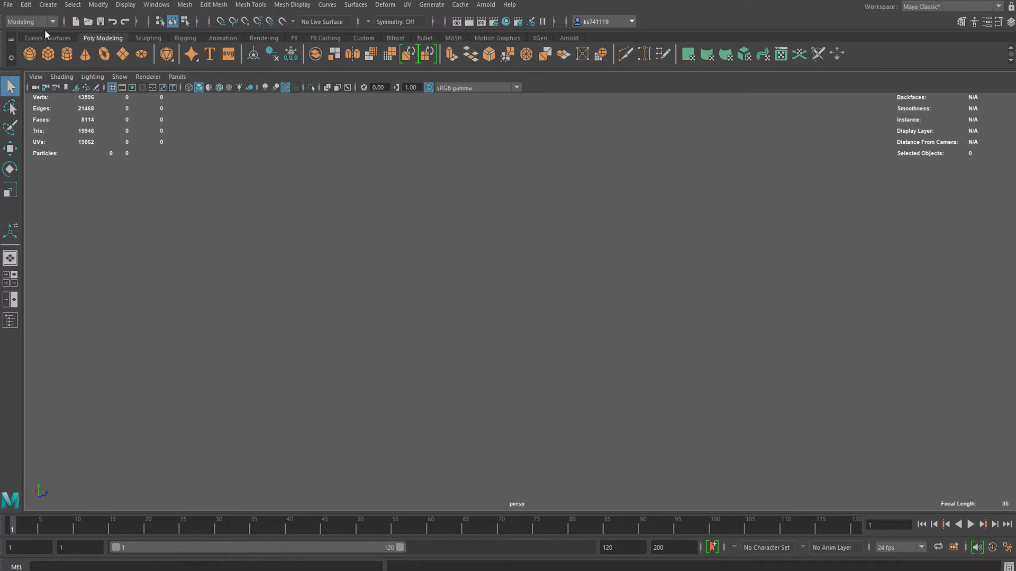
Examine the finished cracked-paving examples, including the tile gaps and the green tile.
alt+middle_drag(197, 201, 368, 263)
alt+right_drag(367, 263, 423, 264)
alt+middle_drag(302, 268, 577, 240)
alt+middle_drag(336, 313, 335, 281)
alt+right_drag(336, 281, 482, 274)
alt+middle_drag(482, 274, 318, 381)
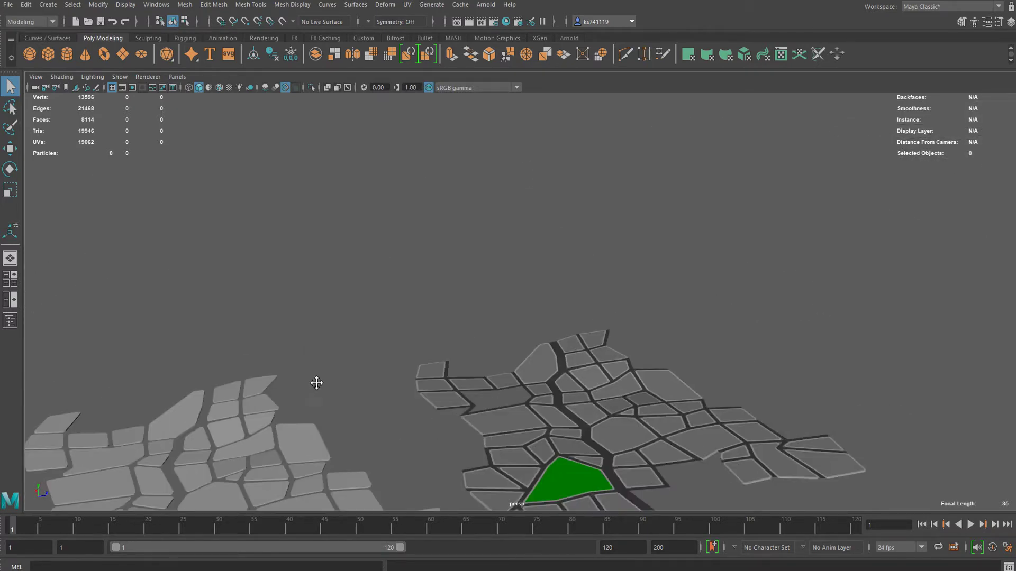
alt+right_drag(317, 381, 587, 338)
alt+middle_drag(587, 338, 547, 249)
alt+right_drag(547, 249, 360, 162)
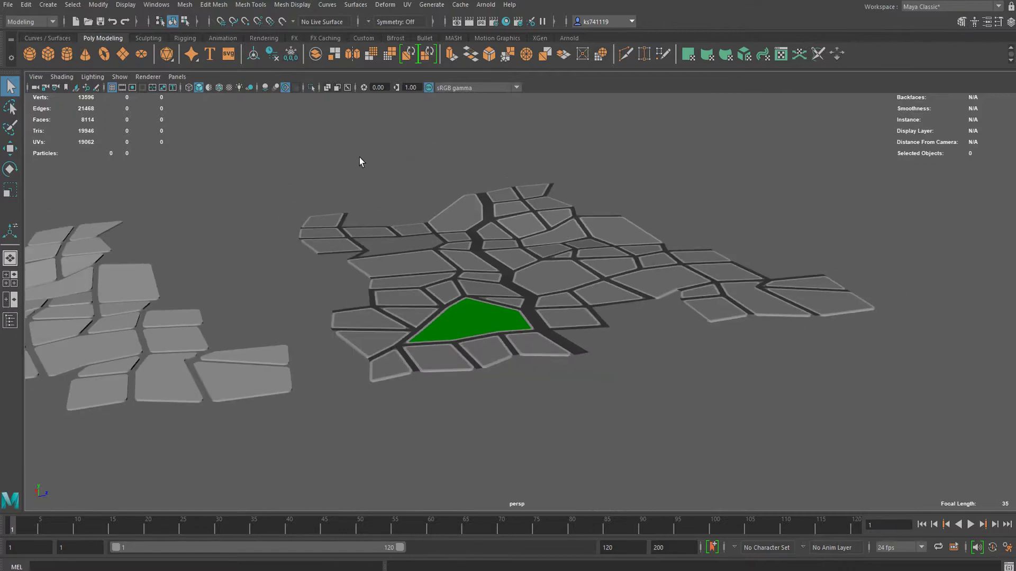
alt+right_drag(696, 295, 447, 351)
alt+middle_drag(447, 351, 562, 324)
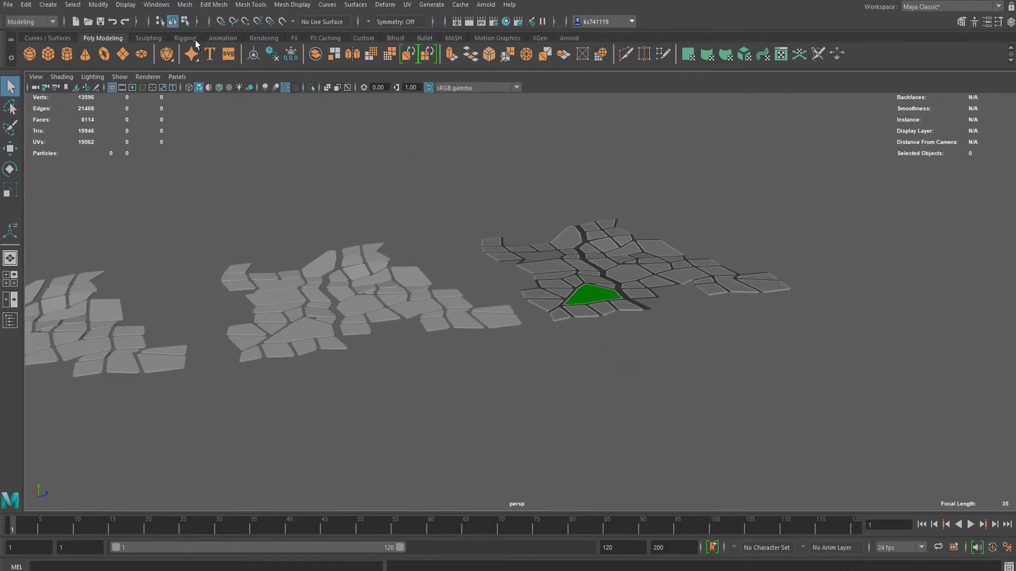
Start a new, empty scene.
click(8, 5)
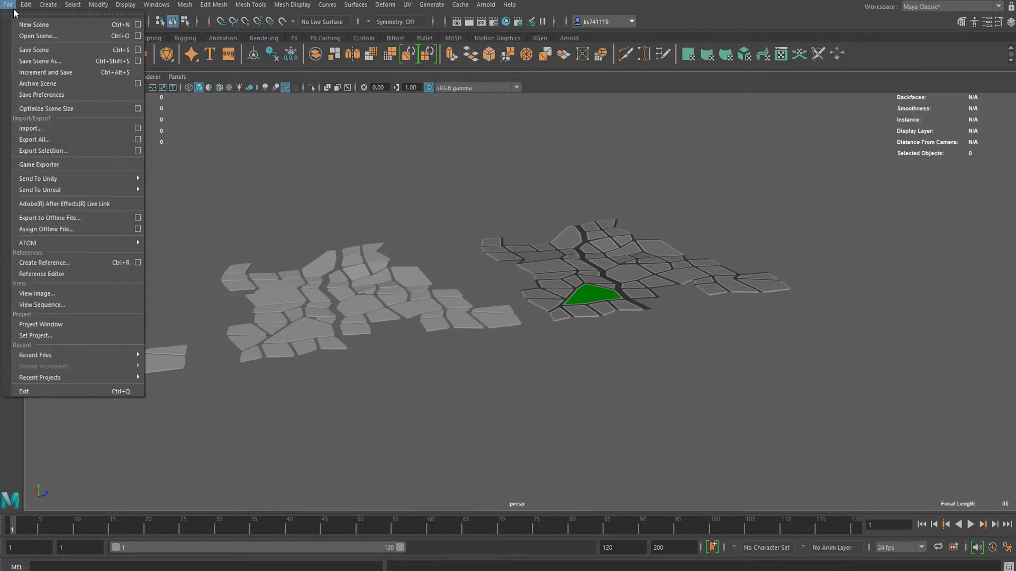
click(77, 26)
click(510, 297)
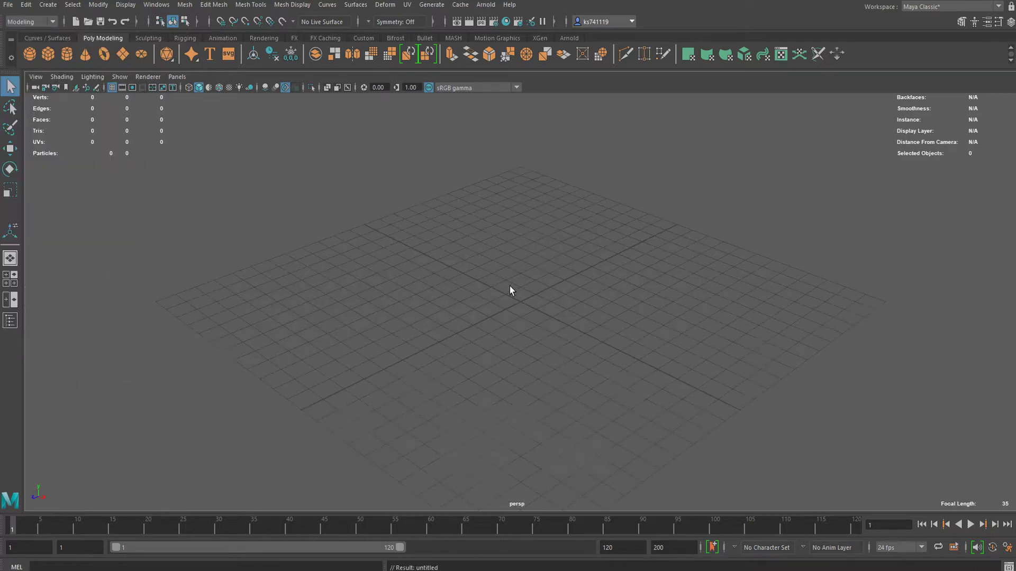
Create a polygon plane at the origin and scale it up uniformly.
scroll(468, 284, up, 2)
click(123, 54)
scroll(466, 329, down, 2)
key(w)
key(r)
drag(521, 303, 497, 225)
key(w)
Switch the plane to edge editing and shift the end edge of its middle edge line slightly sideways.
right_drag(442, 200, 451, 170)
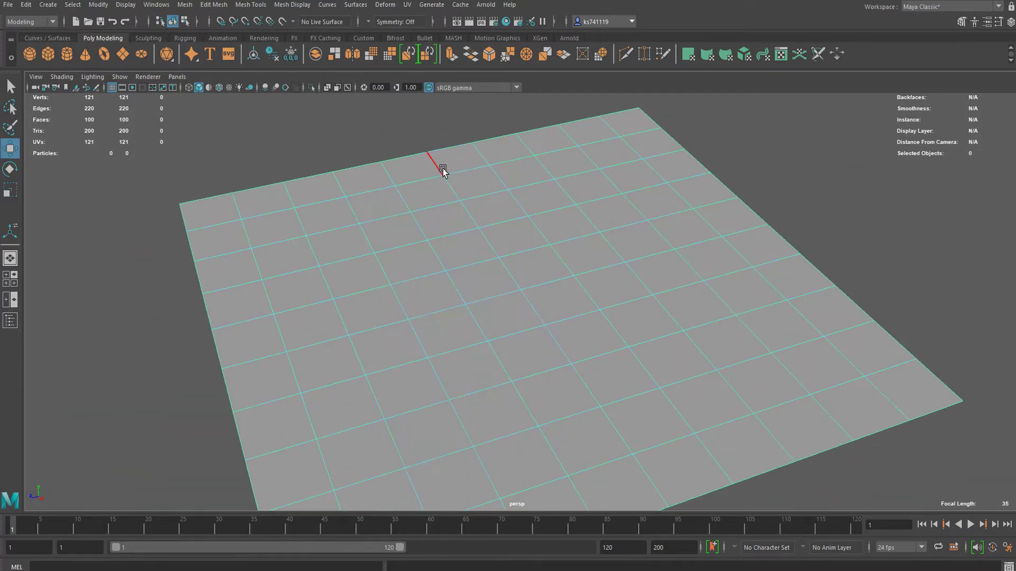
click(441, 168)
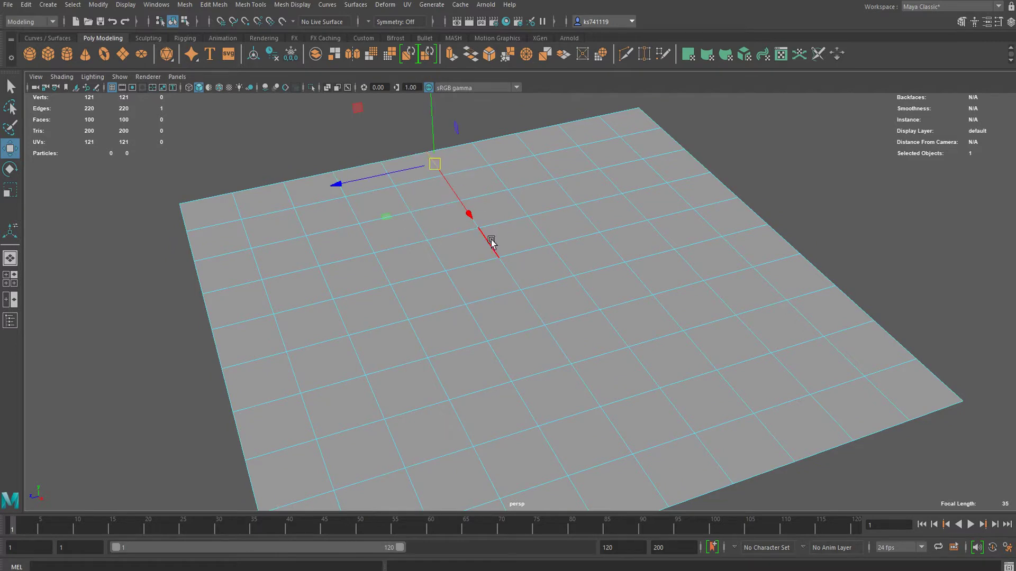
right_drag(458, 233, 522, 177)
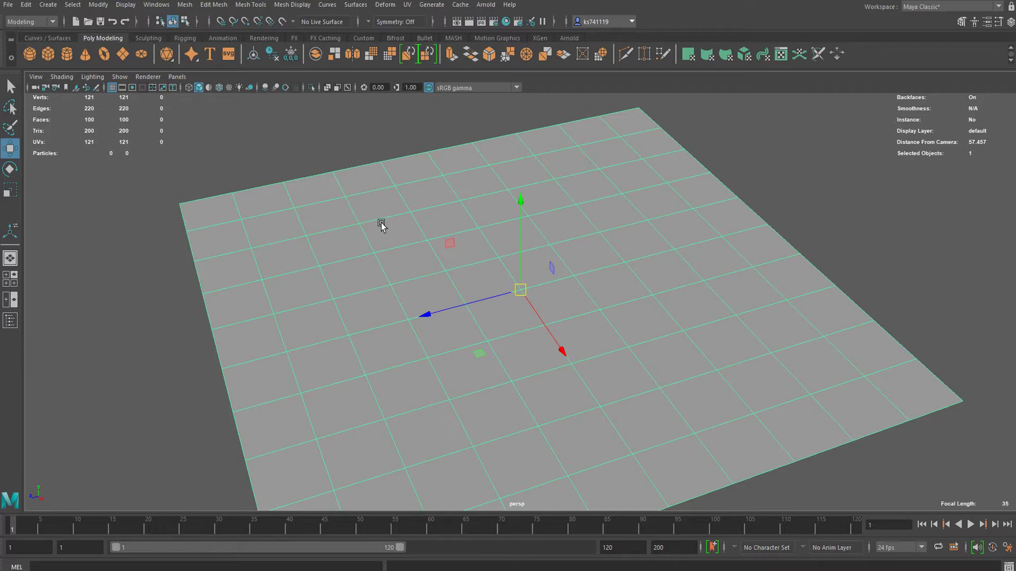
alt+drag(489, 230, 465, 238)
right_drag(511, 183, 513, 158)
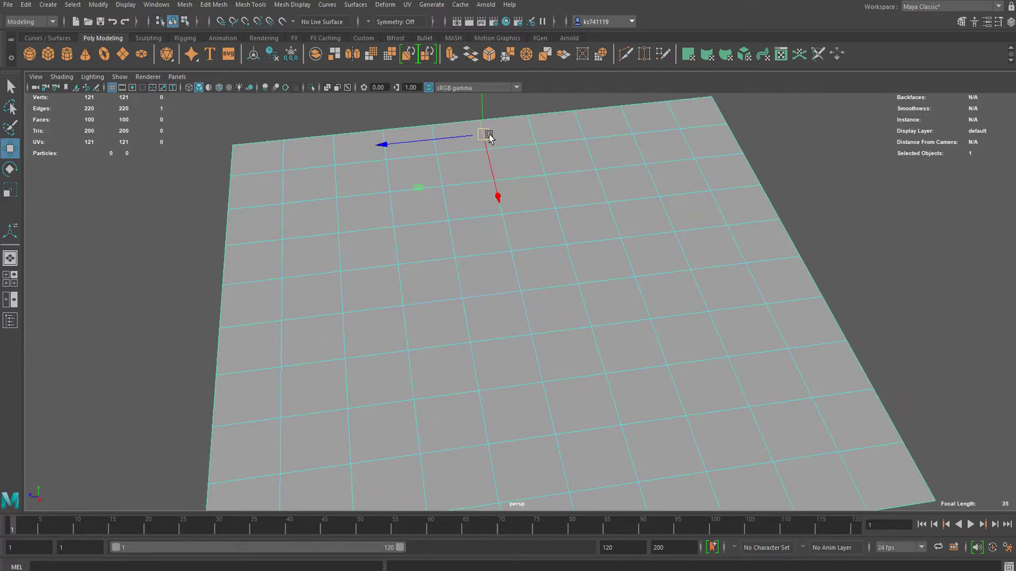
click(437, 136)
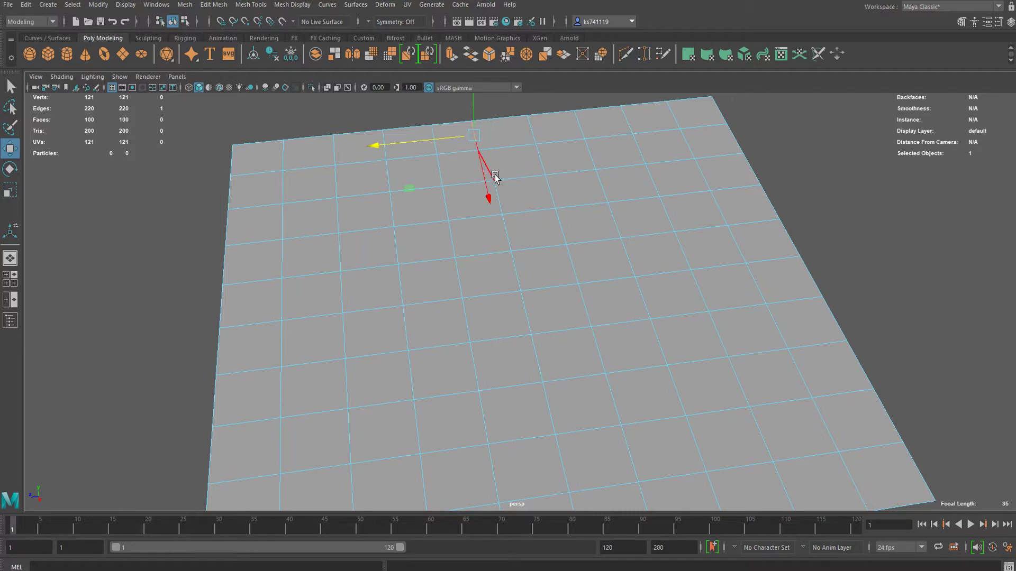
right_drag(493, 165, 495, 190)
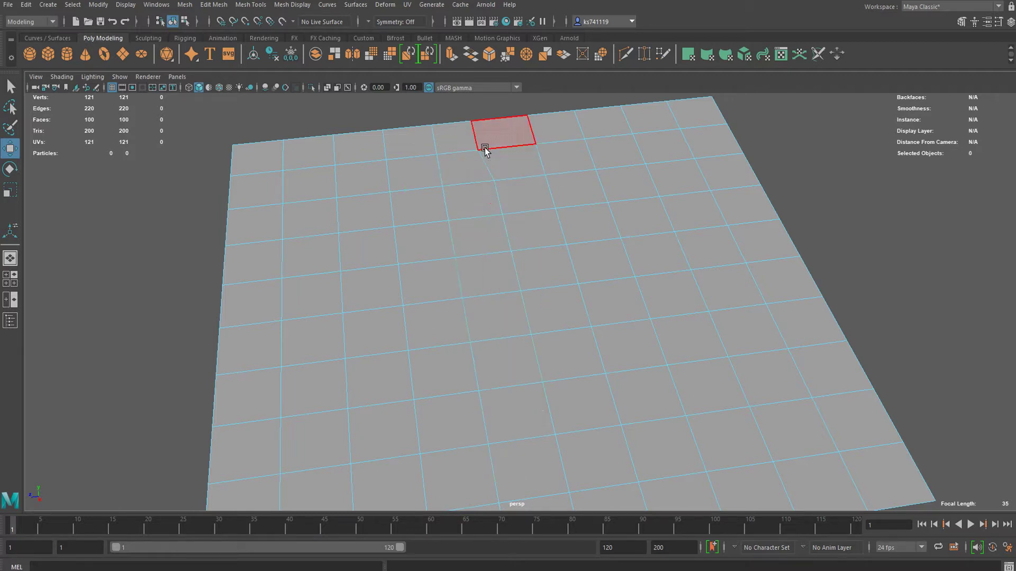
right_drag(476, 141, 476, 119)
Offset three more edges along the plane's middle line sideways in alternating directions to form an irregular zigzag.
click(499, 202)
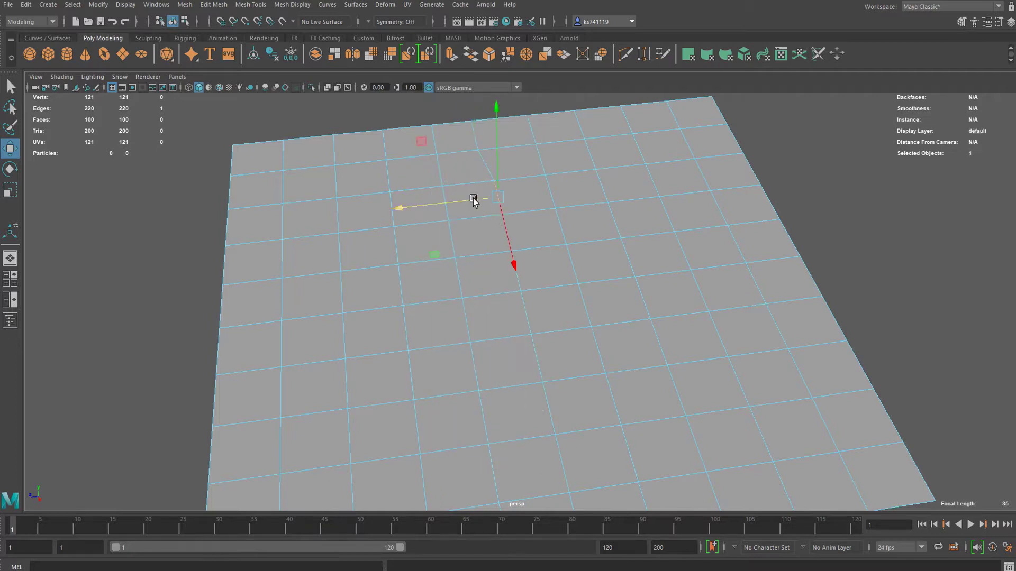
drag(472, 202, 455, 203)
click(516, 277)
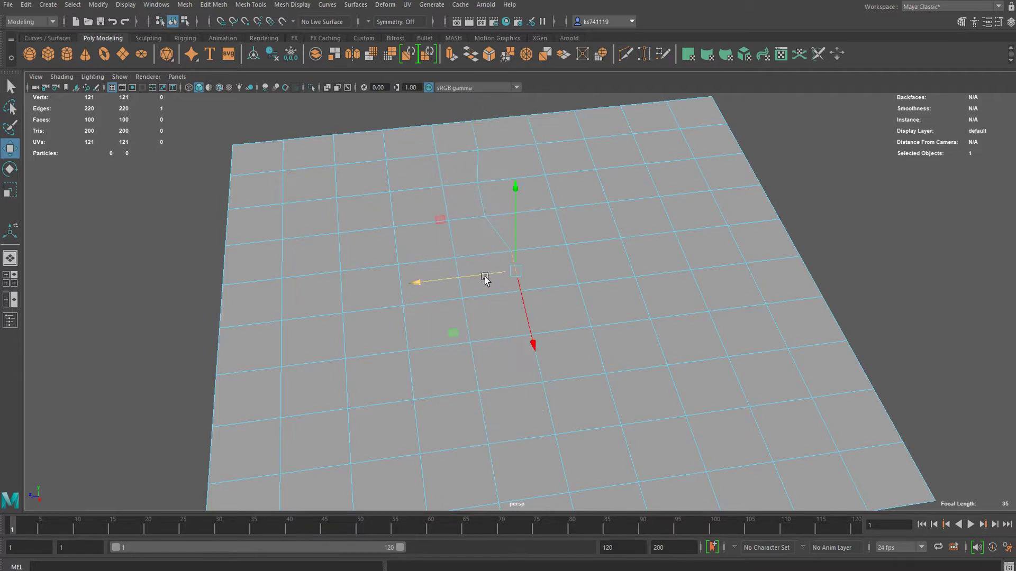
drag(485, 273, 494, 272)
click(533, 376)
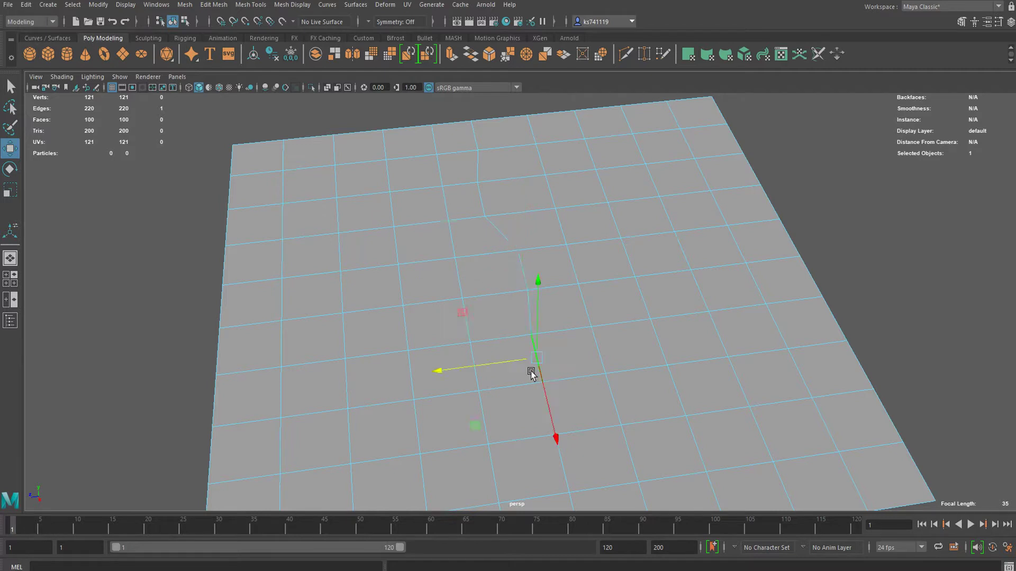
click(508, 365)
key(ctrl+z)
drag(510, 361, 492, 365)
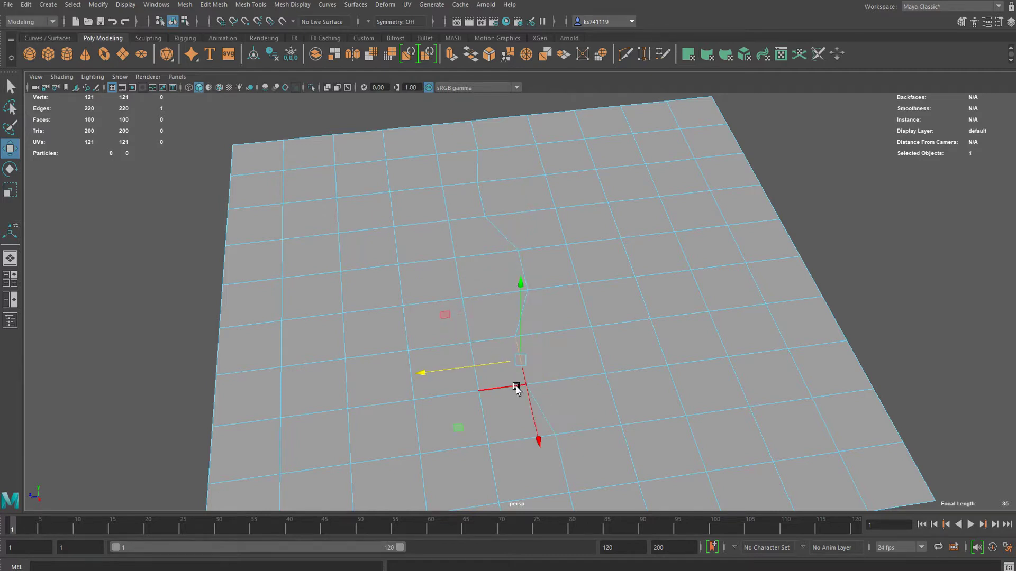
Shift the remaining edges near the front end of the middle line sideways to carry the zigzag to the border.
alt+middle_drag(528, 441, 552, 331)
click(589, 347)
mouse_move(542, 355)
mouse_down()
mouse_move(506, 360)
mouse_move(545, 358)
mouse_up()
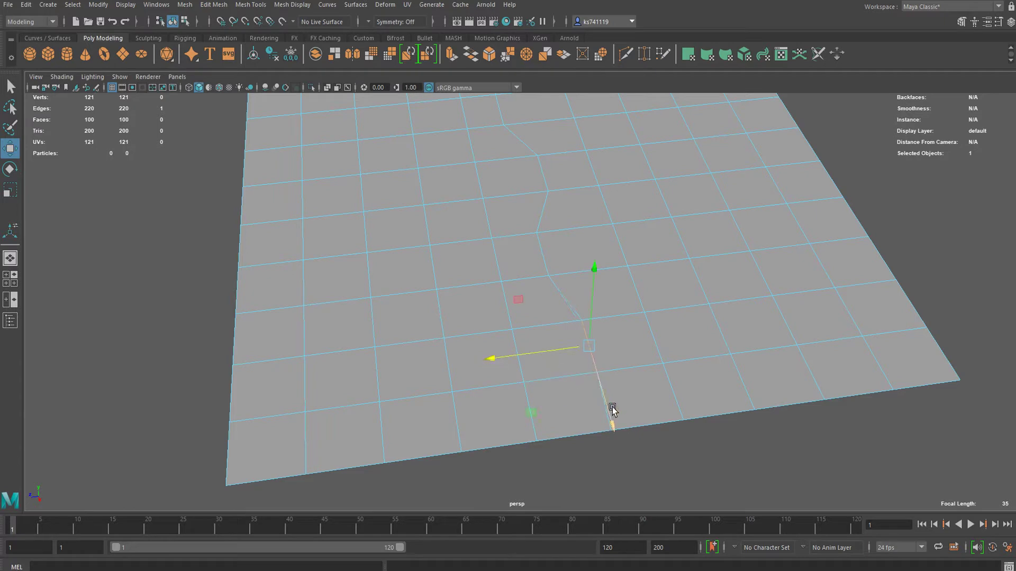
key(q)
key(w)
drag(569, 406, 590, 405)
scroll(572, 328, down, 1)
alt+middle_drag(571, 329, 587, 390)
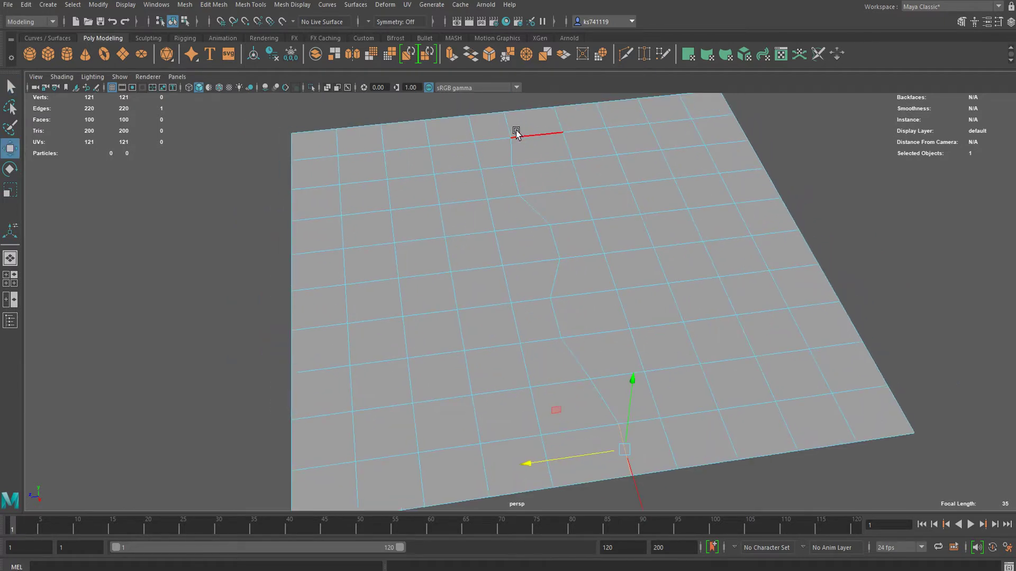
Select the entire zigzag edge line across the plane and bevel it with a fraction of 0.32.
click(516, 132)
shift+double_click(619, 447)
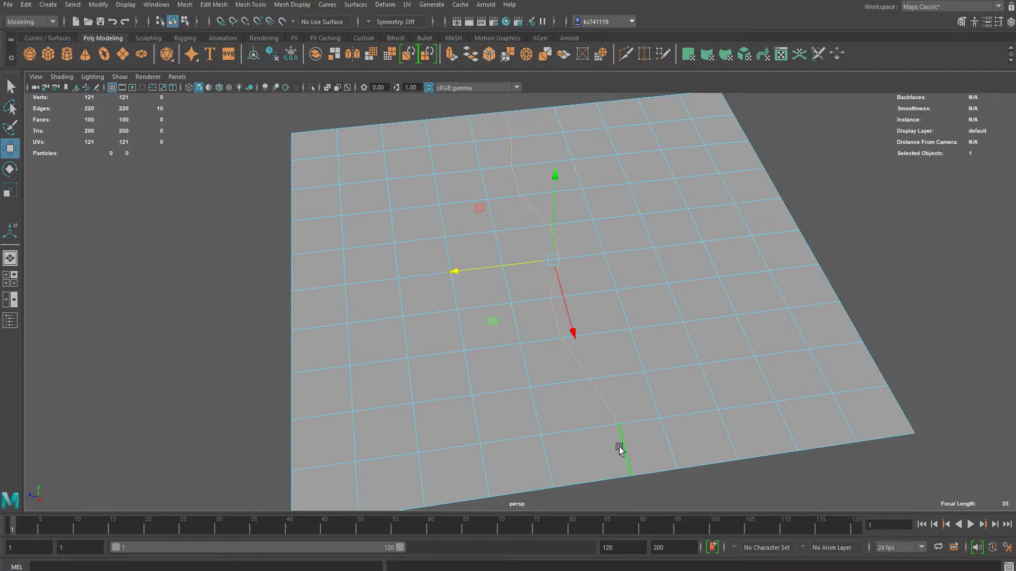
alt+drag(662, 329, 497, 293)
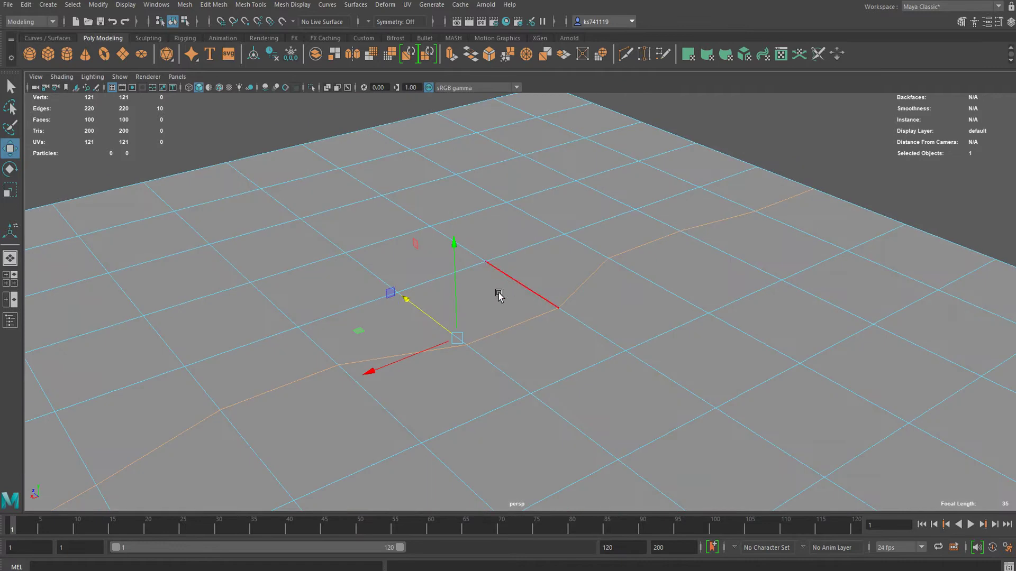
alt+drag(821, 208, 455, 319)
scroll(484, 294, down, 3)
scroll(456, 319, up, 3)
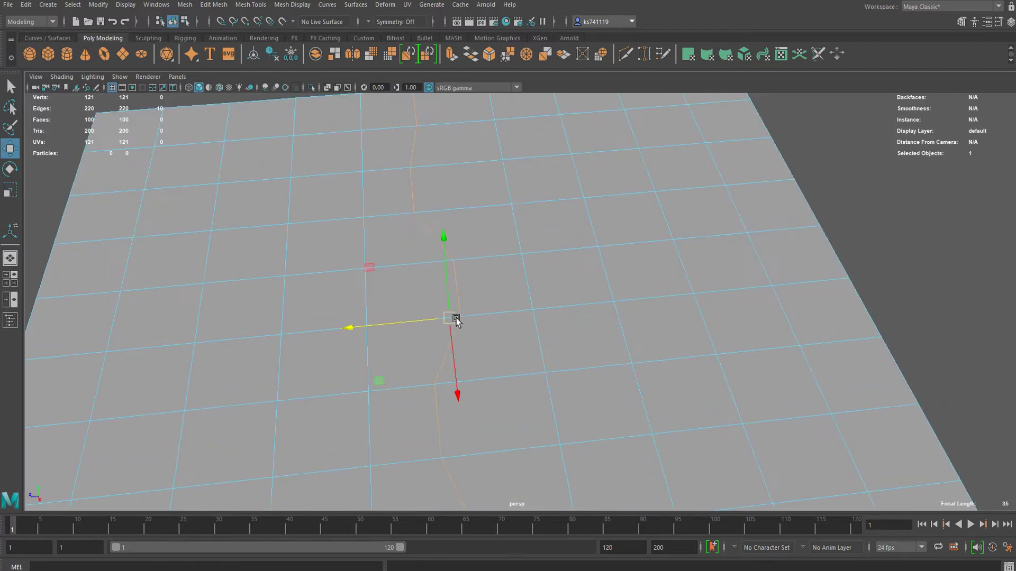
key(ctrl+b)
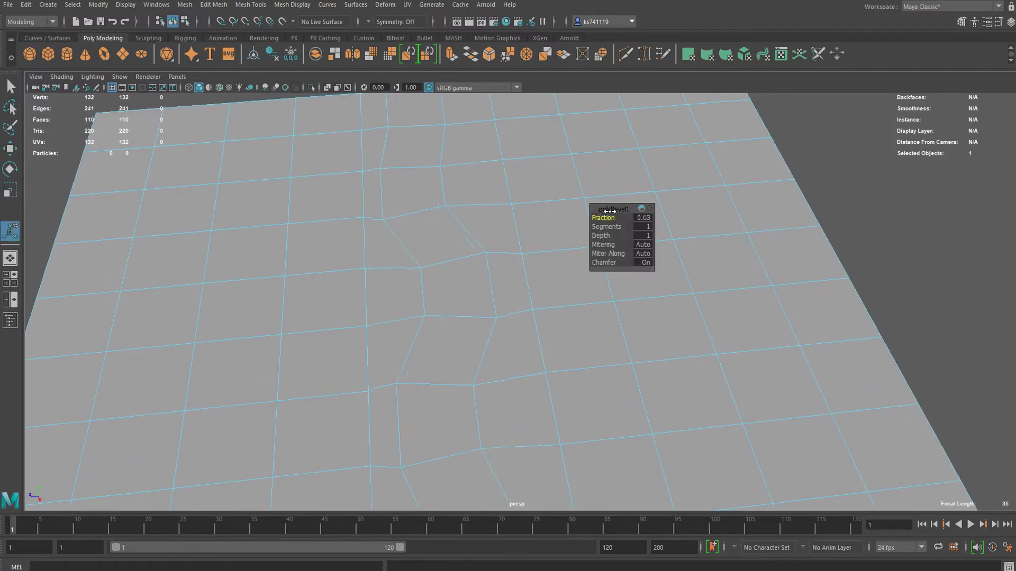
mouse_move(595, 217)
mouse_down()
mouse_move(582, 221)
mouse_move(594, 217)
mouse_up()
alt+middle_drag(416, 362, 454, 249)
alt+middle_drag(508, 284, 459, 254)
alt+middle_drag(419, 197, 414, 246)
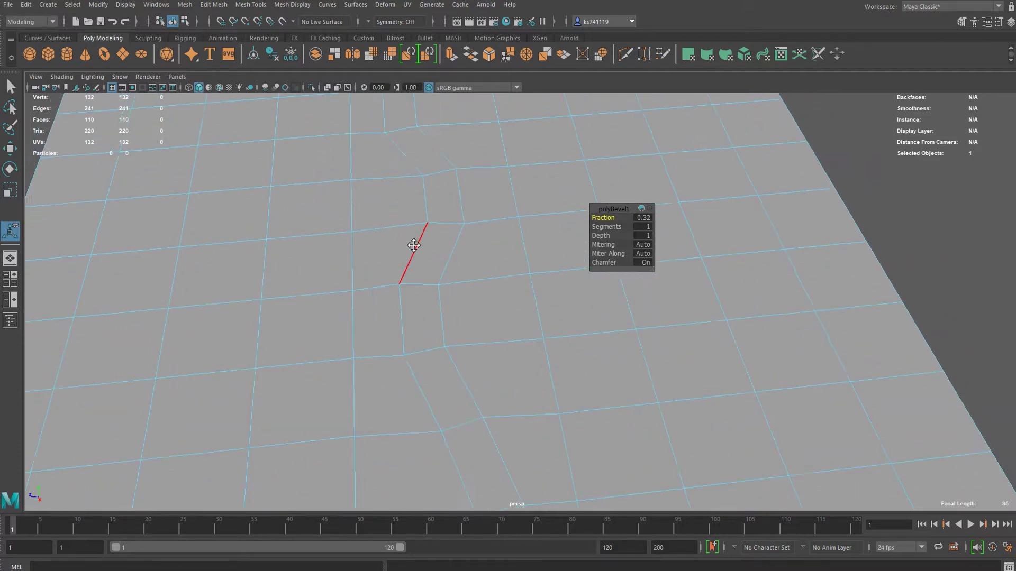
Select the full strip of beveled faces along the zigzag and delete it to split the plane.
alt+drag(414, 245, 355, 312)
alt+middle_drag(480, 175, 459, 242)
right_drag(476, 149, 465, 197)
double_click(492, 172)
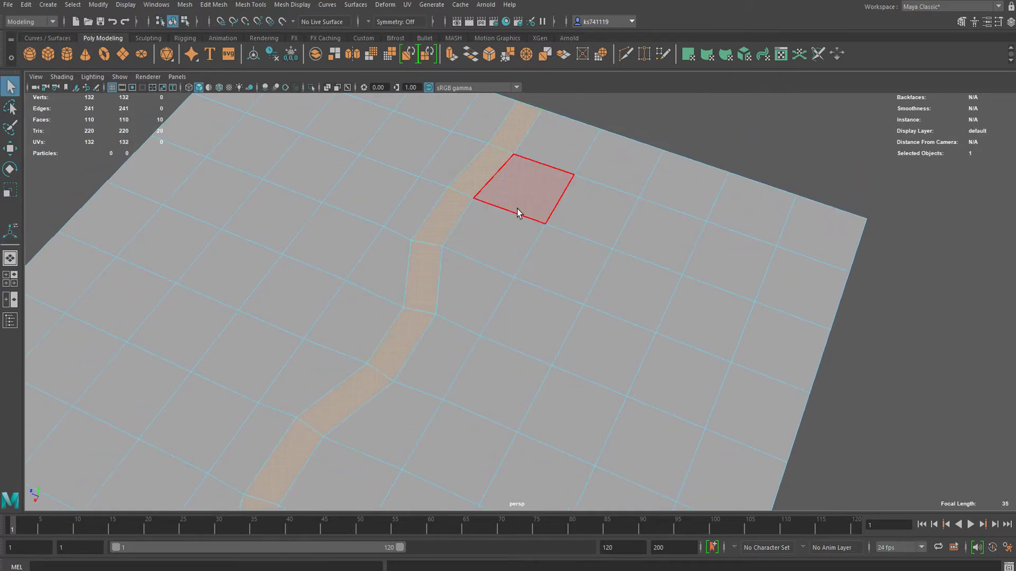
alt+drag(517, 213, 449, 195)
key(Delete)
scroll(486, 227, up, 5)
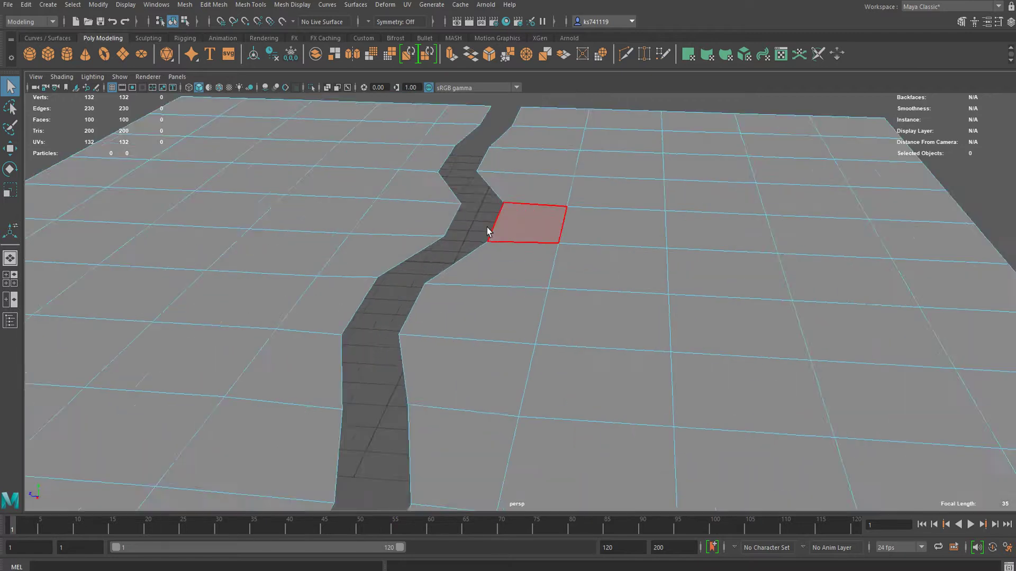
Move one half of the split plane away from the other to widen the gap, and return to object mode.
right_drag(497, 193, 525, 222)
double_click(545, 212)
scroll(593, 217, down, 4)
key(w)
drag(637, 255, 650, 254)
scroll(635, 246, down, 1)
right_drag(523, 182, 595, 123)
scroll(487, 225, down, 3)
alt+drag(486, 227, 455, 287)
scroll(473, 285, up, 5)
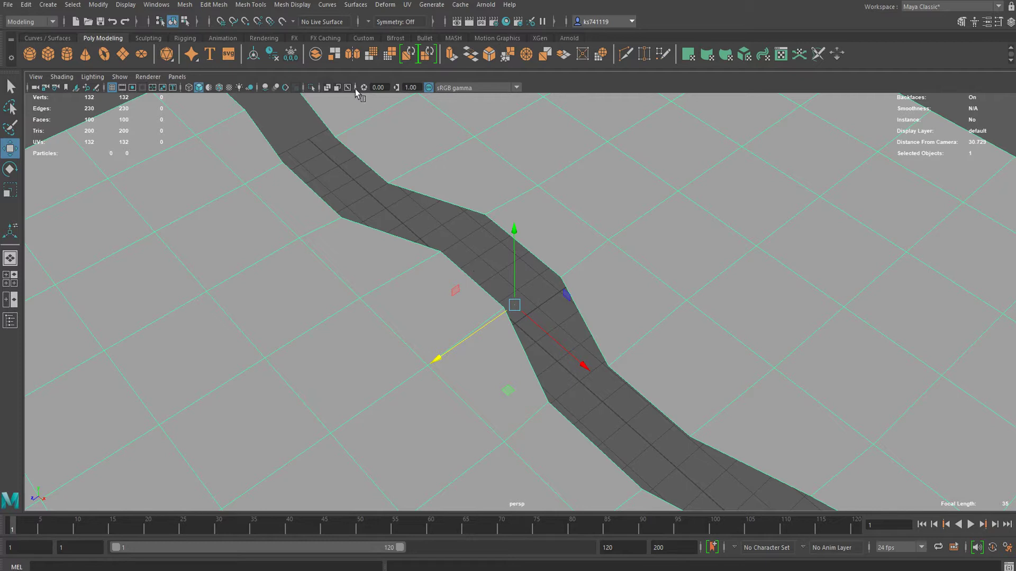
scroll(333, 195, up, 3)
right_drag(331, 198, 332, 182)
alt+drag(331, 182, 281, 252)
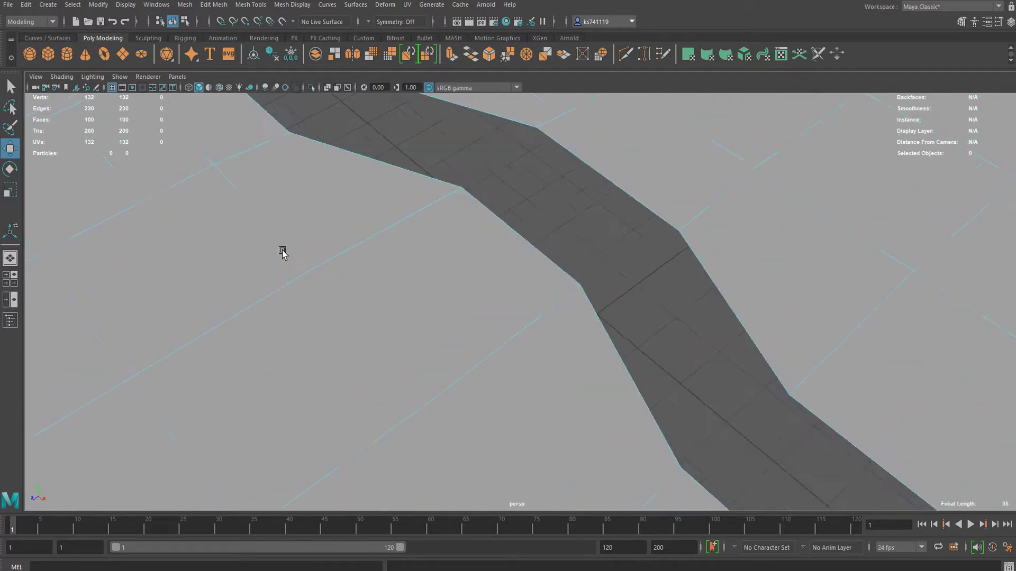
scroll(533, 186, down, 5)
alt+drag(533, 185, 443, 238)
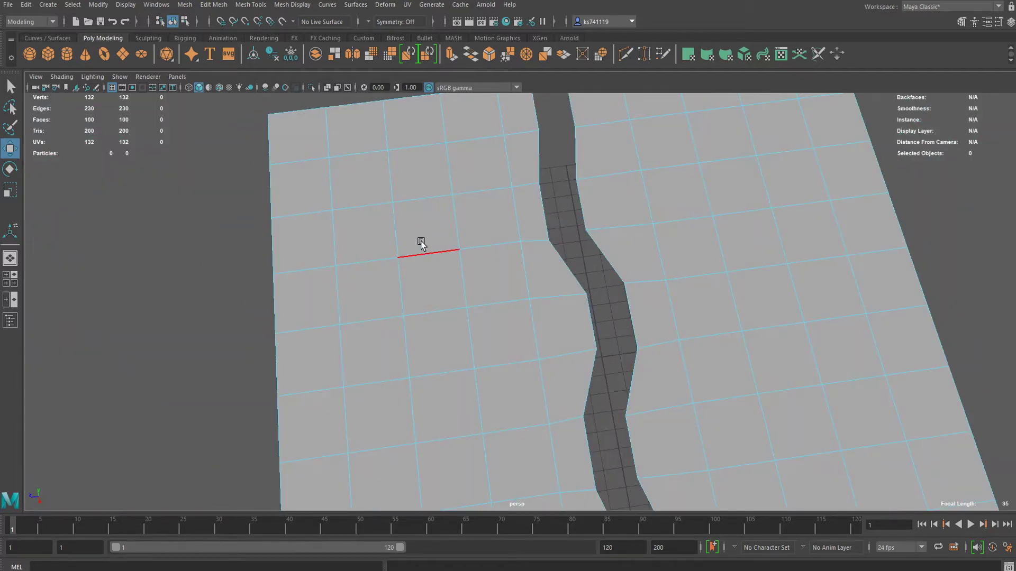
click(184, 4)
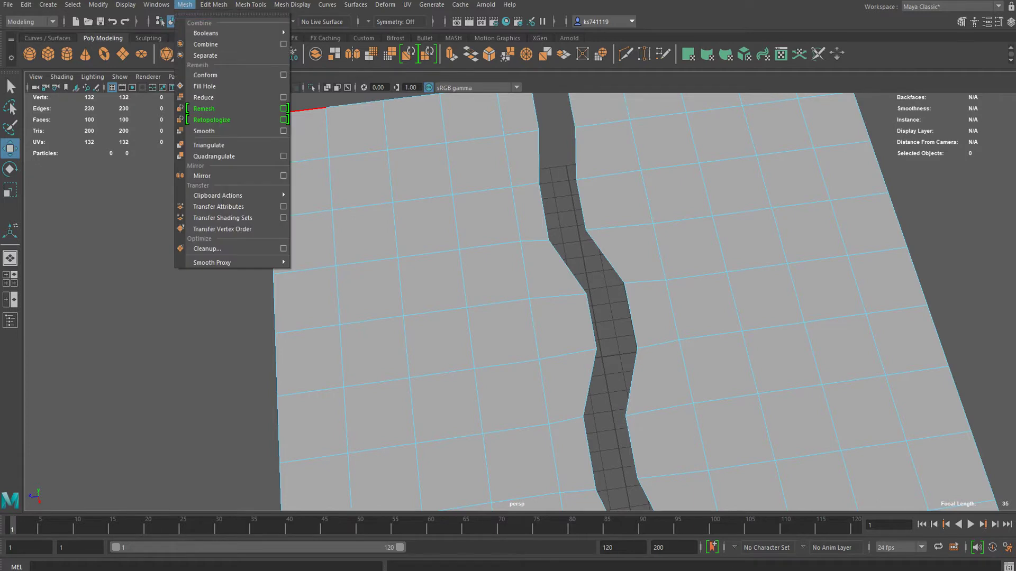
click(269, 1)
scroll(423, 203, up, 3)
alt+drag(350, 217, 456, 261)
alt+drag(533, 277, 585, 239)
alt+middle_drag(617, 283, 533, 281)
click(625, 54)
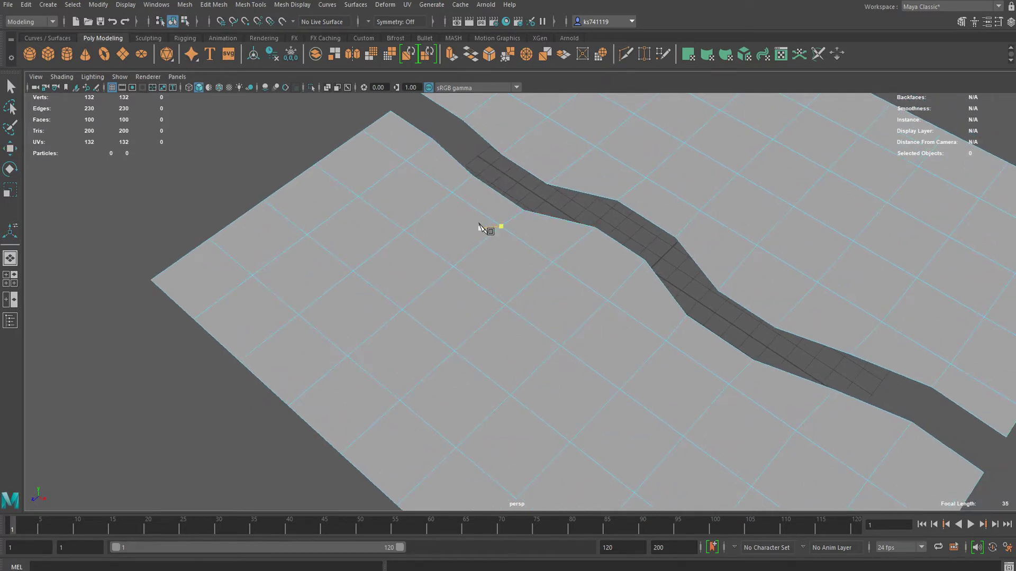
scroll(523, 229, up, 4)
alt+middle_drag(522, 229, 481, 306)
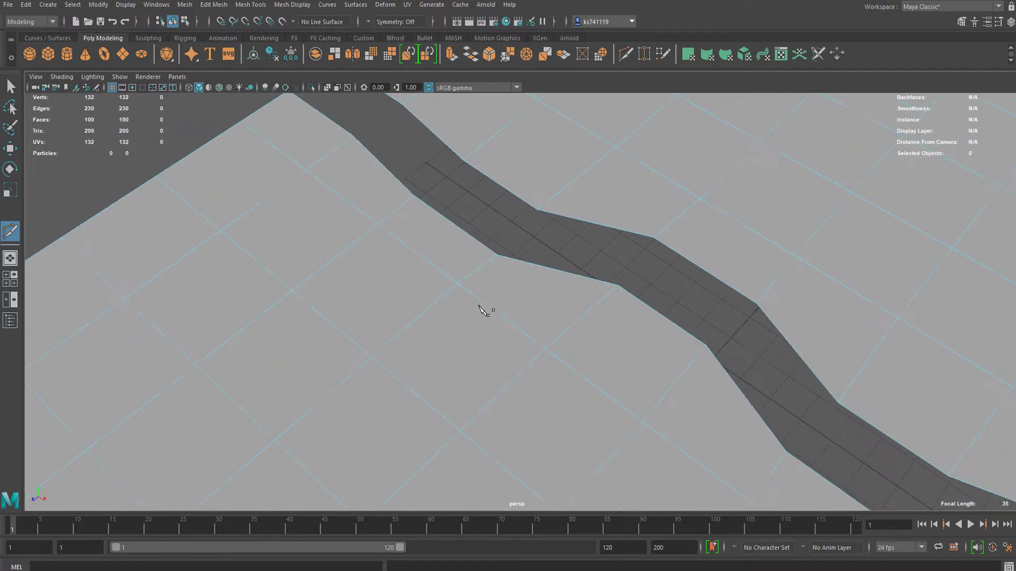
scroll(452, 227, up, 2)
scroll(420, 264, down, 5)
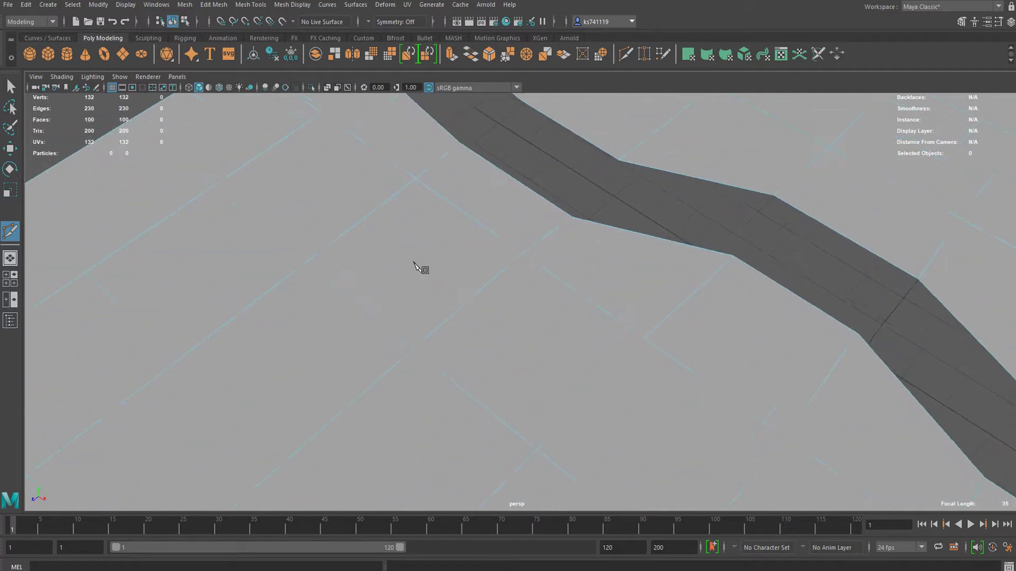
scroll(493, 261, down, 1)
scroll(487, 239, up, 4)
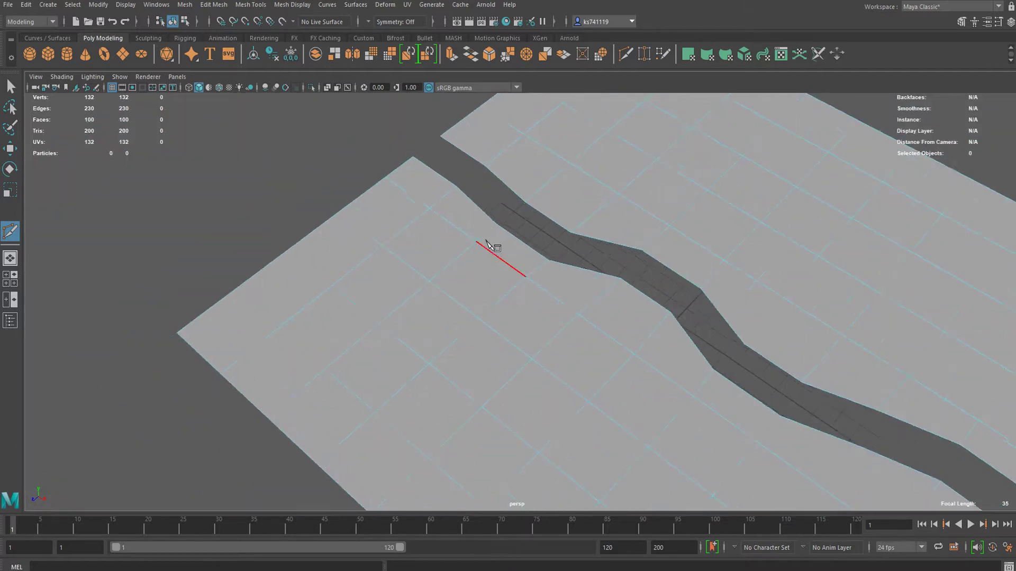
scroll(582, 304, down, 2)
key(q)
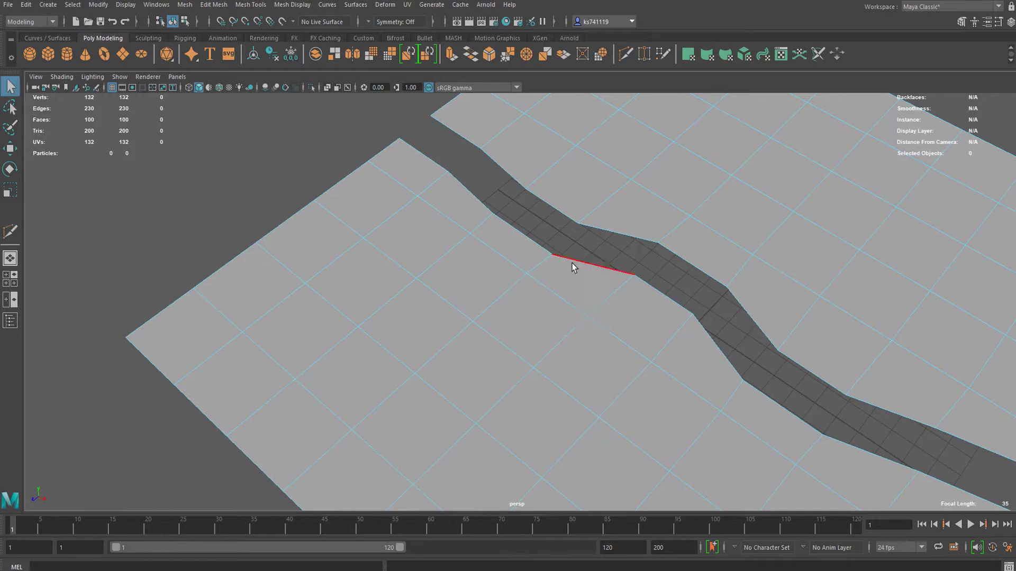
Select the split plane in object mode and add divisions to all its faces, with 3 divisions in both U and V.
alt+drag(572, 262, 529, 241)
right_drag(528, 241, 580, 194)
alt+drag(704, 275, 562, 262)
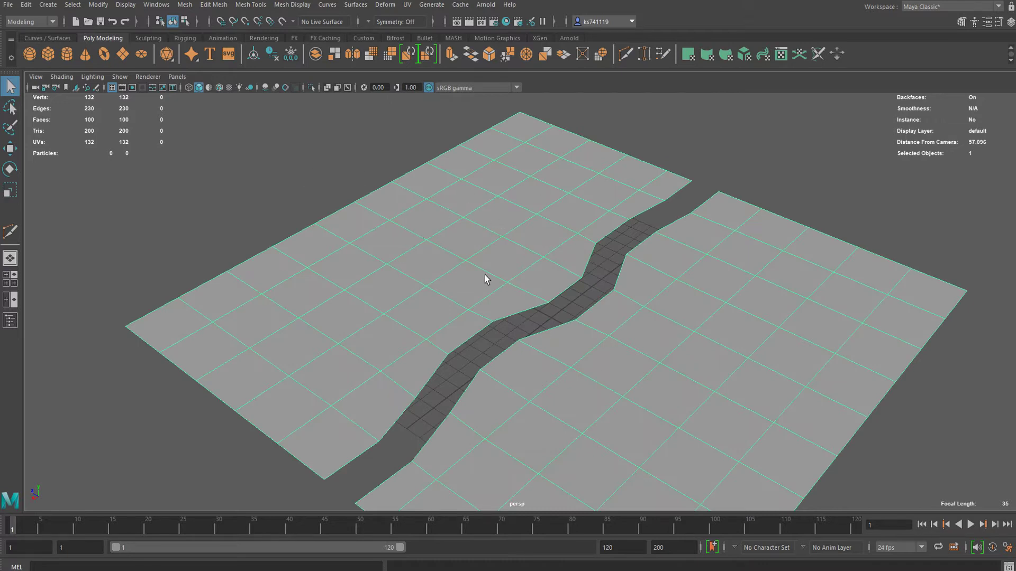
click(185, 5)
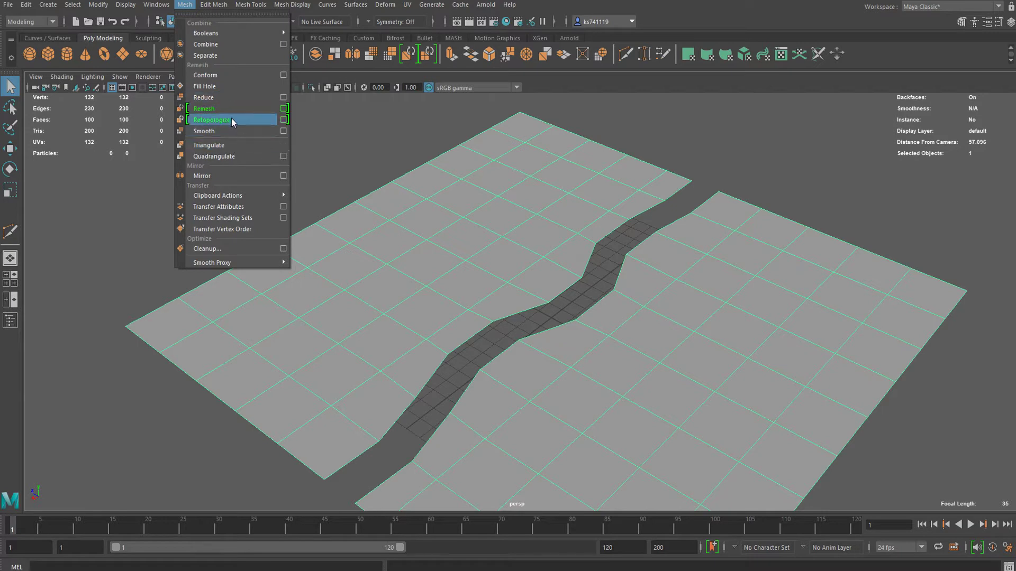
mouse_move(223, 6)
click(234, 33)
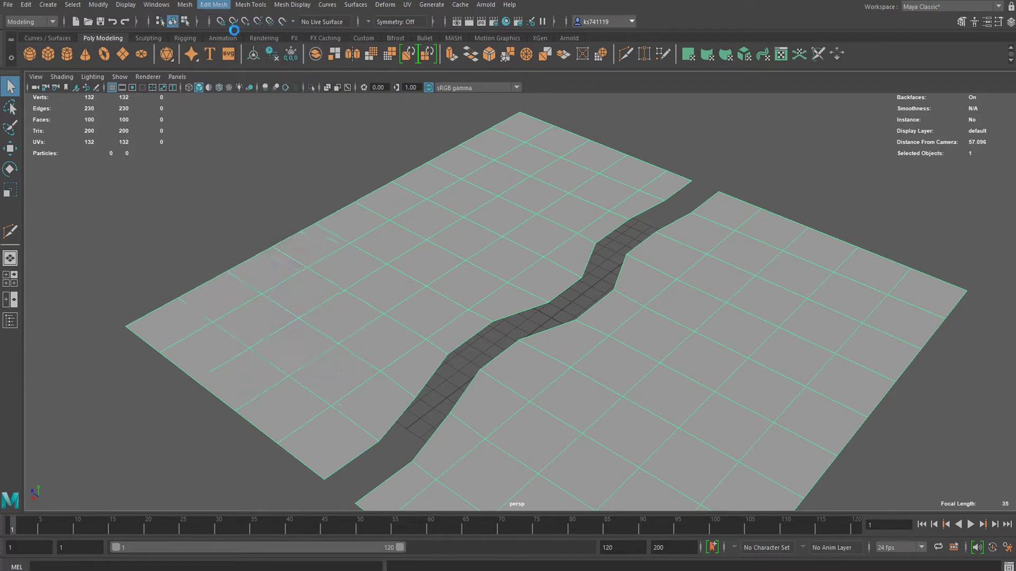
drag(598, 219, 612, 217)
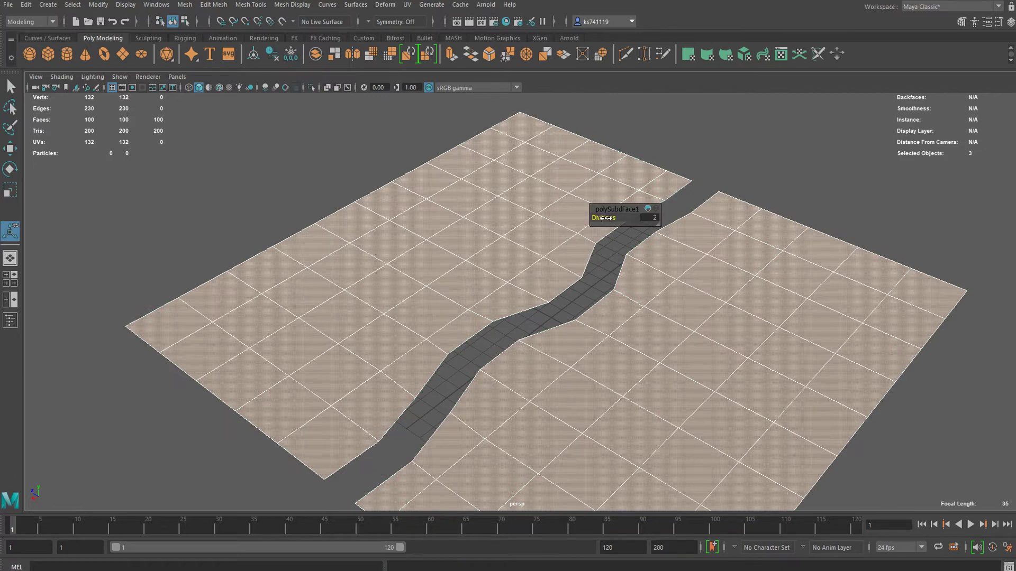
click(993, 24)
drag(856, 114, 818, 90)
drag(852, 231, 879, 242)
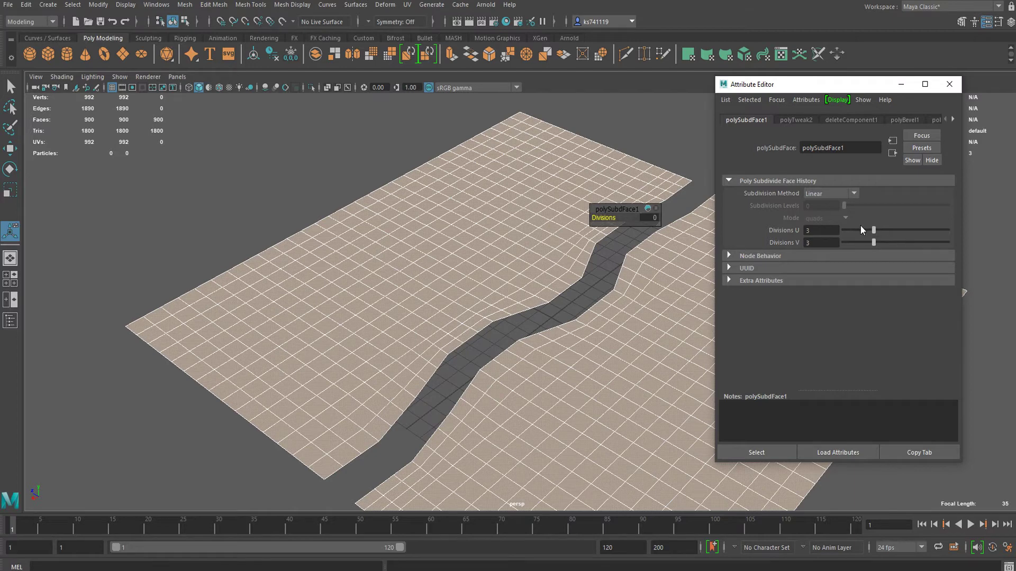
Inspect the subdivided mesh density along both sides of the gap and across the whole plane.
scroll(376, 155, up, 3)
alt+middle_drag(500, 333, 427, 300)
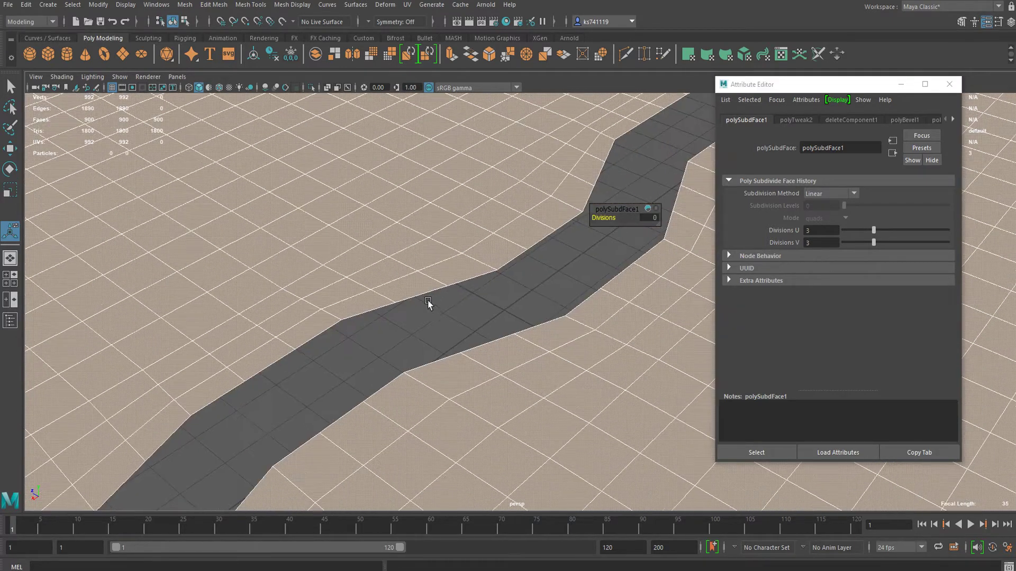
scroll(485, 309, down, 6)
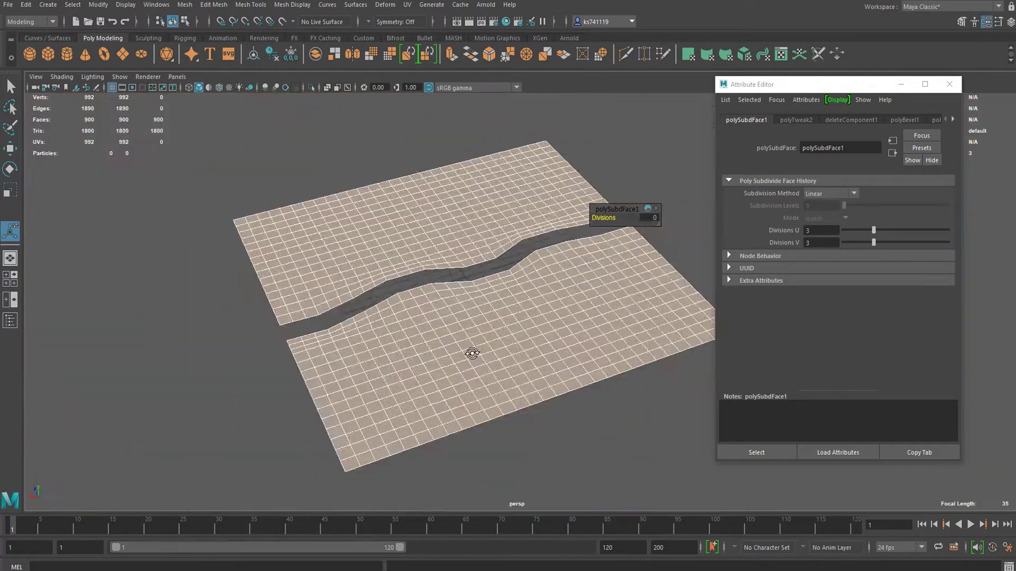
scroll(474, 351, up, 6)
alt+drag(400, 274, 446, 272)
alt+drag(487, 313, 433, 280)
scroll(439, 311, down, 5)
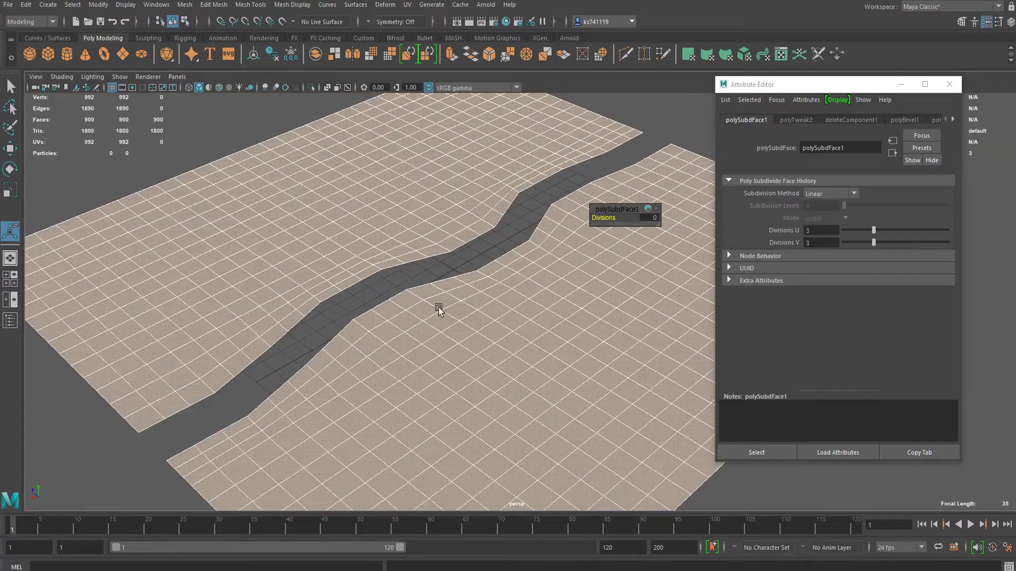
scroll(459, 264, up, 10)
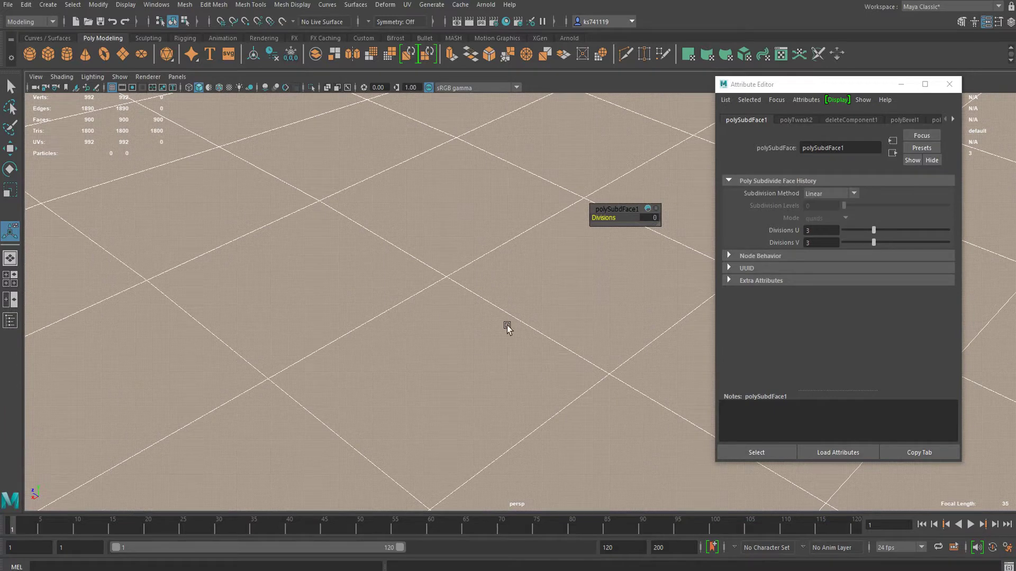
scroll(483, 334, down, 7)
alt+drag(487, 312, 451, 276)
scroll(450, 286, down, 4)
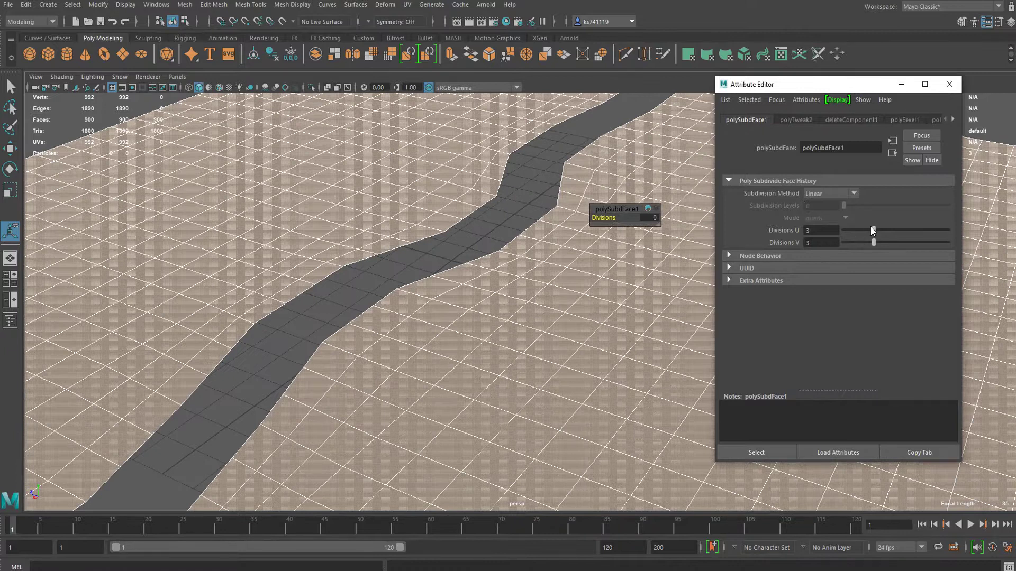
Set the subdivision to 5 divisions in U and 4 in V.
mouse_move(872, 229)
mouse_down()
mouse_move(859, 244)
mouse_move(875, 227)
mouse_up()
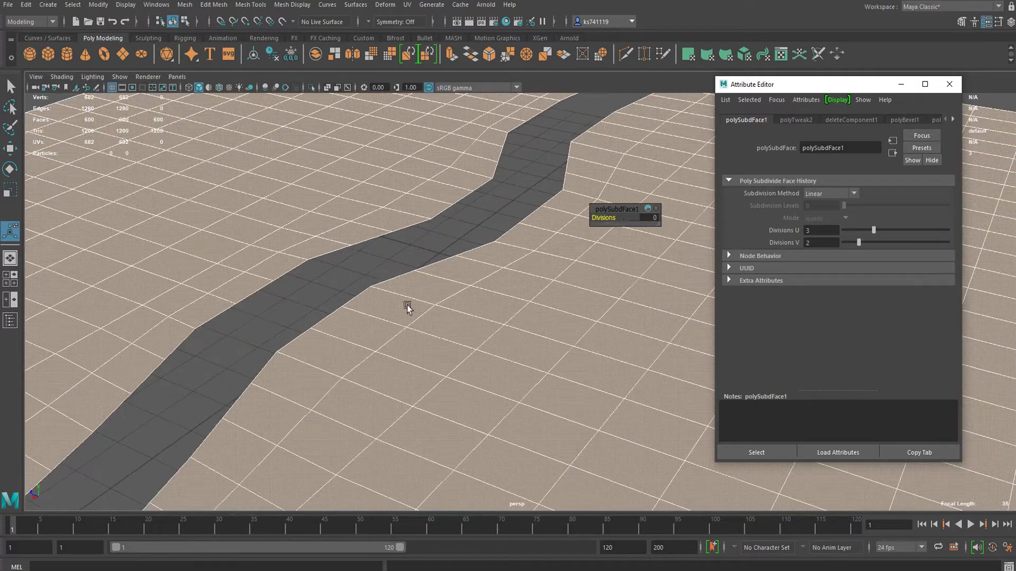
click(890, 228)
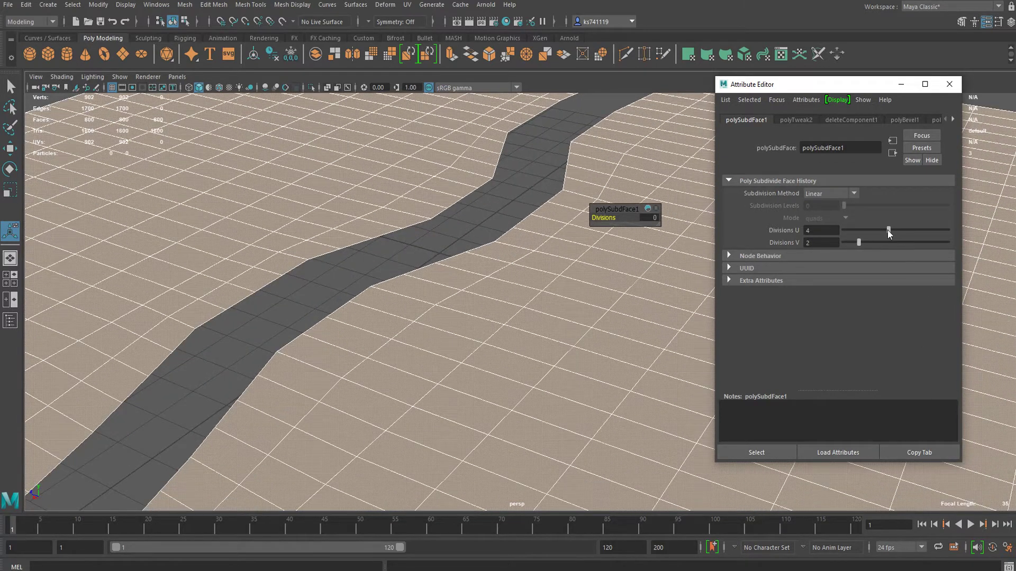
click(900, 226)
click(888, 242)
click(888, 243)
key(q)
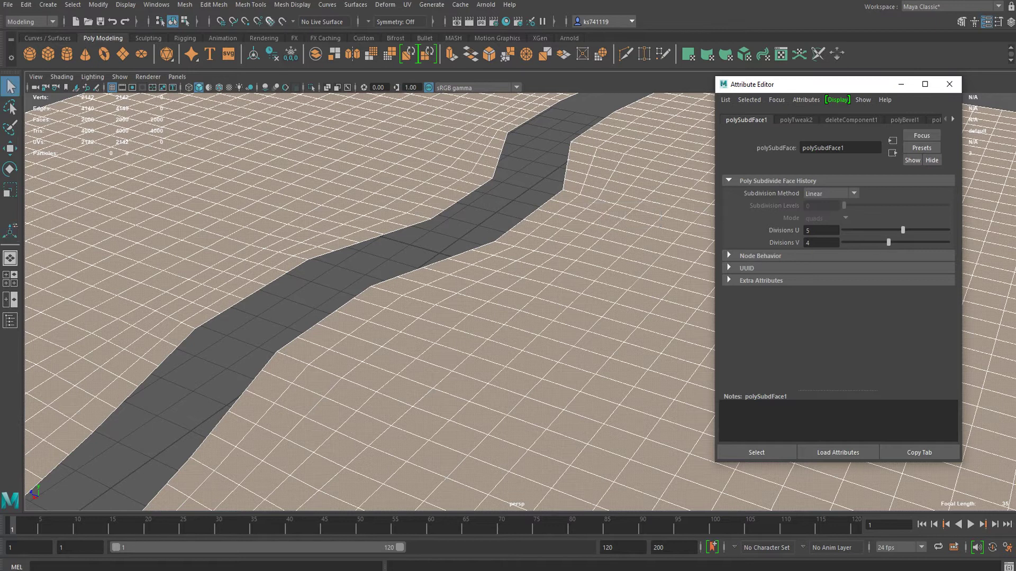
Try reducing the subdivided plane's polygons, testing percentages of 2 and 70.
click(185, 4)
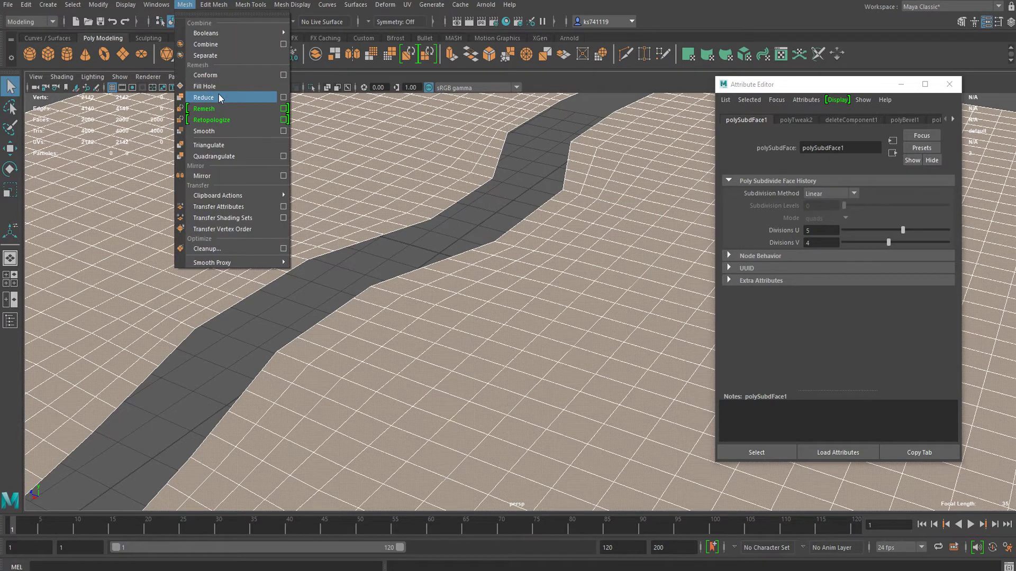
click(203, 98)
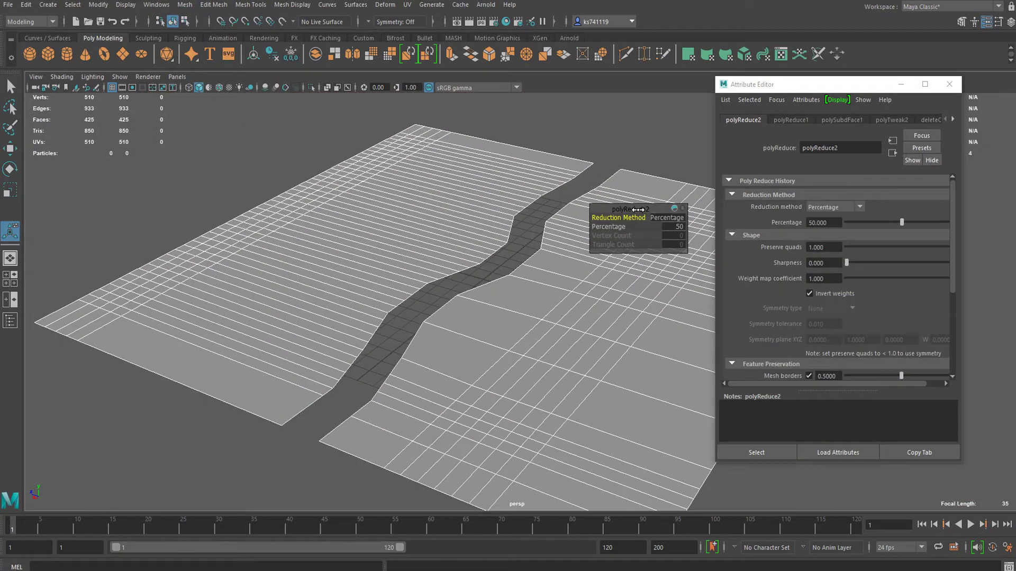
click(678, 227)
text(2)
key(Return)
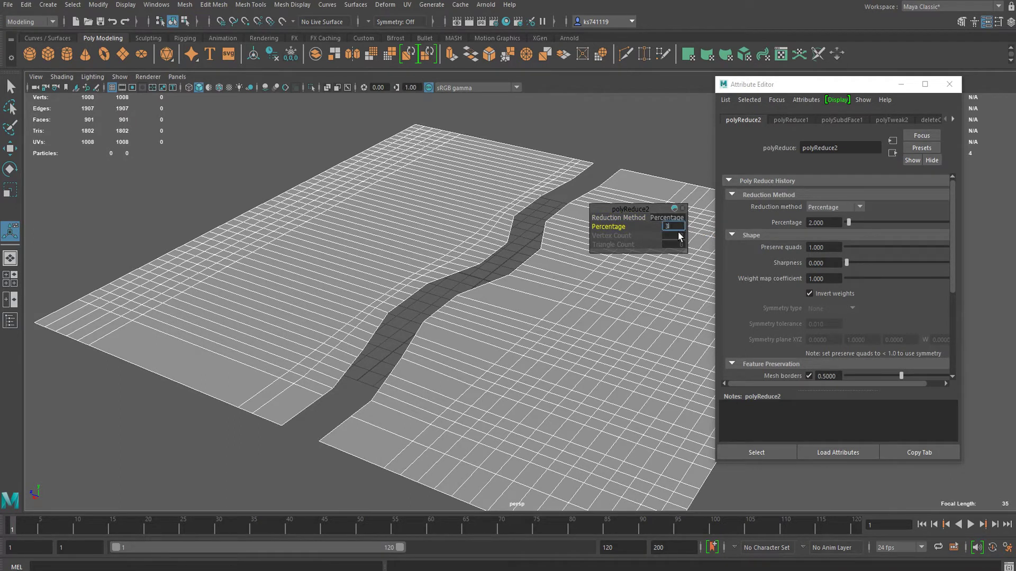
key(Return)
click(672, 226)
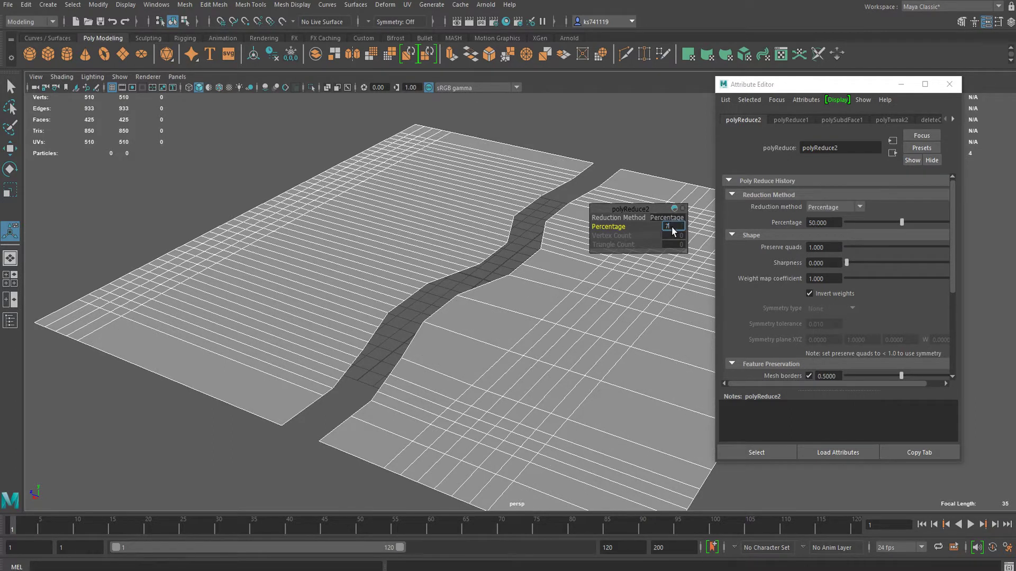
Undo the polygon reduction on the plane, including its percentage changes.
key(ctrl+z)
scroll(393, 274, up, 5)
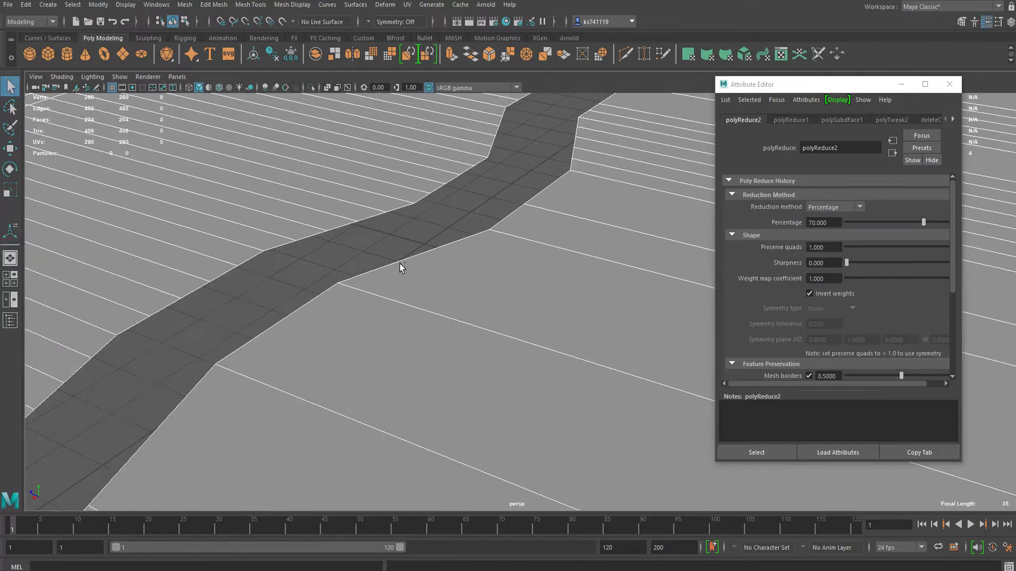
scroll(400, 264, down, 5)
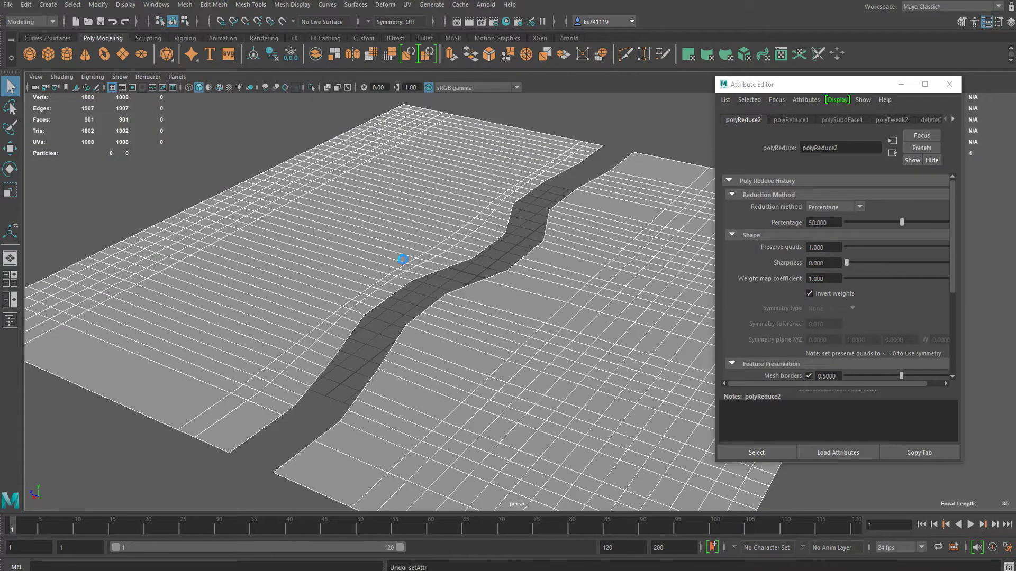
key(ctrl+z)
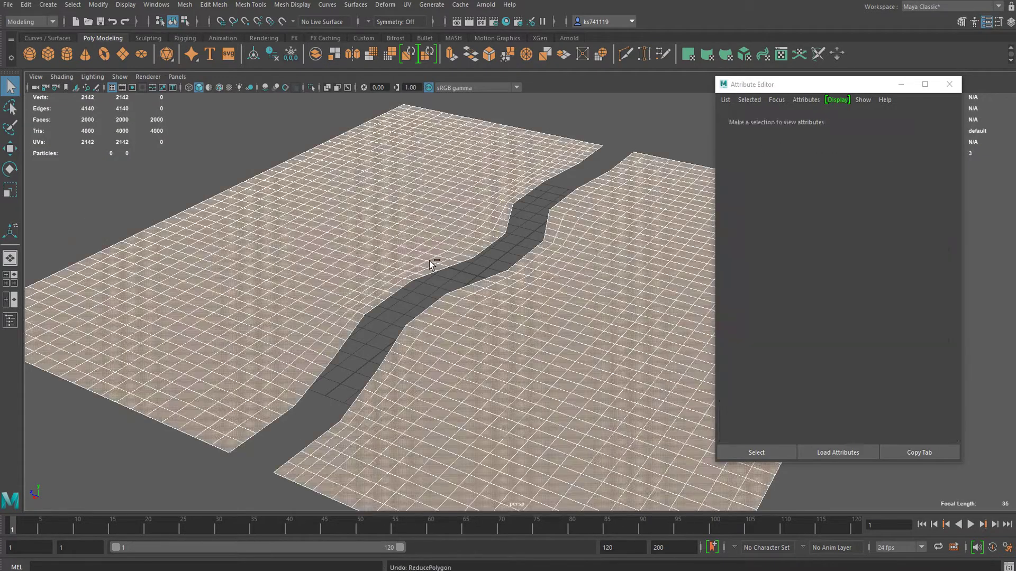
Try adding divisions to the faces of the whole split plane once more.
scroll(351, 197, up, 3)
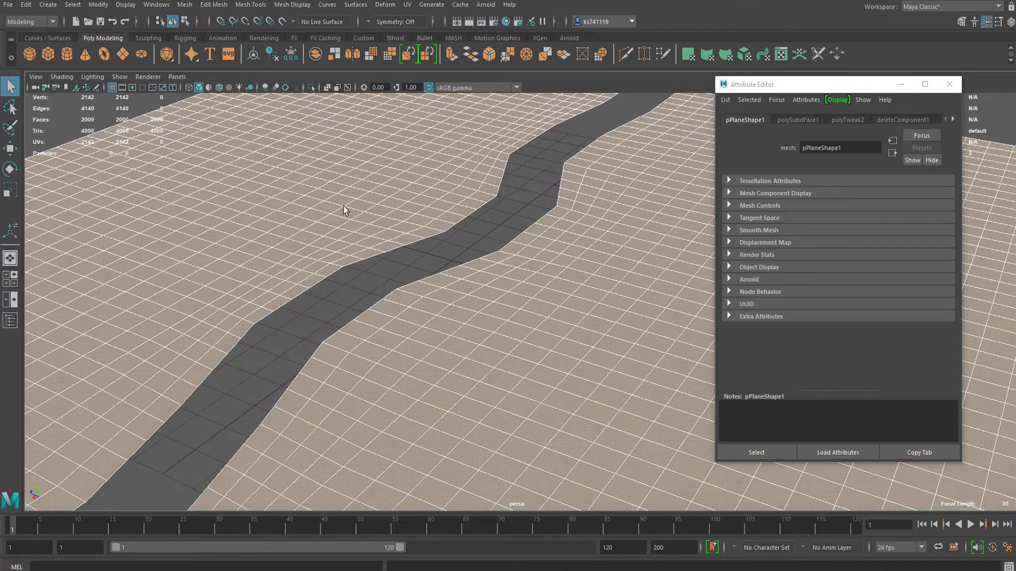
right_drag(344, 206, 418, 177)
scroll(464, 227, down, 5)
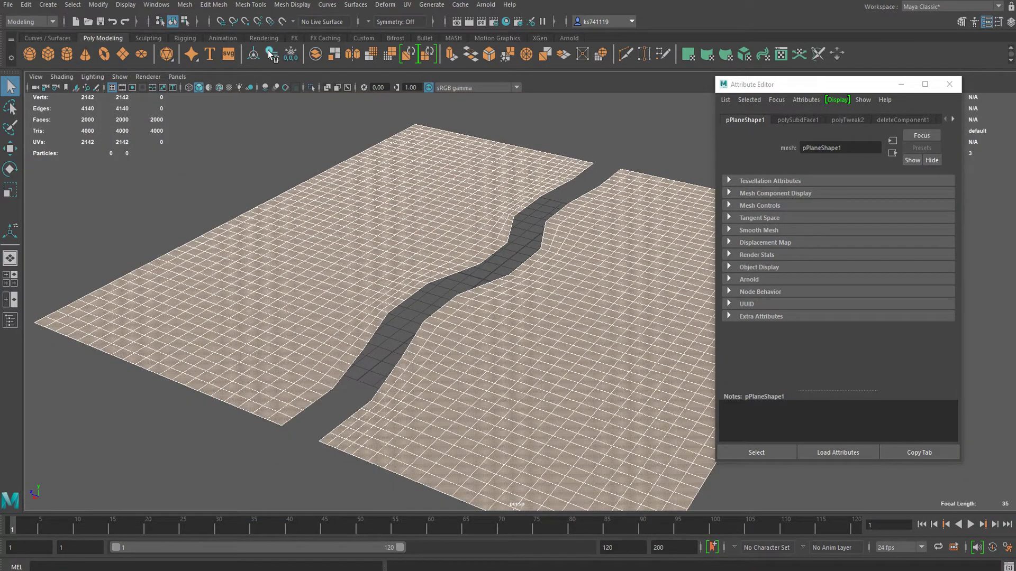
click(213, 5)
click(222, 33)
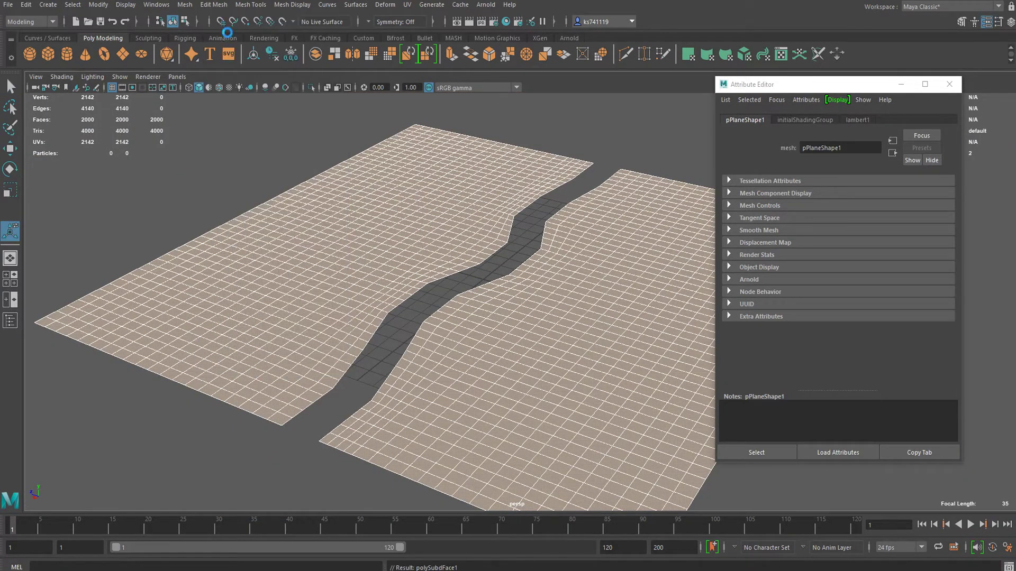
click(654, 218)
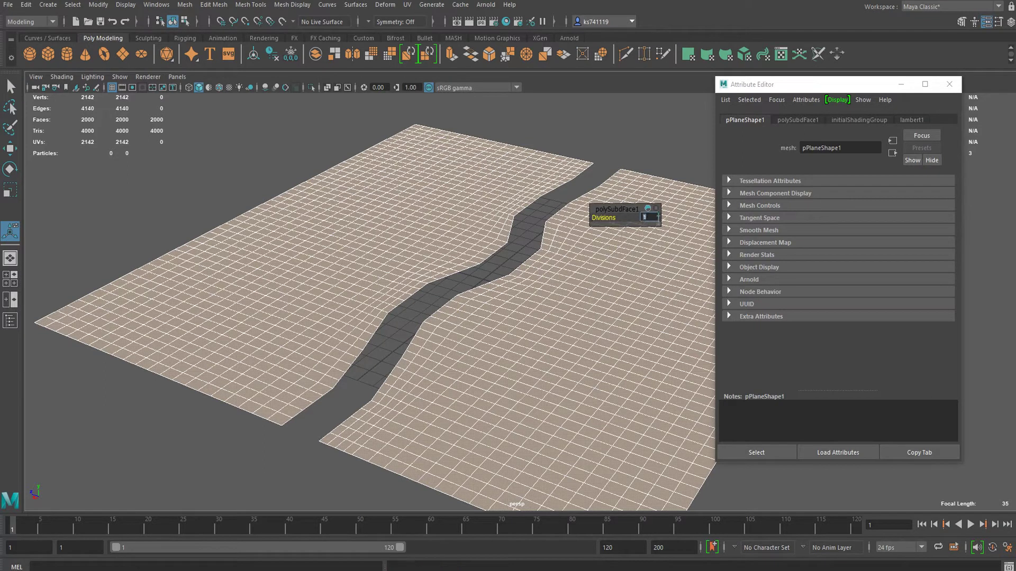
key(q)
scroll(461, 227, up, 4)
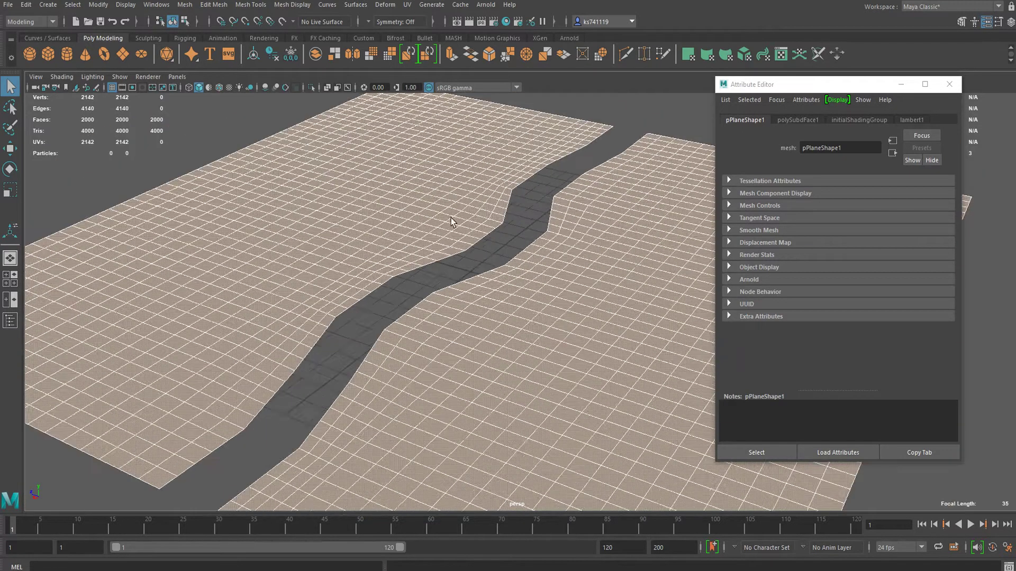
Triangulate all faces of the split plane.
click(213, 4)
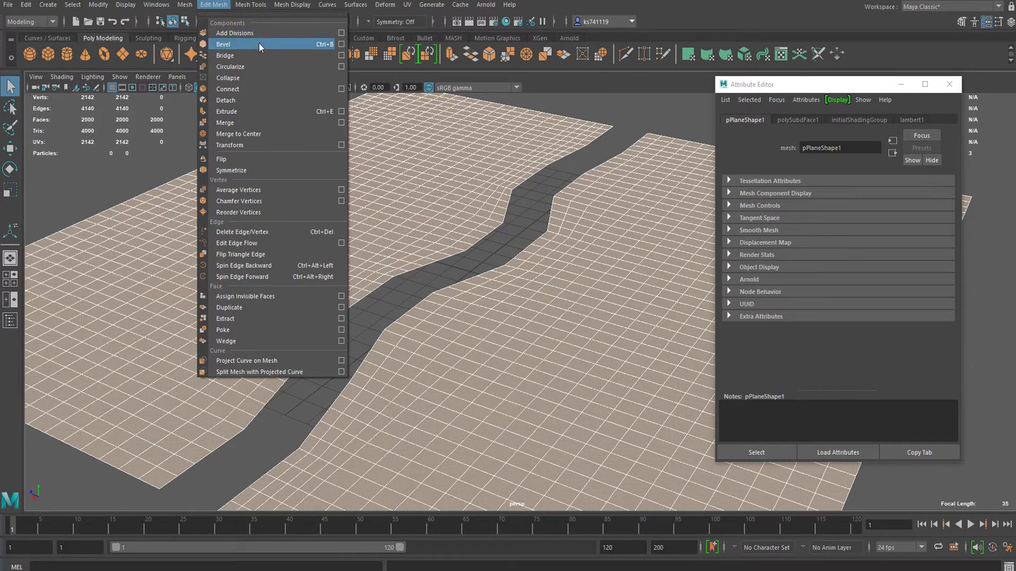
mouse_move(185, 4)
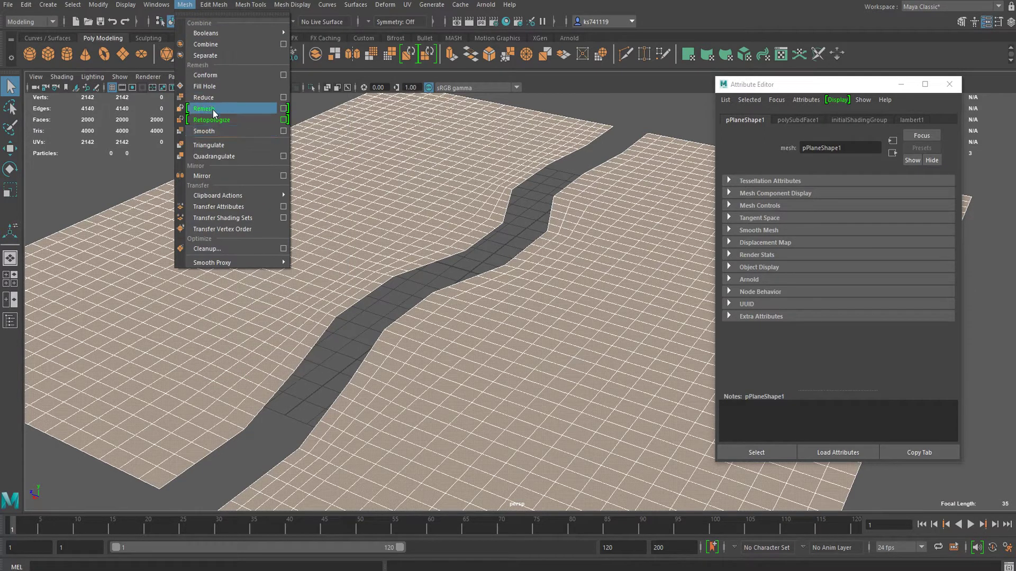
click(214, 147)
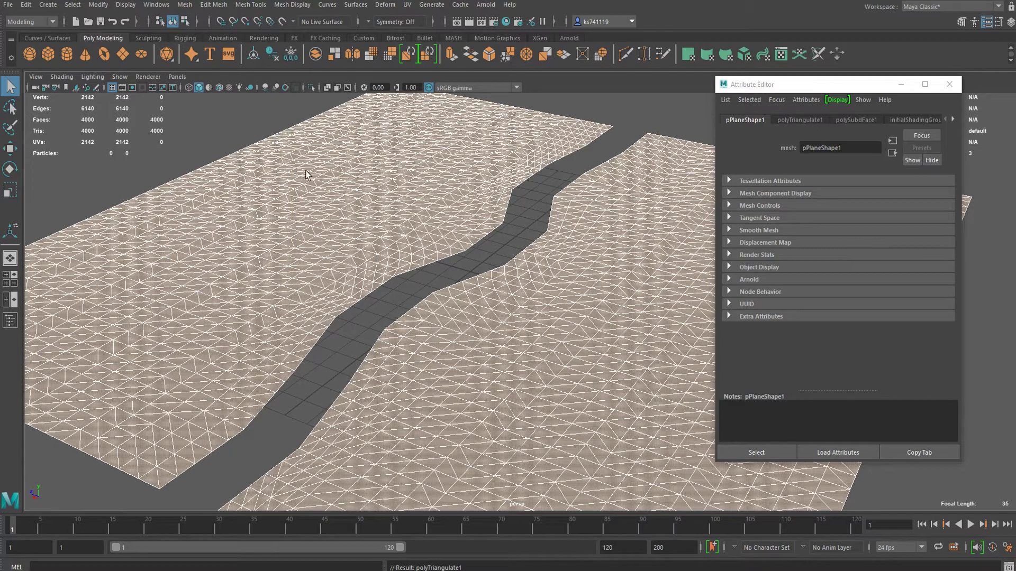
Reduce the triangulated plane with a reduction percentage of 20.
click(185, 5)
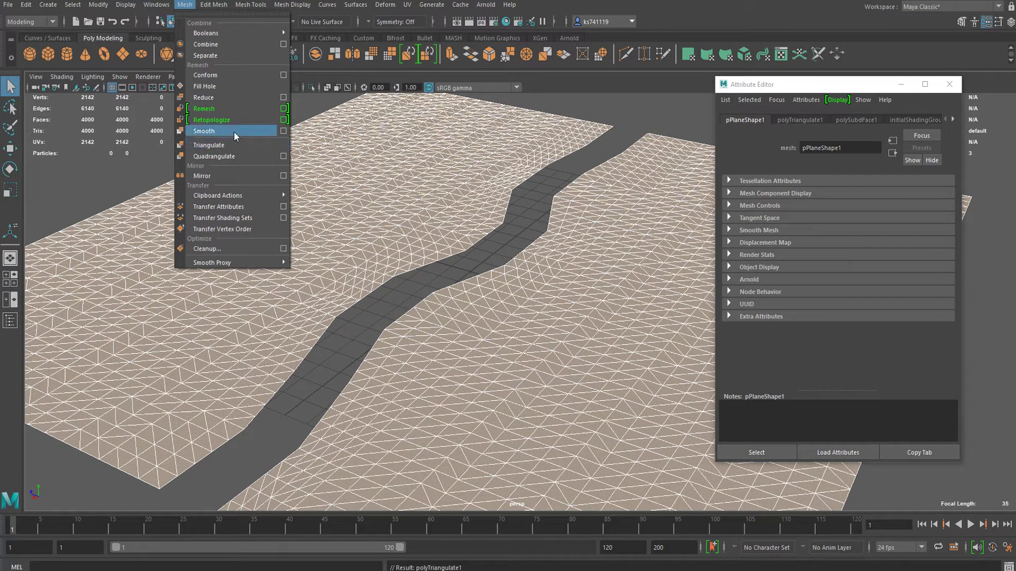
click(271, 101)
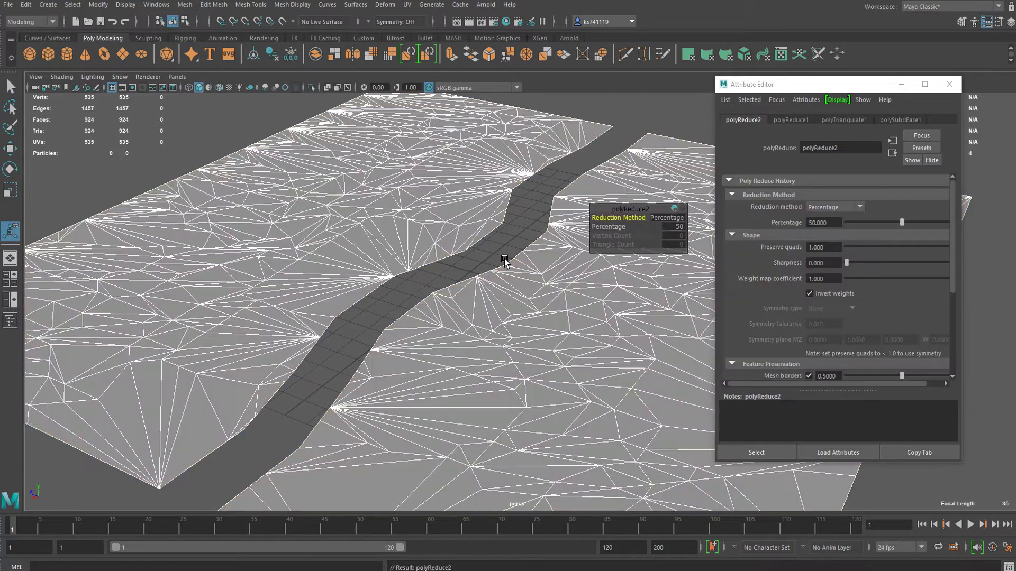
click(672, 228)
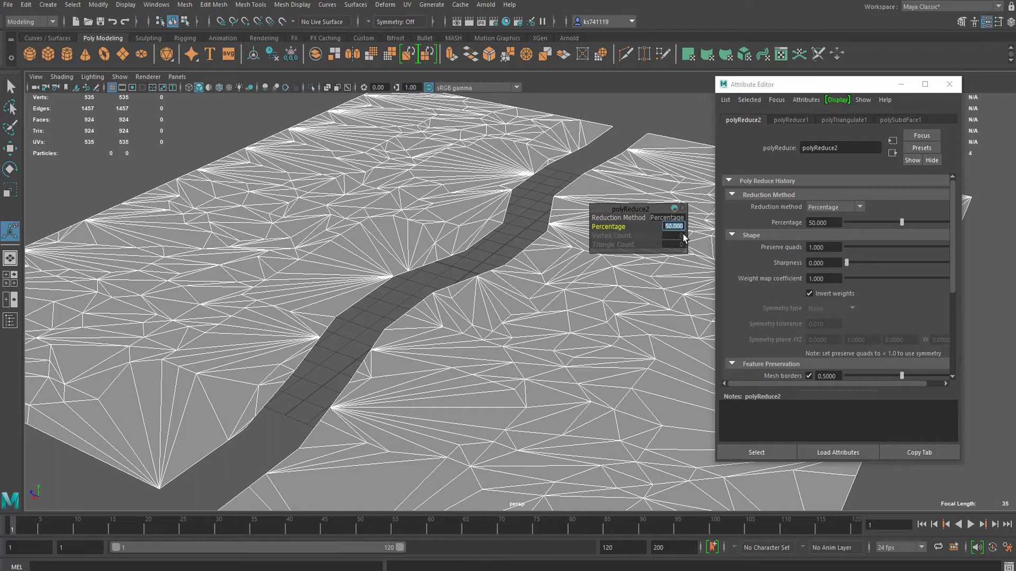
text(20)
key(Return)
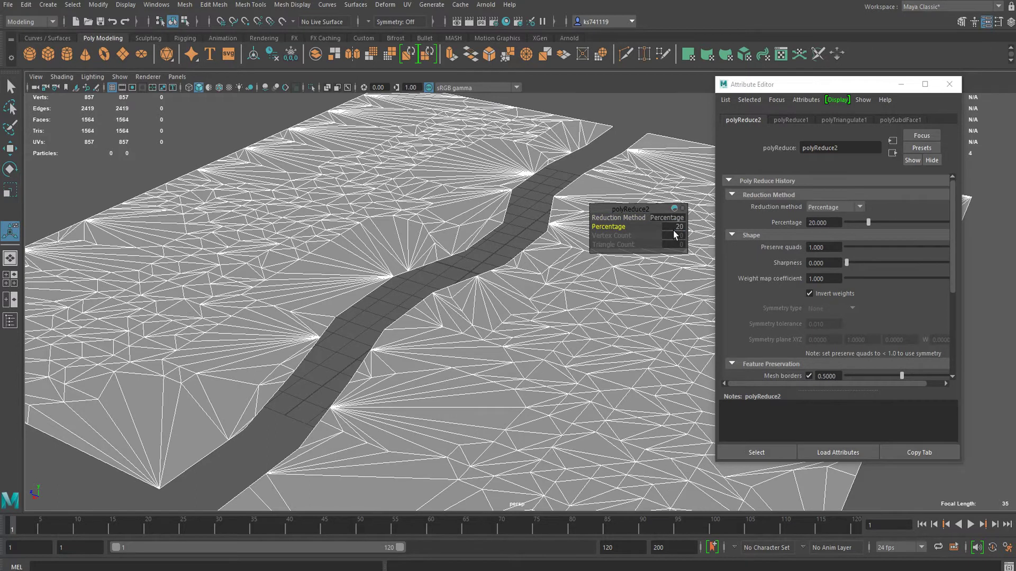
Try reduction percentages of 70 and 5 on the plane, and undo these changes.
text(70)
key(Return)
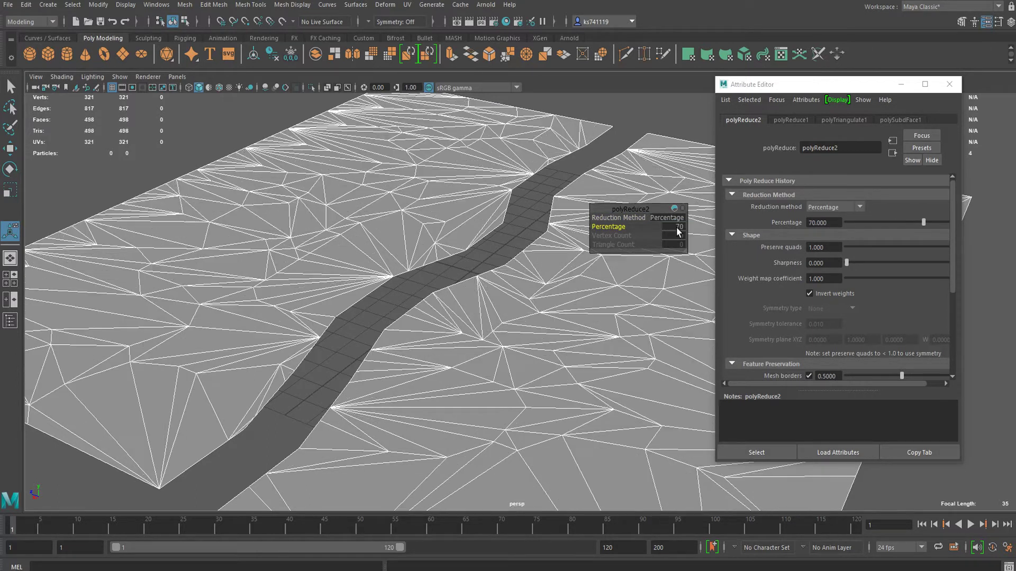
click(676, 230)
text(5)
key(Return)
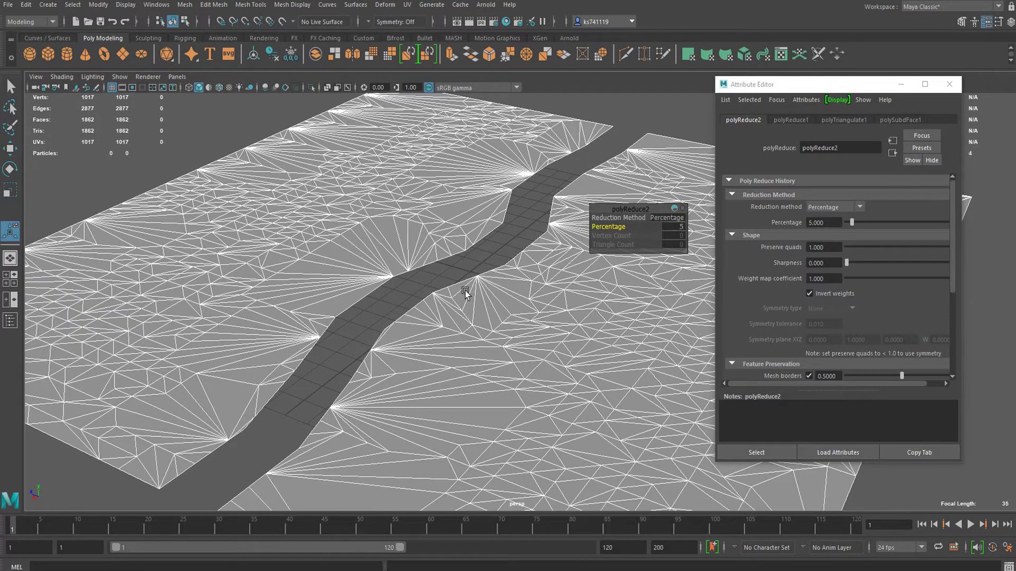
key(q)
key(ctrl+z)
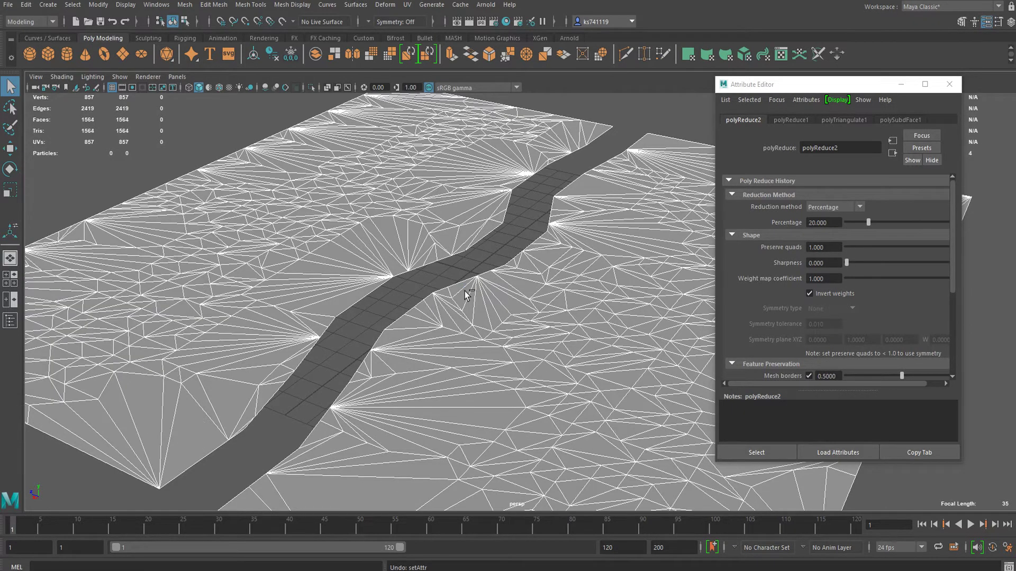
Undo the reduction and the triangulation of the split plane.
key(ctrl+z)
scroll(472, 293, down, 6)
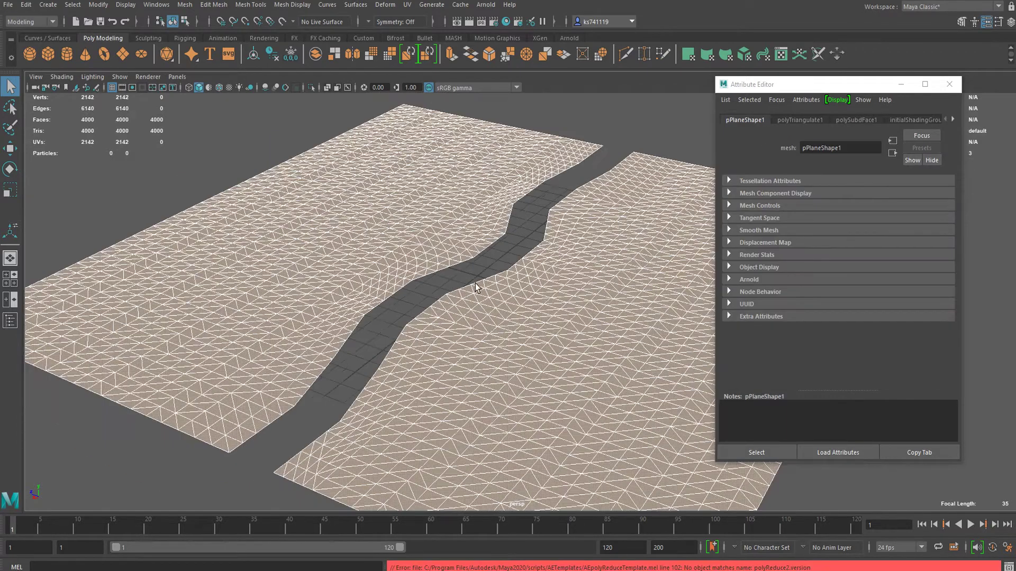
key(ctrl+z)
scroll(502, 274, up, 8)
alt+drag(509, 280, 500, 308)
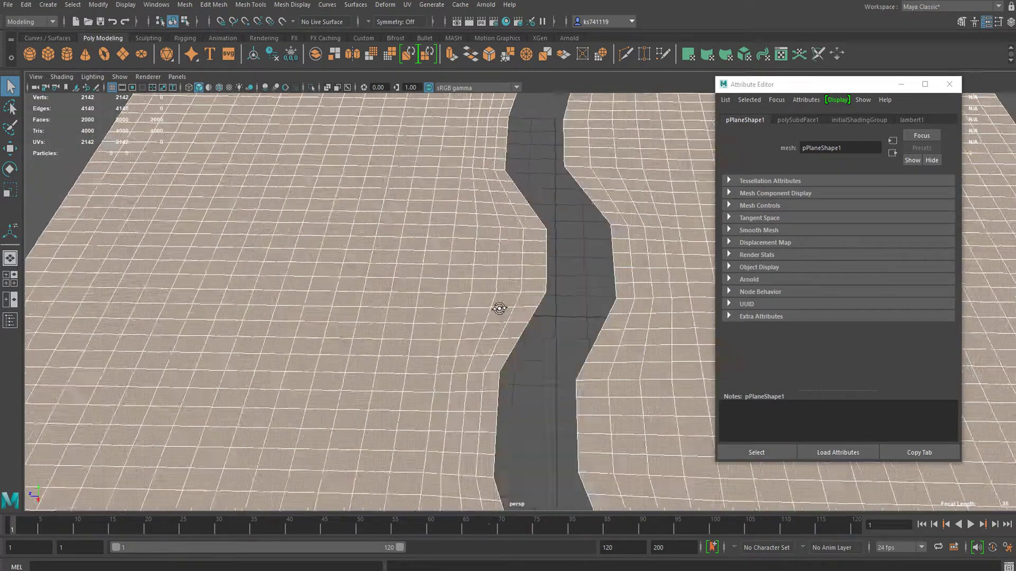
scroll(487, 311, down, 4)
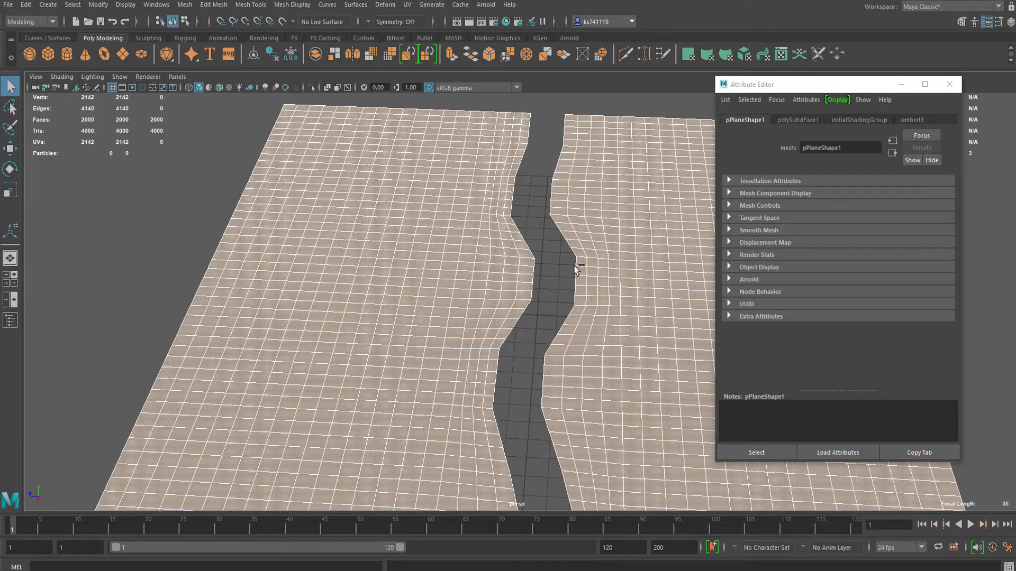
Undo the last added divisions on the faces of the split plane.
key(ctrl+z)
key(ctrl+z)
key(ctrl+z)
key(ctrl+z)
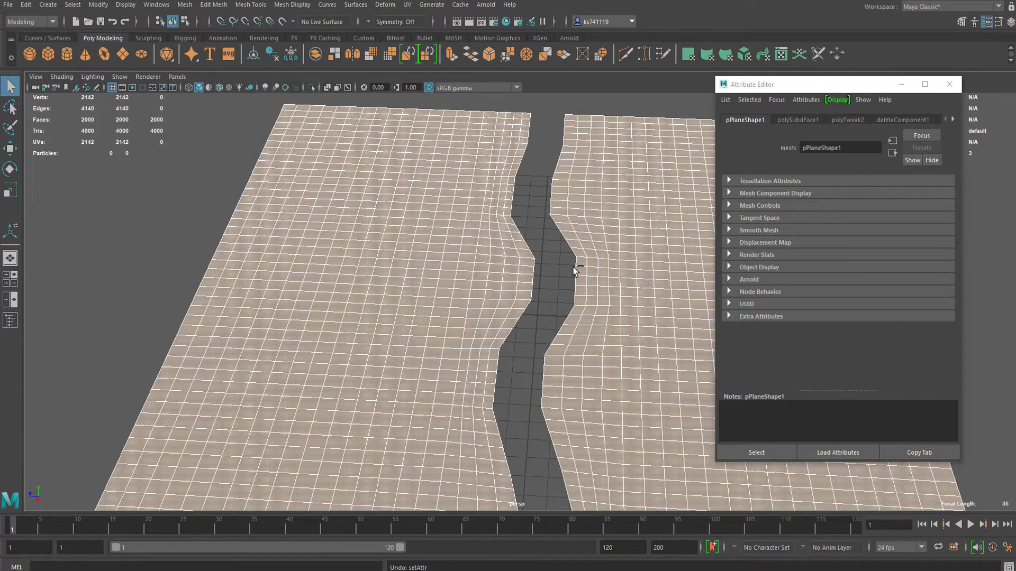
scroll(576, 271, down, 4)
alt+drag(575, 270, 430, 345)
key(ctrl+z)
key(ctrl+z)
alt+middle_drag(431, 344, 468, 263)
Try deleting the edge loops next to the crack on both halves of the plane.
right_drag(345, 270, 348, 244)
scroll(366, 372, up, 3)
click(281, 423)
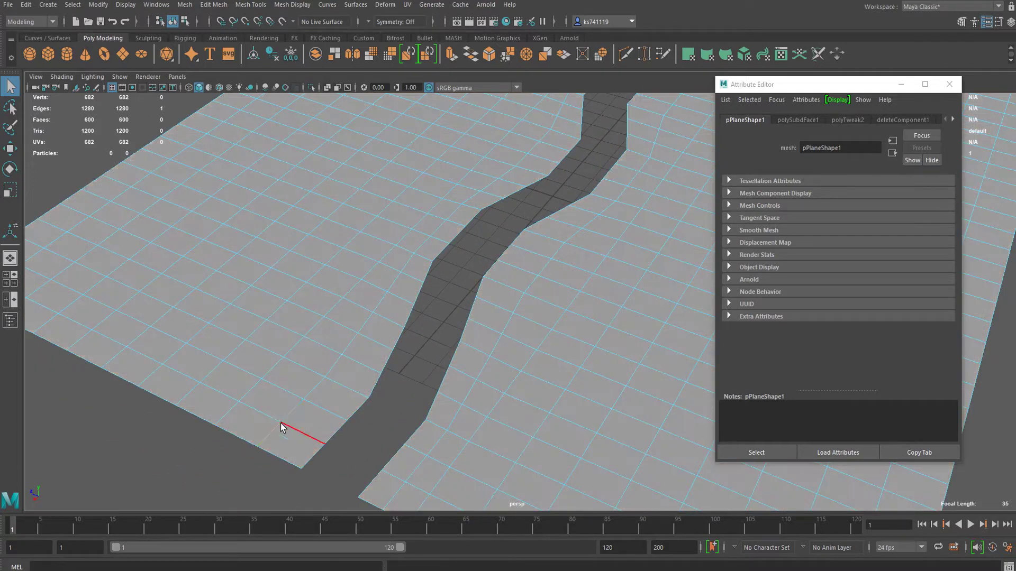
double_click(290, 418)
key(Delete)
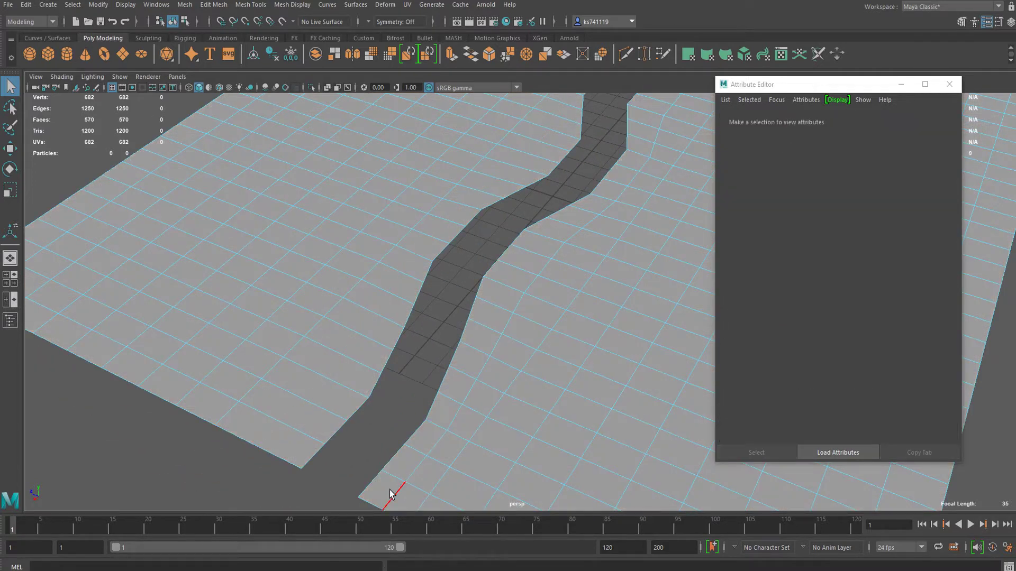
double_click(409, 470)
key(Delete)
Select all vertices of both plane halves and open the Transform component options.
scroll(480, 401, down, 6)
alt+drag(481, 401, 420, 354)
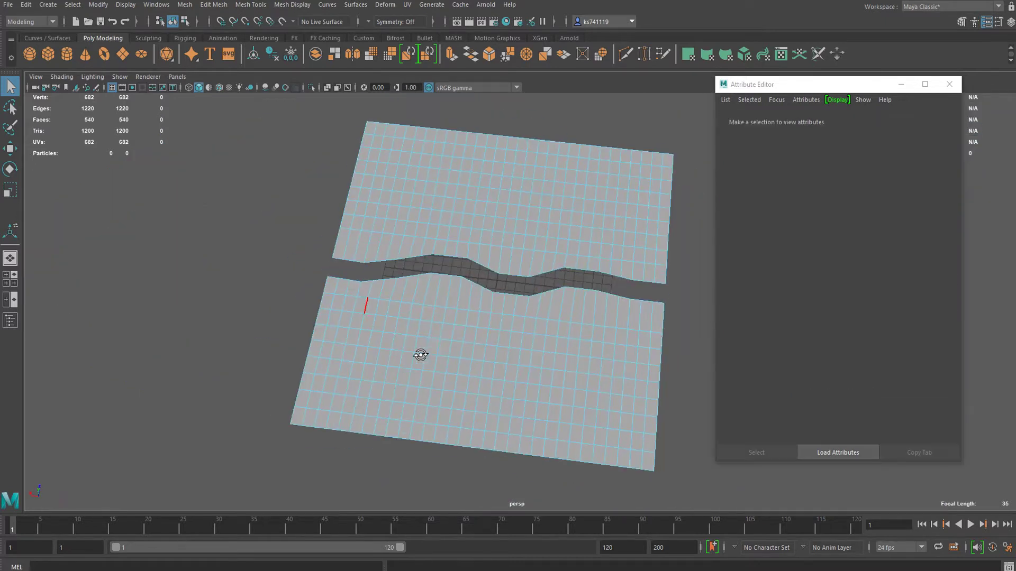
alt+middle_drag(445, 313, 370, 351)
scroll(370, 351, up, 5)
alt+drag(370, 352, 291, 327)
alt+middle_drag(309, 225, 332, 327)
scroll(333, 326, down, 6)
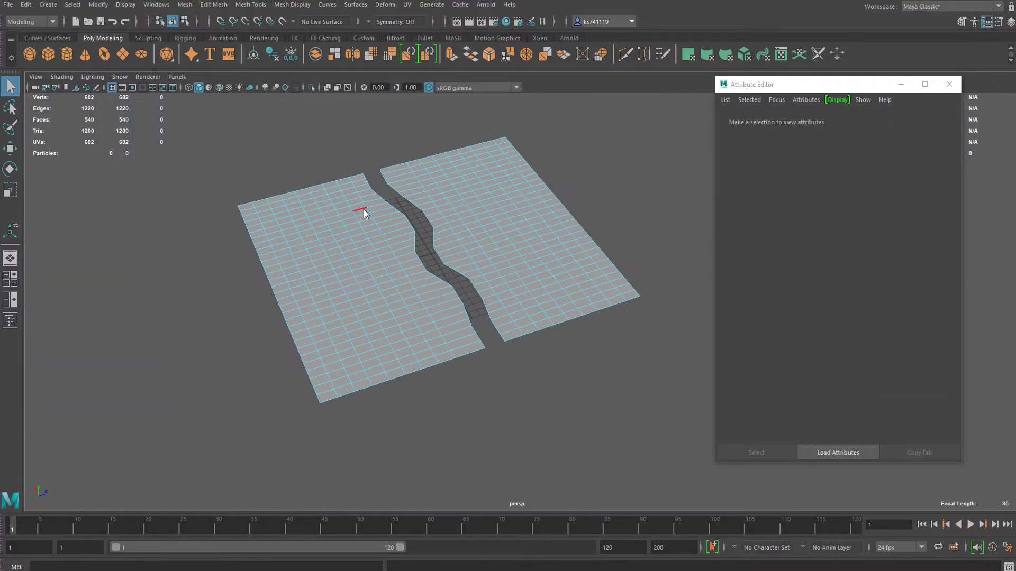
right_drag(364, 209, 313, 211)
scroll(303, 290, down, 4)
drag(254, 224, 738, 405)
scroll(271, 416, up, 5)
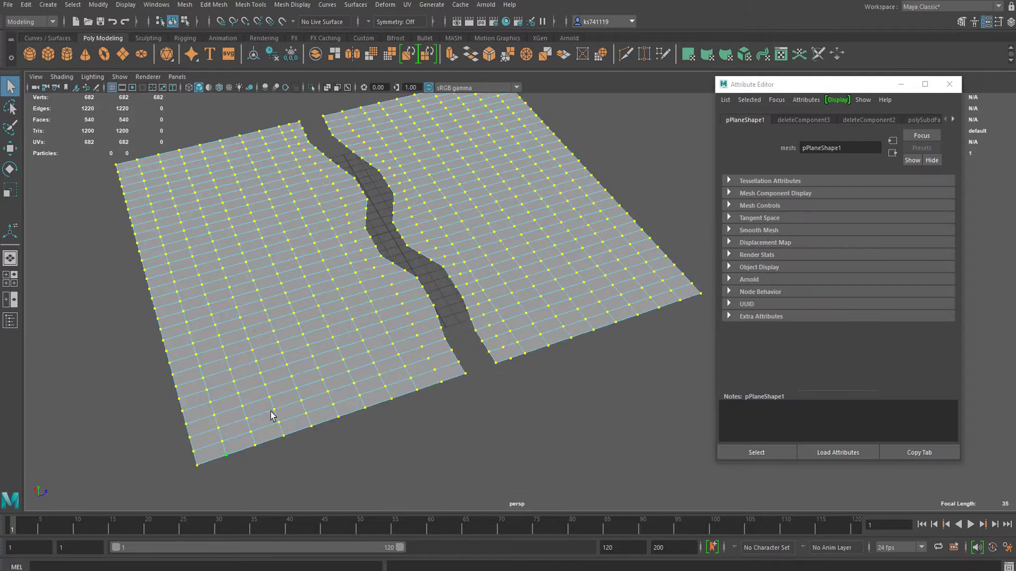
key(f)
click(213, 4)
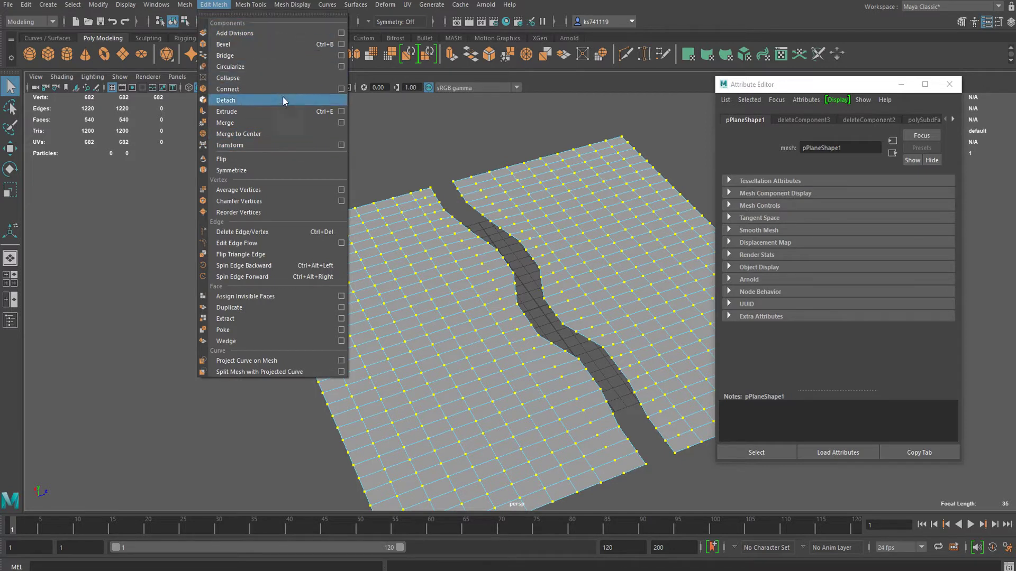
click(341, 146)
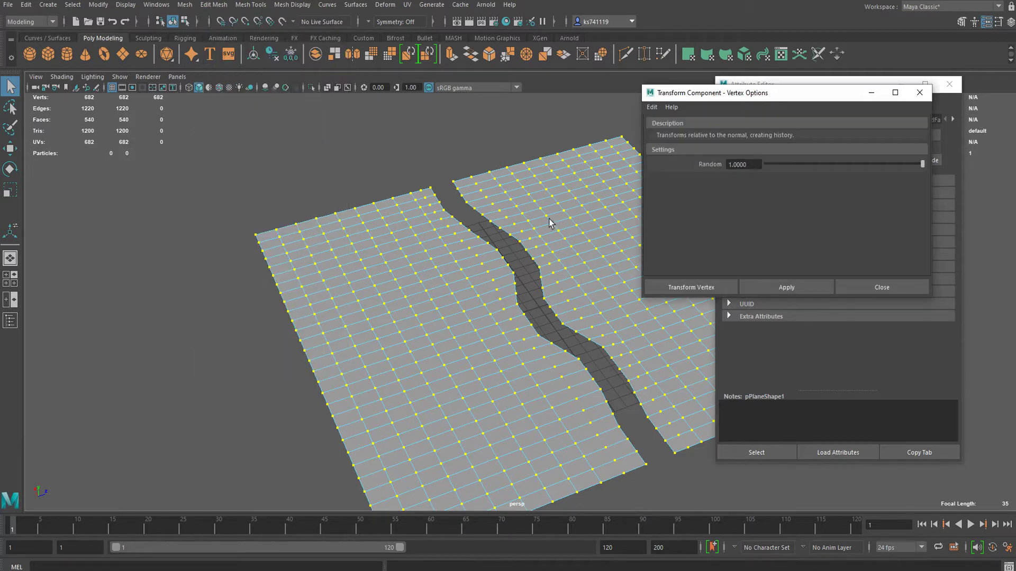
click(882, 285)
scroll(476, 276, up, 5)
scroll(479, 275, up, 4)
Undo the vertex selection and the deletion of the edge loops beside the crack.
key(ctrl+z)
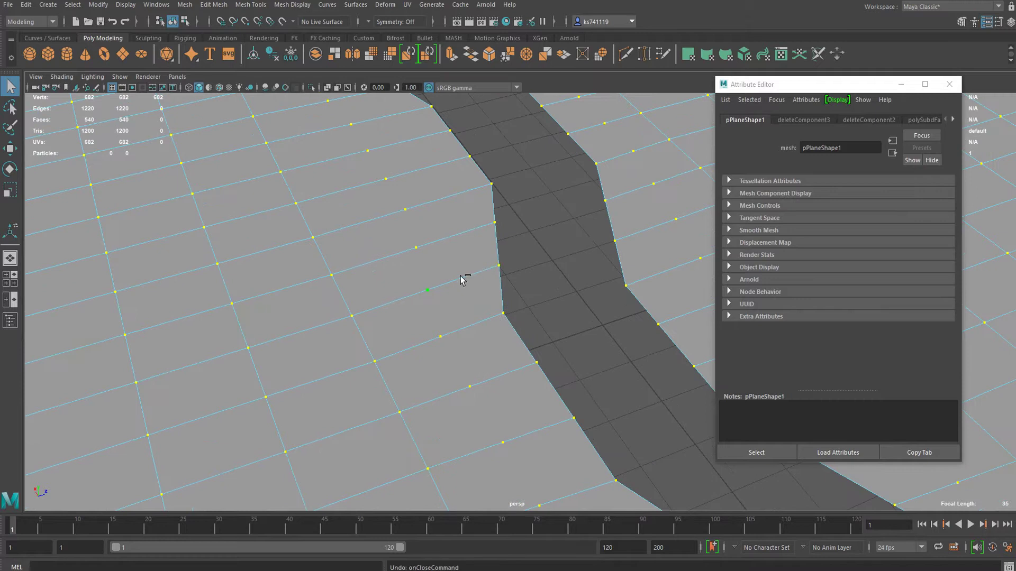
scroll(466, 276, up, 1)
alt+middle_drag(521, 271, 470, 248)
key(ctrl+z)
key(ctrl+z)
key(ctrl+z)
key(ctrl+z)
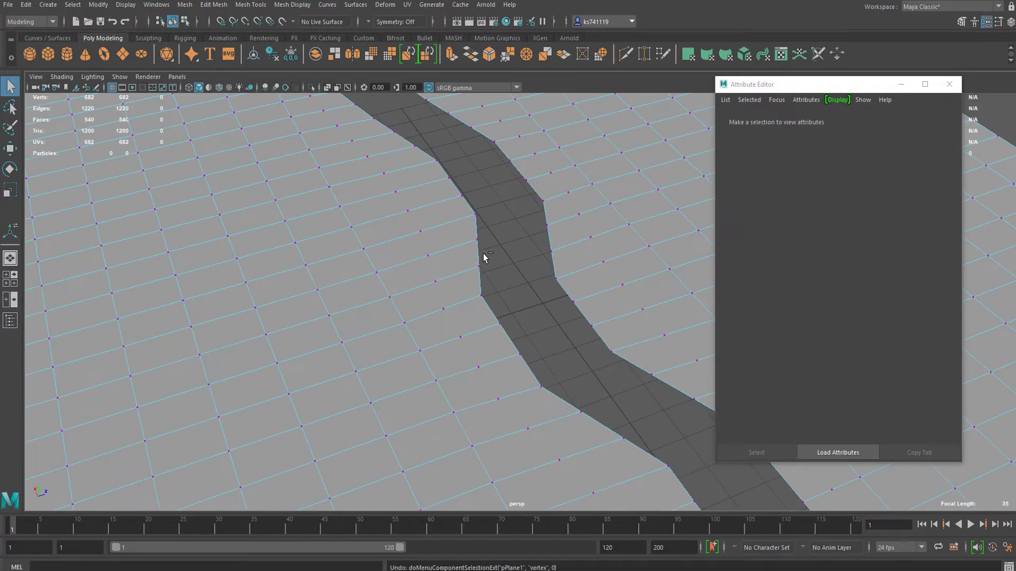
click(443, 241)
alt+middle_drag(496, 275, 373, 223)
key(ctrl+z)
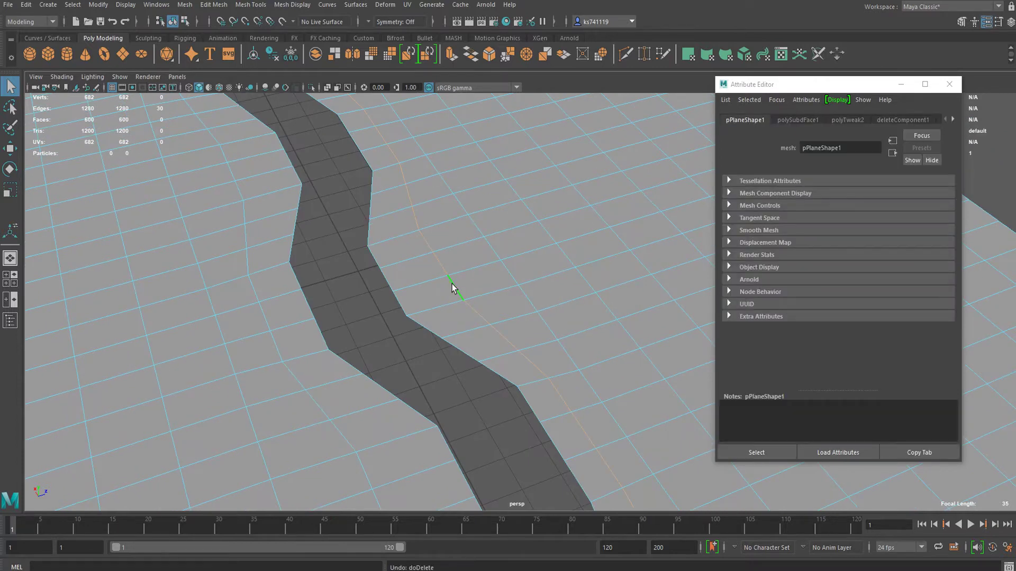
Delete the edge loops next to the crack on both plane halves, including their vertices.
shift+double_click(277, 341)
scroll(406, 285, down, 2)
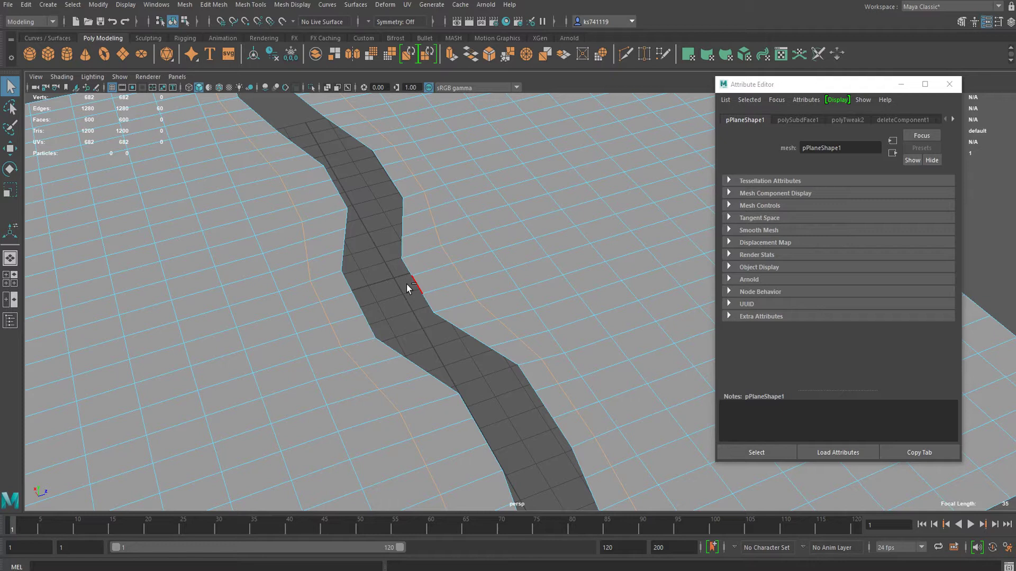
key(Delete)
Select all vertices of both plane halves except those along the two crack borders.
right_drag(418, 257, 398, 250)
scroll(405, 254, up, 5)
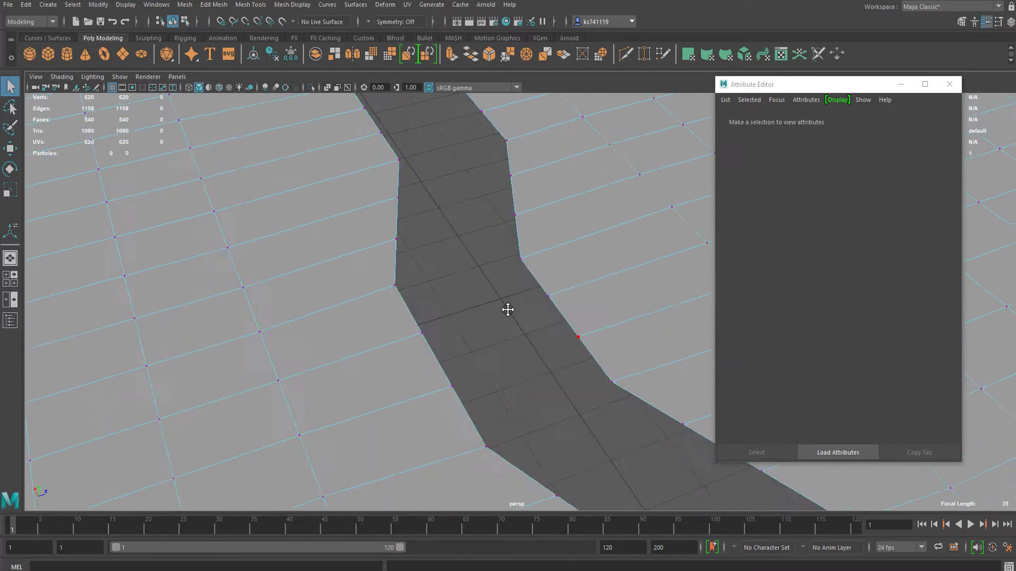
alt+middle_drag(353, 244, 425, 303)
scroll(425, 303, up, 3)
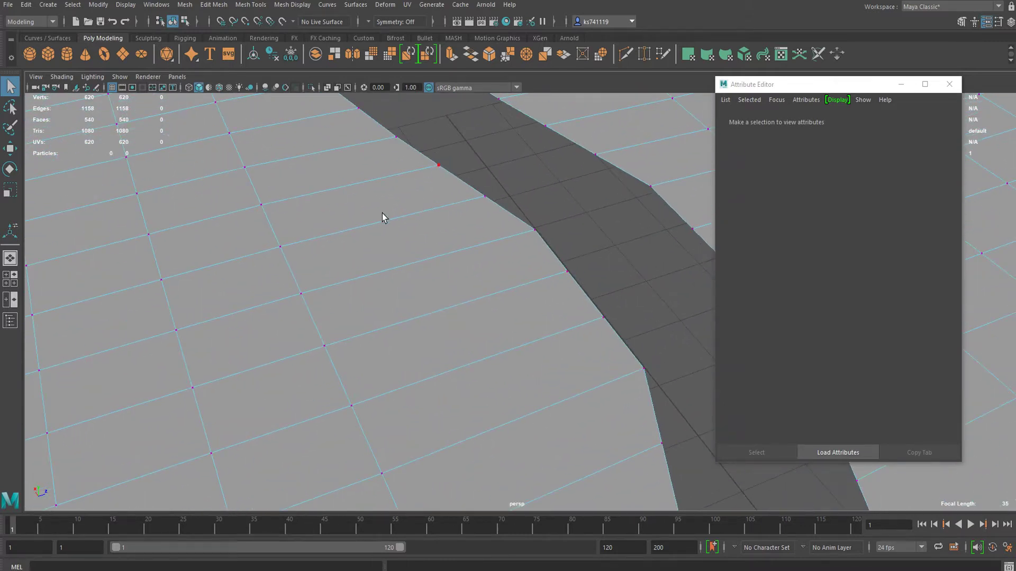
scroll(477, 383, down, 2)
right_drag(491, 271, 457, 271)
scroll(418, 228, down, 3)
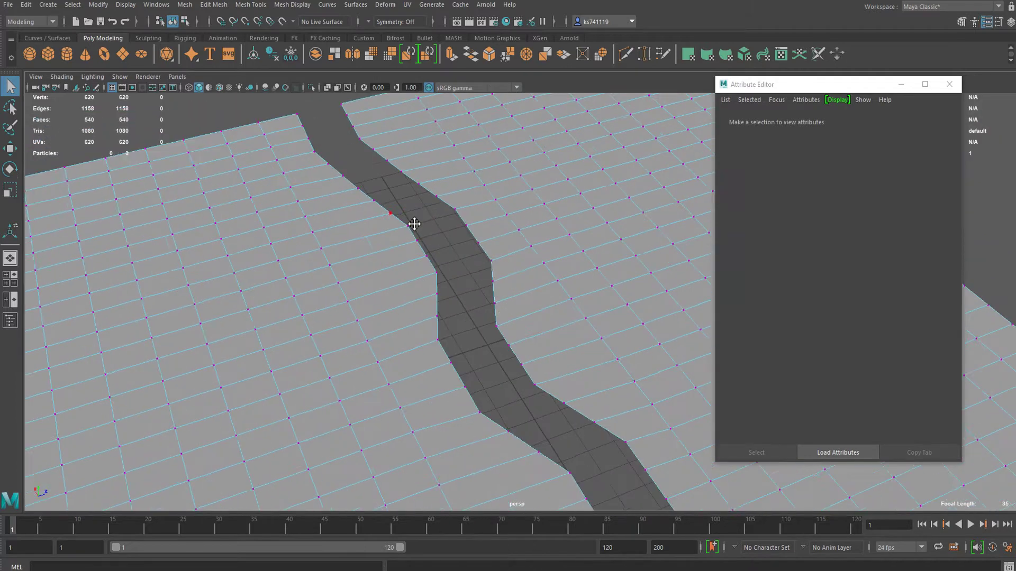
scroll(333, 180, down, 5)
drag(150, 108, 394, 231)
alt+drag(493, 275, 458, 313)
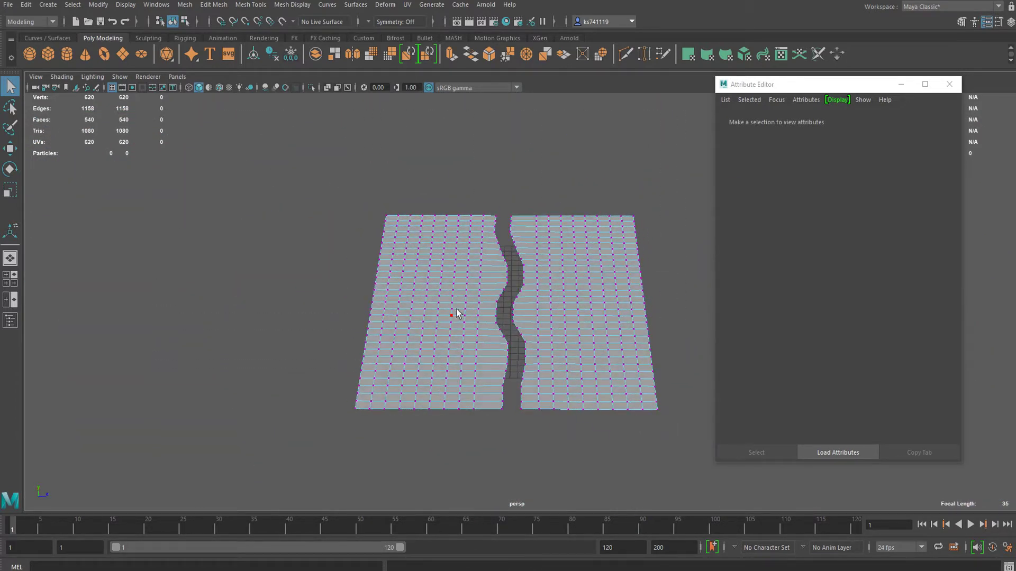
drag(487, 207, 260, 474)
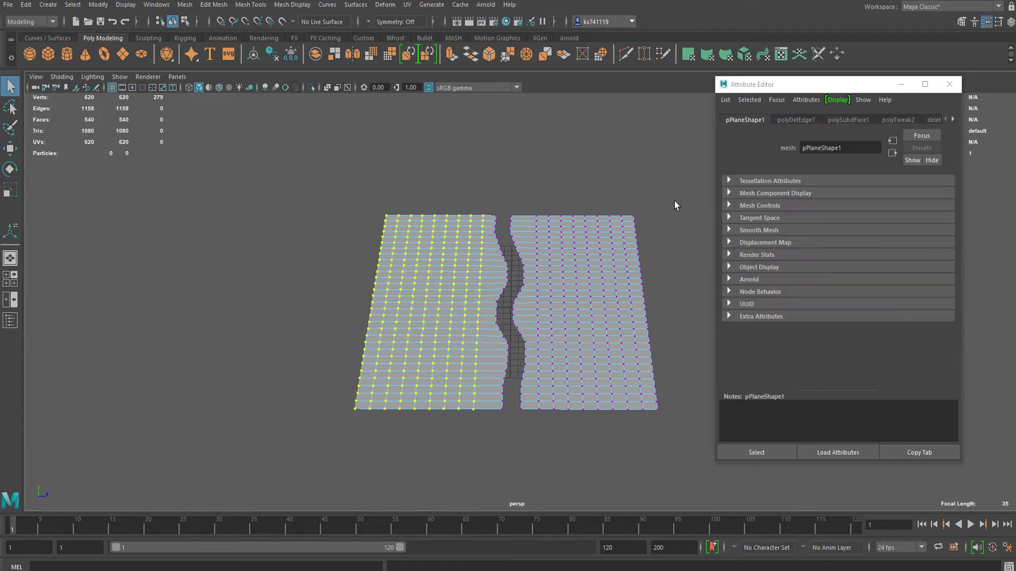
drag(682, 185, 531, 453)
scroll(532, 386, up, 5)
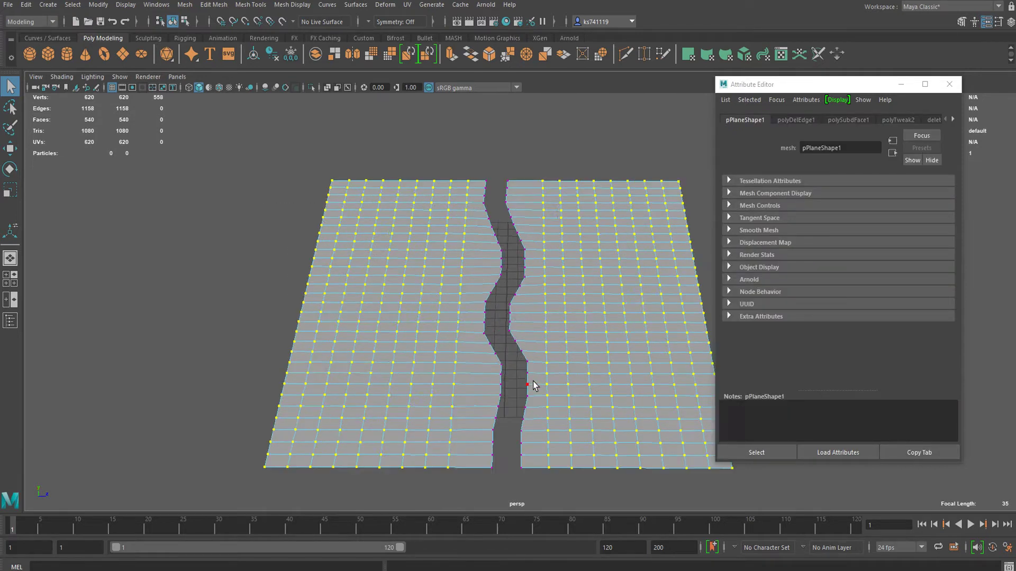
Apply a vertex Transform with Random 1.0 to the selection and shift it within the ground plane by about 0.036 and 0.178.
alt+drag(529, 379, 423, 344)
scroll(492, 357, up, 2)
alt+drag(492, 354, 434, 299)
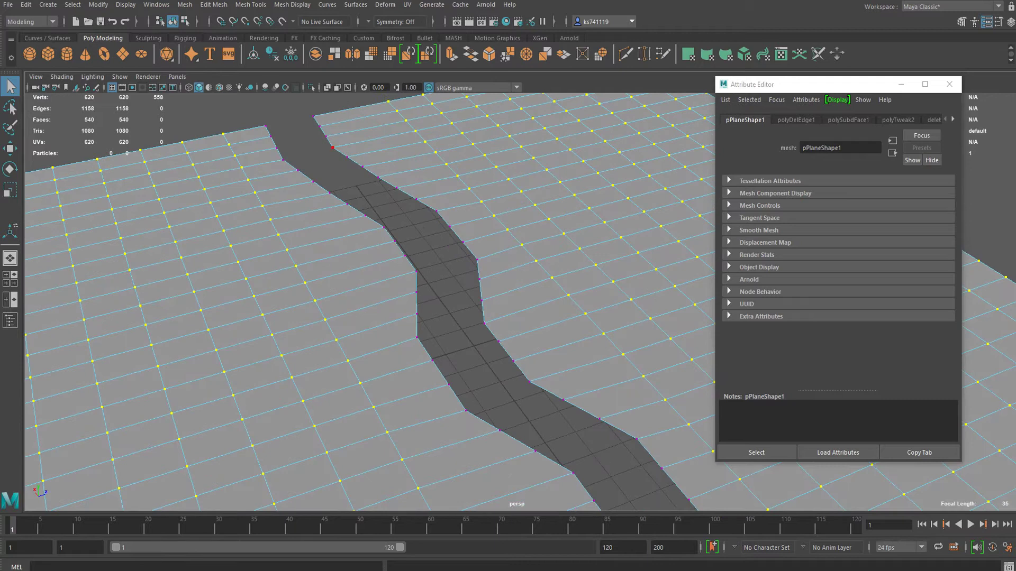
click(214, 4)
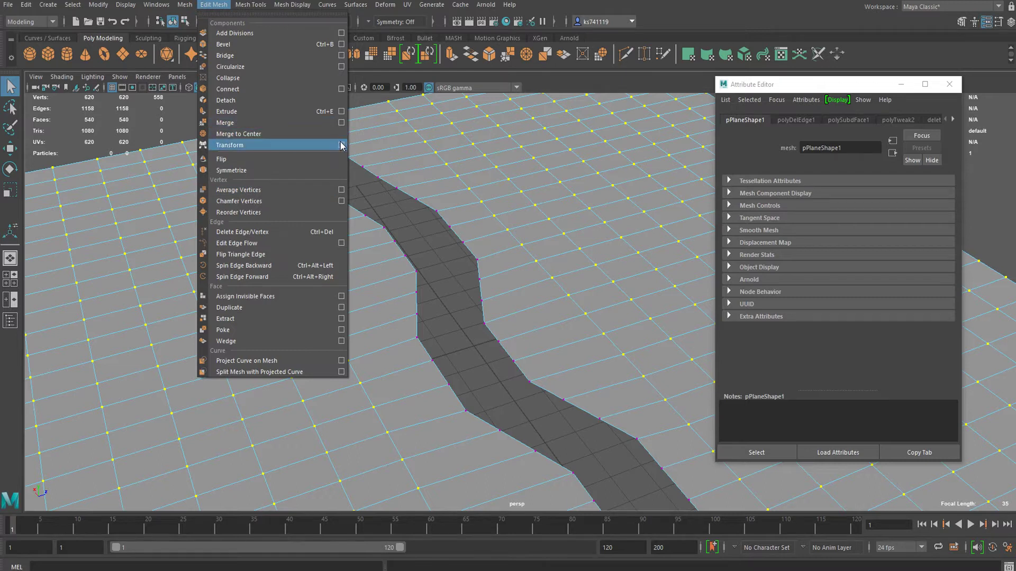
click(341, 145)
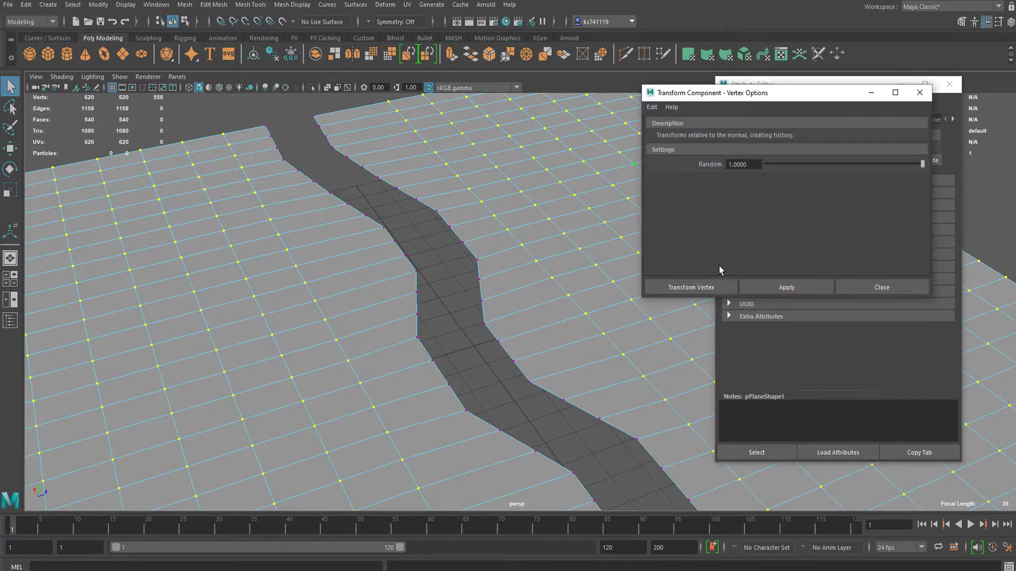
click(691, 288)
alt+right_drag(672, 345, 448, 346)
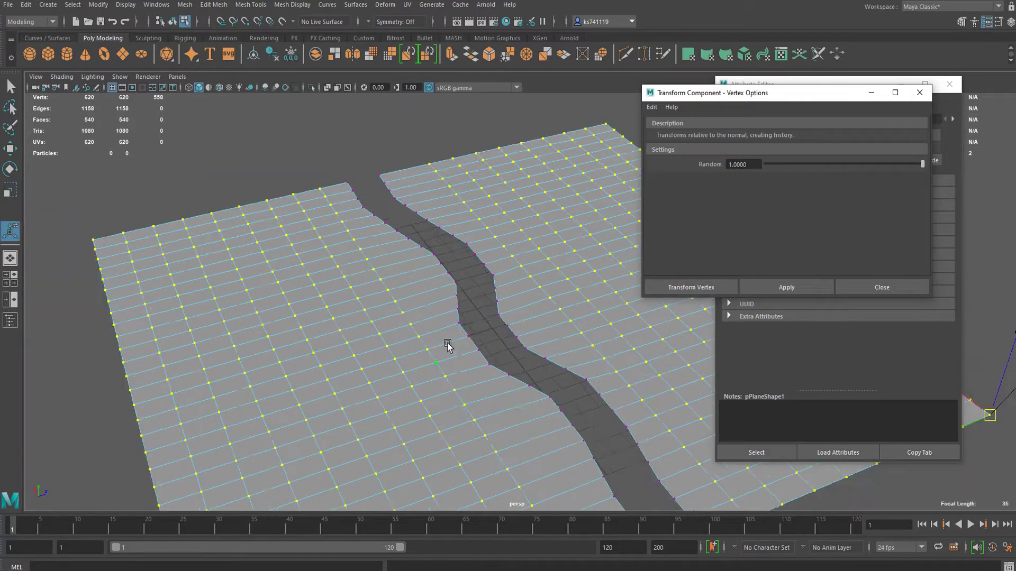
scroll(448, 346, down, 10)
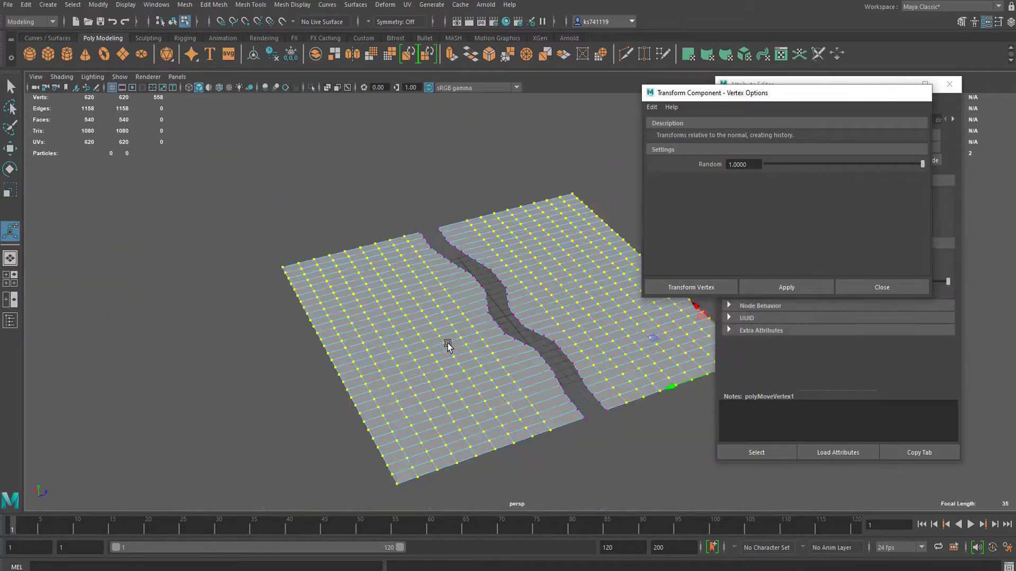
scroll(556, 333, up, 6)
alt+middle_drag(563, 334, 484, 331)
scroll(485, 331, up, 2)
scroll(485, 331, up, 1)
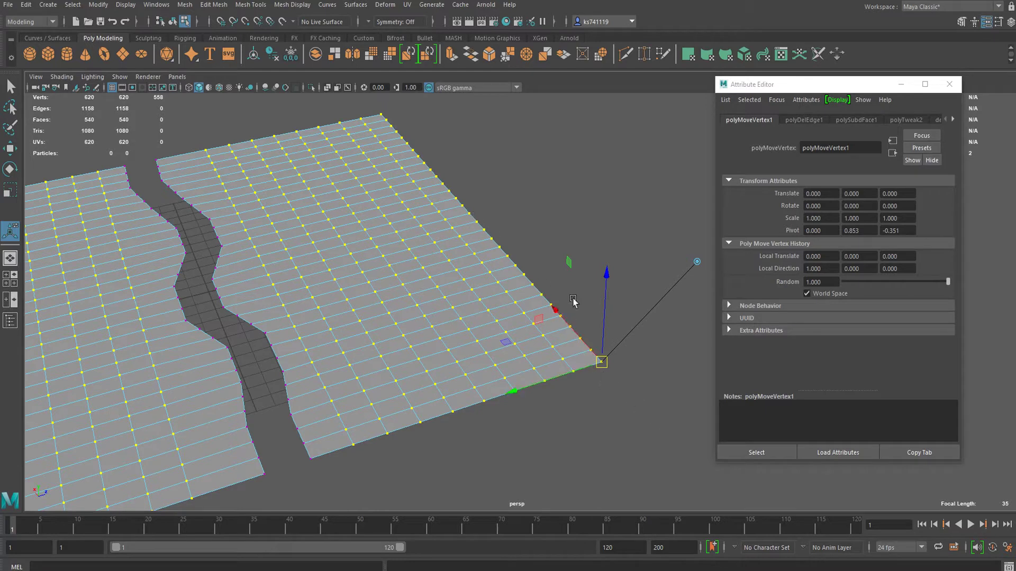
mouse_move(507, 344)
mouse_down()
mouse_move(516, 344)
mouse_move(513, 334)
mouse_move(522, 347)
mouse_move(507, 335)
mouse_move(499, 344)
mouse_up()
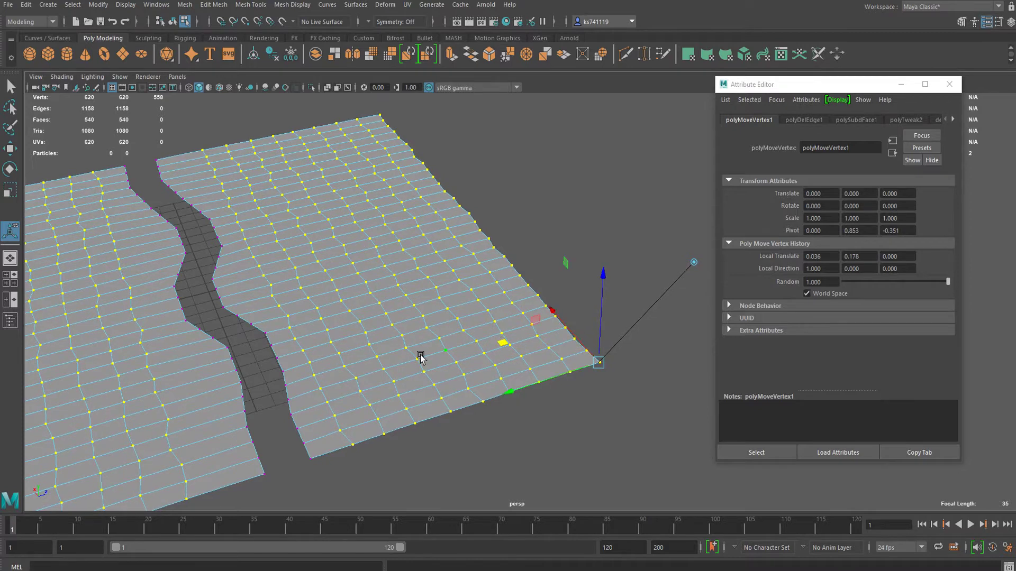
Examine the irregular grid lines on both plane halves and along the crack.
alt+drag(420, 359, 340, 349)
scroll(365, 314, up, 5)
alt+middle_drag(296, 252, 431, 281)
scroll(431, 281, up, 5)
alt+drag(430, 281, 342, 252)
scroll(394, 229, down, 6)
alt+middle_drag(363, 265, 471, 451)
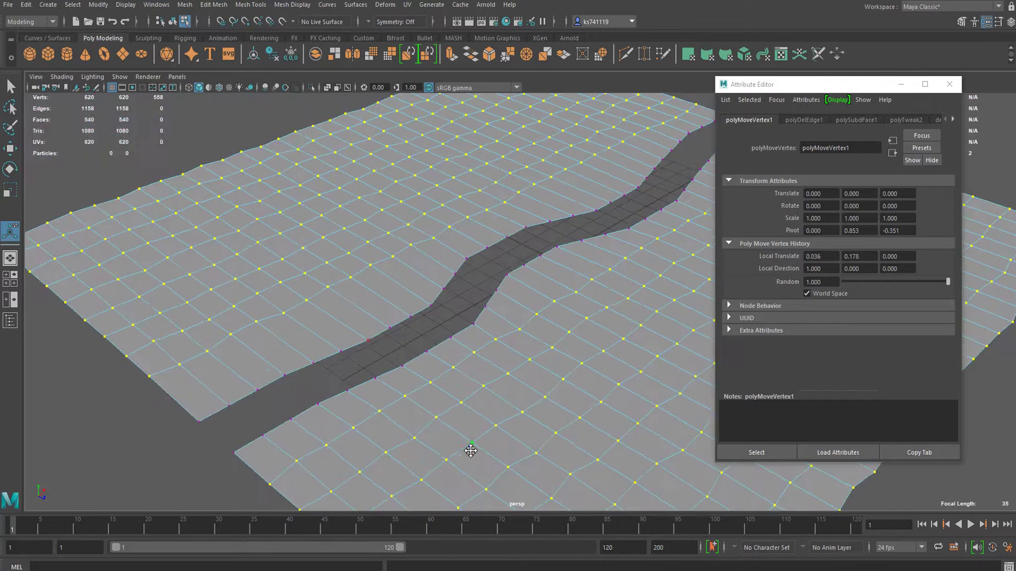
scroll(387, 364, down, 3)
Repeat the random vertex Transform on the same vertices to shift them further within the ground plane, and return to object selection.
mouse_move(442, 271)
right_down()
mouse_move(505, 234)
mouse_move(442, 289)
mouse_move(438, 277)
right_up()
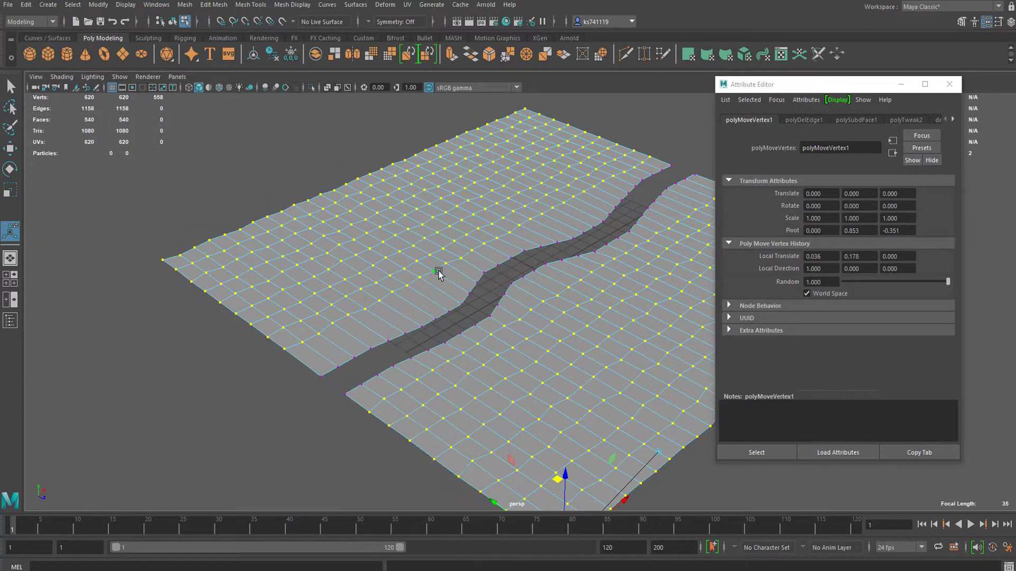
mouse_move(495, 374)
alt+mouse_down()
mouse_move(492, 363)
mouse_move(479, 387)
alt+mouse_up()
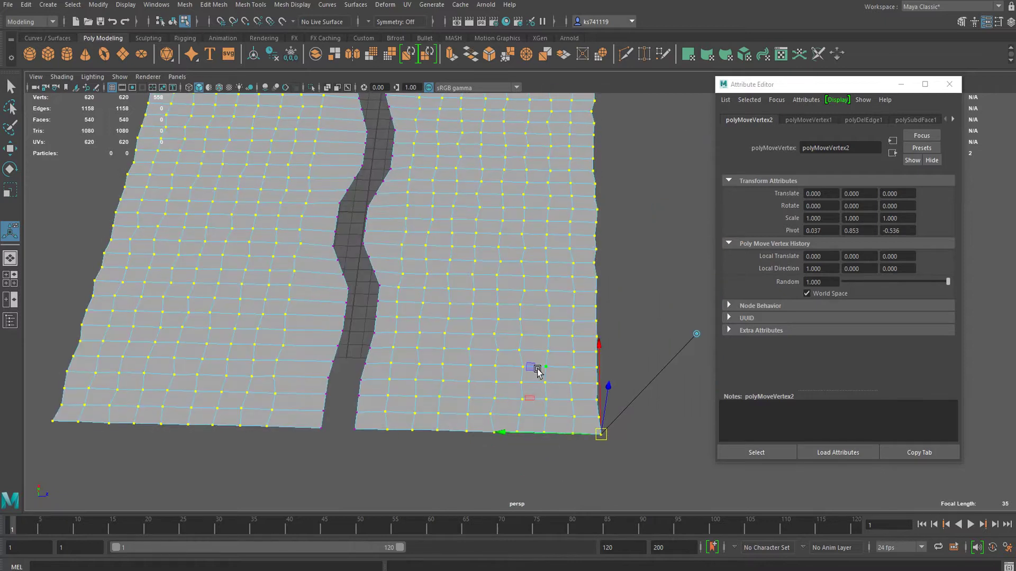
drag(531, 366, 523, 363)
key(g)
key(q)
right_drag(496, 224, 547, 206)
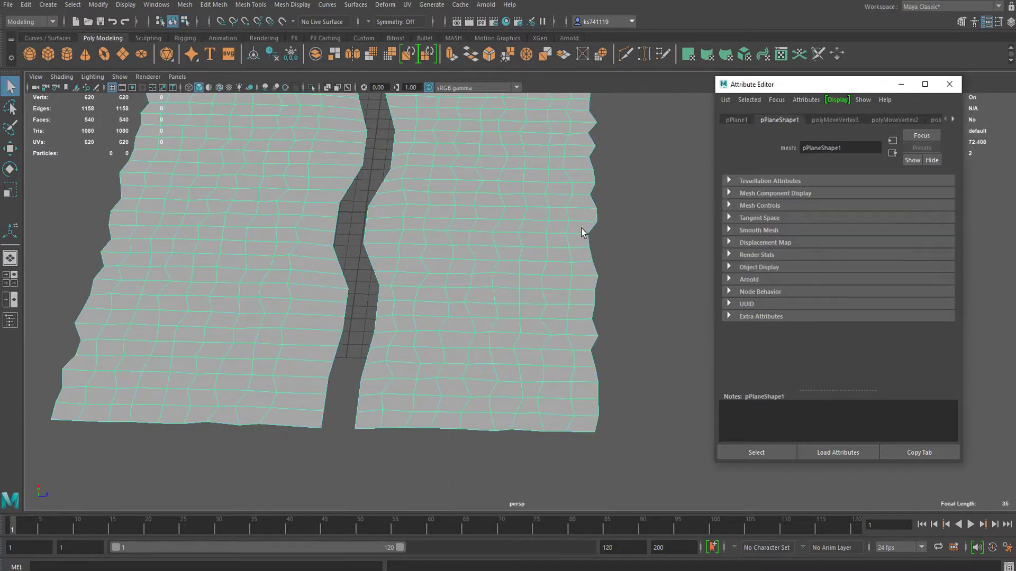
Examine the randomized faces of both plane halves and the crack between them from several angles.
alt+drag(585, 229, 465, 324)
alt+middle_drag(582, 442, 546, 279)
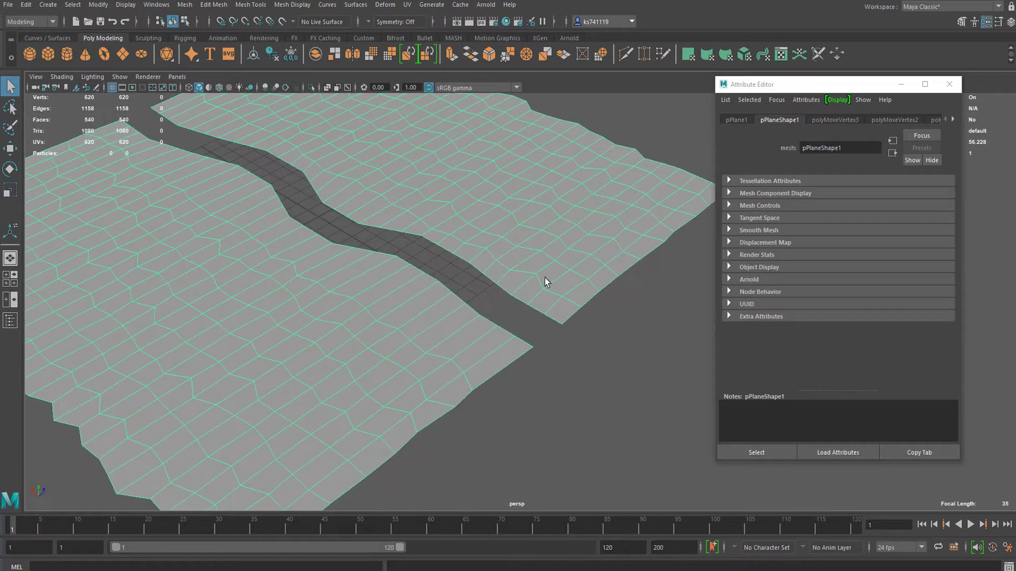
click(465, 405)
alt+middle_drag(465, 406, 582, 316)
click(512, 288)
alt+drag(488, 250, 561, 148)
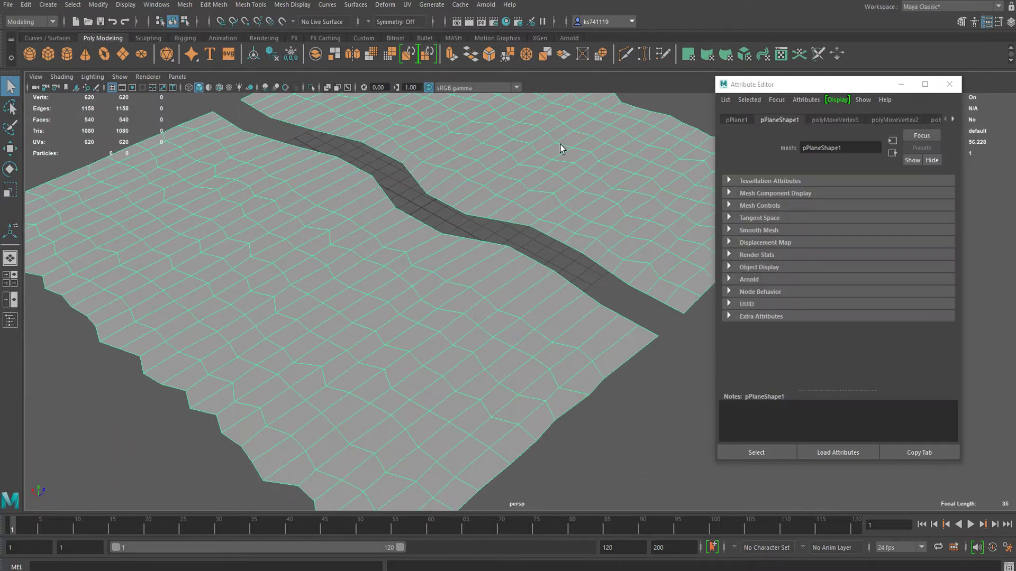
Use Multi-Cut to cut a diagonal from vertex to vertex through several faces in the middle of one plane half.
click(624, 56)
scroll(415, 333, up, 5)
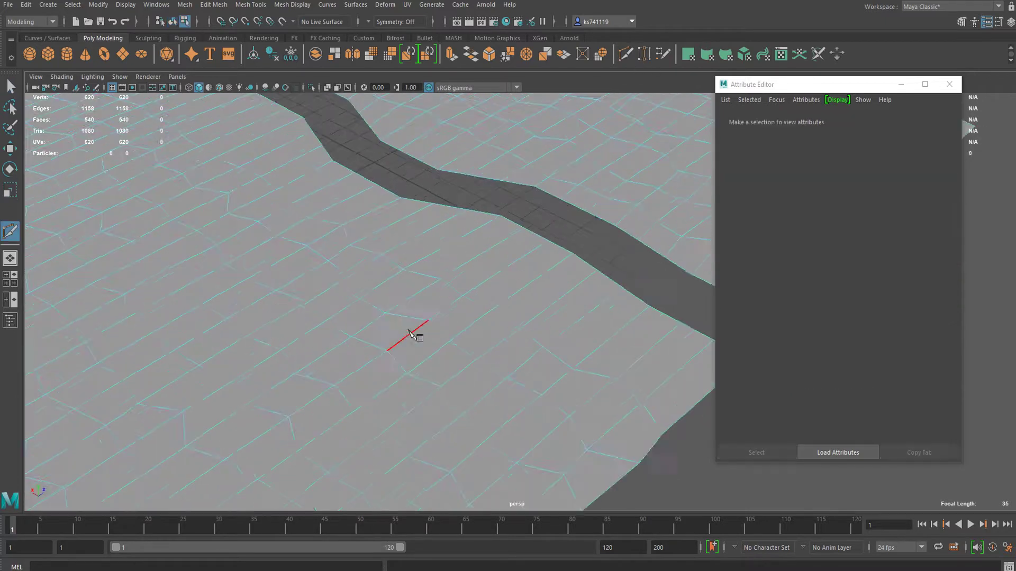
alt+drag(344, 275, 412, 237)
scroll(413, 297, down, 3)
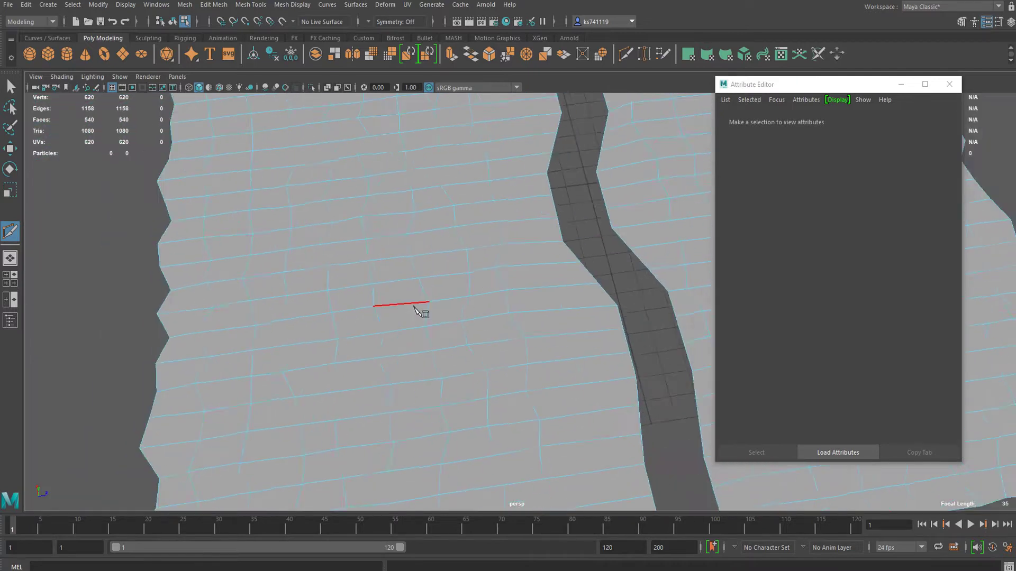
alt+middle_drag(414, 304, 488, 215)
scroll(490, 212, up, 4)
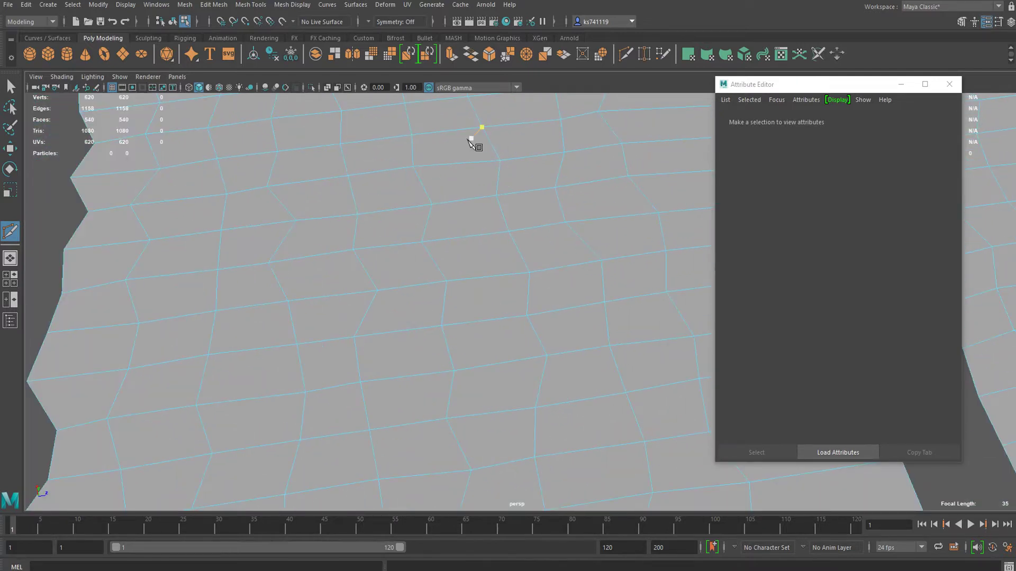
scroll(484, 154, down, 6)
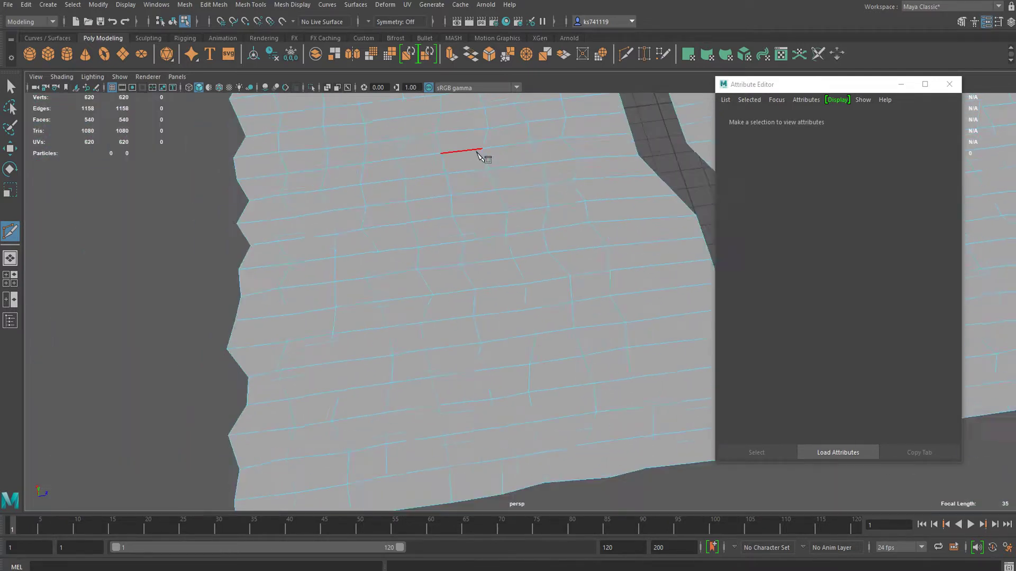
alt+drag(517, 234, 534, 252)
scroll(534, 263, up, 3)
scroll(537, 264, up, 8)
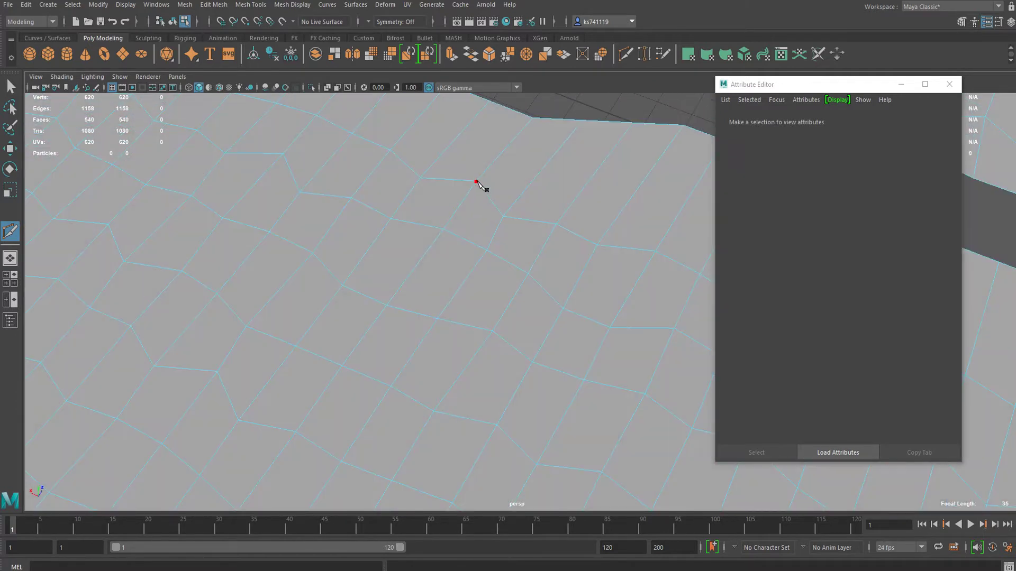
click(476, 181)
click(483, 285)
alt+middle_drag(493, 355, 462, 206)
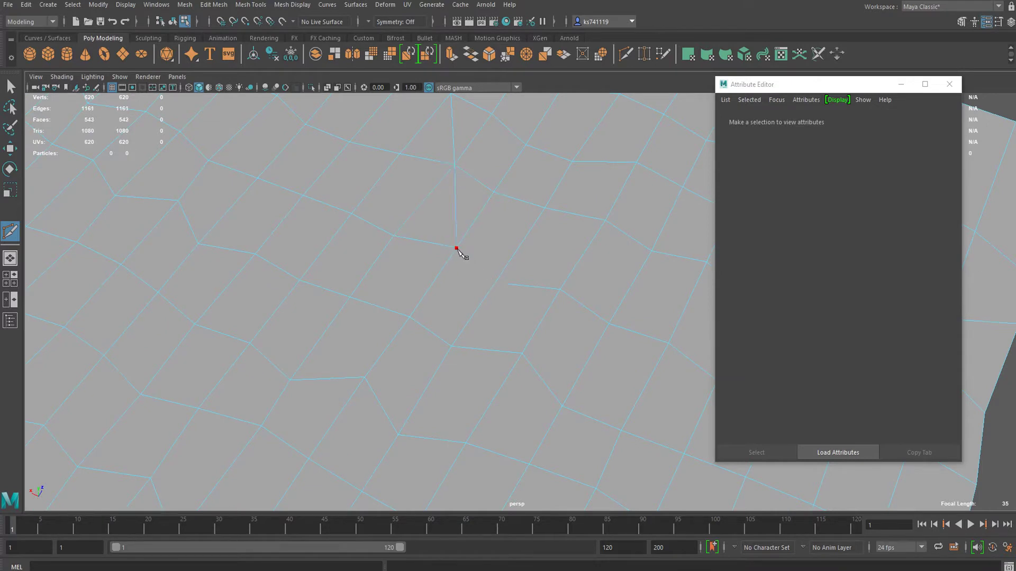
Extend the diagonal Multi-Cut line vertex by vertex toward the half's outer jagged border, and return to selection.
click(625, 55)
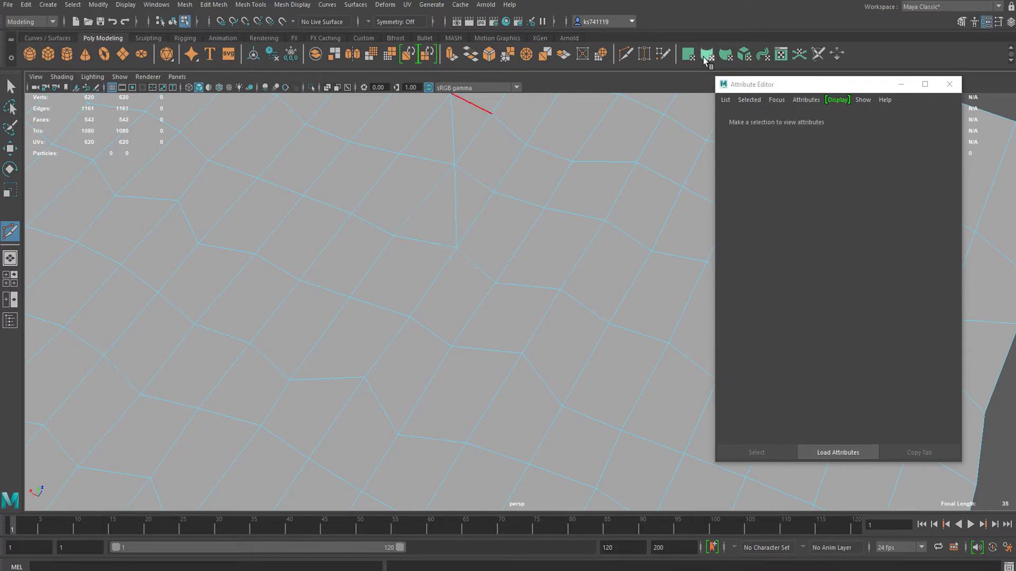
click(456, 249)
click(452, 347)
right_click(453, 347)
scroll(455, 350, down, 5)
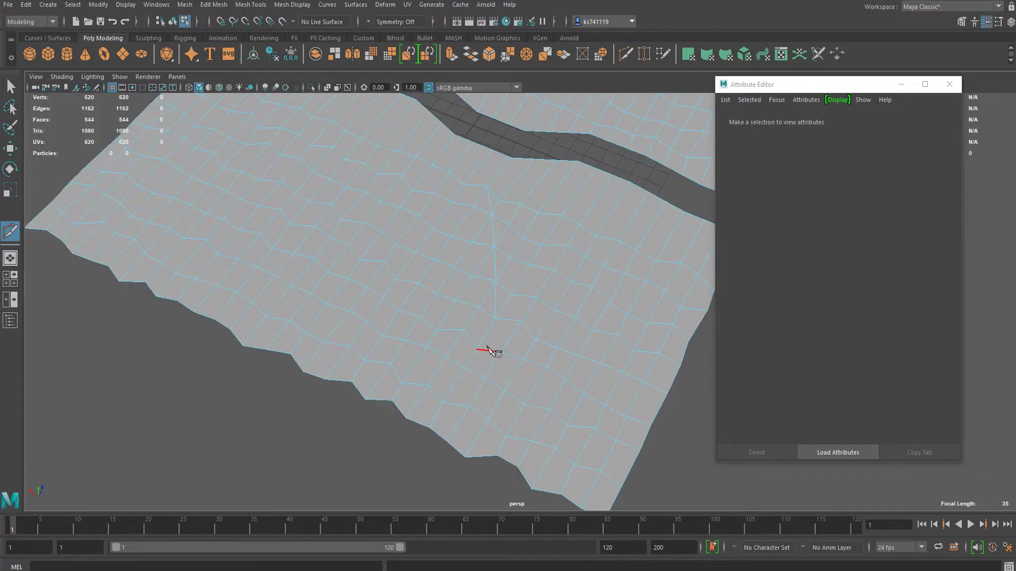
scroll(491, 352, up, 2)
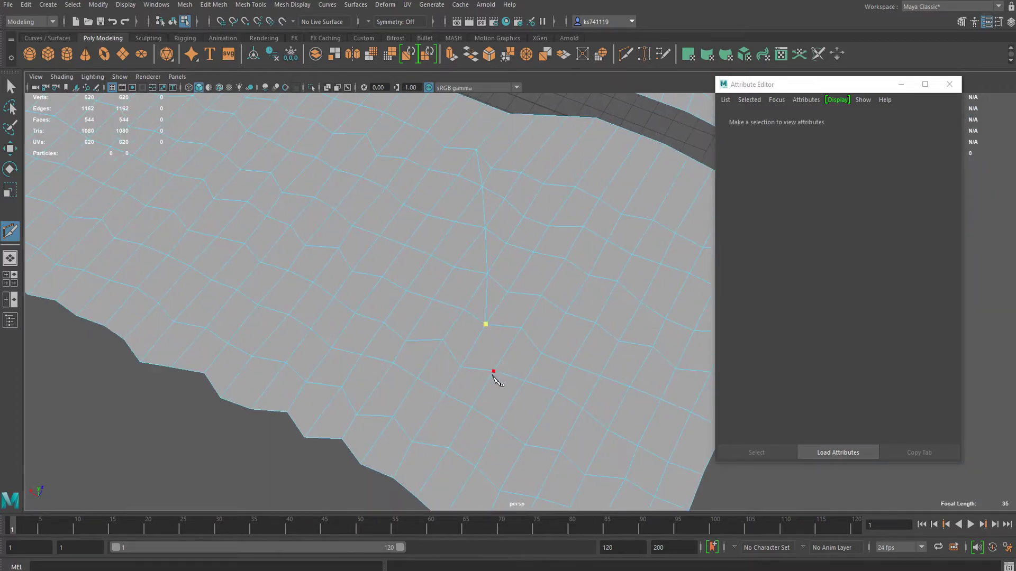
click(498, 425)
alt+drag(511, 458, 517, 421)
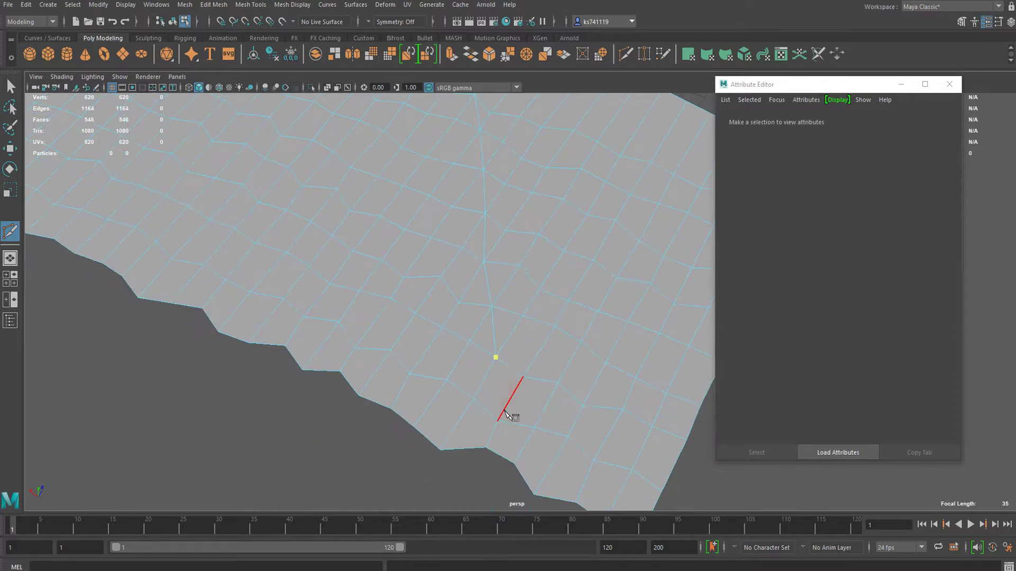
key(q)
Add one more Multi-Cut segment at the crack-side end of the diagonal line, and return to selection.
scroll(533, 362, down, 6)
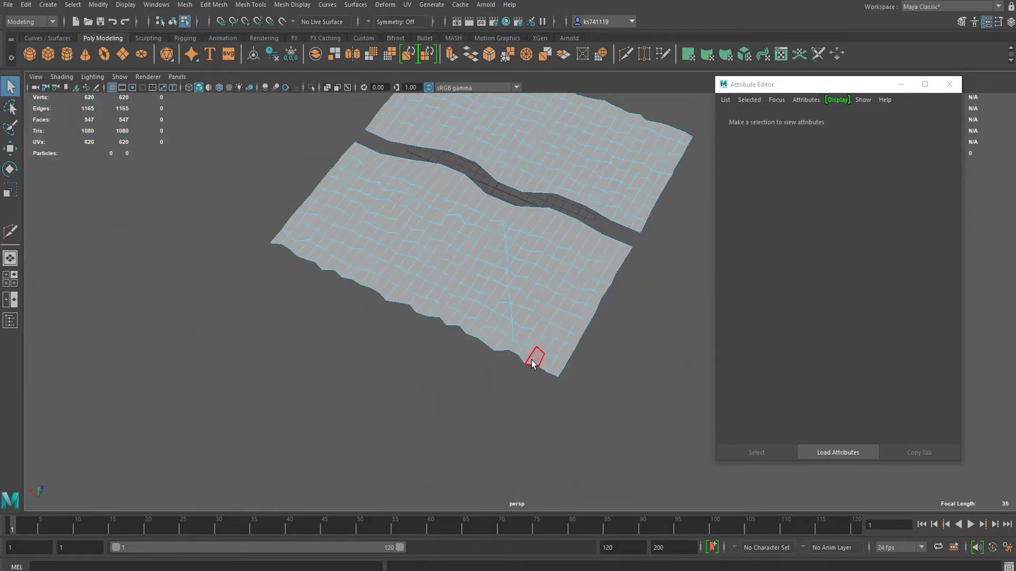
alt+drag(533, 362, 489, 360)
alt+middle_drag(489, 360, 454, 387)
scroll(454, 387, up, 4)
scroll(454, 387, up, 4)
alt+middle_drag(327, 408, 491, 296)
scroll(491, 165, up, 4)
click(622, 55)
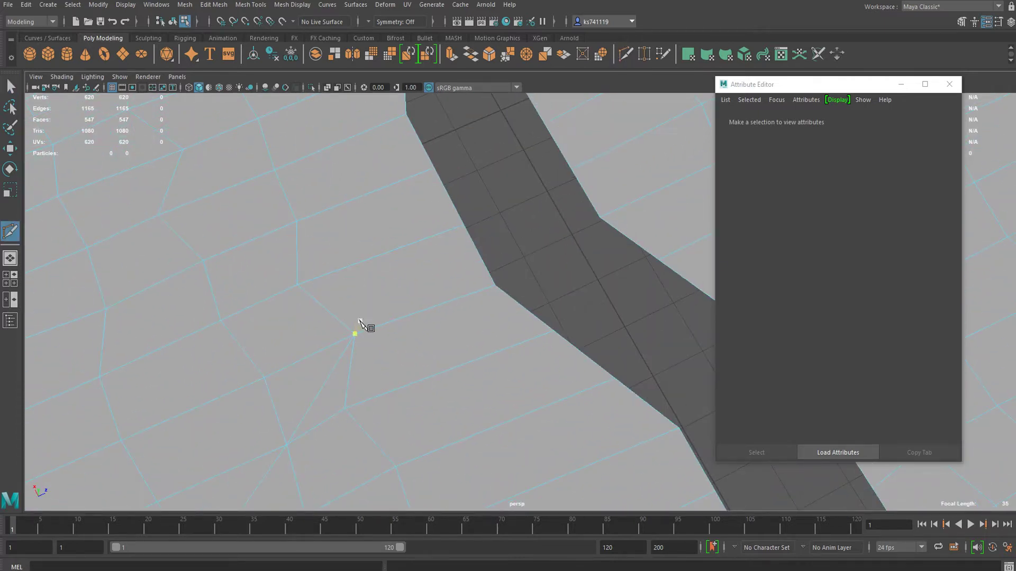
click(355, 335)
scroll(493, 261, down, 5)
key(q)
Delete short grid edges between adjoining faces in the middle of the plane half to merge them into larger tiles.
click(479, 303)
scroll(479, 304, up, 3)
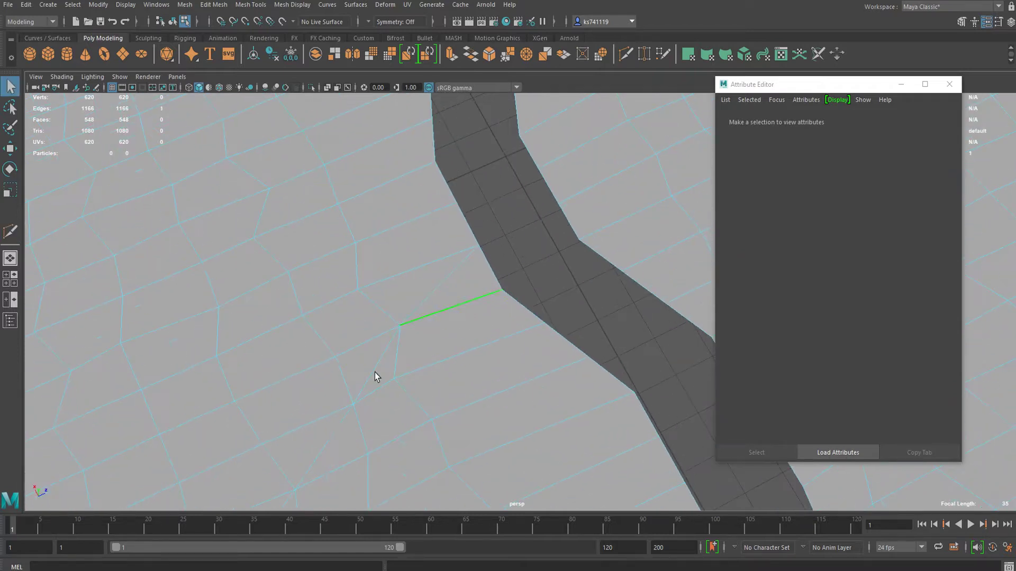
alt+drag(375, 372, 387, 274)
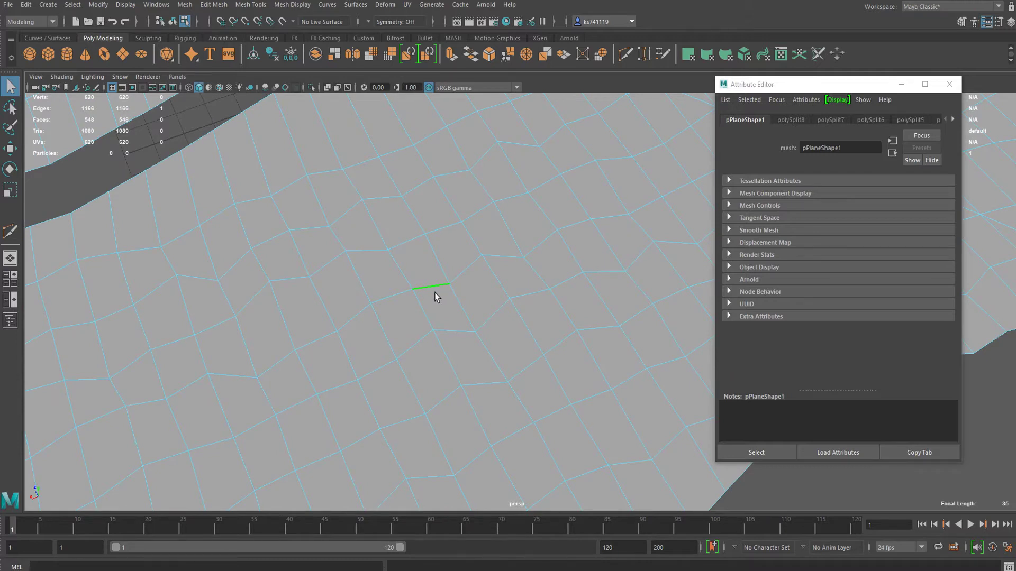
key(ctrl+Delete)
scroll(433, 292, up, 3)
alt+middle_drag(352, 261, 452, 281)
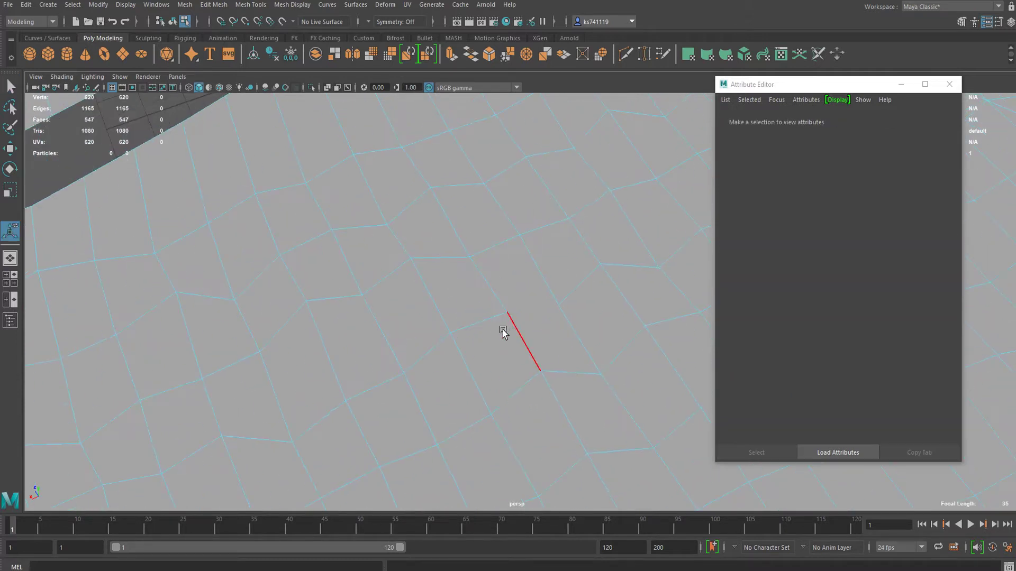
alt+middle_drag(503, 332, 498, 315)
click(466, 297)
key(ctrl+Delete)
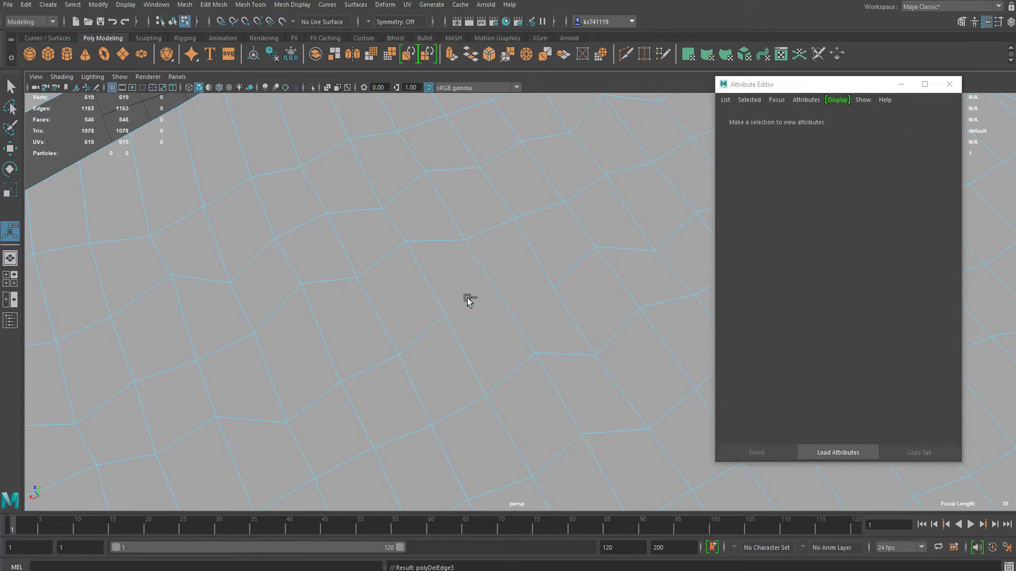
Select two connected grid edges near the previously merged faces and delete them to form another larger tile.
scroll(454, 307, down, 3)
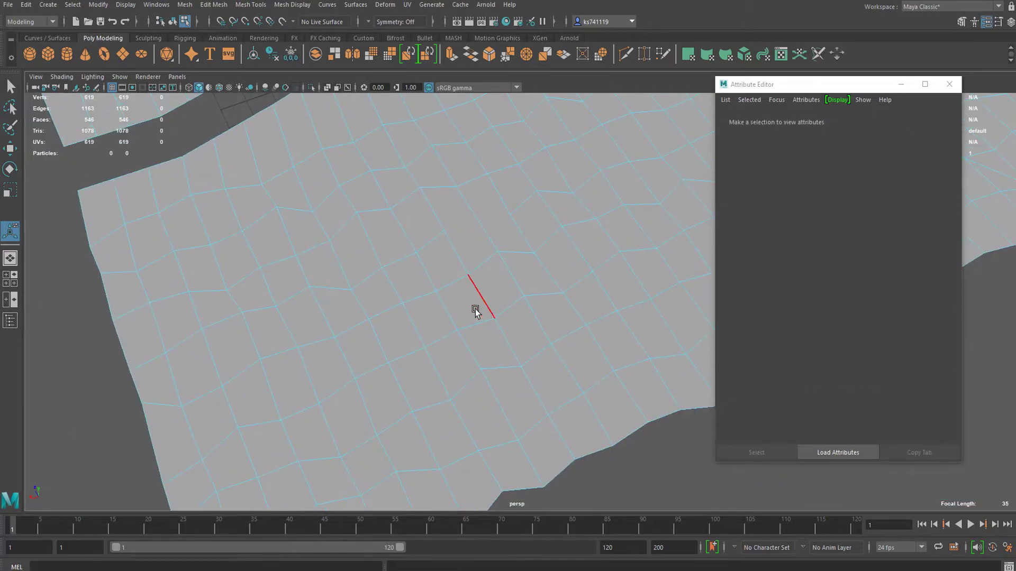
scroll(451, 280, up, 3)
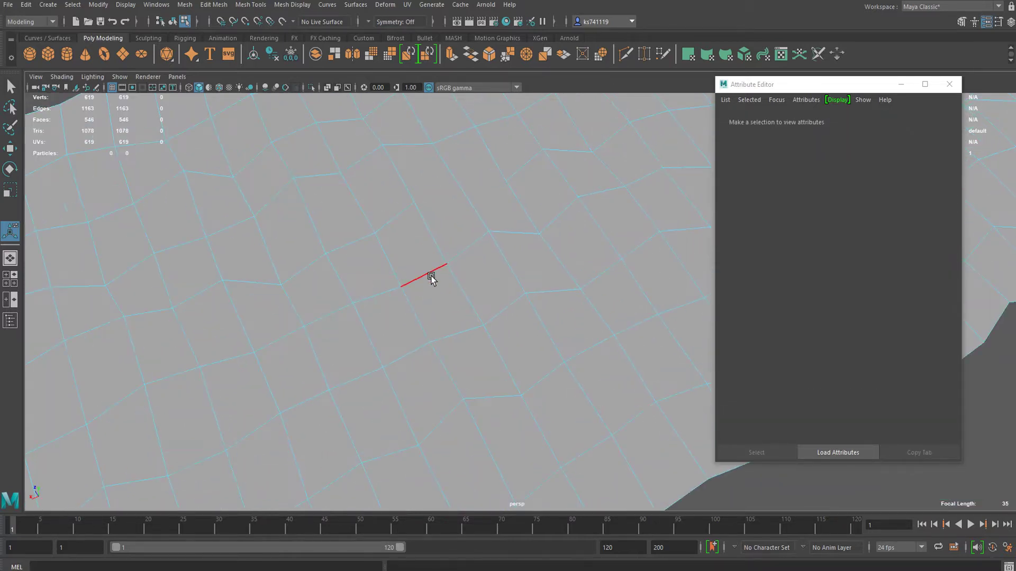
click(258, 276)
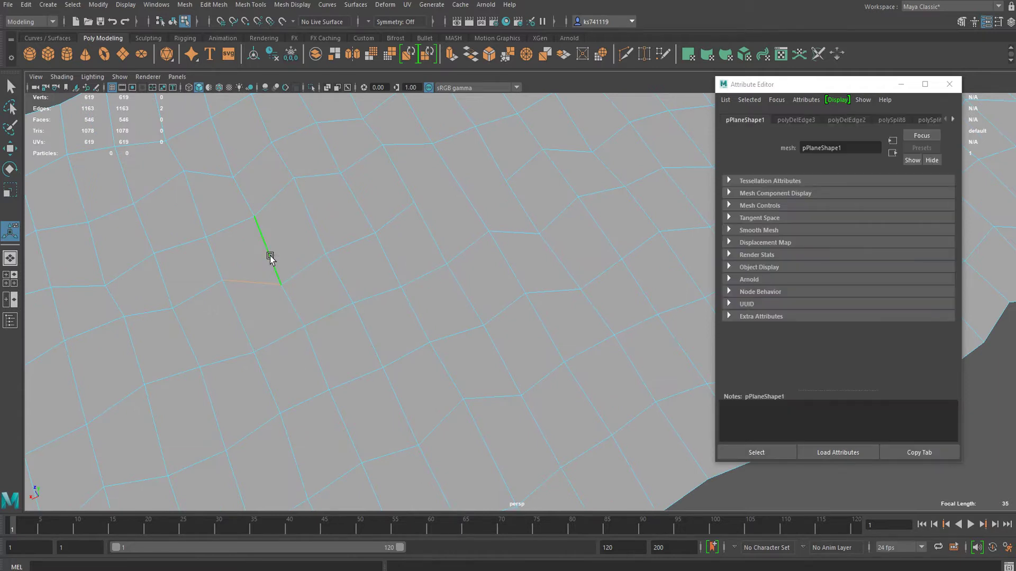
key(Delete)
Examine the merged tiles and the remaining grid edges on the plane half from several angles.
alt+drag(304, 245, 293, 301)
scroll(455, 313, down, 7)
alt+drag(455, 313, 454, 336)
scroll(438, 270, up, 4)
alt+middle_drag(439, 270, 446, 300)
scroll(446, 301, up, 1)
scroll(444, 304, up, 1)
scroll(443, 306, down, 1)
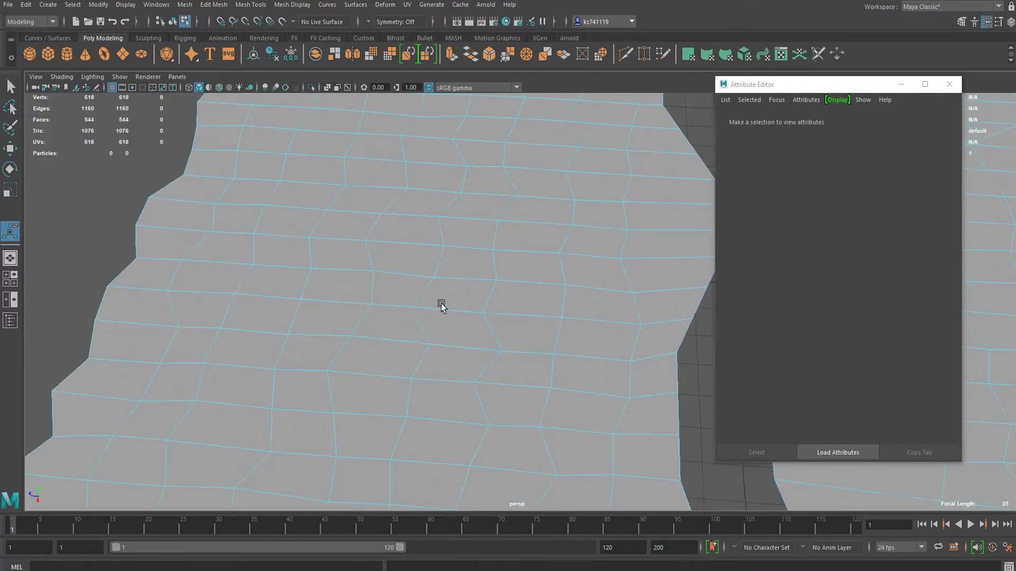
scroll(352, 289, up, 1)
click(380, 272)
scroll(343, 366, down, 3)
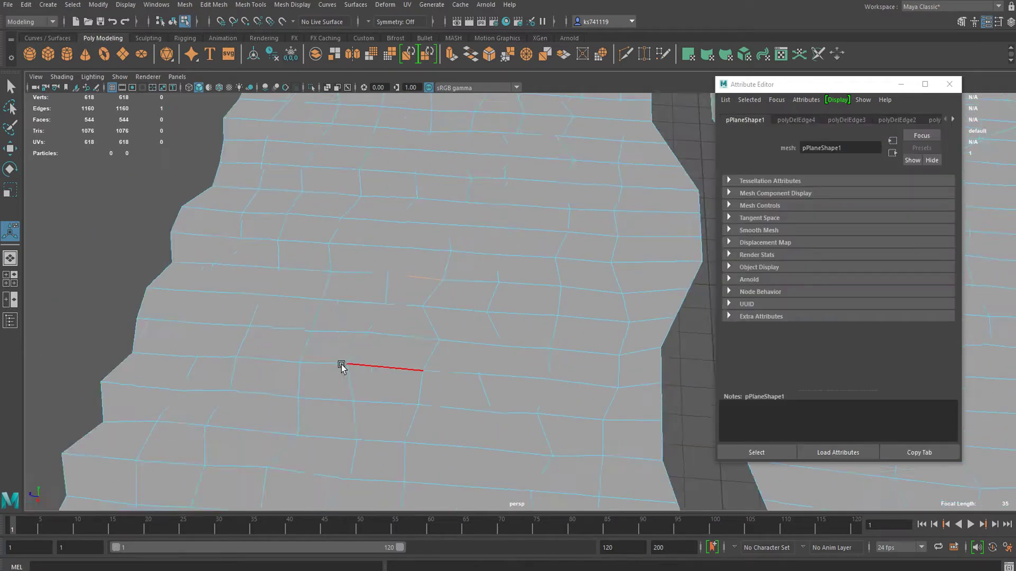
alt+drag(342, 366, 467, 340)
alt+middle_drag(467, 341, 429, 195)
alt+drag(442, 283, 590, 281)
alt+middle_drag(590, 281, 703, 109)
alt+middle_drag(294, 280, 338, 259)
scroll(557, 188, down, 3)
alt+drag(460, 237, 375, 274)
alt+drag(420, 209, 447, 201)
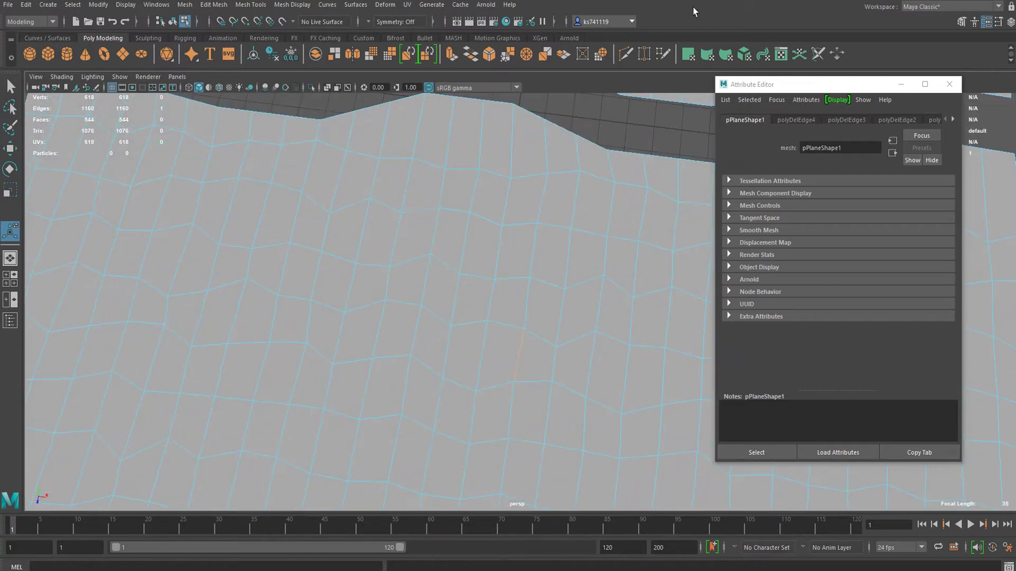
Try slicing a straight Multi-Cut line across the plane half from beyond its outer corner, and undo the slice.
click(625, 54)
scroll(329, 315, down, 3)
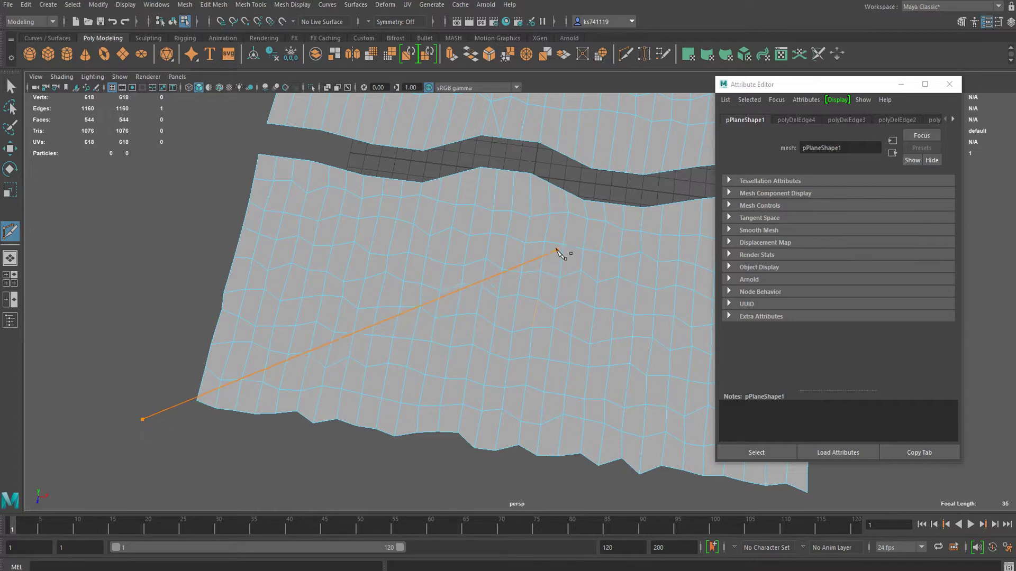
click(431, 334)
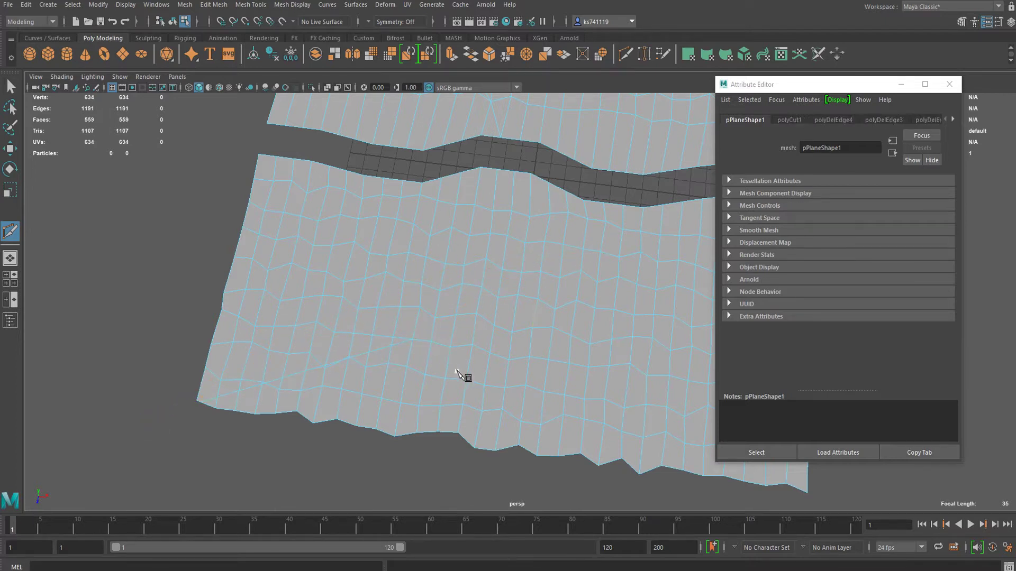
scroll(412, 365, up, 3)
alt+middle_drag(279, 401, 357, 354)
scroll(360, 353, up, 4)
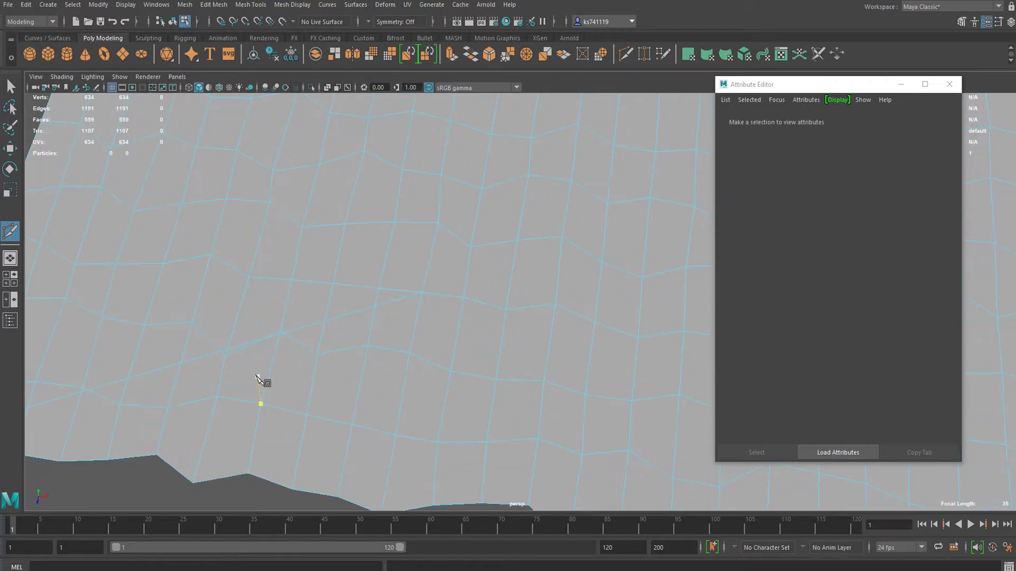
scroll(328, 365, up, 3)
click(291, 282)
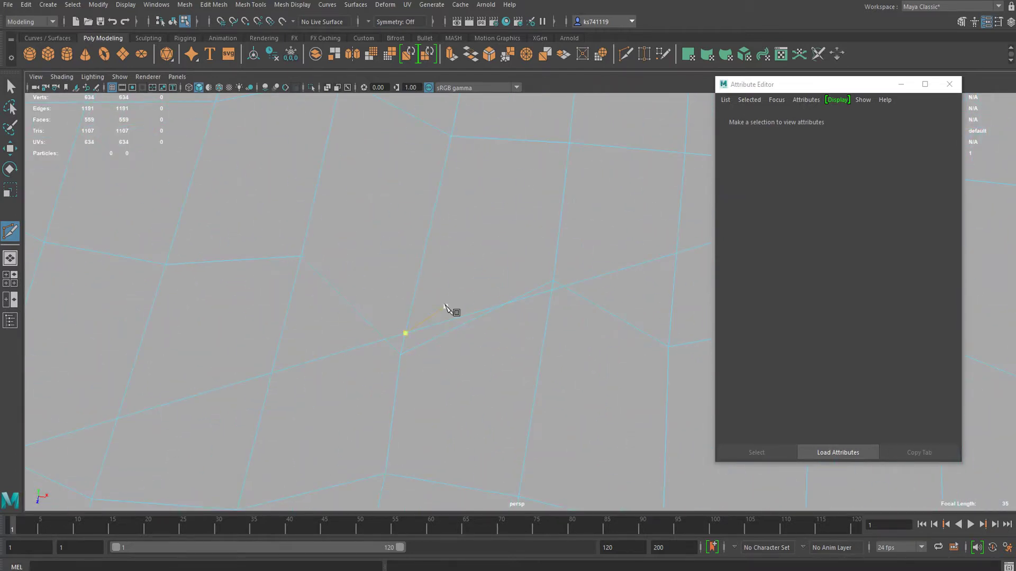
scroll(483, 319, down, 6)
alt+middle_drag(536, 332, 378, 361)
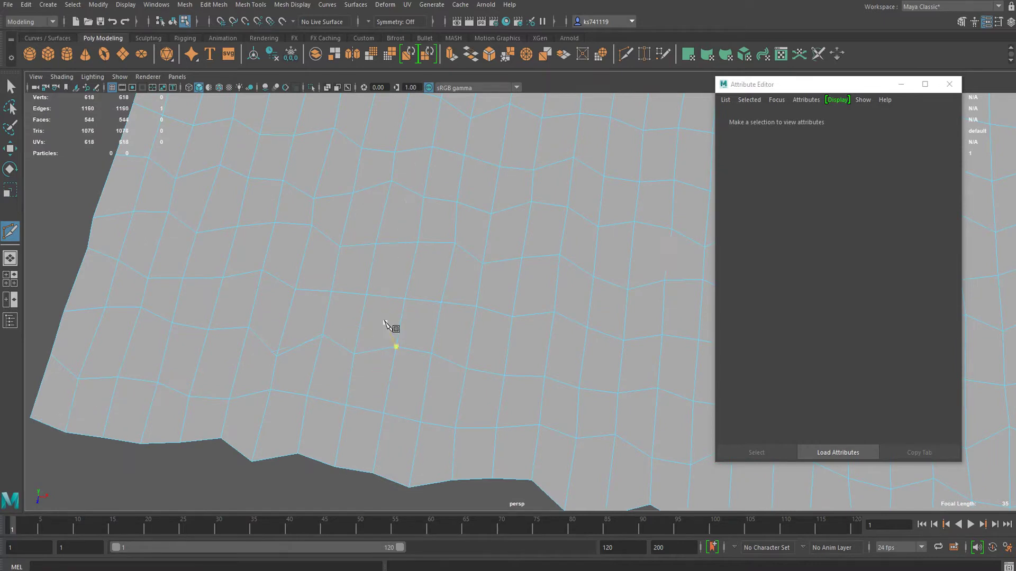
key(ctrl+z)
key(ctrl+z)
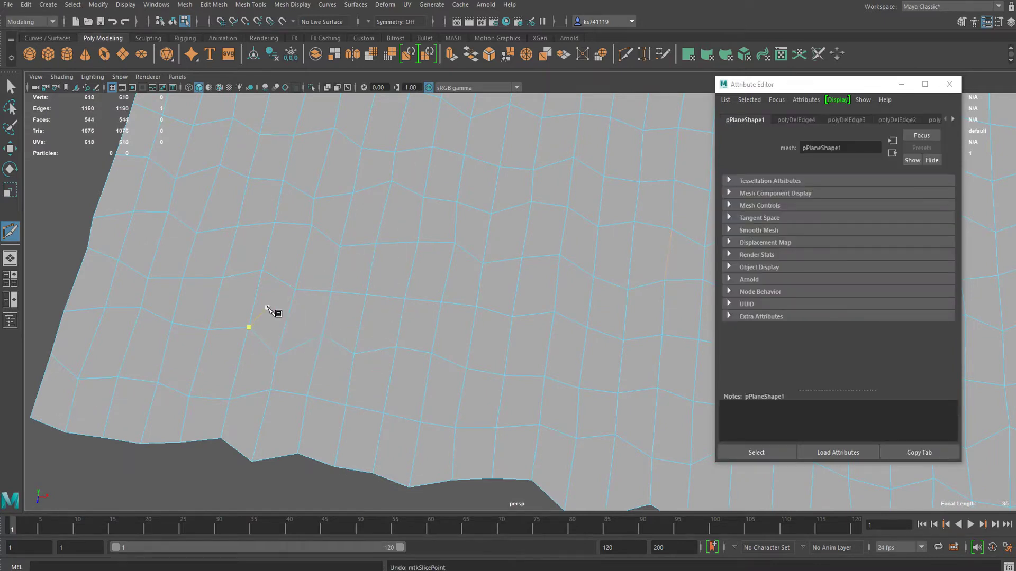
Cut a diagonal with Multi-Cut from the plane half's outer corner vertex through the neighbouring faces, vertex to vertex.
scroll(275, 280, down, 3)
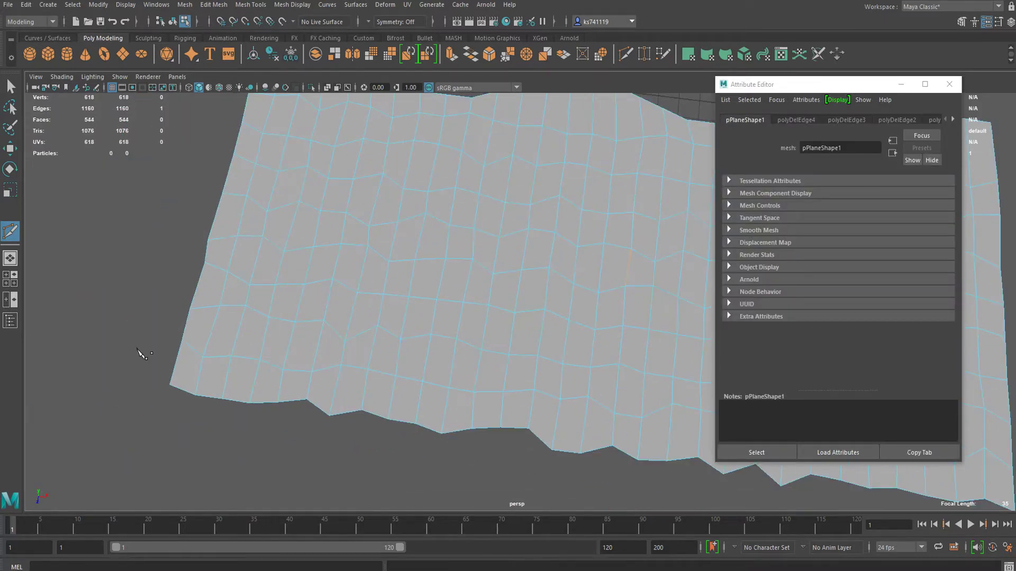
click(170, 386)
click(202, 364)
key(Return)
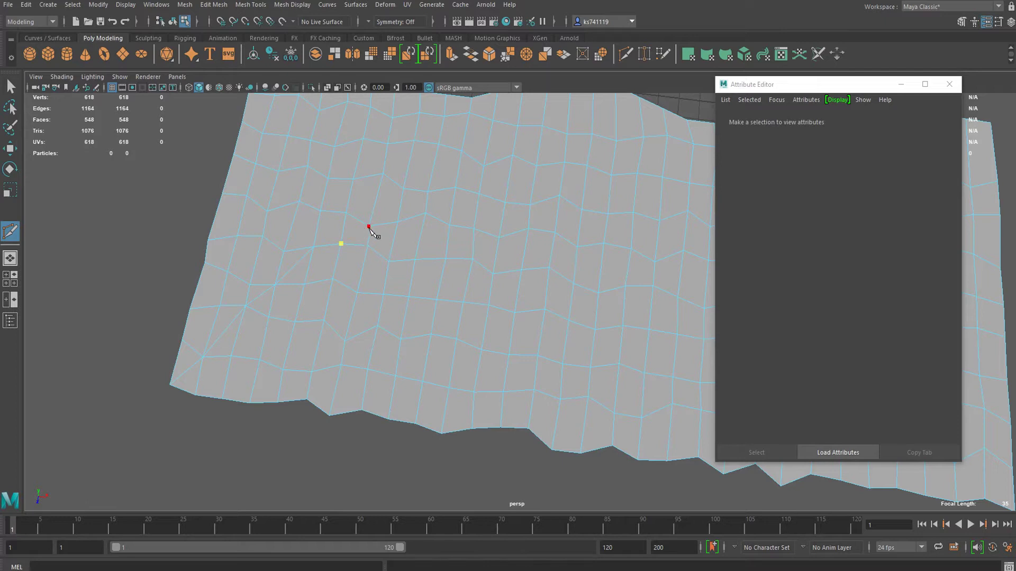
Continue the diagonal from the corner with further vertex-to-vertex Multi-Cut segments toward the crack, and return to selection.
click(427, 192)
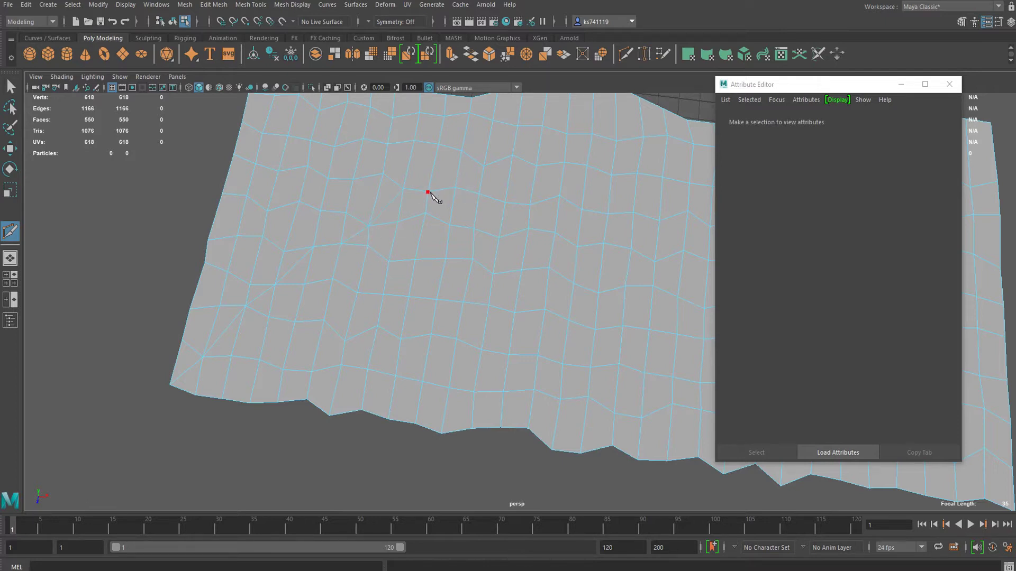
click(462, 151)
click(493, 121)
scroll(531, 191, down, 3)
alt+middle_drag(532, 191, 505, 256)
scroll(506, 256, up, 2)
scroll(506, 256, down, 1)
key(q)
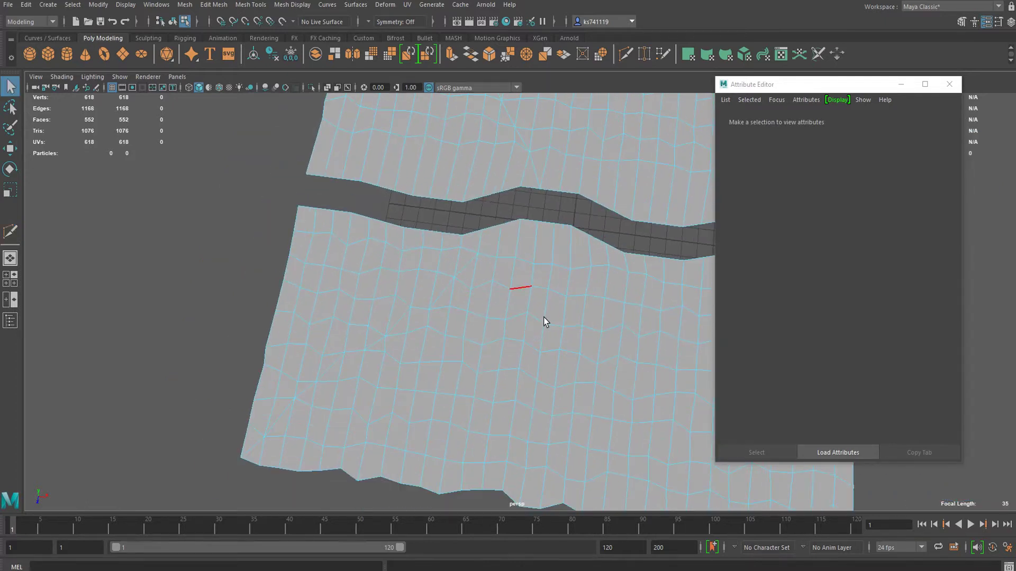
scroll(544, 317, down, 2)
alt+middle_drag(543, 318, 409, 277)
scroll(400, 332, up, 2)
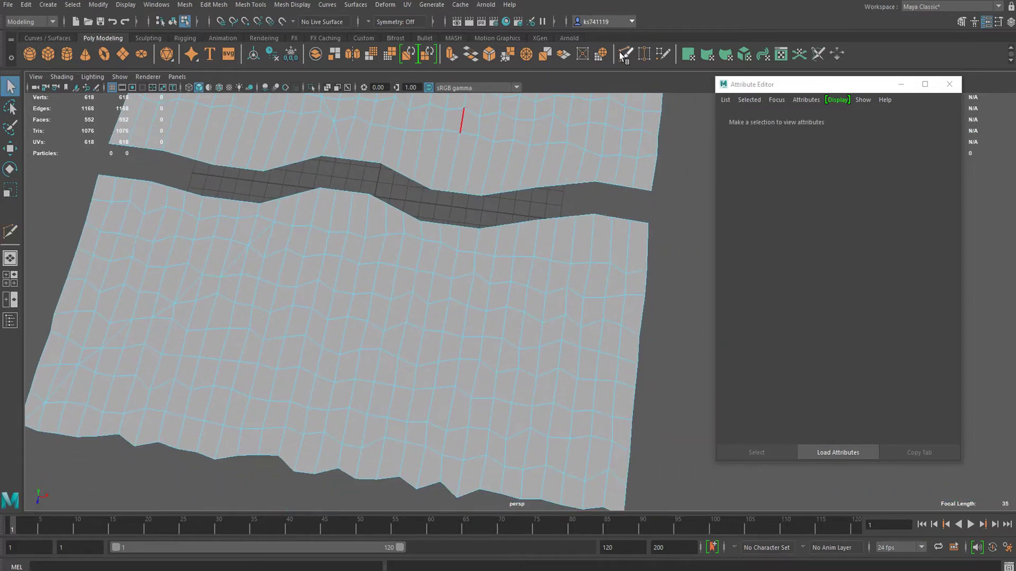
Cut another diagonal across the plane half with Multi-Cut, vertex to vertex from the crack to the jagged outer edge, and return to selection.
key(y)
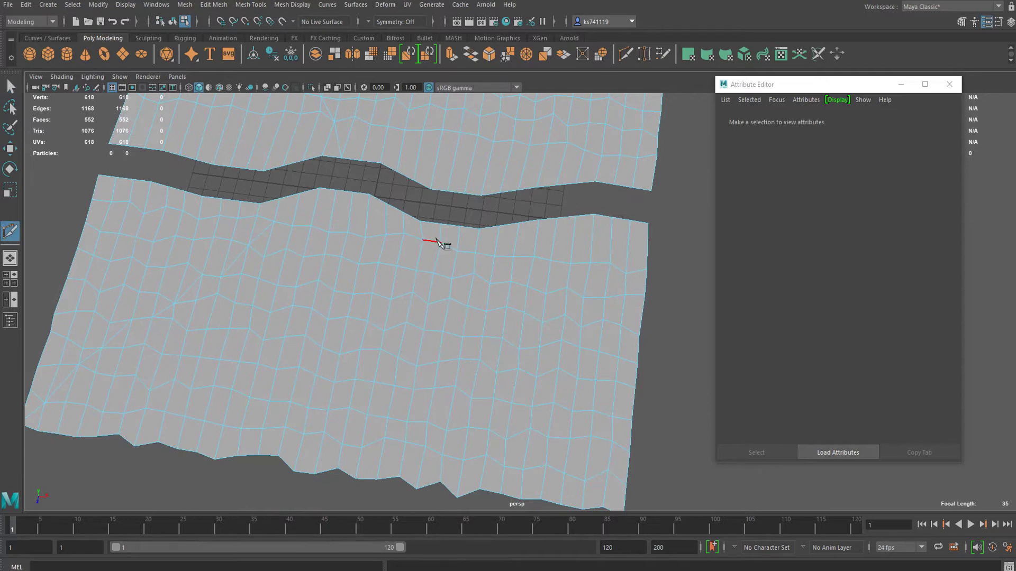
right_click(435, 274)
click(449, 299)
click(480, 361)
click(494, 398)
click(541, 499)
right_click(541, 499)
scroll(566, 334, down, 3)
key(q)
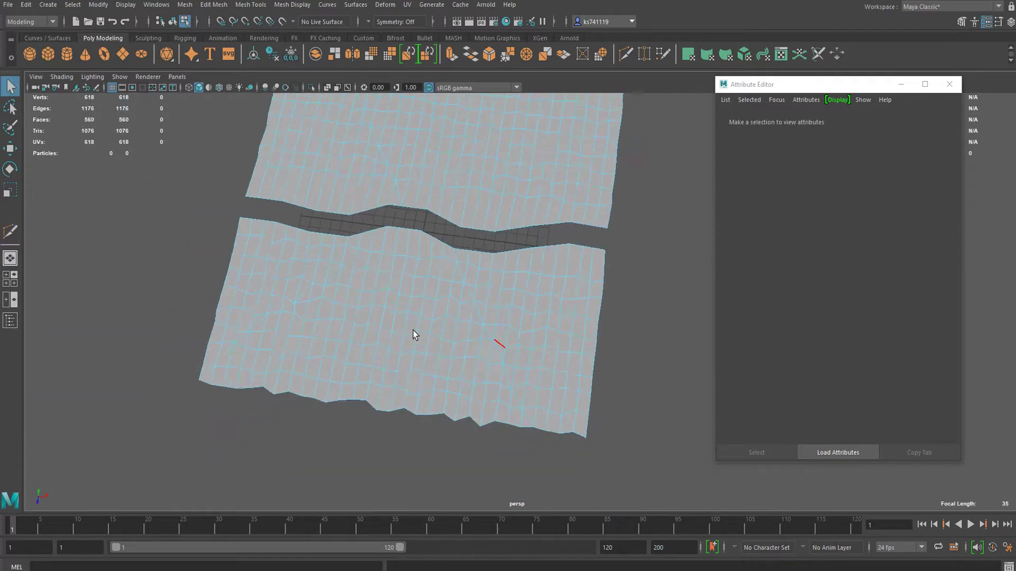
Examine the diagonal cuts on both plane halves from several angles.
alt+drag(413, 330, 340, 311)
alt+middle_drag(340, 311, 361, 378)
scroll(361, 377, down, 2)
alt+drag(361, 377, 432, 321)
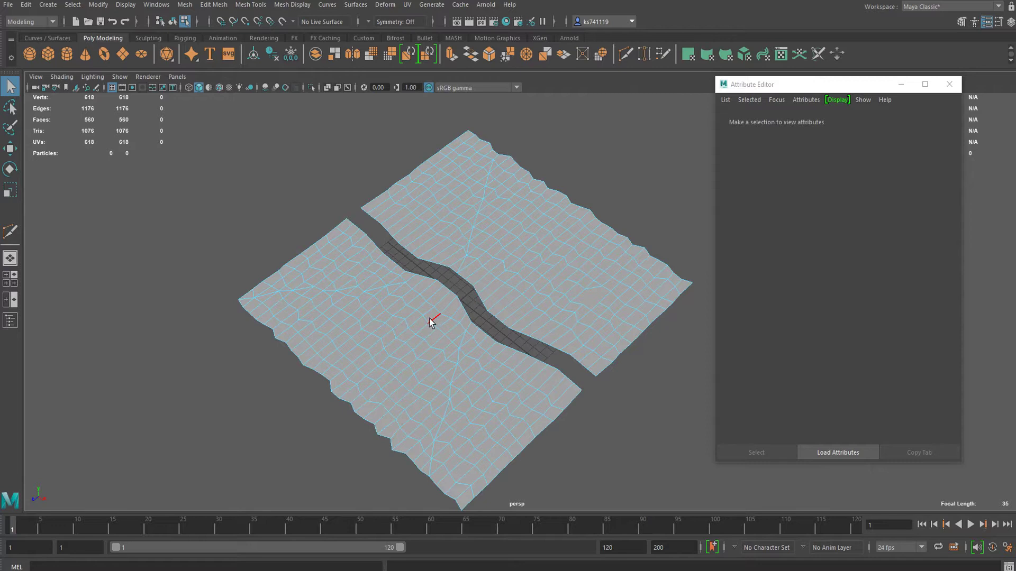
scroll(402, 383, up, 2)
alt+drag(353, 356, 393, 349)
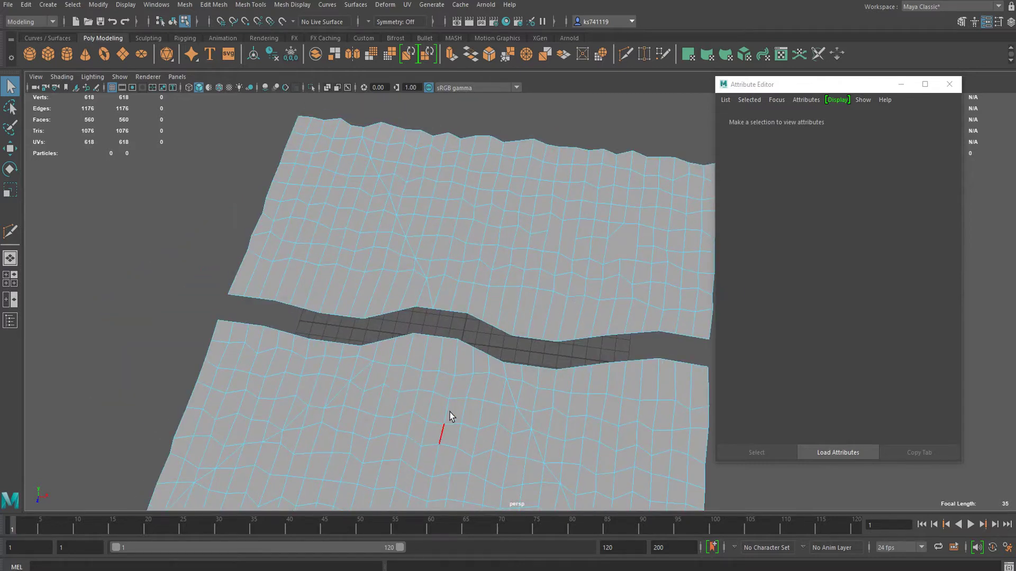
alt+middle_drag(449, 413, 518, 256)
scroll(503, 267, up, 2)
alt+middle_drag(371, 270, 415, 328)
scroll(415, 329, up, 3)
alt+drag(415, 328, 330, 304)
scroll(329, 304, down, 5)
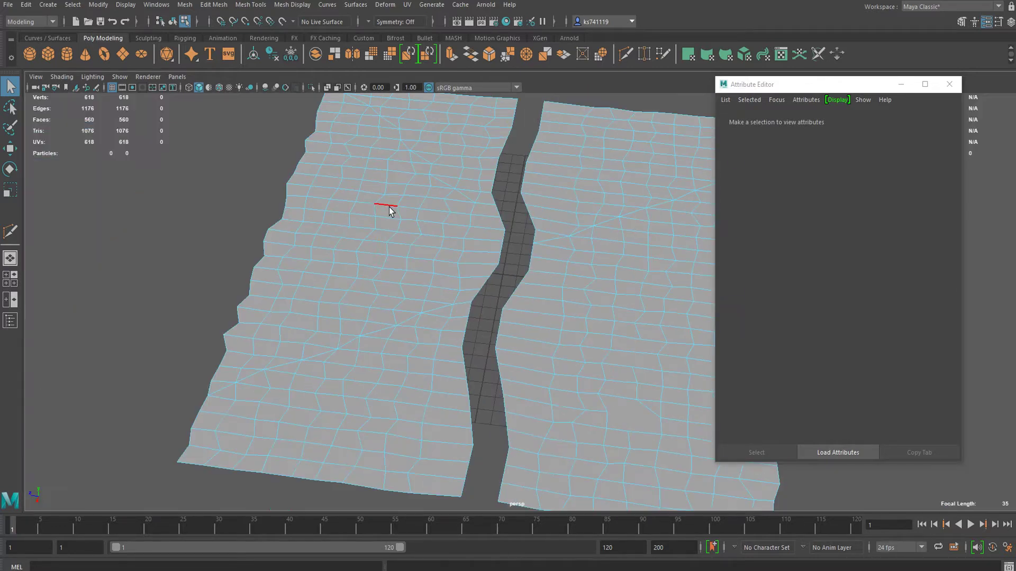
Duplicate the cut plane pPlane1 and hide the original, keeping the copy for further modeling.
right_drag(389, 207, 480, 169)
scroll(481, 168, down, 2)
click(12, 317)
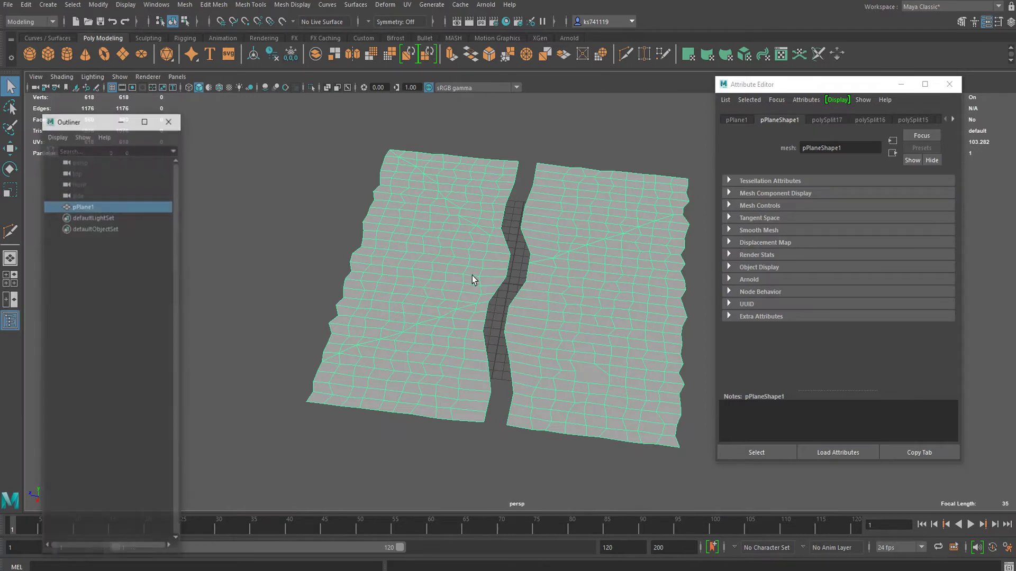
click(154, 217)
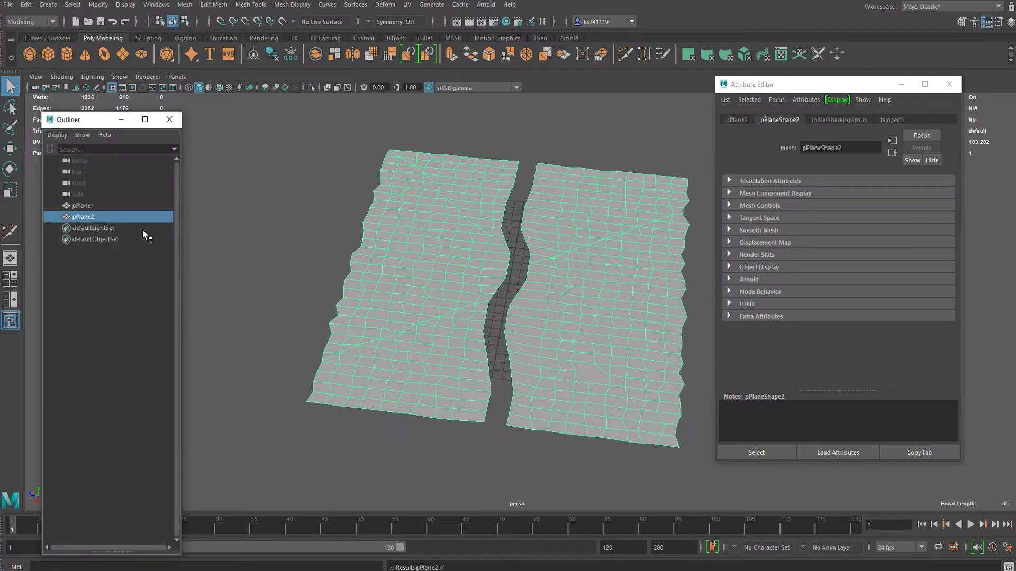
click(92, 205)
key(h)
click(534, 333)
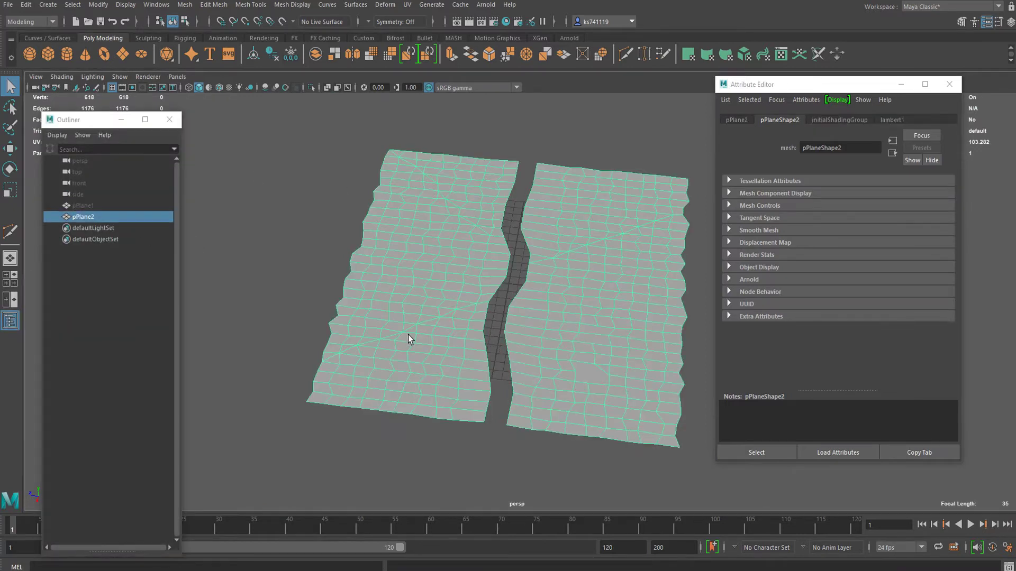
Examine the copy's surface and the crack between its halves up close.
alt+drag(354, 340, 439, 339)
scroll(449, 302, up, 8)
alt+right_drag(492, 262, 505, 256)
alt+drag(506, 257, 351, 233)
alt+middle_drag(352, 233, 425, 256)
alt+drag(426, 256, 431, 286)
alt+middle_drag(382, 265, 412, 320)
alt+drag(412, 320, 421, 273)
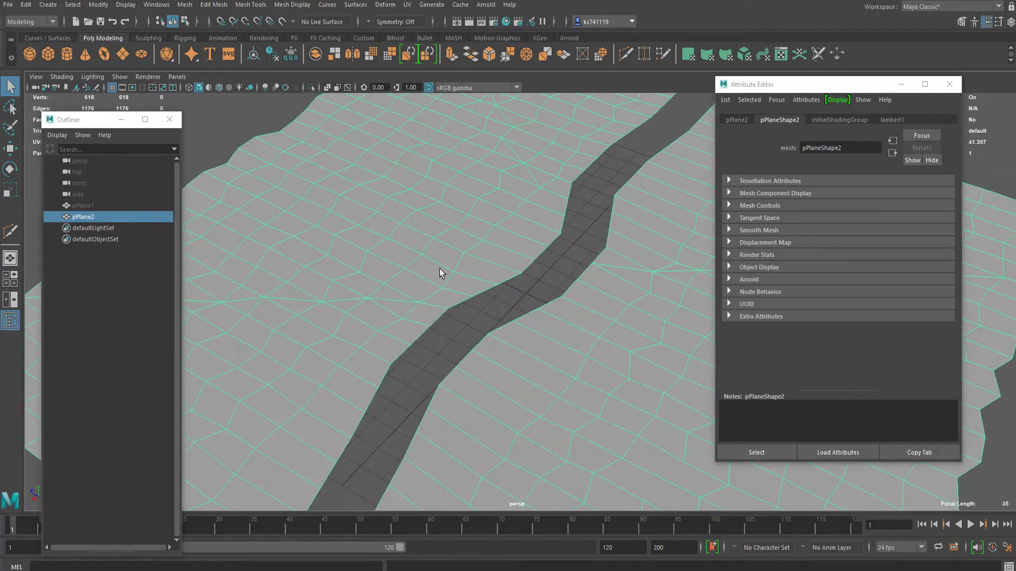
mouse_move(398, 236)
alt+mouse_down()
mouse_move(429, 233)
mouse_move(392, 221)
alt+mouse_up()
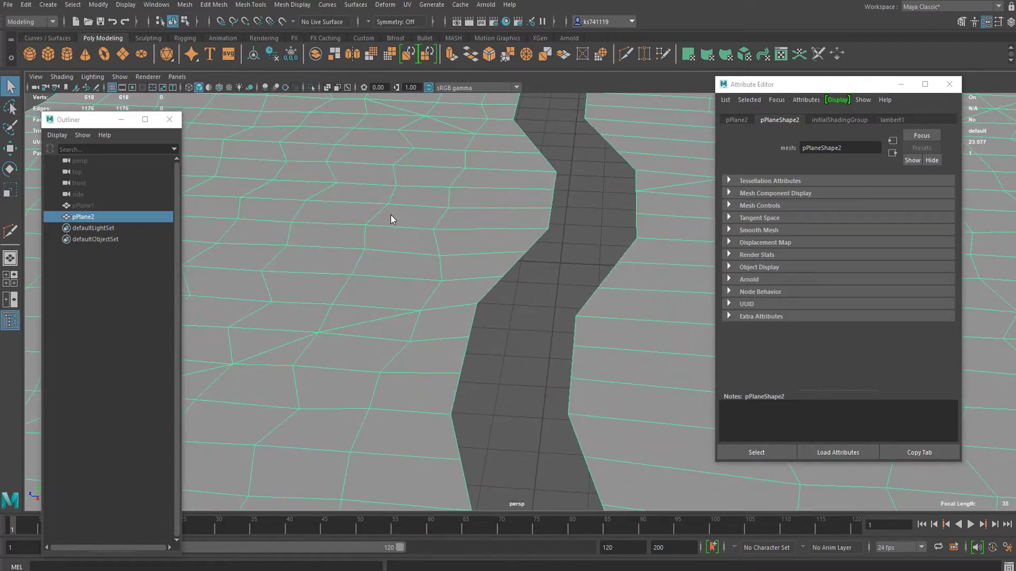
Select all faces of both halves of the plane copy in face mode.
right_drag(390, 215, 385, 245)
scroll(407, 251, down, 4)
double_click(408, 223)
scroll(435, 216, up, 5)
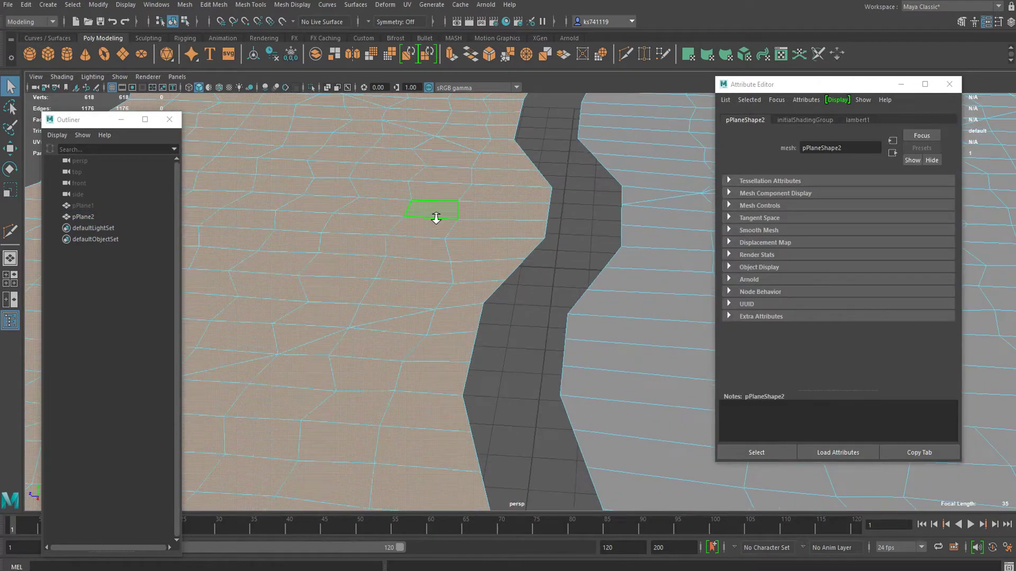
scroll(440, 218, down, 5)
shift+double_click(618, 268)
scroll(572, 271, up, 5)
alt+drag(484, 278, 412, 278)
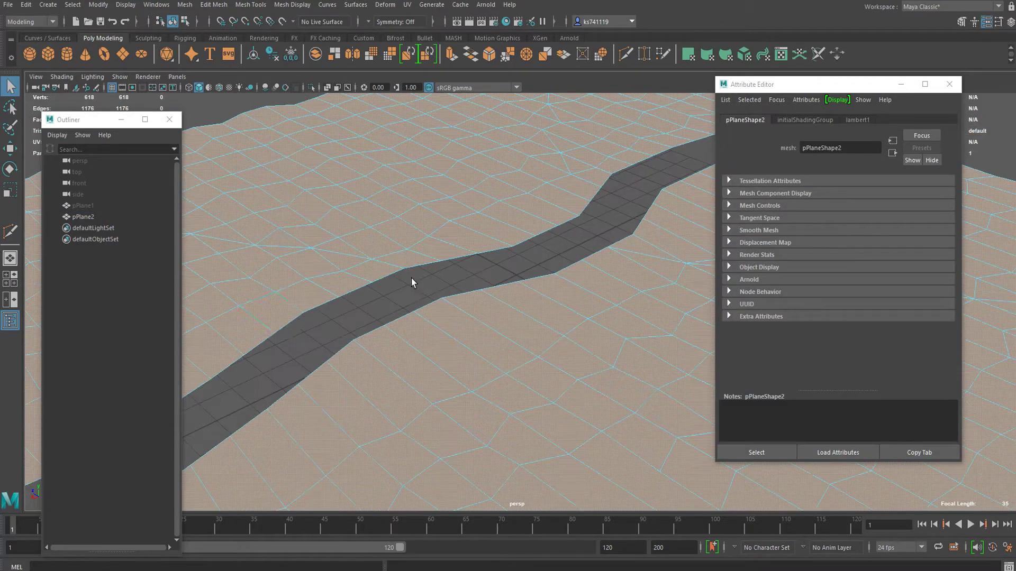
alt+drag(393, 226, 480, 215)
scroll(476, 233, up, 3)
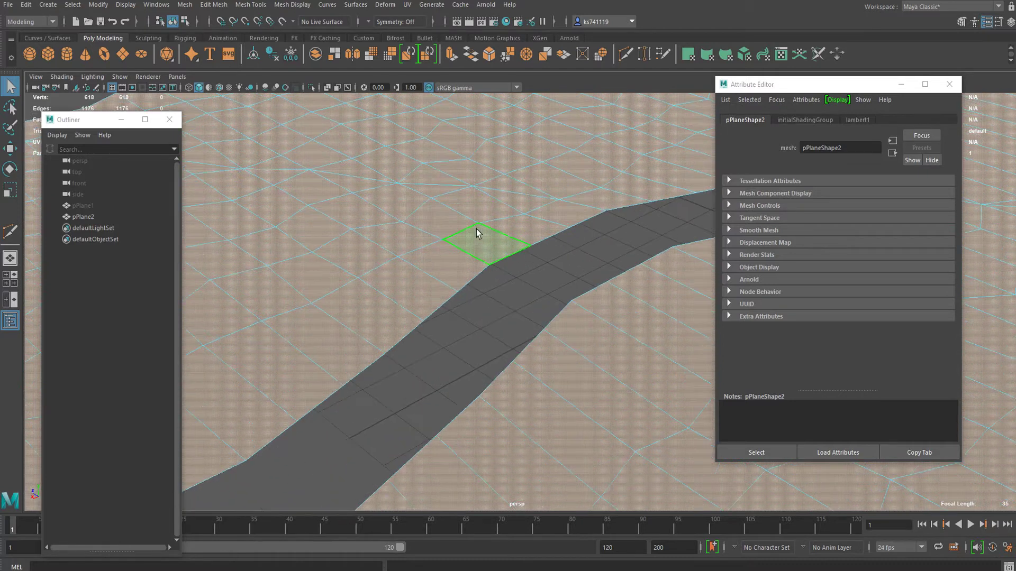
Extrude the selected faces with Keep Faces Together off and an offset of 0.16.
key(ctrl+e)
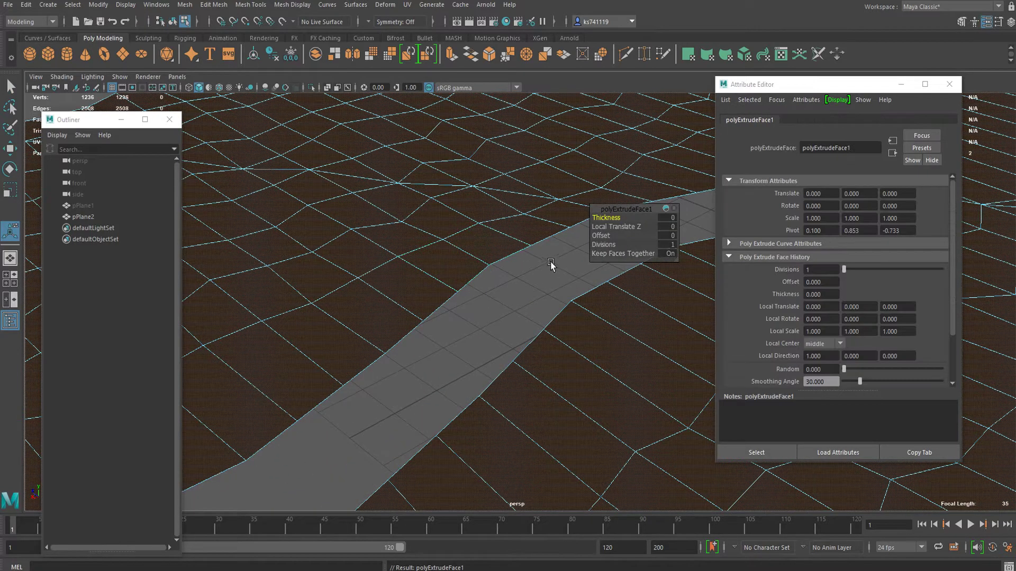
click(665, 256)
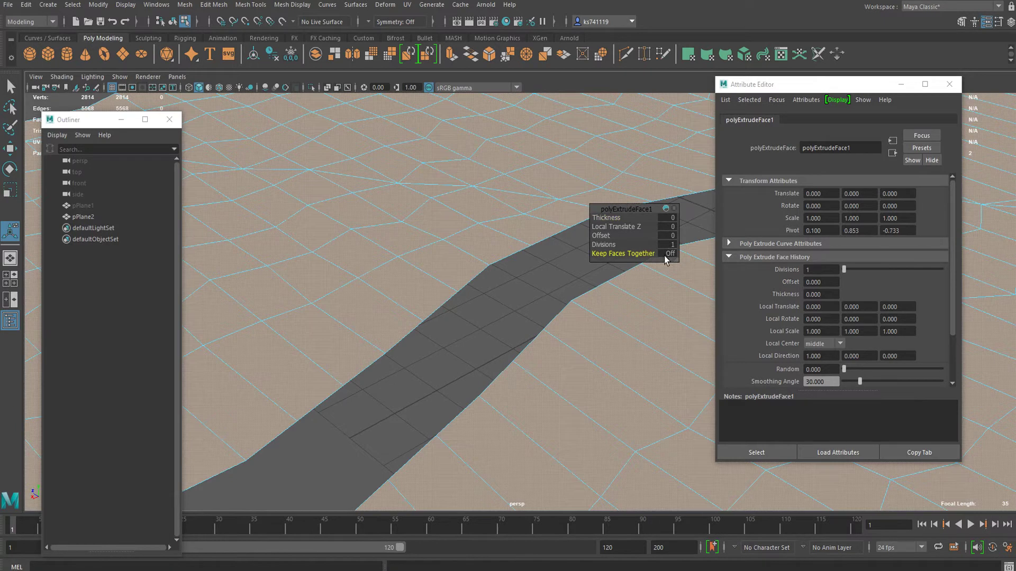
drag(599, 236, 610, 234)
alt+right_drag(514, 325, 424, 347)
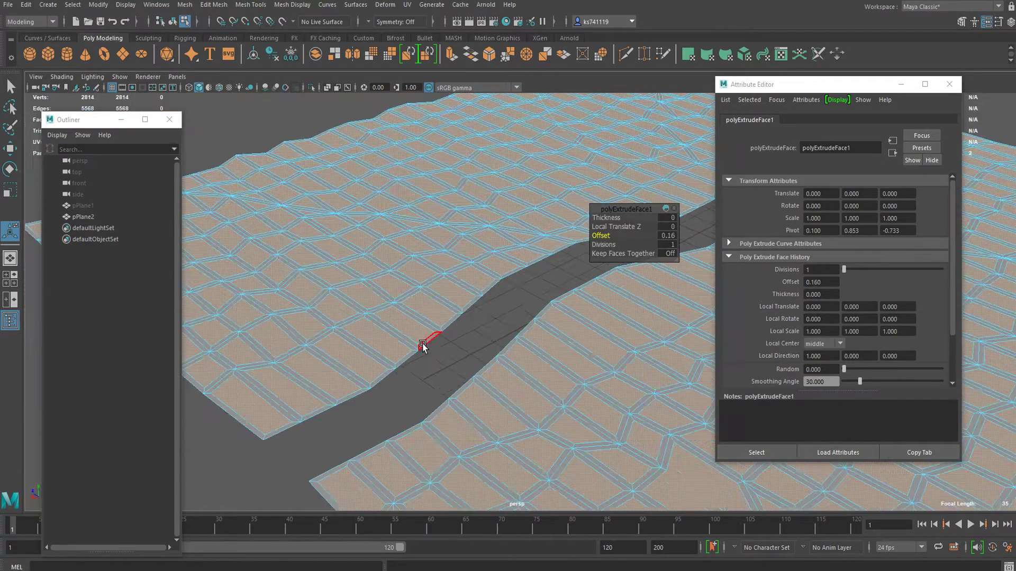
Compare the gap width between the tiles at different extrusion offsets and set the offset to 0.13.
alt+drag(423, 347, 469, 340)
alt+right_drag(468, 340, 554, 306)
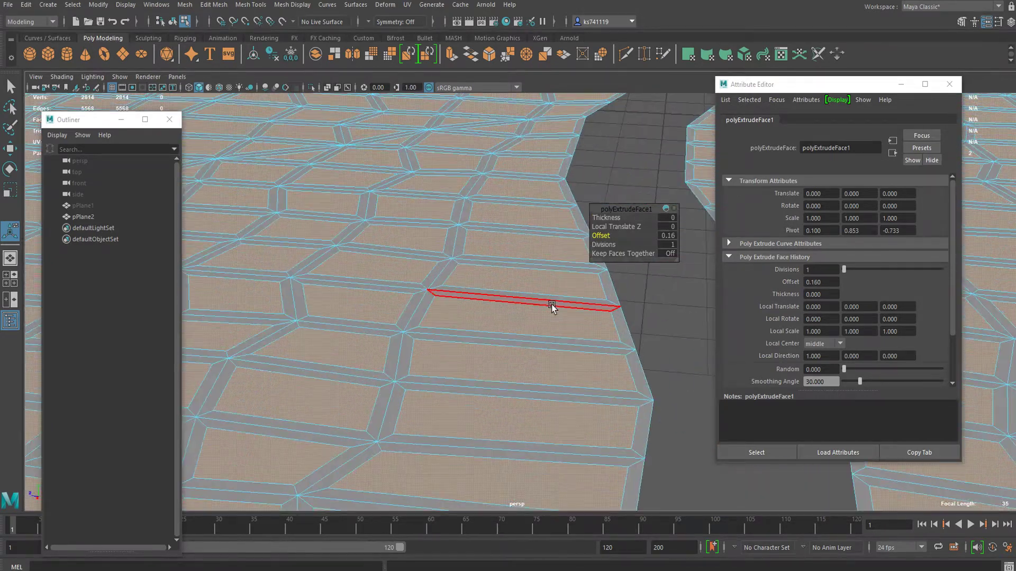
alt+middle_drag(554, 307, 456, 281)
drag(598, 235, 601, 232)
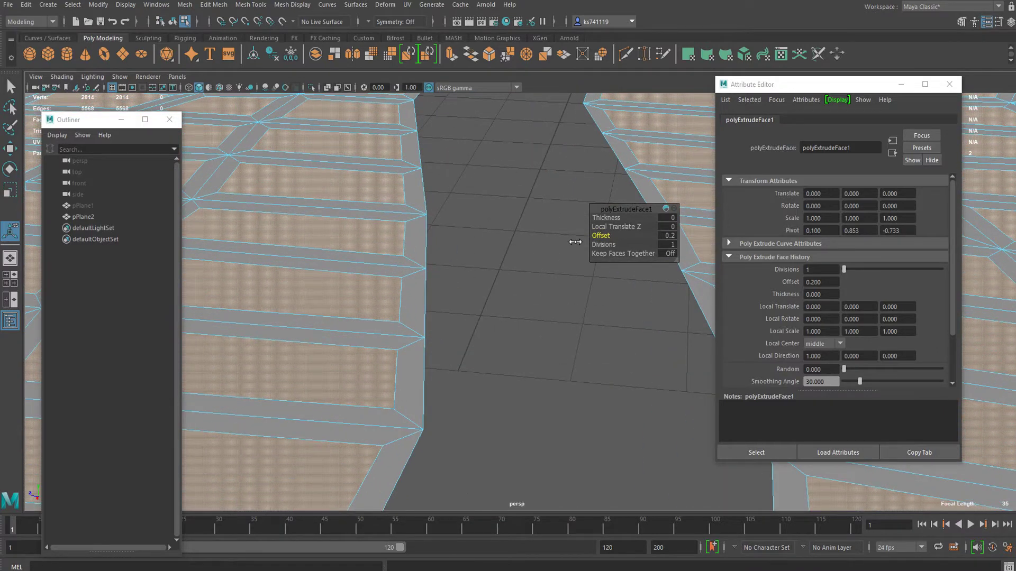
alt+right_drag(575, 242, 443, 263)
alt+drag(489, 278, 418, 280)
alt+right_drag(328, 265, 379, 251)
alt+middle_drag(379, 252, 501, 369)
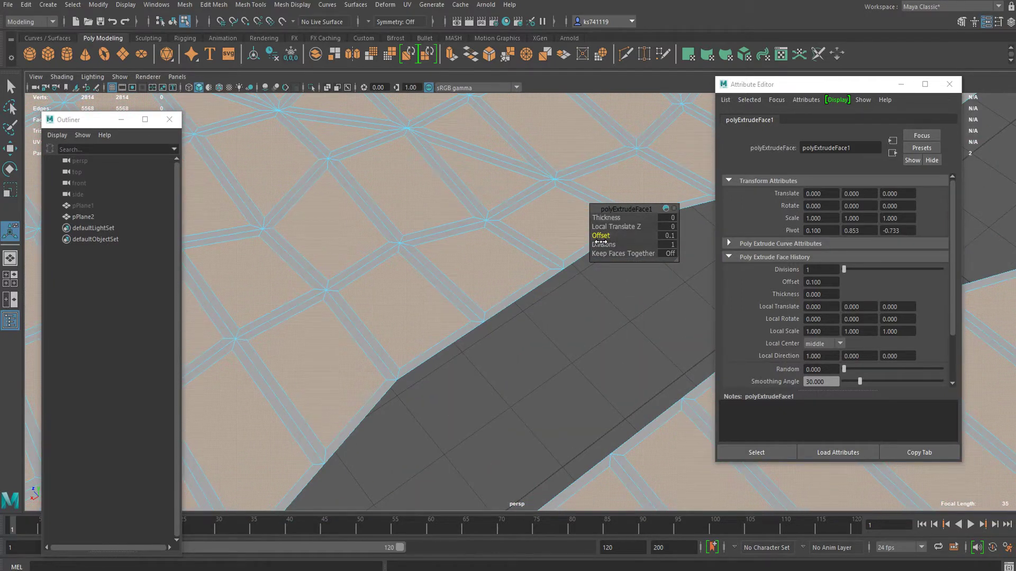
alt+right_drag(481, 260, 433, 272)
alt+drag(432, 272, 588, 240)
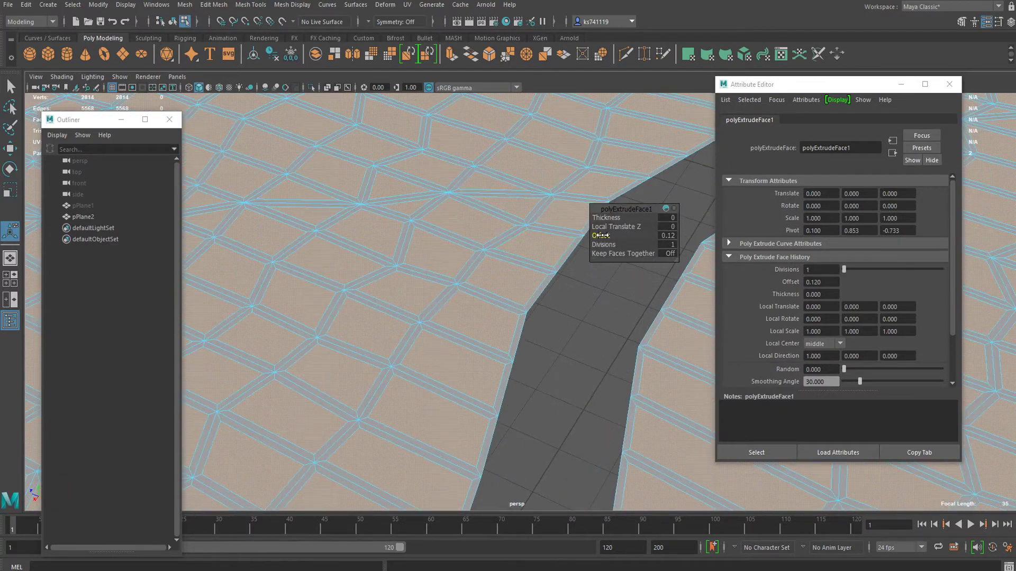
scroll(481, 270, down, 7)
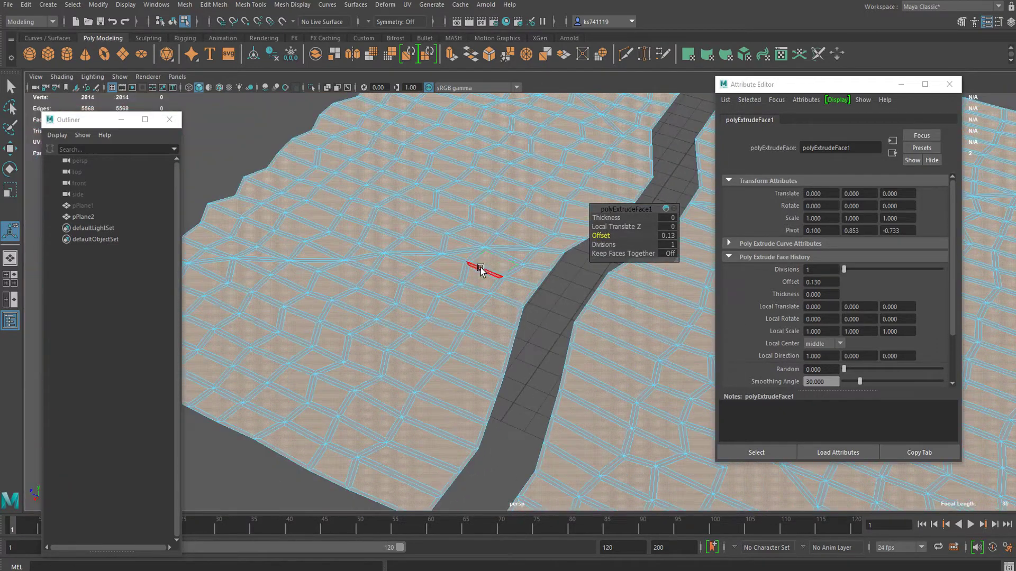
Try to invert the face selection from the tiles to the gap faces, and leave the Extrude tool.
alt+drag(478, 270, 391, 333)
scroll(518, 292, up, 5)
alt+middle_drag(391, 333, 405, 263)
scroll(404, 263, down, 4)
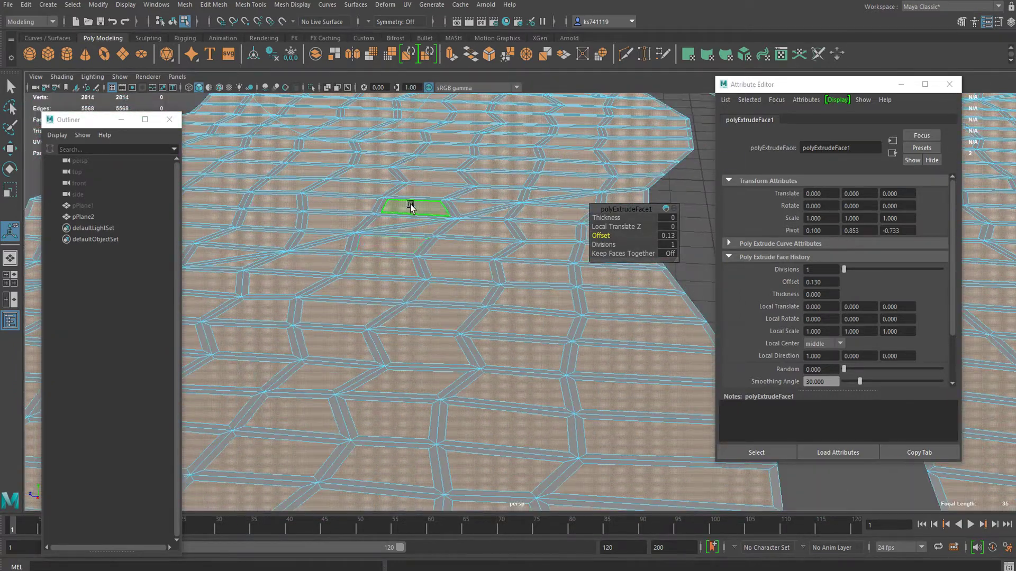
right_drag(410, 202, 402, 316)
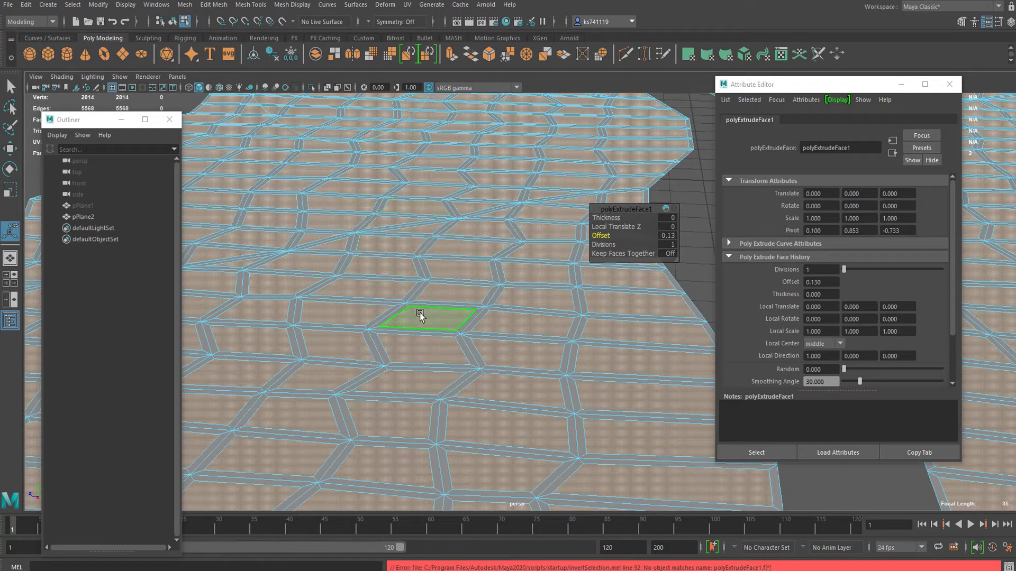
scroll(420, 312, down, 5)
right_drag(415, 217, 403, 331)
scroll(432, 254, down, 3)
alt+middle_drag(436, 260, 422, 284)
key(q)
scroll(437, 241, up, 5)
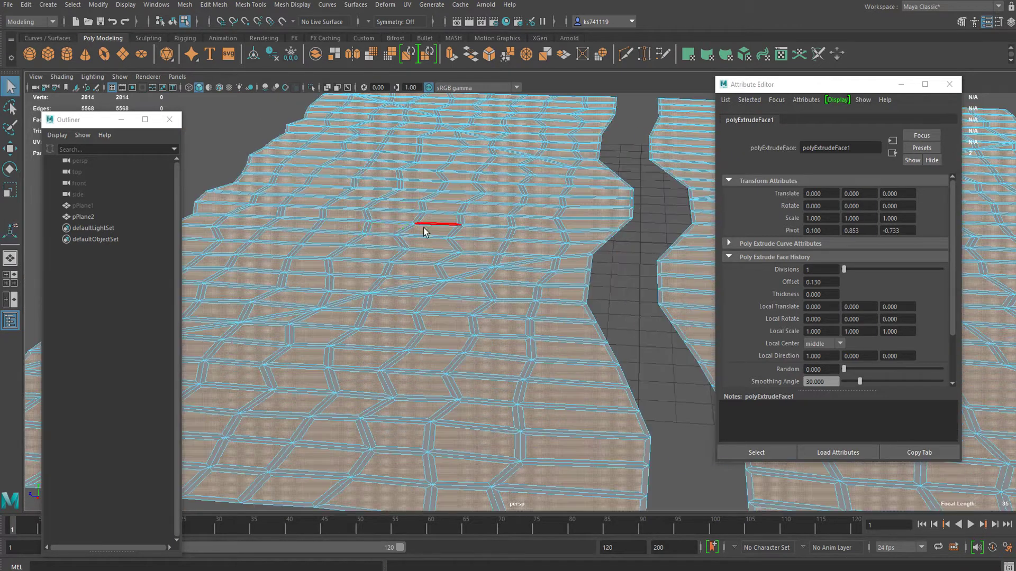
Delete the plane copy's construction history in object mode and return to its selected faces.
right_drag(395, 226, 428, 212)
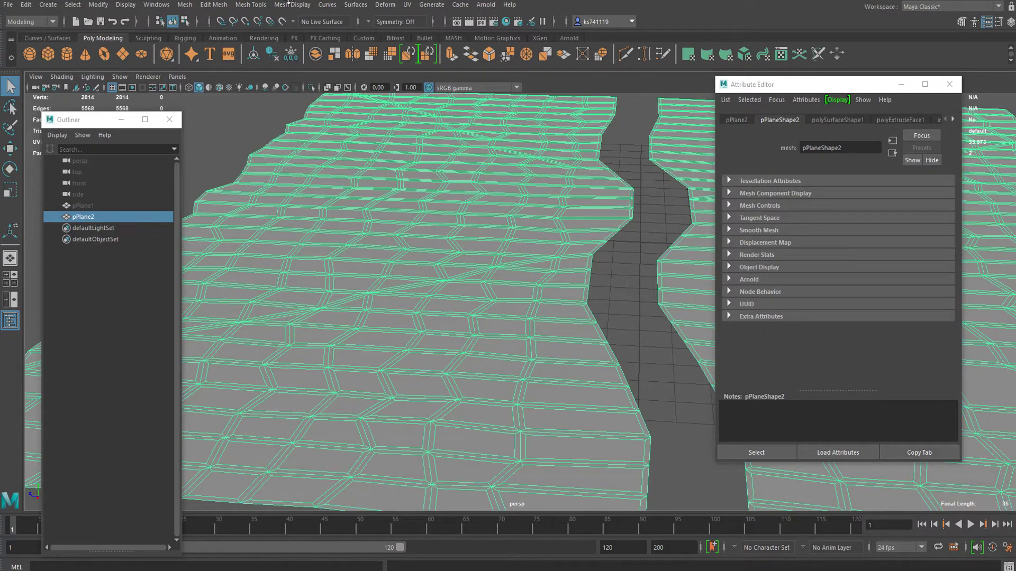
click(272, 54)
right_click(338, 190)
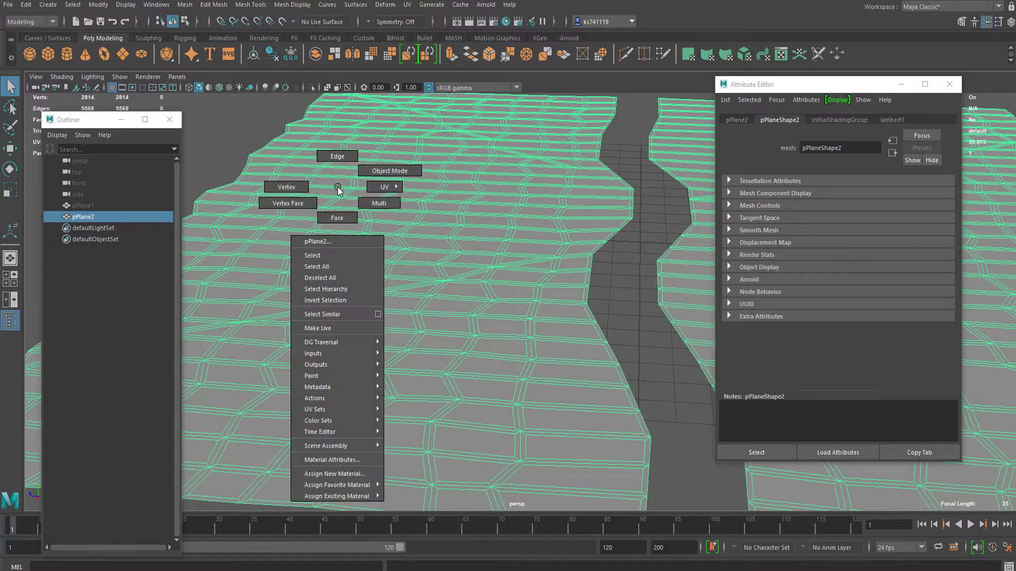
click(337, 218)
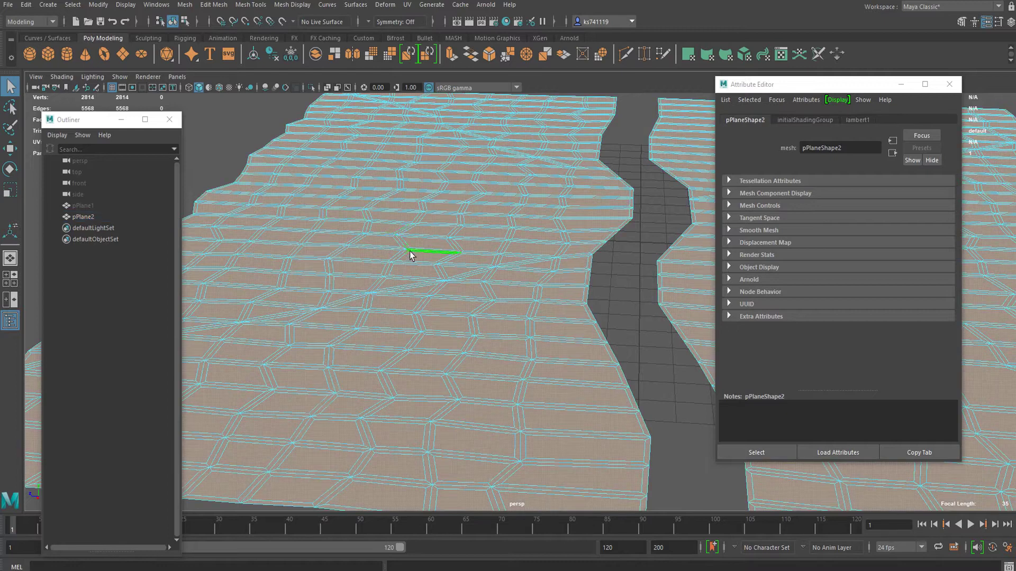
scroll(415, 262, up, 6)
key(ctrl+z)
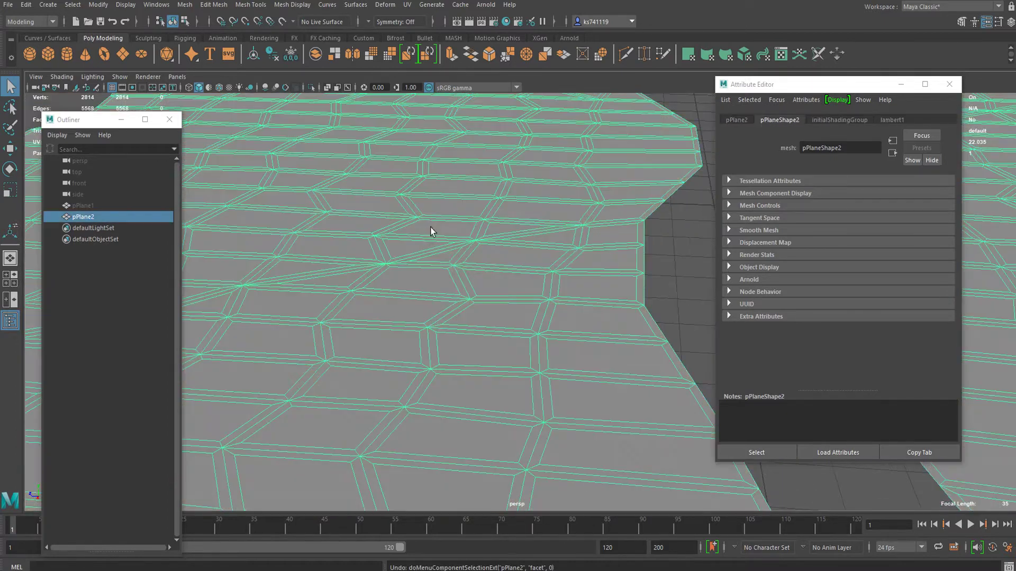
right_drag(405, 221, 402, 253)
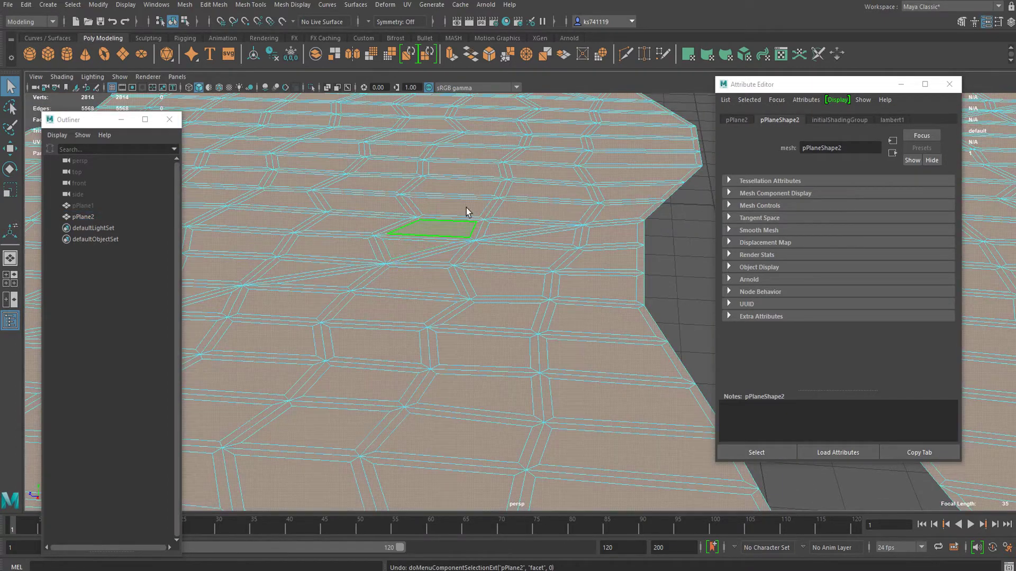
Undo the history deletion and try again to invert the tile face selection.
scroll(465, 208, down, 4)
scroll(418, 212, down, 3)
scroll(420, 212, up, 5)
key(ctrl+z)
key(ctrl+z)
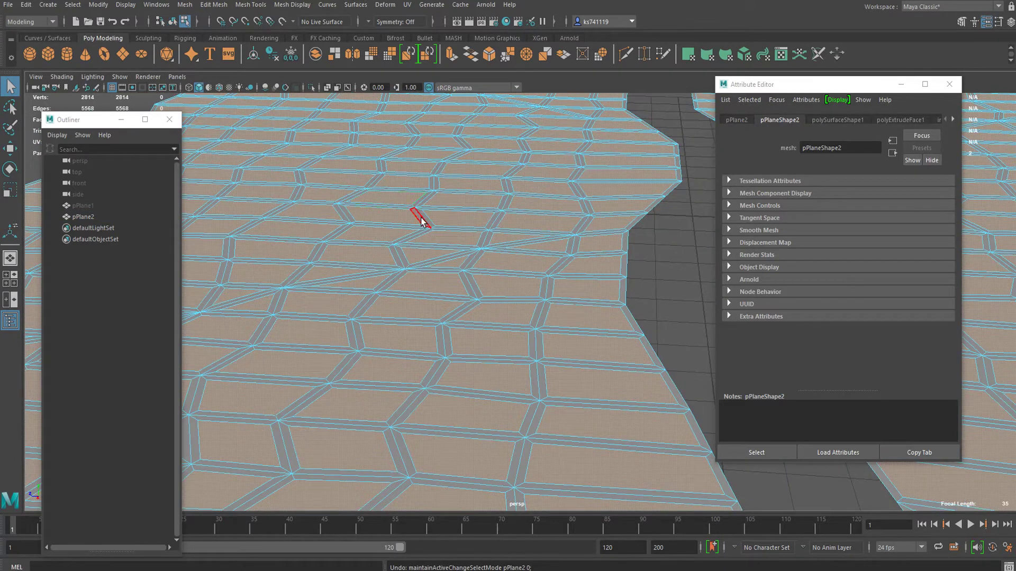
right_drag(421, 221, 415, 331)
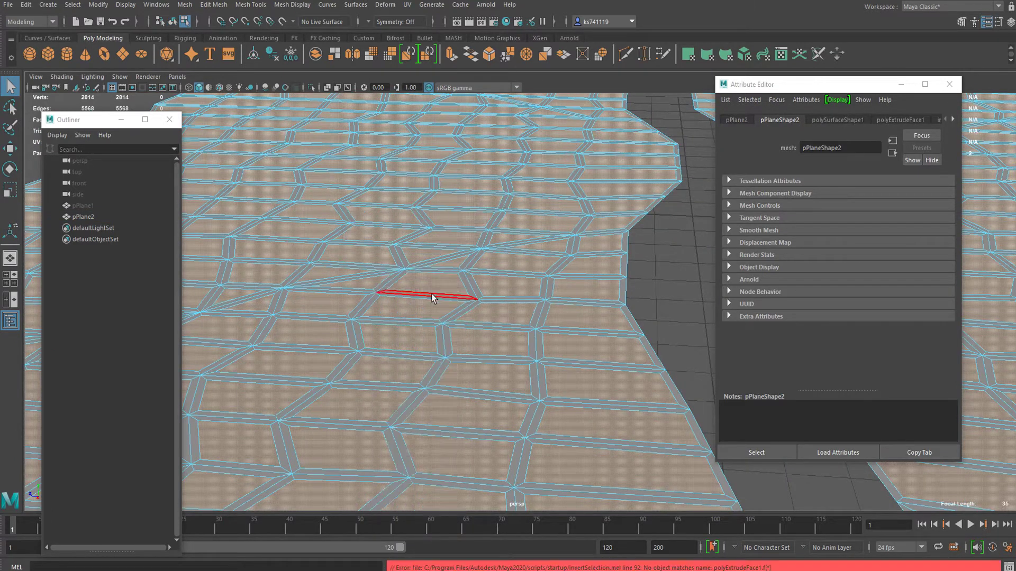
scroll(417, 220, down, 4)
alt+drag(417, 220, 425, 225)
scroll(426, 224, up, 2)
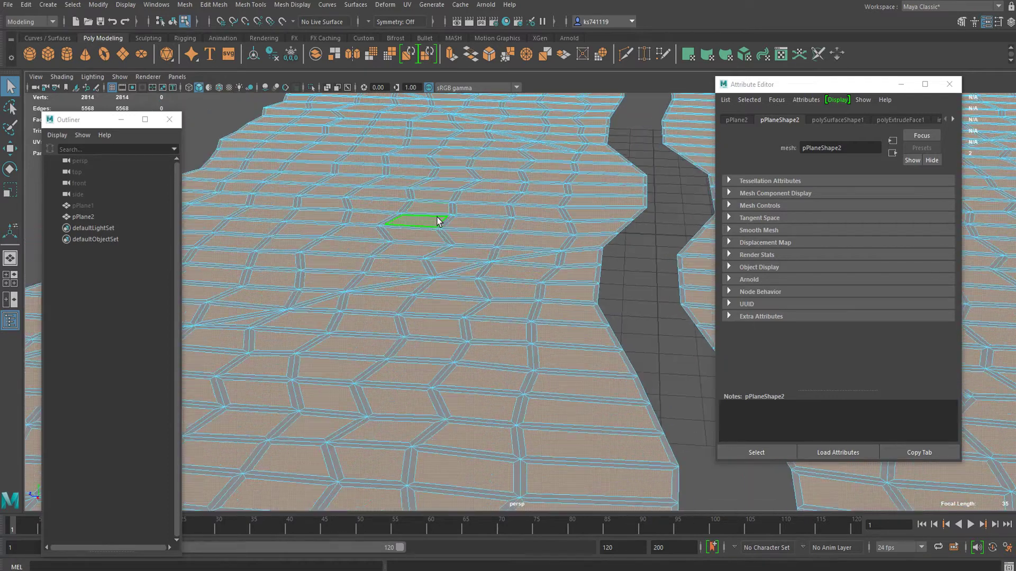
Delete the extruded plane copy's construction history and go back to face mode with the tile faces selected.
alt+middle_drag(437, 221, 350, 99)
key(F8)
alt+right_drag(408, 100, 491, 225)
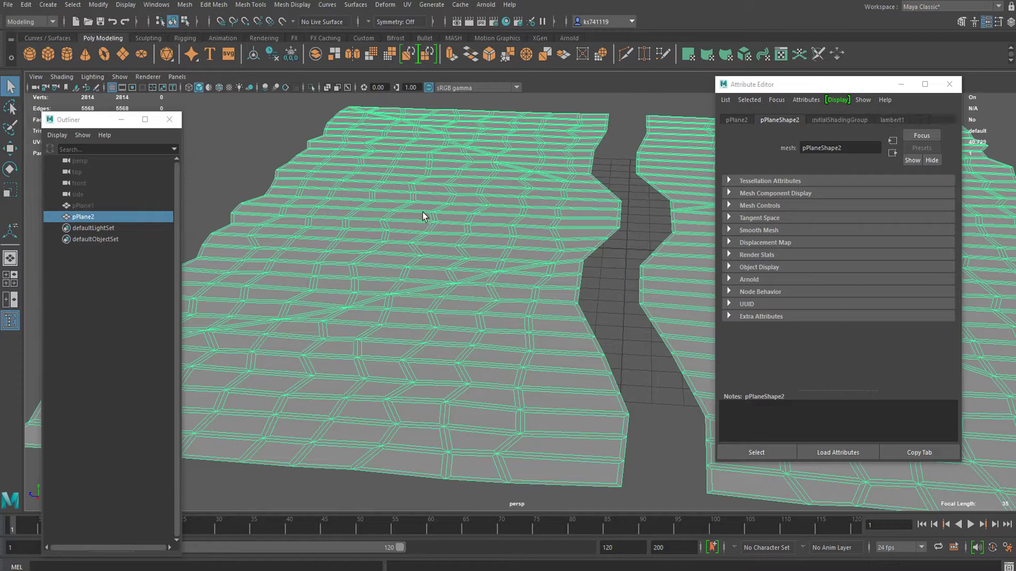
right_drag(423, 214, 467, 228)
scroll(498, 305, up, 3)
scroll(499, 303, down, 10)
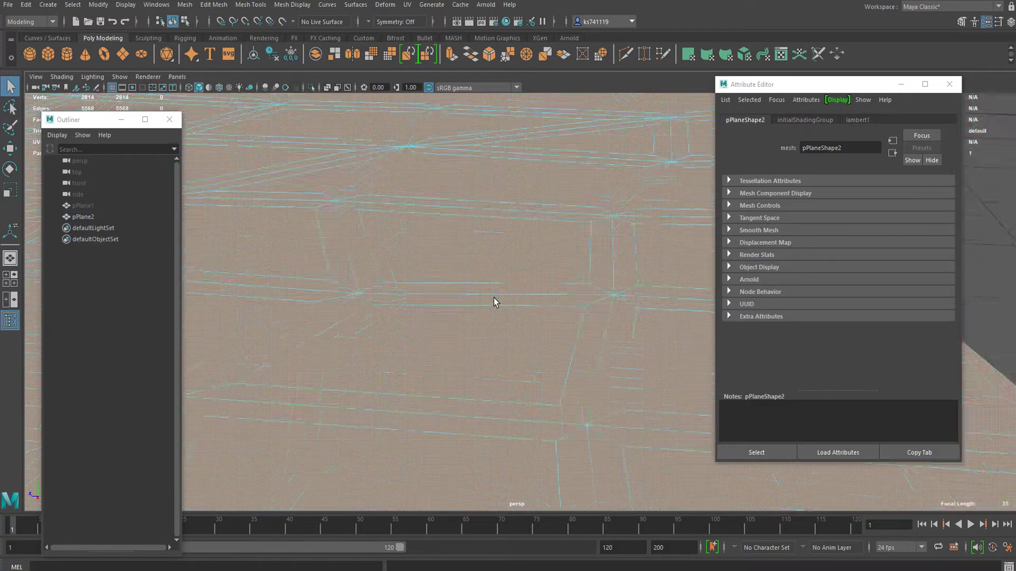
scroll(497, 262, up, 3)
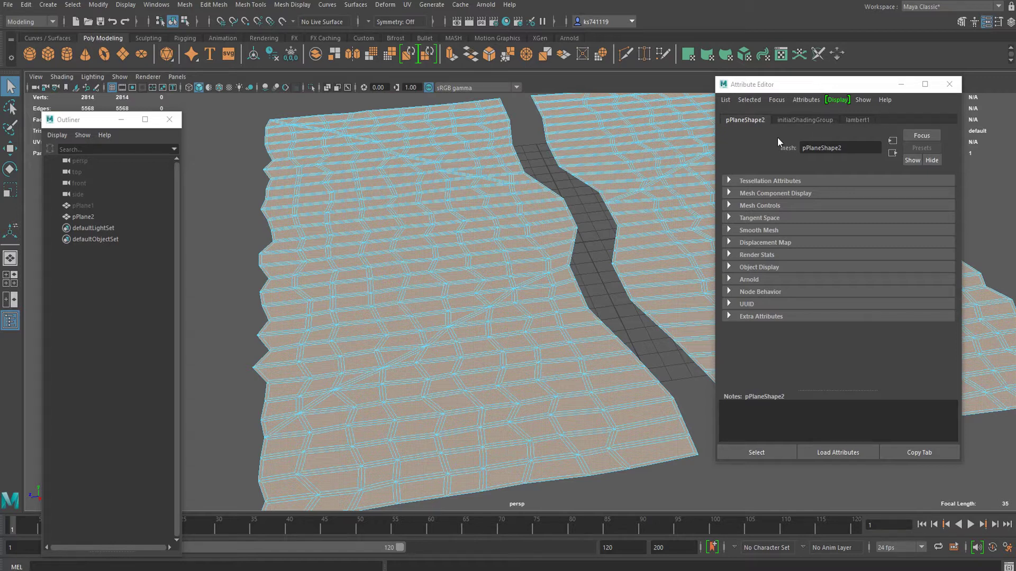
Undo the construction history deletion on the plane copy.
key(ctrl+z)
key(ctrl+z)
key(ctrl+z)
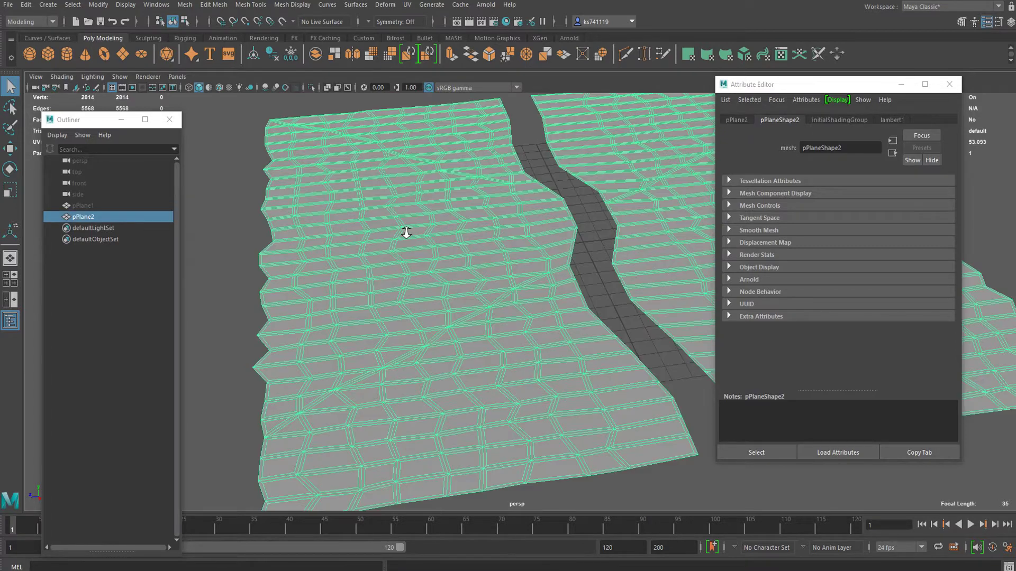
scroll(410, 232, up, 2)
key(ctrl+z)
scroll(409, 229, down, 4)
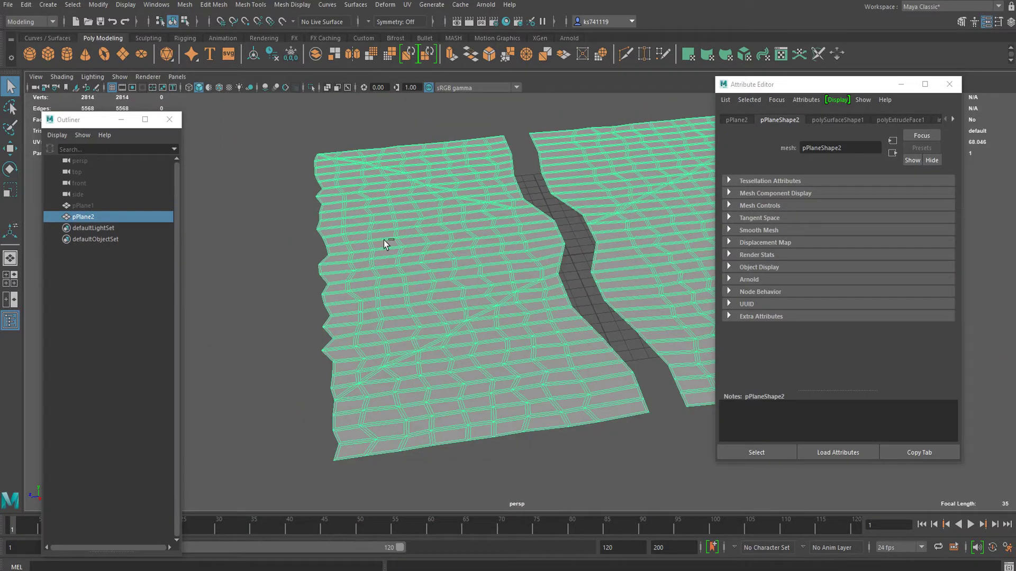
key(ctrl+z)
Step back to face mode with the plane copy's original tile face selection restored.
scroll(408, 233, up, 3)
right_click(409, 212)
right_drag(408, 221, 409, 244)
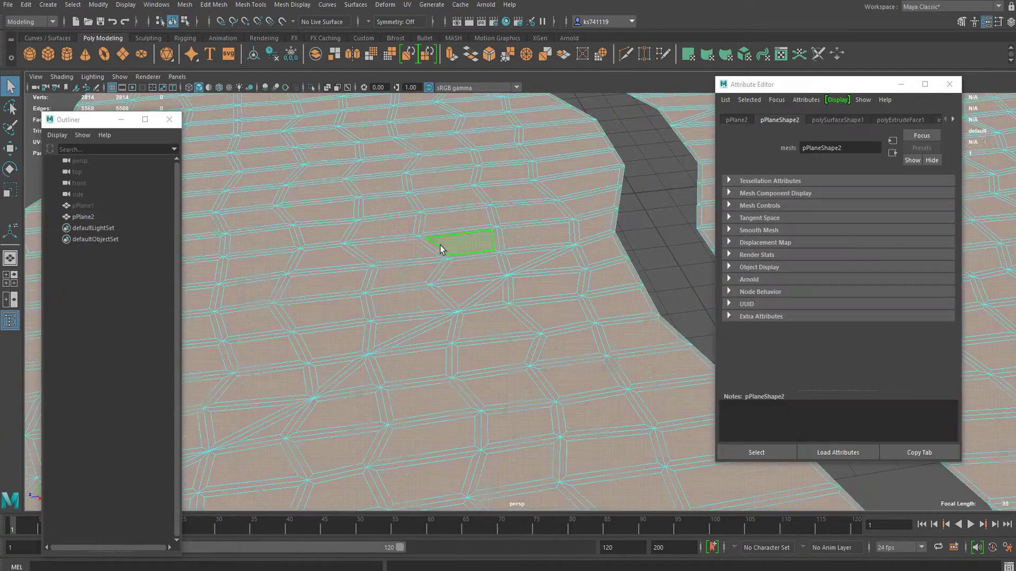
scroll(408, 237, up, 2)
key(ctrl+z)
key(ctrl+z)
key(ctrl+z)
key(ctrl+z)
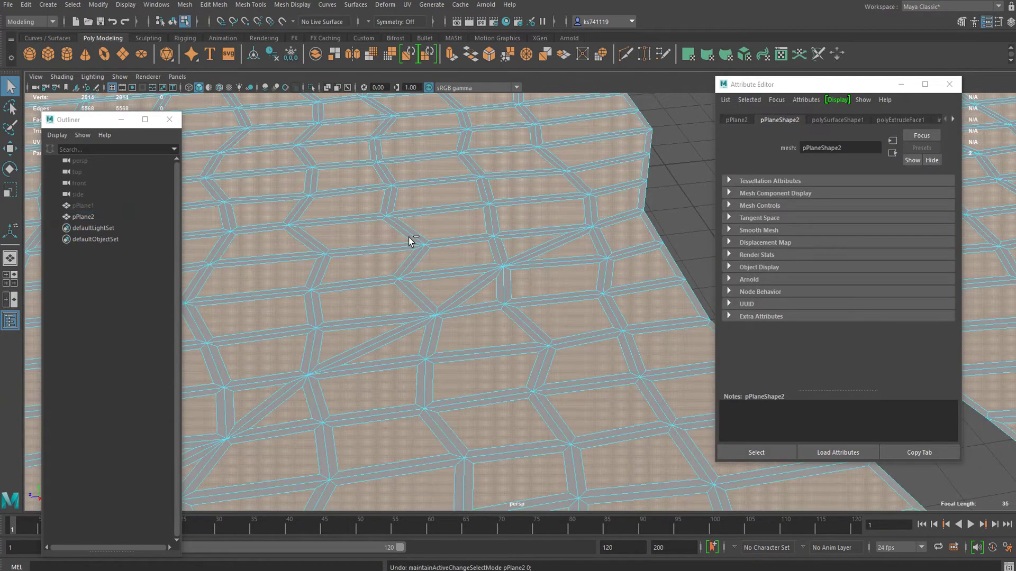
right_drag(371, 209, 370, 320)
scroll(381, 310, down, 3)
alt+middle_drag(394, 280, 411, 198)
scroll(412, 196, down, 2)
scroll(411, 197, down, 4)
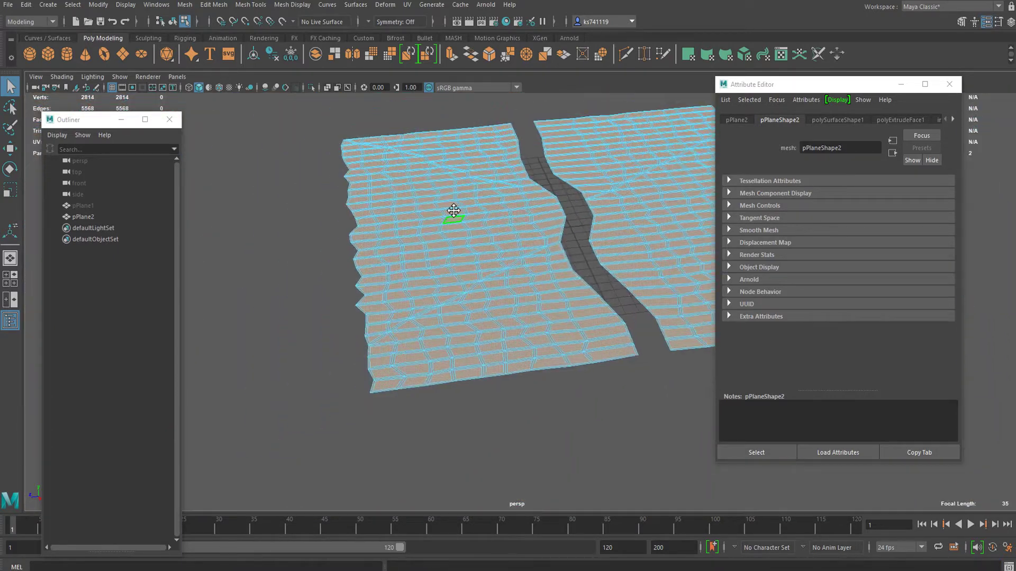
right_drag(454, 182, 491, 120)
right_drag(444, 200, 457, 312)
scroll(457, 312, up, 6)
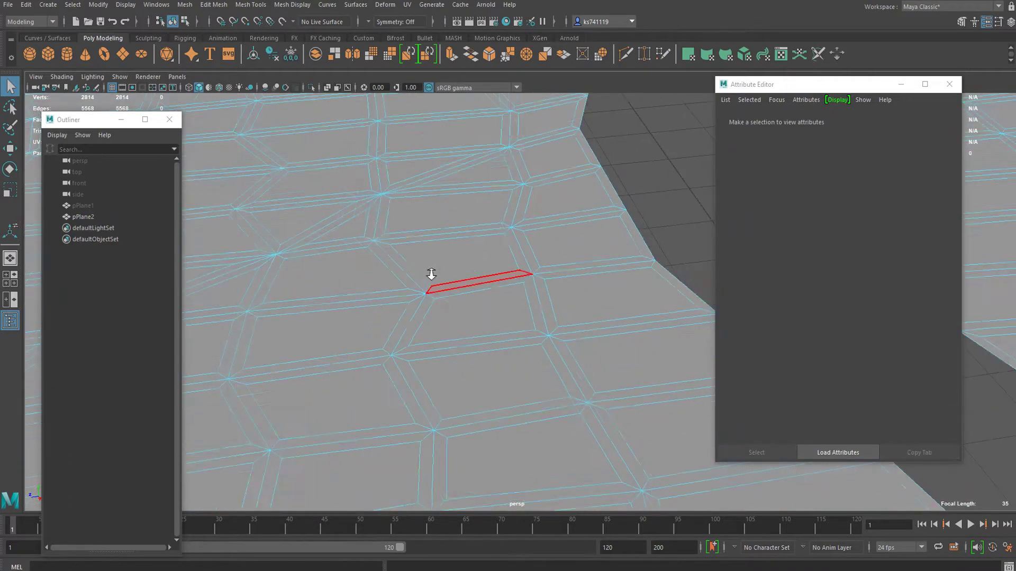
key(ctrl+z)
key(ctrl+z)
key(ctrl+z)
key(ctrl+z)
key(ctrl+z)
key(ctrl+z)
key(ctrl+z)
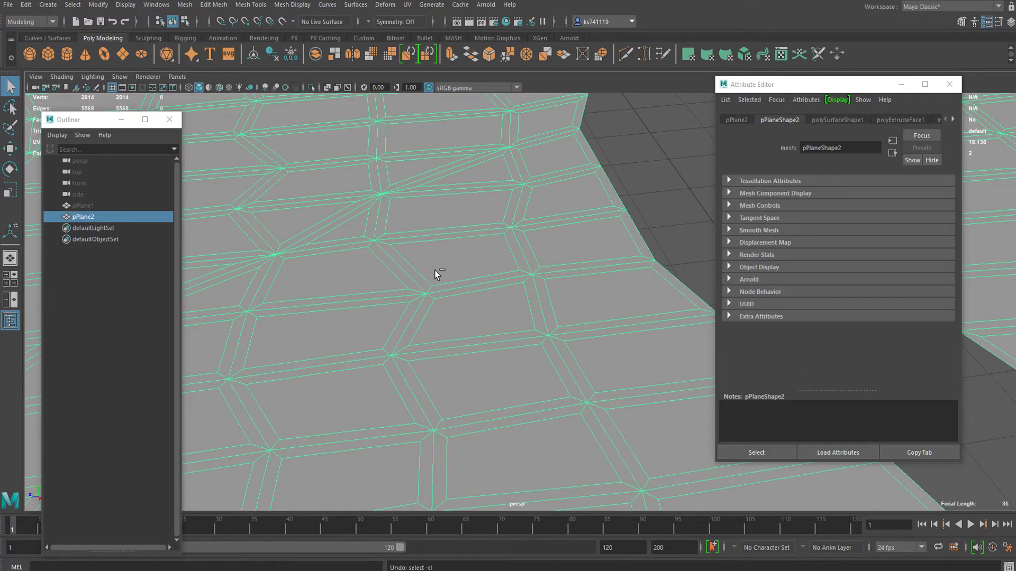
Detach the selected tile faces from the surrounding gap faces of the plane copy.
scroll(440, 272, down, 5)
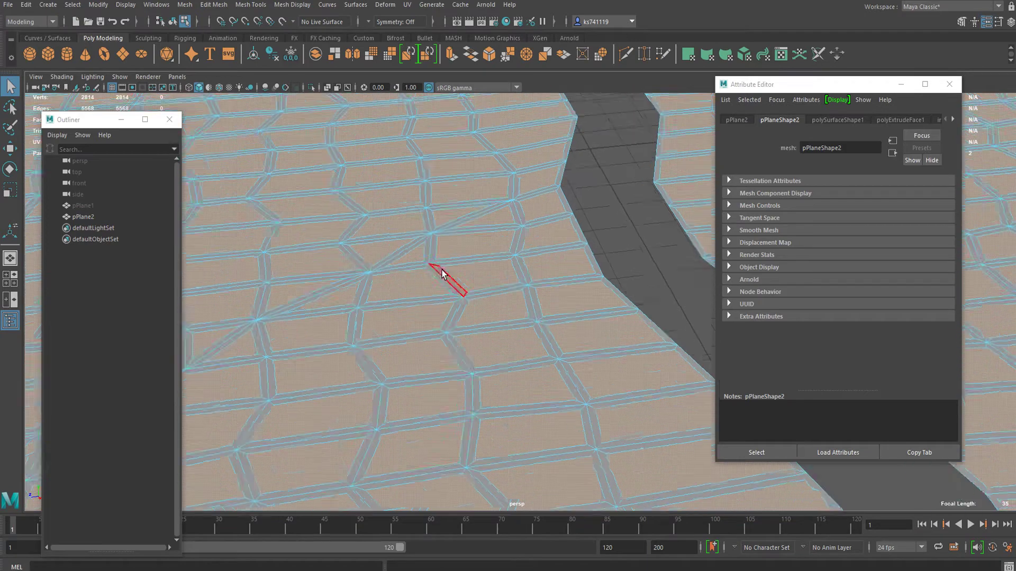
alt+drag(449, 263, 410, 280)
scroll(486, 273, up, 5)
click(215, 5)
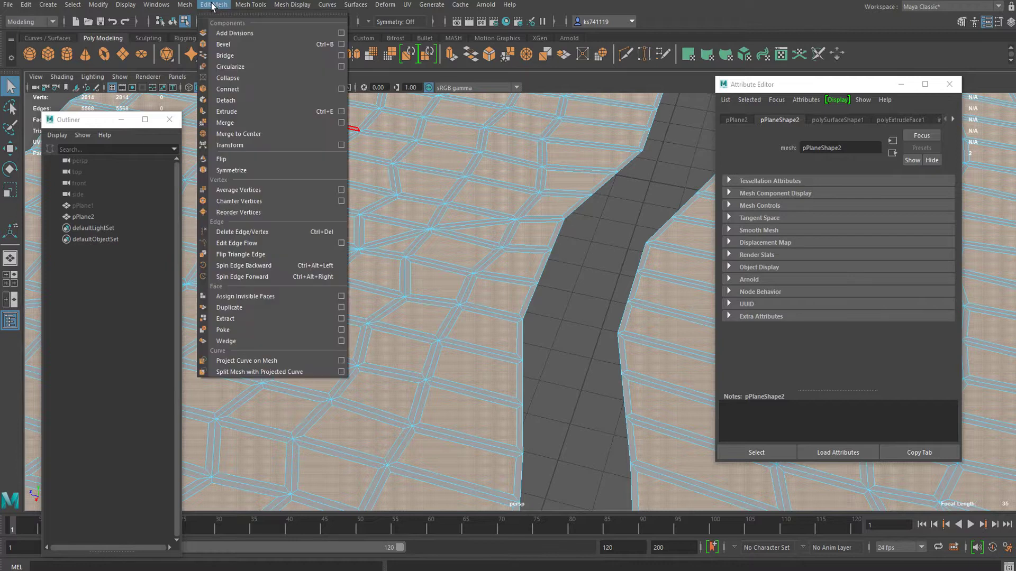
click(243, 101)
alt+drag(273, 137, 342, 166)
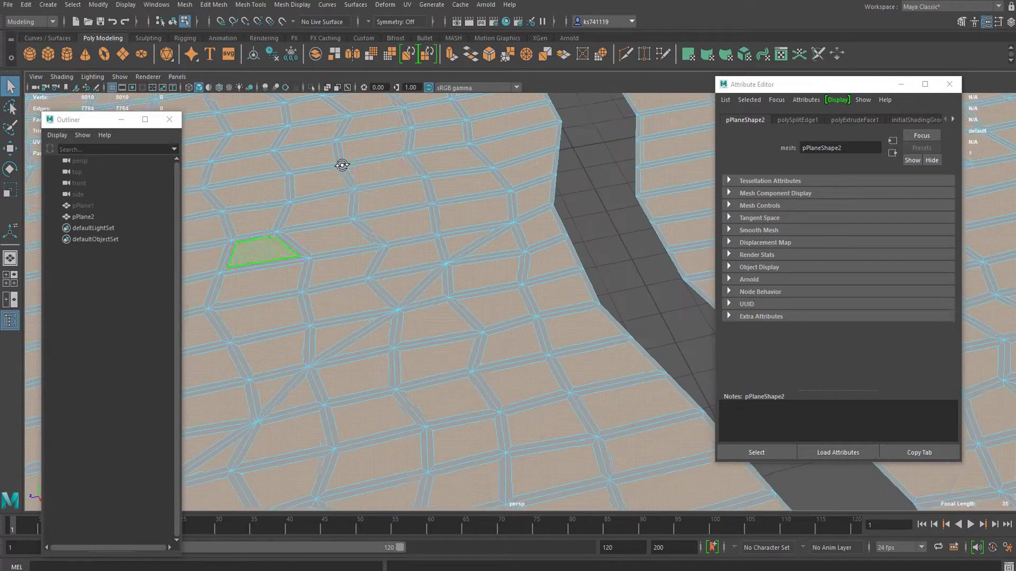
scroll(365, 190, up, 2)
scroll(389, 189, down, 7)
alt+drag(454, 233, 497, 236)
scroll(443, 256, up, 8)
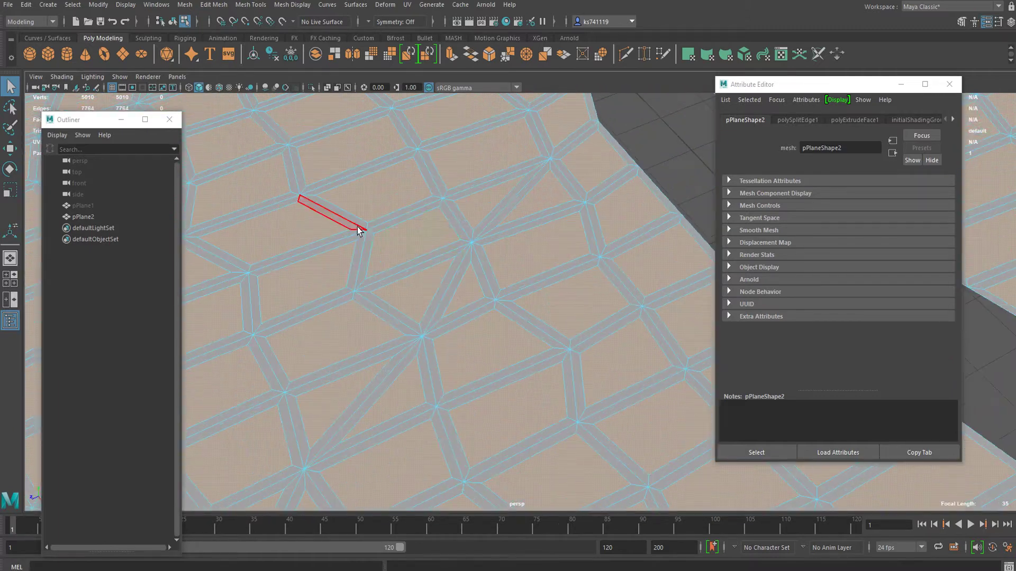
Invert the face selection from the tiles to the gap faces and inspect it across the whole surface.
key(ctrl+shift+i)
scroll(385, 245, down, 1)
scroll(388, 248, down, 6)
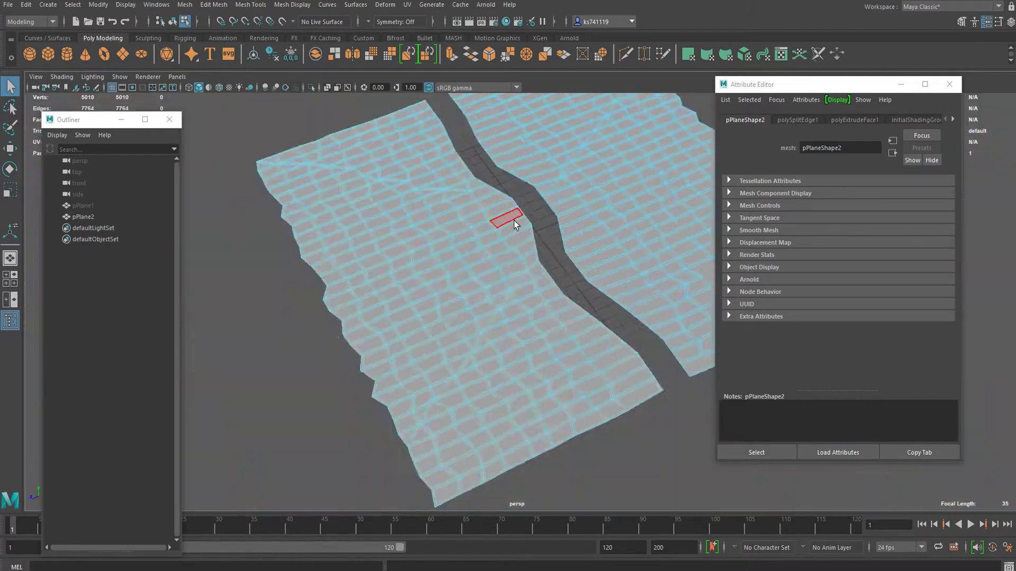
alt+middle_drag(572, 254, 455, 309)
scroll(413, 302, up, 7)
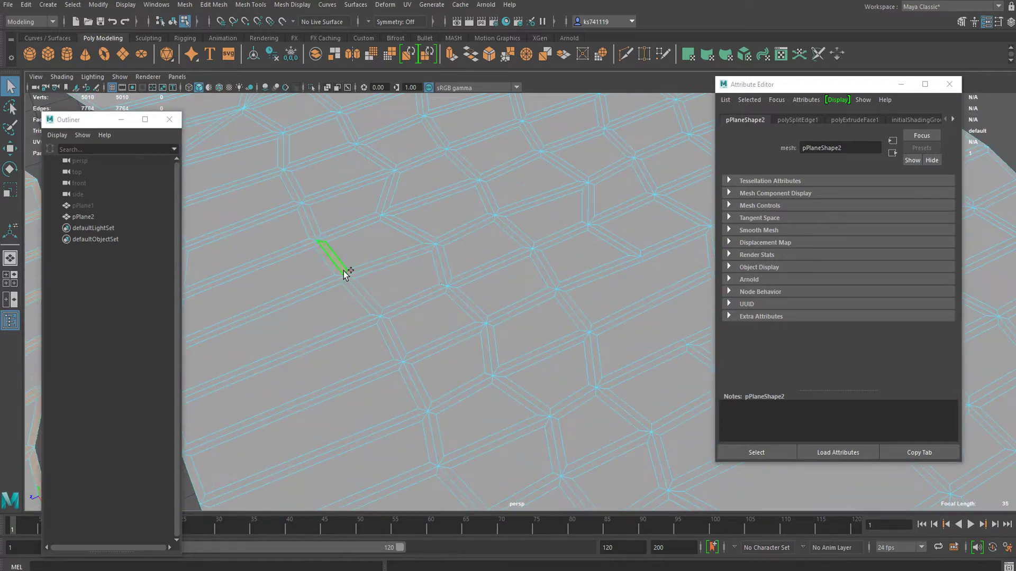
scroll(317, 281, up, 8)
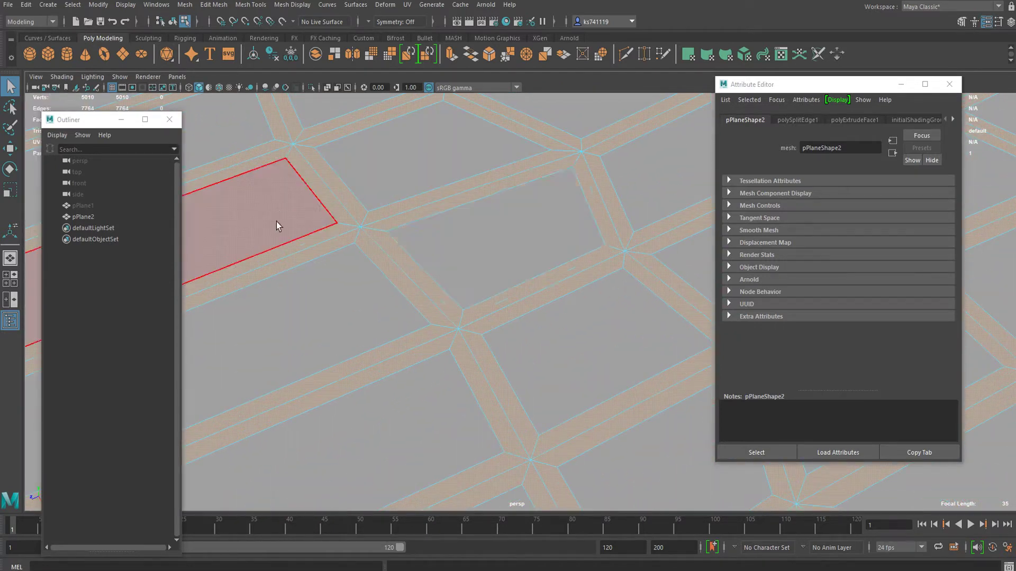
scroll(296, 224, down, 4)
alt+middle_drag(430, 225, 567, 169)
scroll(522, 170, down, 8)
alt+drag(460, 222, 431, 251)
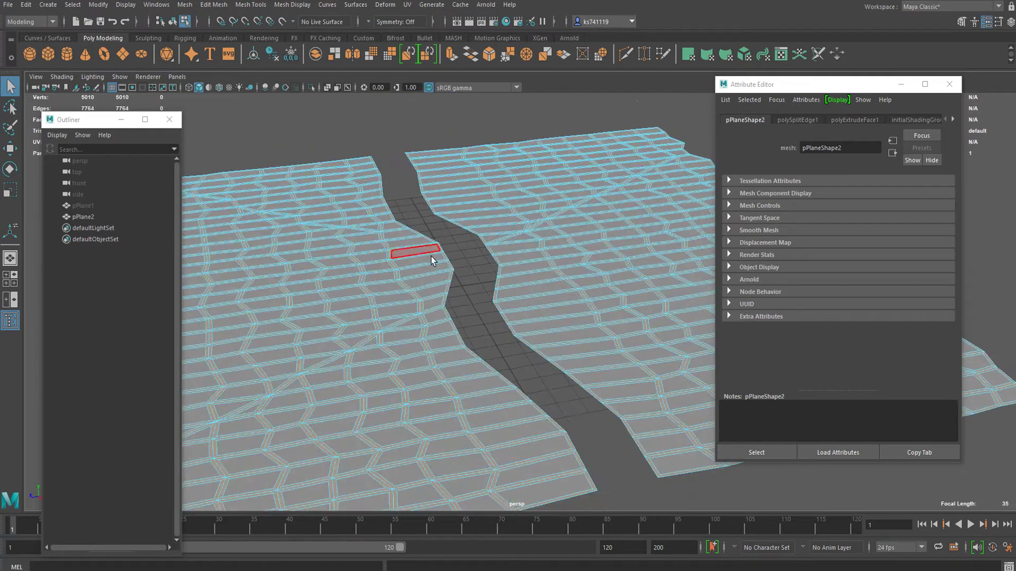
scroll(401, 213, up, 2)
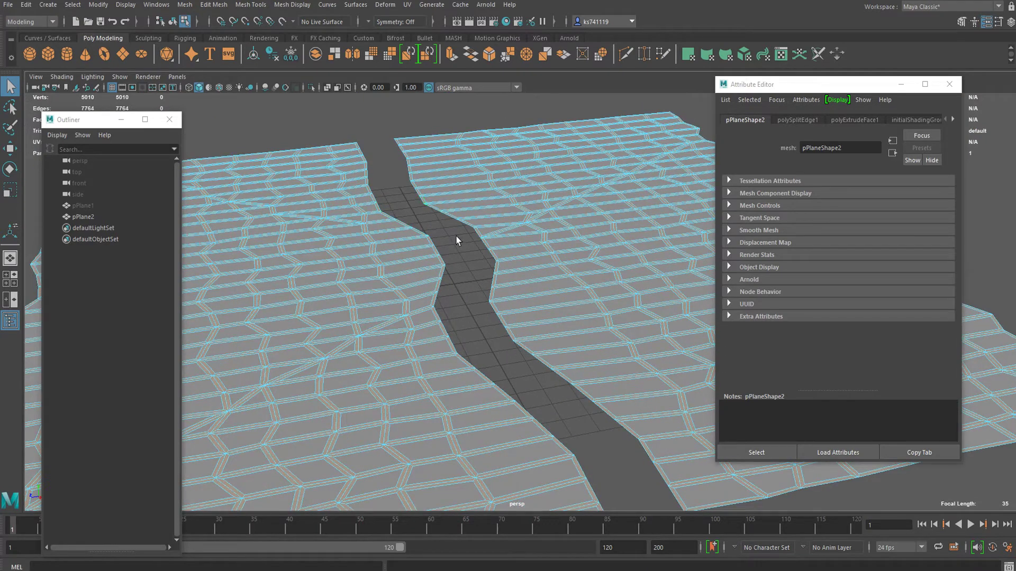
scroll(458, 238, up, 8)
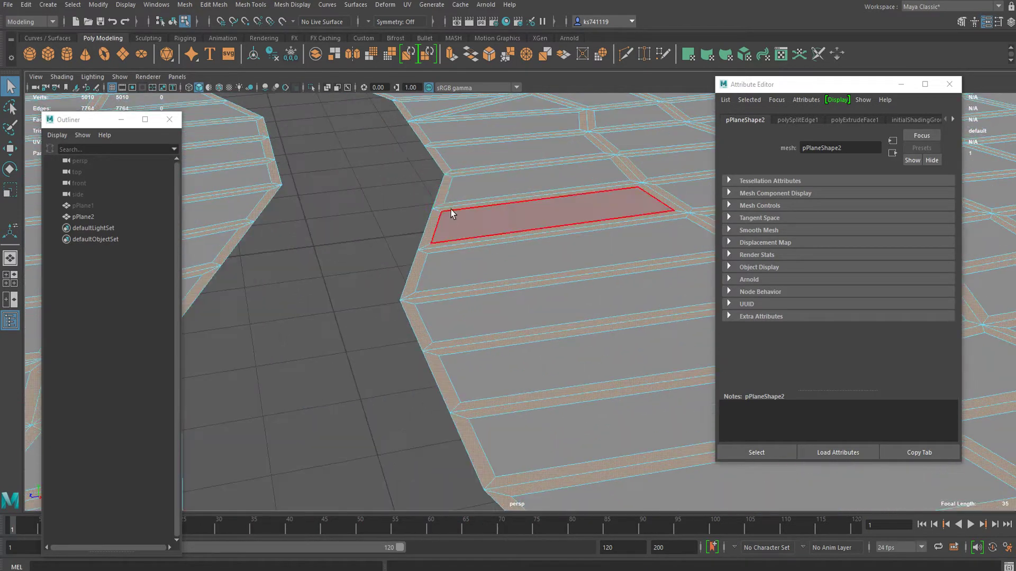
Separate the plane copy into individual meshes and combine the two gap meshes on either side of the crack.
click(184, 5)
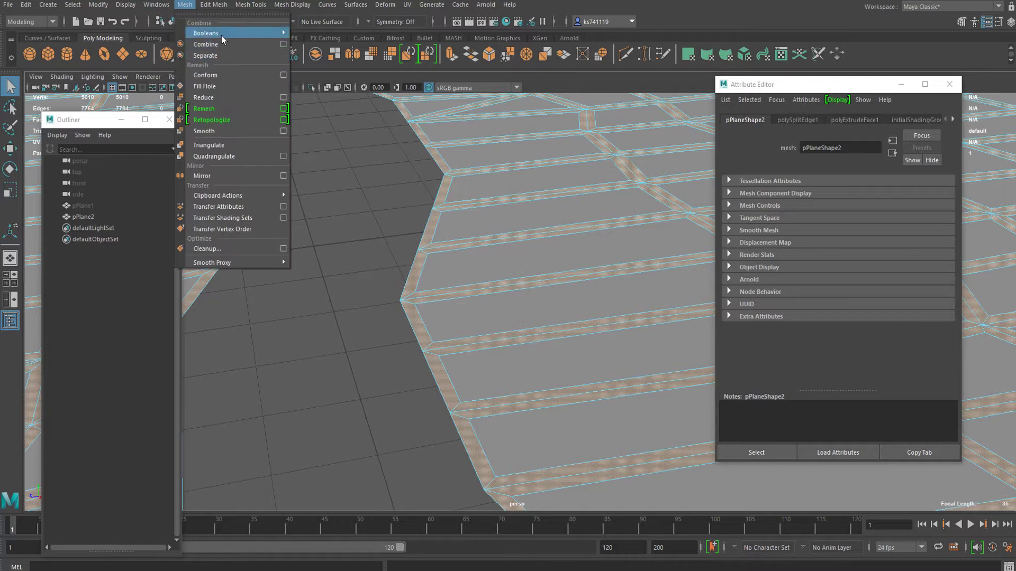
click(222, 61)
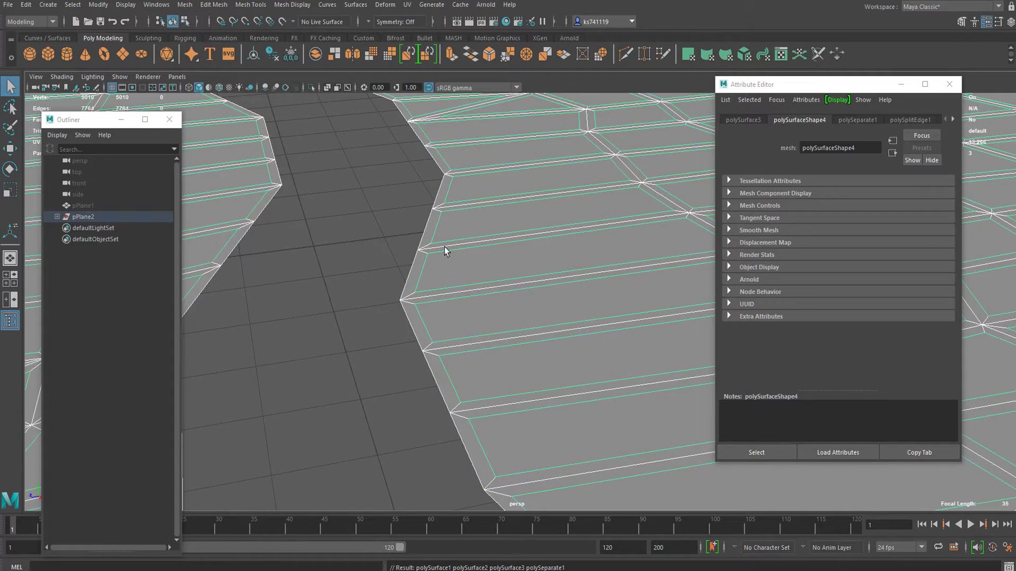
right_drag(408, 215, 446, 194)
click(427, 239)
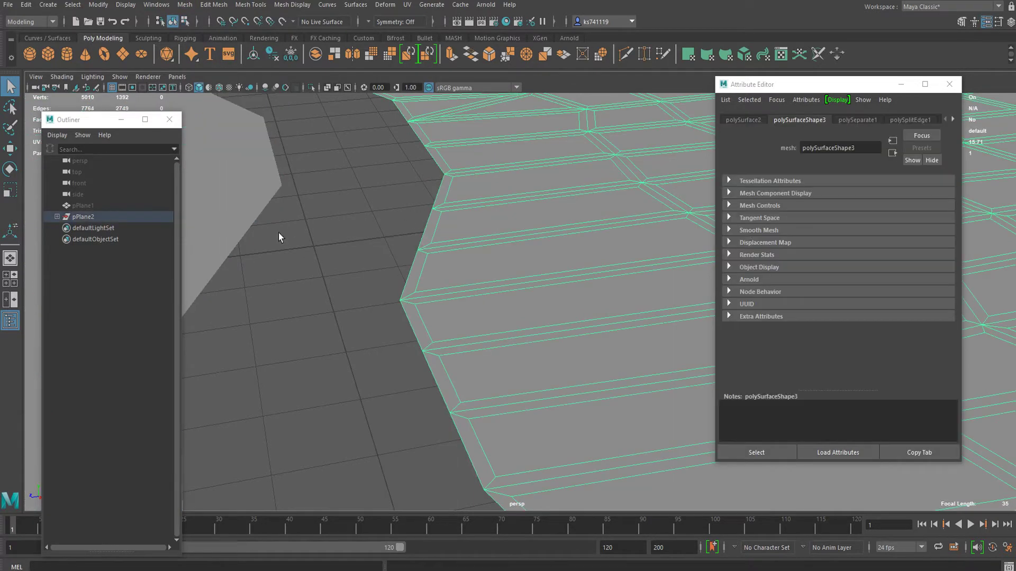
click(252, 217)
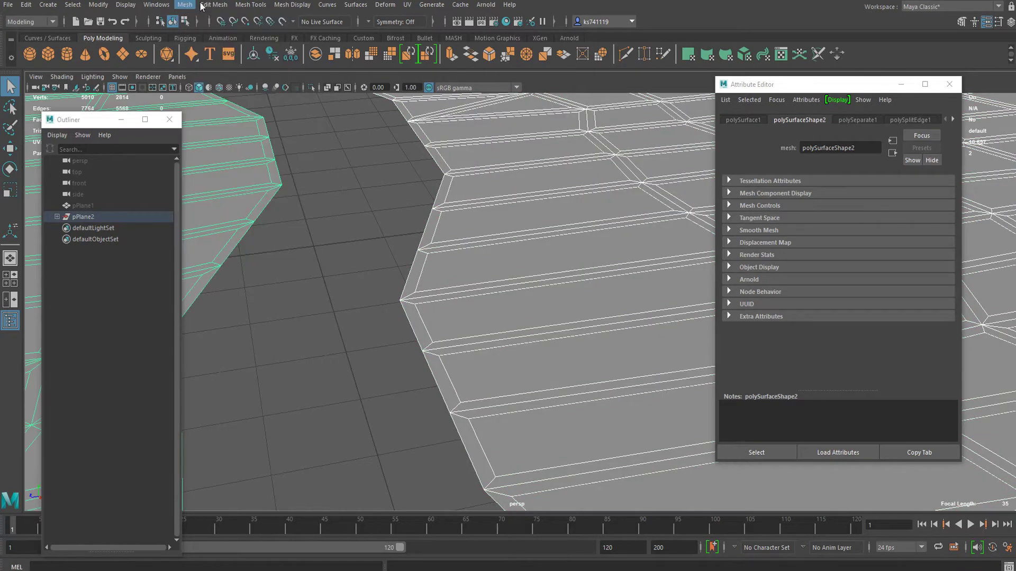
click(184, 5)
click(216, 45)
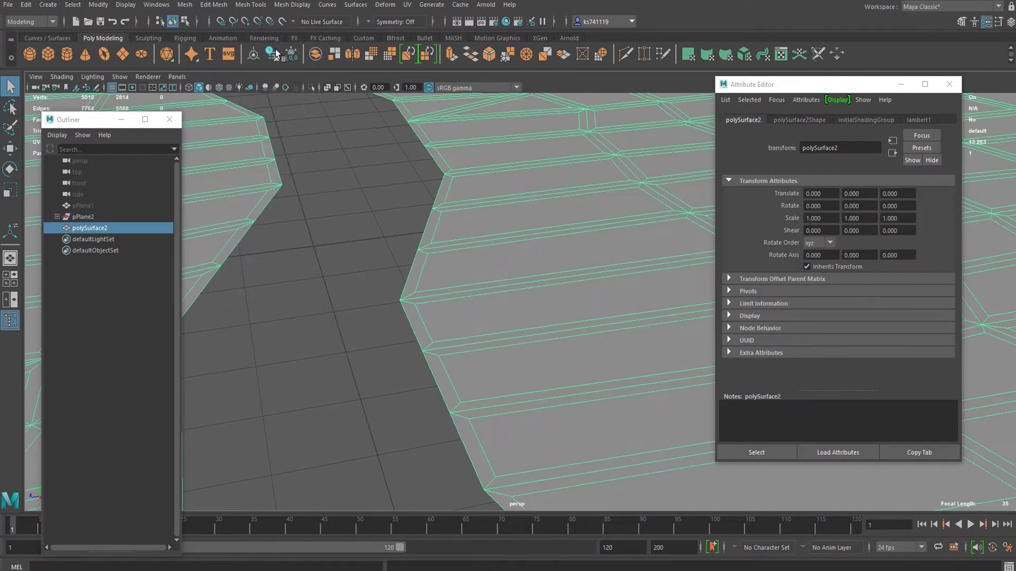
Hide the combined gap mesh and select the tile mesh.
click(365, 235)
click(541, 251)
scroll(541, 252, down, 5)
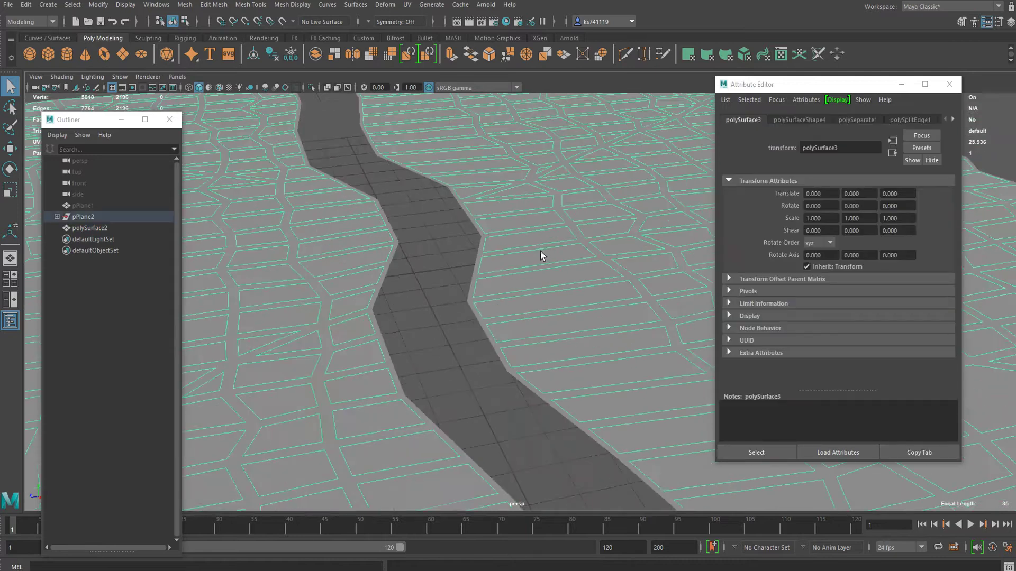
alt+drag(588, 306, 428, 304)
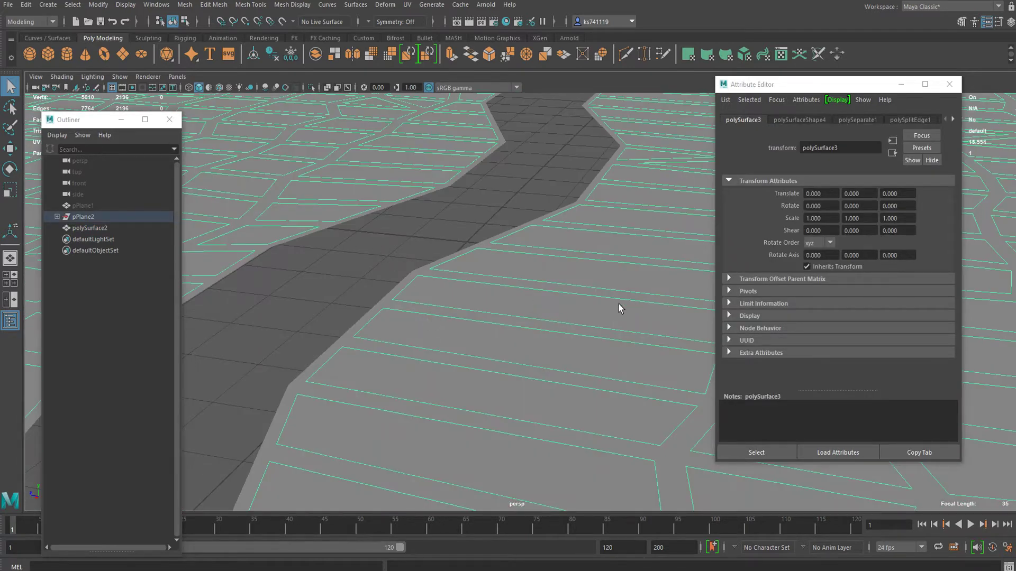
click(481, 244)
key(ctrl+h)
click(490, 269)
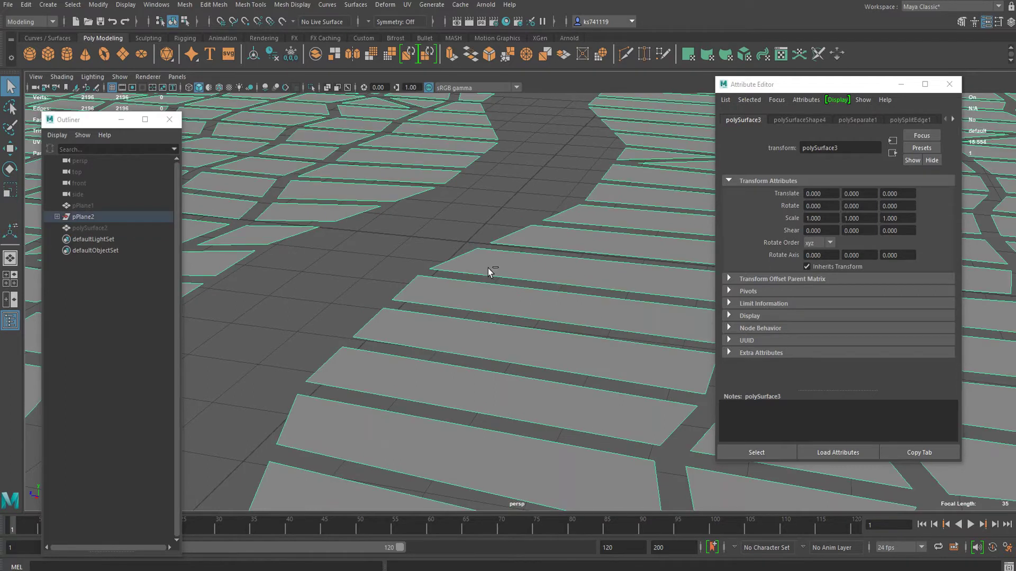
Delete the tile mesh's construction history and duplicate the mesh three times.
click(57, 217)
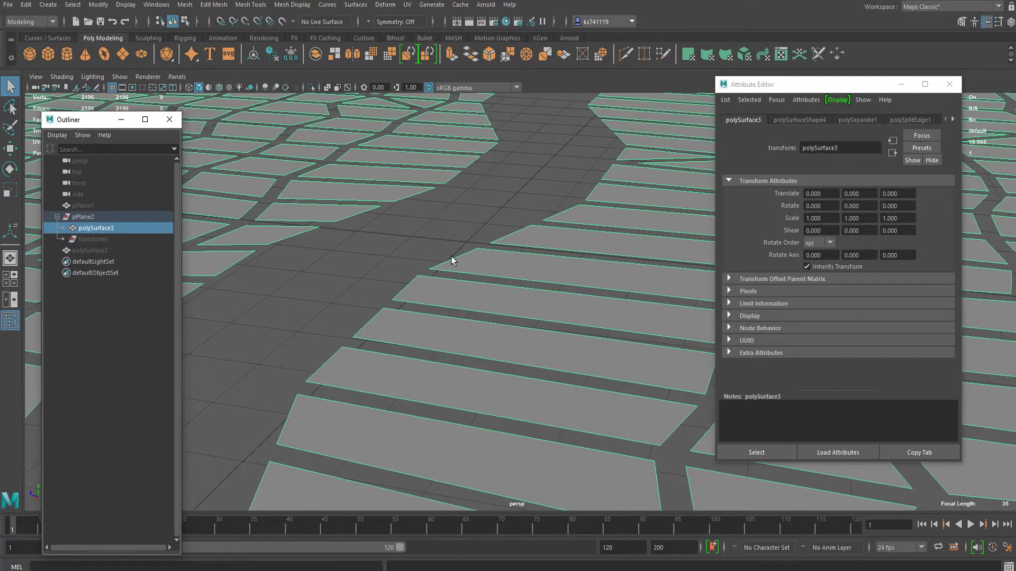
click(273, 49)
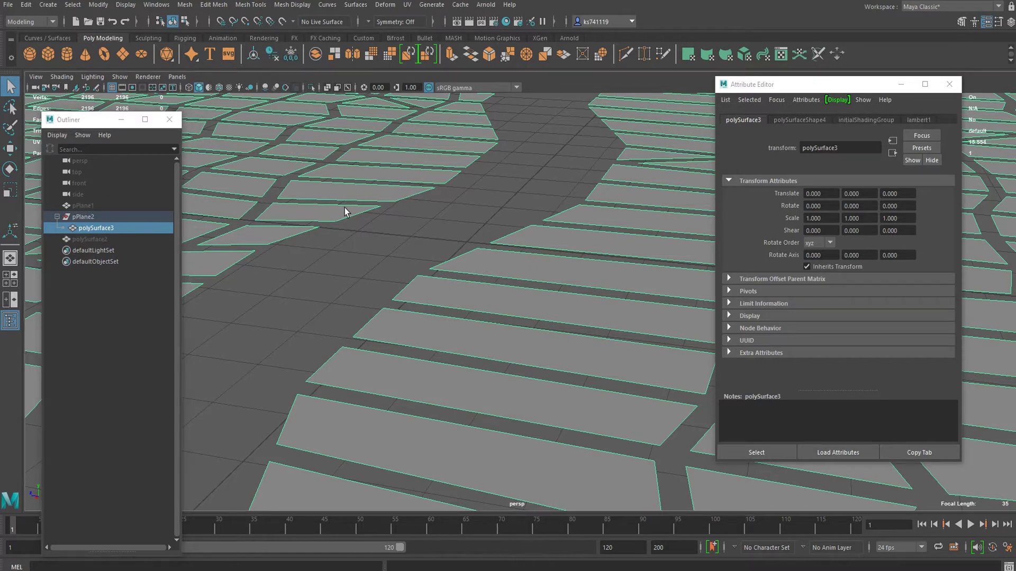
key(ctrl+d)
key(ctrl+d)
key(ctrl+d)
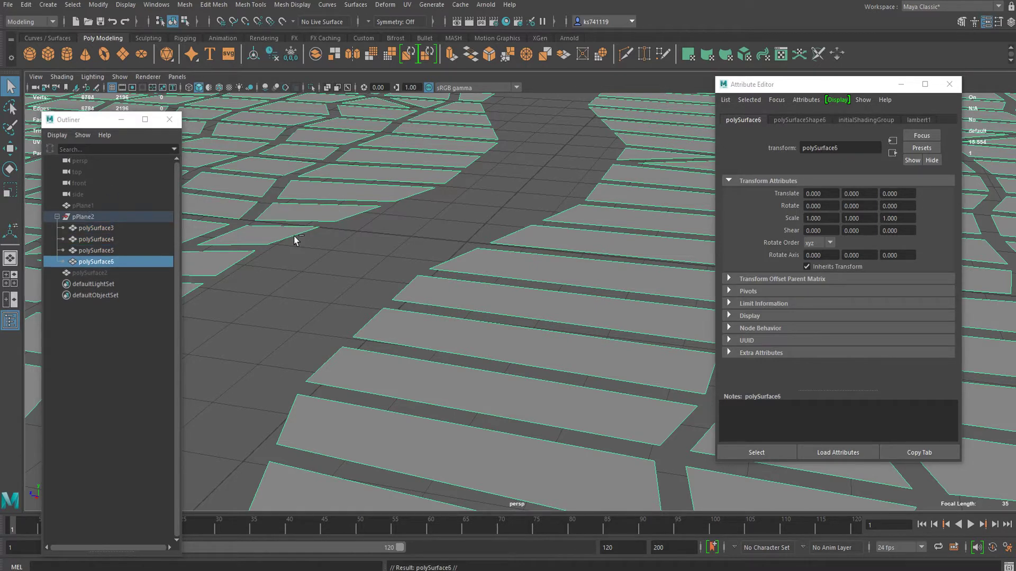
Hide the three tile mesh duplicates and select the original tile mesh.
drag(110, 240, 110, 260)
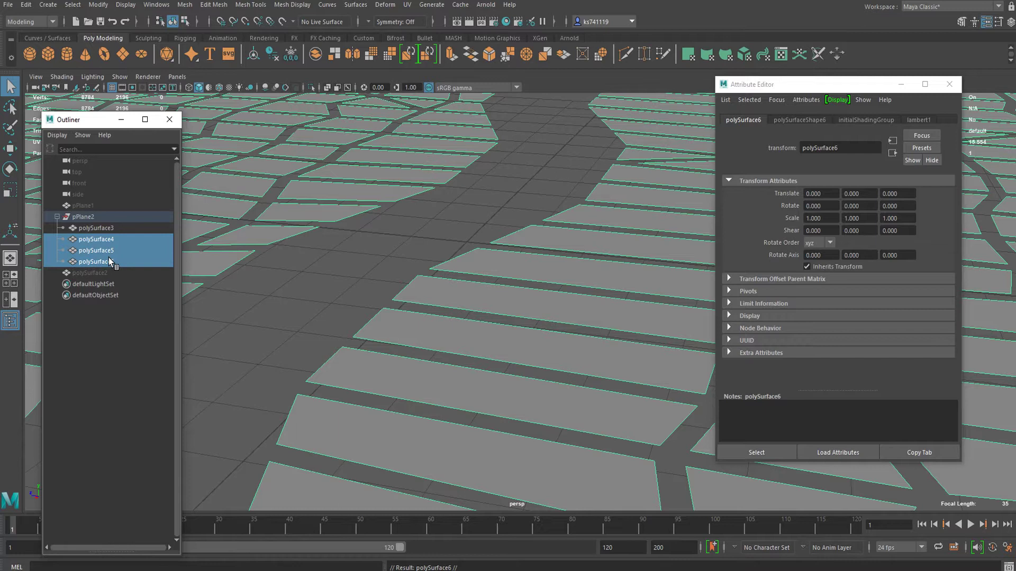
key(ctrl+h)
click(109, 226)
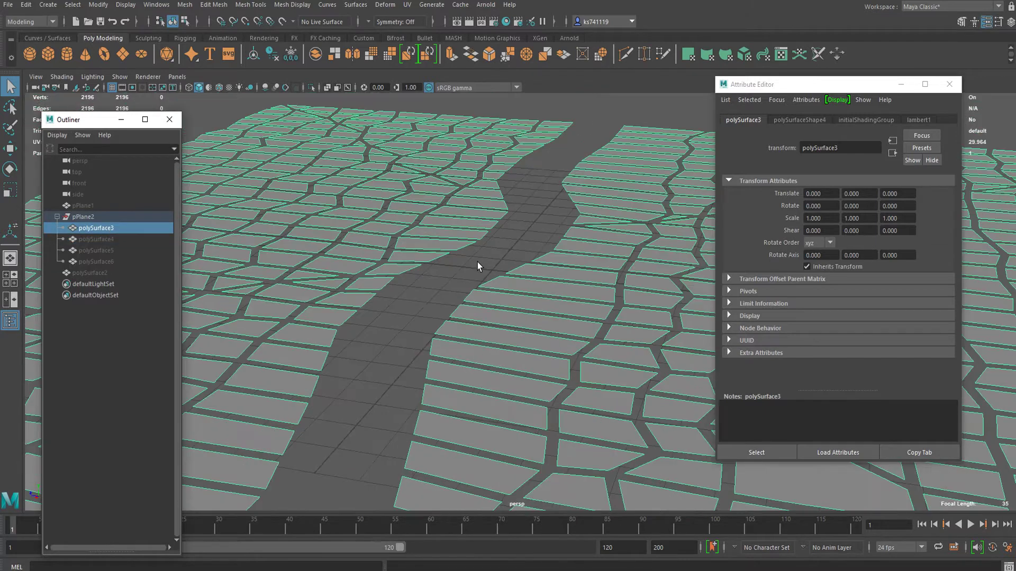
Examine the tile outlines and the gaps between them up close and across the whole surface.
alt+drag(477, 262, 604, 303)
scroll(466, 296, up, 6)
scroll(472, 314, down, 5)
scroll(449, 311, up, 5)
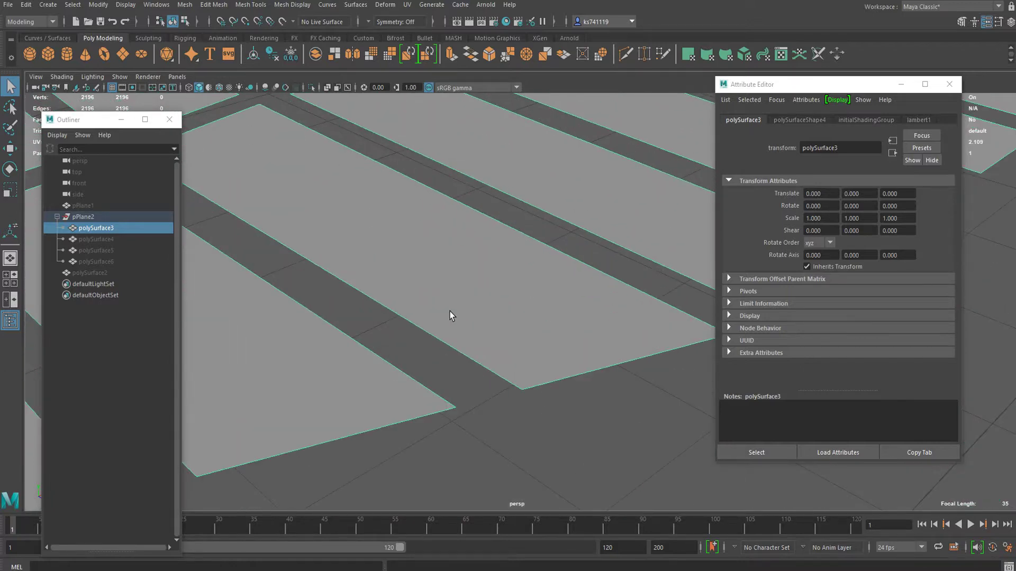
alt+drag(450, 312, 336, 304)
scroll(407, 334, down, 3)
scroll(407, 333, down, 3)
alt+drag(407, 334, 428, 290)
scroll(344, 342, down, 5)
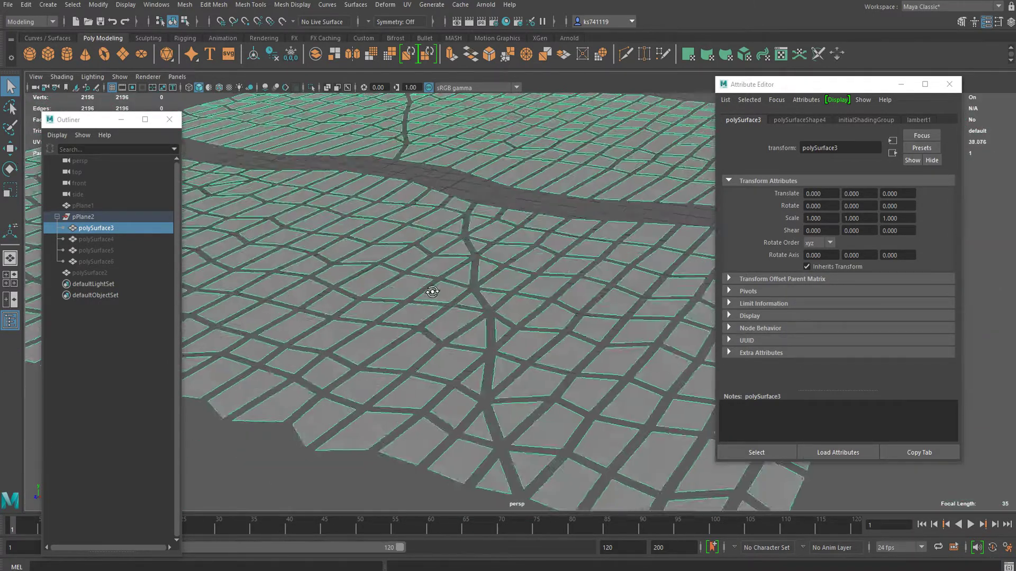
scroll(430, 293, up, 8)
scroll(432, 277, down, 8)
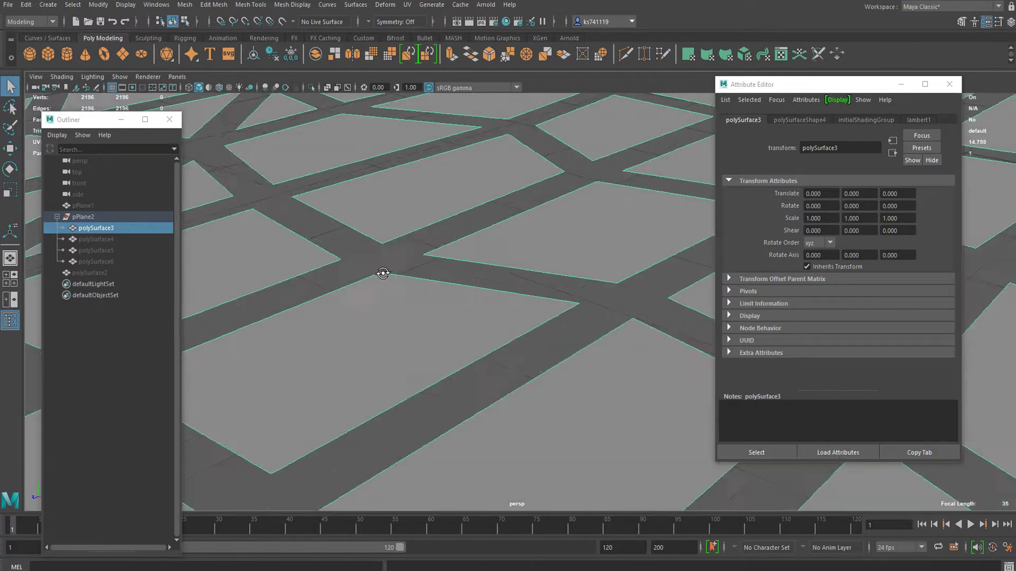
Switch the tile mesh to edge selection mode.
right_drag(383, 185, 386, 165)
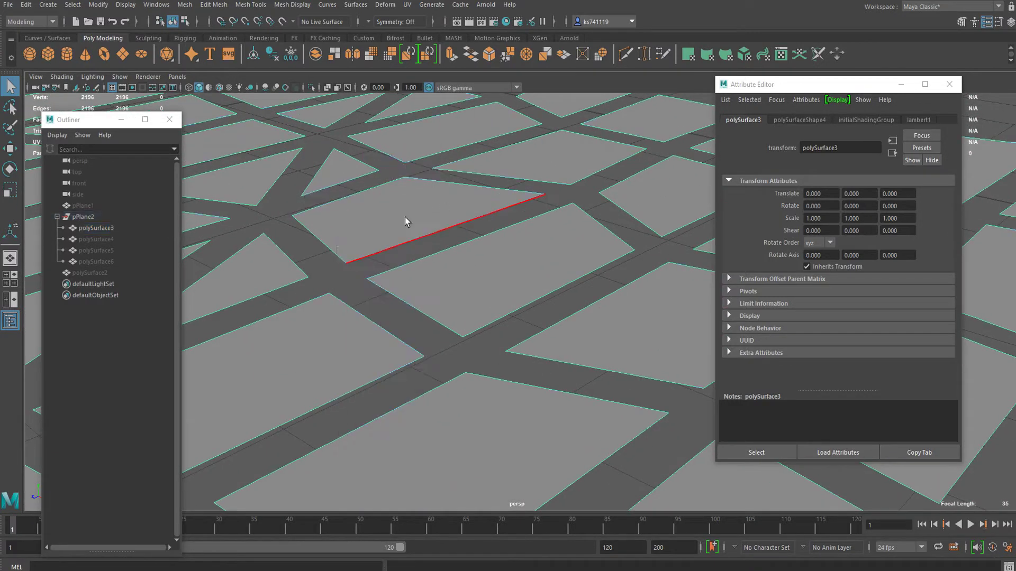
scroll(363, 291, down, 5)
scroll(363, 291, down, 3)
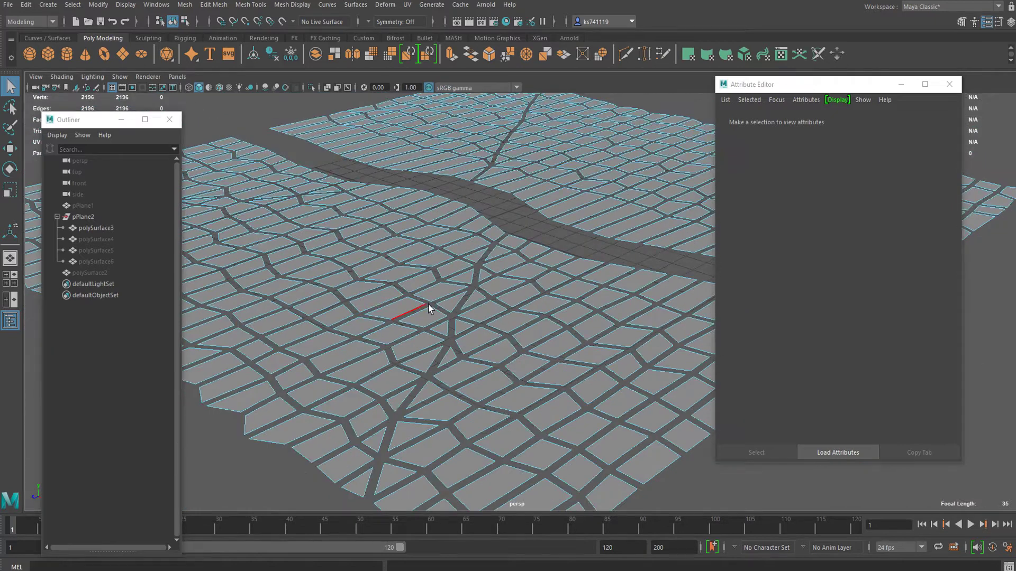
Select all border edges of the tile mesh and extrude them with a thickness of -0.02 to give the tiles sides.
alt+drag(424, 306, 354, 311)
scroll(392, 259, up, 5)
scroll(390, 264, down, 5)
alt+drag(390, 263, 399, 243)
scroll(399, 244, up, 5)
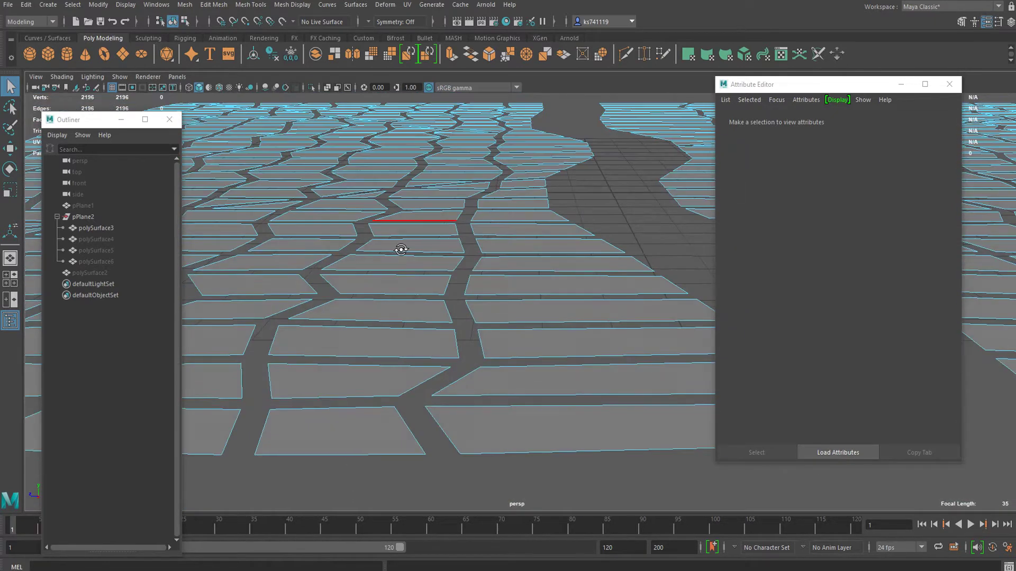
scroll(429, 261, down, 5)
scroll(430, 263, down, 3)
drag(279, 135, 951, 453)
scroll(554, 338, up, 3)
scroll(553, 338, up, 5)
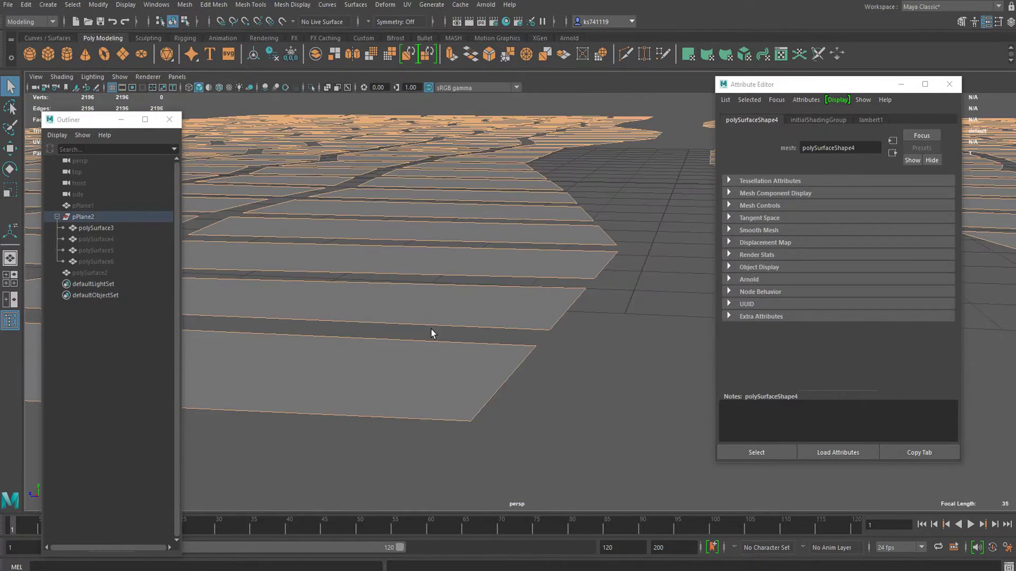
scroll(446, 290, up, 2)
click(452, 282)
key(ctrl+e)
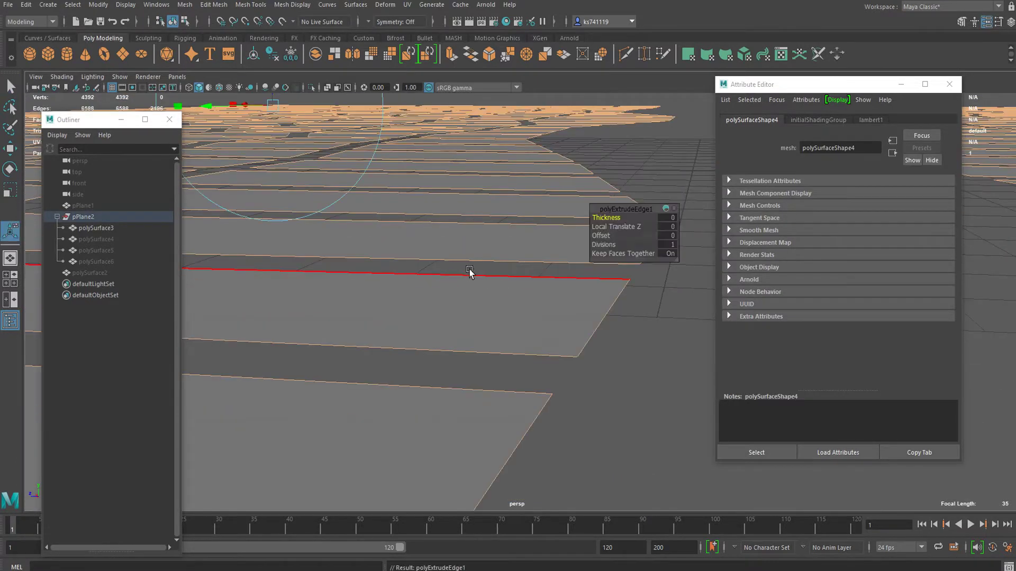
drag(598, 214, 604, 215)
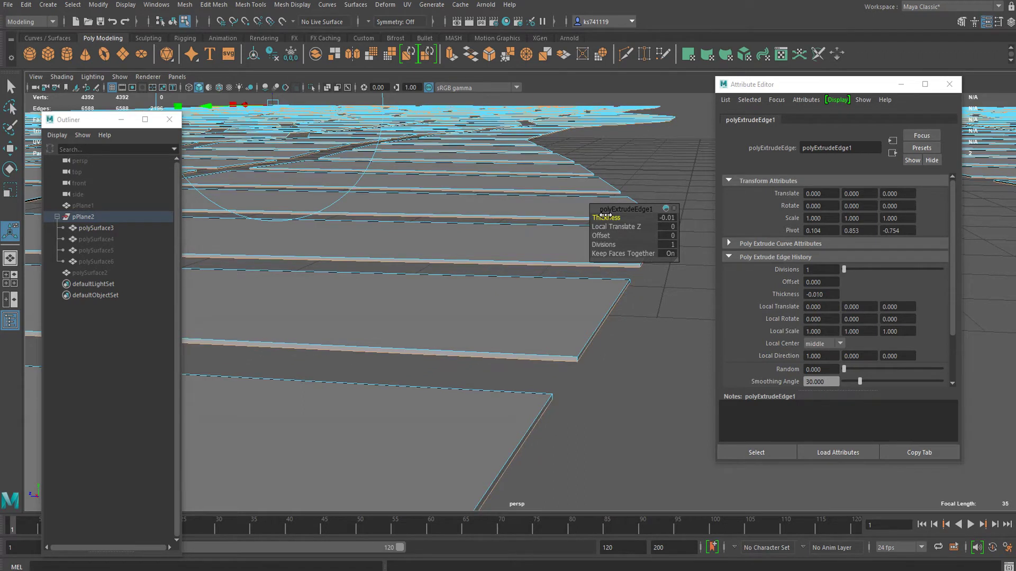
key(q)
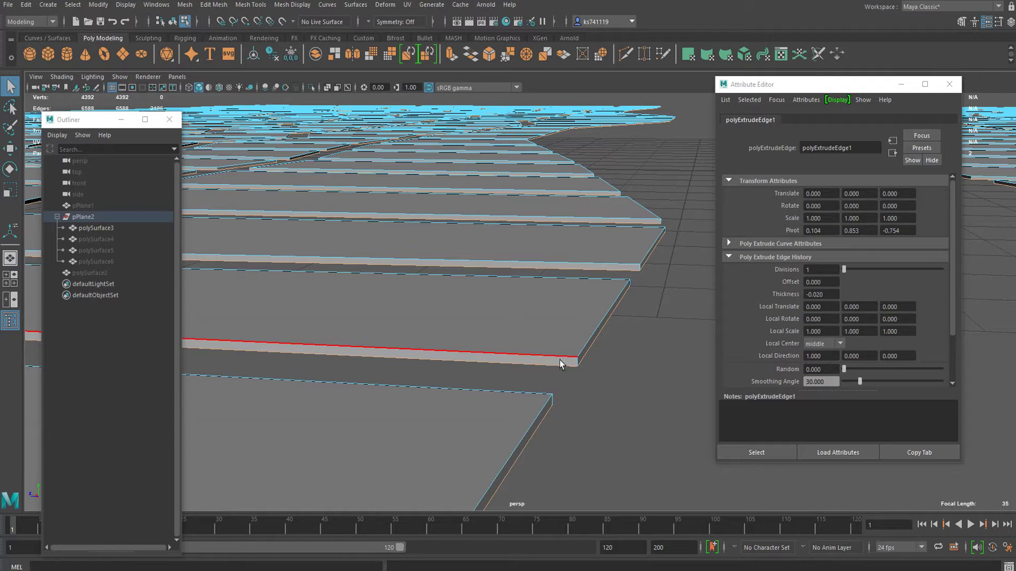
Convert the extruded edge selection to the tiles' vertical corner edges and bevel them.
scroll(559, 358, down, 5)
scroll(550, 348, up, 2)
scroll(563, 331, up, 2)
scroll(578, 311, down, 2)
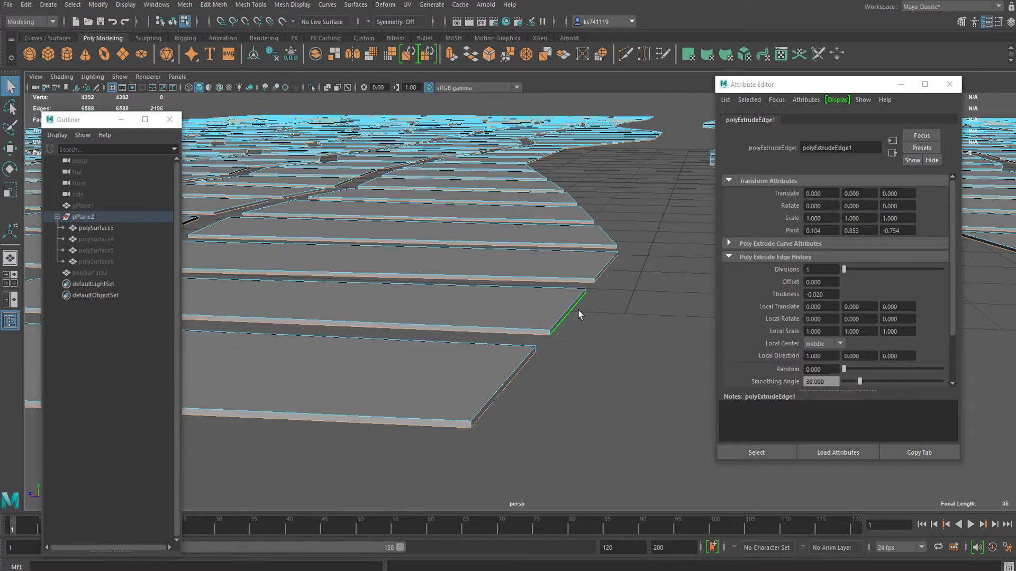
alt+middle_drag(464, 399, 539, 278)
scroll(494, 332, up, 6)
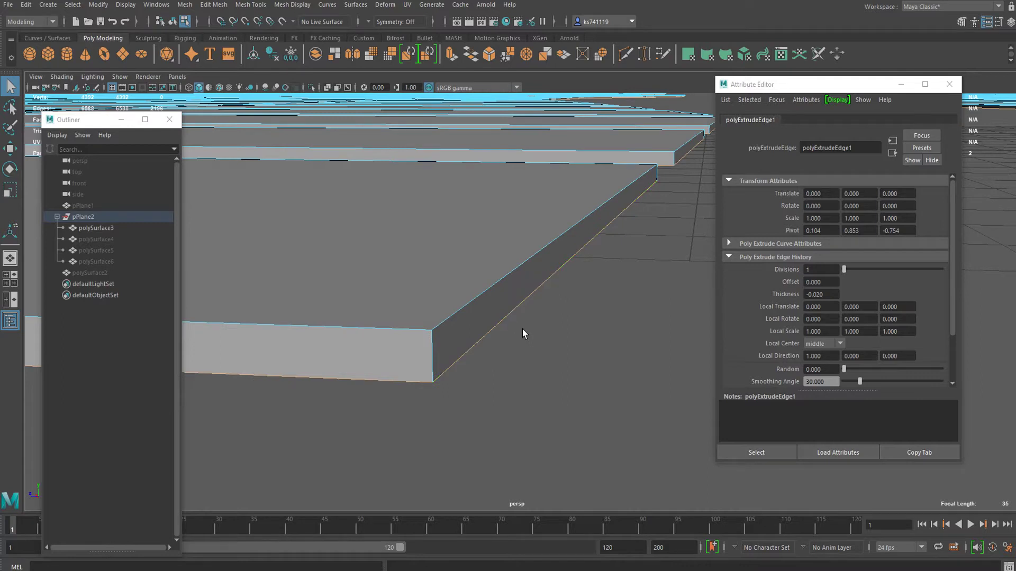
key(shift+period)
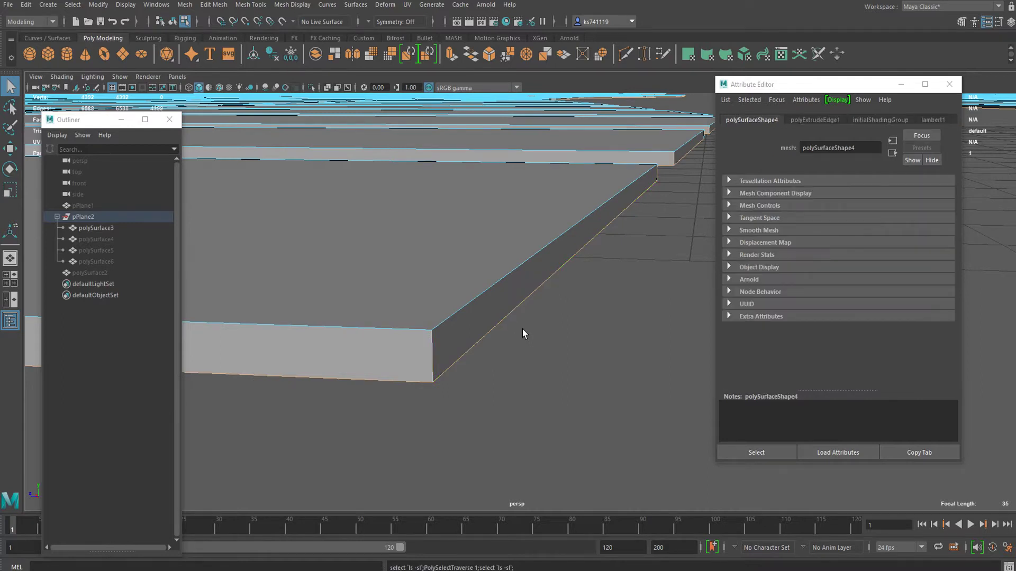
scroll(350, 463, down, 6)
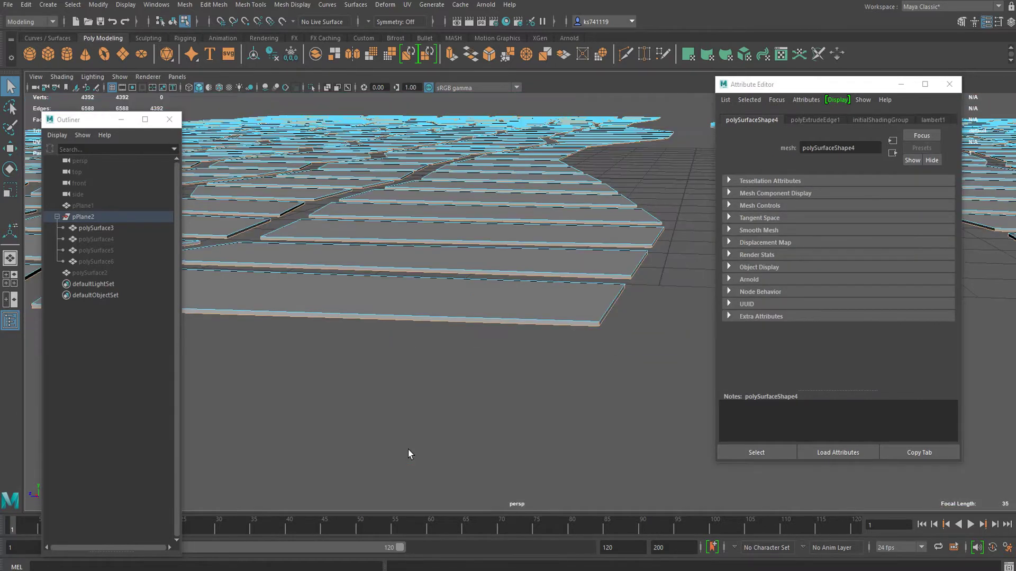
alt+middle_drag(408, 450, 371, 439)
alt+middle_drag(423, 352, 426, 385)
alt+right_drag(442, 358, 493, 371)
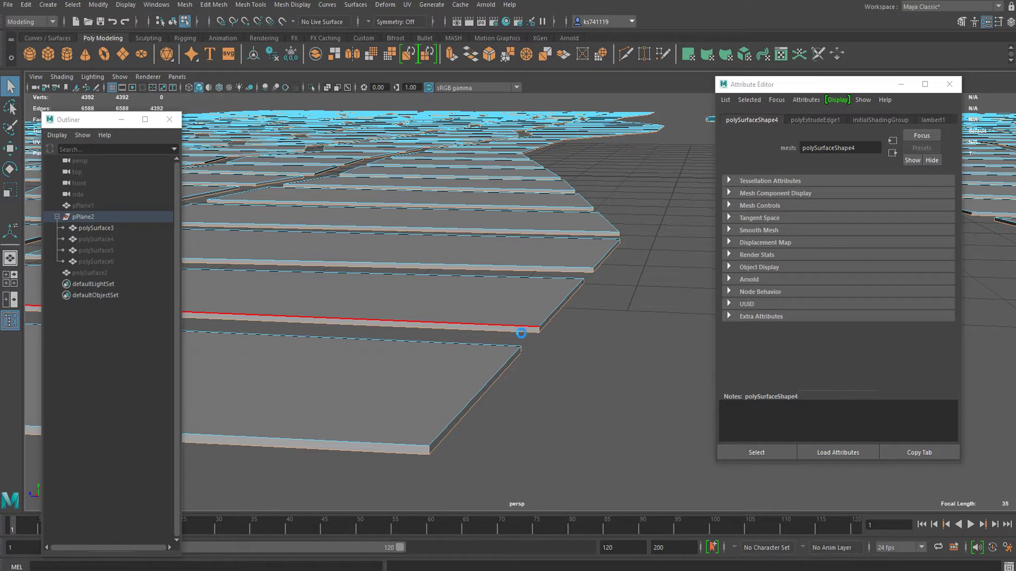
key(ctrl+b)
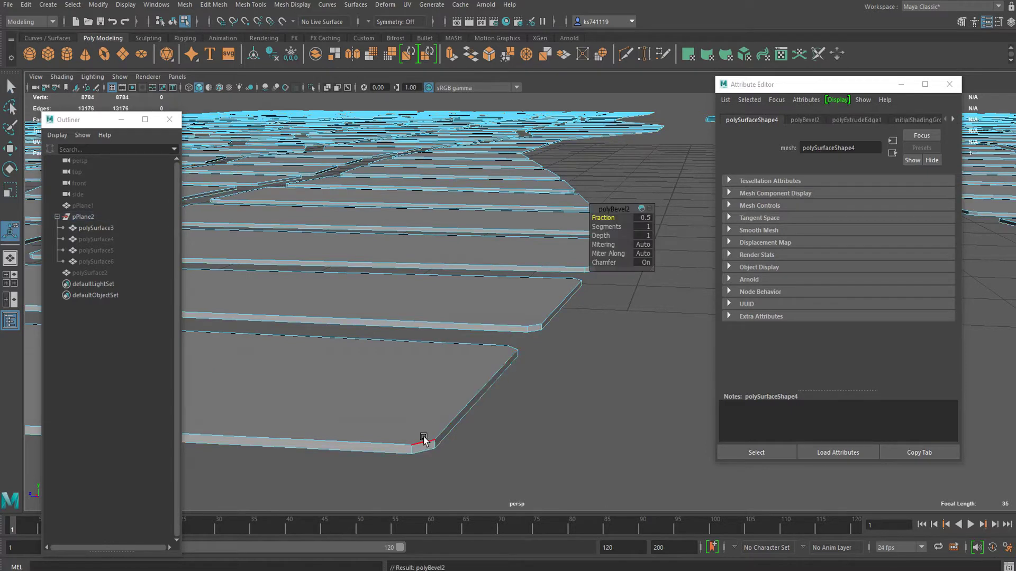
Set the corner bevel's fraction to 1 and segments to 3, and select the tile mesh as an object.
alt+drag(513, 362, 572, 286)
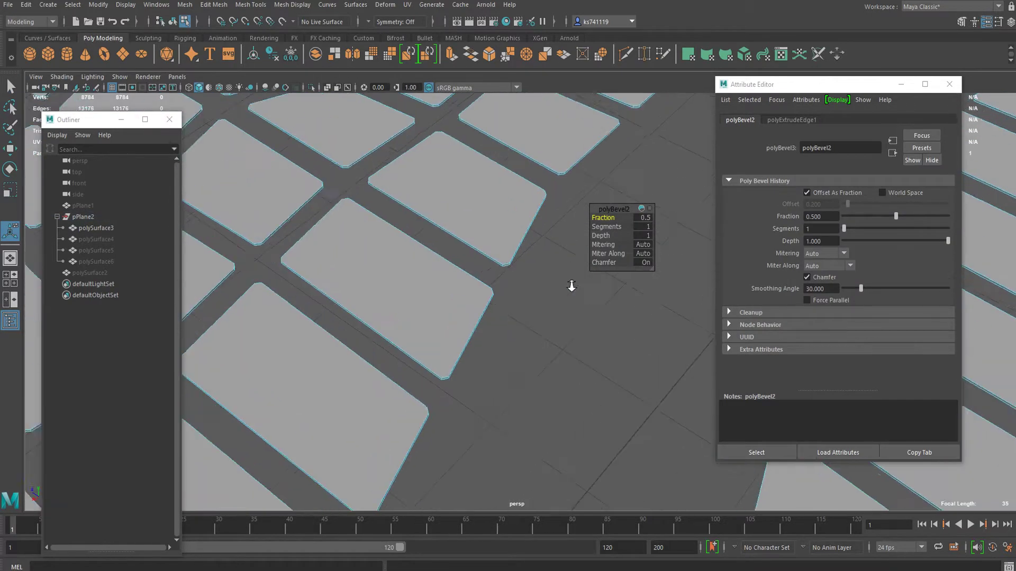
alt+drag(455, 296, 397, 309)
alt+right_drag(396, 309, 402, 251)
alt+middle_drag(402, 251, 513, 305)
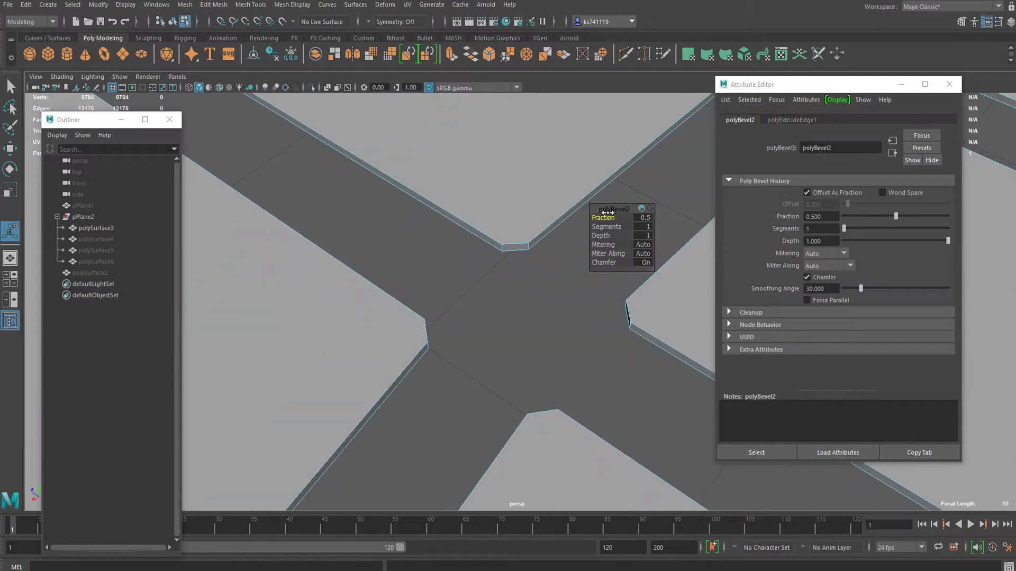
drag(607, 212, 602, 237)
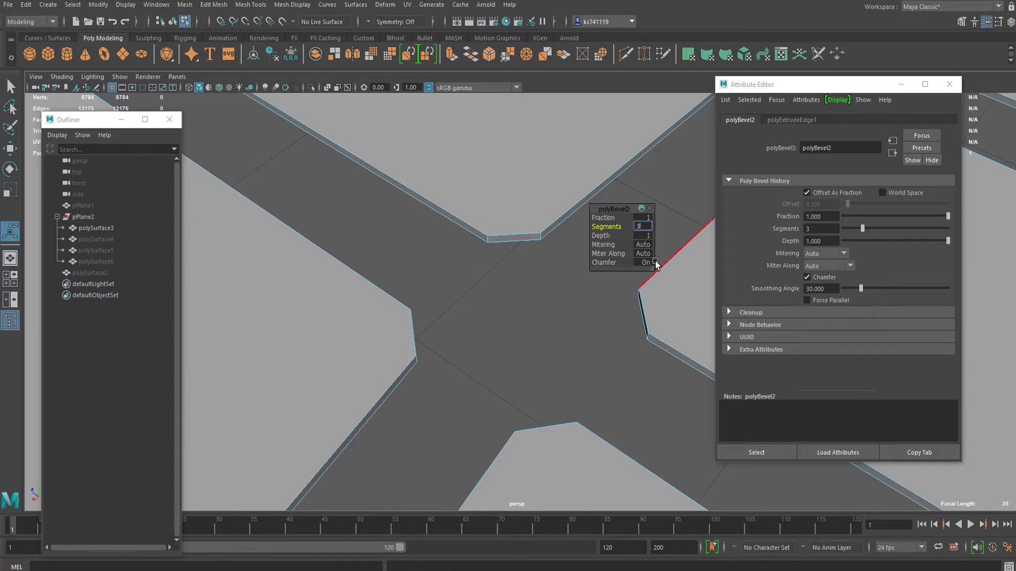
key(Return)
right_drag(383, 220, 482, 167)
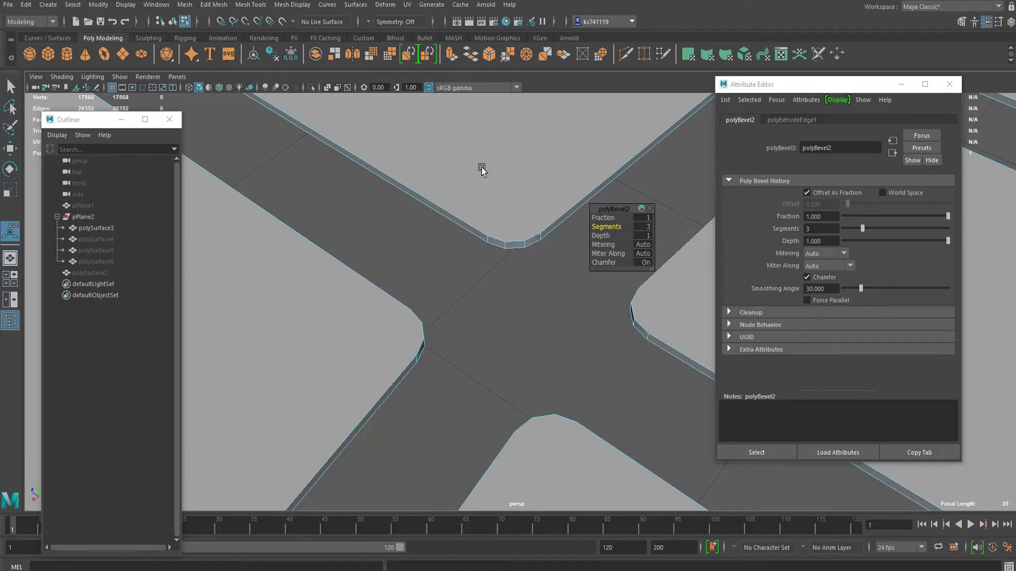
click(497, 291)
scroll(499, 263, down, 10)
alt+drag(500, 262, 450, 296)
scroll(605, 283, down, 4)
click(427, 313)
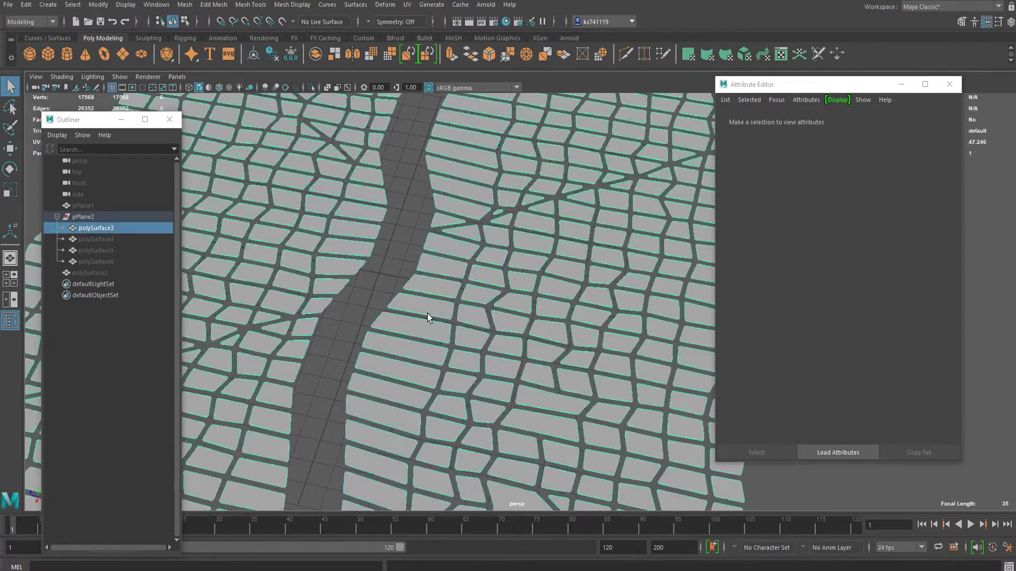
Examine the tiles' rounded corners, sides and top faces up close in face and object modes.
scroll(413, 349, up, 5)
alt+middle_drag(408, 367, 561, 246)
right_drag(560, 247, 552, 273)
scroll(554, 272, up, 5)
scroll(545, 273, down, 2)
alt+drag(535, 276, 366, 284)
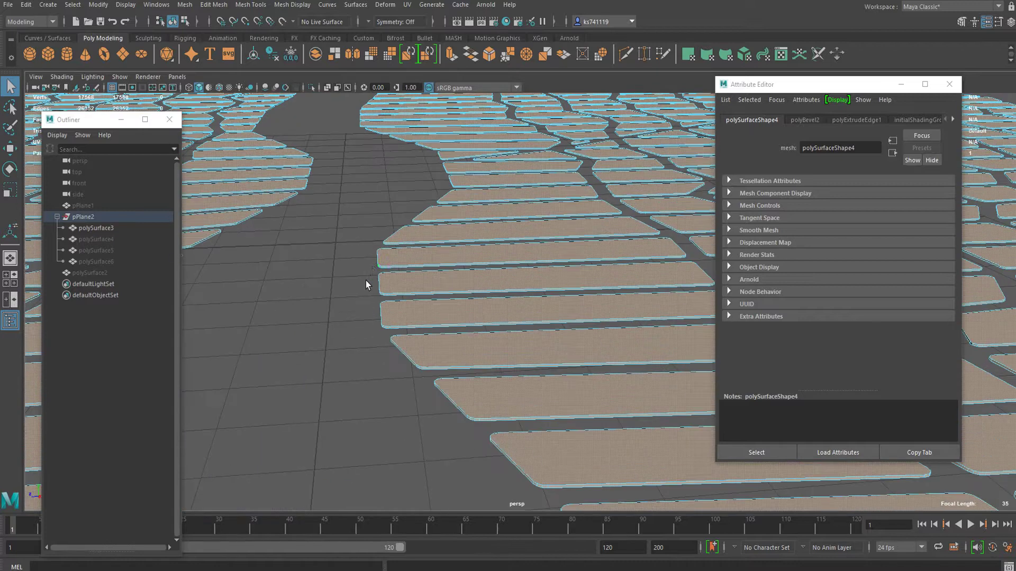
right_drag(502, 269, 437, 272)
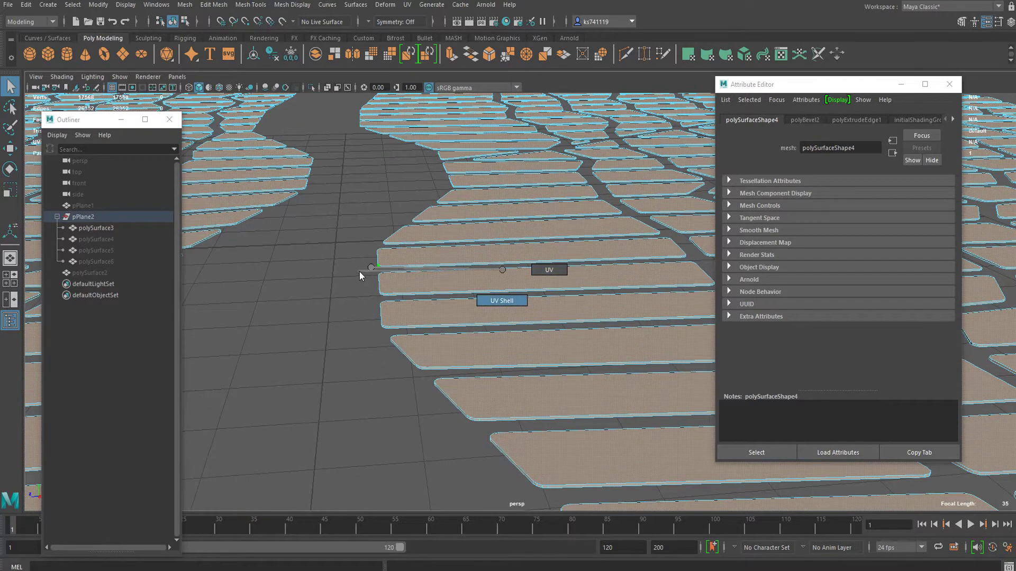
right_drag(360, 271, 357, 273)
click(336, 291)
alt+middle_drag(338, 290, 460, 280)
scroll(561, 256, up, 4)
click(572, 249)
scroll(508, 262, down, 2)
right_drag(485, 240, 500, 237)
scroll(505, 245, down, 2)
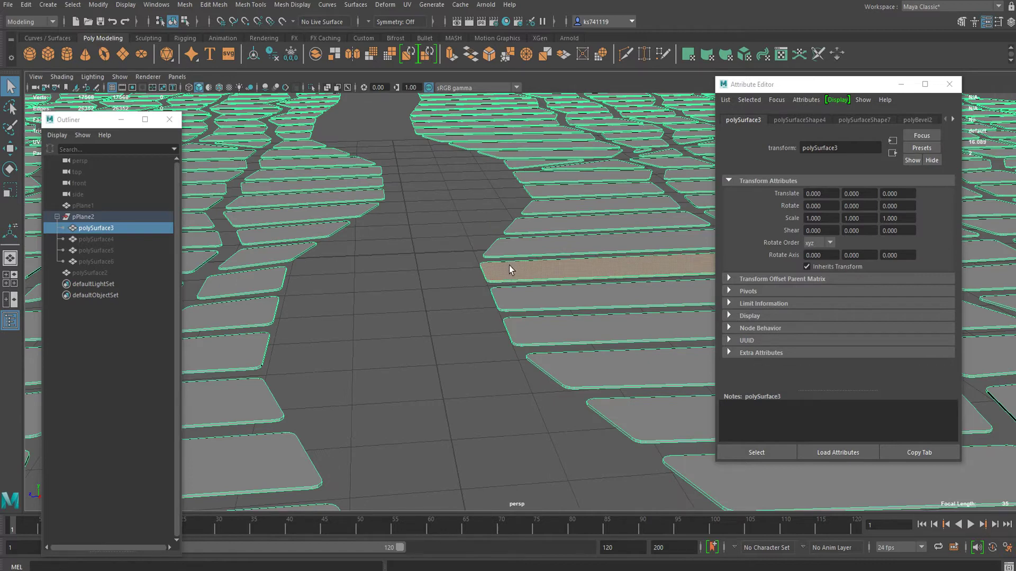
scroll(476, 286, down, 3)
alt+drag(453, 299, 497, 333)
scroll(497, 333, up, 6)
alt+middle_drag(497, 315, 439, 318)
click(455, 298)
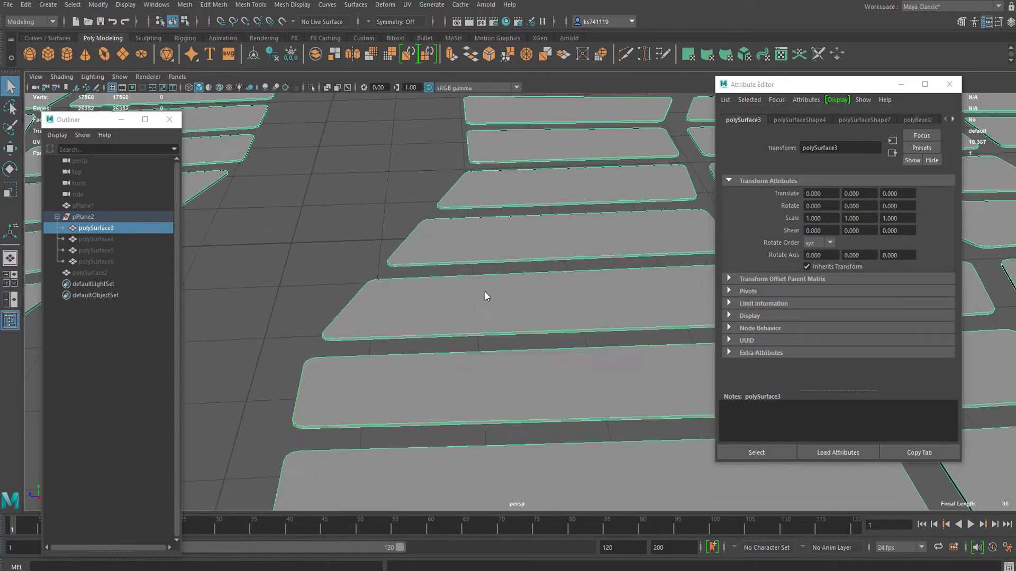
Assign a new aiStandardSurface material to the tile mesh.
right_drag(485, 291, 503, 260)
drag(409, 306, 503, 301)
click(455, 287)
right_drag(455, 287, 452, 557)
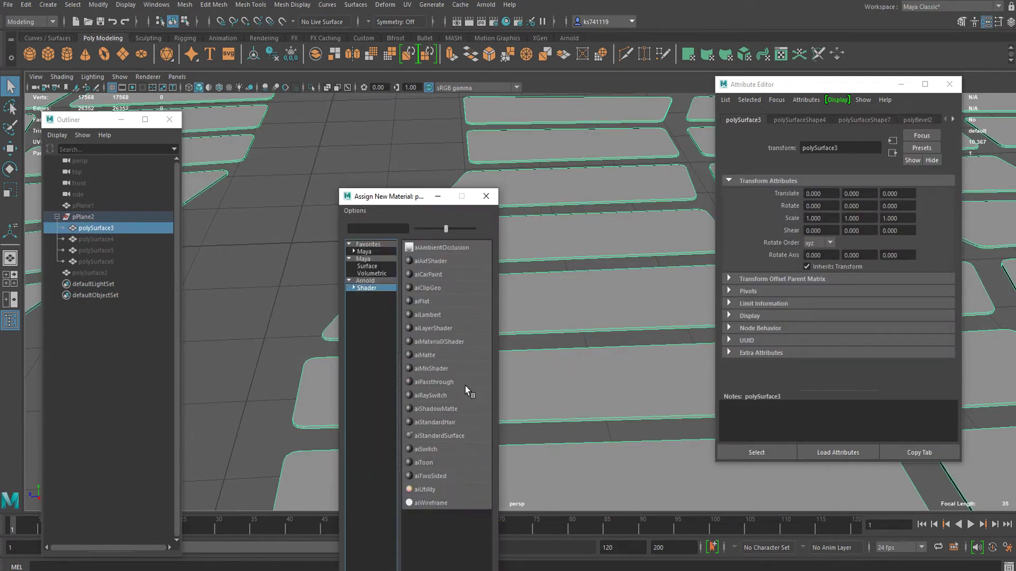
click(439, 436)
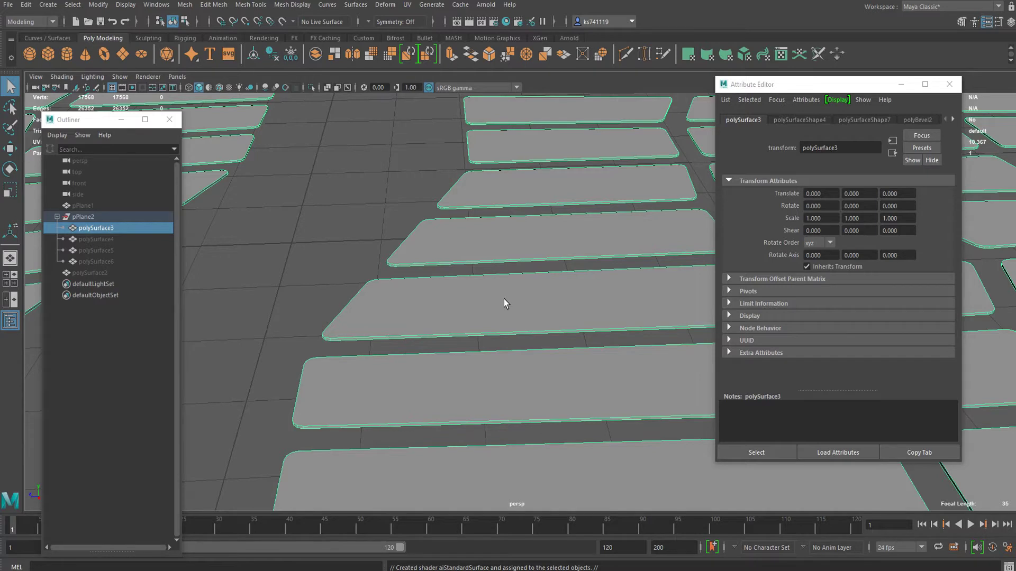
Rename the tile mesh's new material as aiPavement.
scroll(503, 299, up, 2)
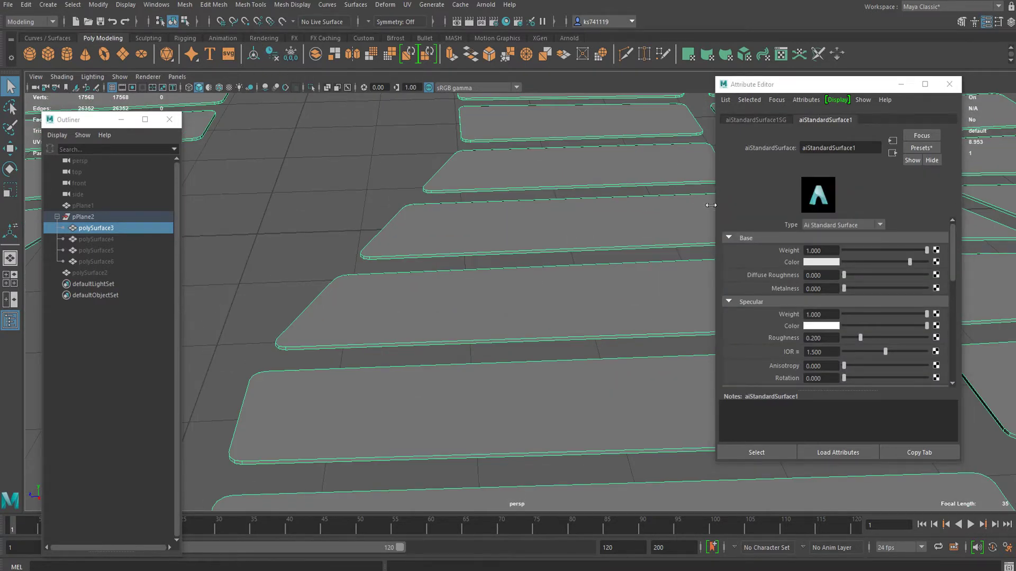
scroll(505, 234, up, 3)
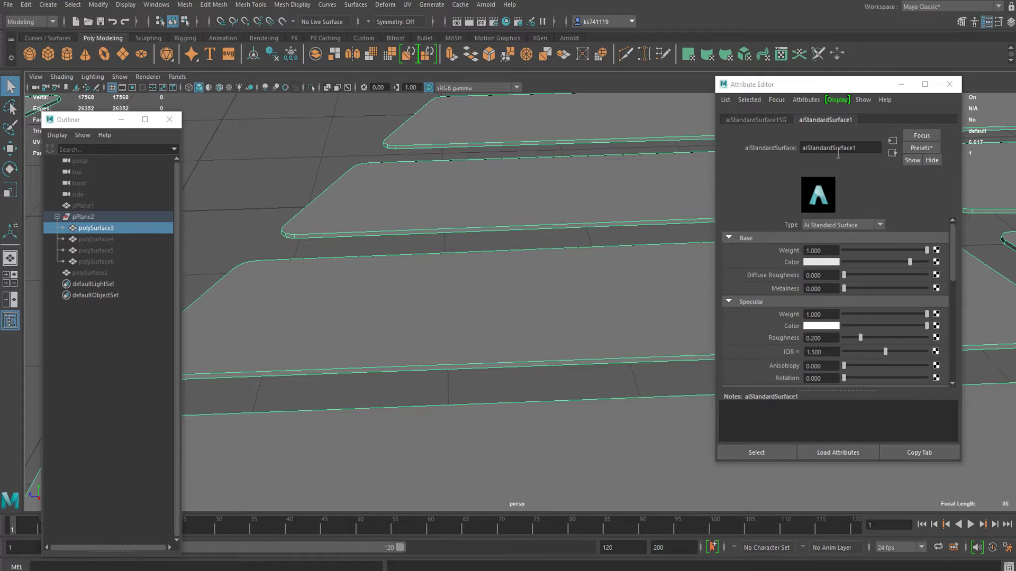
right_drag(503, 197, 596, 179)
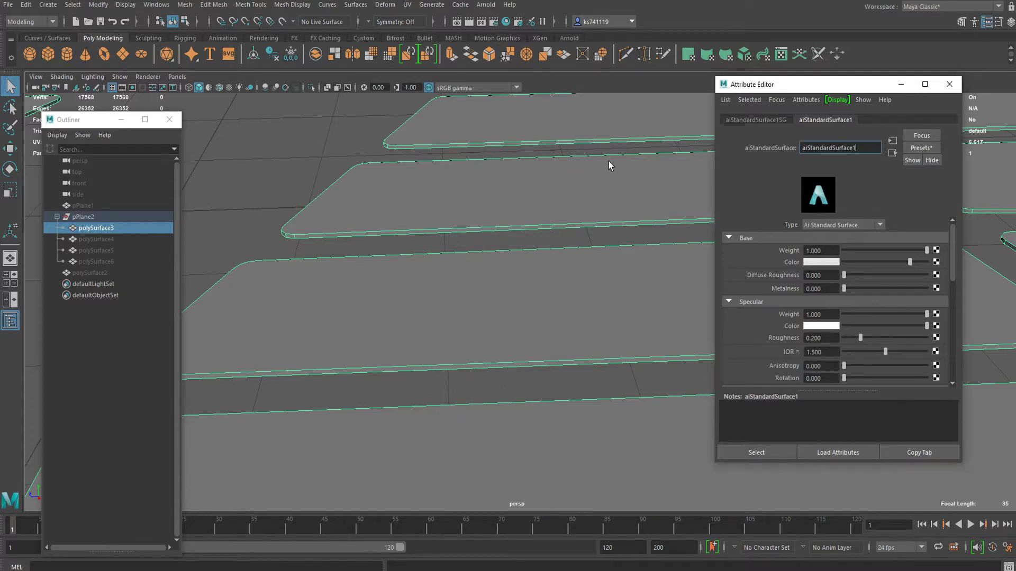
click(608, 164)
click(862, 120)
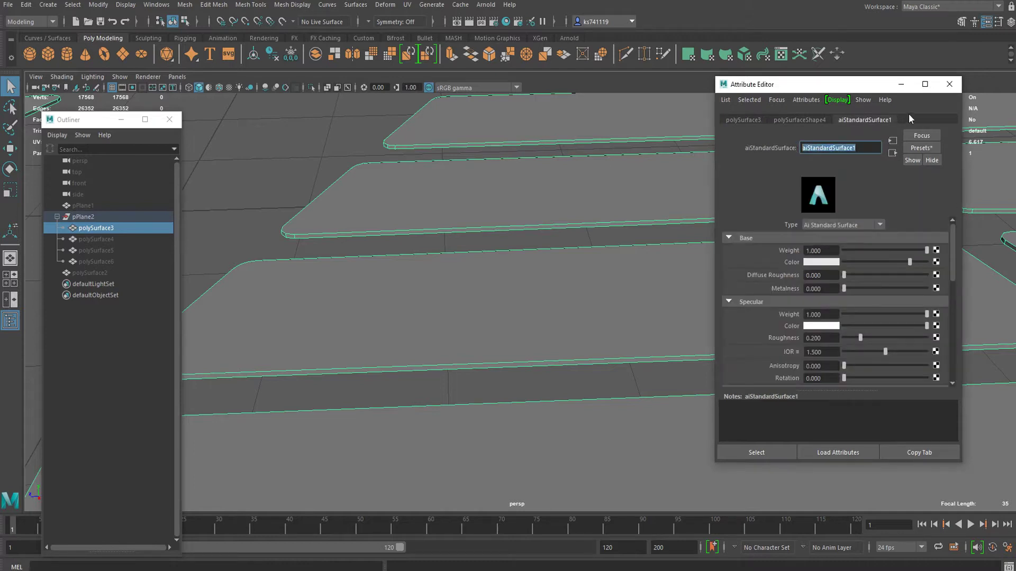
text(aiPaverment)
key(Return)
Rename the tile material as aiSidewalk.
scroll(340, 333, down, 3)
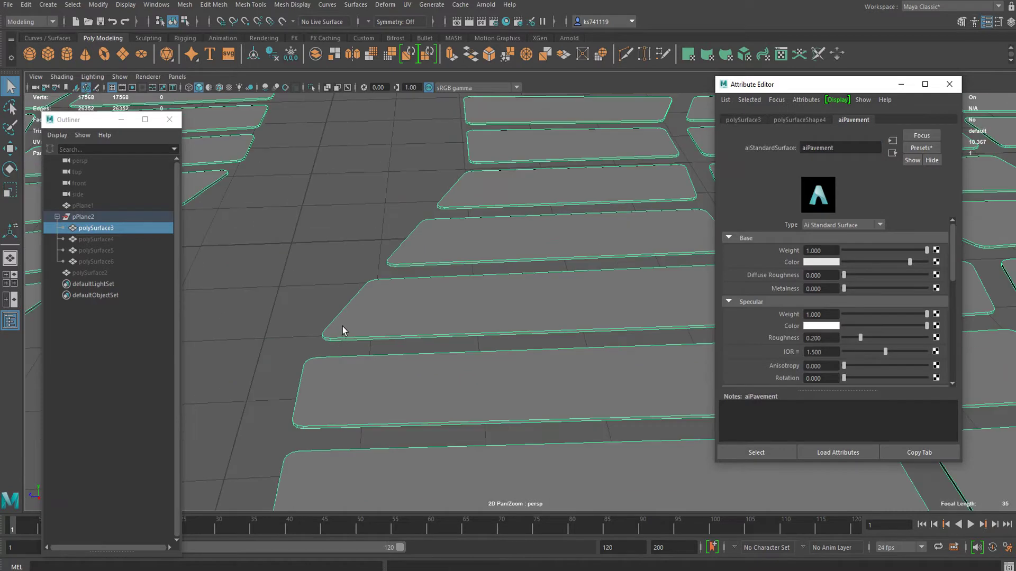
drag(842, 147, 808, 150)
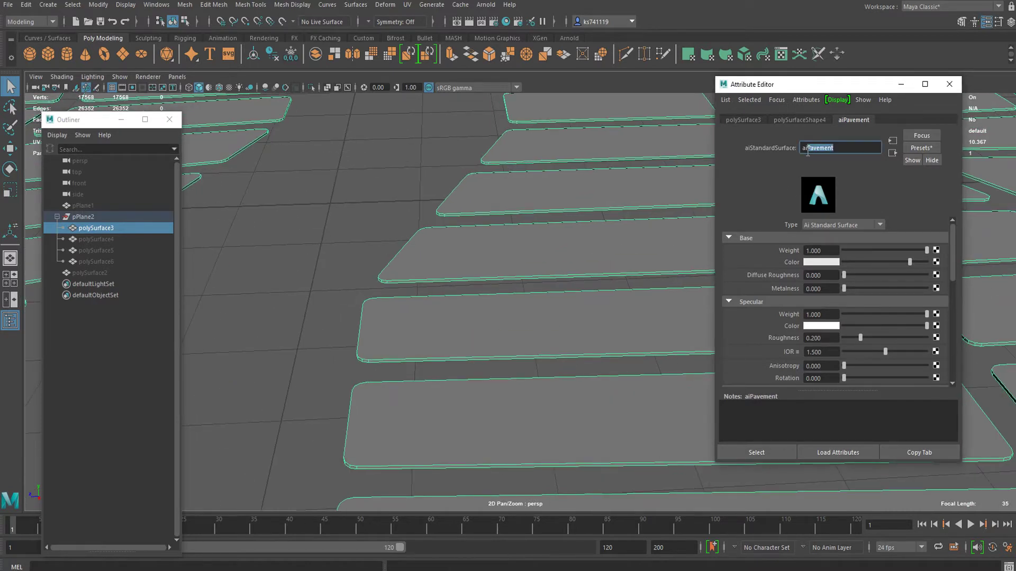
text(Sidewalk)
key(Return)
scroll(487, 284, up, 3)
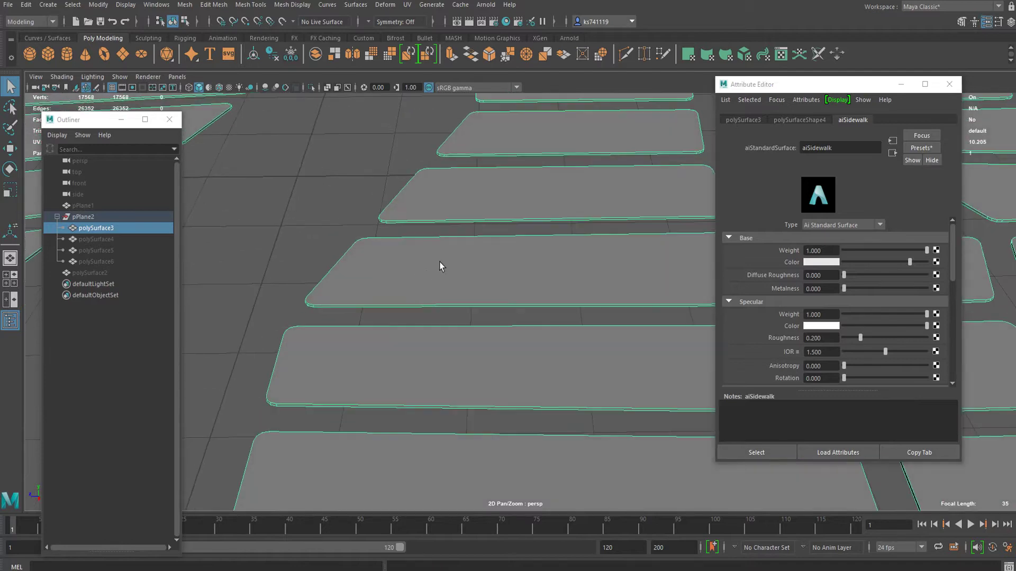
Select all faces of the tile mesh and shrink the selection to only the top faces.
right_click(446, 255)
right_drag(442, 270, 441, 281)
scroll(407, 311, down, 14)
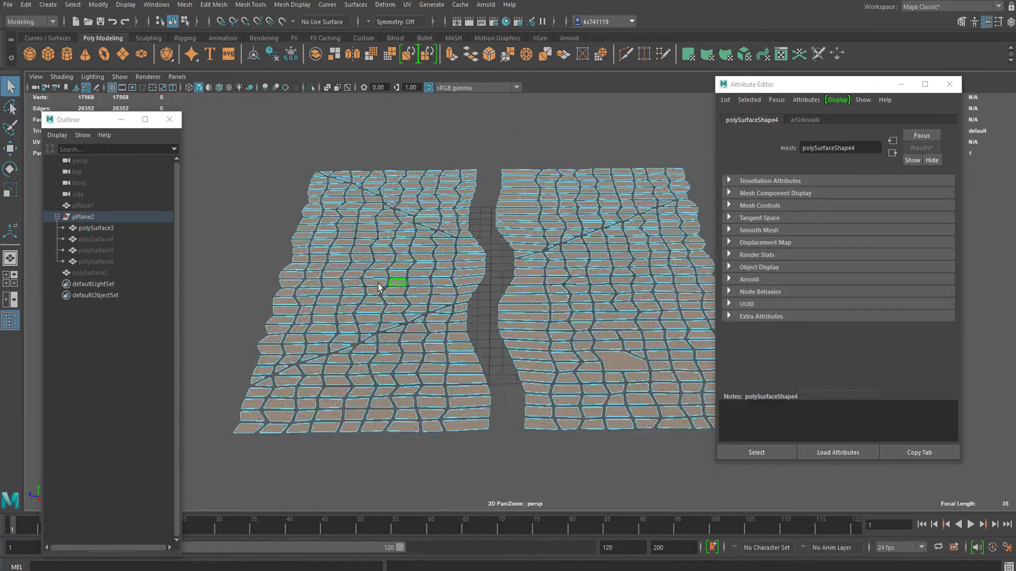
drag(313, 134, 780, 498)
scroll(423, 326, up, 5)
scroll(424, 325, up, 12)
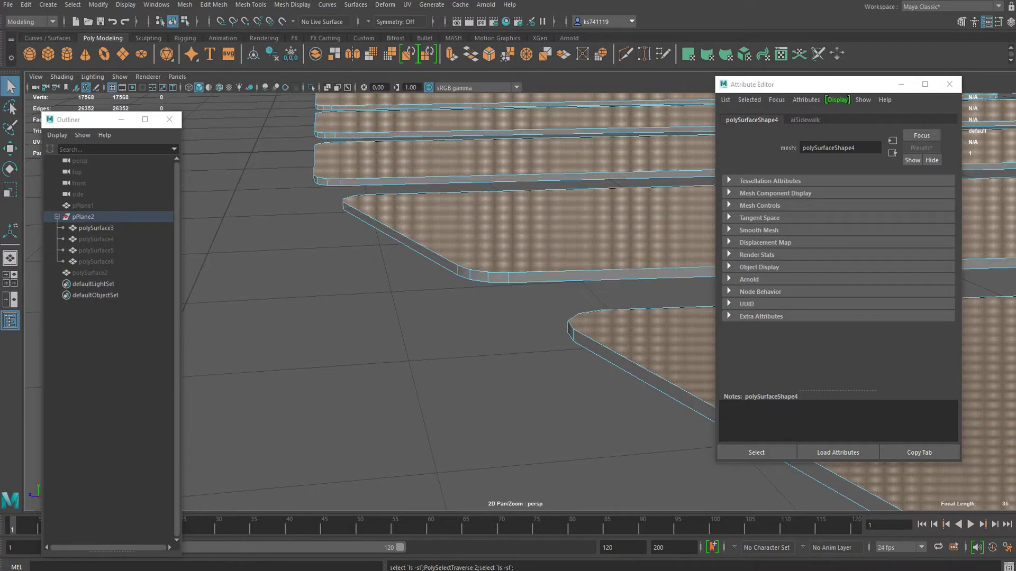
Examine the selected top faces against the unselected tile sides from several angles across the paving.
scroll(524, 283, down, 10)
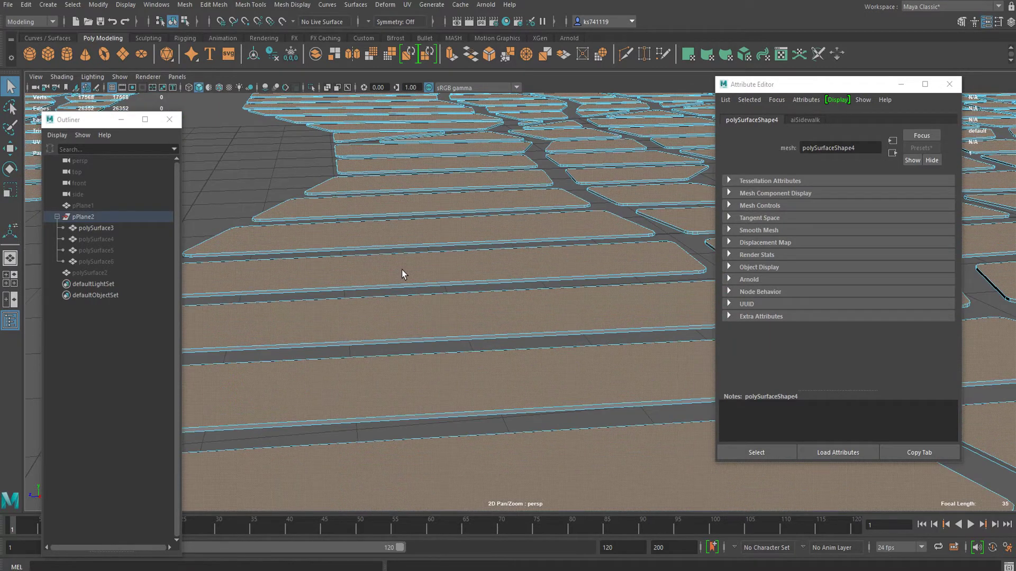
scroll(396, 151, down, 4)
scroll(475, 163, up, 5)
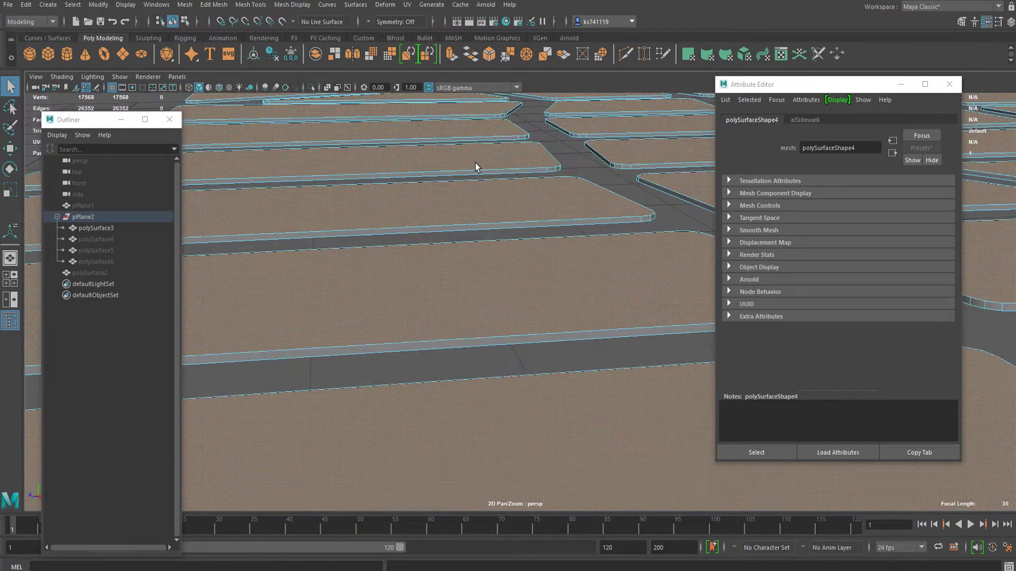
alt+drag(476, 163, 453, 176)
scroll(460, 187, down, 6)
scroll(475, 211, down, 1)
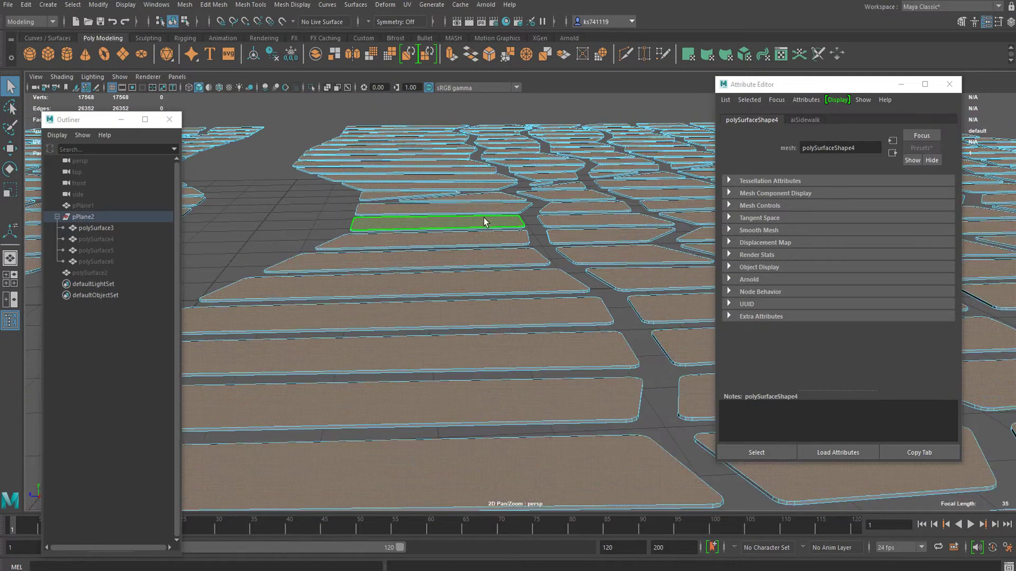
alt+middle_drag(482, 218, 494, 209)
alt+middle_drag(460, 245, 540, 246)
alt+drag(403, 288, 447, 269)
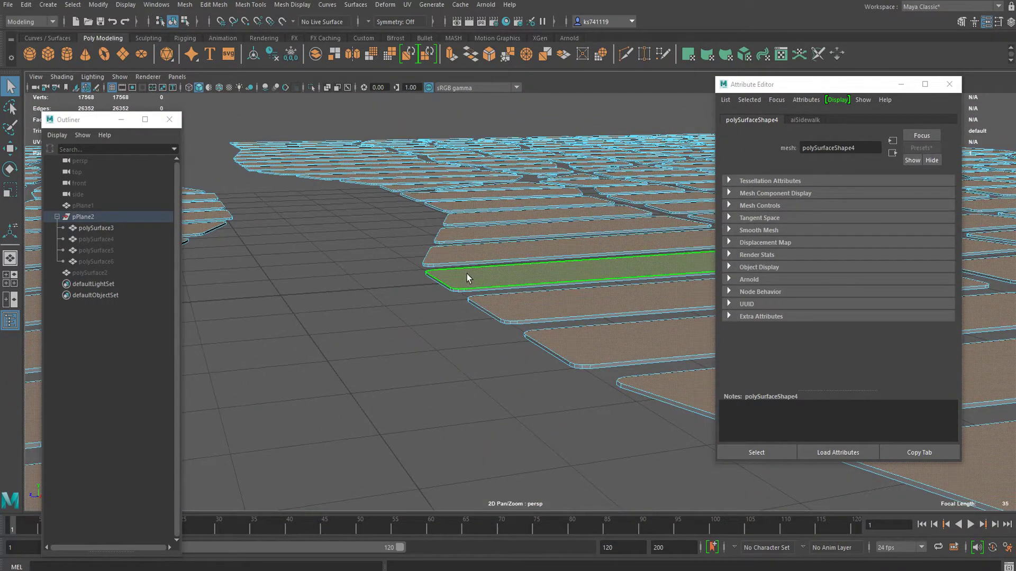
Extrude the selected top faces of the tiles with an inward offset of 0.06.
alt+drag(532, 283, 417, 329)
scroll(418, 328, up, 4)
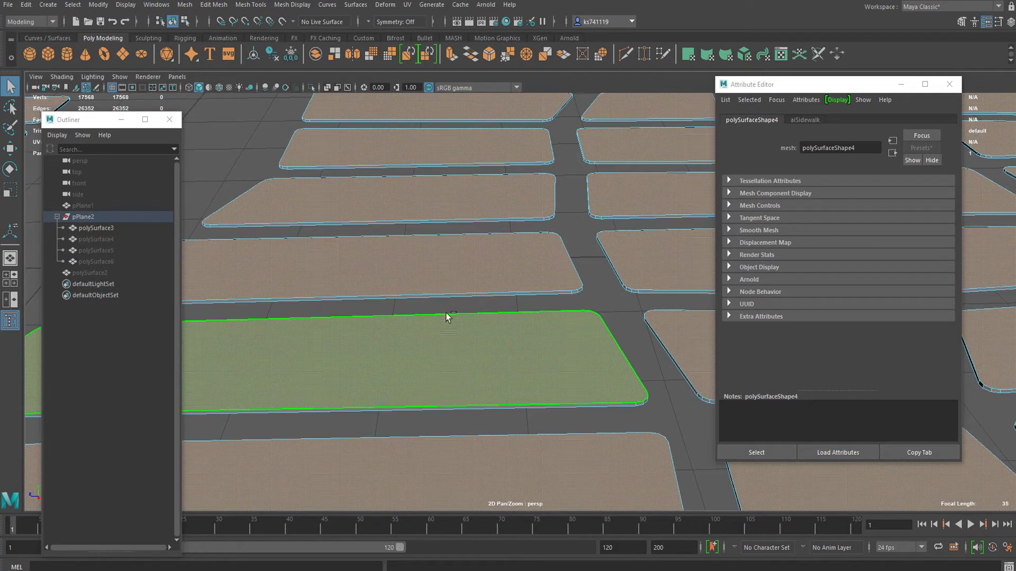
key(ctrl+e)
click(601, 236)
drag(604, 235, 604, 235)
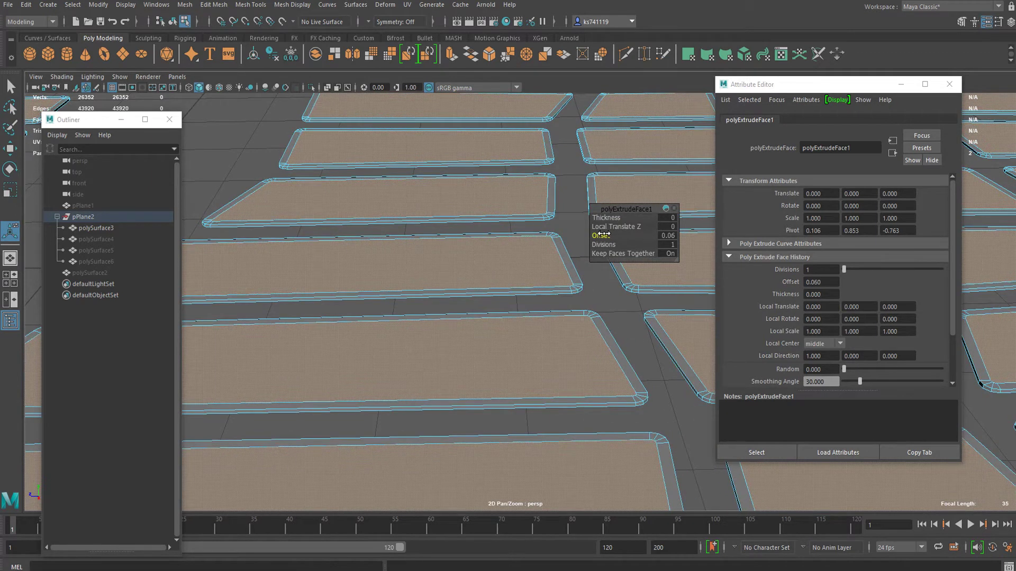
Assign a new aiStandardSurface material to the inset top faces, set its base color to cyan, and return to object selection.
right_drag(450, 365, 458, 557)
click(365, 288)
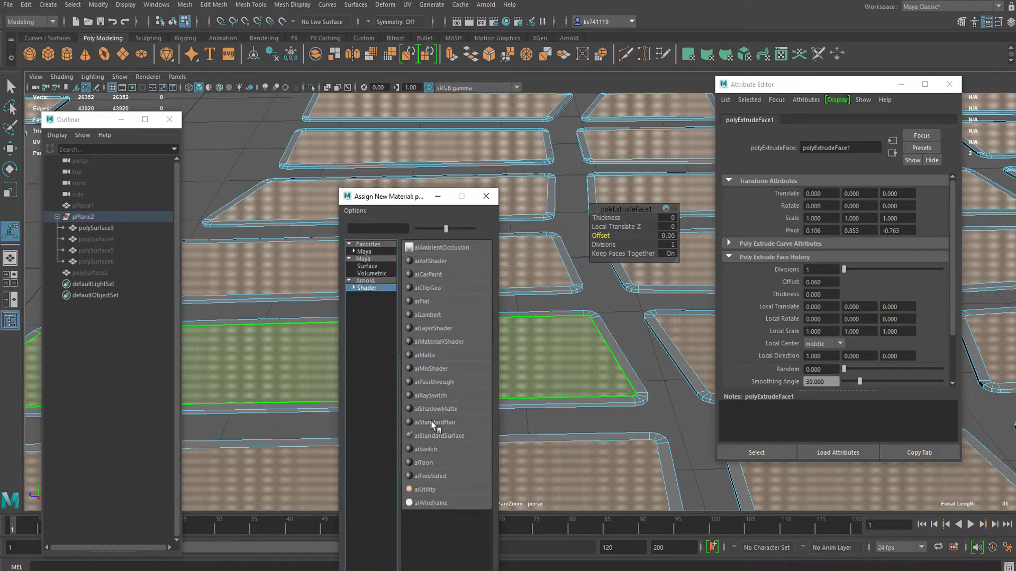
click(519, 443)
click(440, 436)
click(585, 356)
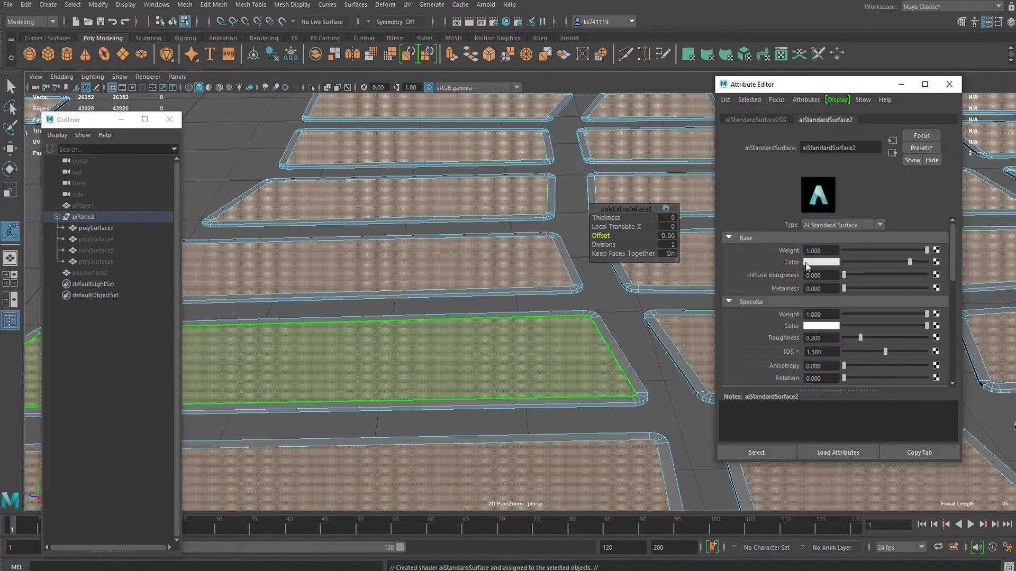
click(806, 262)
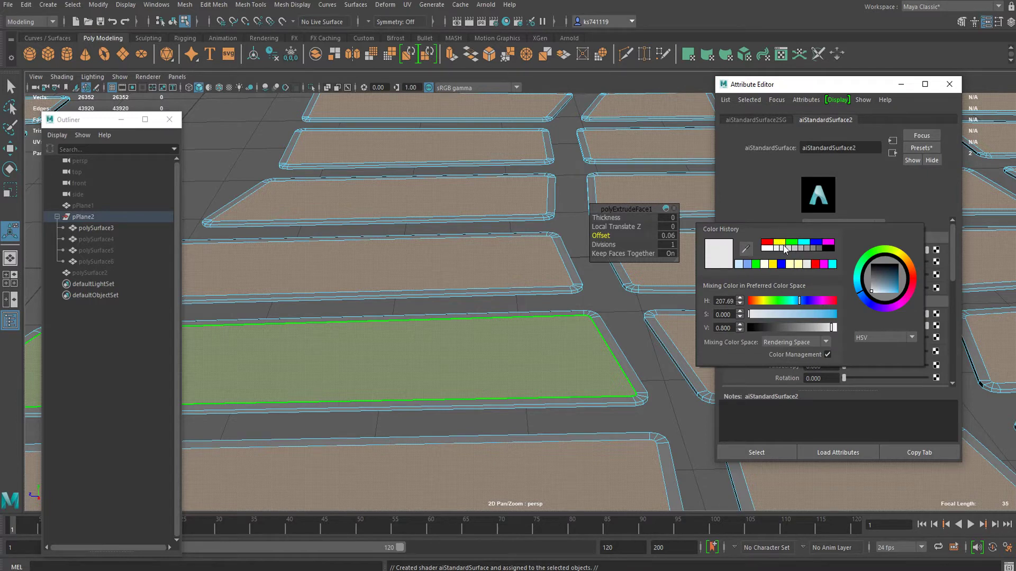
click(803, 243)
key(q)
right_drag(389, 345, 433, 300)
click(580, 306)
Examine the cyan tile tops and their inset borders from several angles across the paving.
scroll(602, 373, down, 6)
alt+drag(585, 393, 429, 331)
scroll(400, 322, up, 4)
click(521, 347)
scroll(524, 349, down, 3)
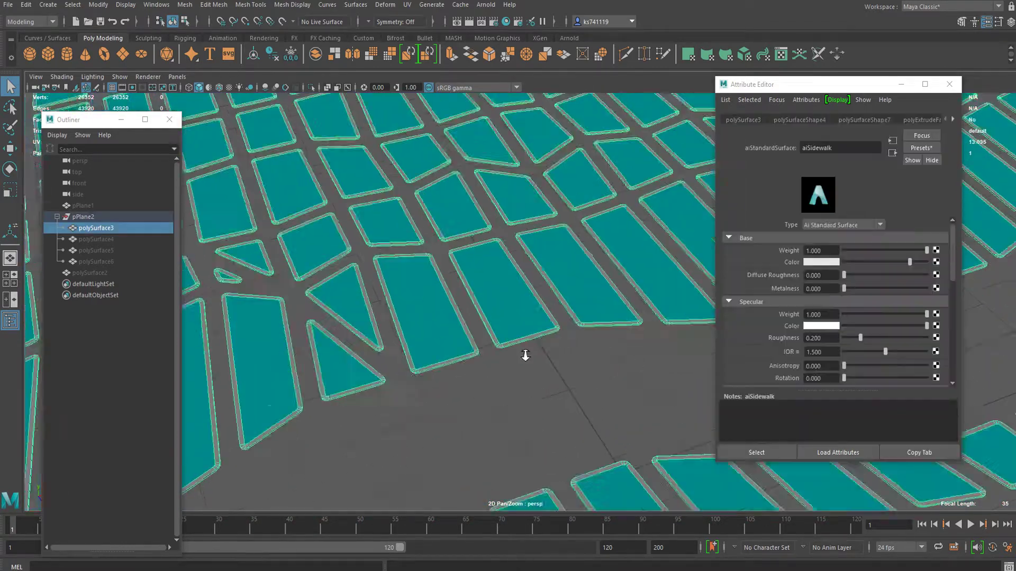
alt+drag(524, 350, 388, 370)
click(331, 440)
scroll(332, 439, down, 4)
alt+drag(331, 439, 367, 388)
alt+drag(381, 350, 339, 375)
alt+right_drag(339, 375, 631, 330)
alt+middle_drag(328, 322, 531, 355)
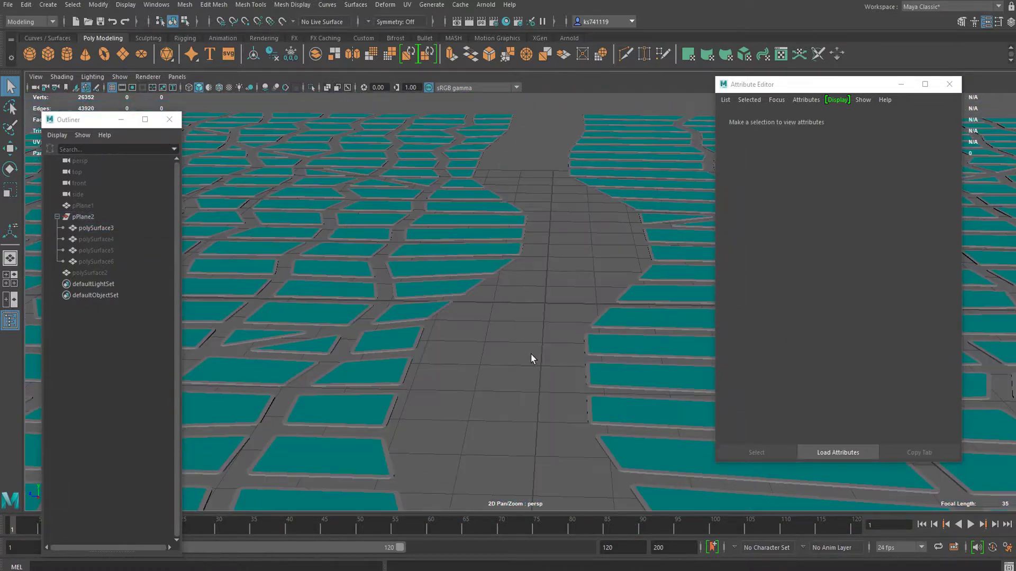
Unhide the base plane pPlane1 beneath the tiles.
click(107, 240)
alt+drag(328, 296, 594, 327)
click(100, 208)
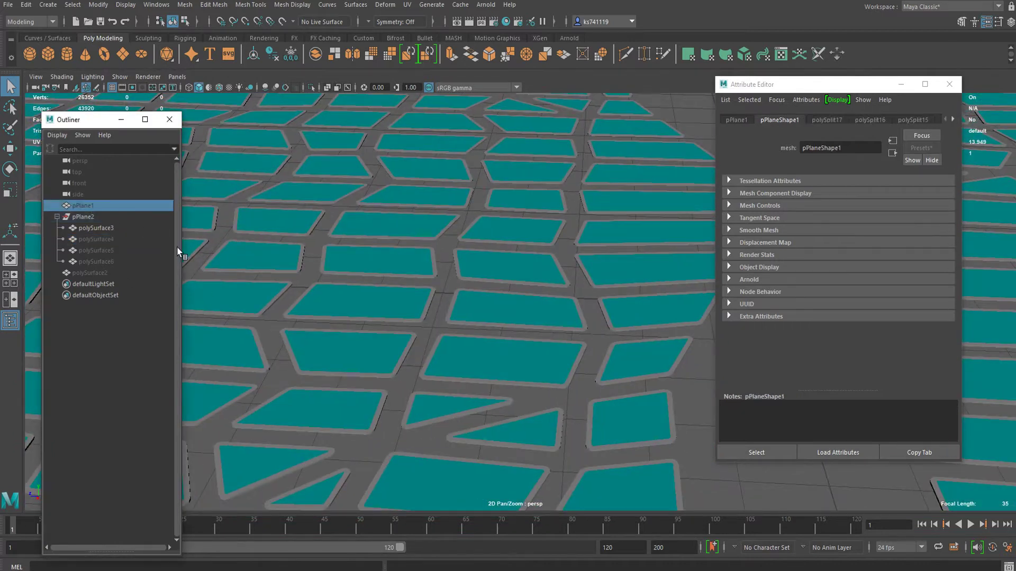
key(h)
scroll(552, 289, down, 4)
scroll(554, 290, down, 5)
scroll(553, 290, up, 8)
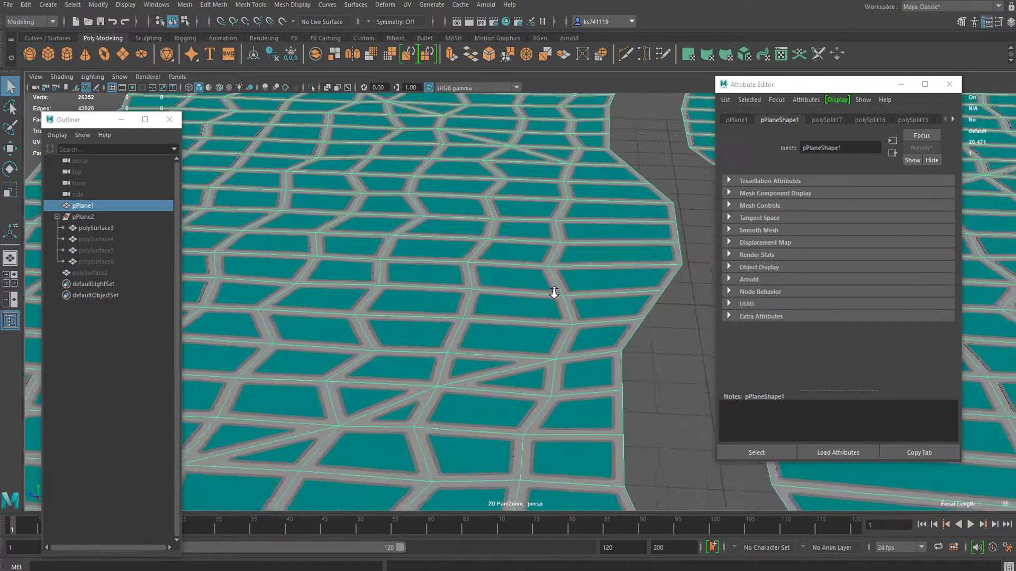
scroll(552, 289, down, 3)
alt+drag(551, 287, 278, 395)
scroll(419, 322, up, 5)
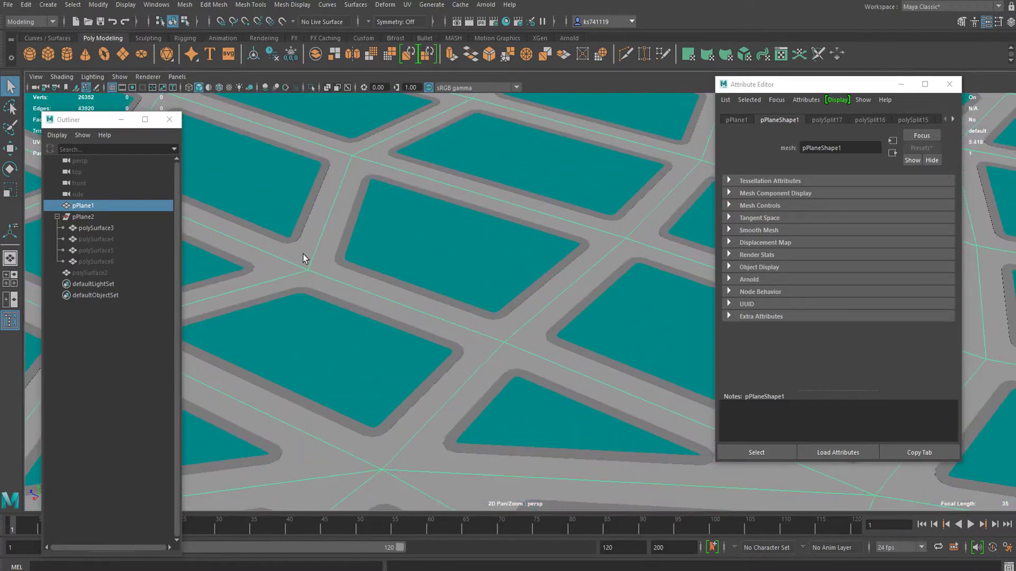
Assign a new aiStandardSurface material to pPlane1.
right_drag(305, 258, 296, 541)
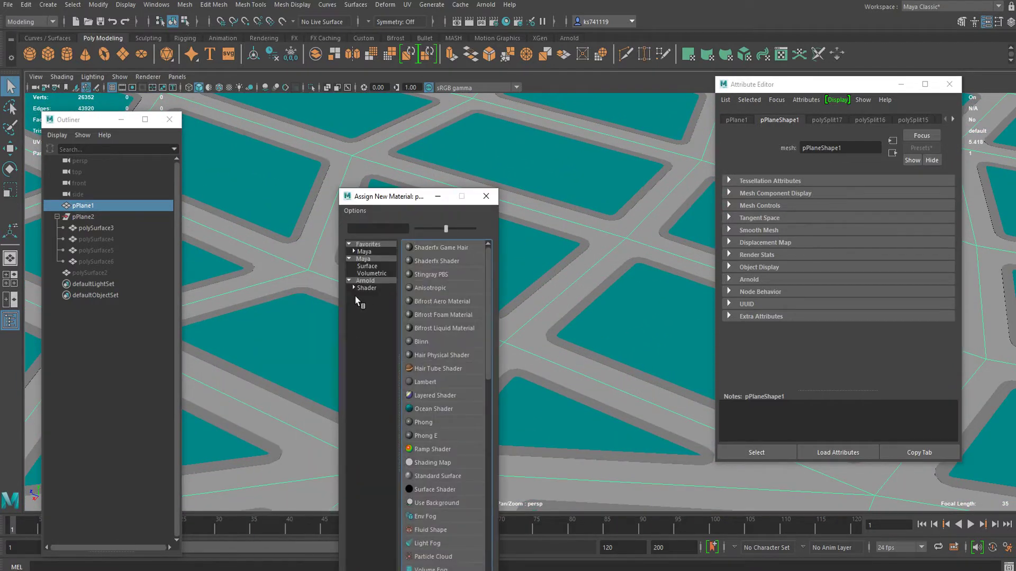
click(366, 288)
click(453, 435)
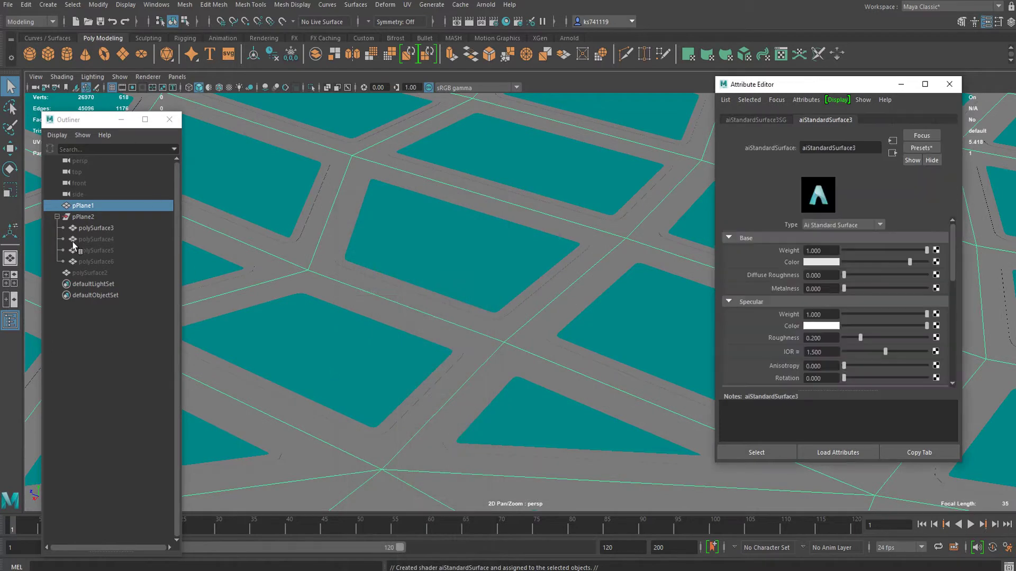
scroll(464, 308, down, 5)
alt+drag(464, 307, 450, 303)
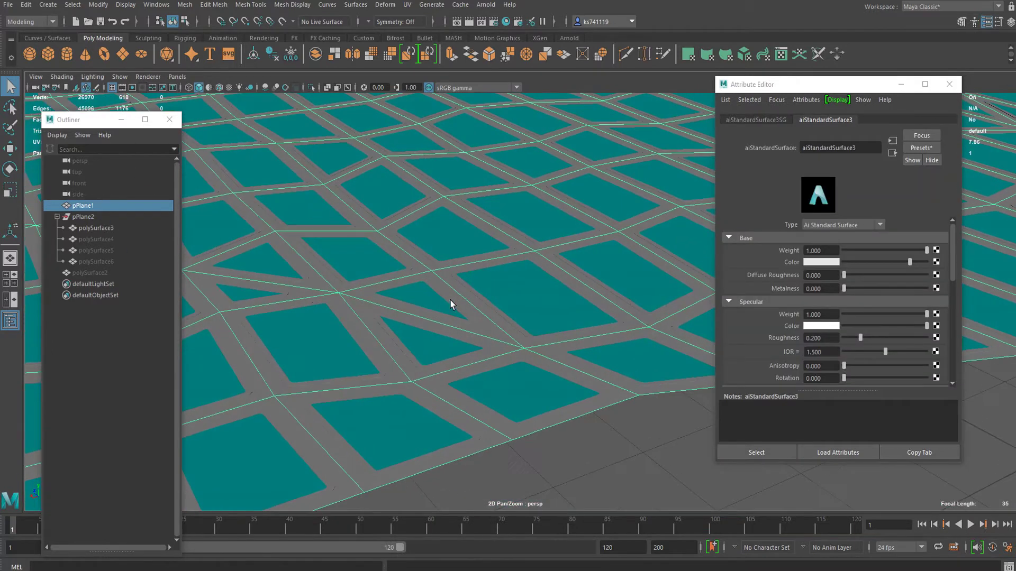
Lower pPlane1 very slightly relative to the tiles along its vertical axis.
key(w)
alt+drag(509, 321, 601, 291)
alt+middle_drag(508, 304, 313, 332)
alt+middle_drag(571, 264, 369, 299)
alt+middle_drag(439, 283, 506, 268)
drag(507, 267, 511, 269)
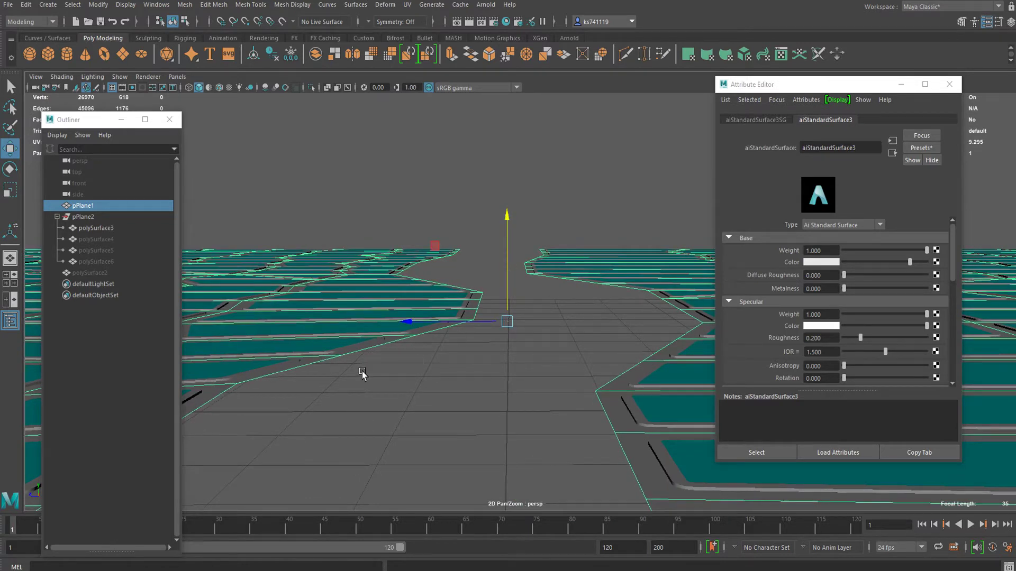
Darken the base color of pPlane1's material to a dark grey and clear the selection.
mouse_move(362, 374)
alt+mouse_down()
mouse_move(336, 369)
mouse_move(381, 367)
alt+mouse_up()
scroll(381, 368, down, 3)
alt+middle_drag(381, 367, 555, 359)
scroll(555, 359, up, 4)
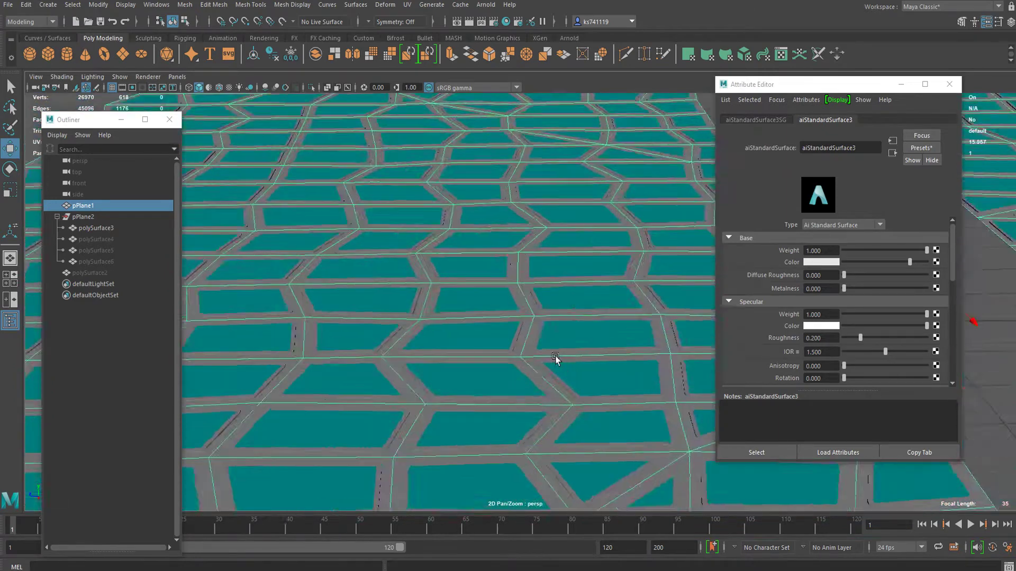
scroll(555, 359, up, 4)
alt+drag(535, 349, 497, 365)
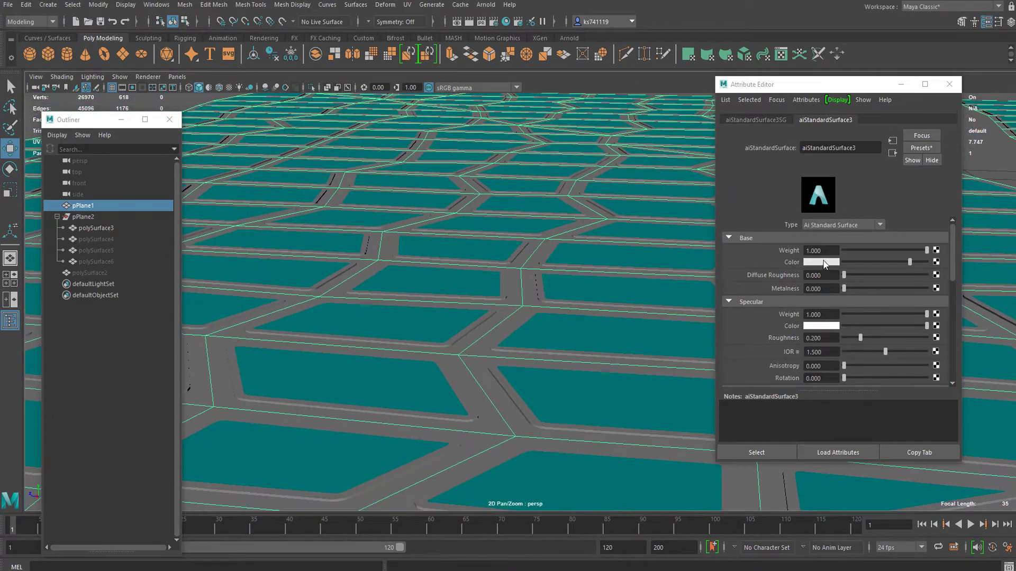
drag(857, 262, 863, 262)
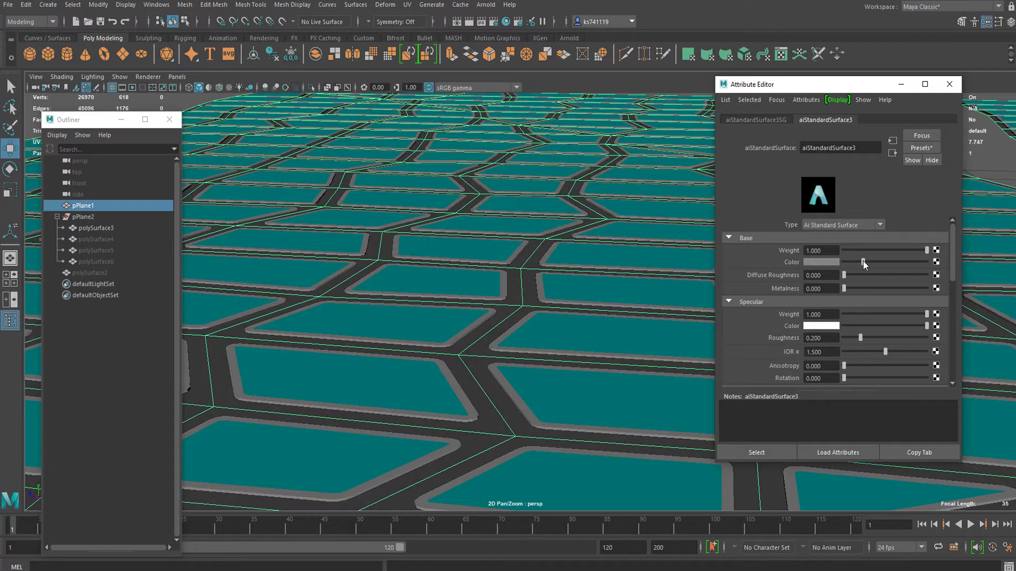
scroll(562, 267, down, 6)
click(538, 141)
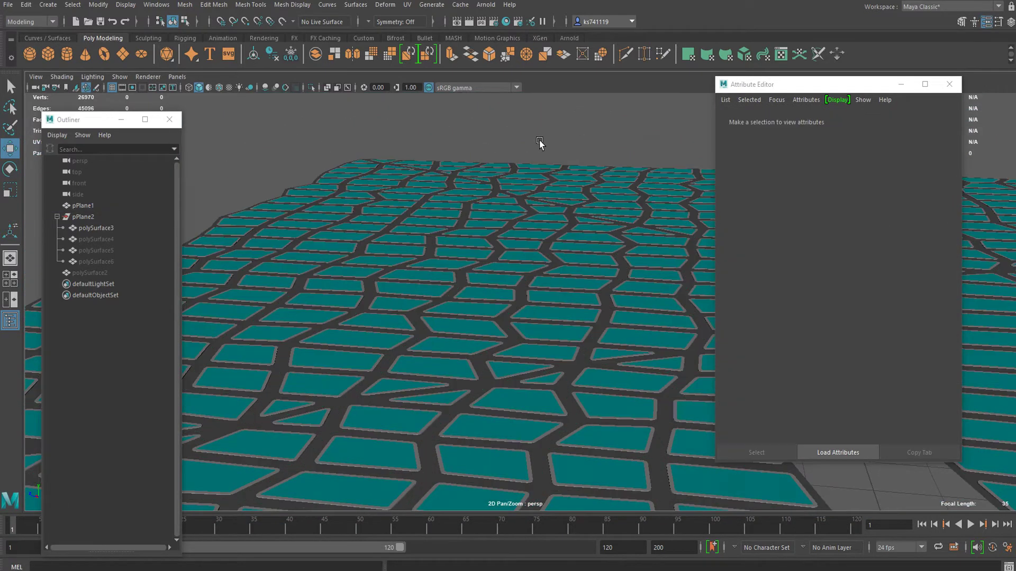
Examine the dark joints against the tile borders and cyan tops, both across the paving and close up.
scroll(540, 334, up, 4)
alt+drag(539, 333, 747, 285)
click(426, 233)
click(446, 236)
scroll(453, 242, up, 4)
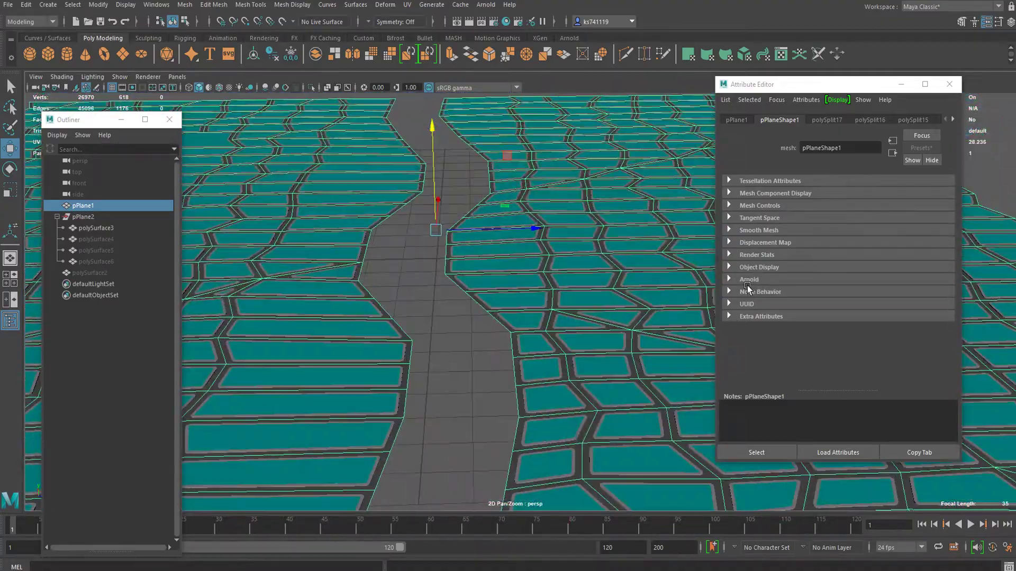
scroll(523, 305, down, 4)
click(538, 306)
mouse_move(537, 359)
alt+mouse_down()
mouse_move(519, 393)
mouse_move(497, 401)
mouse_move(531, 360)
alt+mouse_up()
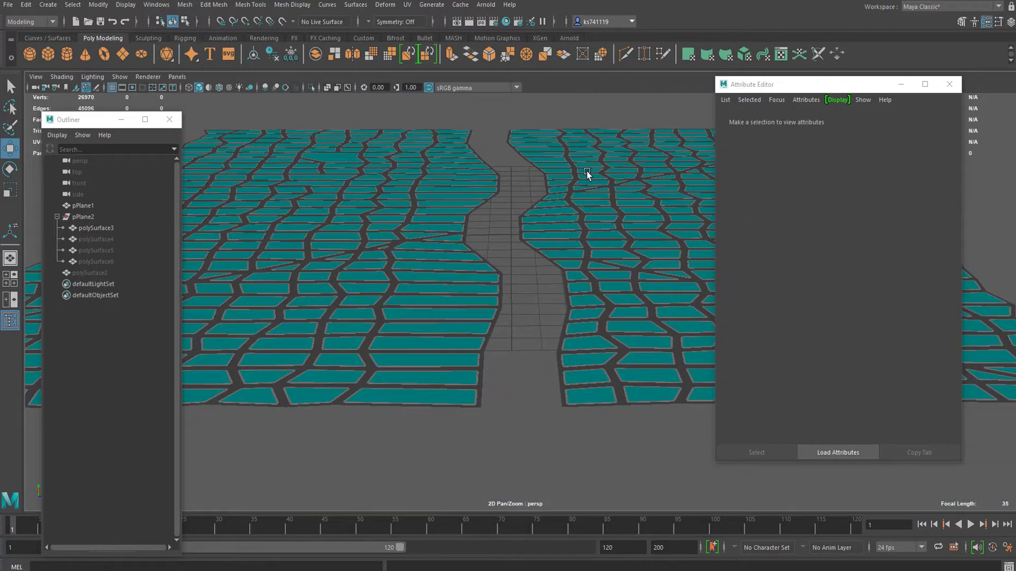
scroll(571, 288, up, 6)
scroll(548, 293, down, 5)
click(477, 301)
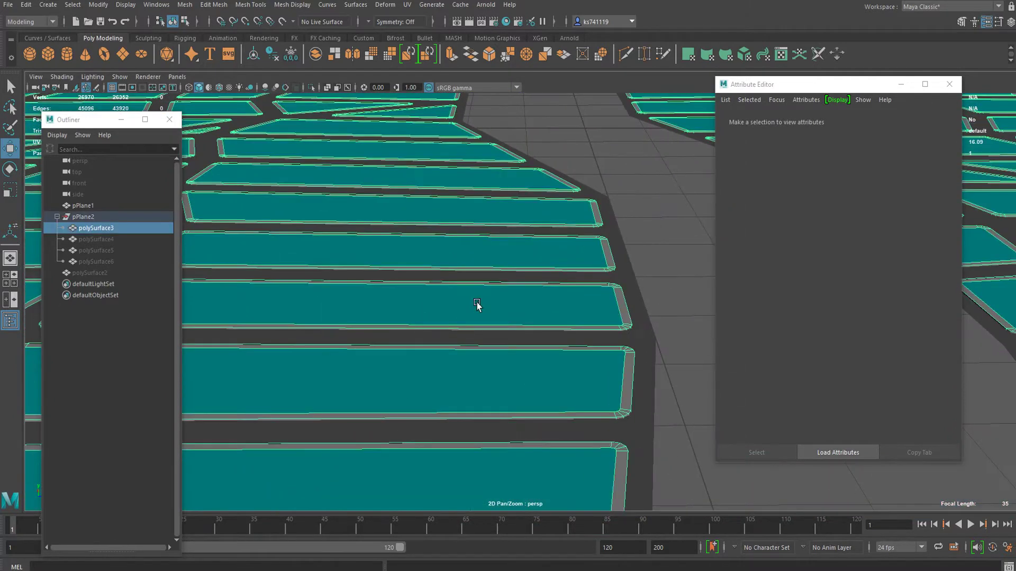
alt+drag(476, 302, 505, 277)
scroll(461, 313, up, 6)
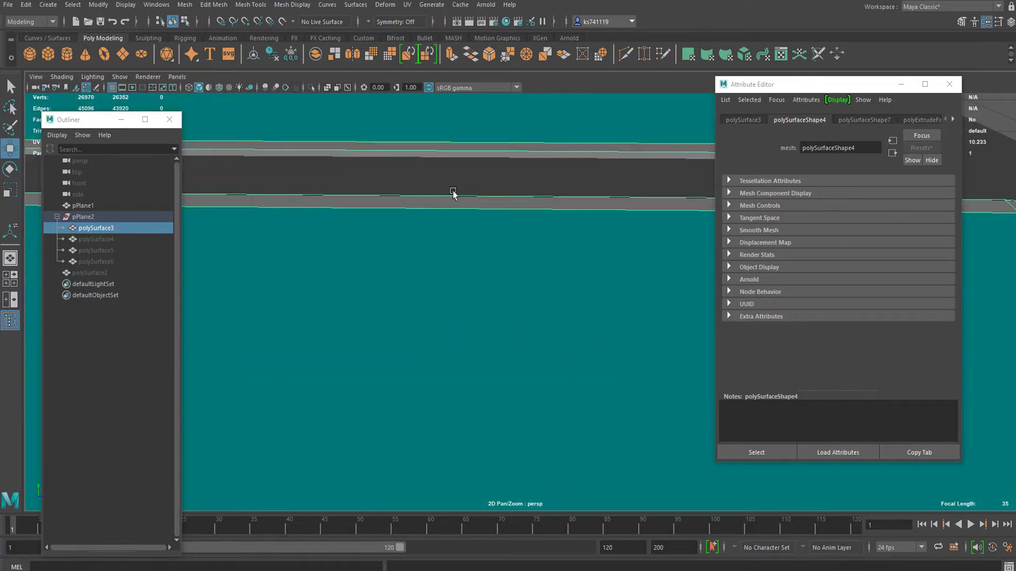
scroll(505, 180, down, 5)
alt+drag(487, 206, 586, 267)
alt+drag(617, 302, 486, 313)
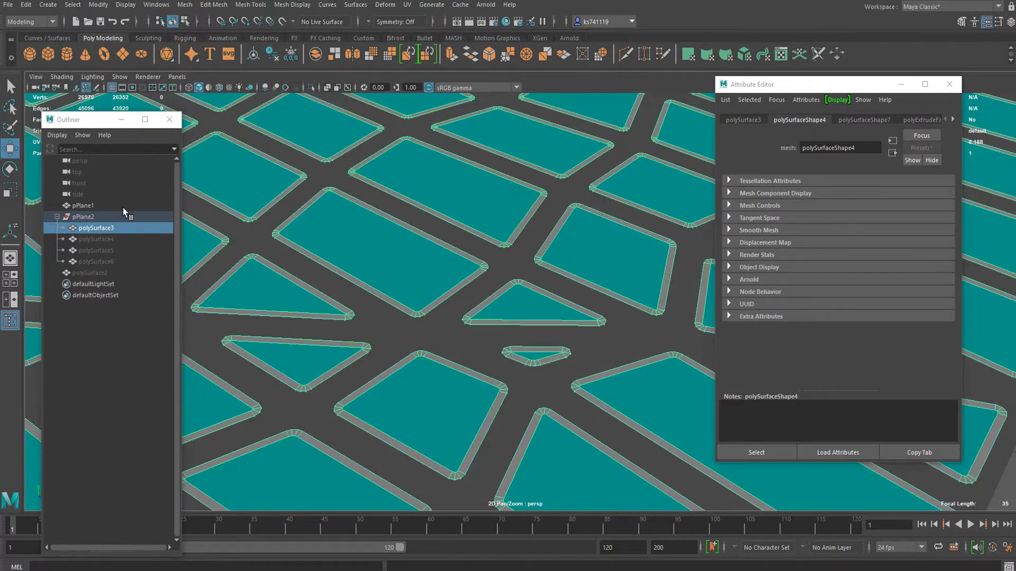
Unhide polySurface4 and isolate it in the viewport.
click(106, 239)
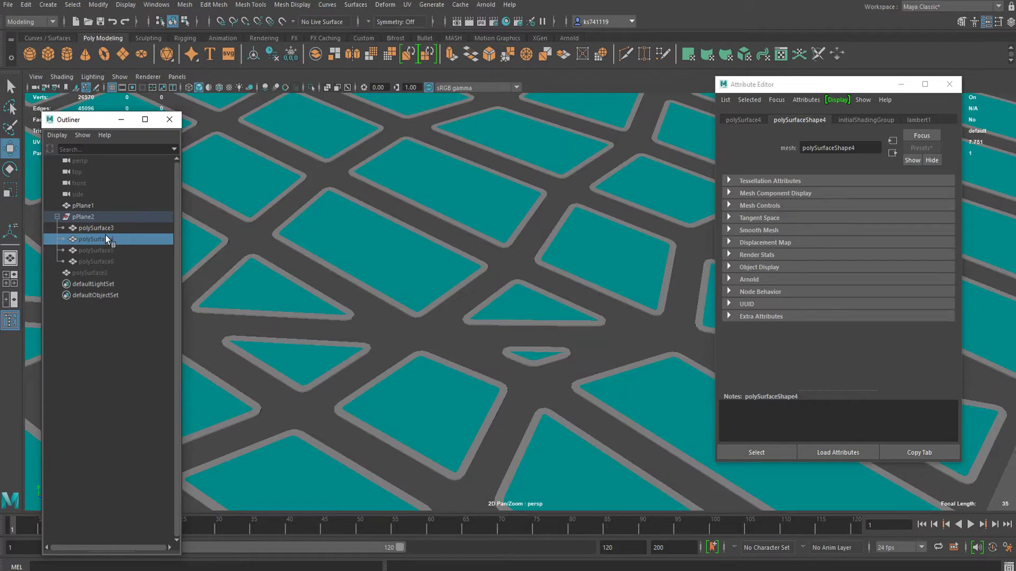
key(h)
scroll(434, 302, down, 10)
alt+drag(450, 302, 623, 269)
alt+middle_drag(624, 260, 512, 317)
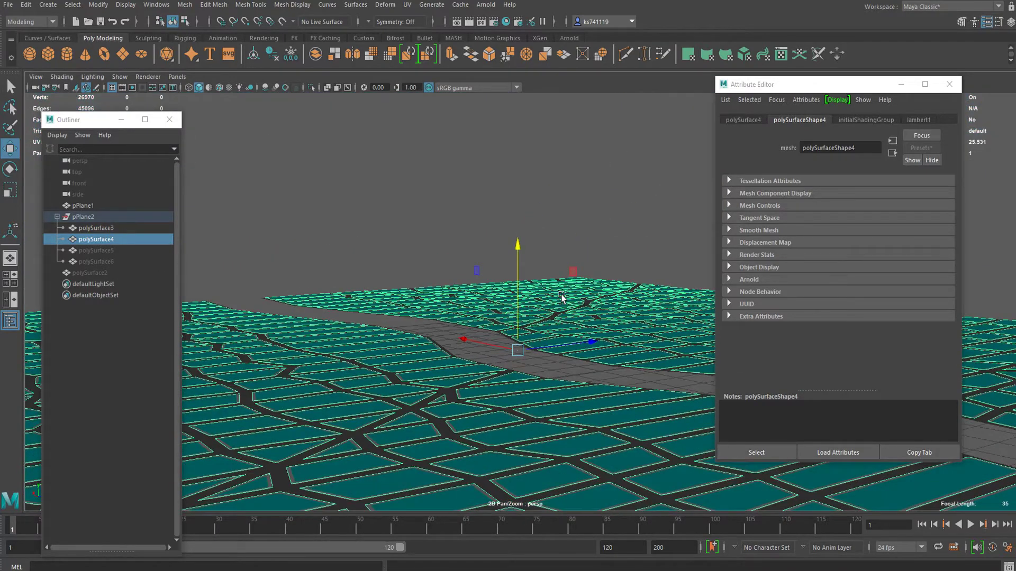
drag(514, 289, 529, 260)
key(ctrl+z)
click(311, 88)
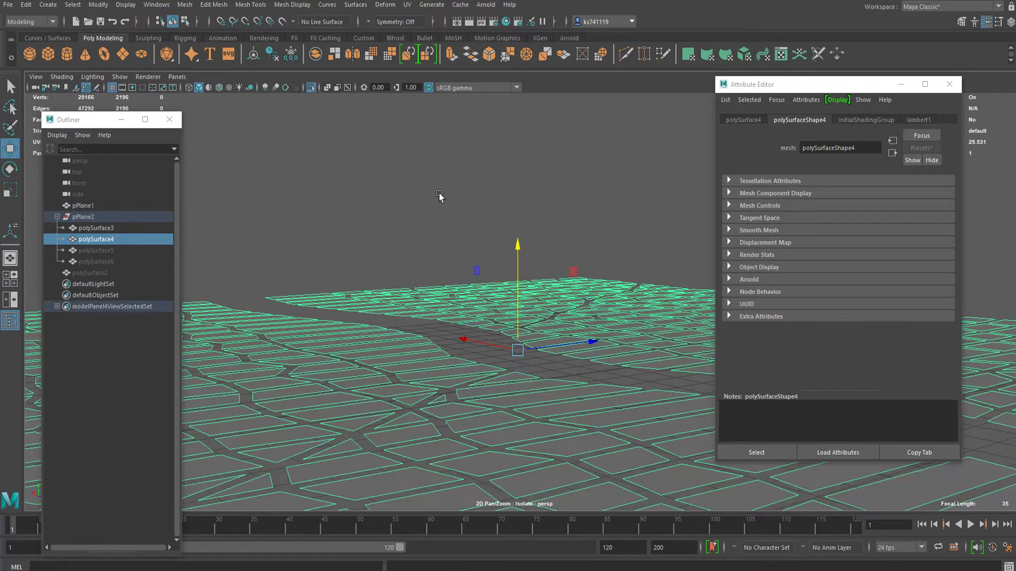
View polySurface4 from above and set it to face selection.
alt+drag(442, 195, 358, 292)
scroll(461, 265, up, 5)
alt+middle_drag(463, 264, 380, 403)
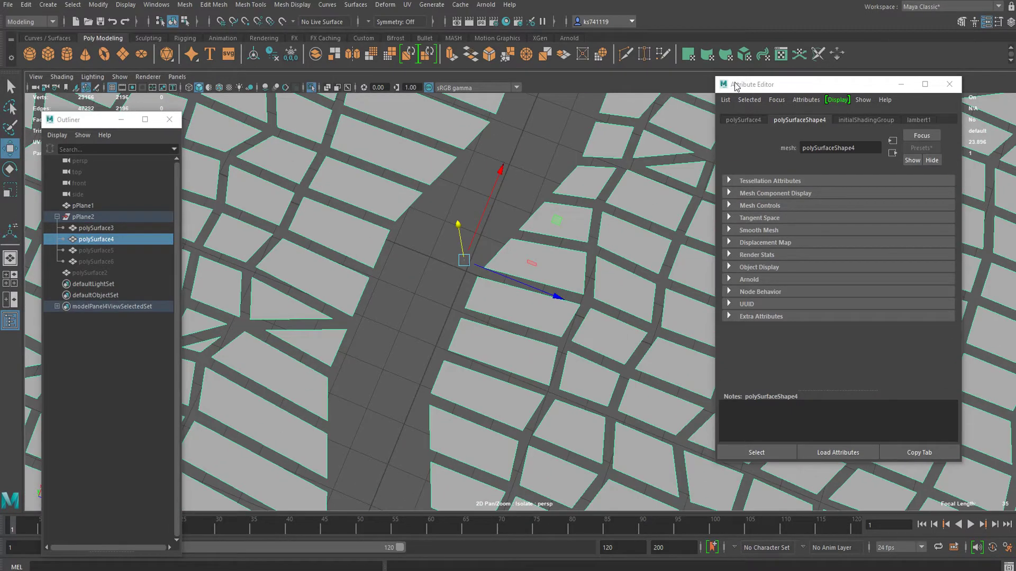
alt+right_drag(575, 151, 391, 264)
alt+drag(392, 265, 430, 267)
alt+middle_drag(465, 163, 490, 234)
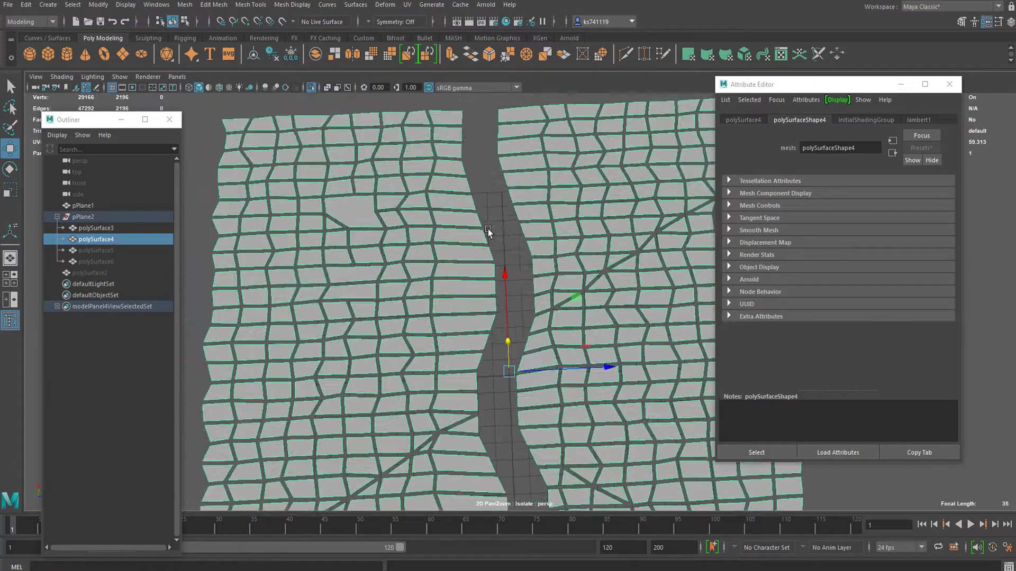
alt+right_drag(490, 234, 575, 87)
scroll(510, 245, up, 3)
right_drag(397, 192, 401, 223)
scroll(416, 220, down, 3)
alt+middle_drag(449, 220, 526, 301)
alt+middle_drag(501, 228, 537, 301)
alt+middle_drag(483, 162, 518, 170)
click(625, 57)
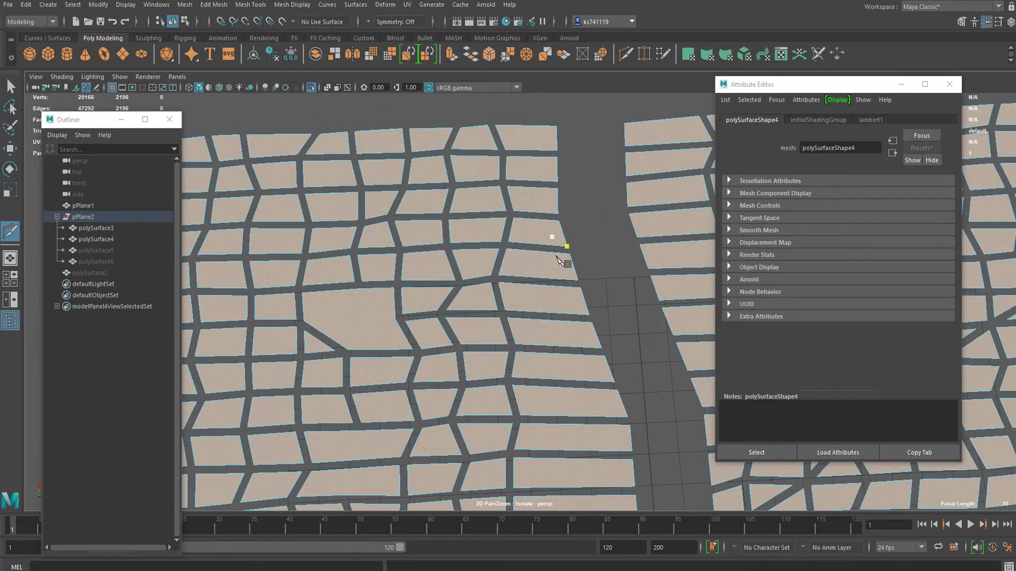
scroll(488, 222, up, 5)
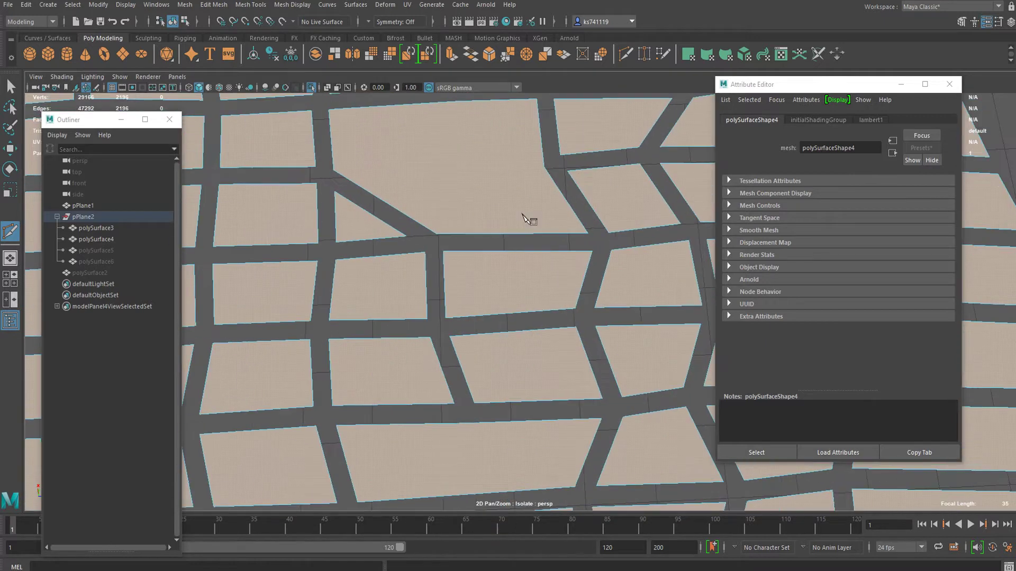
key(q)
Delete the oversized irregular tile face on one side of the winding gap in polySurface4.
click(453, 181)
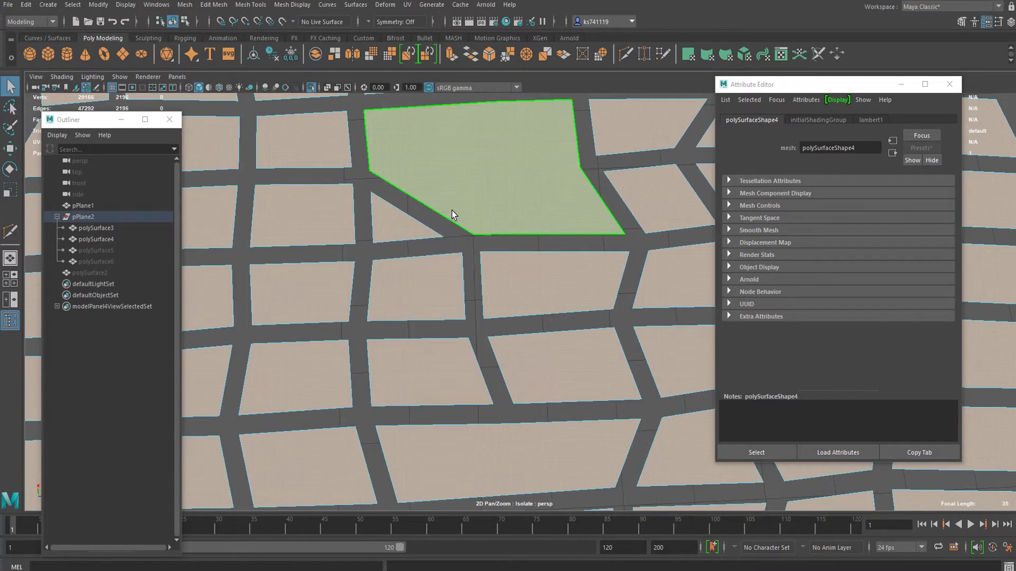
scroll(502, 272, down, 4)
alt+middle_drag(502, 272, 458, 198)
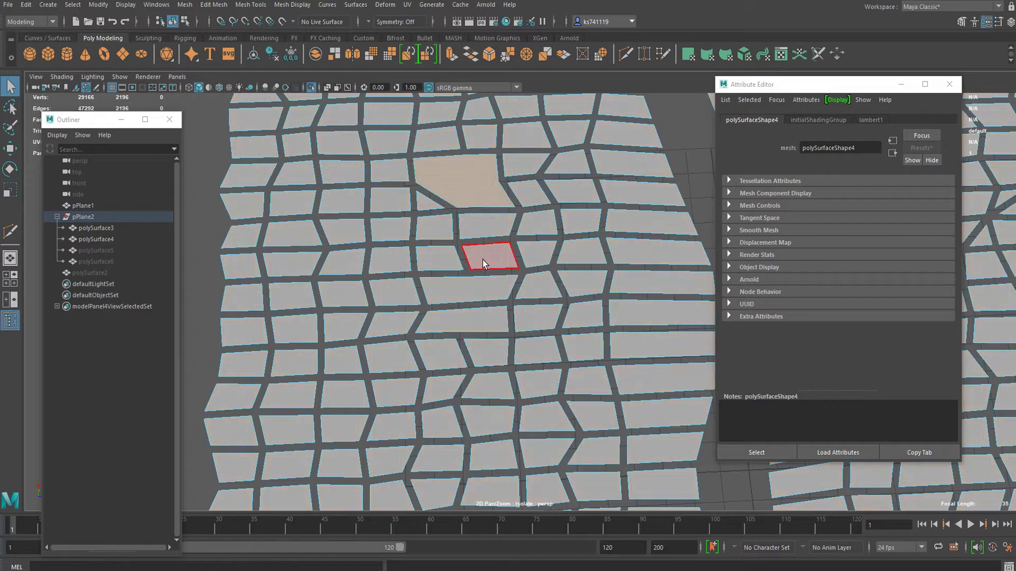
key(Delete)
alt+middle_drag(442, 328, 453, 290)
click(435, 277)
Examine polySurface4's tile layout on both sides of the winding gap, including the hole, diagonal joints and long edge tiles.
scroll(475, 377, down, 4)
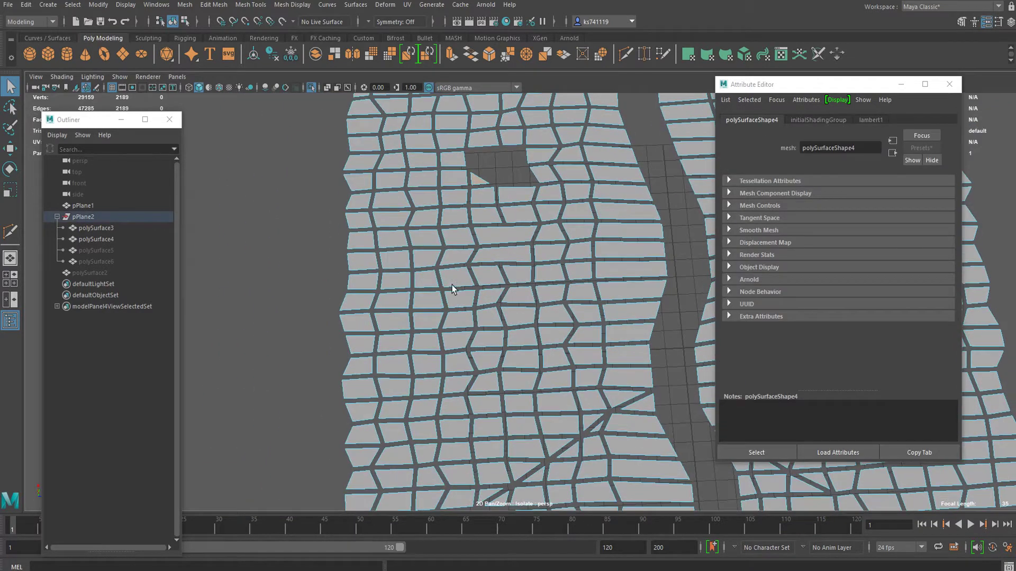
alt+middle_drag(518, 340, 408, 263)
mouse_move(532, 316)
alt+middle_down()
mouse_move(379, 286)
mouse_move(380, 225)
alt+middle_up()
alt+middle_drag(415, 261, 447, 255)
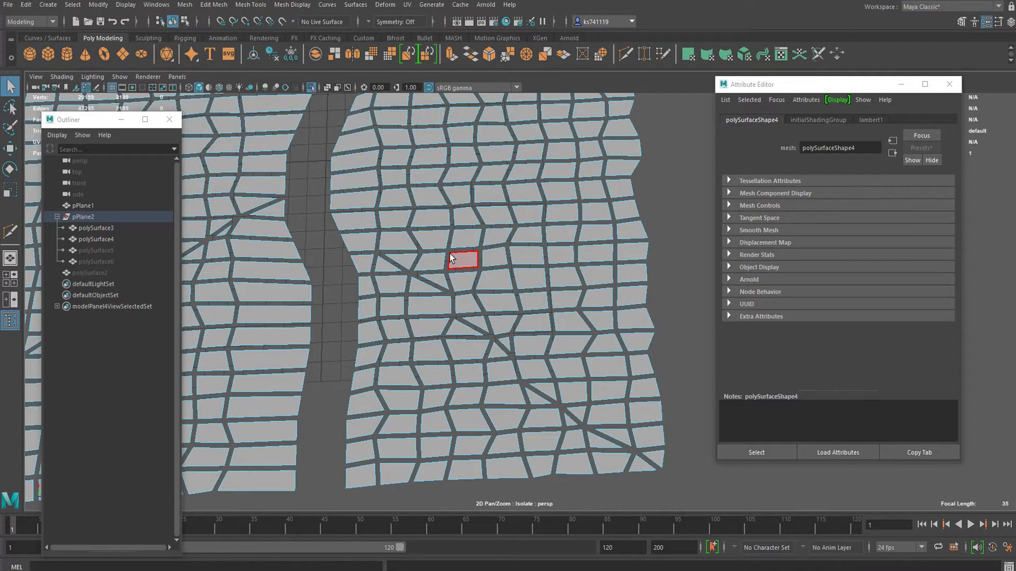
mouse_move(369, 248)
alt+middle_down()
mouse_move(458, 345)
mouse_move(465, 272)
alt+middle_up()
scroll(403, 271, up, 4)
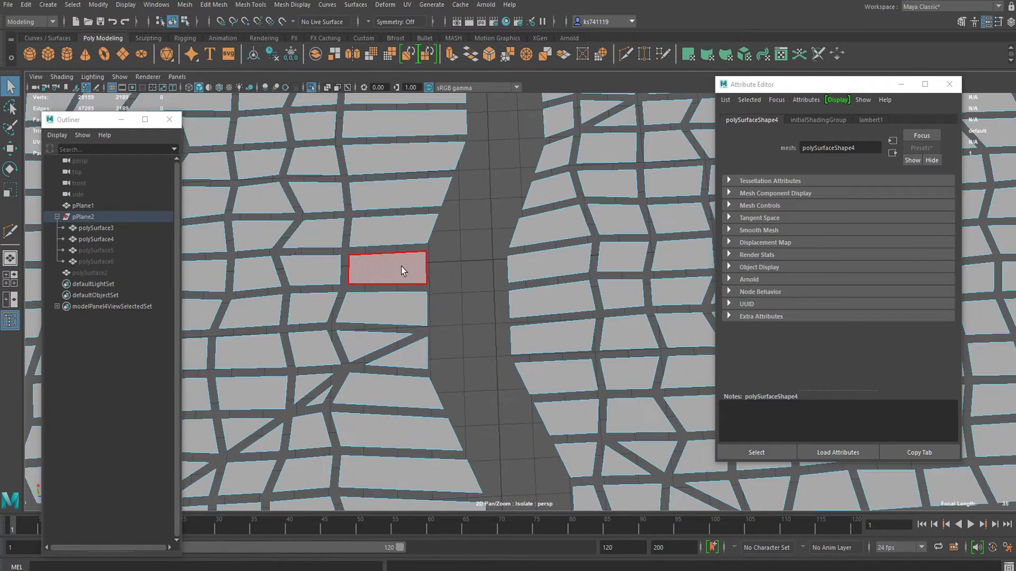
alt+middle_drag(401, 270, 499, 250)
mouse_move(499, 250)
alt+mouse_down()
mouse_move(522, 223)
mouse_move(508, 265)
alt+mouse_up()
scroll(443, 200, up, 2)
alt+middle_drag(363, 228, 458, 263)
alt+drag(458, 262, 429, 218)
alt+middle_drag(429, 218, 417, 267)
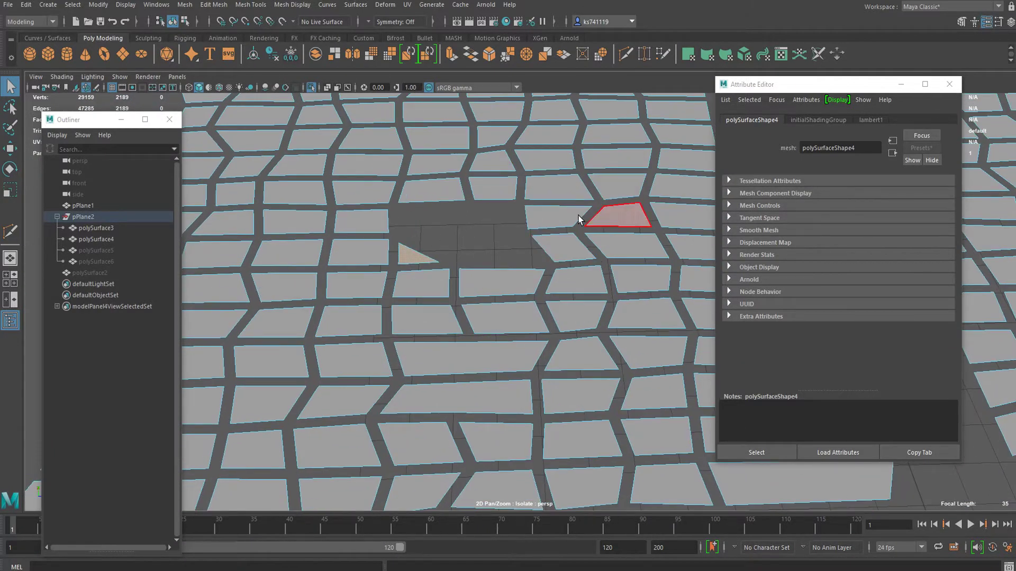
scroll(367, 249, down, 5)
alt+middle_drag(541, 310, 443, 254)
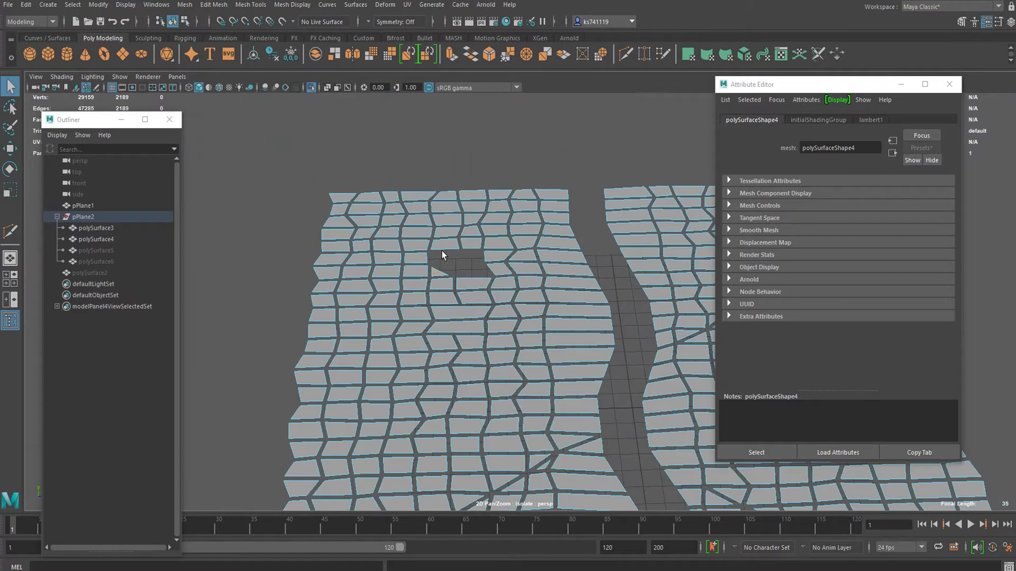
alt+drag(442, 254, 460, 306)
alt+middle_drag(514, 299, 389, 276)
scroll(424, 288, up, 3)
alt+drag(471, 306, 406, 336)
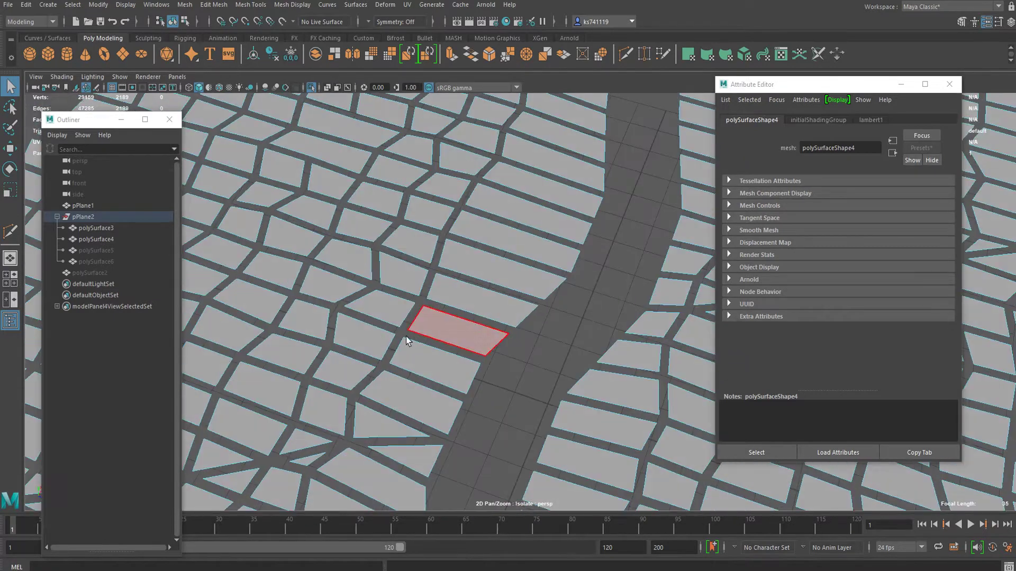
alt+middle_drag(406, 337, 533, 233)
scroll(463, 233, down, 2)
alt+drag(437, 284, 493, 243)
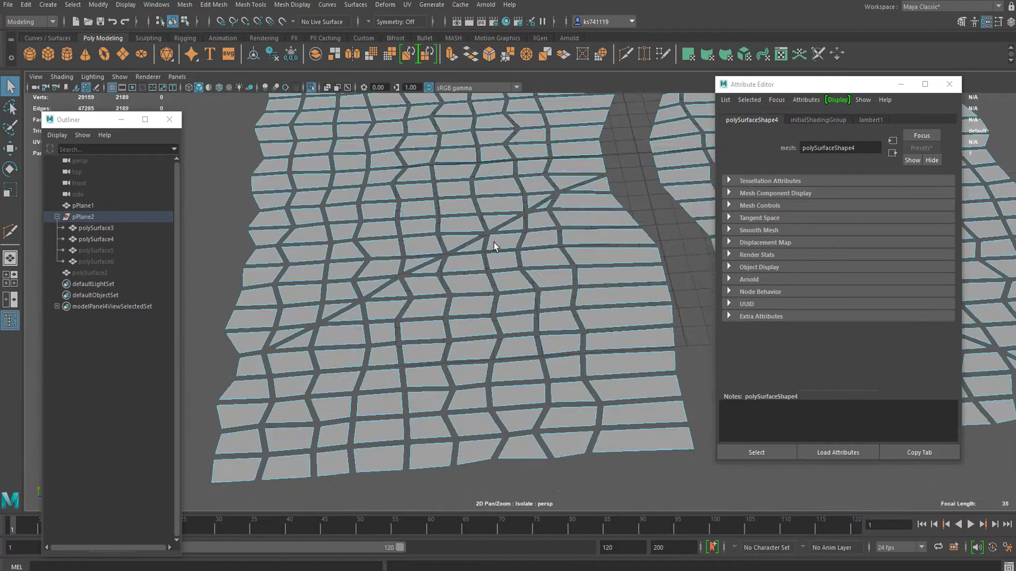
alt+middle_drag(493, 242, 597, 304)
scroll(487, 261, up, 5)
alt+middle_drag(450, 275, 147, 218)
alt+middle_drag(492, 235, 276, 240)
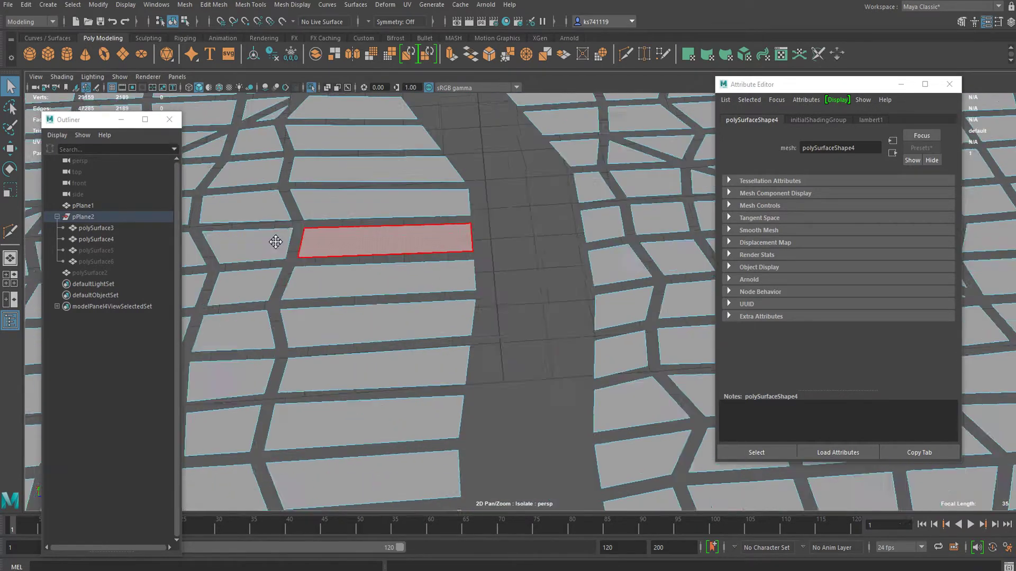
scroll(476, 270, down, 3)
alt+drag(485, 272, 449, 291)
alt+middle_drag(529, 296, 412, 302)
scroll(529, 277, down, 3)
alt+middle_drag(521, 235, 468, 257)
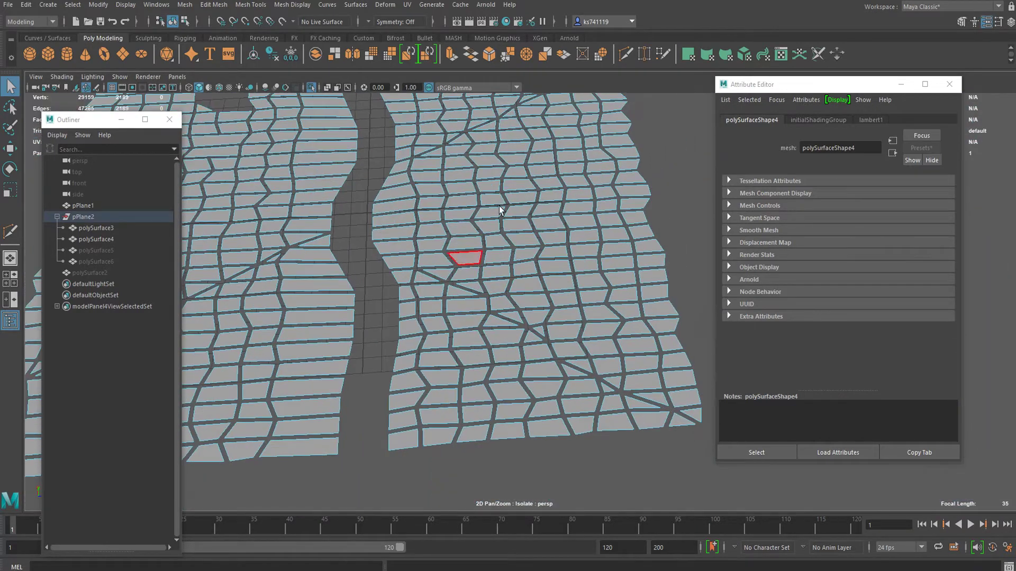
alt+drag(540, 223, 423, 307)
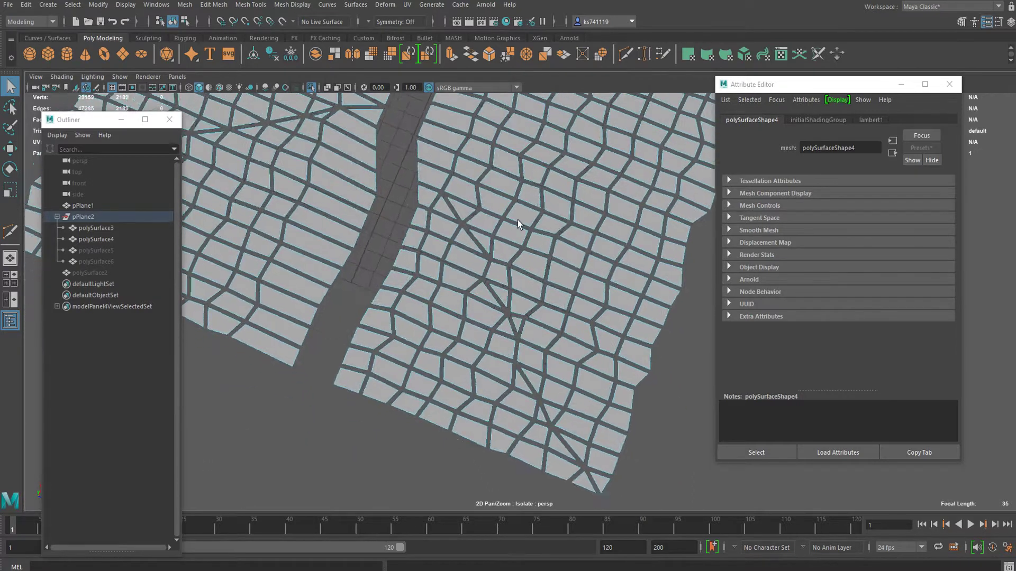
alt+middle_drag(521, 224, 494, 363)
scroll(558, 208, up, 4)
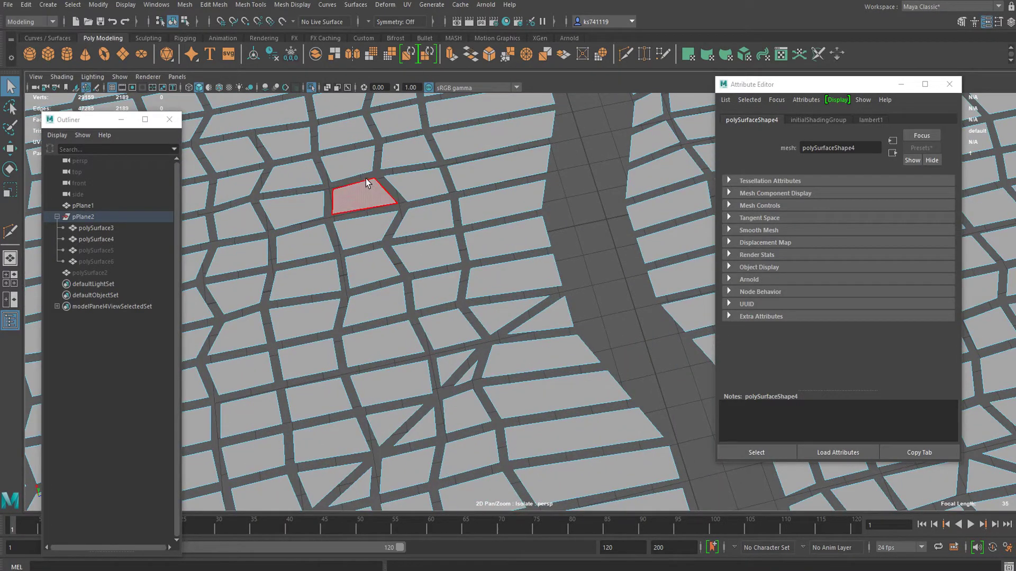
Add divisions to all faces of polySurface4 with Divisions U set to 3, and inspect the split directions on the tiles.
right_drag(362, 174, 455, 148)
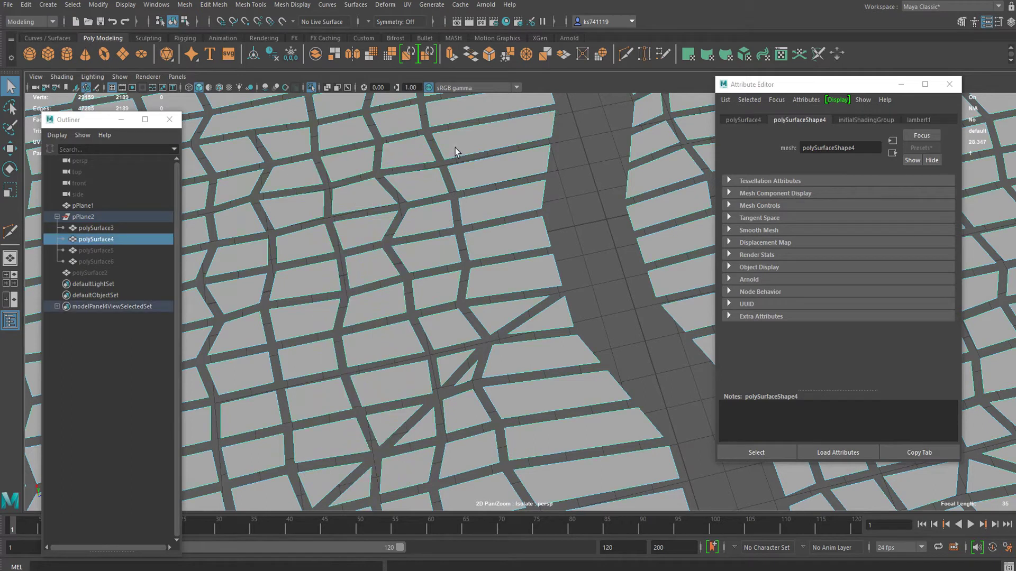
click(214, 4)
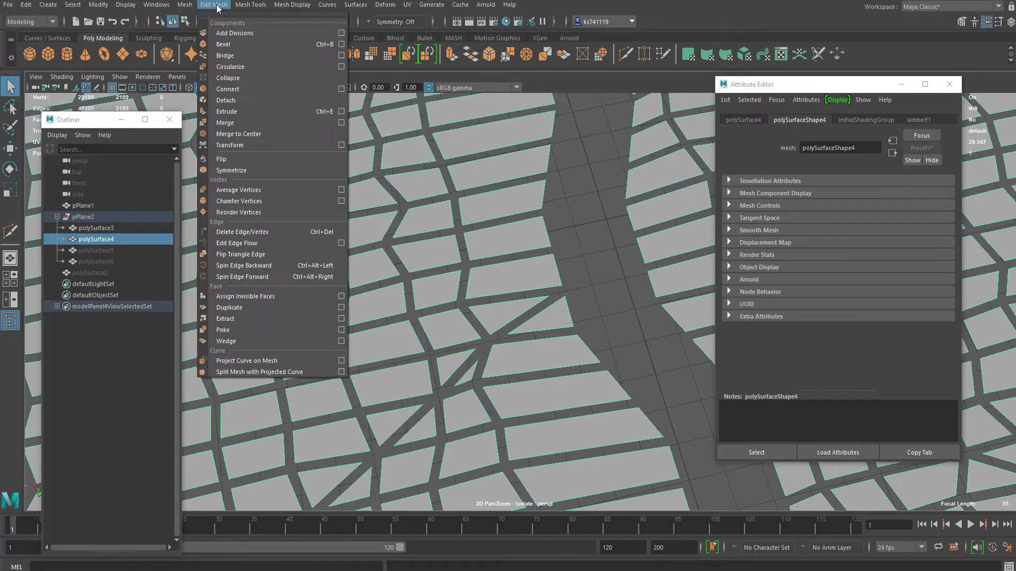
click(238, 33)
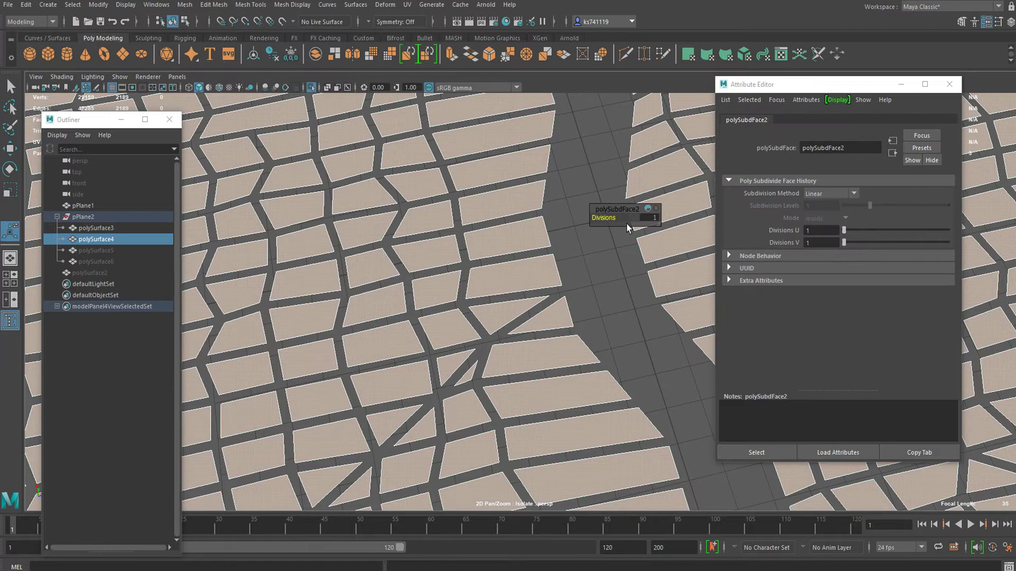
drag(845, 228, 874, 221)
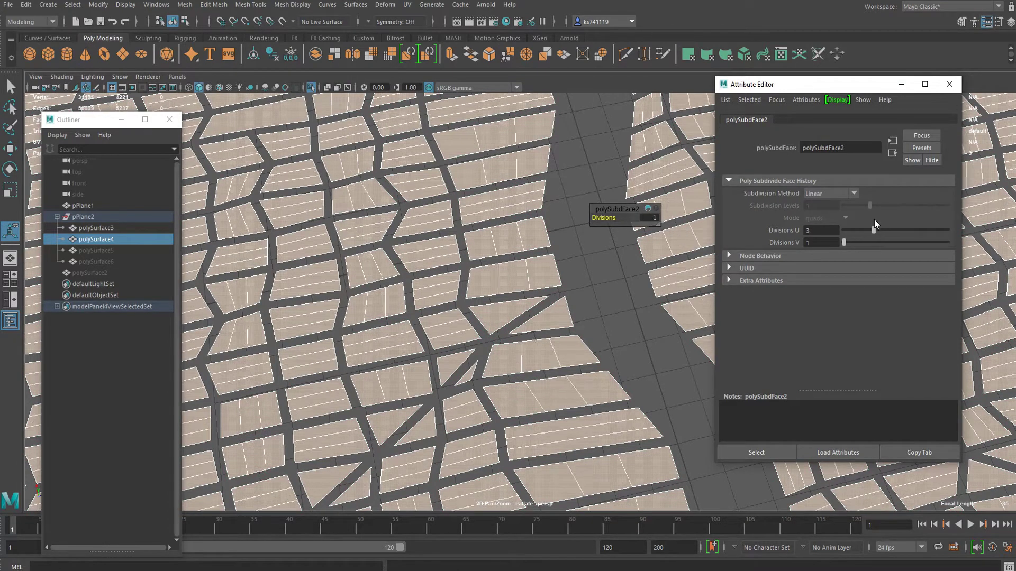
scroll(284, 272, up, 6)
scroll(435, 195, down, 8)
alt+drag(428, 249, 486, 230)
scroll(431, 332, up, 6)
alt+drag(511, 123, 526, 358)
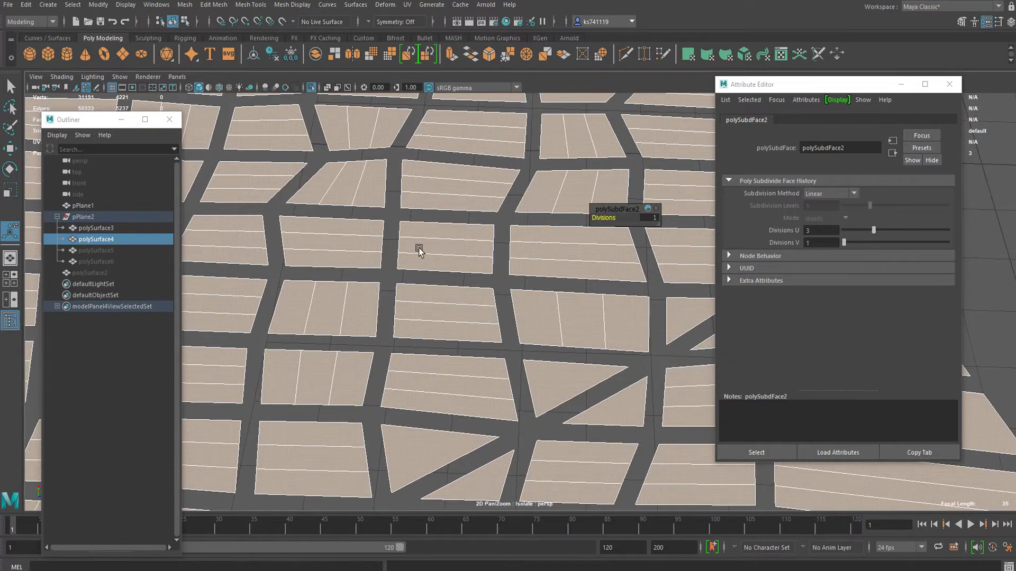
scroll(416, 245, down, 4)
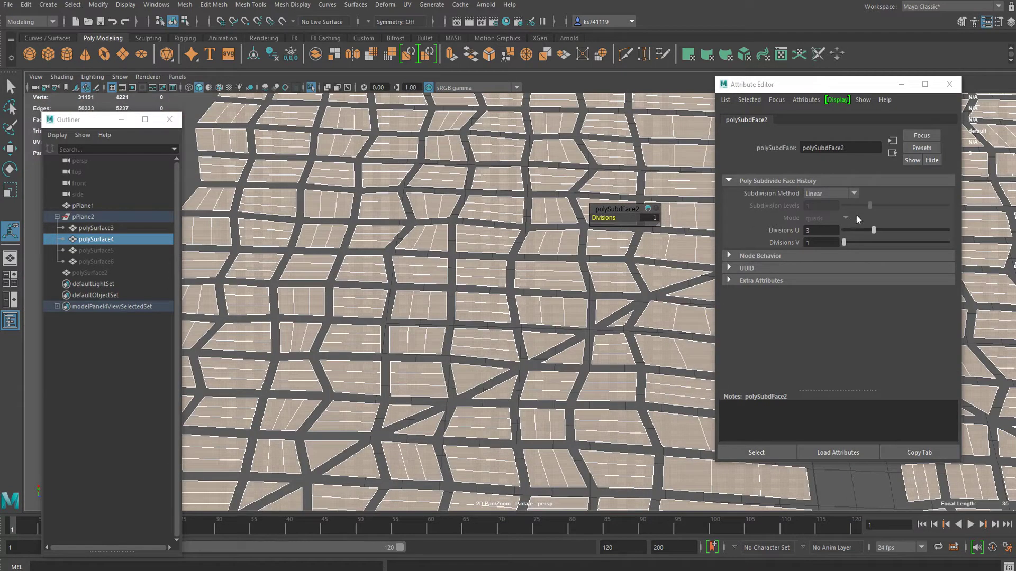
Set both Divisions U and Divisions V of the tile subdivision to 2 and leave the manipulator.
mouse_move(869, 227)
mouse_down()
mouse_move(855, 227)
mouse_move(881, 226)
mouse_move(857, 231)
mouse_up()
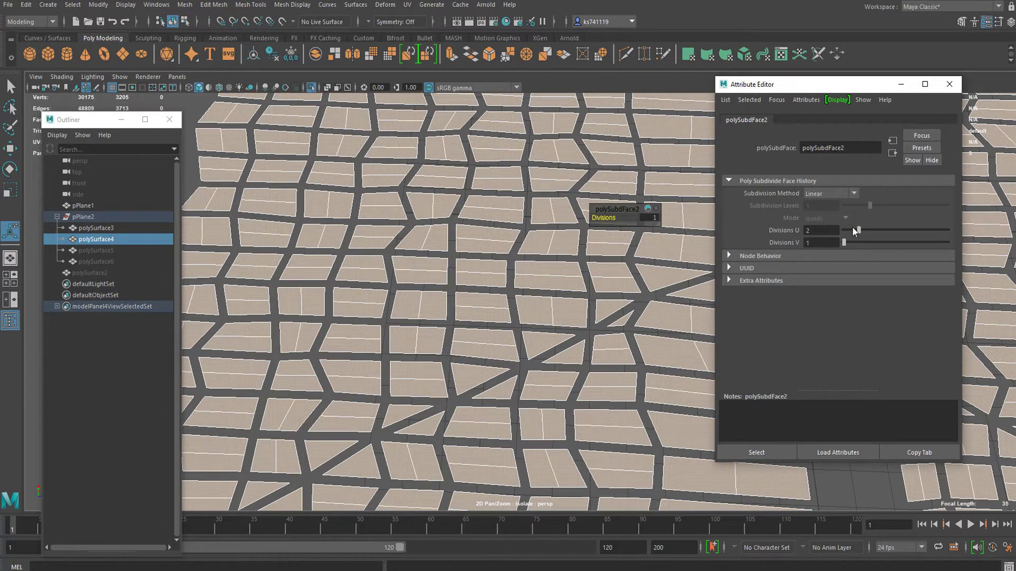
click(858, 243)
drag(858, 243, 859, 240)
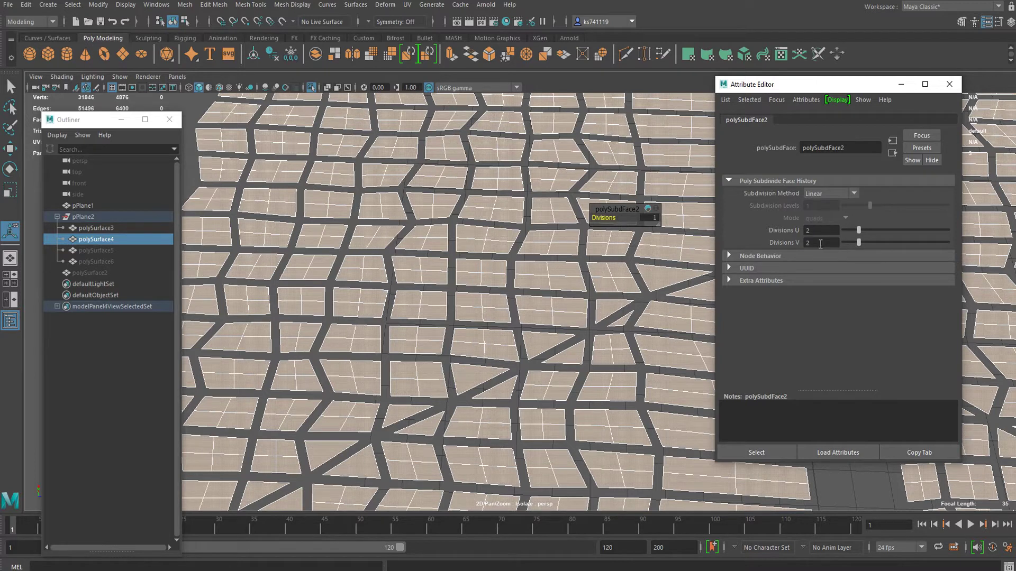
key(q)
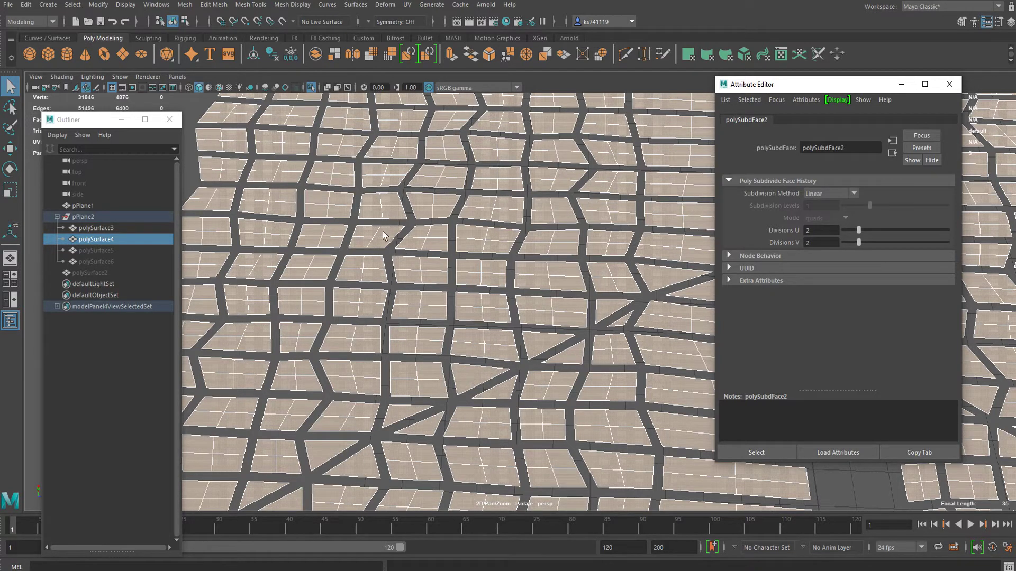
Check the subdivided tiles around the winding gap and set polySurface4 to vertex selection.
right_drag(535, 178, 556, 164)
scroll(534, 286, down, 5)
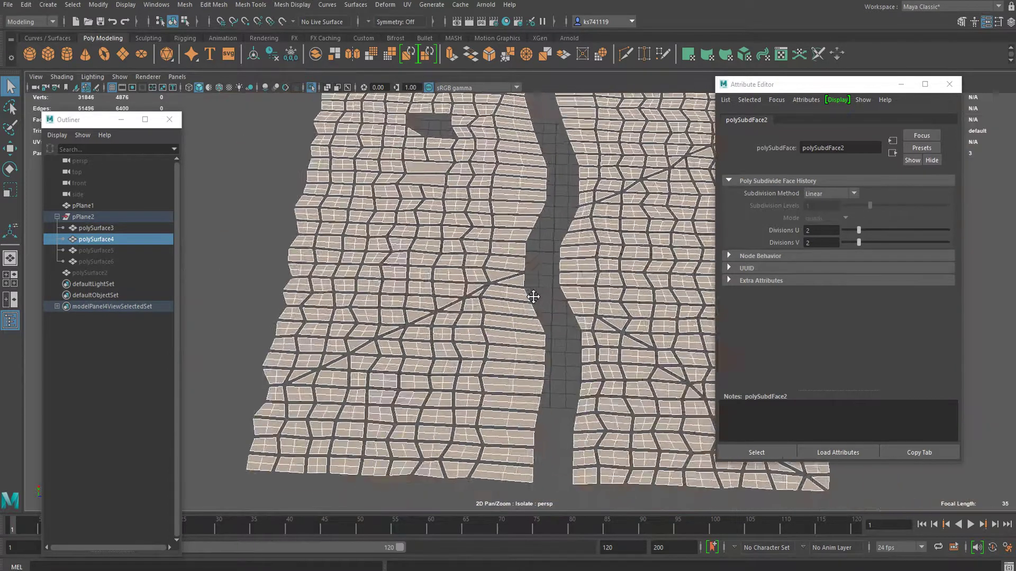
scroll(556, 243, up, 5)
scroll(536, 235, down, 2)
scroll(537, 235, down, 3)
scroll(538, 256, up, 5)
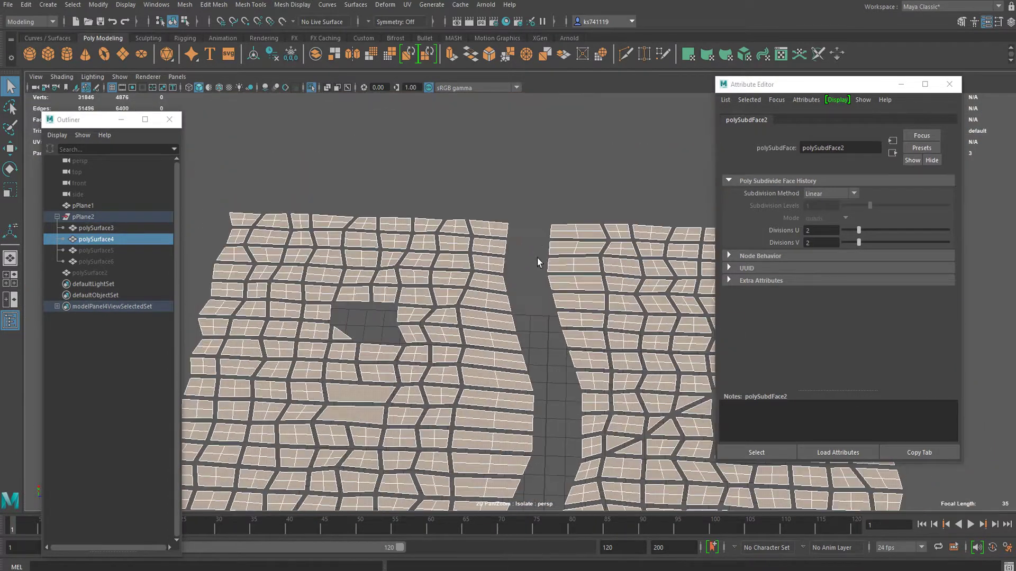
scroll(496, 264, up, 5)
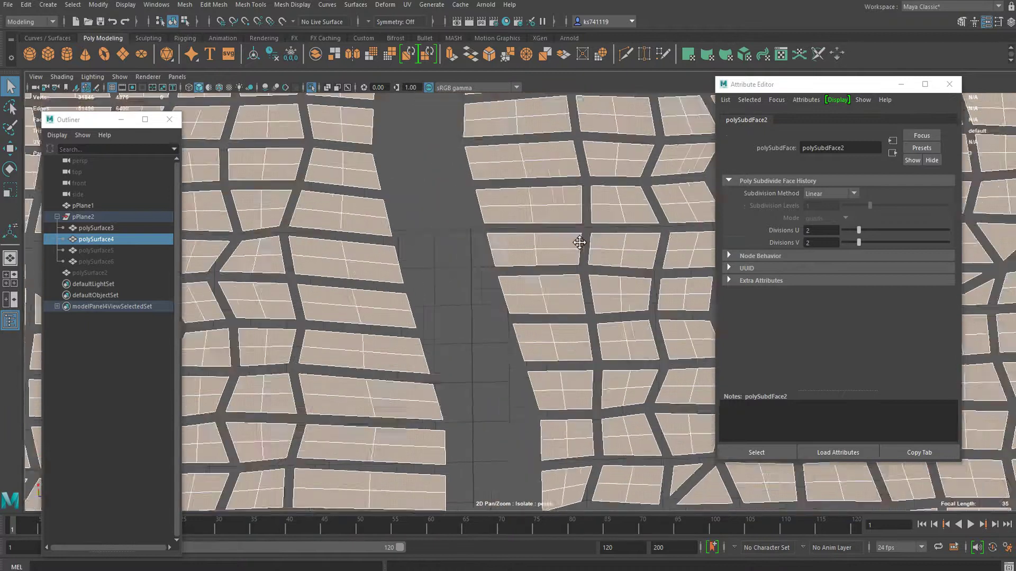
right_drag(537, 125, 518, 118)
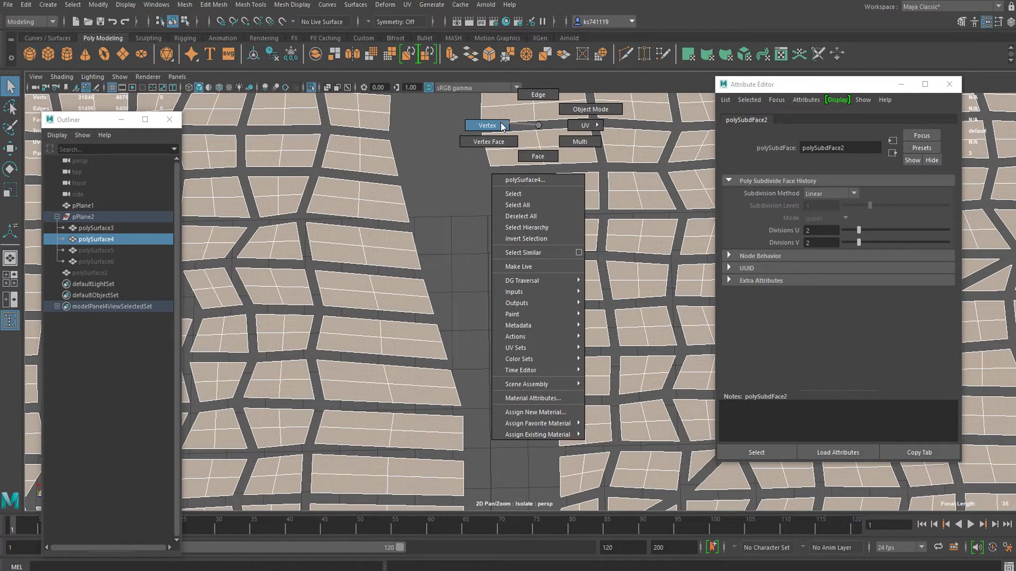
right_drag(502, 126, 502, 126)
scroll(424, 265, up, 2)
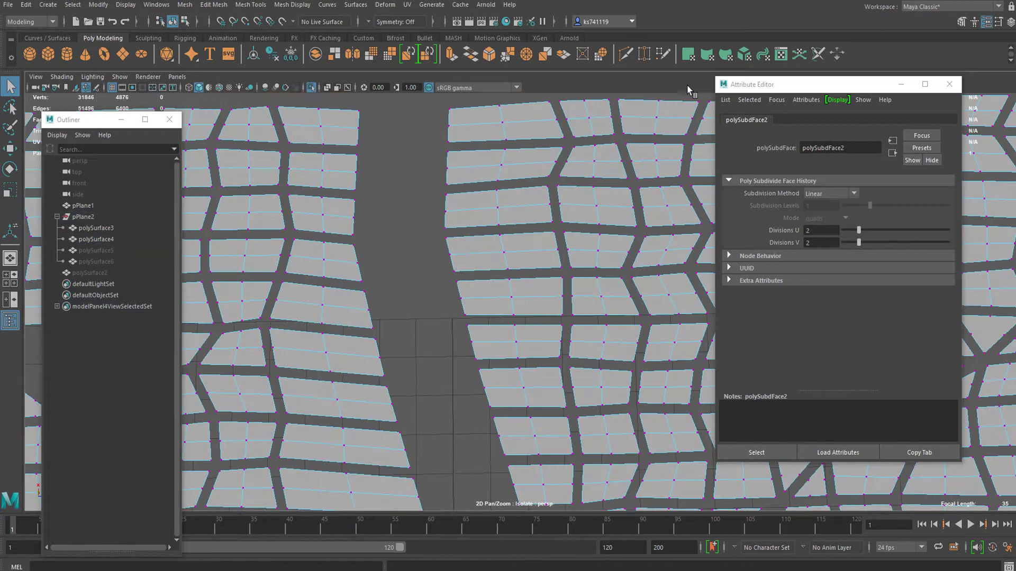
Use Multi-Cut to add crosswise cuts through the wide tiles bordering one side of the winding gap.
click(628, 51)
alt+middle_drag(433, 202, 462, 234)
drag(501, 232, 501, 234)
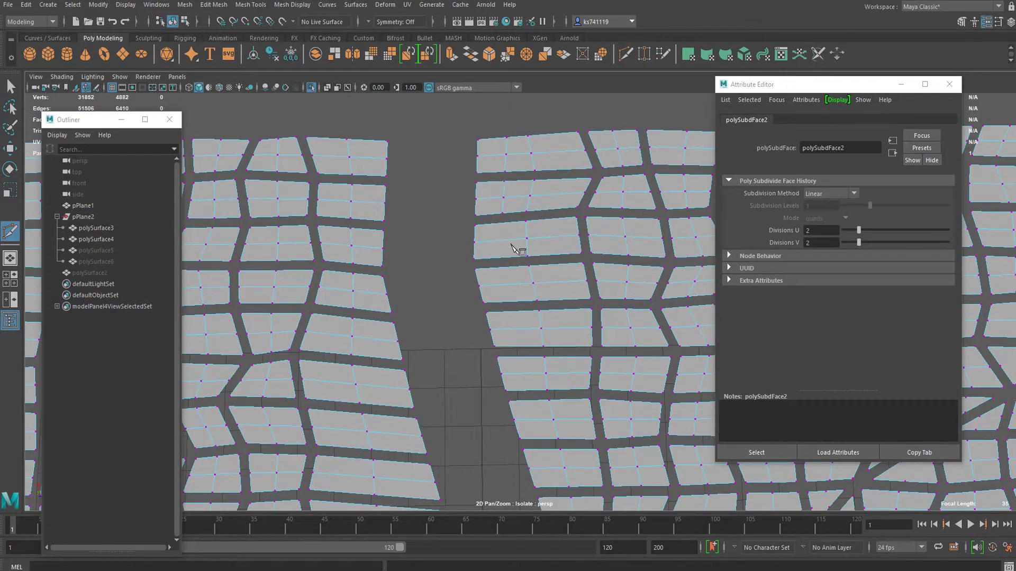
alt+middle_drag(508, 254, 497, 191)
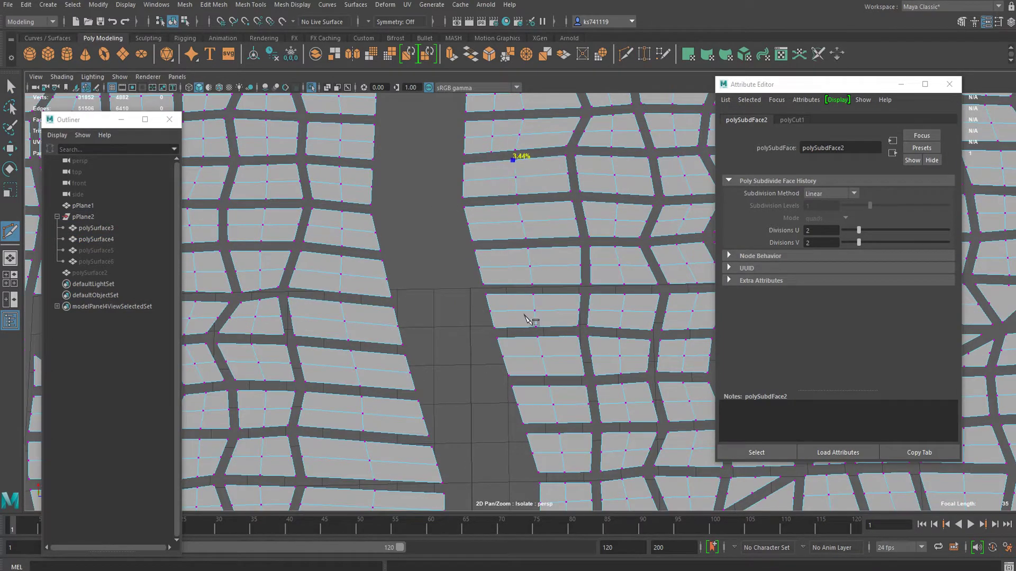
click(488, 162)
drag(538, 406, 536, 408)
Cut extra crosswise edges through the first tiles of the column bordering the opposite side of the gap, near the paving's end.
alt+middle_drag(472, 394, 398, 231)
alt+middle_drag(435, 413, 469, 251)
scroll(470, 251, down, 1)
scroll(461, 244, down, 5)
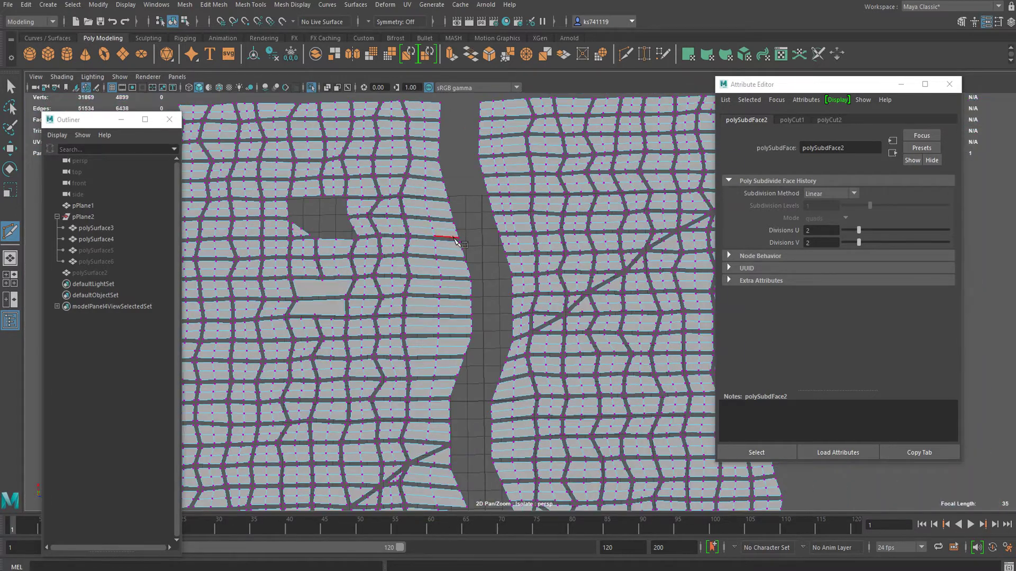
scroll(517, 294, up, 6)
alt+middle_drag(436, 181, 523, 321)
alt+middle_drag(460, 160, 515, 285)
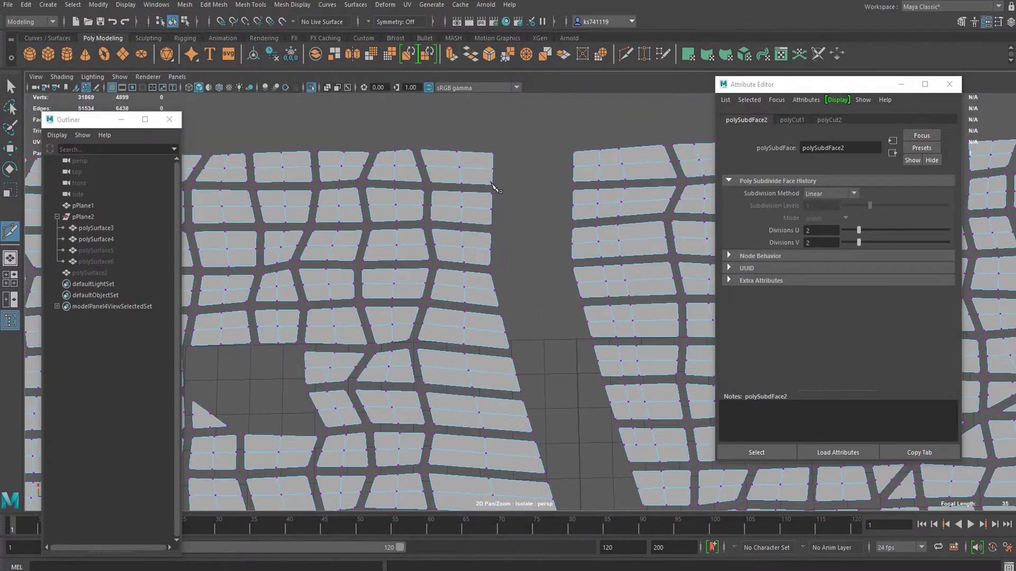
drag(492, 207, 500, 335)
alt+middle_drag(500, 335, 486, 253)
scroll(464, 189, up, 5)
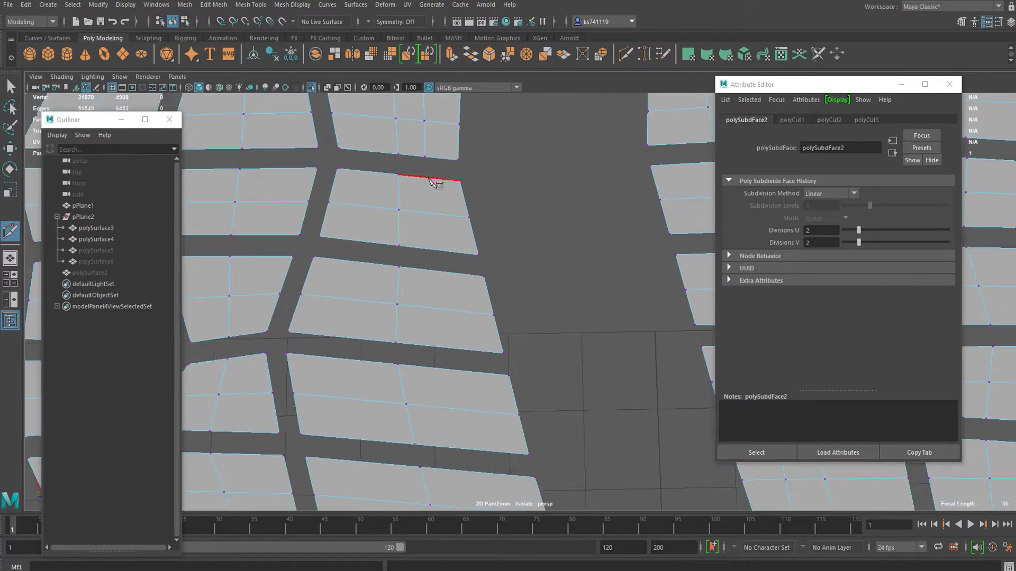
drag(444, 267, 443, 266)
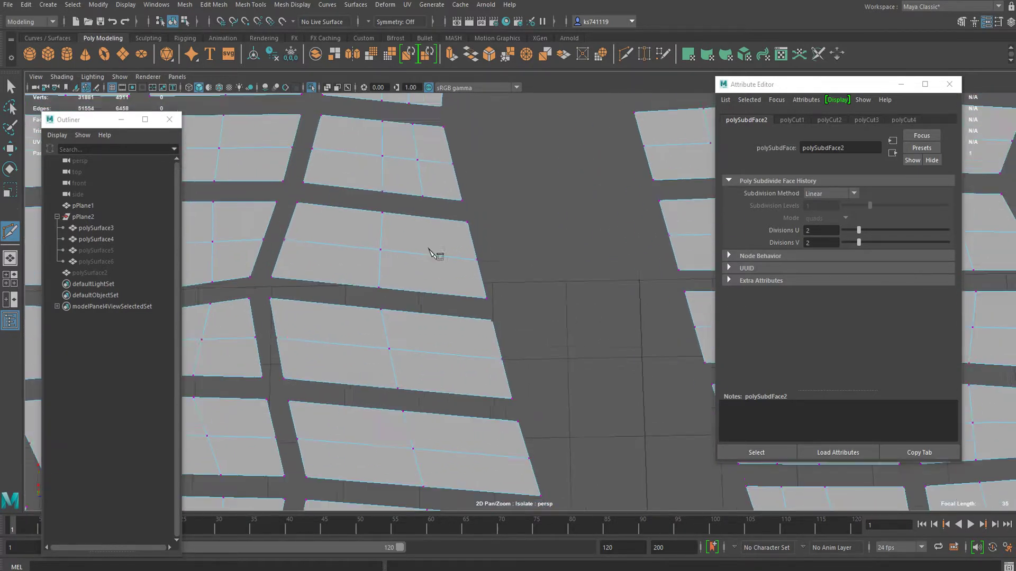
Continue the extra crosswise cuts through the next slanted tiles of the gap-side column, following the widening column.
alt+middle_drag(431, 249, 420, 205)
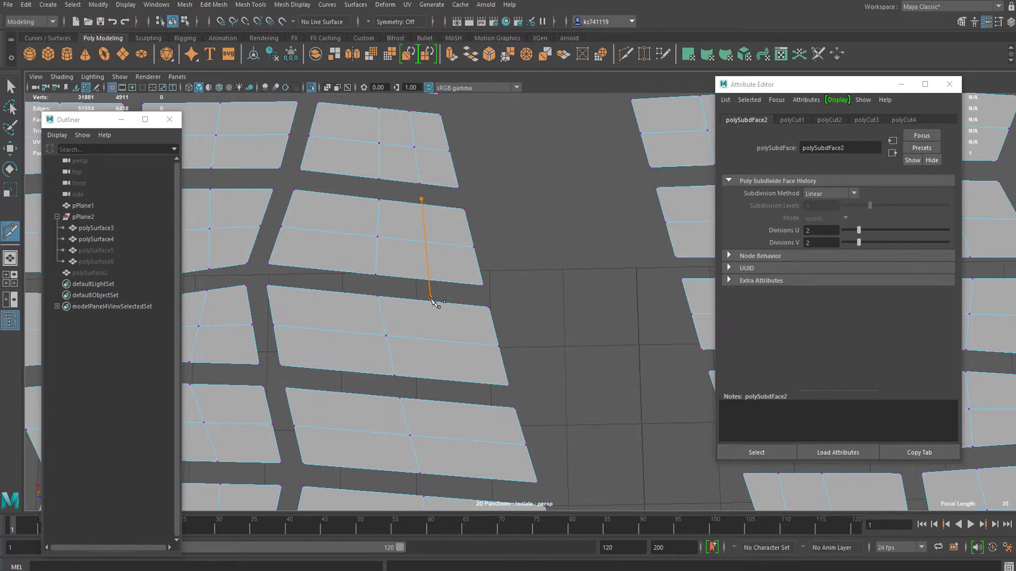
drag(431, 300, 431, 300)
alt+middle_drag(431, 300, 421, 256)
drag(454, 342, 447, 339)
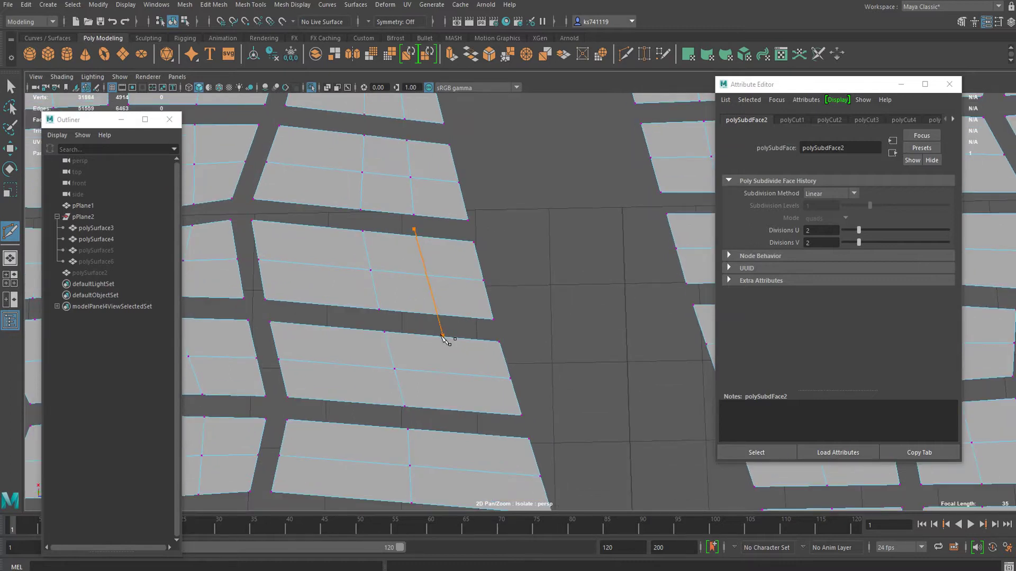
alt+middle_drag(448, 340, 441, 271)
click(439, 276)
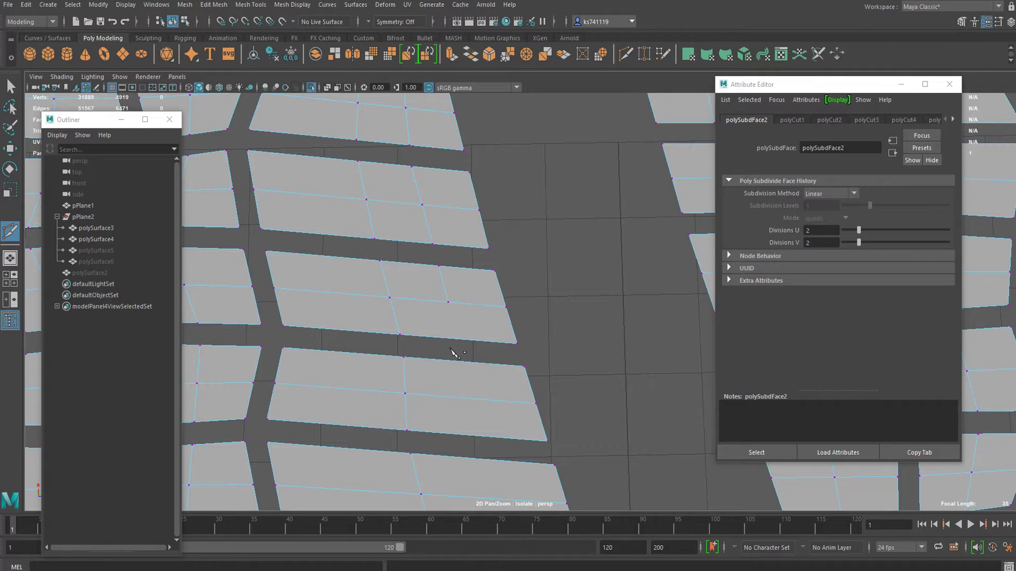
drag(439, 345, 421, 265)
Cut a crosswise edge through the gap-side halves of the last slanted tiles and the first straight-edged tile at the column's bulge.
alt+middle_drag(519, 385, 491, 329)
scroll(473, 288, down, 3)
drag(460, 311, 468, 320)
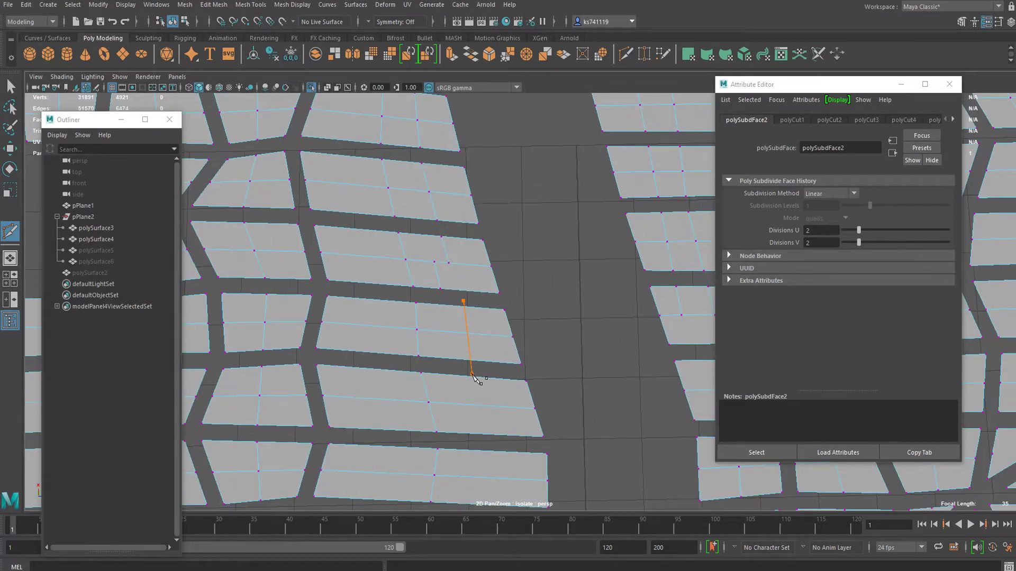
drag(472, 374, 472, 375)
alt+middle_drag(486, 408, 456, 272)
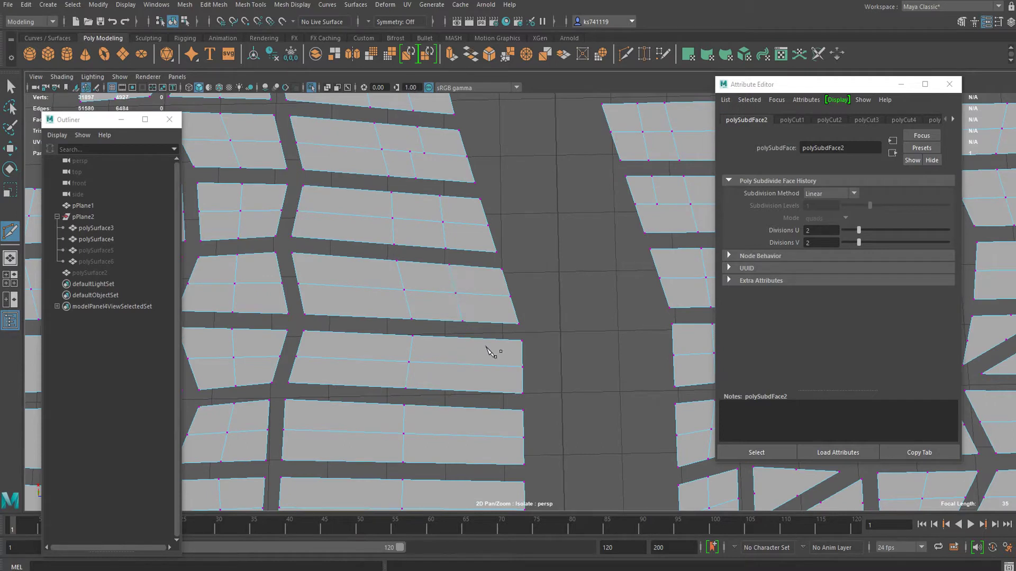
alt+middle_drag(505, 449, 492, 358)
drag(452, 281, 449, 307)
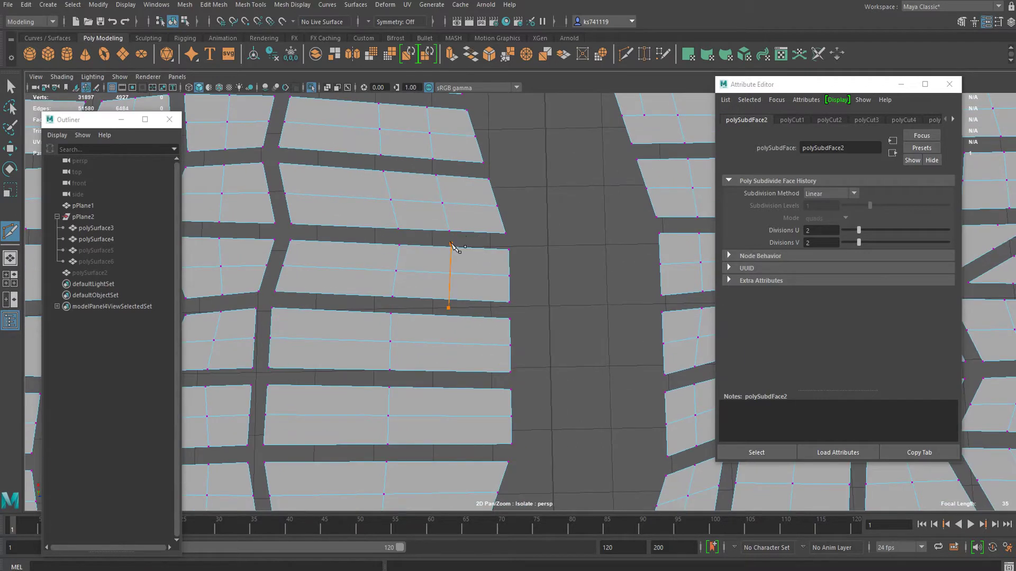
drag(451, 243, 451, 240)
Split the gap-side halves of the wide, straight-edged tiles along the bulge with crosswise cuts.
alt+middle_drag(468, 345, 479, 254)
drag(465, 215, 459, 293)
alt+middle_drag(460, 293, 483, 227)
scroll(485, 234, down, 4)
scroll(498, 243, up, 5)
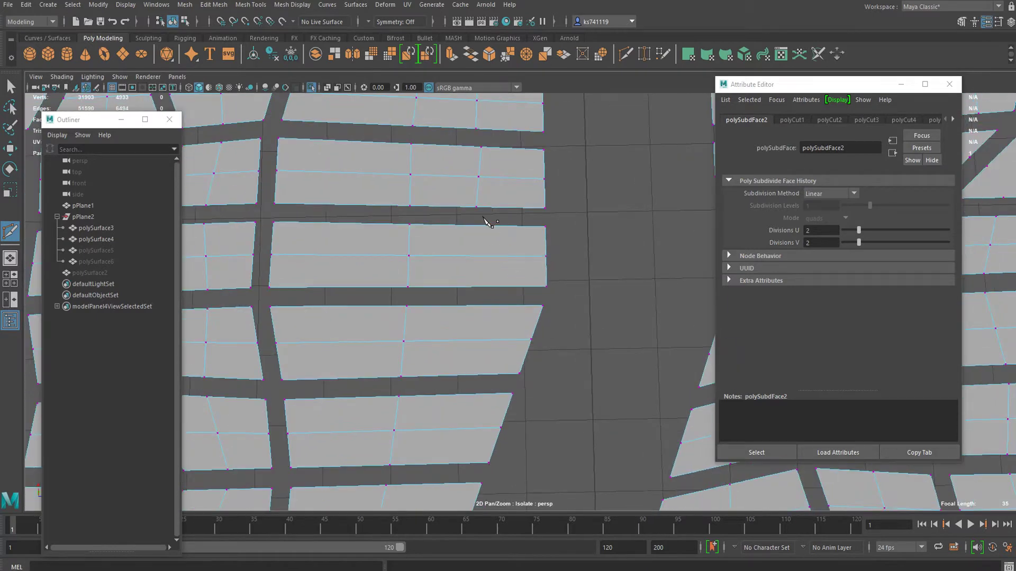
drag(475, 291, 475, 292)
alt+middle_drag(499, 308, 503, 229)
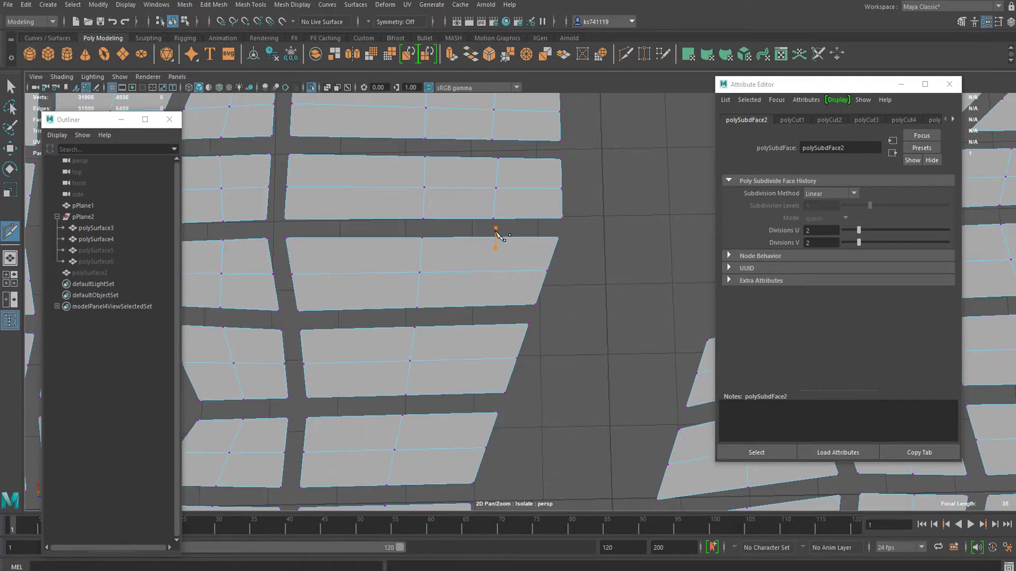
Cut the gap-side halves of the tapering tiles below the bulge, down to the last four-sided tile before the diagonal crack.
drag(484, 318, 484, 318)
alt+middle_drag(484, 319, 483, 288)
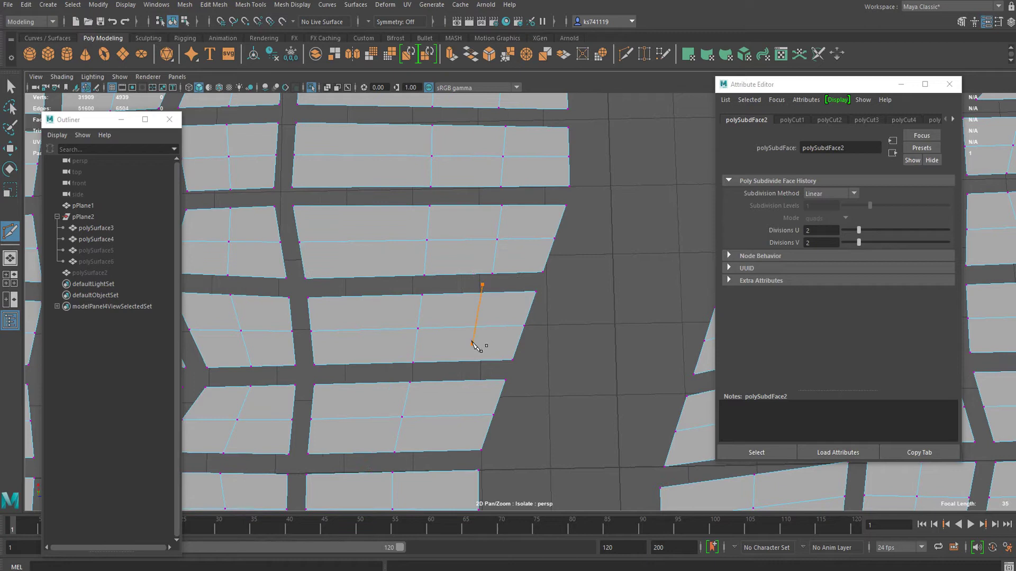
drag(465, 376, 464, 377)
alt+middle_drag(471, 346, 503, 230)
drag(489, 257, 473, 340)
alt+middle_drag(493, 352, 511, 263)
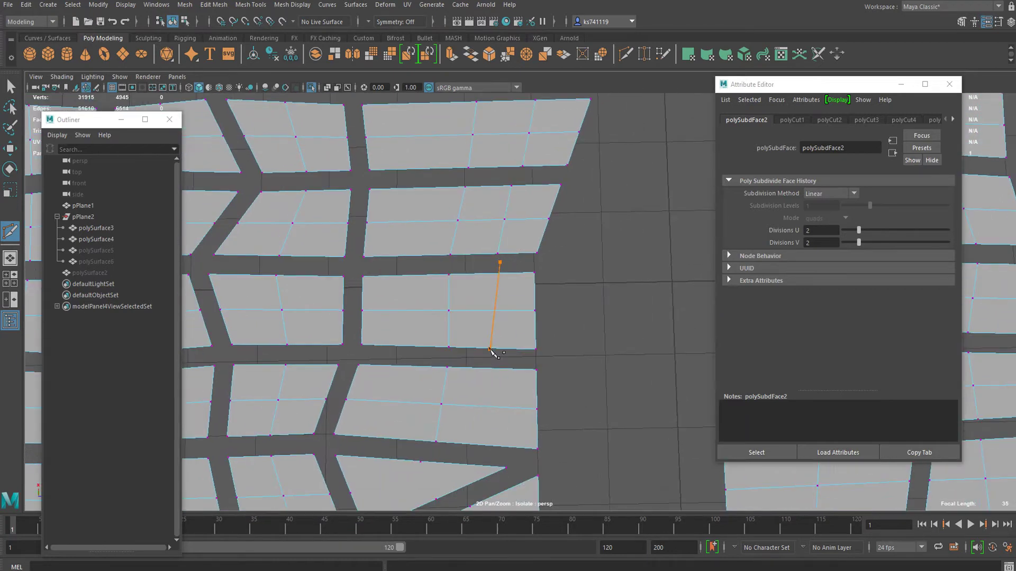
click(489, 359)
alt+middle_drag(489, 359, 527, 270)
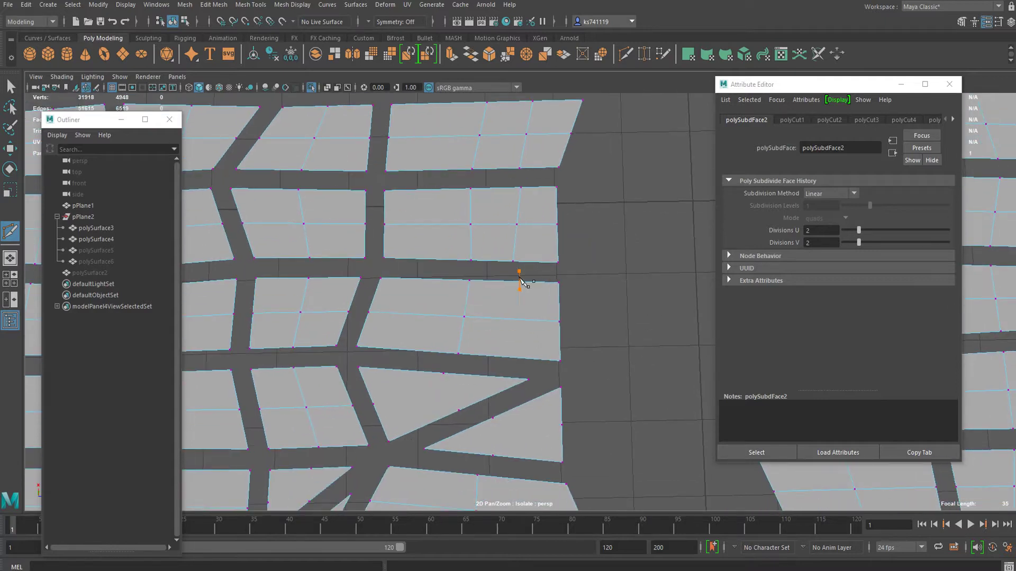
drag(517, 362, 517, 364)
Return to the paving's end and add crosswise cuts through the inner halves of the gap-side column's first tiles.
scroll(535, 271, down, 8)
alt+middle_drag(526, 386, 530, 290)
scroll(543, 255, up, 2)
scroll(534, 249, up, 6)
scroll(516, 277, down, 10)
scroll(440, 214, down, 3)
scroll(550, 158, up, 4)
alt+middle_drag(559, 115, 543, 335)
alt+middle_drag(496, 176, 540, 141)
alt+middle_drag(526, 214, 519, 266)
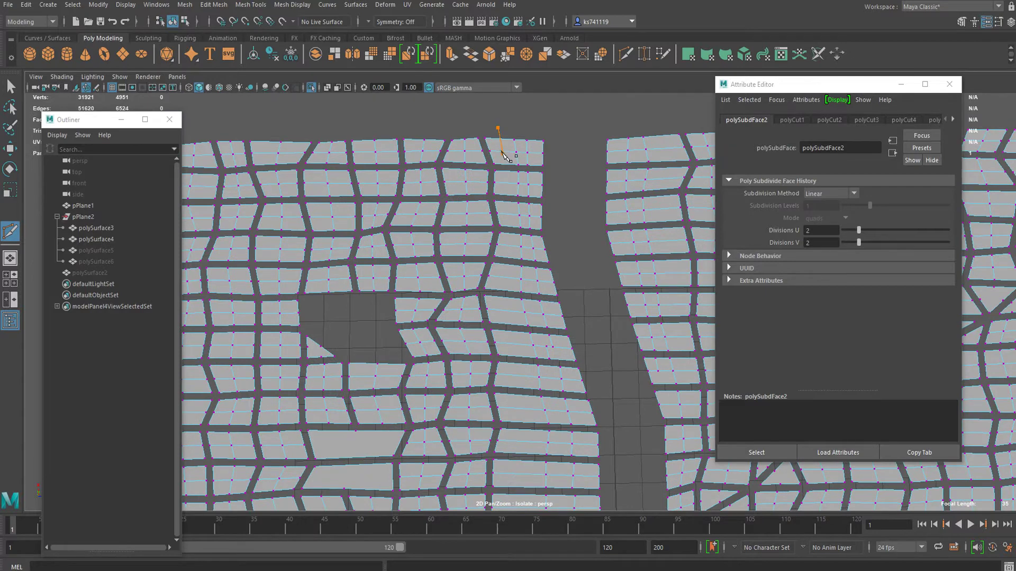
drag(509, 166, 510, 171)
scroll(509, 169, up, 3)
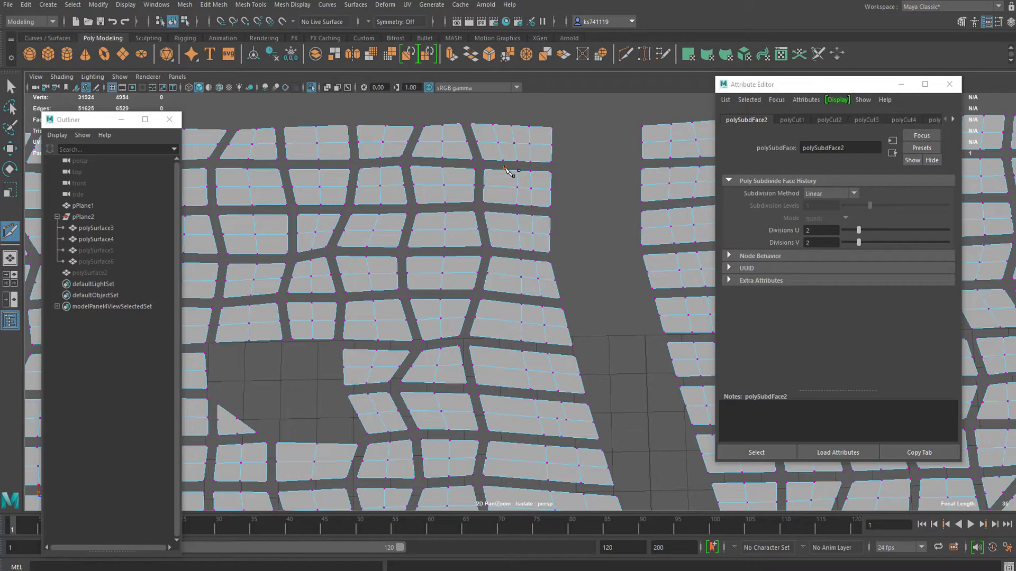
drag(504, 210, 505, 212)
drag(497, 347, 498, 348)
Cut crosswise edges through the inner halves of the wide gap-side tiles level with the missing-tile opening.
alt+middle_drag(512, 364, 510, 272)
scroll(500, 238, up, 3)
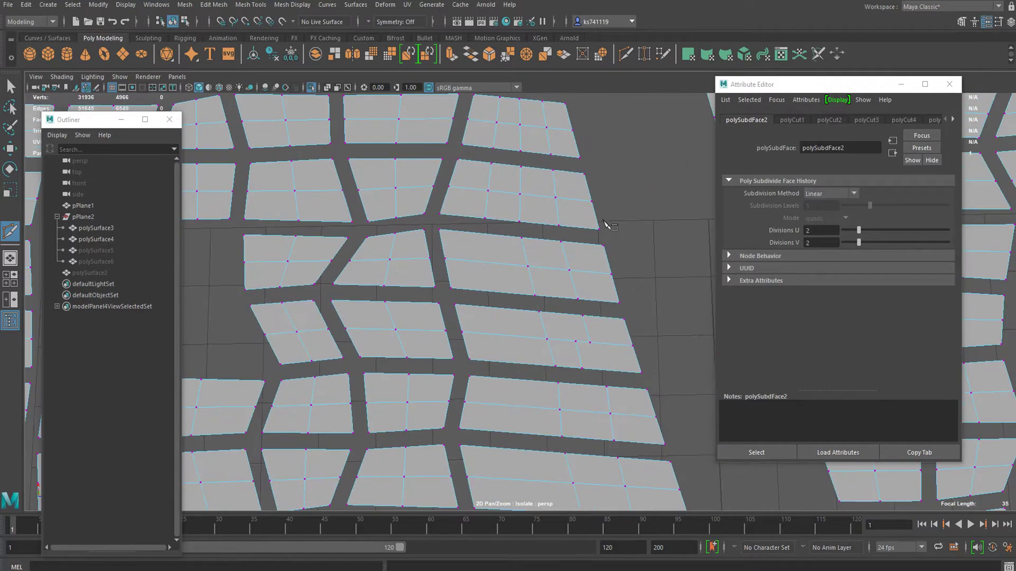
click(498, 299)
alt+middle_drag(504, 364, 509, 316)
drag(512, 383, 511, 393)
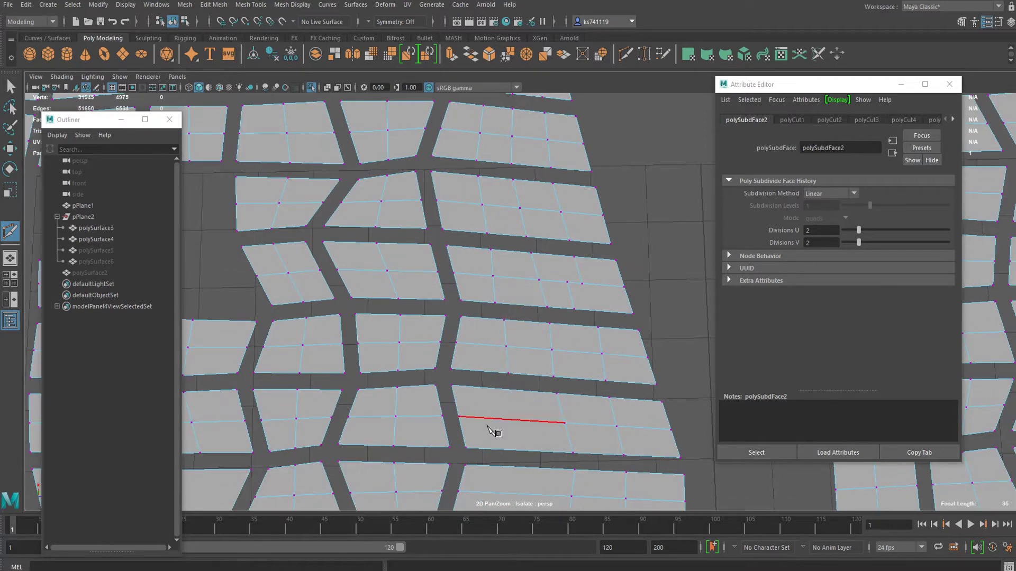
alt+middle_drag(487, 425, 493, 376)
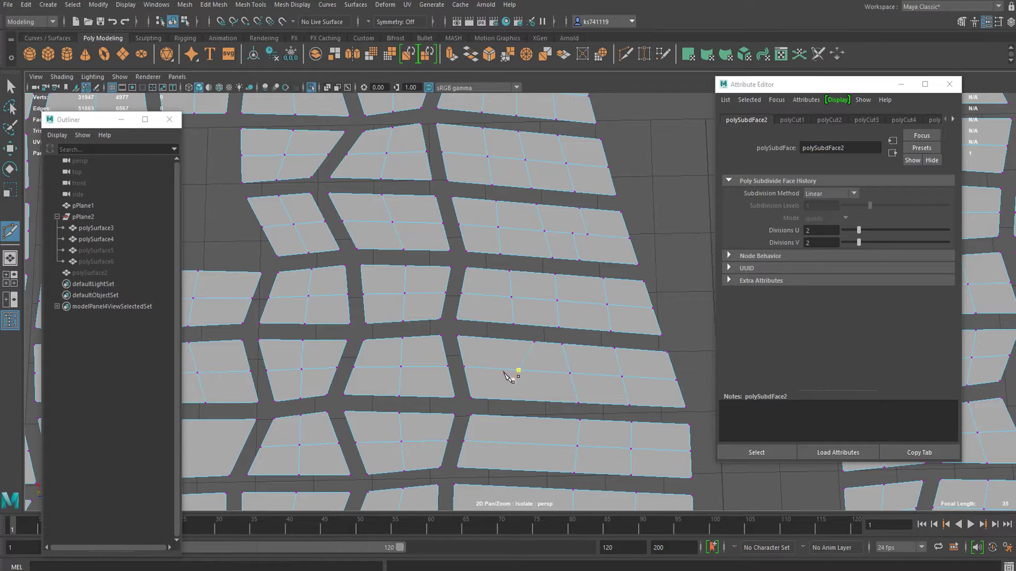
Add short slanted edges inside the undivided inner half of the wide tile just below the opening.
drag(498, 367, 497, 399)
scroll(501, 384, up, 2)
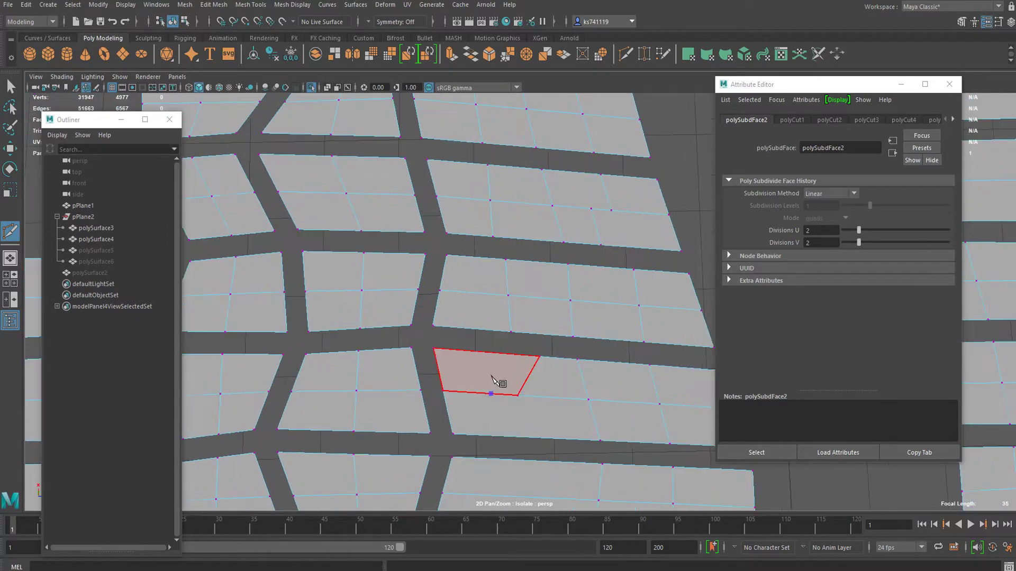
click(504, 353)
drag(476, 401, 470, 413)
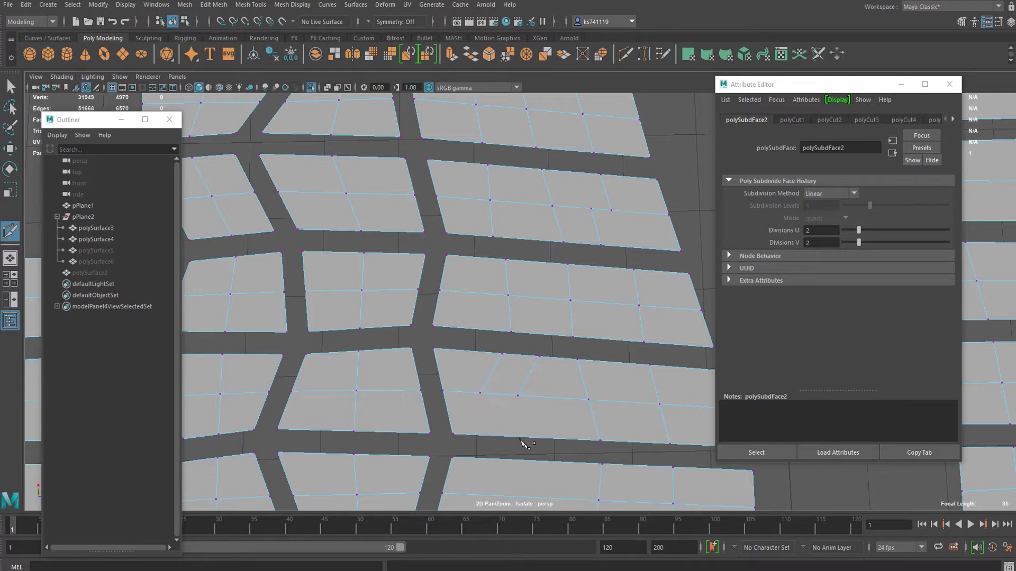
drag(545, 390, 545, 392)
drag(503, 385, 504, 384)
Cut crosswise edges through the inner halves of the long tiles farther along the gap-side column.
alt+right_drag(505, 260, 338, 273)
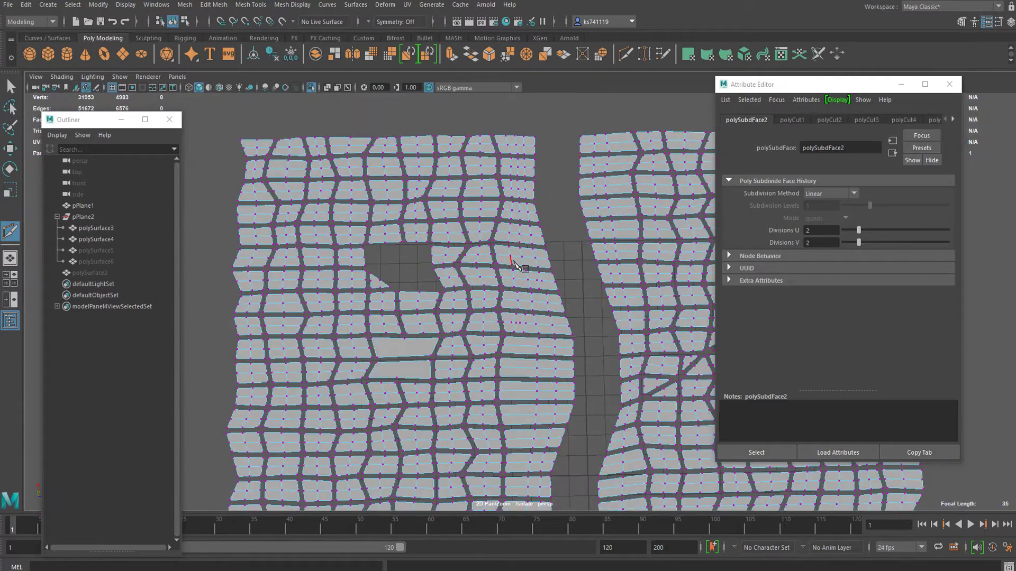
alt+right_drag(518, 343, 497, 342)
alt+middle_drag(553, 322, 453, 298)
alt+drag(576, 359, 450, 312)
alt+right_drag(477, 291, 529, 295)
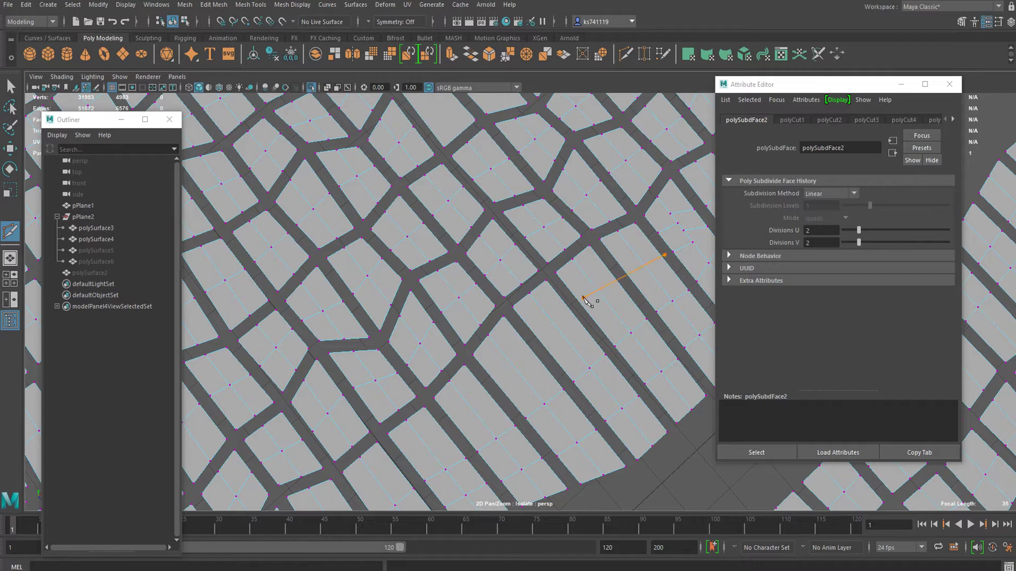
drag(582, 311, 582, 312)
drag(498, 397, 499, 397)
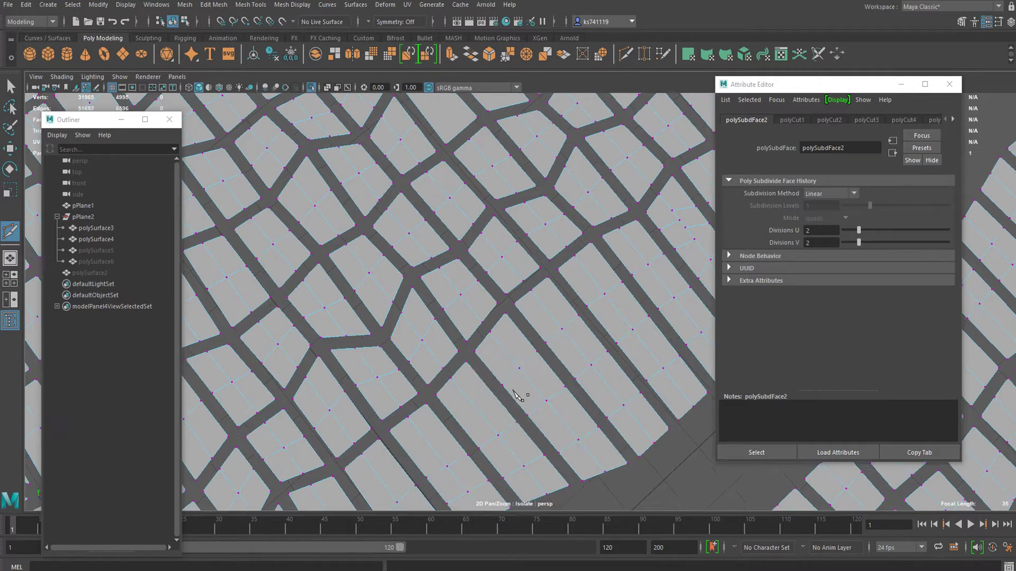
alt+middle_drag(500, 396, 576, 308)
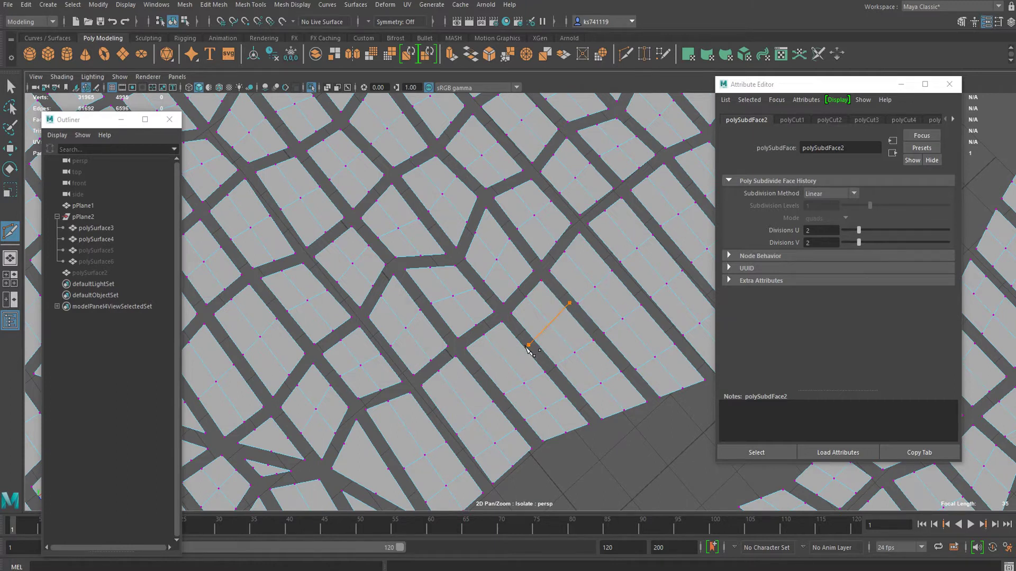
Extend the inner-half crosswise cuts along the gap-side column to the tiles just before the diagonal crack.
click(486, 398)
alt+middle_drag(487, 396, 545, 336)
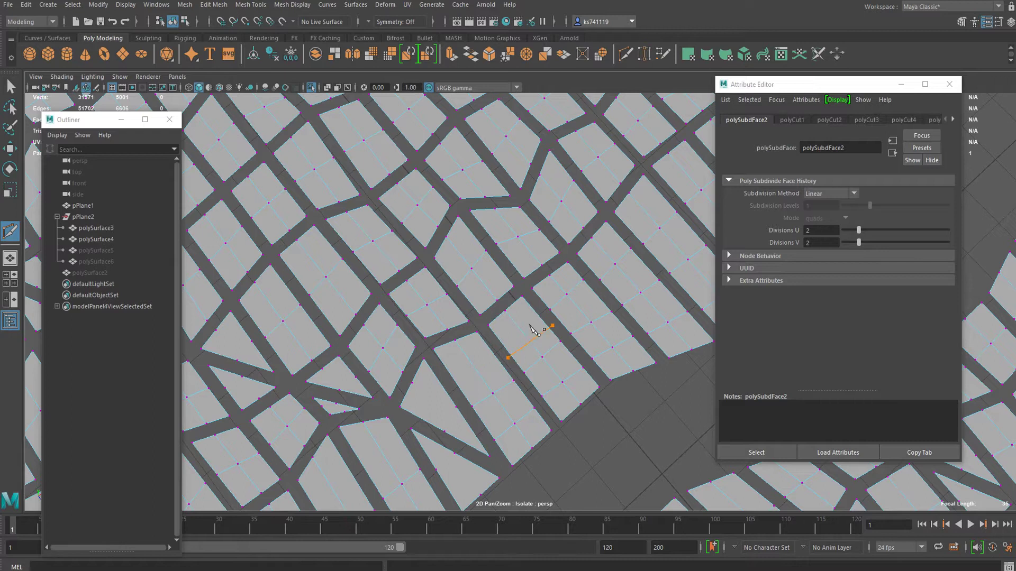
click(497, 339)
click(455, 382)
alt+middle_drag(456, 381, 533, 306)
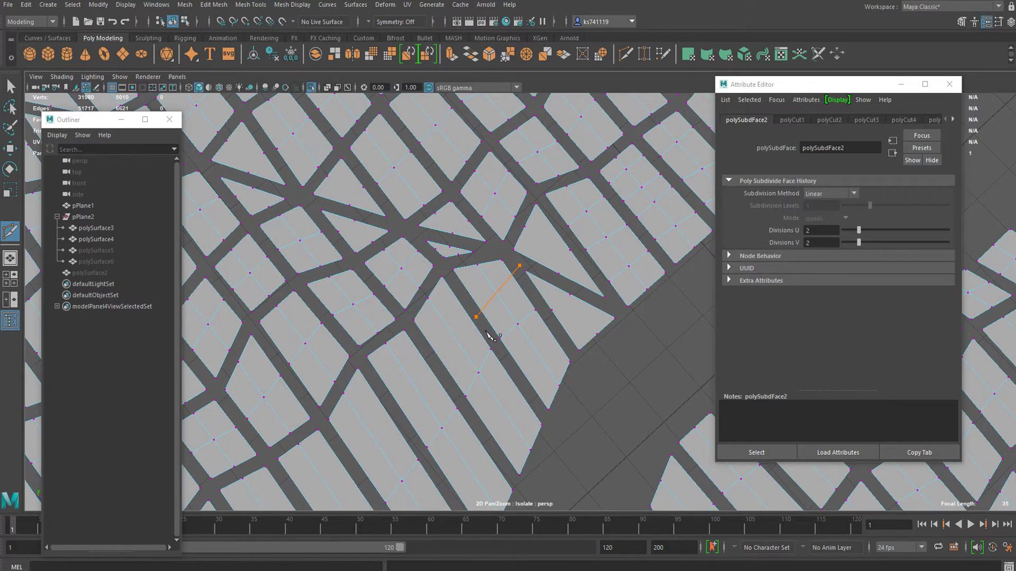
Cut crosswise edges through the long gap-side tiles immediately beyond the diagonal crack.
click(491, 336)
alt+middle_drag(492, 335, 551, 265)
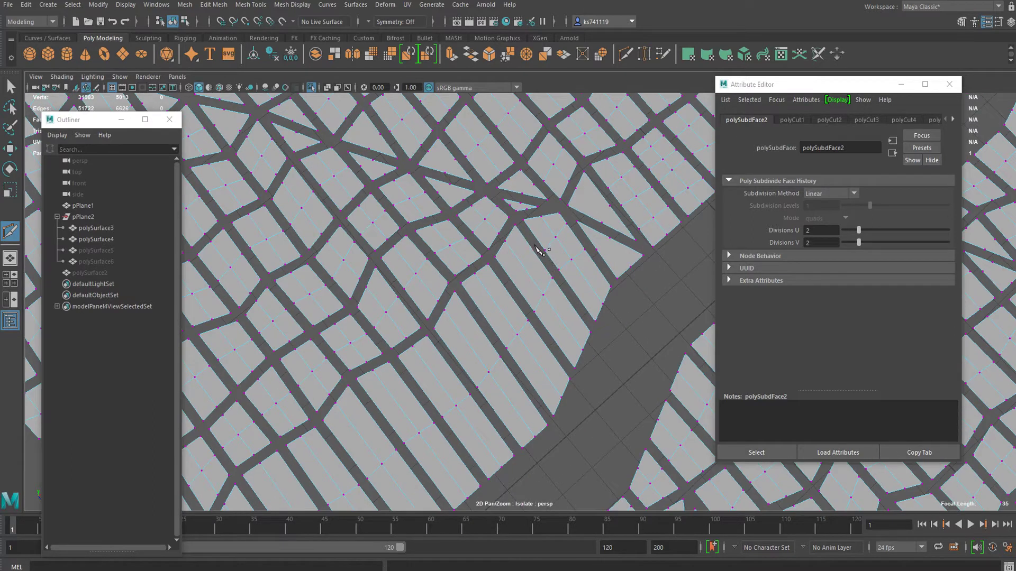
click(343, 446)
alt+middle_drag(344, 445, 473, 299)
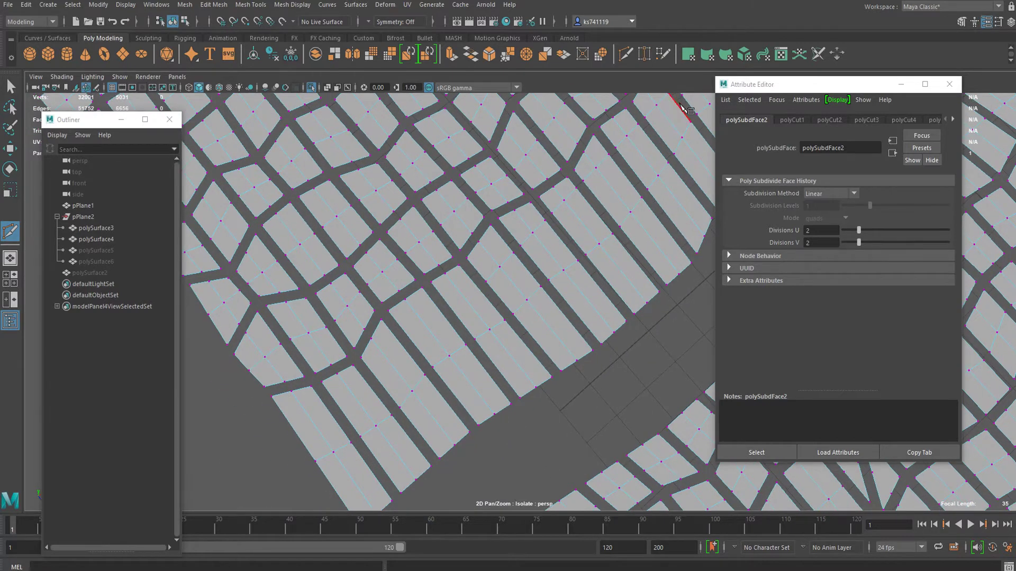
Run long crosswise cuts through the remaining gap-side tiles as far as the paving's far end.
click(464, 329)
click(474, 277)
click(274, 447)
click(455, 324)
click(268, 474)
scroll(351, 479, down, 2)
alt+middle_drag(390, 431, 348, 480)
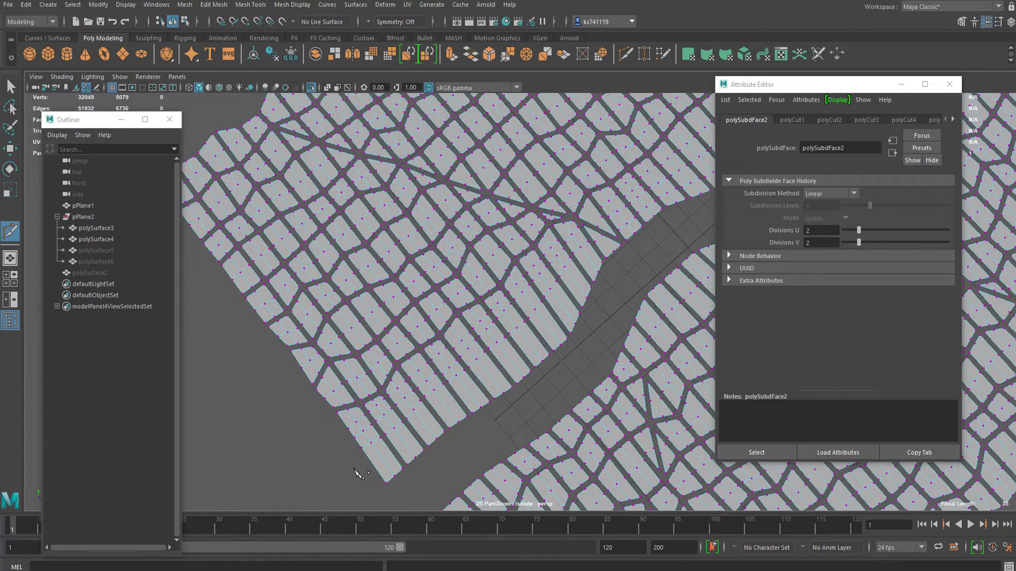
Add another crosswise cut through the outer halves of the gap-side tiles starting just beyond the diagonal crack.
click(573, 300)
scroll(579, 300, up, 5)
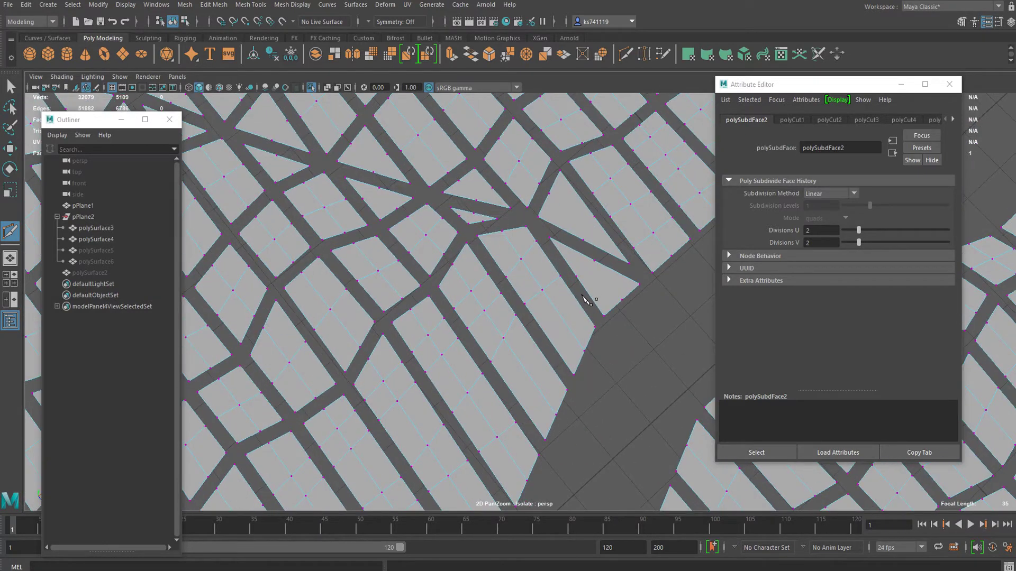
click(515, 400)
alt+middle_drag(516, 401, 574, 261)
scroll(571, 265, down, 5)
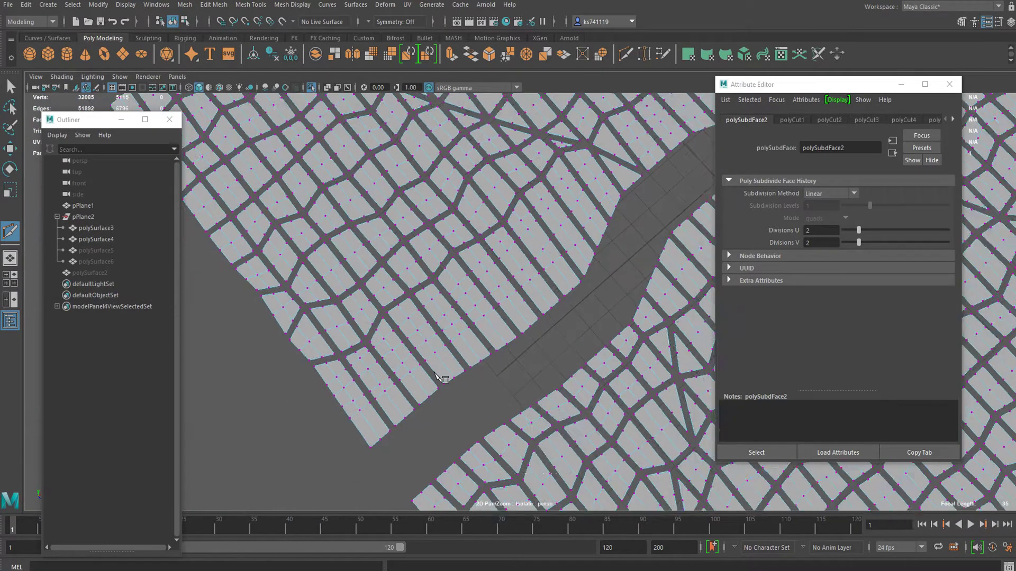
Cut additional crosswise edges near the gap-facing ends of the long tiles, working back from the paving's far end.
scroll(444, 376, up, 5)
scroll(253, 490, down, 3)
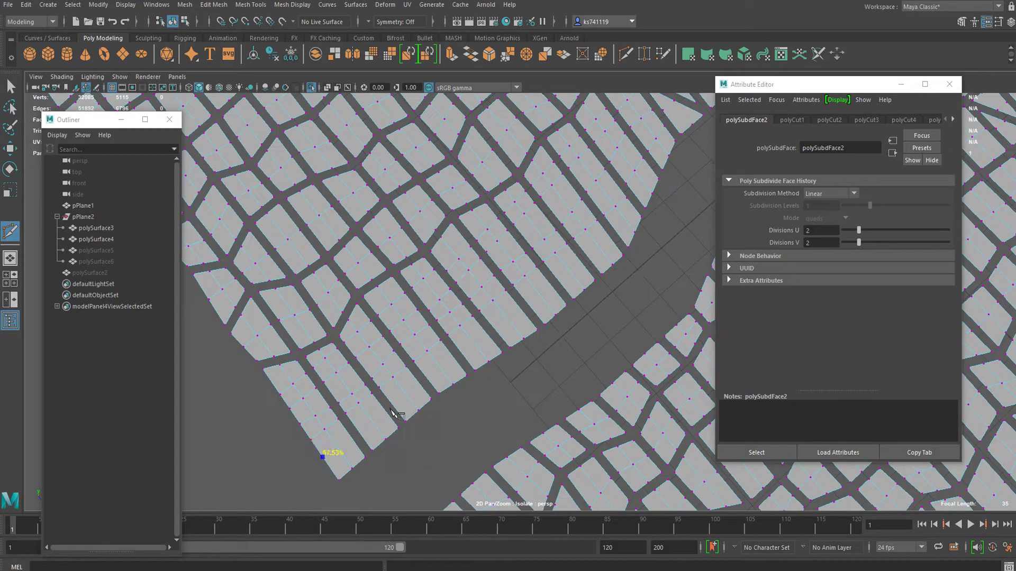
click(318, 452)
click(530, 321)
scroll(527, 325, up, 3)
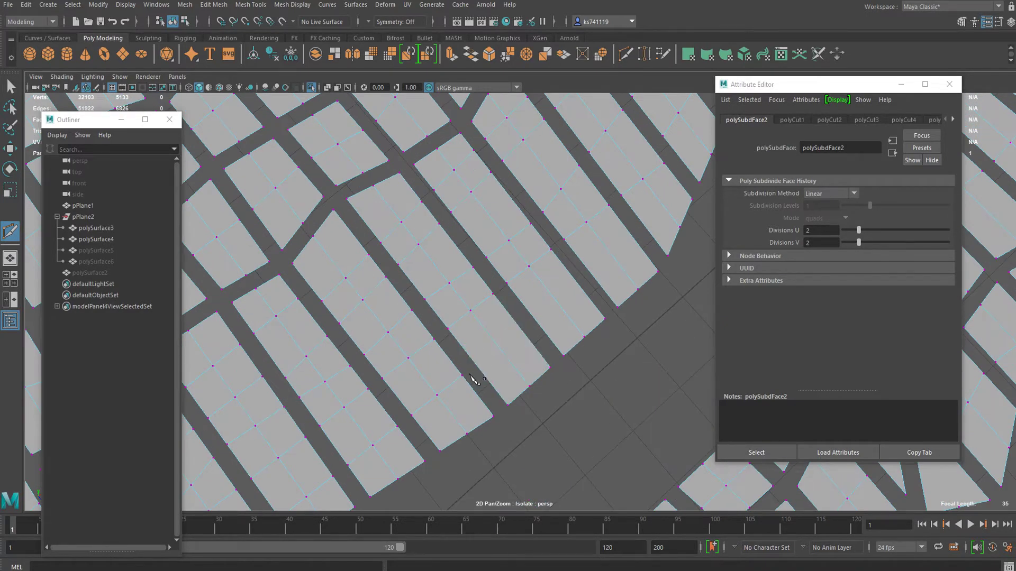
click(642, 239)
Inspect the tile cuts on both sides of the winding gap and around the diagonal cracks for uneven division.
scroll(591, 296, down, 5)
alt+middle_drag(481, 242, 555, 373)
alt+drag(297, 263, 499, 248)
alt+middle_drag(498, 247, 393, 365)
alt+drag(393, 339, 472, 385)
alt+middle_drag(471, 385, 471, 325)
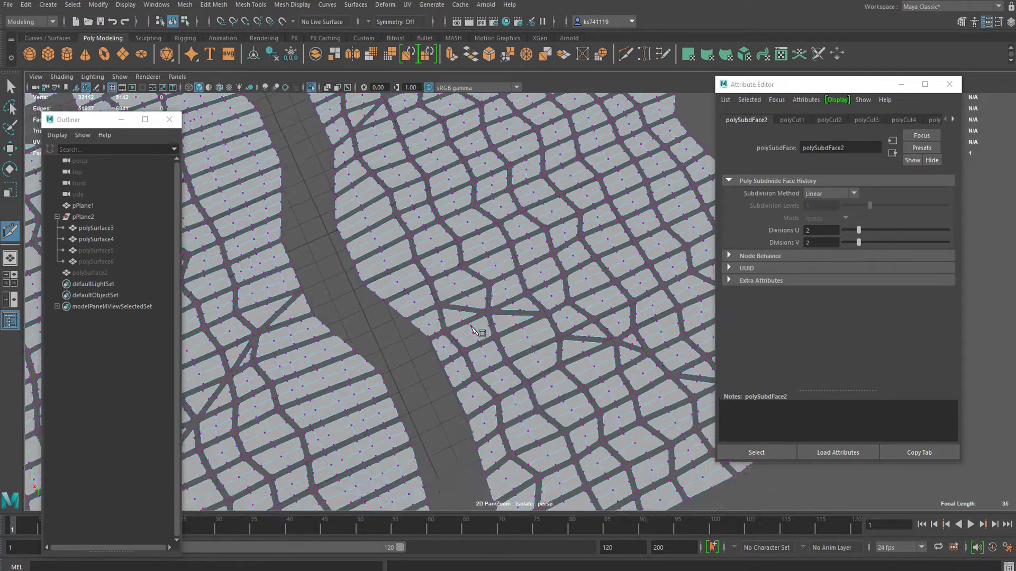
scroll(458, 291, up, 5)
scroll(492, 326, down, 9)
alt+drag(408, 281, 529, 269)
alt+middle_drag(402, 349, 606, 210)
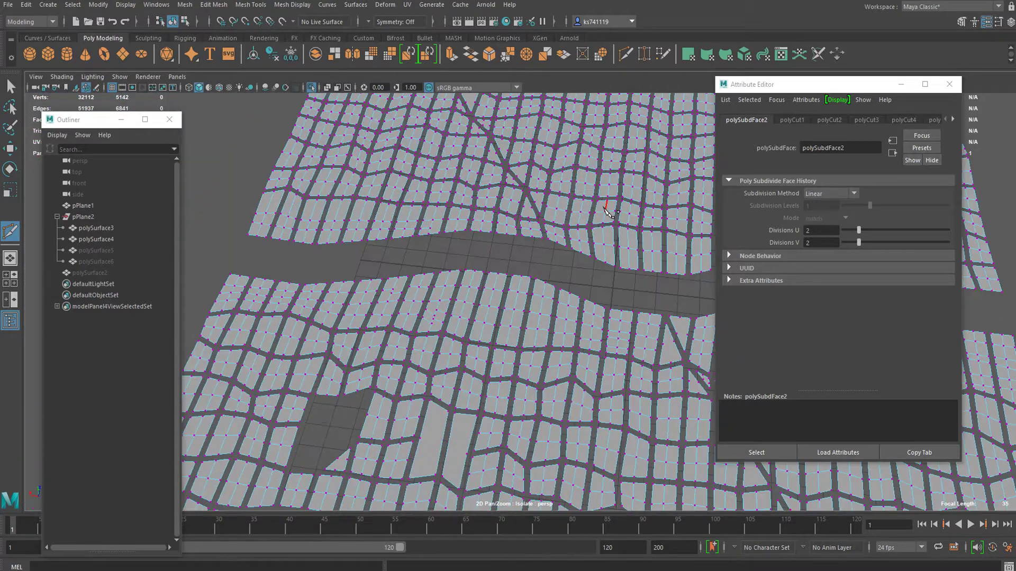
alt+middle_drag(545, 324, 503, 198)
alt+drag(555, 301, 469, 305)
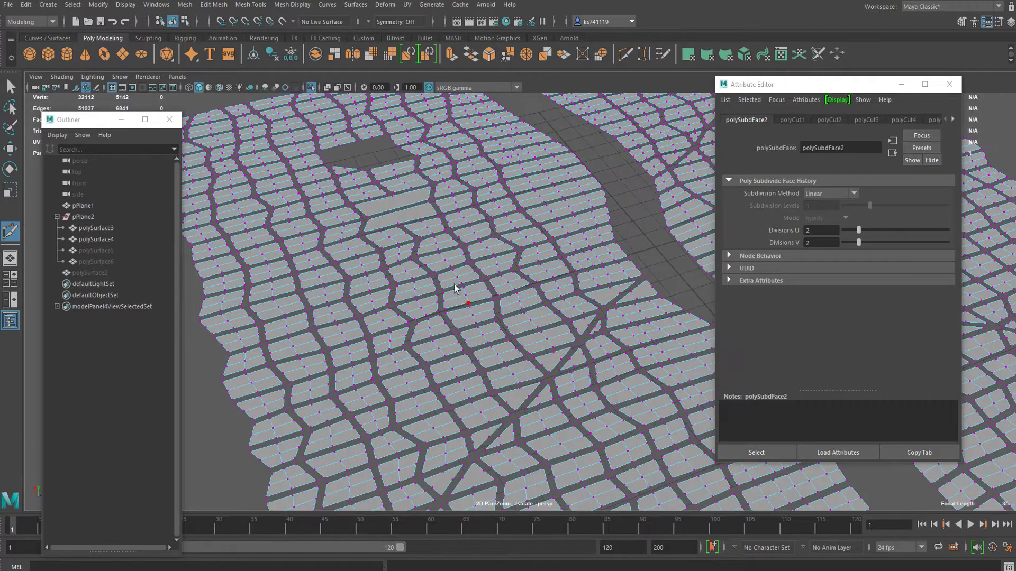
Leave Multi-Cut and switch the tile mesh to face selection around the missing-tile opening and undivided tiles.
key(q)
scroll(454, 285, down, 5)
alt+drag(439, 229, 400, 255)
right_drag(382, 228, 388, 256)
alt+middle_drag(394, 270, 437, 294)
scroll(338, 169, up, 5)
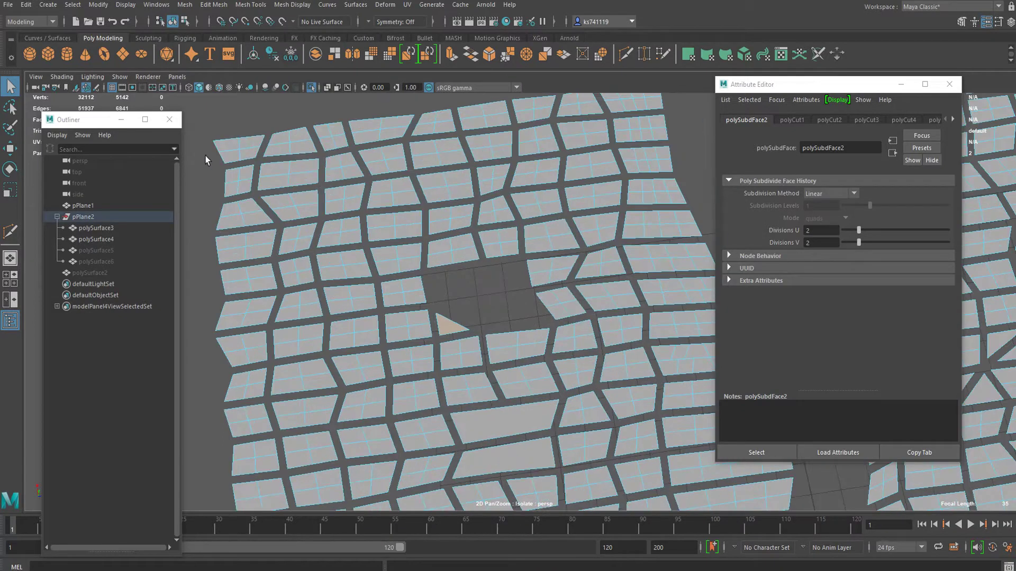
Select the faces of the outer tiles in the far corner beside the missing-tile opening.
click(237, 145)
shift+click(302, 198)
shift+double_click(411, 218)
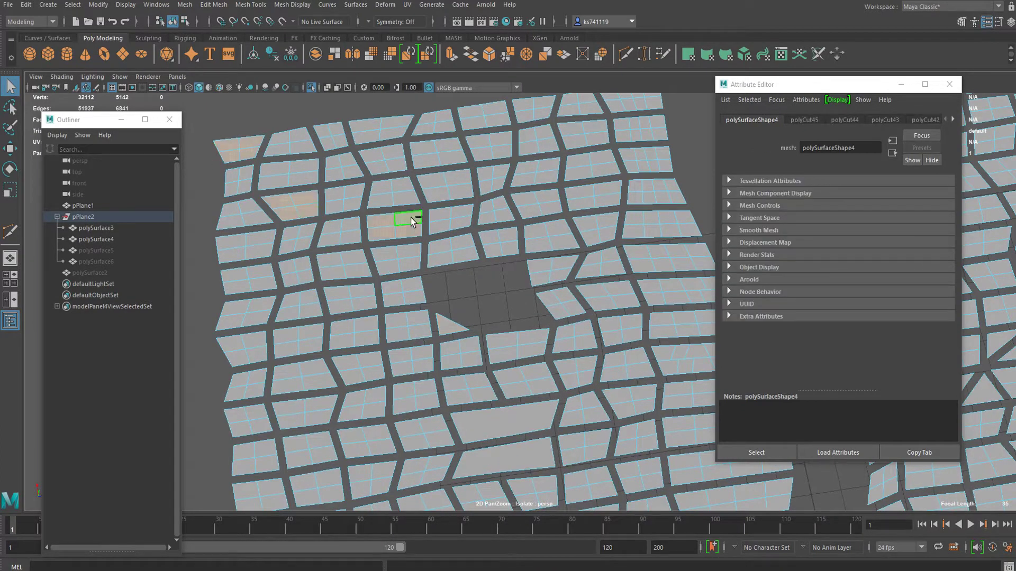
shift+double_click(397, 303)
alt+middle_drag(390, 339, 390, 304)
scroll(389, 305, down, 3)
shift+drag(451, 131, 299, 291)
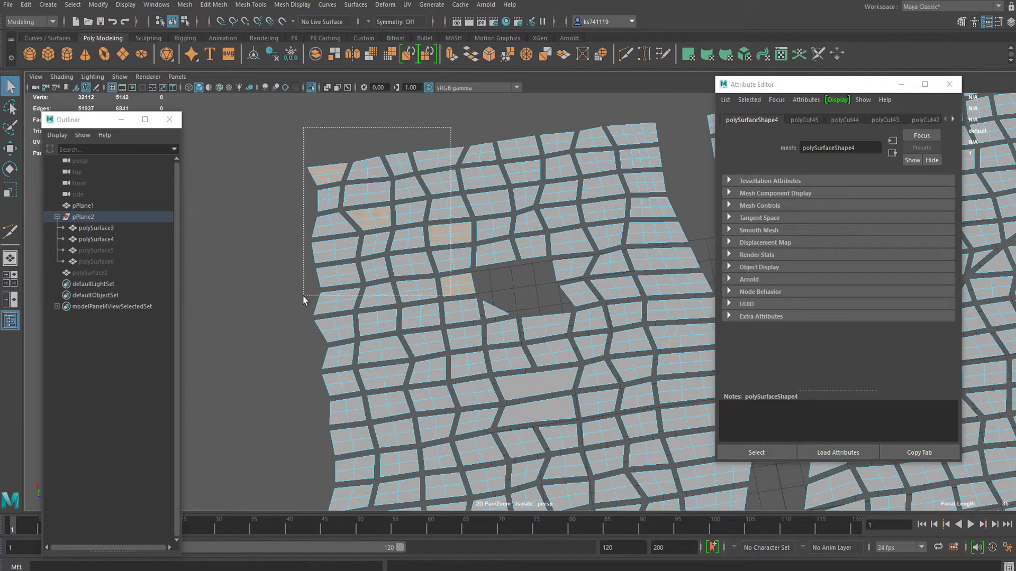
alt+middle_drag(438, 418, 405, 228)
scroll(454, 393, down, 3)
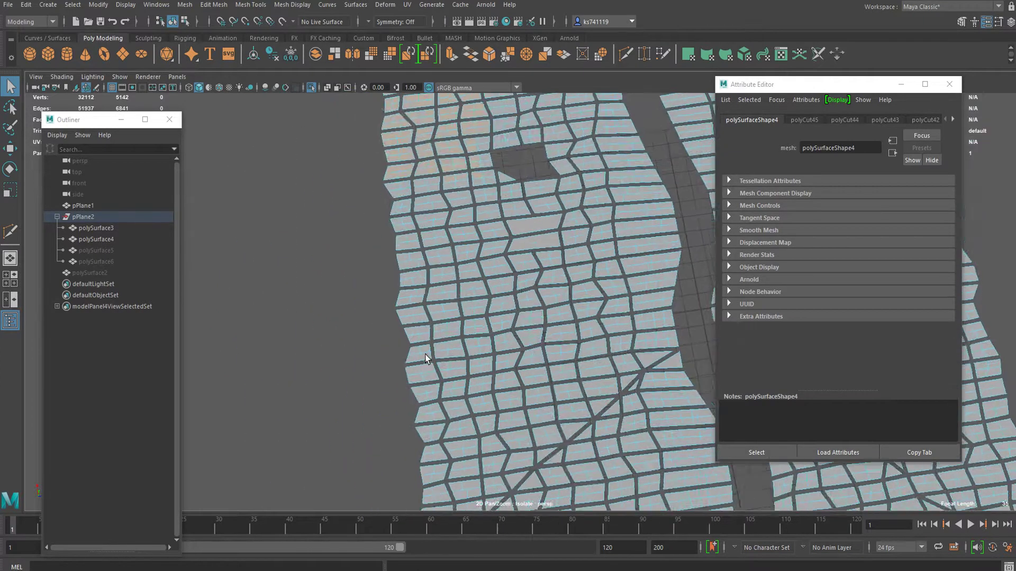
Extend the face selection down the paving's outer edge on the missing-tile side, past the diagonal crack to the near corner.
alt+middle_drag(417, 353, 423, 276)
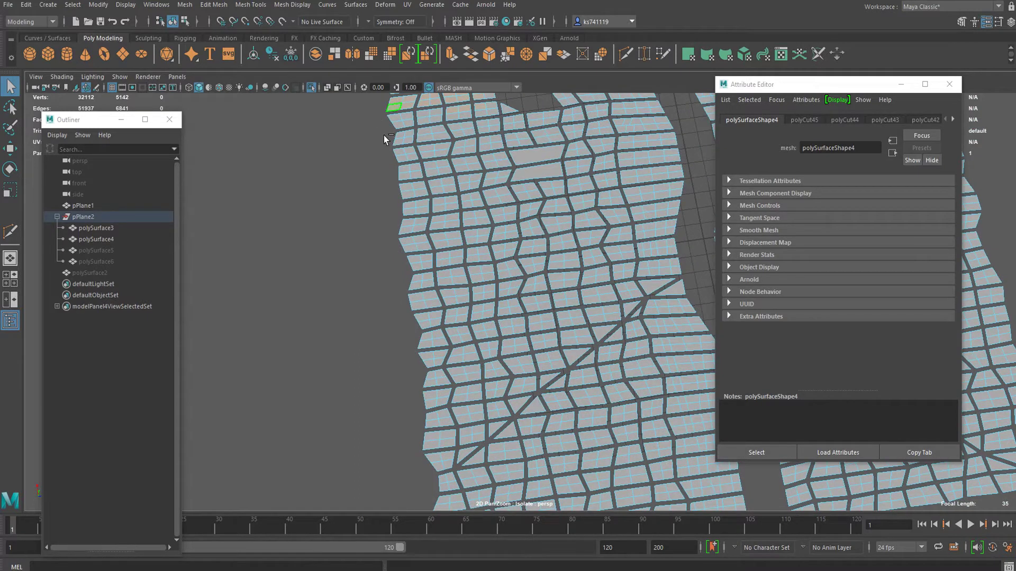
scroll(425, 176, down, 3)
alt+middle_drag(425, 176, 380, 194)
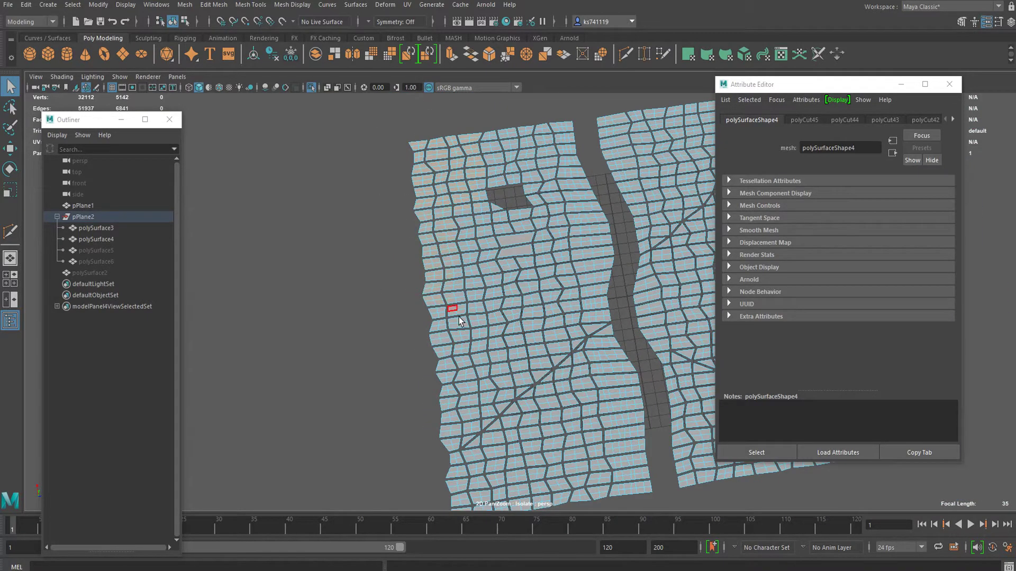
alt+middle_drag(459, 317, 447, 265)
drag(362, 190, 465, 396)
alt+middle_drag(465, 396, 446, 360)
drag(396, 322, 528, 440)
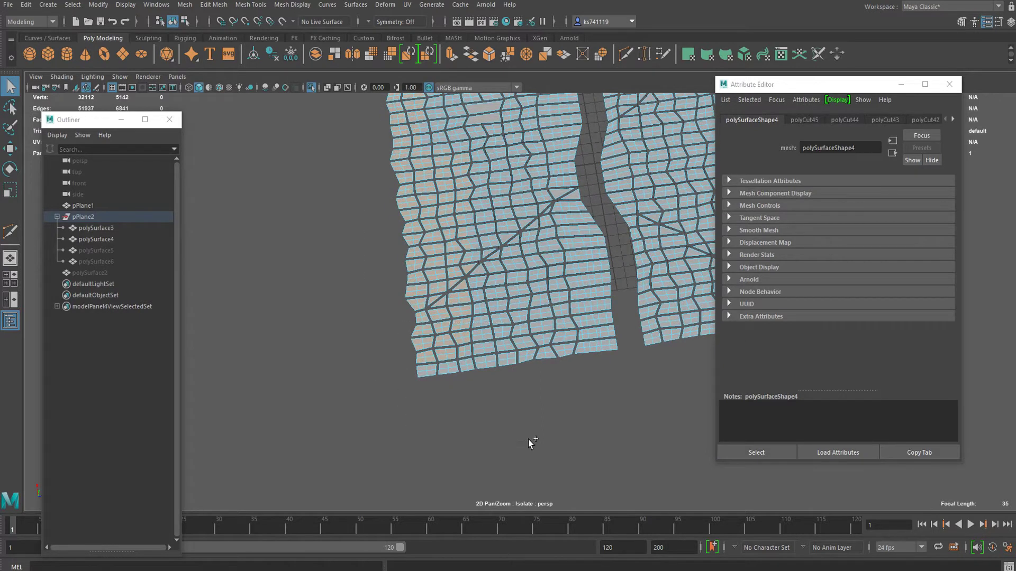
Add the tile faces along the paving's far end on both sides of the winding gap to the selection.
alt+middle_drag(544, 230, 460, 367)
alt+middle_drag(460, 176, 452, 238)
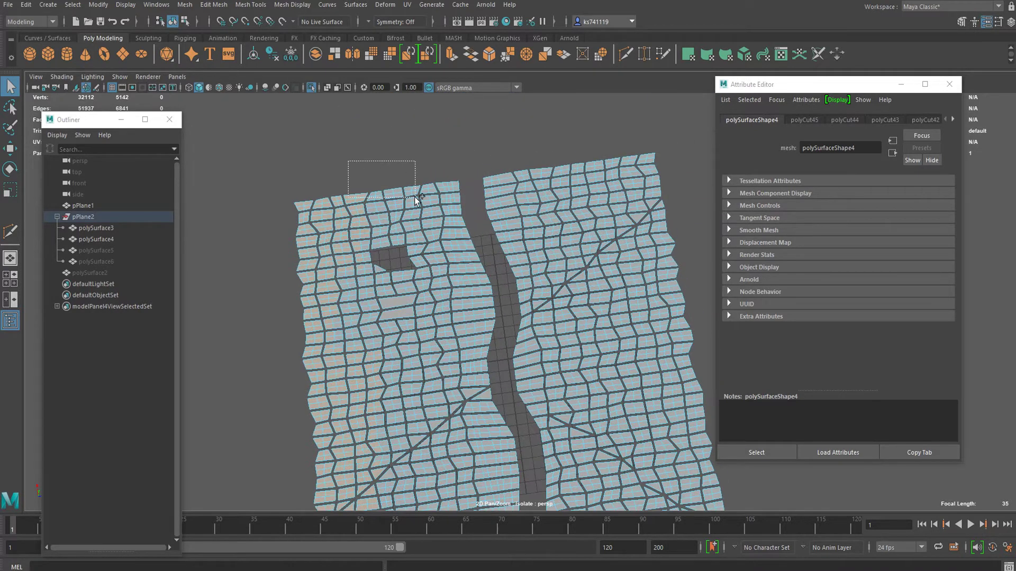
shift+drag(428, 208, 429, 208)
alt+middle_drag(508, 276, 390, 249)
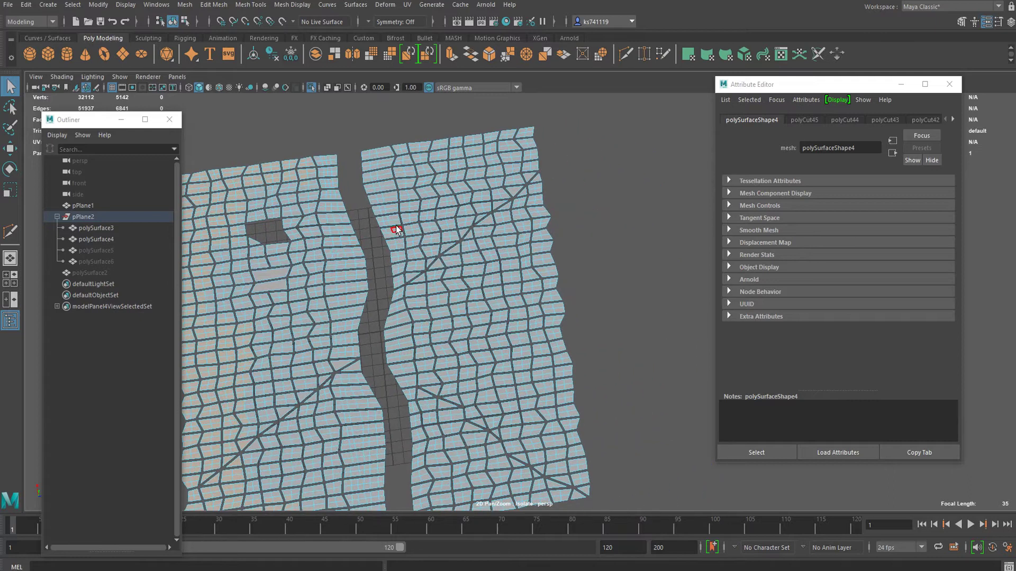
shift+drag(394, 122, 571, 168)
shift+drag(530, 372, 530, 373)
Add the outer-edge tile faces on the opposite half to the selection, down to the near corner around the crack.
alt+middle_drag(566, 421, 569, 382)
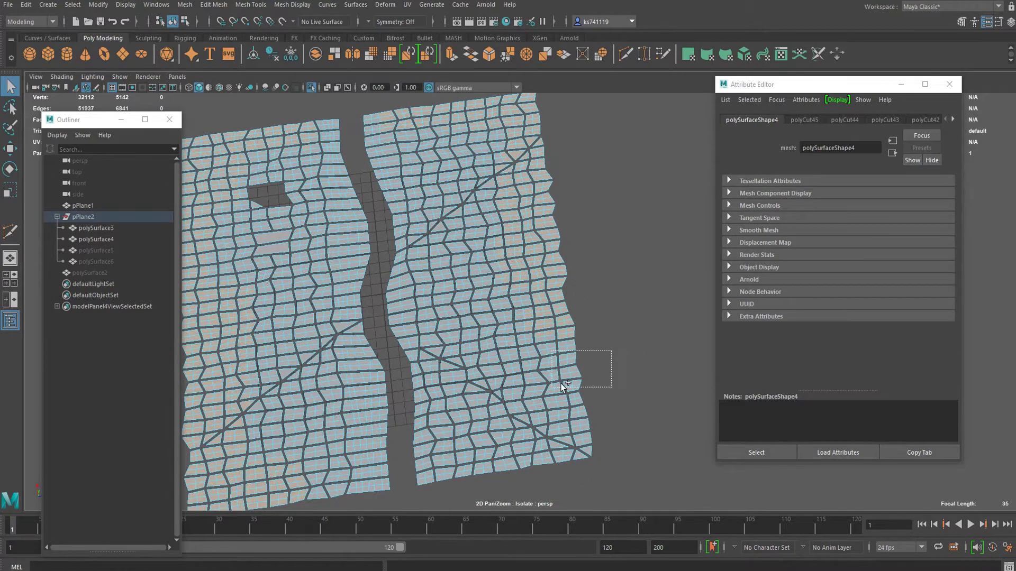
ctrl+shift+drag(561, 384, 531, 414)
ctrl+shift+drag(606, 309, 535, 370)
alt+middle_drag(589, 425, 589, 380)
ctrl+shift+drag(622, 341, 523, 460)
alt+middle_drag(498, 390, 575, 431)
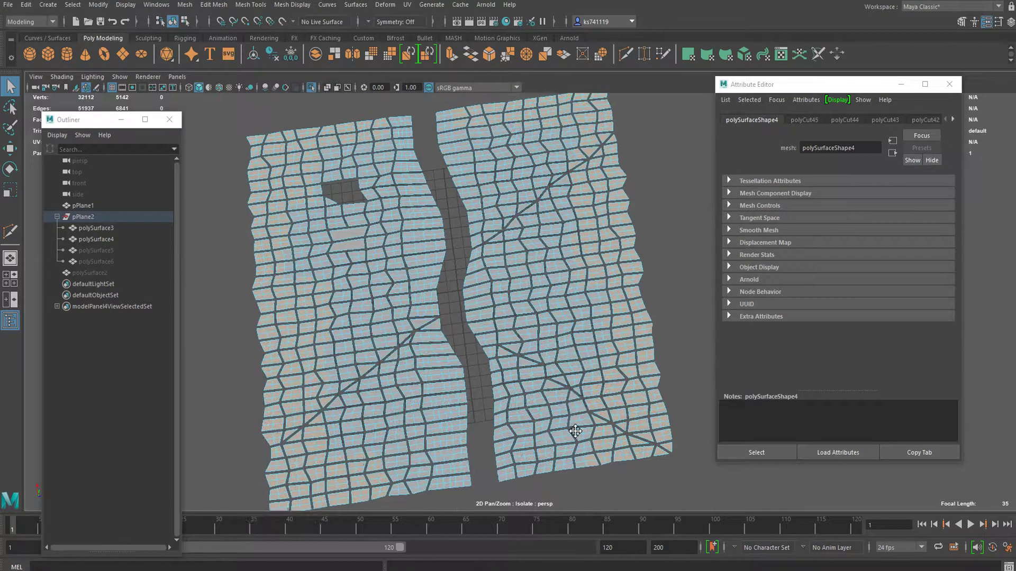
Add linear divisions to the selected outer tile faces, with Divisions U and Divisions V both set to 2.
scroll(529, 392, up, 5)
alt+drag(423, 292, 444, 259)
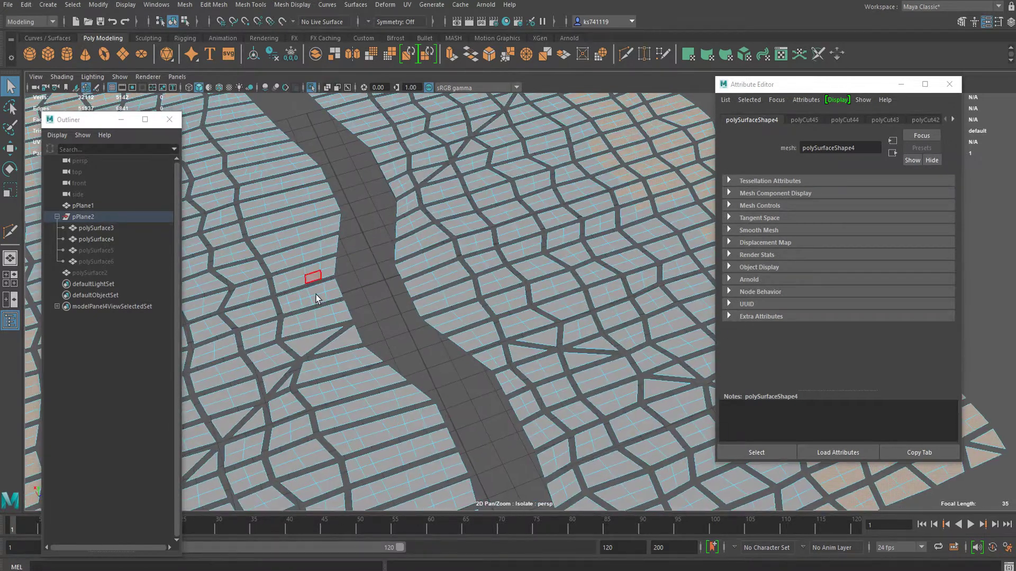
alt+middle_drag(374, 286, 426, 297)
scroll(425, 298, up, 6)
scroll(389, 302, down, 5)
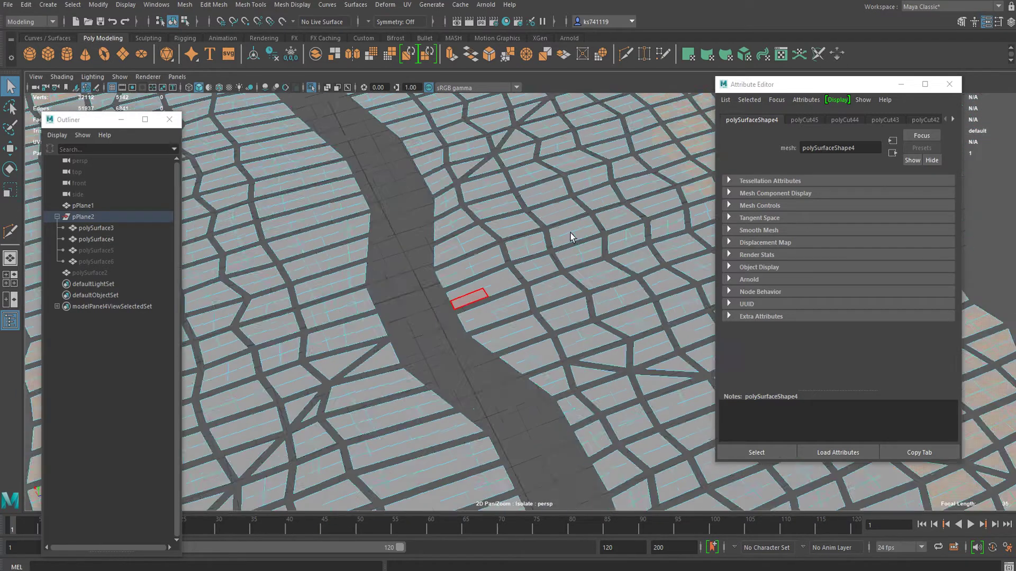
scroll(571, 233, down, 3)
alt+middle_drag(577, 234, 398, 272)
scroll(398, 271, up, 6)
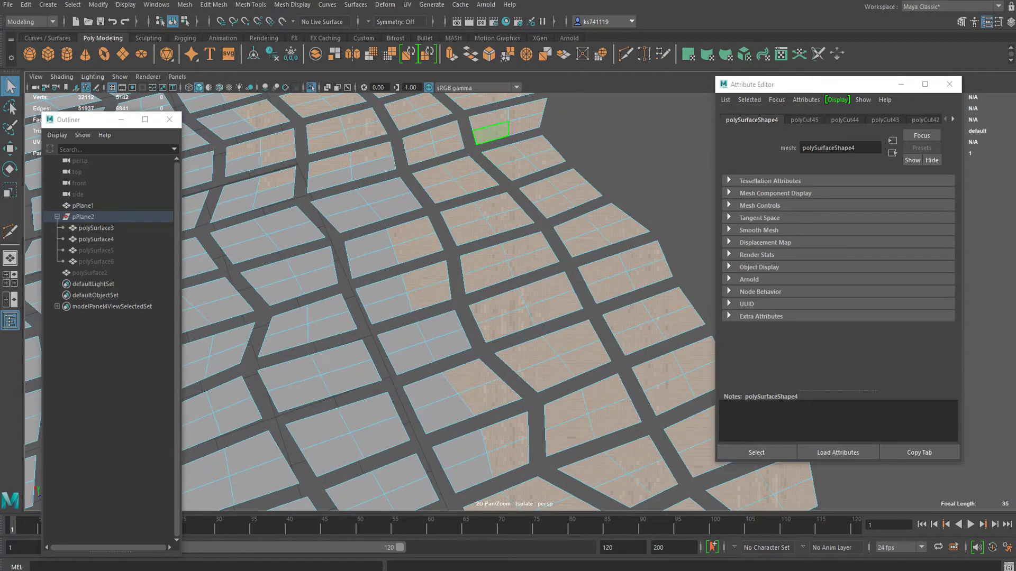
click(213, 5)
click(233, 30)
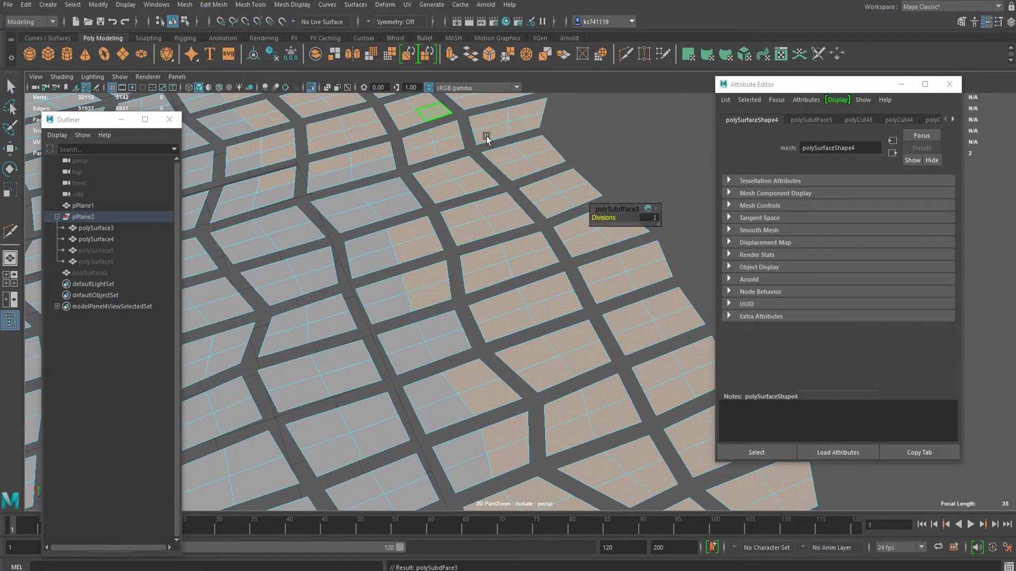
click(648, 218)
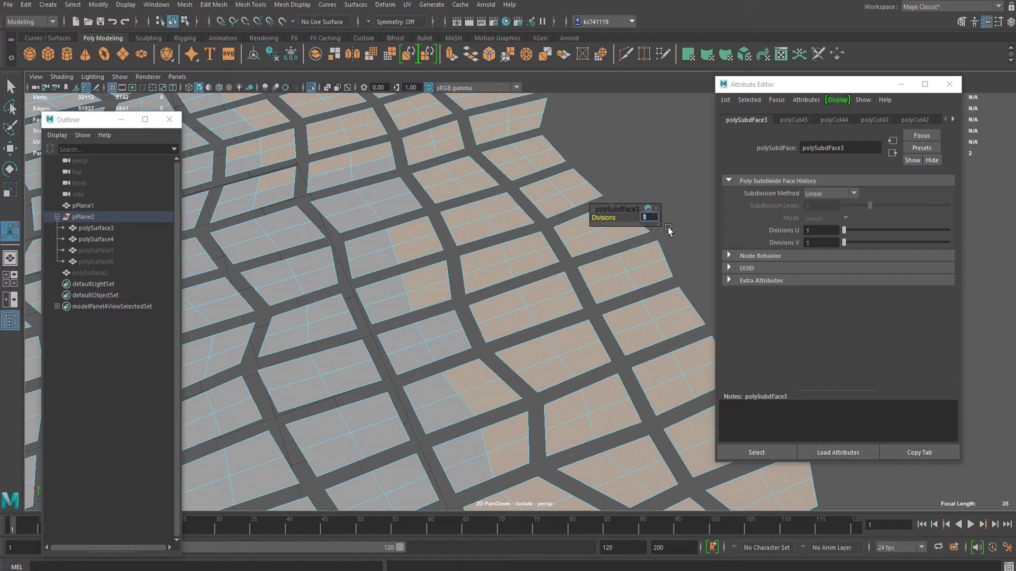
click(858, 231)
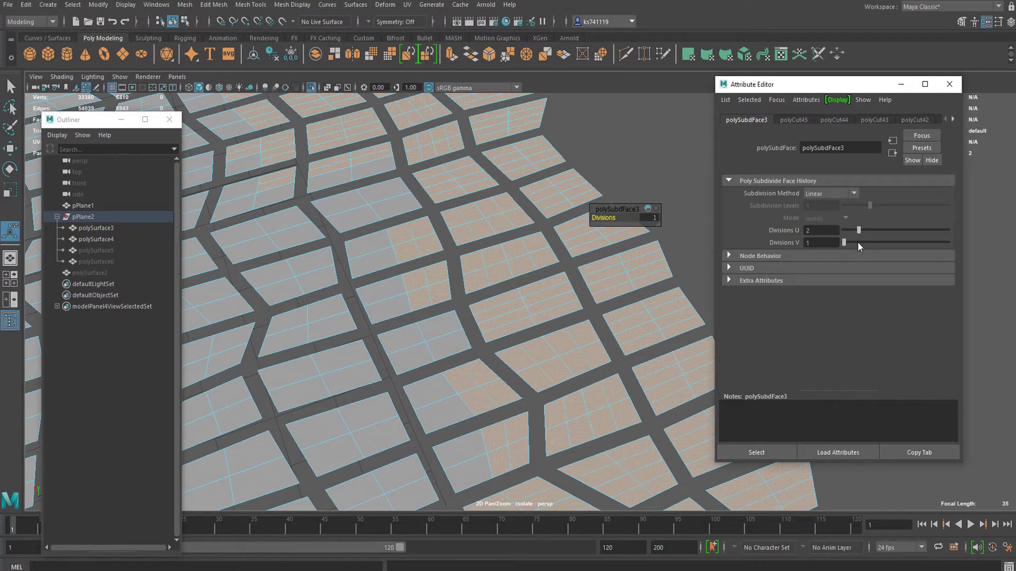
alt+drag(479, 303, 468, 293)
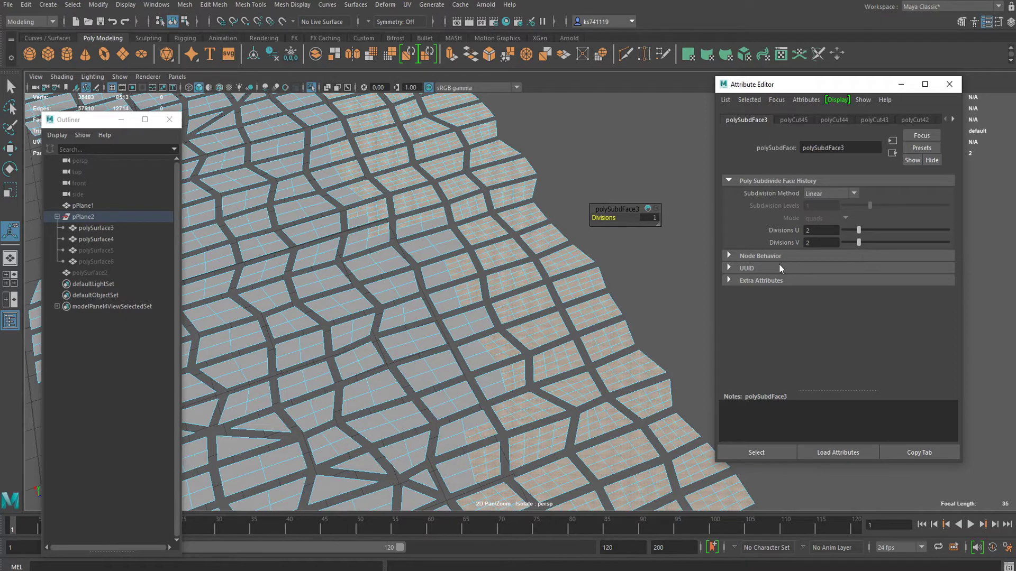
alt+drag(587, 307, 566, 285)
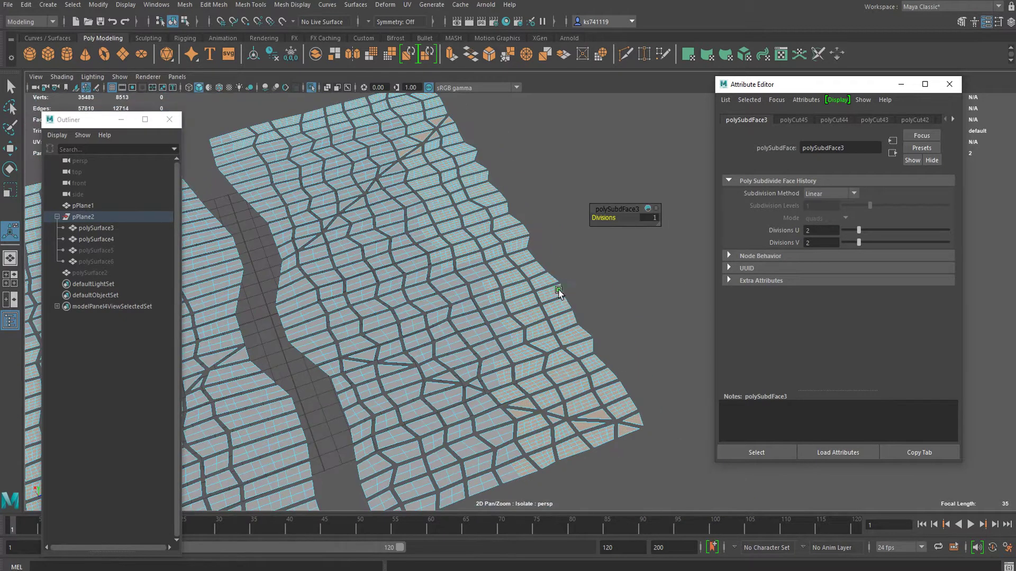
Return to object selection, clear the face selection and select the whole tile mesh polySurface4.
alt+right_drag(559, 289, 537, 342)
key(q)
right_drag(519, 271, 585, 256)
click(623, 265)
alt+middle_drag(623, 266, 535, 132)
alt+right_drag(534, 132, 589, 268)
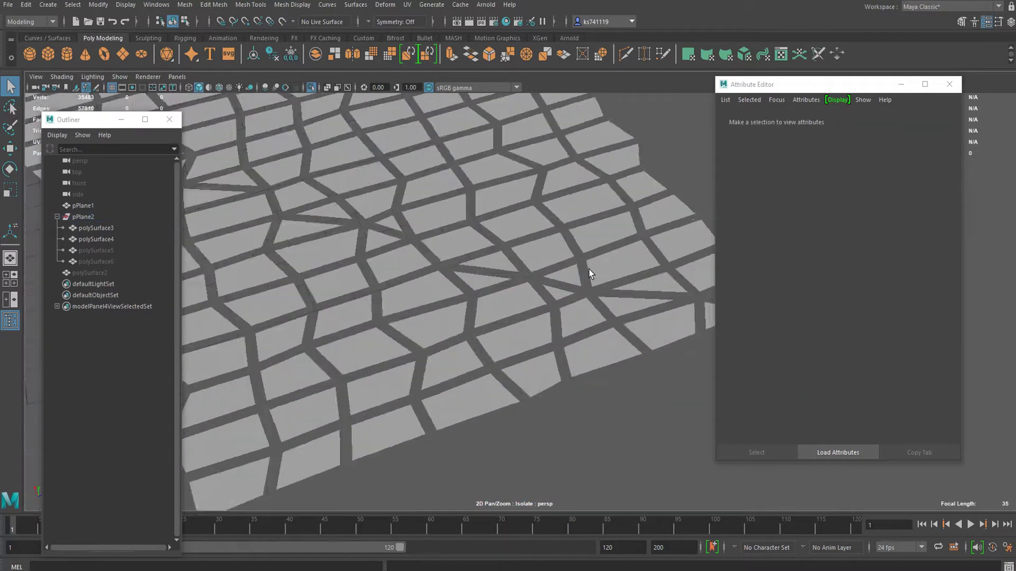
alt+middle_drag(589, 269, 577, 299)
click(467, 246)
Examine how evenly the tiles are divided along the outer edges, beside the winding gap and around the diagonal cracks.
alt+middle_drag(505, 322, 544, 328)
alt+right_drag(544, 329, 339, 312)
alt+middle_drag(338, 312, 672, 246)
alt+right_drag(672, 246, 605, 269)
alt+middle_drag(604, 269, 316, 327)
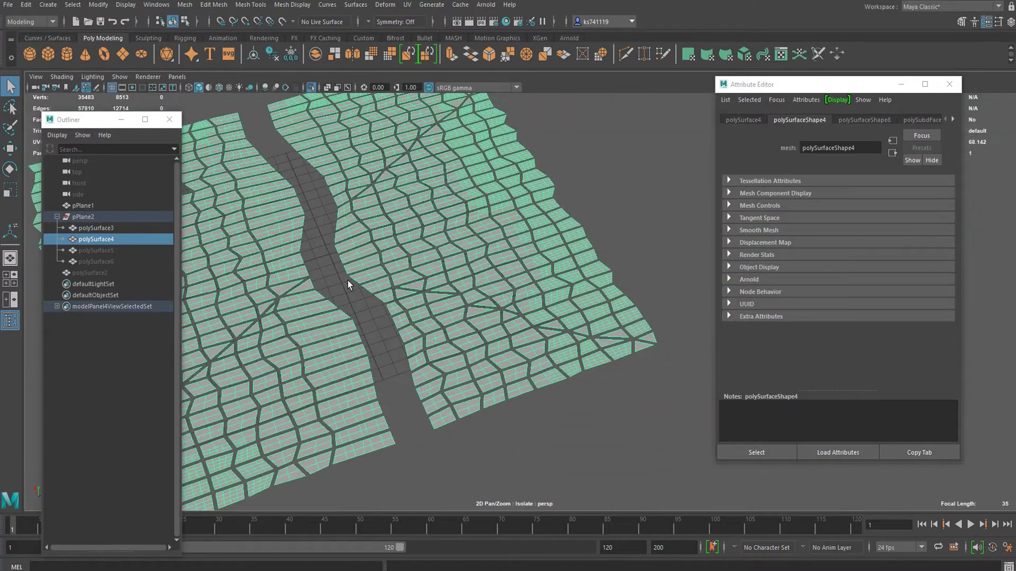
alt+right_drag(454, 279, 495, 257)
alt+middle_drag(344, 270, 545, 363)
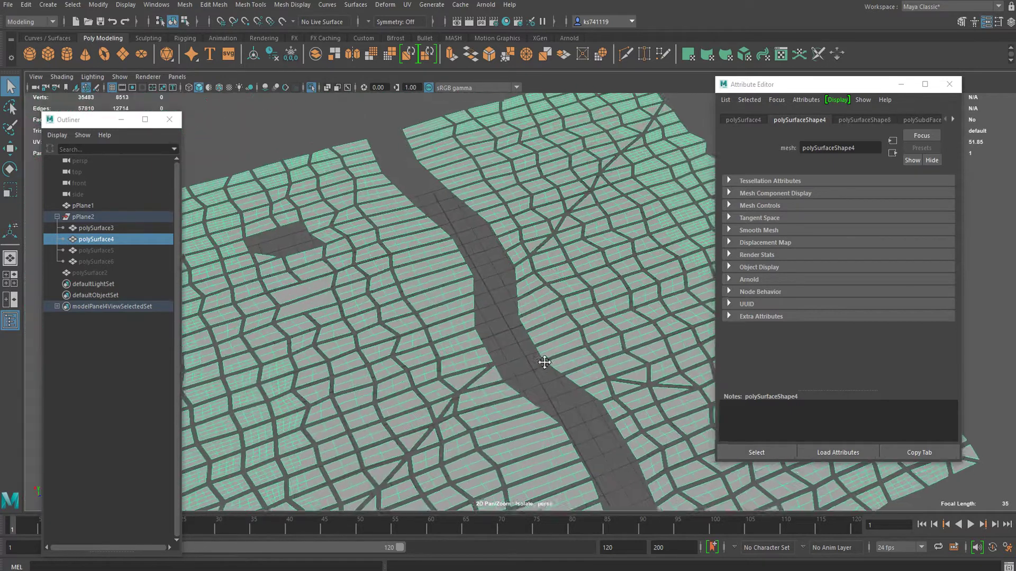
alt+drag(544, 363, 431, 351)
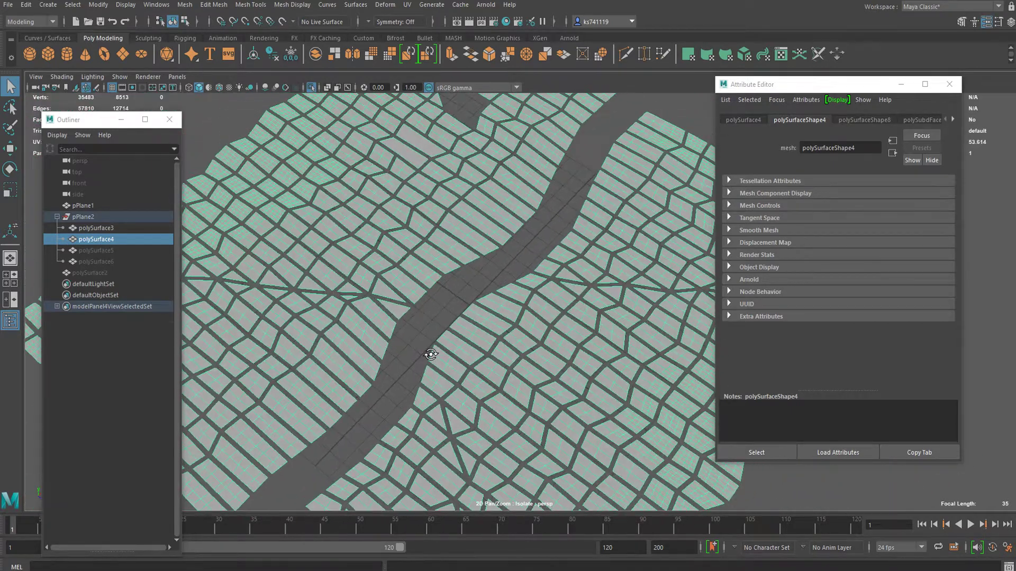
alt+middle_drag(430, 350, 358, 226)
alt+right_drag(358, 226, 390, 266)
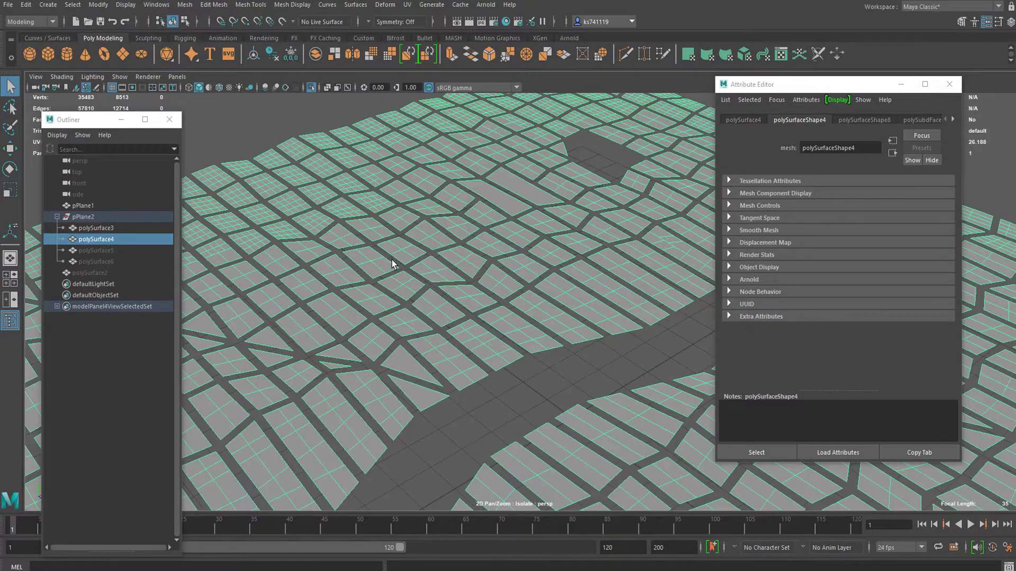
alt+drag(390, 265, 494, 294)
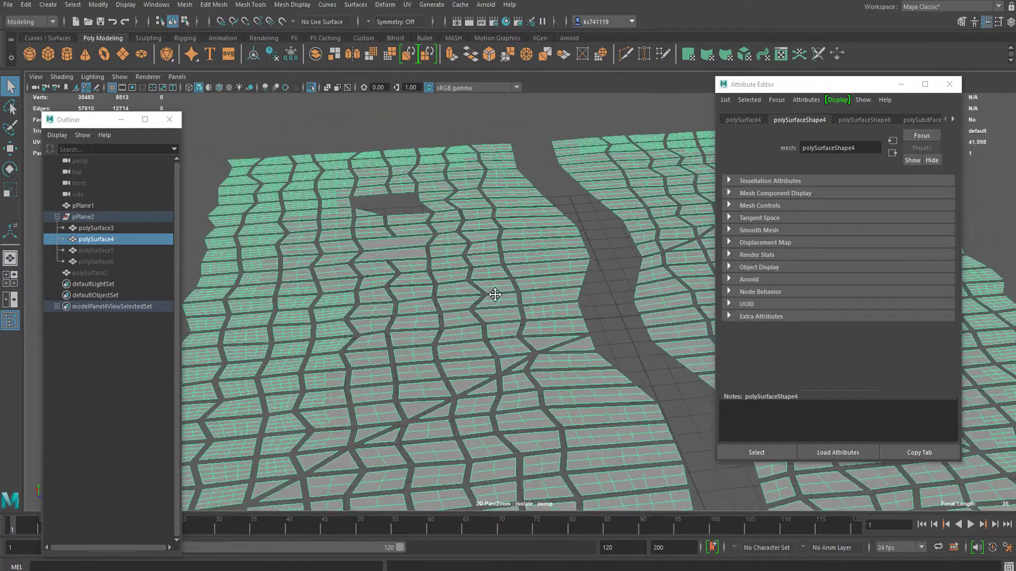
alt+right_drag(494, 294, 507, 300)
alt+middle_drag(507, 300, 516, 258)
alt+drag(439, 274, 399, 267)
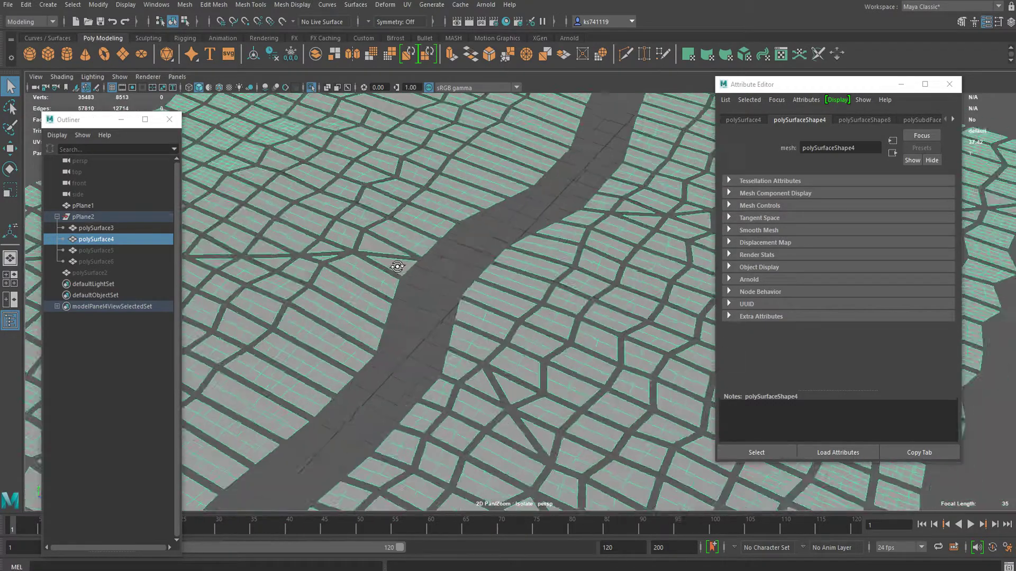
alt+right_drag(399, 268, 496, 271)
alt+drag(485, 322, 490, 259)
Switch the tile mesh to face selection and select all tile faces across the paving.
right_drag(406, 236, 405, 259)
alt+right_drag(461, 276, 433, 262)
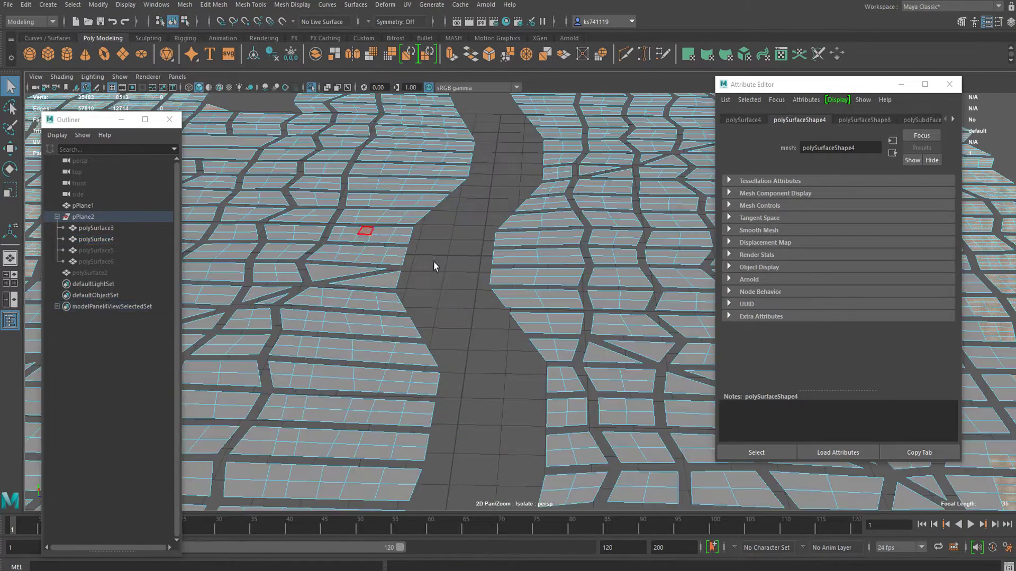
double_click(351, 234)
alt+right_drag(351, 234, 450, 241)
drag(320, 137, 842, 515)
Extrude the selected tile faces with Keep Faces Together off and an Offset of 0.06.
alt+right_drag(454, 293, 378, 130)
alt+drag(400, 307, 418, 298)
alt+right_drag(418, 298, 438, 305)
alt+drag(438, 305, 488, 273)
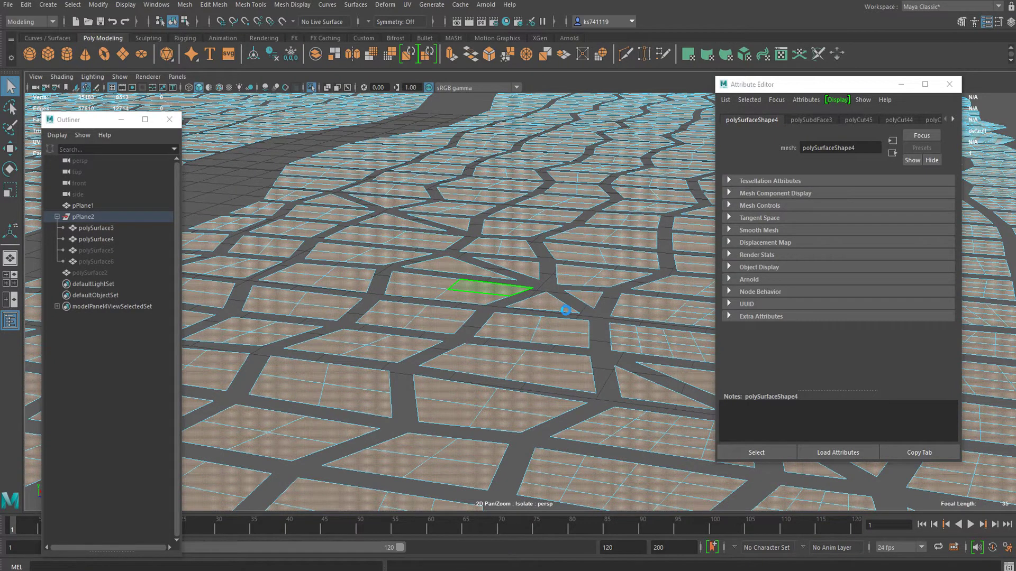
key(ctrl+e)
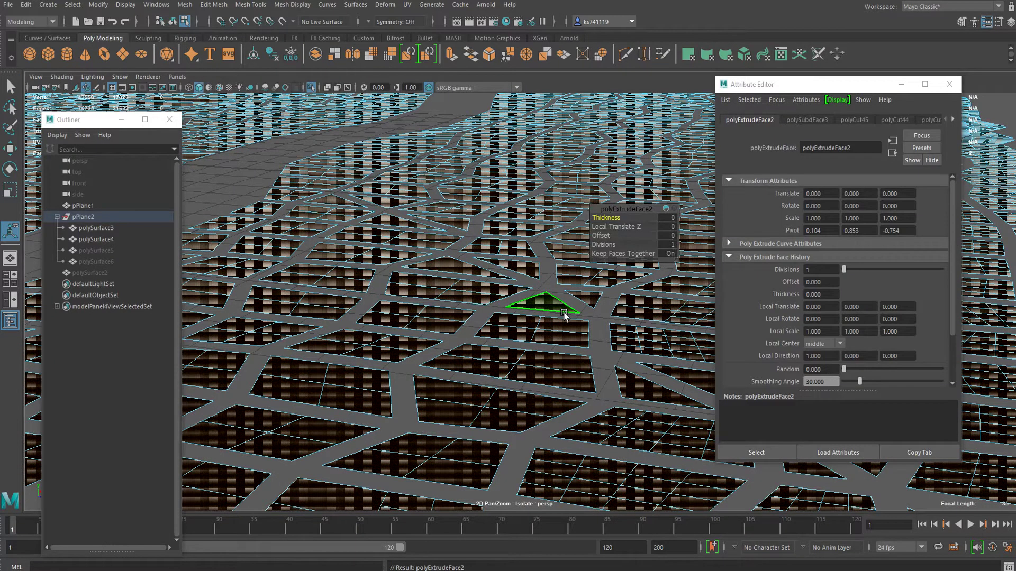
click(657, 255)
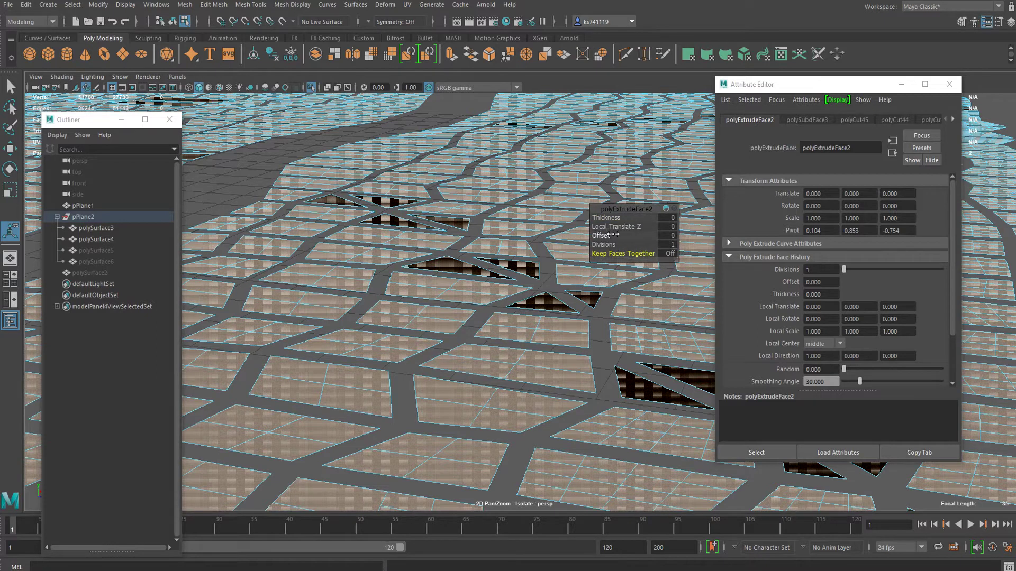
drag(604, 236, 606, 233)
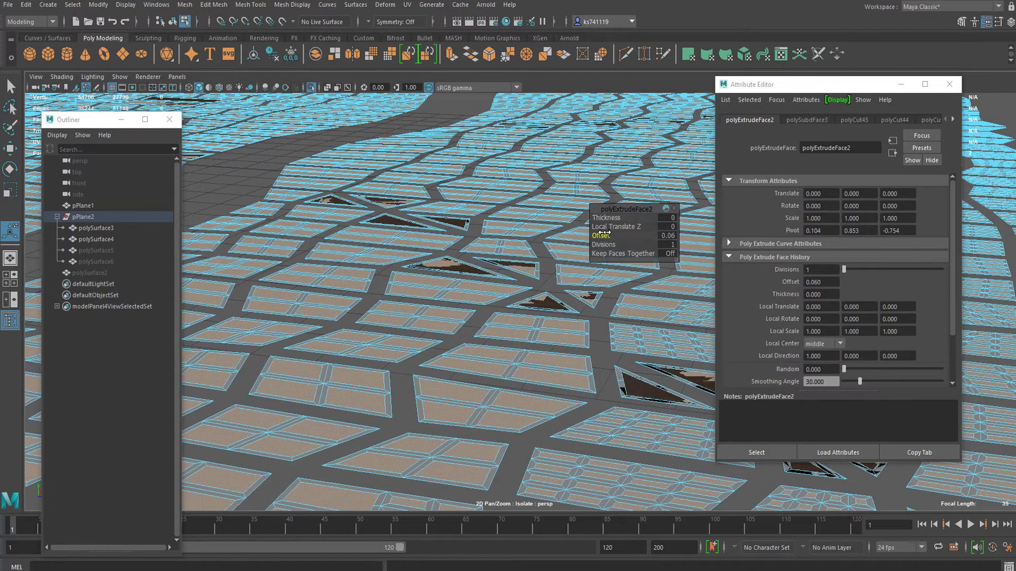
Examine the inset borders on the coarsely and finely divided tiles and on the triangular pieces along the crack.
scroll(517, 326, down, 5)
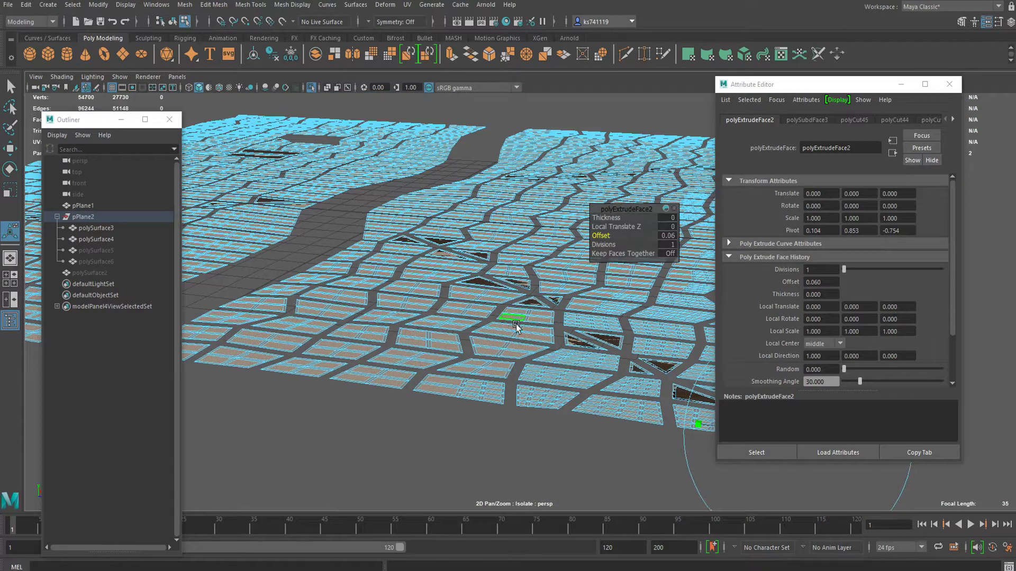
alt+drag(517, 327, 447, 326)
scroll(544, 365, up, 6)
alt+middle_drag(544, 365, 338, 262)
alt+middle_drag(511, 330, 436, 307)
scroll(445, 259, down, 6)
alt+drag(444, 258, 421, 240)
scroll(444, 247, up, 10)
scroll(436, 289, down, 7)
alt+drag(436, 289, 394, 323)
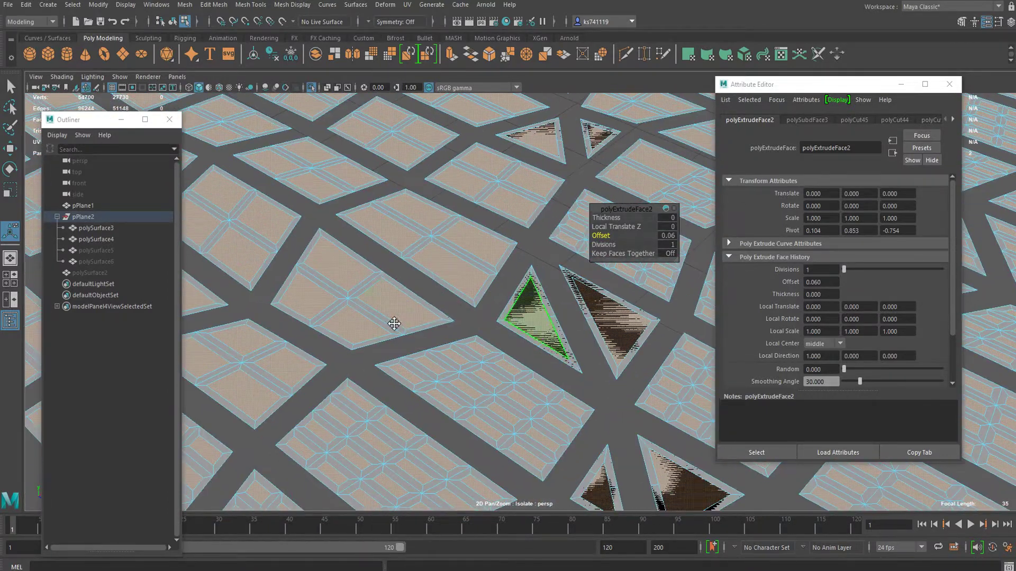
alt+middle_drag(519, 274, 321, 346)
alt+middle_drag(549, 259, 429, 275)
Reduce the face extrusion's Offset to 0.05 and check the narrower borders on the tiles.
alt+right_drag(429, 273, 539, 271)
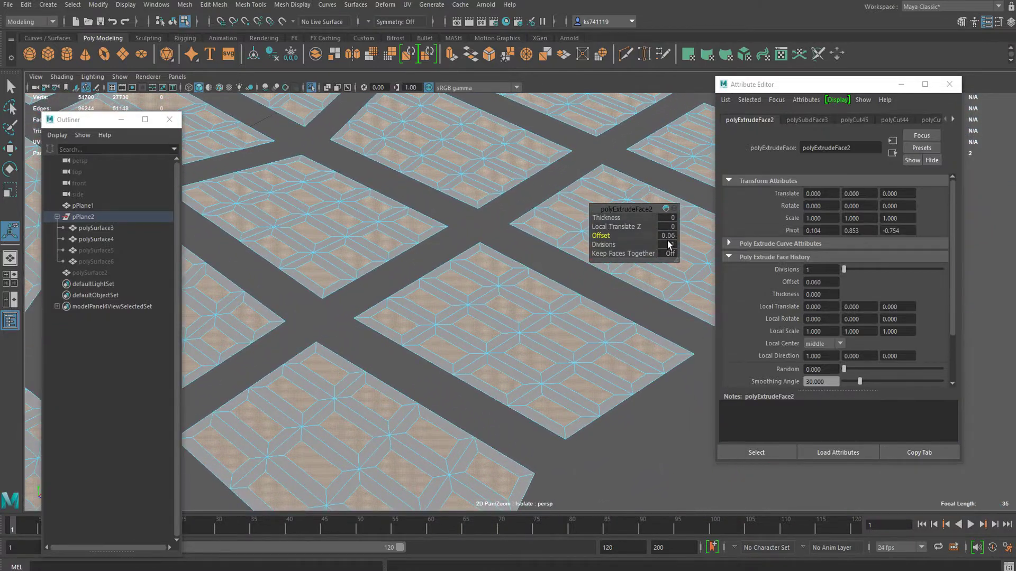
alt+drag(467, 282, 390, 298)
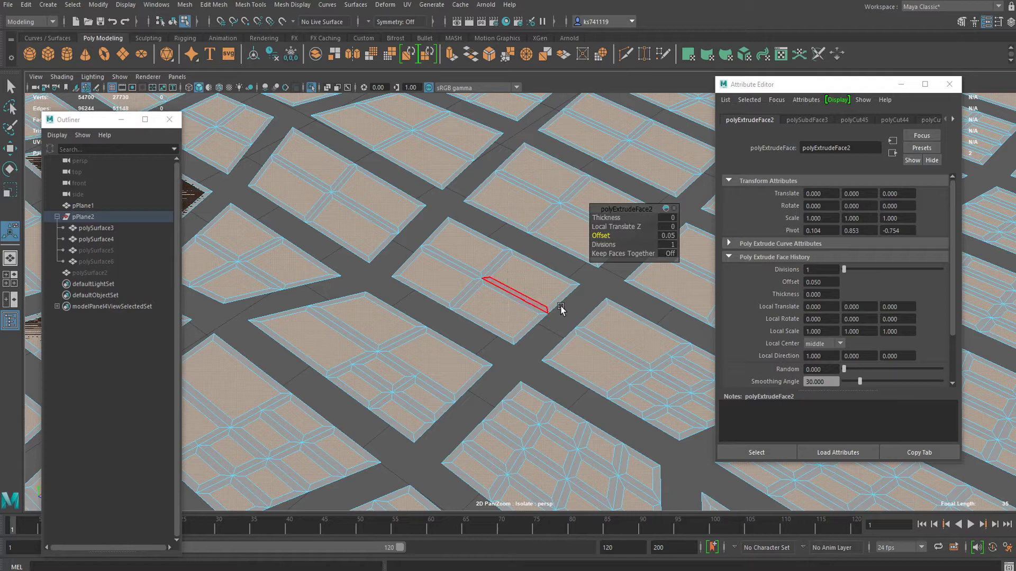
alt+drag(586, 321, 424, 351)
alt+right_drag(424, 350, 539, 319)
alt+drag(539, 319, 456, 307)
Leave Extrude and examine the dark triangular faces along the diagonal crack beside the winding gap.
scroll(465, 329, down, 8)
alt+middle_drag(466, 329, 693, 237)
alt+drag(693, 237, 518, 365)
scroll(470, 338, up, 3)
alt+drag(434, 367, 511, 367)
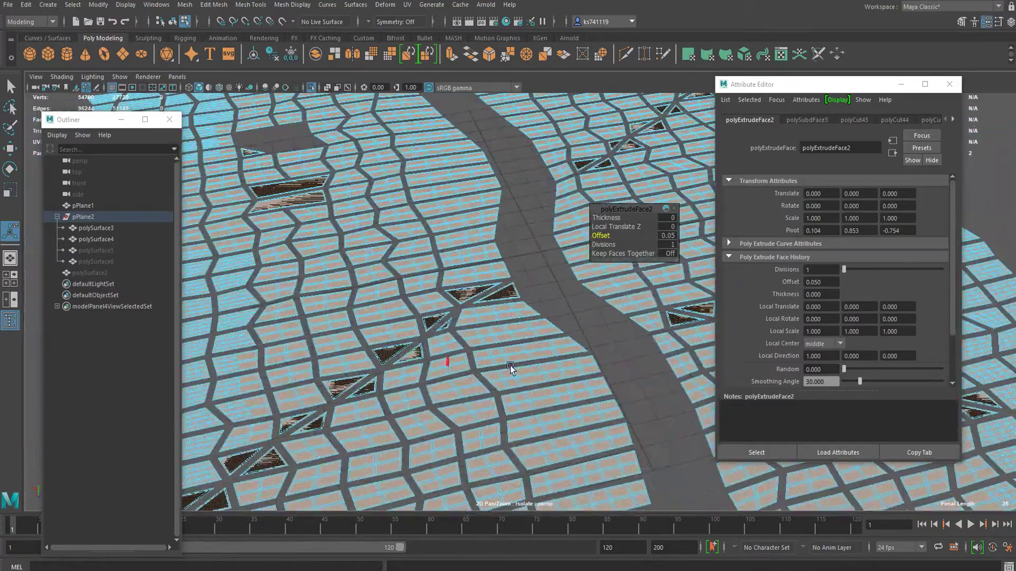
scroll(512, 367, up, 5)
scroll(502, 325, up, 4)
key(q)
scroll(504, 298, down, 2)
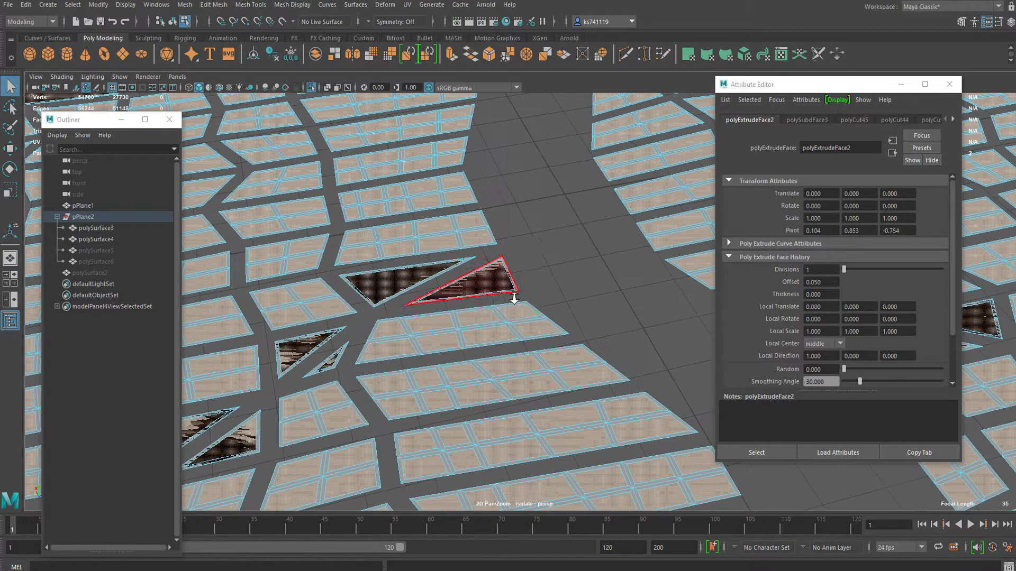
Try to invert the face selection on the inset building plots.
right_drag(474, 274, 481, 389)
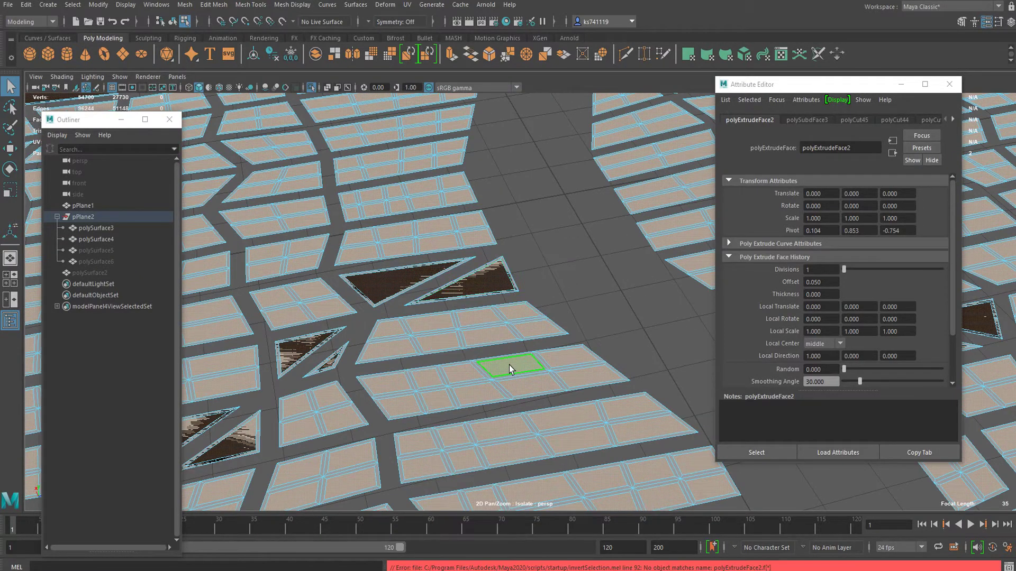
alt+middle_drag(505, 361, 459, 290)
scroll(442, 286, up, 5)
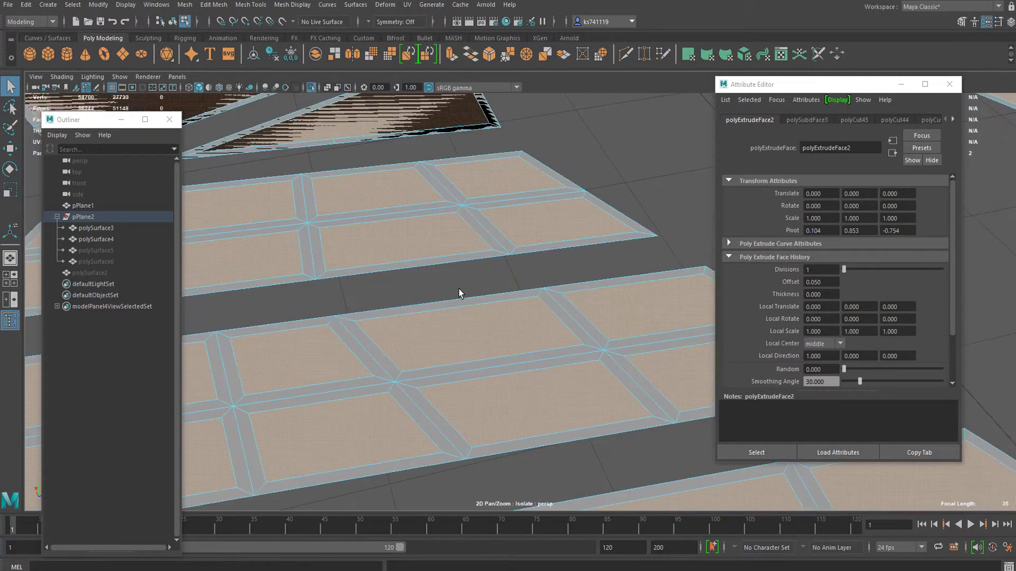
scroll(456, 290, down, 3)
scroll(456, 290, down, 2)
Return to object mode and clear the selection, then reselect the plot mesh and re-enter face mode.
click(403, 204)
right_drag(404, 205, 467, 189)
click(595, 175)
scroll(516, 291, down, 4)
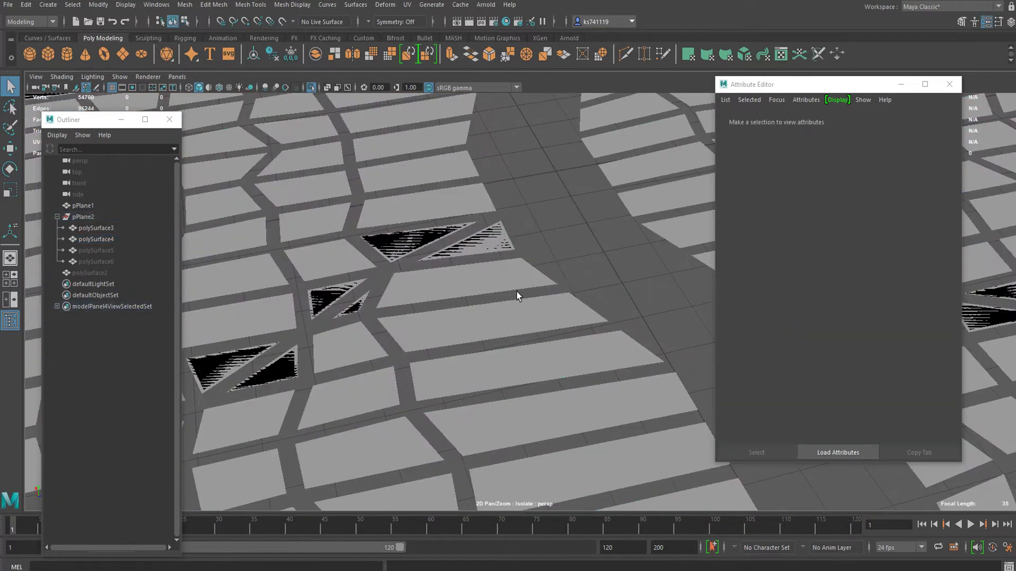
click(499, 275)
right_drag(499, 278, 487, 291)
scroll(459, 290, up, 5)
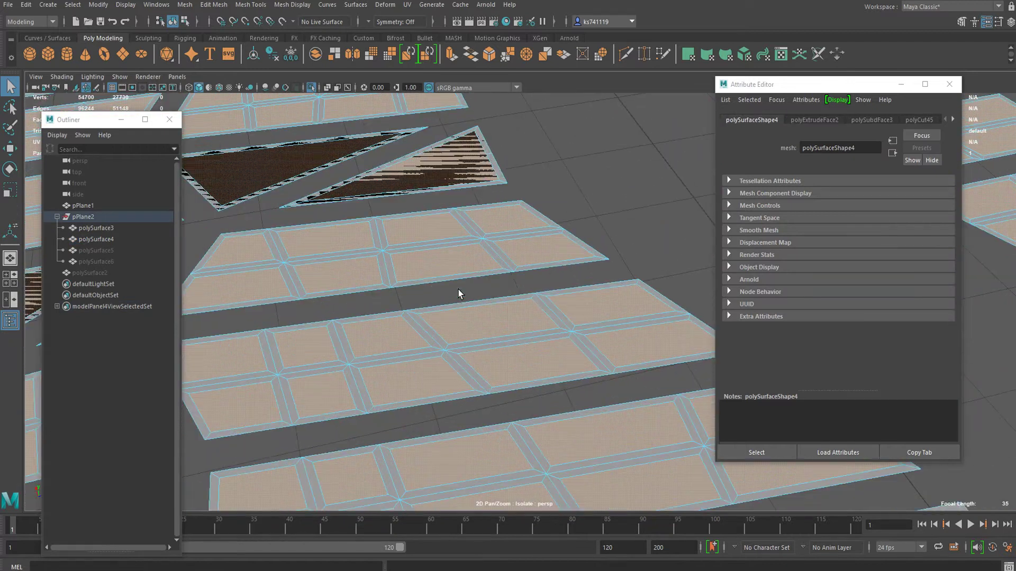
Invert the face selection and delete the narrow border faces around and between the building plots.
click(446, 253)
right_drag(446, 253, 441, 364)
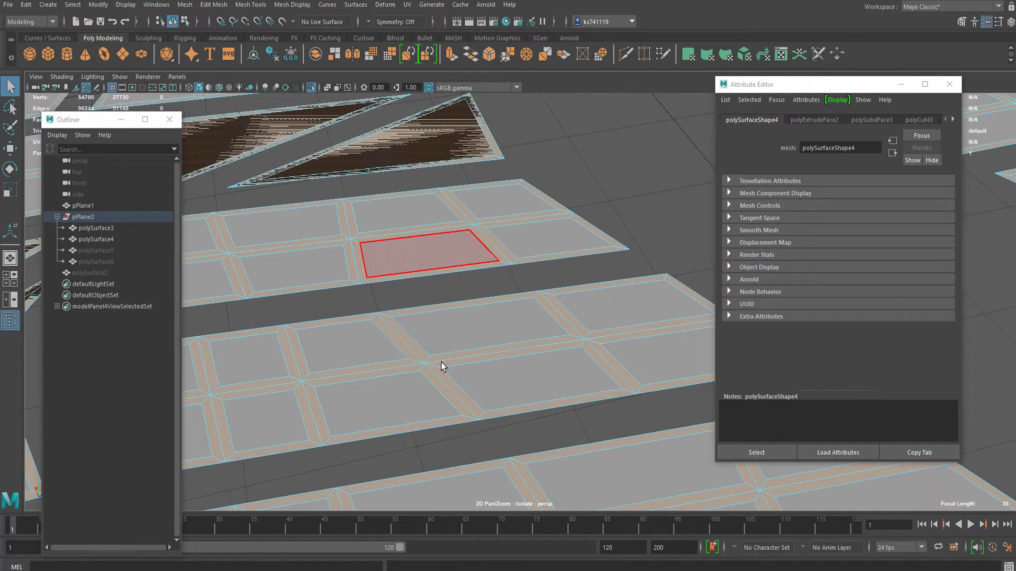
scroll(448, 301, down, 3)
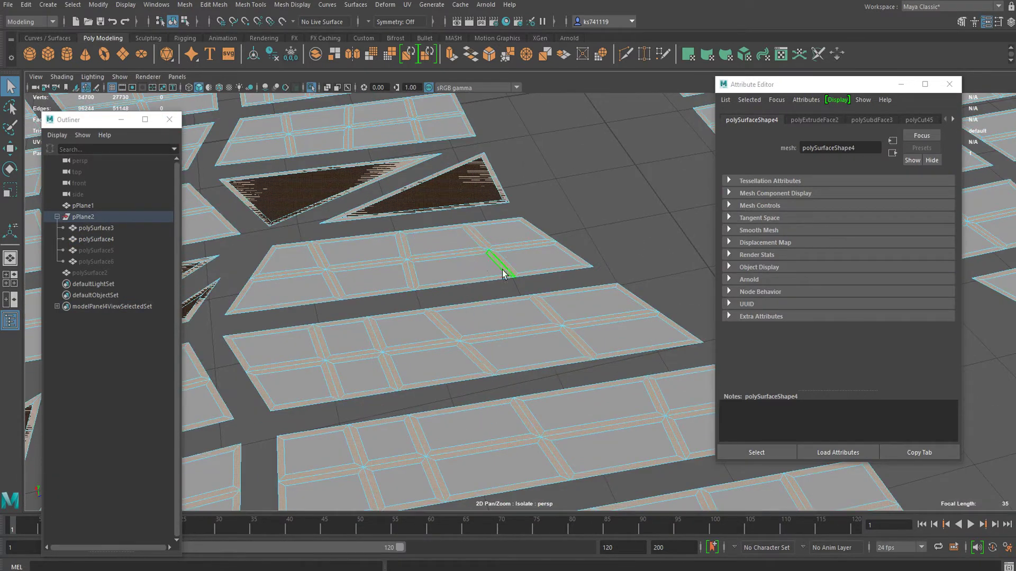
key(Delete)
scroll(450, 259, down, 5)
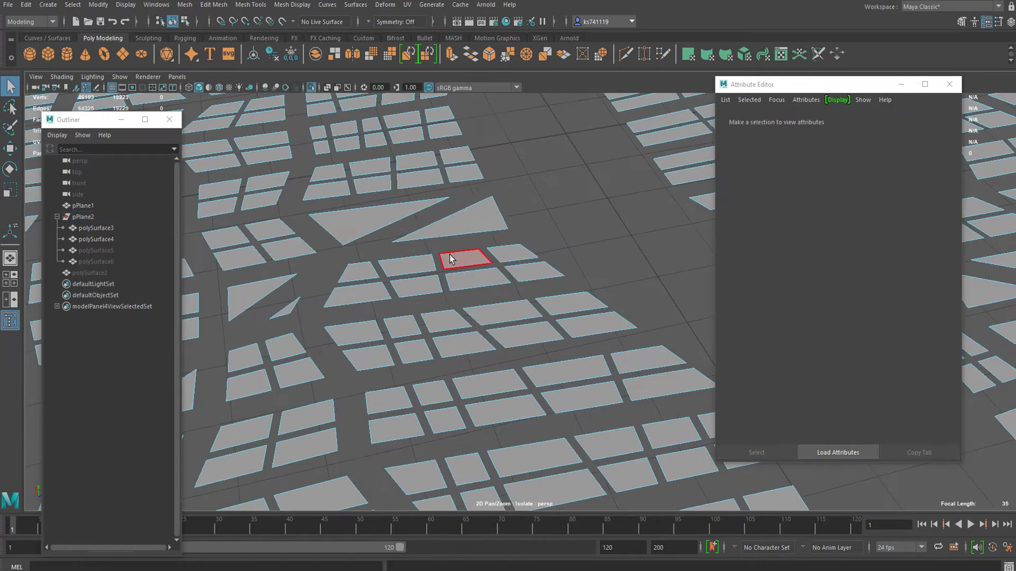
Turn off isolation to show the whole city and select all faces of the building plot mesh polySurface4.
click(314, 88)
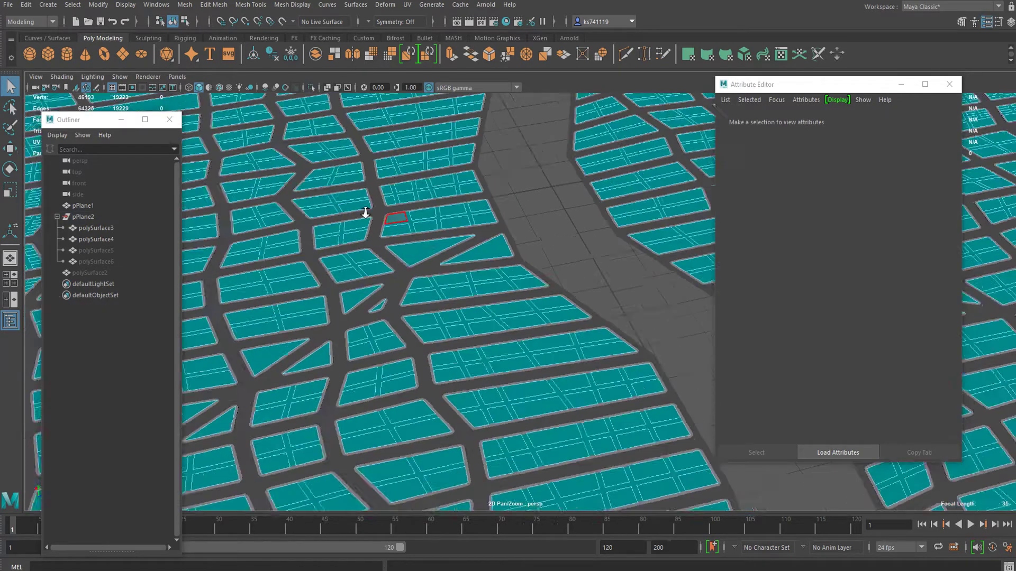
scroll(365, 213, down, 5)
alt+drag(545, 296, 428, 263)
scroll(429, 263, up, 4)
alt+drag(309, 288, 119, 266)
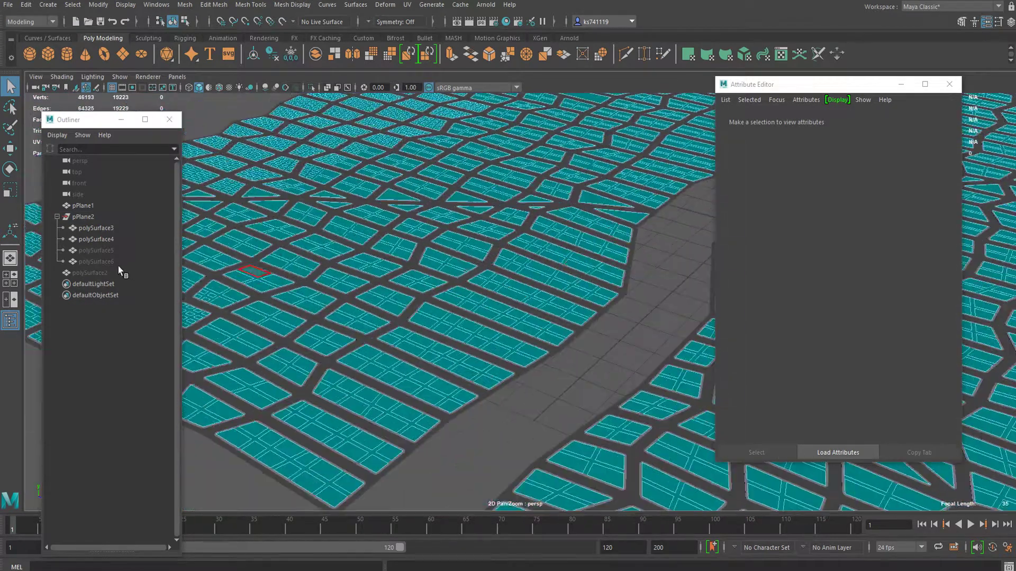
right_drag(481, 240, 519, 221)
scroll(447, 261, down, 2)
scroll(297, 158, down, 2)
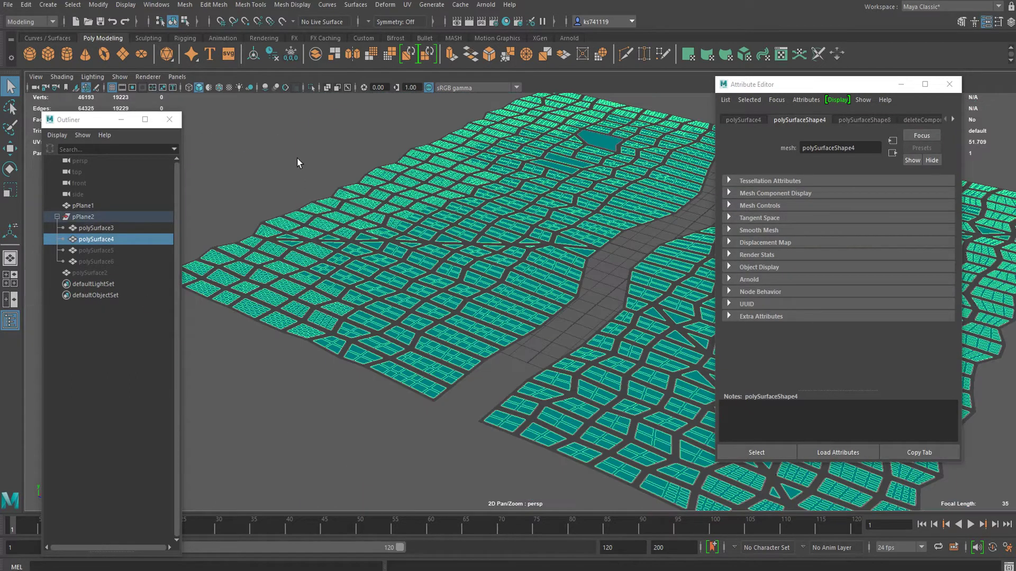
right_drag(283, 151, 288, 190)
scroll(284, 183, down, 5)
drag(299, 122, 790, 439)
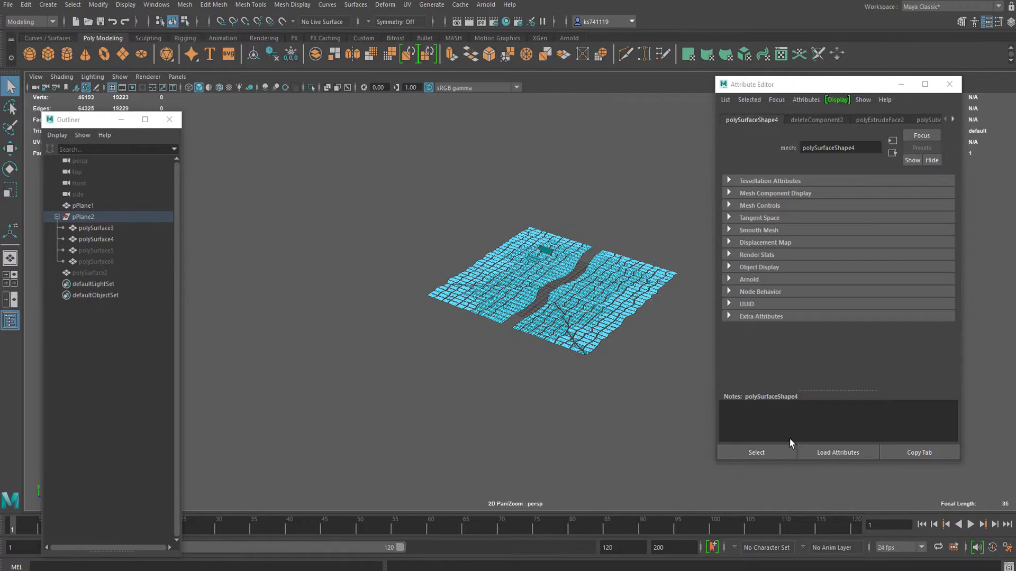
Extrude all selected plot faces with a thickness of 0.1 to form the building blocks.
scroll(500, 340, up, 9)
alt+drag(559, 317, 398, 355)
scroll(426, 318, up, 4)
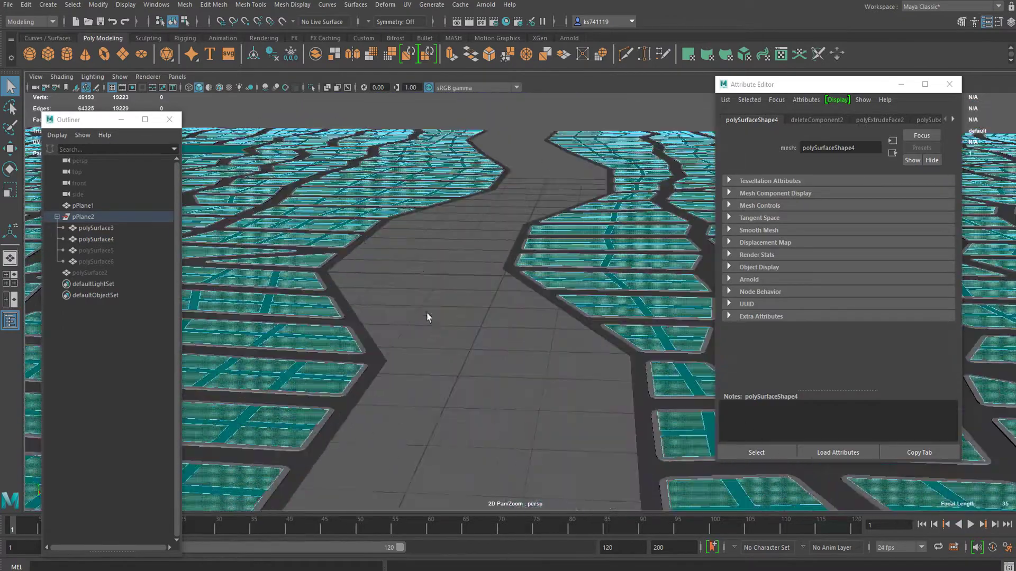
alt+drag(427, 318, 359, 294)
alt+middle_drag(359, 294, 435, 290)
scroll(435, 290, up, 3)
alt+drag(435, 290, 432, 290)
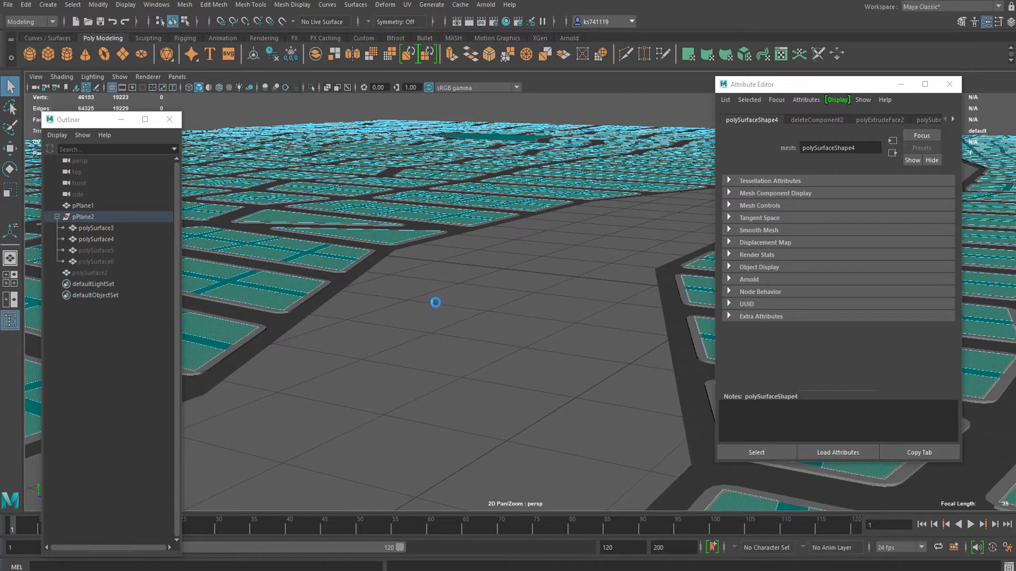
key(ctrl+e)
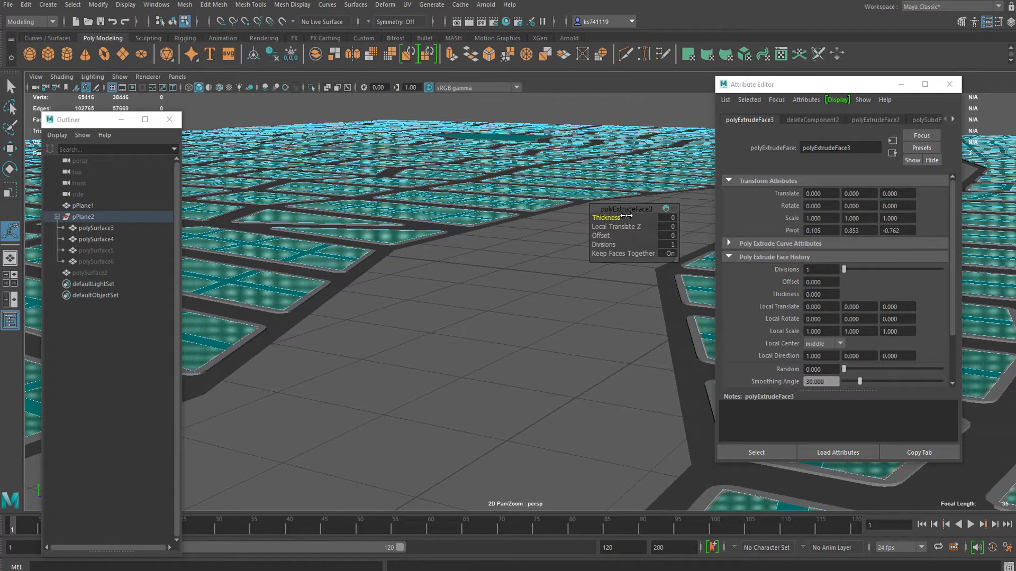
drag(627, 216, 654, 228)
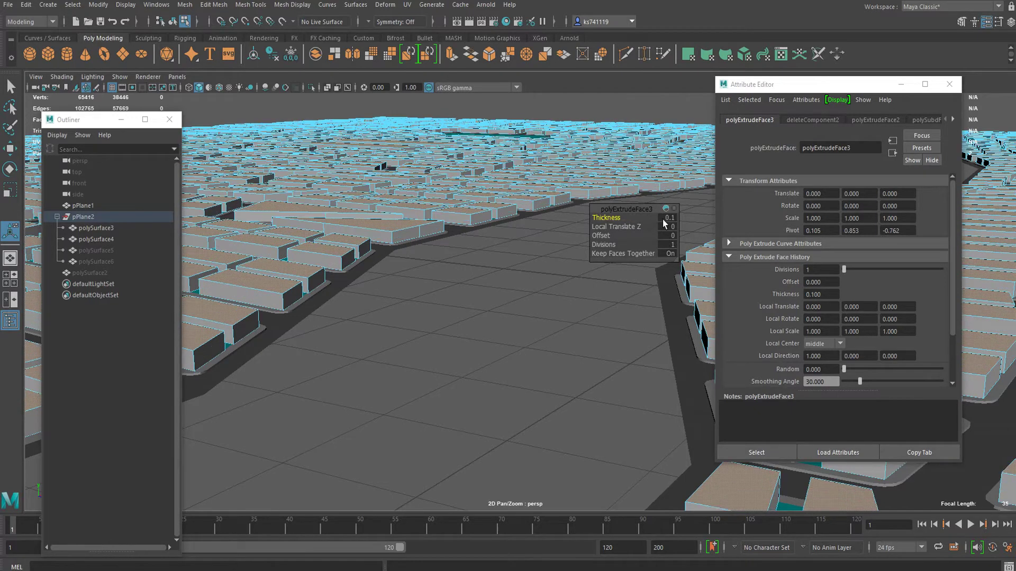
click(666, 218)
scroll(468, 288, up, 1)
scroll(469, 289, down, 1)
scroll(468, 288, down, 1)
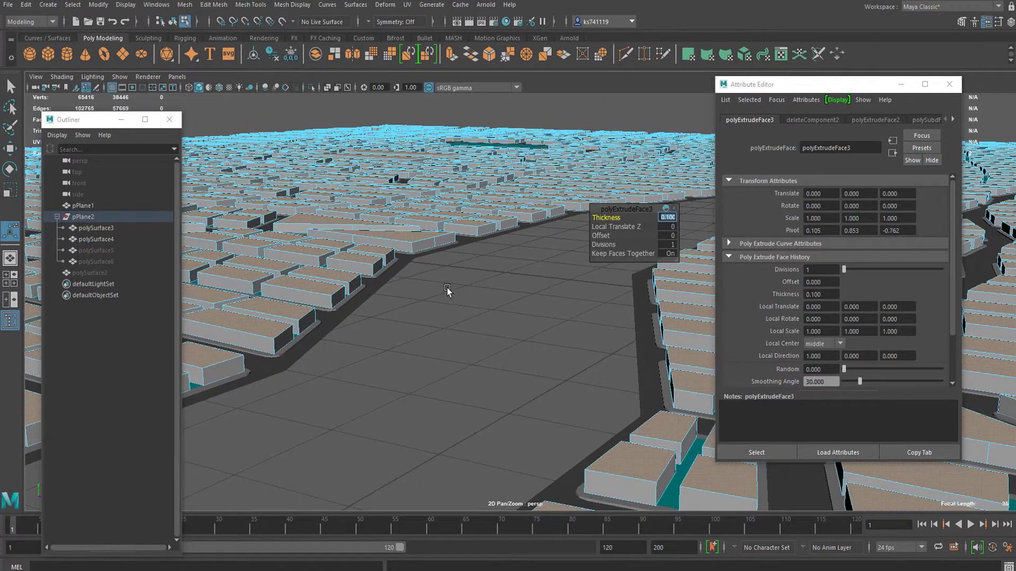
scroll(445, 288, up, 1)
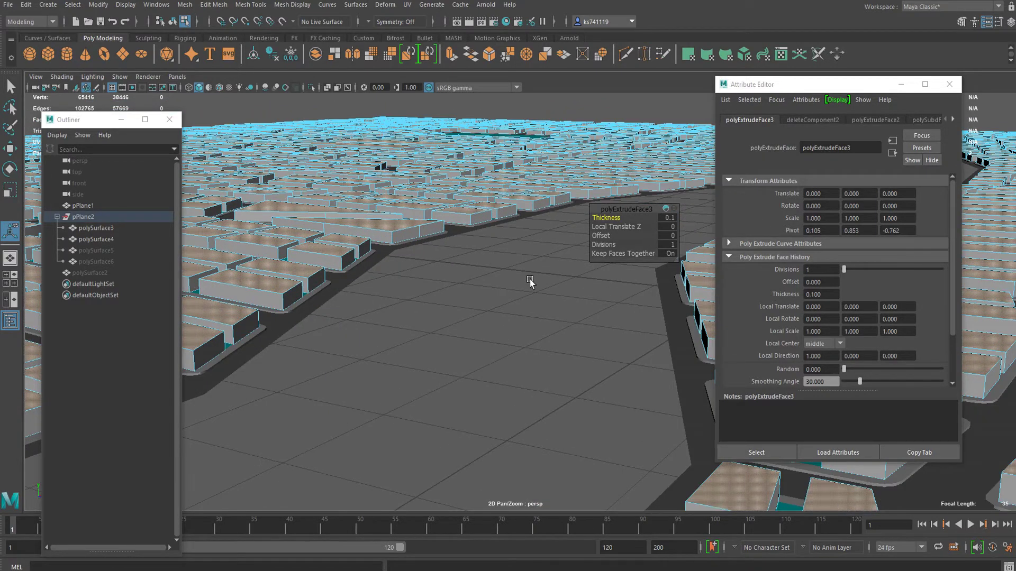
Apply Transform Component to the selected building roof faces with Random set to 1.0.
alt+drag(529, 280, 367, 358)
alt+drag(481, 331, 358, 155)
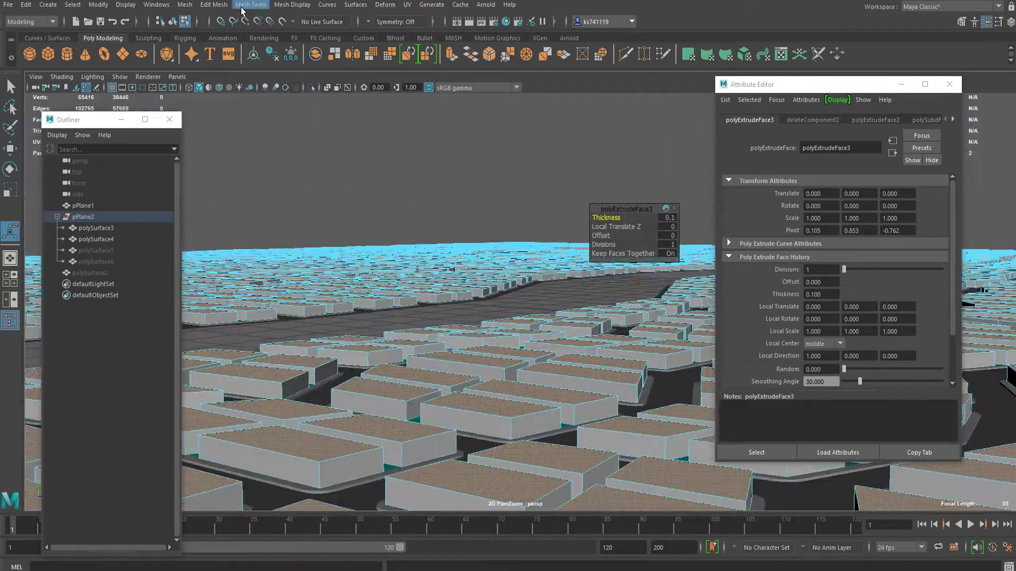
click(226, 6)
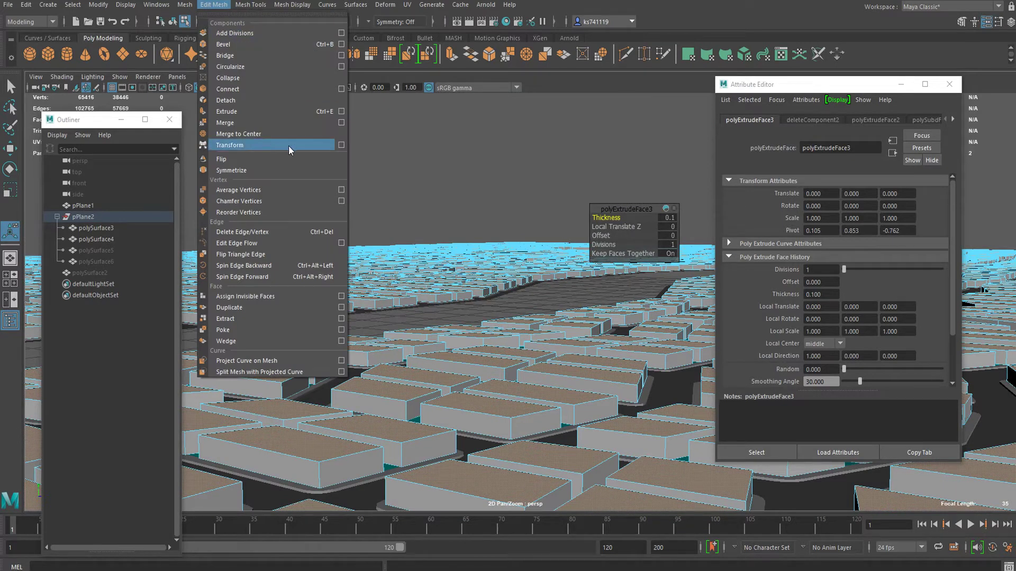
click(342, 146)
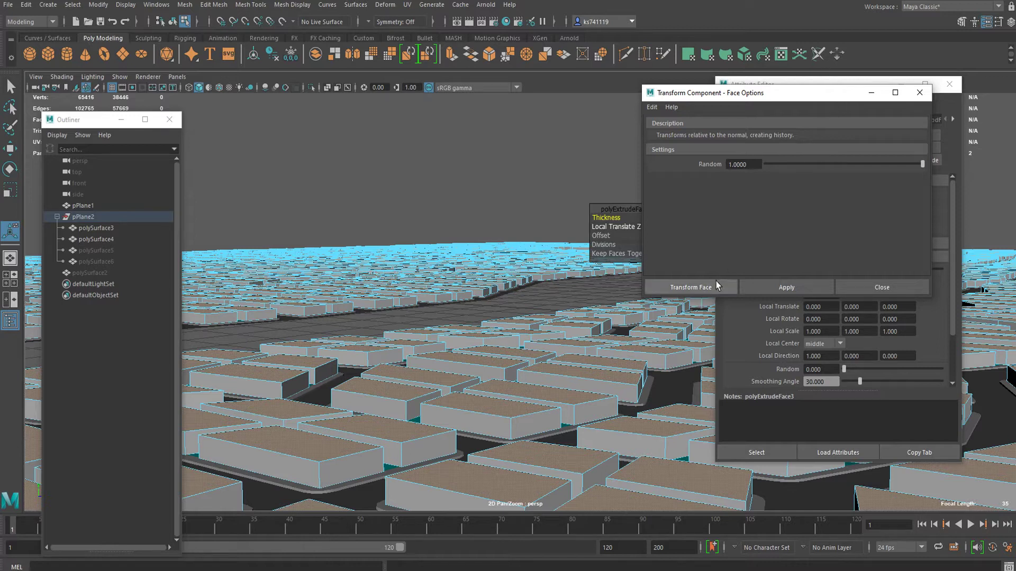
drag(692, 97, 483, 168)
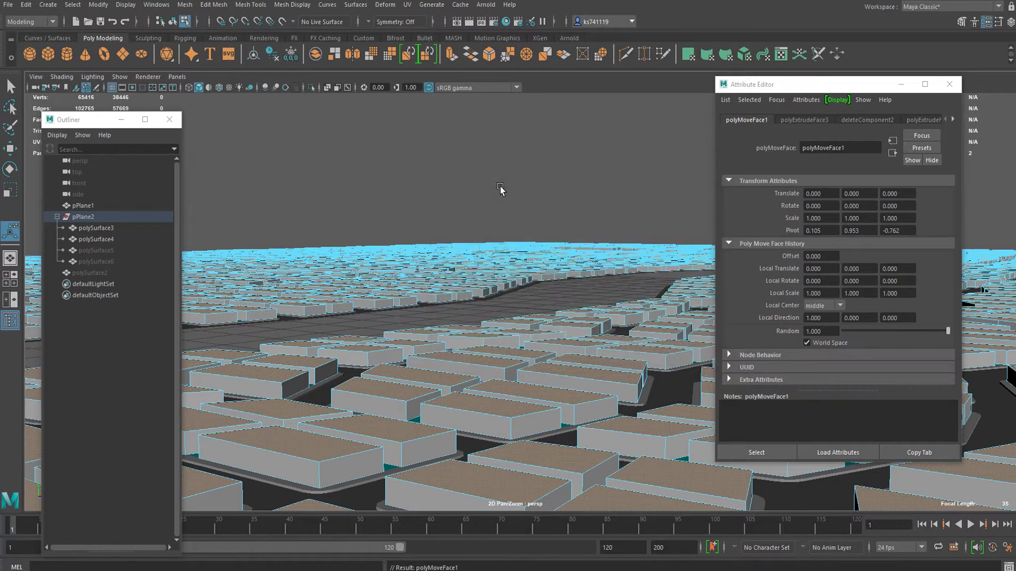
Raise the roof faces randomly by about 0.042 in local Z, then return to object mode and deselect.
scroll(444, 366, down, 10)
alt+middle_drag(479, 327, 586, 304)
scroll(586, 304, up, 3)
scroll(586, 304, up, 6)
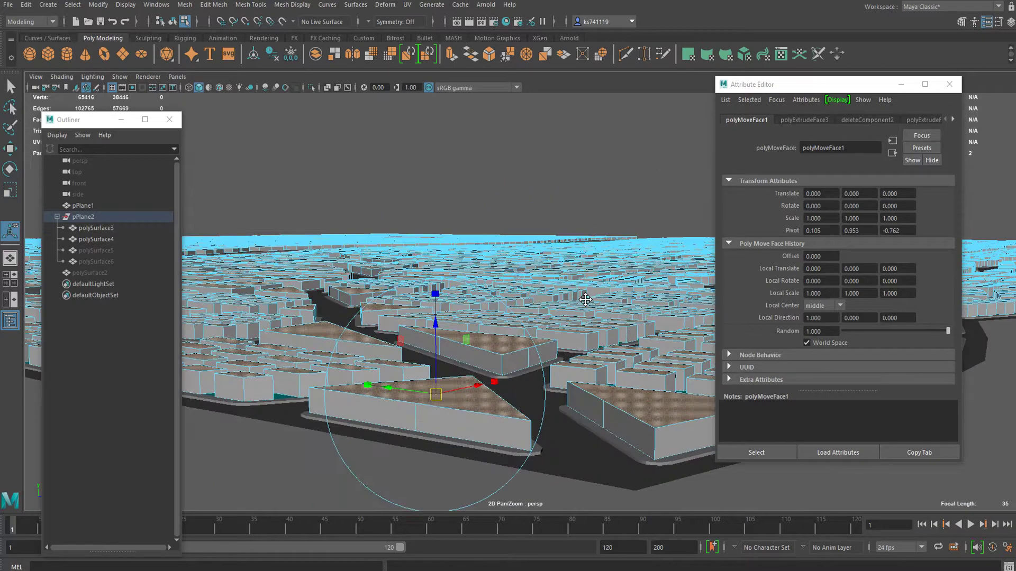
drag(435, 328, 436, 320)
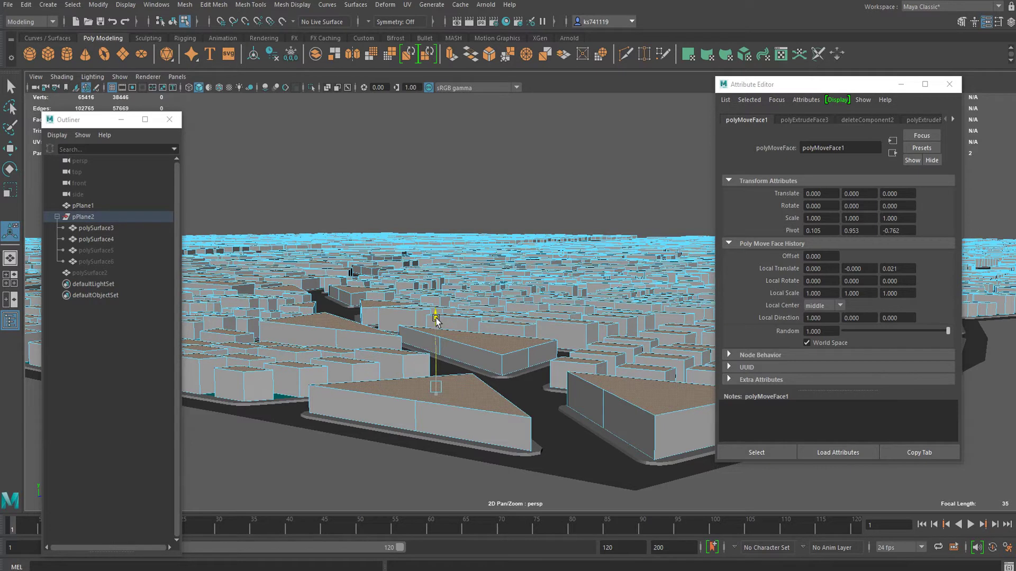
drag(436, 319, 438, 330)
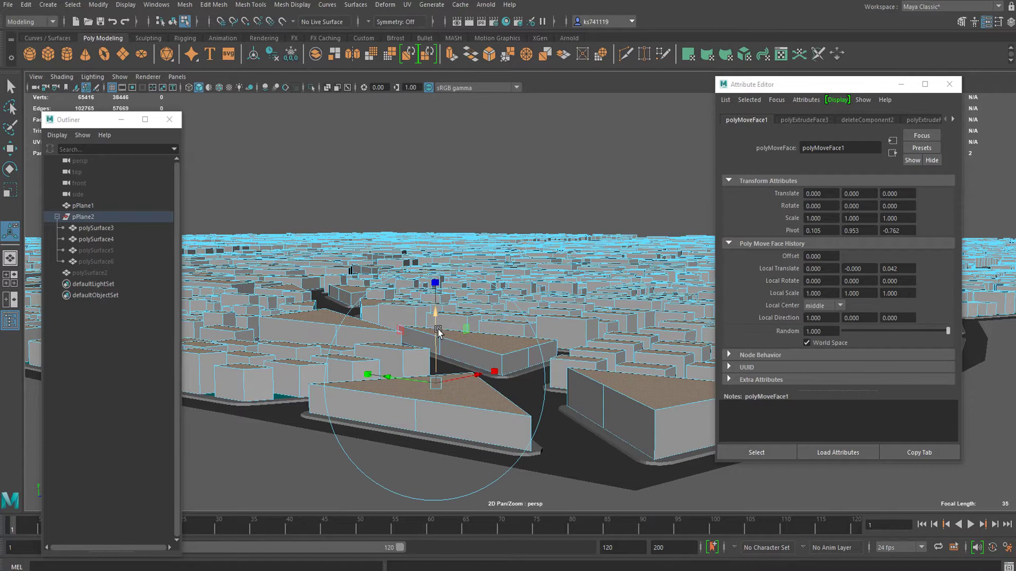
right_drag(504, 271, 553, 255)
click(585, 213)
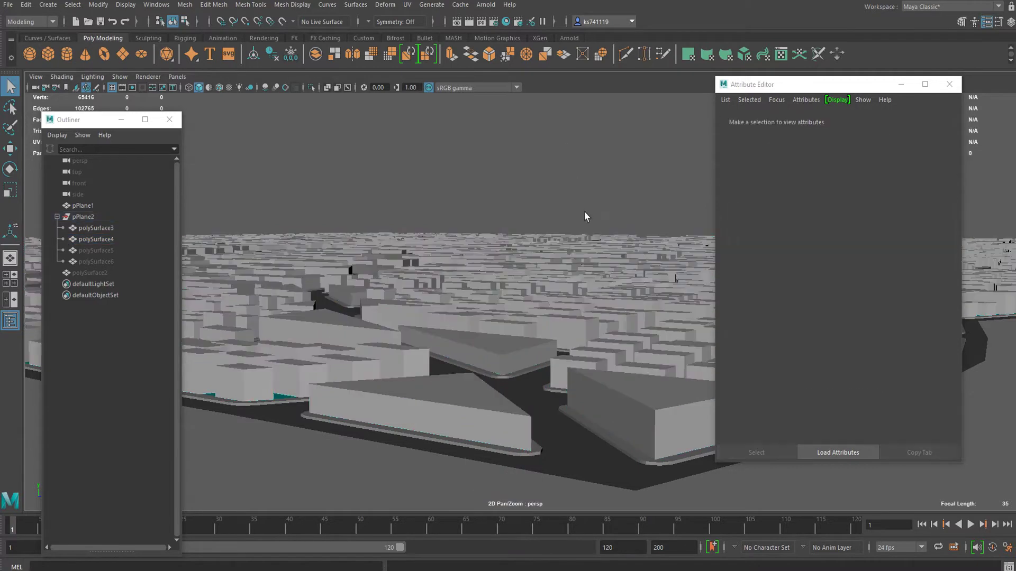
Examine the varied building heights, streets and river area from close up and across the whole city.
alt+drag(585, 212, 531, 292)
scroll(509, 304, up, 4)
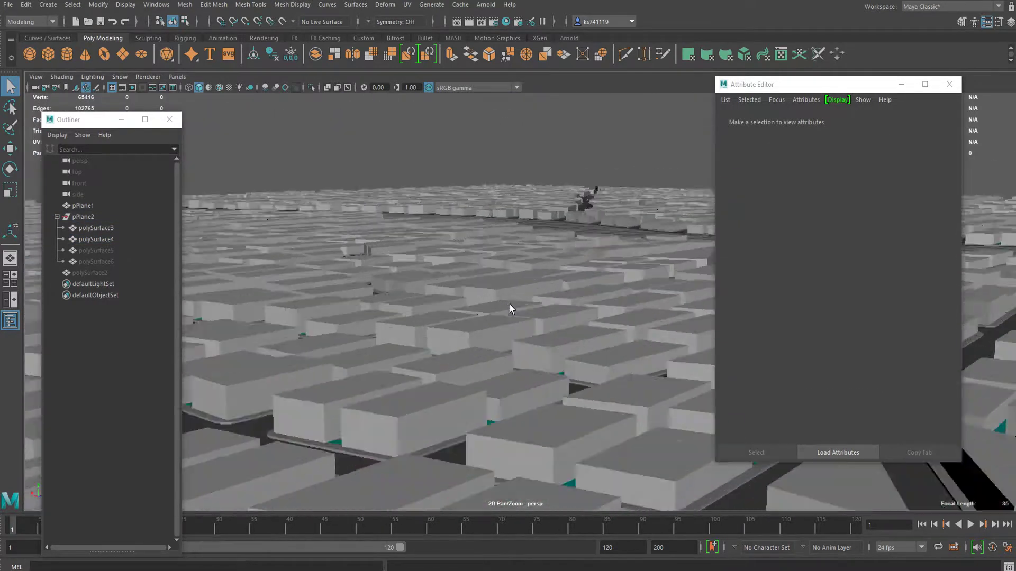
scroll(510, 304, up, 3)
alt+middle_drag(507, 303, 514, 268)
scroll(513, 268, down, 4)
alt+drag(513, 268, 397, 224)
scroll(533, 274, up, 3)
scroll(576, 227, up, 3)
scroll(558, 218, up, 3)
scroll(557, 218, down, 4)
alt+middle_drag(419, 242, 400, 214)
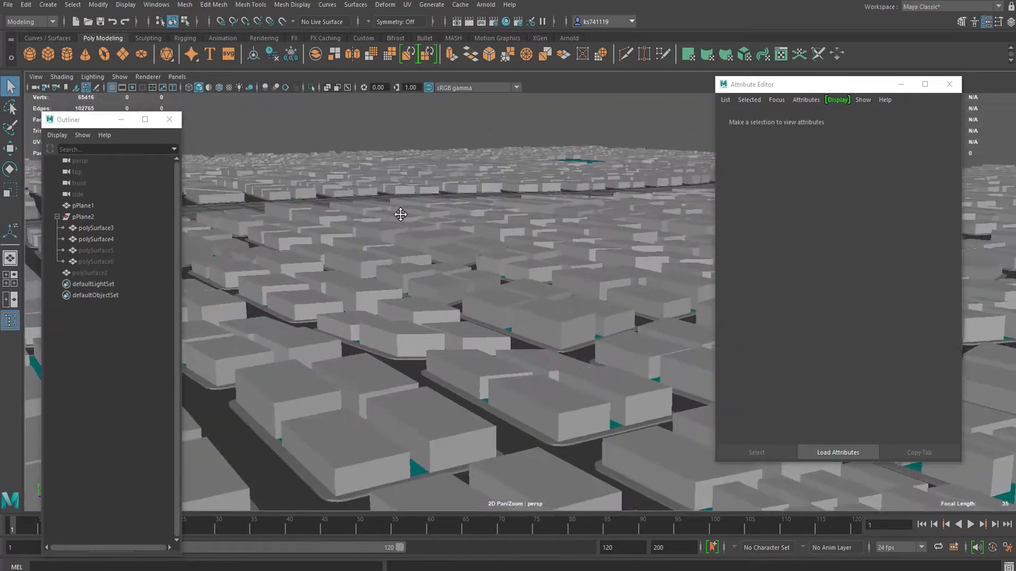
scroll(400, 214, down, 3)
alt+drag(401, 214, 185, 294)
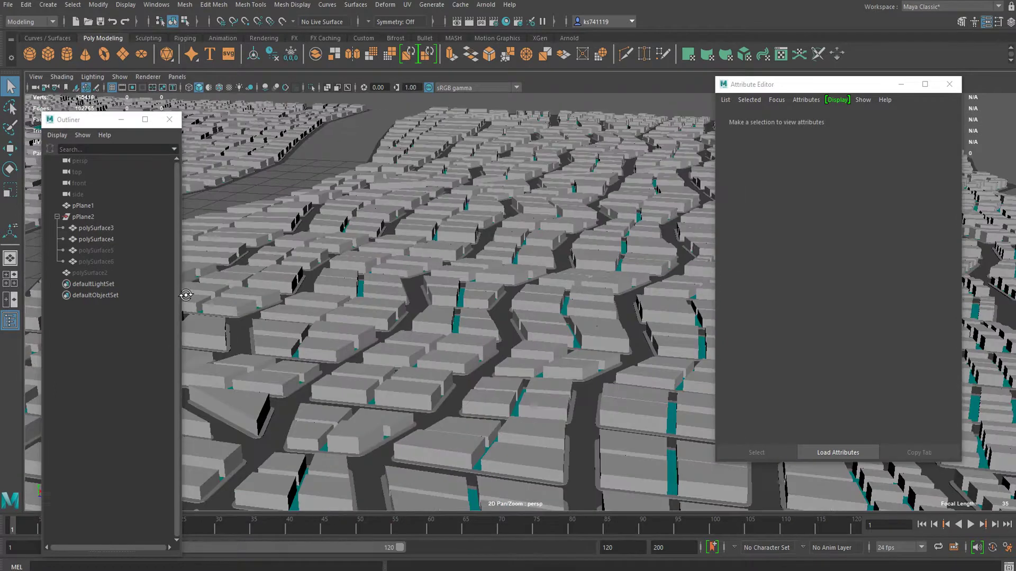
alt+middle_drag(386, 332, 437, 261)
alt+drag(437, 261, 451, 251)
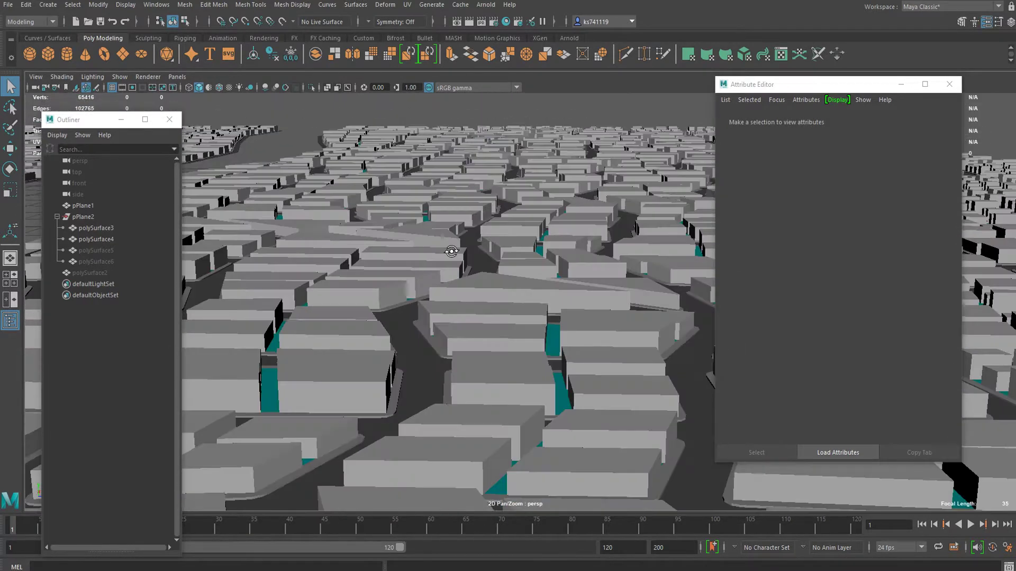
alt+right_drag(468, 235, 557, 210)
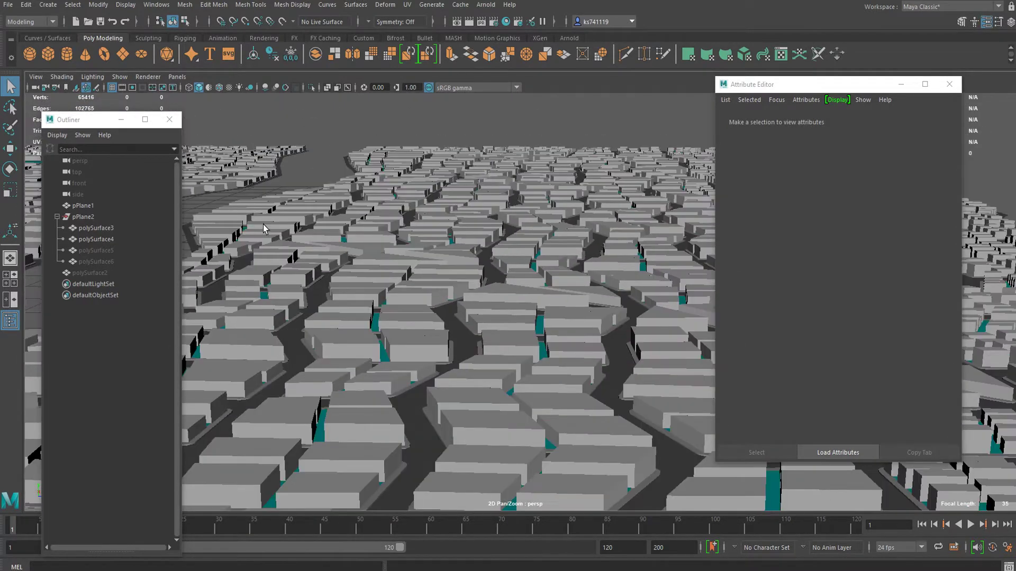
alt+drag(265, 229, 472, 264)
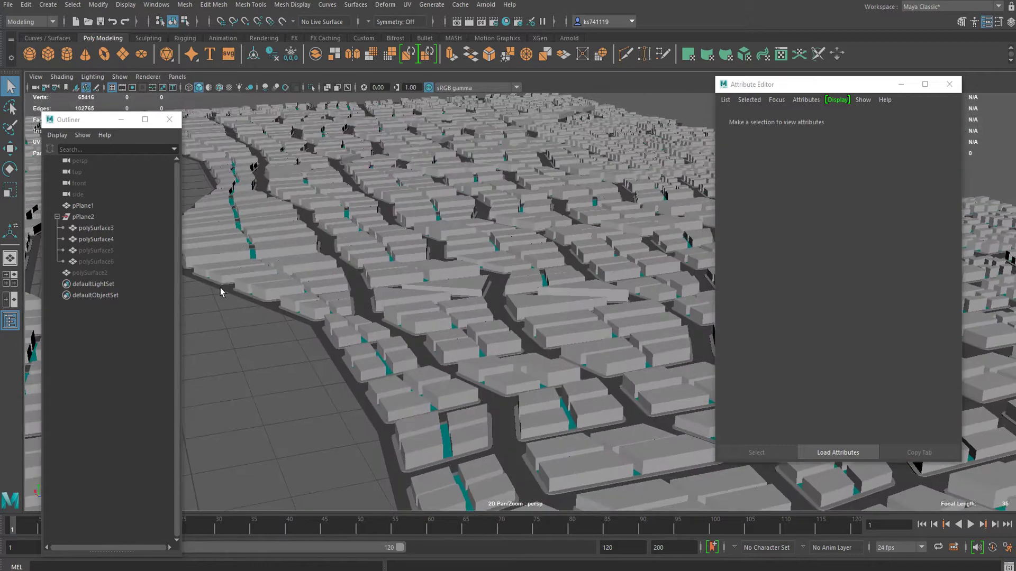
alt+drag(221, 292, 233, 301)
alt+drag(335, 300, 429, 290)
alt+middle_drag(236, 297, 374, 281)
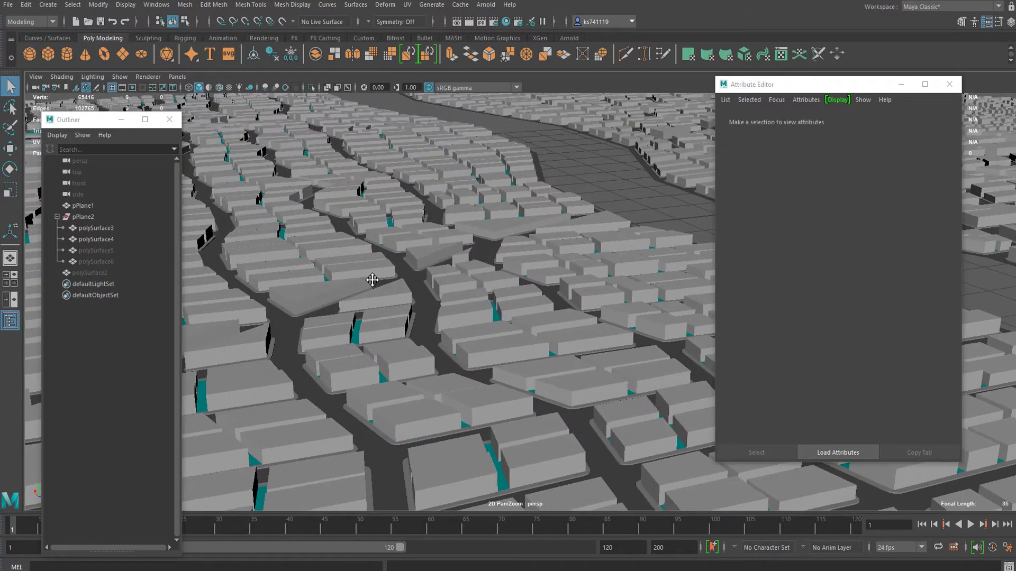
alt+drag(374, 281, 347, 278)
alt+middle_drag(347, 279, 272, 324)
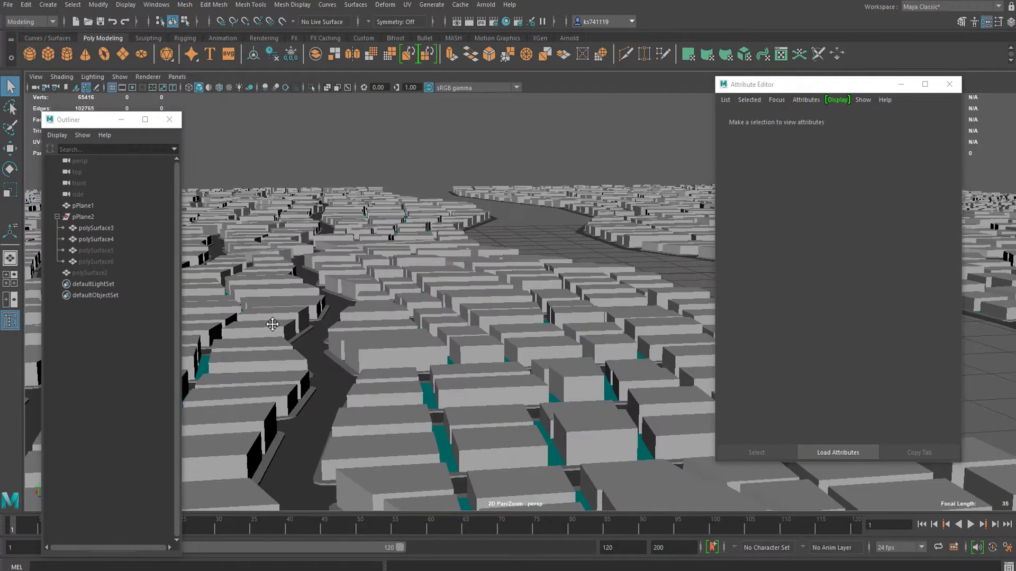
alt+middle_drag(405, 296, 269, 290)
alt+middle_drag(418, 288, 513, 265)
alt+drag(514, 266, 398, 263)
scroll(509, 229, down, 3)
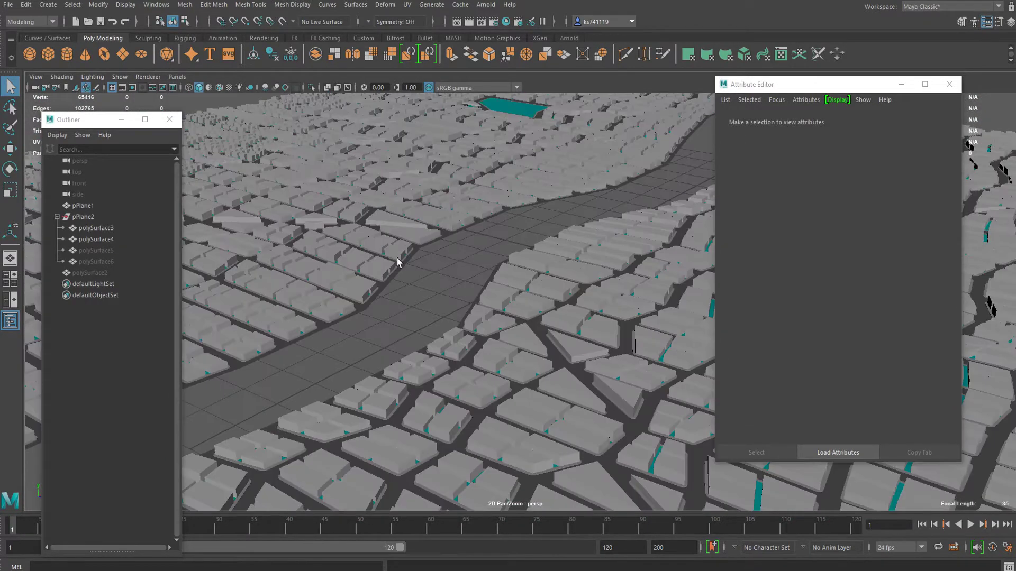
scroll(491, 168, down, 5)
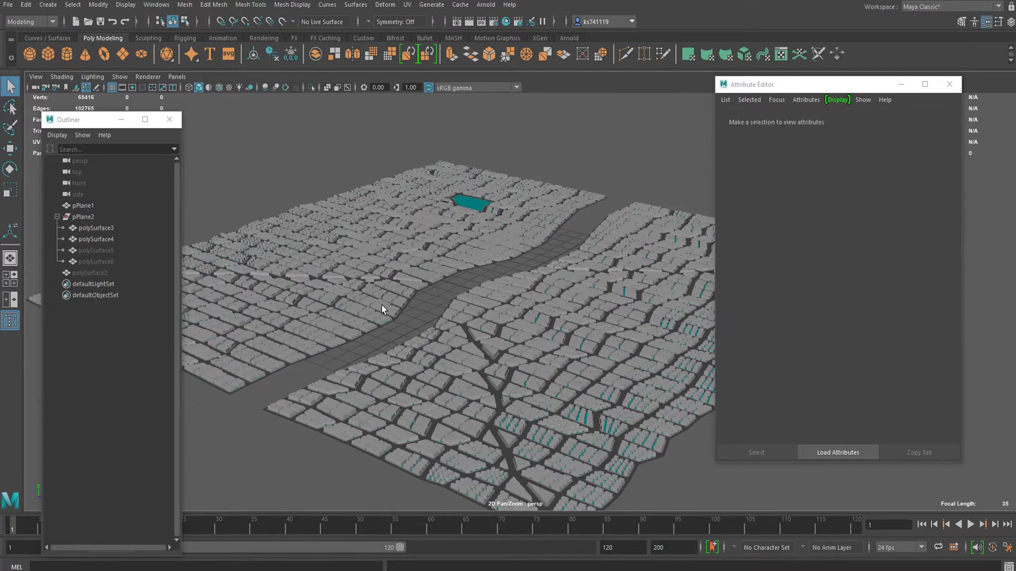
alt+drag(513, 238, 461, 293)
scroll(478, 288, up, 3)
alt+drag(423, 329, 419, 253)
scroll(456, 306, up, 5)
click(405, 232)
right_drag(419, 253, 413, 260)
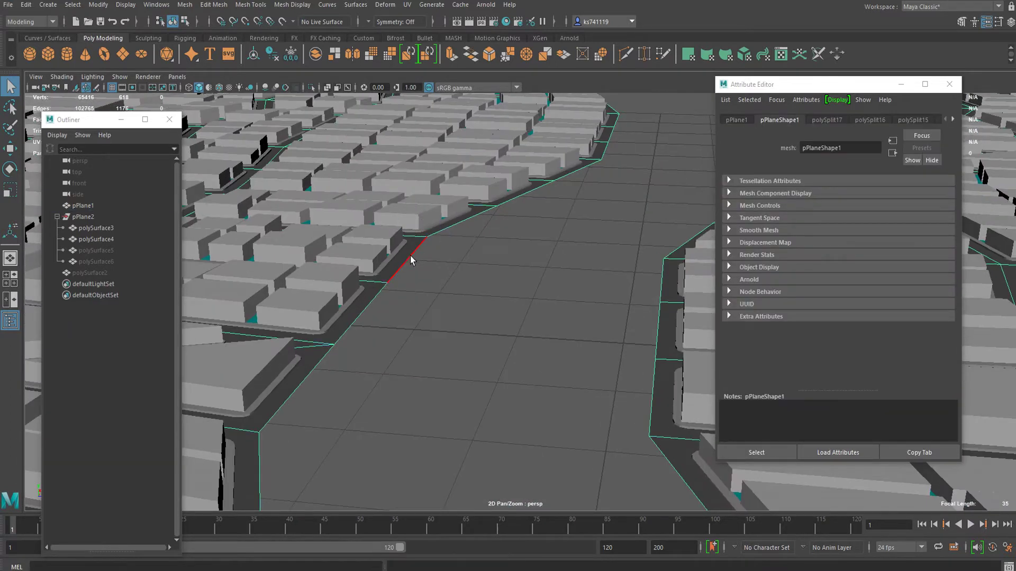
double_click(411, 256)
alt+drag(410, 256, 542, 251)
scroll(458, 275, down, 5)
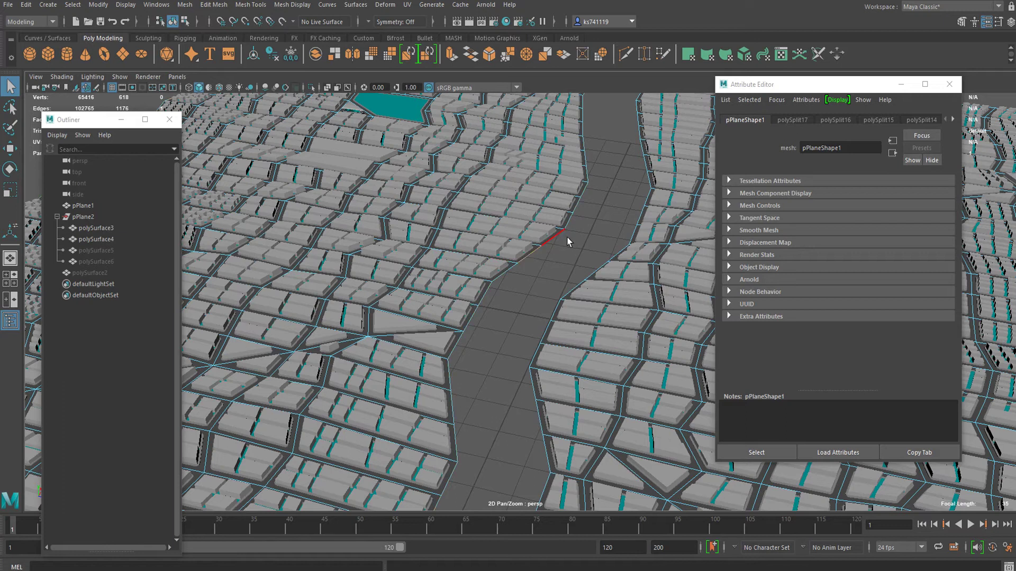
right_drag(567, 242, 603, 196)
click(574, 206)
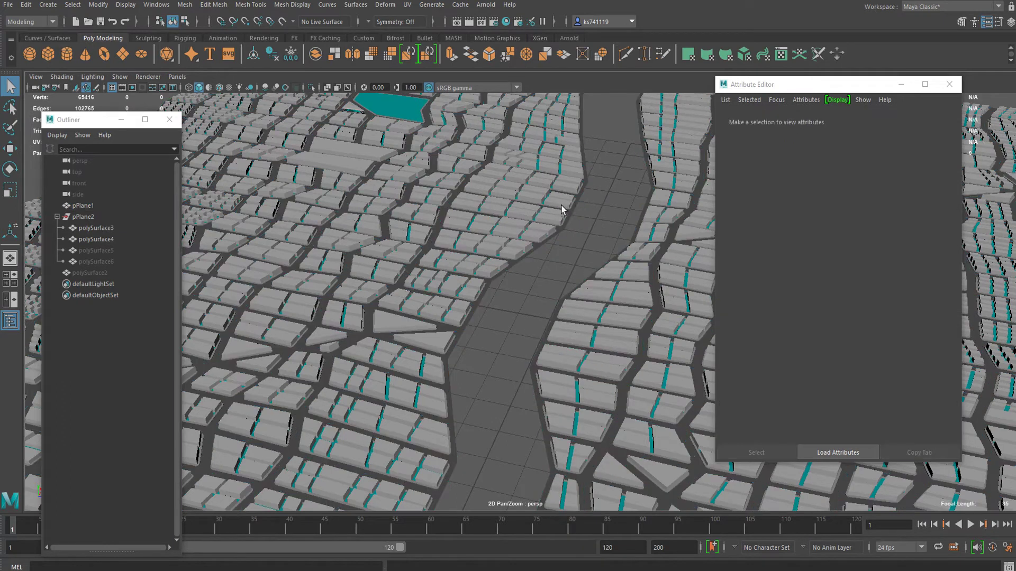
Select the building mesh polySurface4 and switch it to face selection above the blocks near the river.
alt+drag(549, 228, 479, 302)
scroll(539, 288, down, 5)
scroll(490, 303, up, 5)
alt+middle_drag(478, 301, 401, 229)
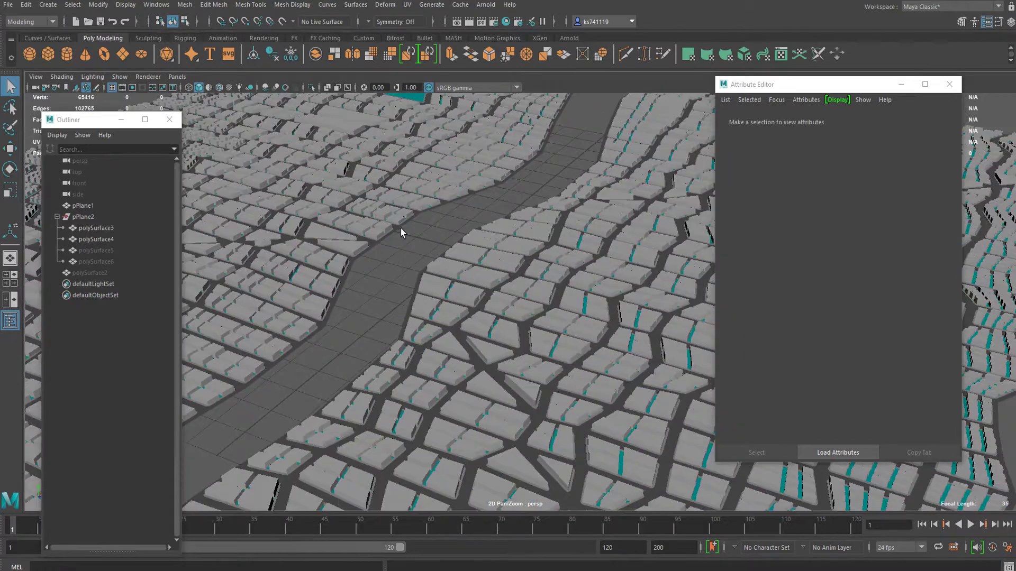
alt+right_drag(401, 229, 290, 290)
alt+drag(466, 313, 470, 266)
click(469, 303)
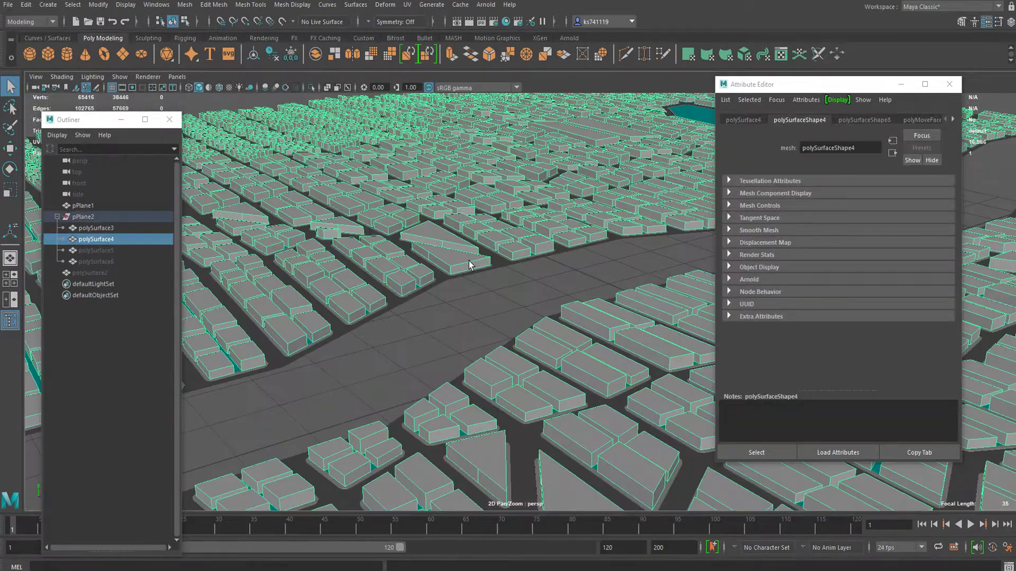
right_click(455, 211)
right_drag(463, 225, 455, 228)
alt+drag(456, 228, 529, 257)
scroll(530, 258, down, 5)
click(373, 232)
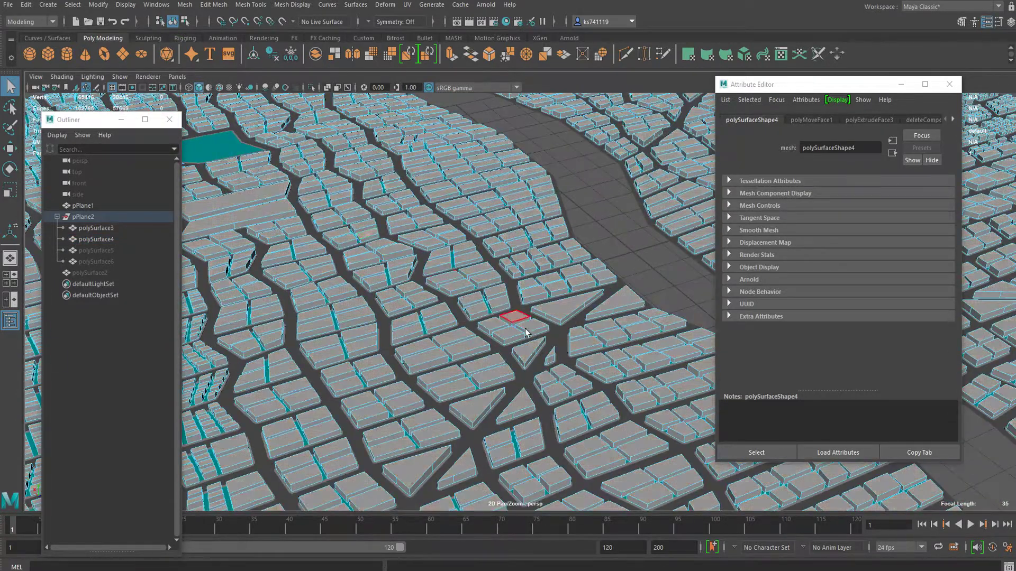
mouse_move(524, 327)
alt+mouse_down()
mouse_move(433, 347)
mouse_move(526, 334)
alt+mouse_up()
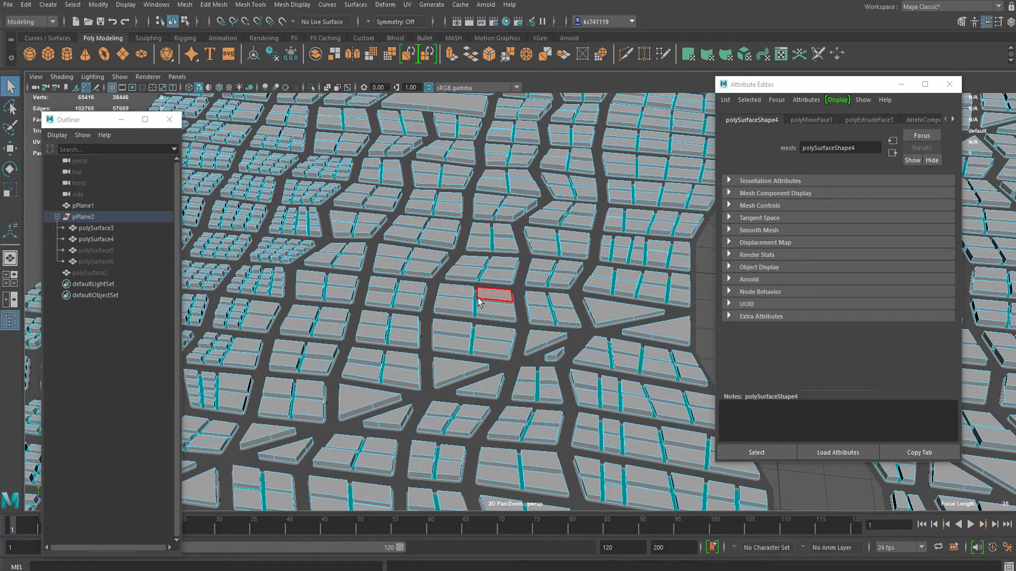
Select several scattered roof faces in the blocks along the bank with the teal area.
click(456, 294)
shift+click(495, 293)
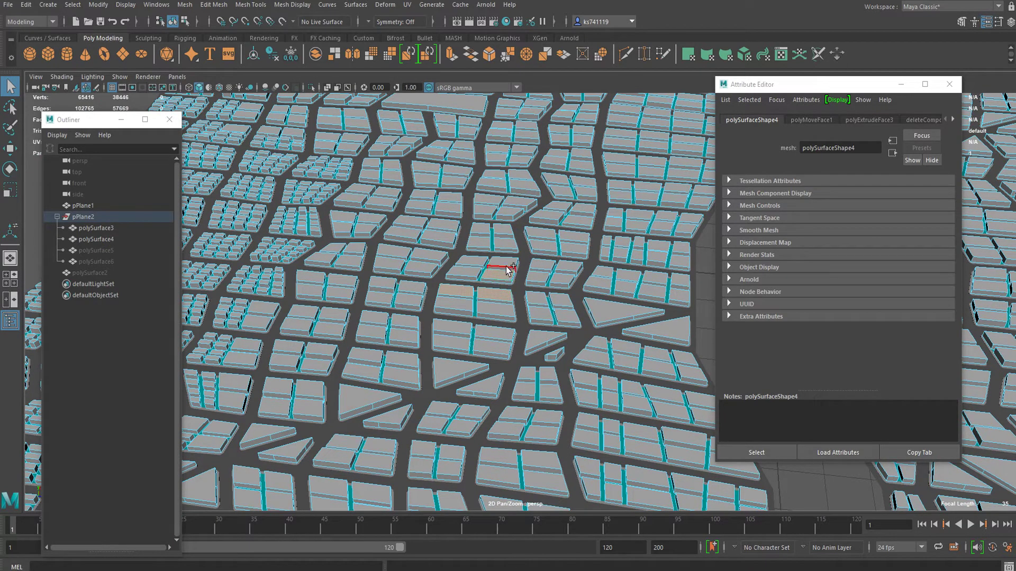
alt+drag(526, 294, 502, 319)
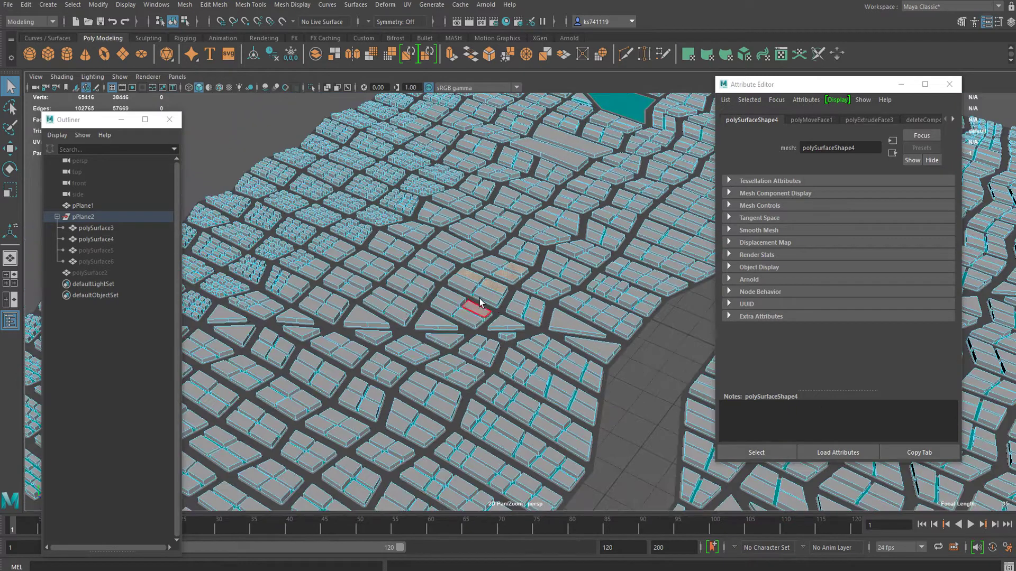
shift+click(404, 302)
alt+drag(467, 369, 439, 380)
shift+click(445, 249)
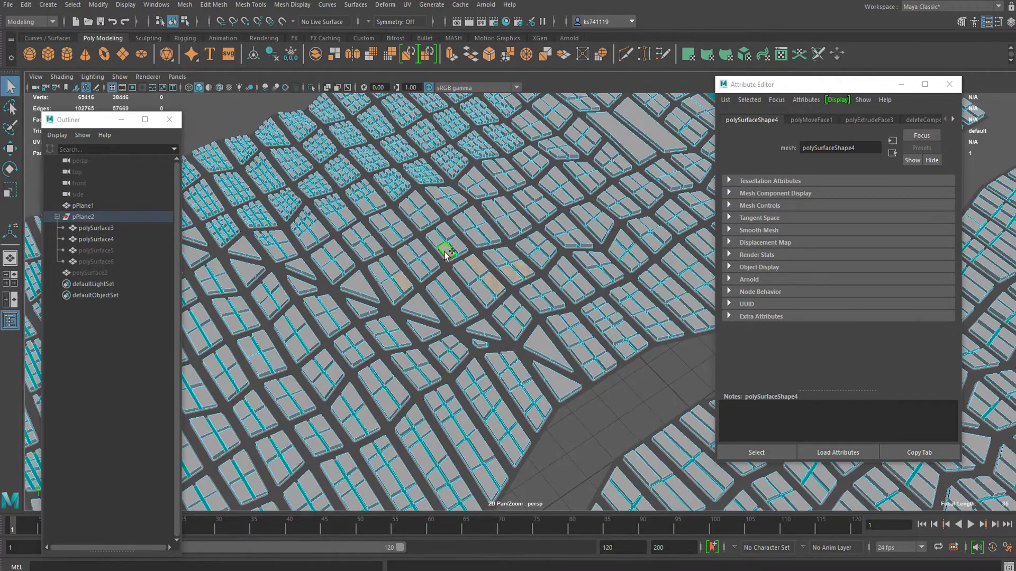
alt+middle_drag(671, 393, 481, 346)
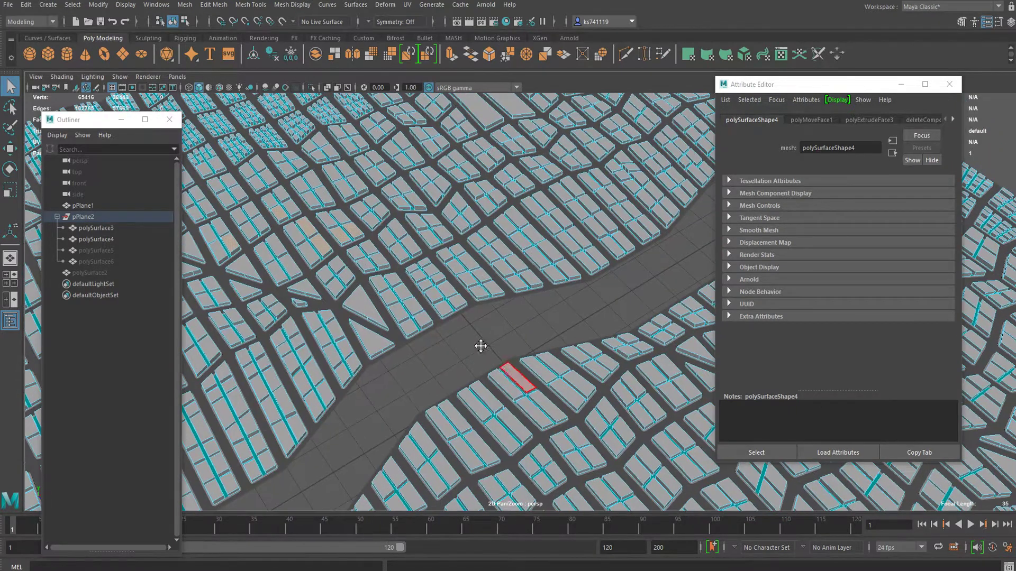
shift+click(496, 239)
Add the long roofs on the opposite riverbank and one triangular block roof to the face selection.
alt+middle_drag(578, 446, 498, 354)
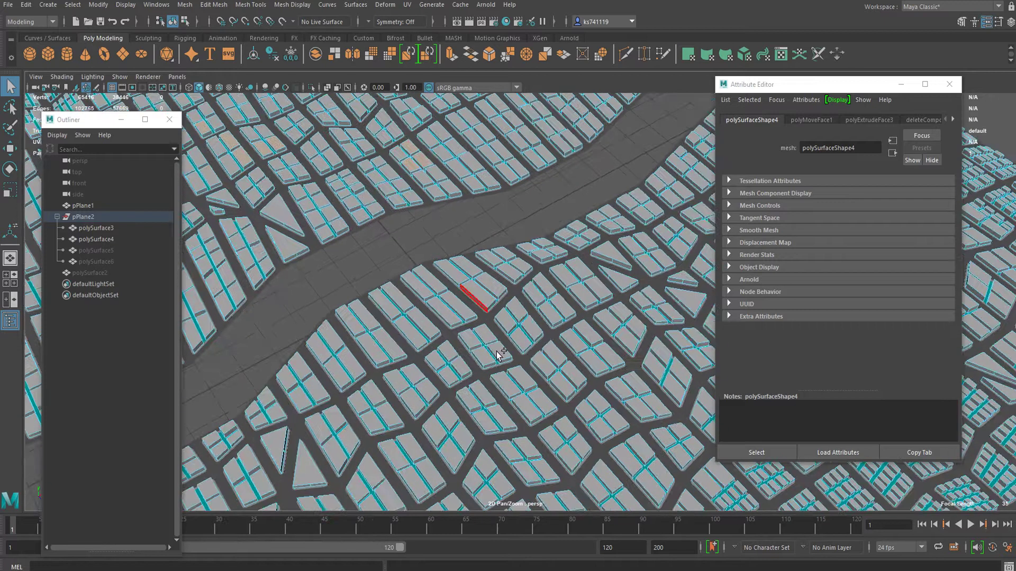
shift+click(462, 312)
shift+click(453, 317)
shift+click(425, 290)
alt+middle_drag(405, 351, 495, 264)
shift+click(383, 353)
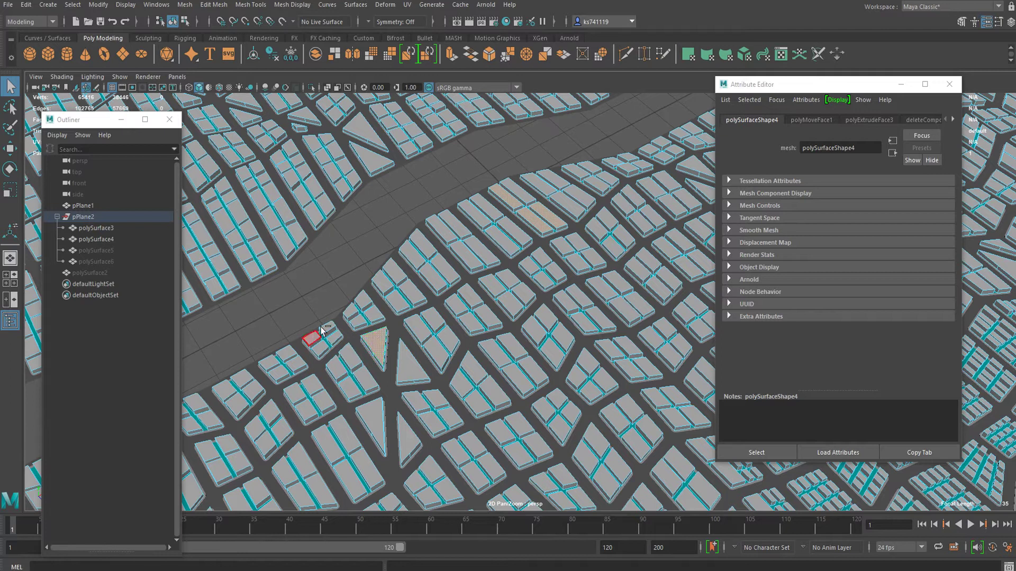
Add roof faces from the small riverside blocks beside the triangular block and from the blocks just behind them.
shift+click(312, 338)
shift+click(267, 361)
shift+click(285, 353)
shift+click(242, 378)
shift+click(296, 364)
alt+middle_drag(350, 433, 410, 318)
shift+click(410, 317)
shift+click(389, 336)
shift+click(361, 294)
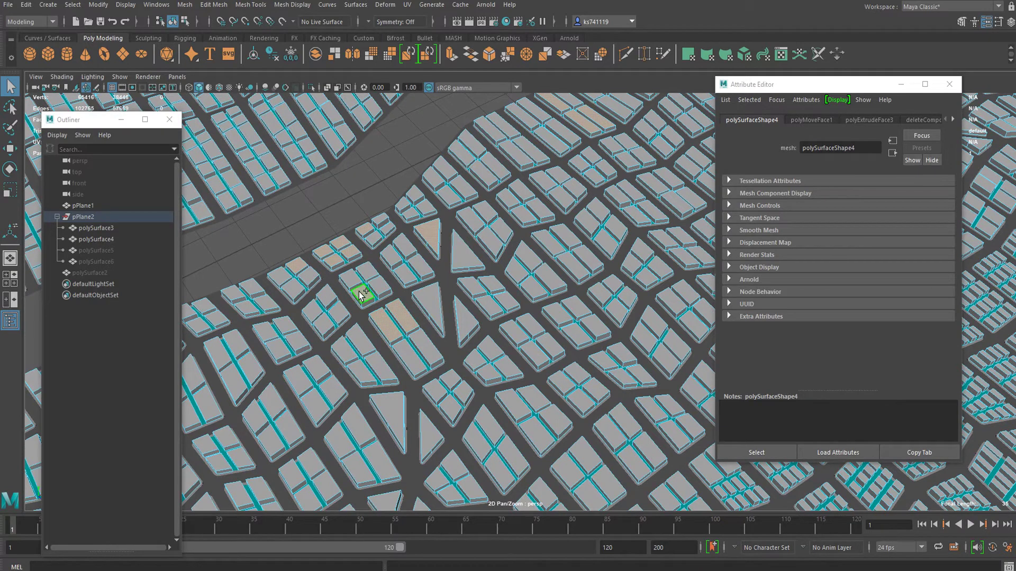
Add roof faces around the triangular blocks on the first bank, leaving out the large triangle by the river.
scroll(365, 294, down, 5)
alt+drag(423, 299, 503, 317)
alt+middle_drag(503, 318, 526, 233)
scroll(525, 233, up, 10)
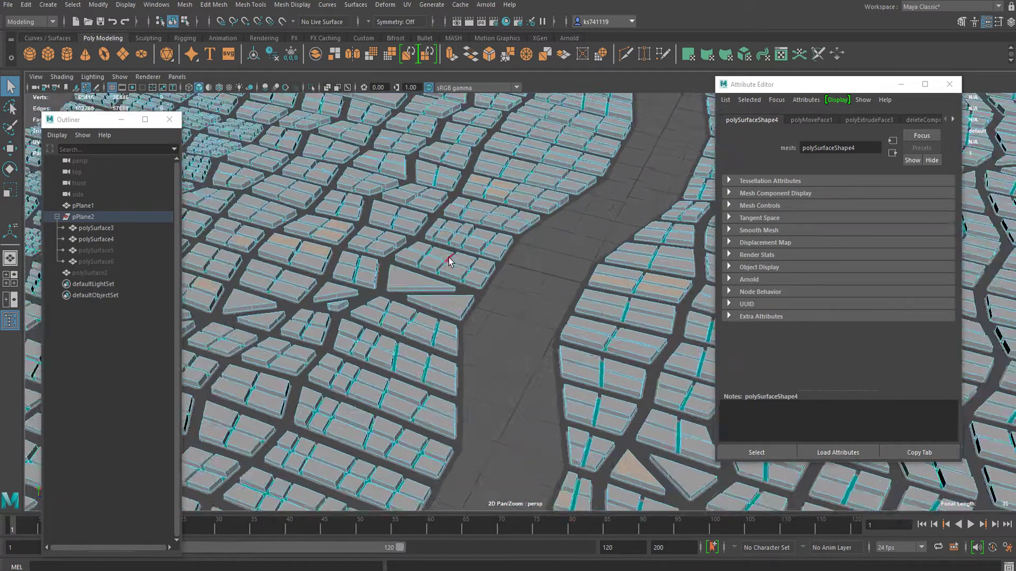
shift+click(381, 277)
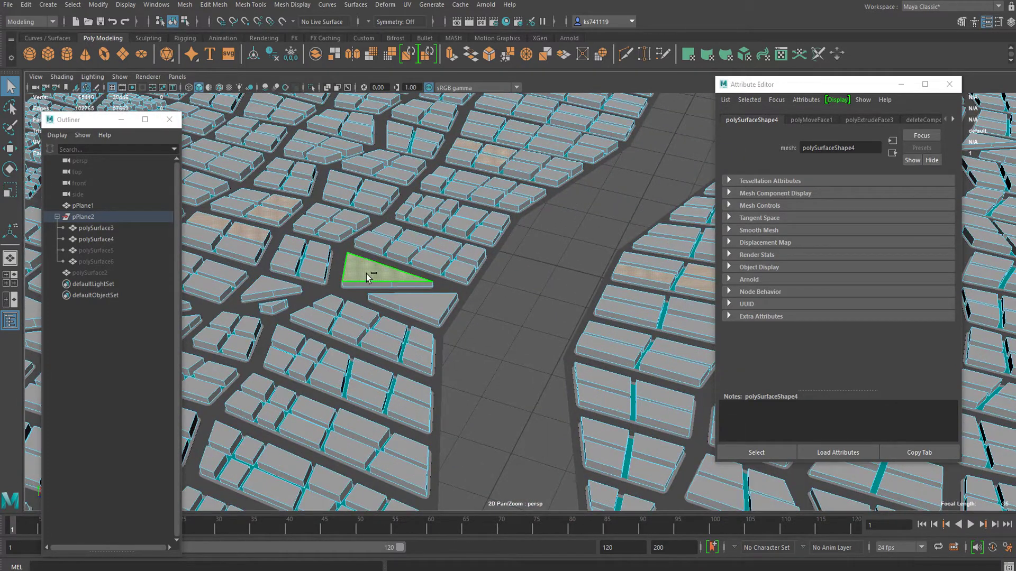
ctrl+click(370, 279)
shift+click(312, 268)
alt+middle_drag(316, 289, 364, 247)
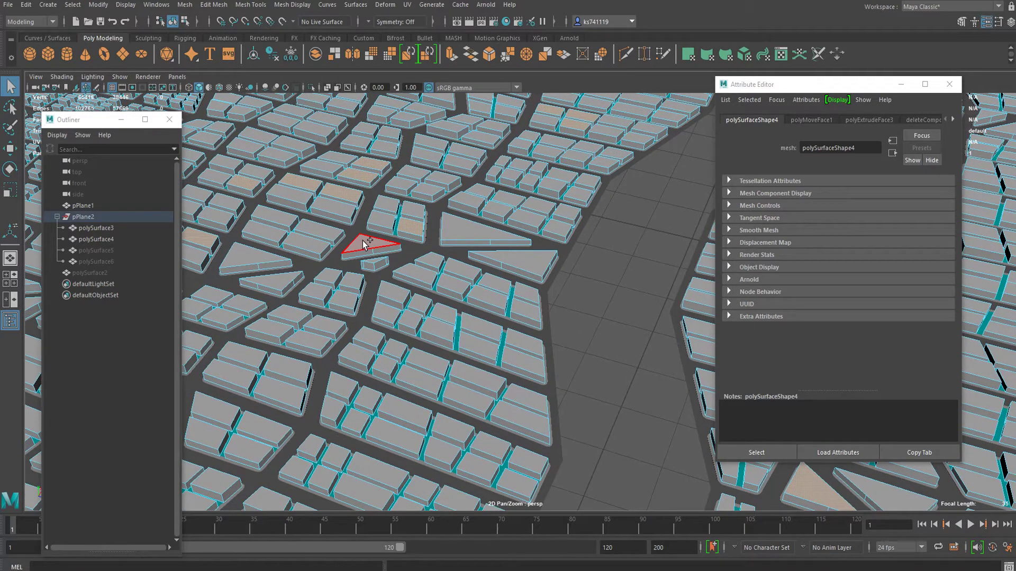
shift+click(363, 241)
alt+middle_drag(317, 328, 377, 284)
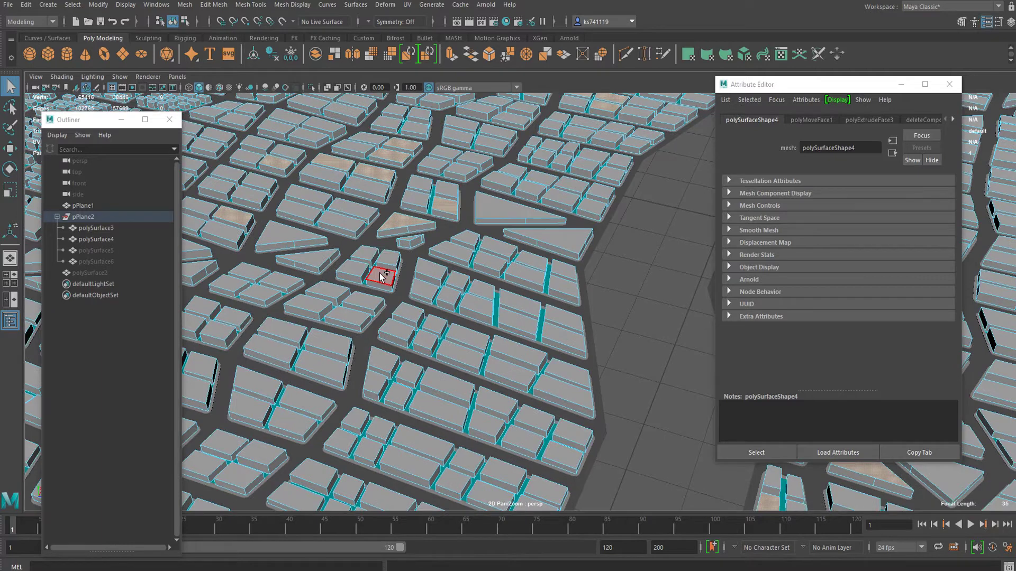
shift+click(380, 278)
shift+click(346, 273)
Apply Transform Component to the selected roof faces with Random set to 1.0.
alt+drag(416, 264, 376, 274)
alt+middle_drag(375, 274, 437, 281)
scroll(438, 281, up, 3)
scroll(437, 280, down, 5)
alt+drag(437, 281, 497, 267)
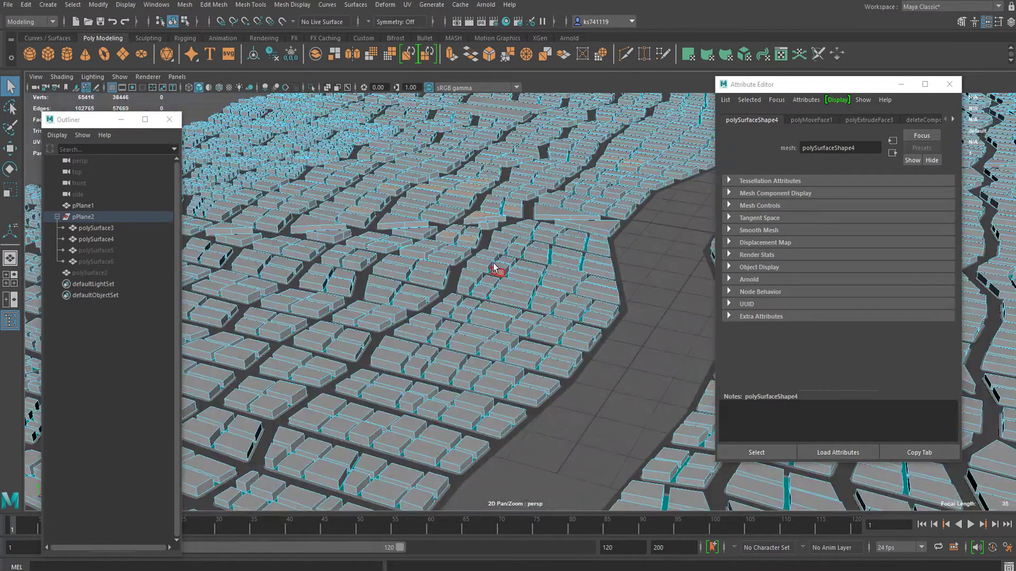
alt+middle_drag(497, 267, 349, 244)
click(212, 5)
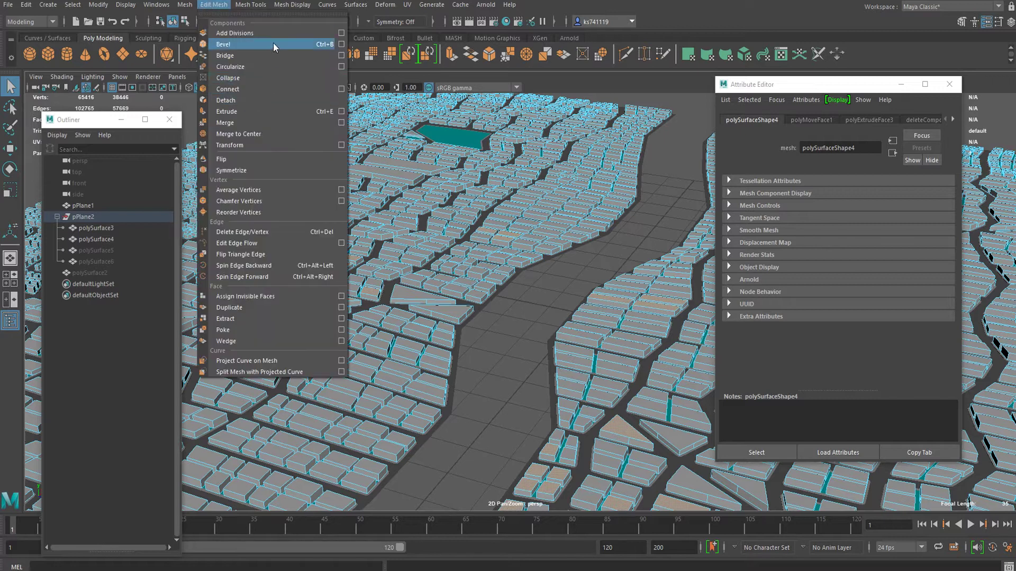
click(297, 143)
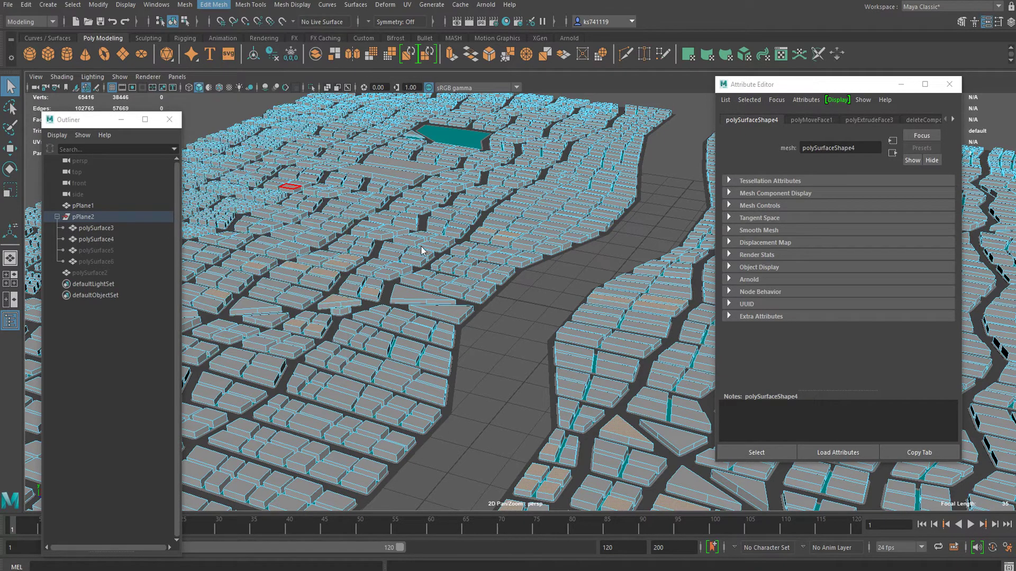
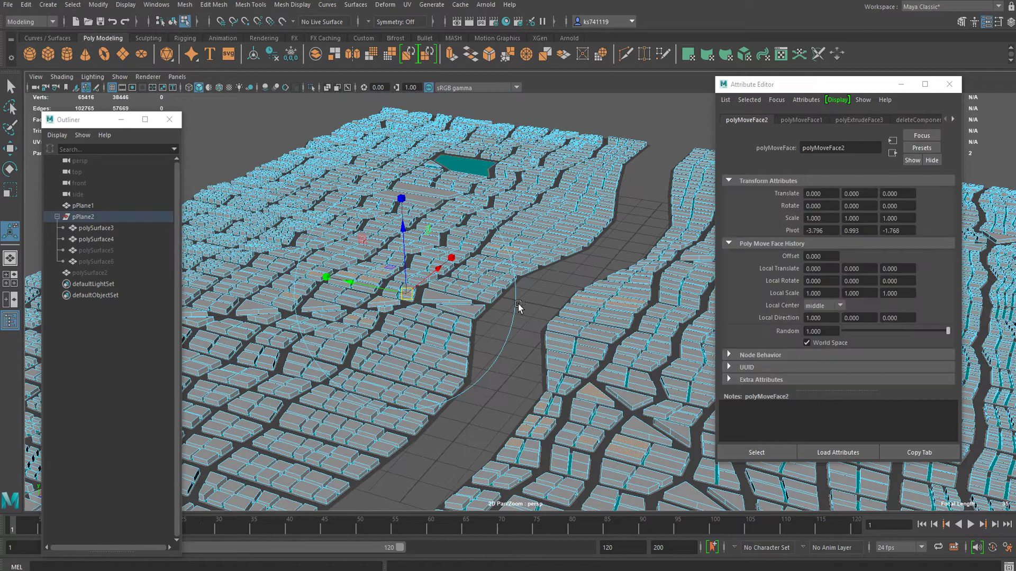
Raise the selected roof faces randomly by about 0.131 in local Z and check the buildings from close up.
alt+drag(520, 301, 398, 299)
mouse_move(366, 205)
mouse_down()
mouse_move(367, 189)
mouse_move(369, 228)
mouse_move(373, 218)
mouse_up()
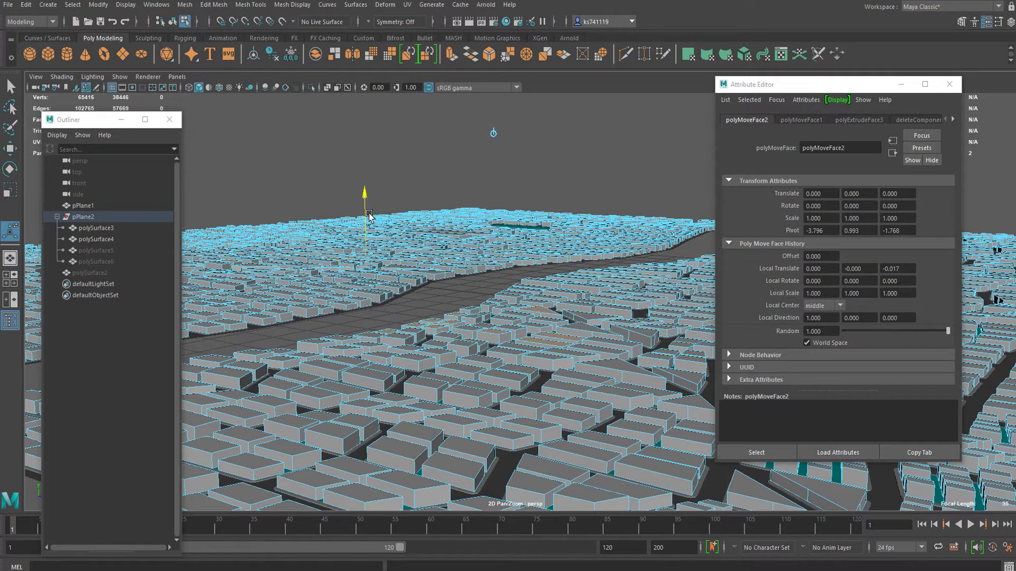
drag(369, 217, 369, 216)
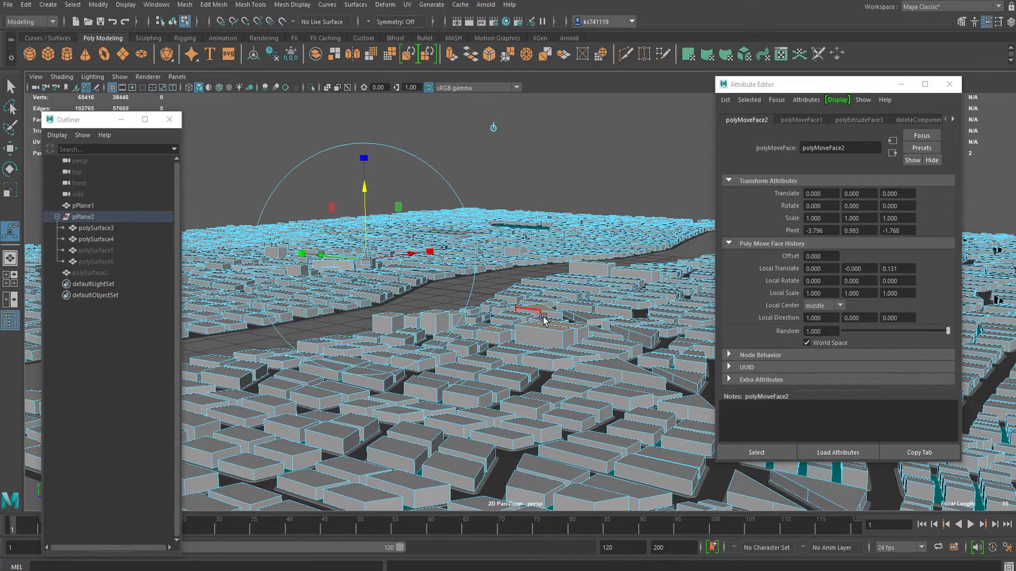
mouse_move(535, 315)
alt+mouse_down()
mouse_move(485, 318)
mouse_move(519, 307)
alt+mouse_up()
scroll(516, 306, up, 3)
scroll(452, 282, up, 2)
alt+middle_drag(492, 286, 522, 270)
scroll(459, 274, up, 2)
alt+drag(535, 277, 525, 266)
scroll(502, 256, down, 3)
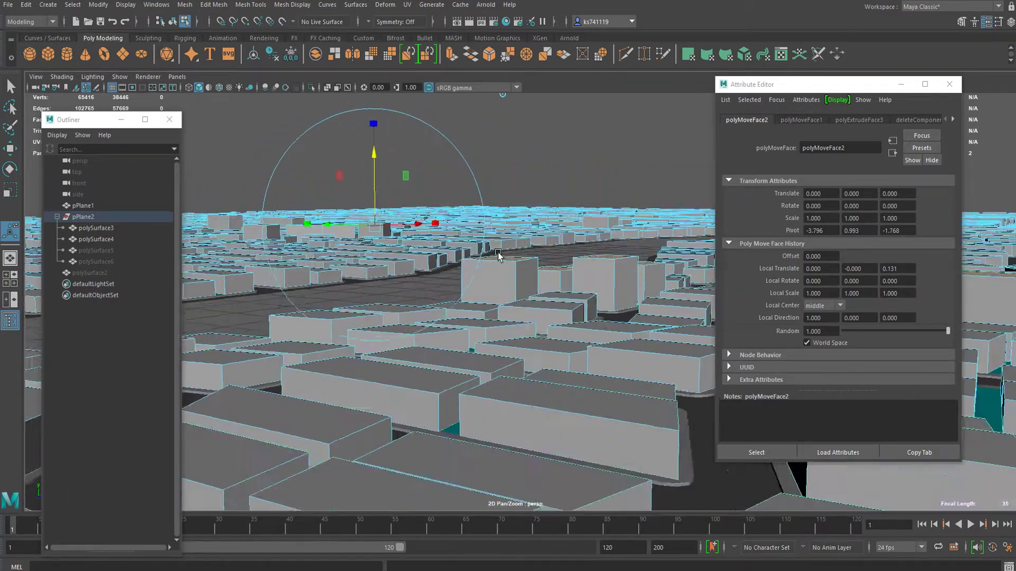
alt+middle_drag(499, 254, 547, 280)
scroll(512, 258, up, 3)
Set the Local Translate Z of the selected roof faces to 0.2.
click(900, 269)
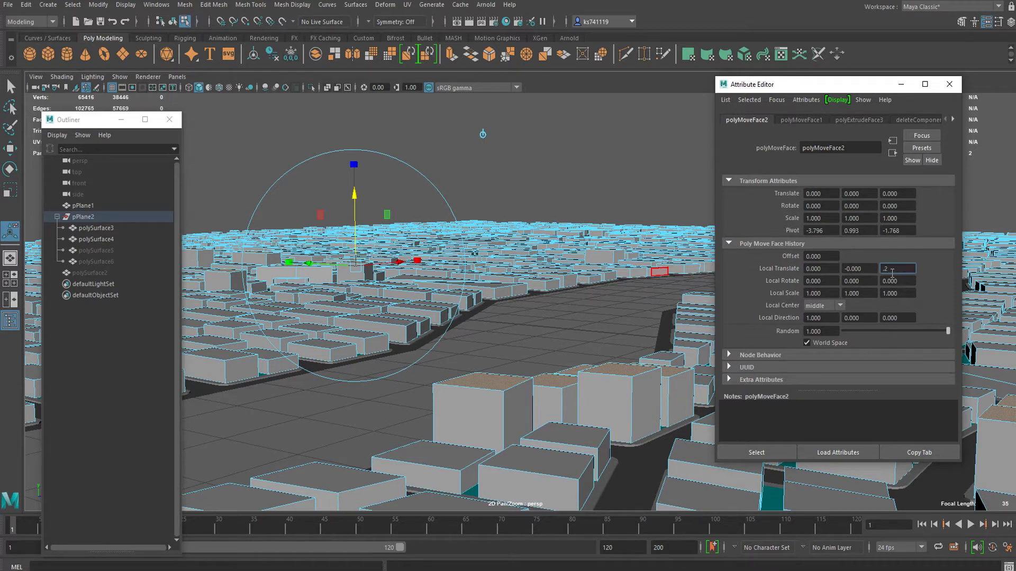
text(.2)
key(Return)
scroll(458, 301, down, 5)
mouse_move(494, 302)
alt+mouse_down()
mouse_move(455, 304)
mouse_move(489, 296)
alt+mouse_up()
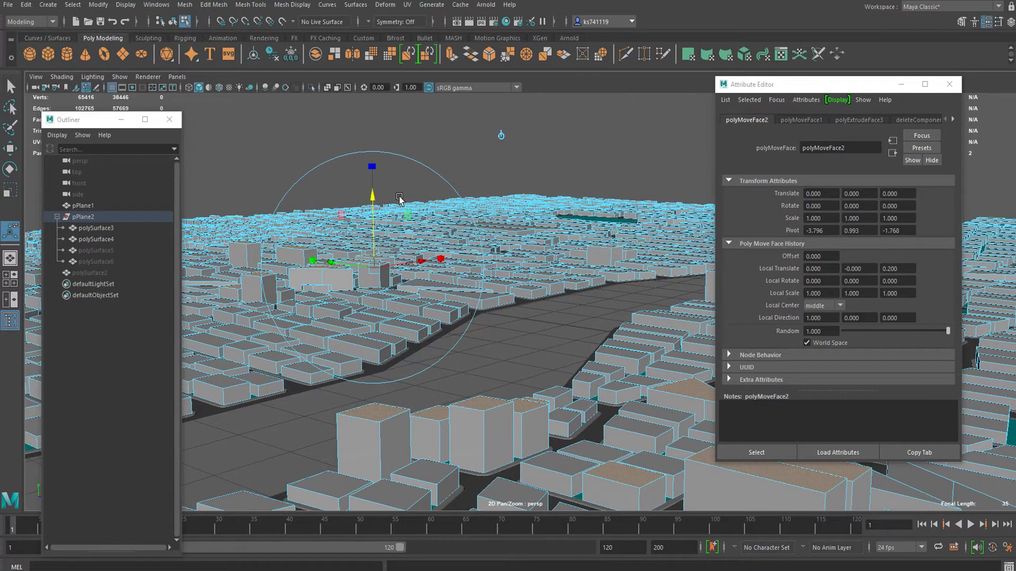
click(899, 268)
click(901, 280)
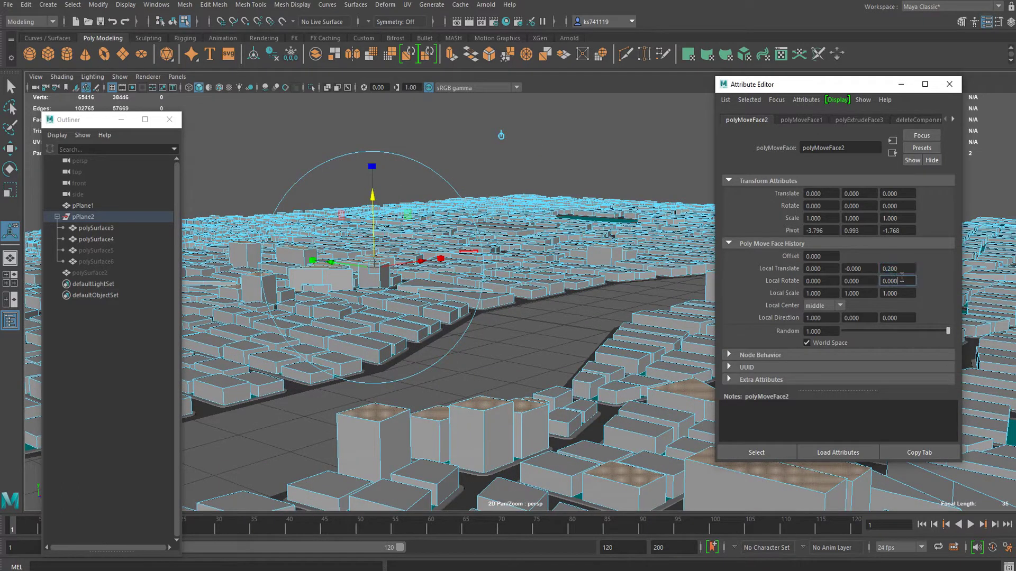
alt+middle_drag(621, 304, 504, 266)
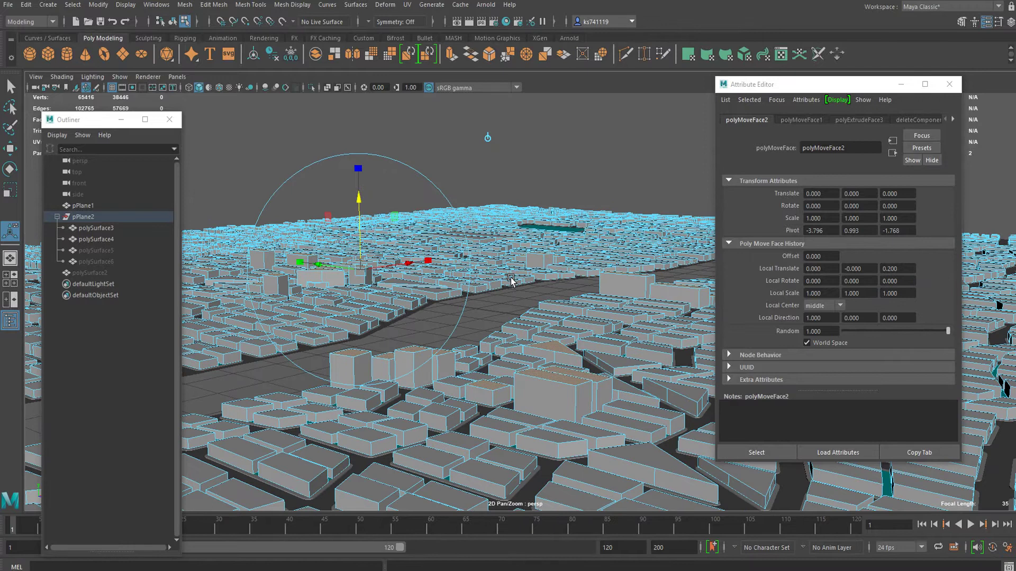
alt+drag(510, 281, 483, 295)
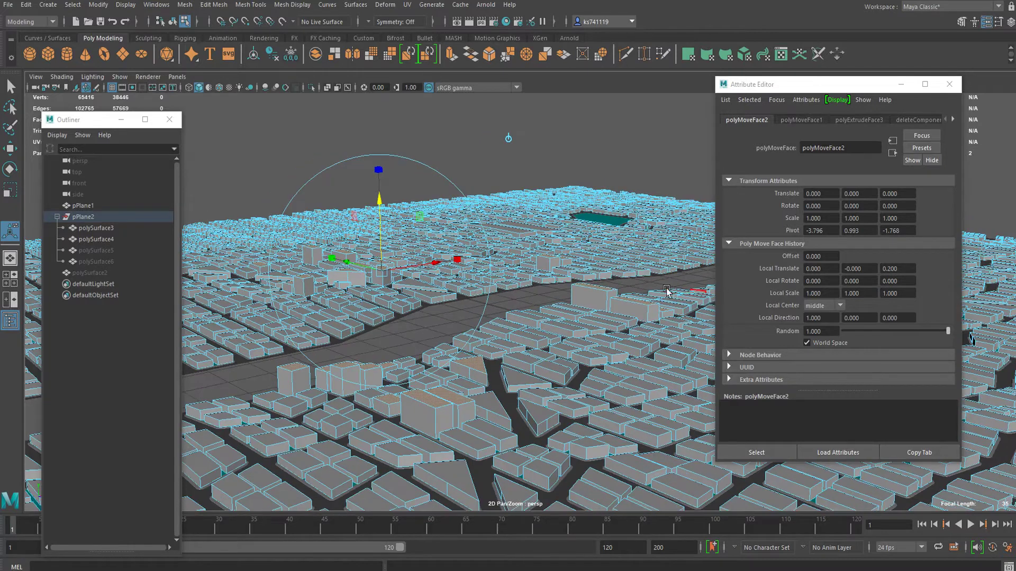
Return the building mesh to object mode, deselect it and examine the taller buildings by the river.
key(q)
right_drag(394, 266, 450, 241)
click(427, 181)
alt+drag(450, 317, 447, 296)
alt+middle_drag(447, 297, 481, 308)
scroll(439, 291, up, 2)
alt+middle_drag(422, 277, 424, 282)
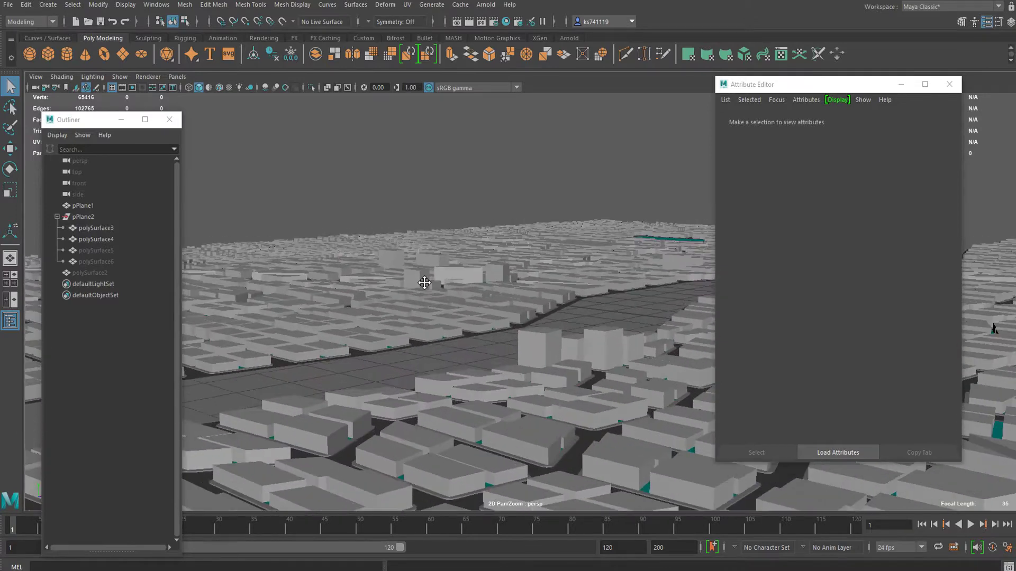
Select the building mesh near the river and switch it to face selection.
alt+drag(424, 282, 404, 348)
click(383, 339)
alt+middle_drag(383, 338, 458, 286)
alt+drag(458, 286, 389, 258)
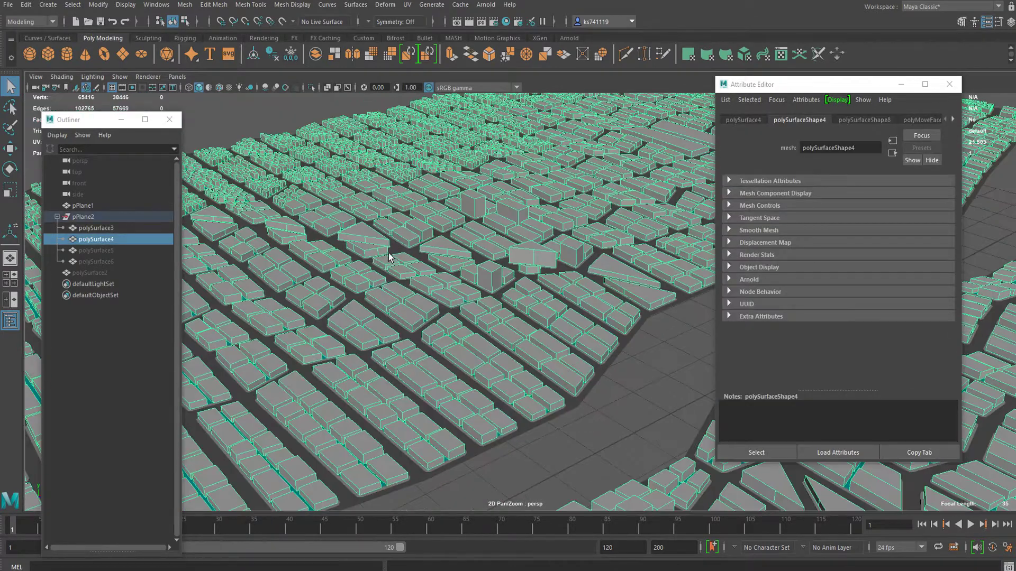
right_drag(389, 256, 392, 287)
alt+drag(393, 287, 347, 288)
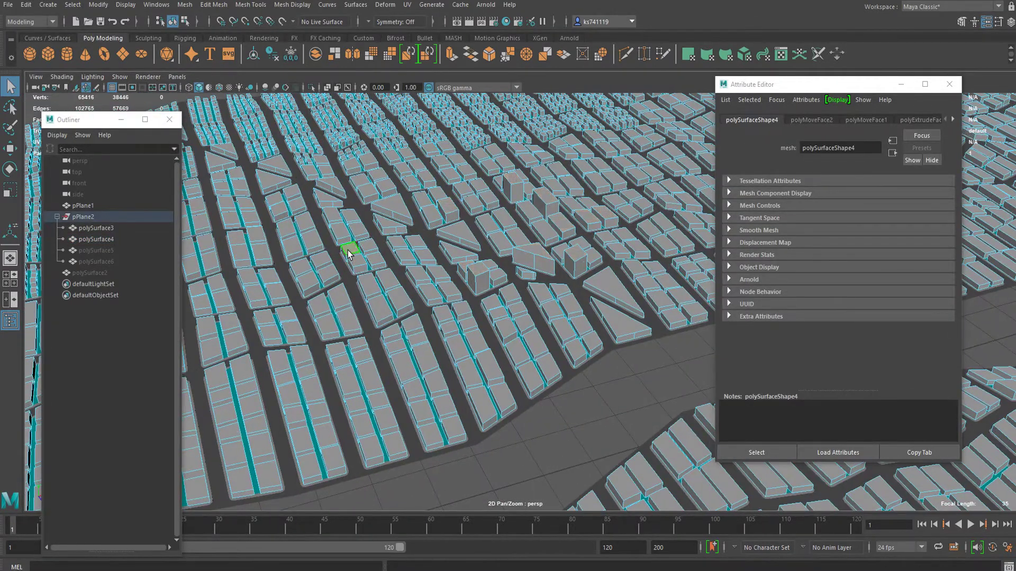
Select scattered roof faces on the low building blocks a few rows back from the river.
alt+drag(348, 254, 338, 270)
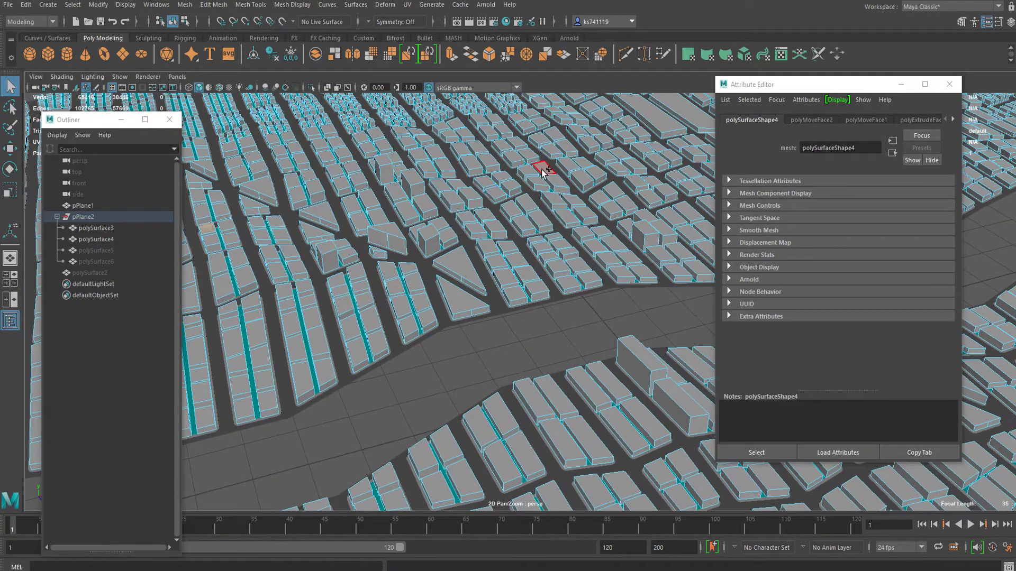
alt+drag(536, 177, 380, 248)
shift+click(339, 219)
alt+drag(408, 313, 402, 297)
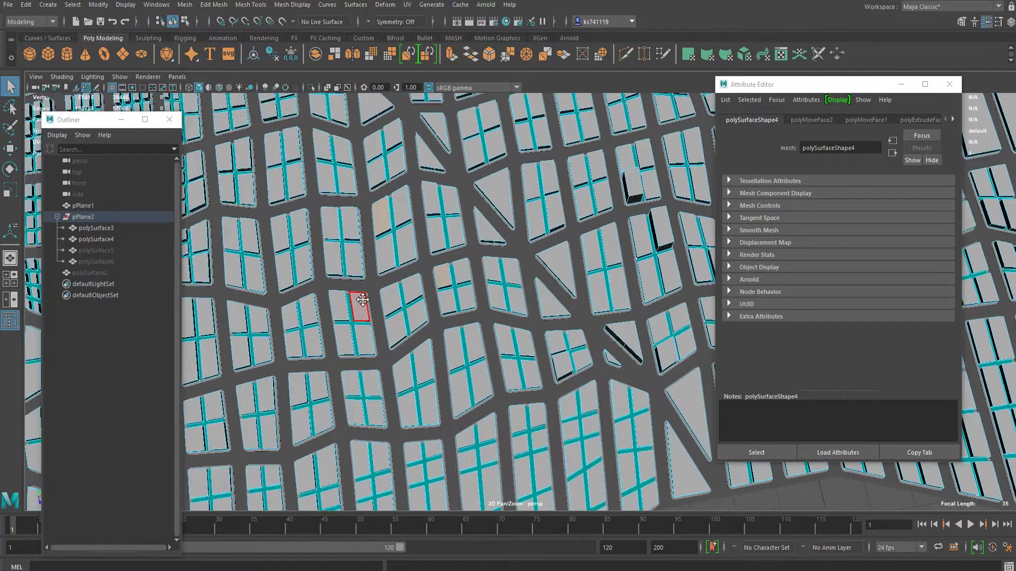
alt+middle_drag(362, 300, 435, 241)
shift+click(433, 232)
alt+drag(472, 256, 444, 256)
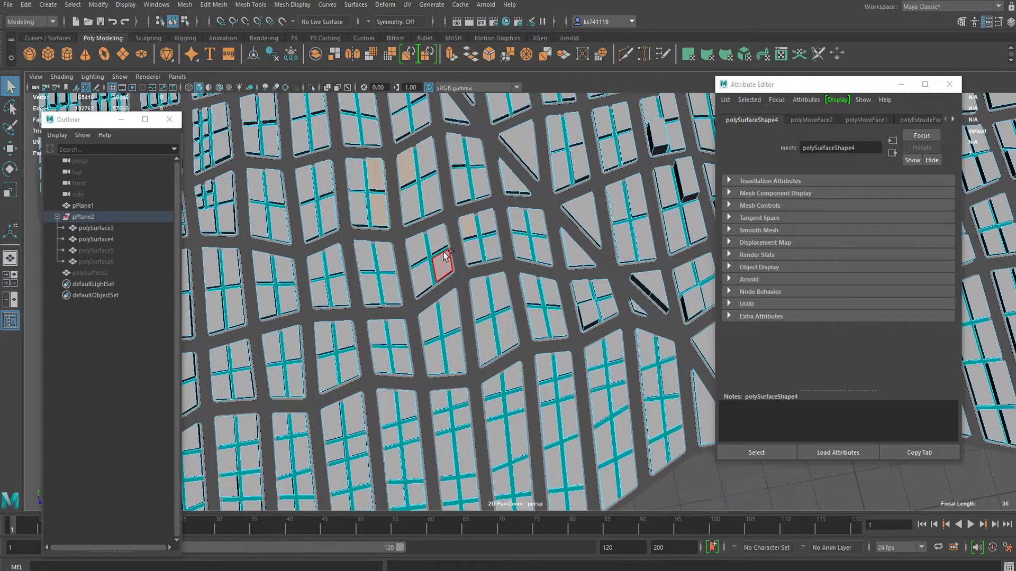
shift+click(386, 291)
Add more roof faces on the blocks behind the two tall riverside buildings to the selection.
alt+drag(385, 292, 442, 317)
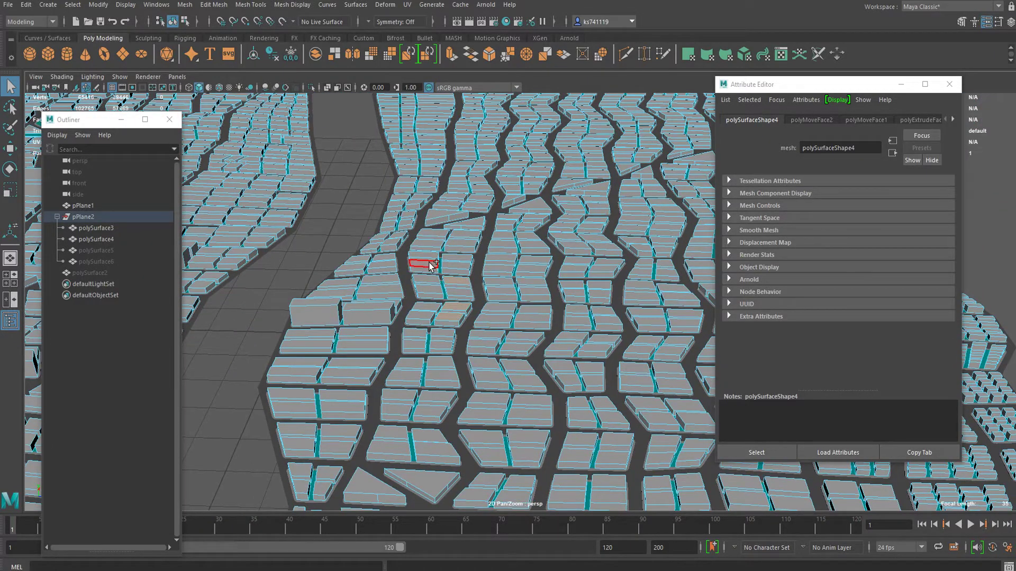
alt+drag(461, 276, 444, 264)
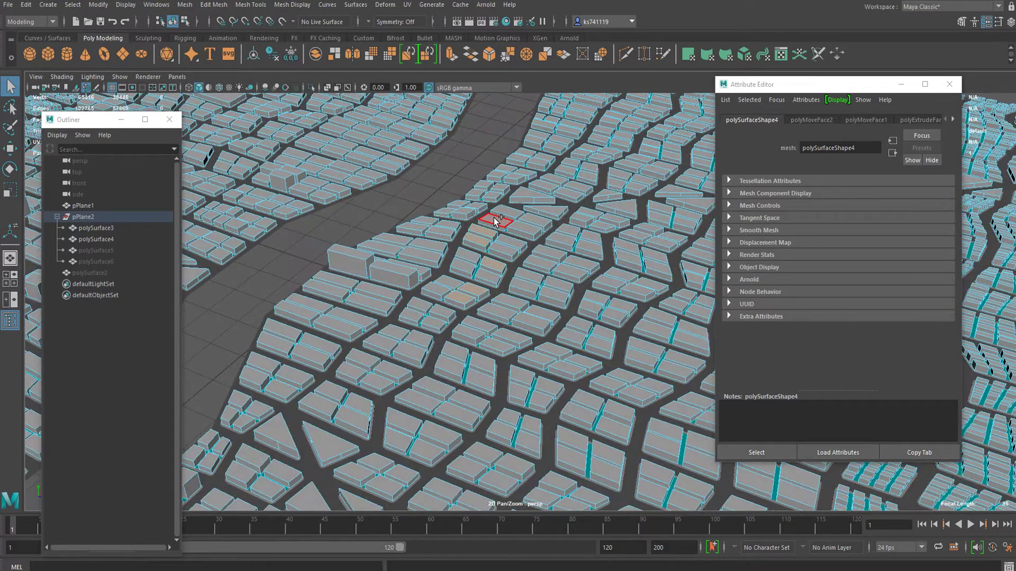
alt+drag(496, 221, 482, 325)
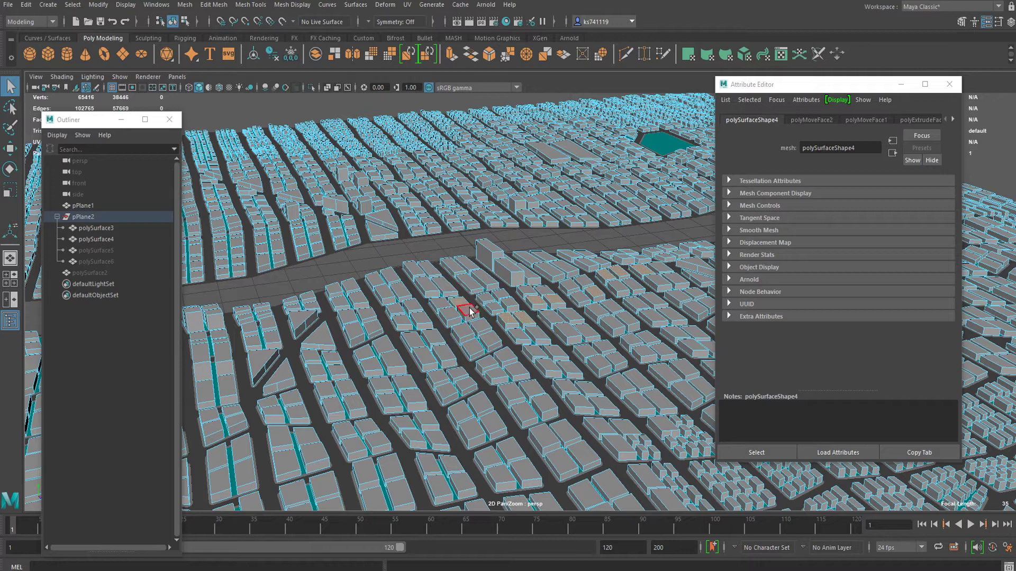
alt+drag(474, 364, 438, 363)
Apply Transform Component to the selected roof faces and raise them about 0.433 in local Z with Random at 1.0.
click(210, 6)
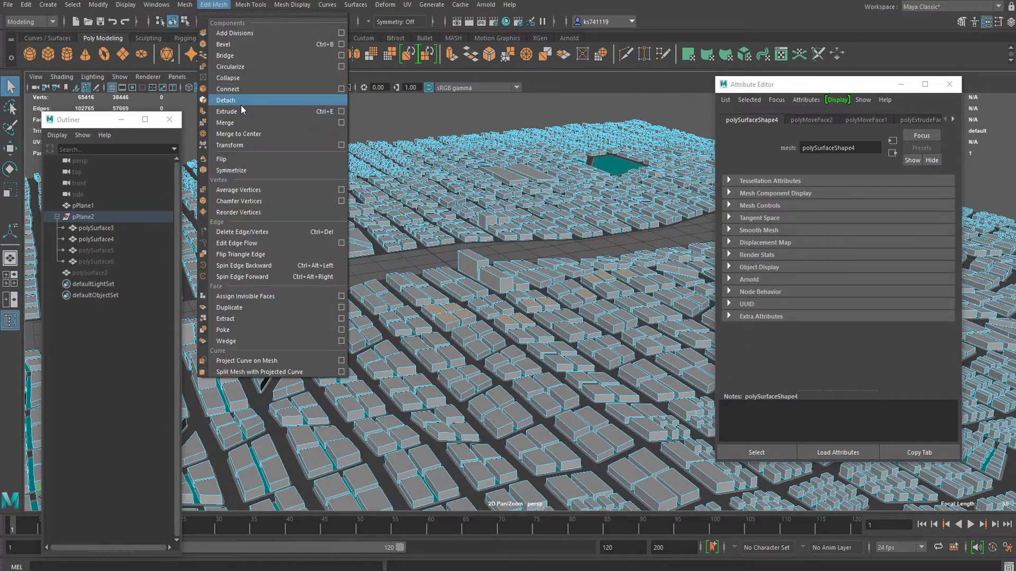
click(242, 142)
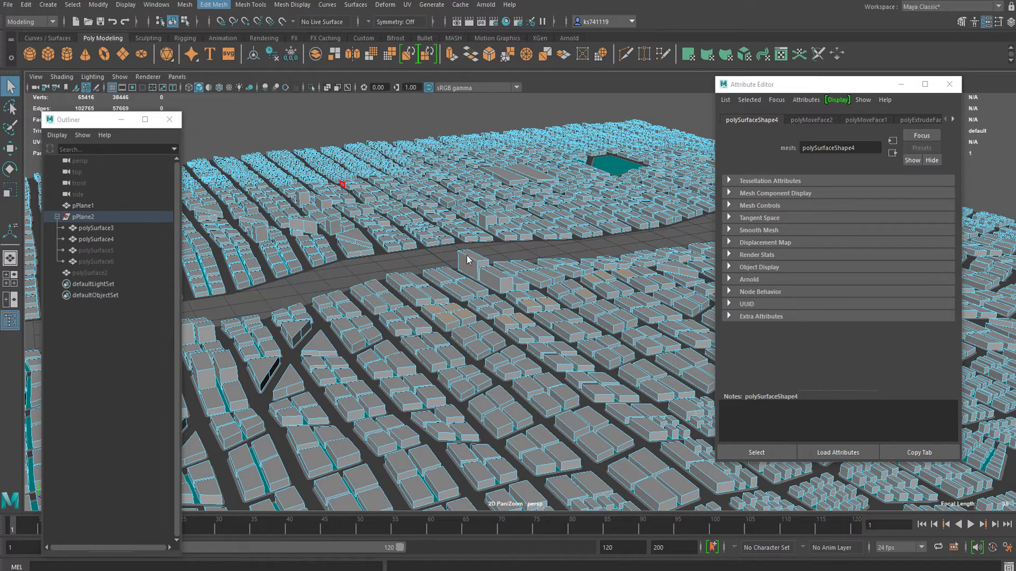
alt+middle_drag(393, 210, 474, 198)
drag(240, 155, 240, 145)
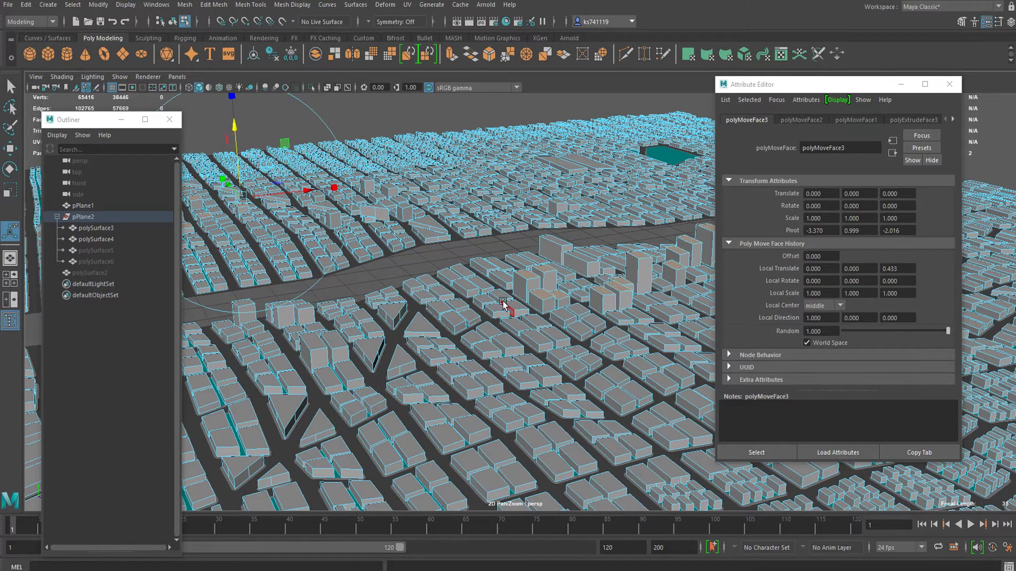
Set the Local Translate Z of the selected roof faces to 0.6, then return the building mesh to object mode and deselect it.
alt+drag(510, 302, 476, 290)
click(911, 231)
click(894, 268)
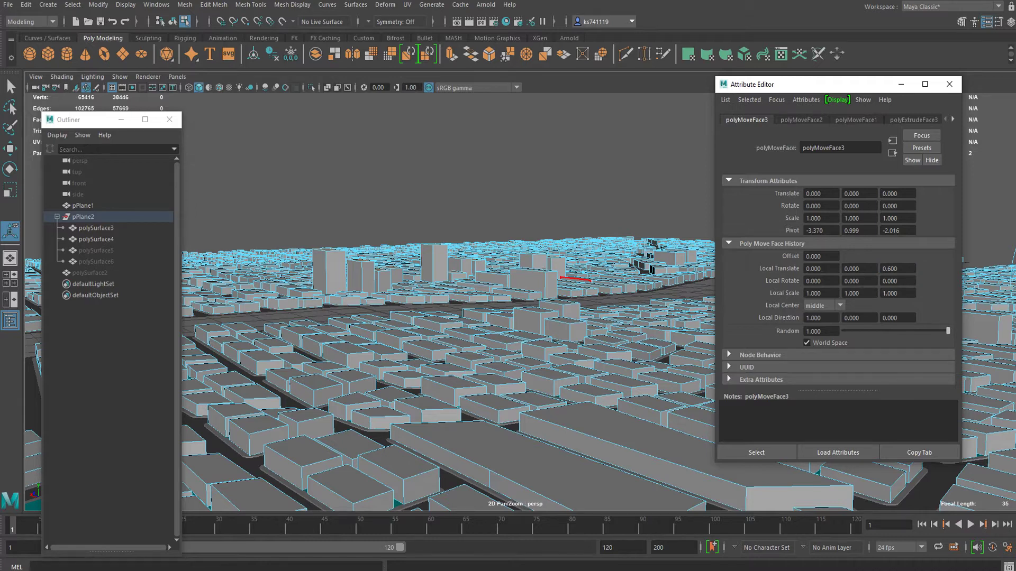
right_drag(511, 256, 558, 241)
click(494, 235)
alt+drag(494, 234, 494, 313)
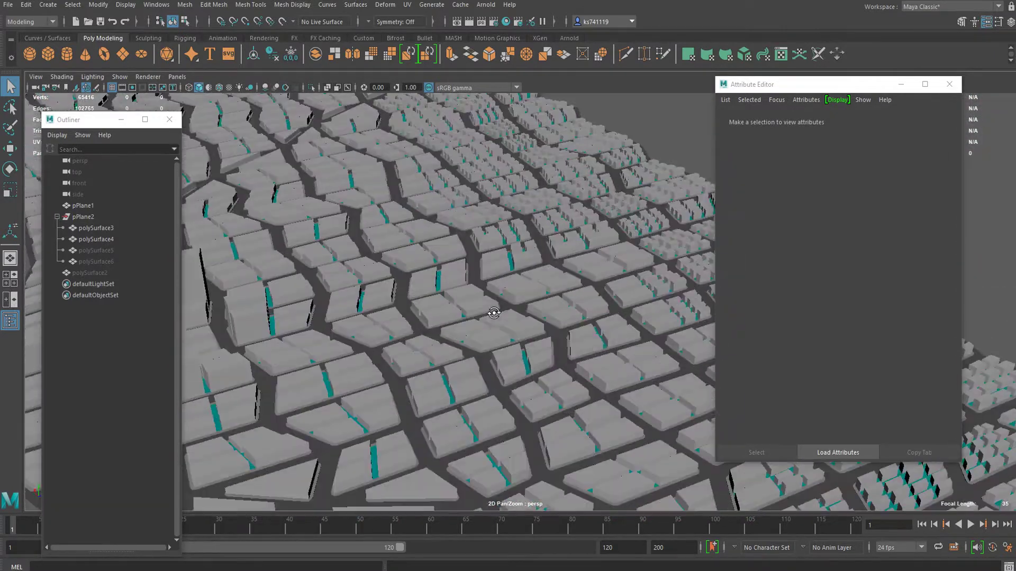
Select a few narrow roof faces in the small-building district, move them up into towers and return the mesh to object mode.
click(521, 233)
alt+drag(521, 233, 506, 277)
right_drag(506, 267, 506, 289)
alt+drag(506, 288, 478, 291)
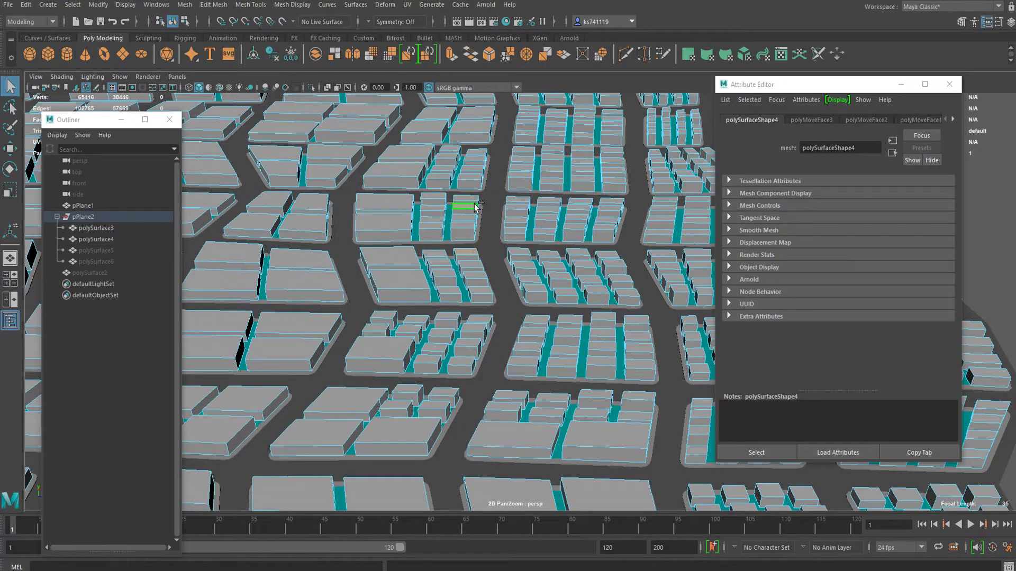
shift+click(479, 161)
alt+drag(480, 211, 471, 177)
key(w)
alt+drag(551, 259, 517, 239)
right_drag(463, 250, 509, 209)
click(533, 174)
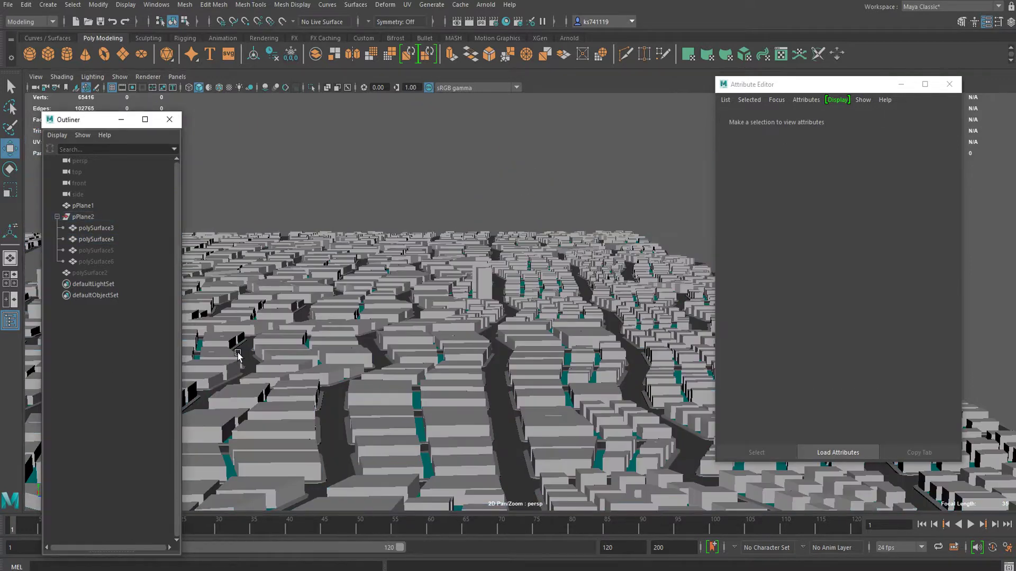
Raise several adjacent narrow roof faces in a dense block beyond the empty park plot, then return the mesh to object mode.
alt+drag(322, 315, 438, 290)
click(349, 302)
right_drag(350, 303, 350, 315)
alt+drag(350, 316, 344, 342)
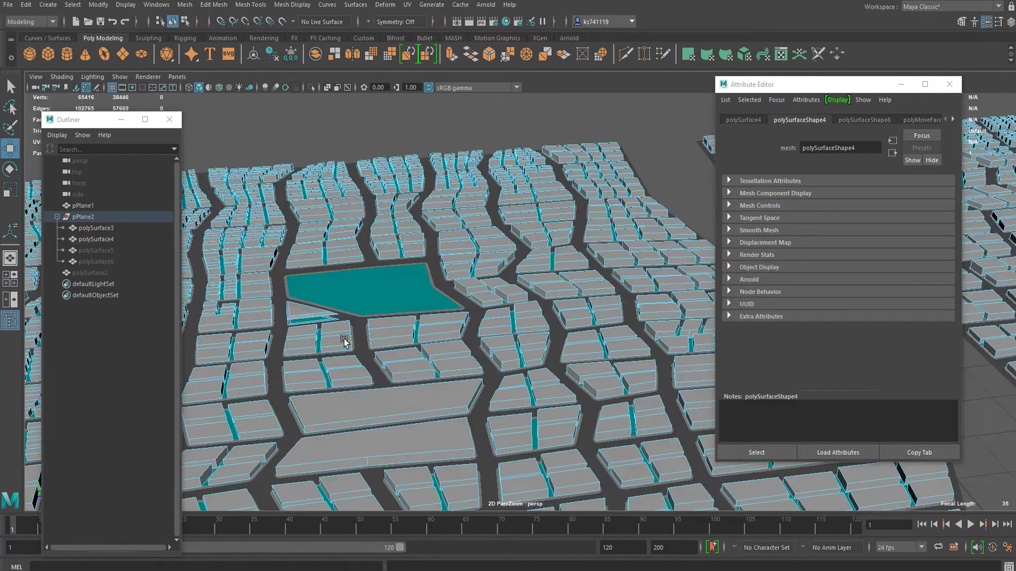
alt+middle_drag(344, 342, 549, 295)
scroll(548, 294, up, 4)
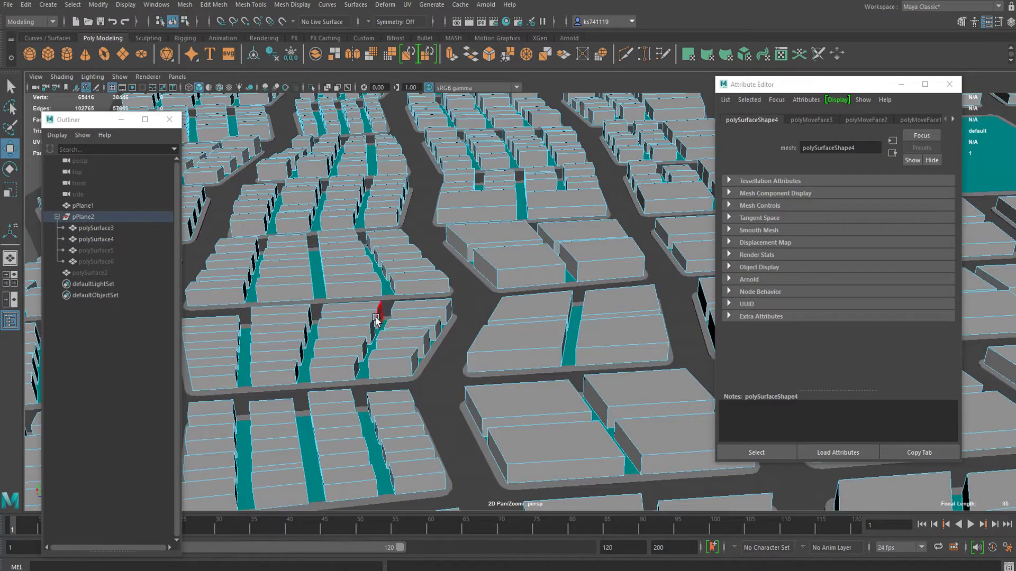
shift+click(347, 322)
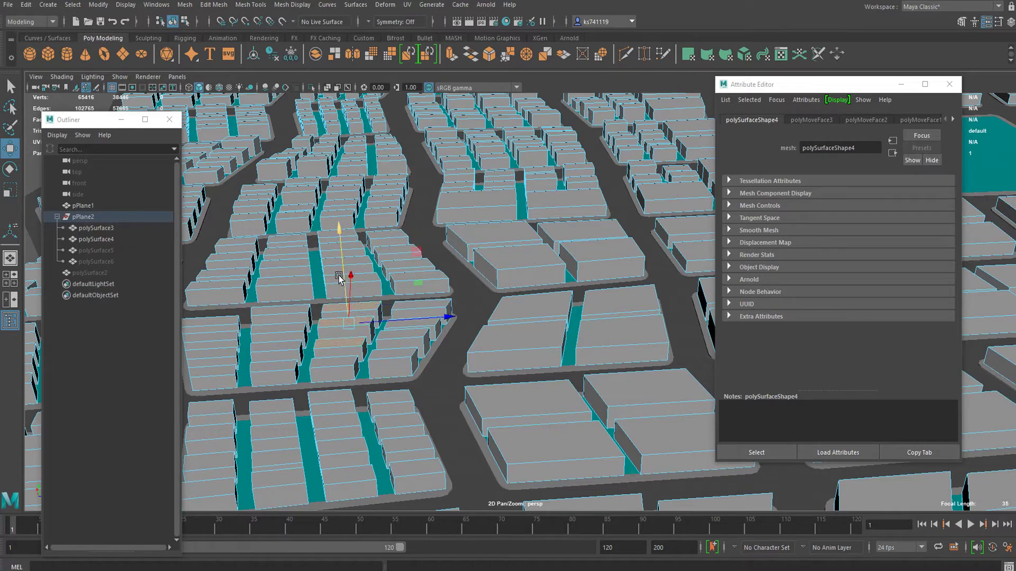
drag(339, 278, 338, 196)
alt+drag(440, 241, 389, 358)
scroll(370, 338, down, 3)
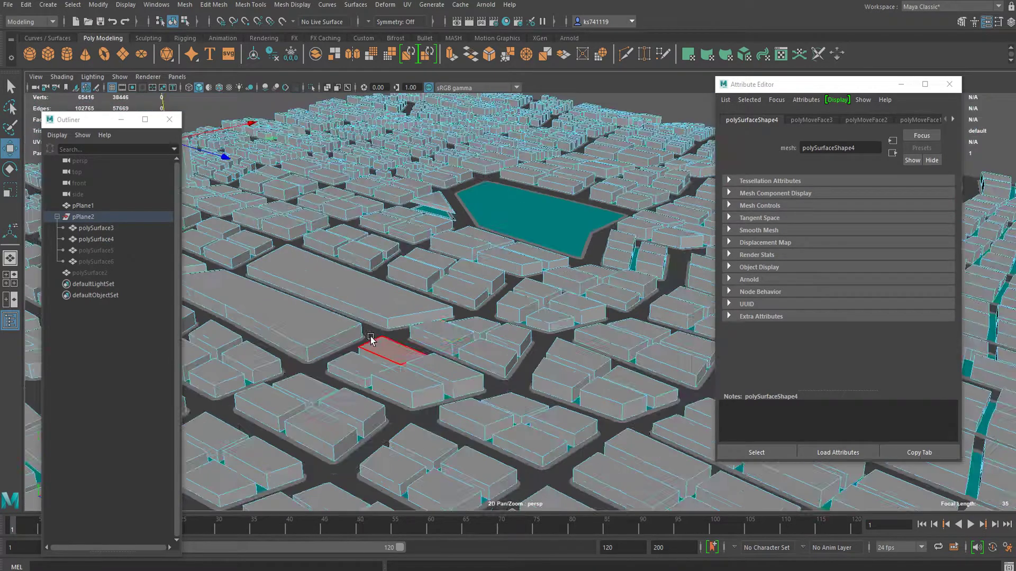
scroll(371, 337, down, 4)
alt+drag(423, 291, 466, 269)
right_drag(444, 267, 483, 245)
click(379, 196)
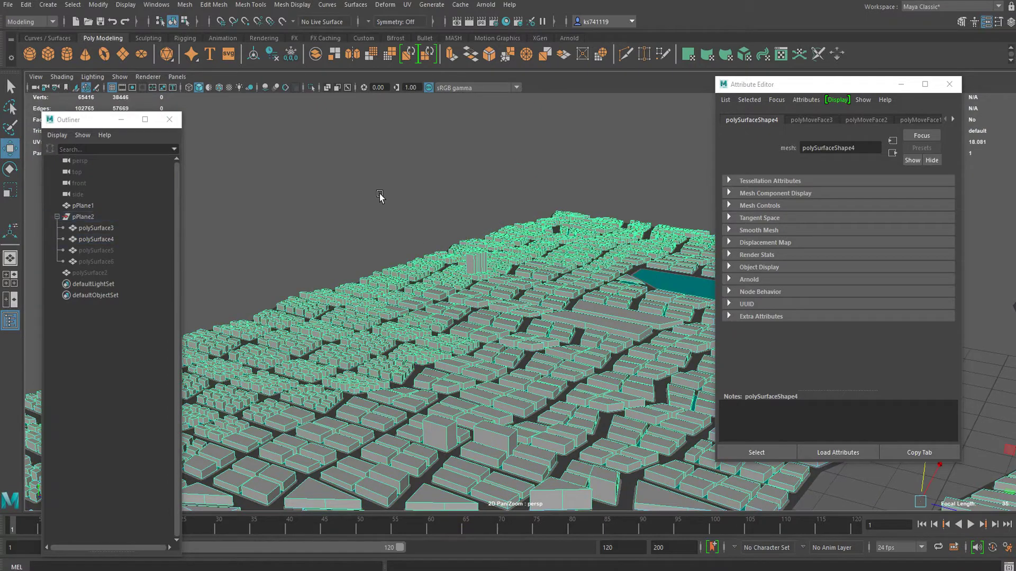
Examine the taller building groups and the triangular plots on both sides of the river.
scroll(507, 266, up, 5)
alt+drag(495, 270, 593, 273)
scroll(511, 250, down, 5)
scroll(593, 273, up, 5)
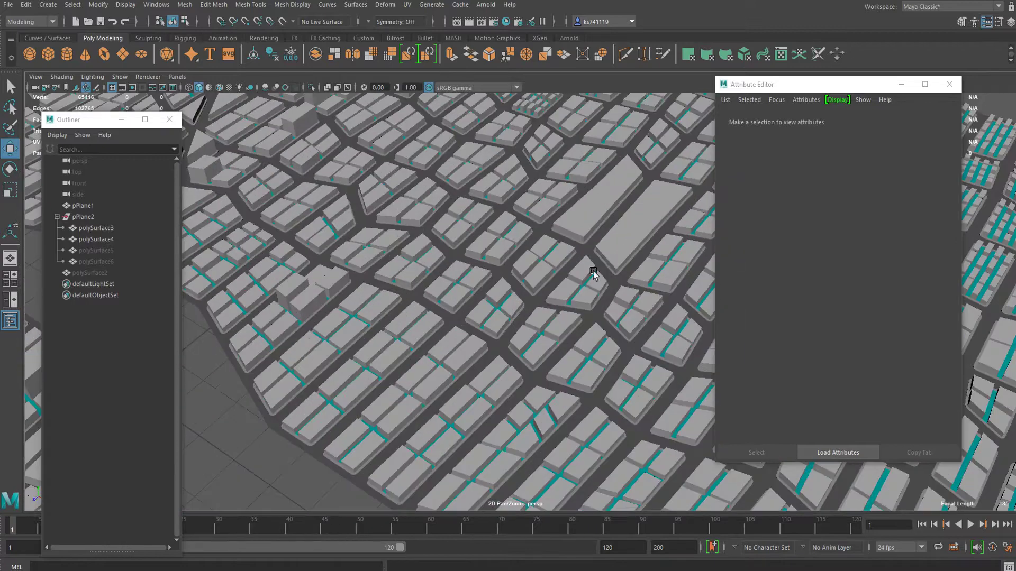
alt+middle_drag(593, 273, 721, 222)
alt+middle_drag(339, 339, 485, 261)
scroll(484, 270, down, 6)
alt+drag(483, 278, 380, 330)
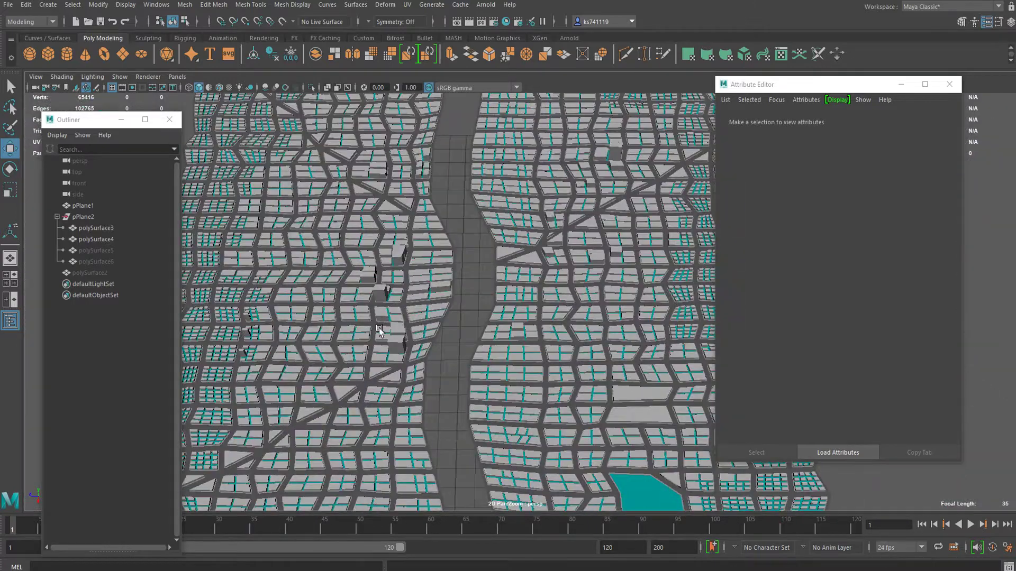
alt+middle_drag(379, 330, 513, 292)
scroll(512, 293, up, 5)
alt+drag(512, 292, 479, 304)
alt+middle_drag(478, 304, 469, 324)
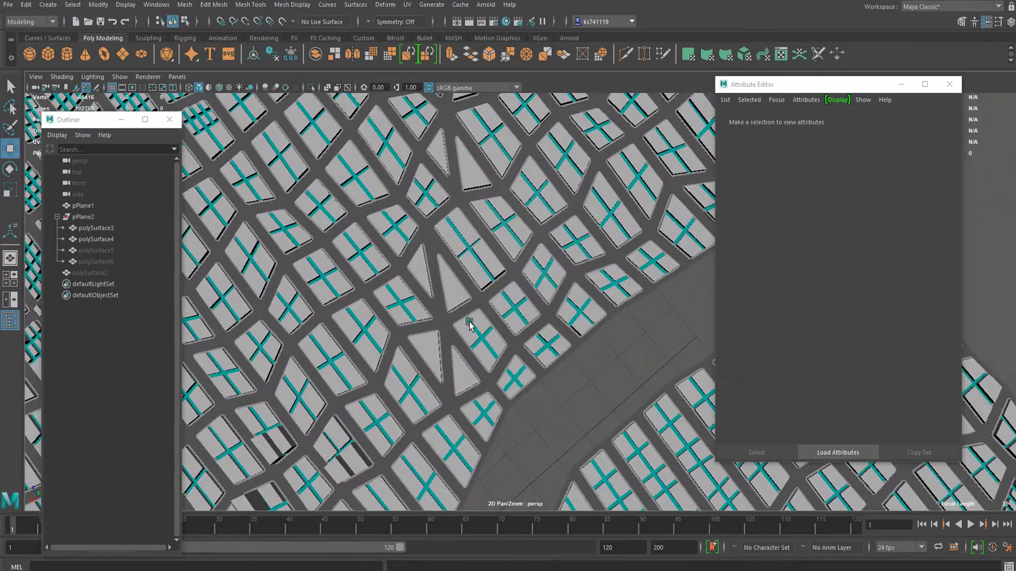
alt+drag(469, 324, 481, 295)
scroll(495, 289, down, 5)
alt+middle_drag(443, 370, 478, 298)
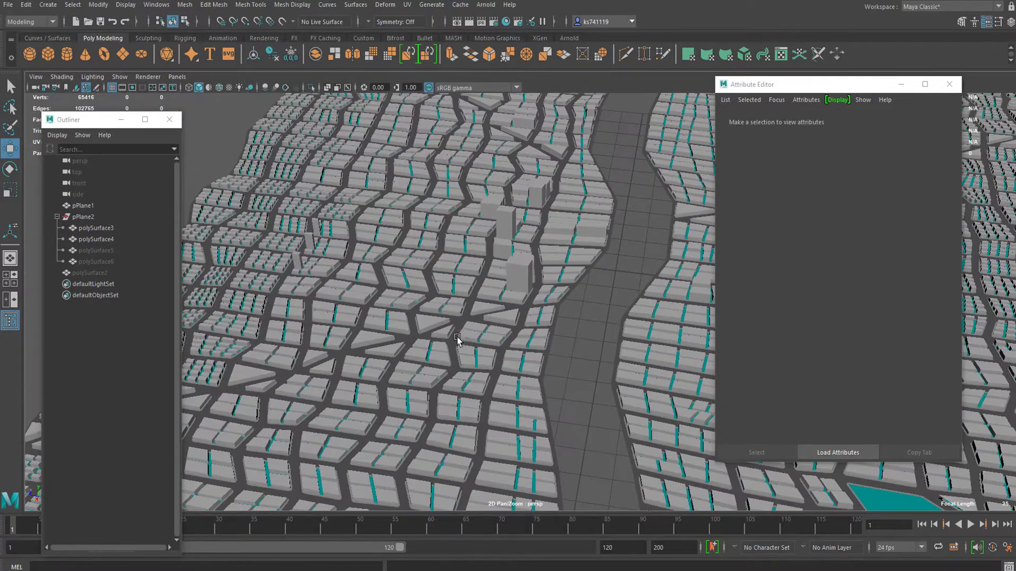
Delete all faces of the small triangular building beside the diagonal road and return the building mesh to object mode.
scroll(457, 339, up, 8)
click(380, 371)
right_drag(408, 271, 408, 304)
double_click(374, 379)
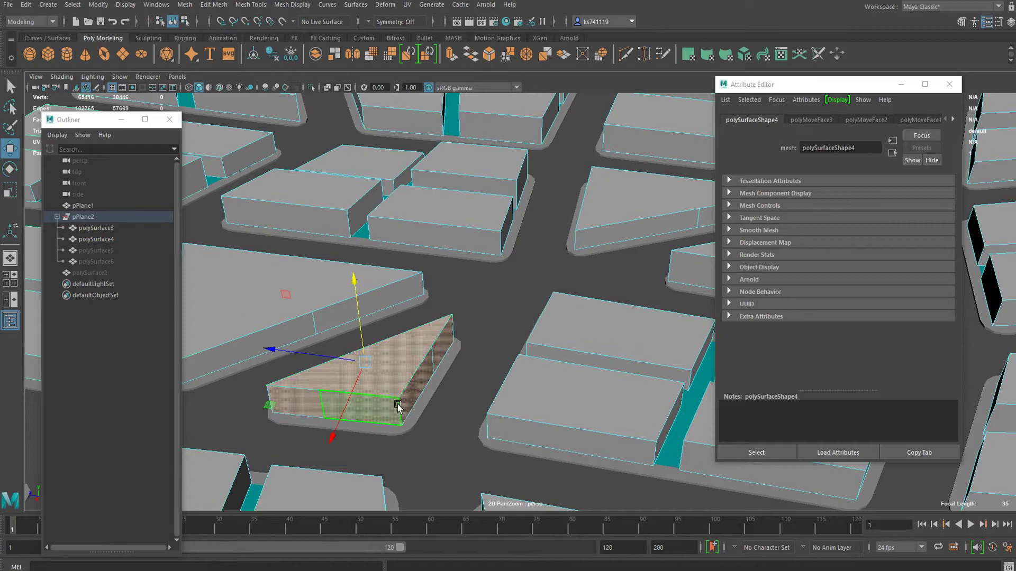
scroll(398, 406, up, 5)
scroll(466, 336, down, 6)
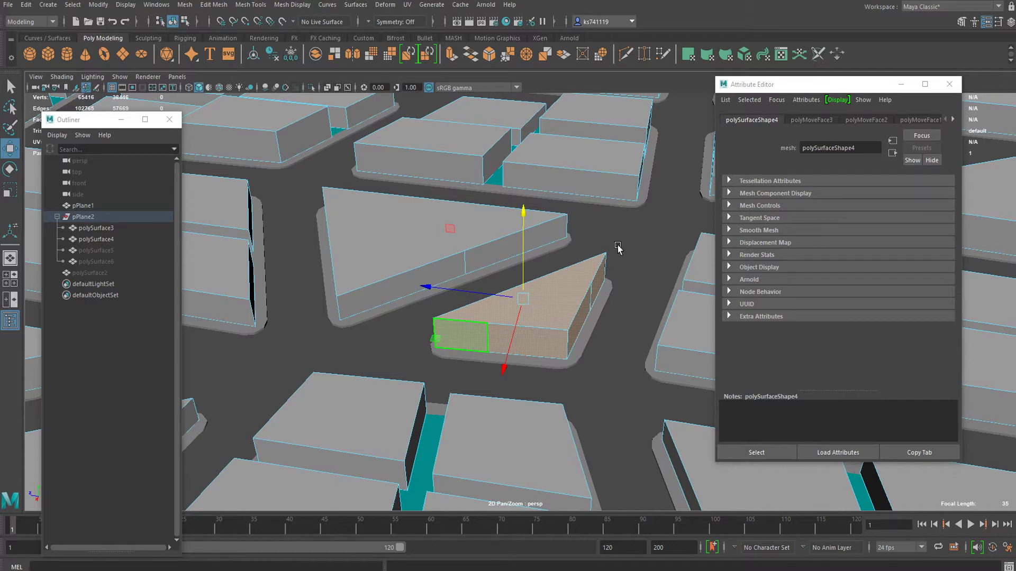
key(Delete)
scroll(525, 324, down, 5)
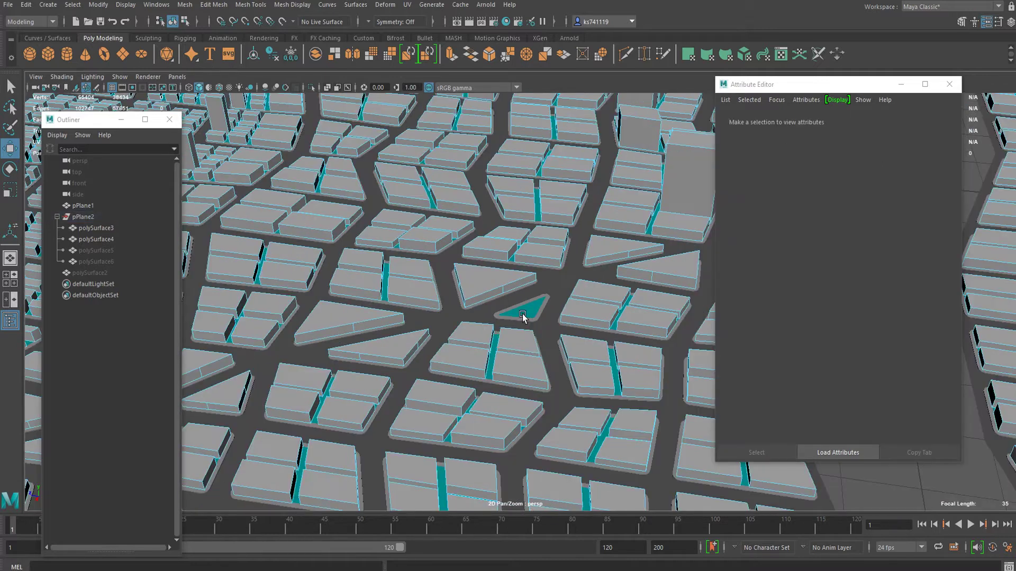
right_drag(524, 319, 603, 195)
scroll(668, 345, down, 5)
click(609, 353)
scroll(617, 362, up, 6)
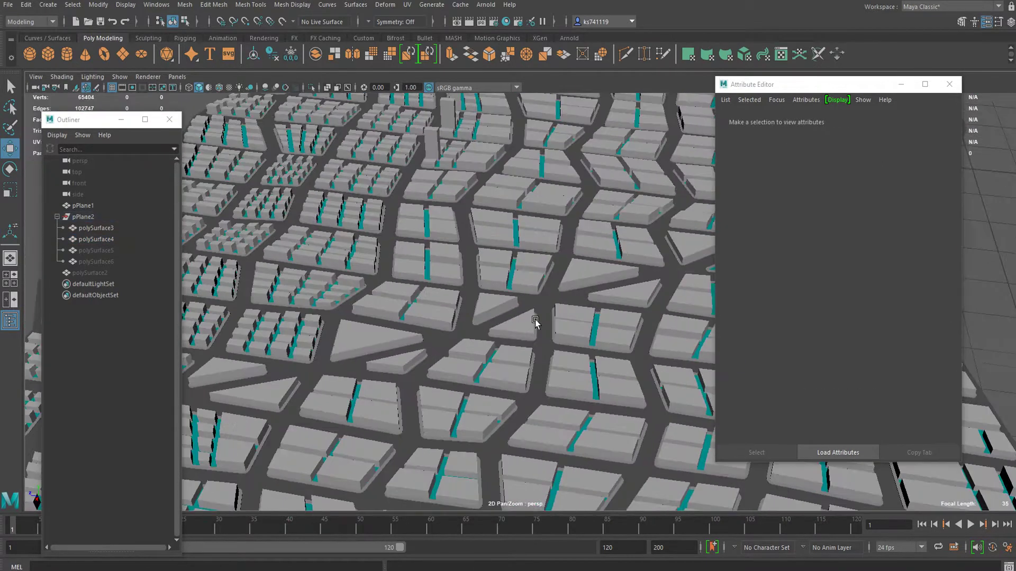
Examine the emptied triangular plot and the city skyline along the river.
alt+drag(535, 321, 493, 304)
scroll(478, 329, up, 5)
alt+middle_drag(465, 354, 499, 335)
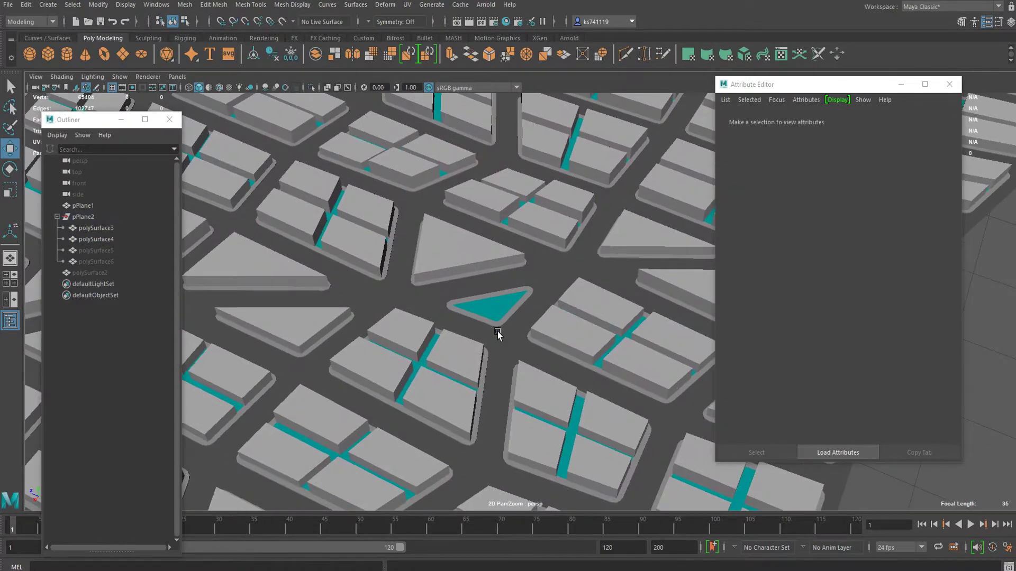
scroll(476, 312, down, 6)
alt+middle_drag(449, 288, 580, 311)
alt+drag(579, 311, 473, 334)
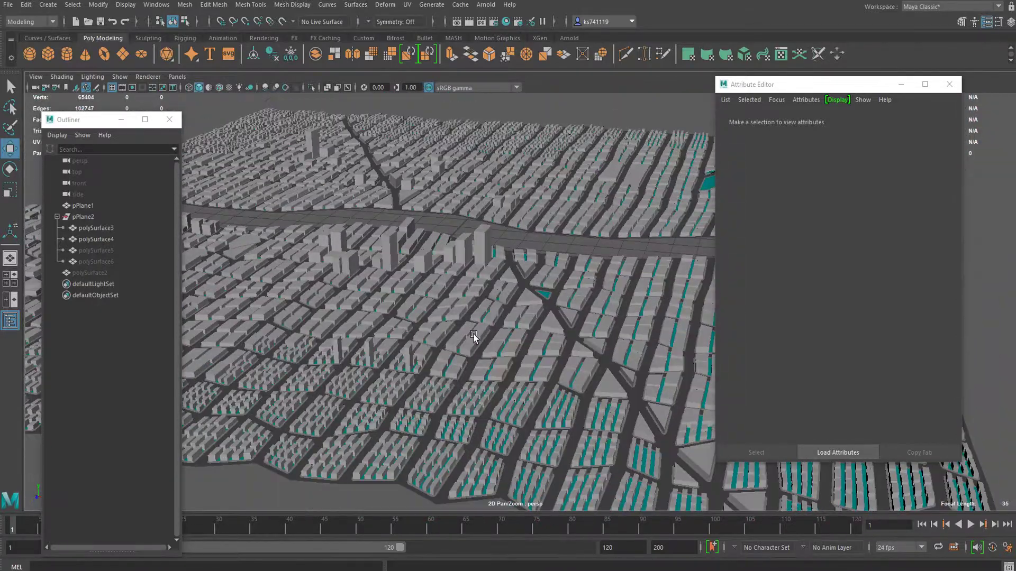
scroll(505, 267, down, 3)
scroll(505, 267, up, 4)
alt+drag(506, 267, 439, 309)
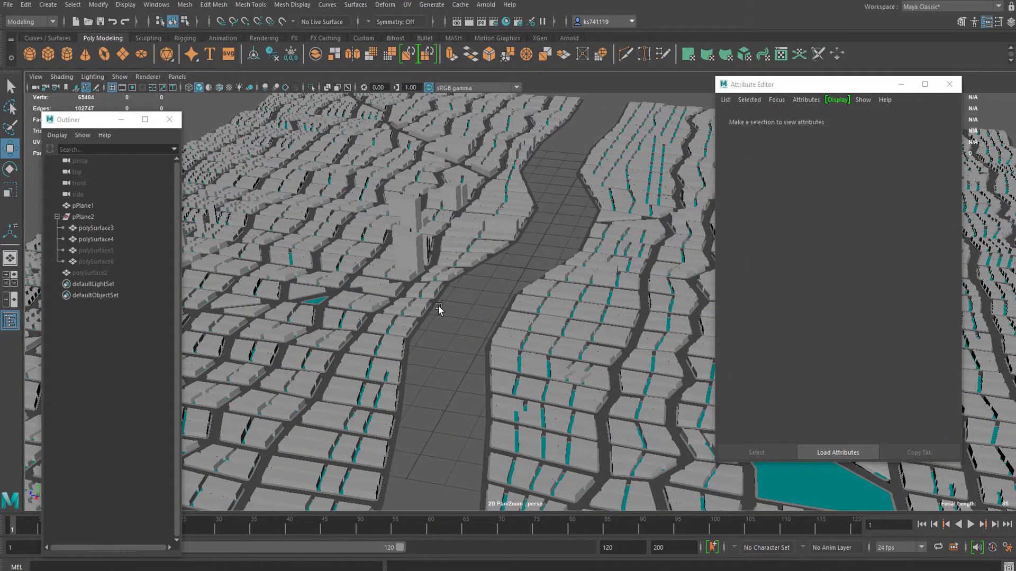
Isolate the building mesh polySurface4 in the viewport and view the whole city.
click(392, 261)
alt+drag(392, 260, 441, 300)
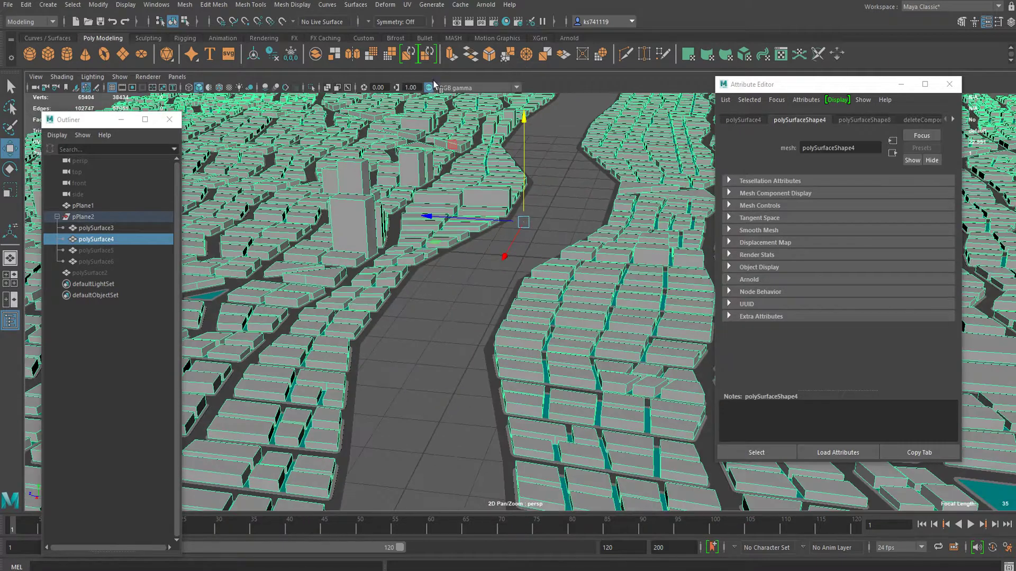
click(312, 88)
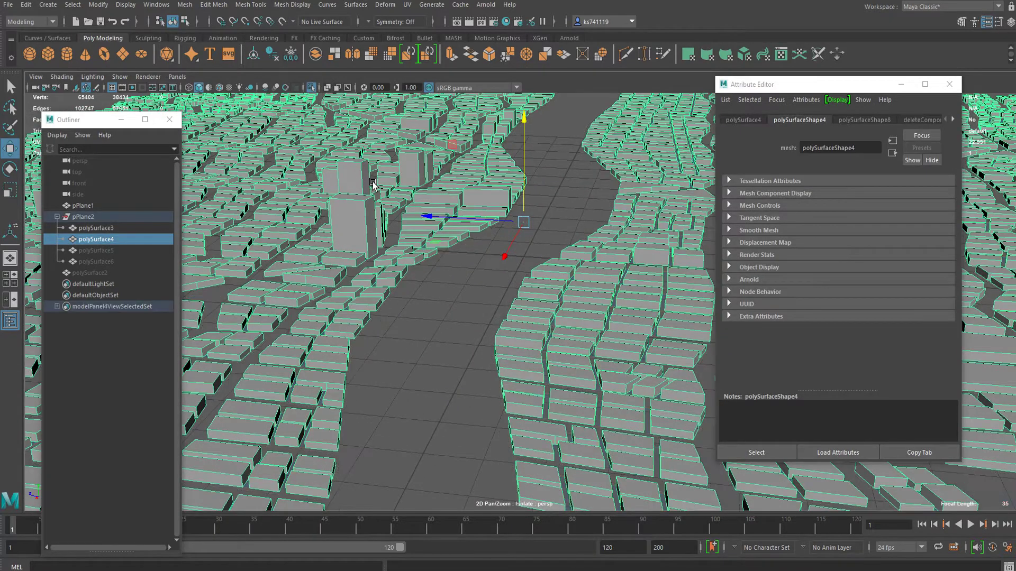
scroll(424, 283, down, 5)
alt+drag(425, 283, 555, 202)
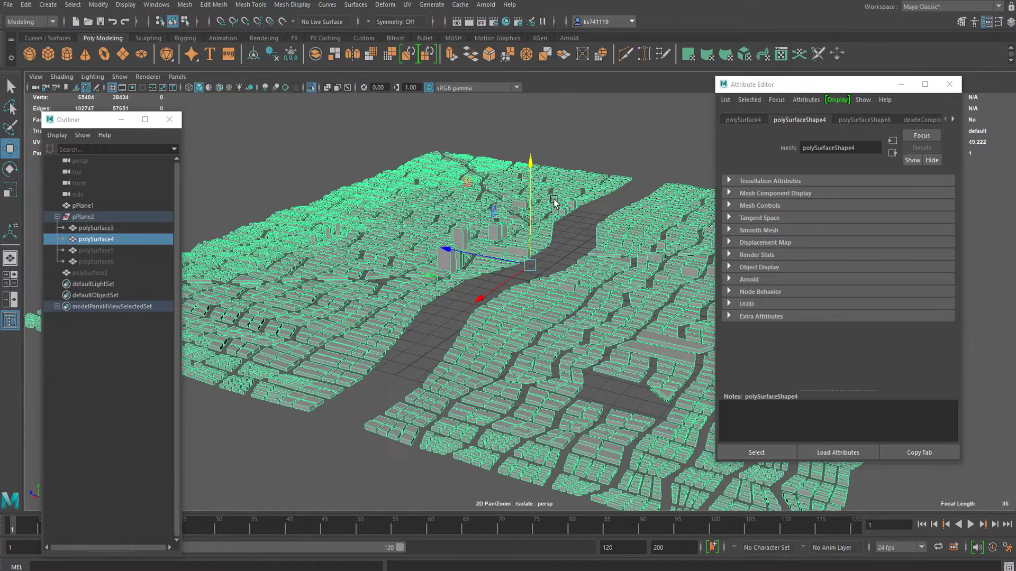
Deselect the building mesh and save the scene under the file name city in the Desktop folder.
click(344, 155)
key(ctrl+shift+s)
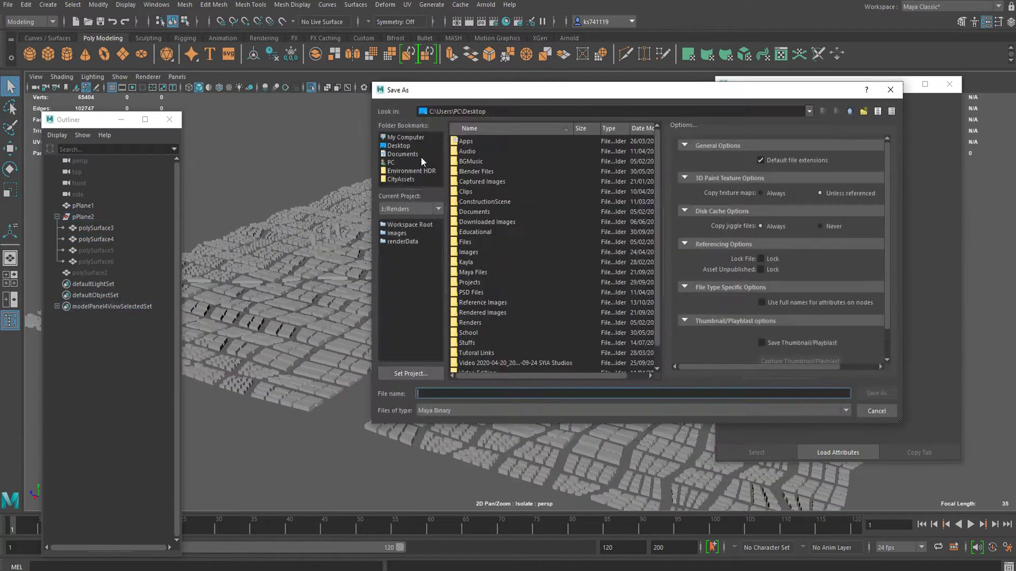
click(396, 146)
click(439, 393)
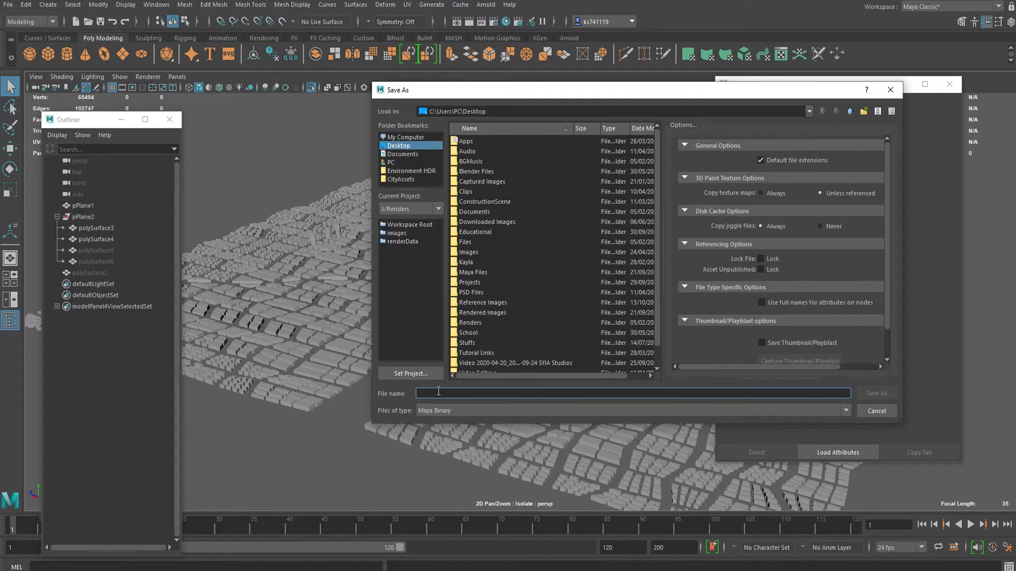
text(city)
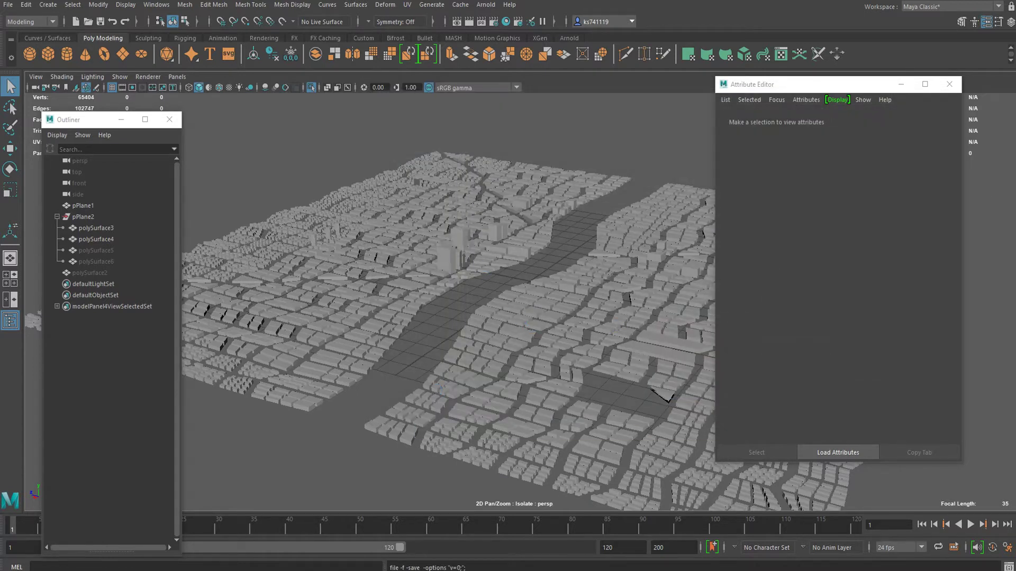
Assign a new aiStandardSurface material to the building mesh polySurface4.
text(w)
scroll(411, 307, up, 6)
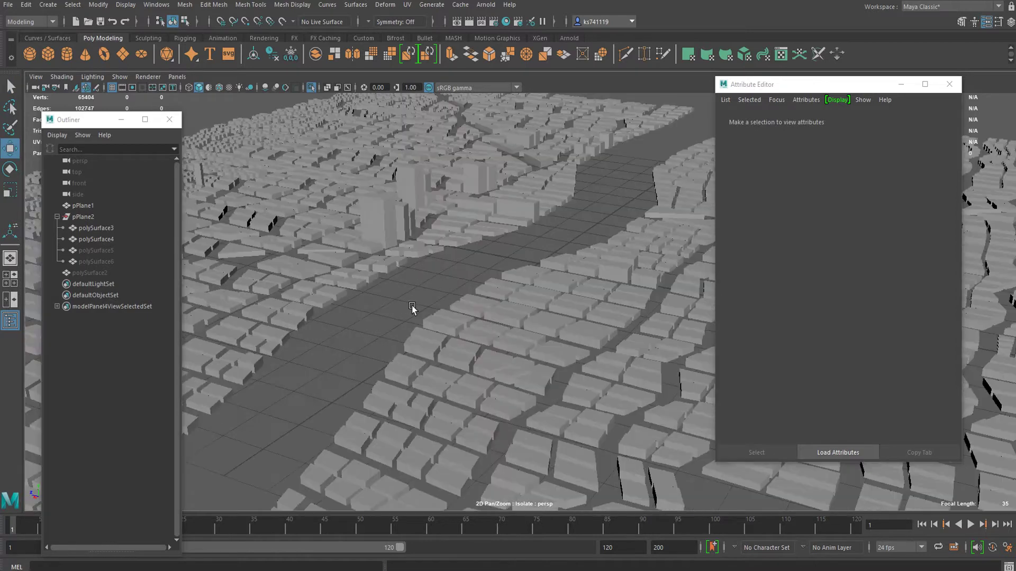
alt+drag(366, 300, 408, 295)
alt+middle_drag(408, 295, 597, 306)
scroll(596, 306, up, 3)
scroll(596, 307, up, 2)
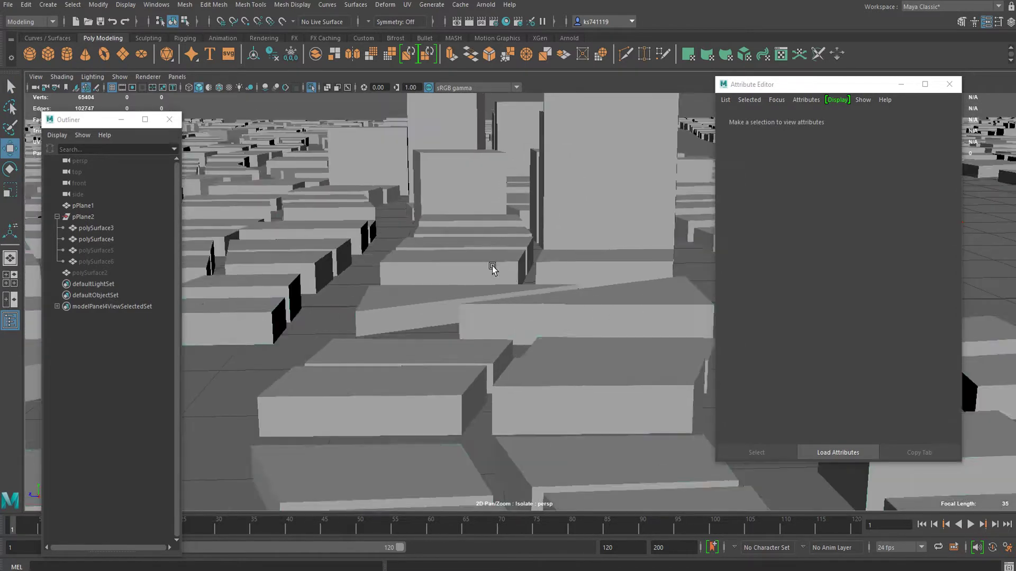
click(476, 261)
right_drag(475, 259, 481, 548)
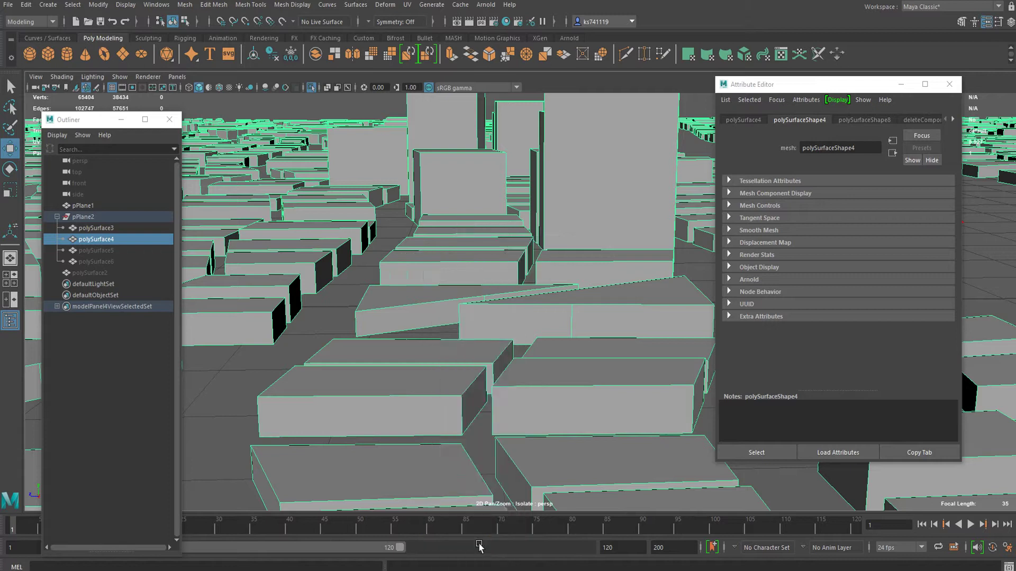
click(370, 288)
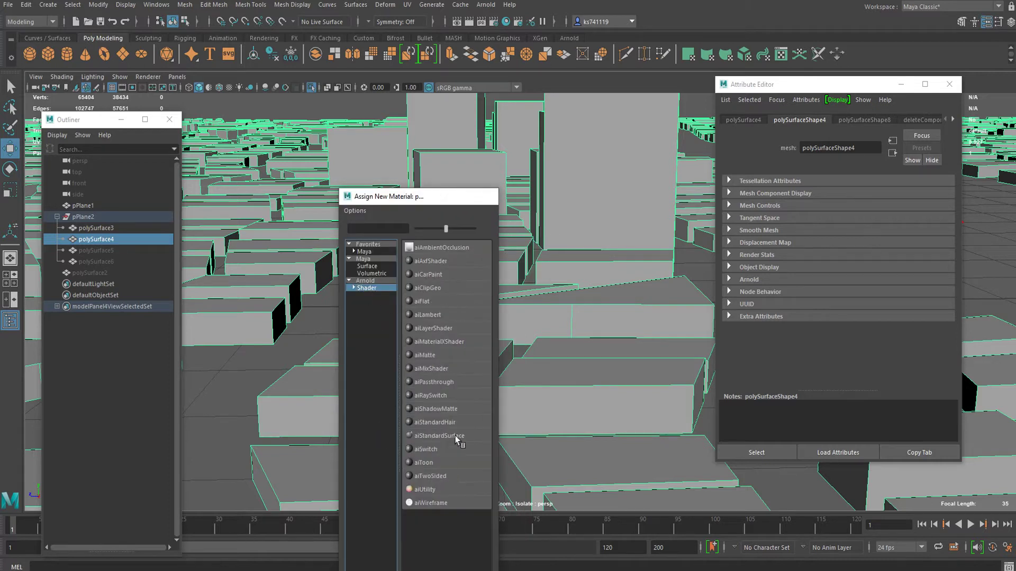
click(439, 436)
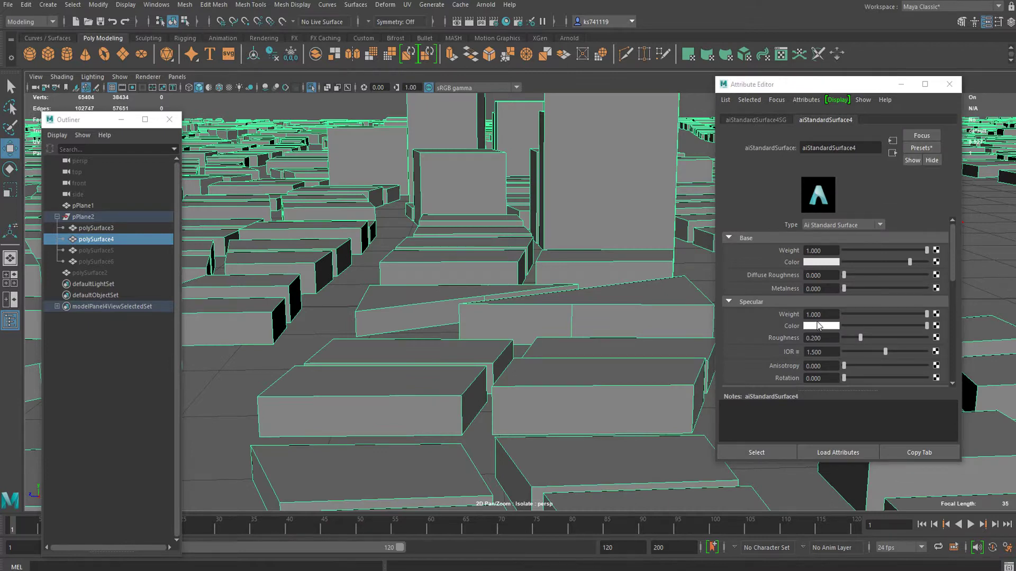
Rename the building mesh's new material to aiBuilding.
click(861, 147)
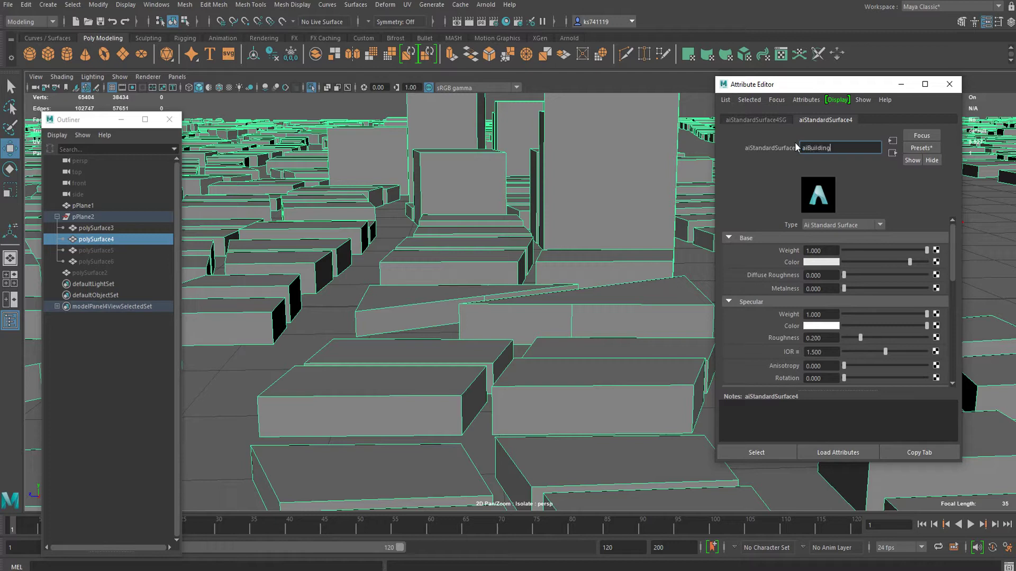
text(aiBuilding)
key(Return)
Switch the building mesh to face selection and inspect the building blocks beside the river.
scroll(582, 394, down, 4)
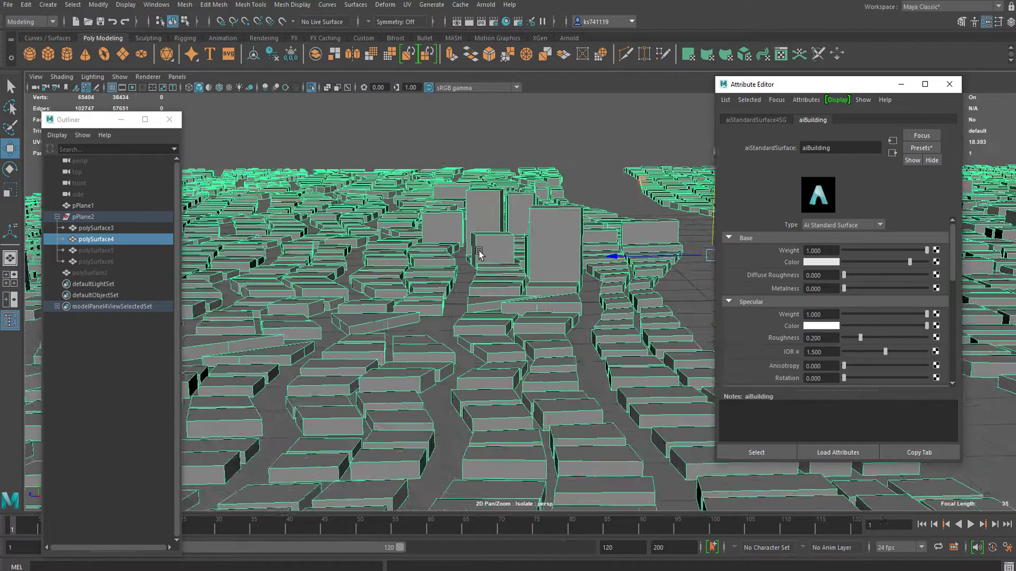
alt+drag(482, 229, 507, 301)
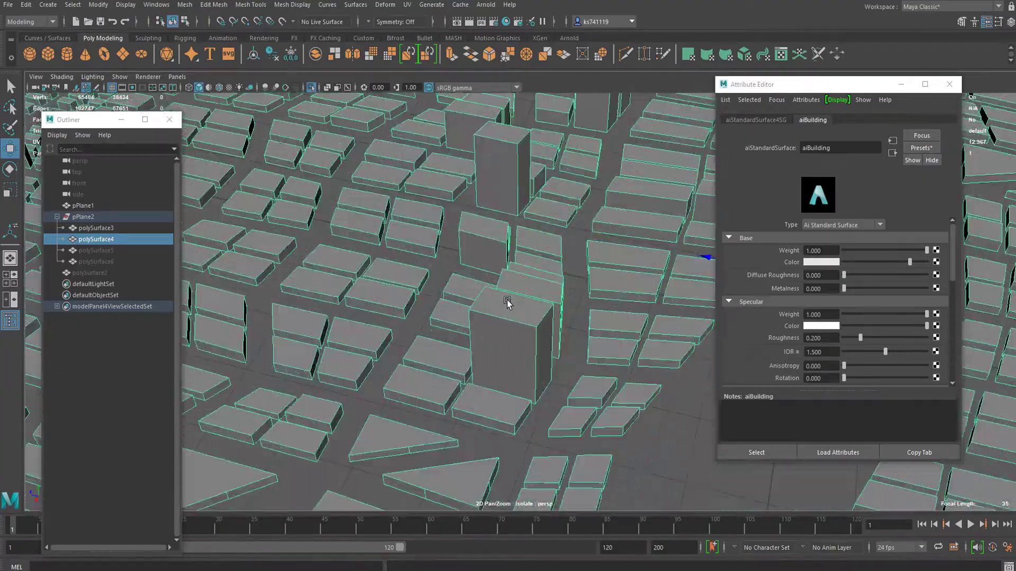
right_drag(523, 313, 526, 304)
scroll(517, 329, down, 4)
alt+drag(515, 333, 565, 313)
scroll(457, 339, up, 4)
scroll(493, 261, down, 5)
scroll(510, 288, up, 8)
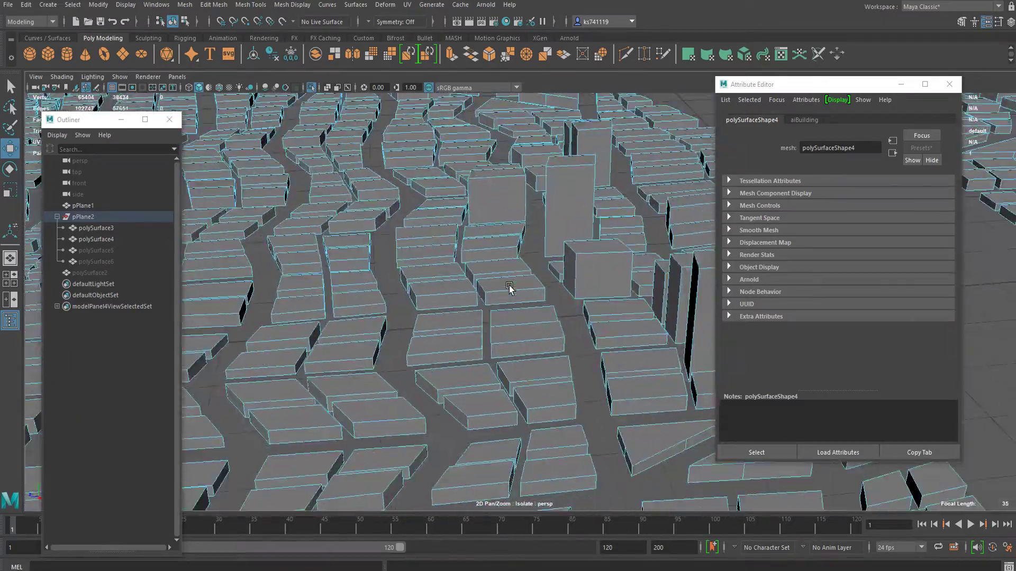
mouse_move(510, 288)
alt+mouse_down()
mouse_move(521, 303)
mouse_move(492, 338)
mouse_move(511, 298)
alt+mouse_up()
scroll(511, 297, down, 8)
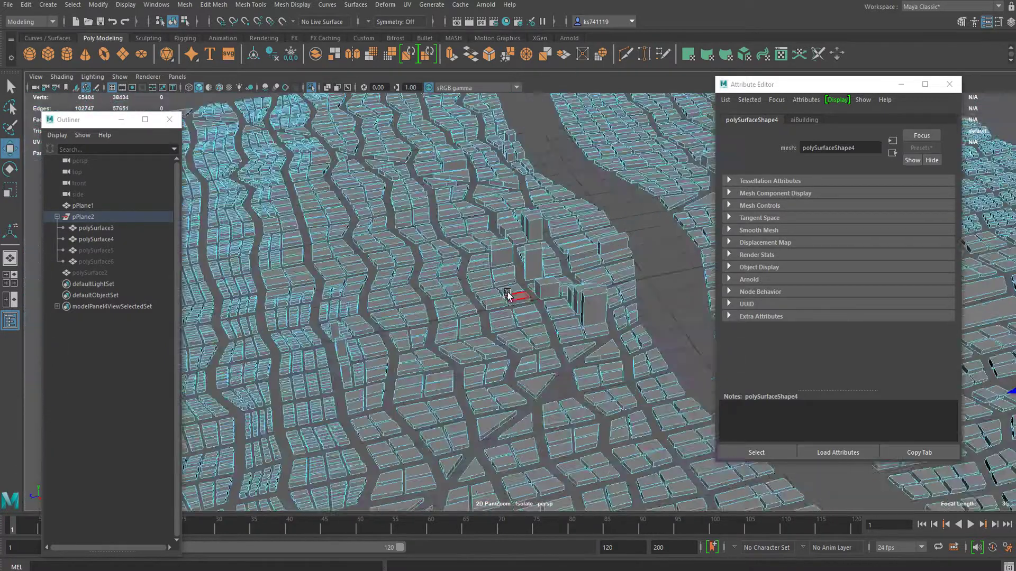
Close the Outliner and select all side and roof faces of the buildings in the front view, leaving out the base faces.
key(space)
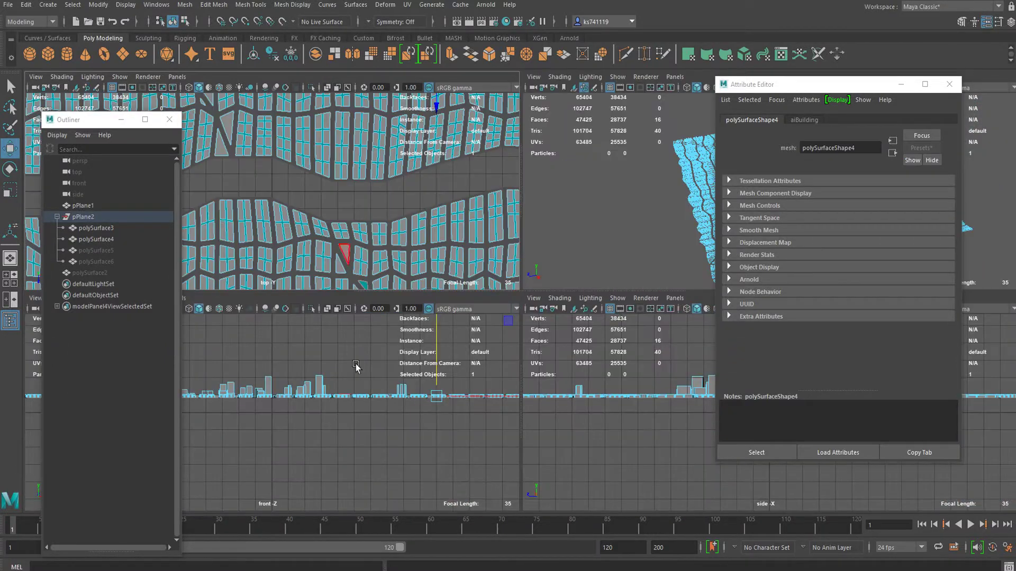
key(space)
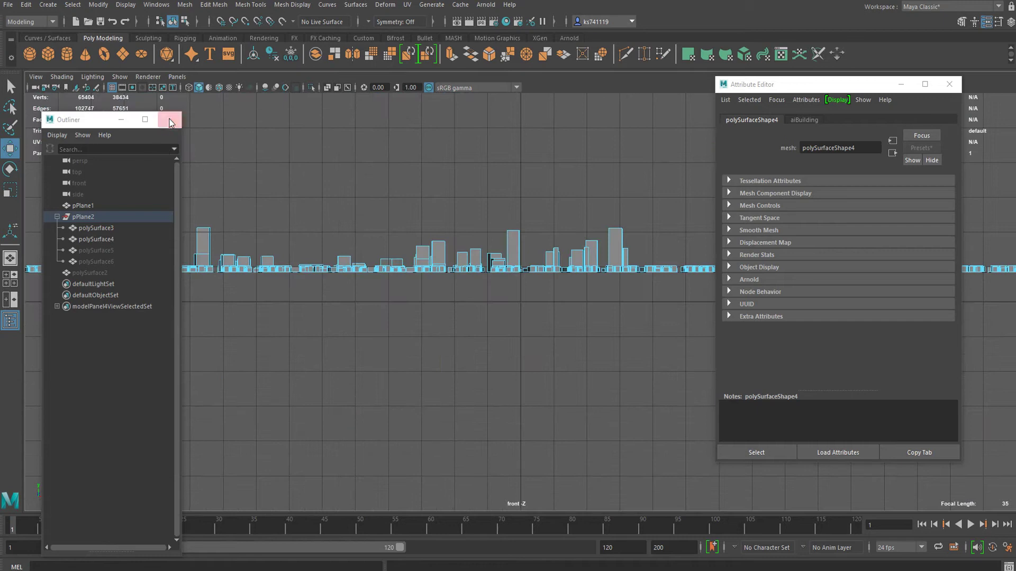
click(171, 122)
scroll(302, 247, down, 5)
alt+middle_drag(388, 268, 254, 266)
scroll(302, 286, down, 1)
scroll(207, 263, down, 2)
scroll(280, 265, down, 1)
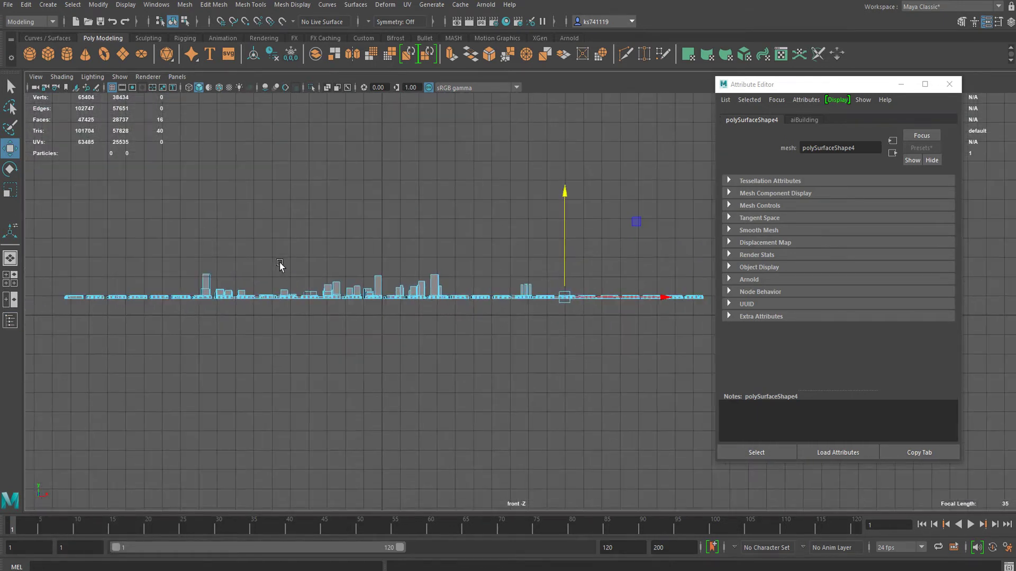
drag(32, 201, 765, 298)
scroll(548, 295, up, 6)
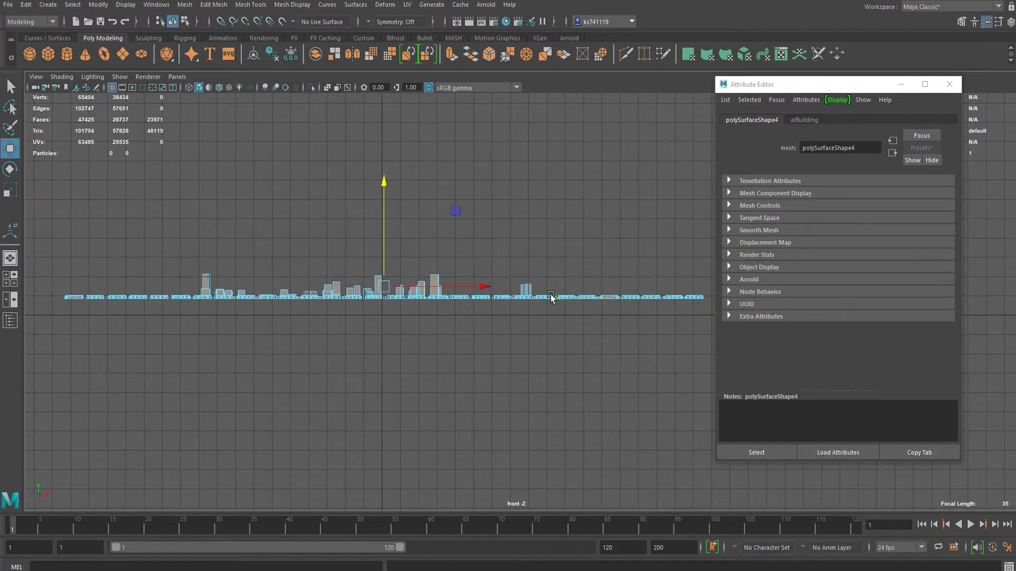
Check the buildings from below in the perspective view, invert the face selection and delete all their bottom faces.
key(space)
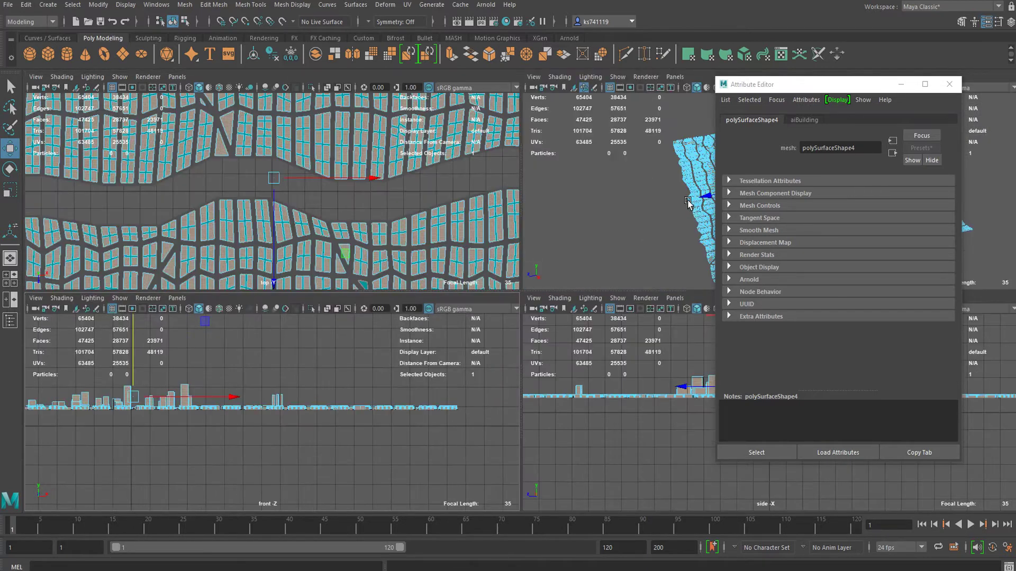
key(space)
alt+drag(477, 320, 458, 297)
alt+middle_drag(455, 233, 470, 294)
alt+right_drag(469, 294, 724, 293)
alt+right_drag(466, 228, 618, 208)
alt+drag(532, 218, 508, 313)
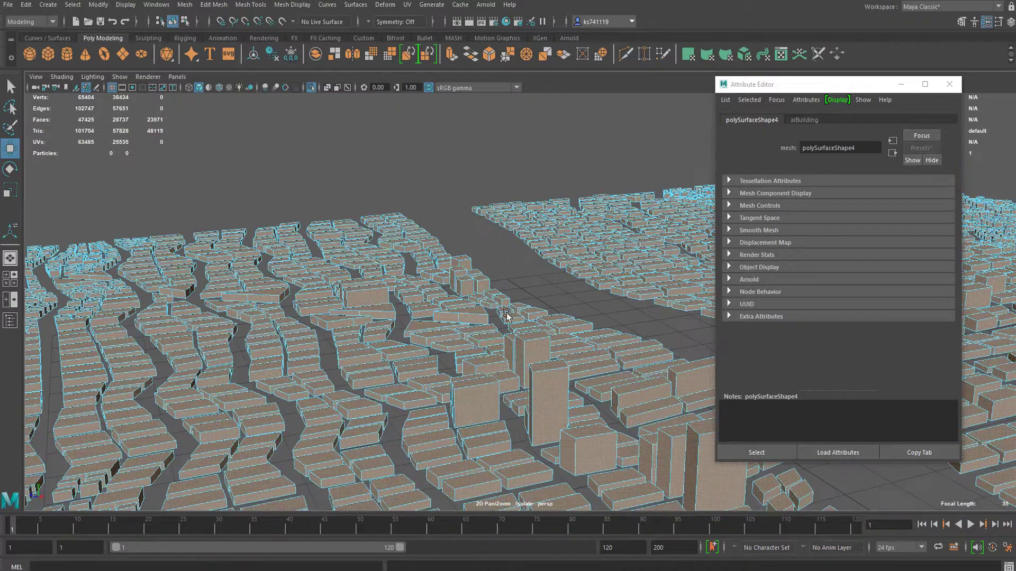
alt+right_drag(508, 313, 572, 296)
alt+drag(438, 316, 438, 272)
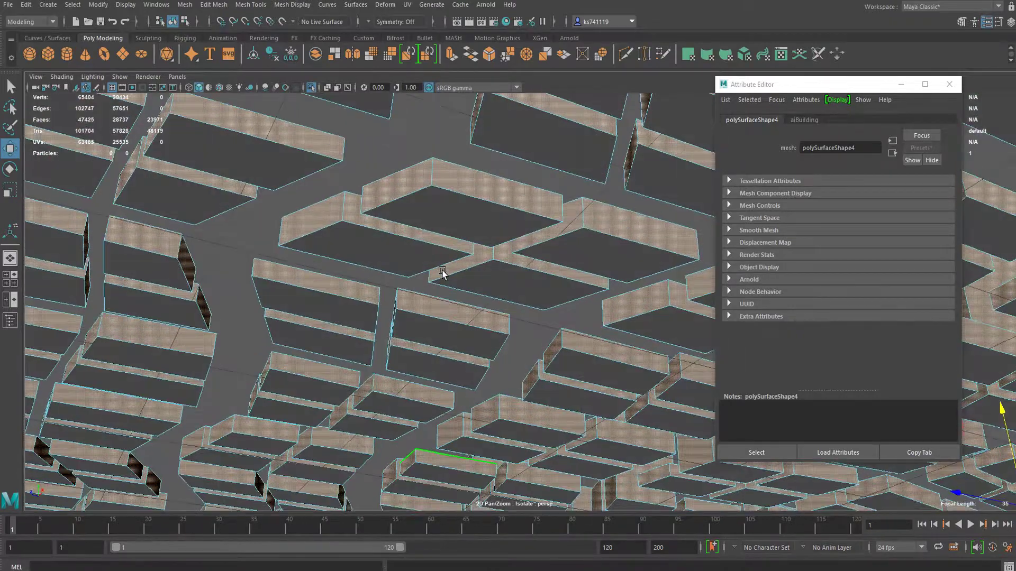
click(434, 176)
right_click(435, 176)
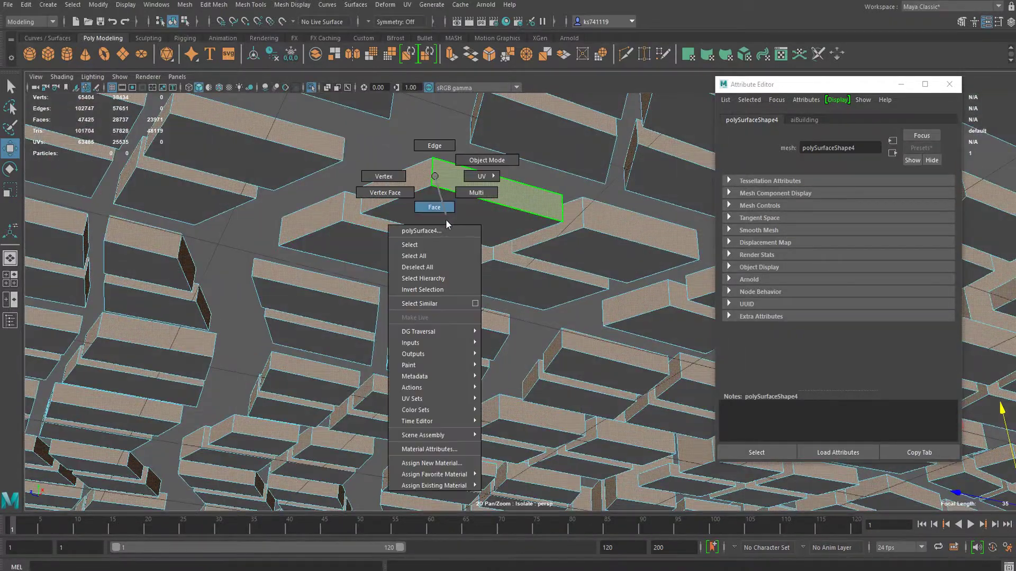
click(432, 292)
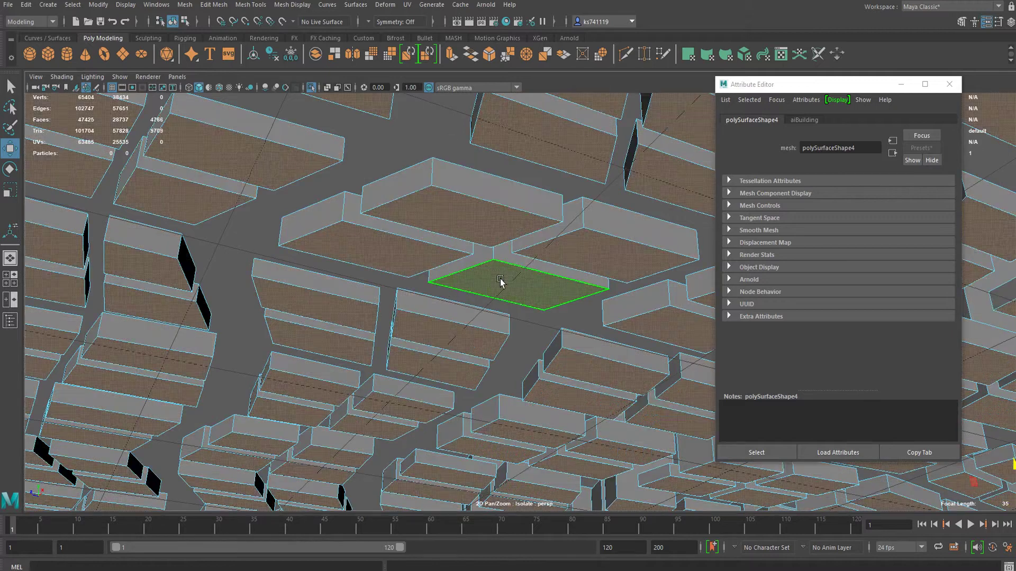
key(Delete)
Select all remaining faces of the building mesh and reduce the selection to the roof faces.
scroll(476, 284, down, 15)
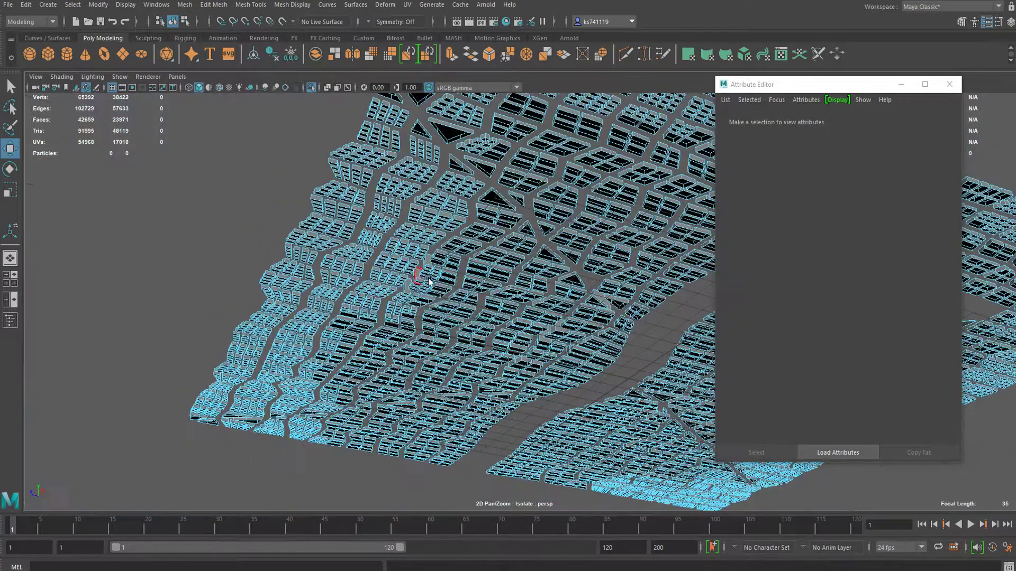
scroll(409, 319, down, 2)
drag(340, 179, 873, 487)
alt+drag(495, 246, 472, 306)
scroll(525, 339, up, 4)
scroll(525, 338, up, 6)
scroll(459, 338, up, 4)
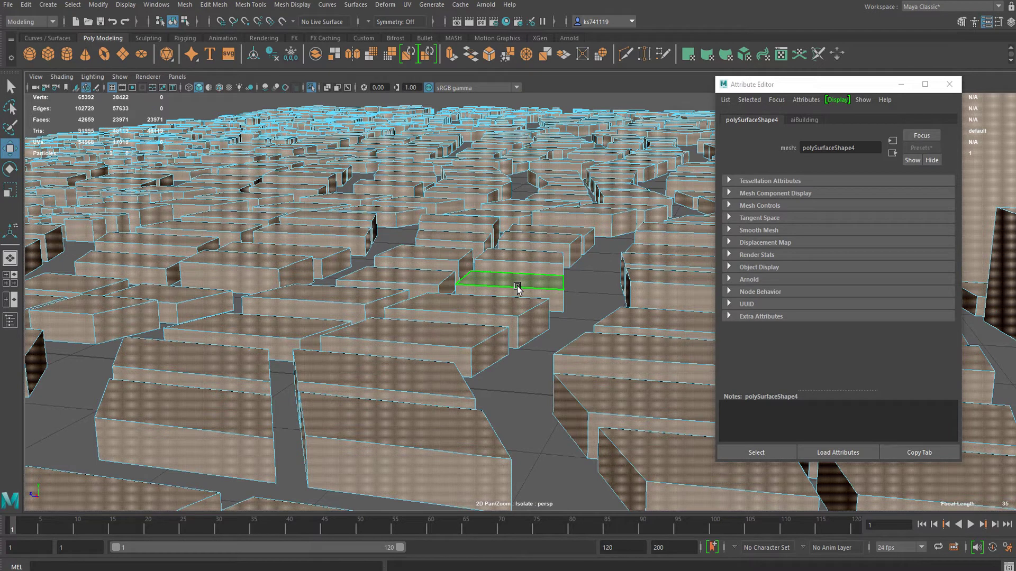
alt+drag(517, 288, 445, 325)
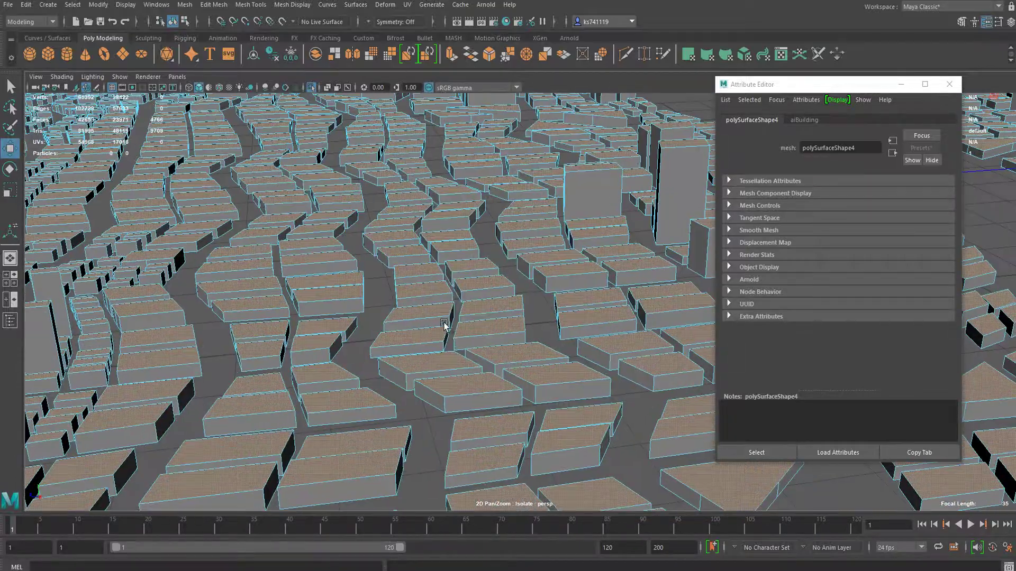
Assign a new aiStandardSurface material to the selected roof faces and set its base color to pure green.
scroll(472, 281, up, 5)
scroll(397, 235, up, 4)
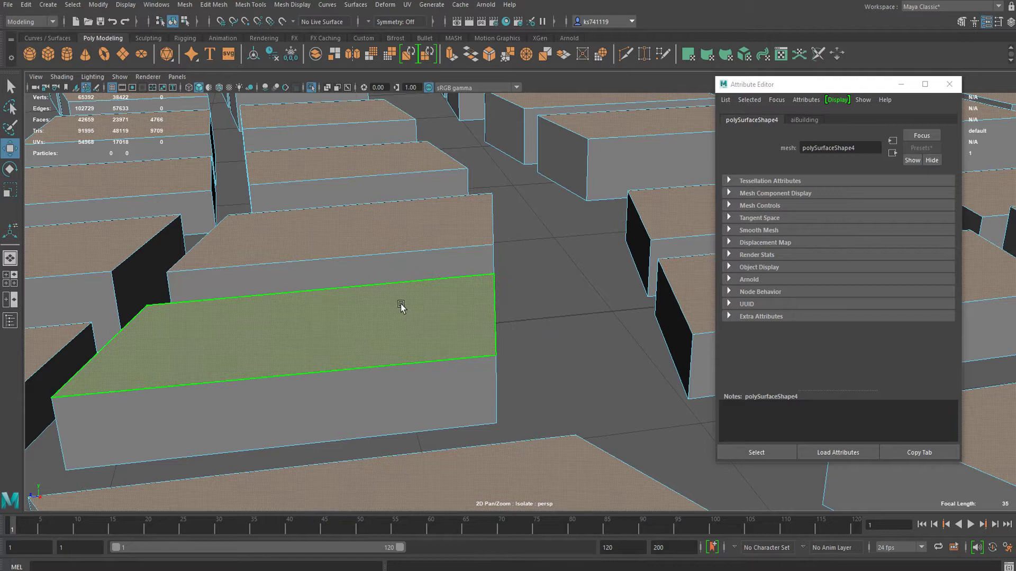
right_drag(401, 308, 403, 558)
click(366, 289)
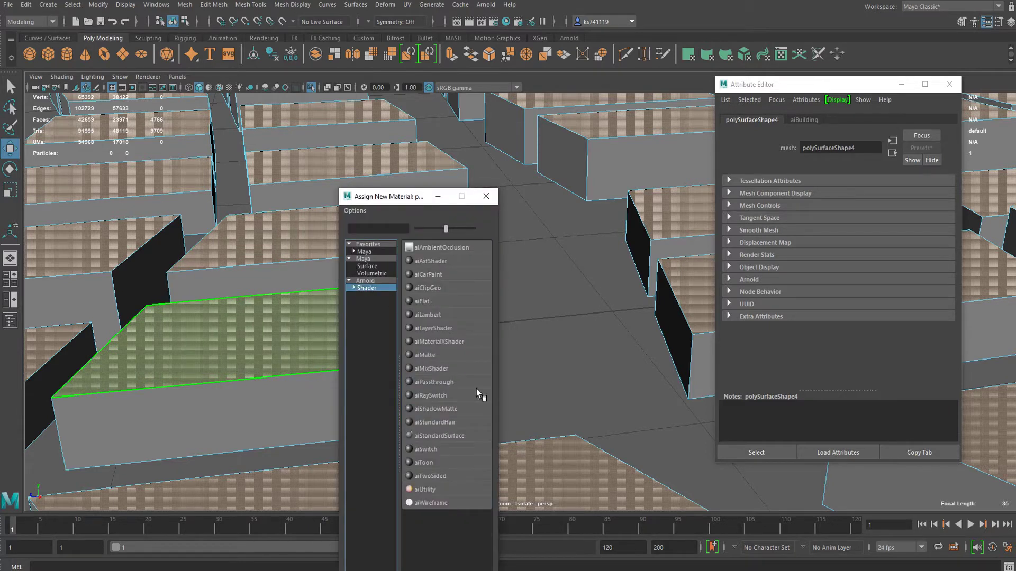
click(439, 436)
click(836, 264)
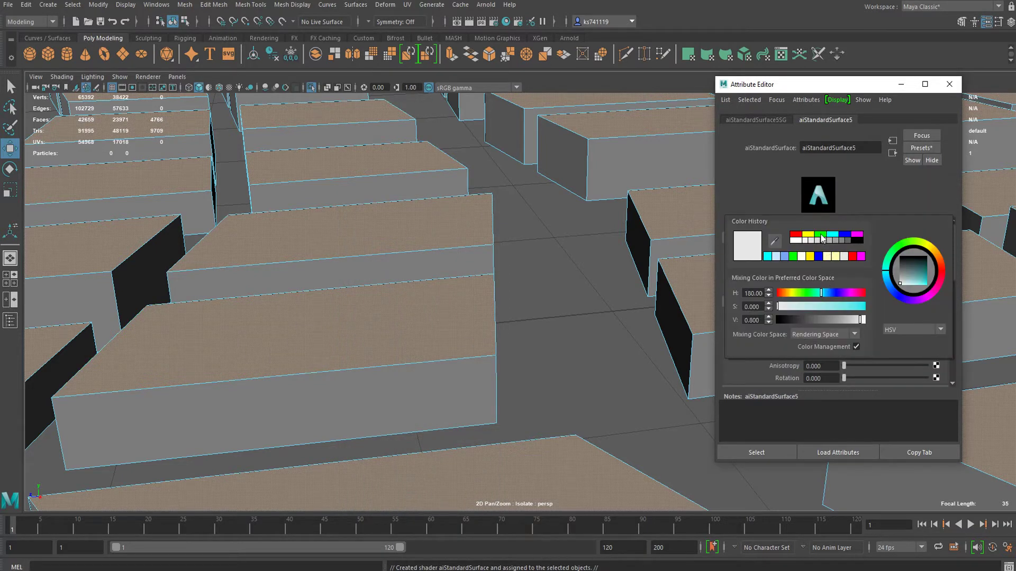
click(820, 234)
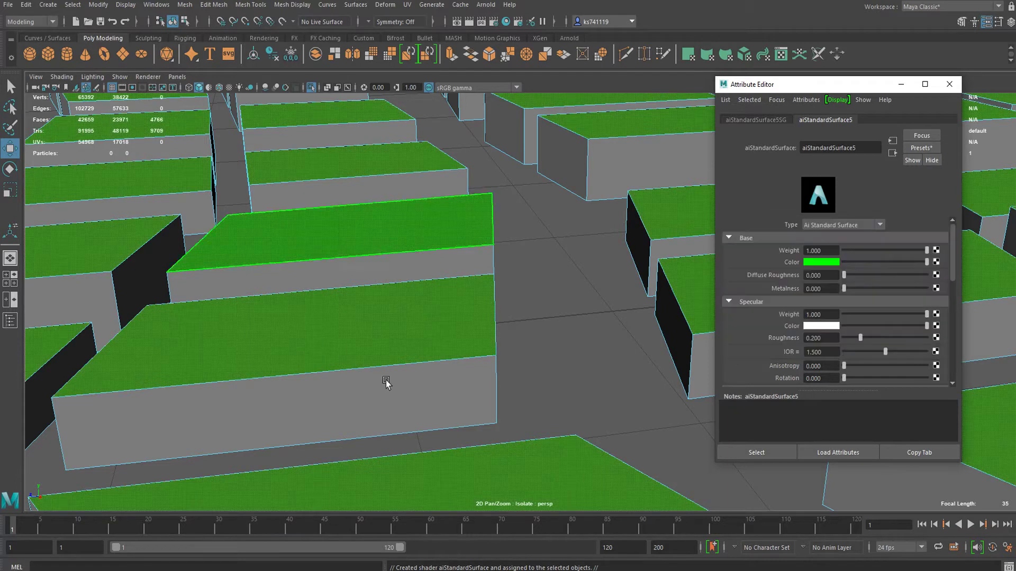
Examine the green roof faces across the city blocks from several angles.
scroll(512, 297, down, 3)
scroll(529, 268, down, 2)
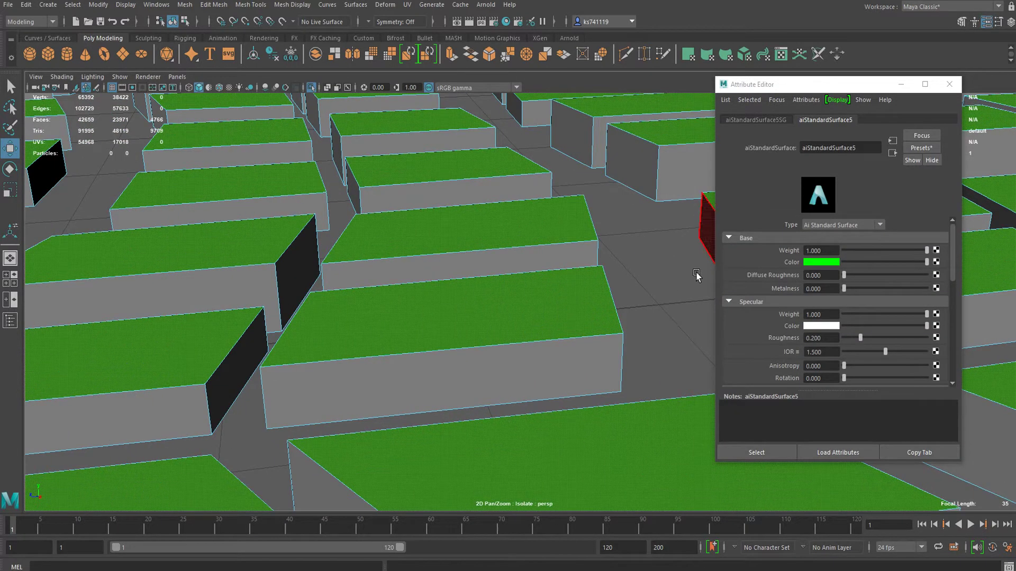
scroll(484, 287, down, 1)
alt+drag(484, 287, 430, 276)
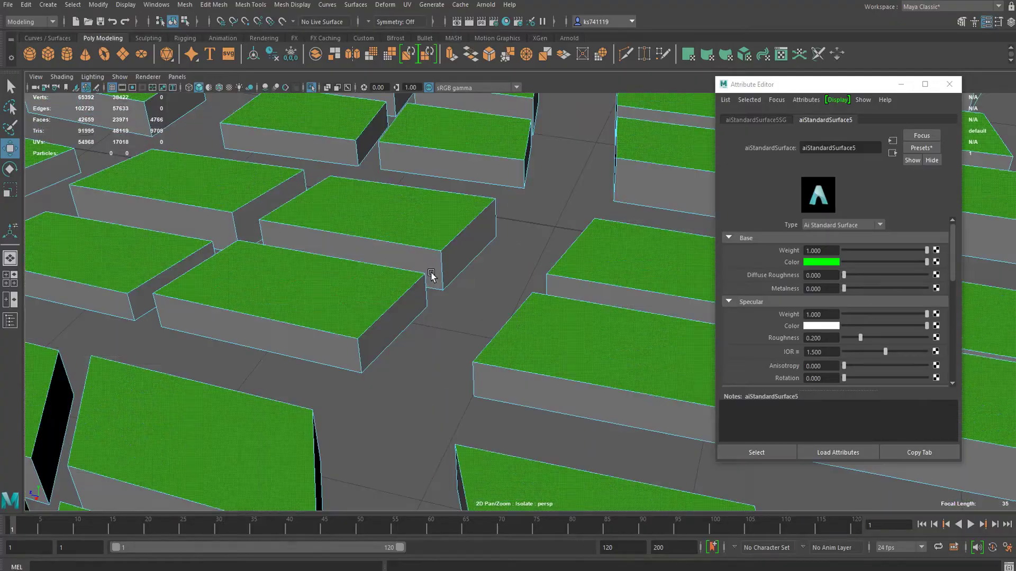
scroll(556, 256, up, 2)
alt+drag(556, 256, 399, 266)
scroll(359, 311, down, 3)
scroll(503, 288, down, 3)
scroll(497, 298, up, 3)
scroll(500, 294, up, 5)
scroll(467, 294, down, 5)
Extrude the roof faces with an inward offset to form a border, and extrude them again with a thickness of -0.01.
scroll(393, 294, up, 5)
scroll(428, 277, up, 3)
scroll(428, 222, up, 3)
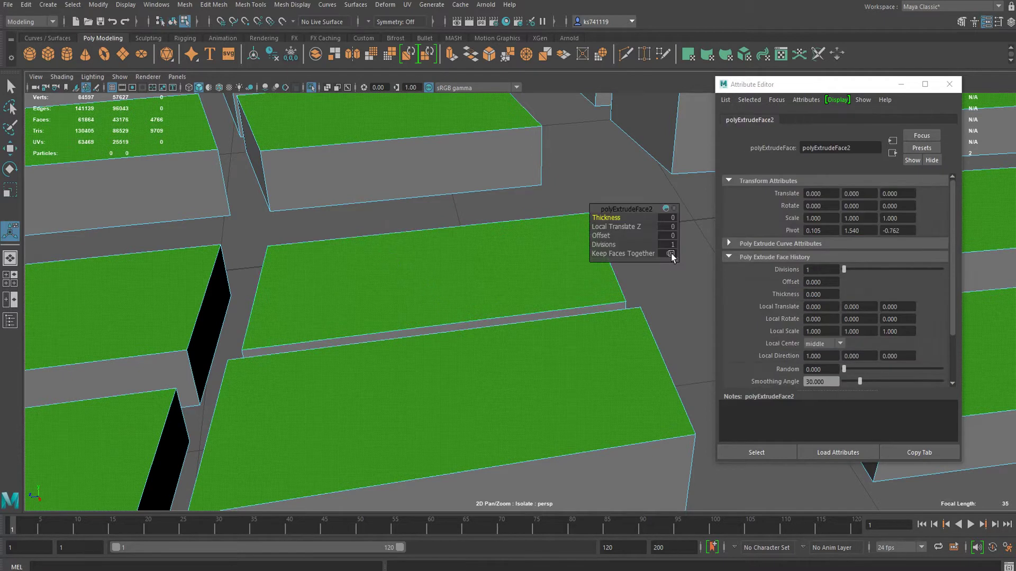
click(601, 235)
drag(605, 233, 604, 233)
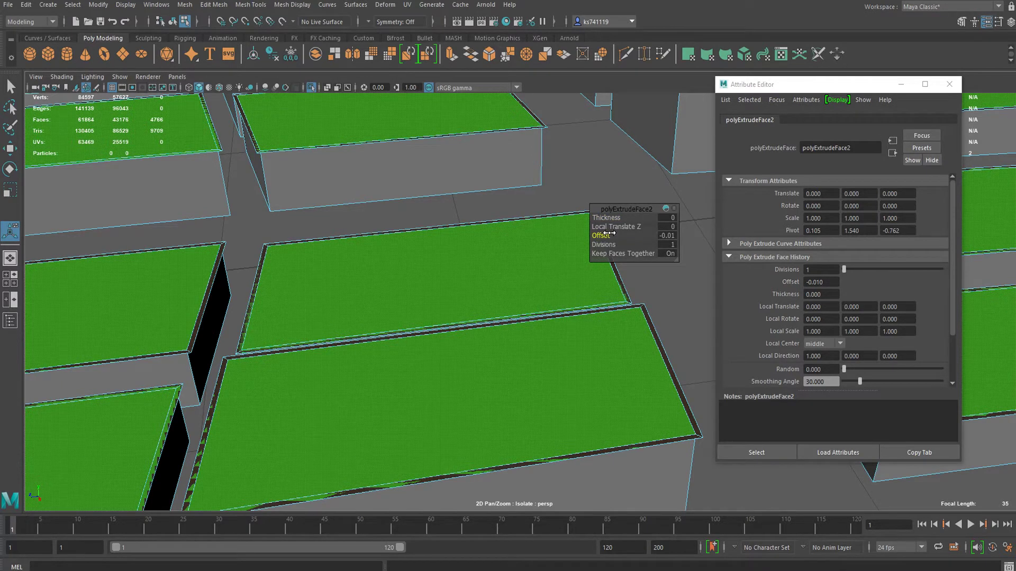
drag(610, 233, 661, 240)
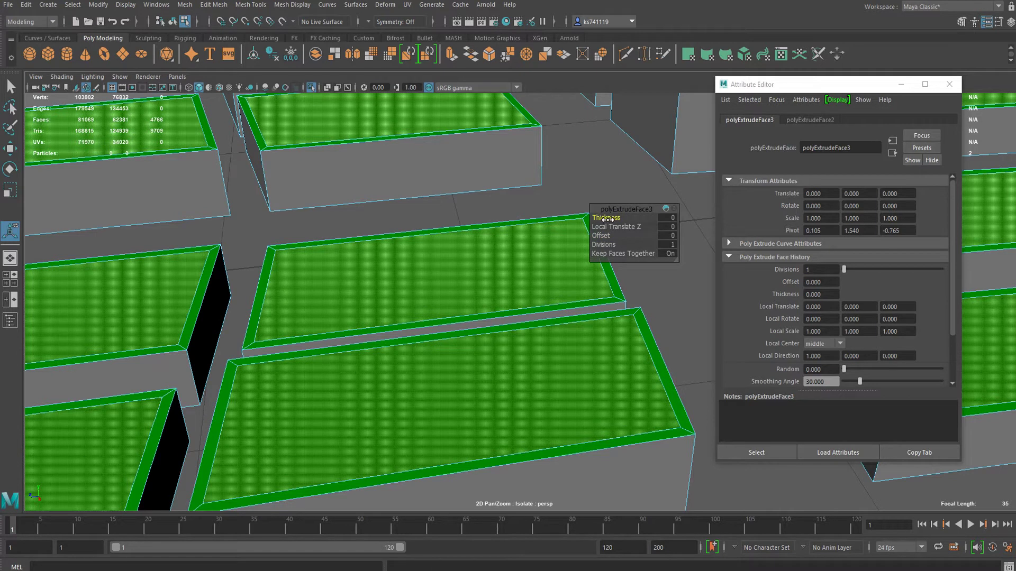
drag(608, 219, 606, 219)
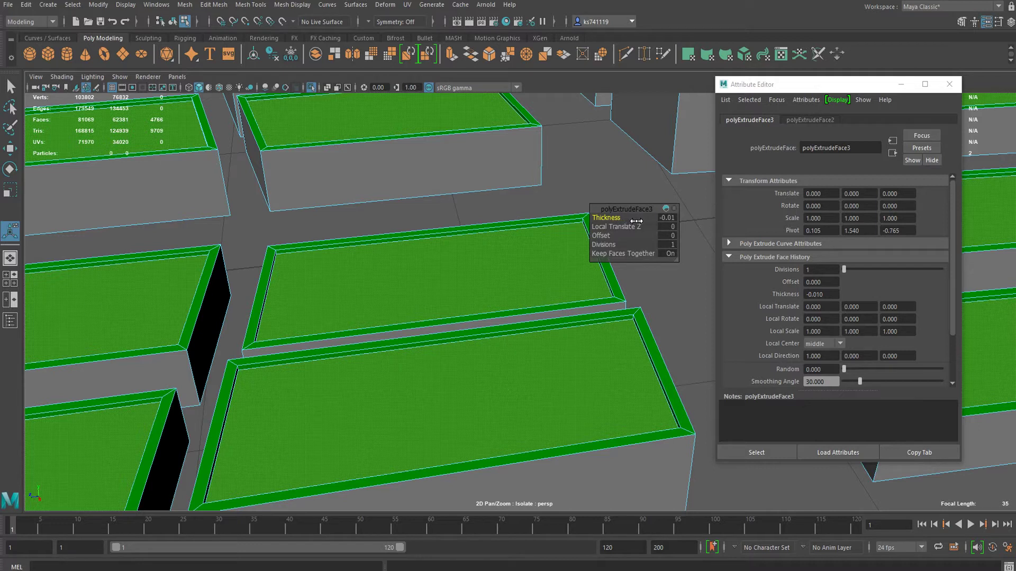
Try a deeper recess for the extruded roof faces and set the extrusion thickness back to -0.01.
drag(532, 265, 531, 284)
click(673, 218)
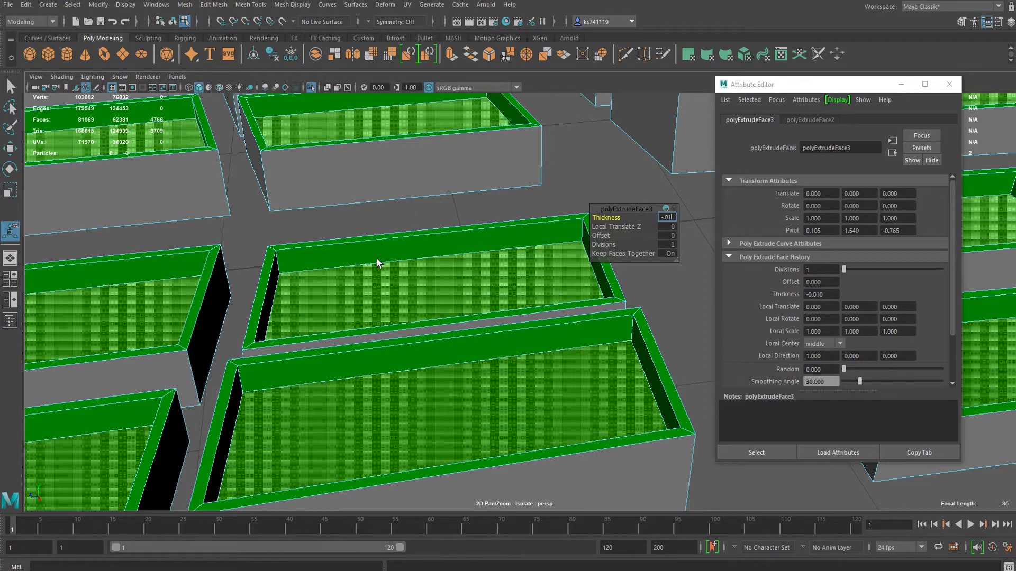
text(-.01)
key(Return)
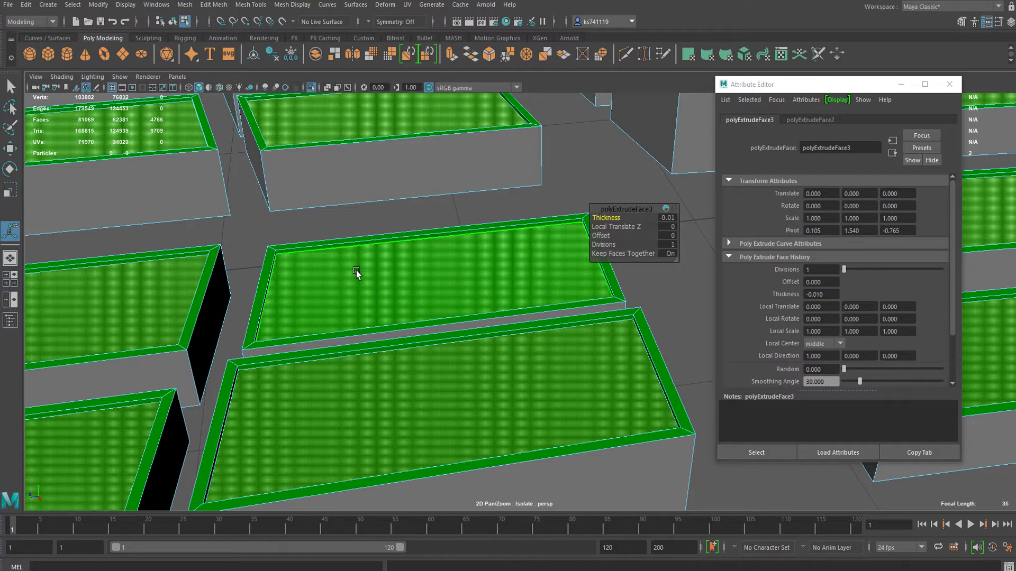
Assign a new aiStandardSurface material to the recessed roof faces, return to object mode and clear the selection.
right_click(357, 271)
click(363, 558)
click(366, 288)
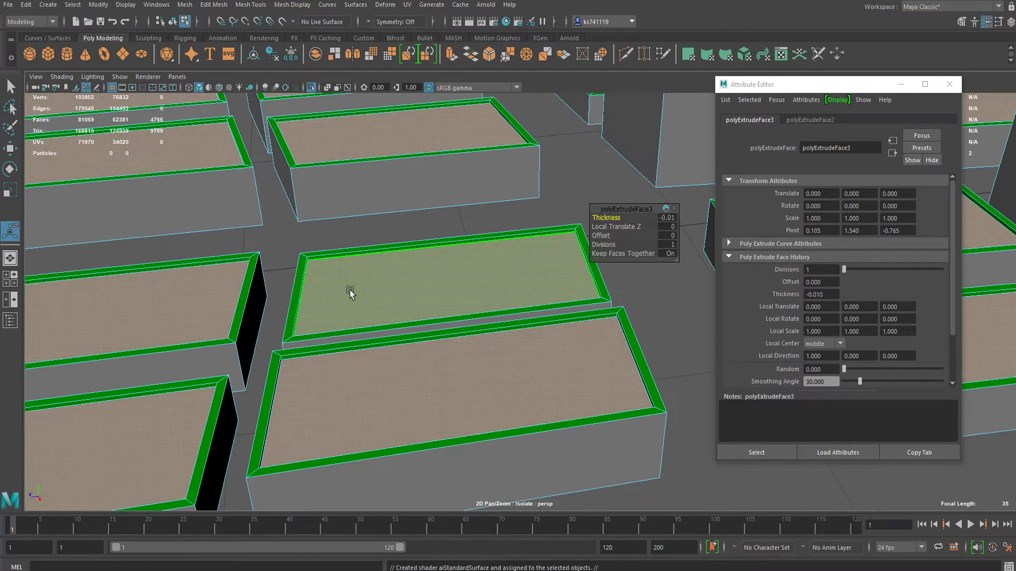
right_drag(349, 291, 402, 253)
scroll(402, 252, down, 10)
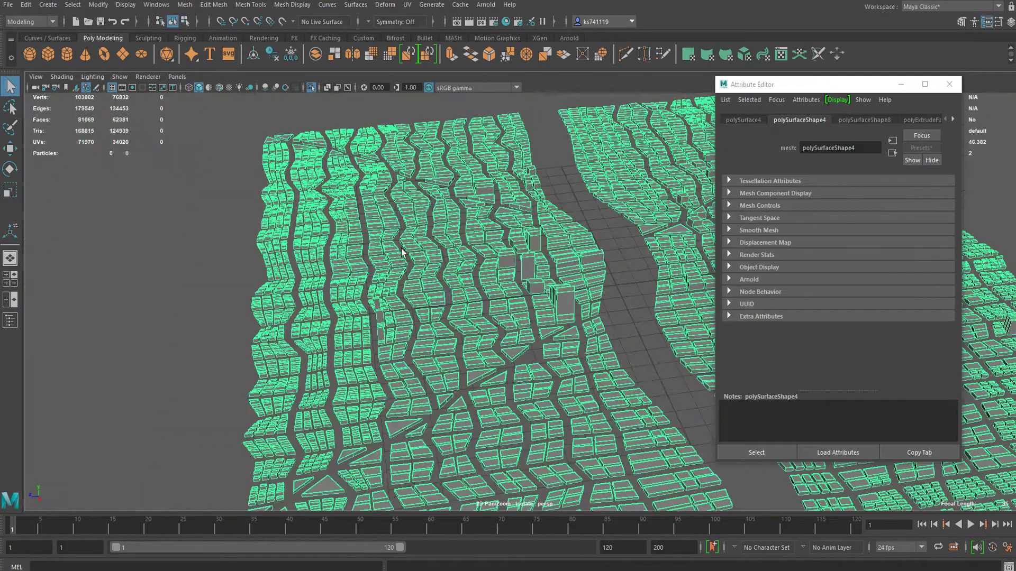
click(205, 240)
Save the scene, continuing past the student version notice.
scroll(503, 265, up, 10)
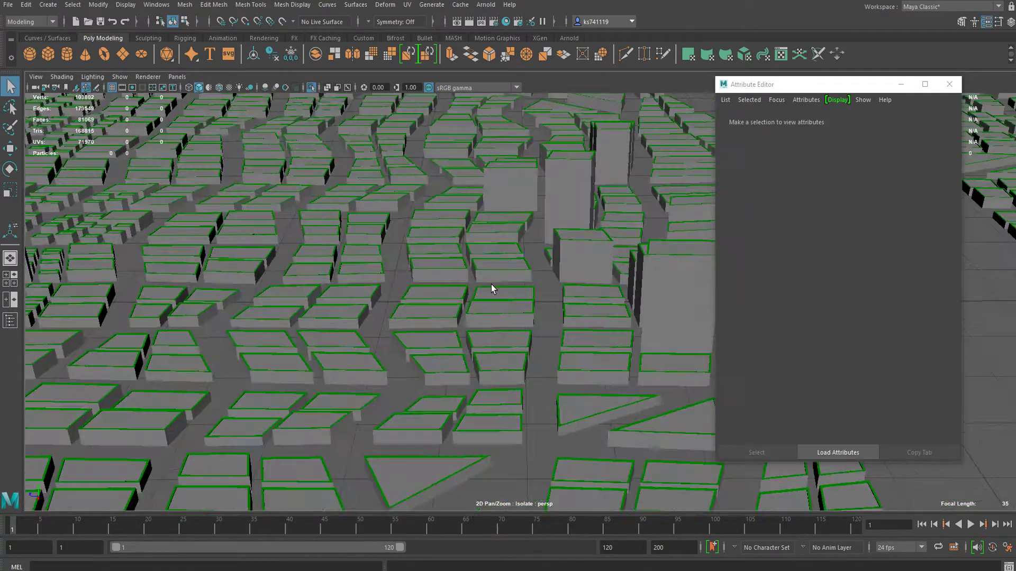
scroll(492, 284, up, 5)
scroll(517, 286, down, 10)
alt+drag(518, 286, 415, 279)
scroll(601, 274, up, 5)
key(ctrl+s)
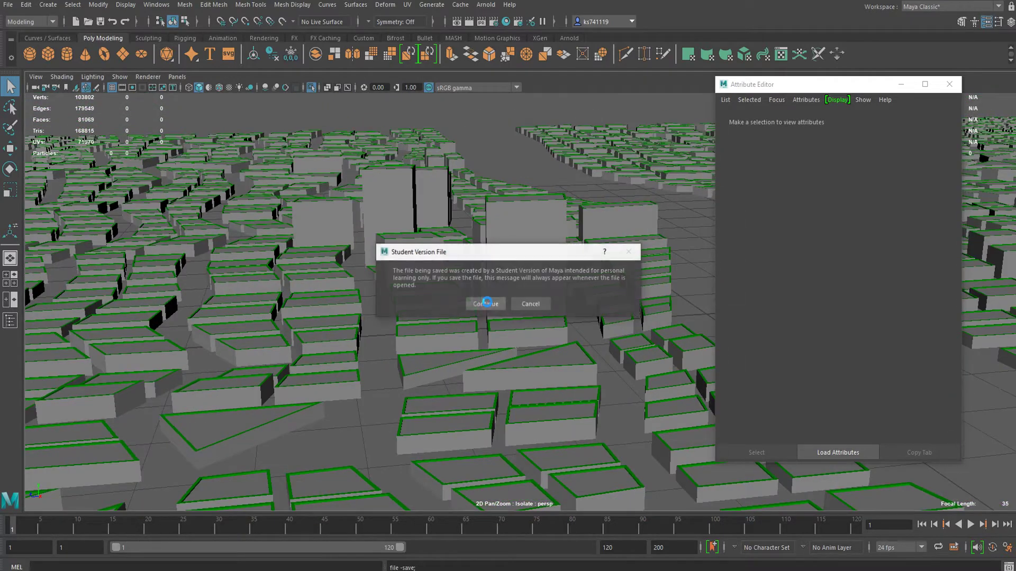
click(502, 302)
Turn off the isolated display of the buildings to show the whole city with its streets and sidewalks.
alt+drag(580, 327, 431, 317)
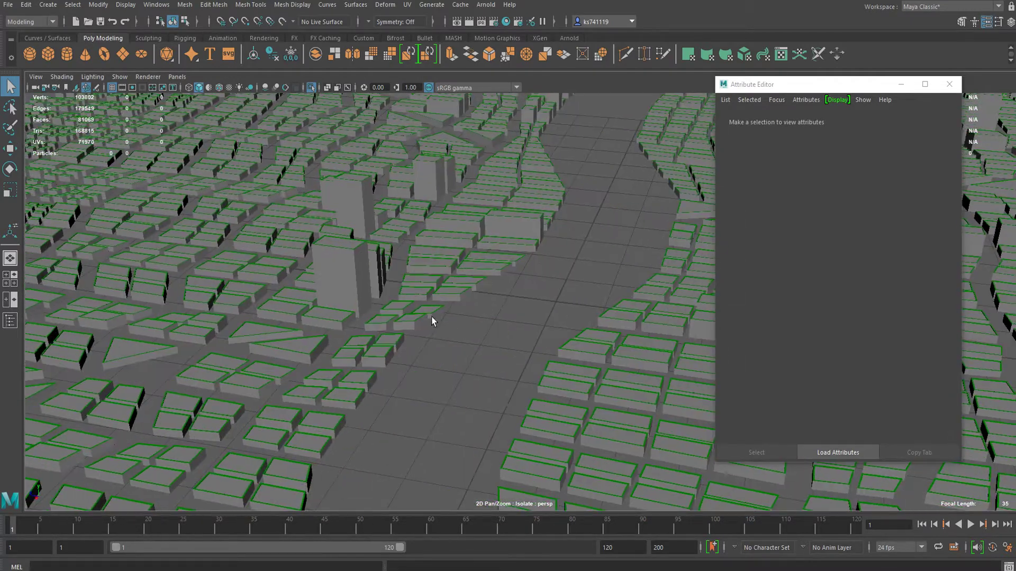
click(312, 87)
scroll(547, 258, down, 5)
alt+drag(547, 258, 516, 295)
scroll(514, 293, up, 8)
alt+drag(465, 317, 331, 311)
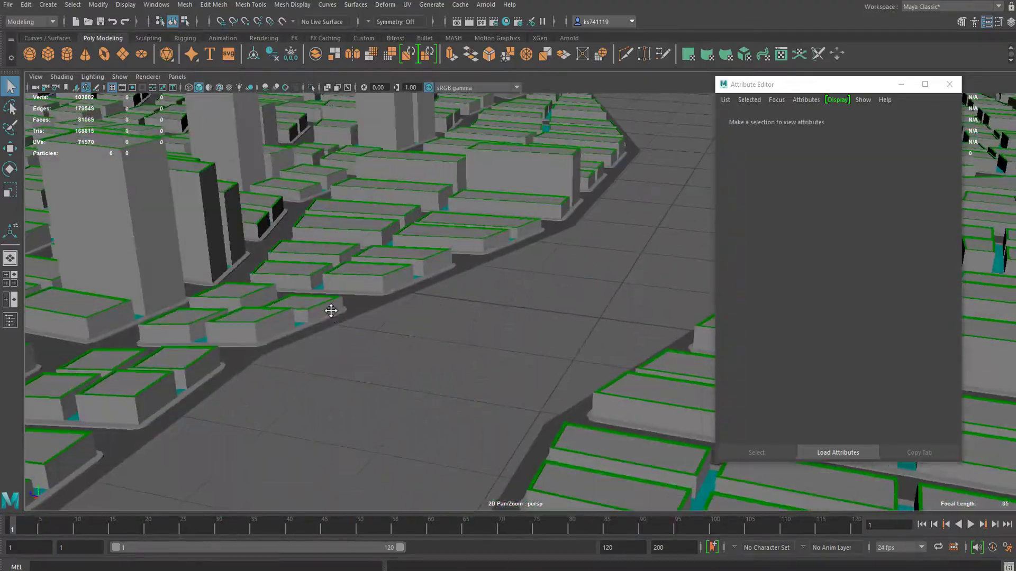
Select the building mesh and set the base color of its recessed roof material, aiStandardSurface6, to blue.
alt+middle_drag(332, 311, 491, 315)
scroll(491, 315, up, 3)
click(491, 315)
scroll(465, 328, up, 3)
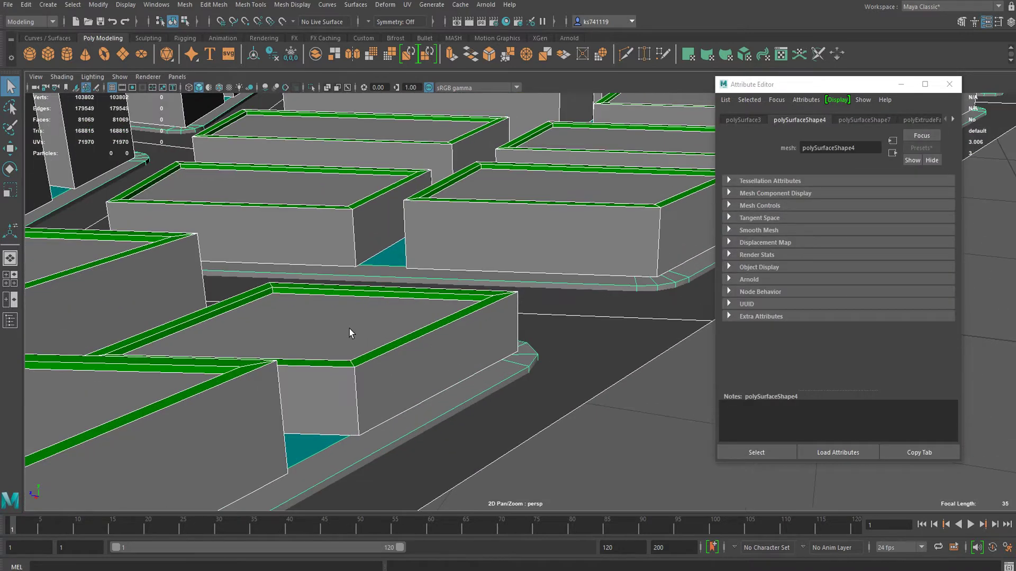
click(364, 321)
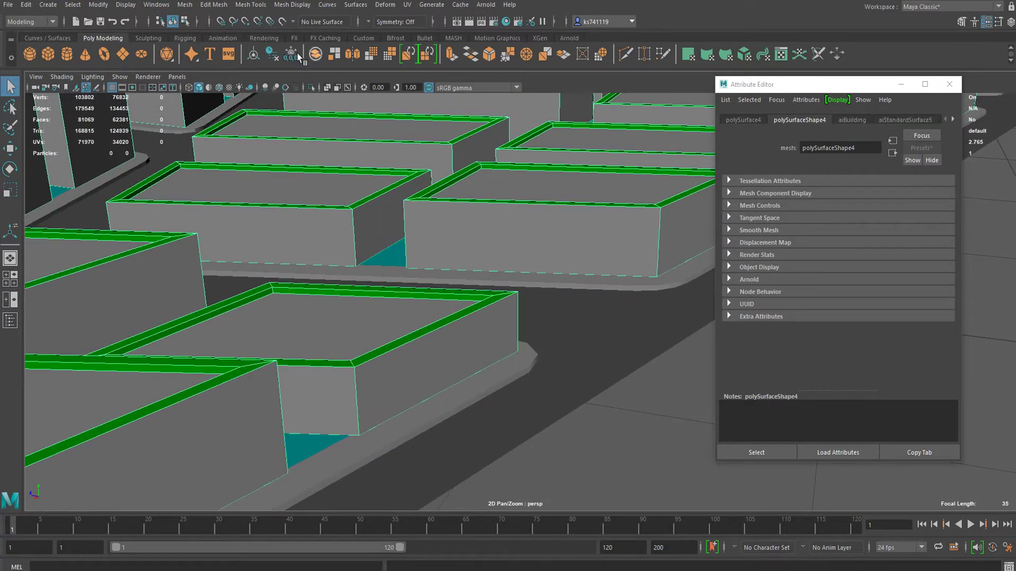
click(885, 118)
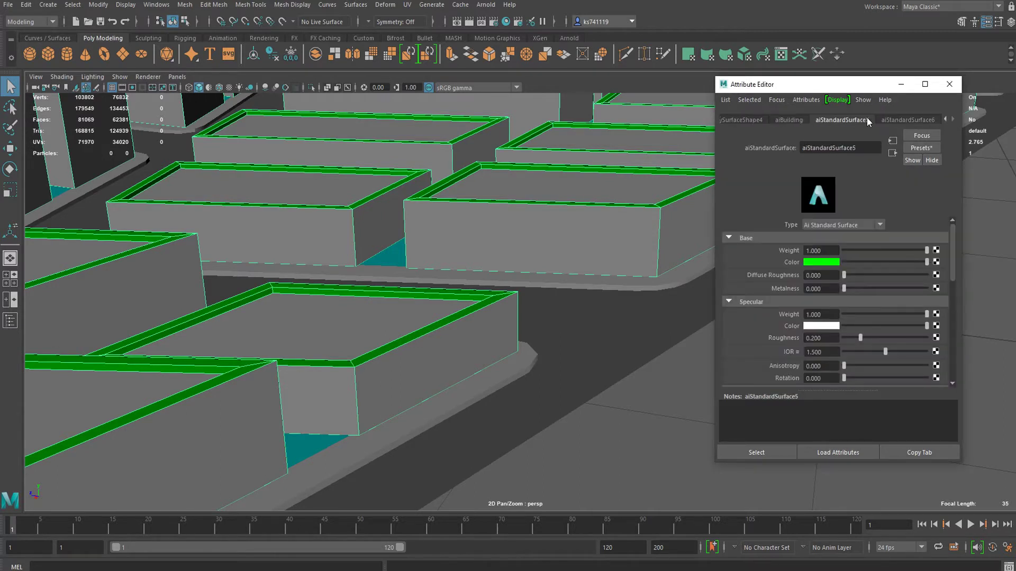
click(890, 121)
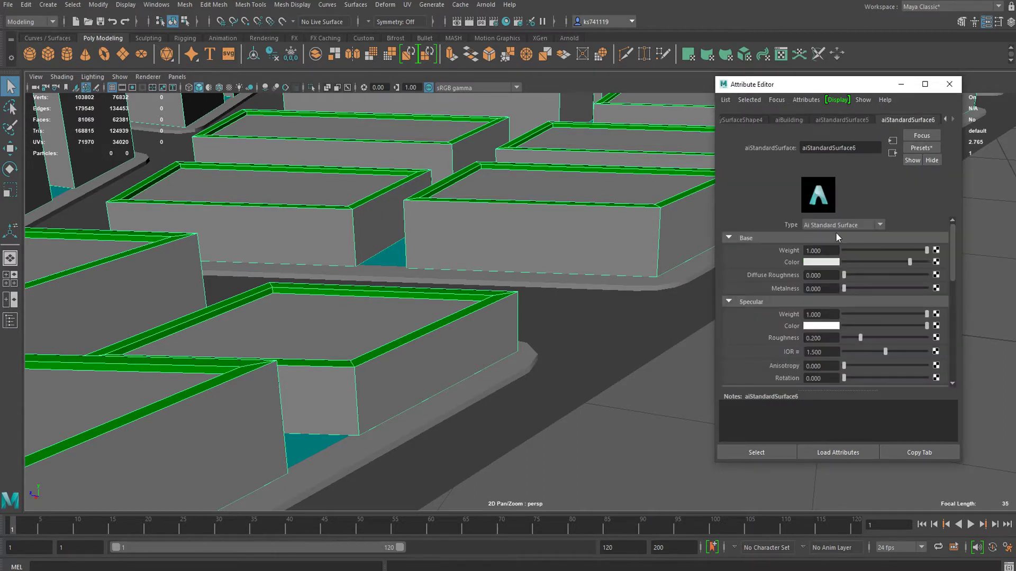
click(821, 262)
click(804, 253)
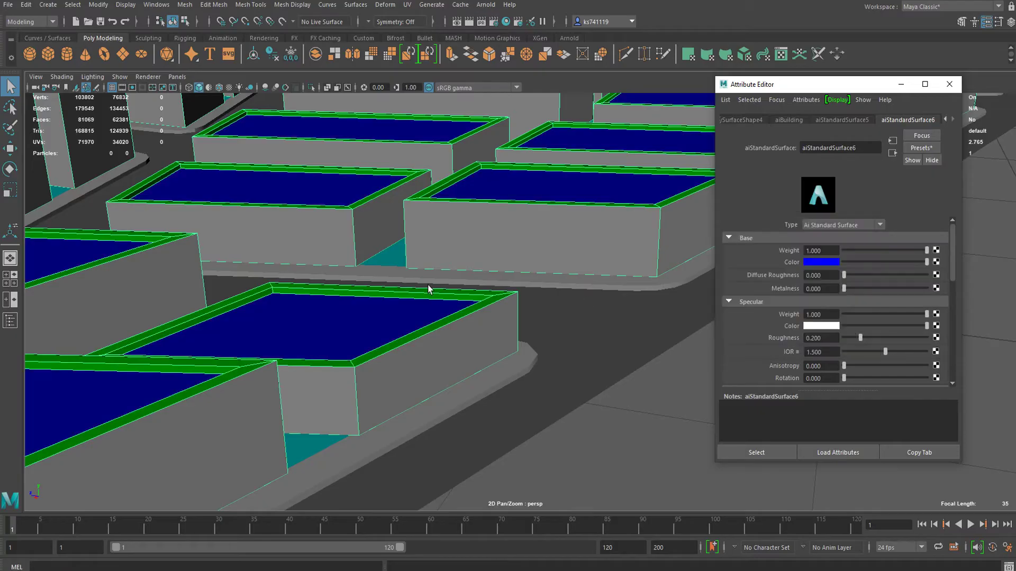
Clear the selection and examine the blue roofs with green borders across the city from several distances and angles.
scroll(531, 231, down, 8)
right_drag(521, 218, 561, 203)
scroll(555, 266, down, 4)
scroll(554, 267, down, 2)
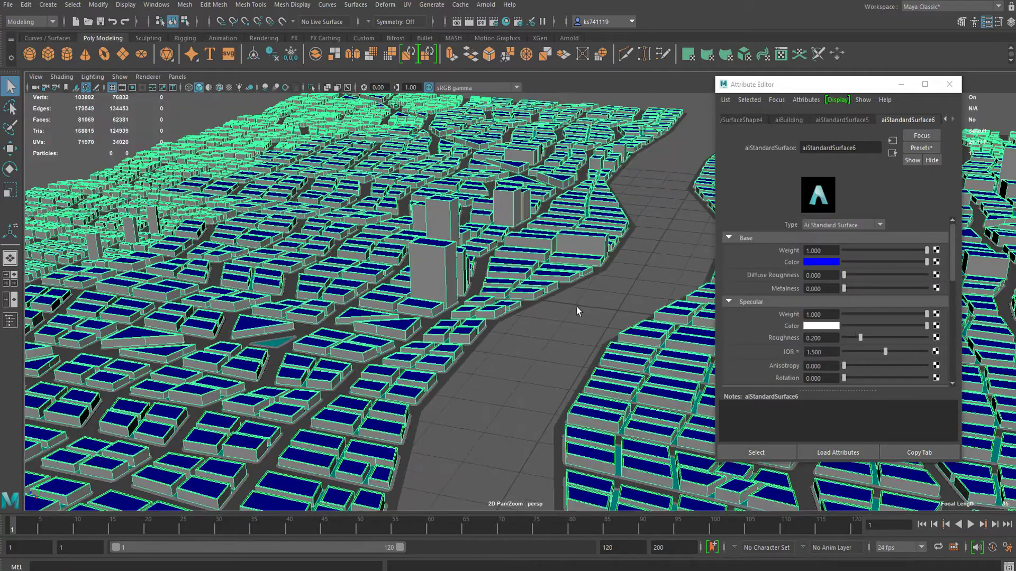
click(578, 308)
alt+drag(578, 309, 530, 302)
scroll(520, 282, up, 6)
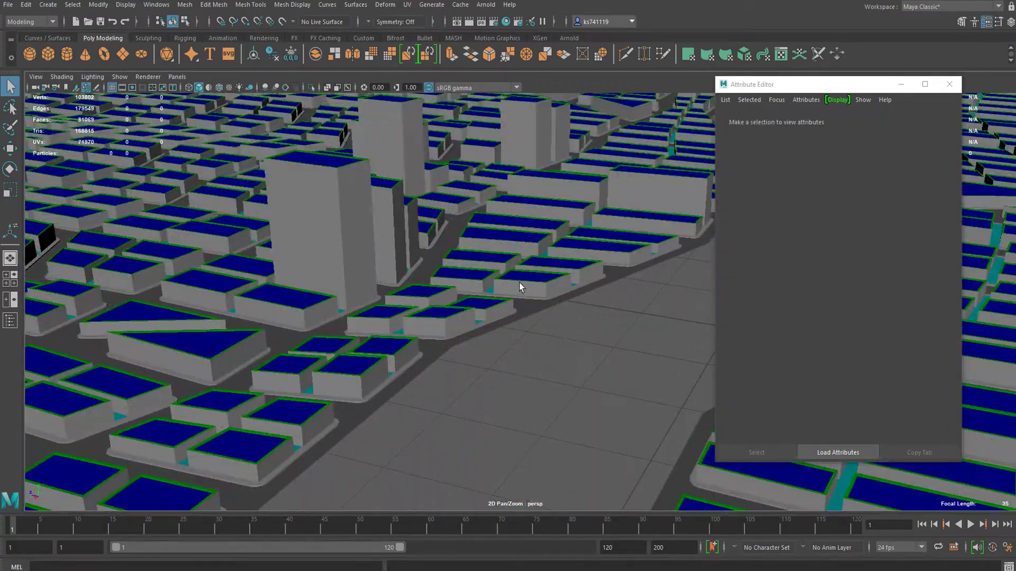
click(519, 282)
scroll(521, 282, up, 4)
scroll(583, 320, down, 6)
click(509, 414)
scroll(492, 377, down, 10)
alt+drag(503, 360, 523, 327)
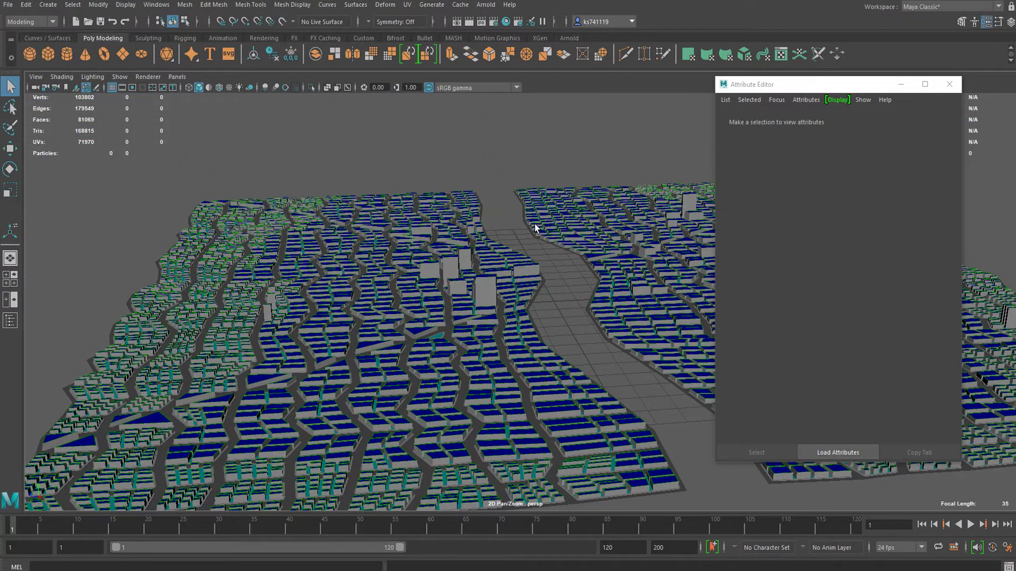
scroll(535, 222, down, 5)
alt+drag(535, 223, 250, 365)
scroll(345, 340, up, 12)
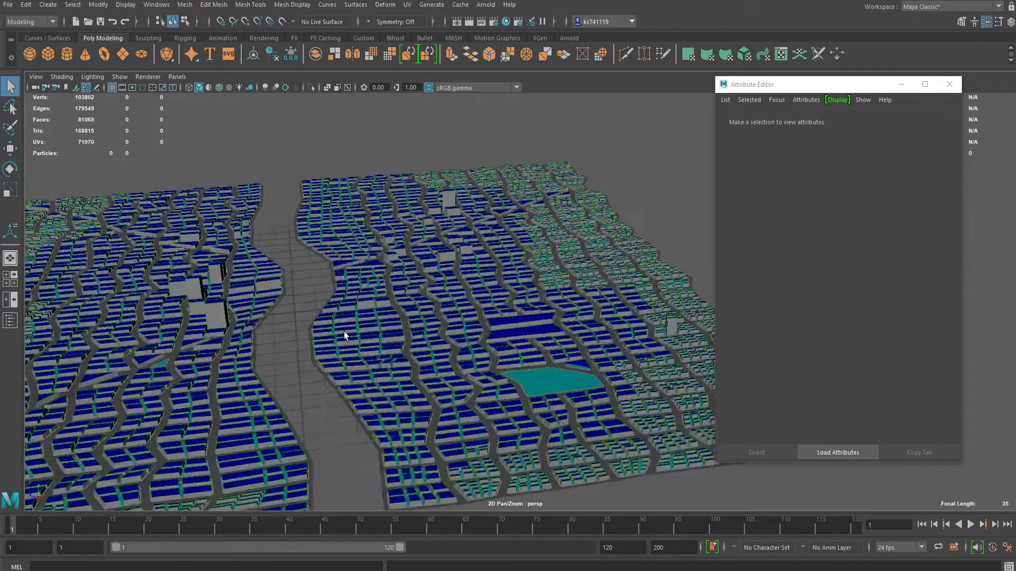
scroll(318, 293, down, 5)
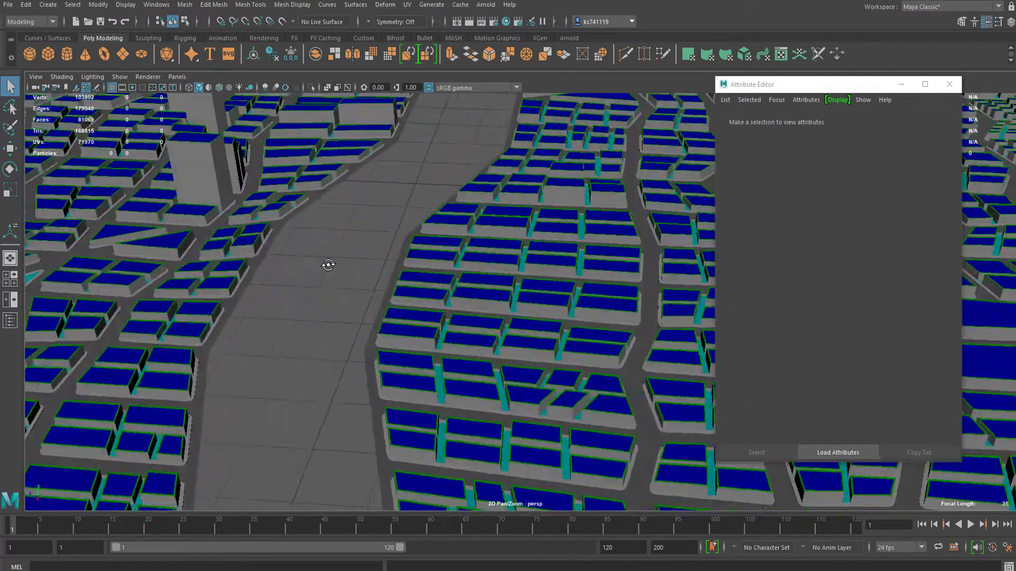
alt+drag(315, 265, 222, 220)
Select the street plane beneath the city blocks and switch it to edge selection.
click(250, 228)
click(190, 233)
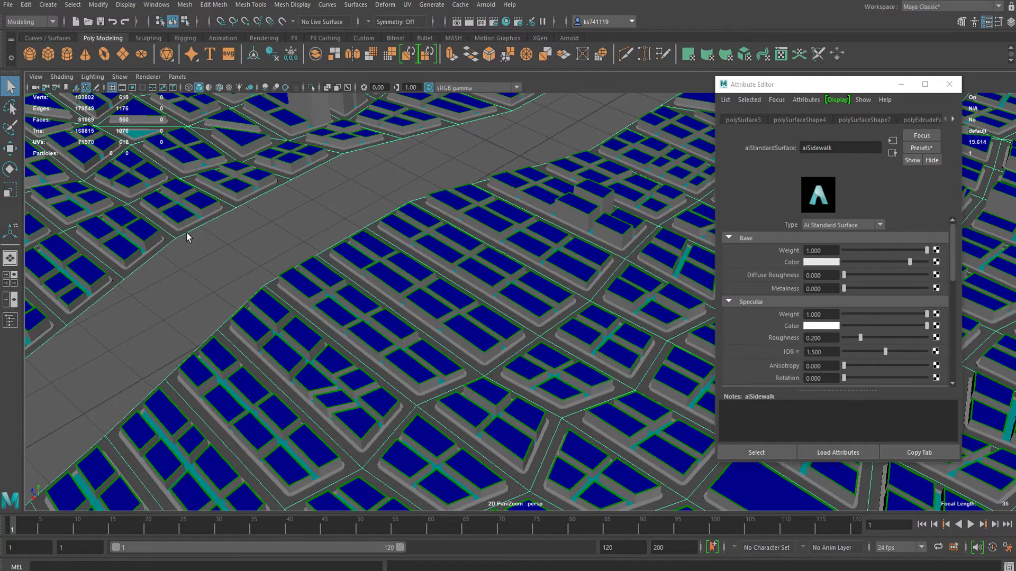
alt+drag(180, 258, 332, 243)
alt+right_drag(332, 242, 331, 259)
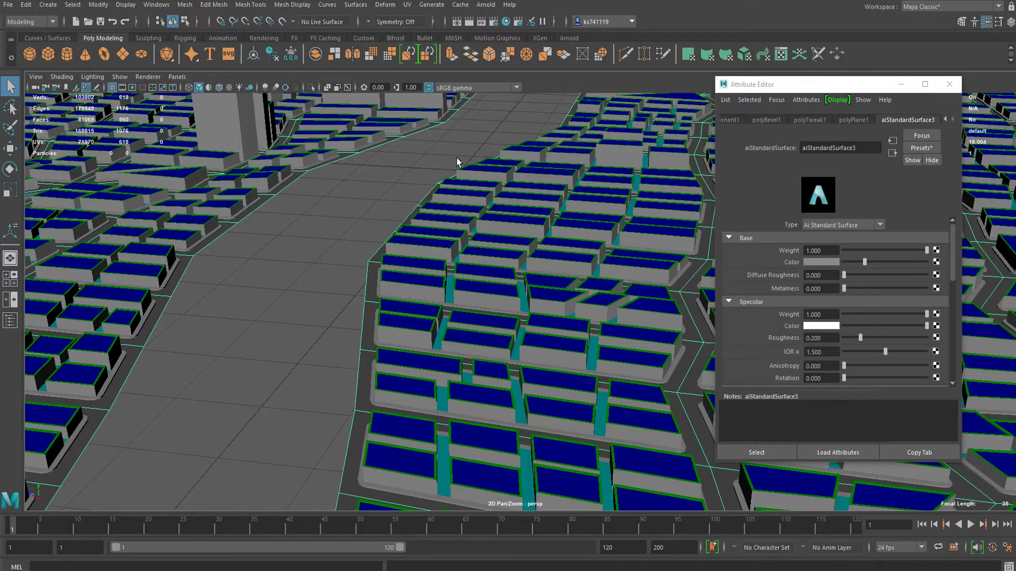
scroll(458, 174, down, 5)
alt+drag(493, 201, 515, 250)
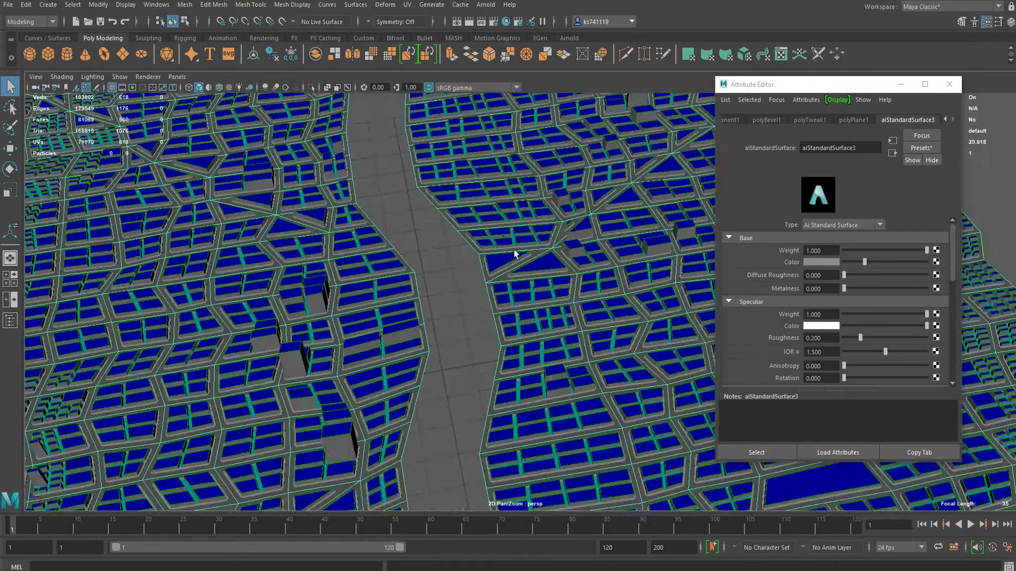
scroll(514, 254, down, 3)
alt+drag(450, 287, 691, 296)
alt+drag(453, 347, 413, 229)
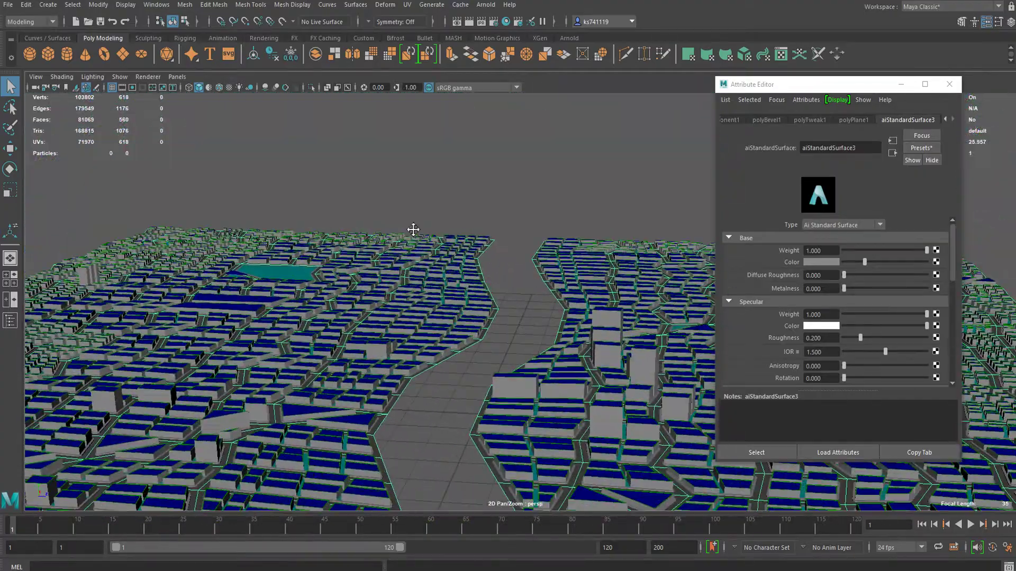
scroll(410, 237, up, 8)
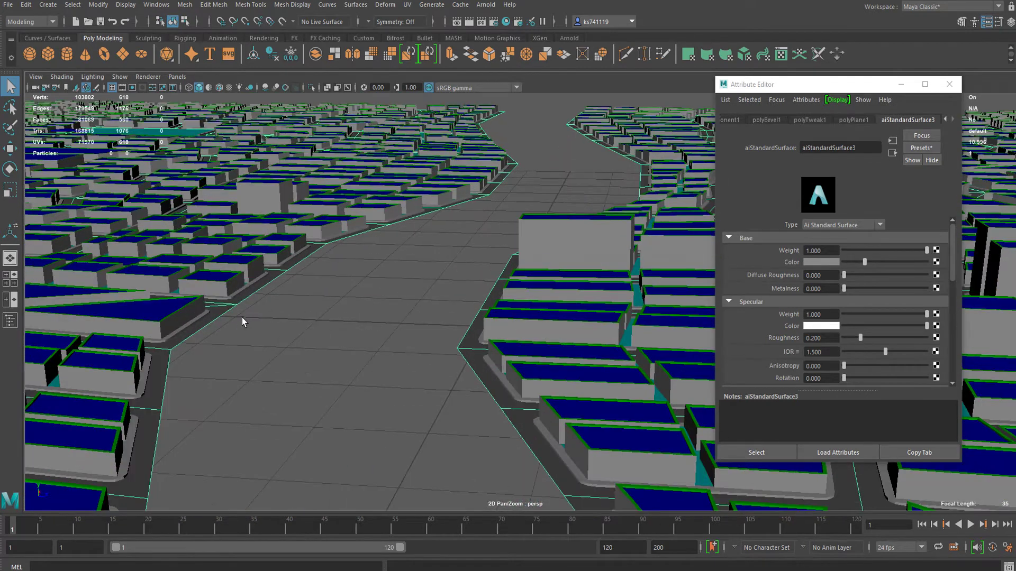
right_drag(243, 317, 247, 206)
click(214, 319)
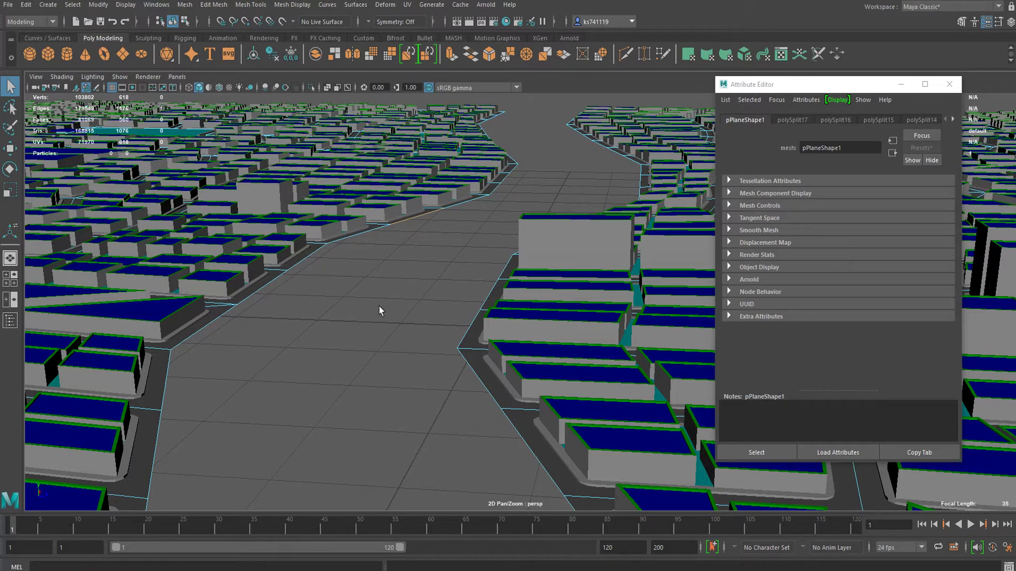
Select the street plane's border edges along one side of the central channel, from one end edge to the other.
double_click(268, 291)
scroll(423, 212, down, 5)
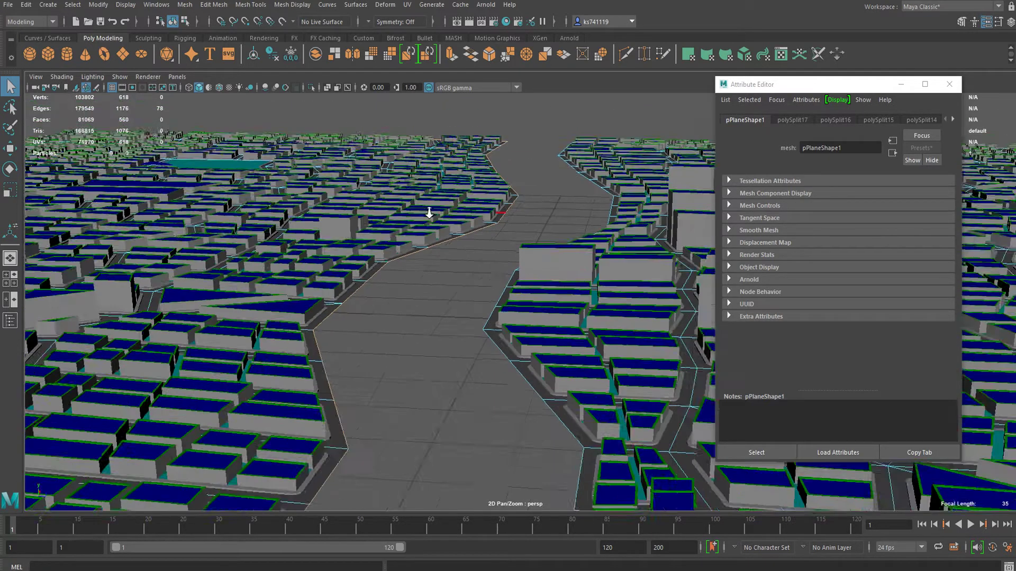
alt+drag(430, 212, 536, 240)
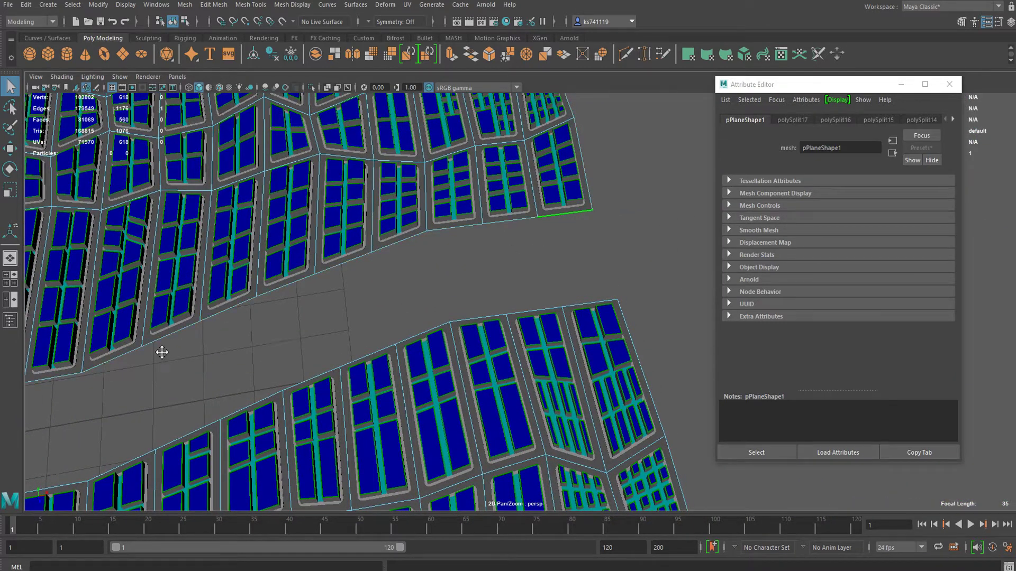
scroll(174, 323, down, 5)
alt+drag(190, 294, 404, 301)
scroll(238, 309, up, 5)
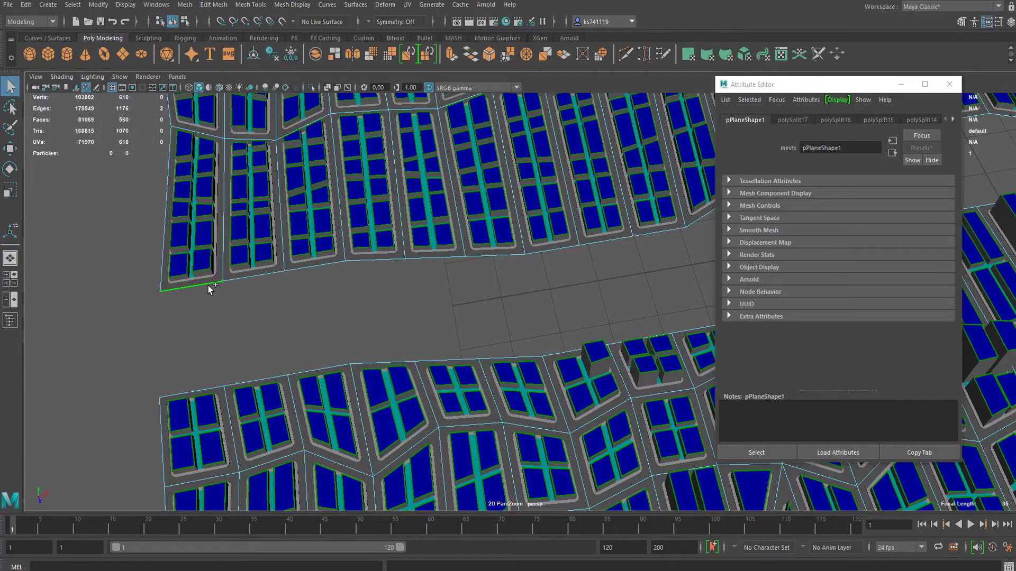
shift+double_click(208, 285)
scroll(123, 341, down, 6)
alt+drag(338, 307, 342, 260)
scroll(426, 282, up, 4)
Extrude the selected channel border edges and move them about 0.1 toward the channel to form a narrow strip.
key(w)
alt+drag(358, 347, 297, 206)
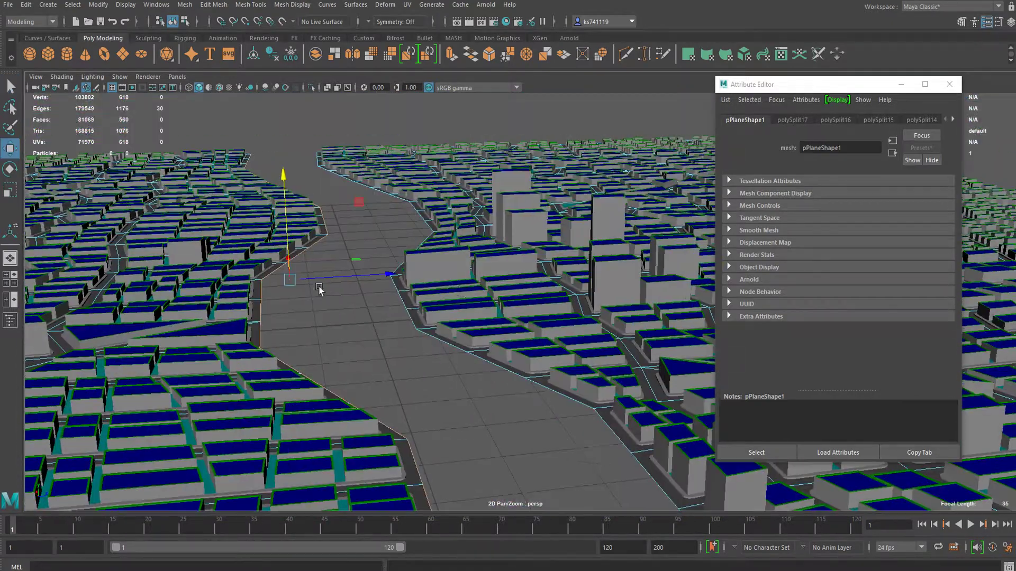
scroll(320, 261, up, 6)
alt+drag(346, 320, 270, 264)
scroll(327, 274, down, 6)
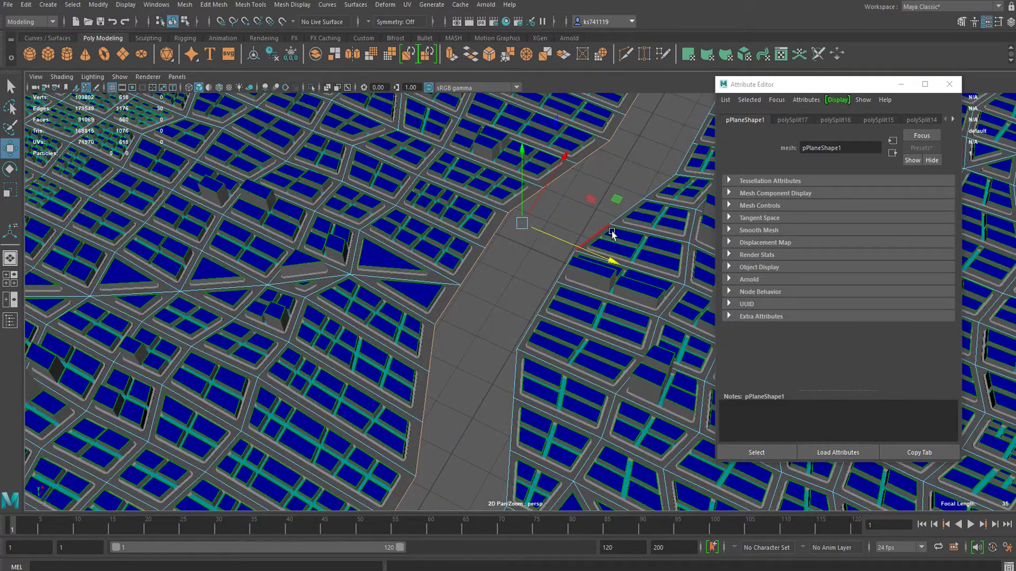
scroll(511, 178, up, 4)
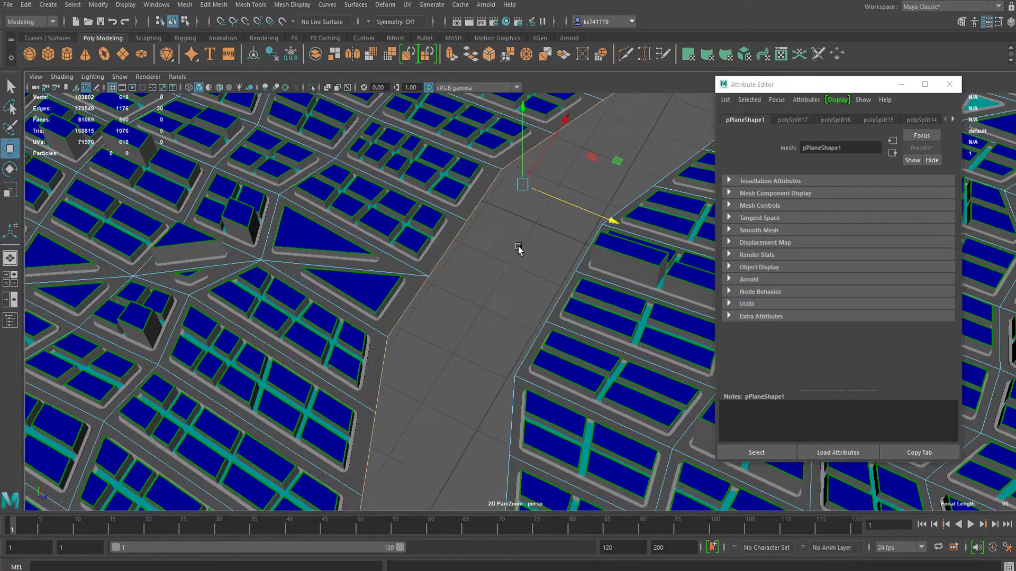
alt+drag(519, 249, 510, 288)
scroll(460, 233, up, 3)
alt+drag(460, 234, 468, 241)
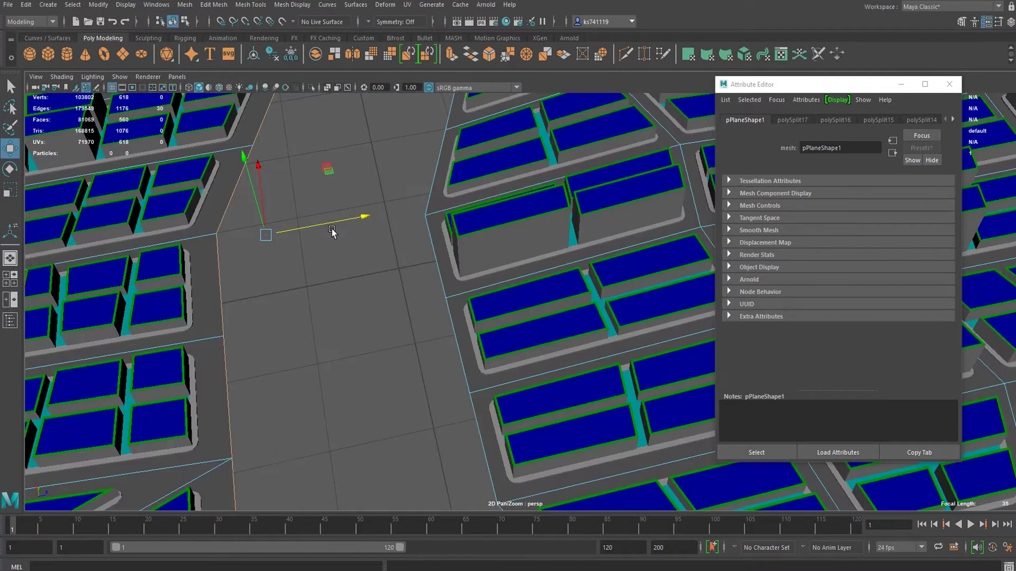
alt+middle_drag(332, 231, 412, 217)
scroll(413, 218, up, 4)
alt+middle_drag(201, 267, 340, 256)
alt+drag(340, 256, 345, 264)
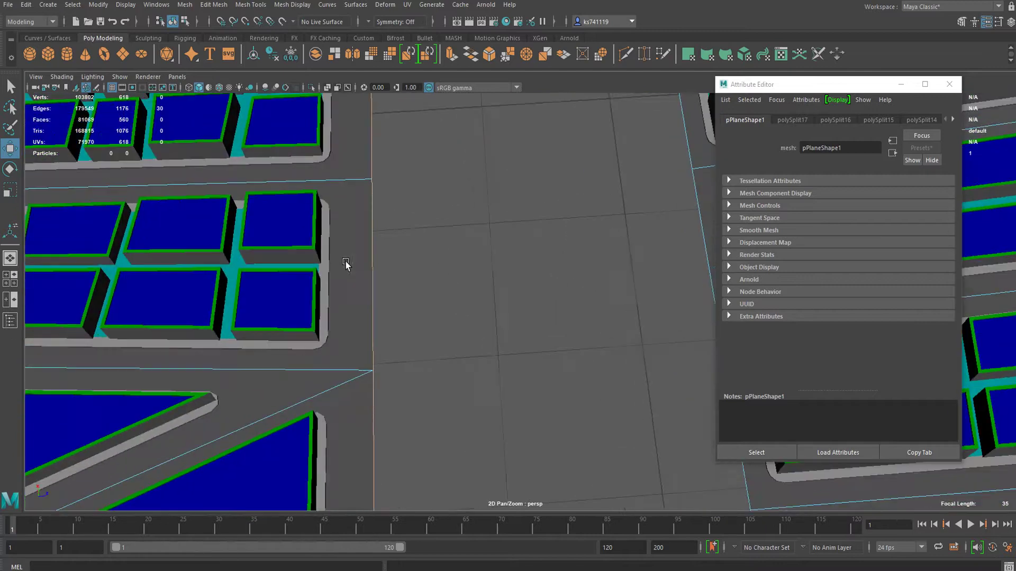
scroll(455, 283, down, 10)
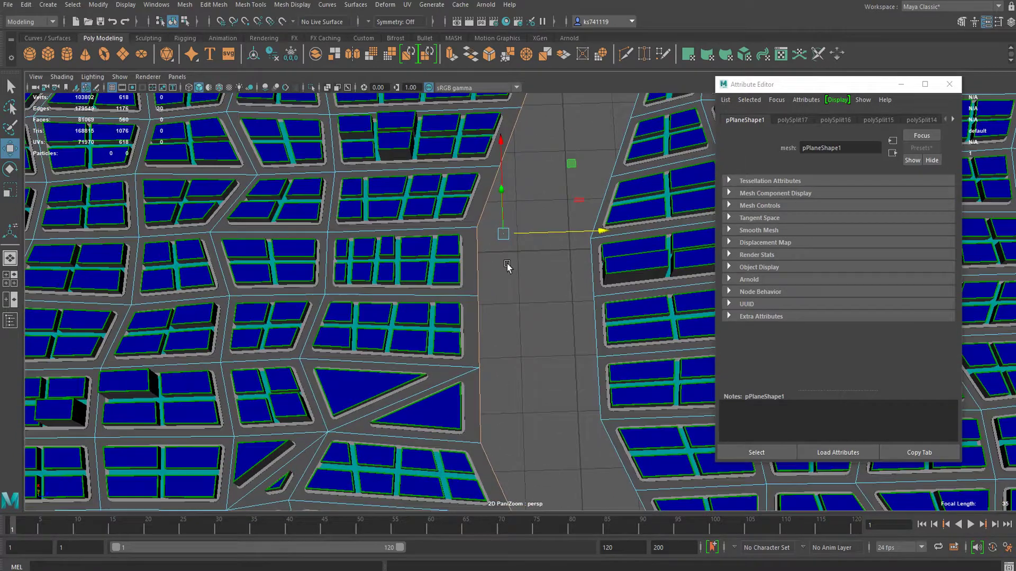
scroll(506, 266, up, 6)
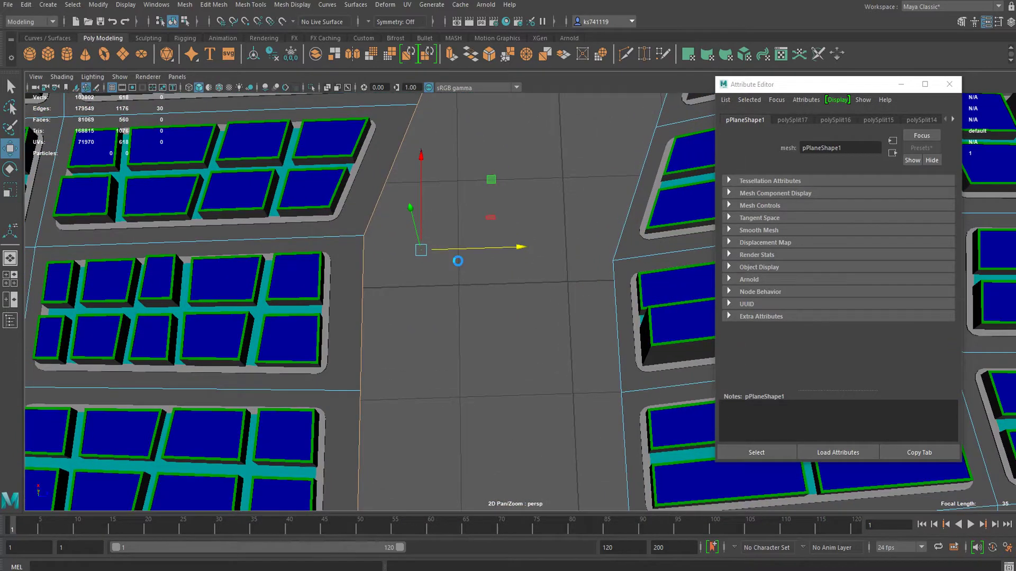
key(ctrl+e)
key(w)
scroll(503, 255, down, 1)
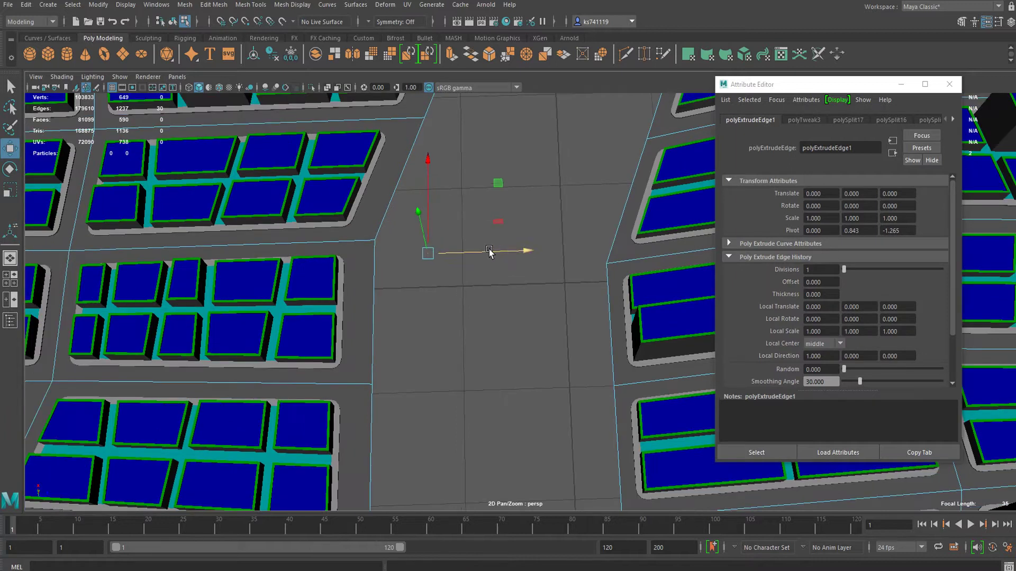
drag(490, 252, 509, 253)
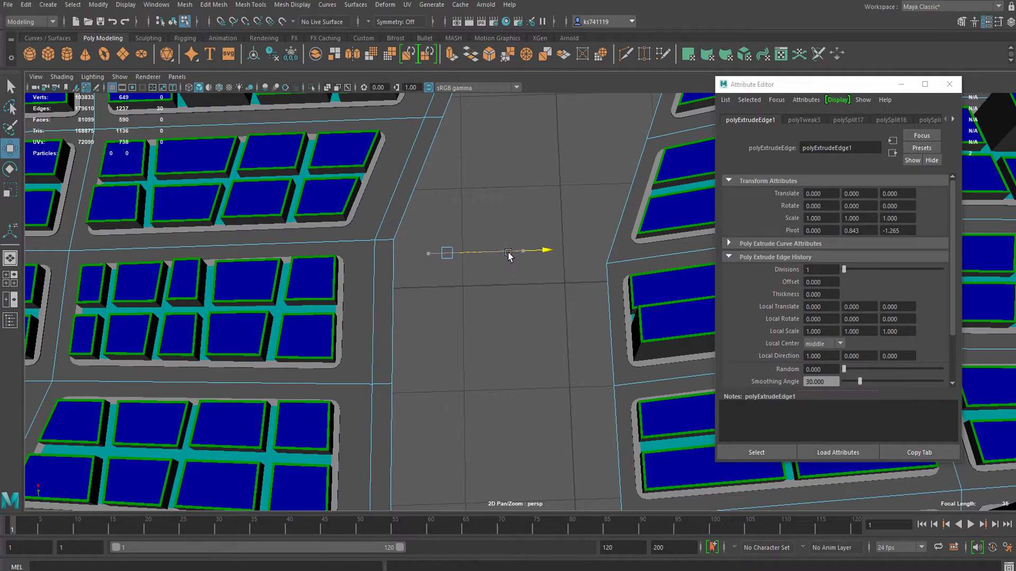
drag(508, 255, 503, 257)
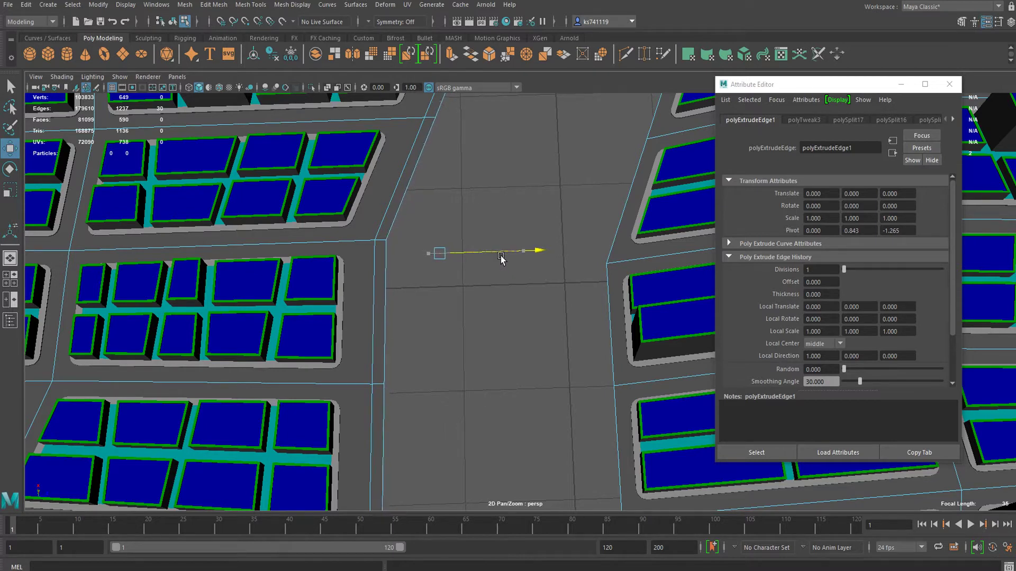
Select the whole run of new strip faces along the channel and assign them the existing aiSidewalk material.
right_drag(395, 204, 394, 225)
click(392, 210)
scroll(402, 259, down, 3)
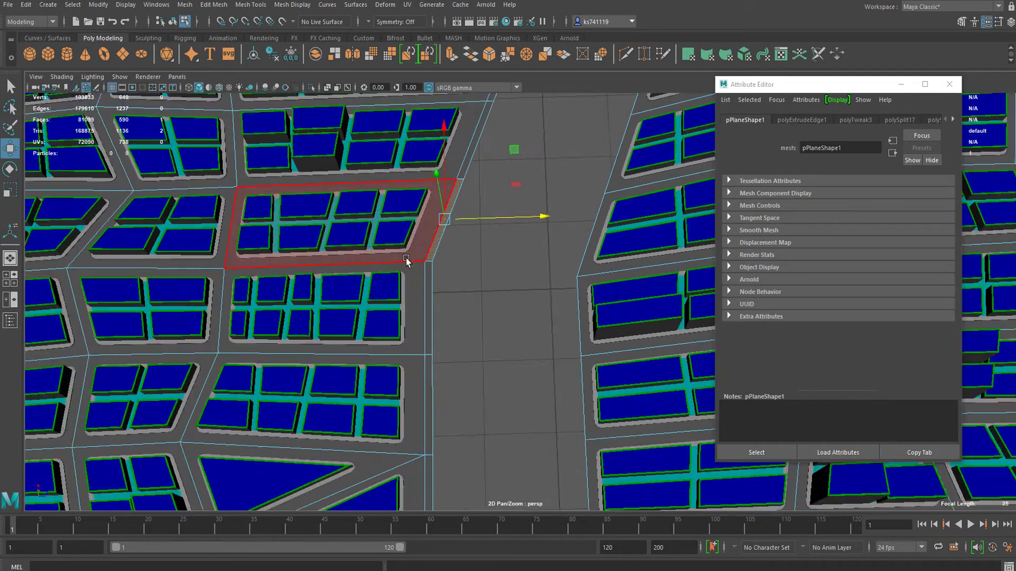
scroll(406, 260, down, 5)
scroll(402, 262, up, 6)
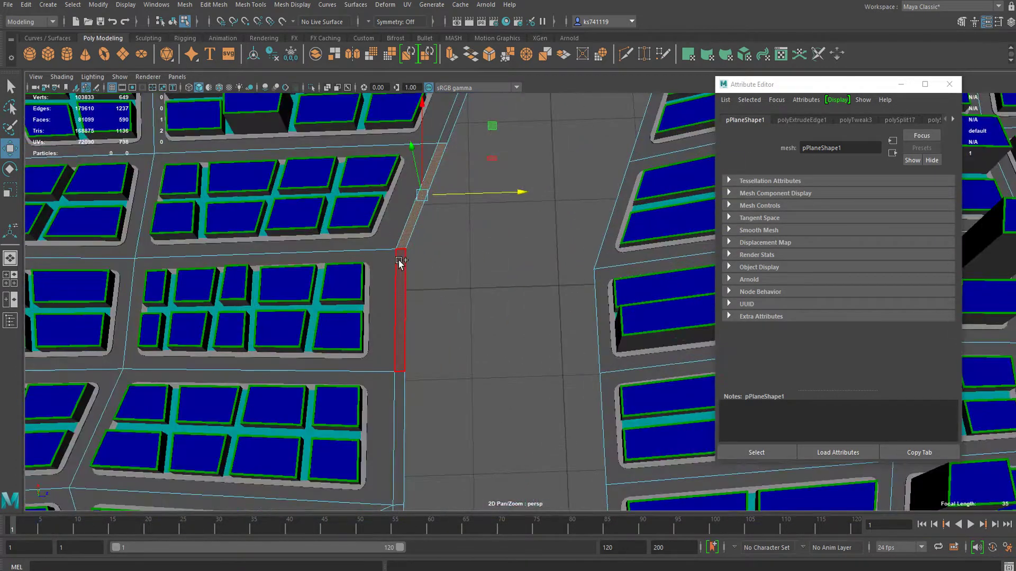
shift+click(400, 263)
right_drag(425, 217, 444, 525)
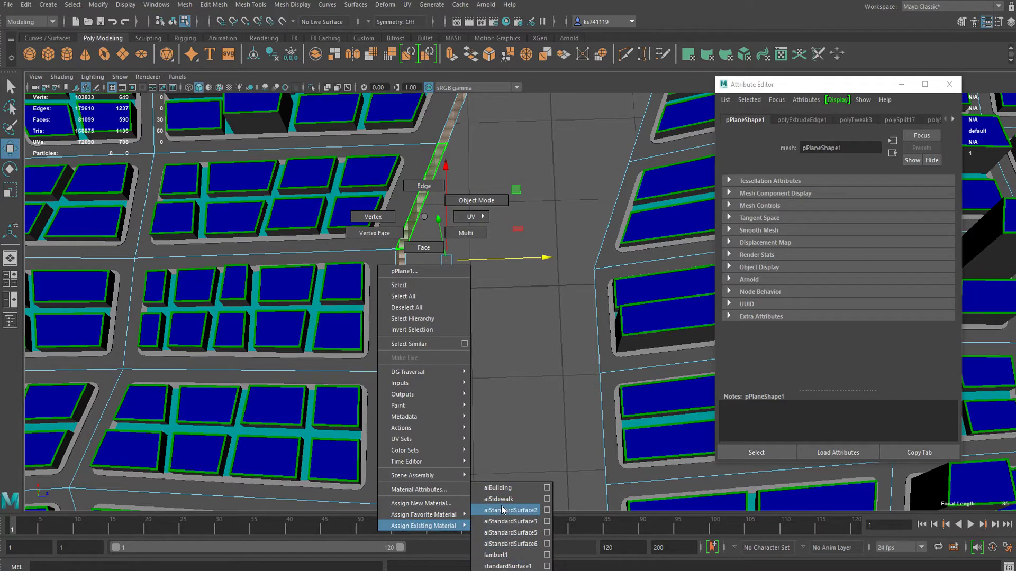
right_drag(502, 509, 501, 501)
scroll(435, 283, up, 3)
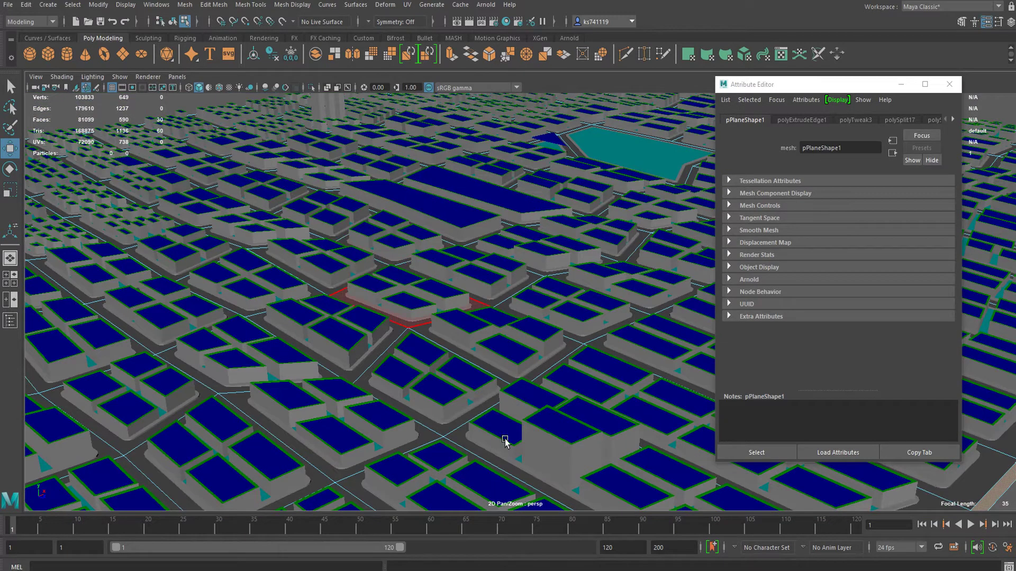
alt+middle_drag(506, 443, 530, 456)
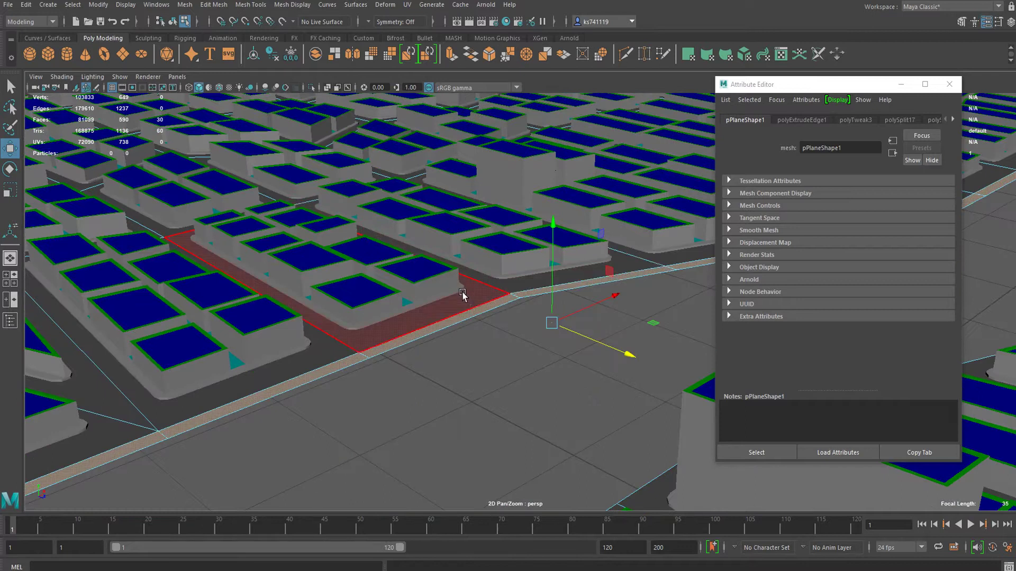
right_drag(462, 294, 458, 324)
alt+drag(458, 324, 480, 327)
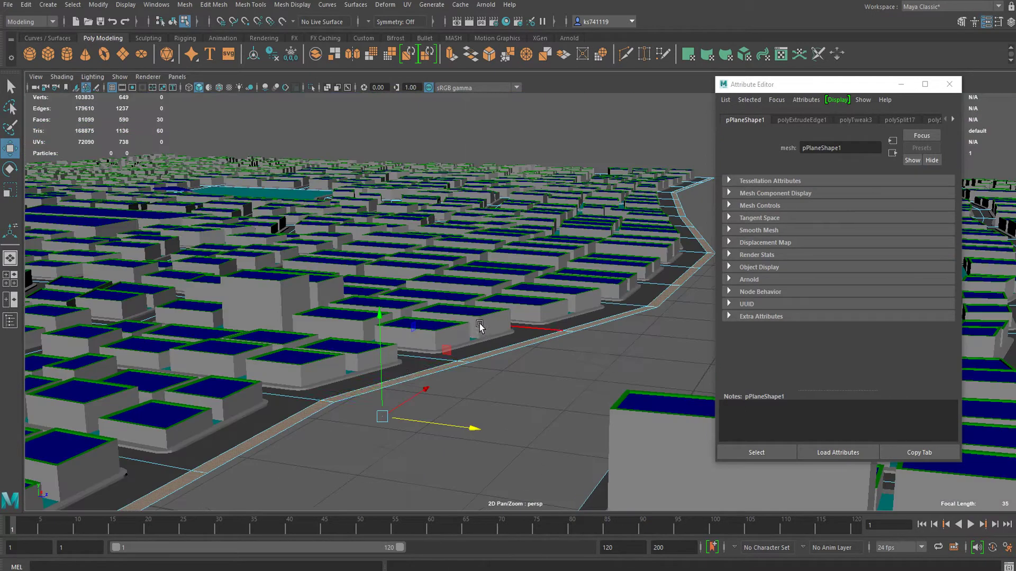
alt+middle_drag(479, 327, 629, 174)
right_drag(424, 271, 422, 301)
scroll(406, 348, up, 2)
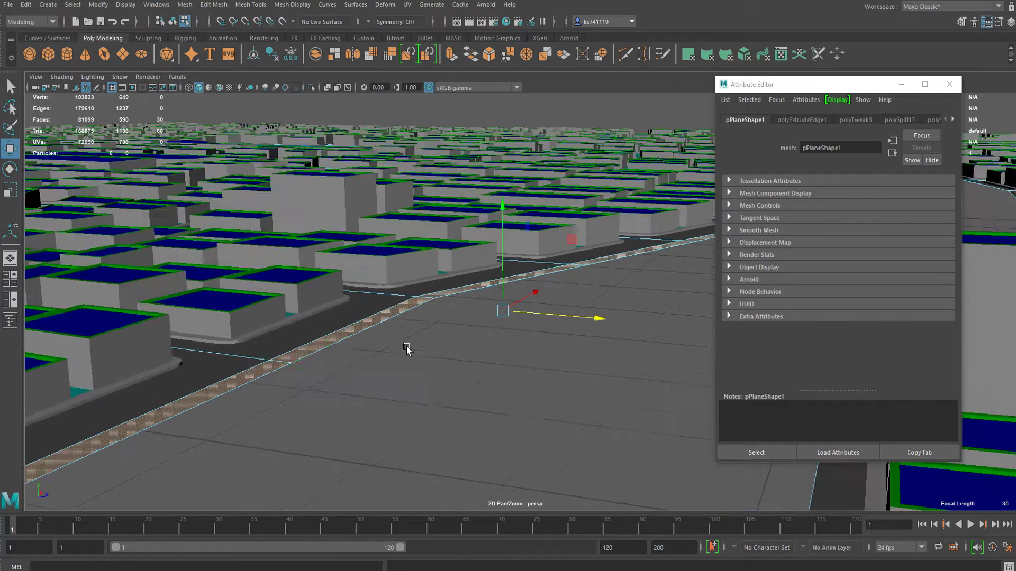
click(381, 325)
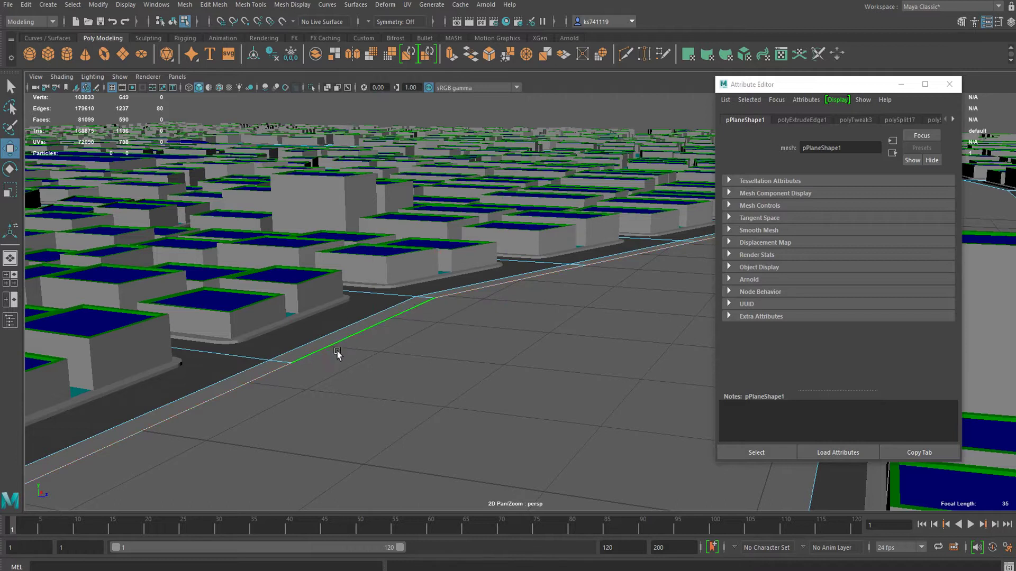
key(w)
scroll(570, 259, down, 5)
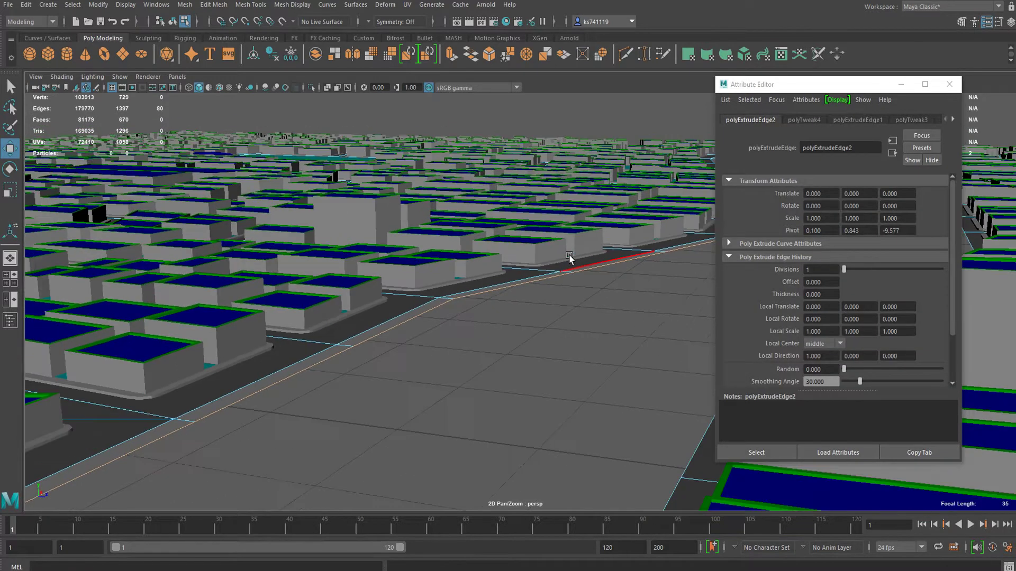
alt+middle_drag(555, 258, 474, 189)
alt+drag(474, 189, 379, 217)
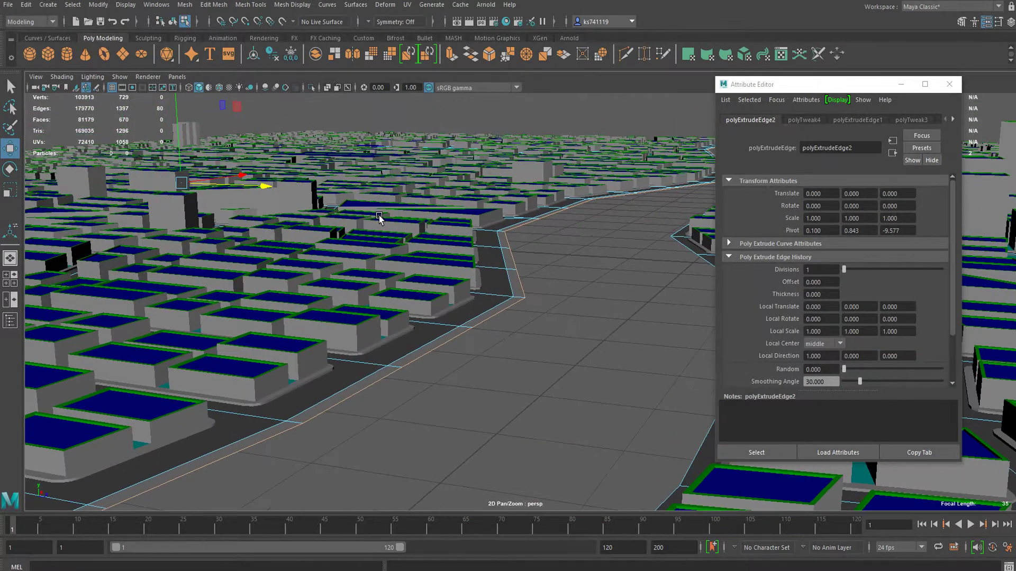
drag(176, 130, 181, 137)
scroll(381, 269, down, 10)
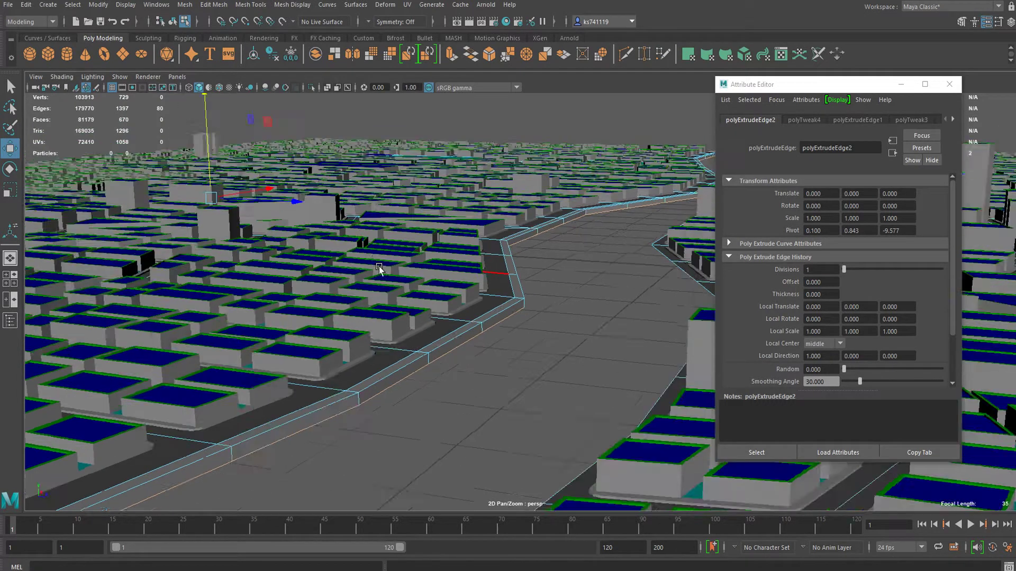
alt+drag(383, 268, 397, 280)
key(ctrl+z)
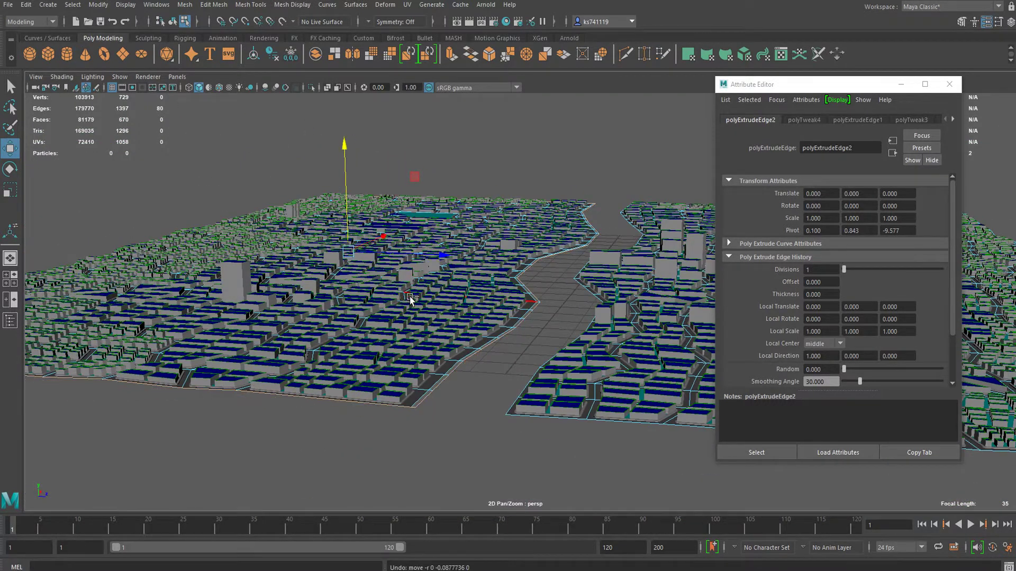
key(ctrl+z)
key(ctrl+z)
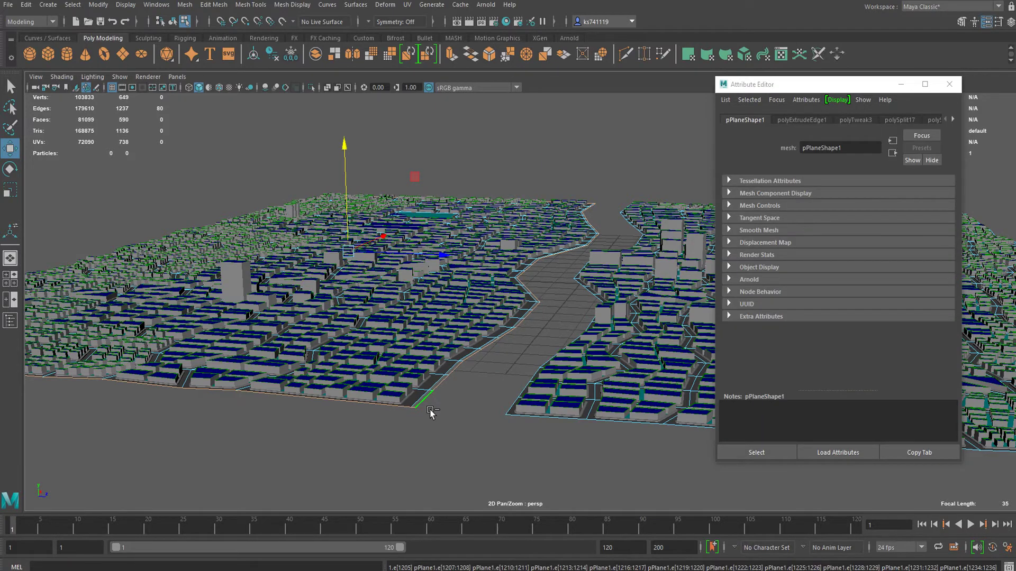
Select only the sidewalk strip's channel-side border edges, from one end of the channel to the other.
click(425, 404)
alt+drag(519, 365, 185, 316)
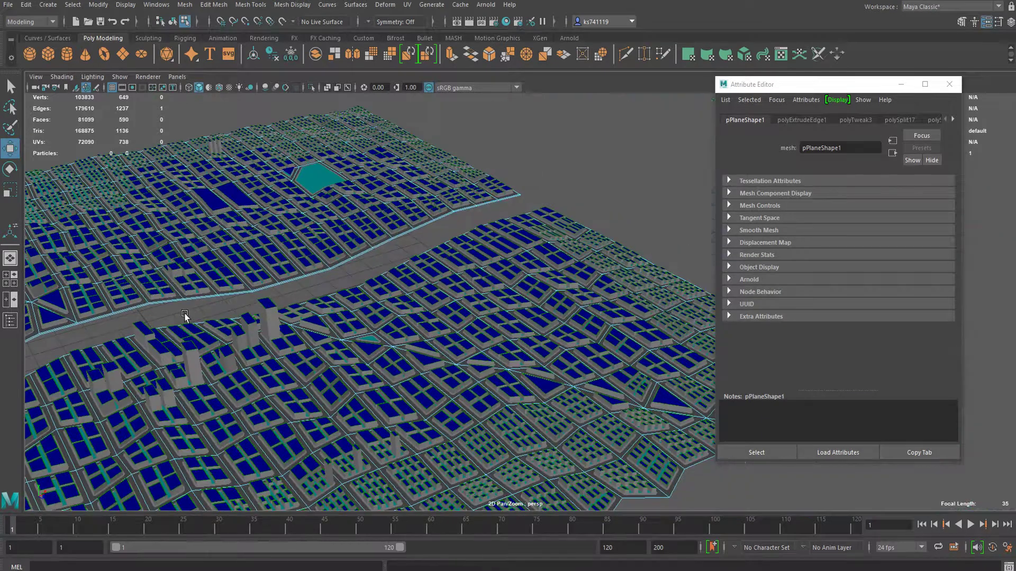
shift+double_click(506, 198)
Extrude the sidewalk strip's selected edges and lower them about 0.05 to form a small step.
alt+drag(275, 339, 367, 300)
alt+middle_drag(367, 300, 386, 180)
alt+drag(387, 180, 316, 243)
key(f)
alt+right_drag(501, 281, 915, 289)
alt+drag(567, 294, 566, 292)
key(ctrl+e)
key(w)
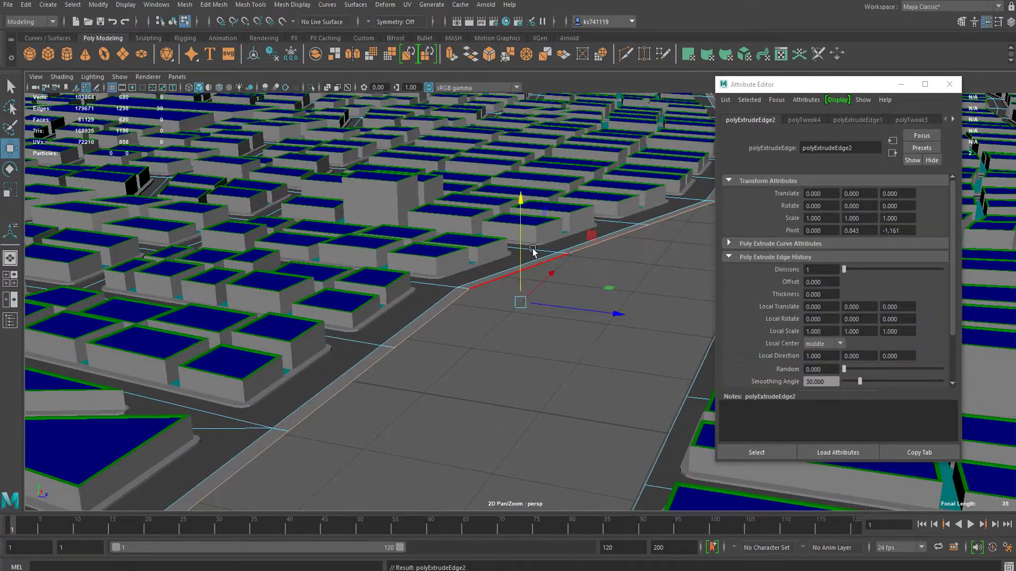
drag(519, 248, 524, 257)
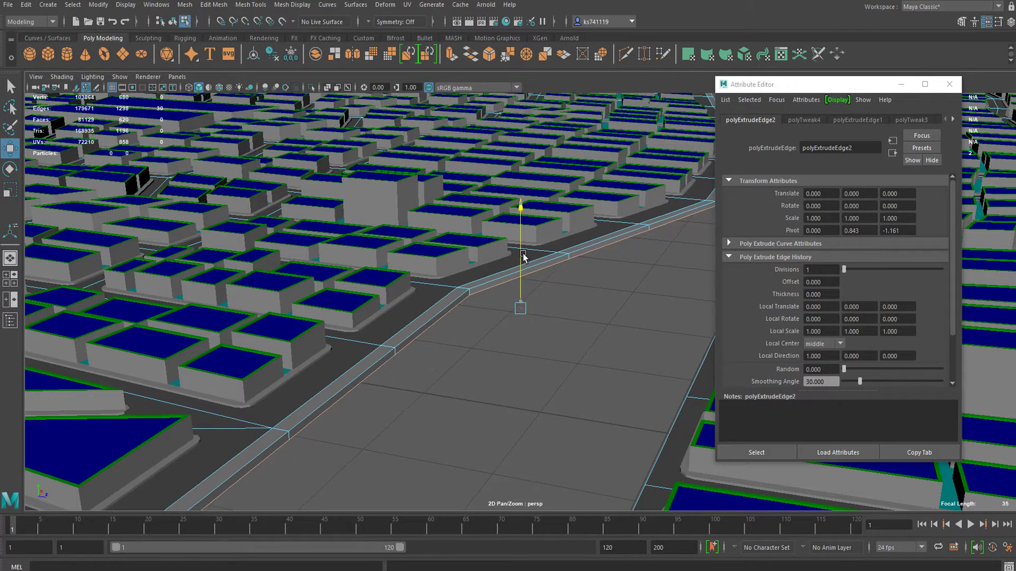
Extrude the lowered edges about 0.12 toward the channel and extrude them again straight down to form an embankment wall.
key(ctrl+e)
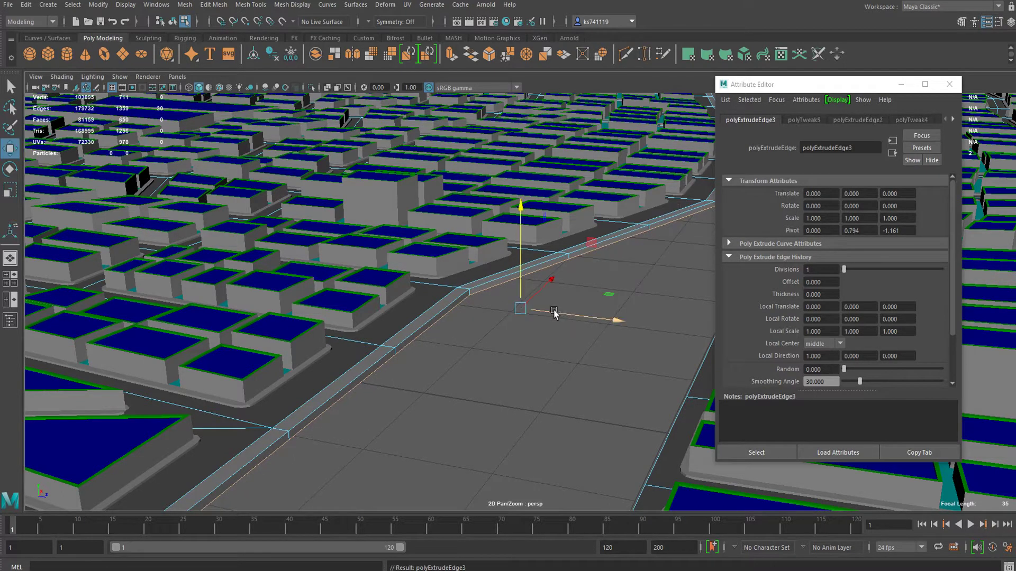
drag(565, 315, 570, 317)
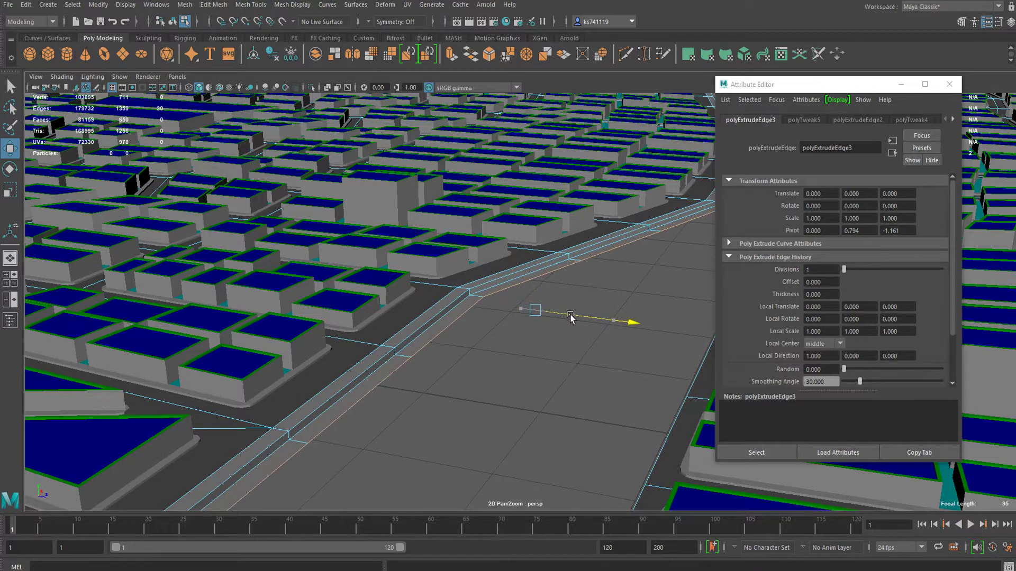
key(ctrl+e)
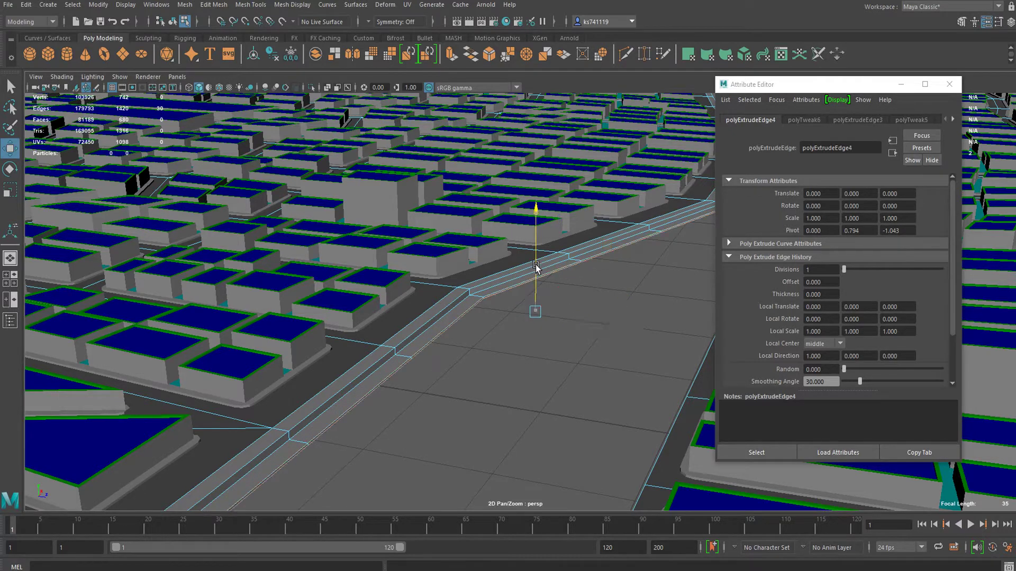
drag(536, 265, 535, 287)
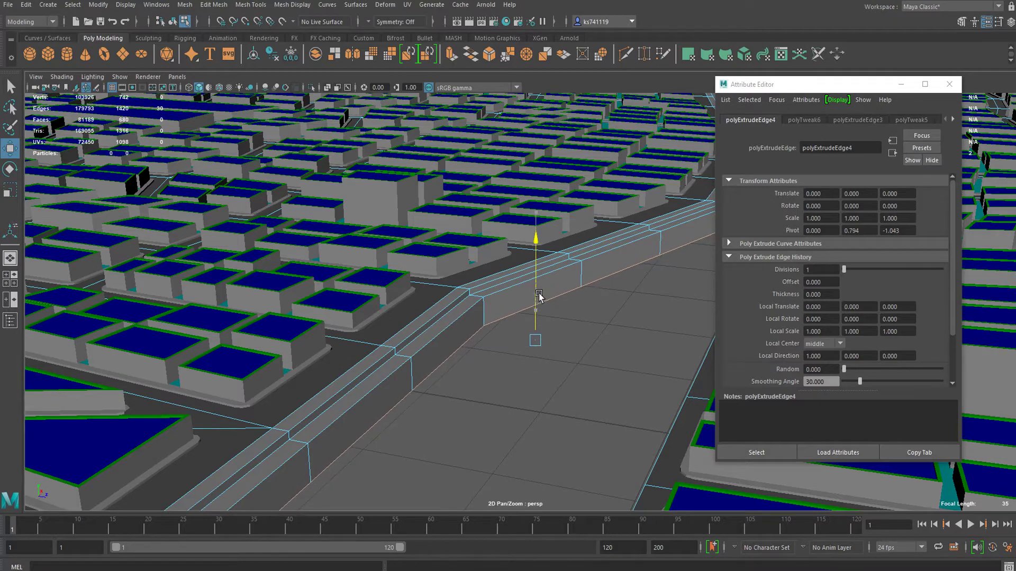
scroll(509, 325, down, 5)
key(q)
Return to object mode, reselect the street plane and switch it to edge selection.
alt+drag(510, 325, 516, 342)
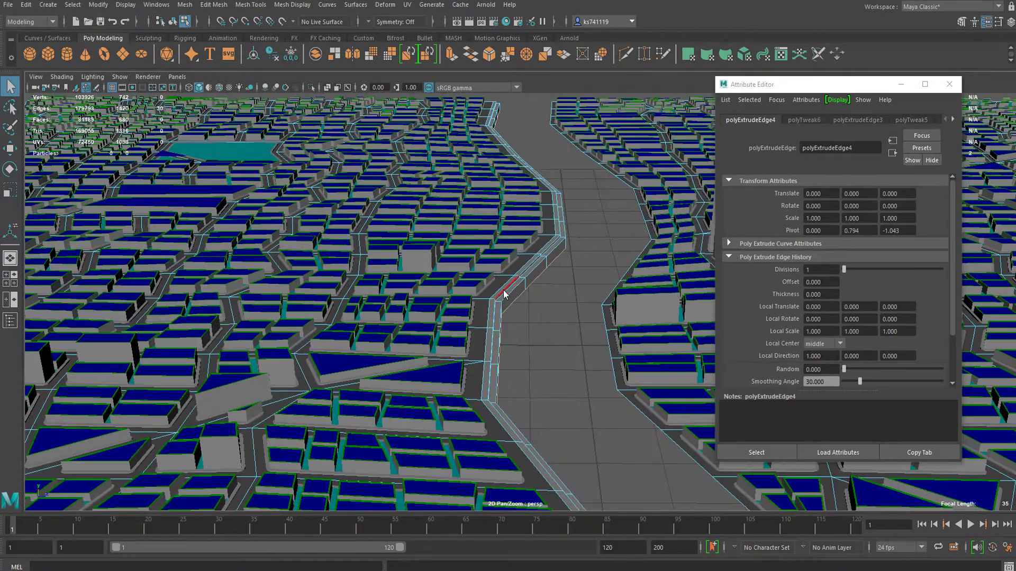
right_drag(502, 271, 576, 222)
click(561, 280)
alt+drag(555, 296, 439, 299)
click(438, 299)
key(f)
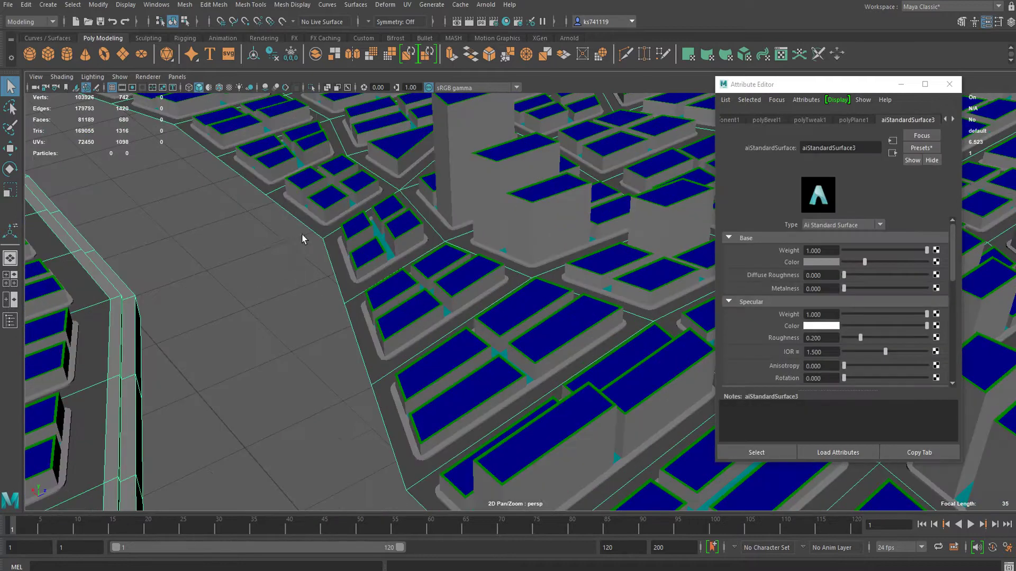
right_drag(302, 238, 302, 208)
Select the street plane's border edges along the opposite side of the channel, from one end edge to the other.
alt+right_drag(326, 244, 256, 277)
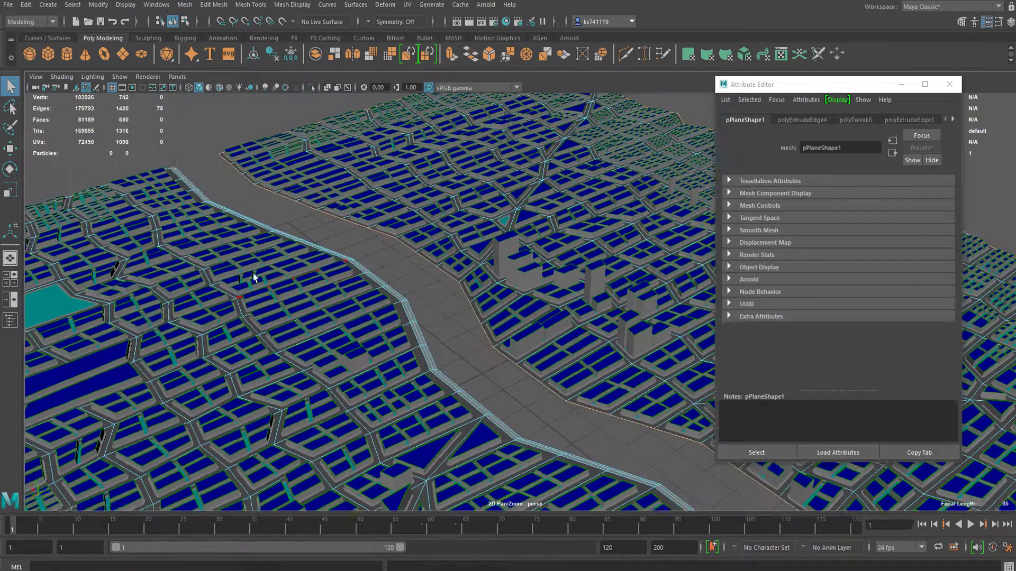
alt+drag(256, 277, 330, 225)
double_click(100, 275)
alt+middle_drag(624, 379, 124, 292)
shift+double_click(506, 291)
alt+drag(507, 291, 418, 293)
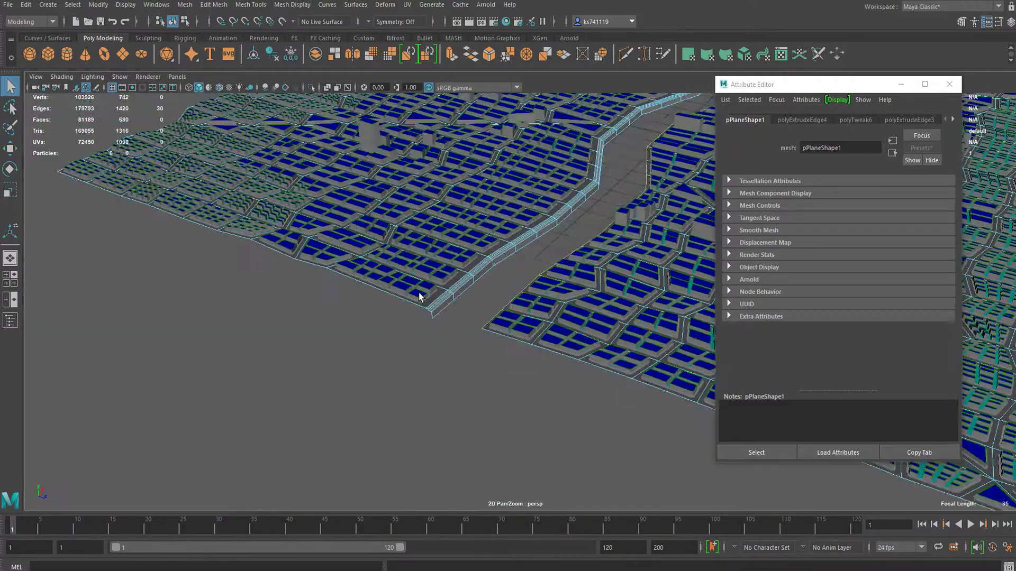
alt+right_drag(418, 293, 464, 236)
key(ctrl+e)
alt+middle_drag(444, 268, 459, 284)
key(w)
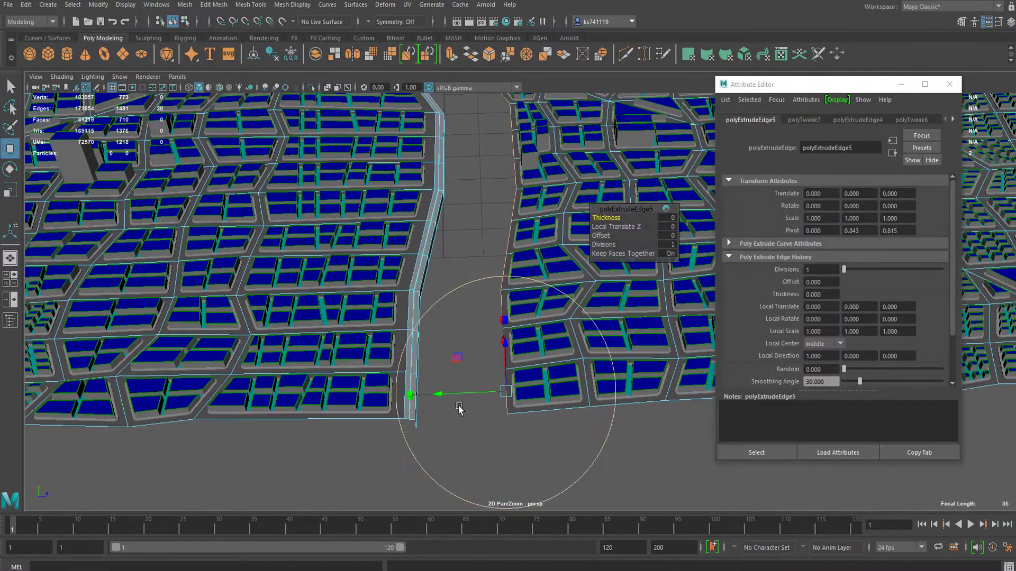
alt+right_drag(504, 369, 493, 143)
alt+middle_drag(492, 142, 492, 414)
alt+middle_drag(384, 127, 470, 360)
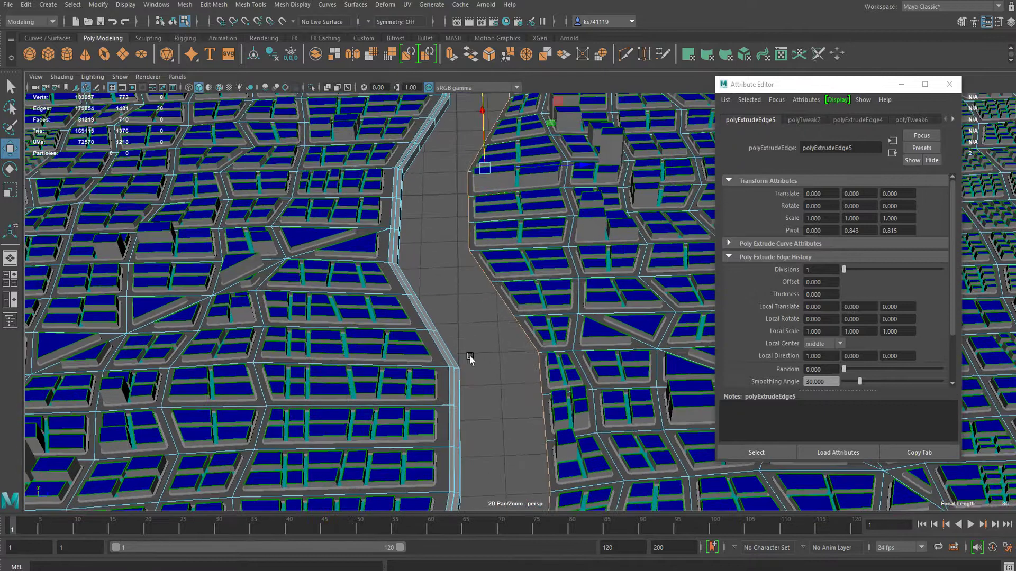
drag(545, 167, 536, 169)
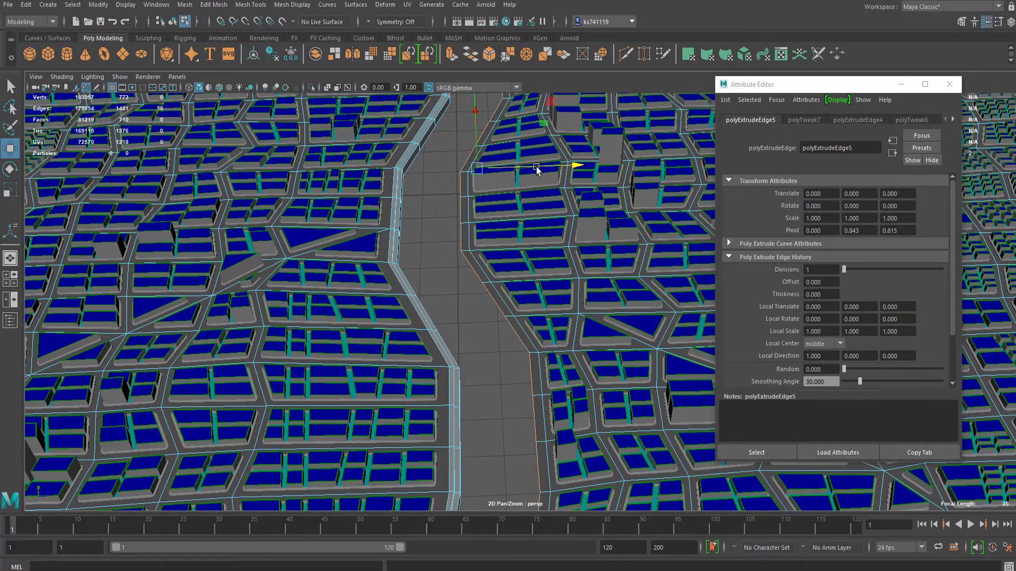
key(ctrl+z)
key(ctrl+z)
key(ctrl+z)
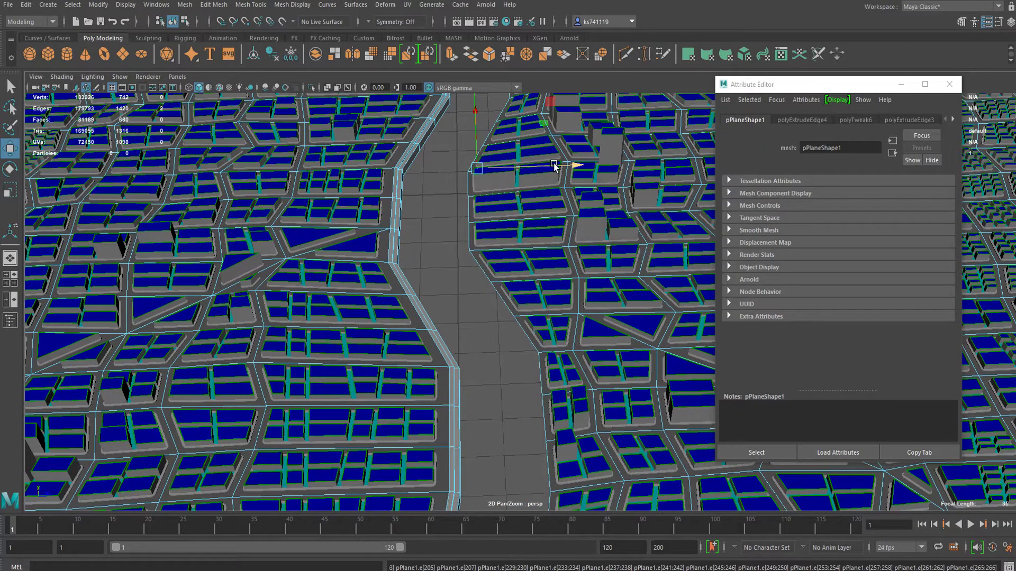
Reselect the street plane's border edges along the opposite side of the channel, from the far end to the near end.
scroll(470, 182, down, 3)
alt+drag(481, 167, 473, 149)
alt+middle_drag(473, 149, 486, 258)
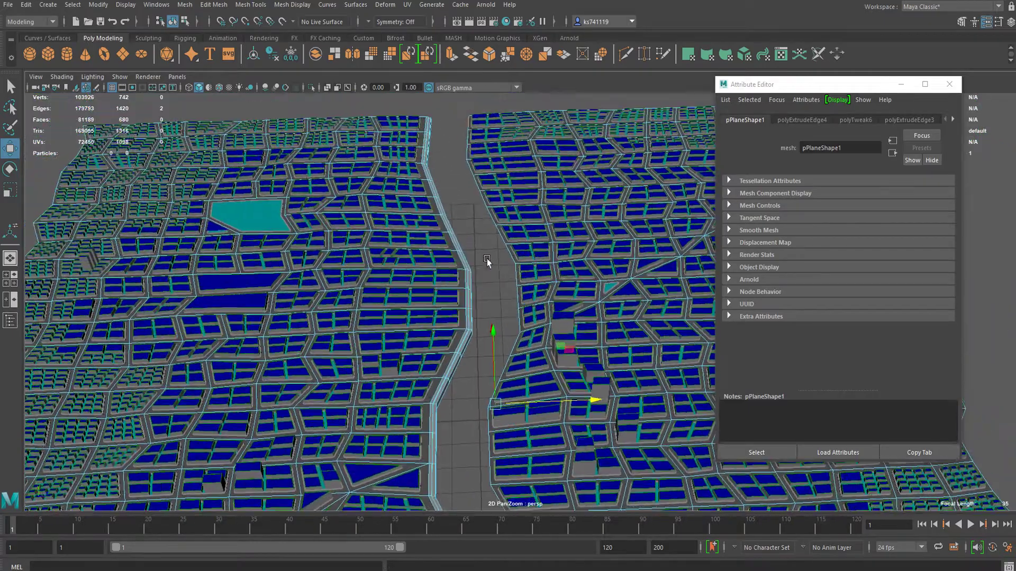
click(470, 118)
alt+middle_drag(483, 311, 484, 106)
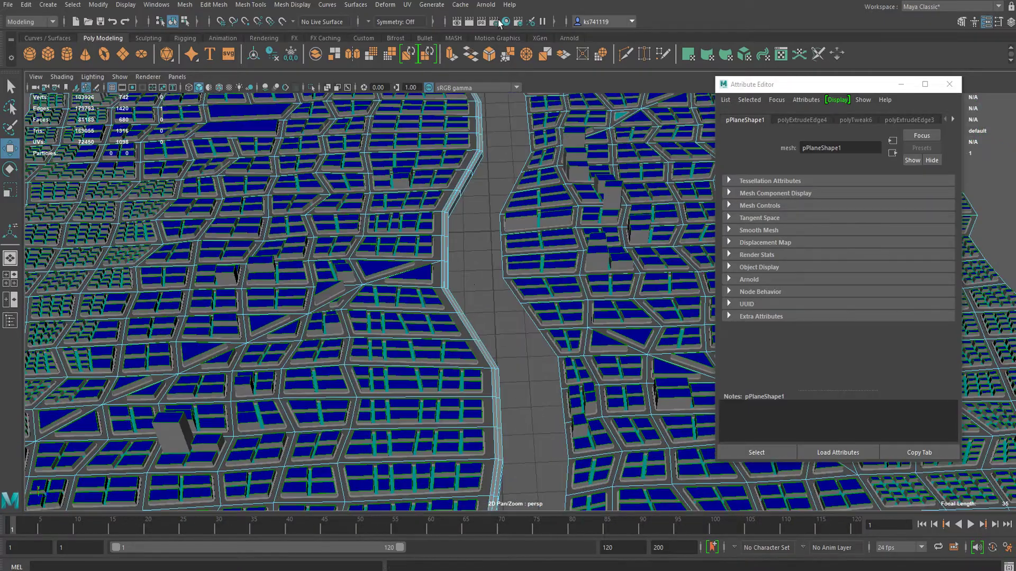
alt+middle_drag(465, 476, 463, 122)
shift+double_click(571, 239)
alt+middle_drag(521, 188, 516, 371)
drag(552, 190, 548, 191)
scroll(450, 230, up, 4)
Extrude the selected border edges about 0.1 toward the channel to form a sidewalk strip on the opposite side.
alt+drag(440, 231, 473, 200)
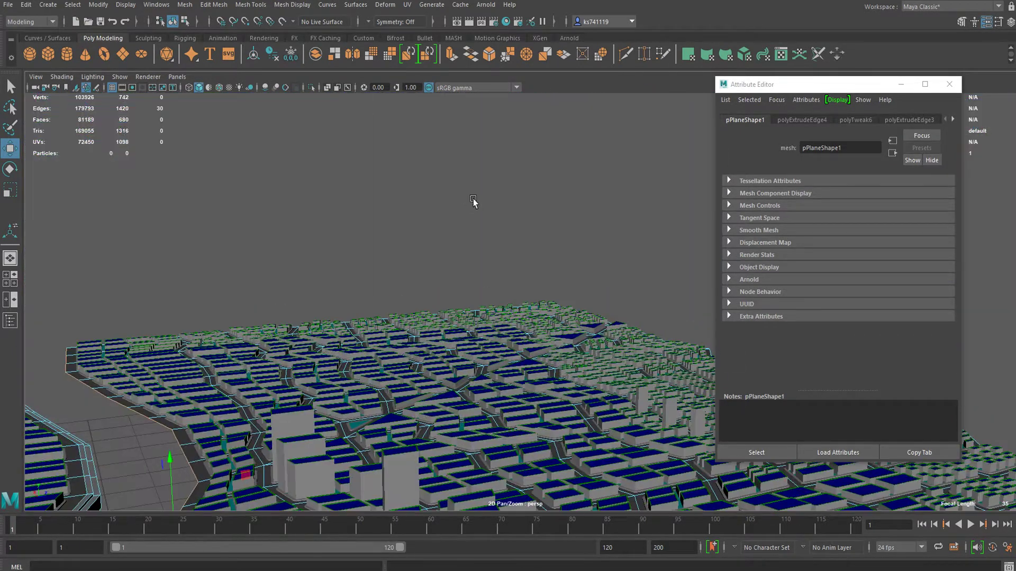
alt+drag(334, 338, 497, 286)
alt+middle_drag(563, 286, 454, 288)
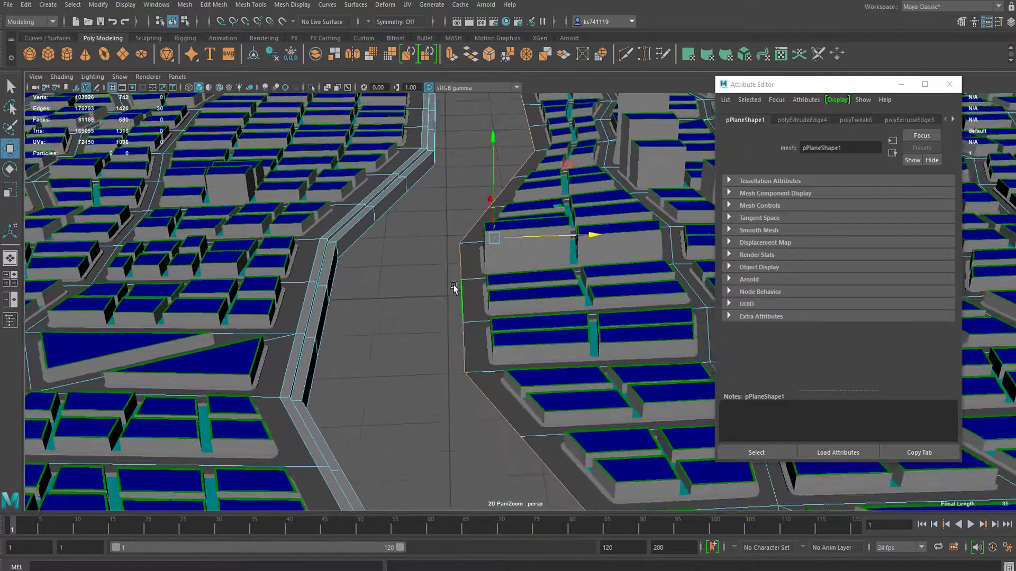
alt+right_drag(454, 289, 544, 254)
key(ctrl+e)
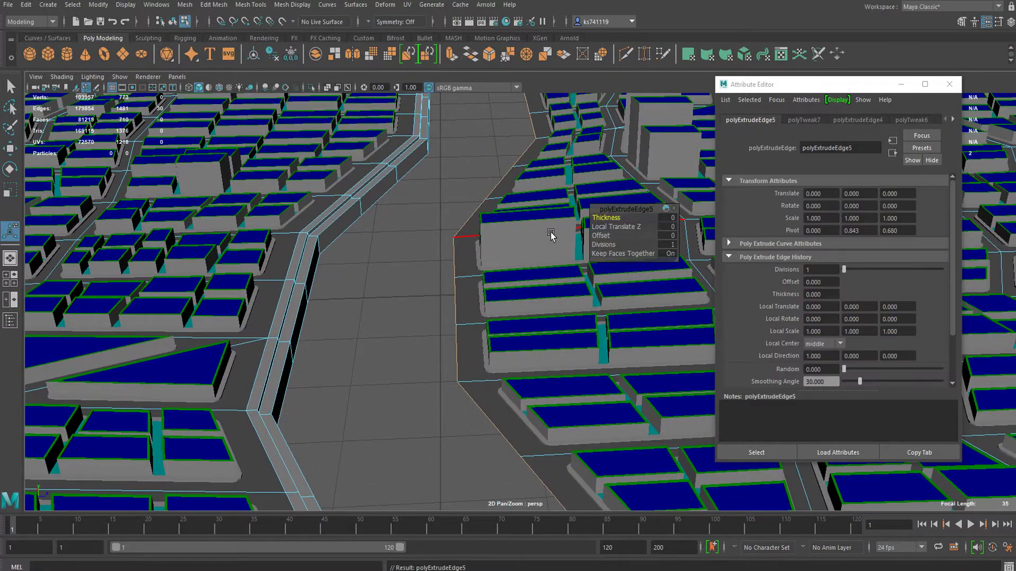
key(w)
drag(548, 231, 517, 230)
Switch to edge selection and select the new sidewalk strip's outer border edges along the whole channel side.
right_drag(434, 264, 547, 500)
scroll(387, 285, up, 5)
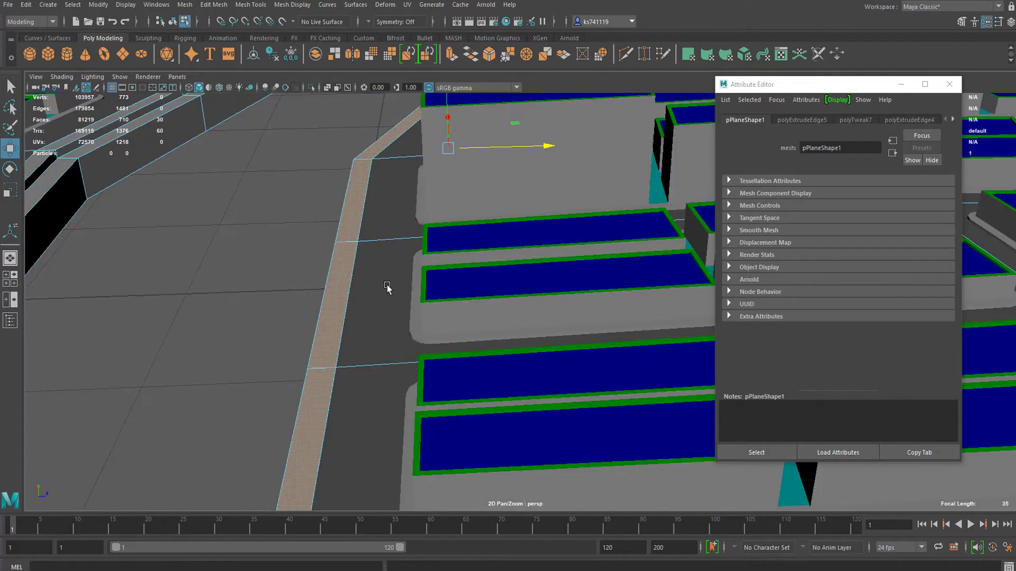
right_drag(357, 224, 366, 188)
scroll(365, 202, down, 3)
scroll(365, 202, down, 5)
alt+middle_drag(413, 195, 437, 309)
alt+middle_drag(455, 233, 474, 369)
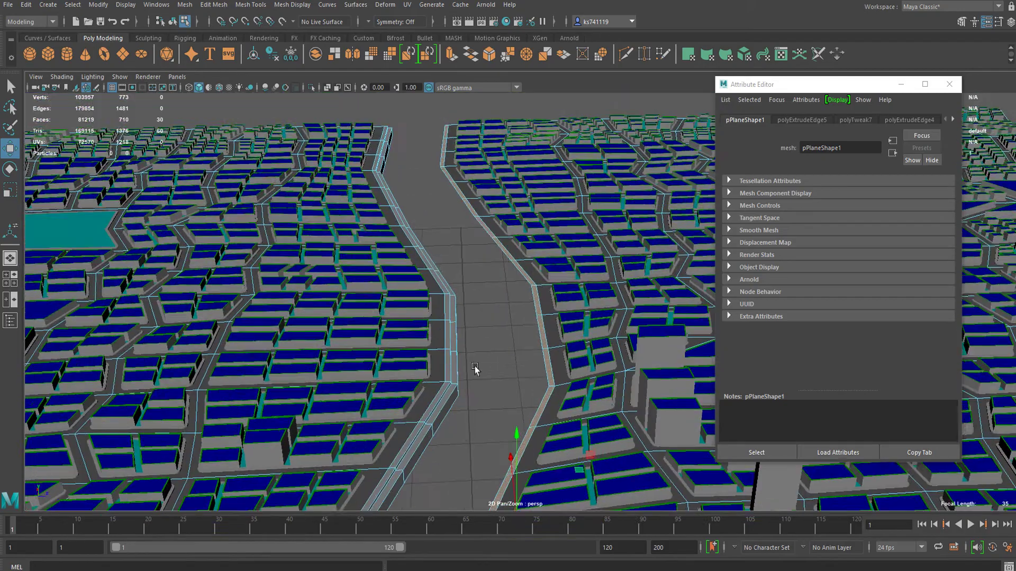
right_drag(439, 136, 444, 130)
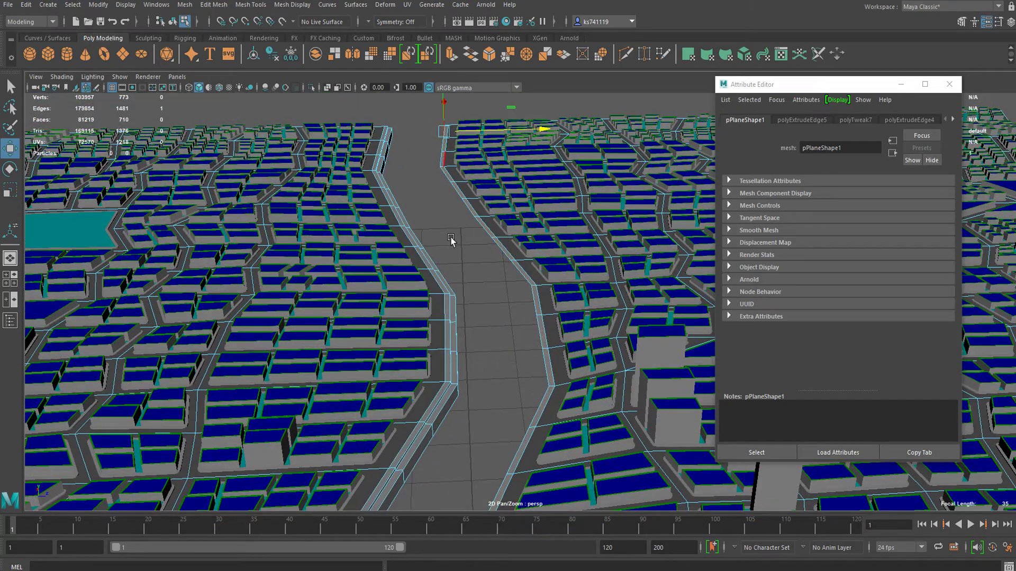
scroll(461, 249, up, 3)
scroll(472, 264, down, 8)
alt+middle_drag(547, 406, 467, 343)
scroll(467, 342, up, 2)
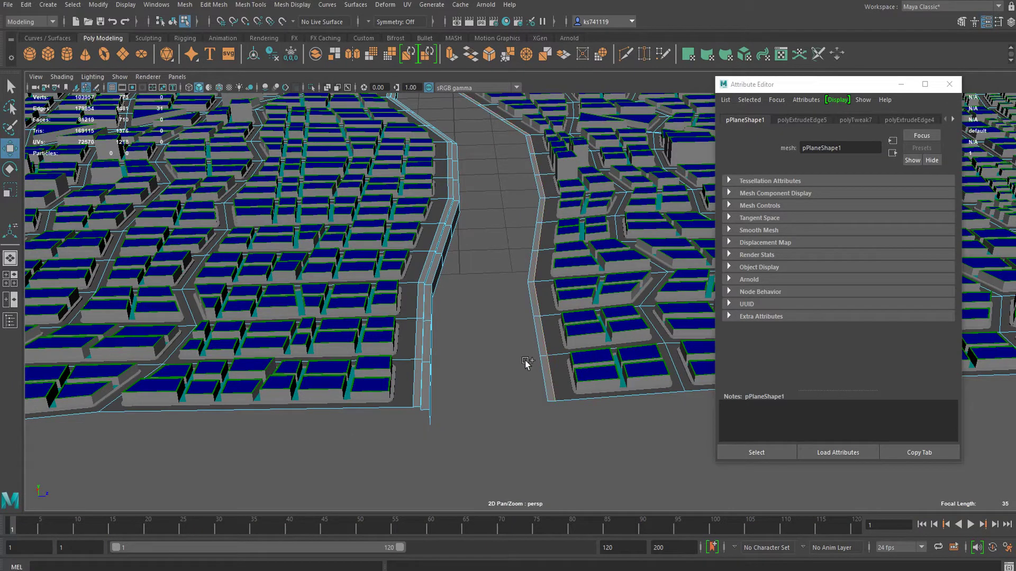
scroll(541, 385, down, 5)
scroll(536, 325, up, 3)
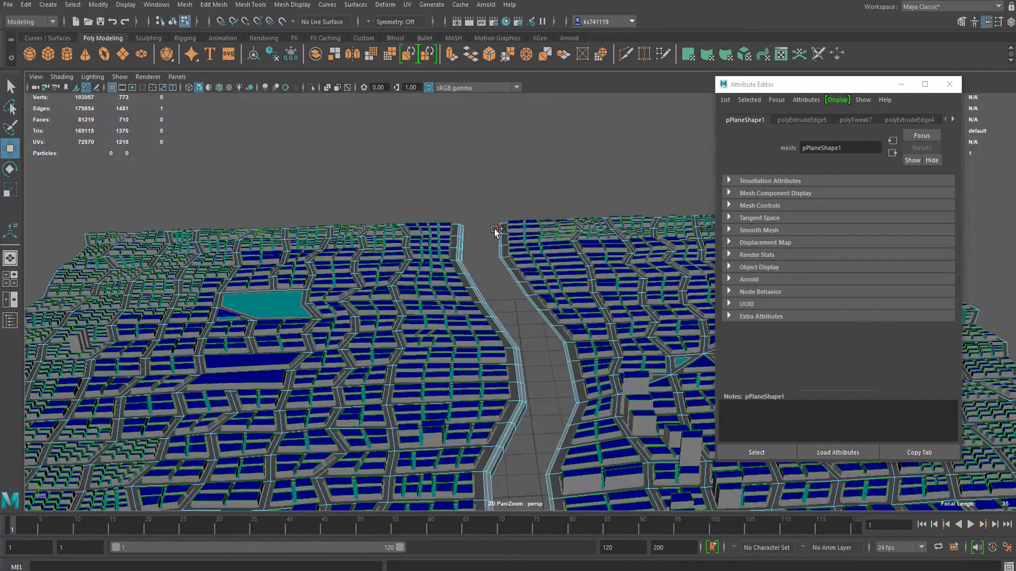
alt+drag(524, 321, 487, 475)
scroll(486, 450, up, 3)
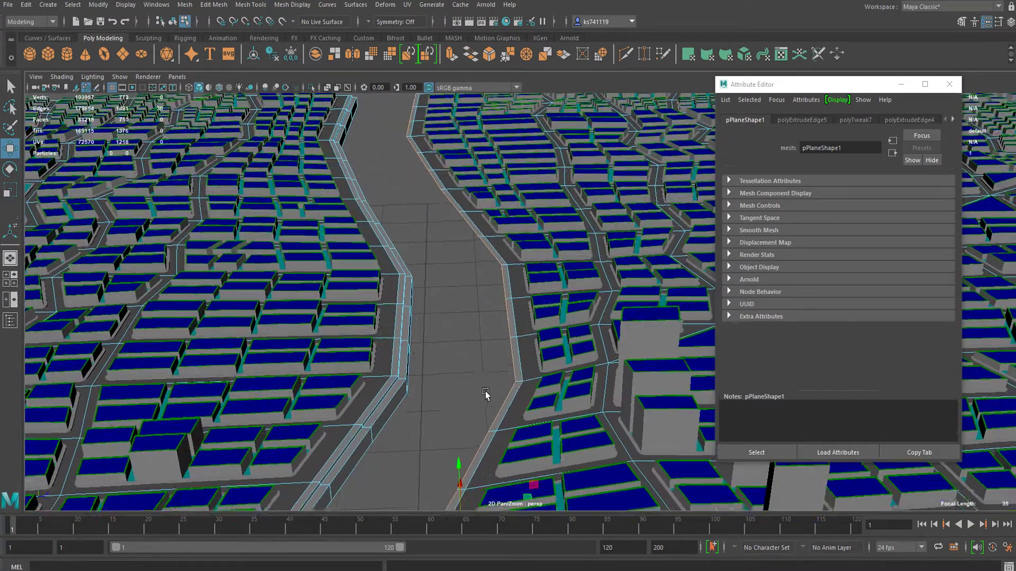
Extrude the strip's selected outer edges and lower them about 0.05 to form a small step.
alt+drag(485, 395, 498, 311)
alt+middle_drag(459, 442, 443, 217)
alt+drag(443, 217, 475, 320)
scroll(275, 417, up, 3)
key(ctrl+e)
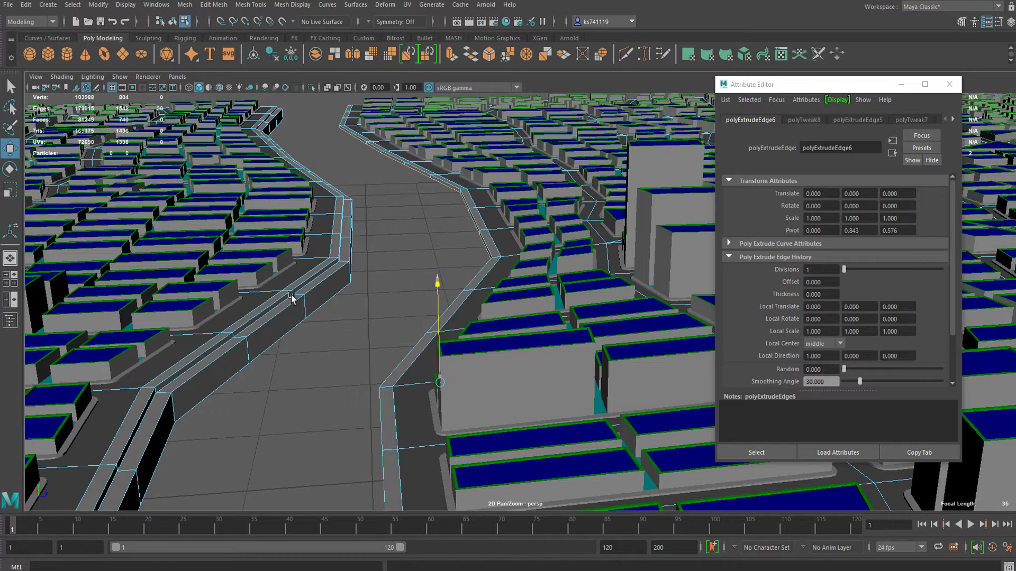
Extrude the lowered edges toward the channel and again straight down to form the opposite embankment wall, then return to object mode.
key(ctrl+e)
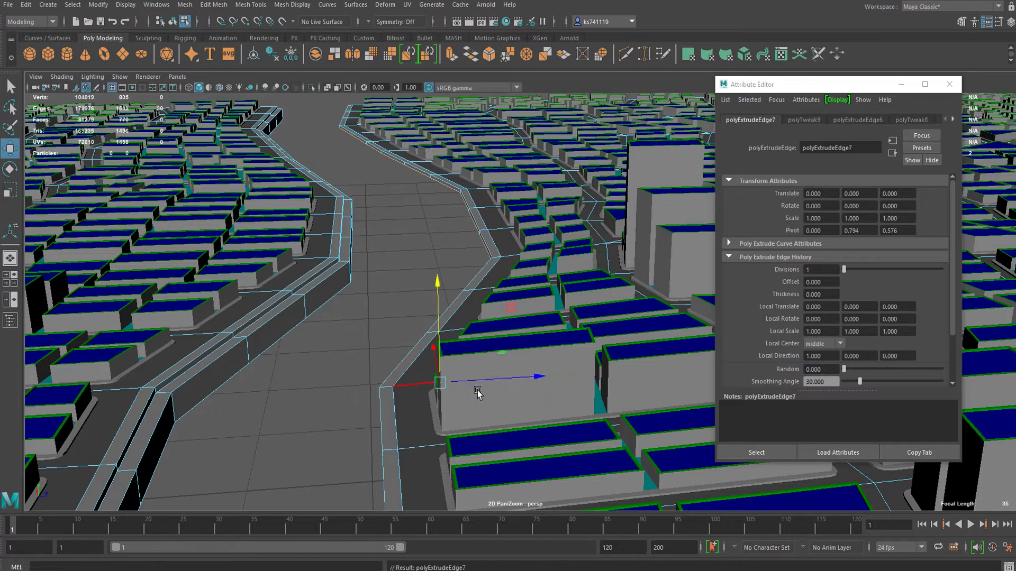
drag(476, 390, 468, 381)
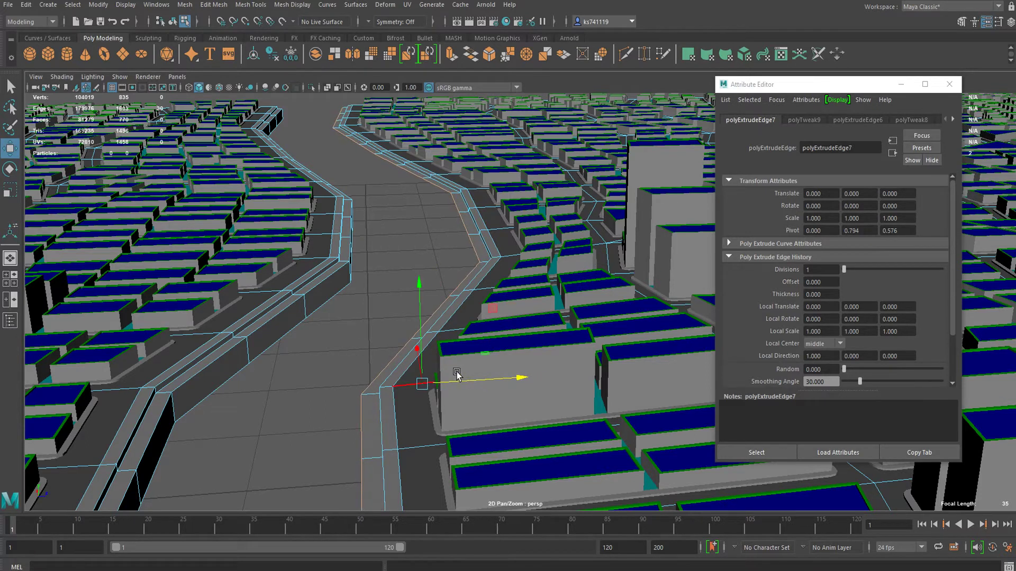
key(ctrl+e)
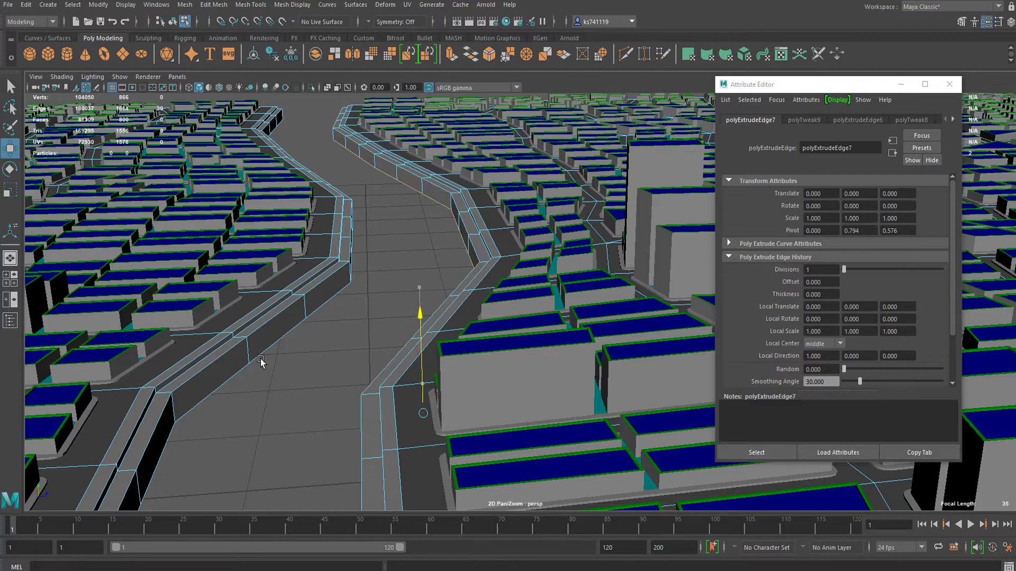
right_drag(304, 271, 365, 256)
click(382, 216)
alt+drag(382, 216, 521, 360)
click(442, 416)
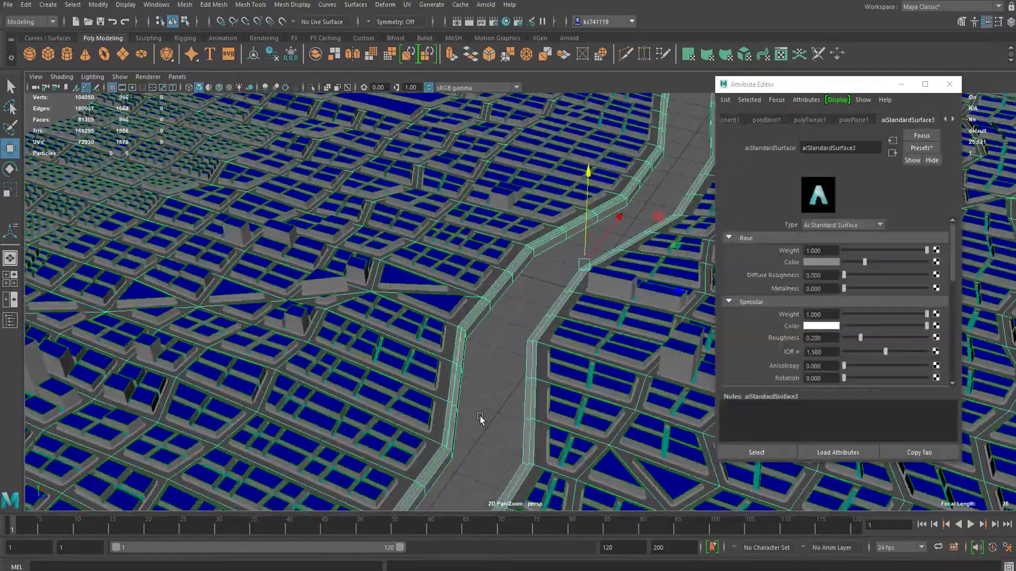
Try to bevel the vertical corner edge and the adjoining step edge at a bend in the embankment wall.
click(480, 417)
alt+drag(481, 417, 472, 375)
click(472, 375)
scroll(472, 392, up, 6)
alt+middle_drag(471, 409, 492, 337)
right_drag(390, 321, 392, 242)
click(382, 364)
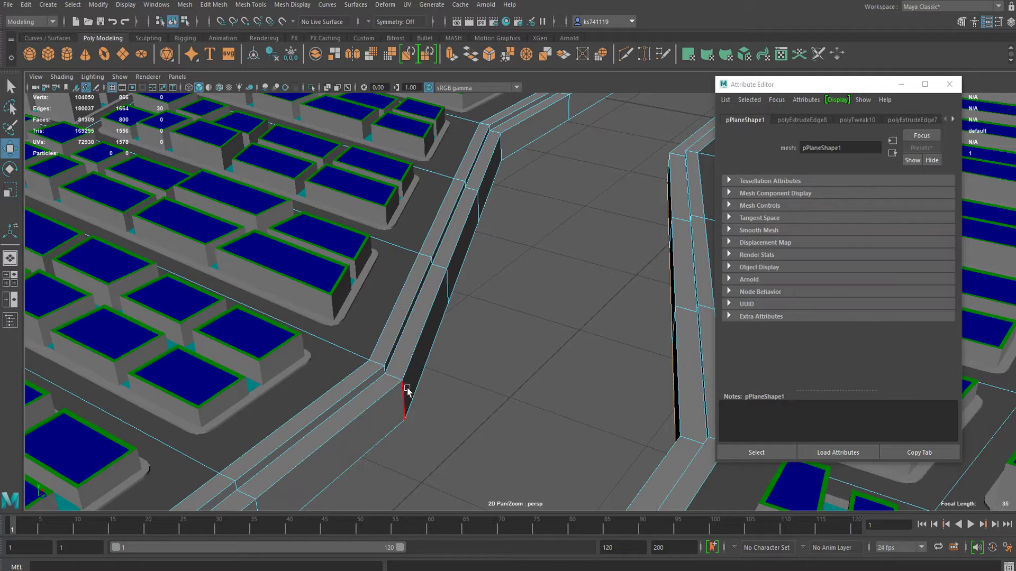
click(405, 401)
shift+click(386, 369)
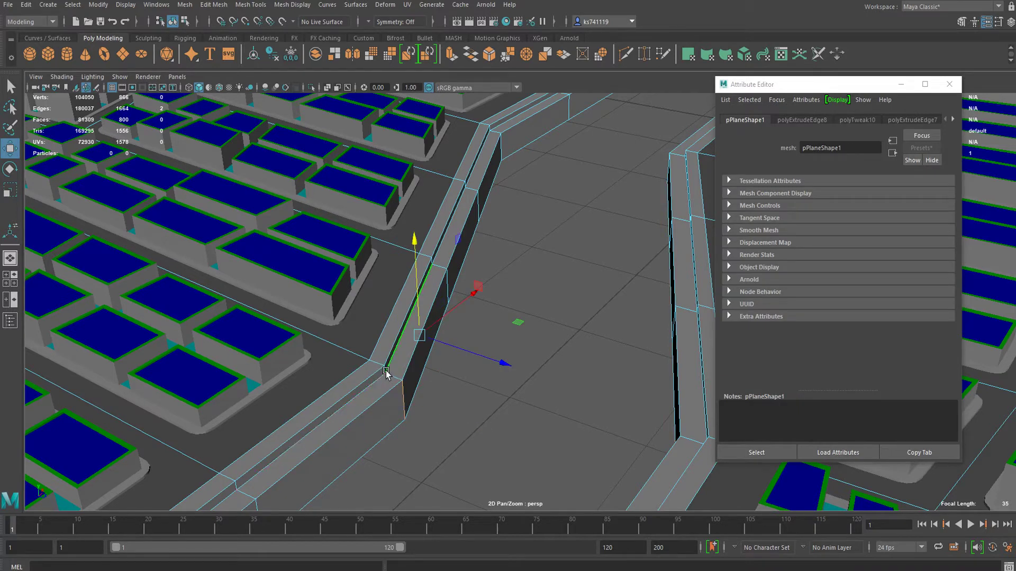
click(389, 370)
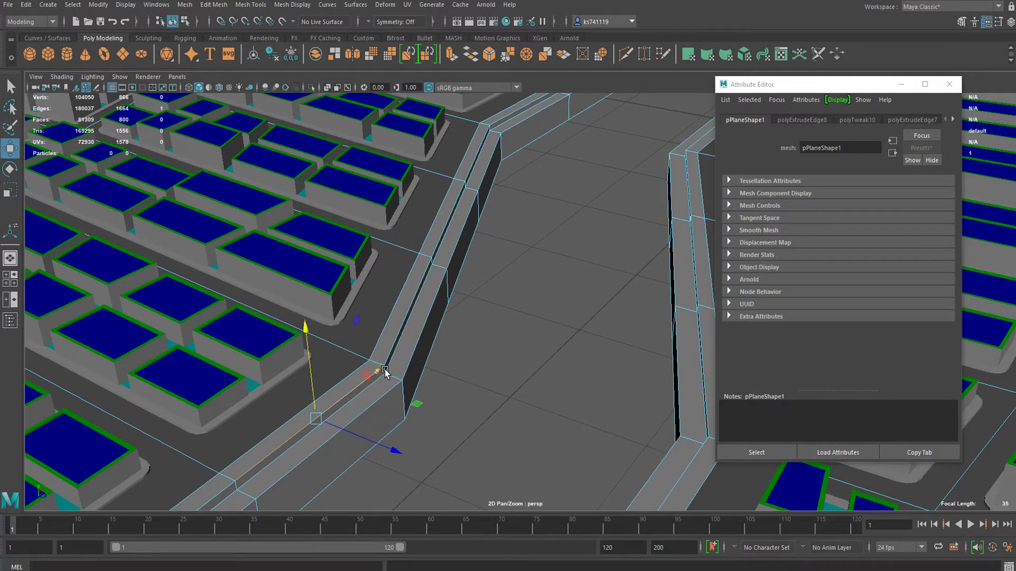
key(q)
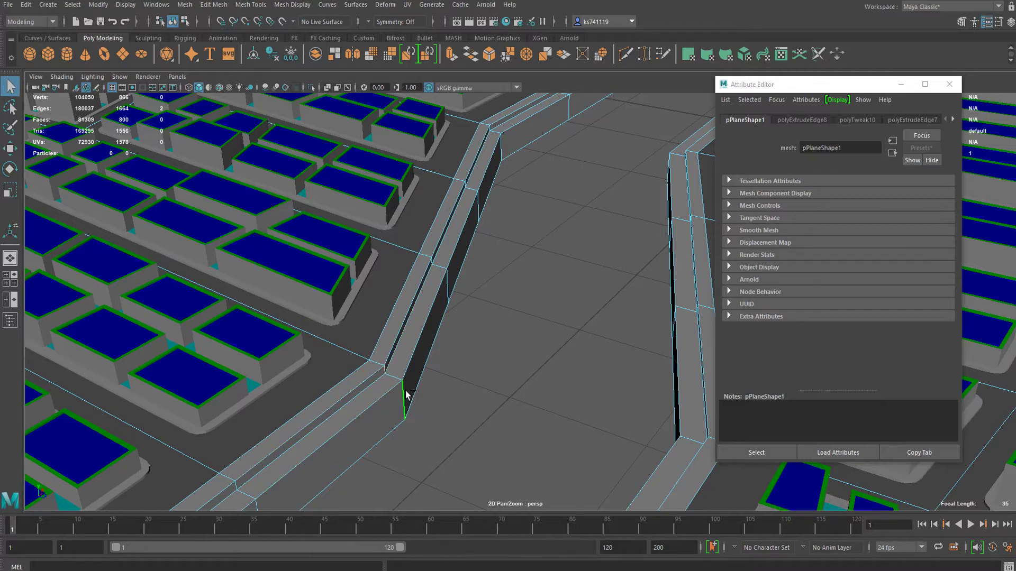
key(ctrl+b)
scroll(579, 297, down, 5)
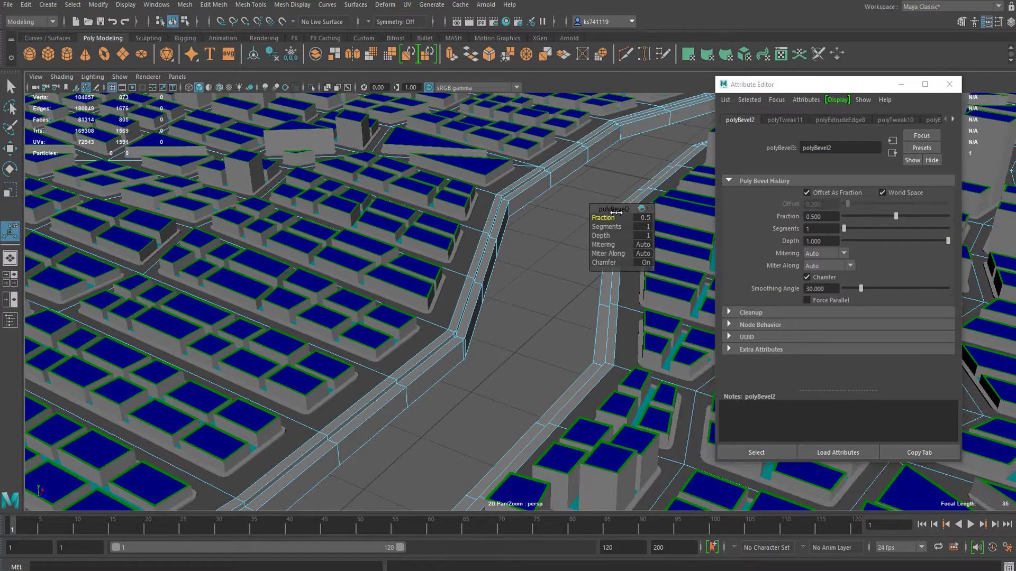
shift+click(503, 347)
right_drag(456, 325, 511, 289)
key(q)
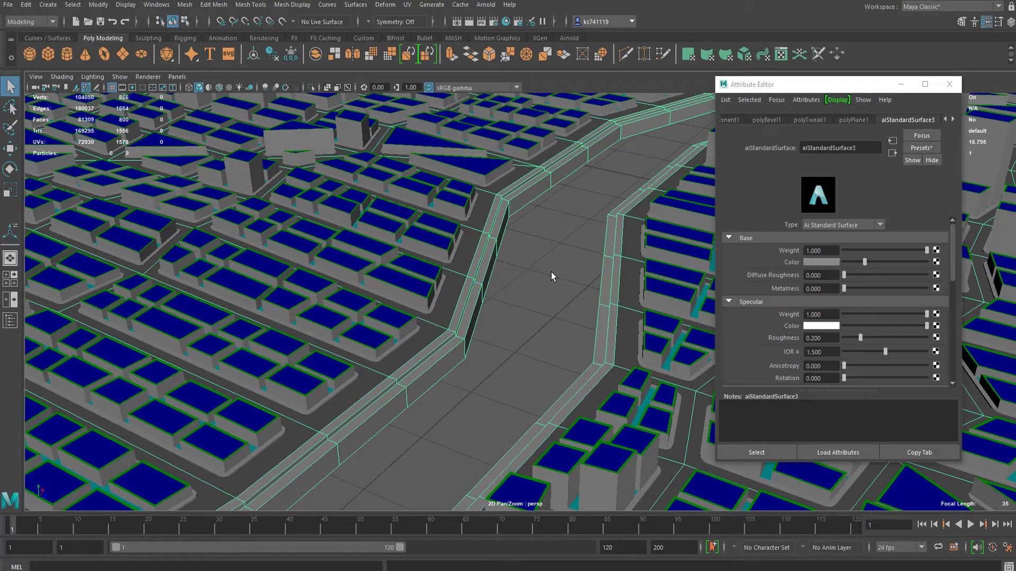
Deselect the street plane and examine the embankments along both sides of the channel.
click(551, 272)
alt+drag(551, 272, 503, 350)
click(503, 350)
scroll(525, 330, down, 12)
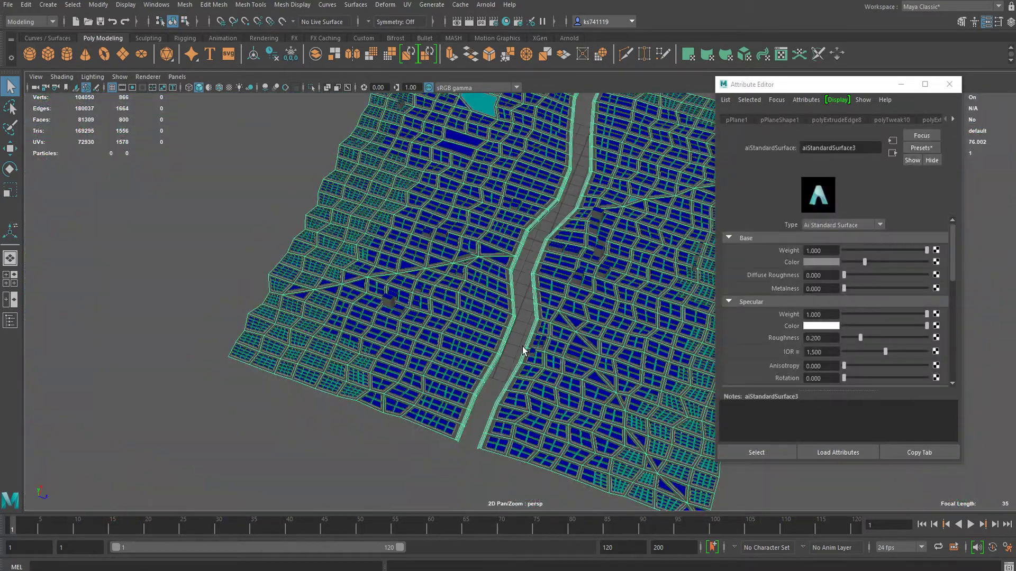
scroll(527, 299, up, 9)
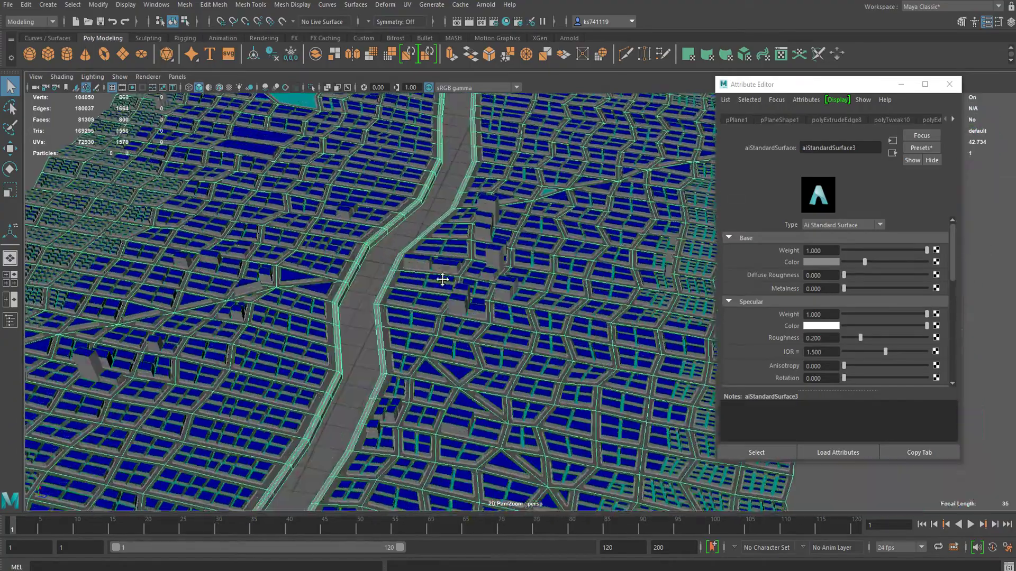
alt+drag(443, 280, 448, 303)
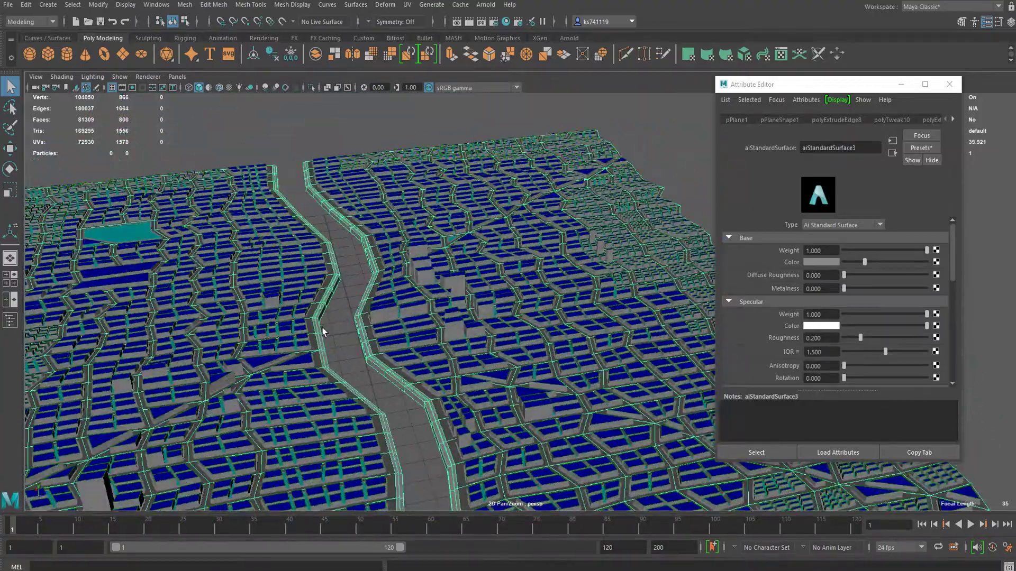
alt+middle_drag(322, 328, 490, 274)
alt+drag(489, 274, 531, 291)
click(531, 291)
alt+middle_drag(531, 291, 476, 274)
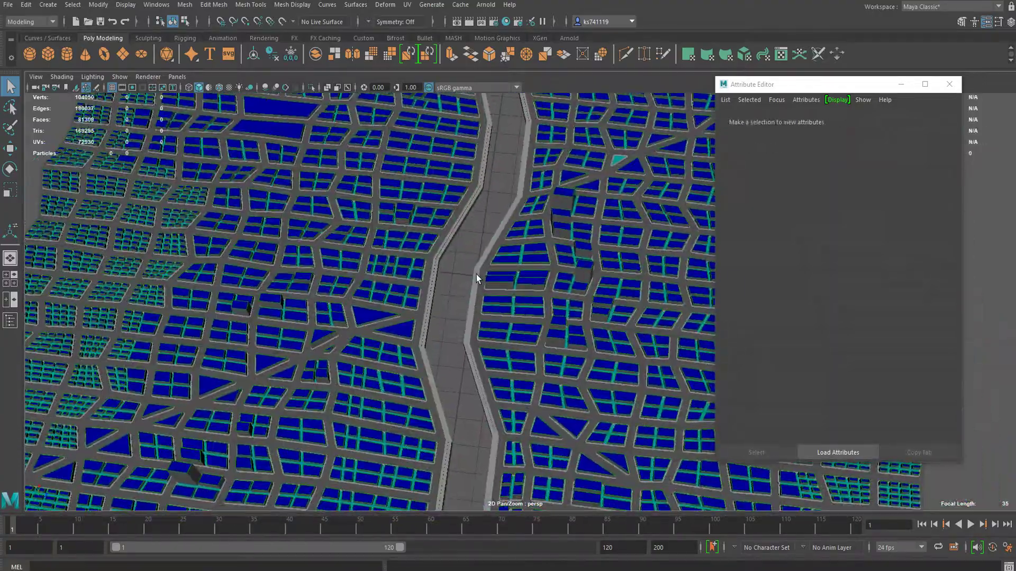
alt+drag(476, 274, 351, 272)
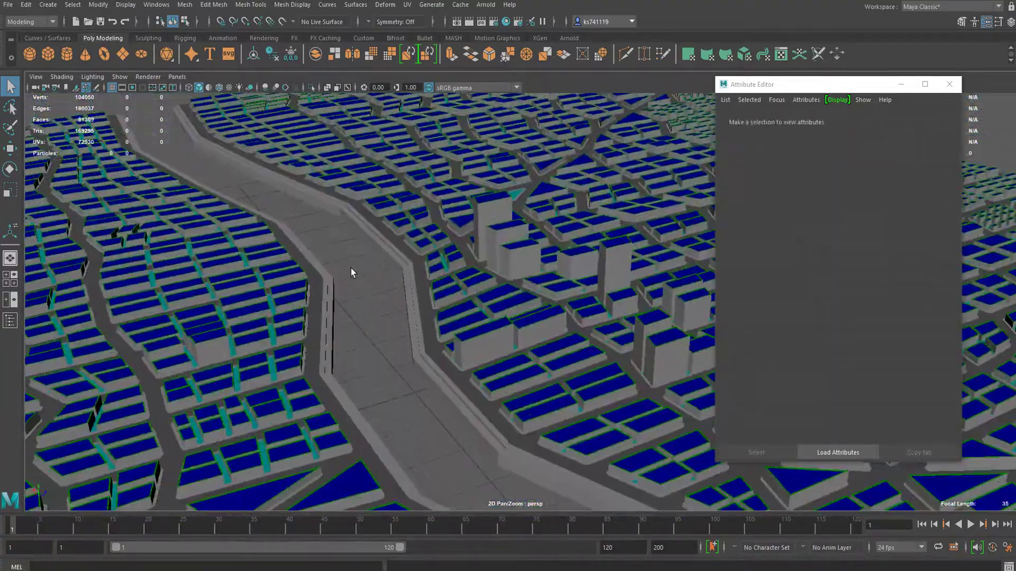
Create a polygon cube in the channel, raise it above the ground and scale it down uniformly.
click(48, 55)
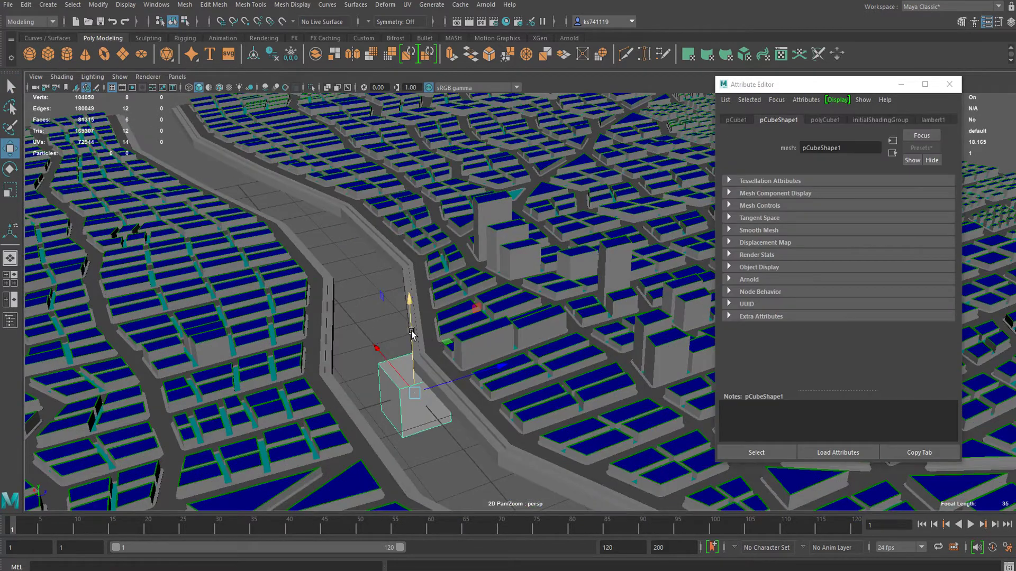
drag(411, 332, 419, 275)
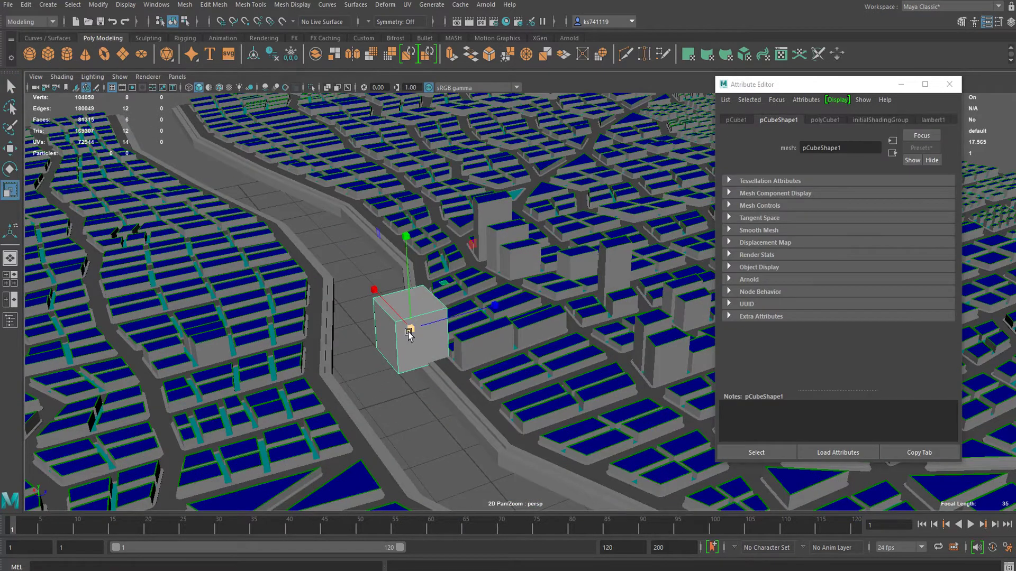
drag(409, 333, 458, 282)
scroll(486, 291, up, 8)
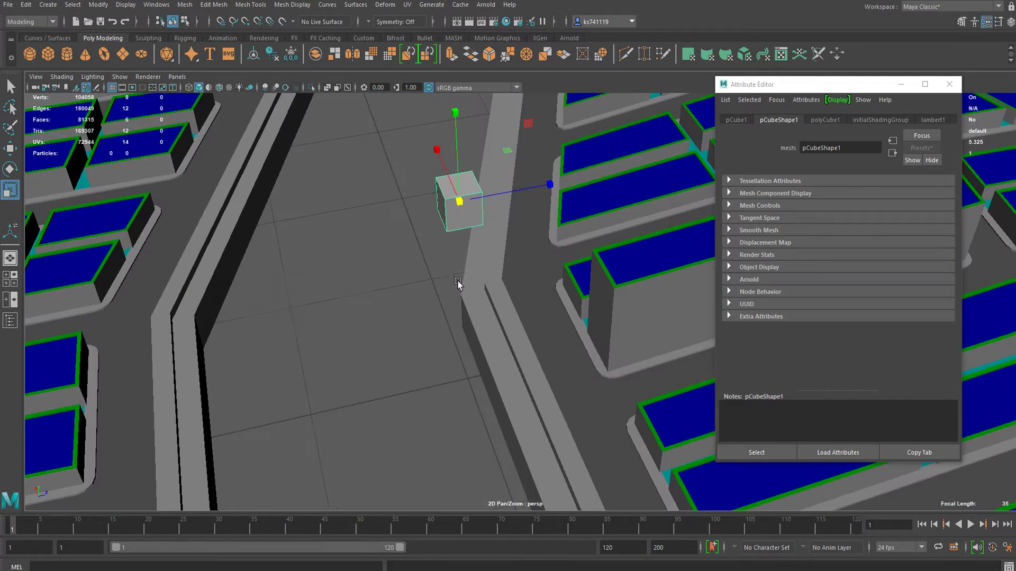
alt+middle_drag(458, 283, 529, 329)
Move the cube over the channel's middle, flatten it and stretch it across the channel into a slab.
key(w)
drag(558, 256, 399, 313)
key(r)
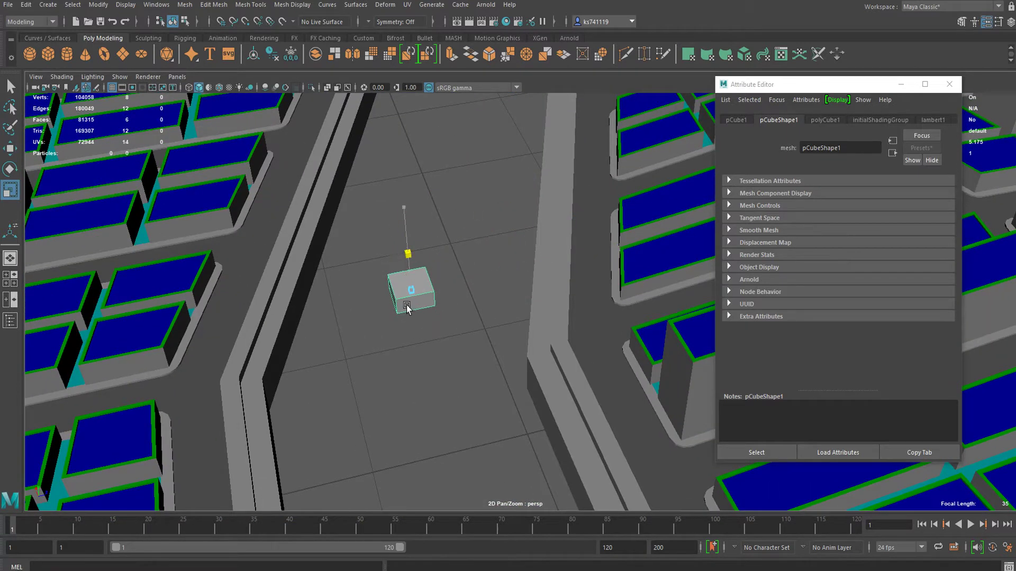
drag(434, 284, 933, 204)
scroll(597, 363, down, 8)
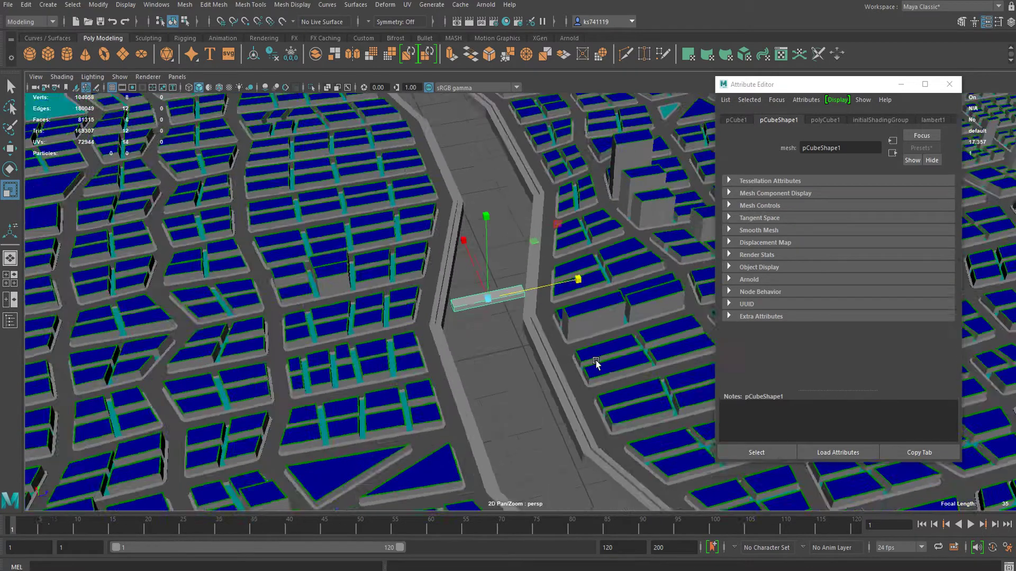
alt+drag(596, 363, 531, 334)
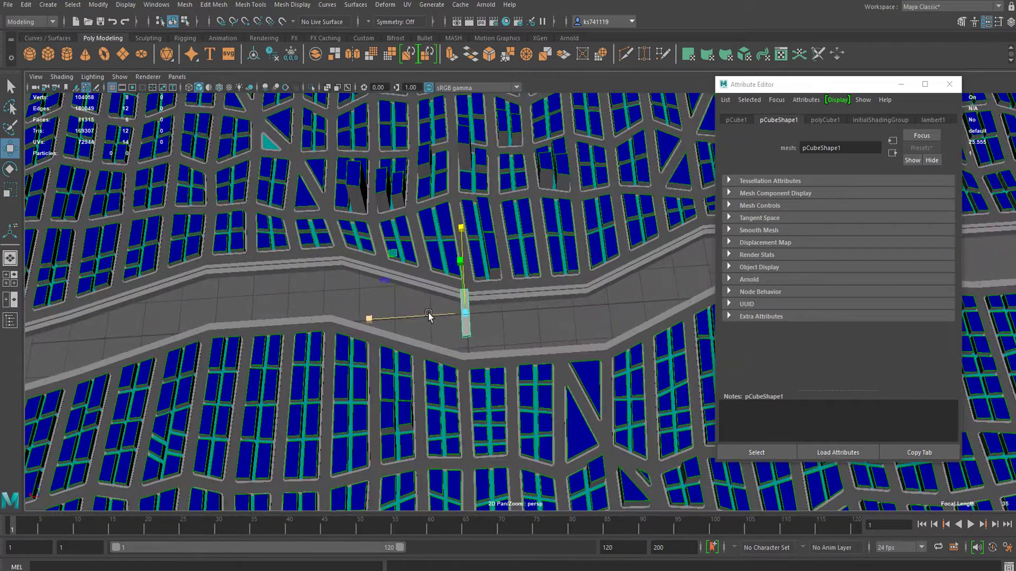
Move the slab along the channel to a crossing point between the streets and lower it toward embankment level.
drag(429, 316, 567, 378)
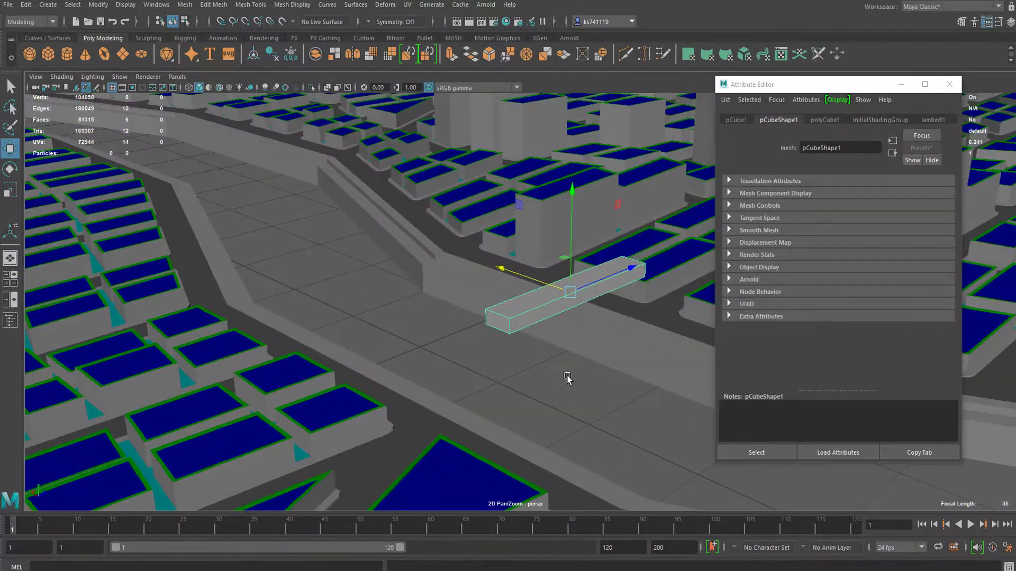
drag(566, 224, 567, 311)
drag(584, 344, 566, 367)
drag(489, 351, 533, 361)
key(r)
alt+drag(564, 386, 445, 382)
alt+middle_drag(395, 370, 455, 364)
key(w)
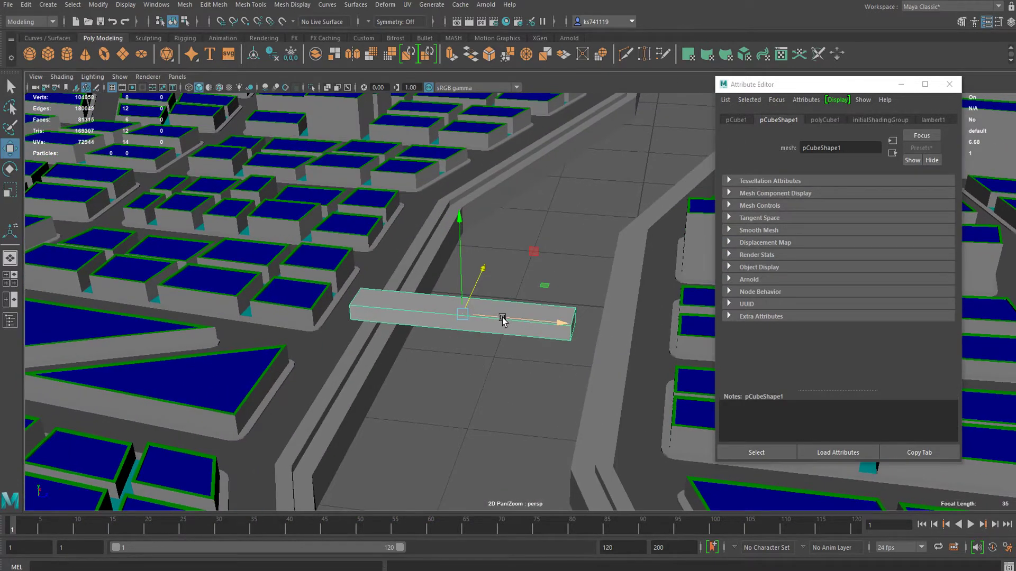
Centre the slab across the channel, lower it slightly and lengthen it to overlap both embankments.
drag(502, 318, 533, 323)
click(502, 264)
click(491, 300)
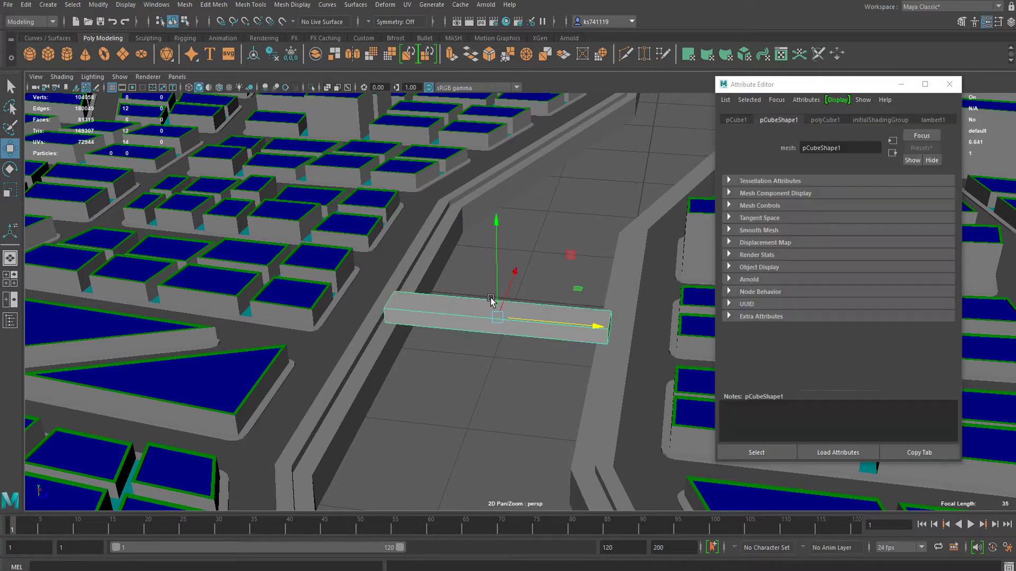
drag(496, 261, 508, 281)
key(r)
drag(537, 342, 572, 341)
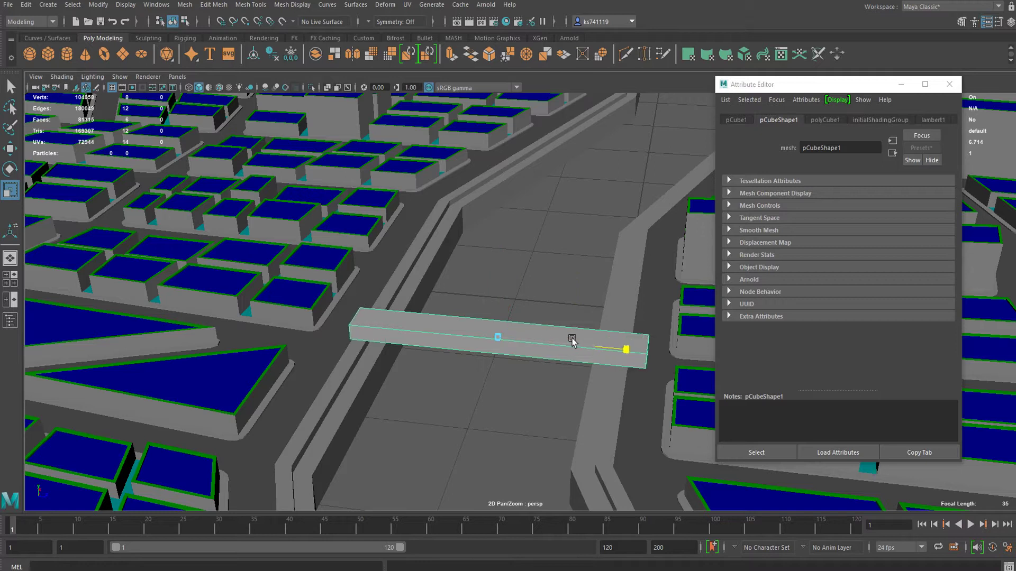
alt+drag(453, 385, 424, 409)
Shift the vertices at both ends of the slab horizontally to angle the bridge toward the streets on each bank.
right_drag(378, 271, 324, 271)
drag(395, 233, 306, 338)
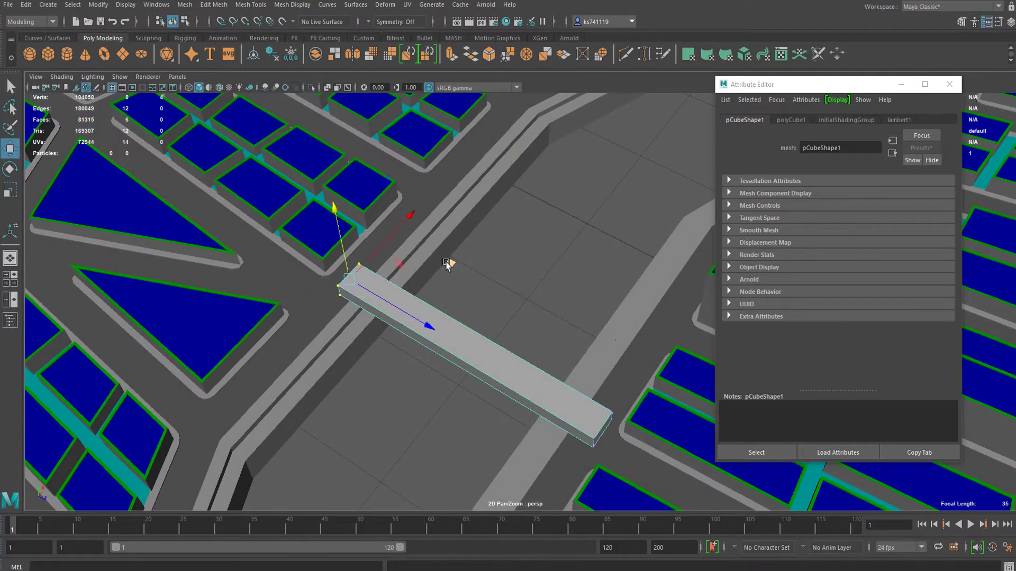
middle_drag(446, 264, 424, 290)
drag(628, 377, 558, 468)
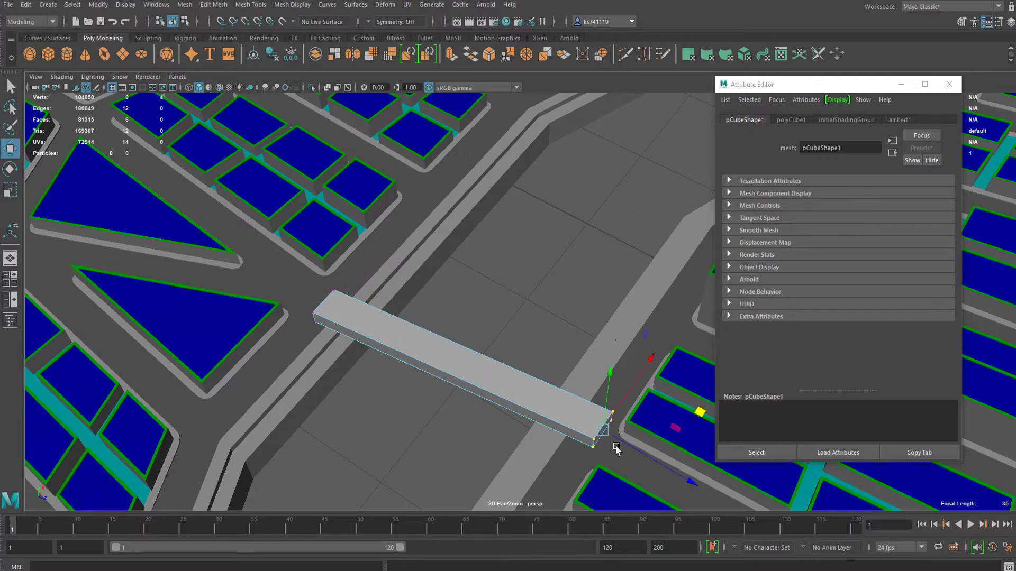
middle_drag(709, 421, 673, 416)
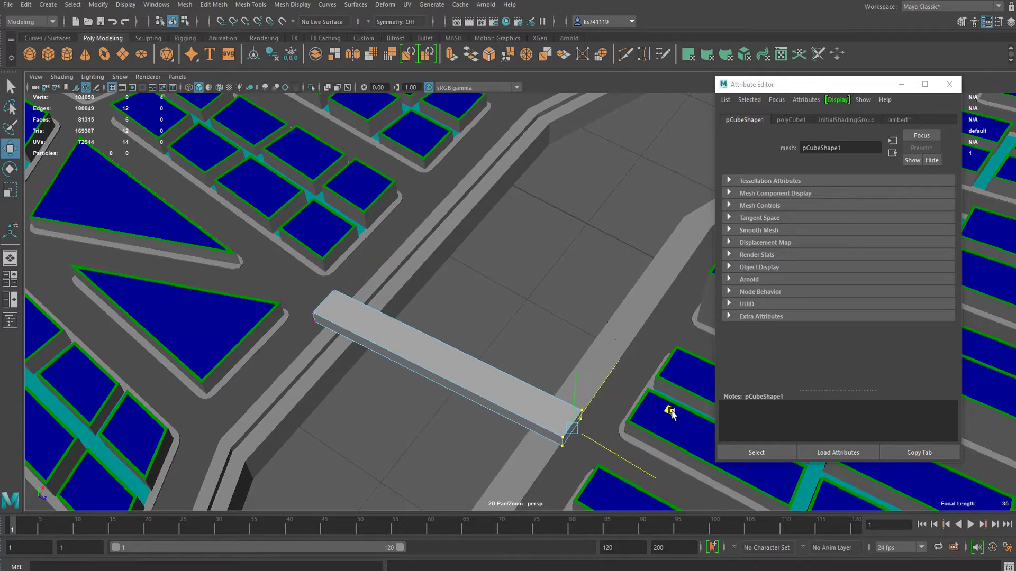
alt+drag(579, 461, 513, 348)
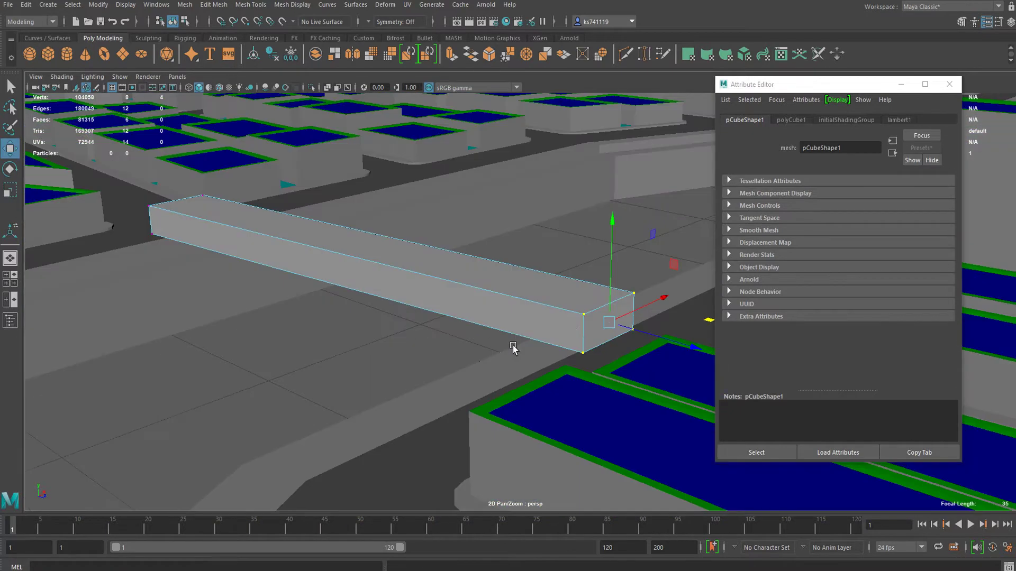
alt+drag(467, 305, 434, 200)
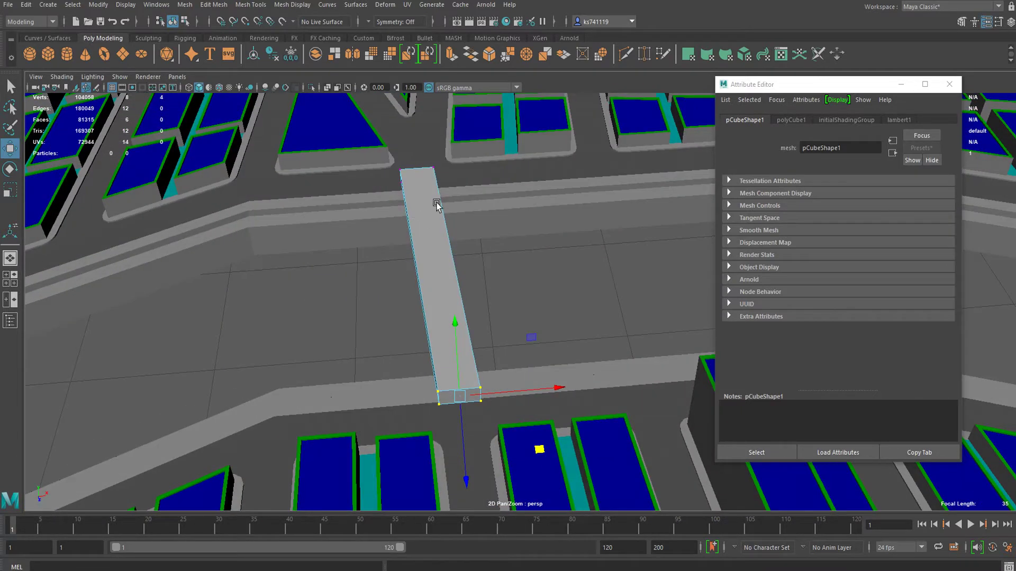
Widen the bridge slab by moving the vertices of one long side outward.
key(r)
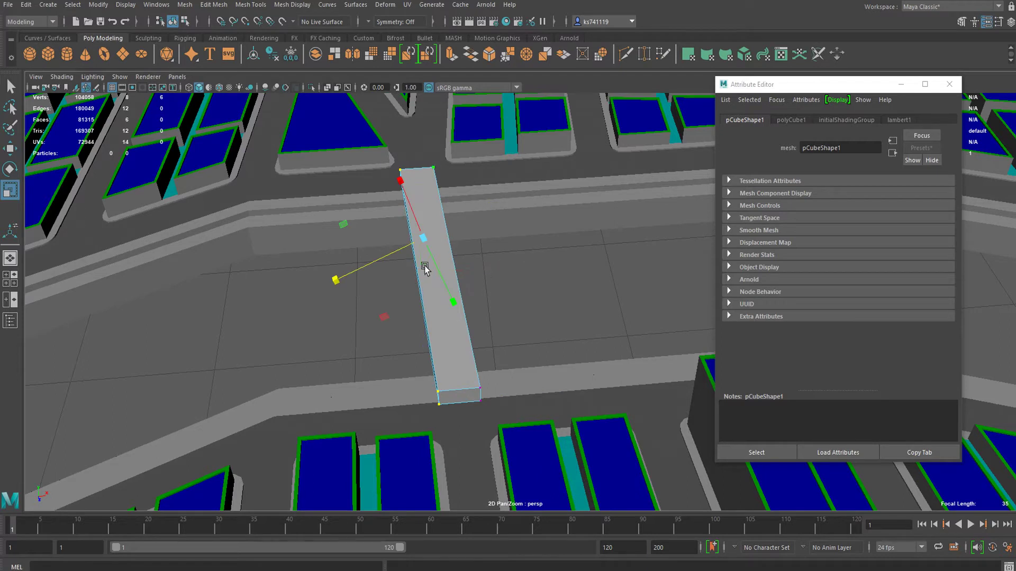
key(w)
alt+drag(515, 215, 477, 204)
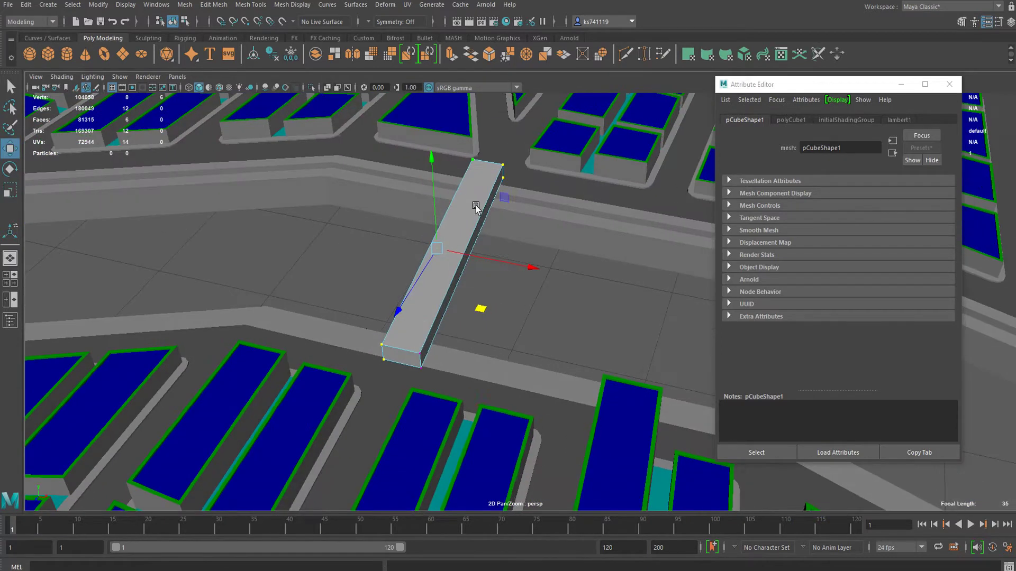
click(477, 223)
drag(520, 267, 540, 267)
alt+drag(484, 281, 525, 285)
scroll(515, 344, up, 5)
alt+drag(514, 344, 500, 340)
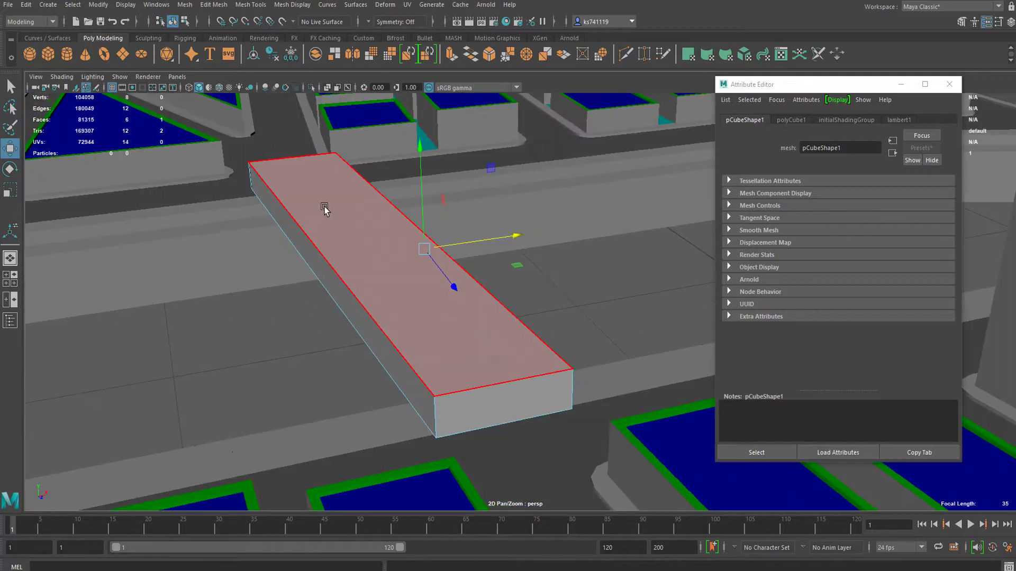
alt+drag(324, 208, 370, 220)
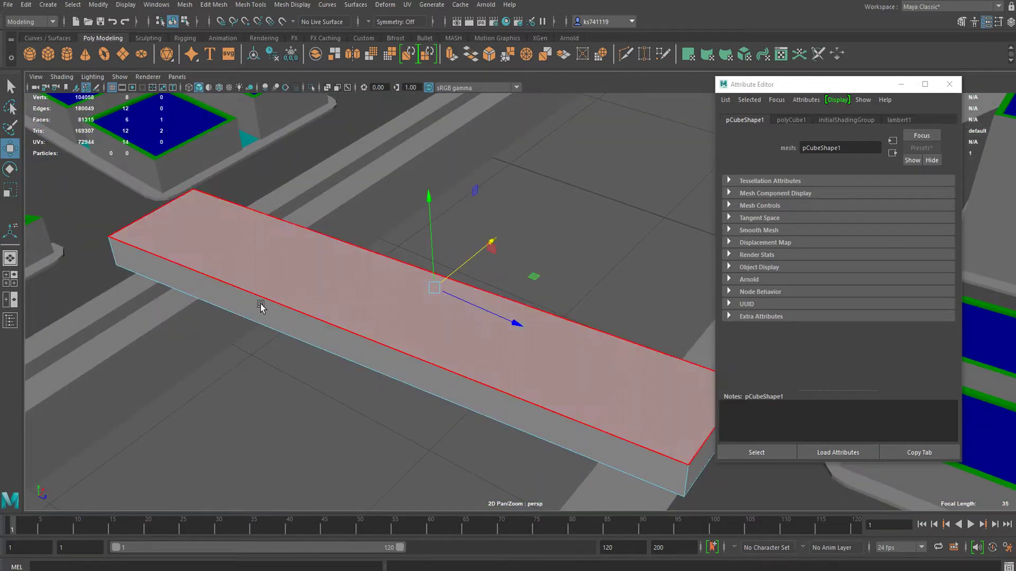
alt+drag(290, 314, 231, 303)
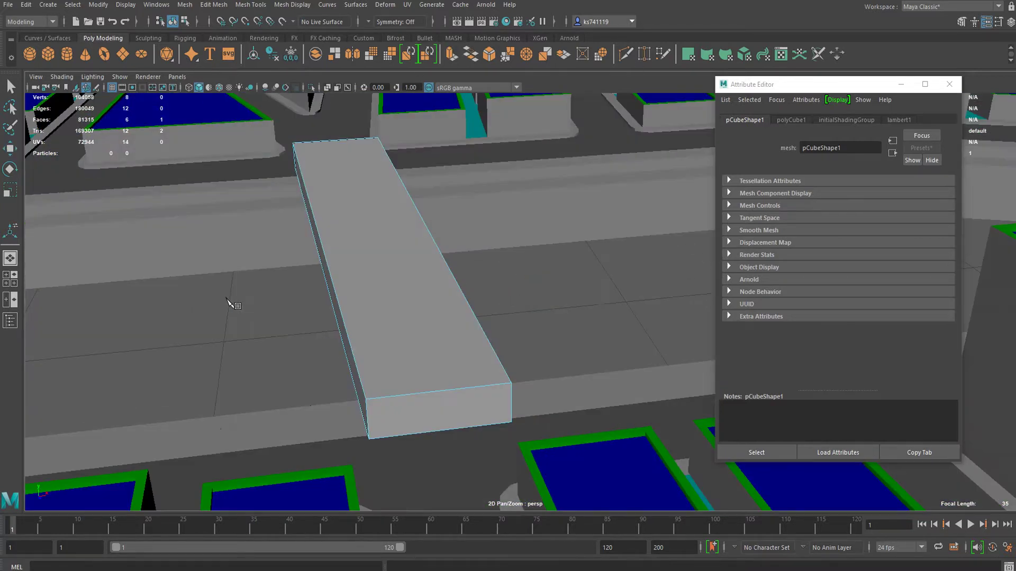
Insert a centred lengthwise edge loop on the bridge slab and bevel it into two loops.
ctrl+click(341, 164)
key(q)
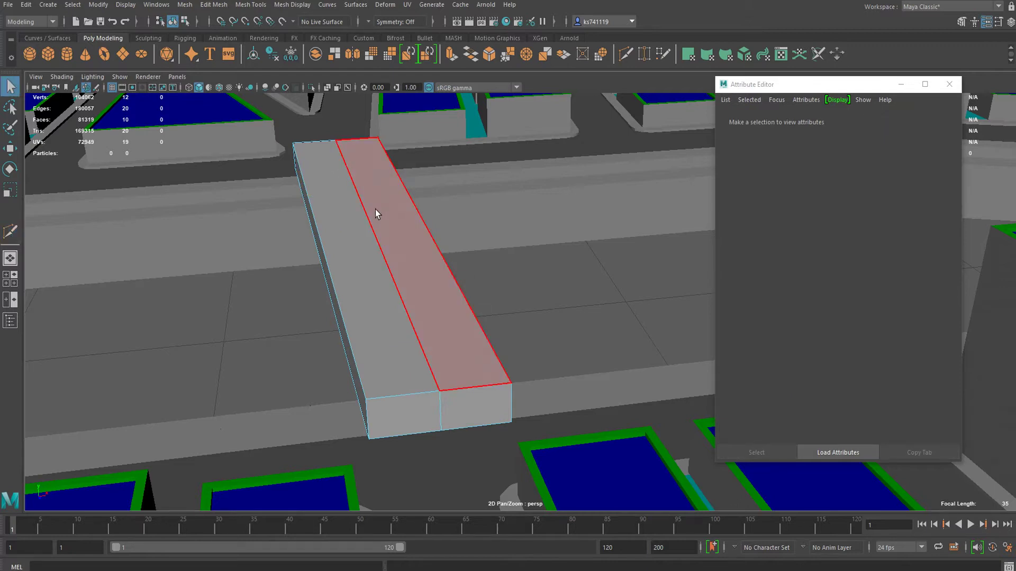
right_click(376, 239)
double_click(375, 238)
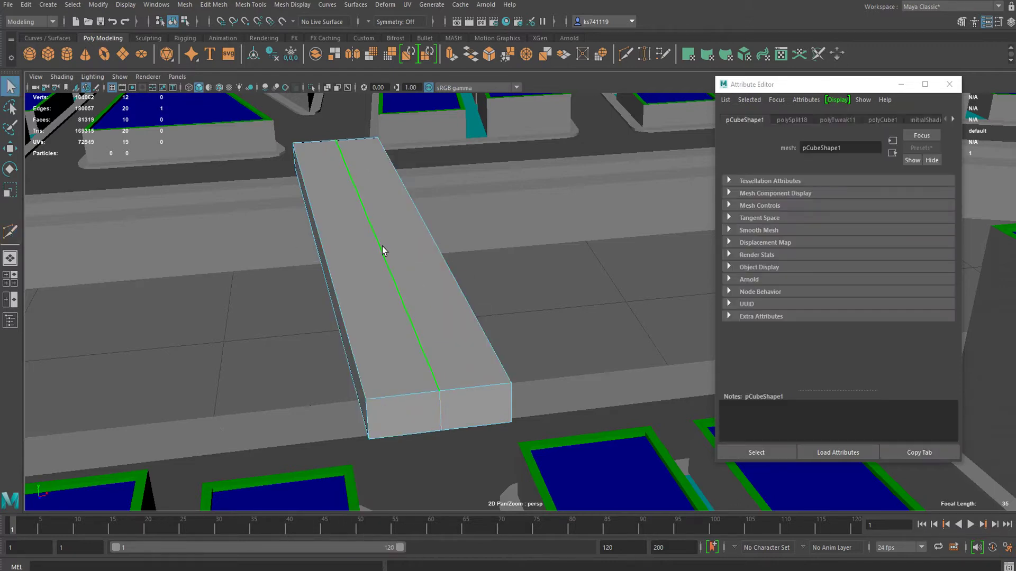
key(ctrl+b)
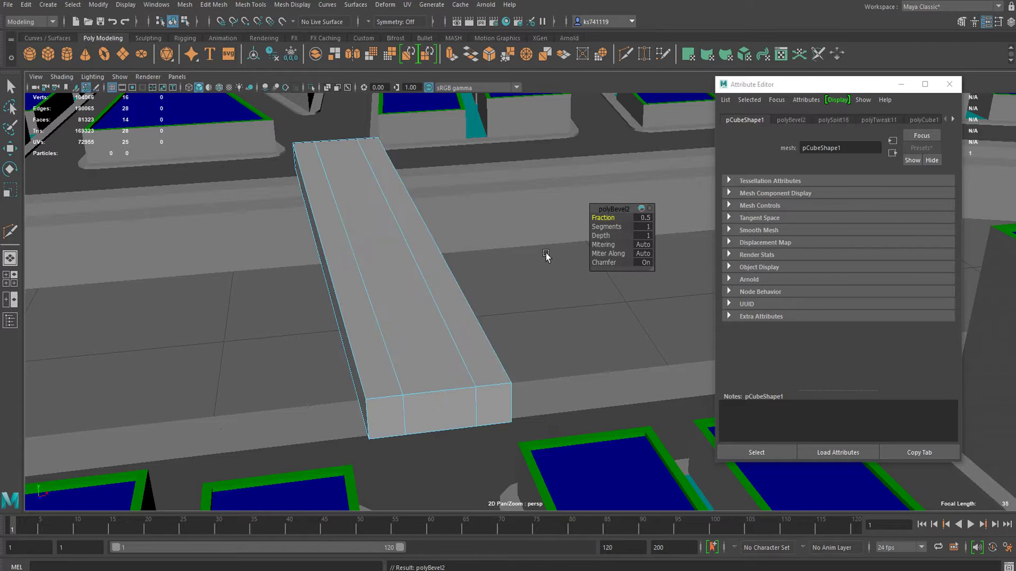
Try to scale the two lengthwise edge loops apart toward the slab's sides.
key(q)
click(334, 191)
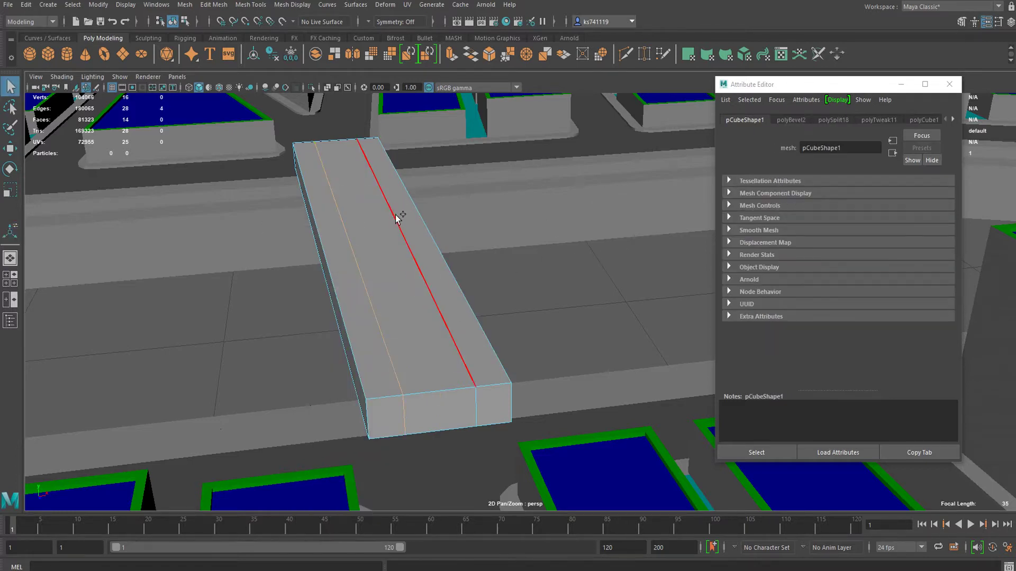
key(r)
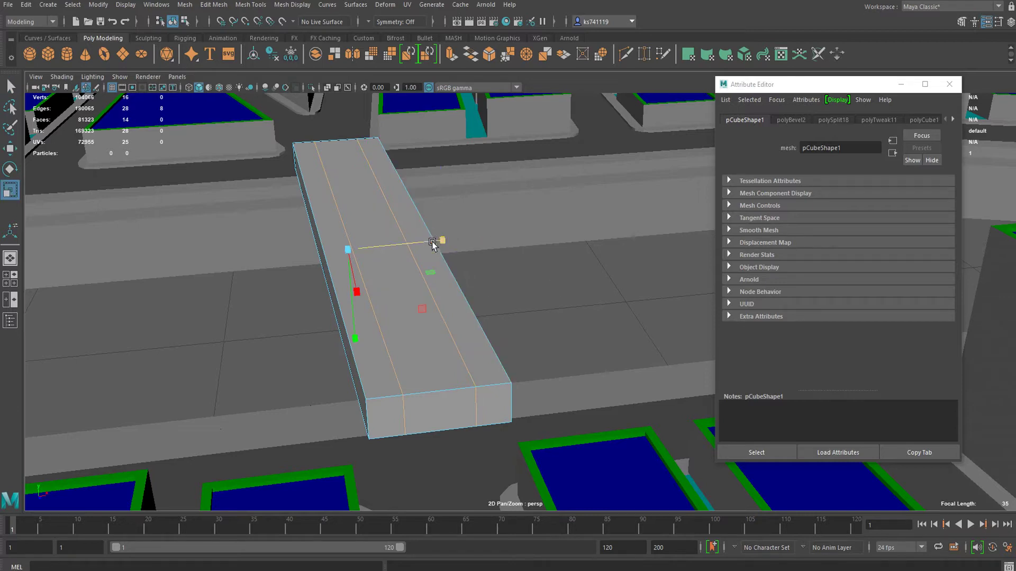
drag(432, 242, 398, 284)
scroll(418, 321, up, 3)
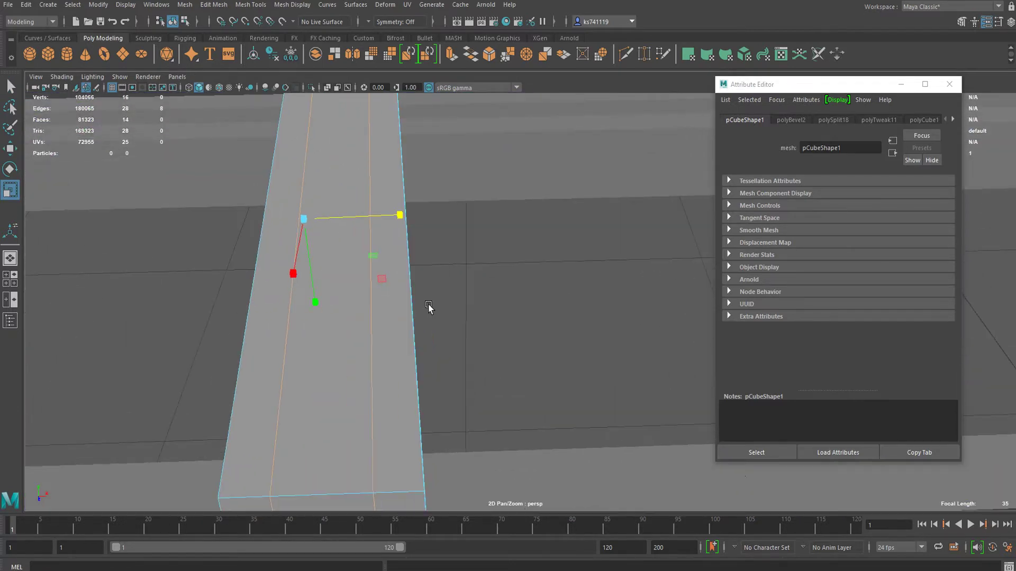
scroll(394, 313, down, 4)
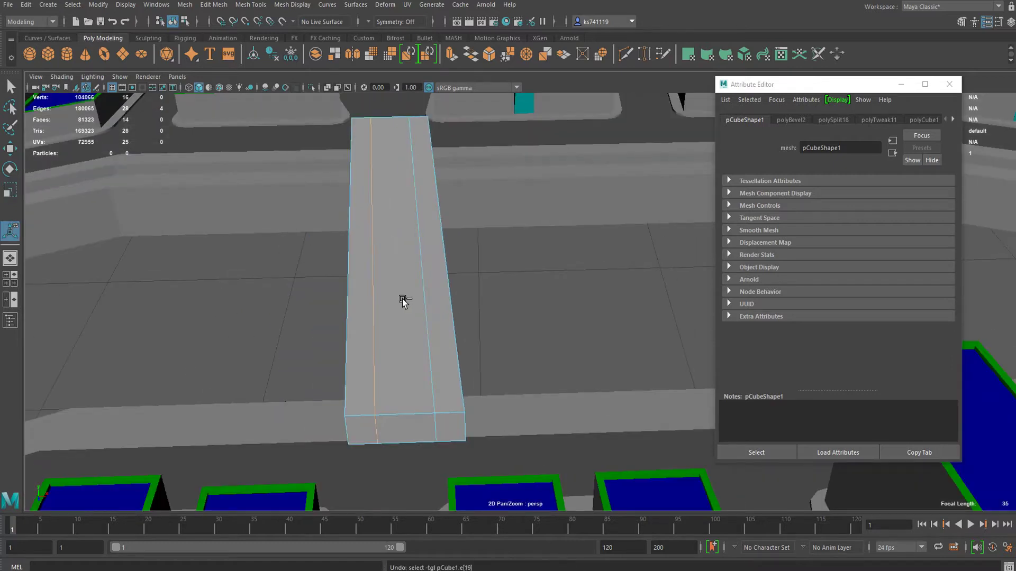
Set the centre loop bevel's fraction to 0.8 to leave narrow strips along the bridge's sides.
key(ctrl+b)
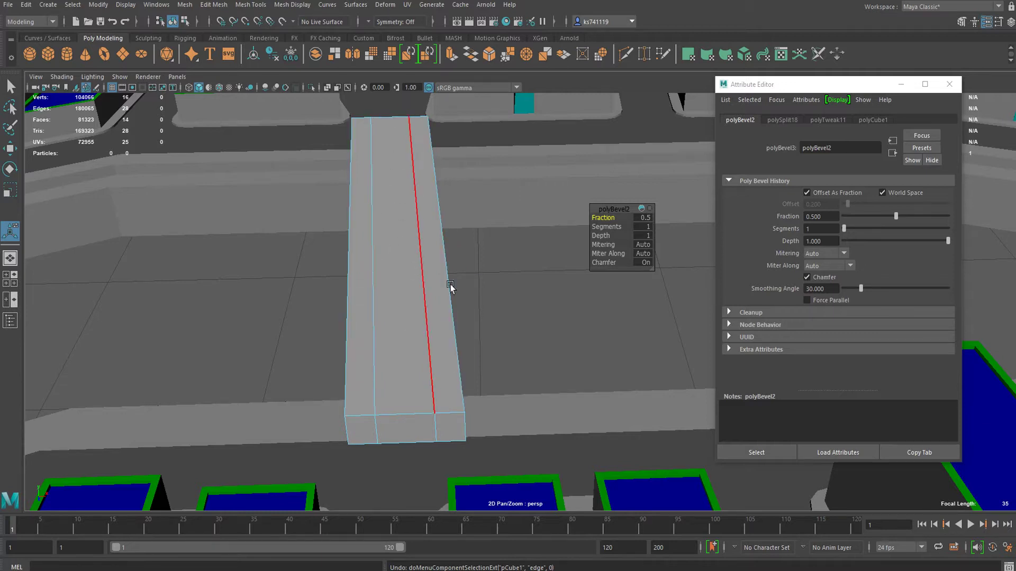
drag(604, 219, 603, 217)
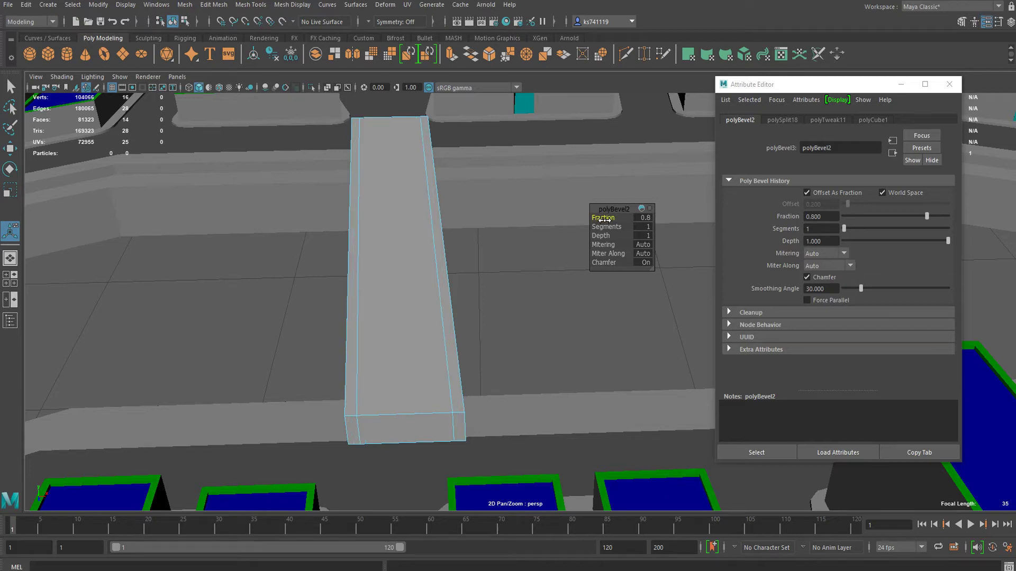
alt+drag(588, 230, 386, 266)
Extrude the two narrow top faces along the bridge's sides with a thickness of 0.03 to form parapets.
right_click(388, 249)
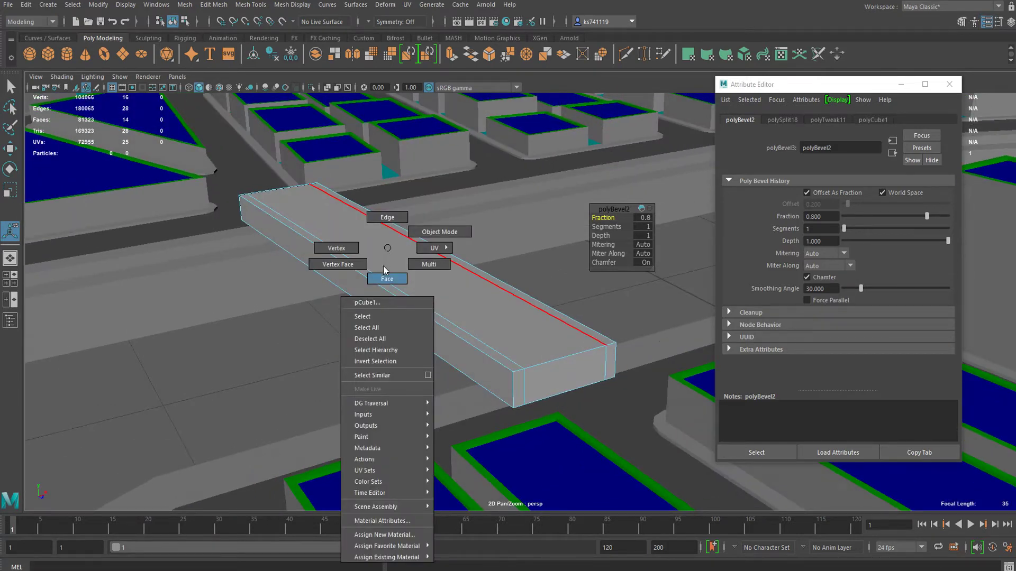
click(450, 259)
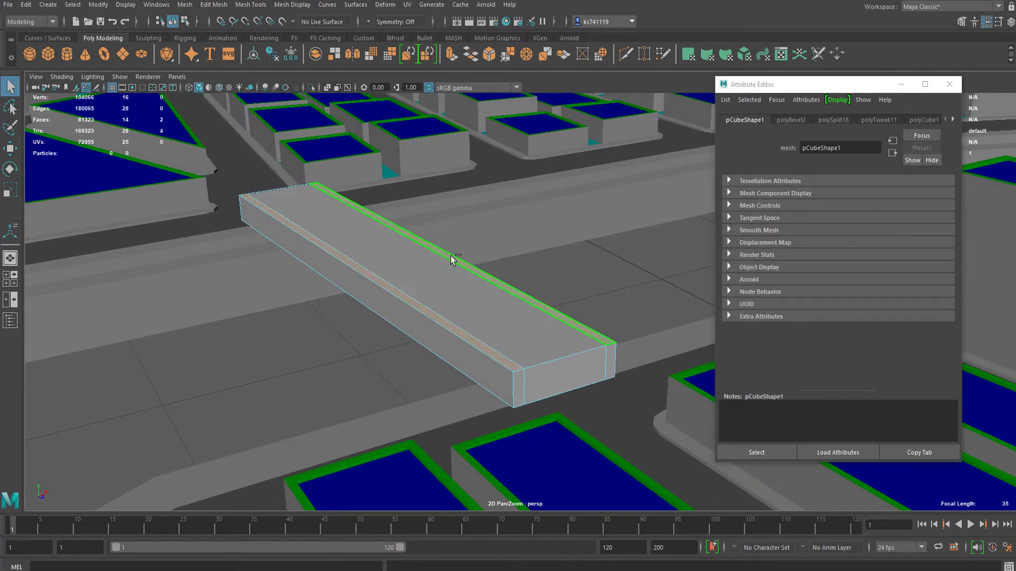
key(ctrl+e)
drag(606, 217, 607, 216)
key(q)
Assign the existing material aiStandardSurface3 to the bridge's top road face between the parapets.
right_drag(437, 272, 437, 296)
click(443, 271)
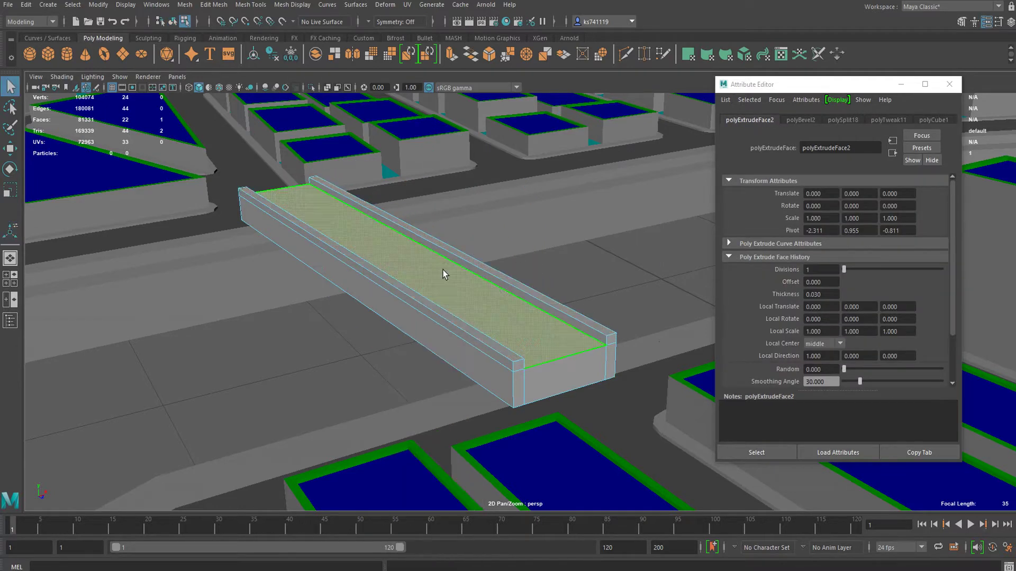
right_click(459, 271)
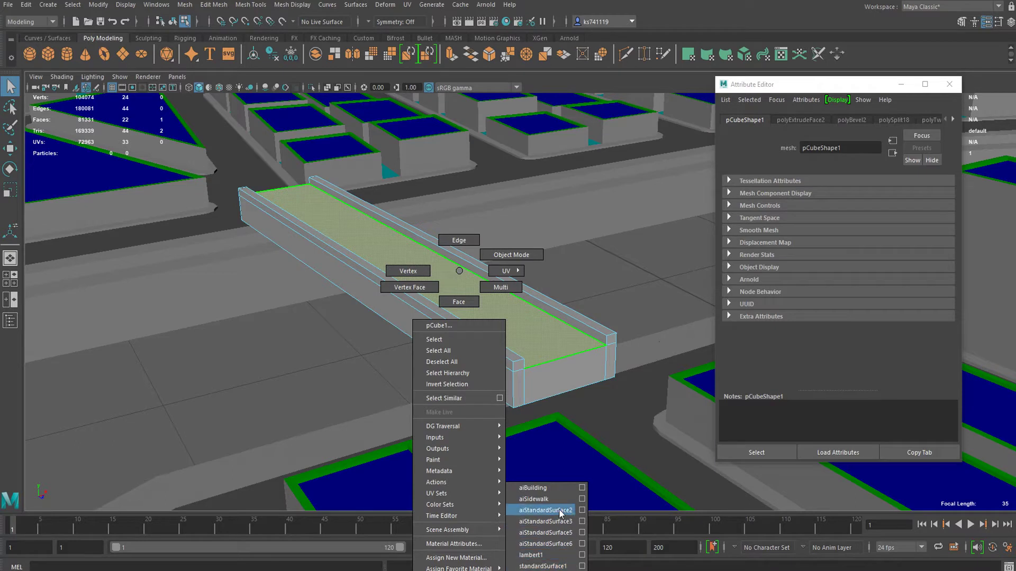
click(545, 510)
right_drag(516, 332, 518, 350)
mouse_move(529, 569)
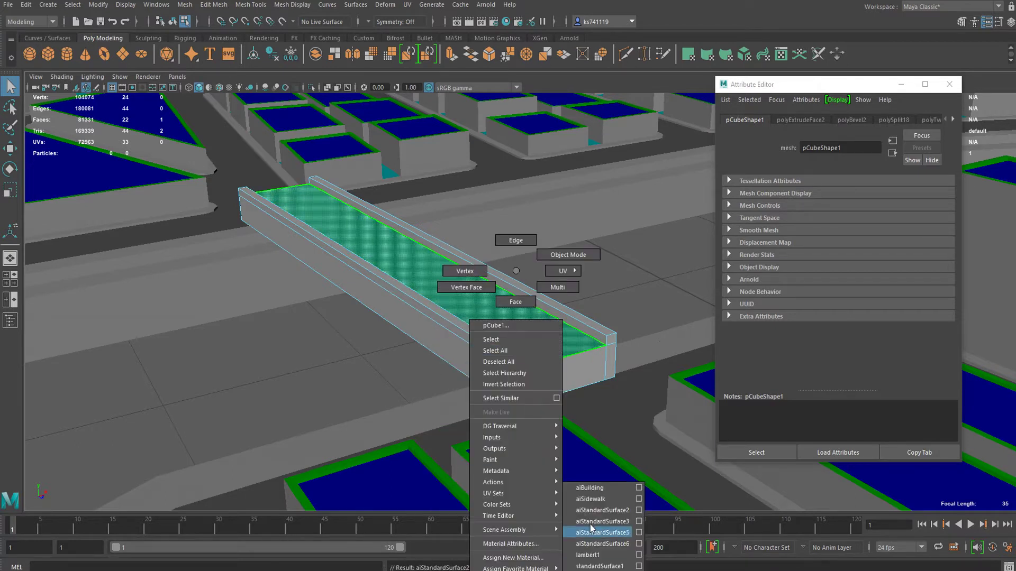
click(593, 521)
right_drag(514, 318, 578, 224)
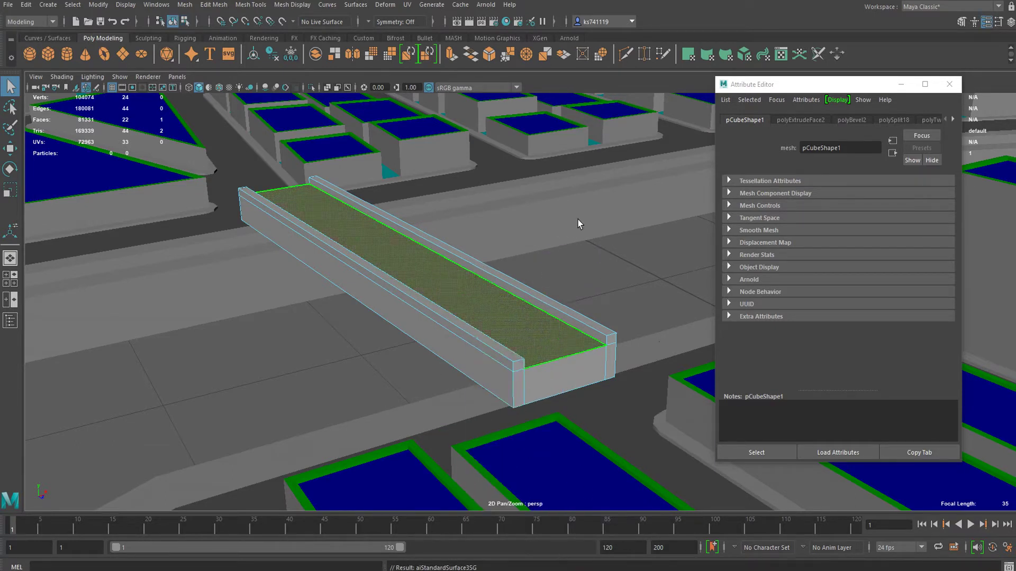
Lower the whole bridge so that its ends rest on the stepped embankments on both sides of the channel.
click(580, 224)
alt+drag(658, 277, 472, 331)
click(423, 280)
scroll(496, 364, up, 3)
key(w)
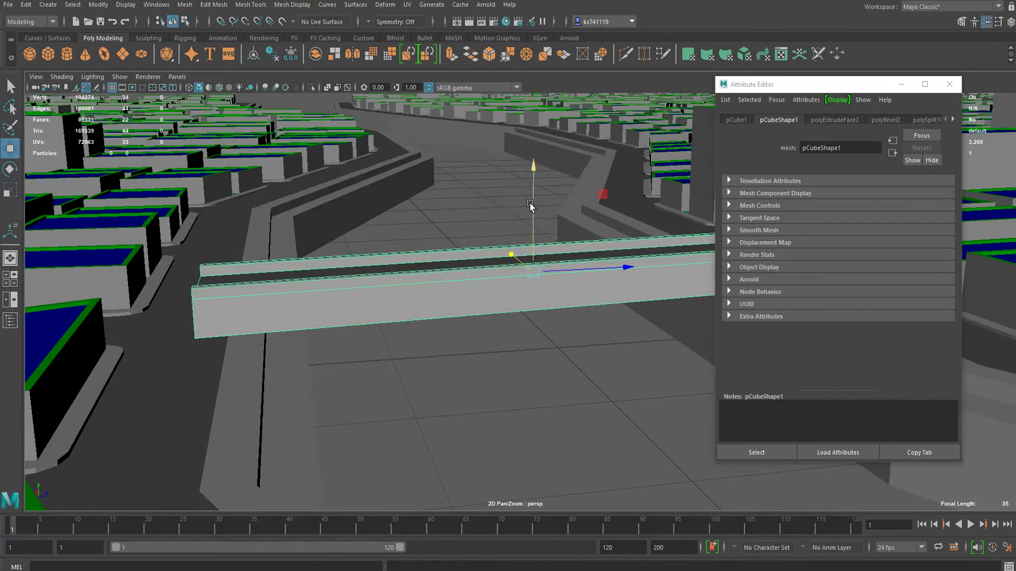
drag(530, 204, 566, 233)
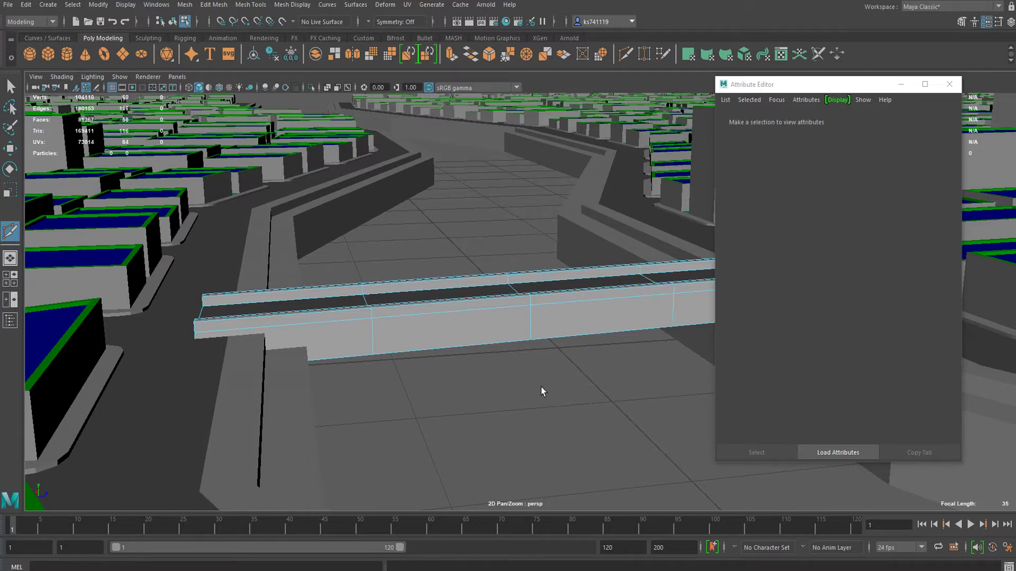
Add three crosswise edge loops to the bridge and raise their vertices, the centre loop highest, to arch the span.
key(q)
alt+drag(541, 391, 521, 342)
right_drag(535, 268, 492, 256)
alt+drag(547, 335, 525, 305)
drag(316, 409, 316, 407)
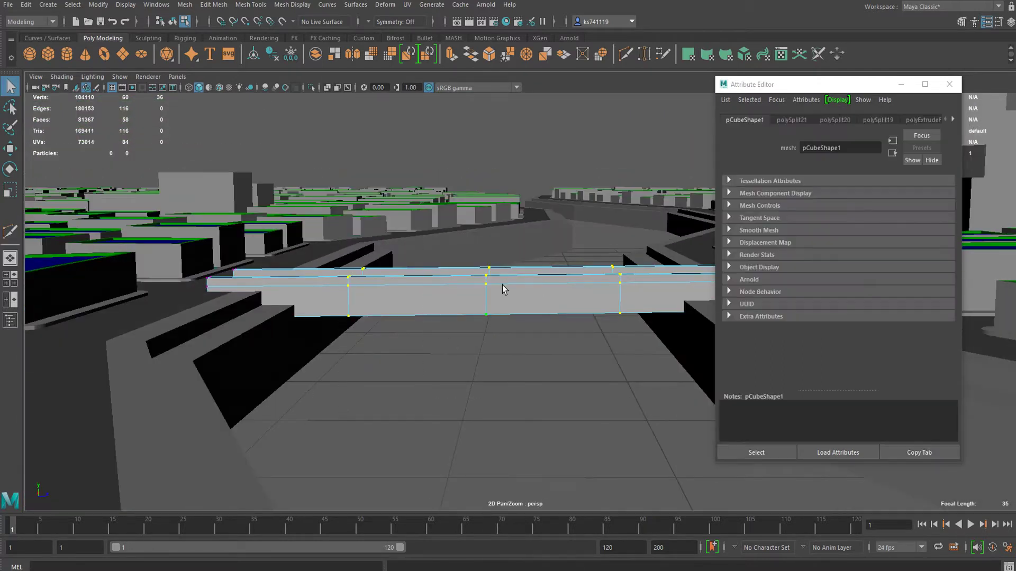
drag(488, 249, 488, 239)
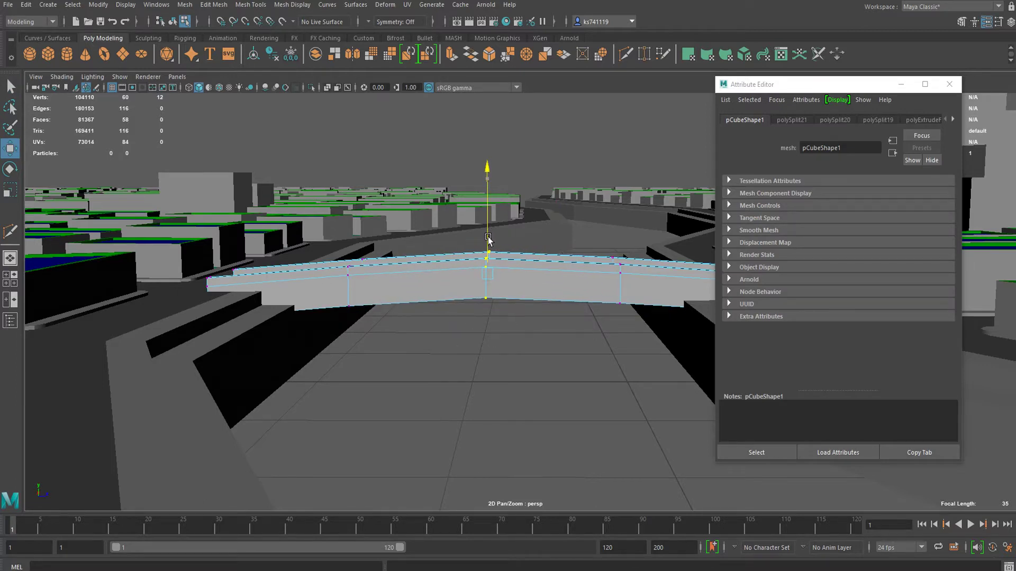
right_drag(476, 259, 510, 233)
Scale the arched bridge down slightly in height as a whole object.
key(w)
key(r)
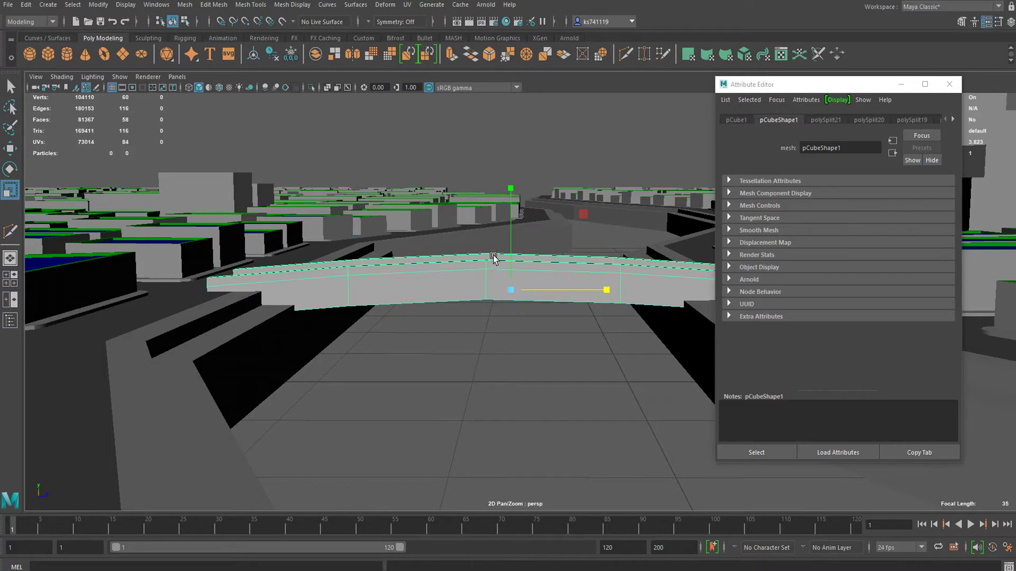
alt+right_drag(486, 306, 423, 313)
alt+drag(423, 313, 446, 363)
alt+right_drag(447, 362, 378, 320)
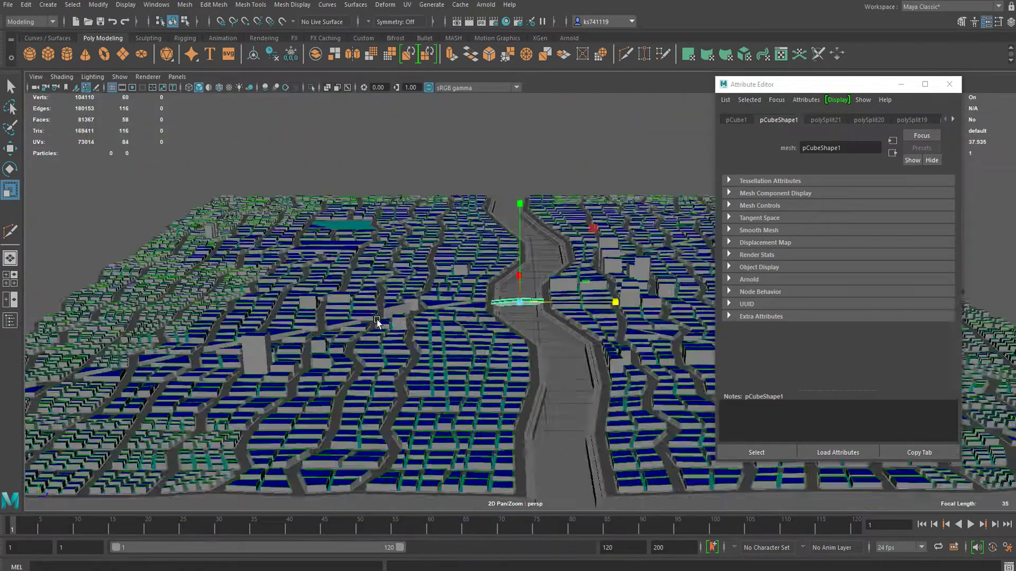
alt+drag(377, 320, 486, 310)
click(473, 171)
alt+right_drag(487, 310, 508, 329)
alt+drag(508, 328, 471, 303)
click(470, 303)
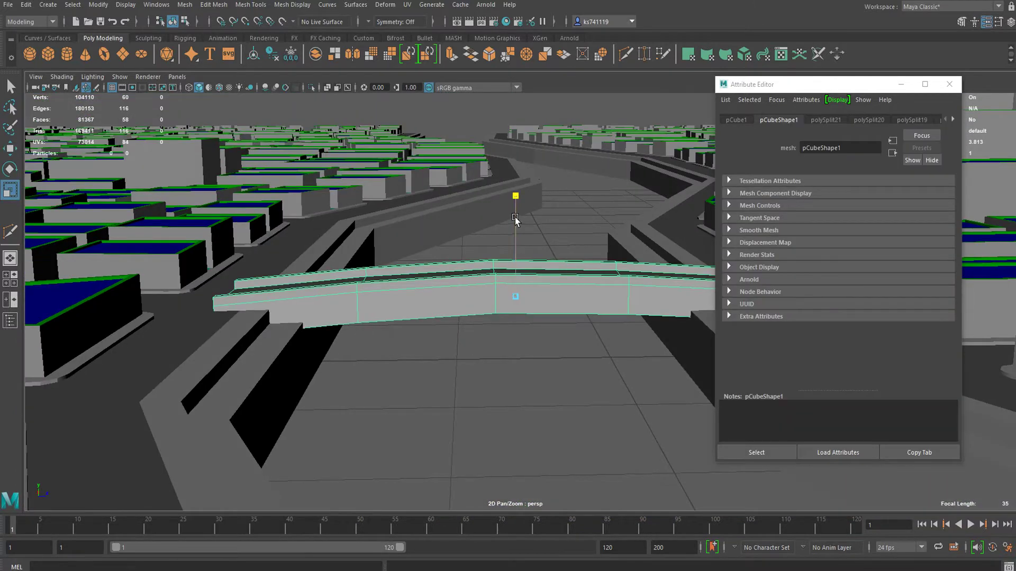
mouse_move(516, 218)
mouse_down()
mouse_move(517, 262)
mouse_move(514, 235)
mouse_up()
click(487, 115)
scroll(467, 295, down, 5)
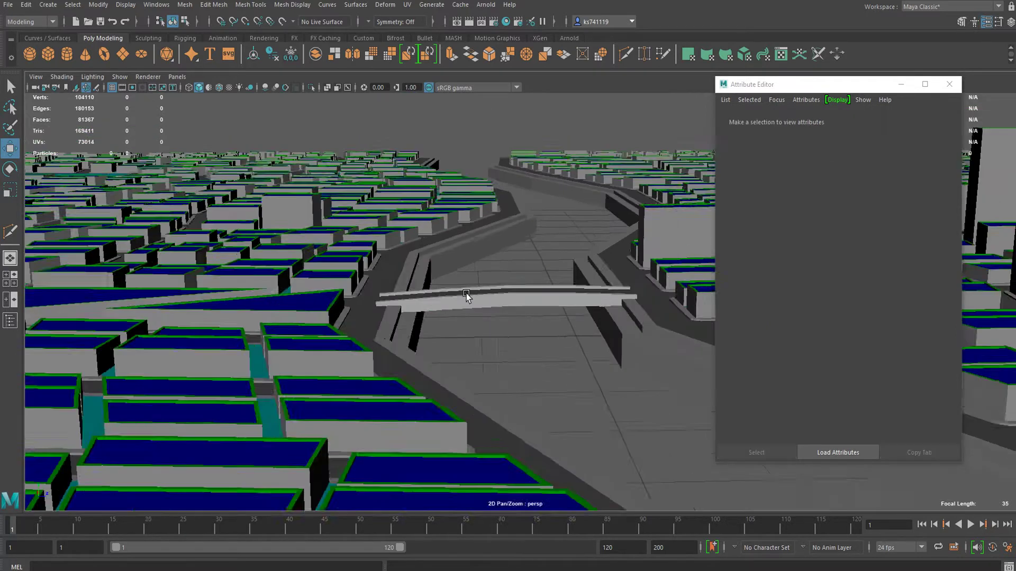
Move the vertices at one end of the bridge slightly inward toward the channel along the bridge's length.
alt+drag(467, 295, 496, 355)
scroll(490, 344, up, 5)
click(523, 312)
alt+drag(579, 343, 540, 397)
right_drag(396, 364, 364, 277)
drag(378, 304, 298, 485)
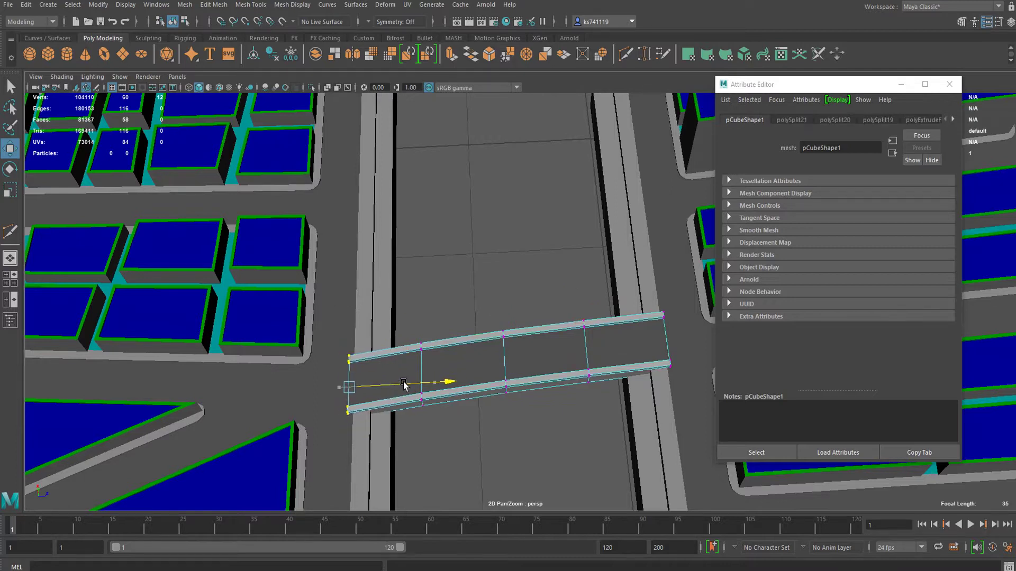
alt+drag(407, 386, 571, 344)
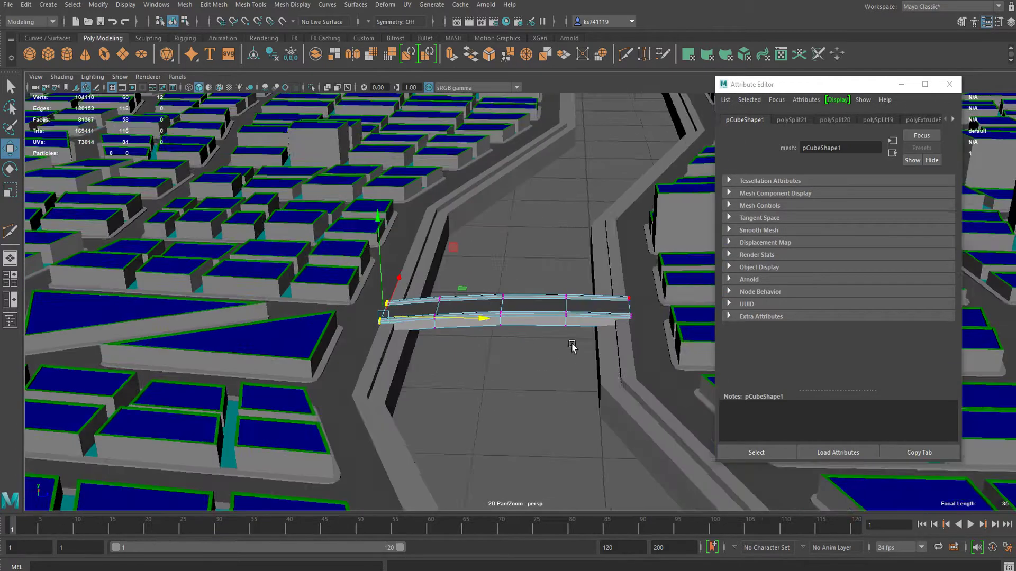
right_drag(499, 271, 582, 189)
Extrude the two middle underside faces of the bridge with Keep Faces Together off and an offset of 0.1.
alt+drag(566, 349, 545, 302)
click(428, 368)
scroll(429, 371, up, 5)
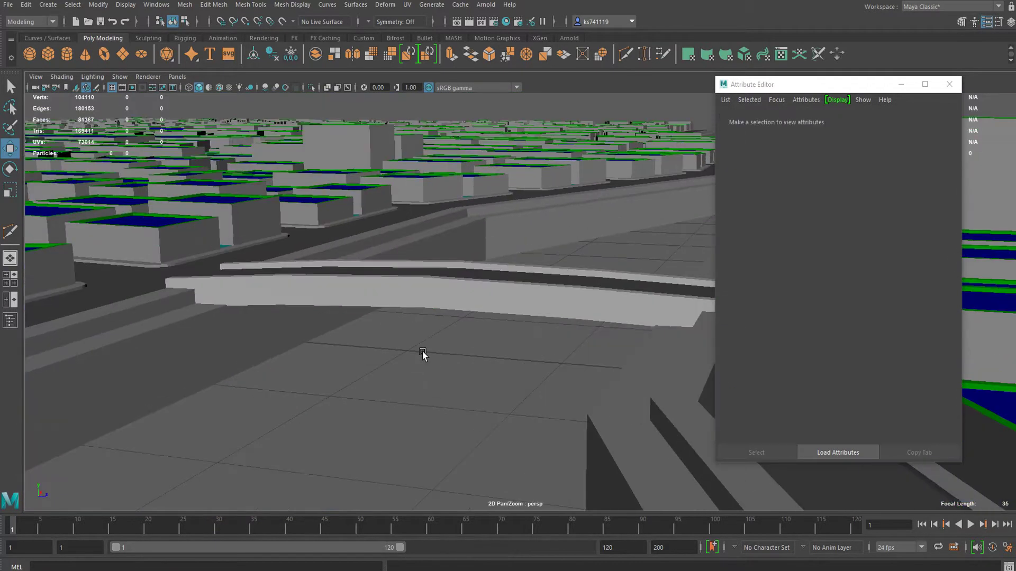
alt+drag(422, 353, 443, 321)
click(445, 294)
scroll(424, 312, up, 5)
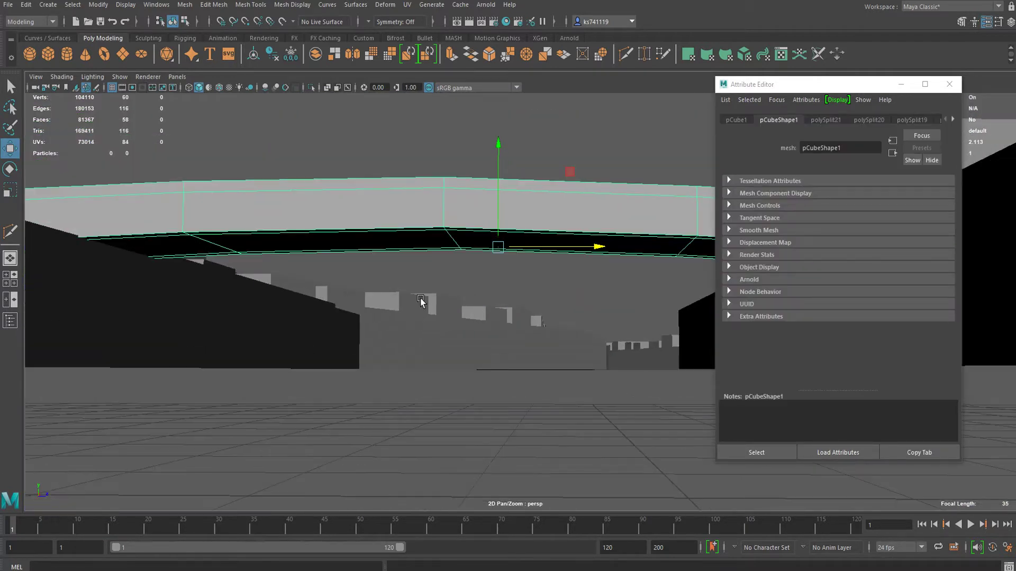
scroll(399, 225, up, 3)
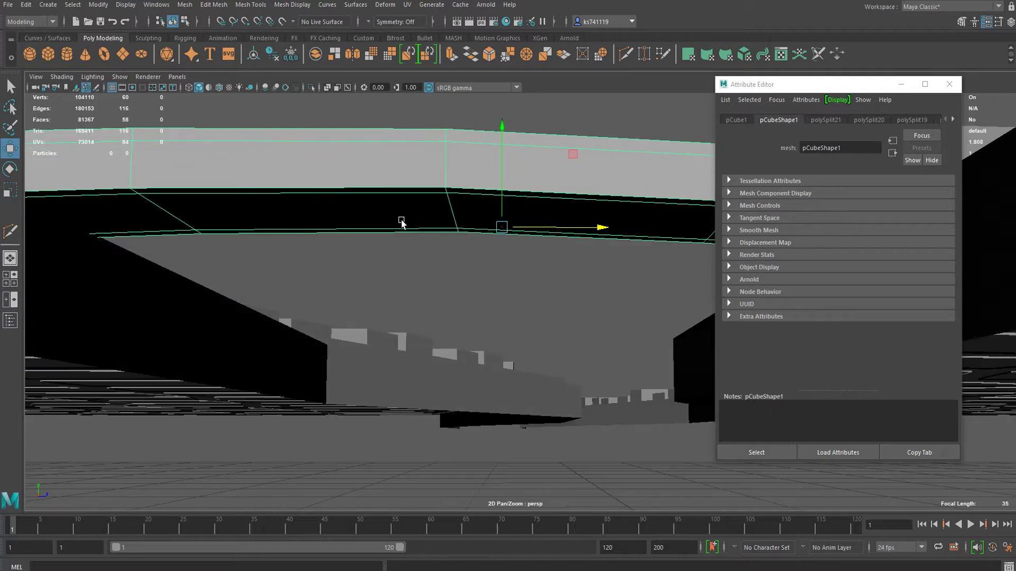
right_drag(389, 211, 388, 236)
click(376, 213)
shift+click(495, 211)
key(ctrl+e)
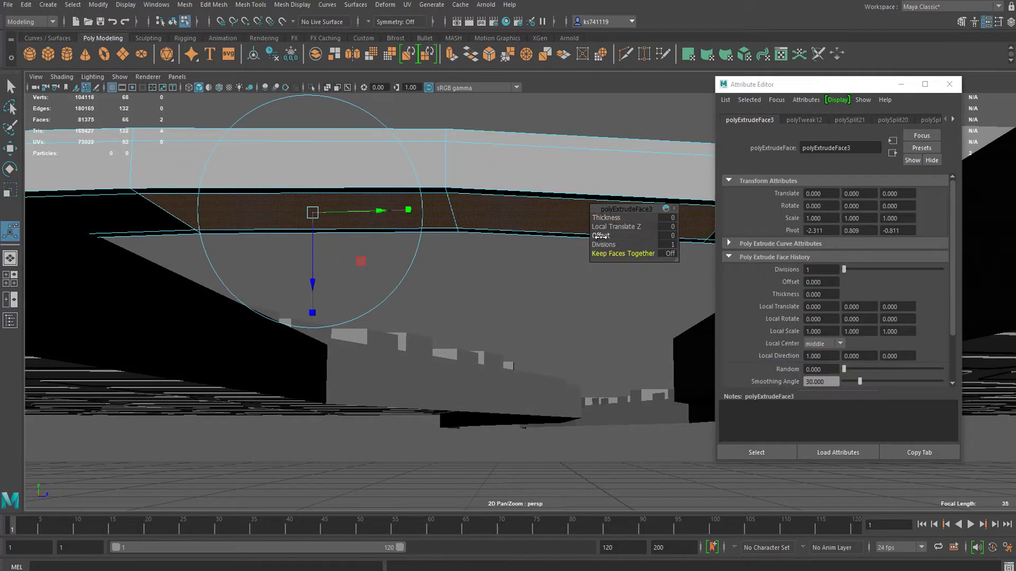
drag(601, 236, 607, 231)
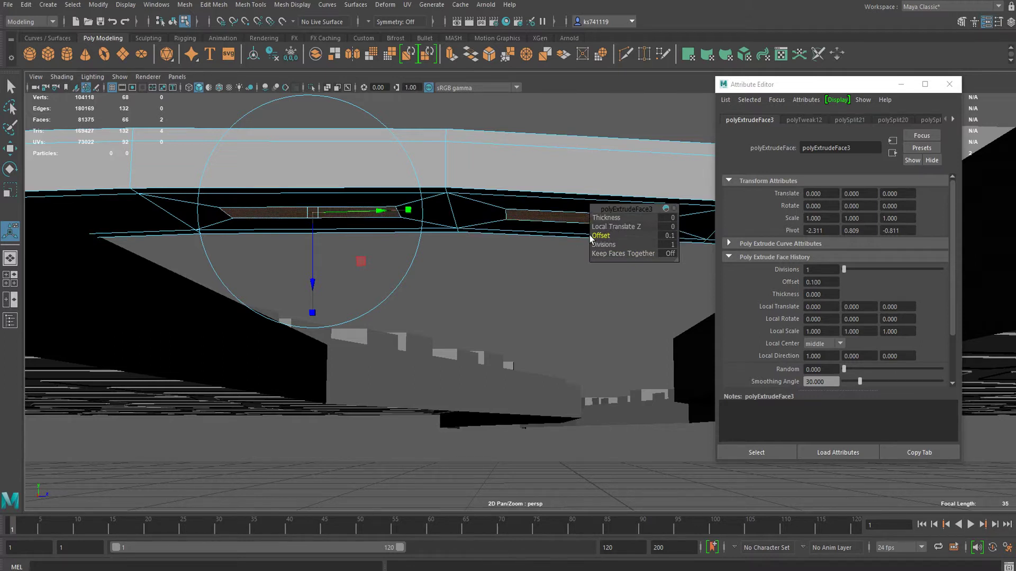
Extrude the two inset underside faces downward into block-shaped piers and scale their bottom faces vertically to level them.
key(w)
drag(447, 138, 446, 266)
key(r)
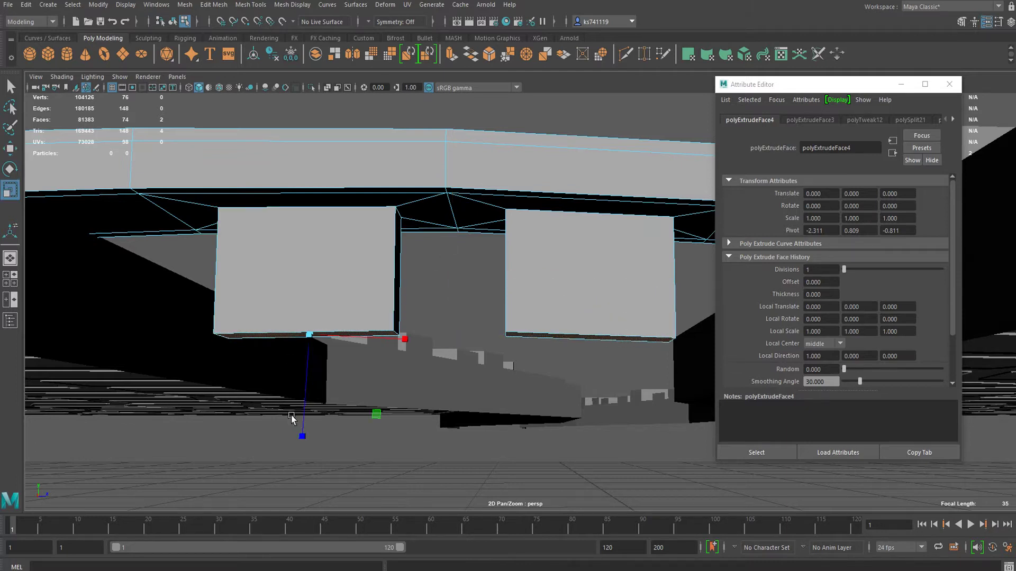
drag(302, 435, 288, 208)
key(ctrl+z)
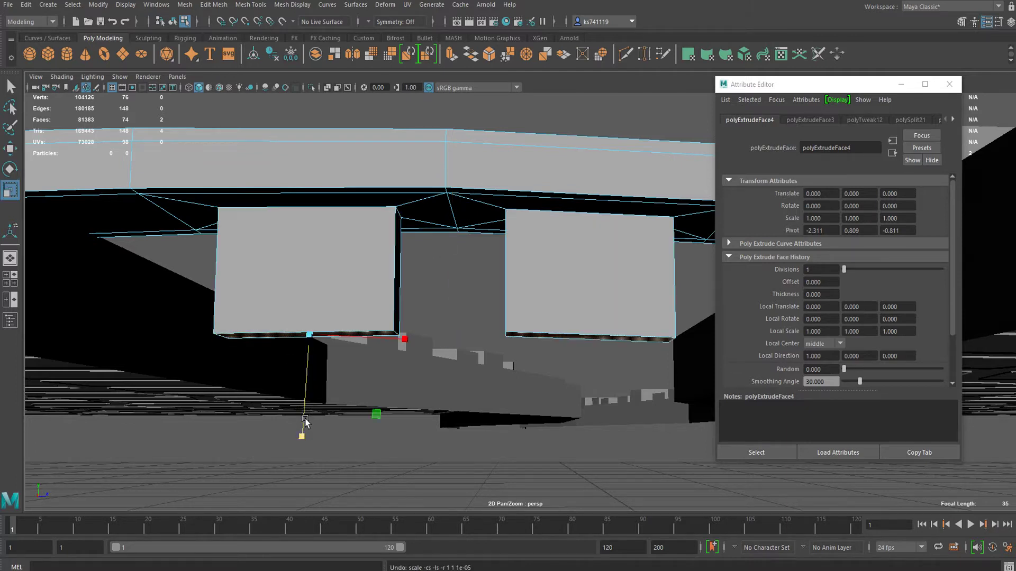
drag(301, 436, 298, 405)
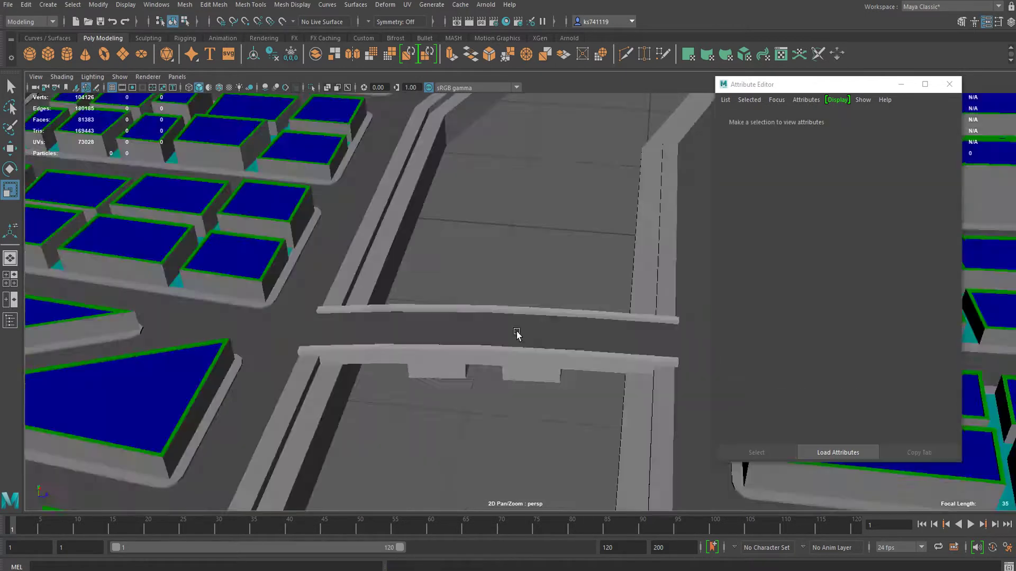
Examine the arched bridge with its piers and its fit in the surrounding city from several angles.
scroll(516, 334, down, 8)
alt+drag(516, 333, 596, 358)
scroll(548, 336, down, 5)
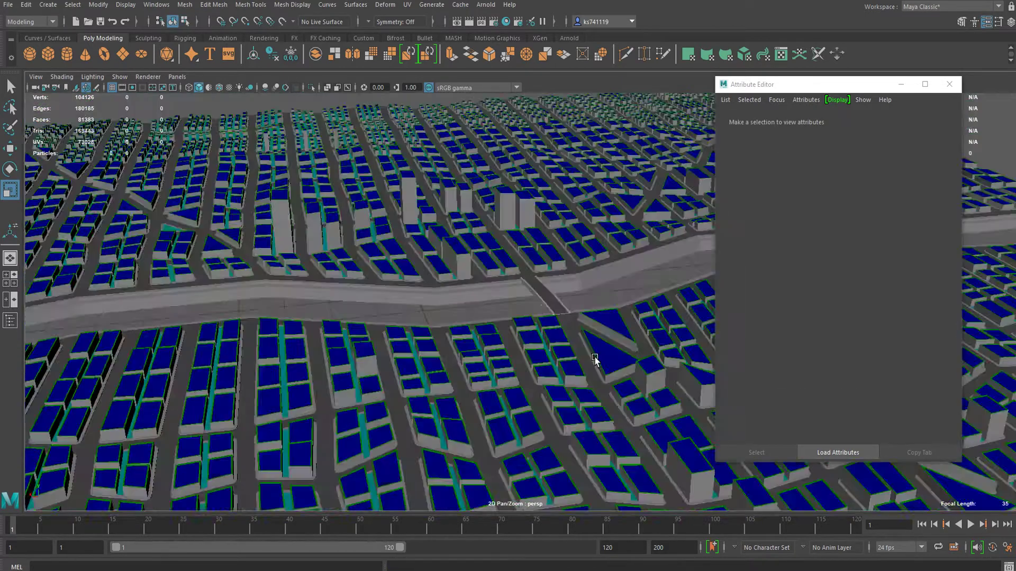
alt+drag(339, 365, 420, 300)
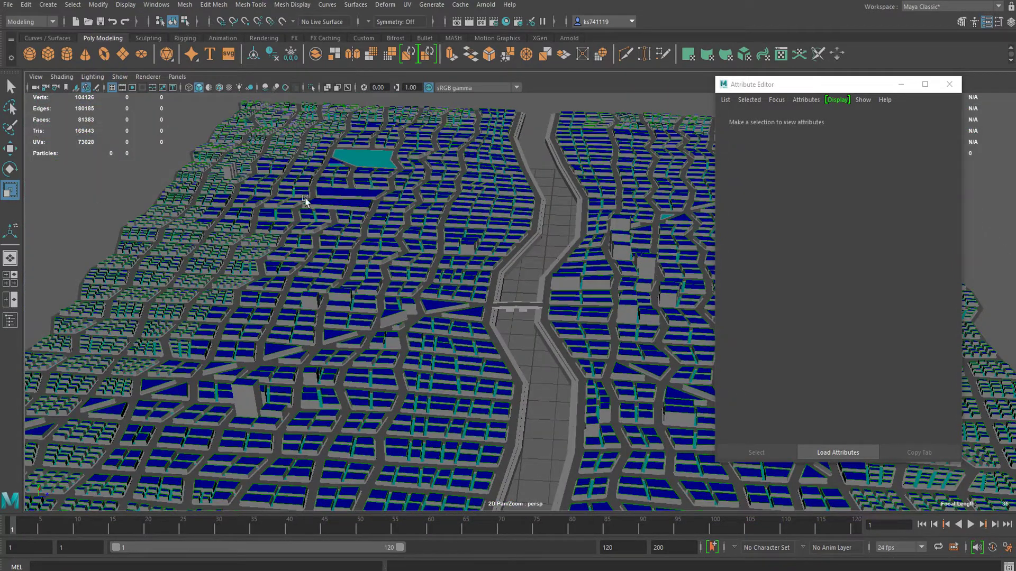
scroll(461, 261, up, 12)
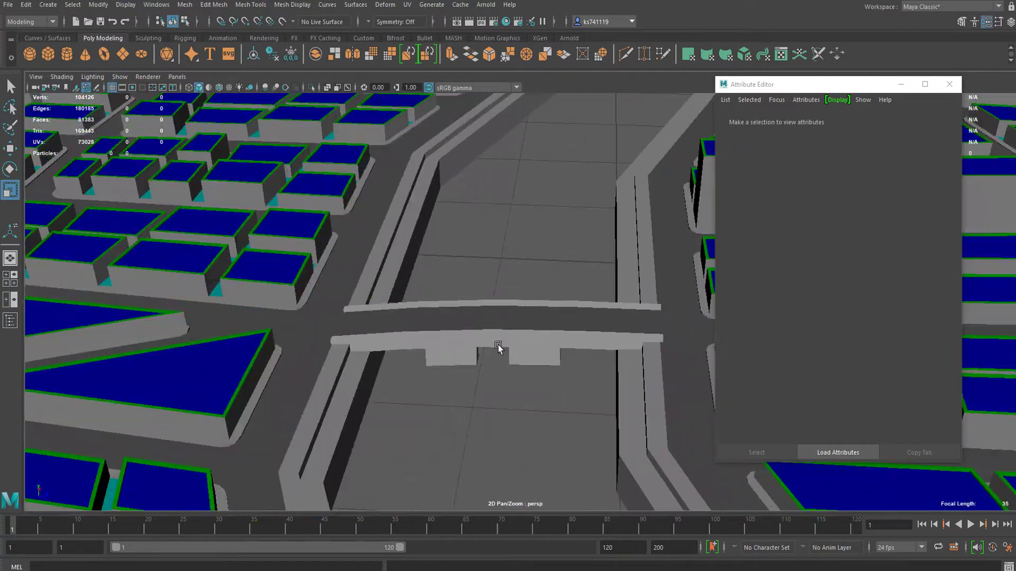
alt+drag(498, 345, 521, 331)
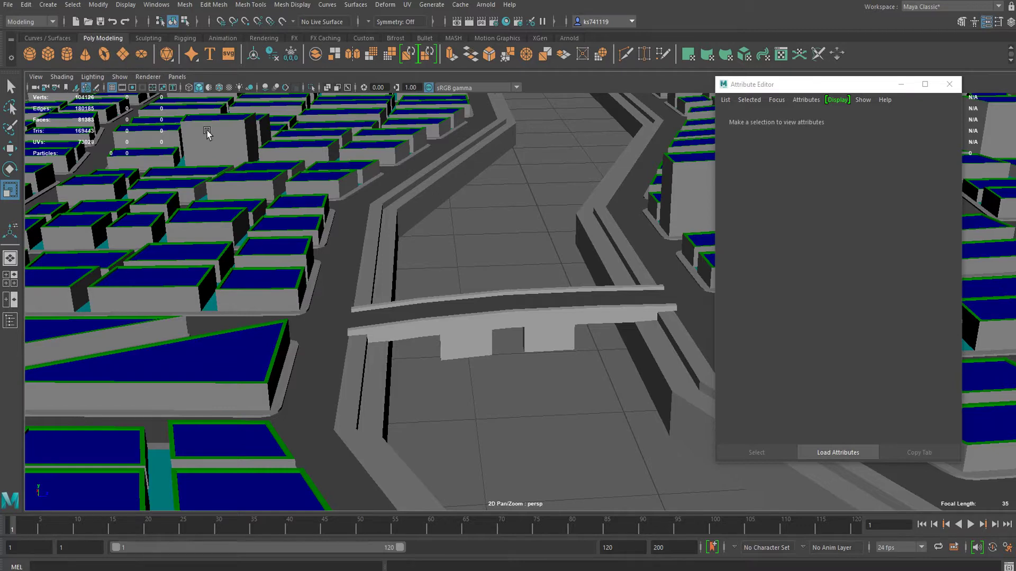
scroll(455, 233, down, 8)
alt+drag(455, 233, 385, 214)
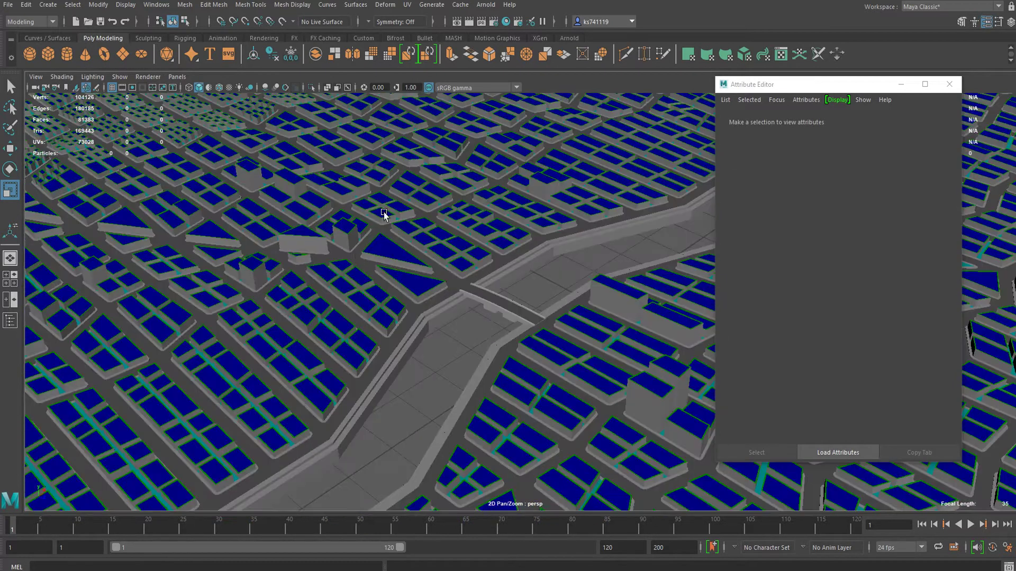
Create a polygon plane at the city's centre and scale it up uniformly to span the channel's width.
click(123, 54)
scroll(540, 300, down, 10)
click(548, 305)
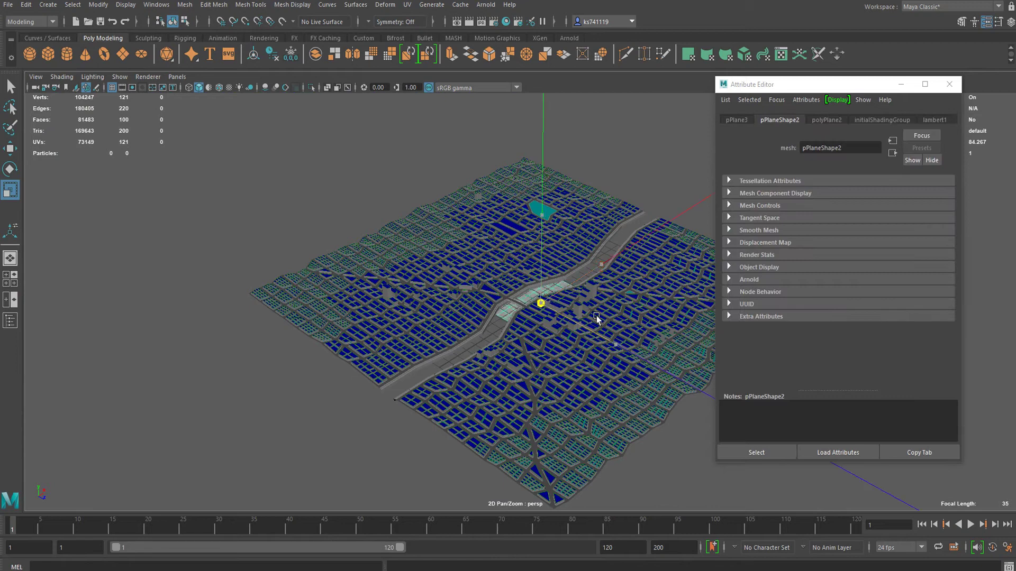
drag(611, 313, 609, 315)
Adjust the plane's height inside the channel beneath the bridge deck and stretch it along the channel as a water surface.
alt+drag(537, 346, 570, 322)
scroll(549, 279, up, 8)
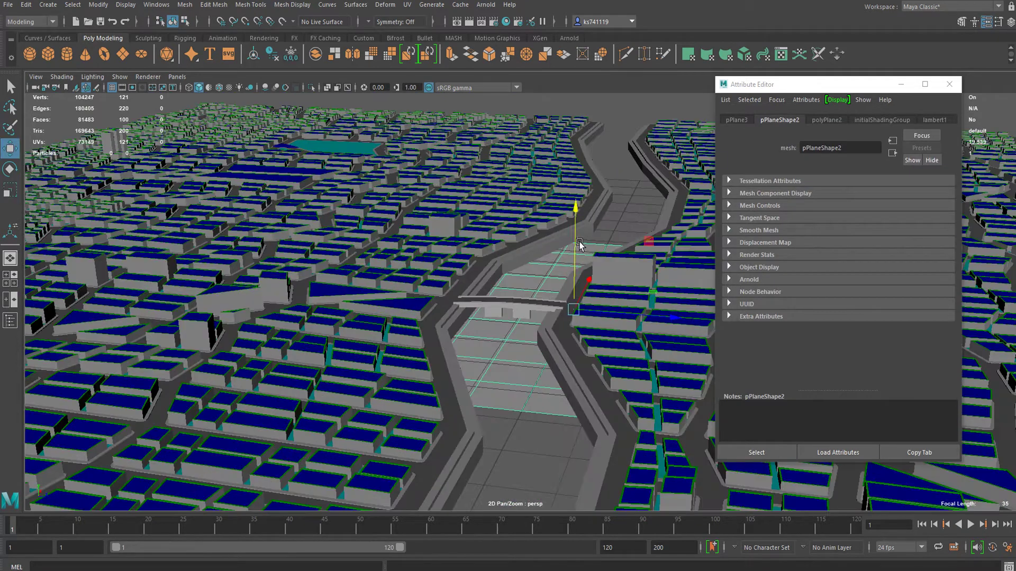
drag(579, 244, 474, 307)
scroll(474, 307, down, 8)
drag(641, 291, 875, 259)
alt+drag(426, 386, 523, 352)
scroll(529, 336, up, 6)
scroll(524, 322, up, 8)
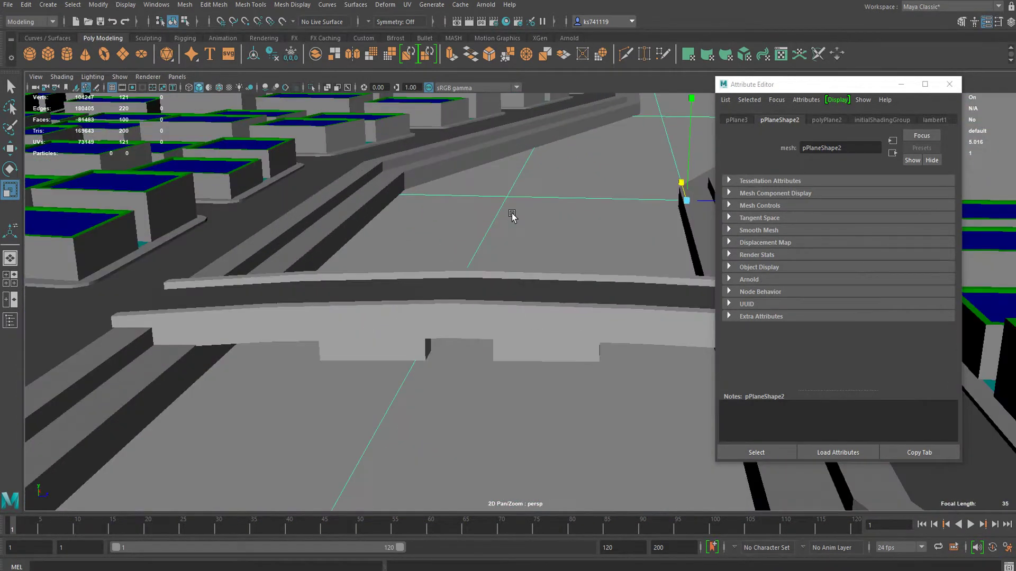
Assign a new aiStandardSurface material to the water plane.
right_drag(512, 213, 508, 501)
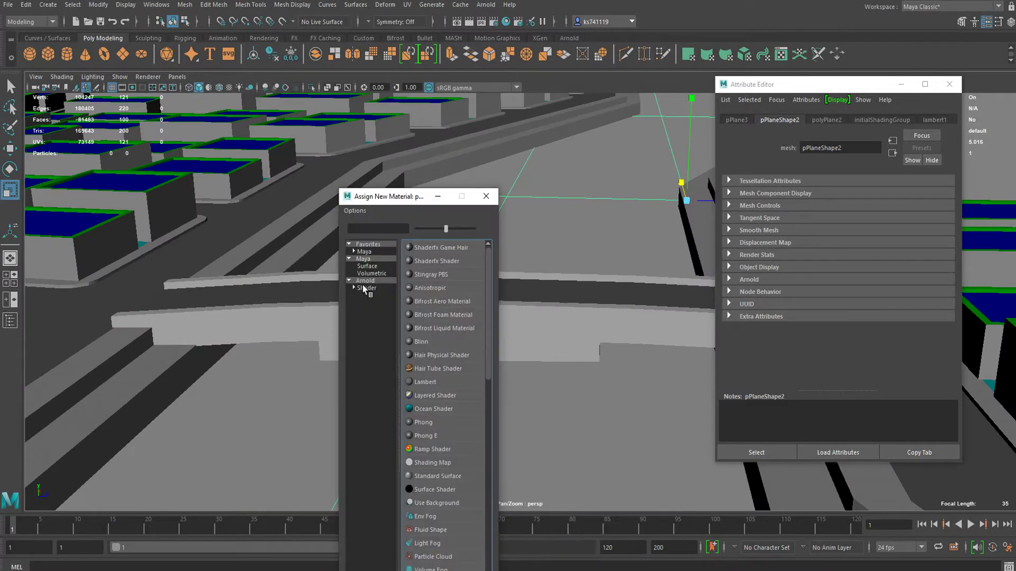
click(444, 437)
scroll(551, 316, down, 10)
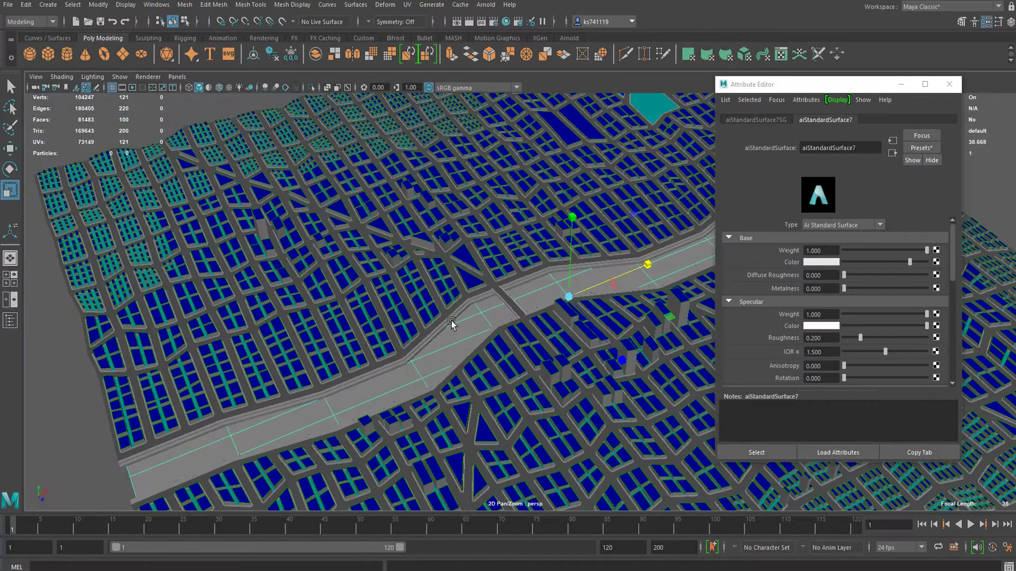
Examine how the water plane fills the channel around the bridge and along the embankments.
scroll(451, 323, down, 3)
alt+drag(483, 302, 534, 275)
scroll(545, 251, up, 8)
alt+middle_drag(545, 251, 447, 331)
scroll(446, 331, up, 6)
mouse_move(447, 331)
alt+mouse_down()
mouse_move(454, 290)
mouse_move(426, 299)
mouse_move(377, 356)
mouse_move(374, 344)
mouse_move(431, 327)
alt+mouse_up()
scroll(436, 303, down, 8)
alt+middle_drag(430, 327, 513, 239)
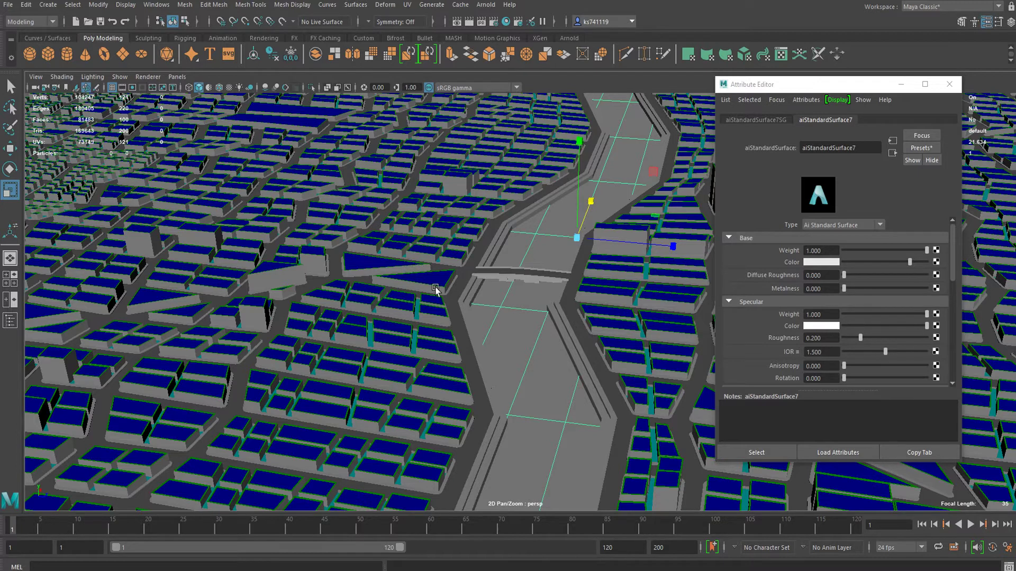
scroll(628, 229, up, 10)
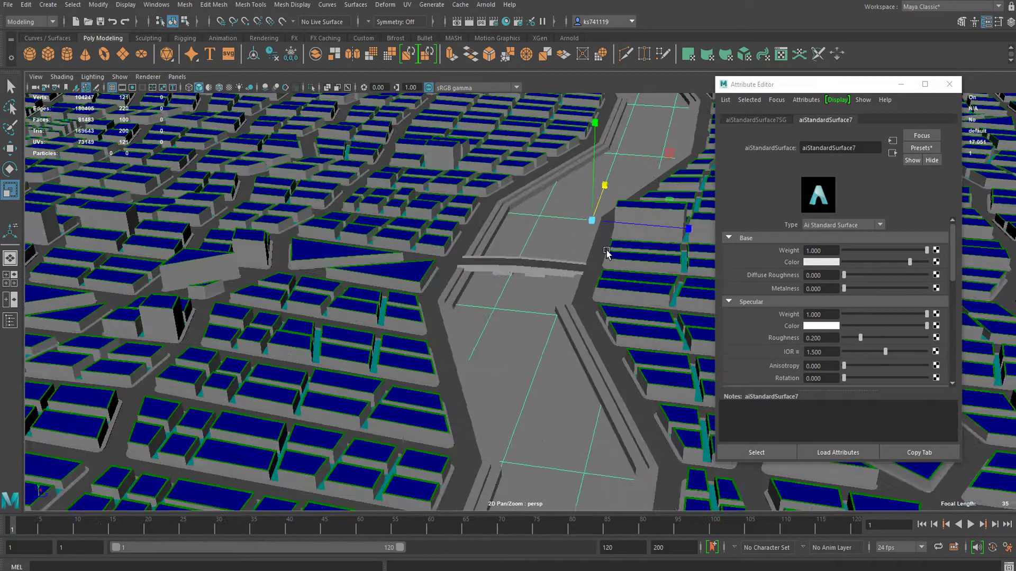
scroll(492, 297, down, 15)
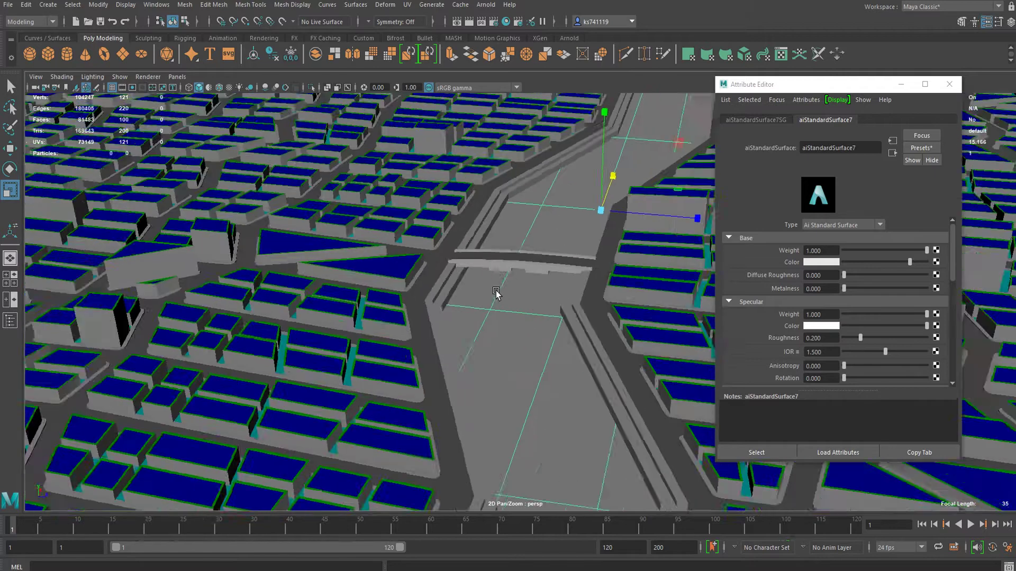
Assign a new aiStandardSurface material to the water plane and set its base color to cyan.
click(193, 261)
scroll(503, 329, up, 8)
alt+drag(602, 356, 494, 330)
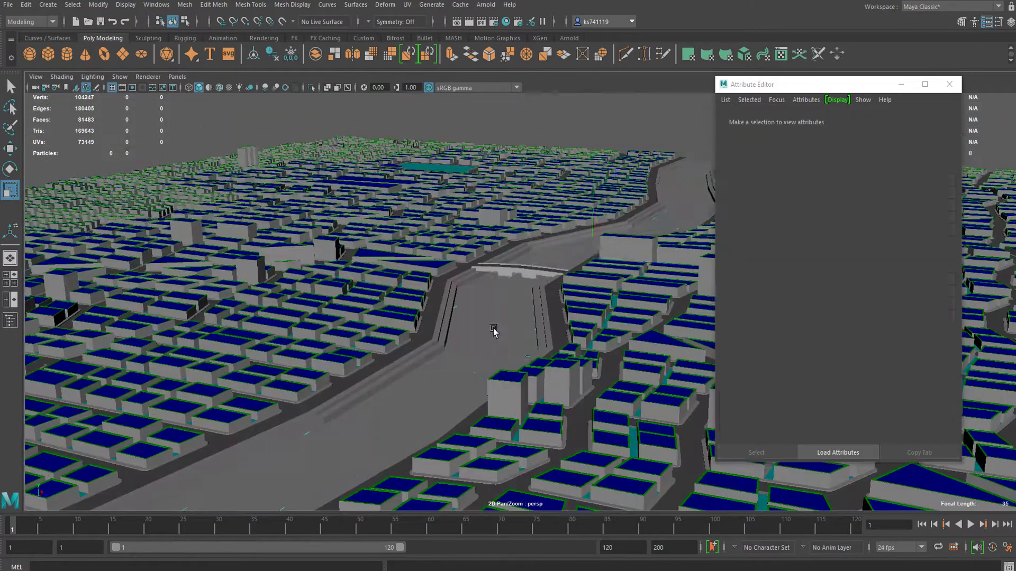
click(493, 328)
right_drag(490, 321, 478, 560)
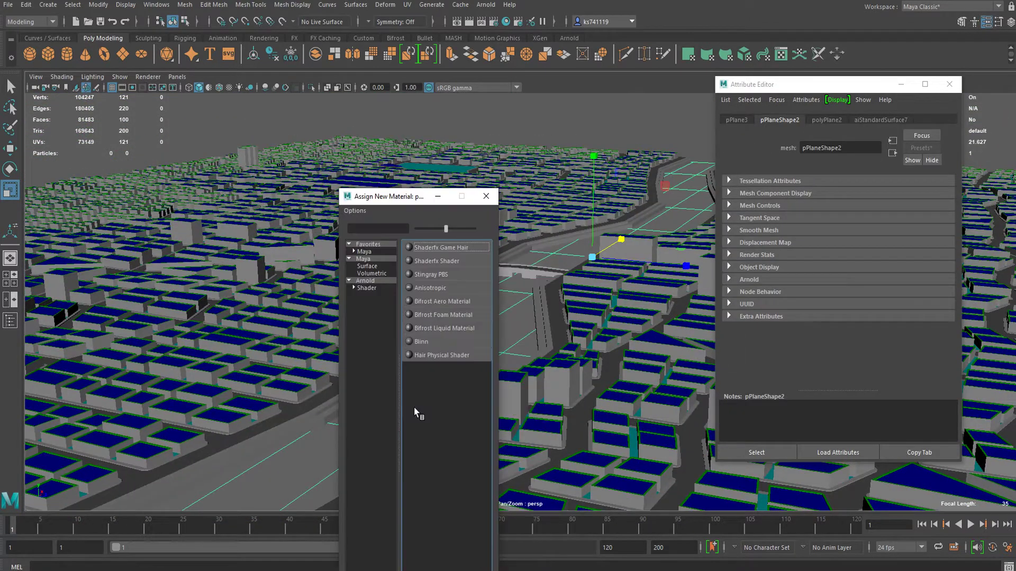
click(379, 281)
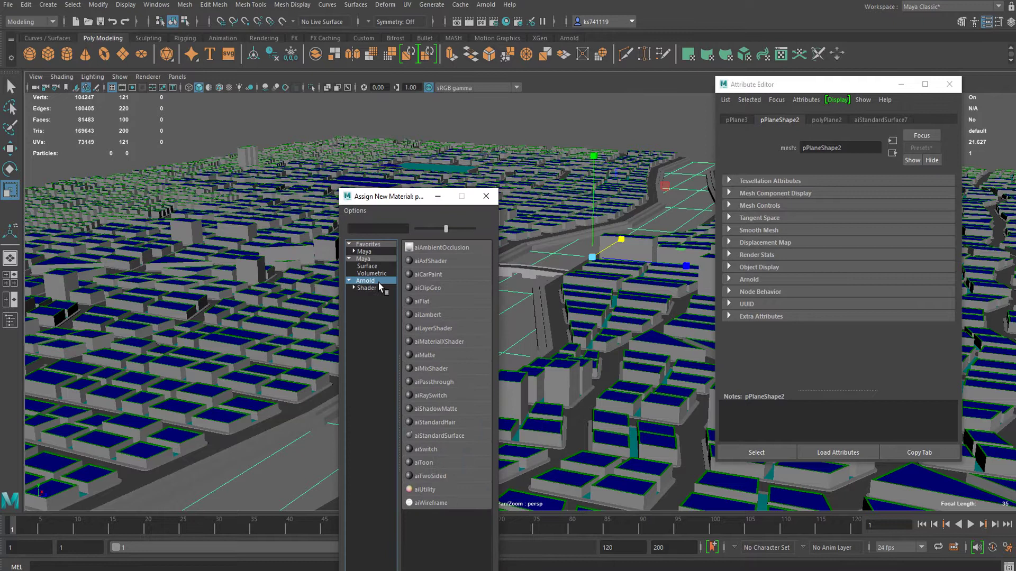
click(439, 436)
click(833, 262)
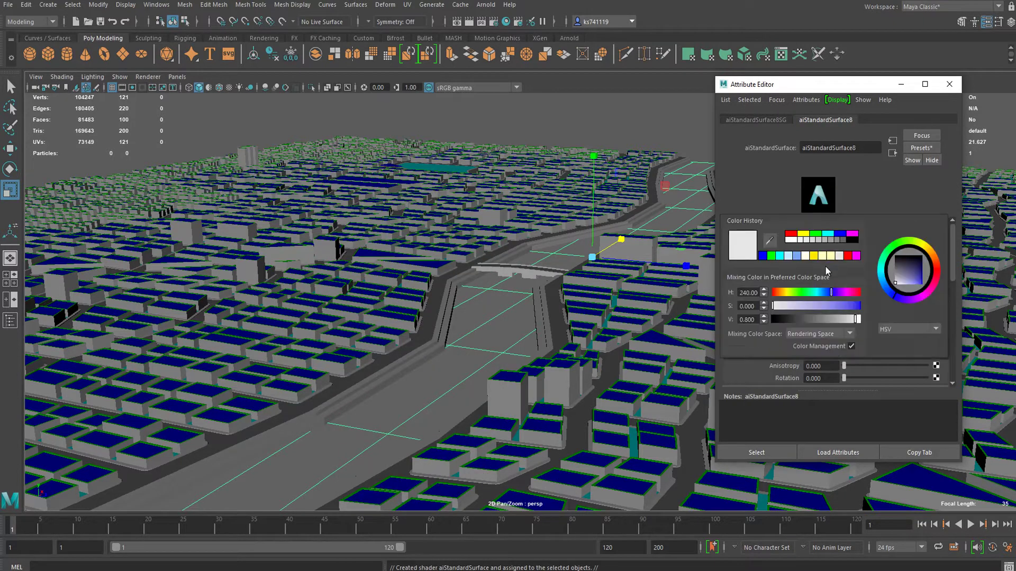
click(782, 256)
Examine the cyan channel and block surfaces from above, including the large open block.
right_drag(485, 270, 537, 252)
click(551, 106)
scroll(571, 264, down, 5)
alt+drag(571, 263, 528, 297)
alt+middle_drag(528, 297, 508, 355)
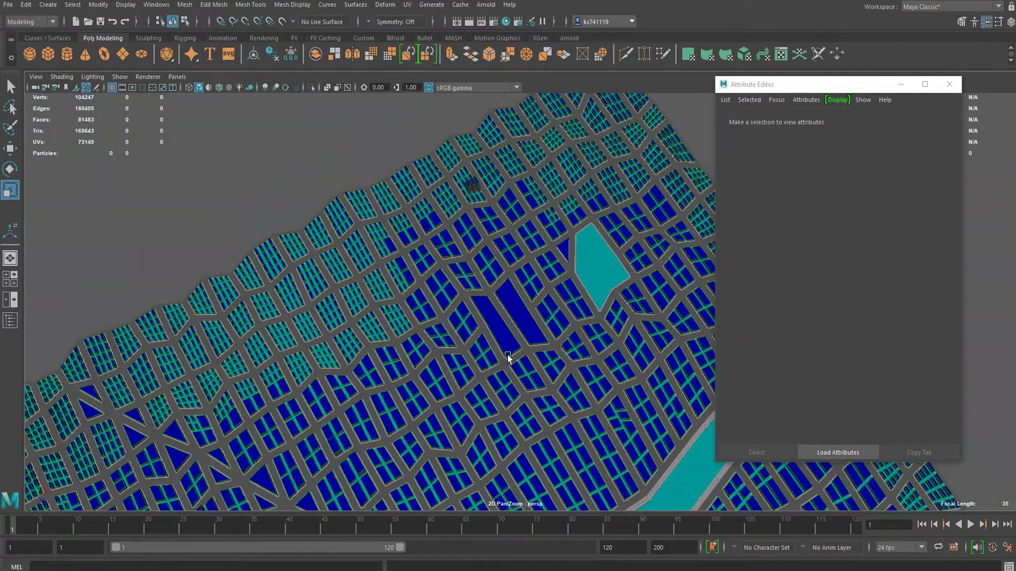
alt+drag(508, 355, 577, 325)
click(500, 289)
alt+right_drag(500, 289, 542, 309)
scroll(524, 309, up, 4)
alt+drag(486, 219, 480, 376)
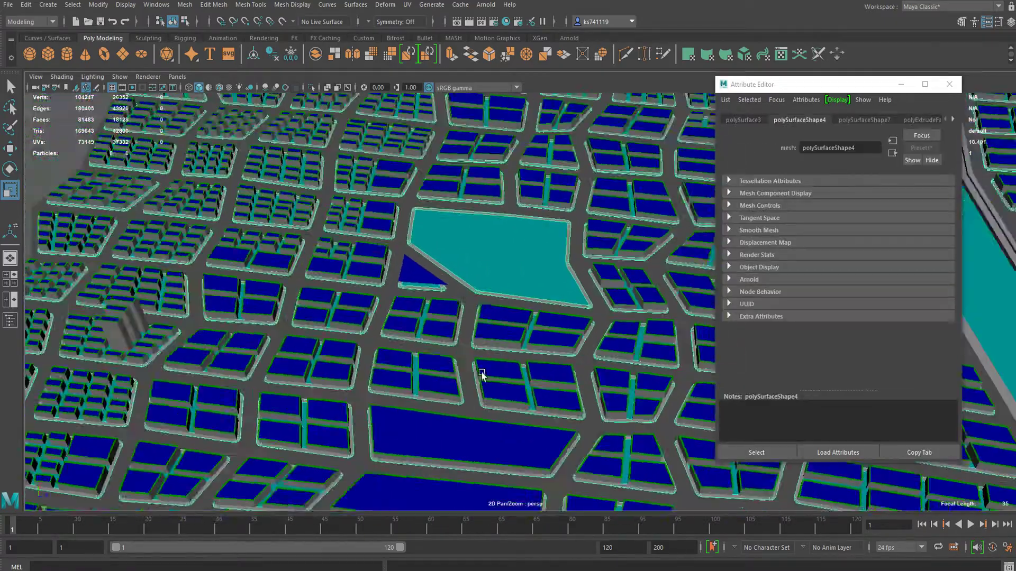
Inspect the faces of the large open block and compare its color with the channel's.
scroll(494, 296, up, 5)
right_drag(513, 224, 513, 250)
click(495, 227)
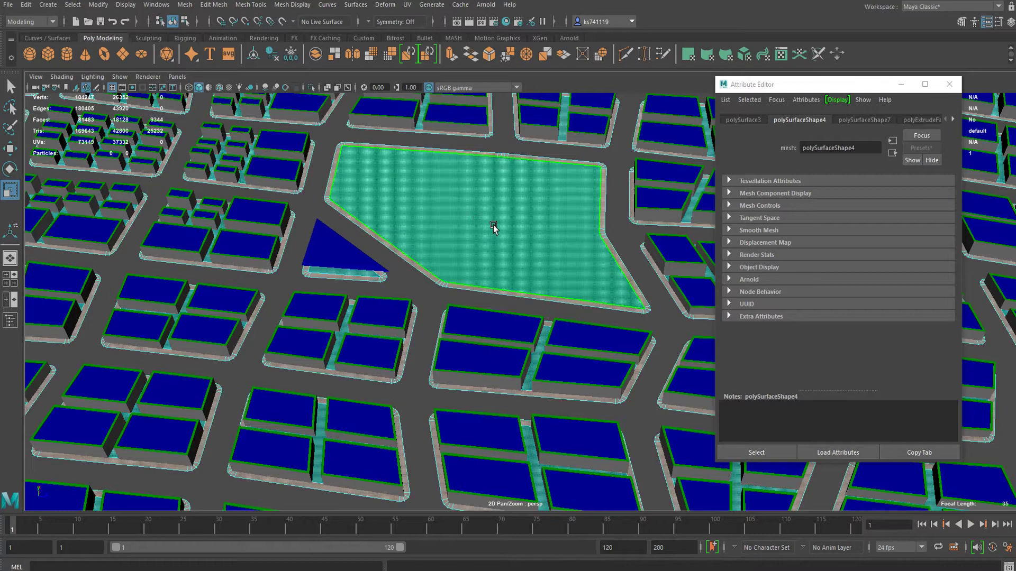
right_drag(477, 219, 478, 223)
right_drag(534, 174, 536, 173)
scroll(402, 265, down, 6)
click(148, 290)
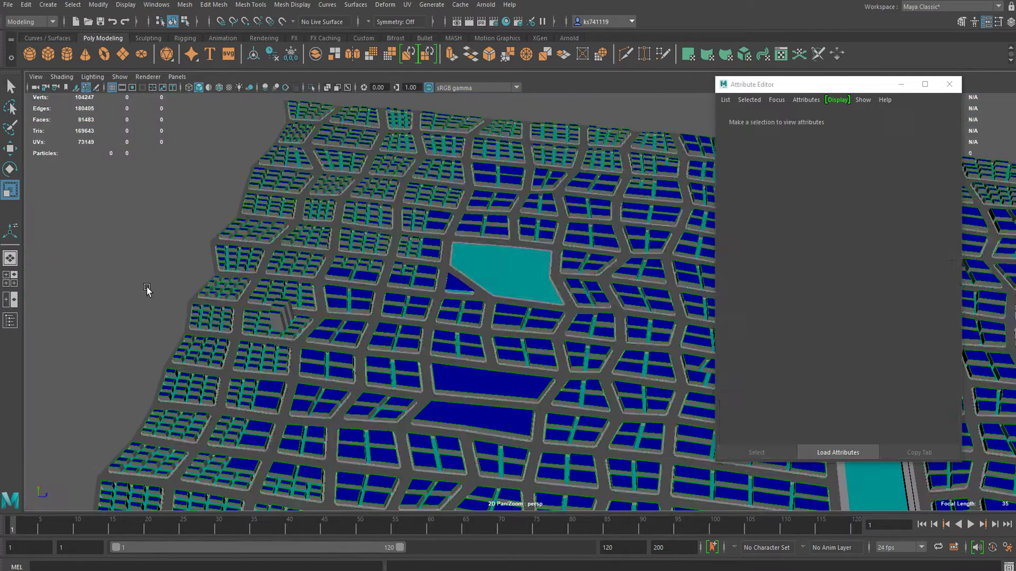
scroll(318, 343, down, 5)
alt+middle_drag(701, 389, 560, 253)
Set the base color of aiStandardSurface2, used on the inner surfaces of the city blocks, to red.
click(483, 247)
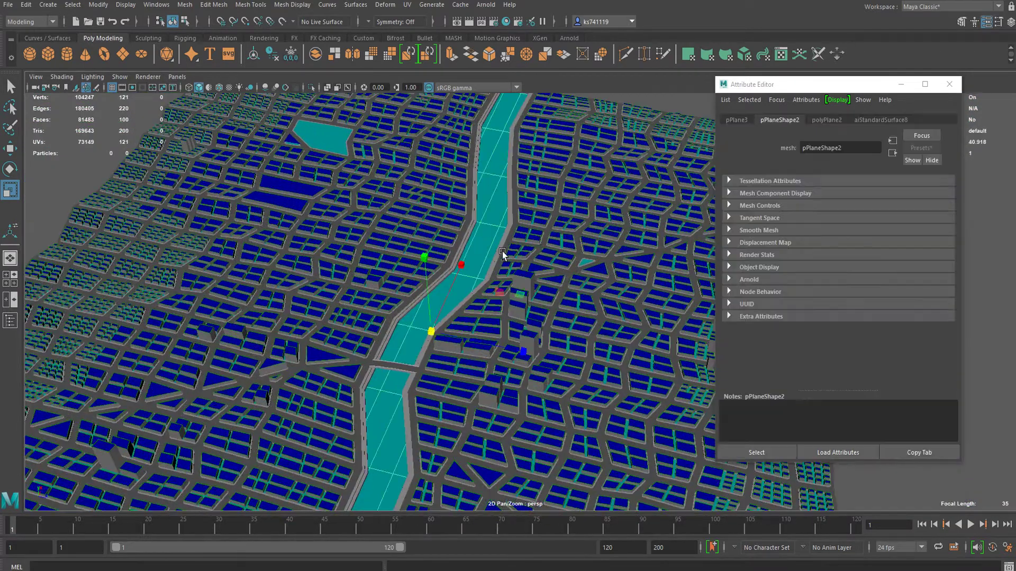
click(314, 139)
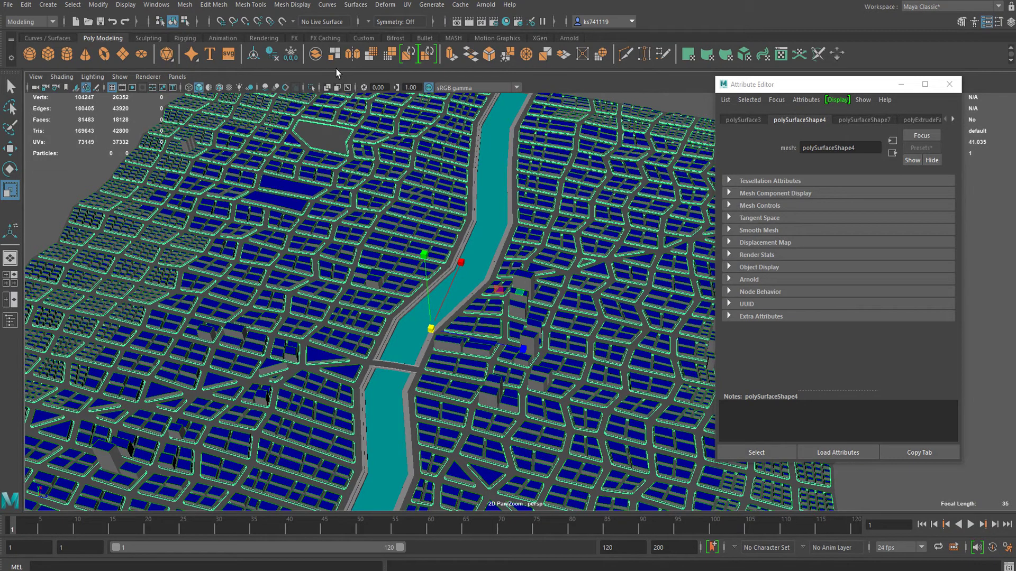
click(269, 50)
alt+middle_drag(302, 175, 427, 307)
scroll(427, 306, up, 5)
click(892, 123)
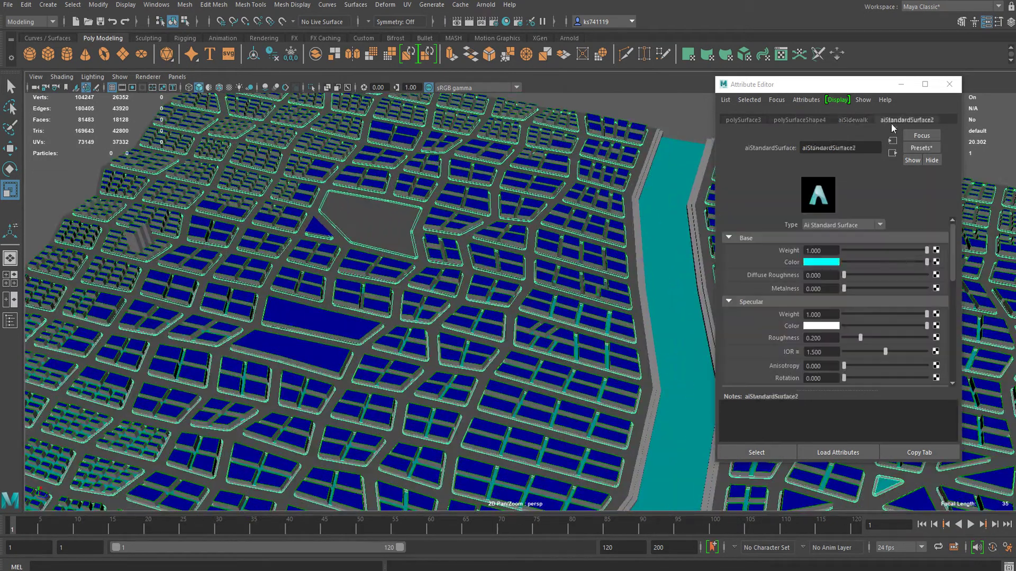
click(820, 263)
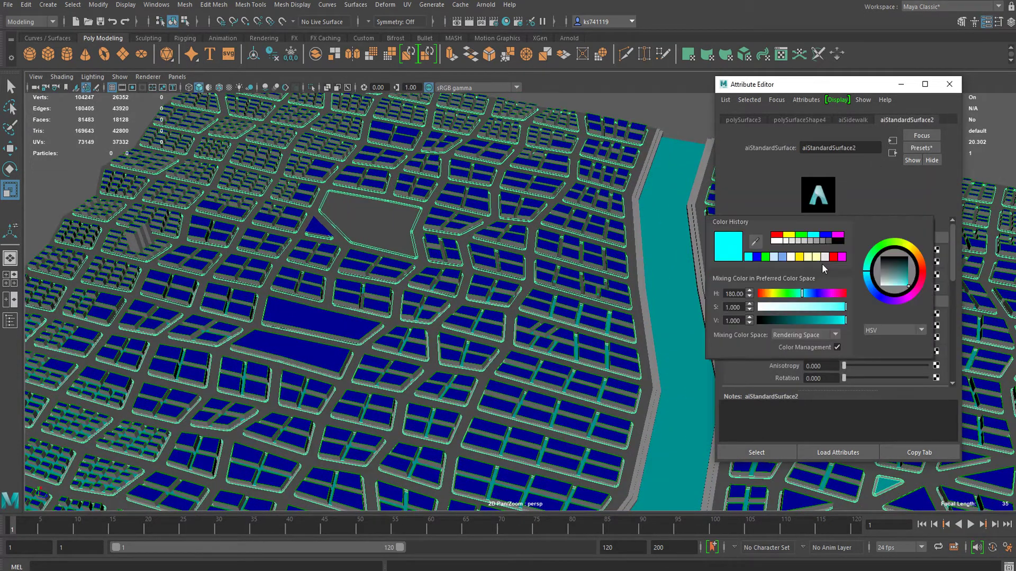
click(834, 259)
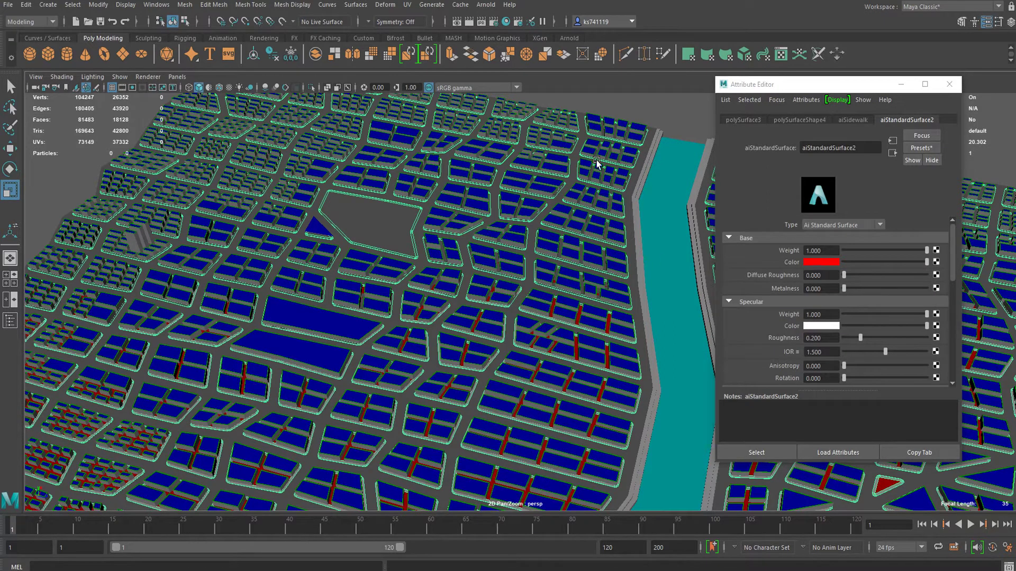
Examine how the red block surfaces stand out from the cyan water across the city and along the channel.
click(682, 129)
alt+right_drag(682, 129, 503, 328)
alt+drag(504, 328, 489, 288)
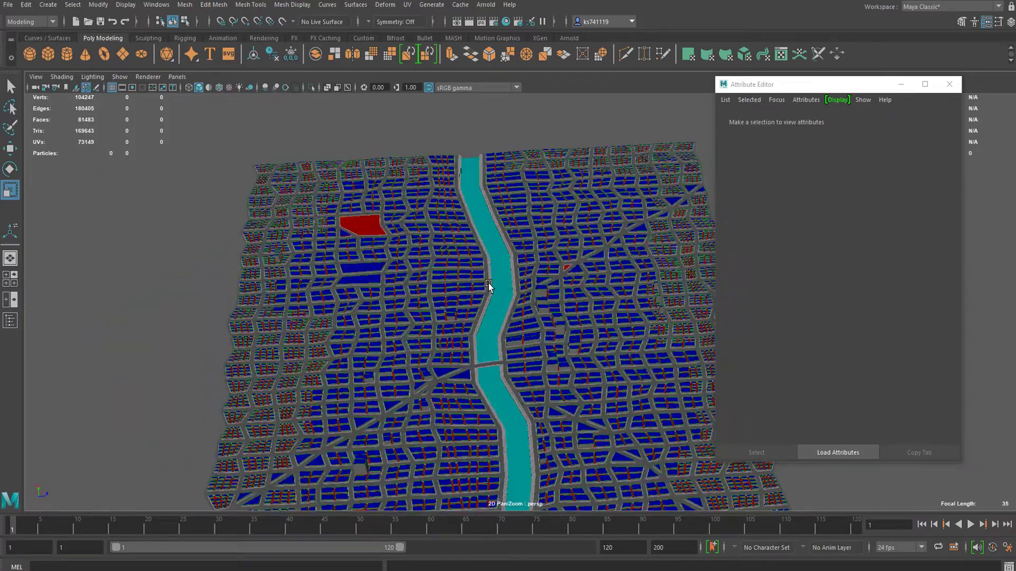
alt+right_drag(489, 289, 613, 298)
alt+drag(613, 297, 585, 278)
alt+middle_drag(584, 278, 435, 299)
click(374, 312)
alt+right_drag(373, 312, 451, 304)
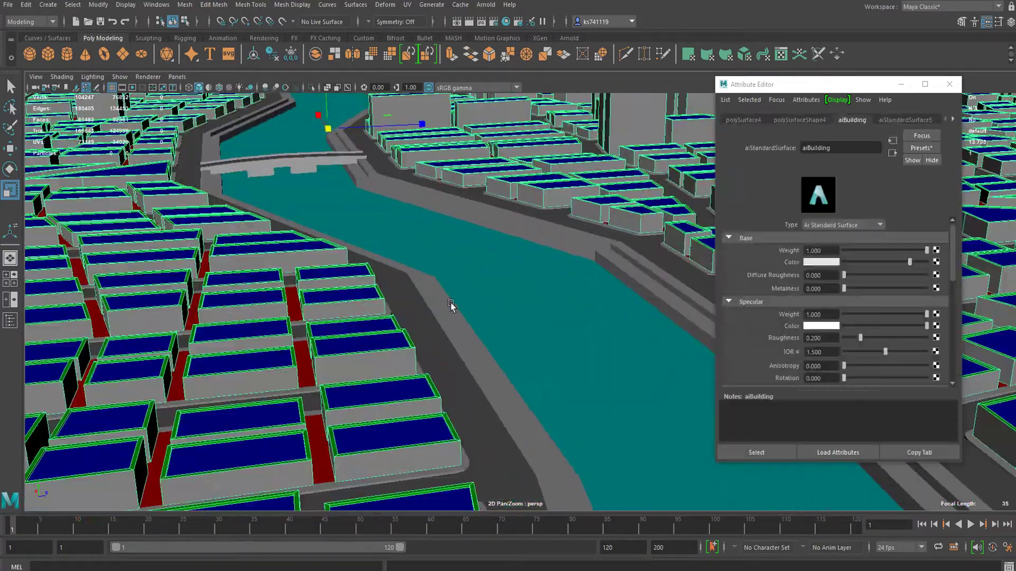
Save the scene, accepting the Student Version notice.
alt+drag(451, 304, 445, 296)
key(ctrl+s)
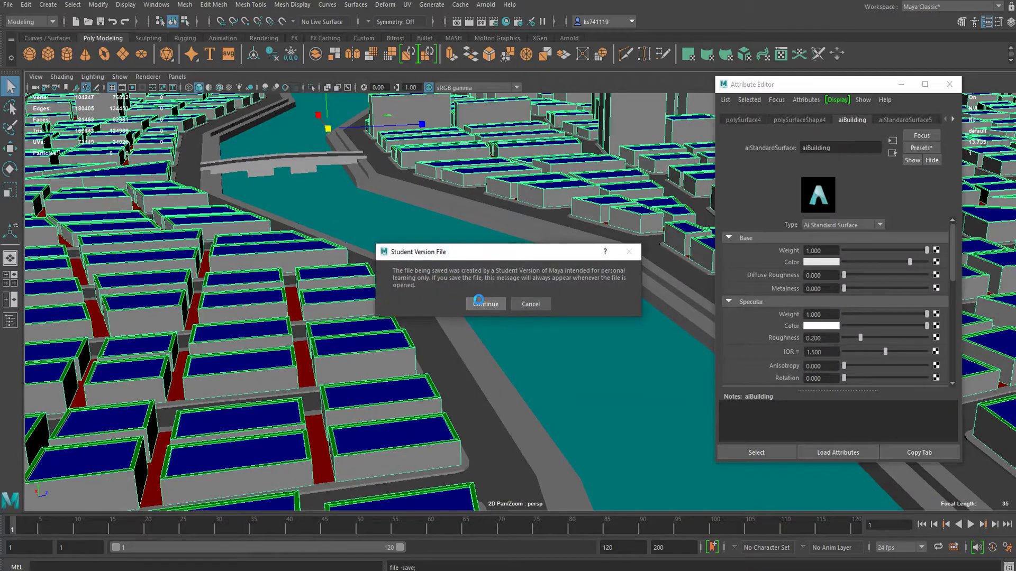
click(480, 301)
Duplicate the arched bridge and move the copy along the channel to a second crossing.
scroll(553, 347, down, 4)
scroll(552, 347, down, 5)
alt+drag(560, 338, 518, 385)
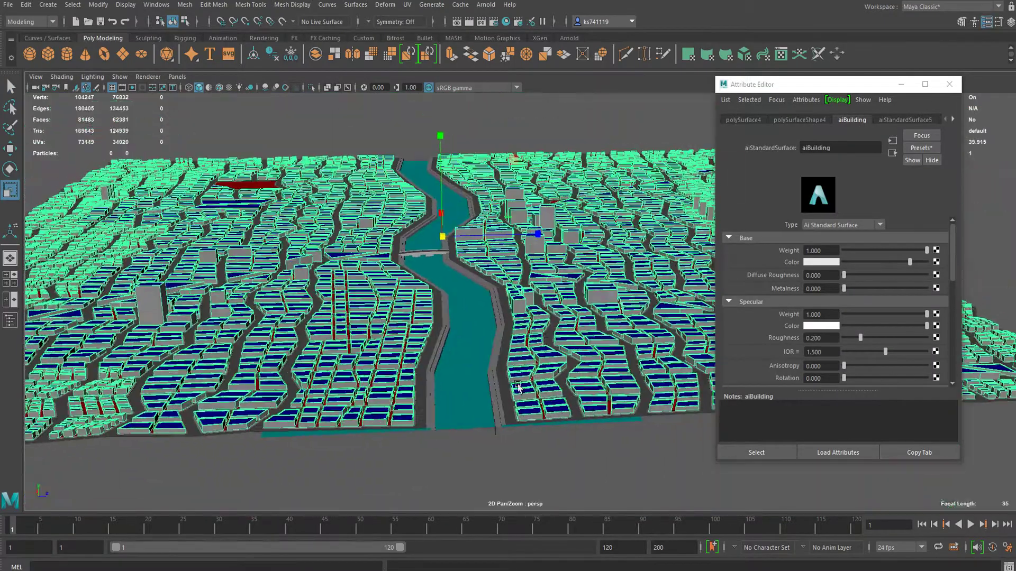
click(505, 452)
alt+drag(460, 399, 533, 418)
click(549, 347)
scroll(577, 359, up, 5)
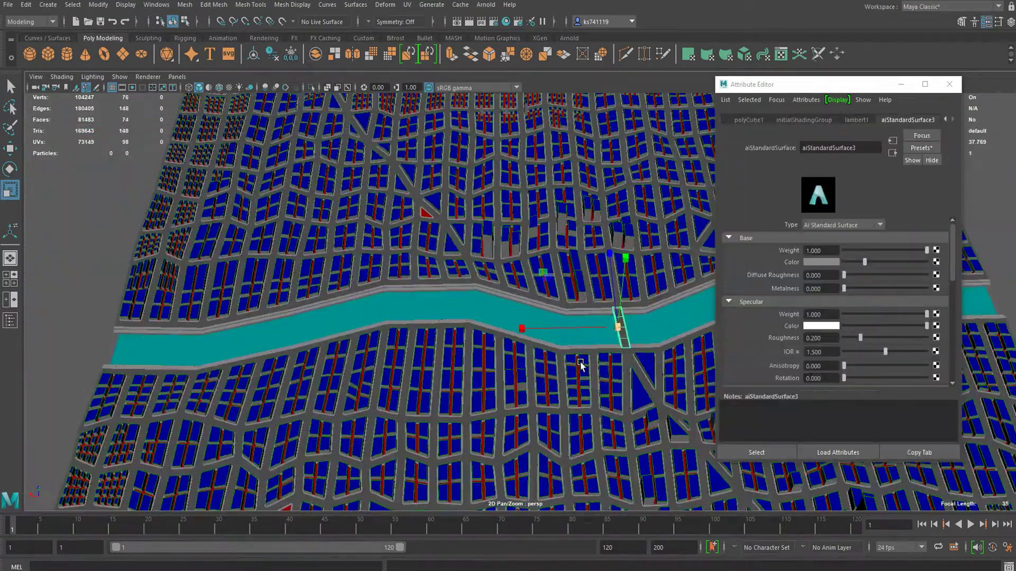
key(w)
drag(629, 350, 329, 253)
Rotate the bridge copy to fit the channel's direction and shift it into line with a street on both banks.
key(e)
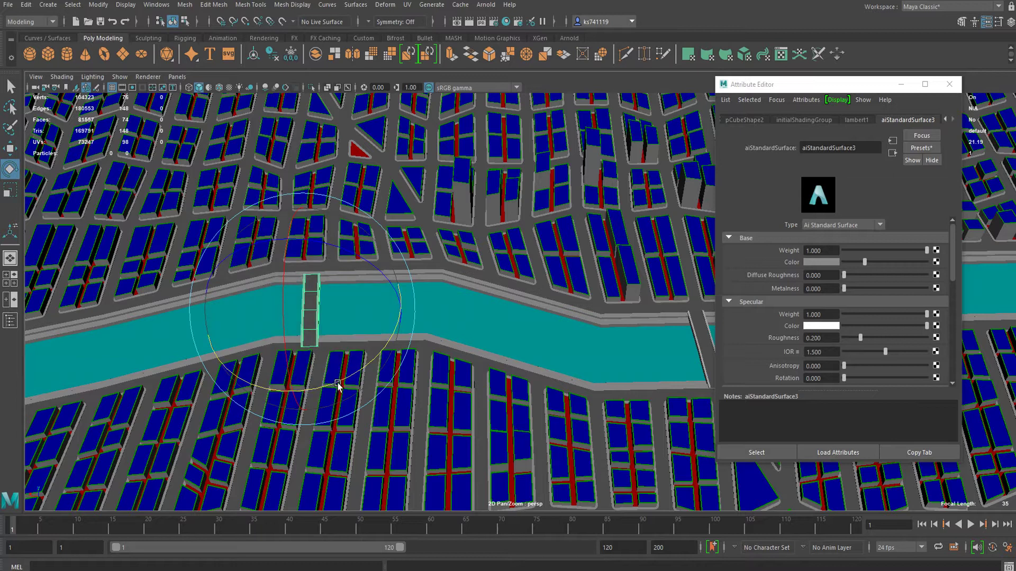
drag(330, 383, 332, 384)
key(w)
drag(284, 308, 302, 308)
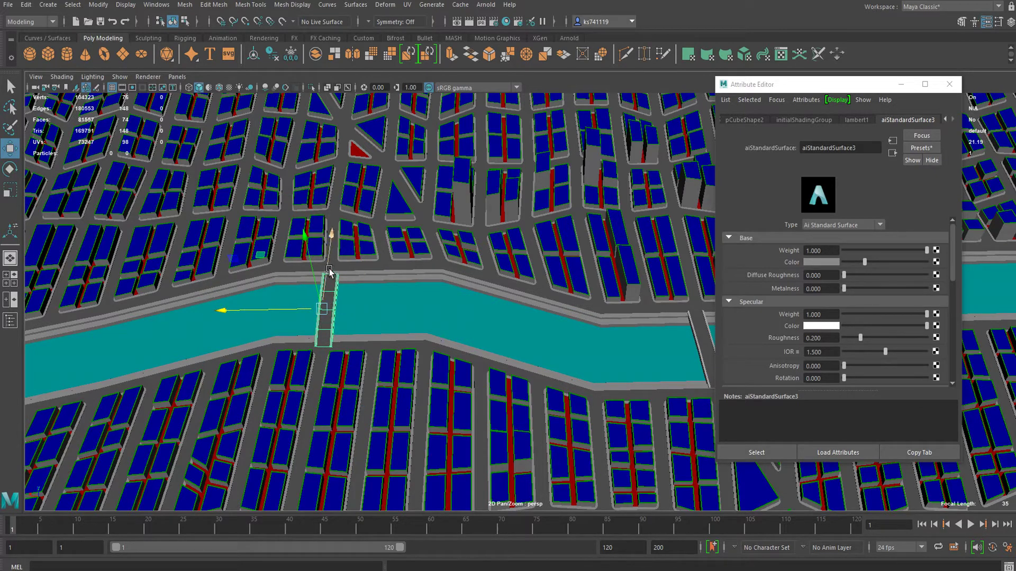
drag(329, 271, 331, 266)
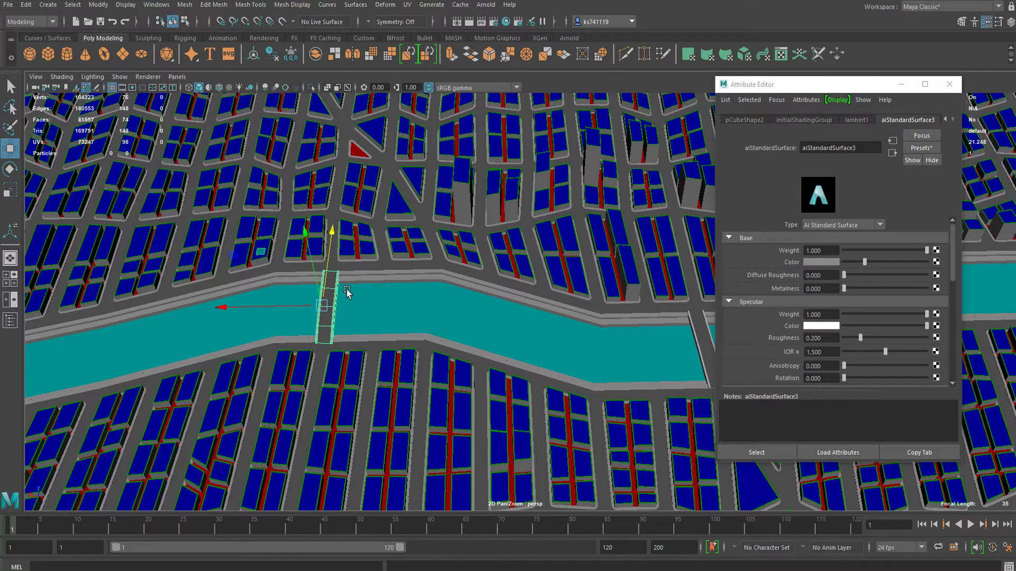
click(398, 306)
scroll(441, 341, down, 5)
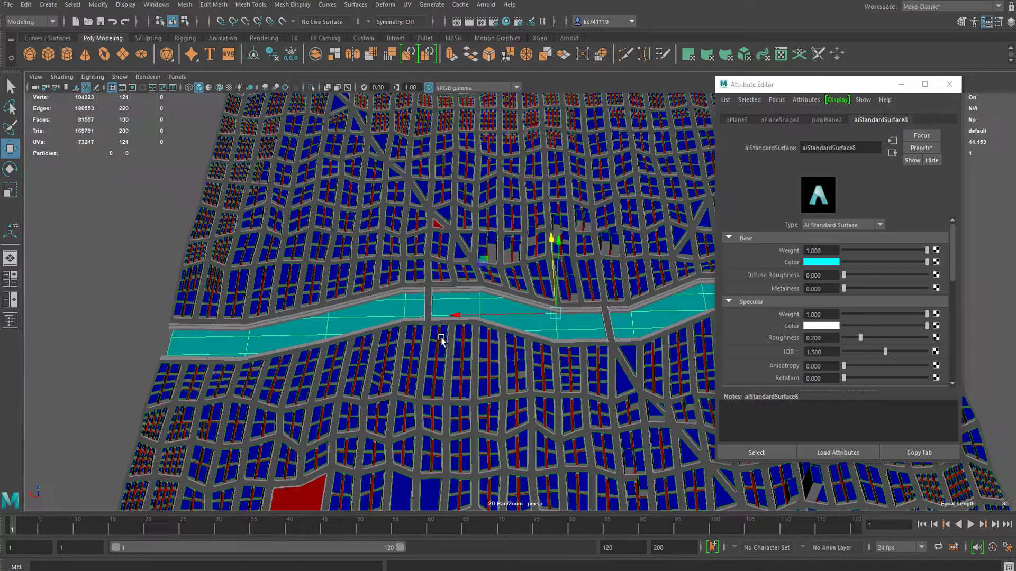
Duplicate the second bridge, move the copy to the bend near the channel's end and rotate it across the water.
click(428, 295)
middle_drag(358, 251, 207, 279)
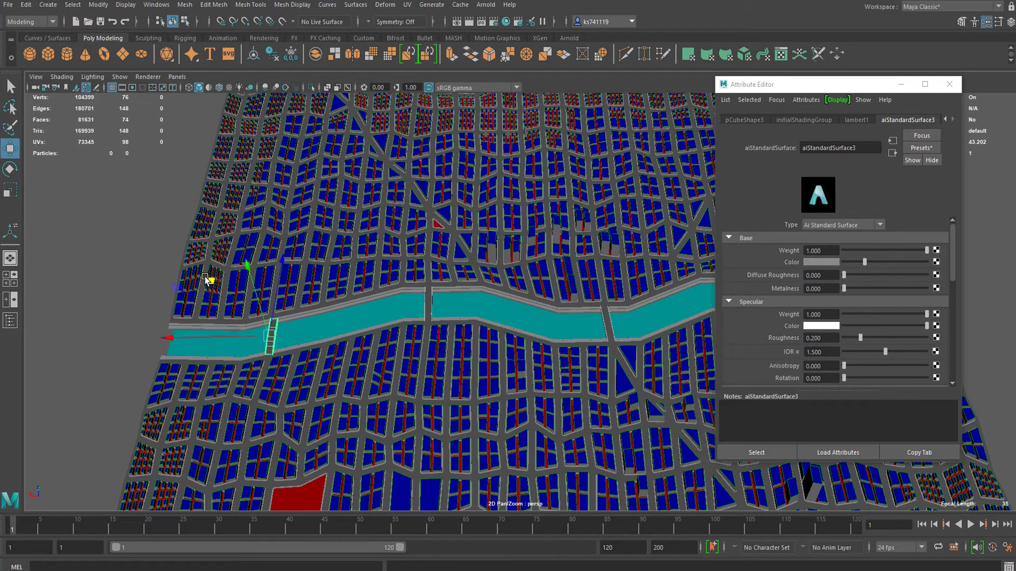
scroll(233, 347, up, 8)
alt+middle_drag(234, 347, 359, 328)
key(e)
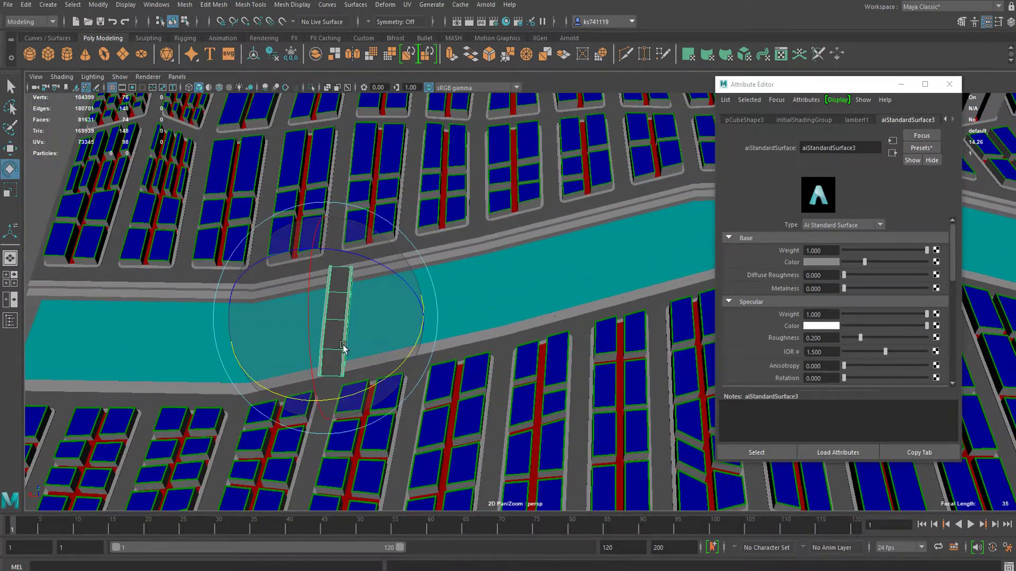
drag(343, 346, 291, 406)
click(505, 315)
scroll(505, 314, down, 10)
Duplicate the original bridge and move the copy to the channel stretch on the city's opposite side.
click(333, 329)
scroll(306, 372, down, 4)
scroll(364, 333, up, 5)
alt+middle_drag(364, 334, 465, 290)
alt+drag(465, 290, 426, 305)
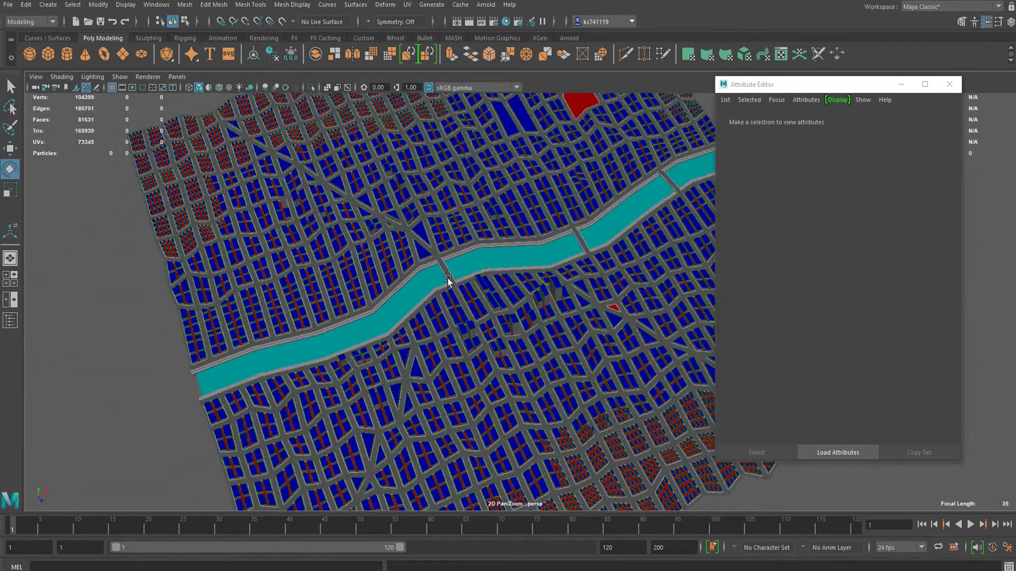
click(447, 281)
scroll(423, 302, up, 4)
scroll(415, 286, down, 5)
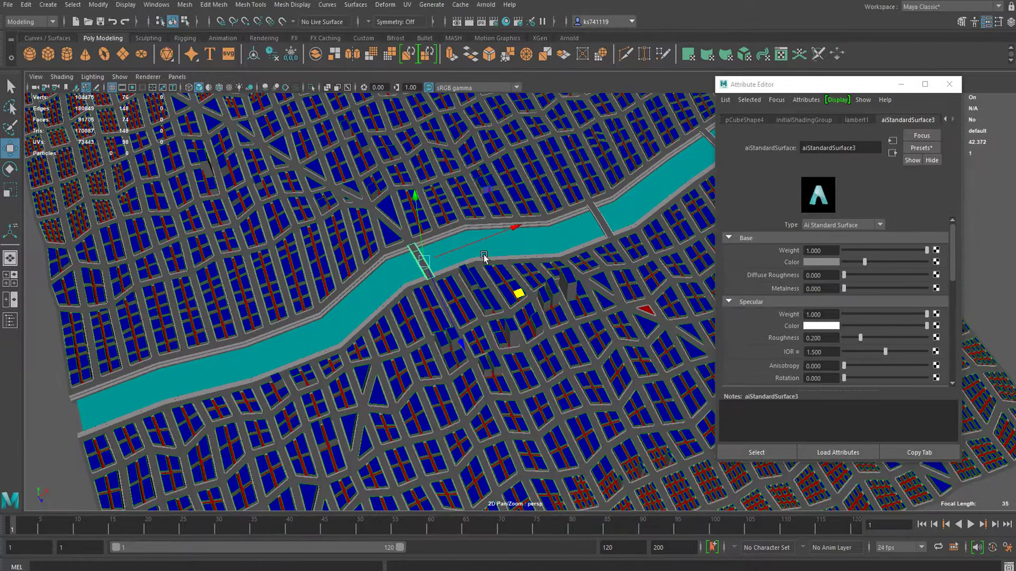
middle_drag(519, 294, 326, 401)
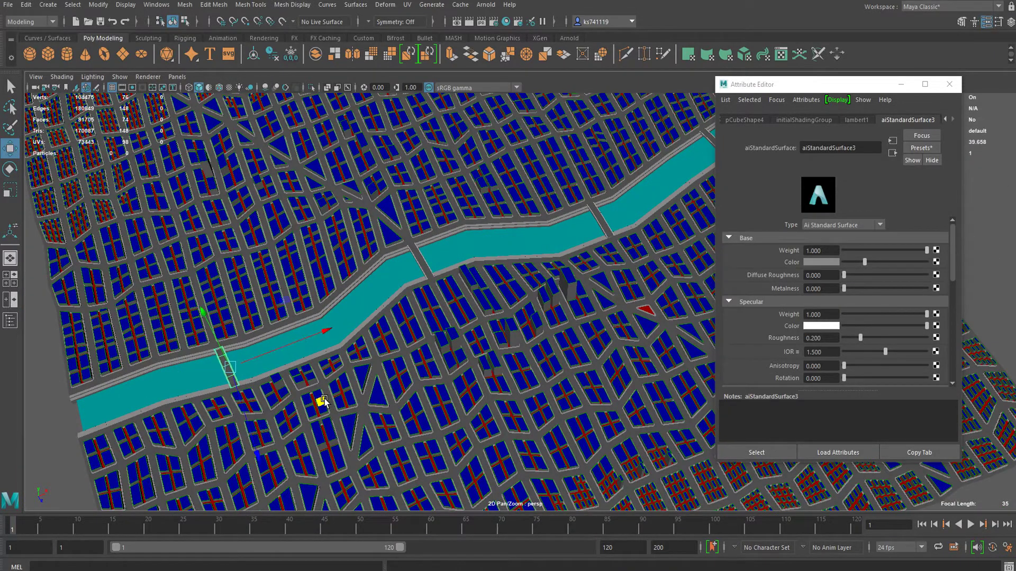
Rotate the newest bridge copy so that it spans the channel squarely between both embankments.
key(f)
alt+drag(346, 383, 468, 349)
key(e)
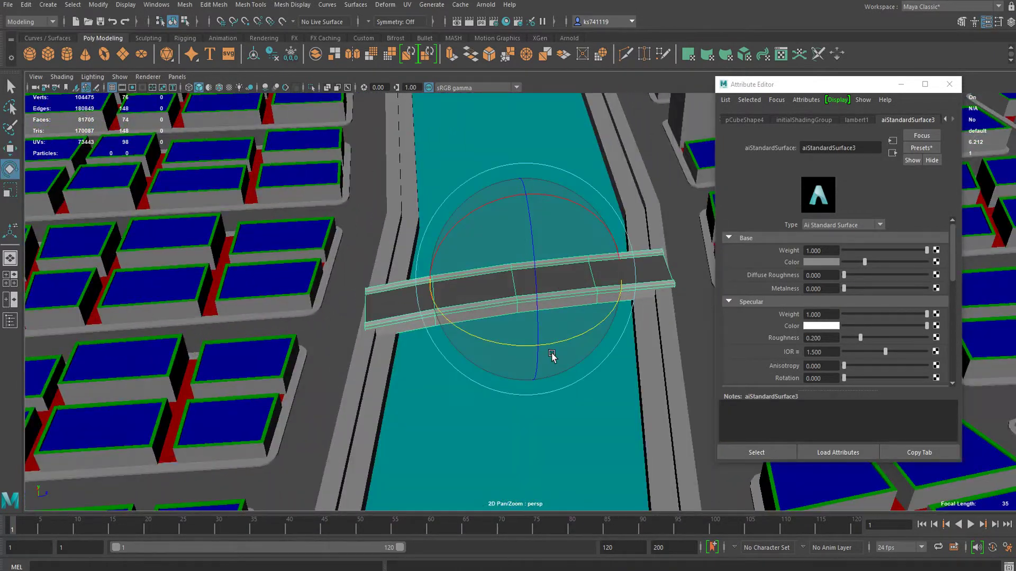
drag(558, 347, 544, 325)
key(w)
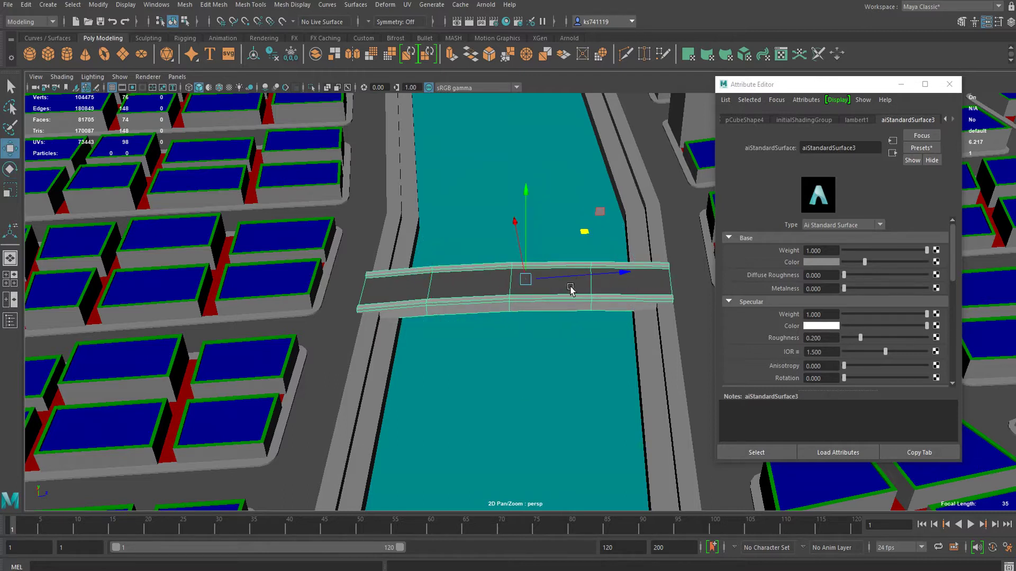
scroll(579, 279, down, 8)
click(613, 405)
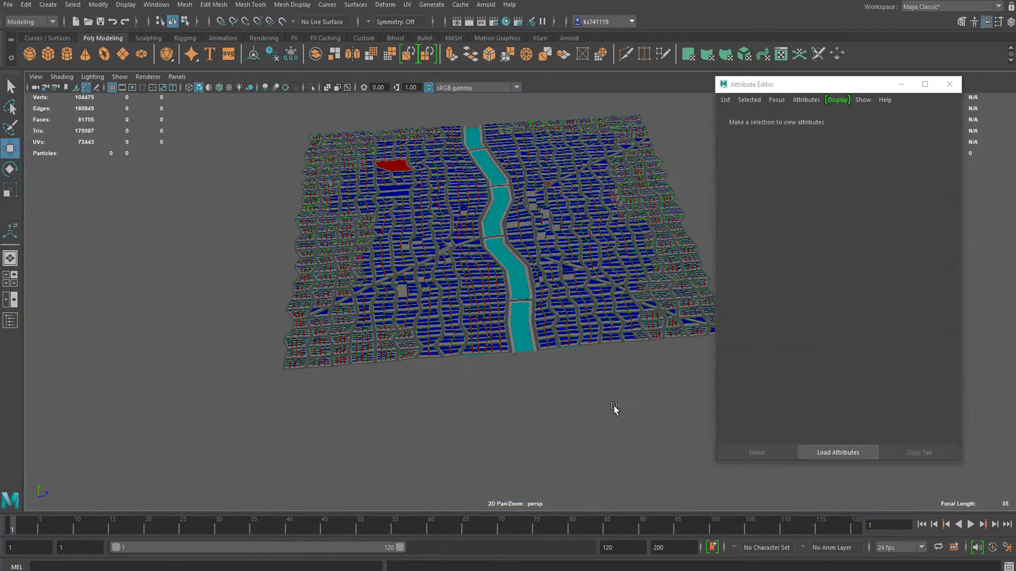
Examine the spacing of the bridges along the channel from several sides of the city.
alt+drag(614, 405, 549, 231)
right_drag(549, 233, 610, 181)
alt+drag(429, 397, 497, 296)
scroll(498, 296, up, 4)
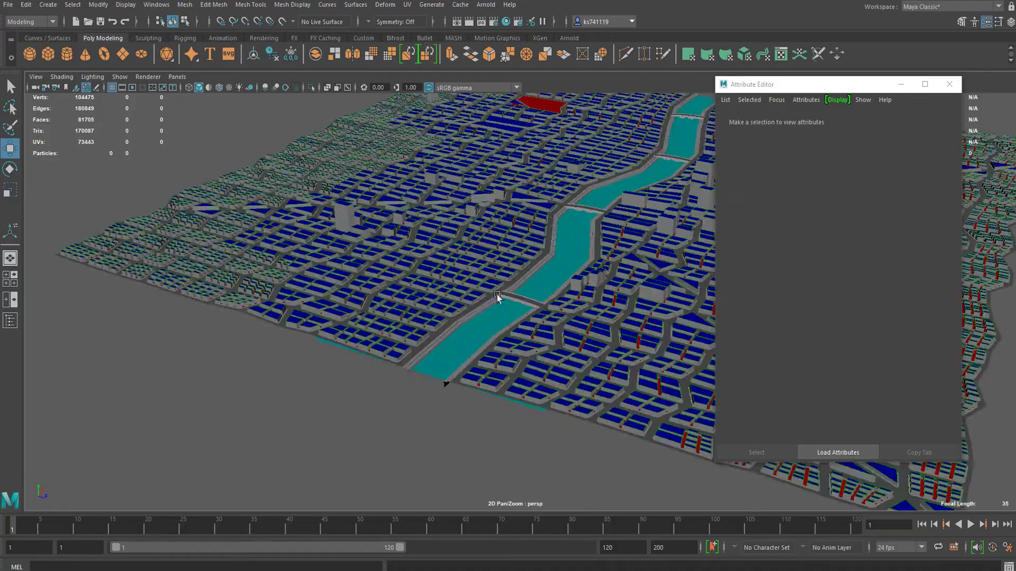
alt+middle_drag(550, 216, 354, 302)
scroll(283, 331, up, 3)
alt+drag(354, 300, 556, 295)
alt+middle_drag(270, 341, 469, 220)
alt+drag(469, 220, 404, 293)
Select the sidewalk mesh and examine the sidewalks, red inner lots and buildings of the blocks up close.
scroll(404, 294, up, 4)
alt+middle_drag(300, 280, 490, 299)
scroll(476, 307, up, 2)
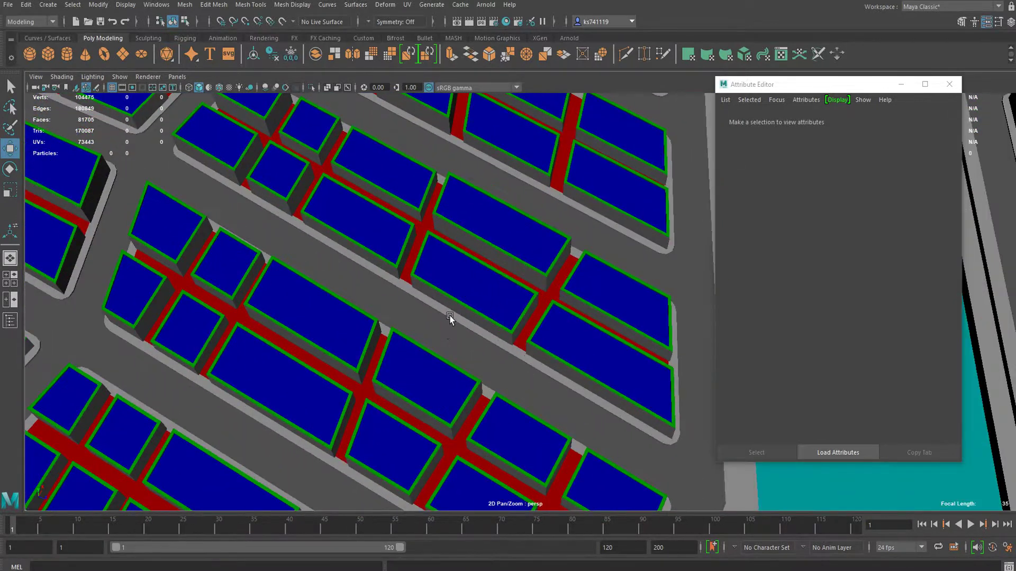
click(450, 319)
scroll(443, 332, up, 3)
alt+middle_drag(443, 331, 338, 337)
scroll(338, 337, down, 5)
alt+drag(291, 313, 445, 301)
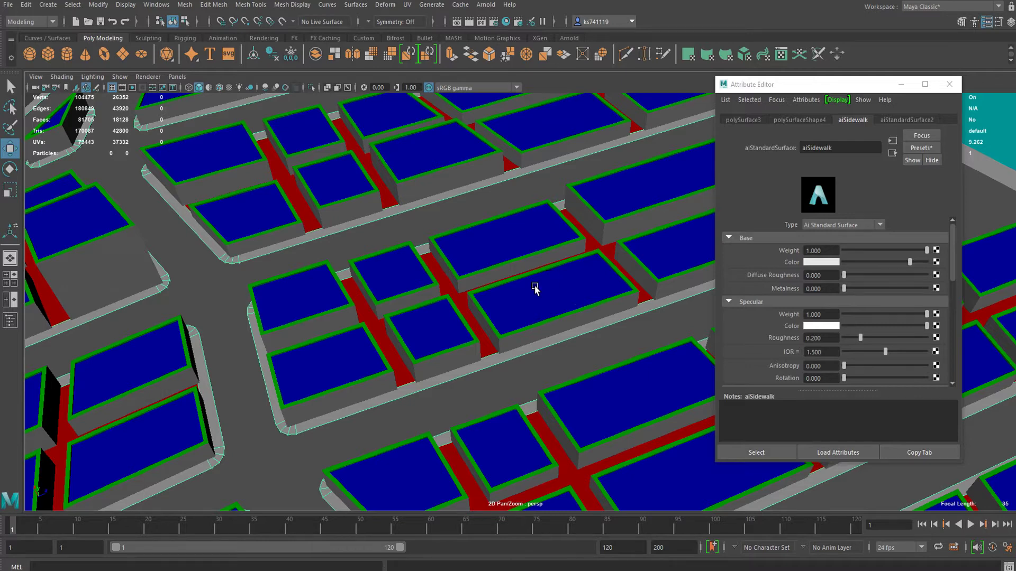
scroll(534, 287, down, 10)
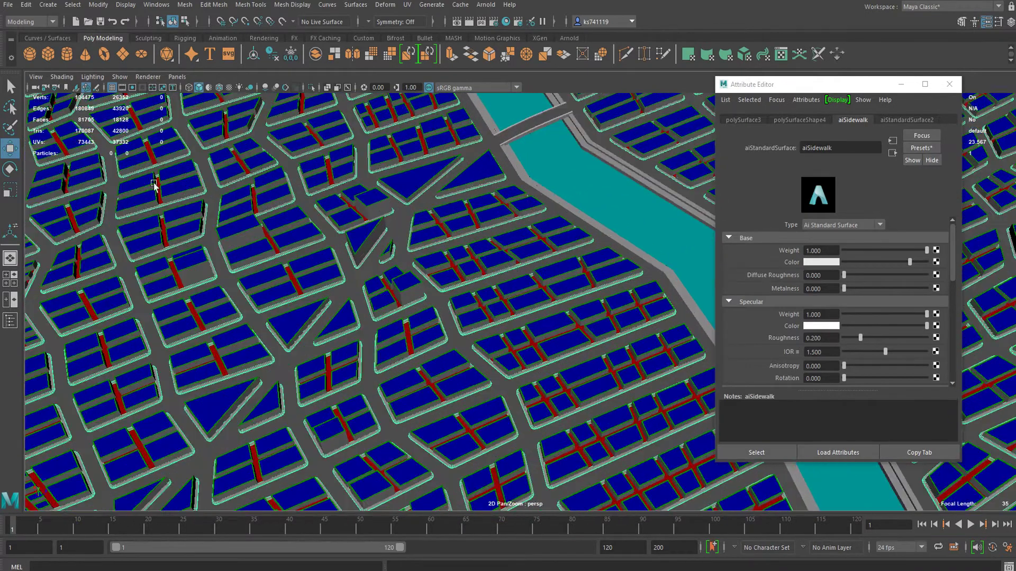
scroll(174, 299, up, 10)
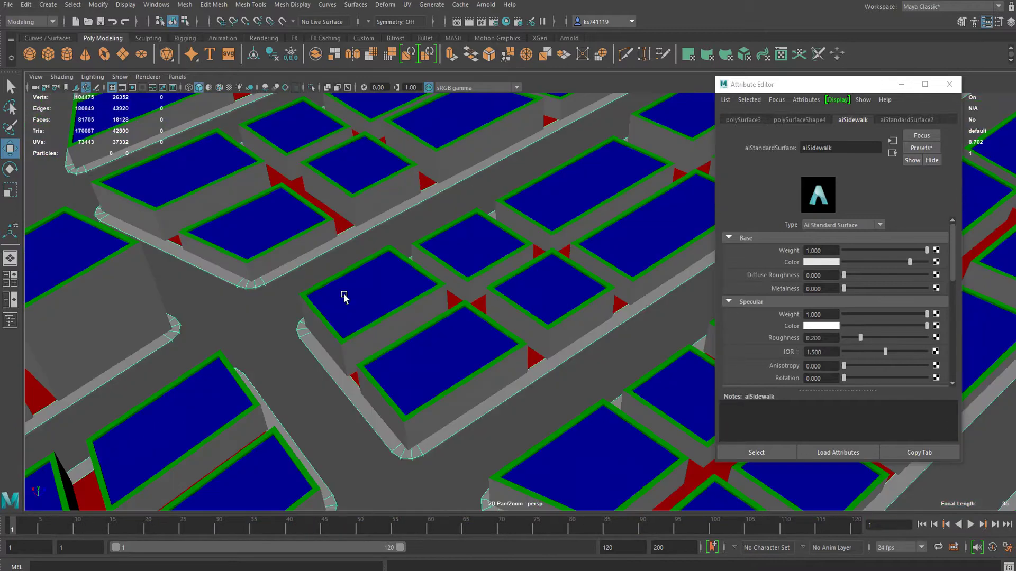
Clear the selection and examine the city blocks, buildings and sidewalks from above and at street level.
alt+drag(344, 296, 455, 289)
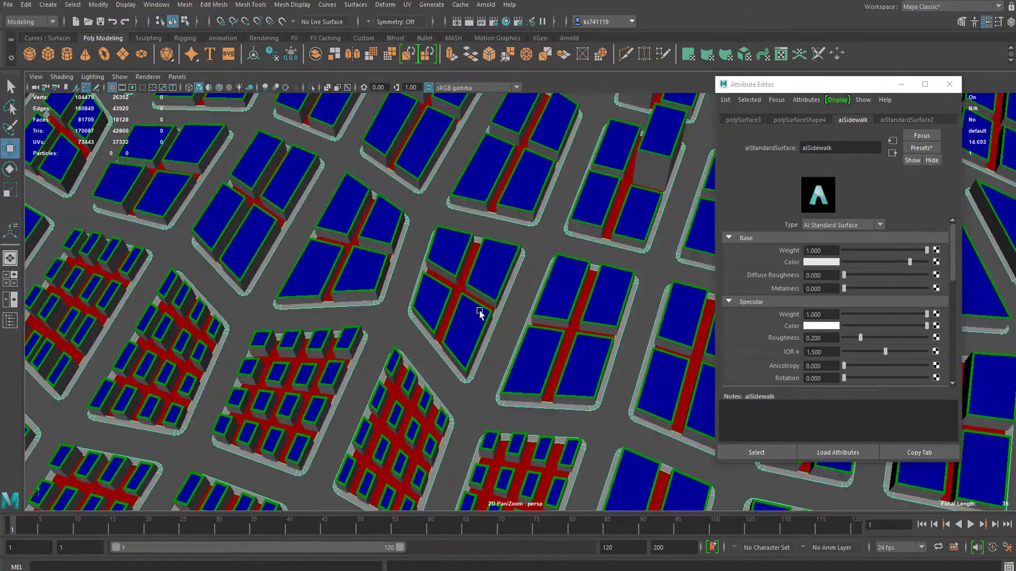
click(486, 277)
alt+drag(529, 339, 638, 267)
click(627, 177)
alt+drag(452, 368, 464, 322)
scroll(459, 359, up, 6)
scroll(476, 354, up, 2)
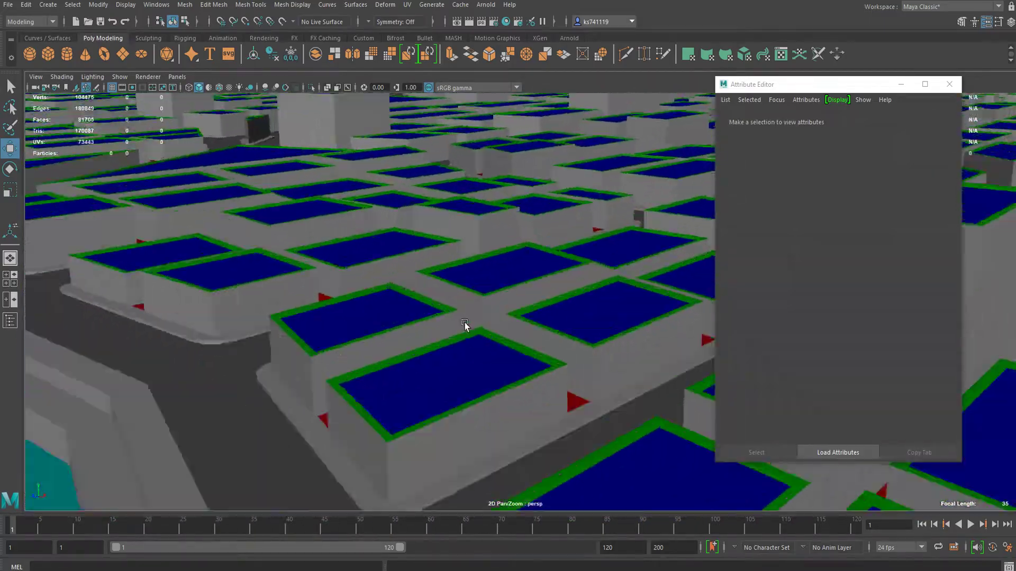
scroll(424, 347, down, 5)
alt+drag(376, 356, 499, 340)
scroll(403, 347, down, 3)
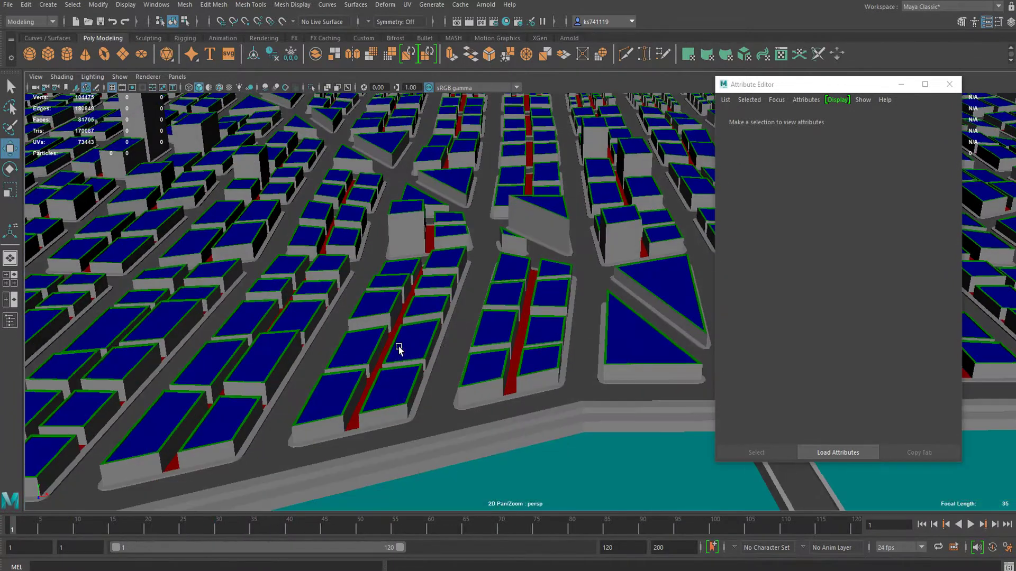
alt+drag(399, 348, 546, 339)
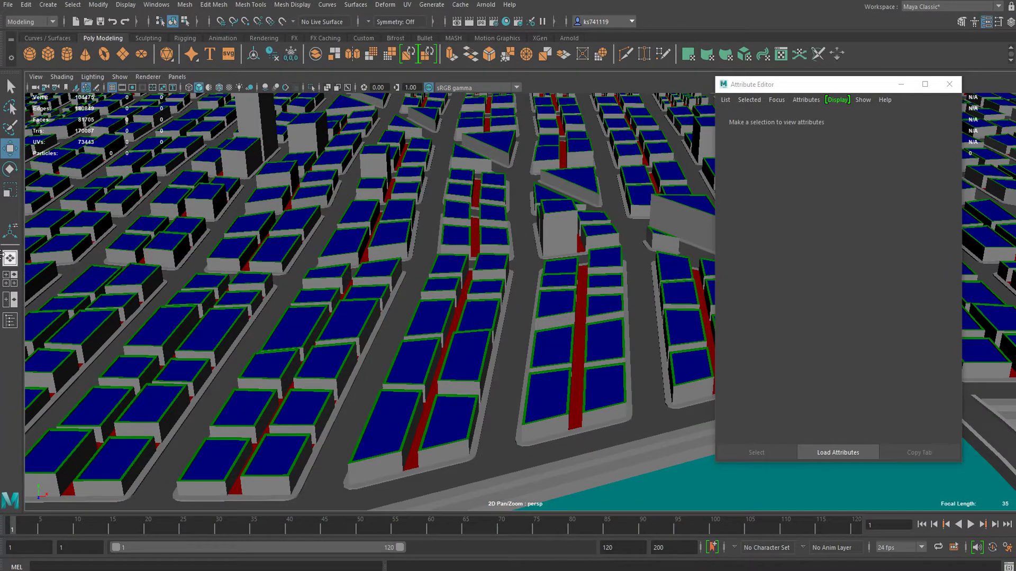
Look through the scene's object list and inspect the hidden polySurface5 mesh.
click(11, 321)
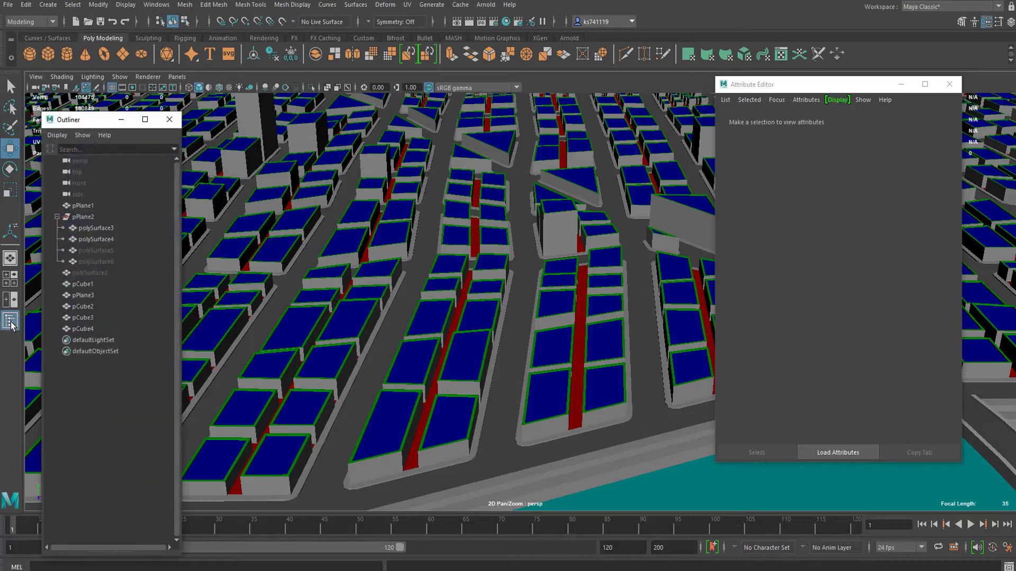
click(169, 121)
alt+drag(308, 214, 252, 205)
click(11, 321)
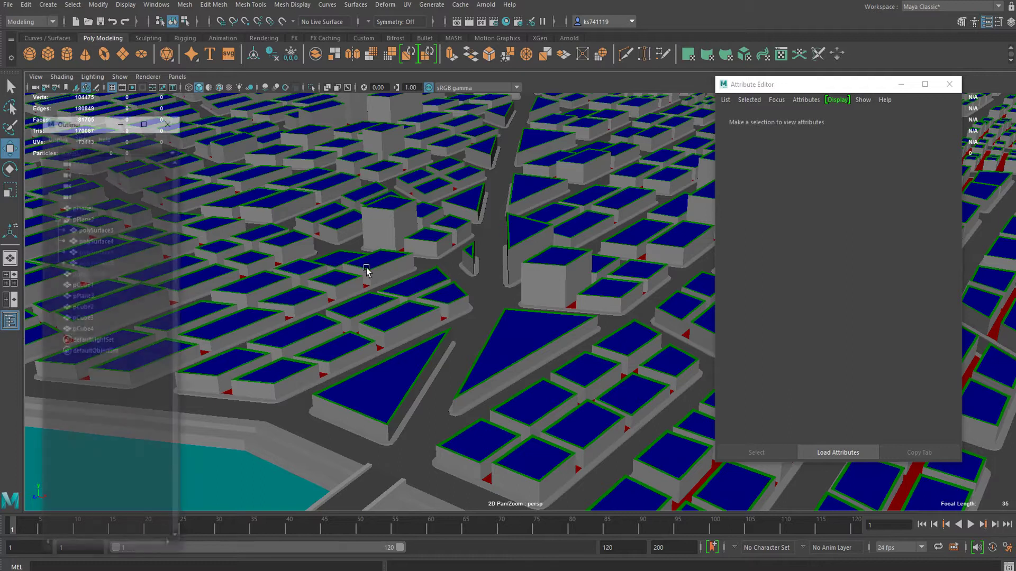
click(97, 250)
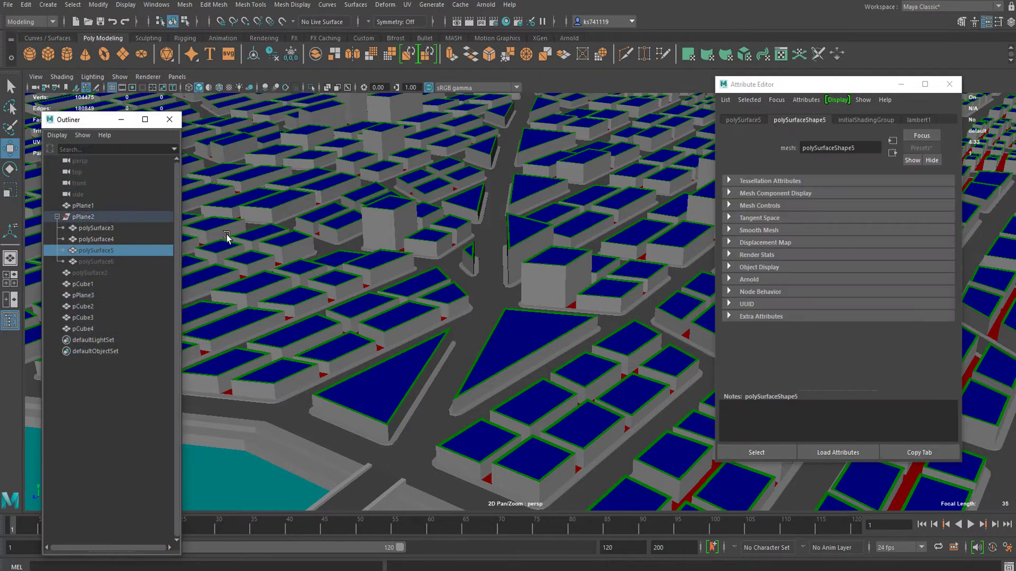
click(168, 120)
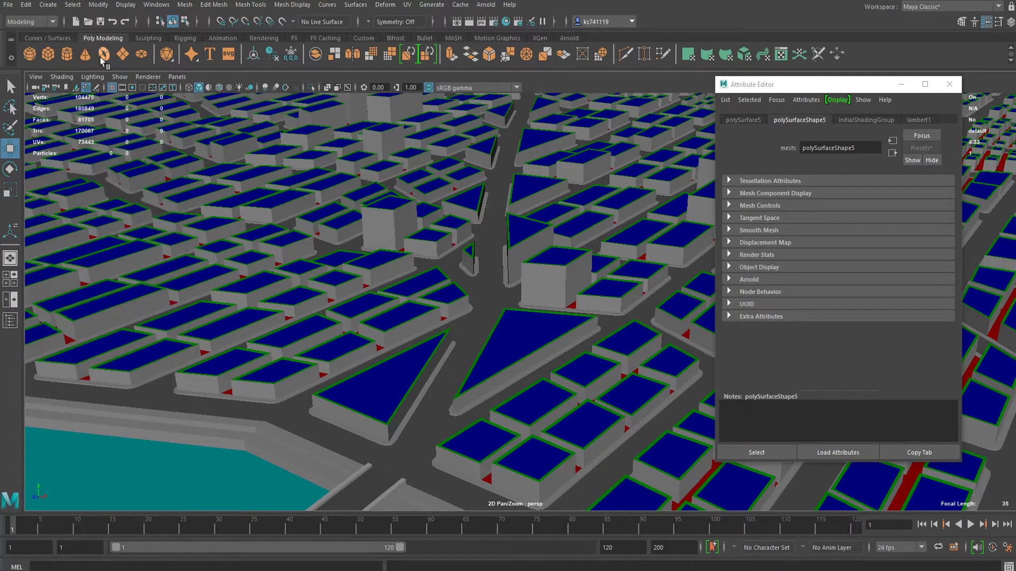
Create a polygon cube over the channel and scale it into a tall, thin street lamp post.
click(49, 57)
scroll(584, 385, down, 10)
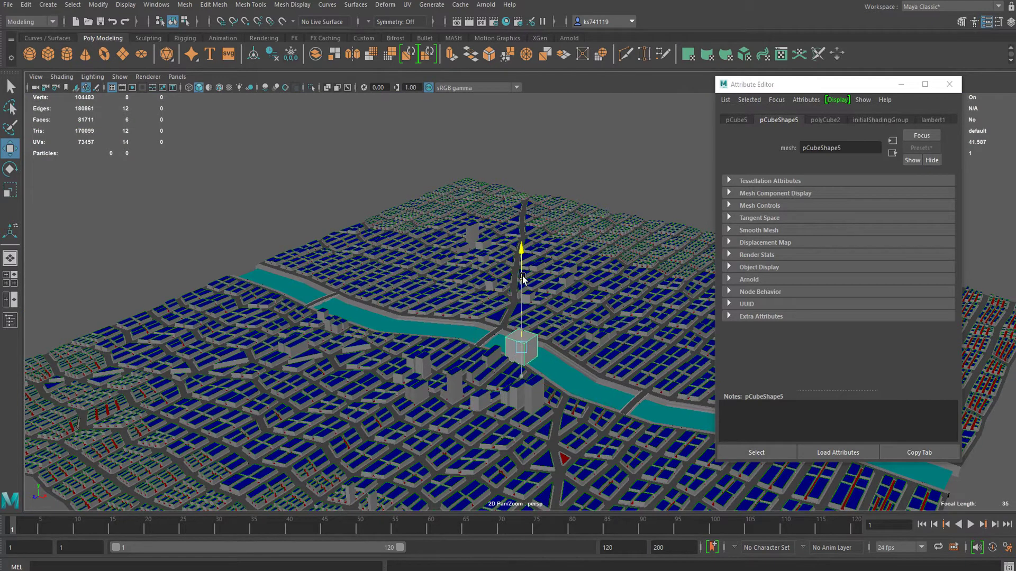
key(f)
alt+right_drag(527, 306, 356, 312)
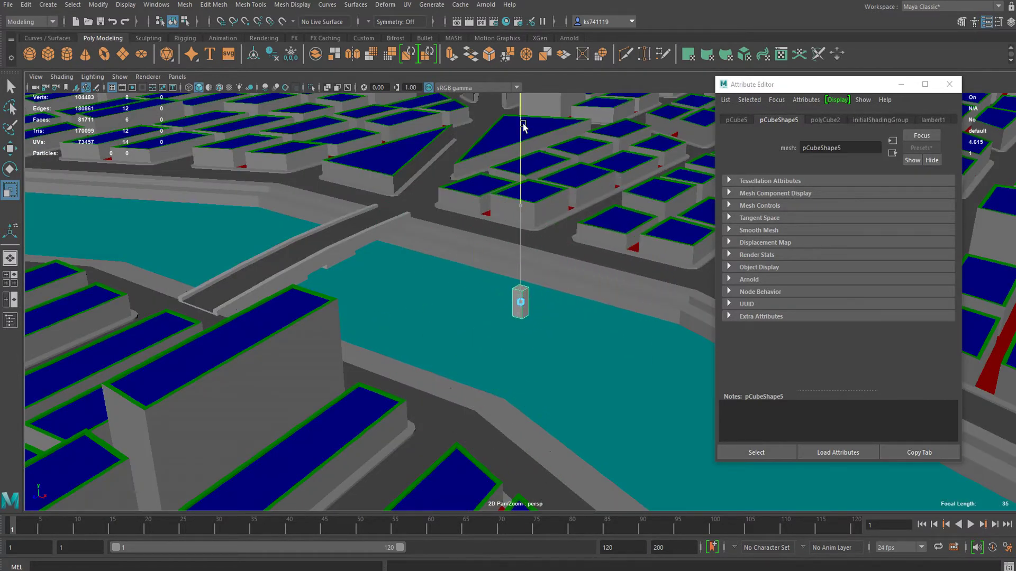
drag(523, 277, 533, 227)
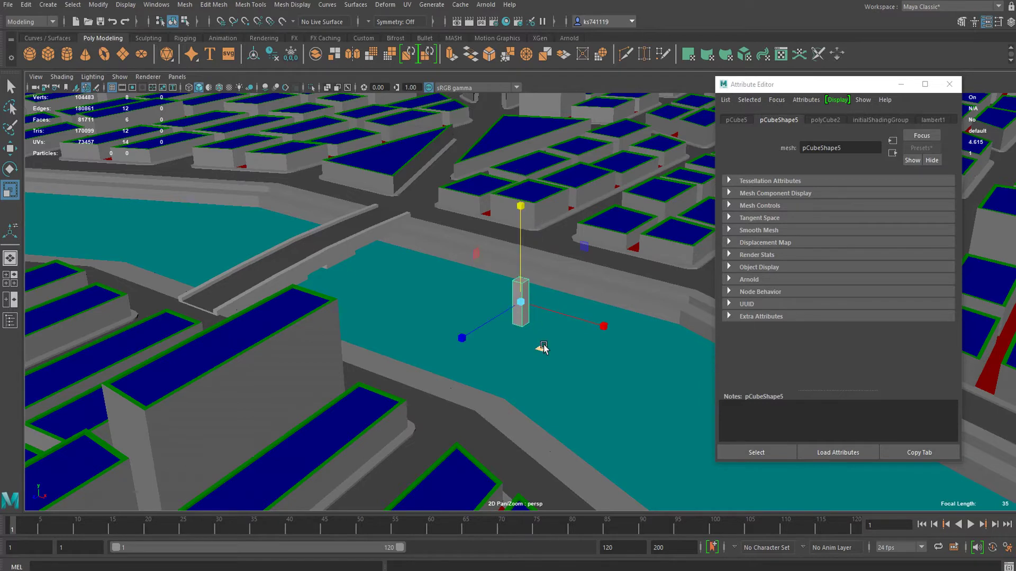
drag(543, 347, 522, 347)
scroll(522, 329, up, 5)
key(f)
alt+drag(523, 253, 527, 296)
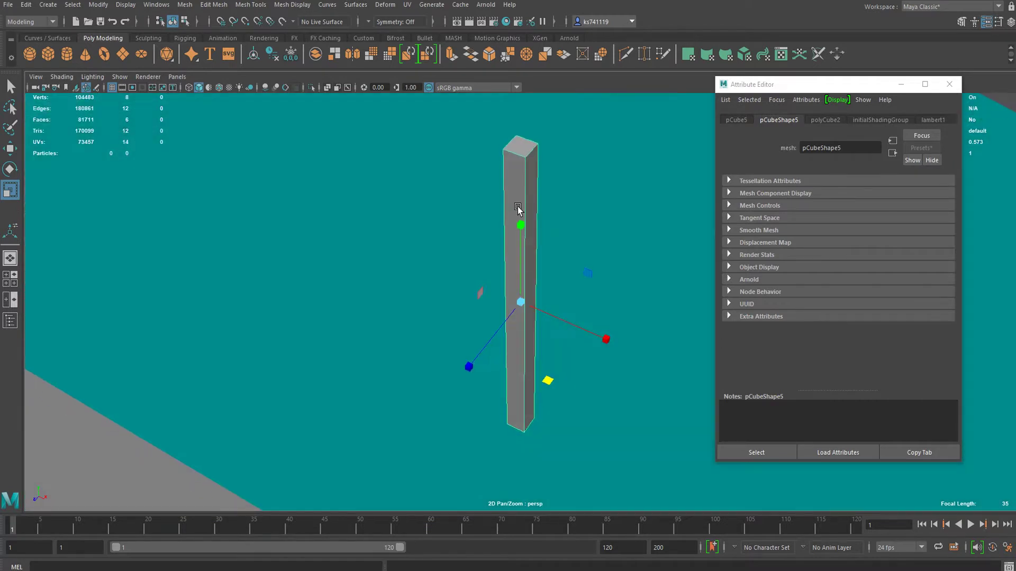
Assign a new aiStandardSurface material to the post and set its base color to a neutral grey.
right_drag(517, 202, 511, 490)
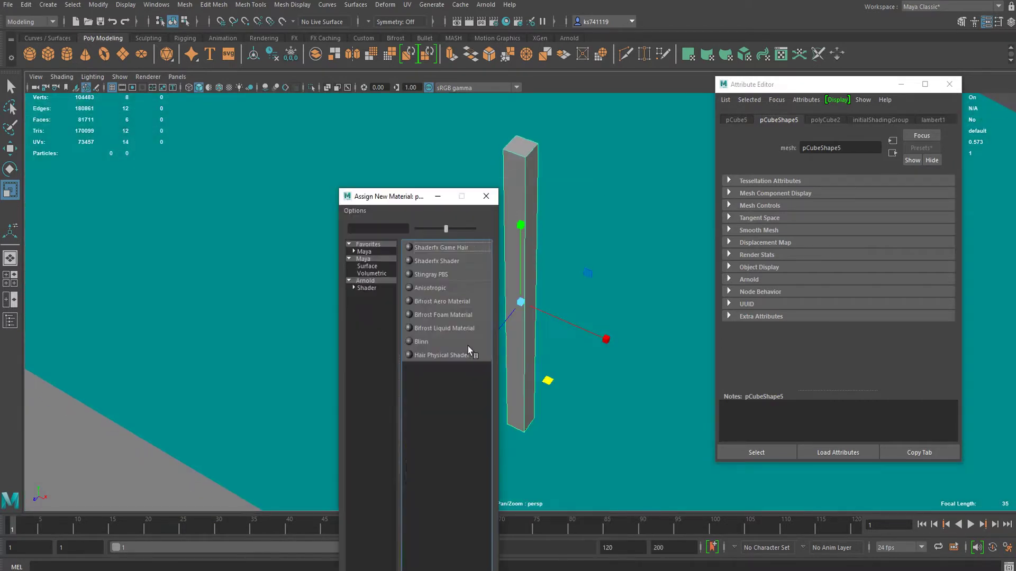
click(359, 288)
click(439, 436)
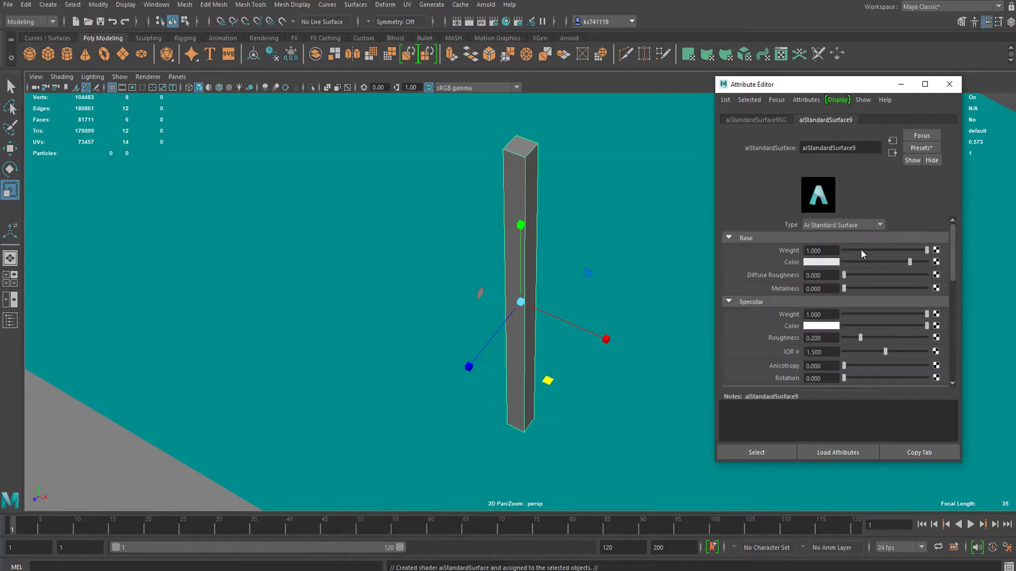
click(832, 263)
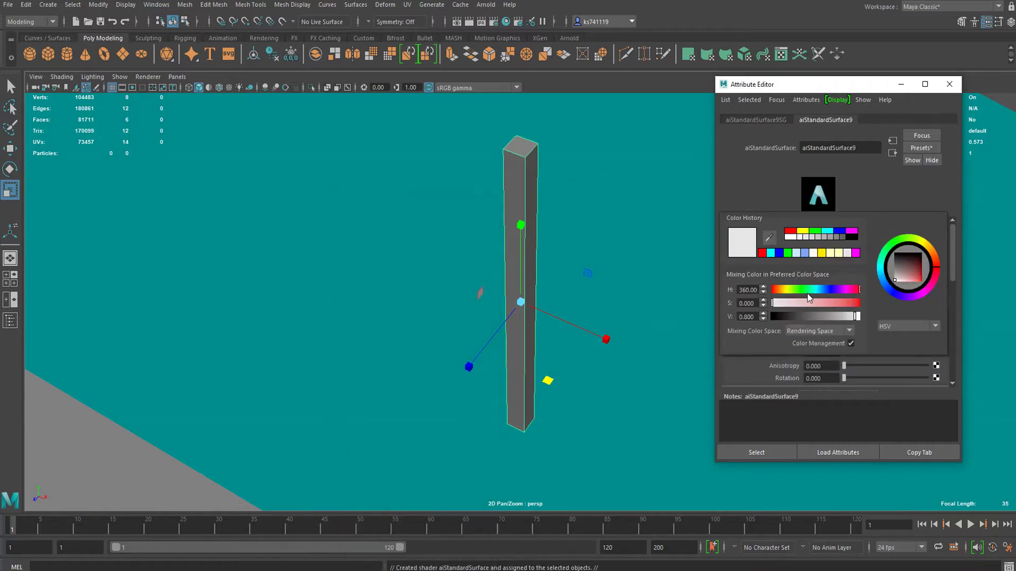
click(796, 317)
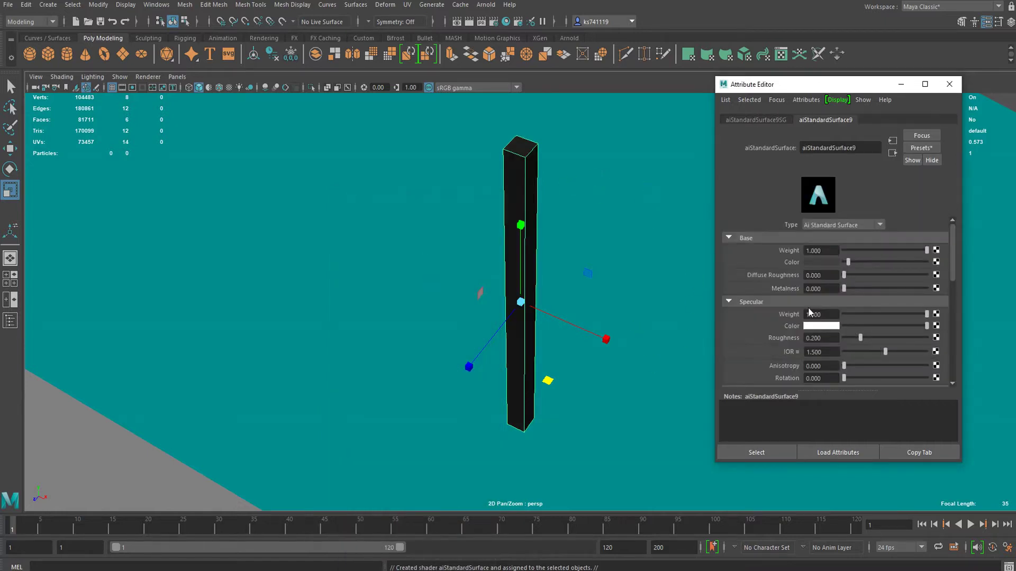
click(822, 263)
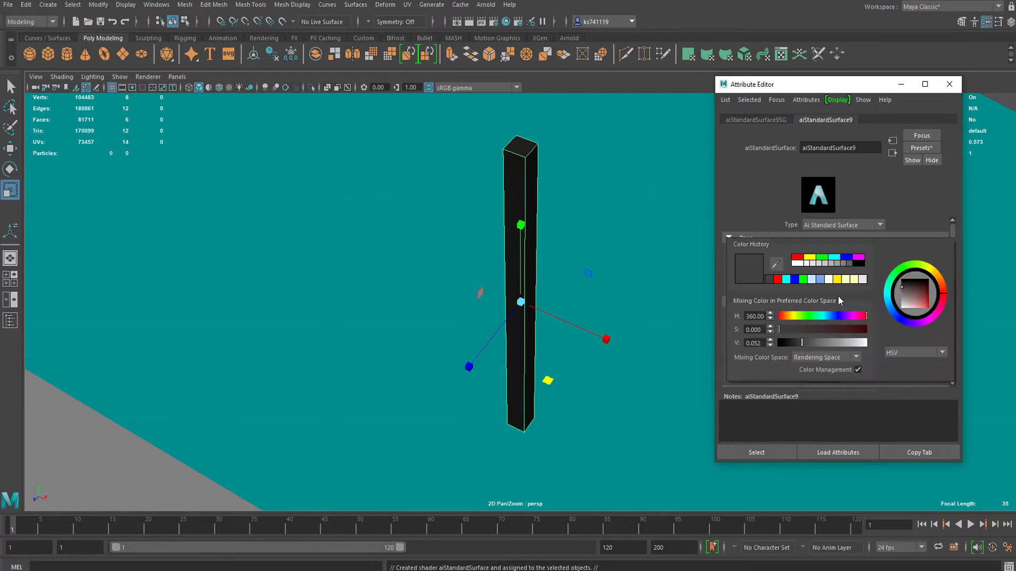
click(792, 343)
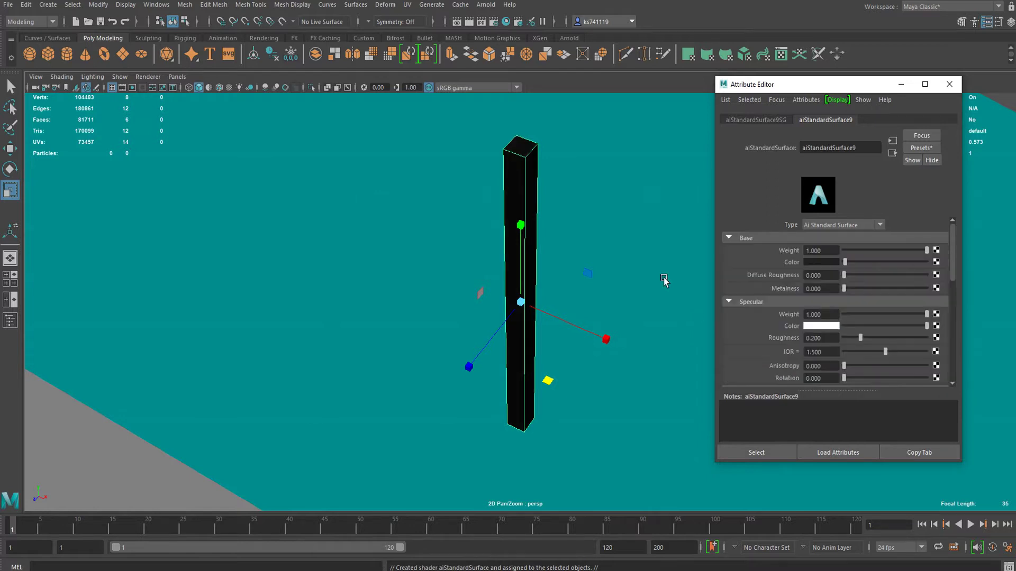
click(835, 262)
click(839, 316)
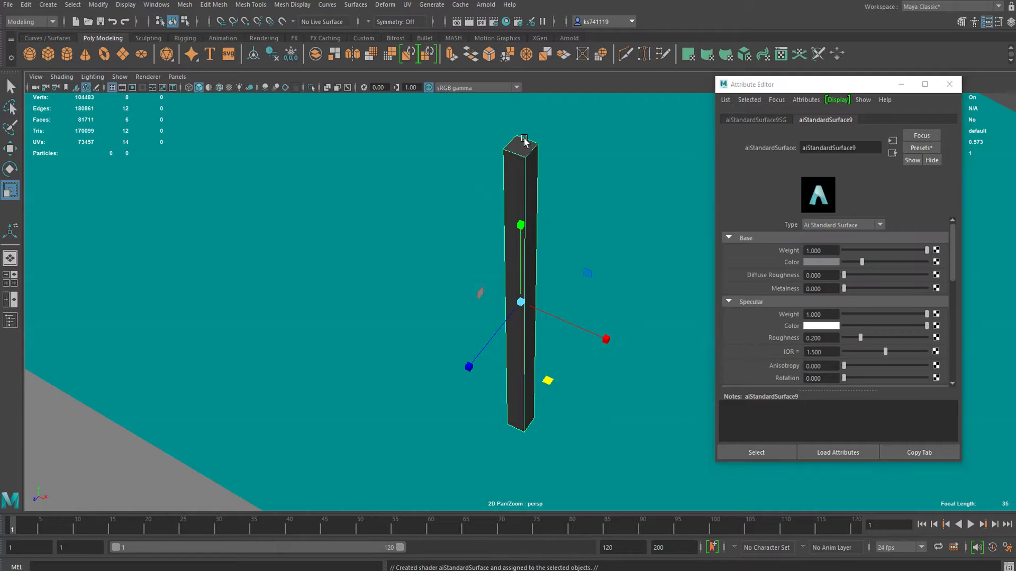
Select the post's top face and extrude it upward to form a short section for the lamp head.
right_drag(521, 152, 572, 152)
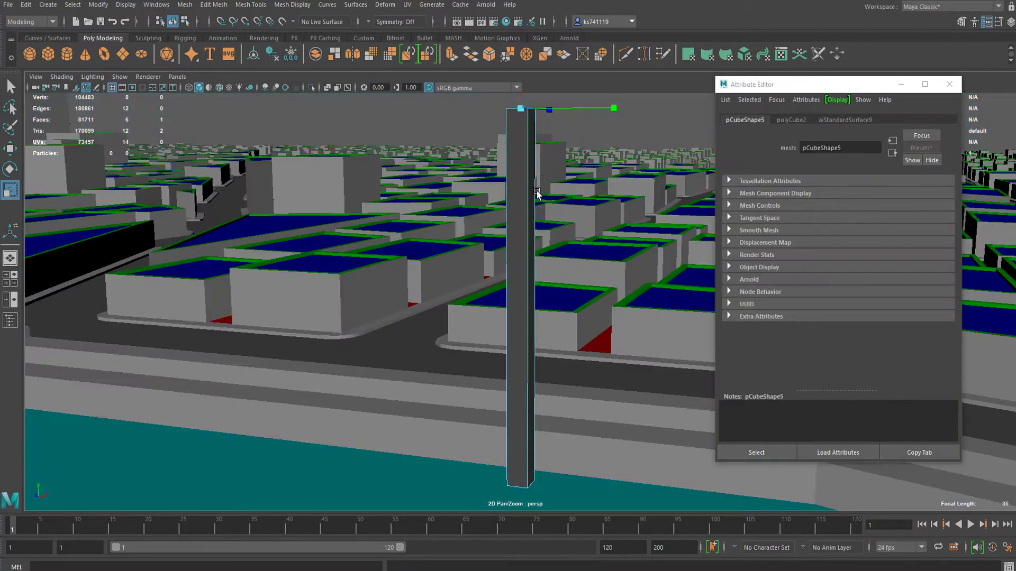
alt+middle_drag(536, 191, 555, 297)
scroll(555, 297, up, 3)
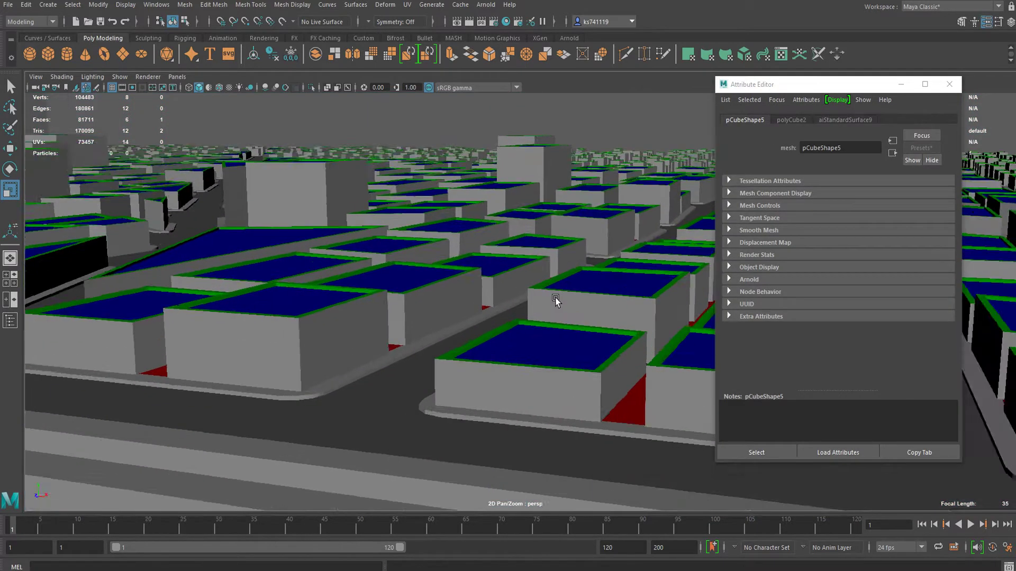
scroll(557, 309, down, 2)
scroll(557, 309, up, 2)
key(f)
scroll(553, 312, down, 5)
scroll(553, 313, up, 5)
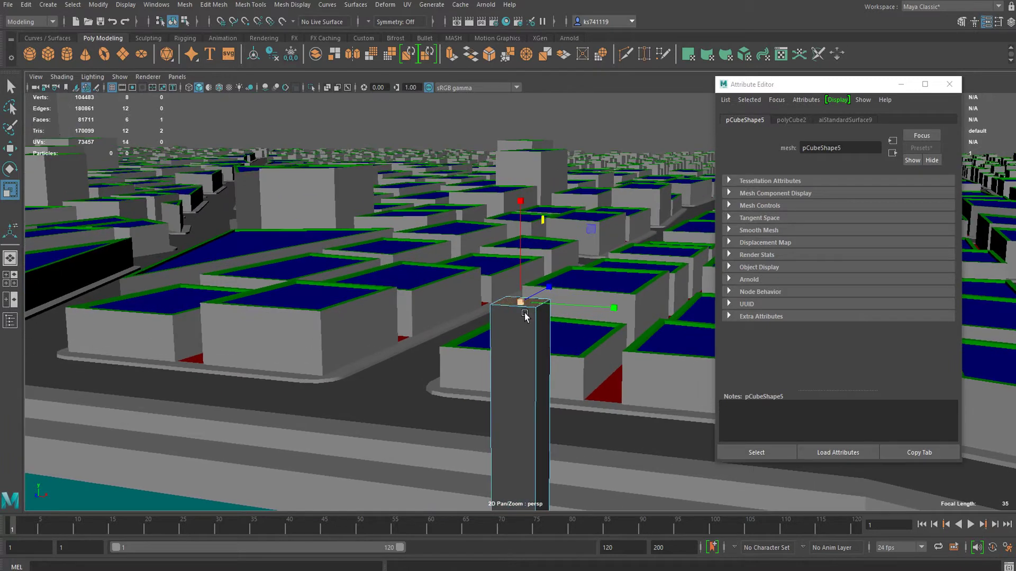
key(ctrl+e)
drag(529, 200, 520, 159)
Extrude the side faces of the post's uppermost section outward with a thickness of 0.01 to form a wider head.
click(522, 269)
shift+click(540, 223)
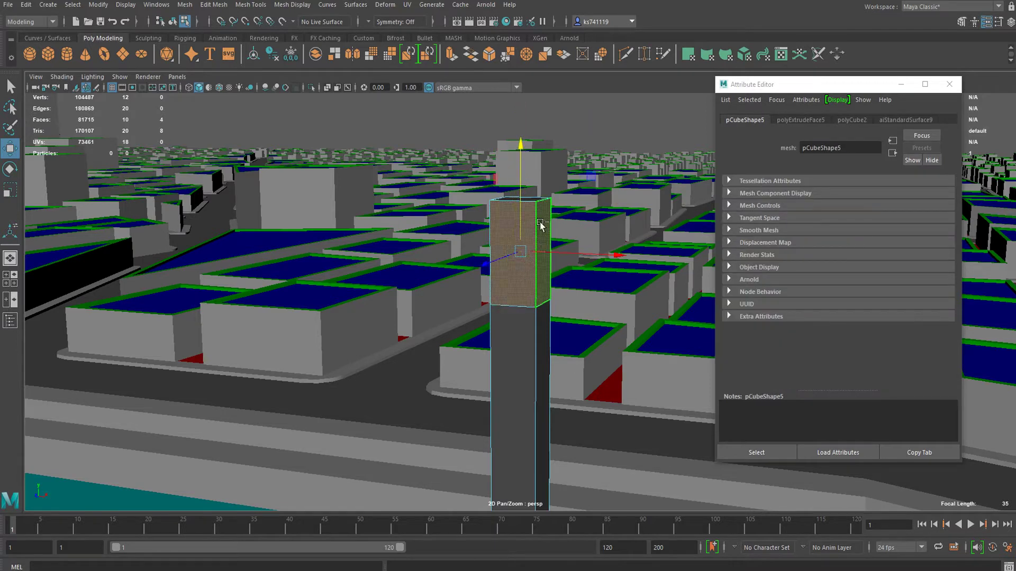
key(ctrl+e)
drag(607, 224, 606, 215)
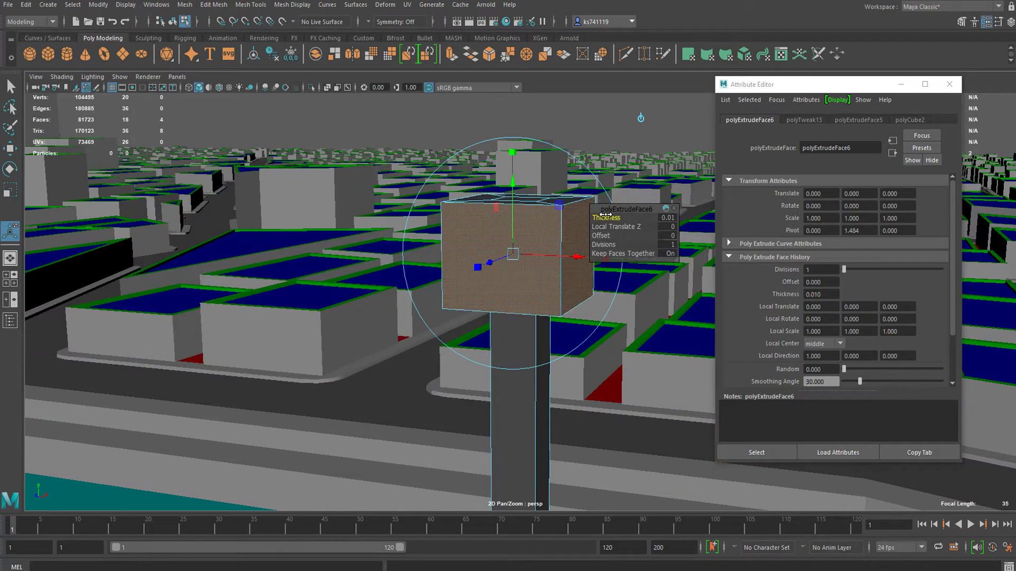
Grow the face selection to cover the whole lamp head and assign it a new aiStandardSurface material.
key(q)
alt+drag(534, 235, 534, 261)
key(shift+period)
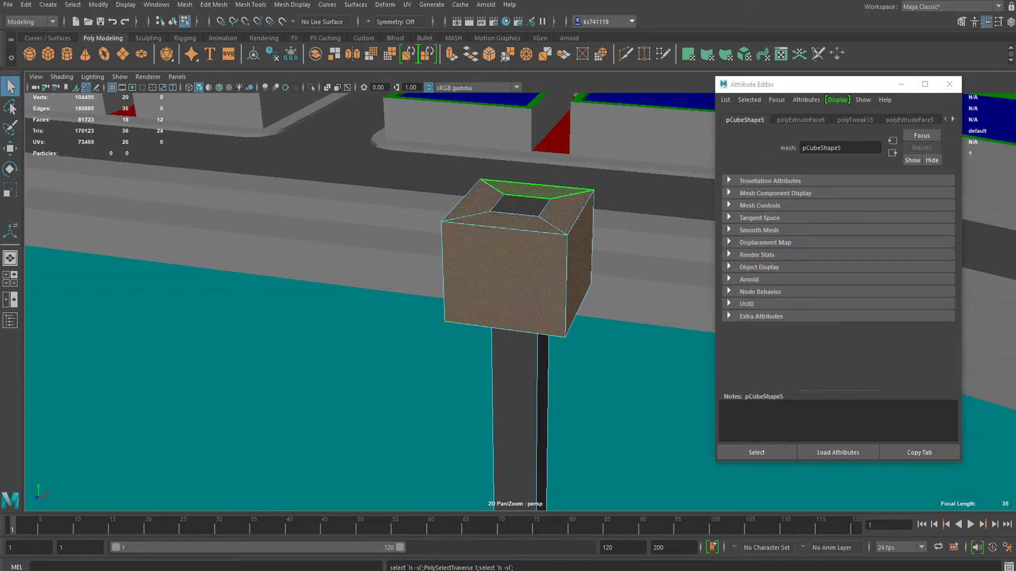
scroll(519, 228, down, 5)
scroll(519, 228, up, 5)
alt+drag(521, 312, 522, 281)
right_drag(529, 235, 537, 522)
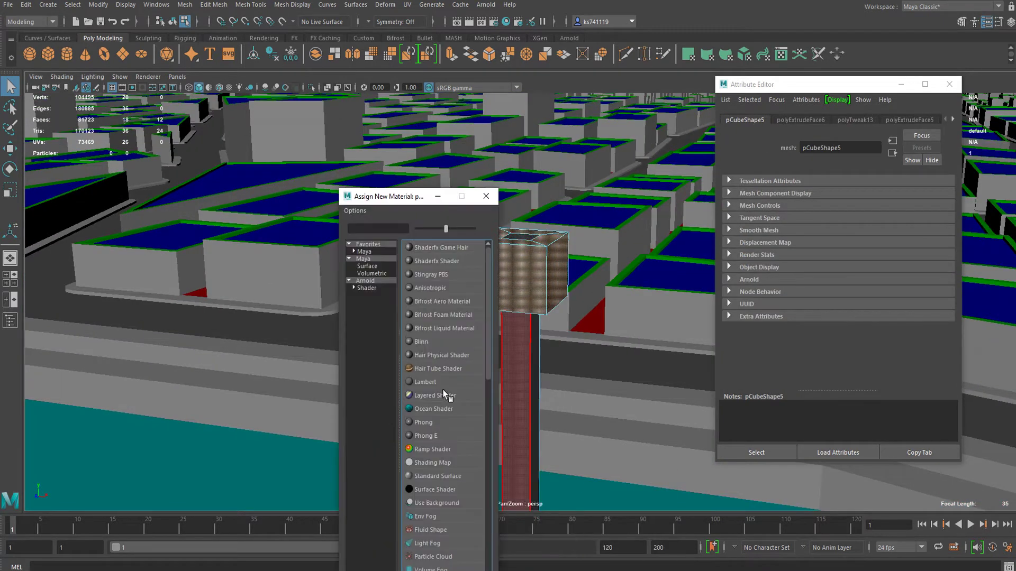
click(366, 288)
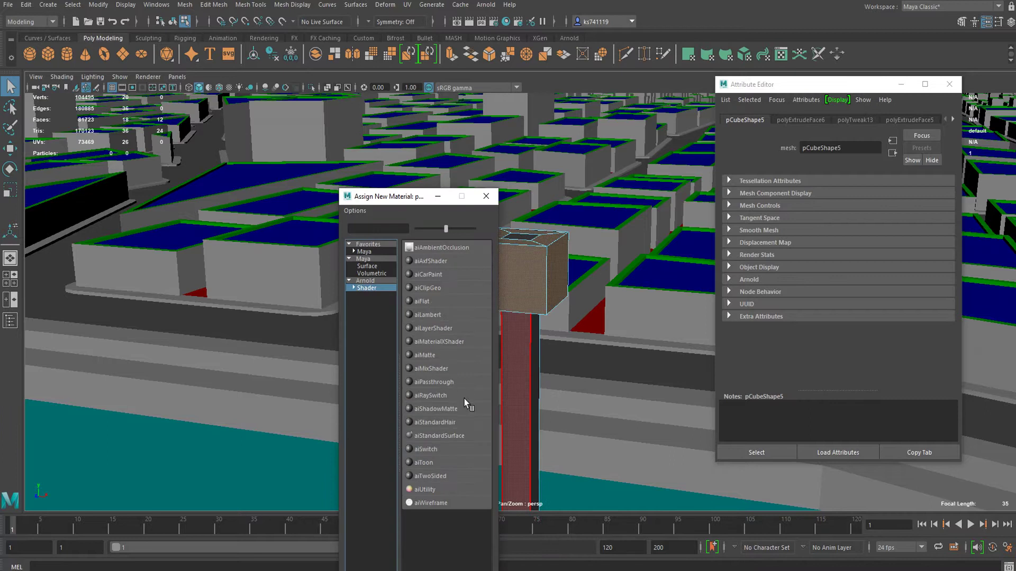
click(451, 437)
Rename the lamp head's material to aiEmission and set its emission weight to 1.
drag(828, 142, 752, 138)
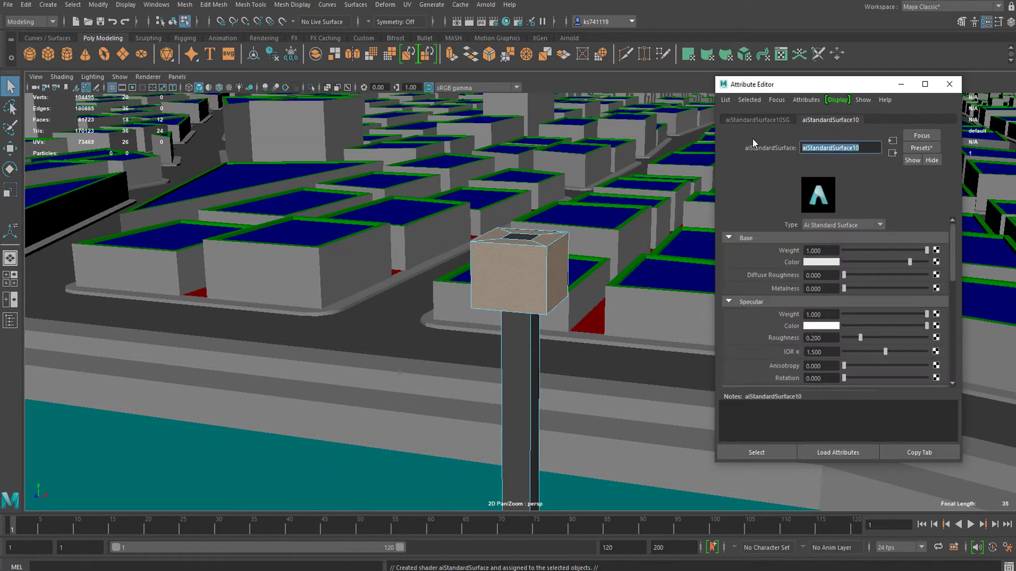
text(aiEmission)
key(Return)
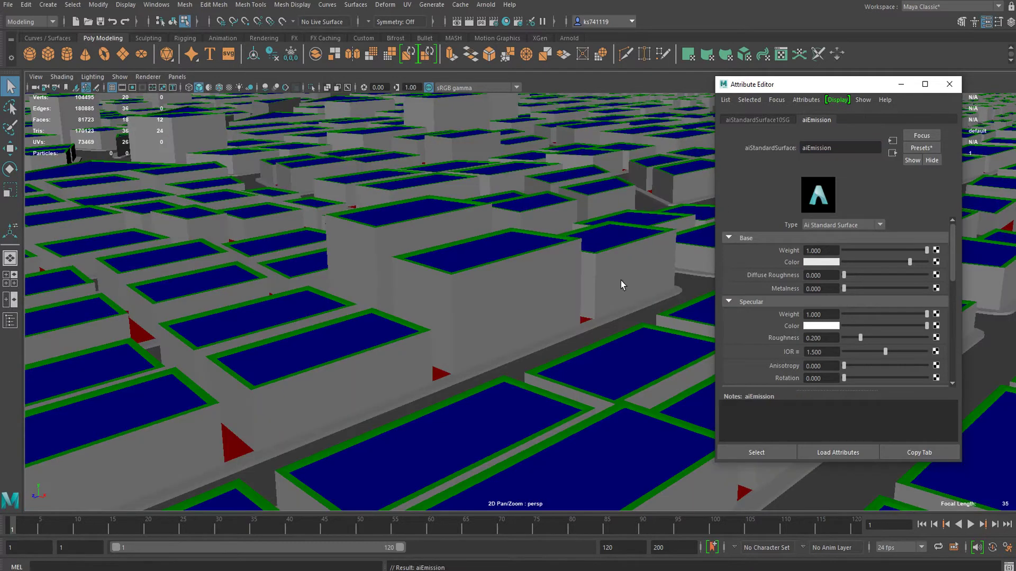
alt+drag(620, 281, 544, 247)
scroll(544, 246, down, 1)
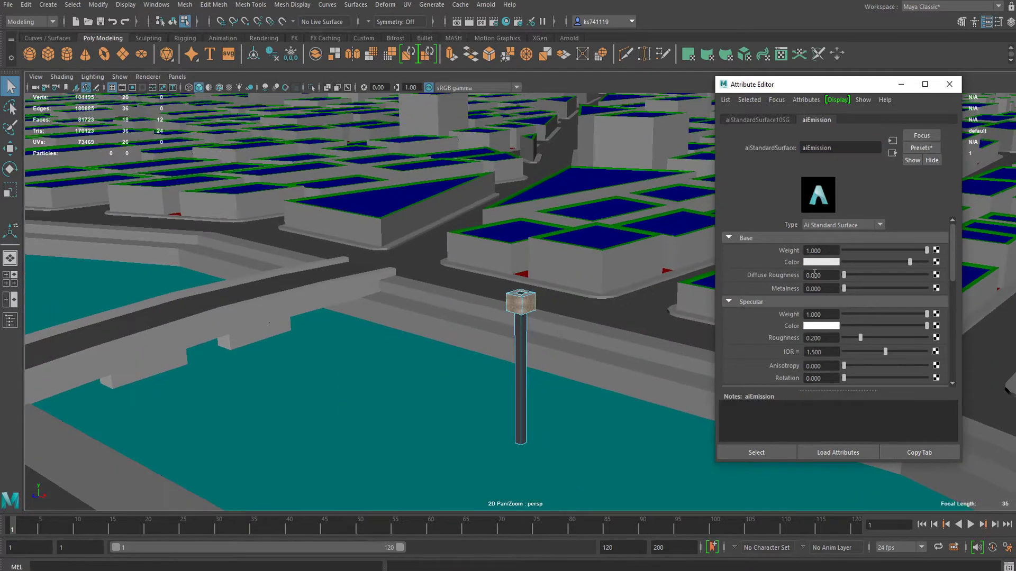
scroll(819, 278, down, 10)
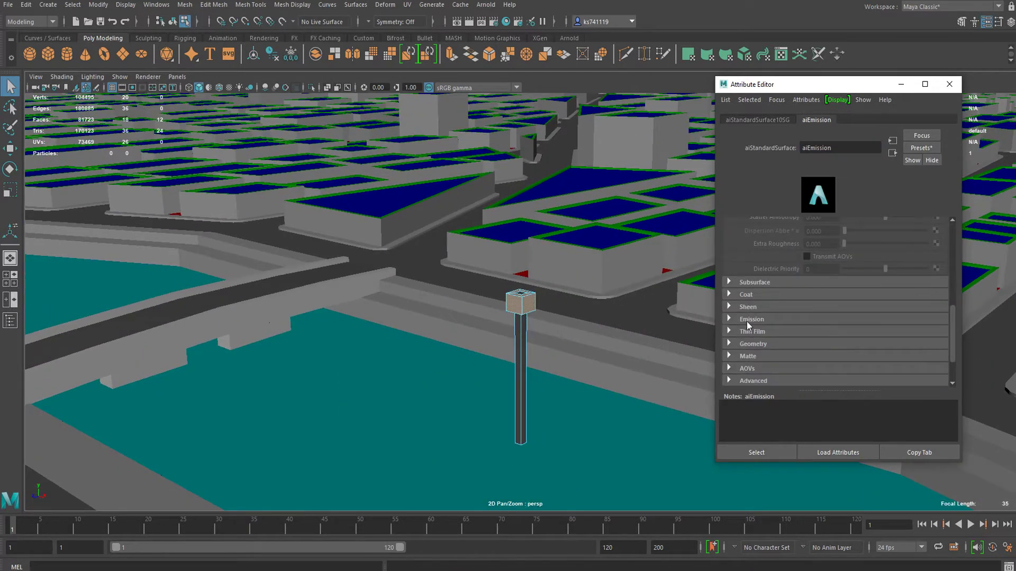
click(747, 320)
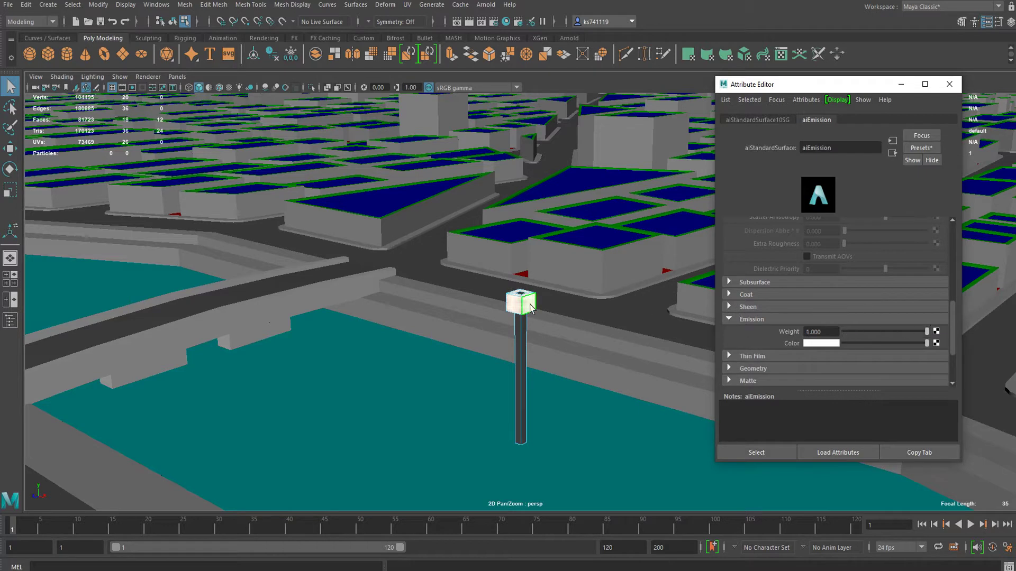
Return the lamp to object selection, delete its construction history and show the attributes of the post's aiStandardSurface9 material.
right_drag(518, 300, 583, 231)
scroll(544, 346, up, 5)
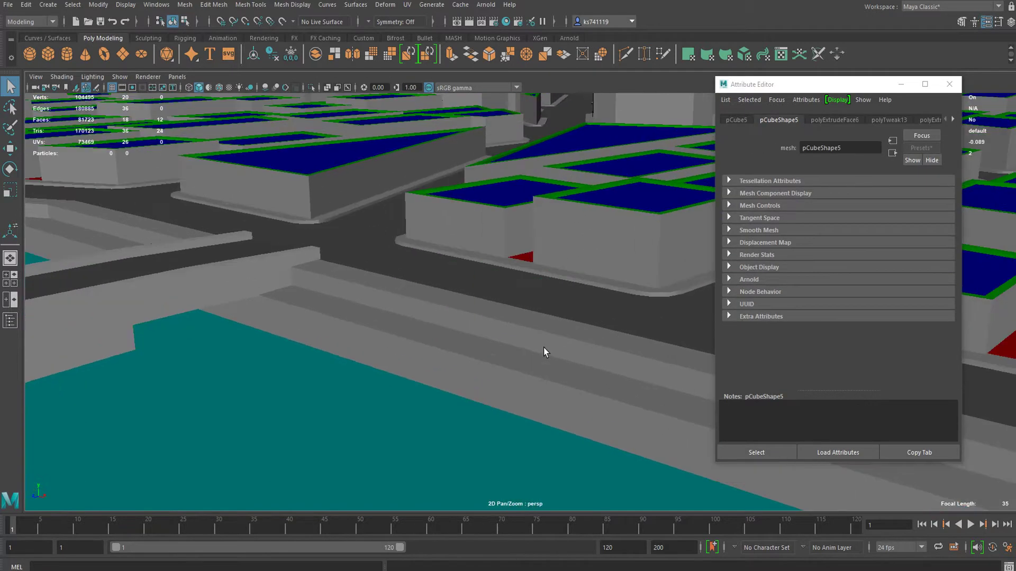
scroll(537, 347, down, 4)
scroll(536, 347, up, 3)
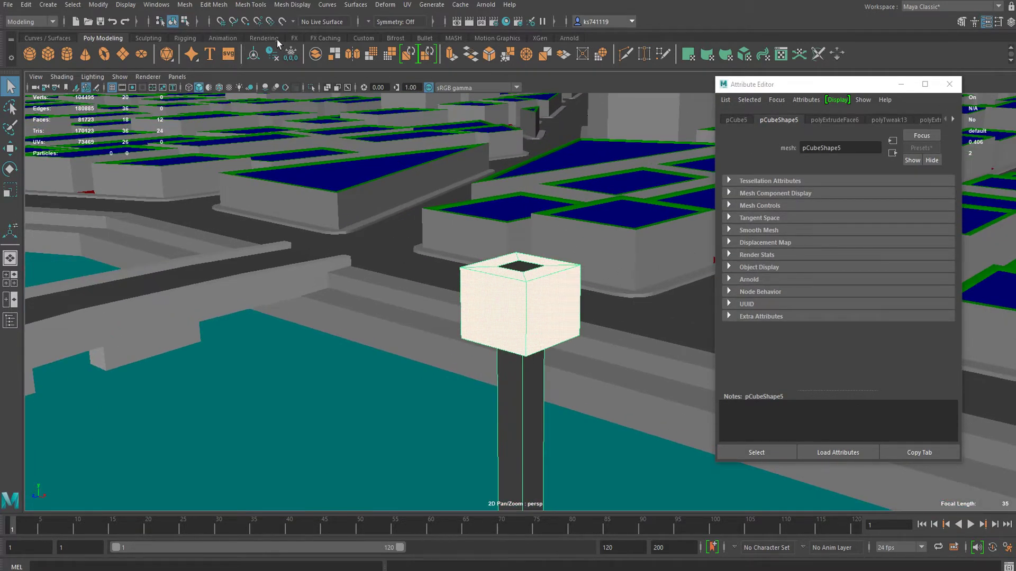
click(272, 54)
click(837, 119)
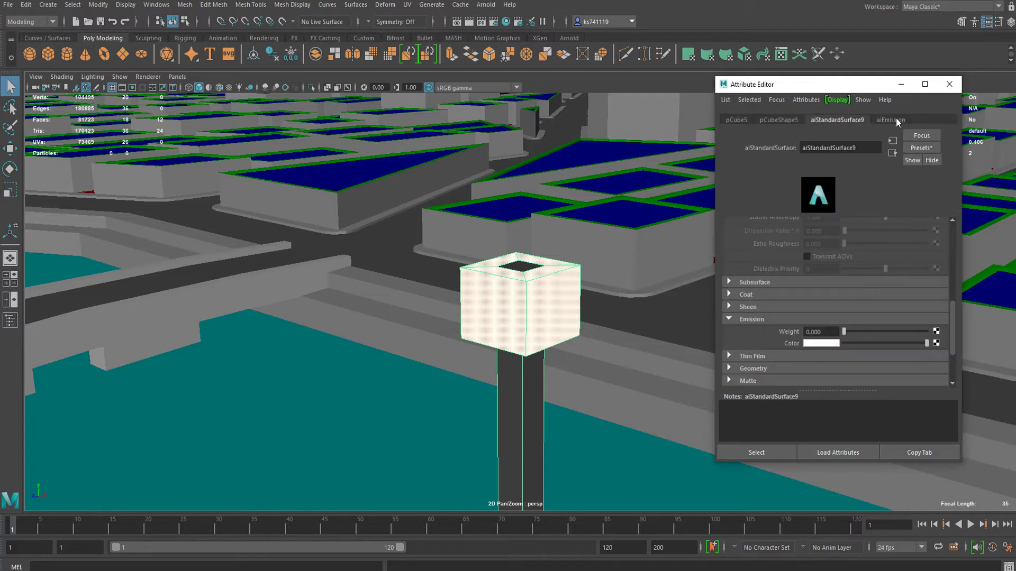
Show the aiEmission material's attributes and check its emission weight and color settings.
click(891, 120)
scroll(839, 292, down, 2)
scroll(840, 286, up, 1)
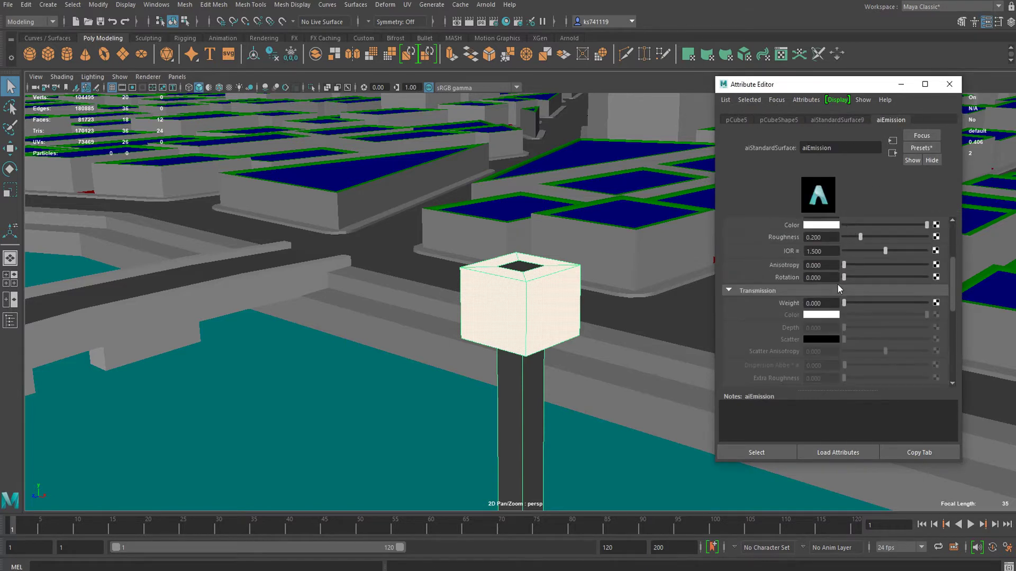
scroll(837, 283, down, 1)
scroll(836, 282, up, 1)
scroll(836, 283, down, 5)
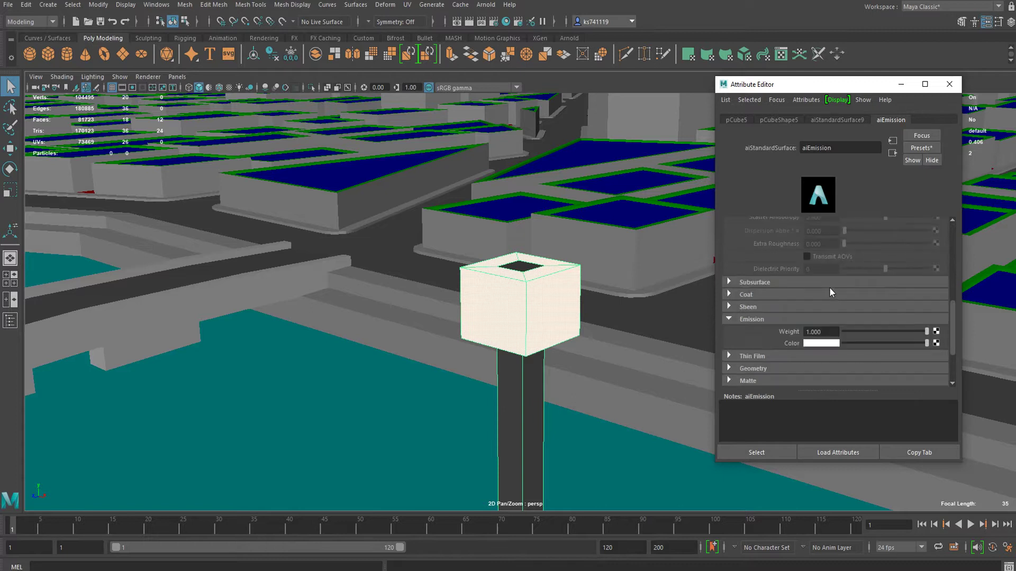
scroll(584, 328, down, 4)
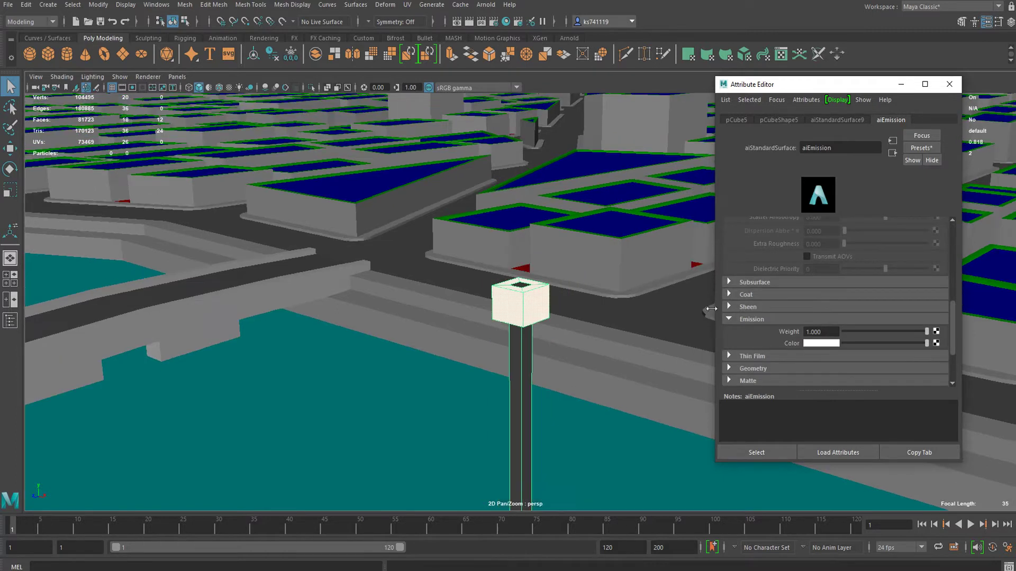
Move the street lamp's pivot point down to the base of its post.
scroll(515, 327, up, 6)
right_click(510, 272)
scroll(541, 275, down, 8)
key(w)
scroll(543, 317, up, 3)
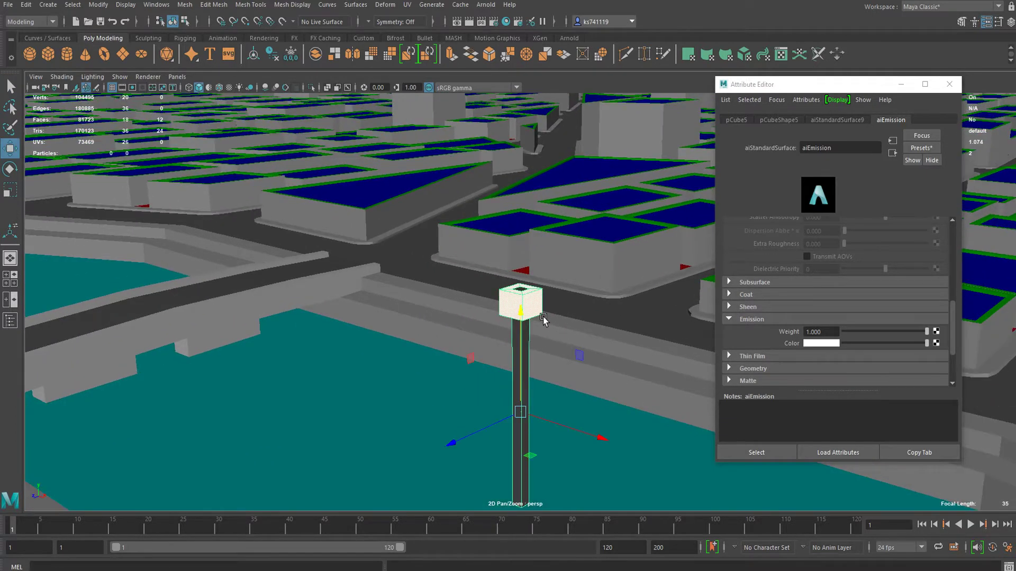
scroll(540, 296, up, 3)
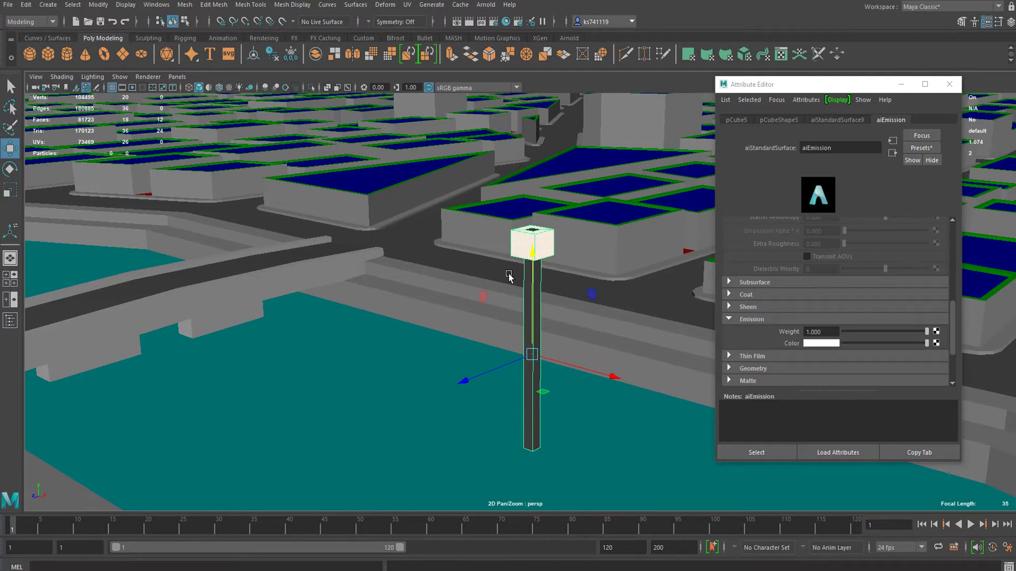
alt+drag(509, 276, 541, 211)
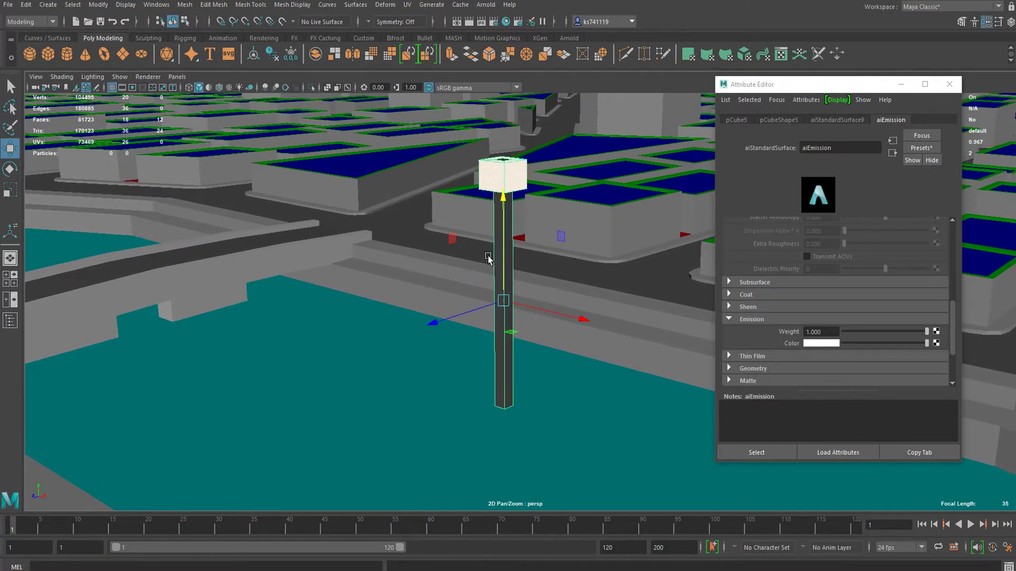
alt+middle_drag(494, 250, 496, 237)
key(d)
drag(496, 236, 499, 389)
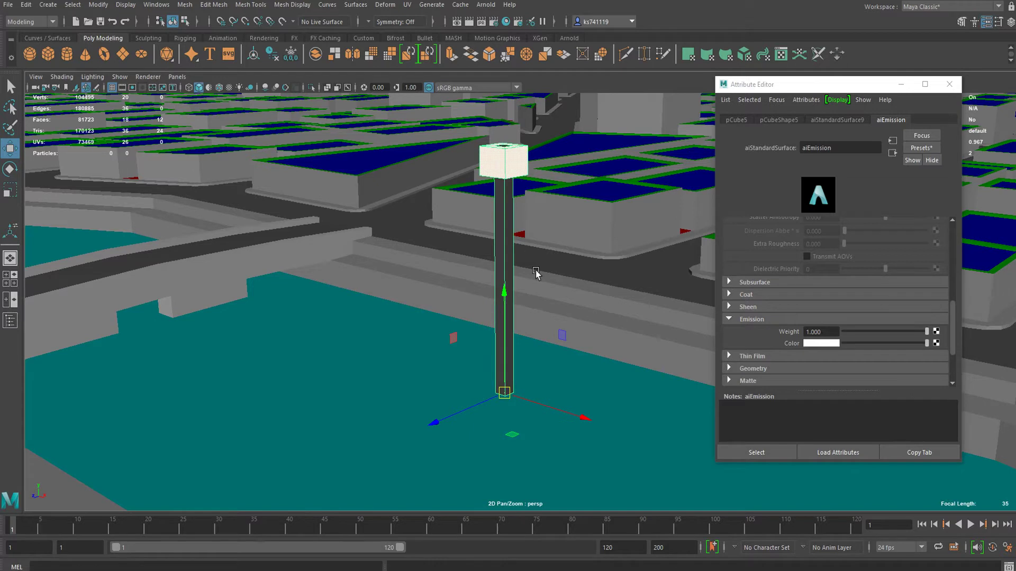
Try moving the street lamp sideways along its X axis in the water channel, and undo the move.
alt+right_drag(534, 272, 291, 78)
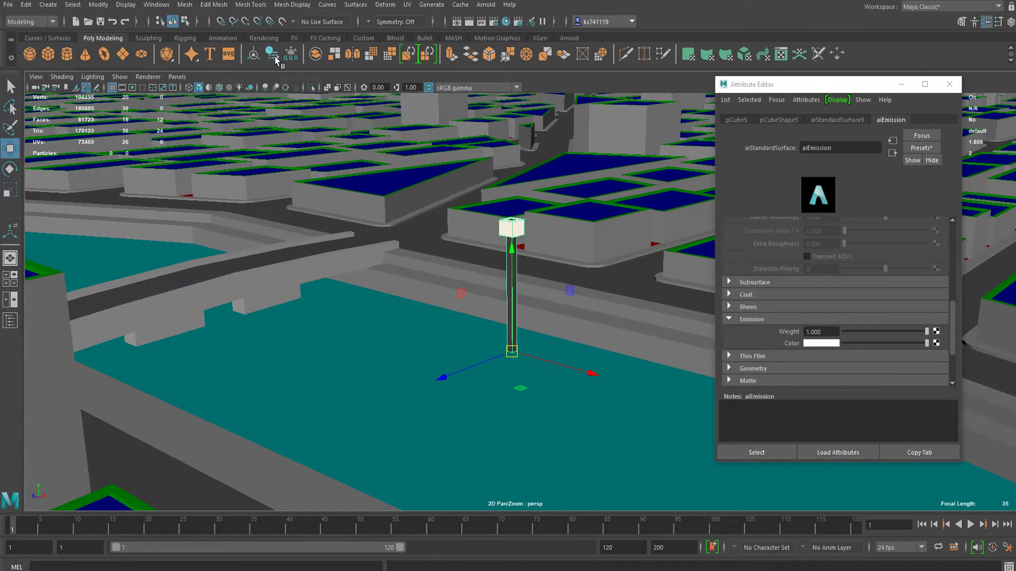
alt+drag(607, 291, 508, 299)
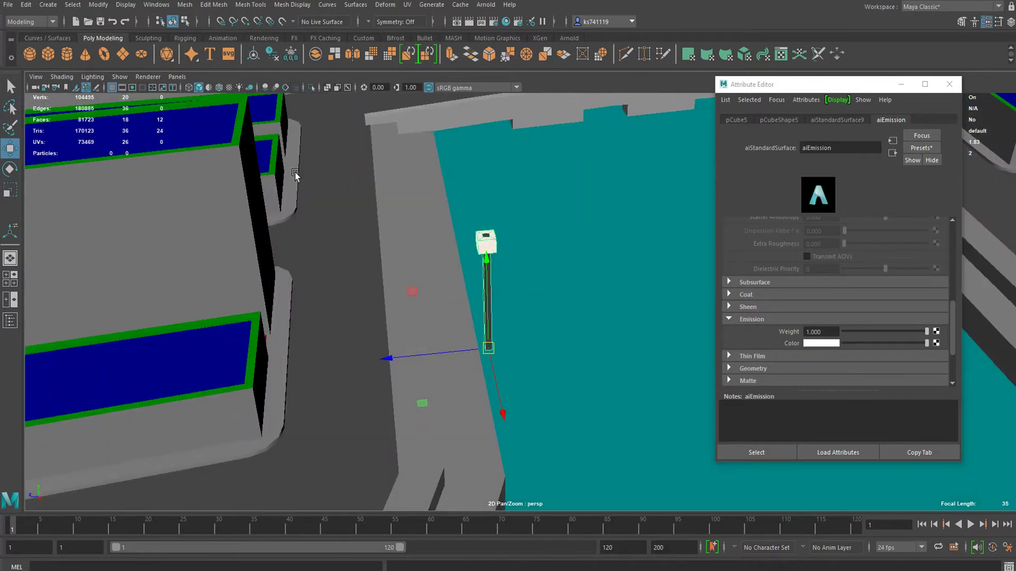
alt+drag(295, 174, 491, 261)
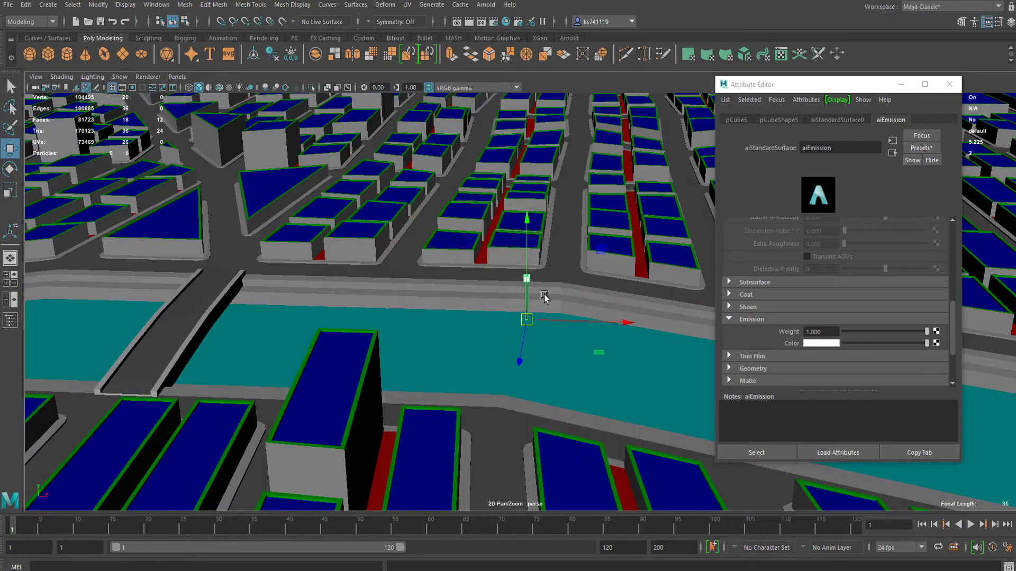
drag(567, 323, 506, 335)
key(ctrl+z)
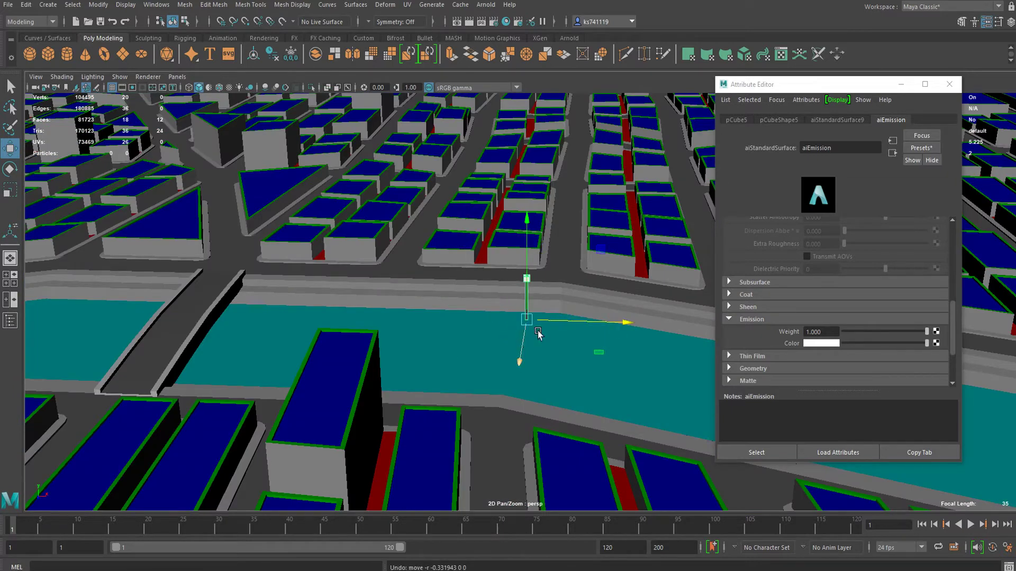
Try to shift the street lamp slightly along its X axis.
click(527, 281)
key(q)
scroll(530, 280, up, 3)
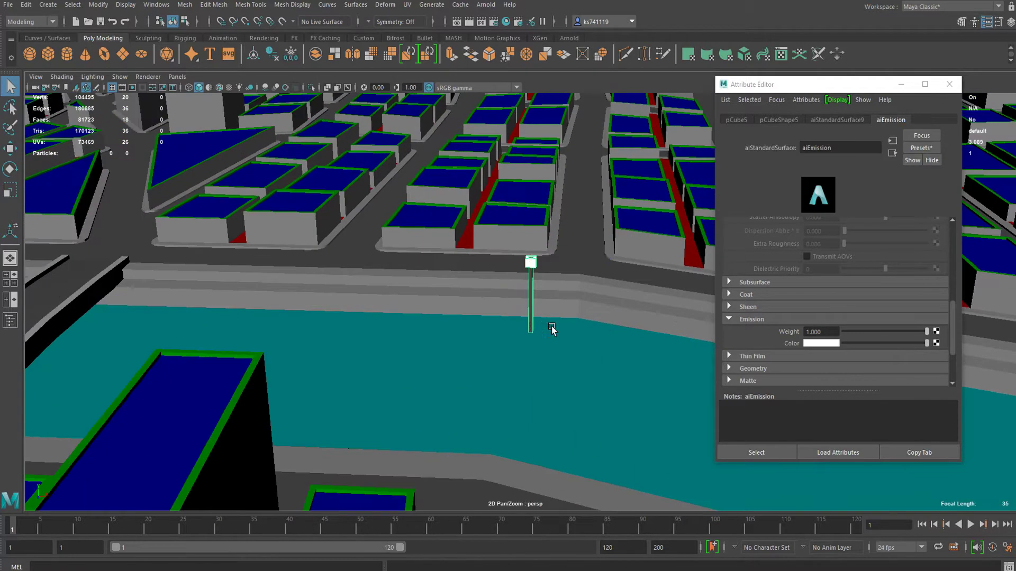
key(w)
drag(593, 337, 554, 340)
key(ctrl+z)
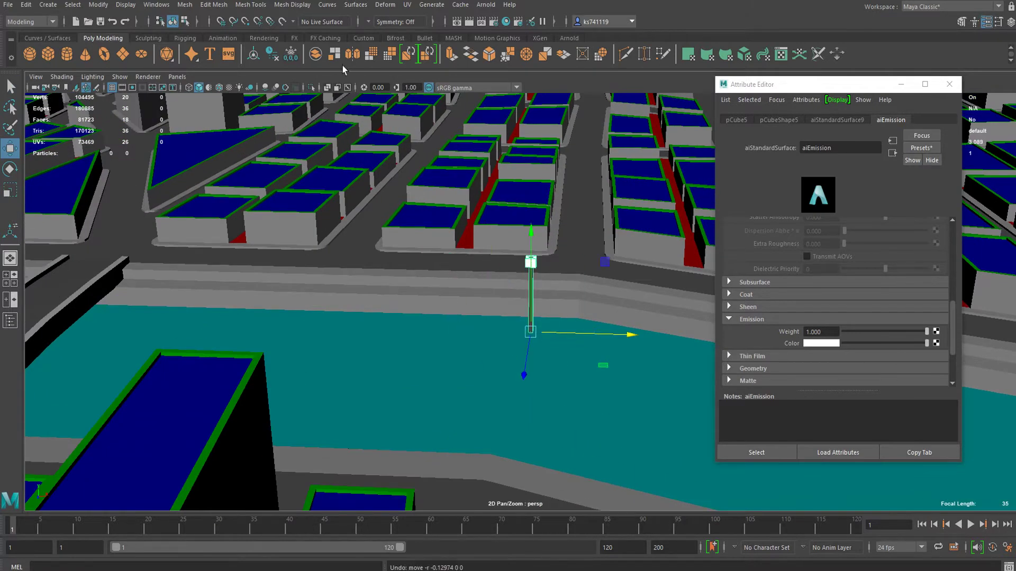
Delete the street lamp's history and snap it to the pavement corner beside the low building at the road.
click(273, 53)
alt+drag(522, 310, 404, 437)
key(v)
key(v)
scroll(436, 373, up, 2)
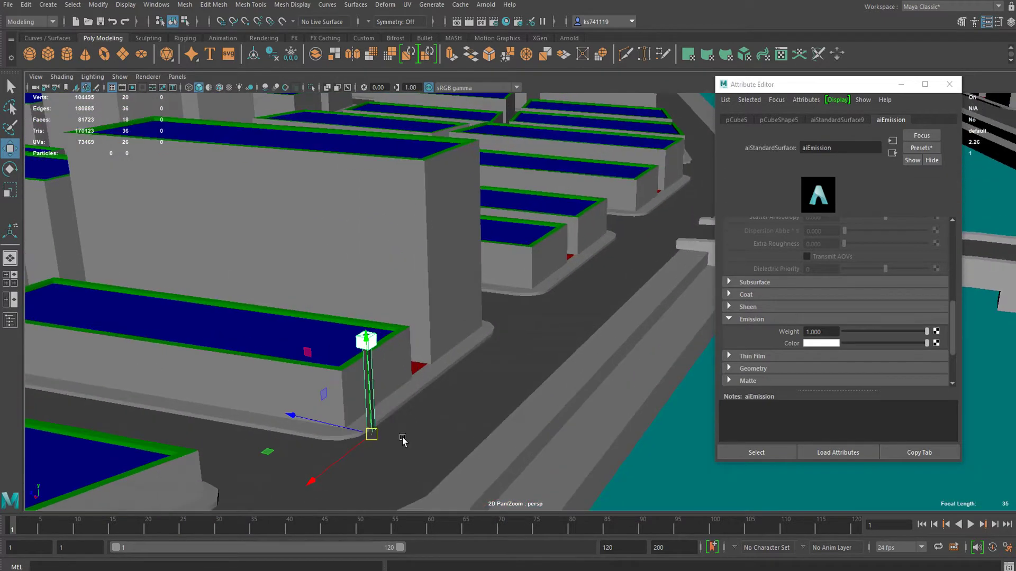
Scale the street lamp down to about half its size and freeze its transformations.
key(r)
mouse_move(329, 453)
mouse_down()
mouse_move(339, 453)
mouse_move(308, 458)
mouse_move(339, 448)
mouse_up()
key(w)
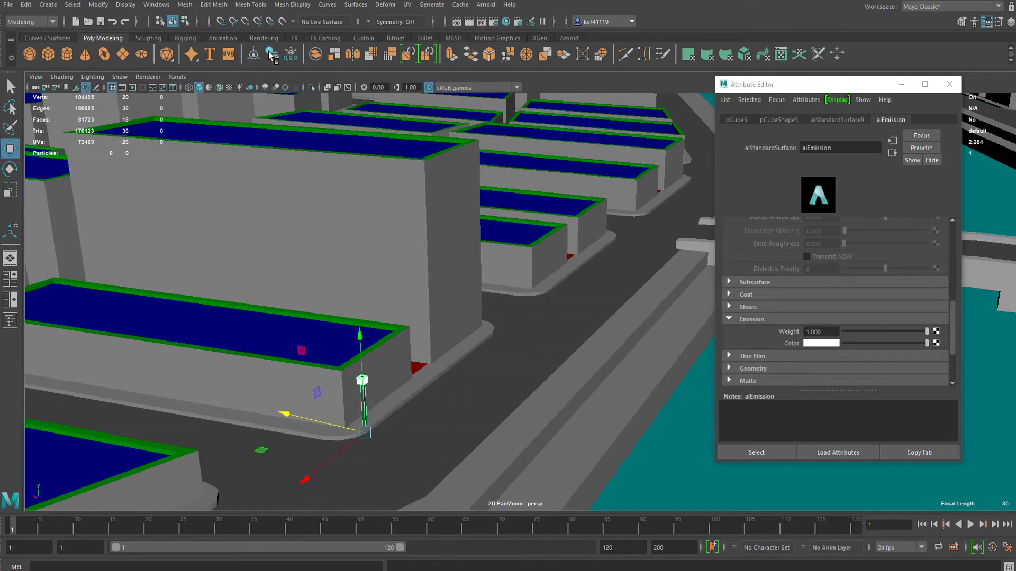
click(290, 55)
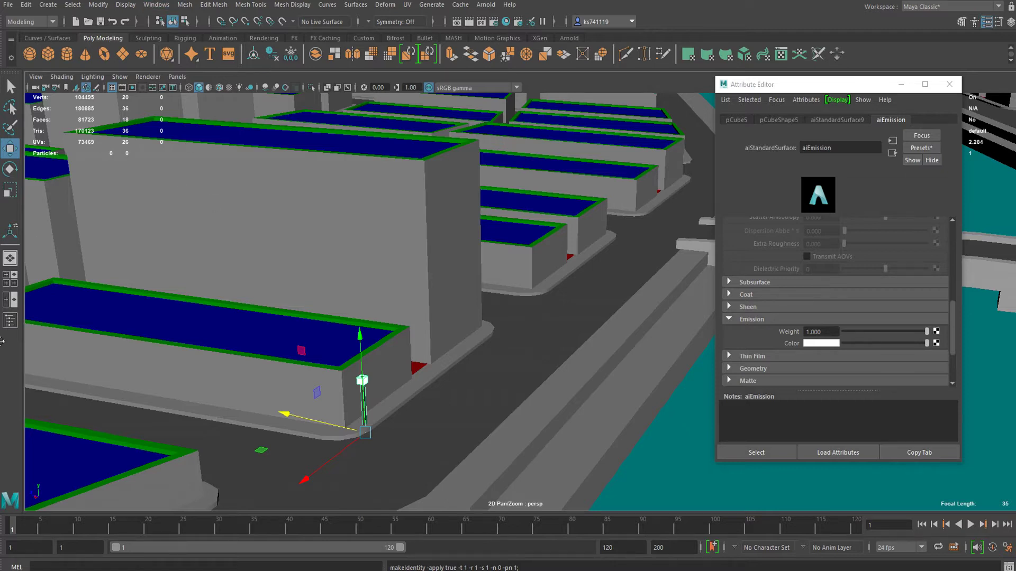
Unhide polySurface5 and isolate it in the perspective view.
click(10, 320)
click(96, 251)
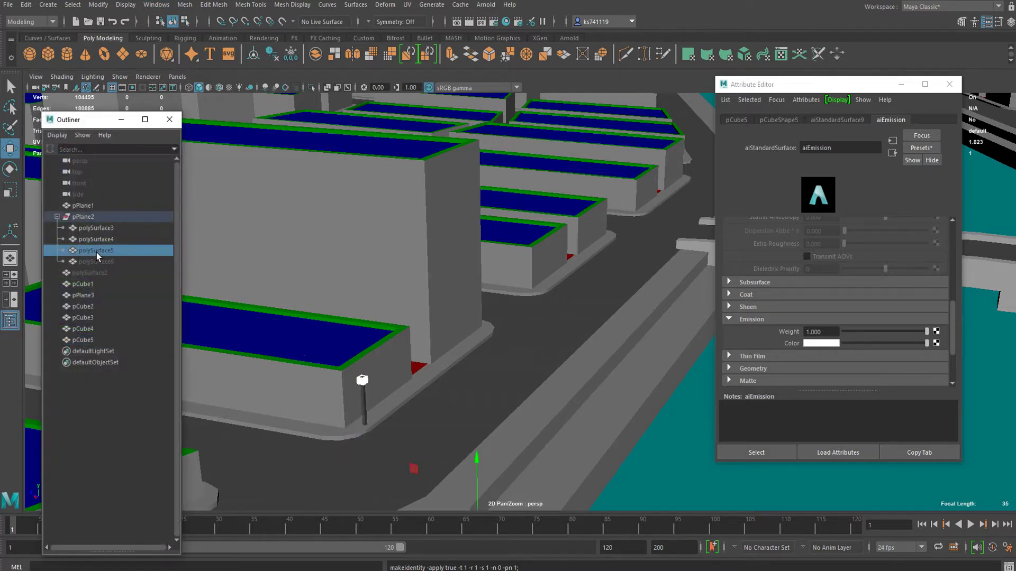
key(h)
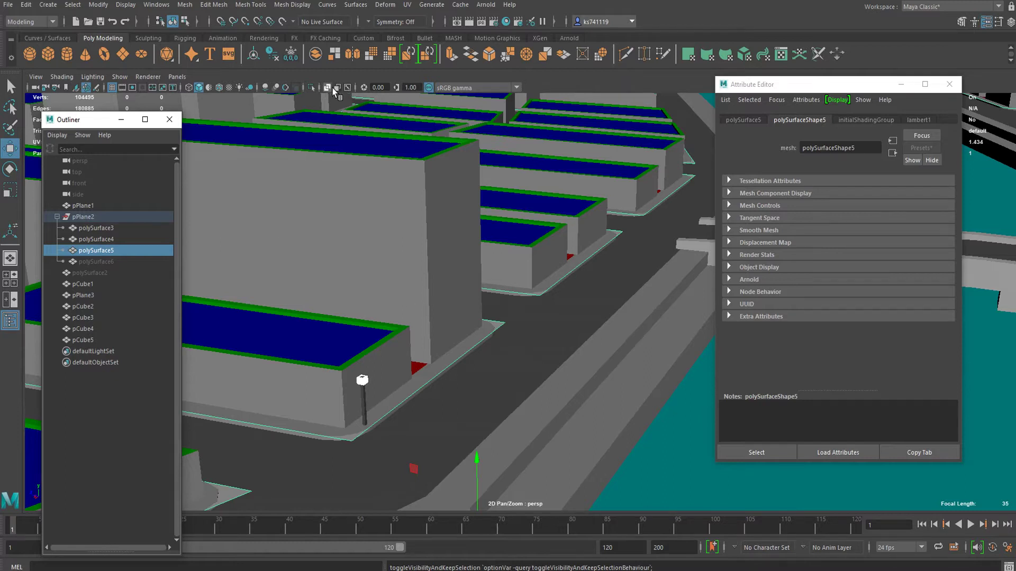
click(312, 88)
Try to extrude all faces of polySurface5 with Keep Faces Together off and an offset of 0.09, deleting the inner faces.
scroll(488, 306, down, 7)
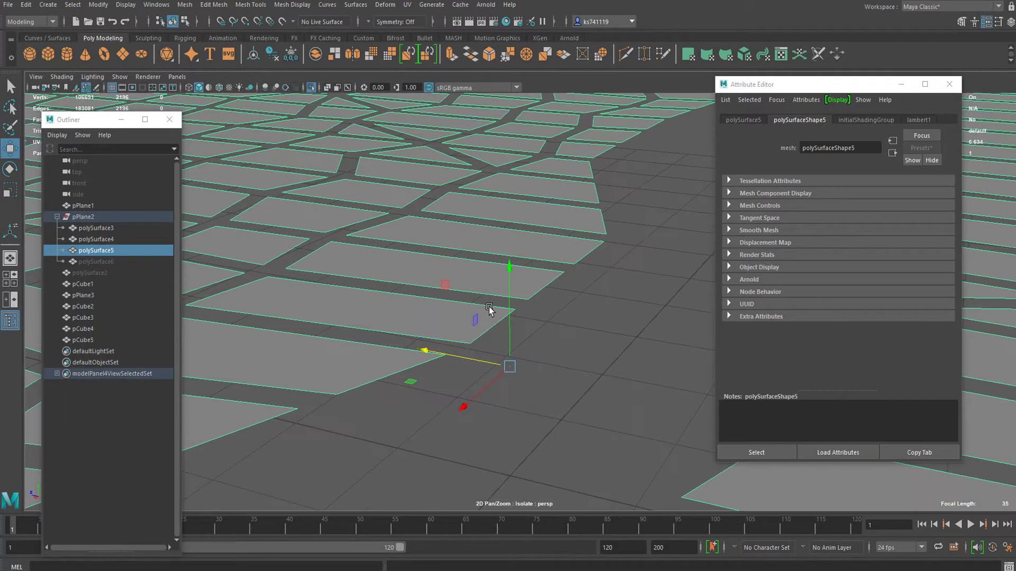
alt+drag(459, 328, 503, 349)
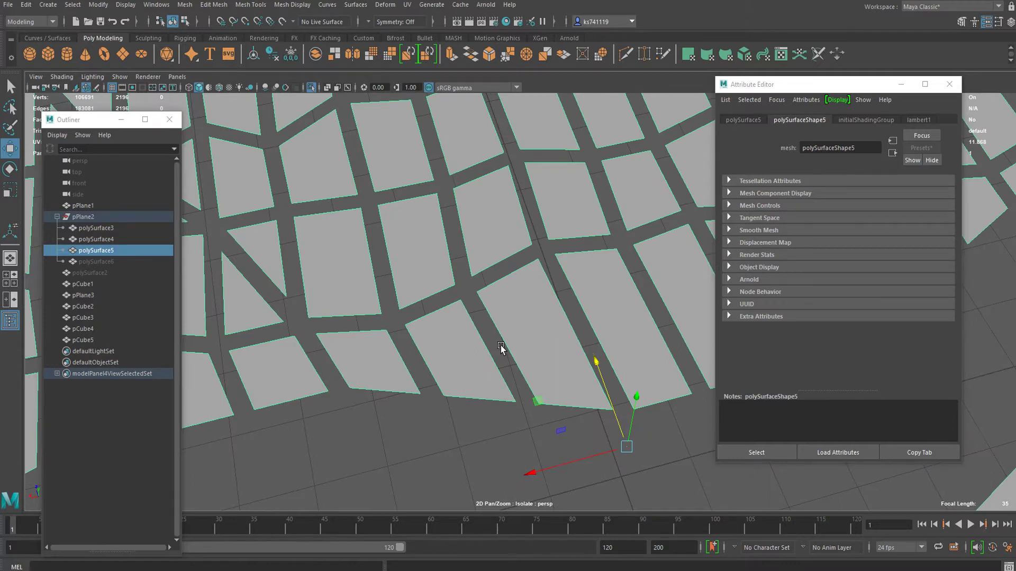
scroll(630, 412, down, 8)
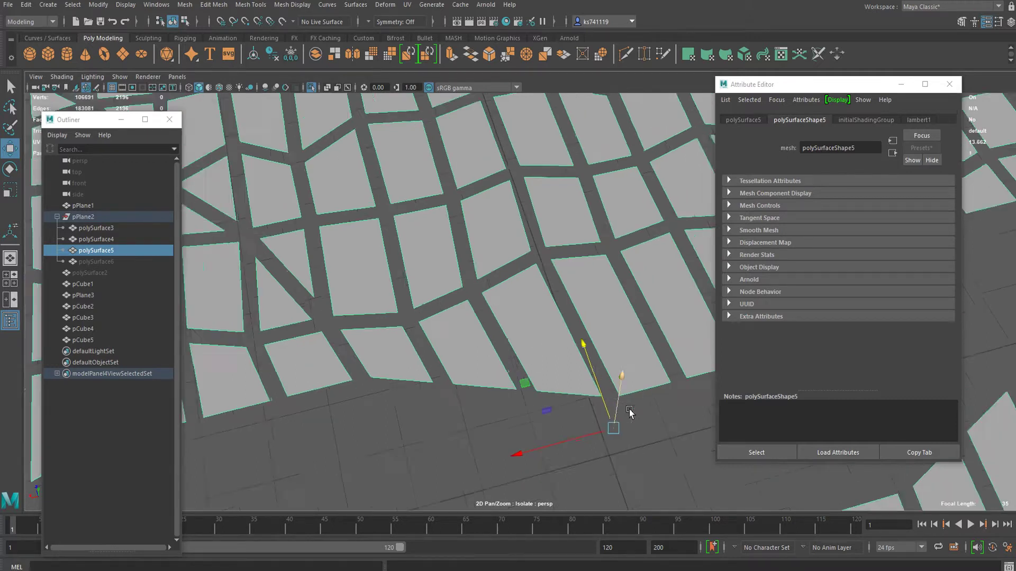
alt+drag(510, 370, 417, 265)
right_drag(420, 266, 474, 294)
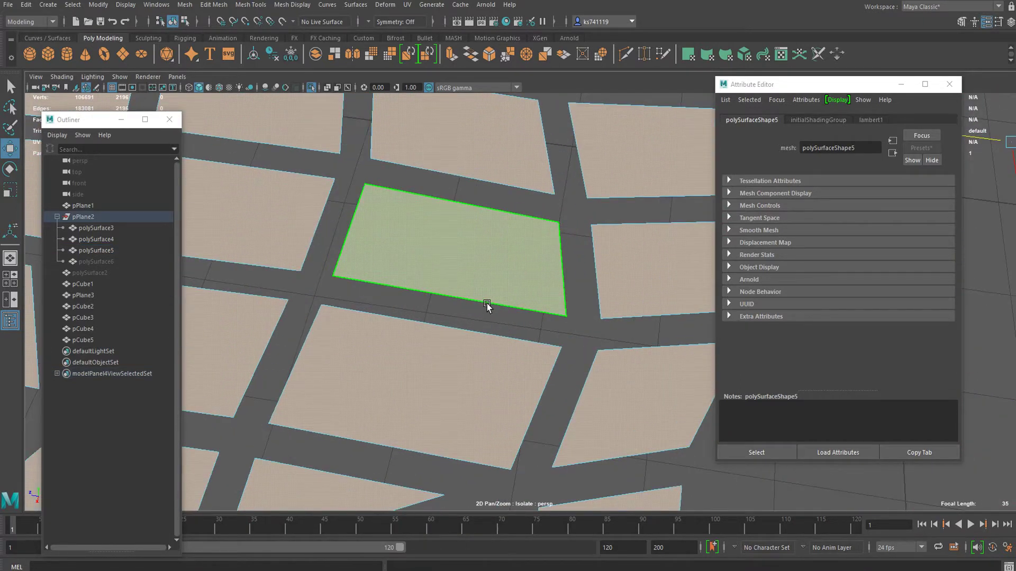
key(ctrl+e)
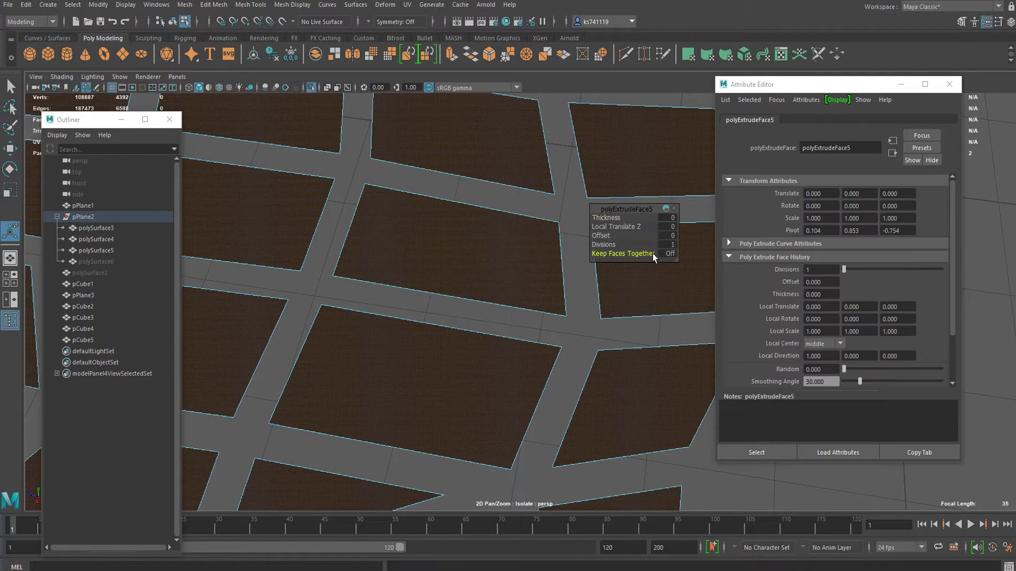
drag(602, 235, 606, 235)
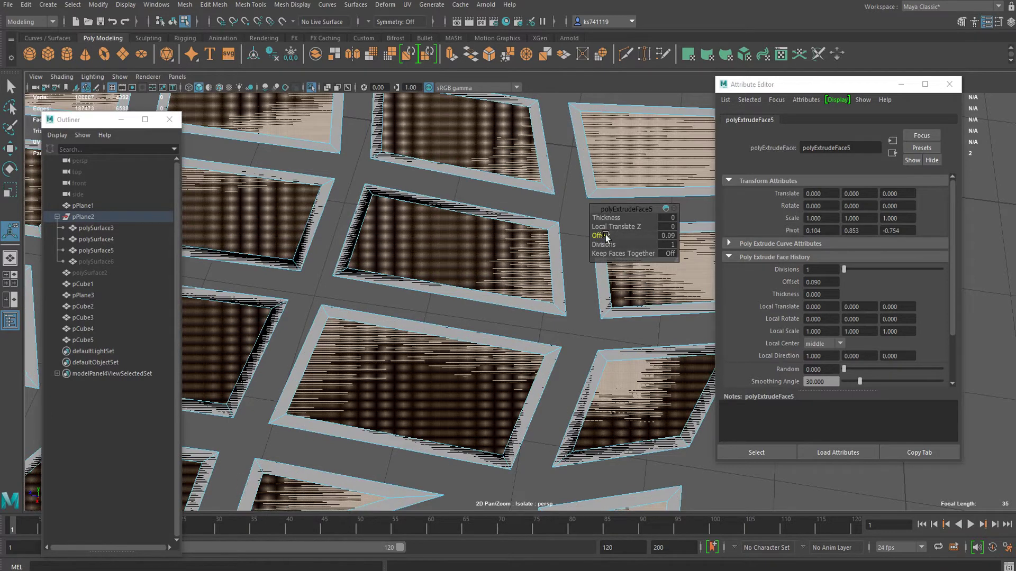
click(582, 312)
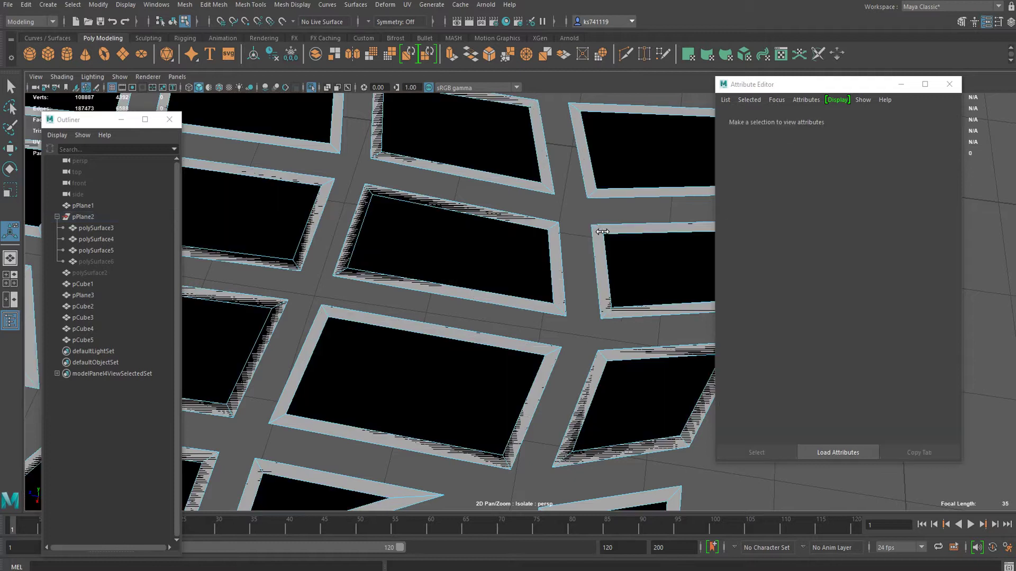
scroll(489, 257, down, 5)
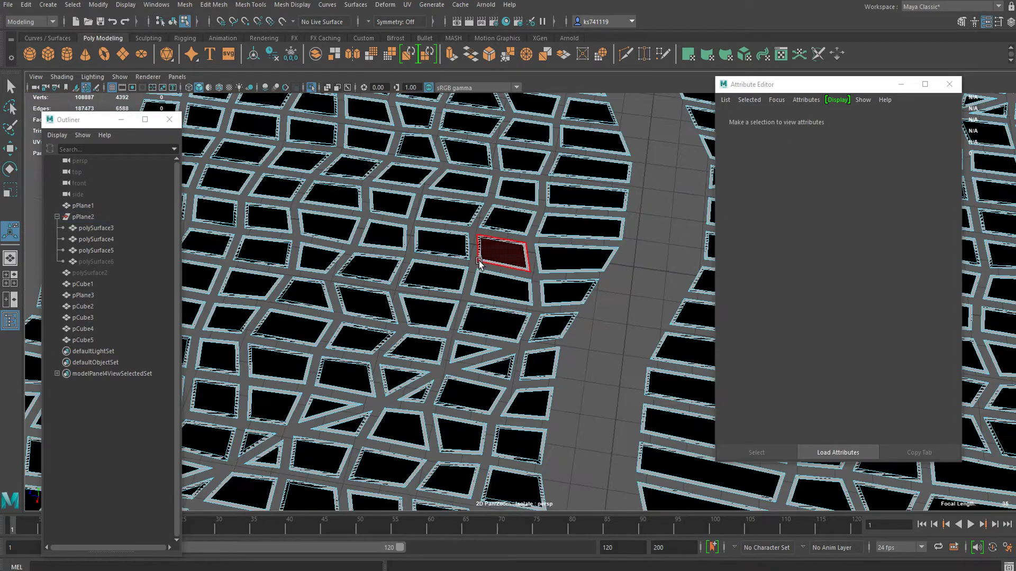
Undo the inner-face deletion and the 0.09 offset extrusion on polySurface5.
scroll(493, 270, up, 6)
key(ctrl+z)
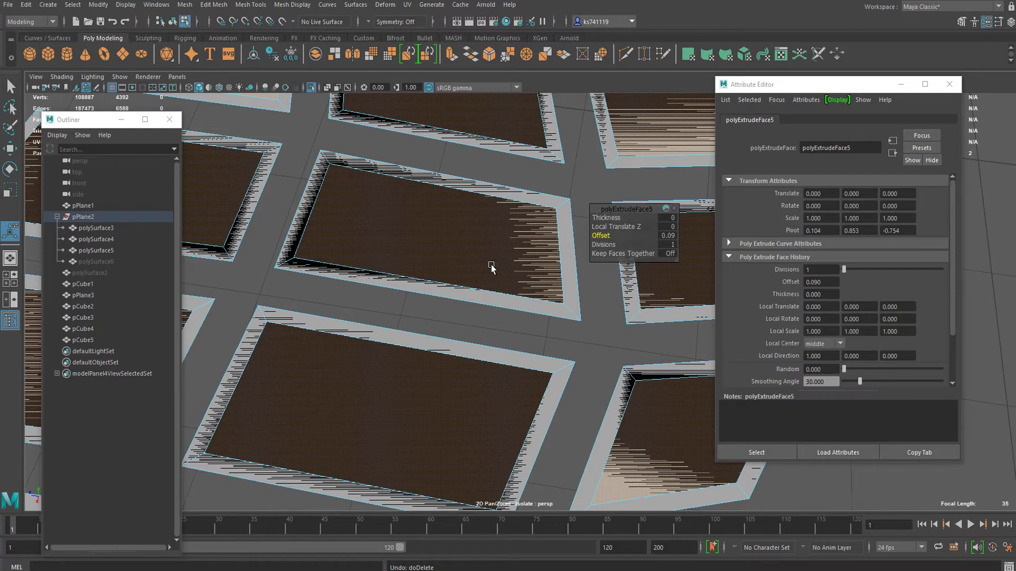
key(ctrl+z)
key(ctrl+z)
key(ctrl+z)
key(ctrl+z)
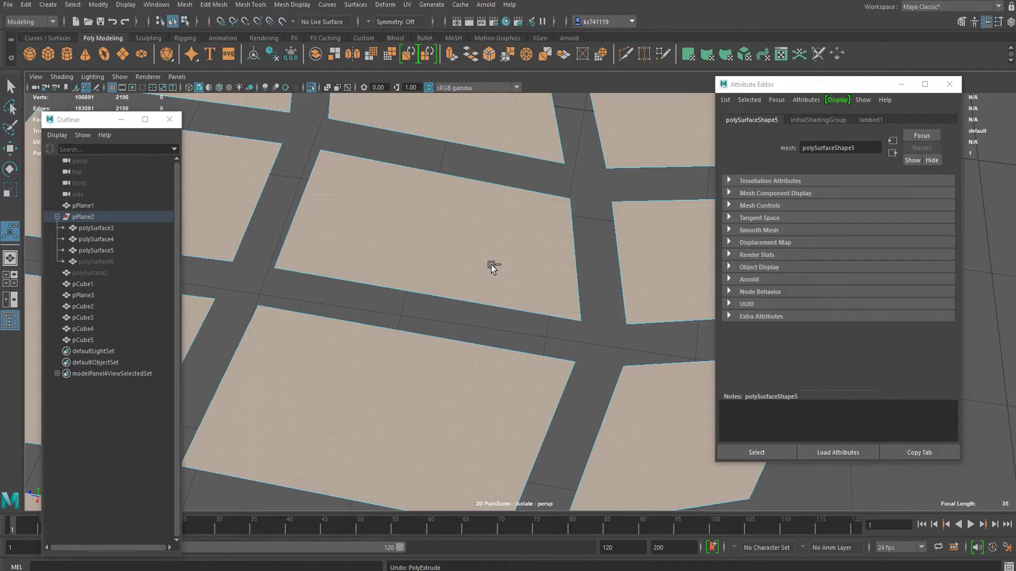
Select all block faces of polySurface5 and extrude them with a slight thickness, keeping faces together.
scroll(491, 264, down, 5)
mouse_move(477, 239)
right_down()
mouse_move(467, 225)
mouse_move(469, 249)
right_up()
scroll(468, 226, down, 6)
scroll(466, 229, up, 5)
click(468, 246)
scroll(468, 246, down, 8)
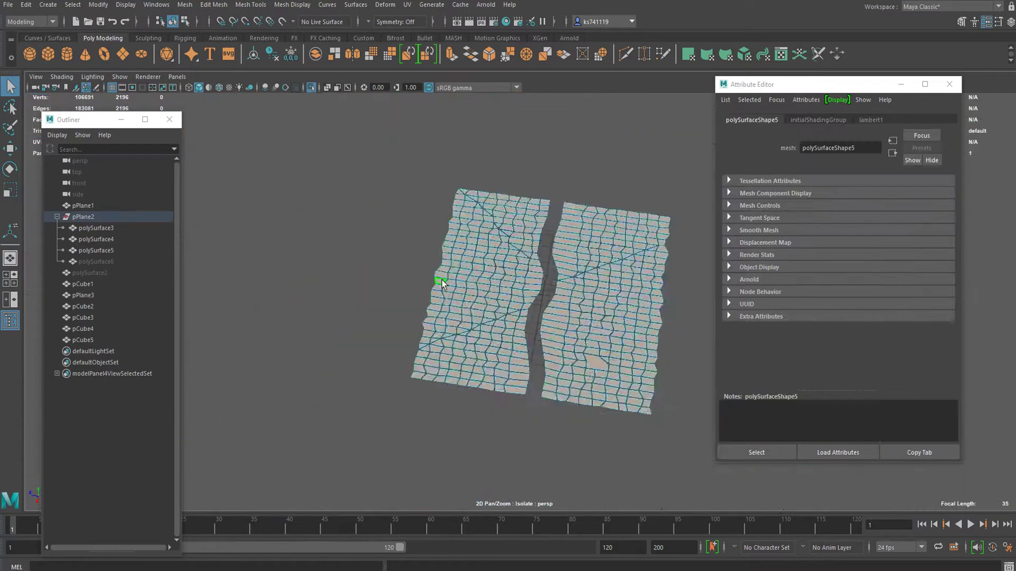
scroll(442, 283, down, 4)
scroll(528, 299, up, 15)
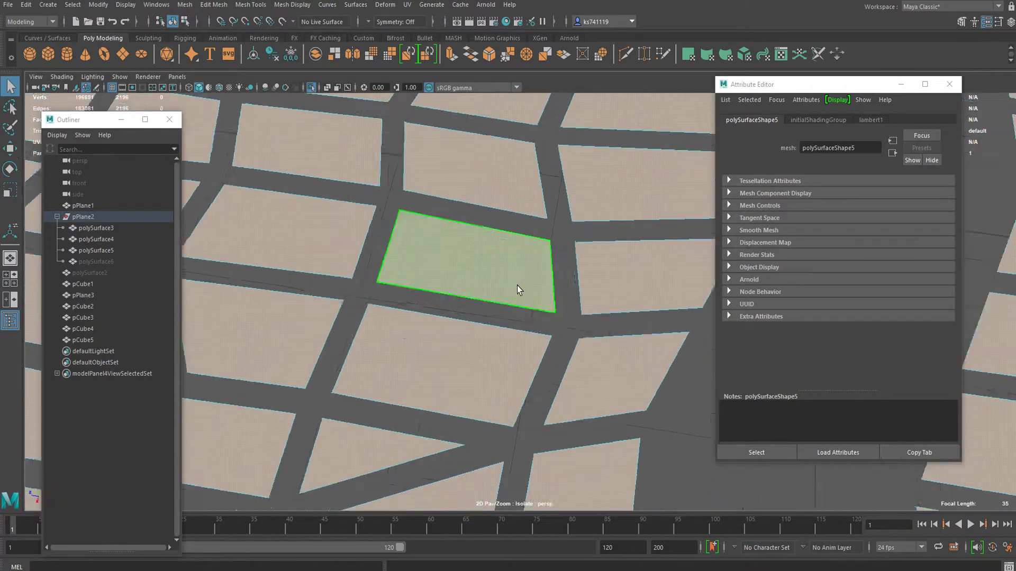
scroll(516, 284, up, 3)
key(ctrl+e)
scroll(519, 216, up, 3)
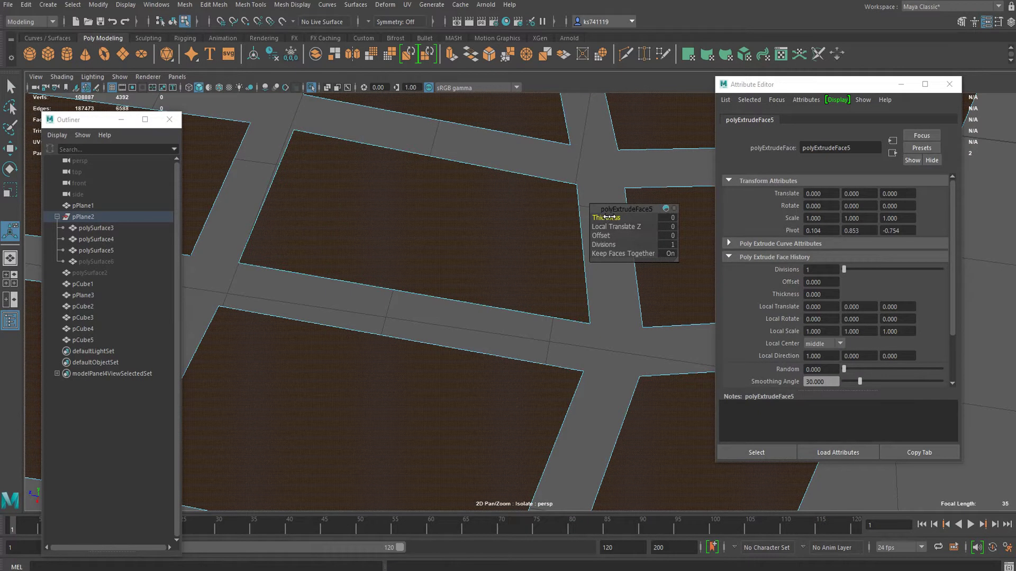
drag(607, 216, 605, 234)
Try to extrude the block faces again with an offset of 0.04 and delete the inner faces.
key(ctrl+e)
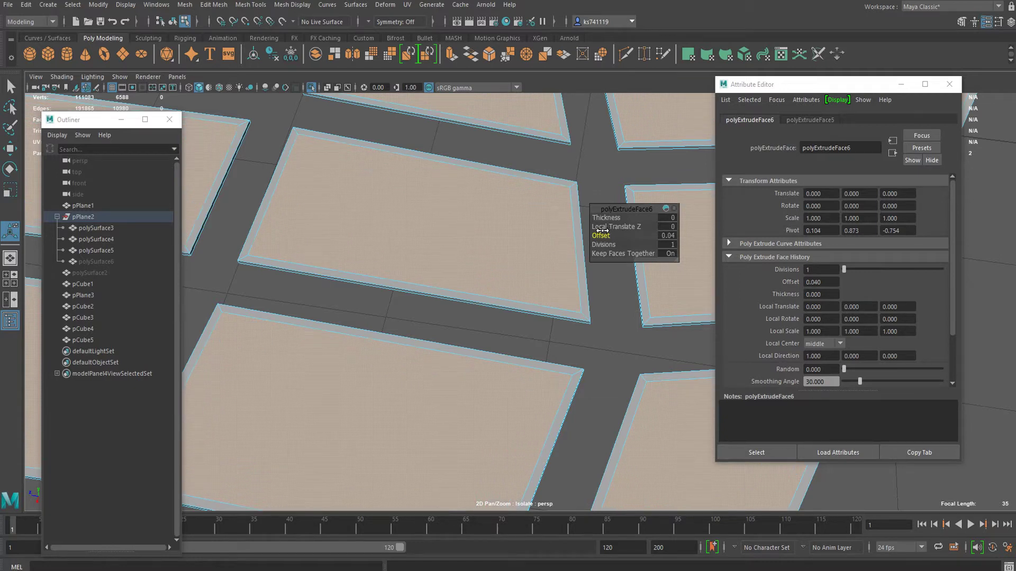
key(Delete)
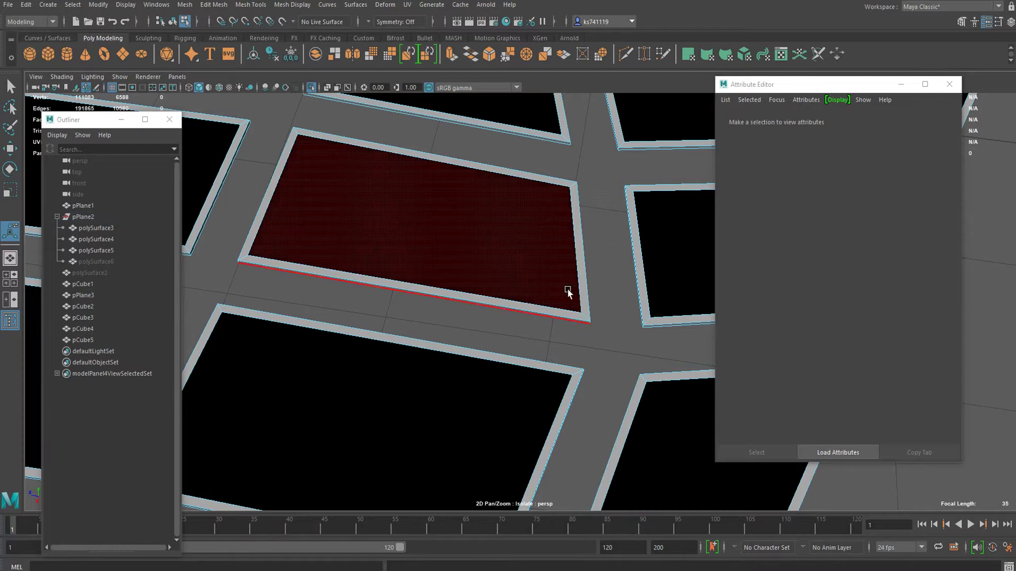
scroll(475, 257, down, 2)
scroll(475, 256, down, 2)
alt+drag(440, 272, 481, 254)
scroll(481, 254, up, 5)
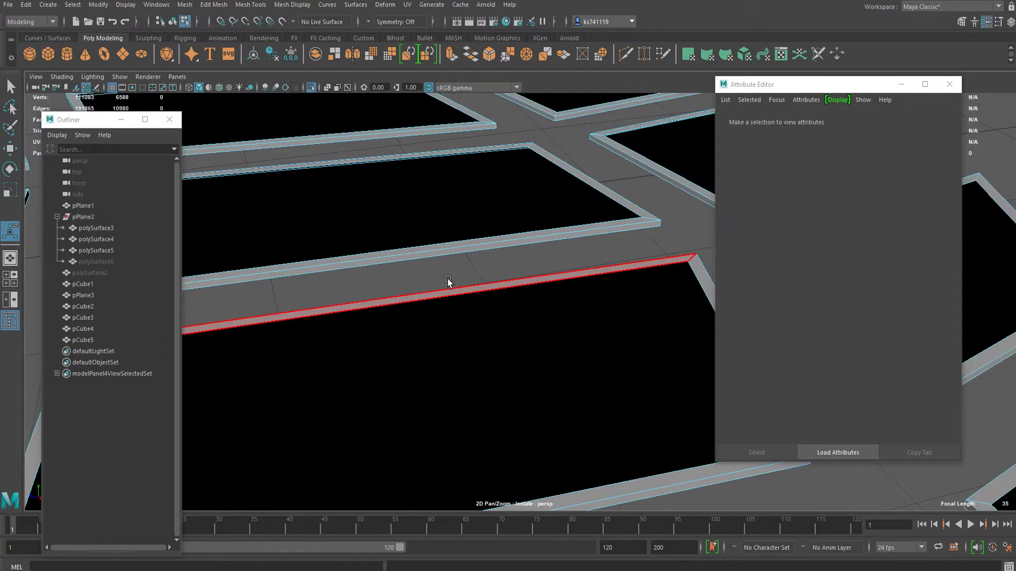
alt+drag(449, 284, 422, 286)
scroll(464, 300, down, 6)
Undo the inner-face deletion and the 0.04 offset on the block faces.
click(481, 359)
scroll(465, 386, up, 3)
key(ctrl+z)
key(ctrl+z)
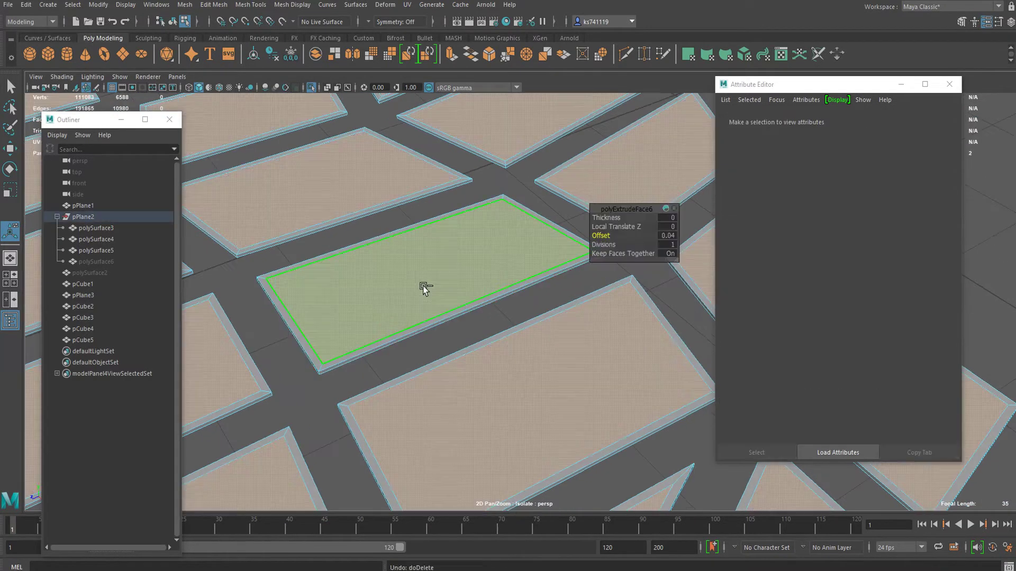
key(ctrl+z)
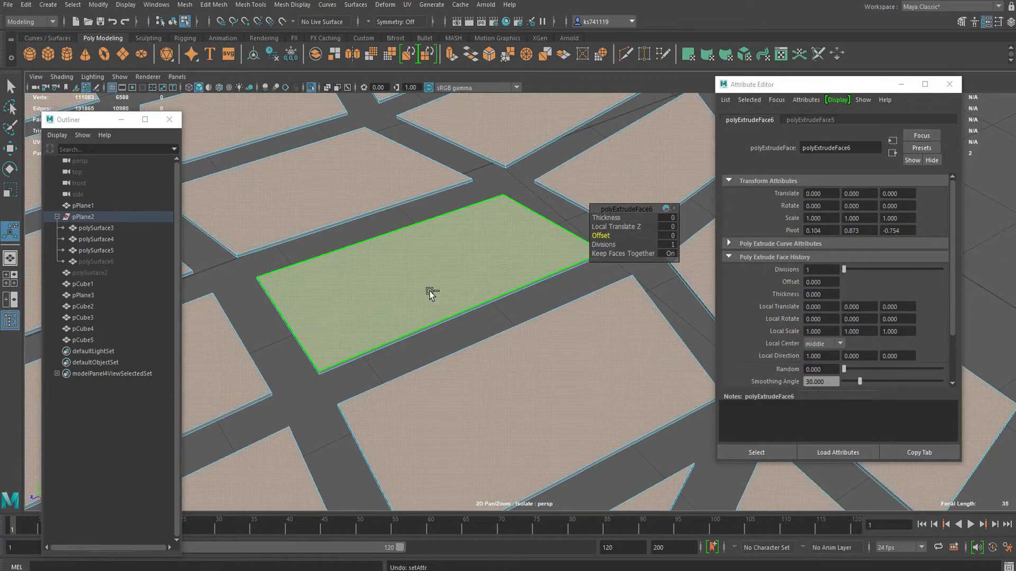
Raise the selected block faces vertically, high above the base, to form tall blocks.
scroll(430, 291, down, 8)
key(w)
alt+drag(478, 308, 488, 268)
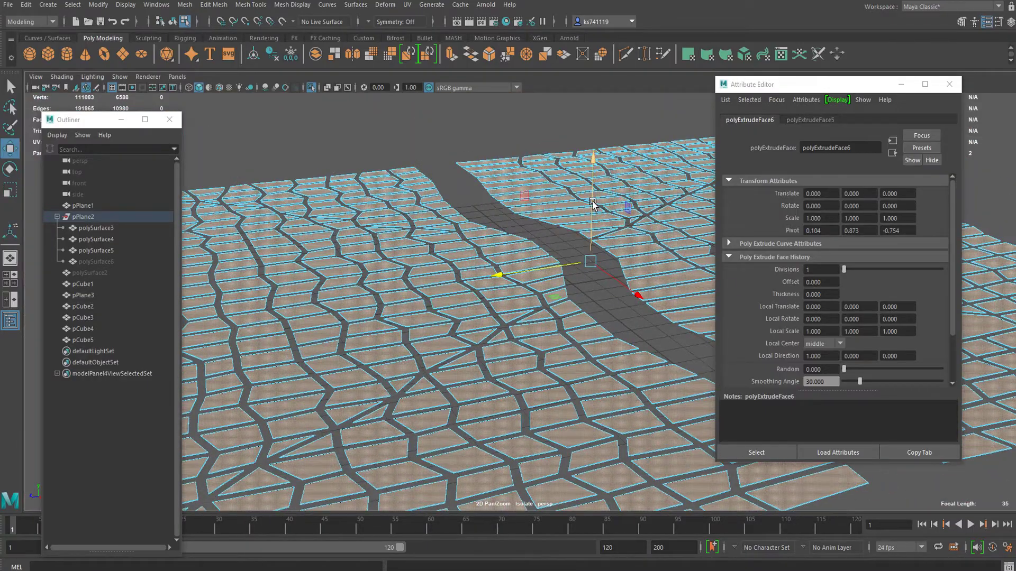
drag(593, 192, 506, 299)
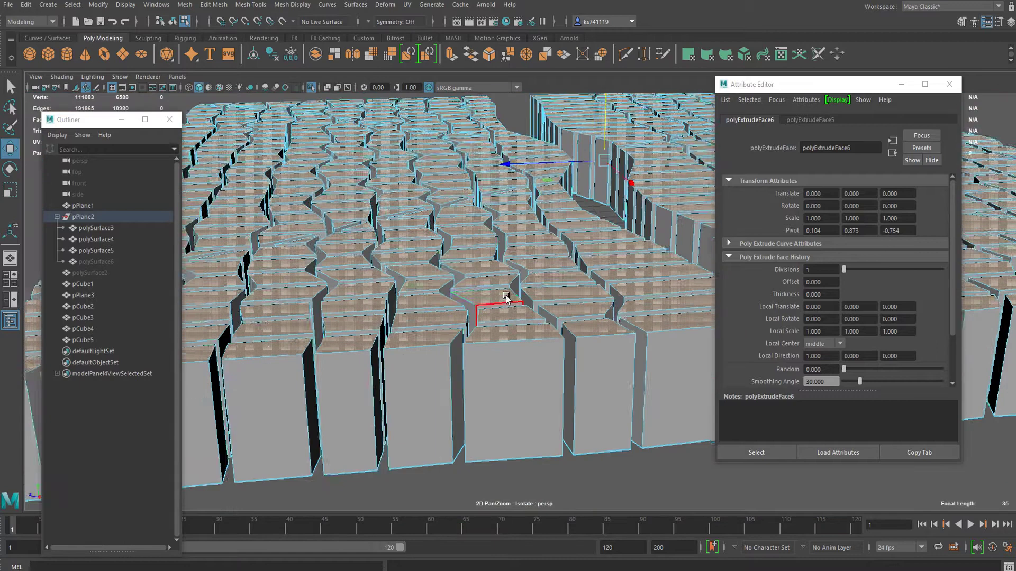
alt+middle_drag(506, 299, 476, 307)
drag(585, 126, 578, 124)
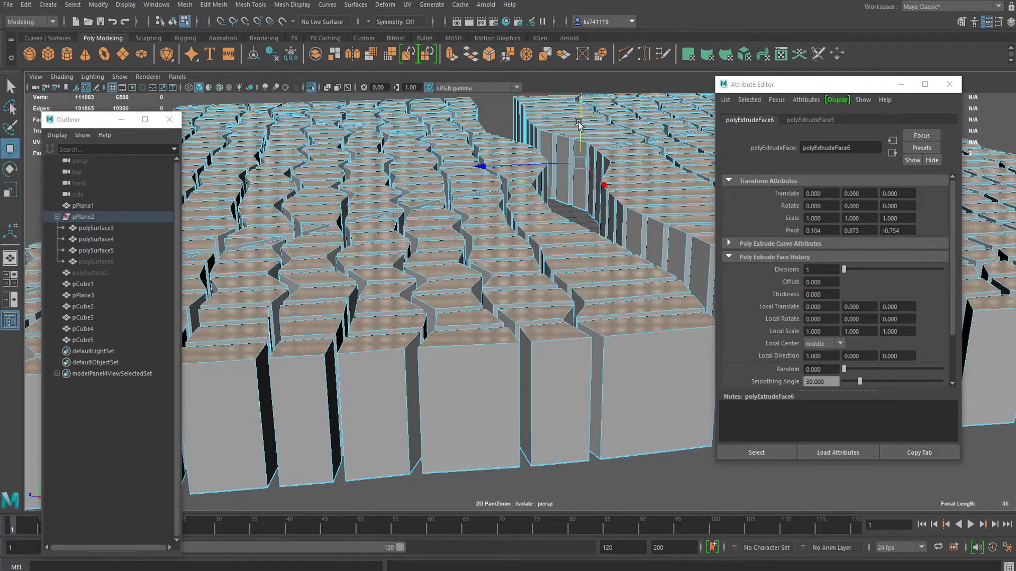
Extrude the raised top faces with an offset of 0.05 and delete the inner faces.
alt+drag(524, 276, 540, 295)
scroll(487, 288, up, 5)
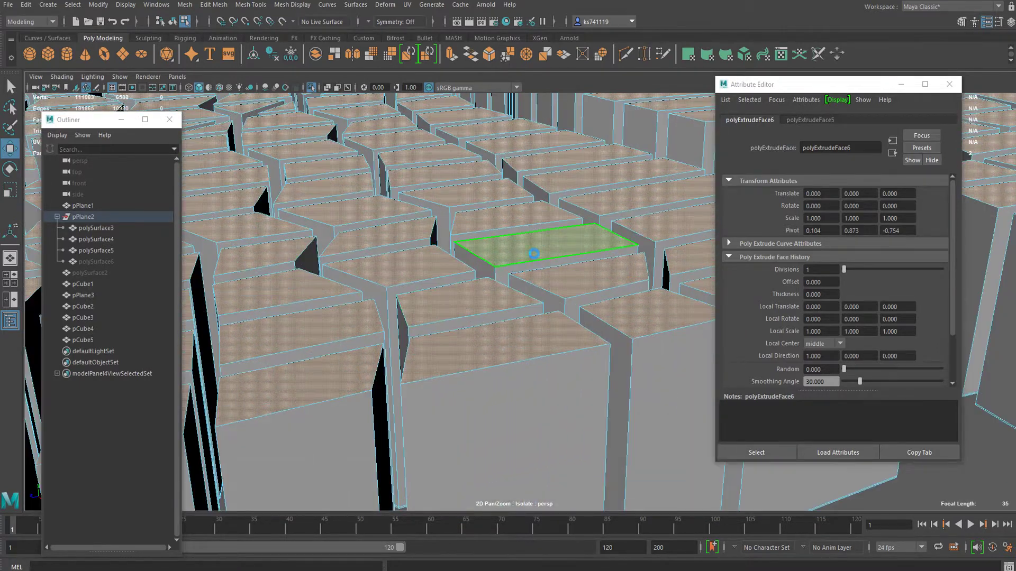
key(ctrl+e)
drag(600, 236, 601, 236)
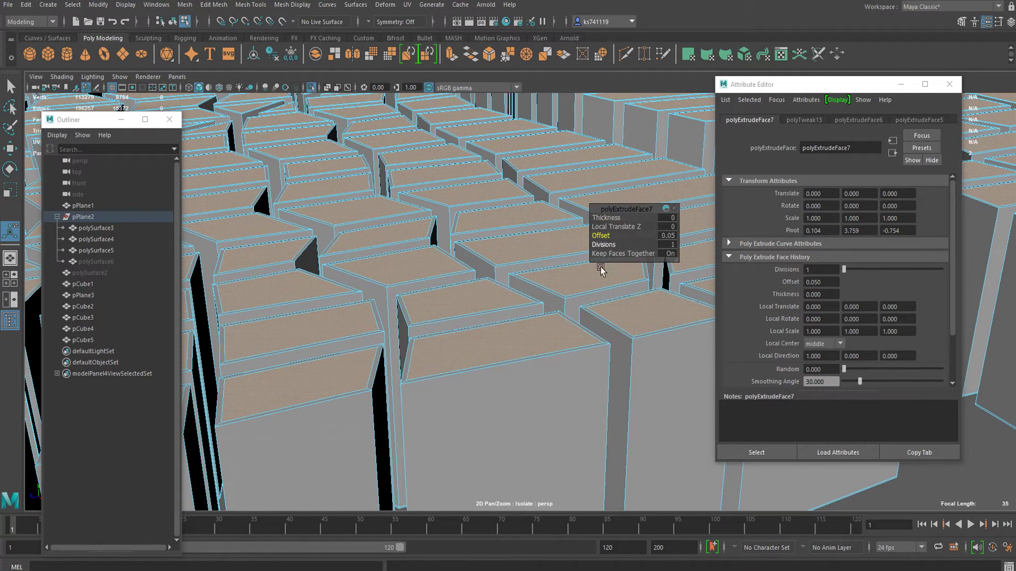
click(492, 315)
Select the block geometry below the raised tops in the front view and delete it, leaving only the border frames.
scroll(492, 316, down, 5)
alt+drag(493, 316, 478, 320)
key(space)
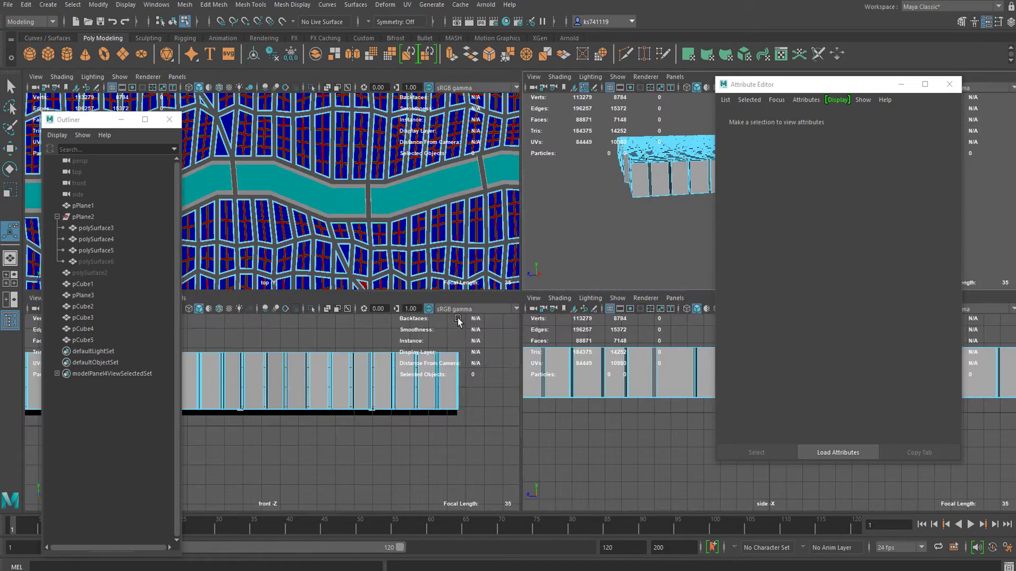
scroll(404, 389, down, 5)
alt+middle_drag(412, 400, 481, 385)
drag(471, 385, 130, 498)
key(Delete)
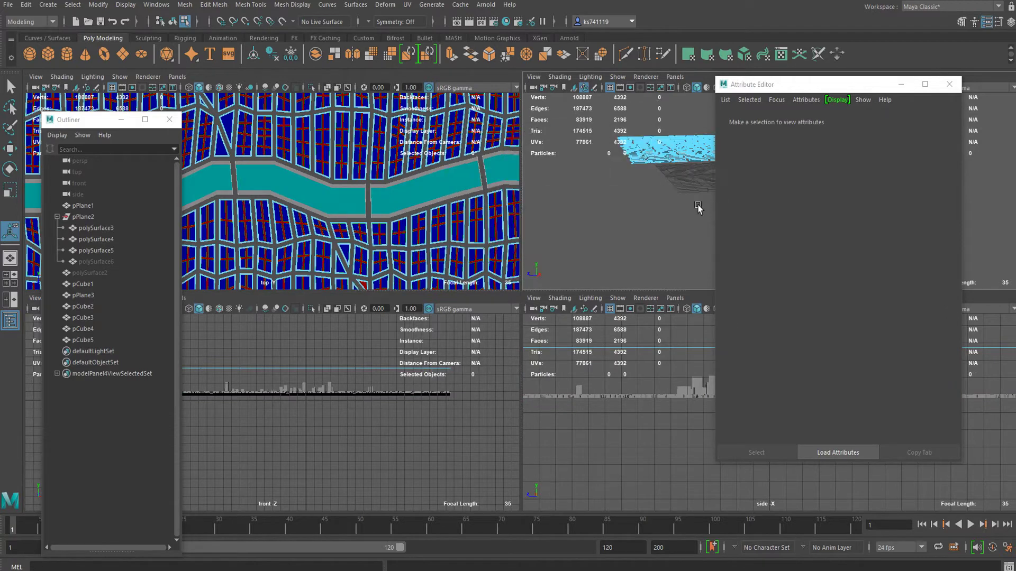
Select all border frames in the perspective view and move them down to ground level with grid snapping.
key(space)
scroll(451, 286, up, 4)
alt+drag(451, 286, 468, 269)
scroll(517, 290, up, 8)
scroll(517, 289, down, 6)
scroll(435, 292, down, 8)
drag(673, 140, 292, 498)
scroll(492, 285, up, 6)
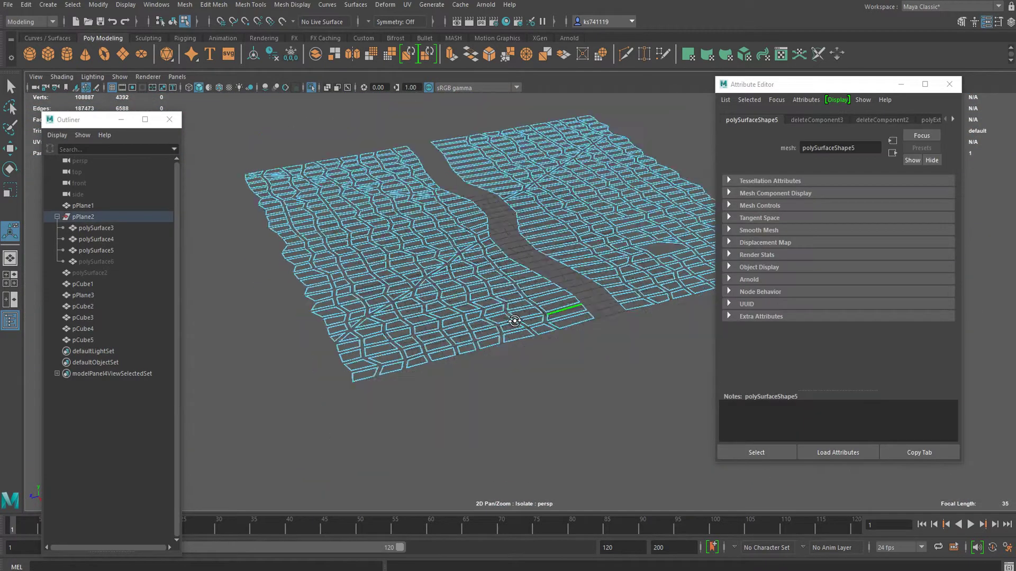
alt+drag(492, 286, 475, 245)
scroll(498, 225, up, 3)
key(w)
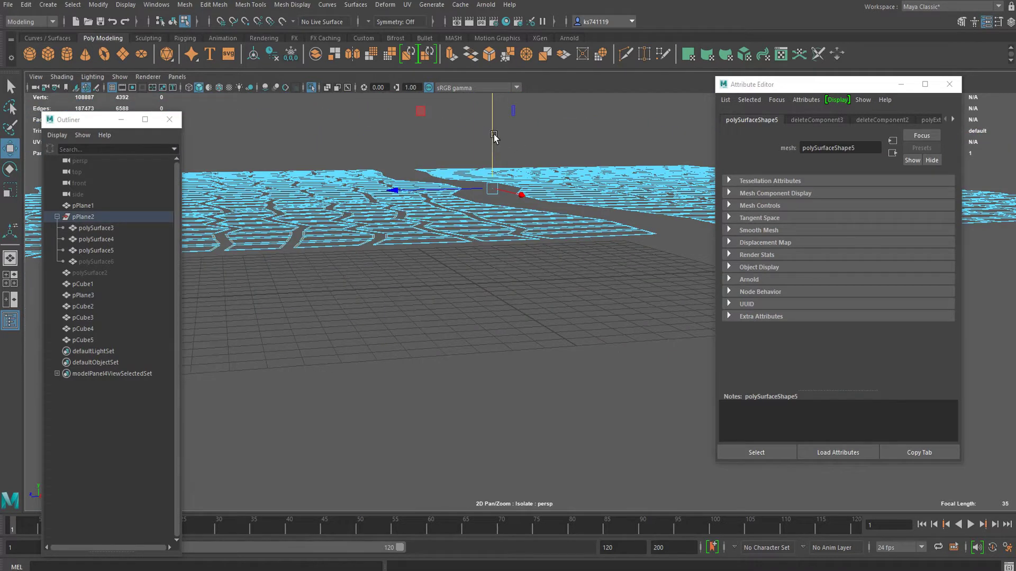
alt+drag(494, 137, 489, 277)
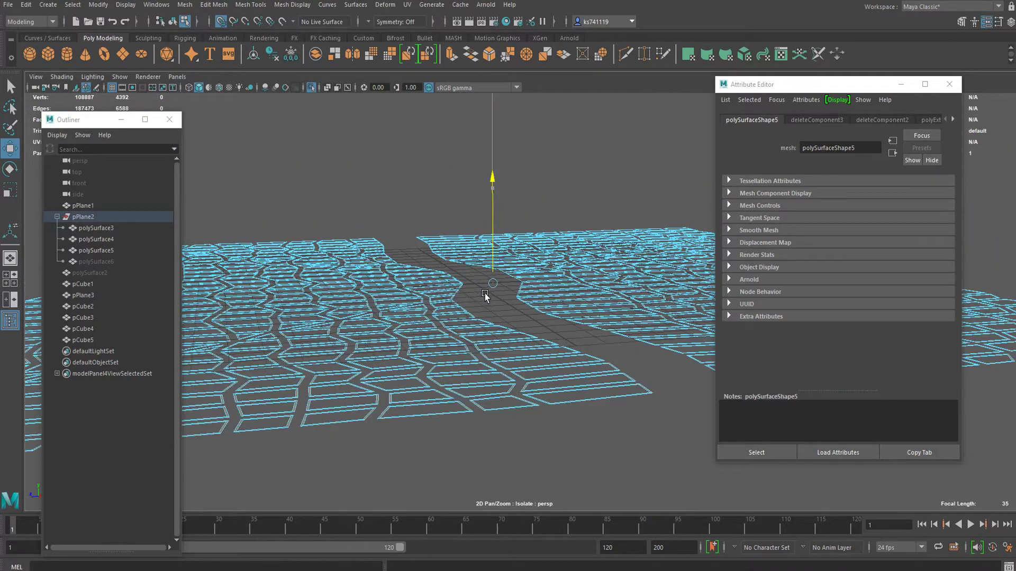
Finish the vertical move of the border frames and return the mesh to object mode.
middle_drag(478, 283, 477, 284)
alt+drag(469, 294, 476, 338)
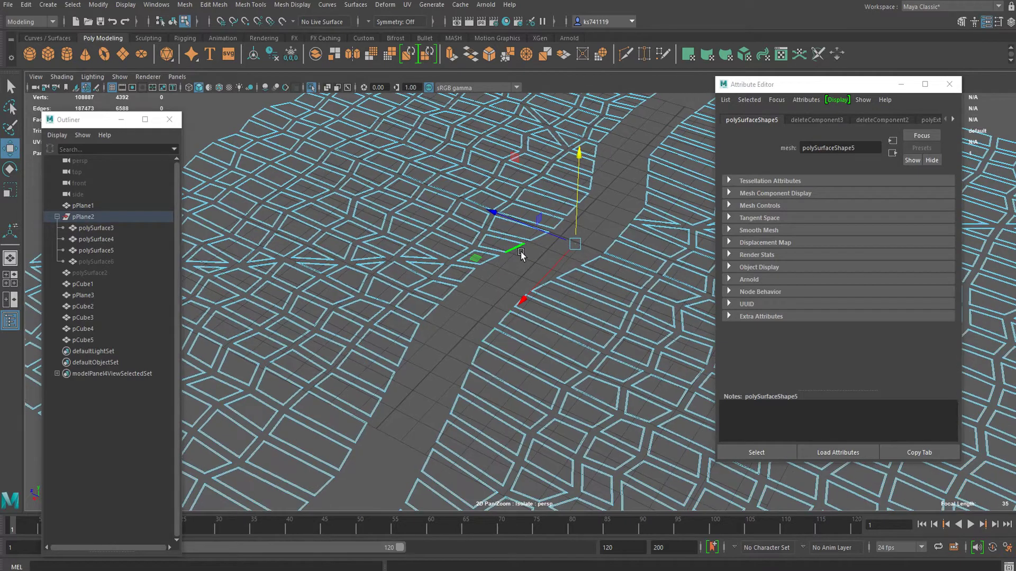
right_click(496, 200)
right_drag(498, 200, 561, 183)
scroll(506, 353, up, 5)
alt+drag(390, 338, 446, 327)
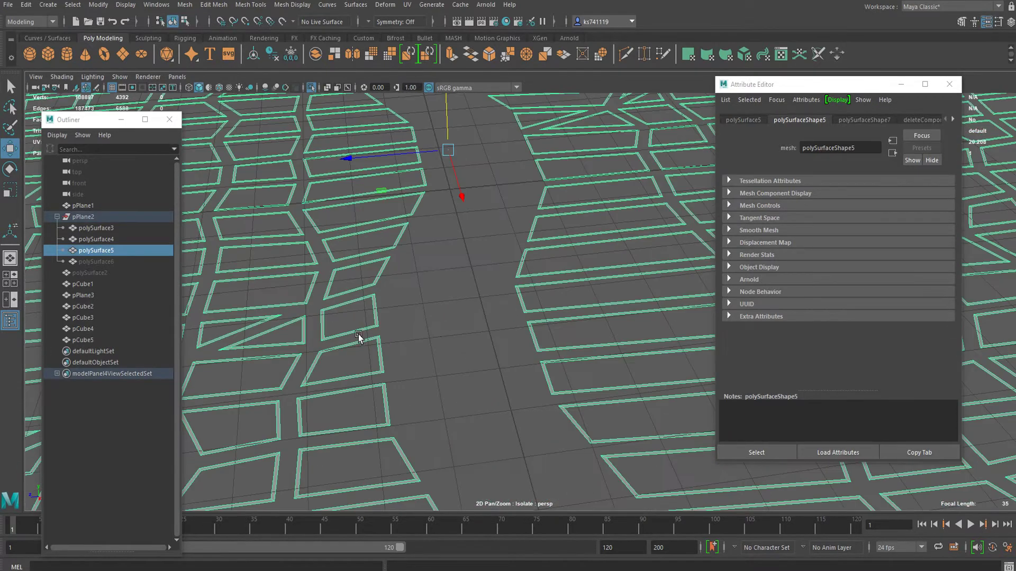
Add divisions to the border frame mesh with Divisions U set to 4 and Divisions V kept at 1.
click(358, 336)
alt+middle_drag(358, 337, 416, 333)
click(418, 337)
scroll(348, 377, up, 3)
alt+middle_drag(364, 322, 516, 334)
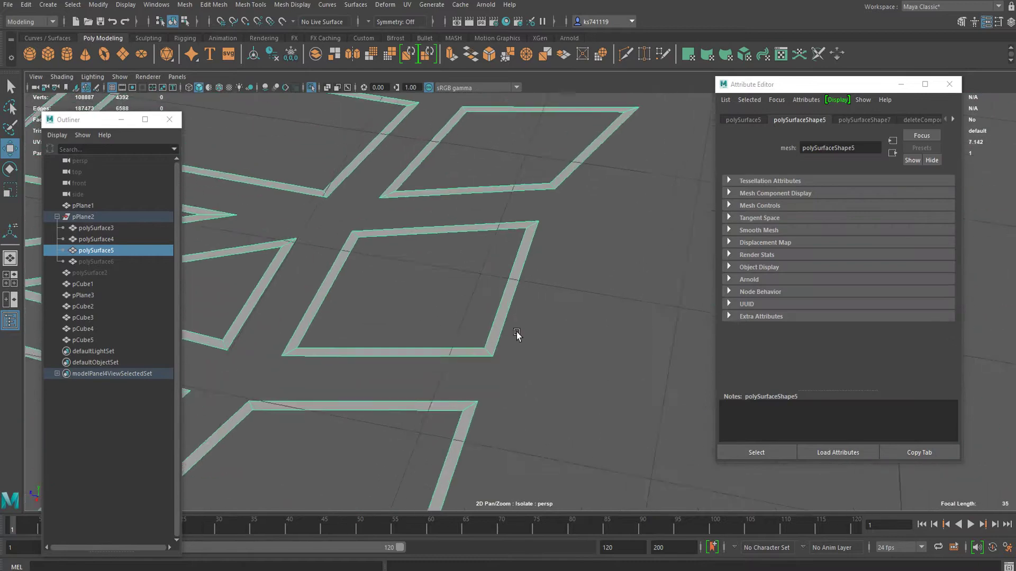
alt+drag(517, 334, 491, 337)
scroll(475, 343, down, 6)
scroll(530, 335, up, 8)
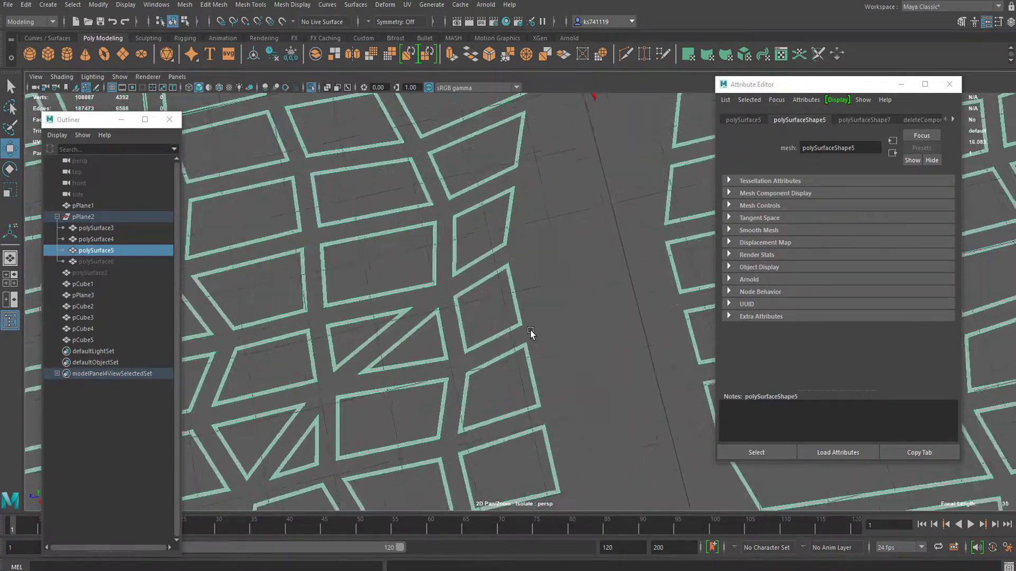
click(213, 4)
click(250, 31)
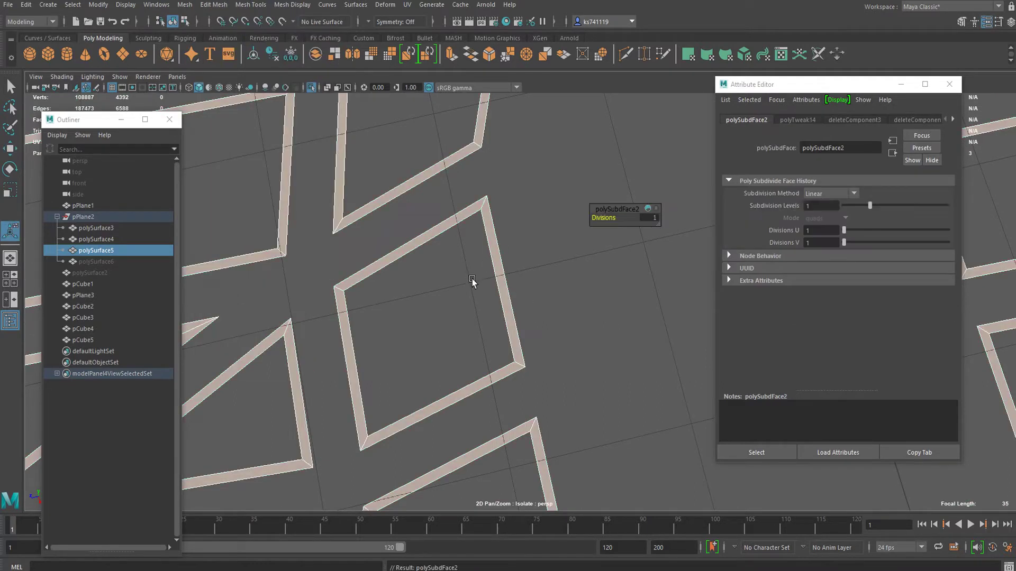
drag(855, 231, 899, 228)
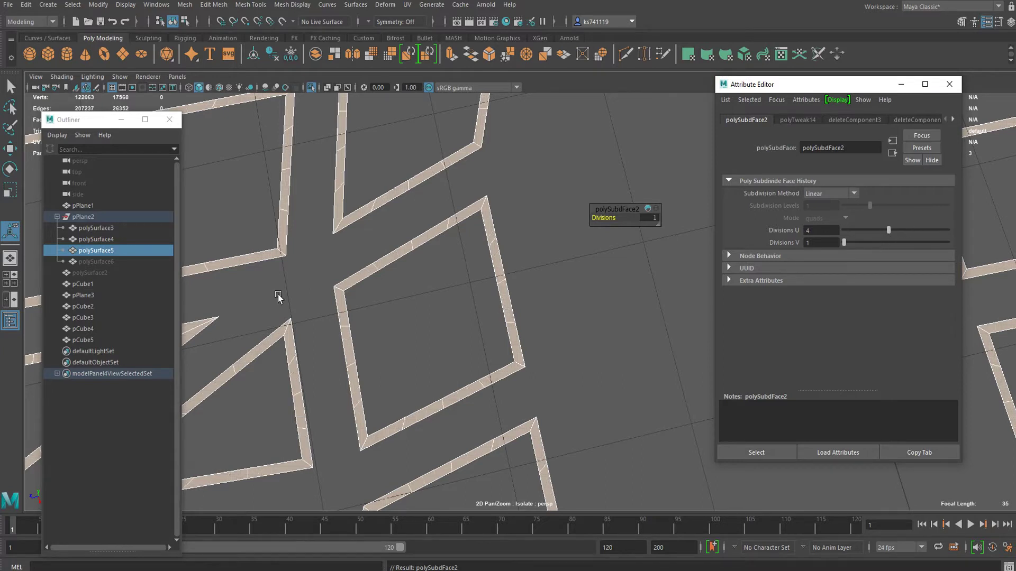
Examine how the divisions are spaced along the short and long sides of the border frames across the city.
scroll(356, 277, down, 6)
alt+middle_drag(338, 263, 541, 264)
scroll(415, 288, up, 3)
scroll(541, 263, up, 4)
alt+drag(420, 287, 461, 239)
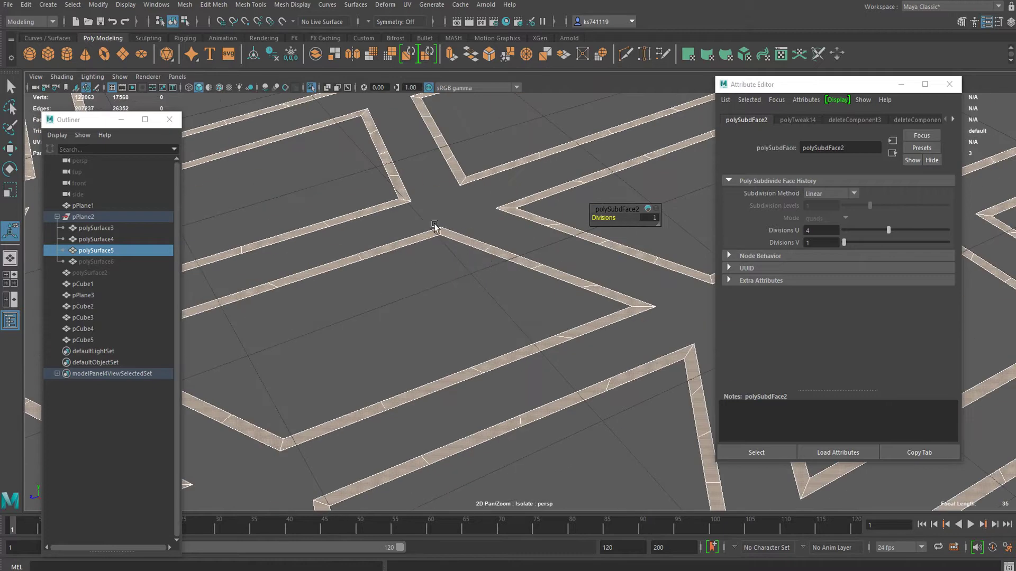
scroll(505, 290, down, 6)
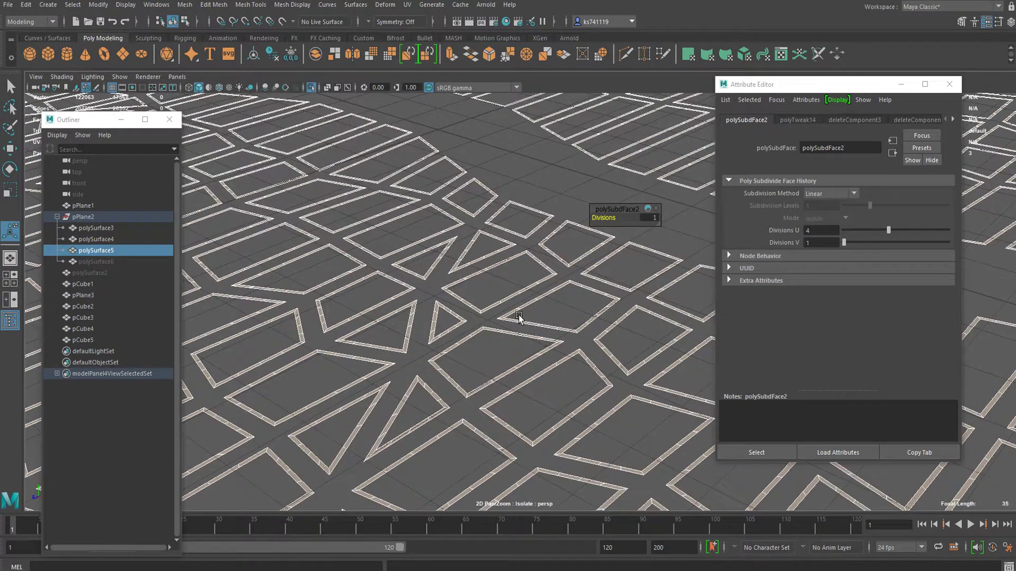
scroll(519, 318, down, 3)
alt+middle_drag(566, 233, 694, 319)
scroll(694, 319, up, 5)
alt+drag(581, 303, 495, 310)
scroll(495, 310, up, 3)
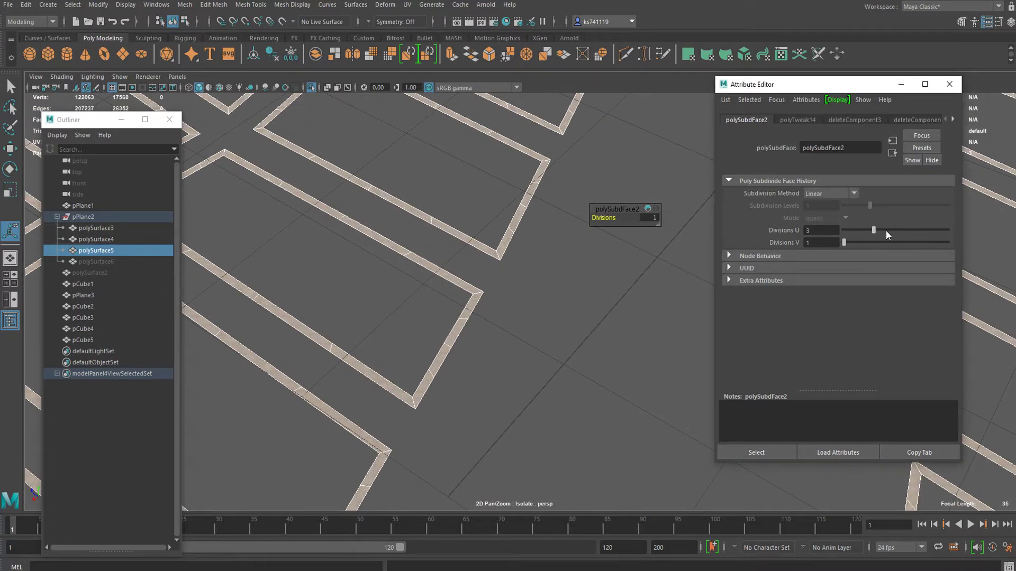
scroll(532, 345, down, 3)
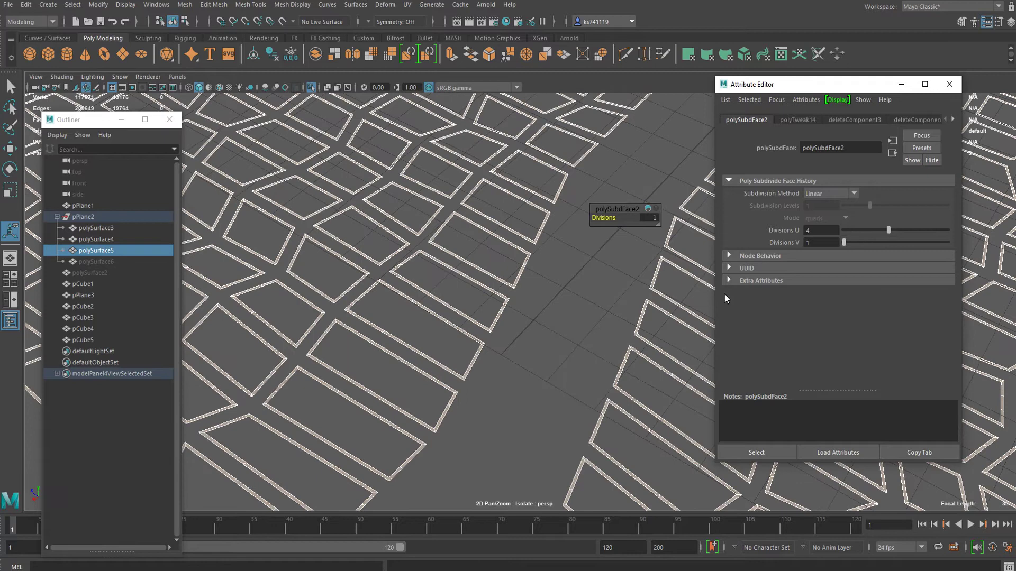
alt+drag(438, 417, 422, 392)
scroll(479, 367, up, 3)
alt+middle_drag(479, 367, 277, 363)
scroll(334, 353, down, 4)
scroll(483, 333, up, 6)
mouse_move(483, 333)
alt+middle_down()
mouse_move(343, 317)
mouse_move(322, 355)
mouse_move(259, 356)
alt+middle_up()
alt+middle_drag(545, 365, 391, 338)
alt+middle_drag(488, 335, 296, 344)
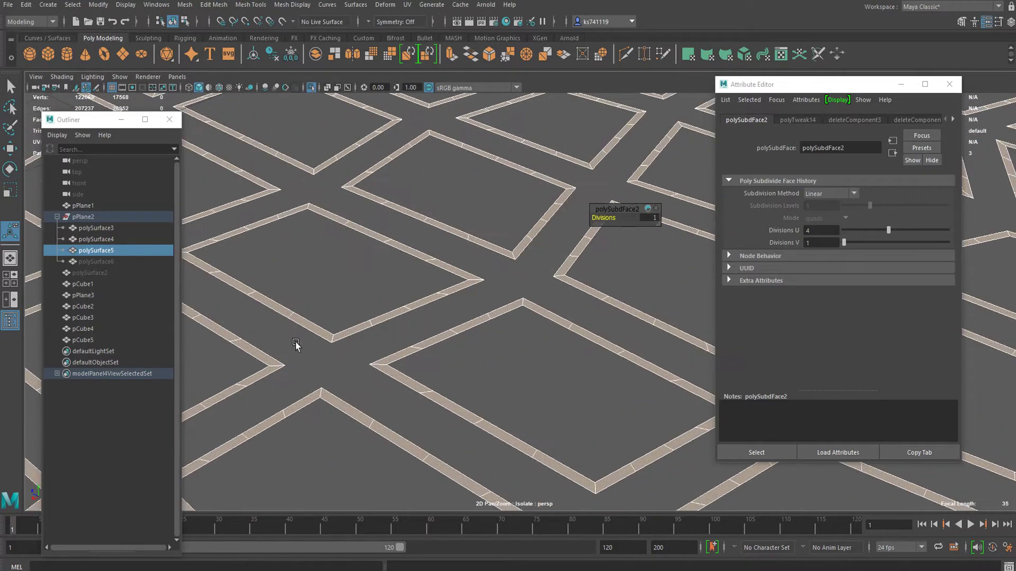
scroll(512, 333, down, 5)
alt+middle_drag(513, 334, 469, 327)
alt+drag(469, 327, 381, 312)
alt+middle_drag(381, 313, 463, 337)
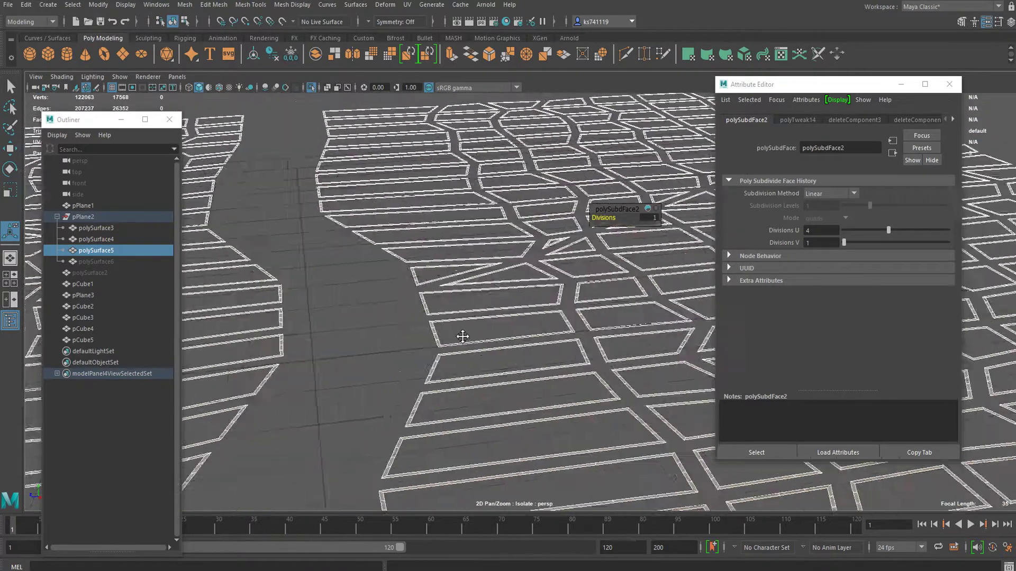
scroll(463, 337, up, 6)
Delete the border frame mesh's construction history and turn off isolation to show the whole city.
key(q)
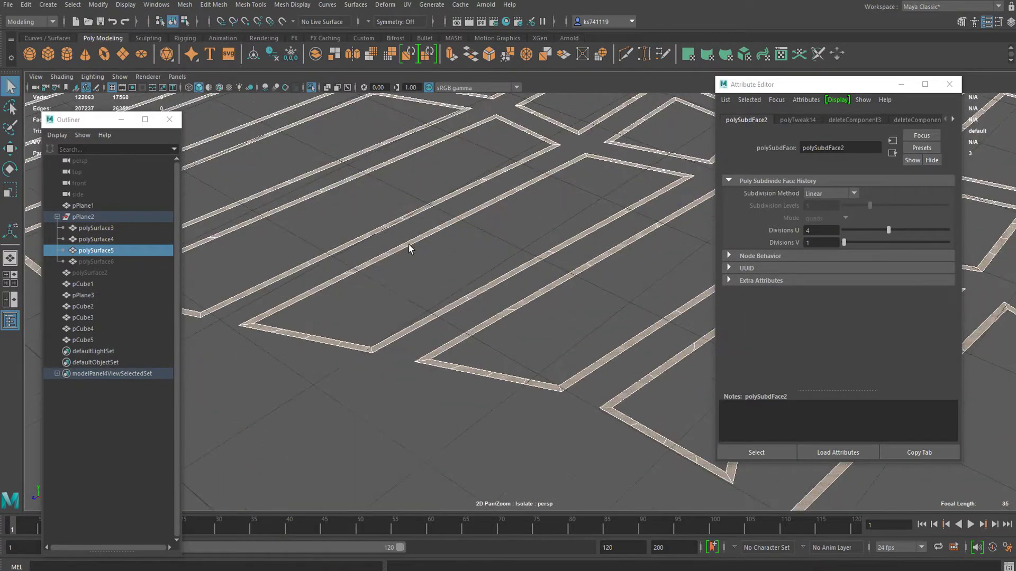
click(391, 402)
key(ctrl+z)
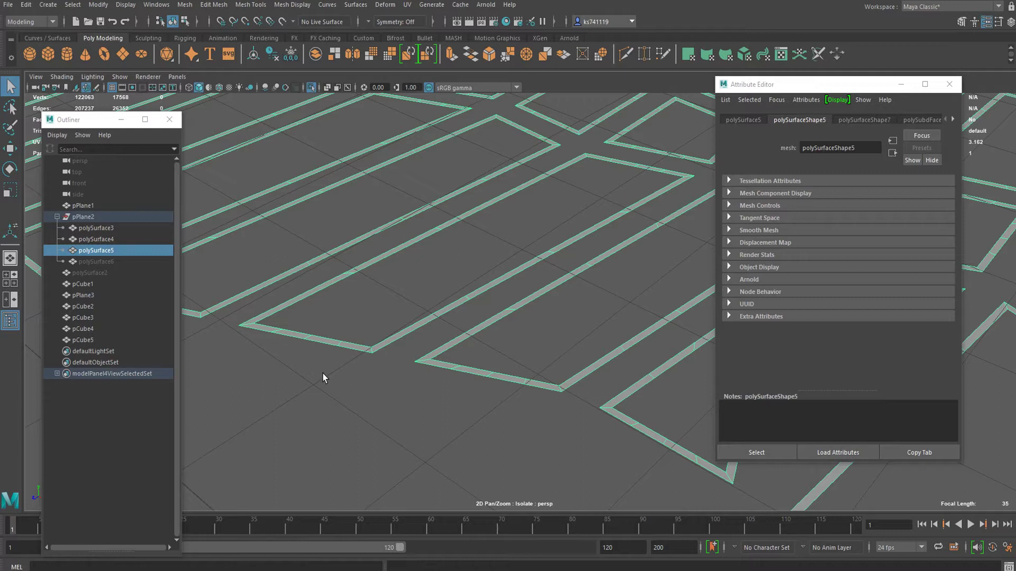
scroll(379, 370, down, 10)
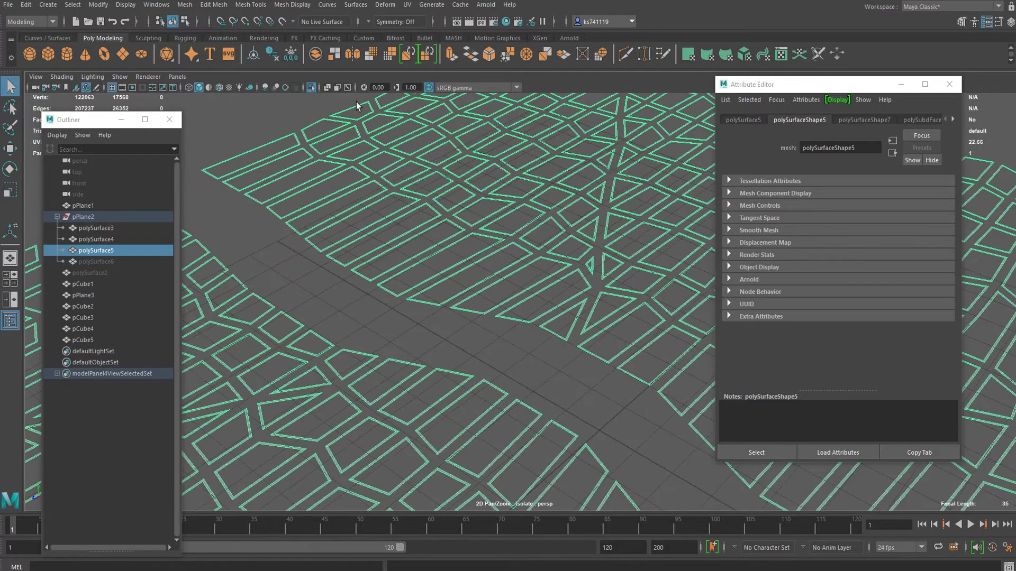
click(311, 87)
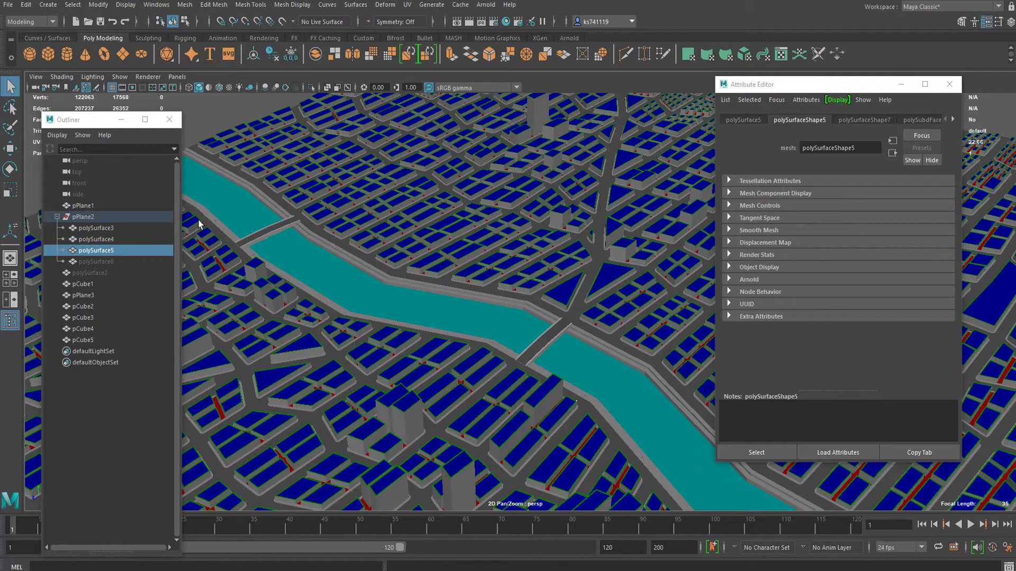
click(311, 88)
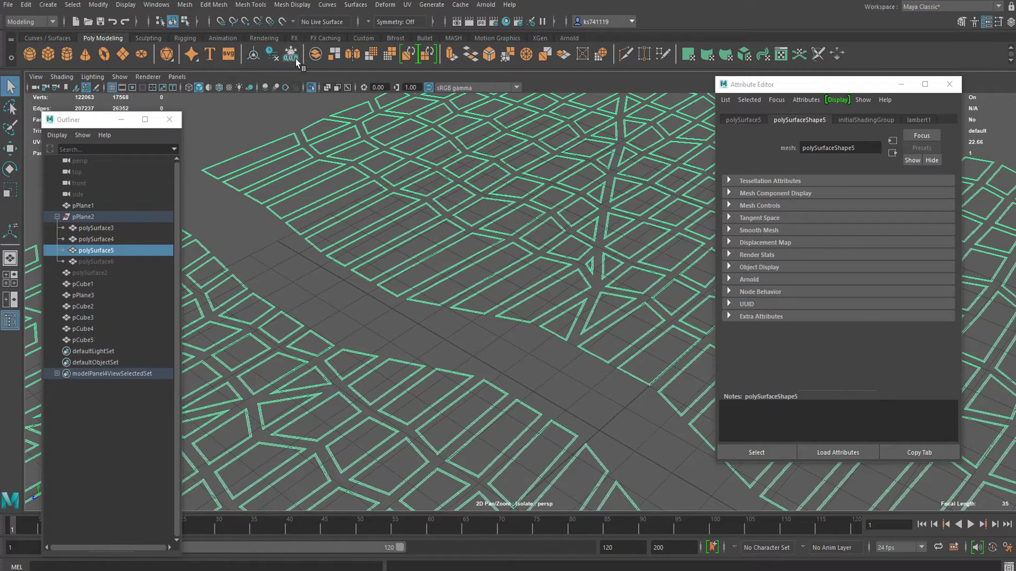
click(311, 87)
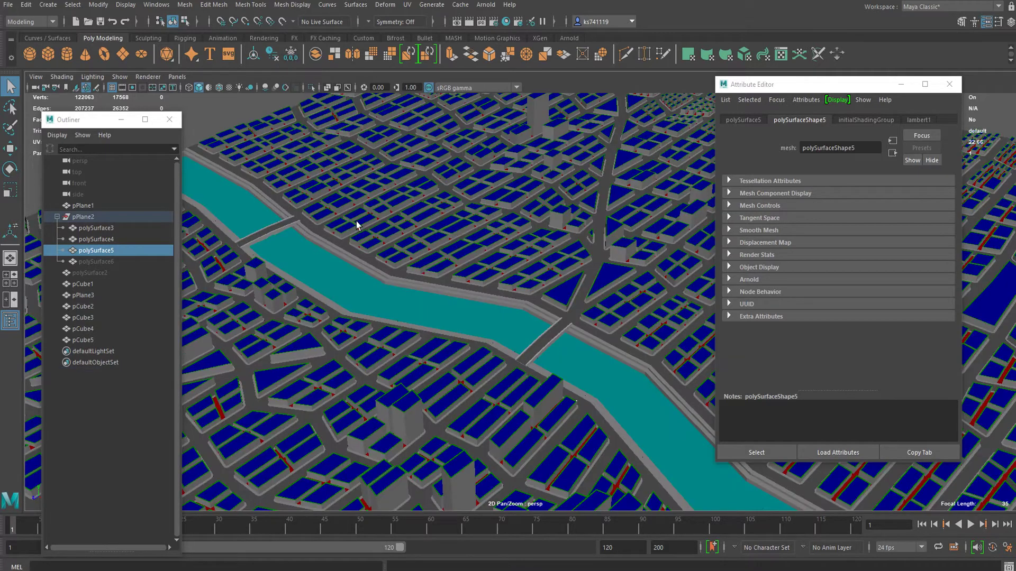
Examine the city blocks and the area around the river and bridges for the street lamp.
scroll(359, 251, down, 2)
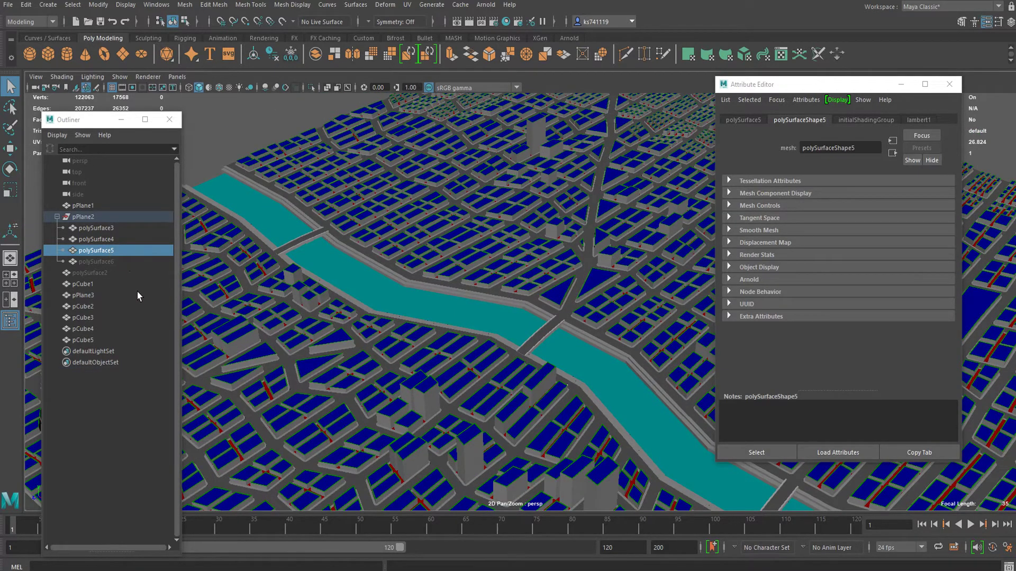
scroll(506, 337, up, 5)
alt+drag(506, 337, 503, 315)
scroll(434, 317, up, 5)
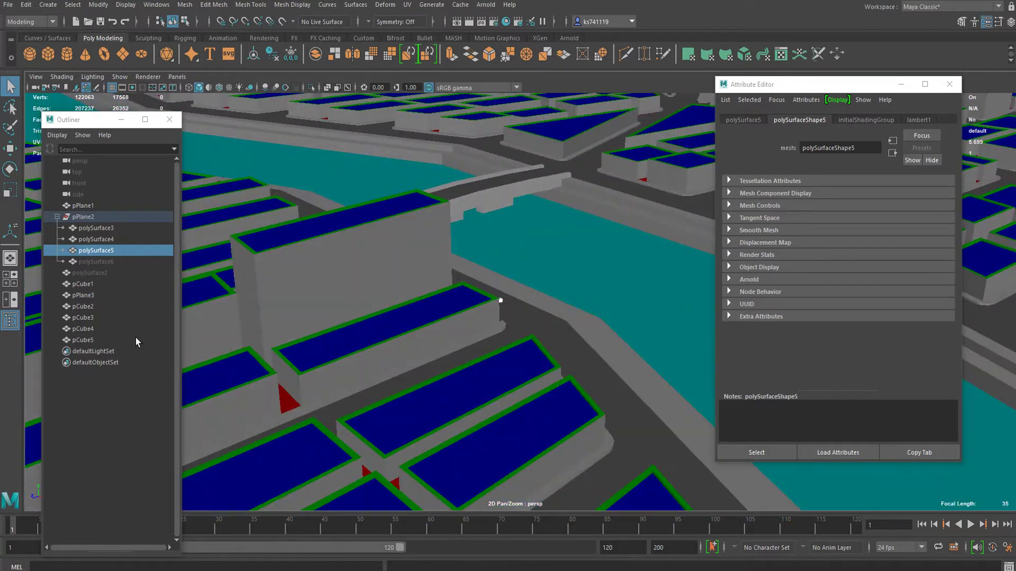
alt+drag(136, 341, 198, 323)
scroll(199, 323, down, 5)
scroll(375, 312, down, 5)
alt+drag(375, 313, 317, 364)
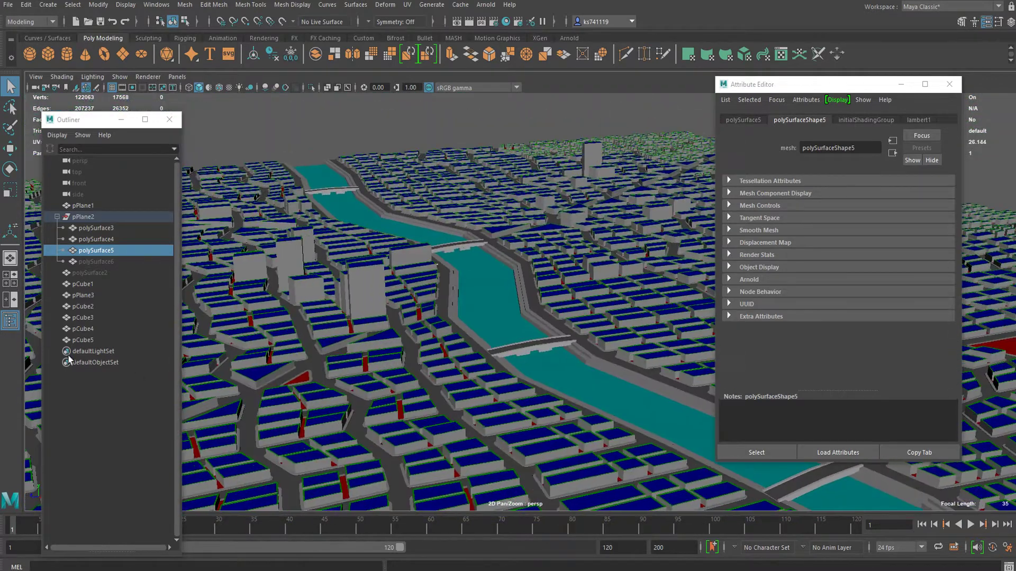
Select the street lamp pCube5, switch to the FX menu set and create a MASH network from it.
click(83, 340)
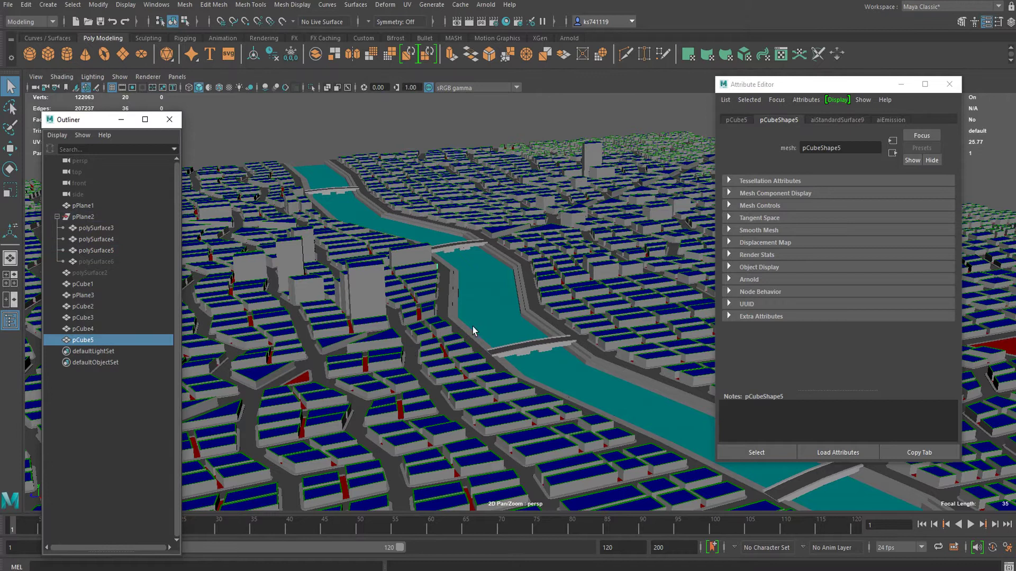
key(f)
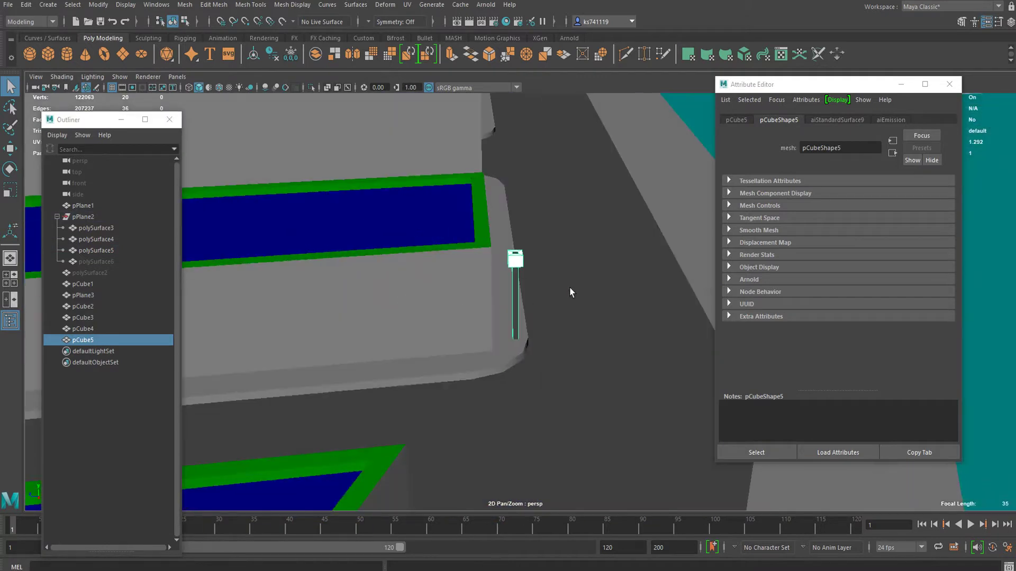
alt+drag(570, 292, 507, 300)
right_click(508, 271)
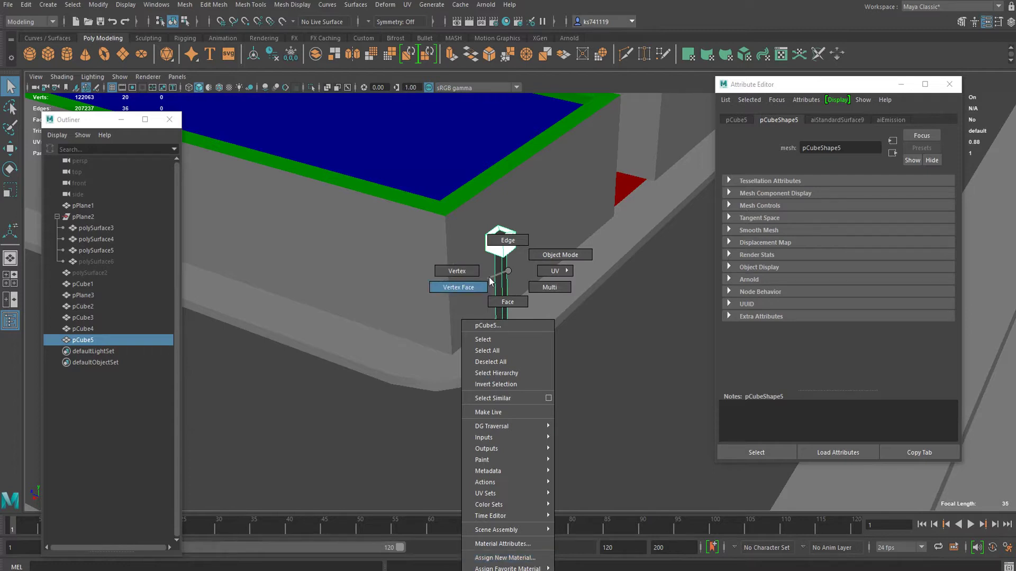
click(507, 269)
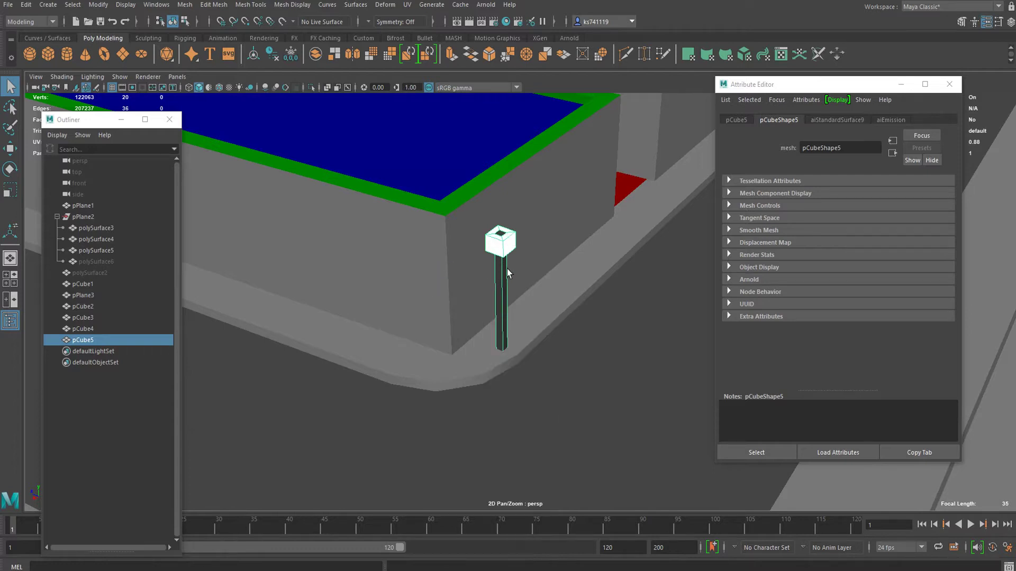
click(17, 22)
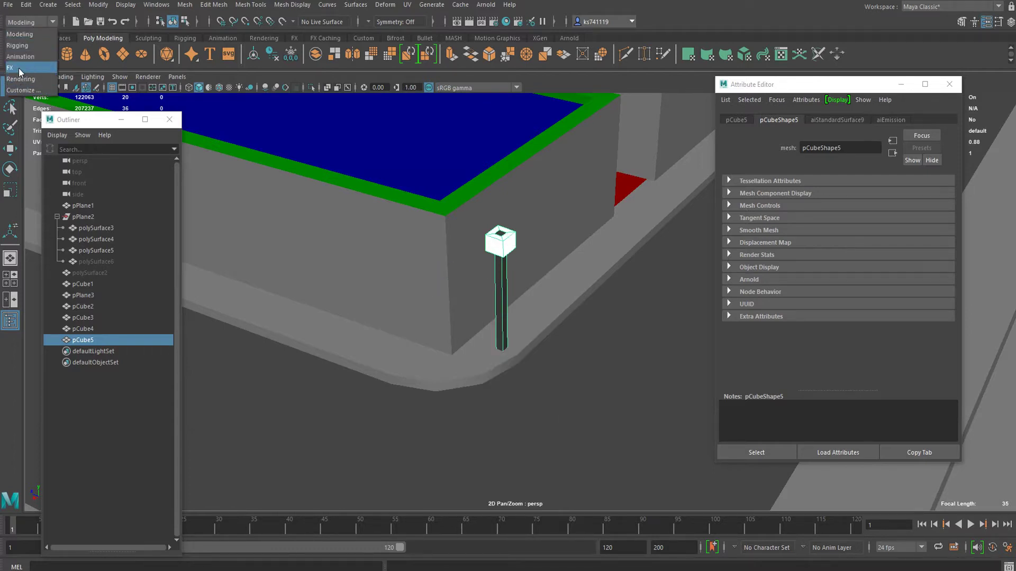
click(19, 68)
click(478, 6)
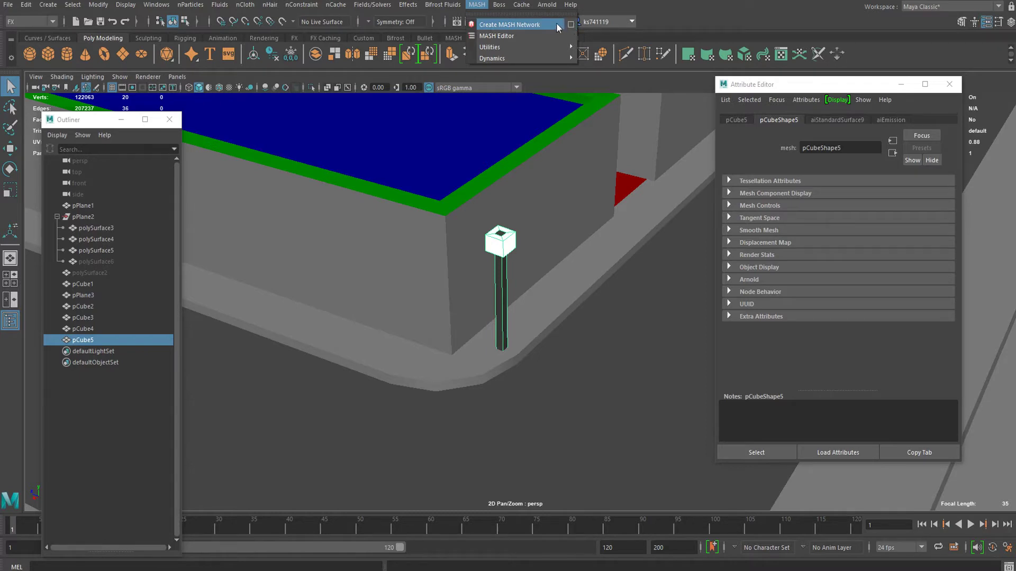
click(506, 22)
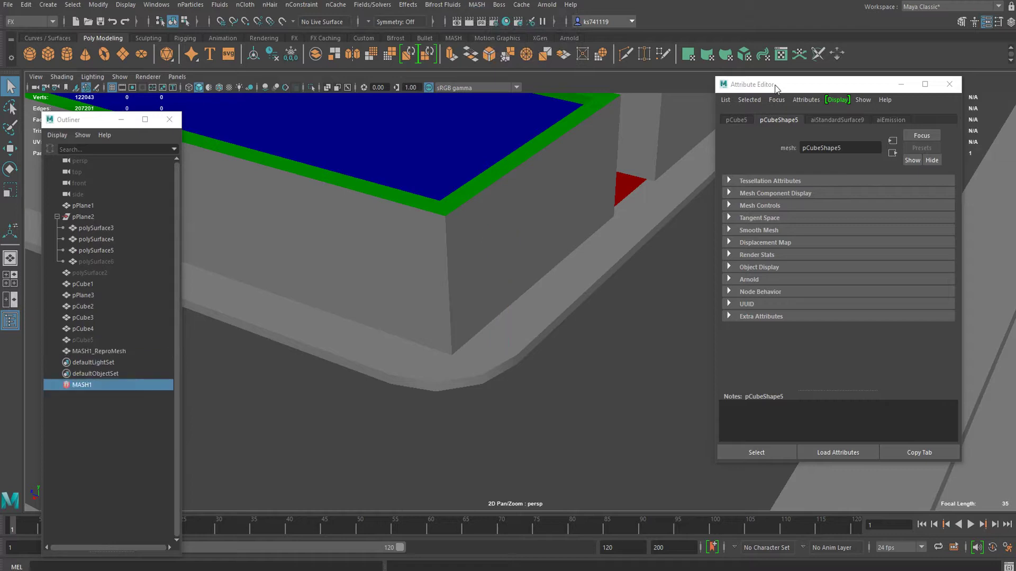
Examine where the MASH lamp copies stand along the river and between the blocks.
scroll(503, 265, down, 10)
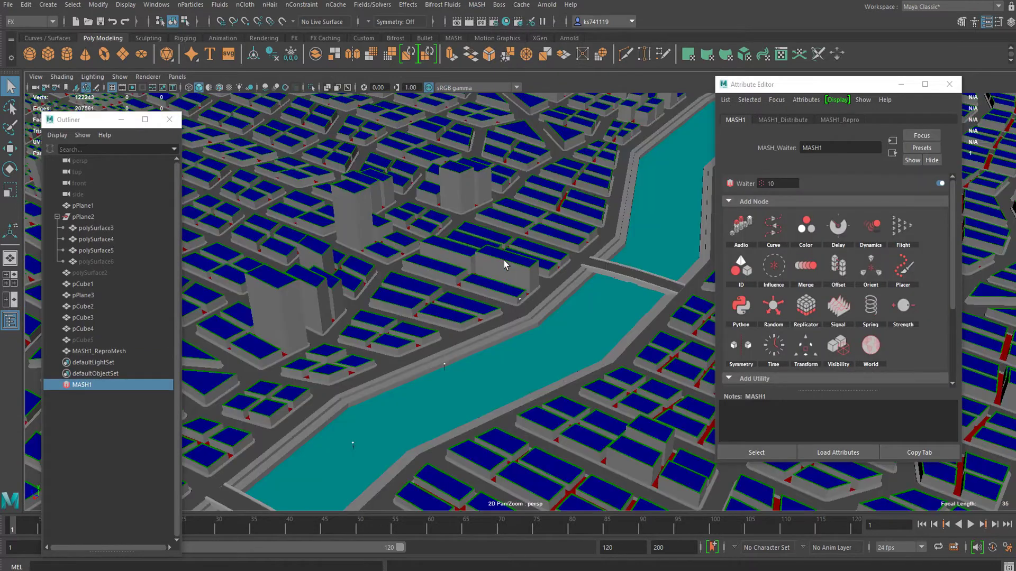
scroll(483, 386, up, 10)
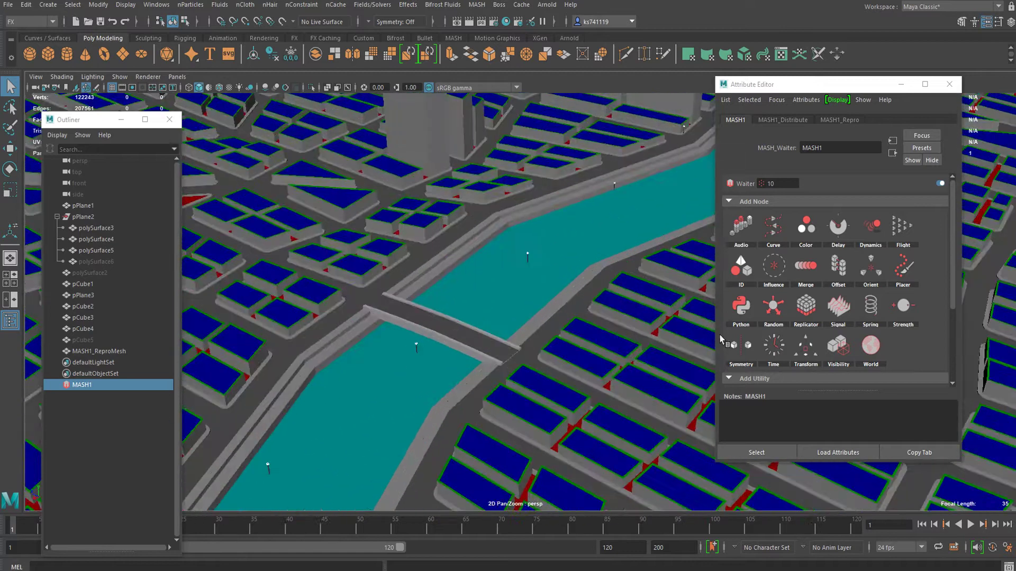
alt+drag(677, 340, 392, 333)
scroll(333, 291, up, 4)
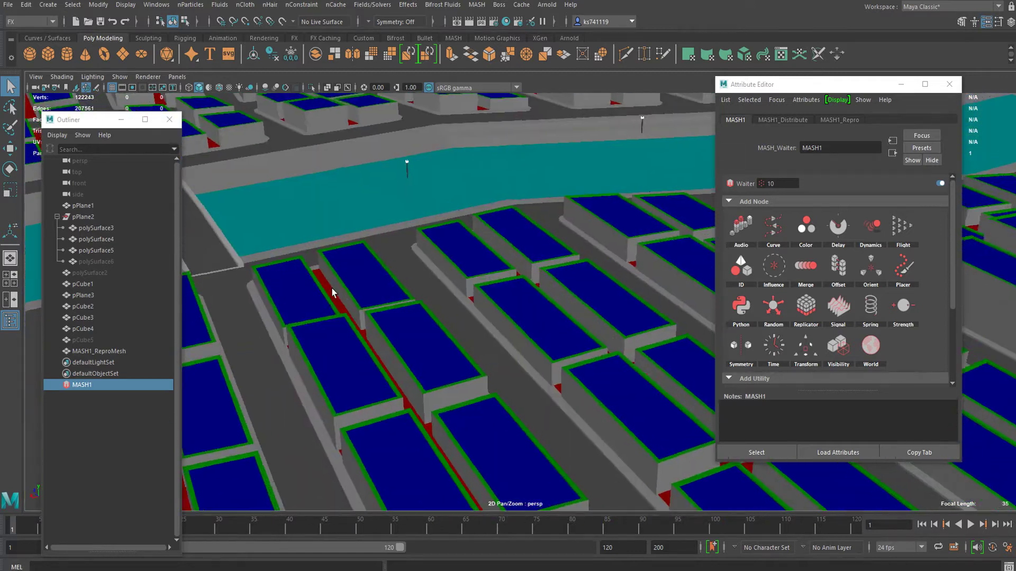
alt+middle_drag(334, 291, 645, 320)
mouse_move(334, 341)
alt+middle_down()
mouse_move(671, 236)
mouse_move(415, 328)
mouse_move(248, 352)
alt+middle_up()
scroll(416, 328, down, 2)
mouse_move(572, 296)
alt+middle_down()
mouse_move(373, 324)
mouse_move(420, 312)
alt+middle_up()
mouse_move(482, 308)
alt+mouse_down()
mouse_move(405, 321)
mouse_move(484, 294)
alt+mouse_up()
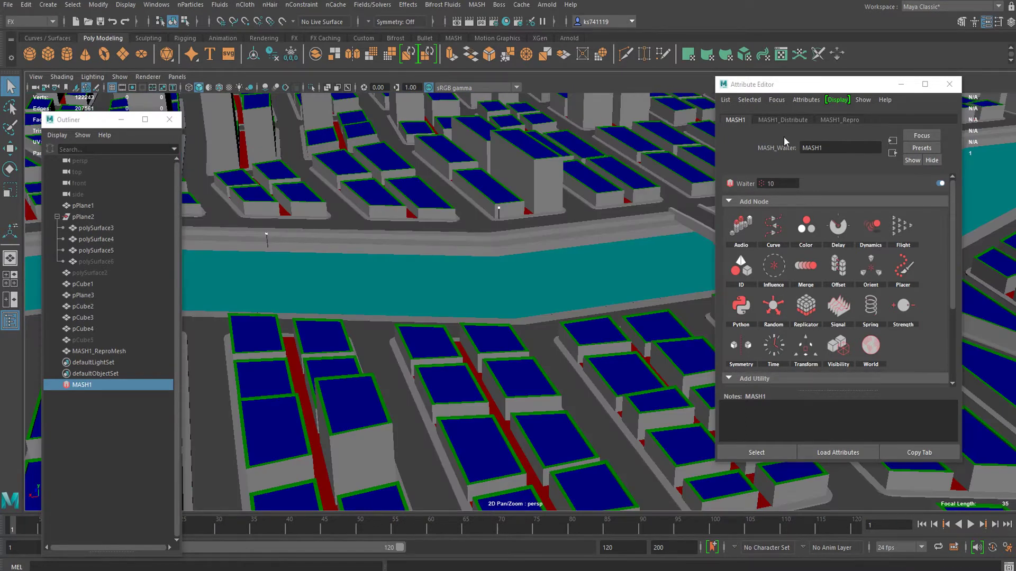
Set MASH1's distribution type to Mesh and connect the border frame mesh polySurface5 as its input mesh.
click(778, 118)
alt+middle_drag(466, 224, 530, 217)
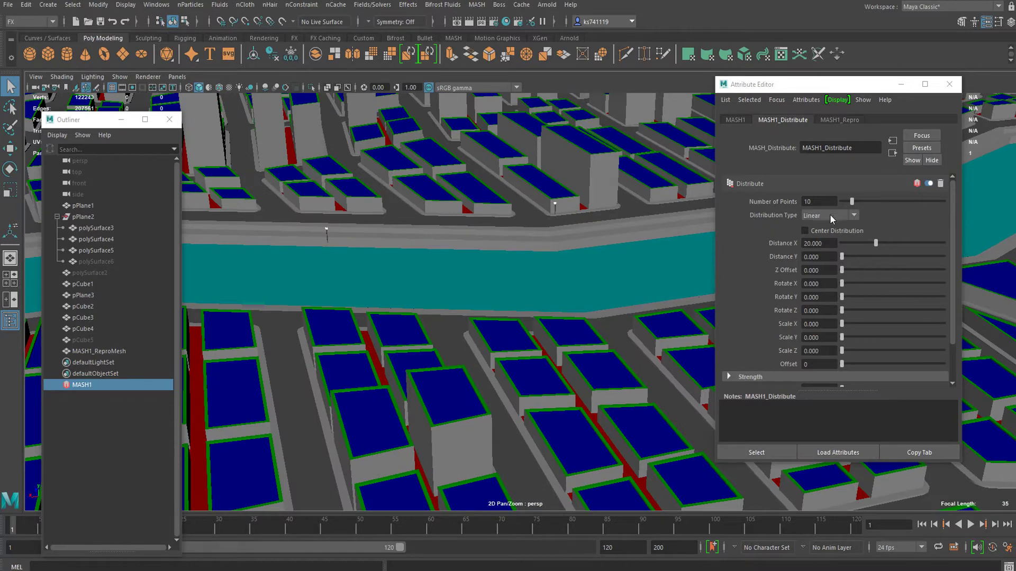
click(830, 214)
click(809, 262)
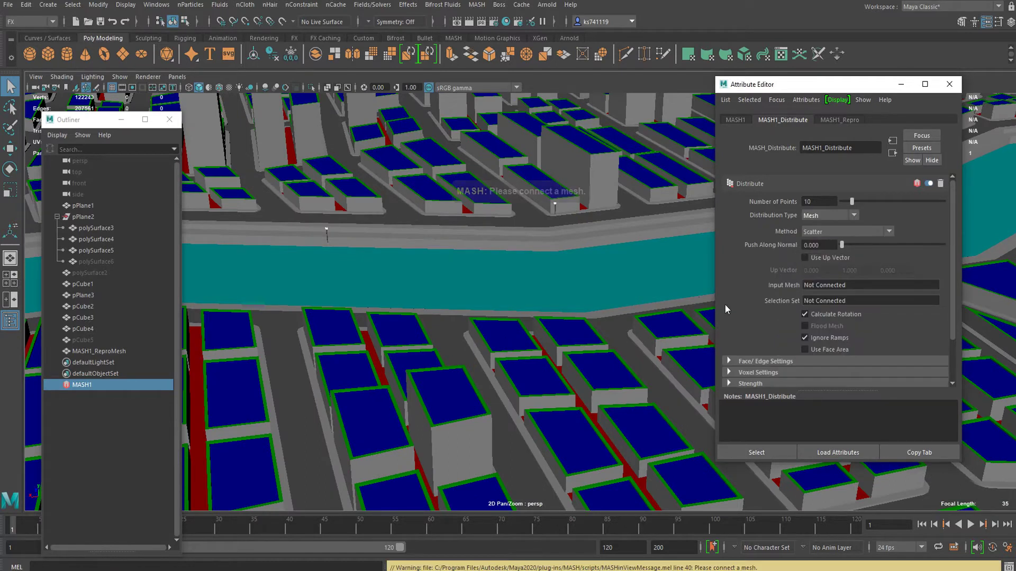
click(106, 251)
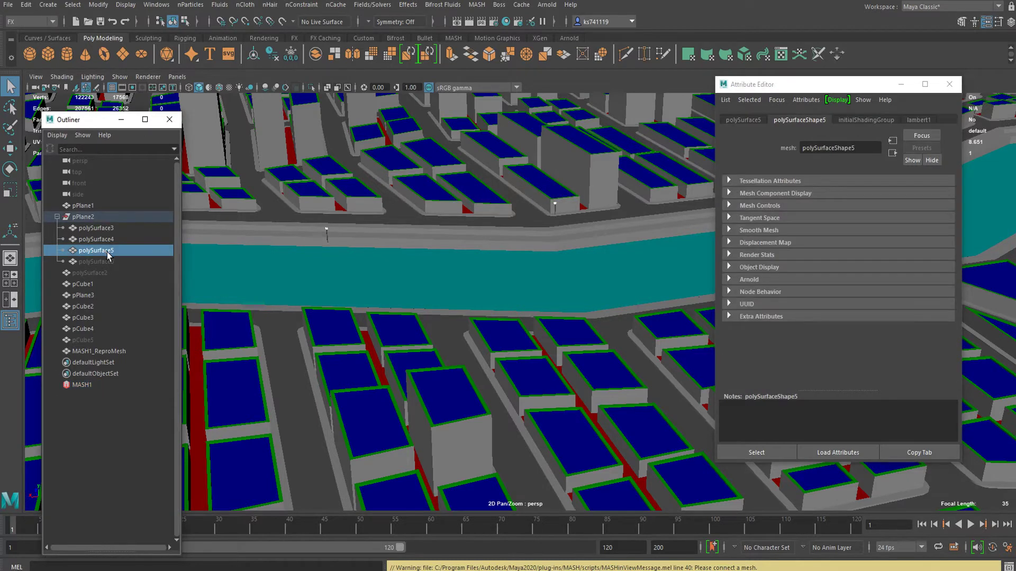
scroll(337, 280, down, 3)
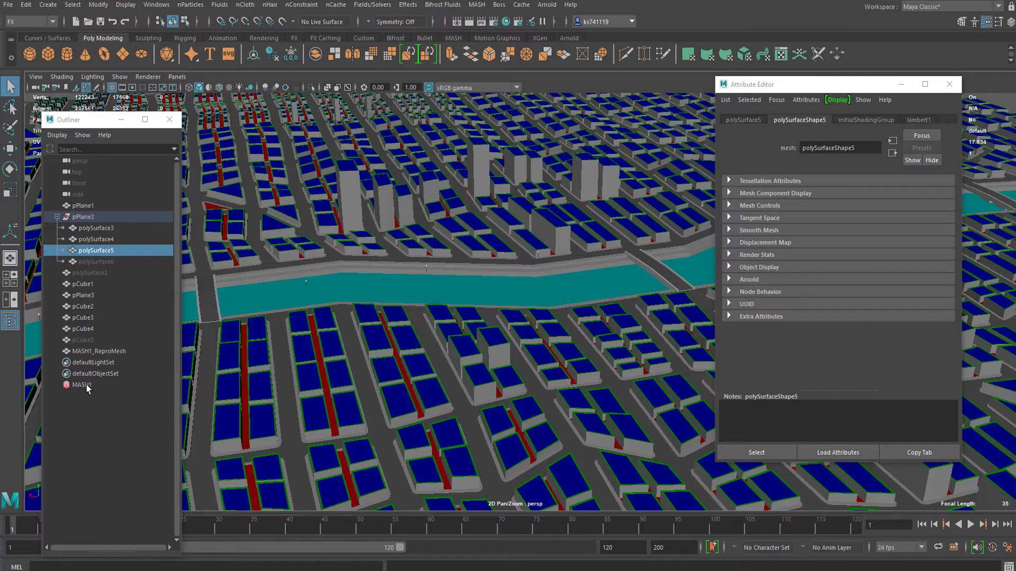
click(83, 385)
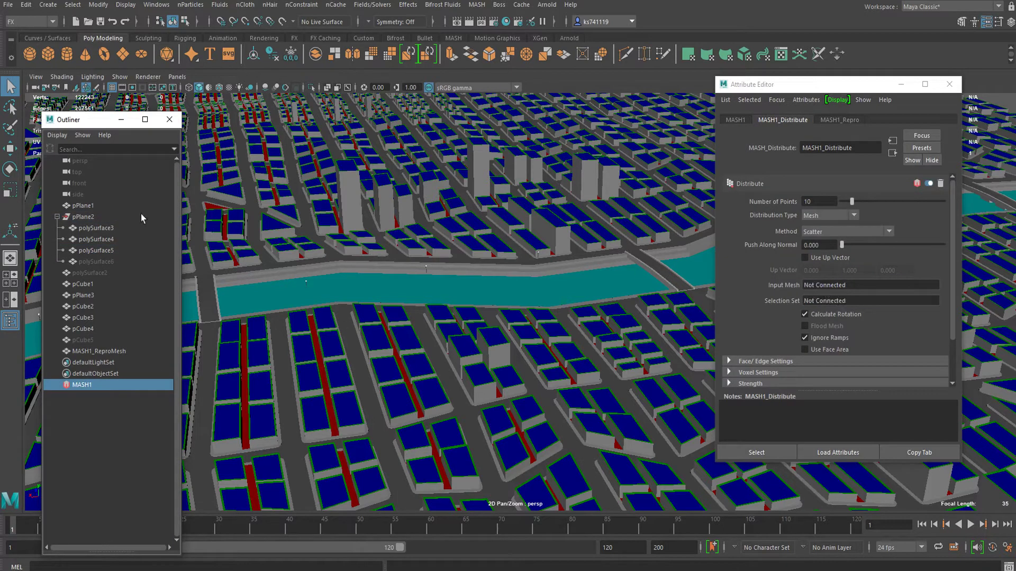
middle_drag(101, 252, 824, 283)
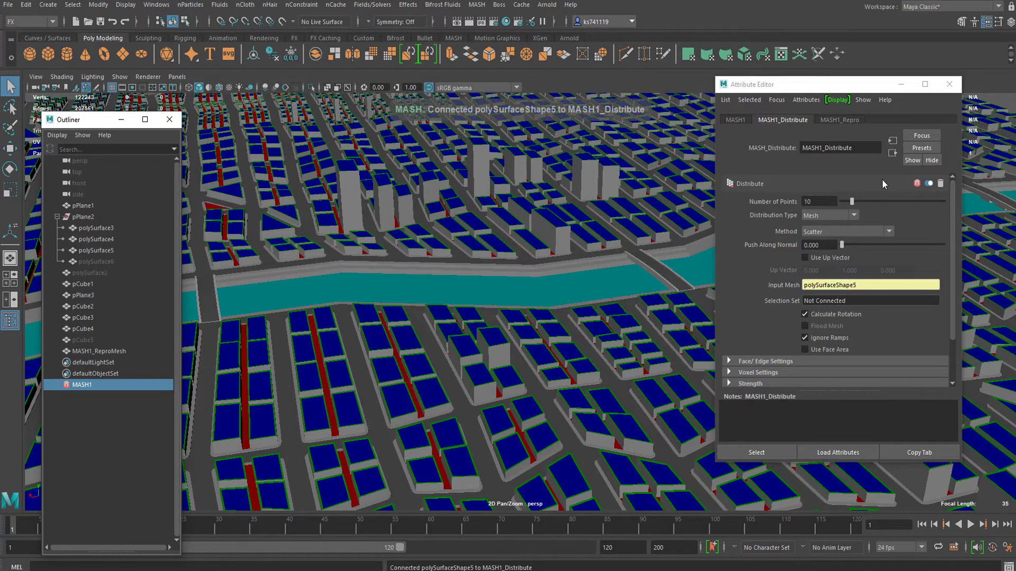
Raise the MASH1 distribution's number of points to 24.
scroll(465, 271, up, 10)
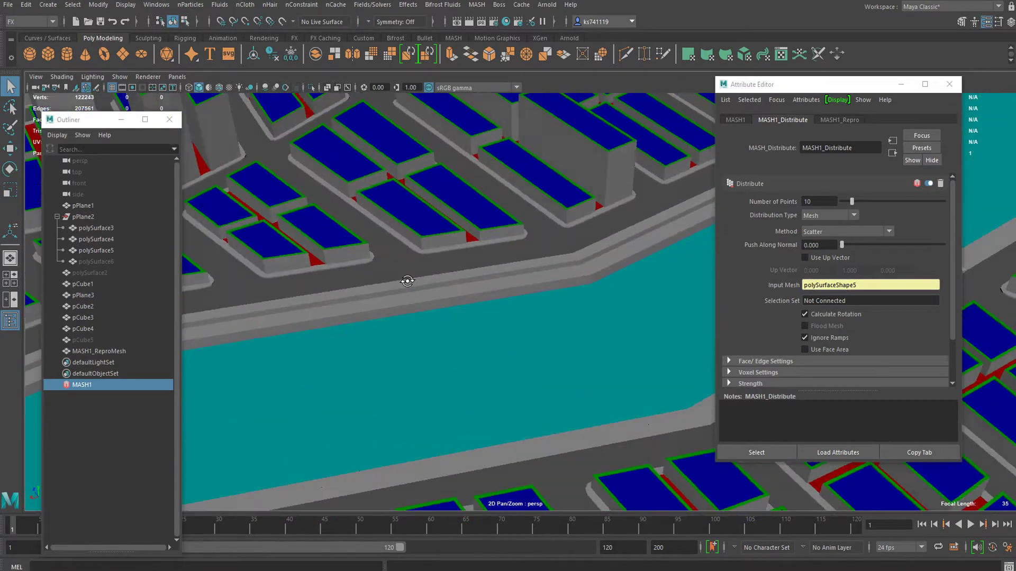
alt+drag(420, 274, 374, 303)
scroll(374, 304, down, 8)
alt+middle_drag(374, 304, 508, 245)
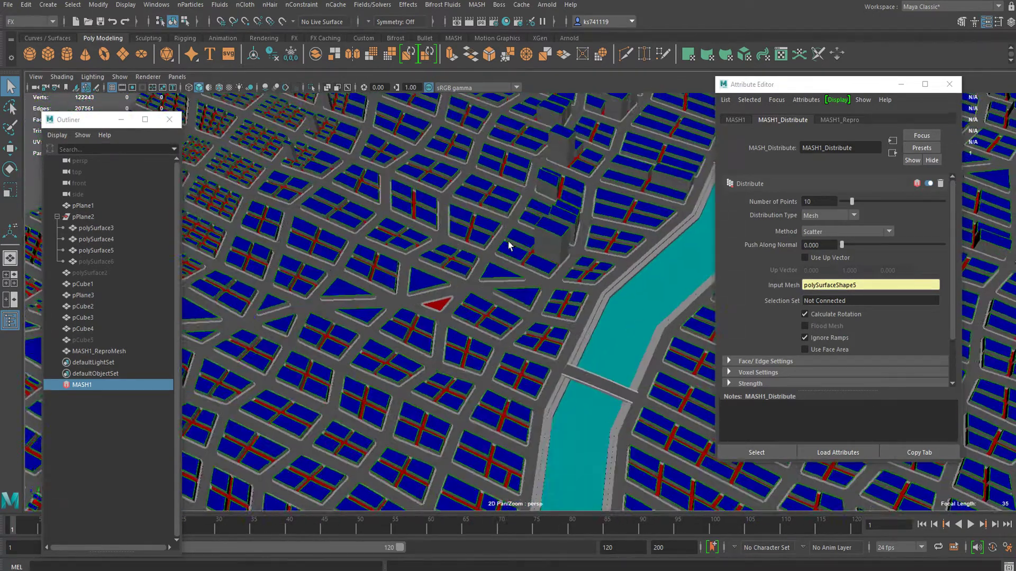
alt+drag(508, 245, 537, 298)
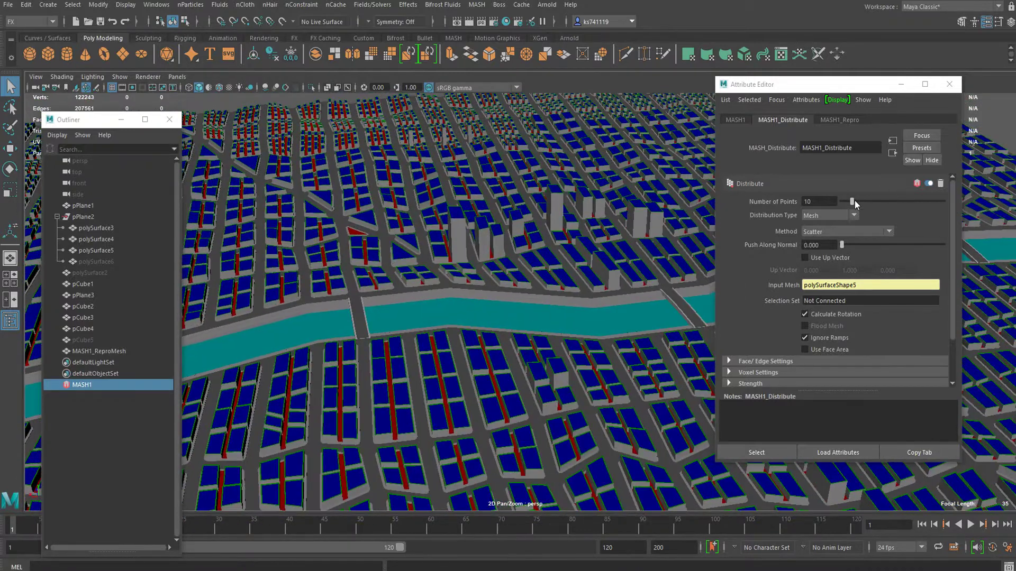
mouse_move(853, 201)
mouse_down()
mouse_move(843, 202)
mouse_move(866, 203)
mouse_up()
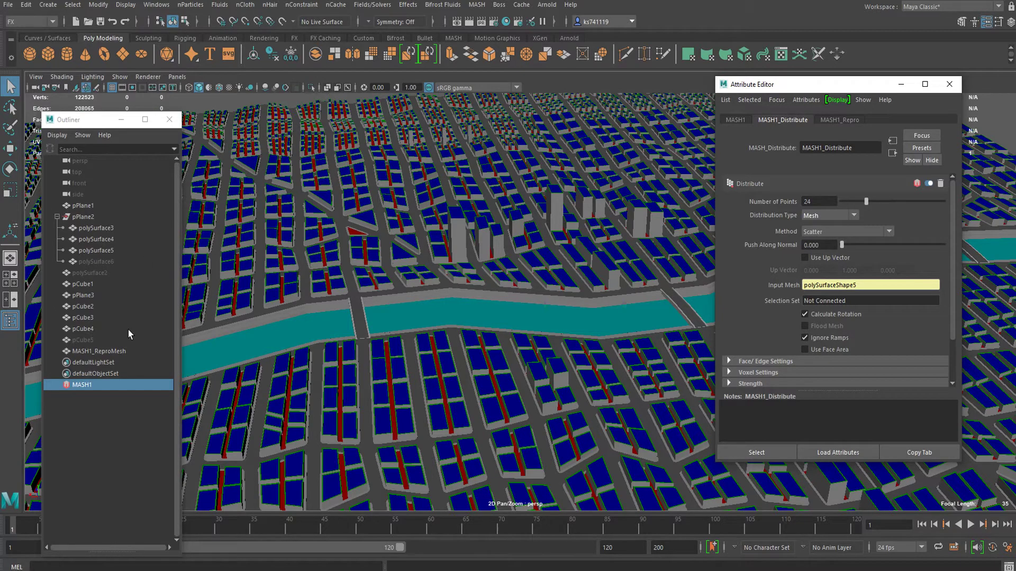
Select MASH1_ReproMesh and examine where the scattered lamp copies stand along the river and between the city blocks.
click(104, 352)
scroll(581, 356, down, 6)
alt+drag(529, 328, 571, 344)
scroll(693, 287, up, 5)
alt+middle_drag(694, 287, 440, 306)
scroll(440, 306, up, 5)
alt+drag(440, 306, 496, 269)
scroll(496, 269, up, 5)
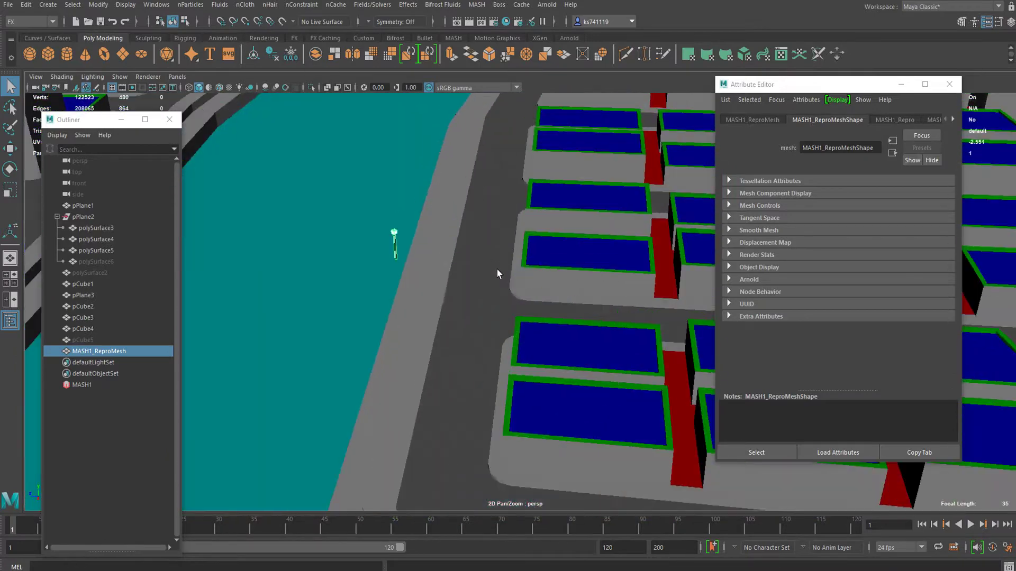
alt+middle_drag(437, 261, 479, 257)
scroll(478, 256, down, 12)
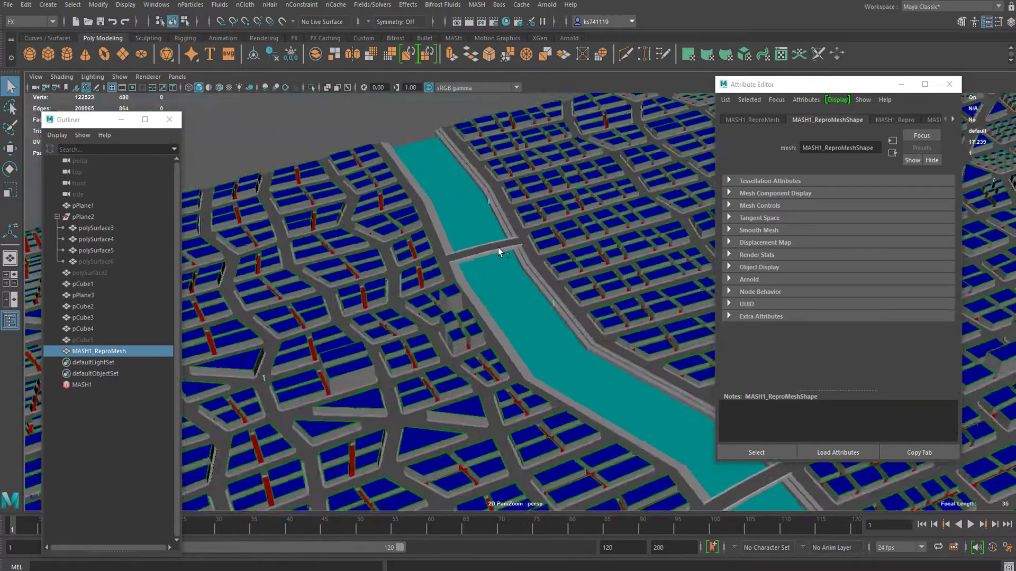
alt+drag(497, 247, 582, 338)
alt+middle_drag(556, 344, 505, 232)
alt+middle_drag(492, 312, 563, 222)
alt+drag(563, 222, 674, 229)
scroll(464, 271, up, 8)
alt+drag(463, 261, 461, 323)
scroll(439, 220, down, 8)
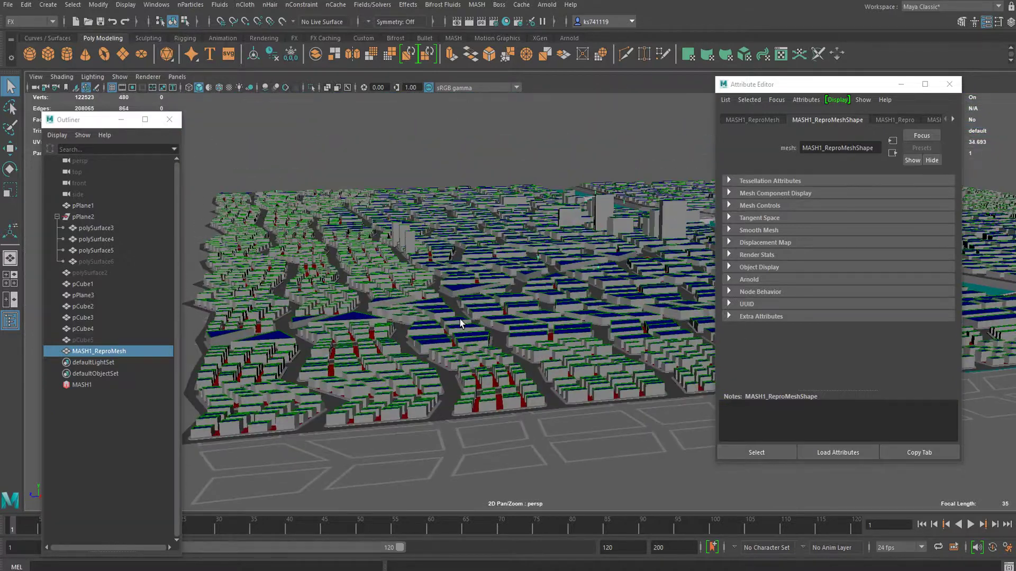
scroll(431, 332, up, 4)
alt+middle_drag(460, 323, 487, 279)
scroll(460, 333, up, 5)
scroll(459, 333, down, 2)
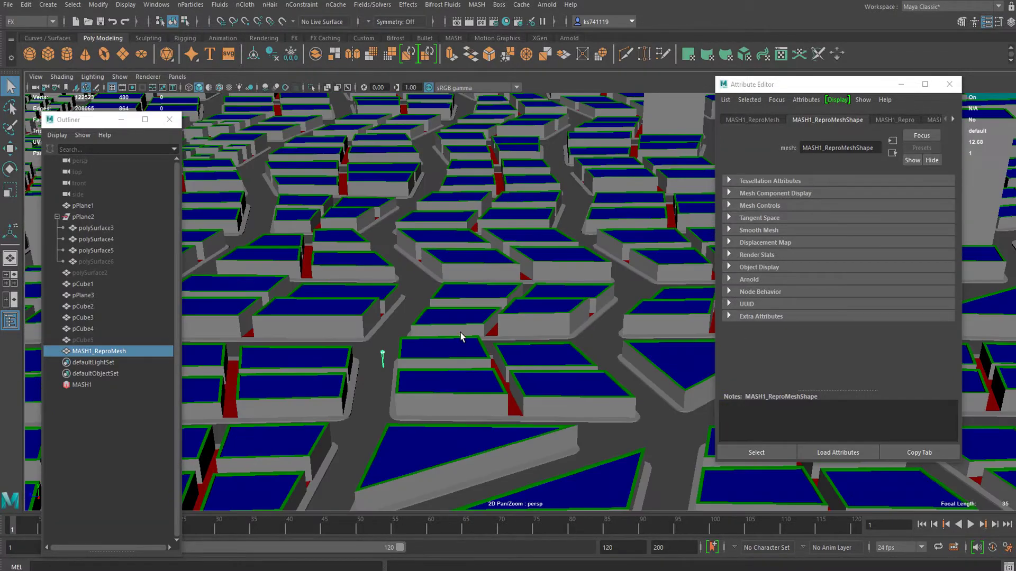
scroll(474, 333, down, 3)
alt+middle_drag(474, 335, 489, 200)
scroll(508, 253, down, 7)
alt+drag(510, 255, 517, 277)
scroll(551, 250, up, 4)
scroll(563, 187, up, 4)
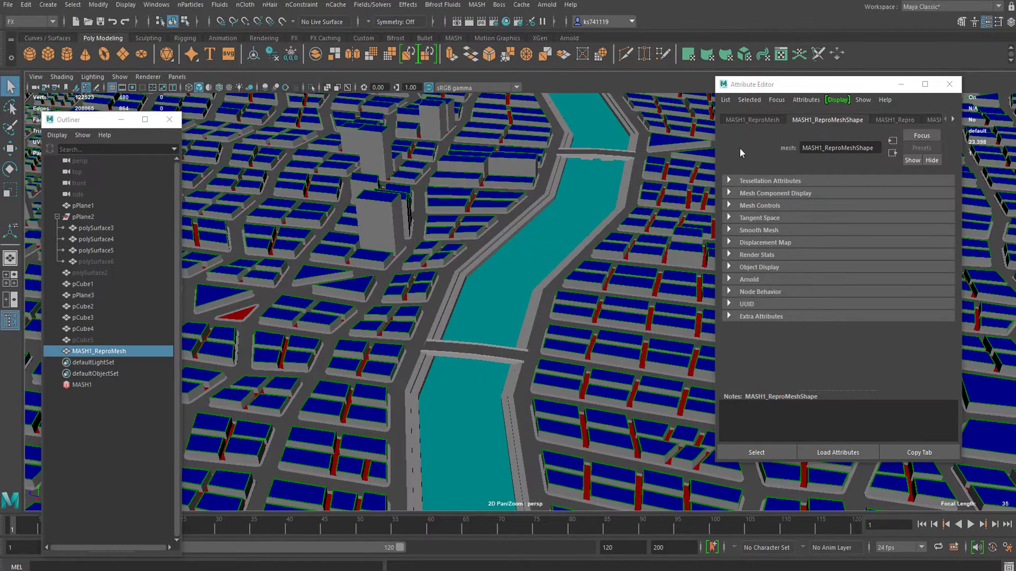
Set MASH1's number of points to 14 and its distribution method to Face Centre.
click(82, 385)
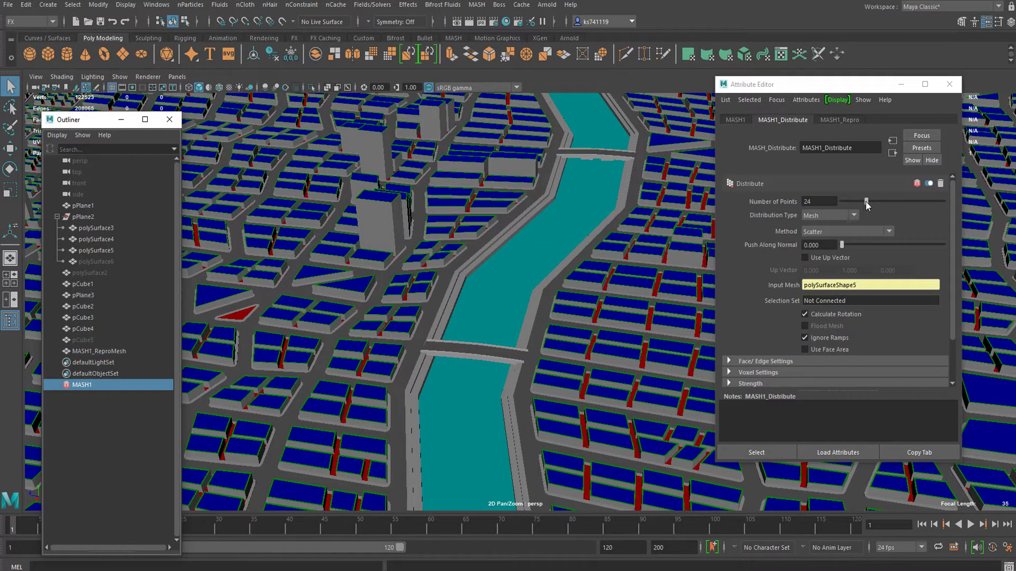
drag(867, 204, 900, 200)
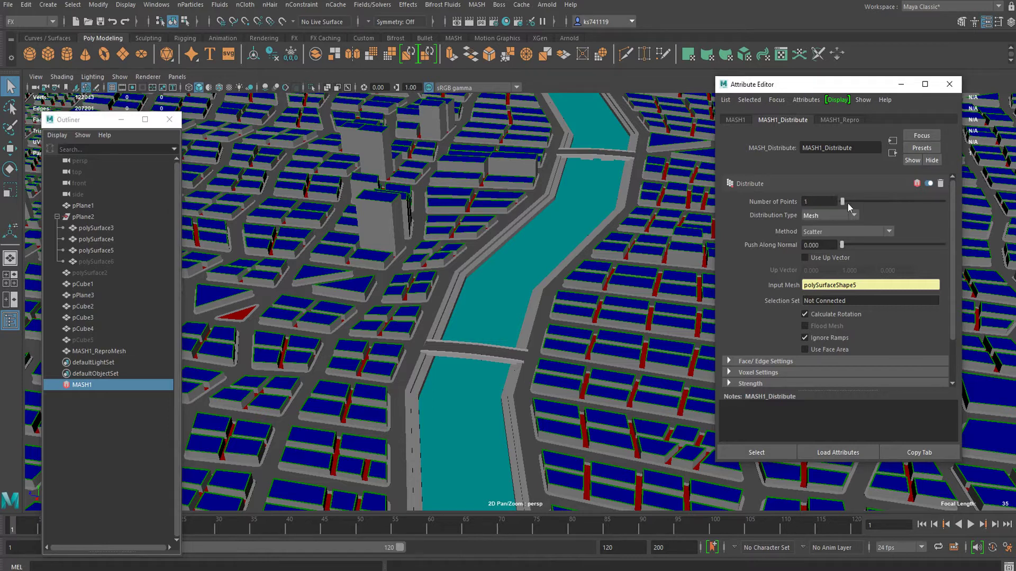
click(835, 233)
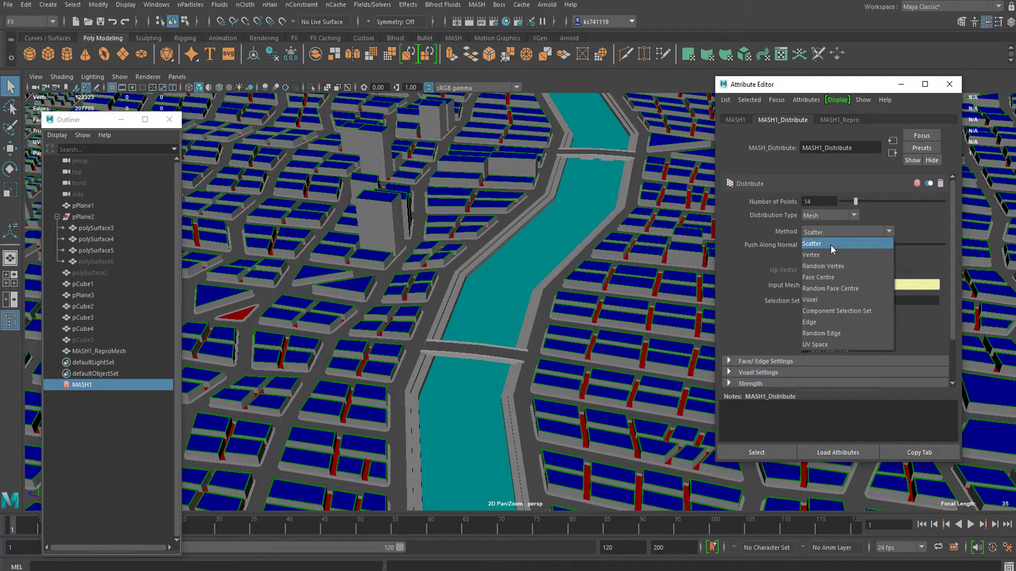
click(832, 276)
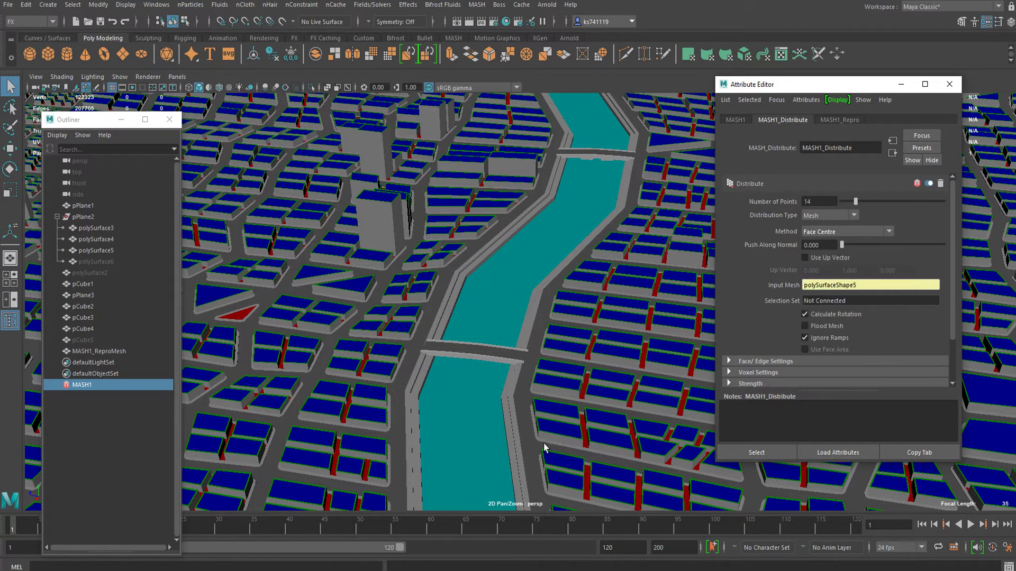
Increase the number of points in the Face Centre distribution to 100.
scroll(544, 444, down, 10)
alt+drag(459, 365, 477, 313)
alt+middle_drag(449, 270, 426, 328)
scroll(433, 327, up, 6)
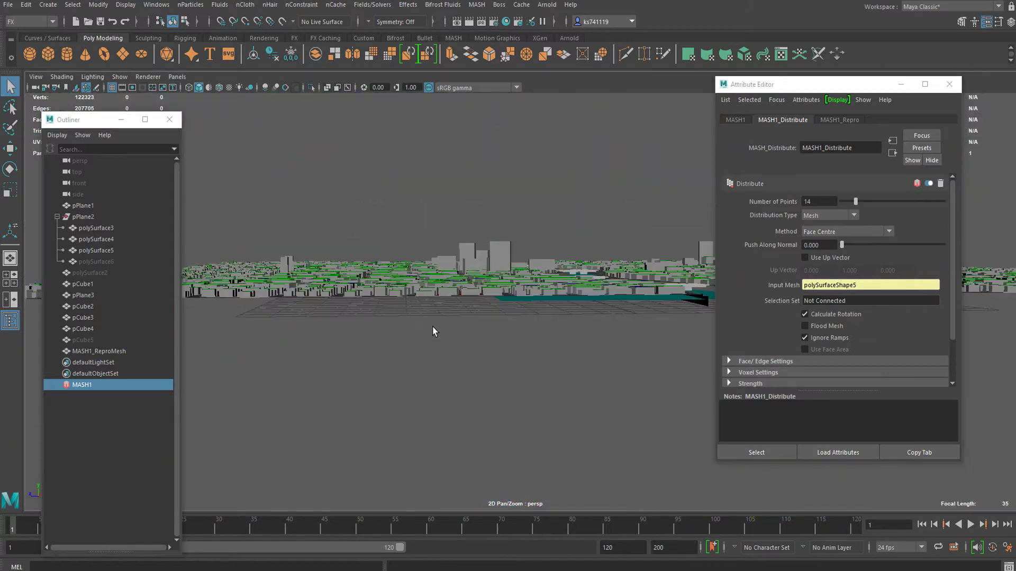
scroll(432, 327, up, 5)
alt+drag(422, 315, 513, 303)
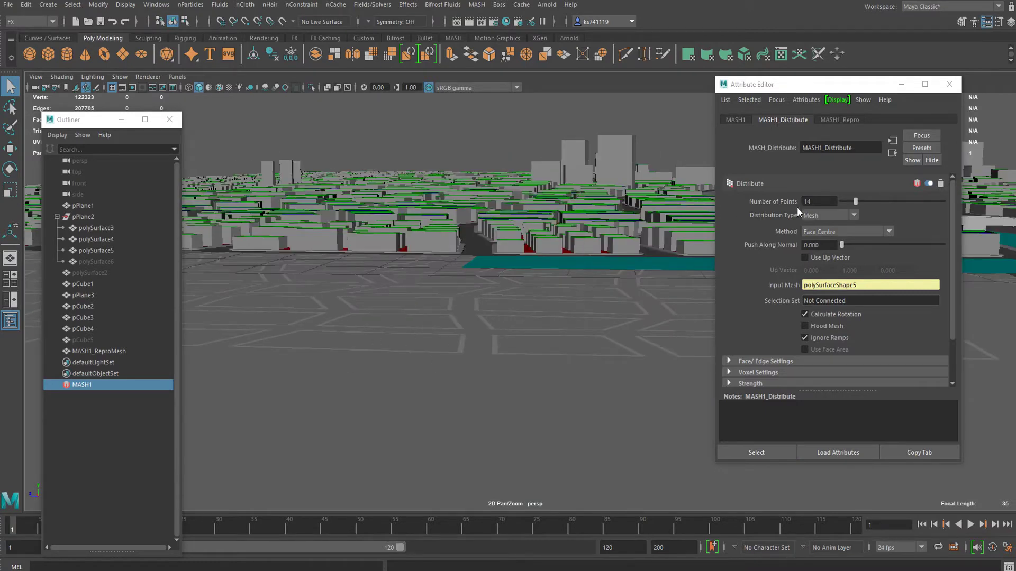
drag(861, 203, 943, 207)
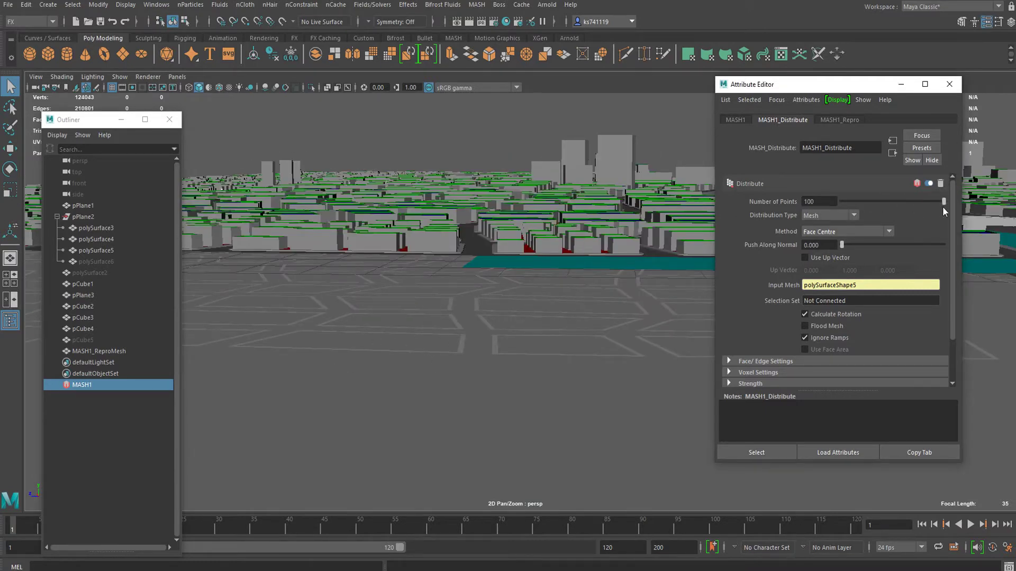
Examine the lamp copies between the blocks and along the outer edge of the city.
alt+drag(462, 225, 508, 297)
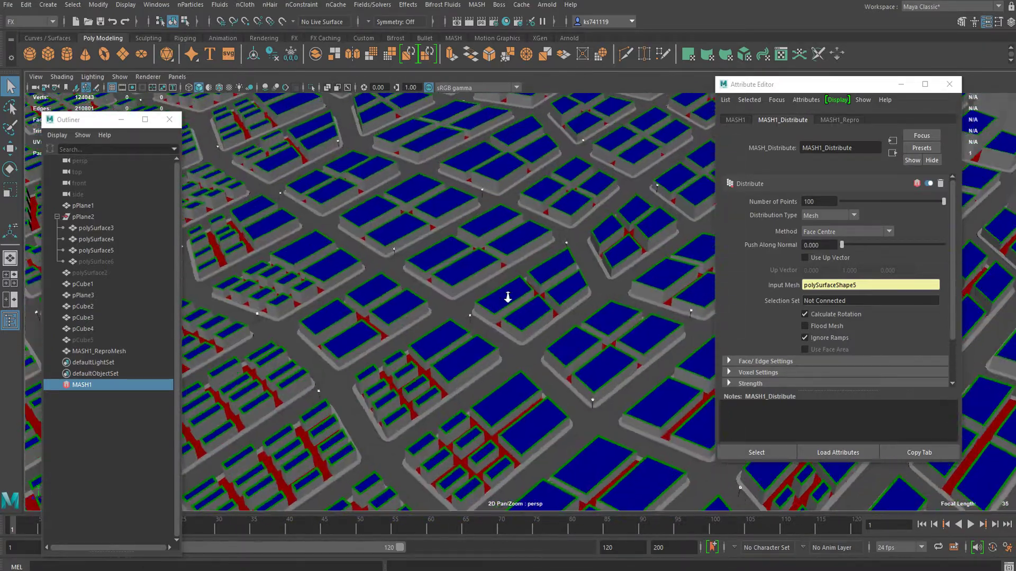
alt+right_drag(508, 297, 678, 318)
click(111, 350)
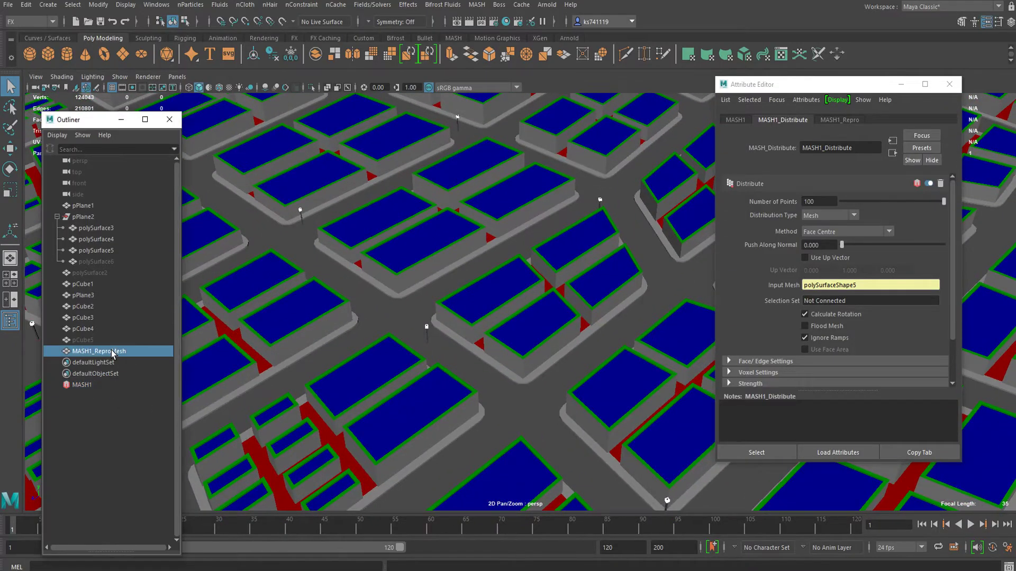
key(f)
alt+drag(465, 288, 420, 324)
click(82, 385)
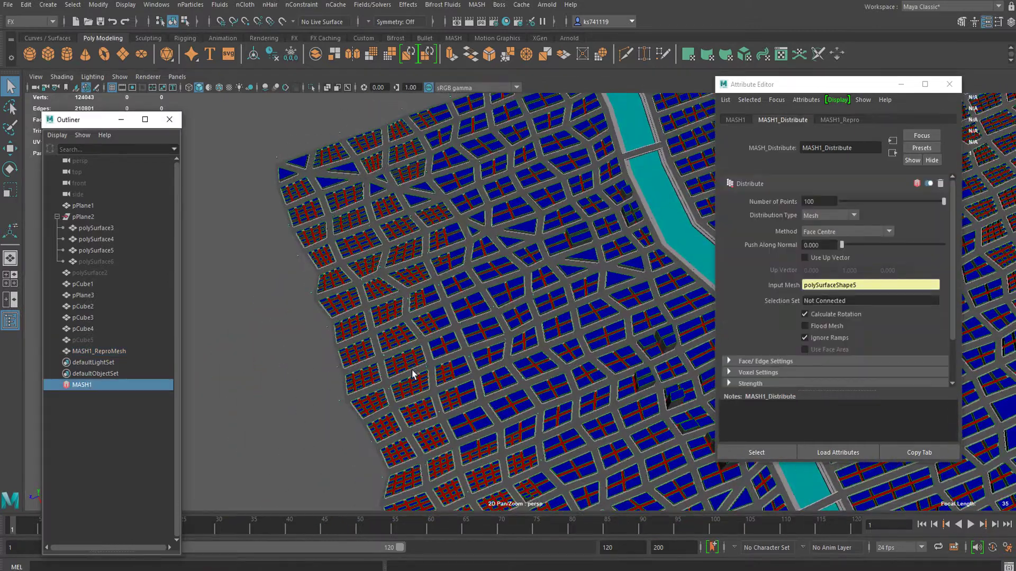
alt+drag(413, 374, 385, 334)
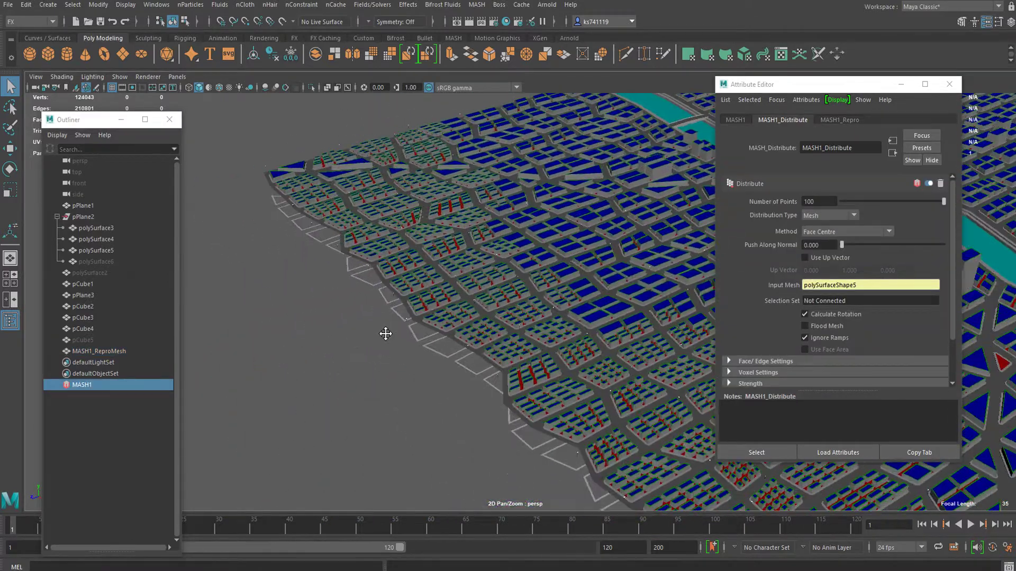
scroll(385, 334, up, 4)
alt+middle_drag(335, 362, 423, 327)
Select the border frame mesh polySurface5 and uncover the polygon statistics to read its face count.
click(455, 305)
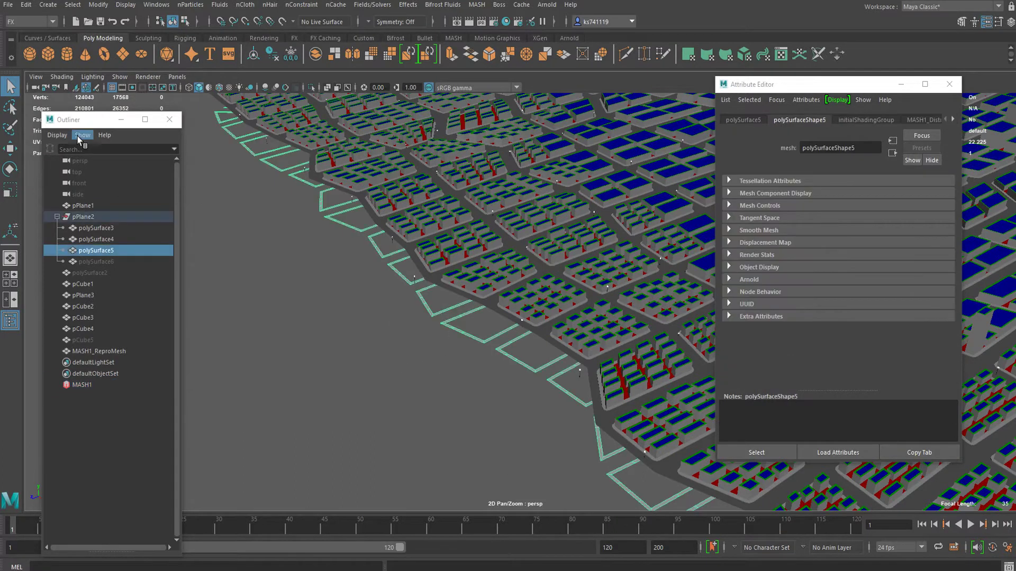
drag(74, 125, 98, 196)
drag(87, 204, 78, 154)
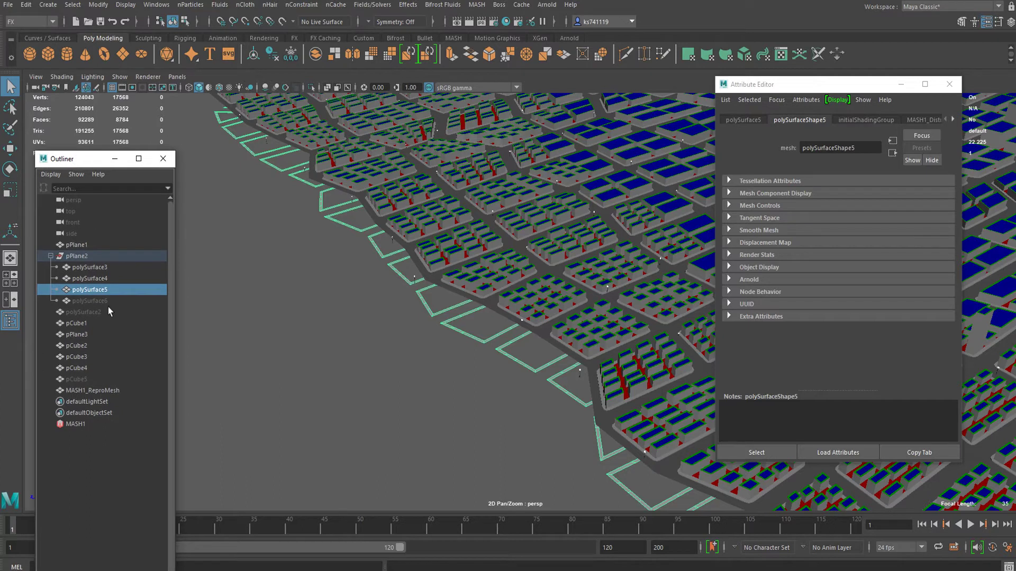
Set the number of points in the MASH1 distribution to 8000.
click(79, 423)
click(819, 202)
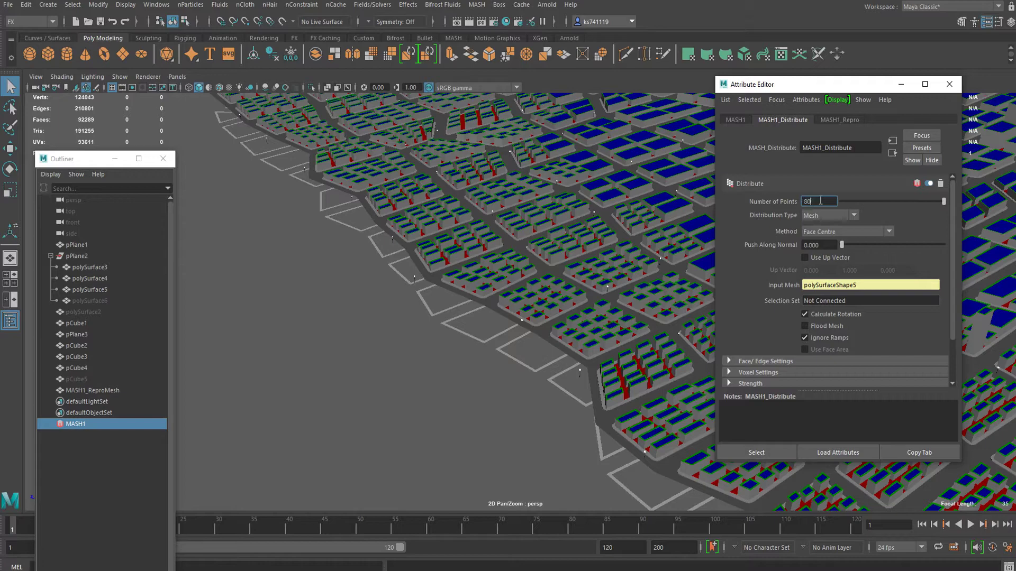
text(8000)
key(Return)
click(513, 410)
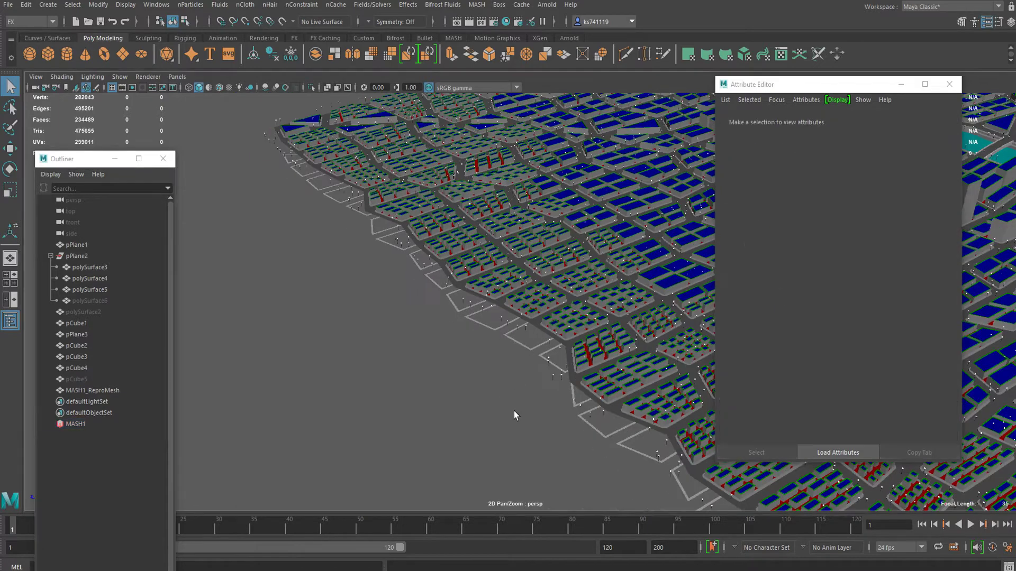
Select the border frame mesh polySurface5 beside the city's edge and move it slightly down along the vertical axis.
alt+drag(572, 382, 430, 305)
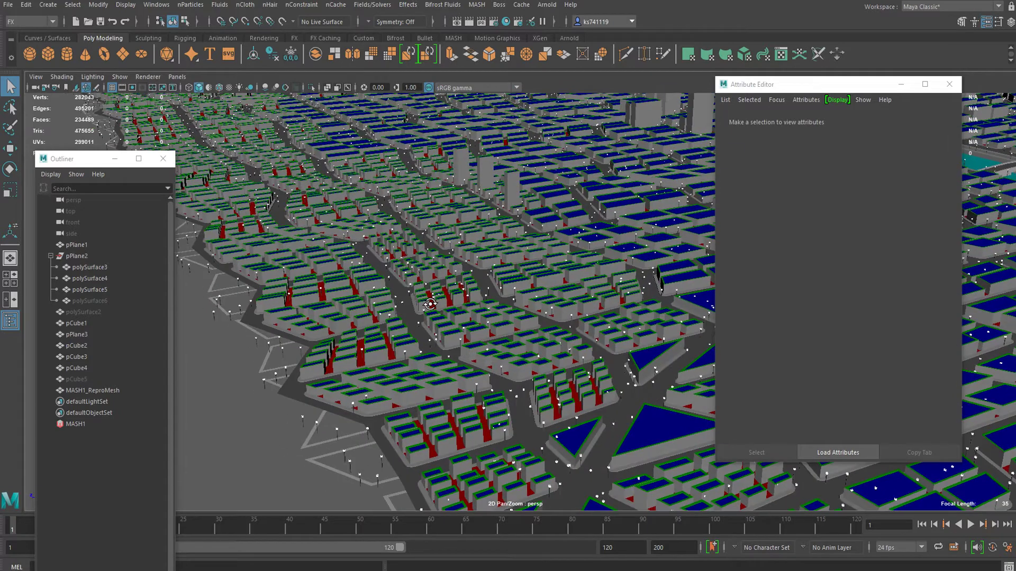
click(319, 456)
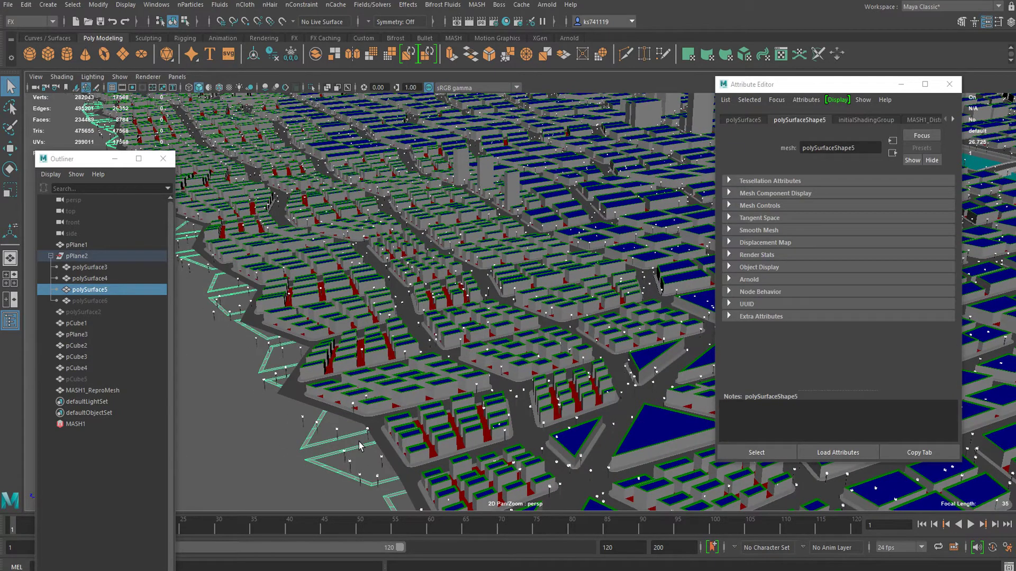
alt+drag(319, 456, 384, 408)
alt+middle_drag(384, 408, 430, 384)
alt+drag(429, 383, 384, 440)
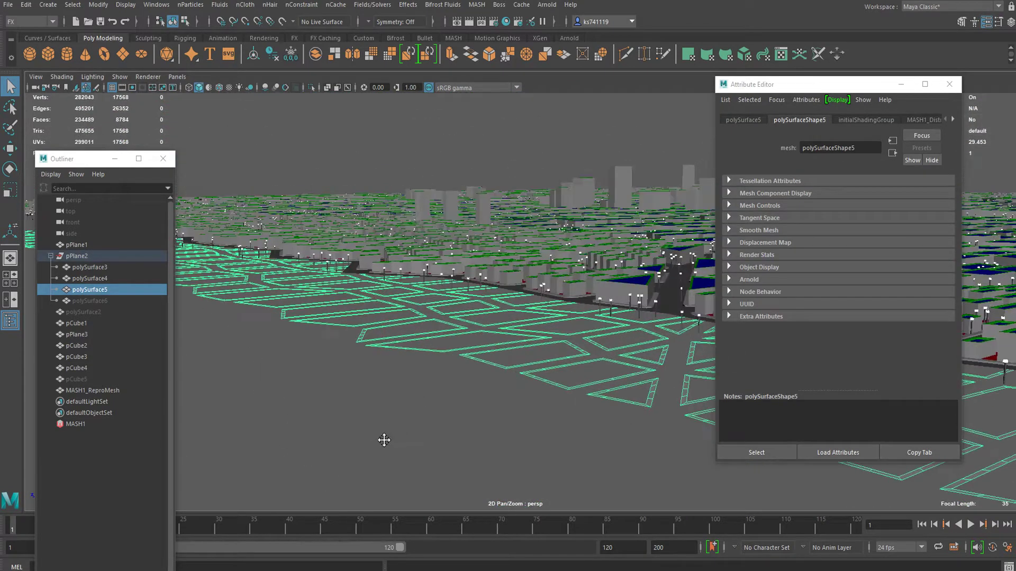
key(w)
scroll(534, 377, up, 2)
scroll(534, 377, up, 2)
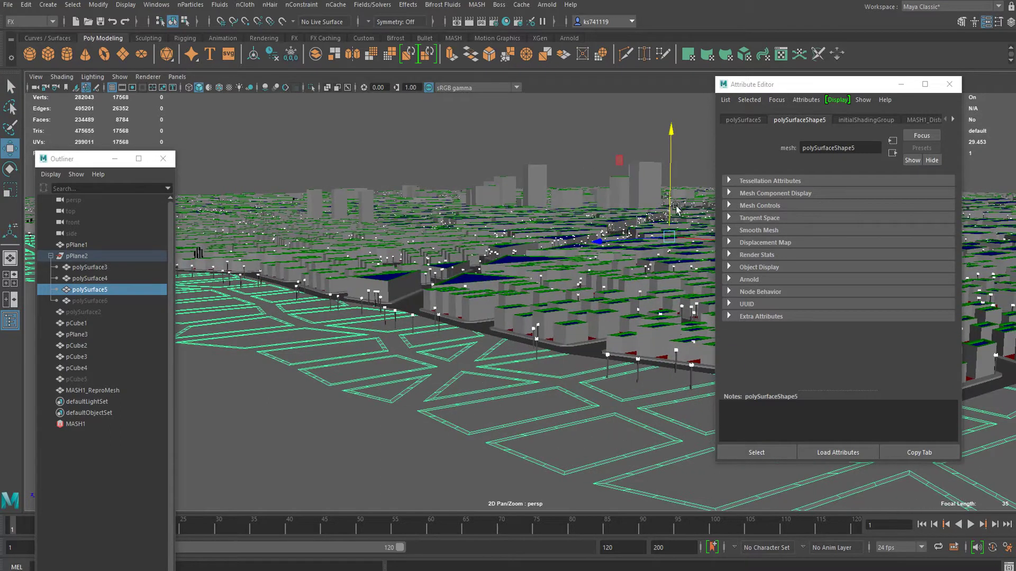
drag(671, 194, 678, 213)
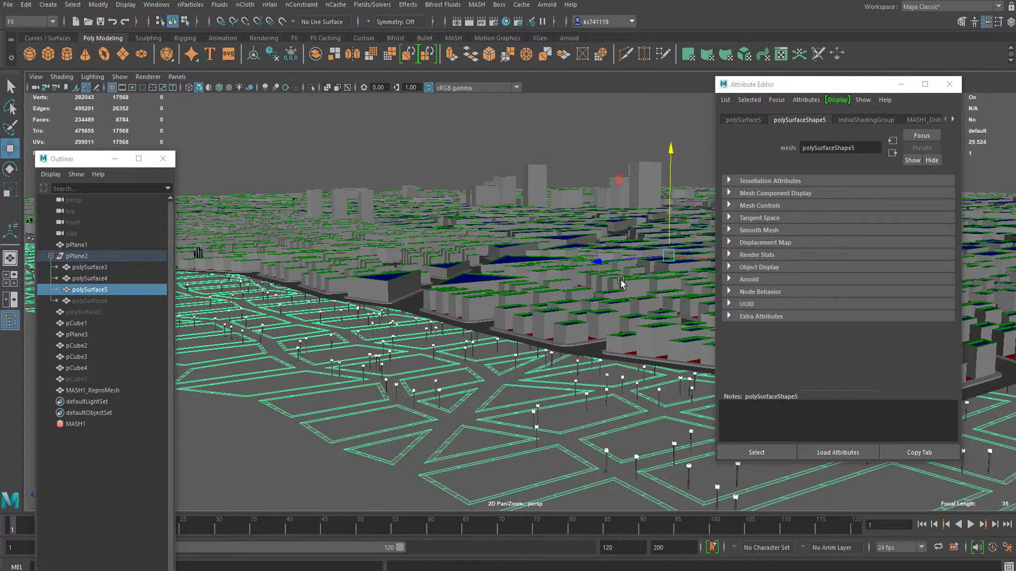
Break the connection between the MASH1 distribution and its input mesh polySurfaceShape5.
scroll(594, 343, down, 2)
scroll(407, 345, down, 2)
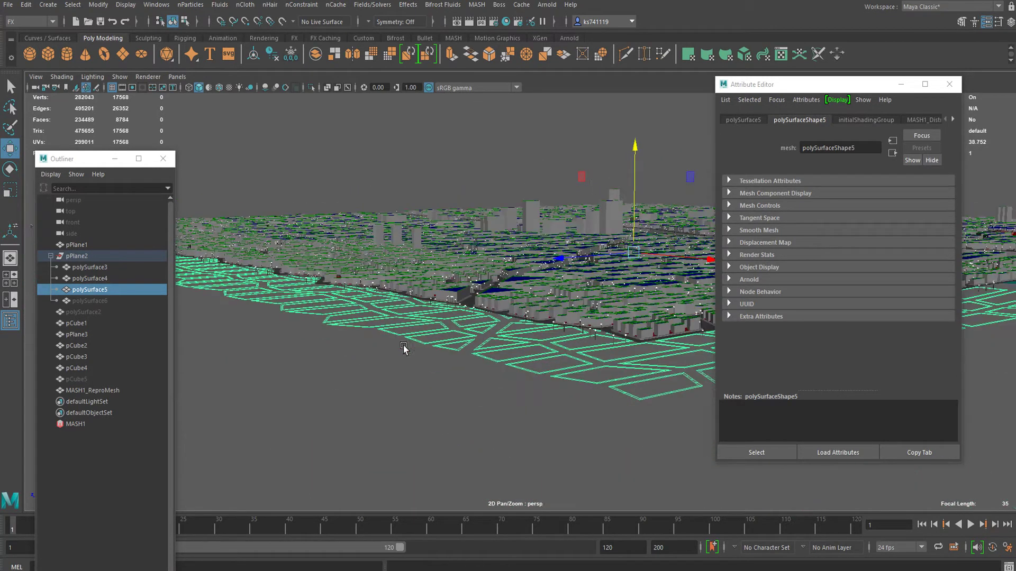
click(84, 424)
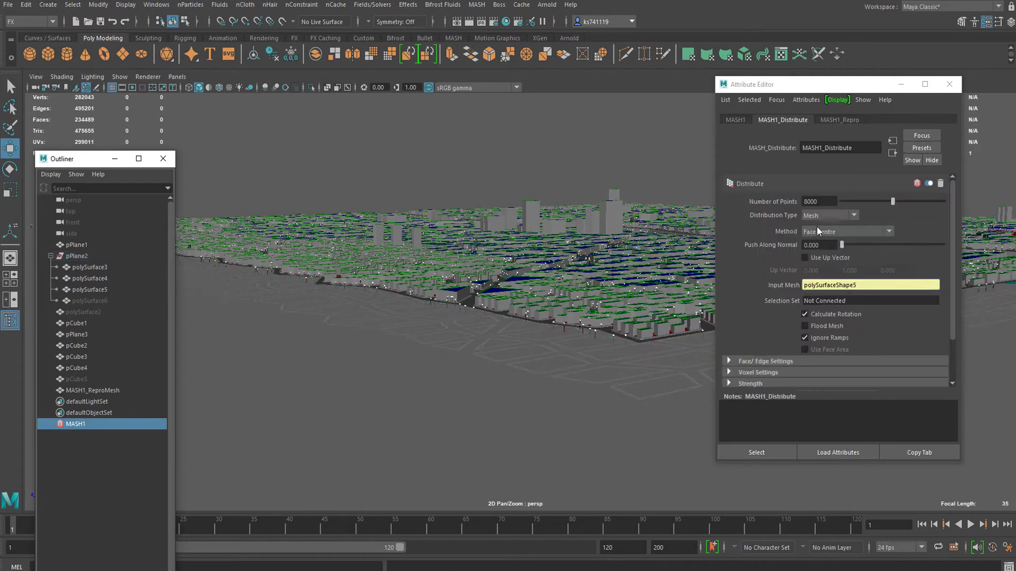
right_click(832, 292)
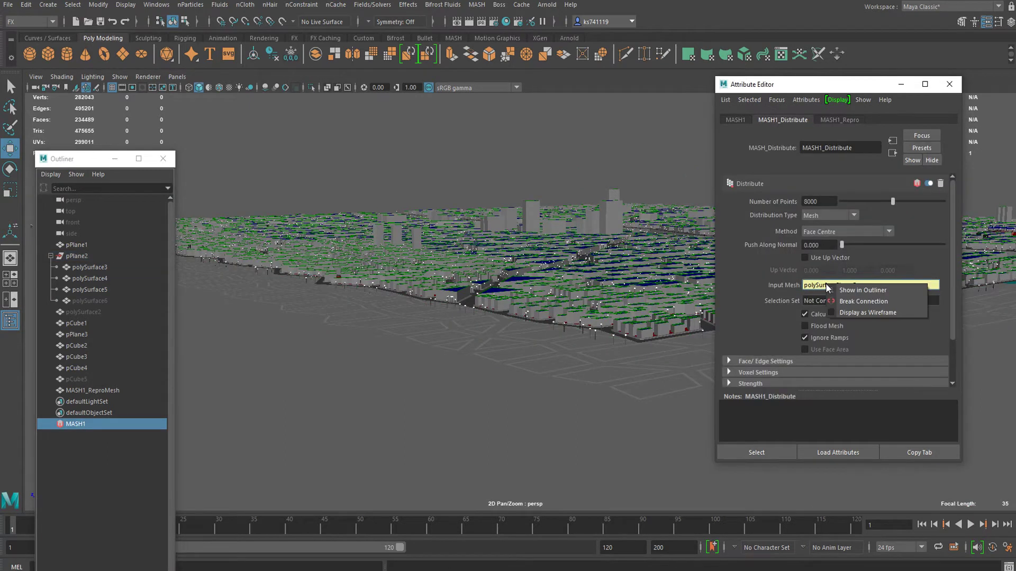
click(847, 311)
Select the border frame mesh polySurface5 at the city's edge and move it along the vertical axis.
scroll(592, 371, up, 3)
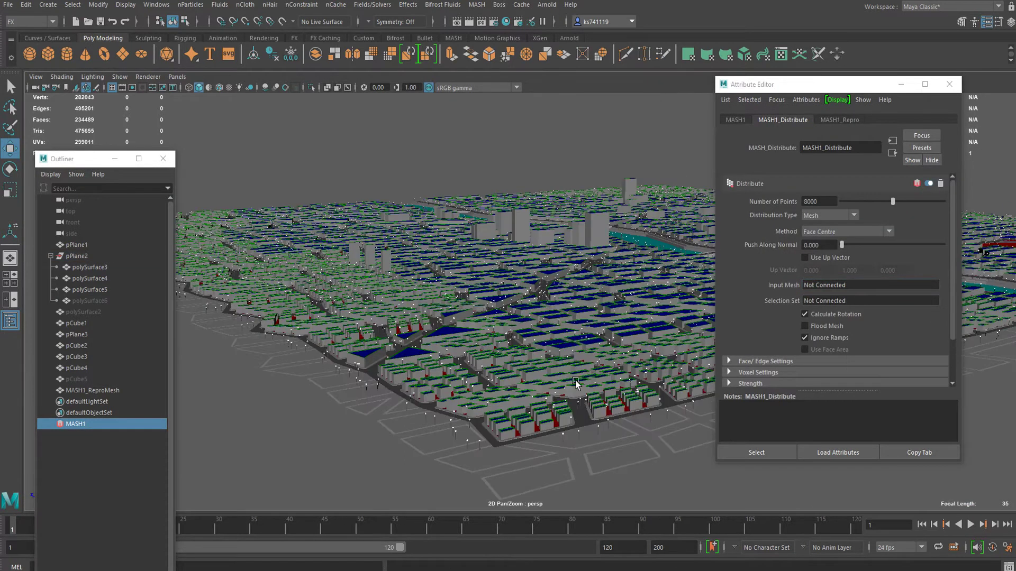
click(432, 454)
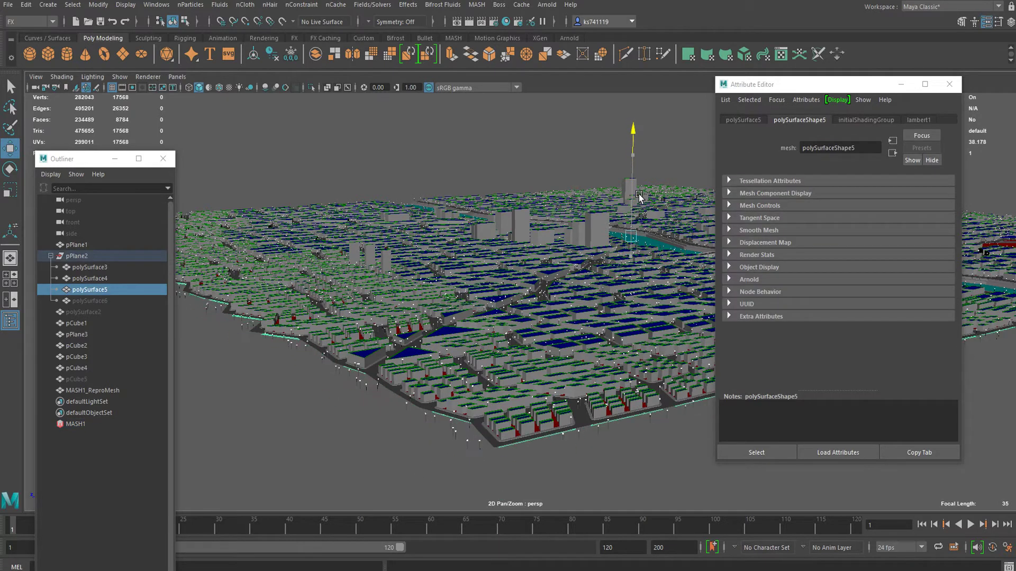
drag(639, 195, 642, 191)
Examine how the street lamps stand between the blocks and along the pavements from several angles.
scroll(529, 235, up, 5)
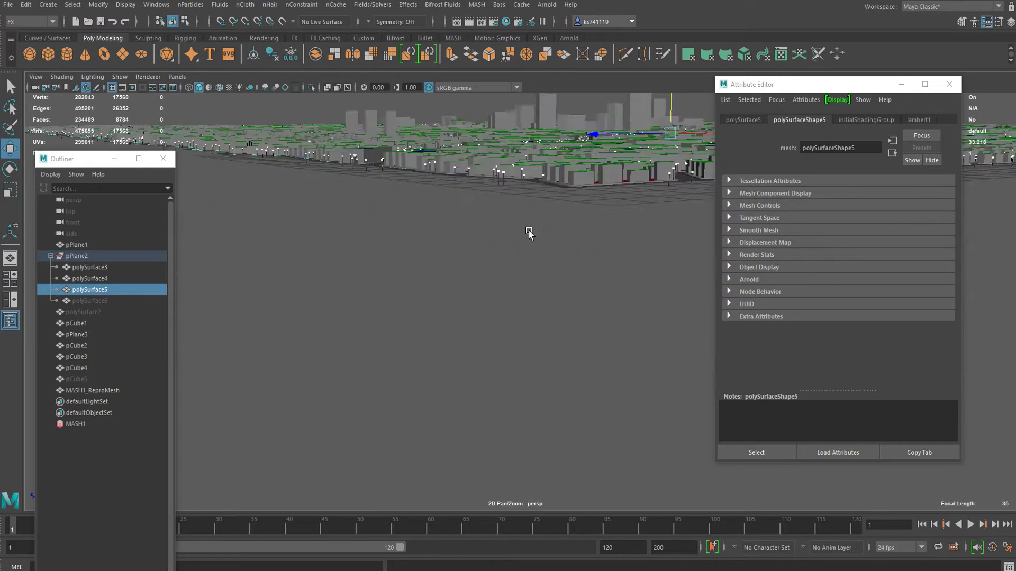
alt+drag(497, 251, 459, 291)
scroll(459, 291, up, 6)
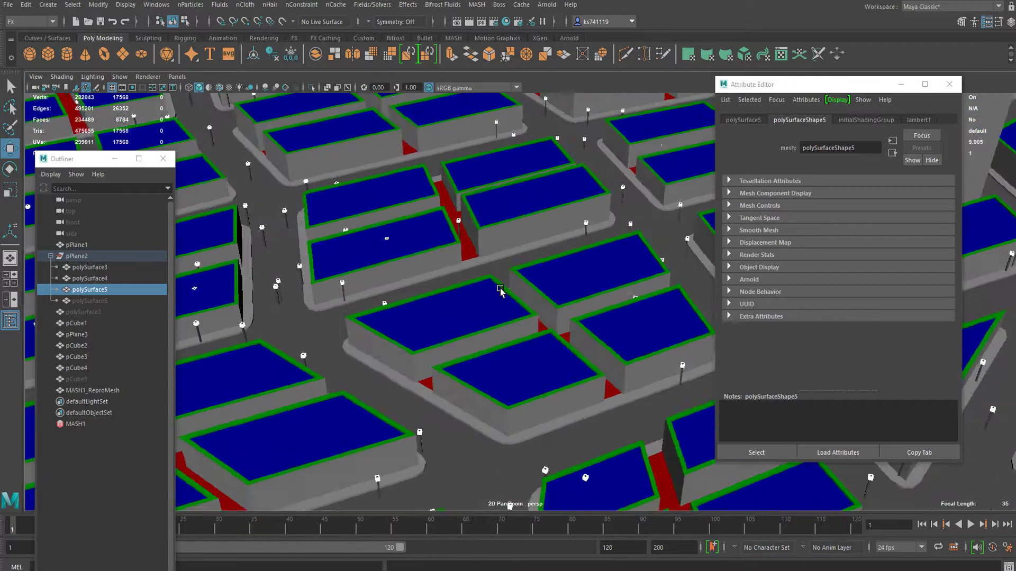
scroll(505, 289, down, 10)
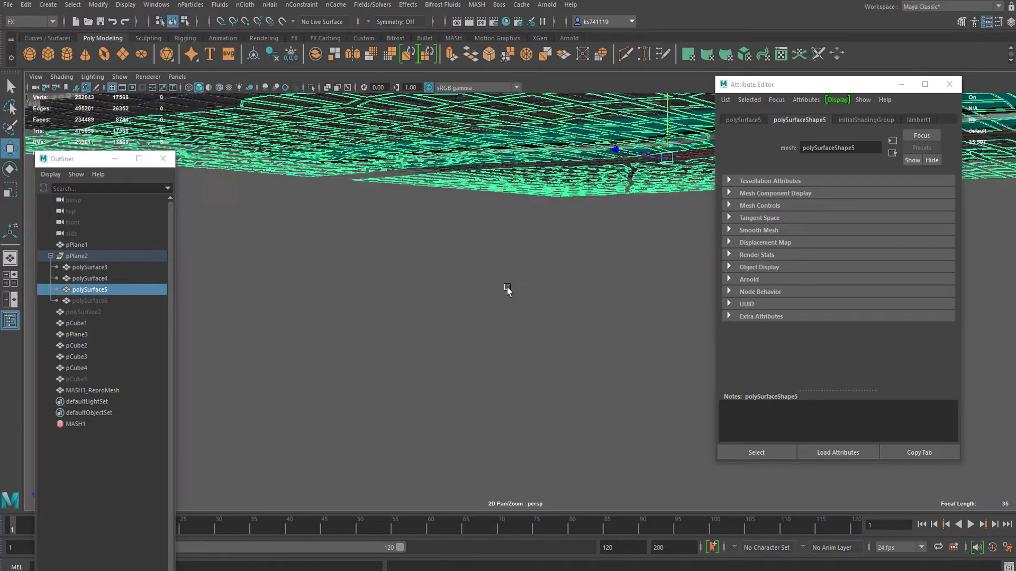
click(501, 378)
scroll(501, 377, up, 10)
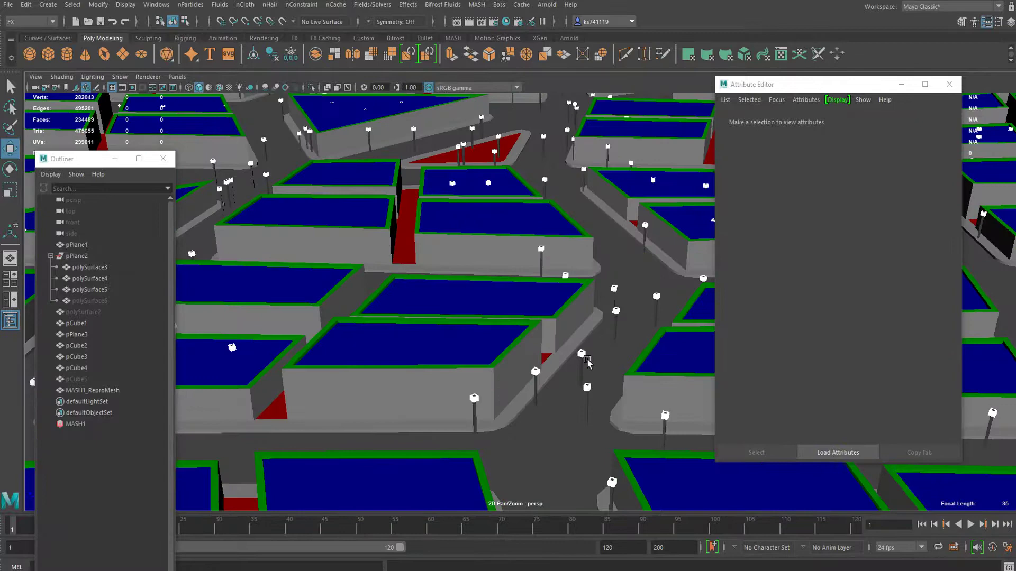
scroll(588, 360, down, 8)
alt+drag(588, 360, 519, 342)
scroll(567, 319, down, 5)
Freeze the transformations of the border frame mesh polySurface5 and delete the MASH1 network.
click(359, 370)
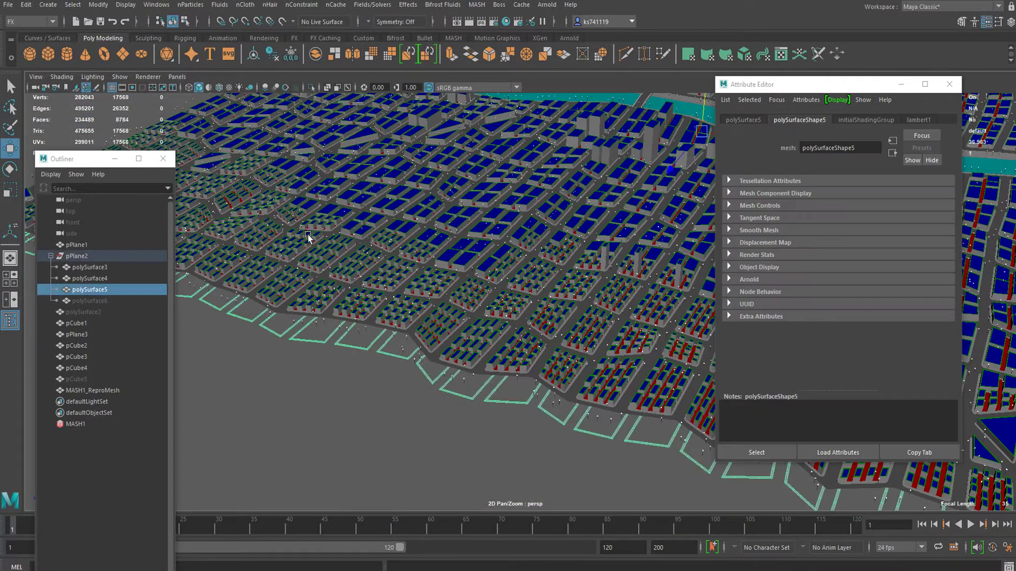
click(275, 59)
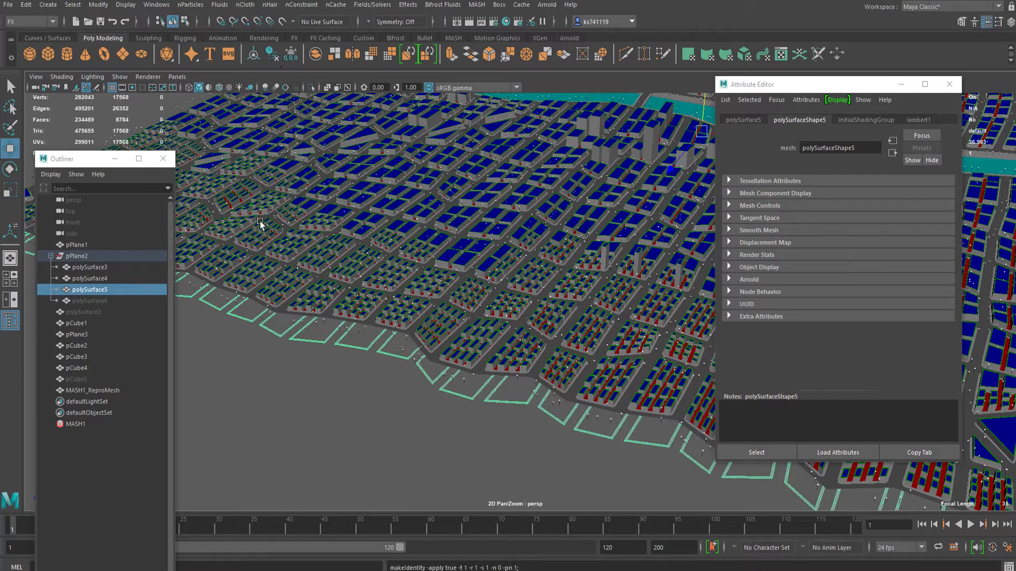
click(77, 425)
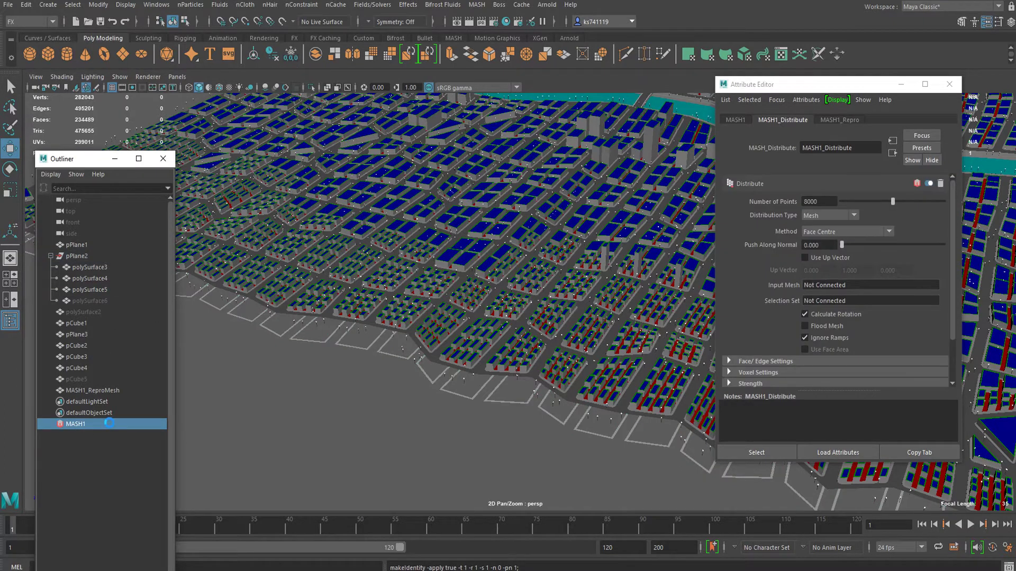
Raise the border frame mesh polySurface5 vertically until it floats above the city blocks and the river.
click(421, 384)
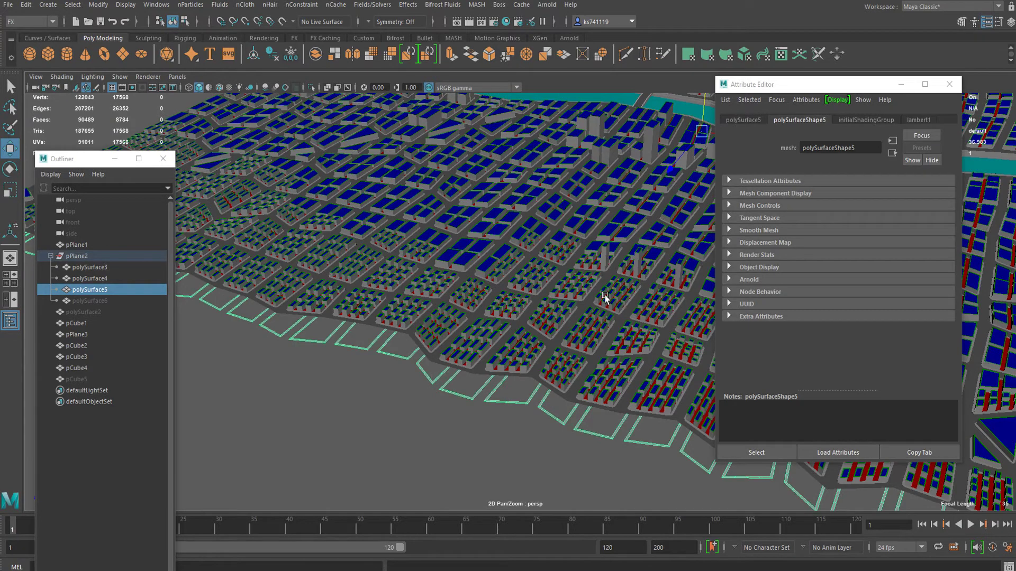
alt+drag(605, 297, 480, 291)
alt+middle_drag(588, 281, 372, 285)
scroll(372, 286, up, 5)
alt+middle_drag(321, 241, 390, 264)
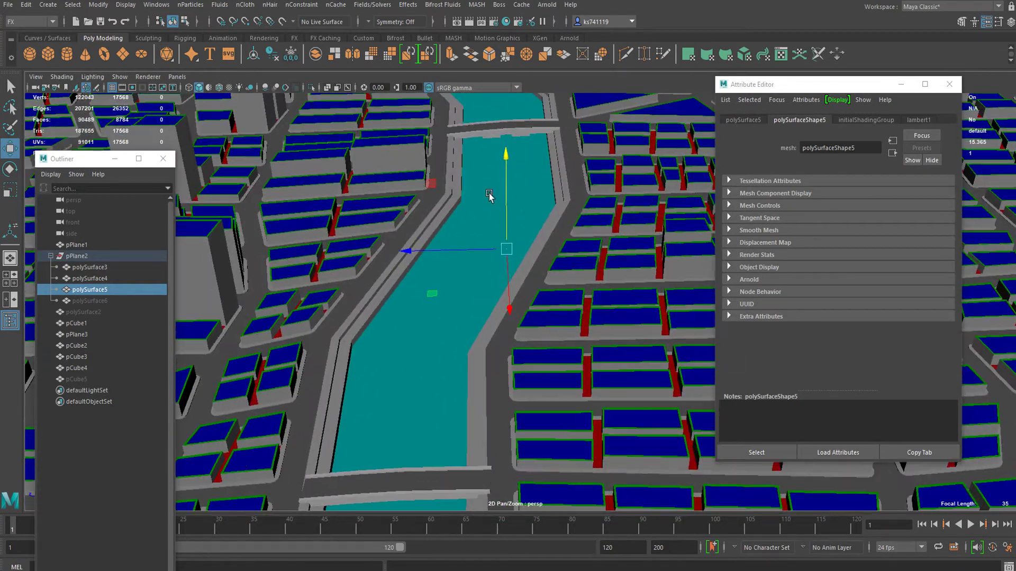
scroll(504, 185, down, 7)
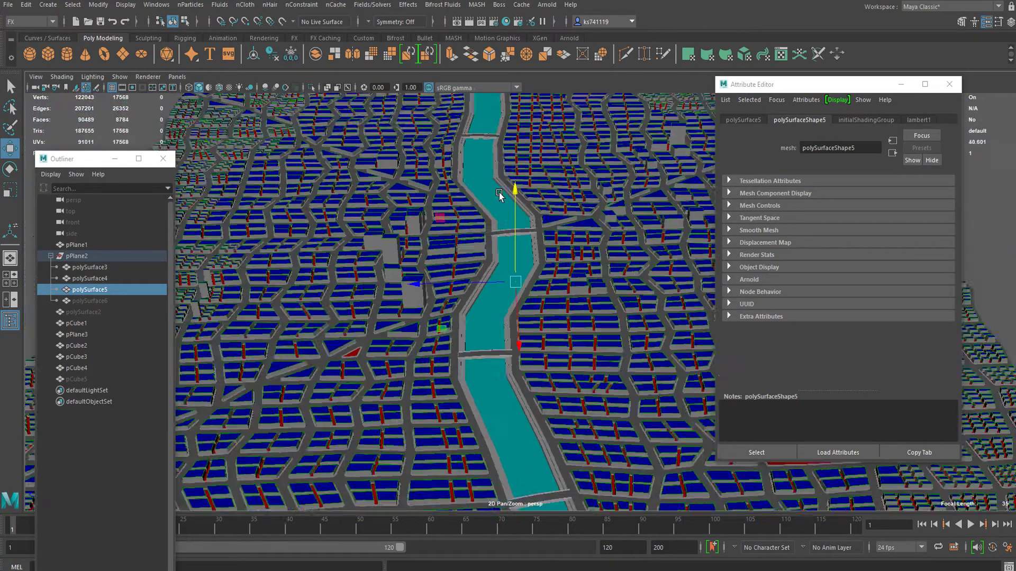
drag(518, 209, 517, 164)
alt+drag(508, 244, 450, 244)
alt+right_drag(231, 257, 624, 228)
alt+middle_drag(444, 181, 500, 263)
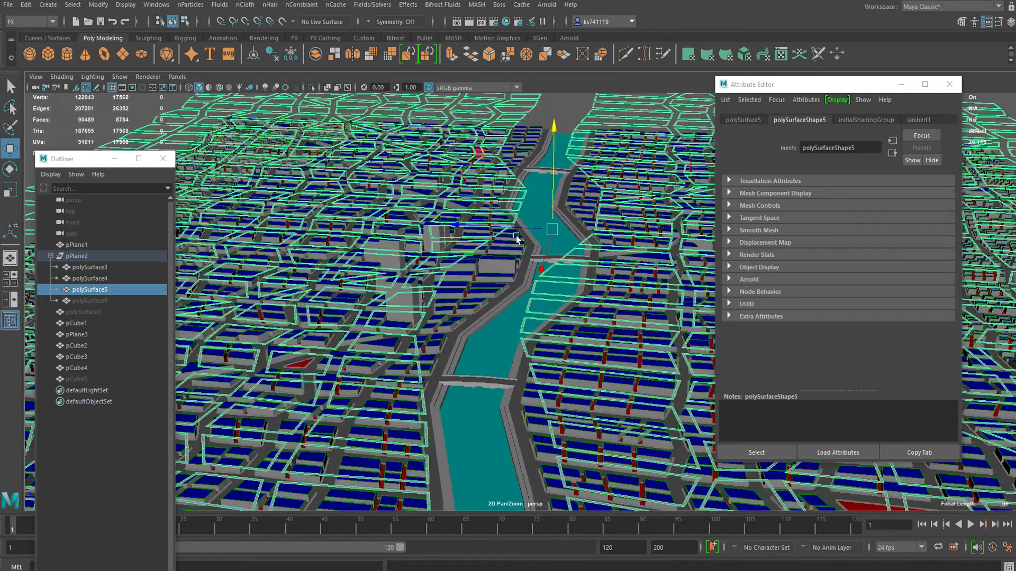
Unhide the original street lamp pCube5 and inspect its place beside the river.
click(85, 367)
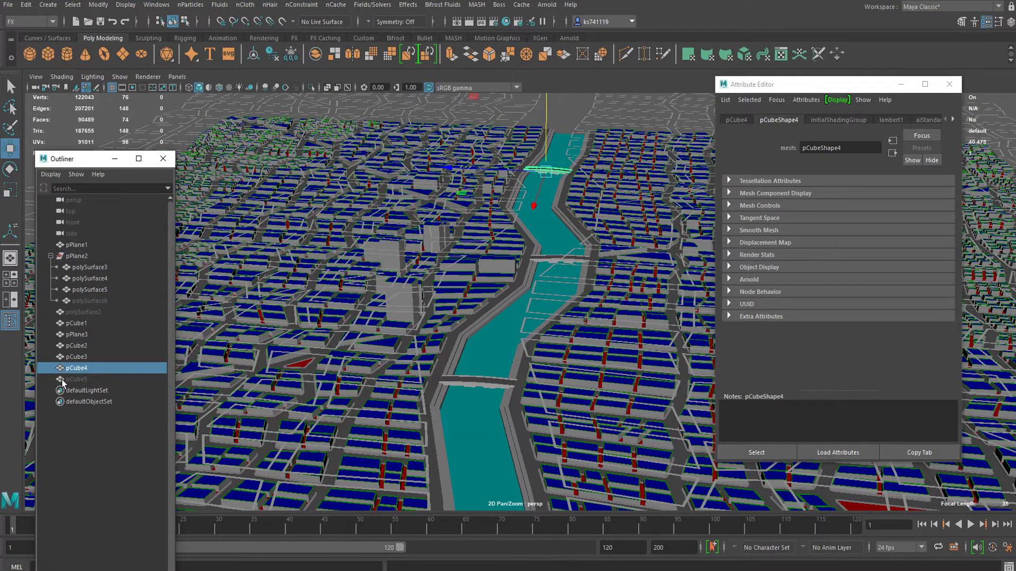
click(85, 324)
click(93, 378)
key(h)
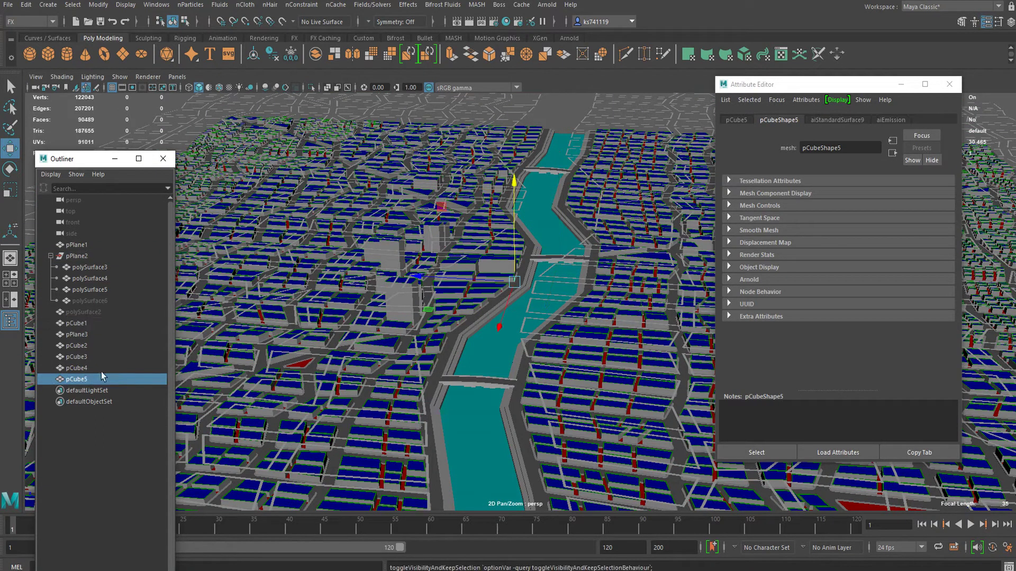
alt+right_drag(452, 297, 532, 272)
alt+right_drag(296, 276, 516, 259)
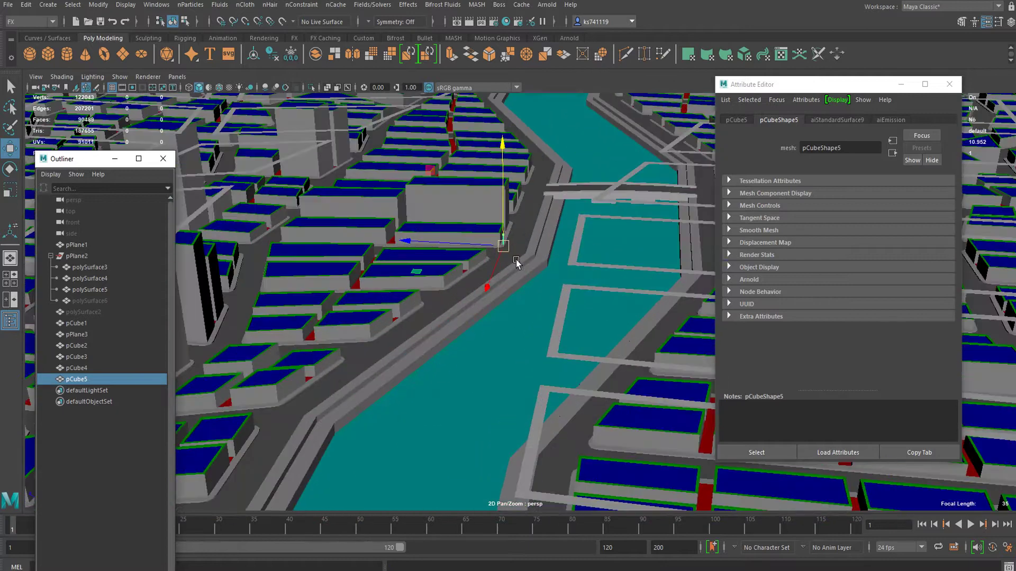
alt+drag(516, 259, 506, 304)
alt+right_drag(507, 306, 521, 275)
alt+drag(521, 275, 496, 274)
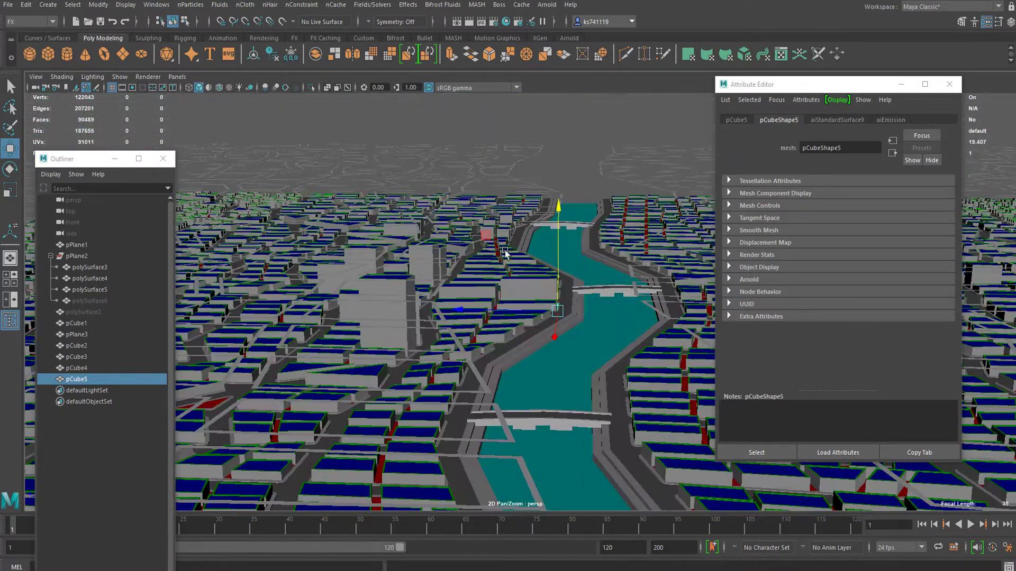
Try raising the street lamp pCube5 about 4.9 units along the vertical axis and undo the move.
click(507, 150)
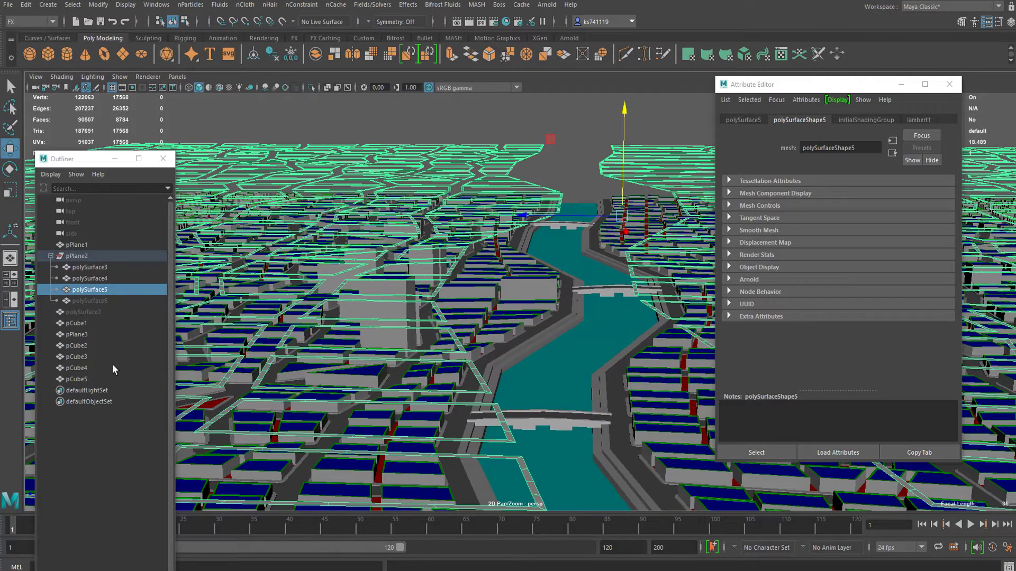
click(94, 377)
key(f)
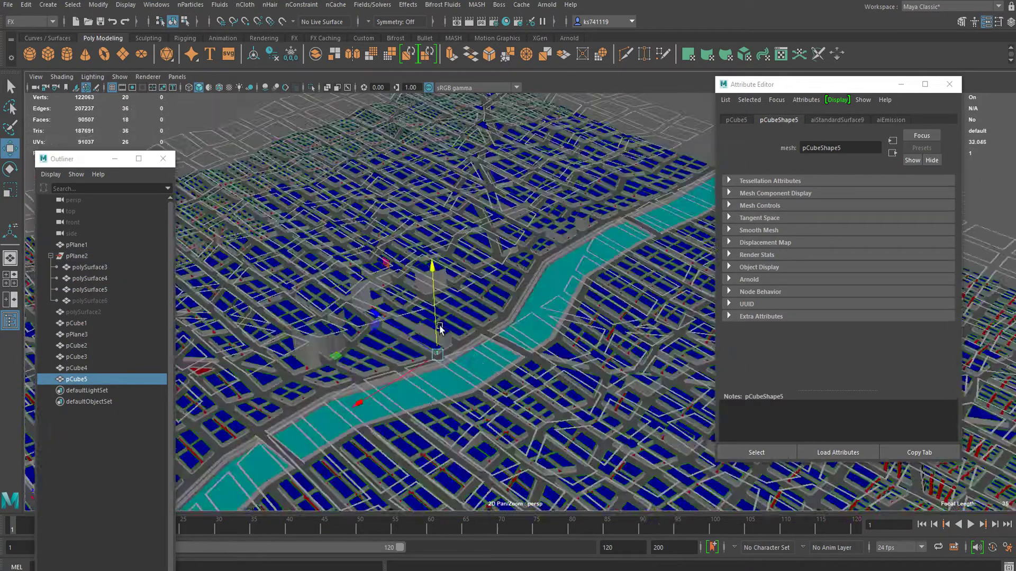
alt+drag(440, 329, 500, 314)
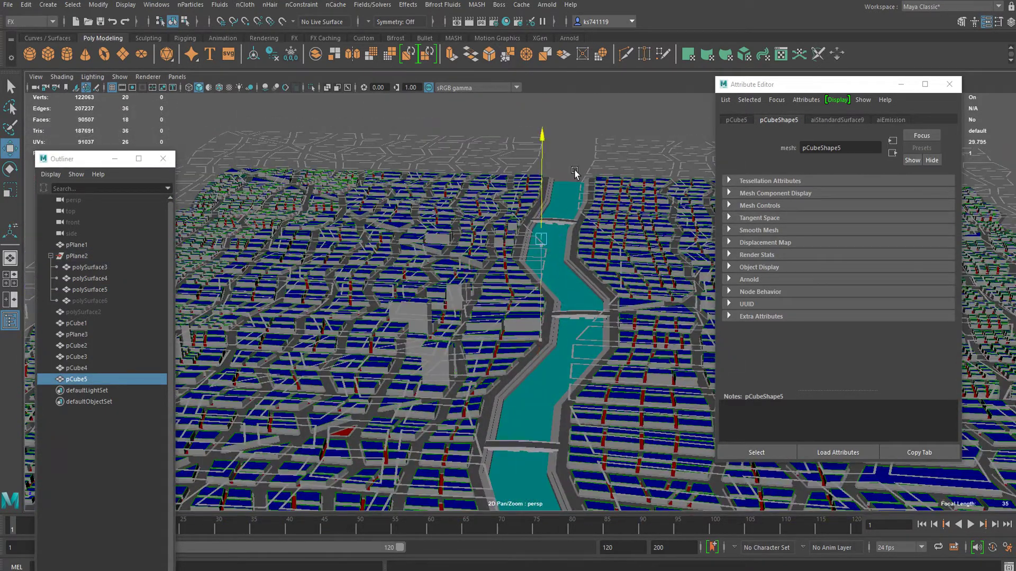
key(ctrl+z)
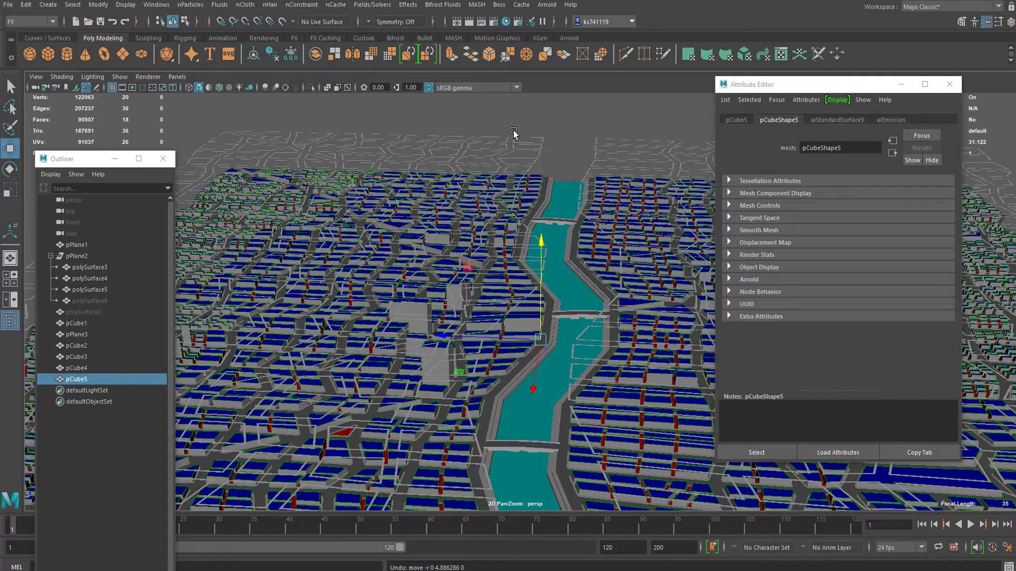
Select the border frame mesh polySurface5 together with the lamp pCube5 and isolate both in the viewport.
click(491, 149)
ctrl+click(77, 379)
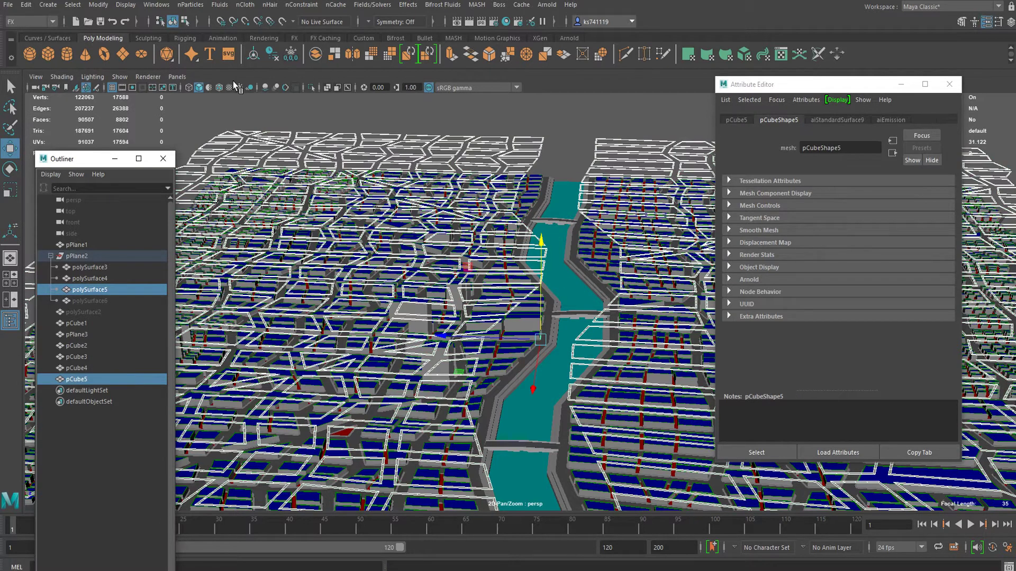
click(308, 85)
alt+drag(541, 343, 533, 338)
click(465, 403)
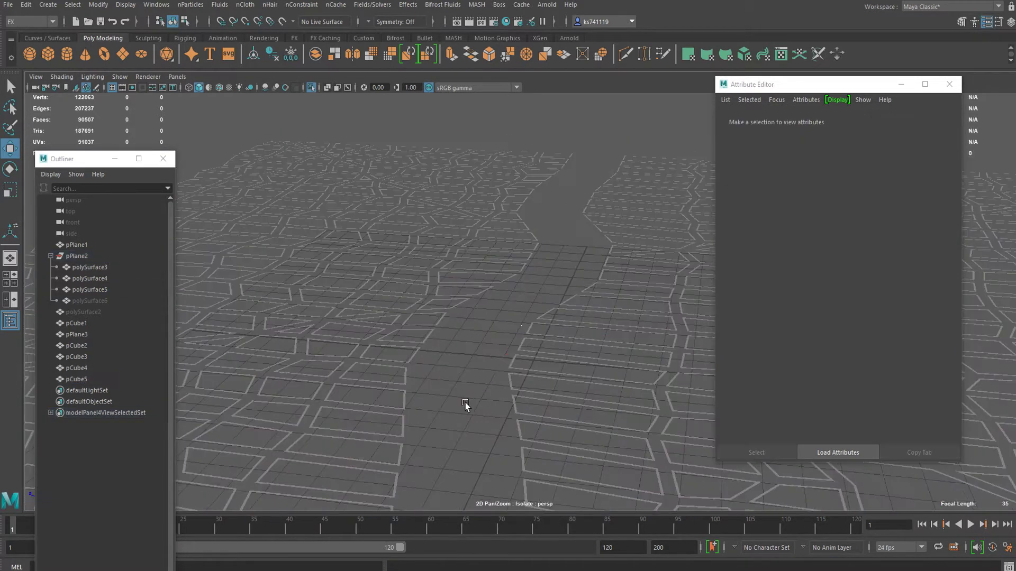
Select the isolated street lamp pCube5 and snap it to a grid point.
scroll(499, 335, up, 2)
alt+drag(458, 340, 497, 342)
drag(561, 310, 497, 353)
scroll(541, 390, up, 4)
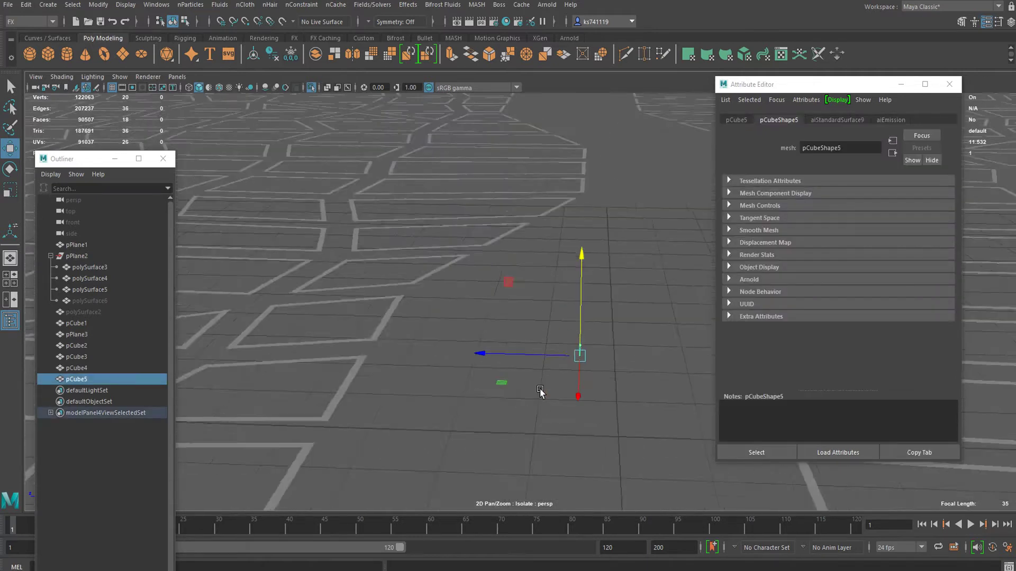
alt+drag(541, 391, 541, 365)
key(x)
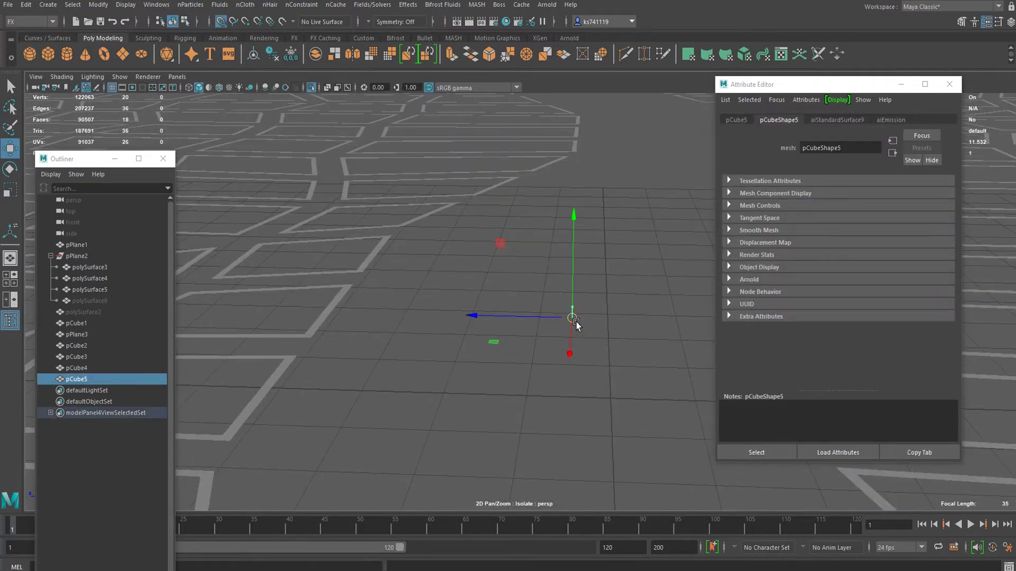
Snap the pivot of the border frame mesh polySurface5 to the origin of the grid.
click(465, 177)
scroll(545, 252, down, 4)
drag(603, 190, 582, 338)
scroll(582, 340, up, 4)
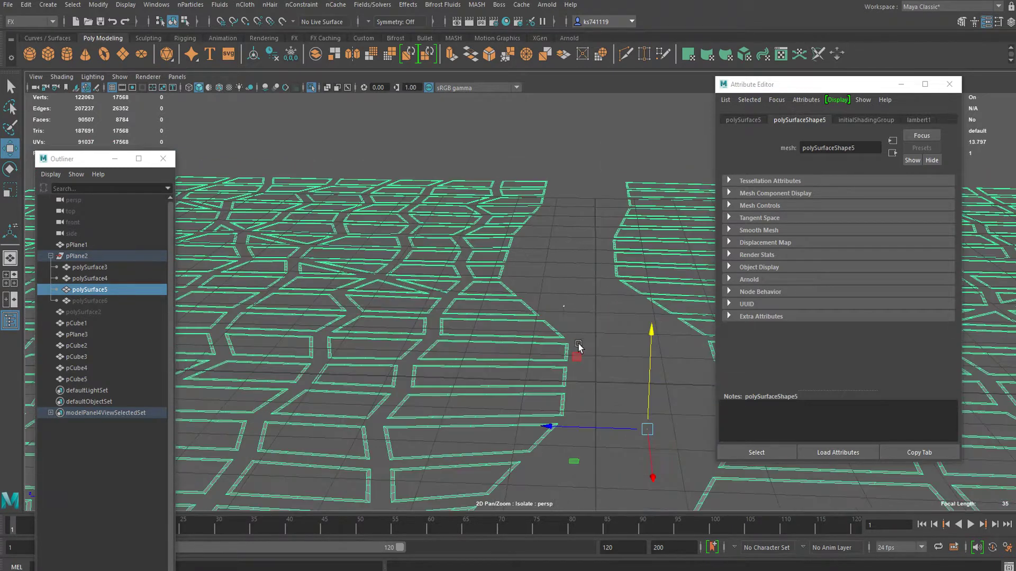
alt+middle_drag(578, 345, 560, 311)
key(d)
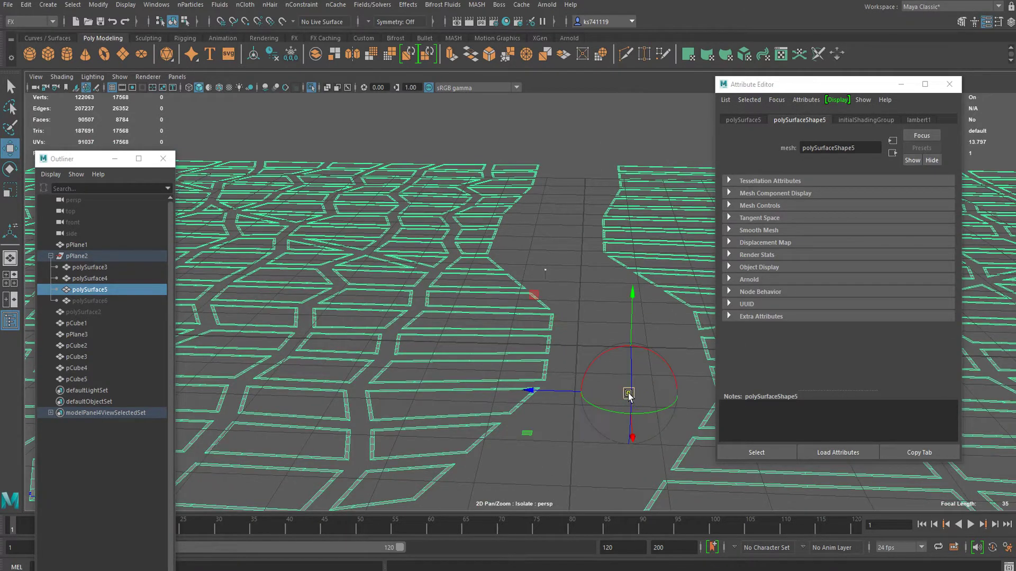
drag(628, 394, 576, 346)
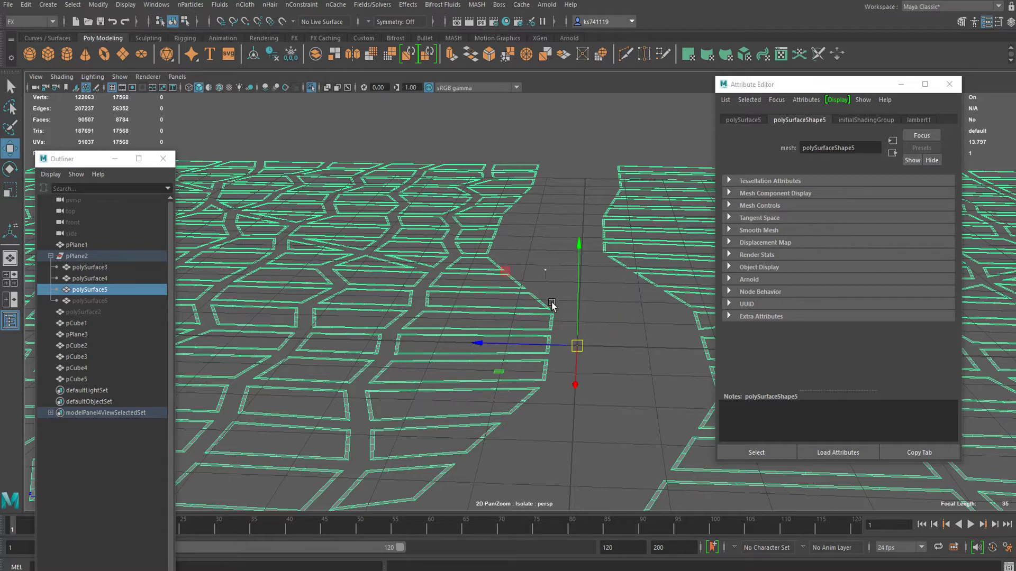
Select the street lamp pCube5 again, snap it to the grid origin and keep it selected.
drag(555, 257, 542, 273)
scroll(547, 295, up, 5)
scroll(576, 295, up, 4)
alt+middle_drag(576, 295, 542, 298)
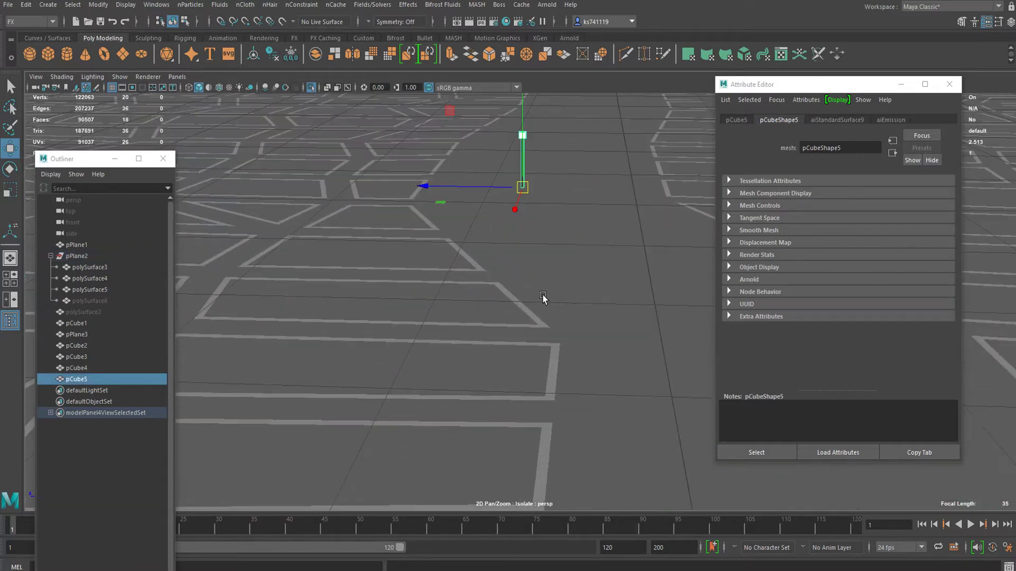
alt+drag(524, 199, 551, 227)
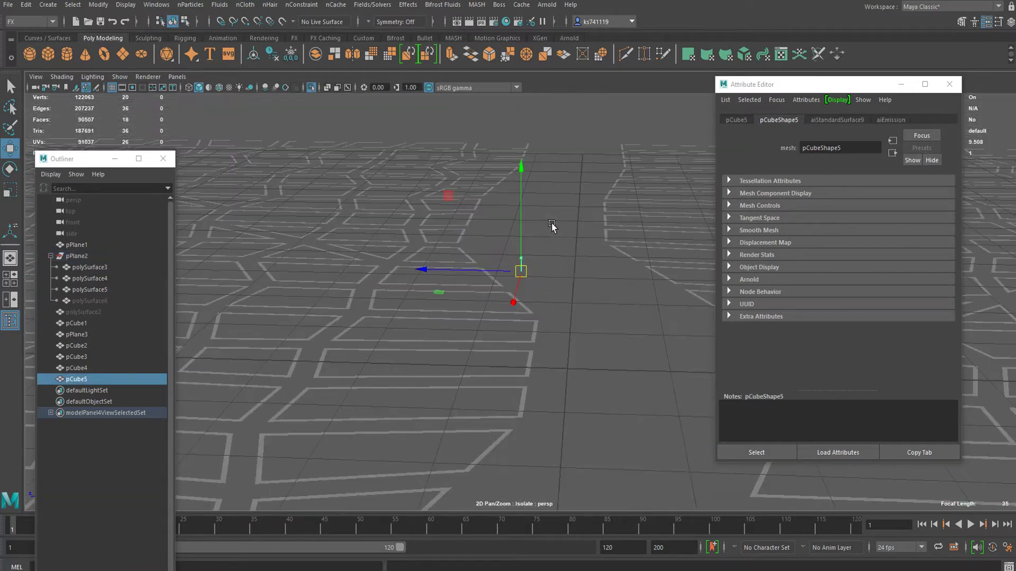
key(x)
alt+drag(565, 359, 520, 280)
click(560, 140)
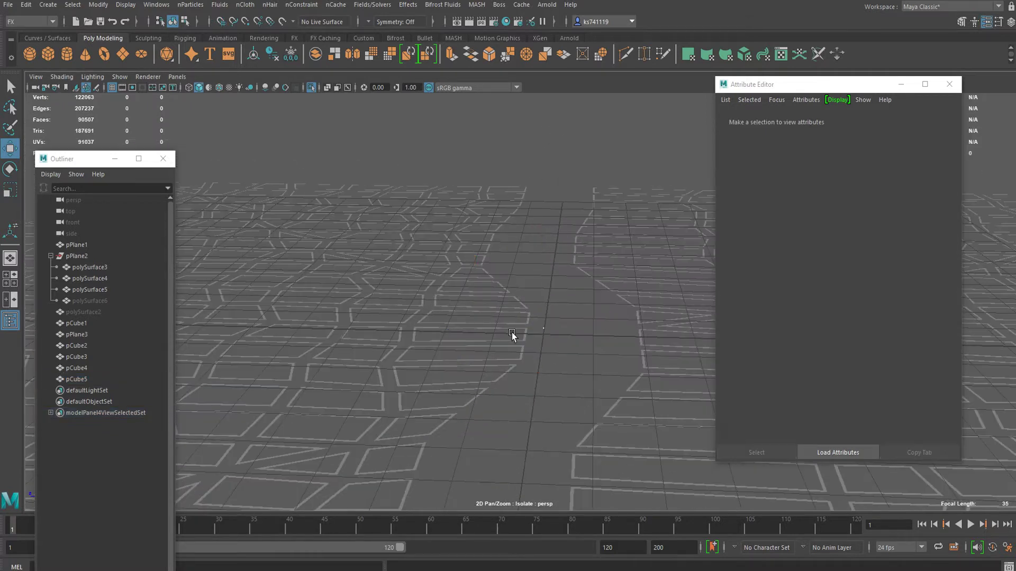
alt+right_drag(512, 332, 565, 319)
drag(556, 350, 564, 363)
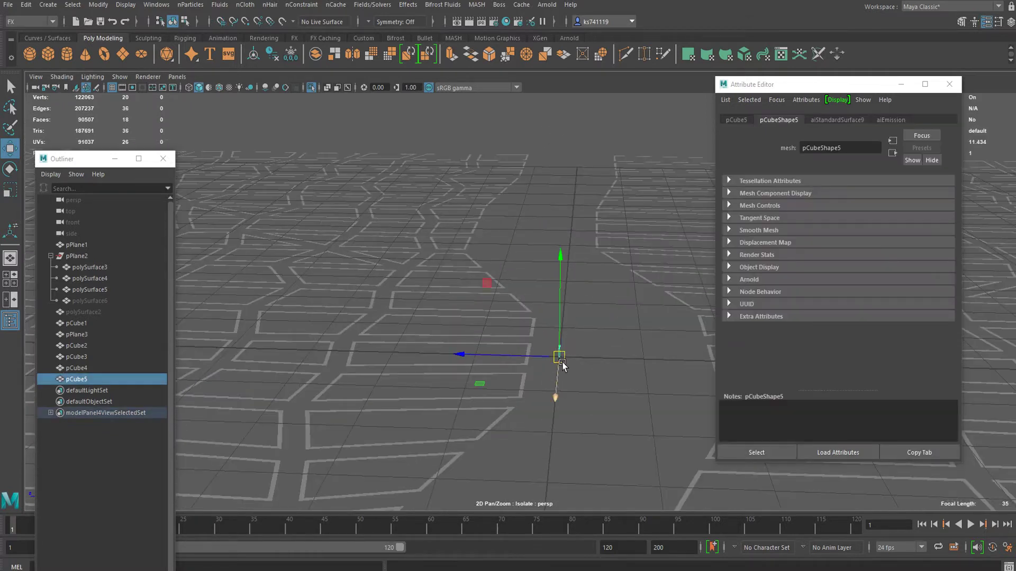
Create a MASH network from the lamp pCube5 with Mesh distribution and connect the frame mesh polySurface5 as its input mesh.
click(477, 5)
click(495, 24)
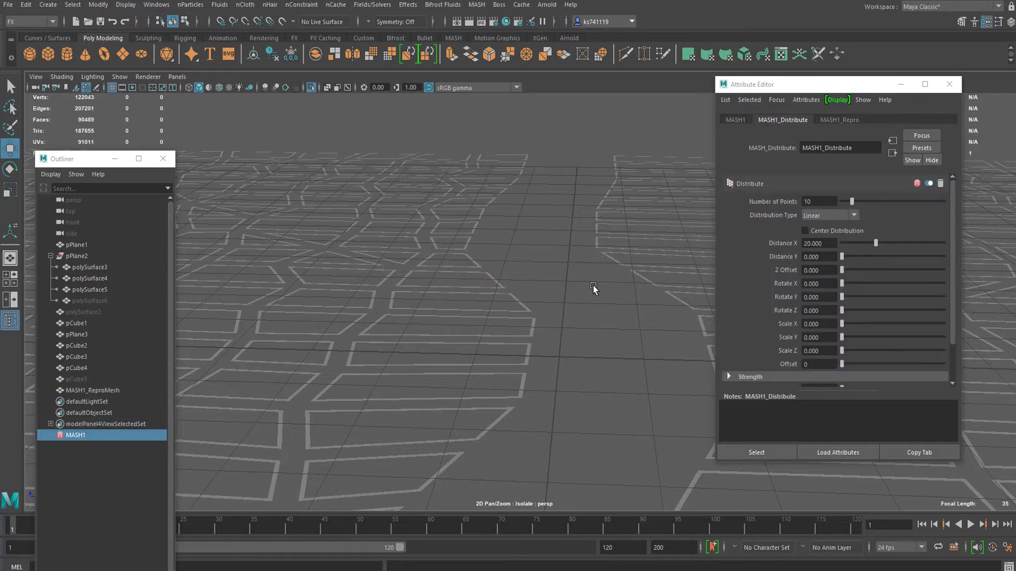
click(820, 216)
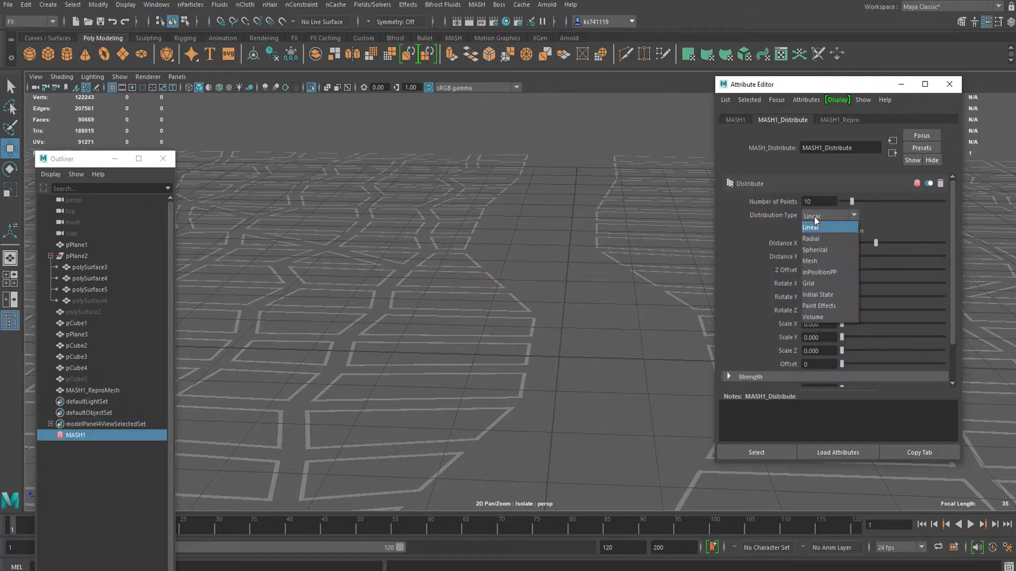
click(818, 262)
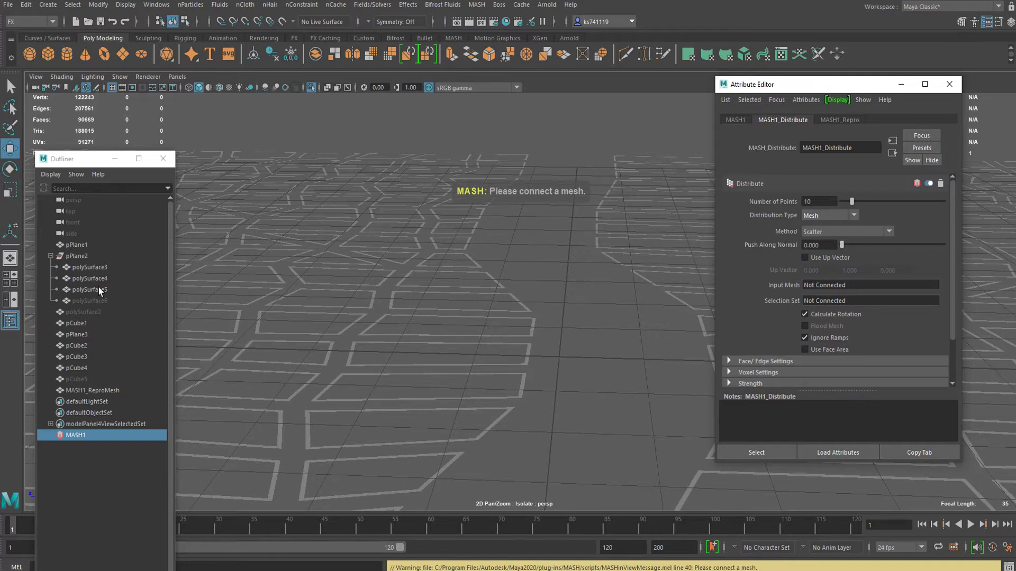
middle_drag(99, 290, 820, 286)
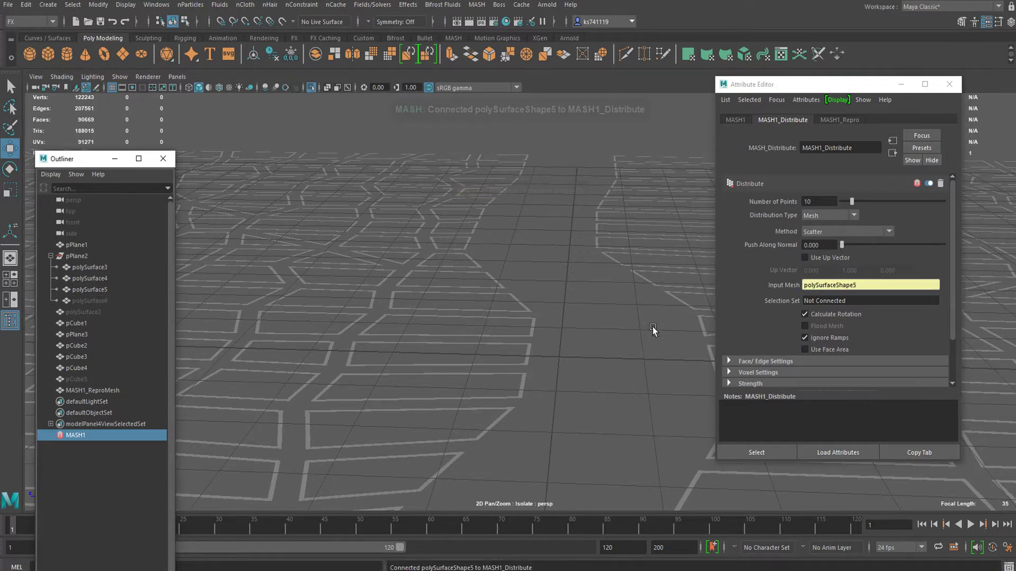
Show the whole city again and set the MASH1 distribution to 8000 points.
alt+drag(652, 327, 425, 262)
click(311, 87)
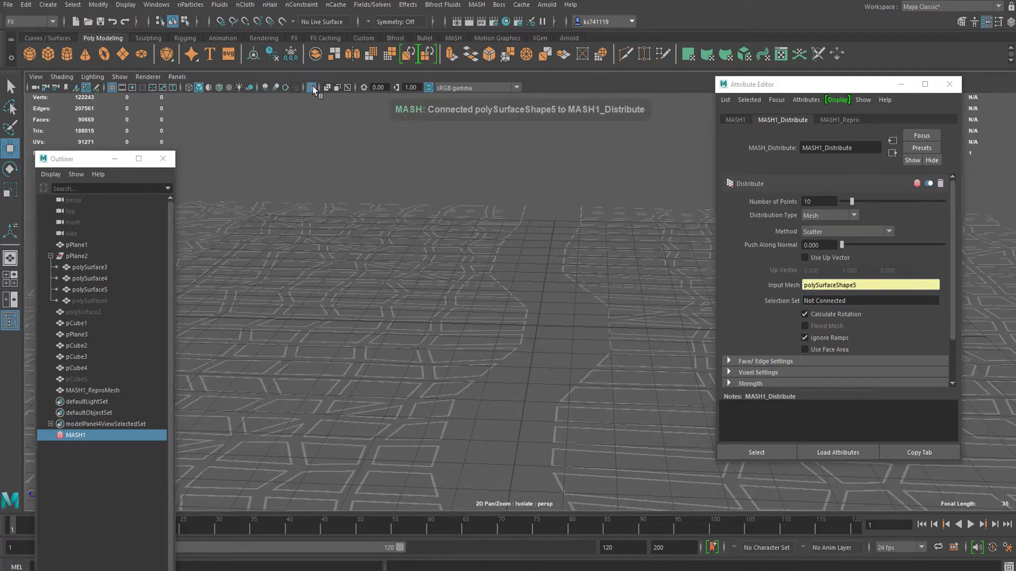
double_click(812, 200)
text(8000)
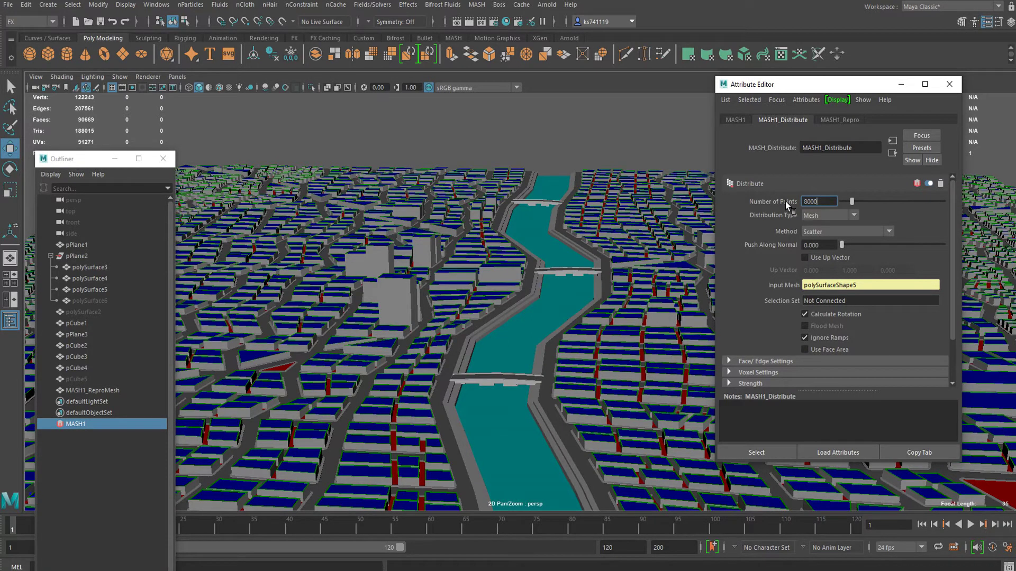
key(Return)
scroll(337, 354, up, 4)
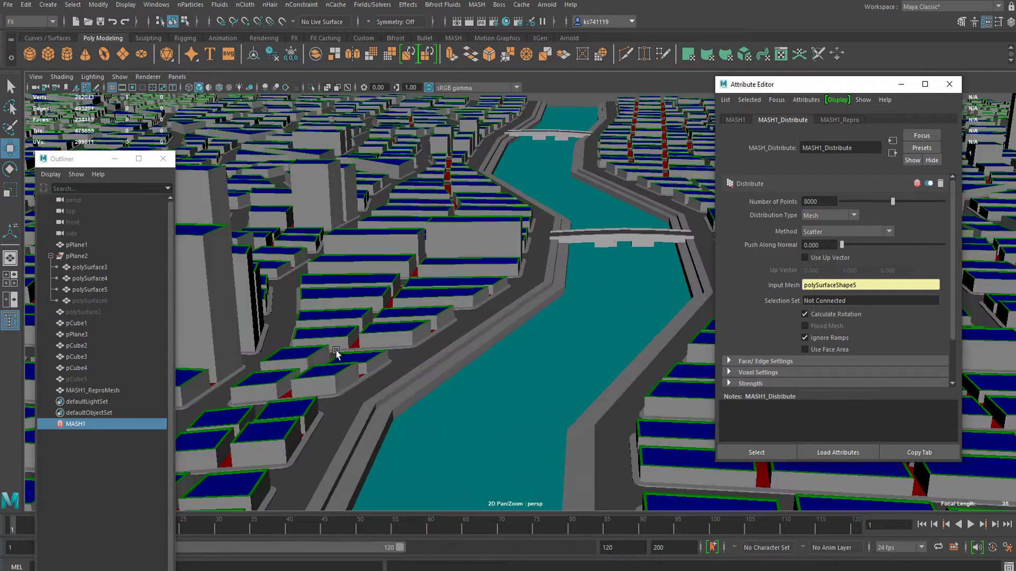
Isolate the distributed lamps MASH1_ReproMesh in the viewport and view them from above.
scroll(336, 353, up, 2)
click(93, 391)
key(f)
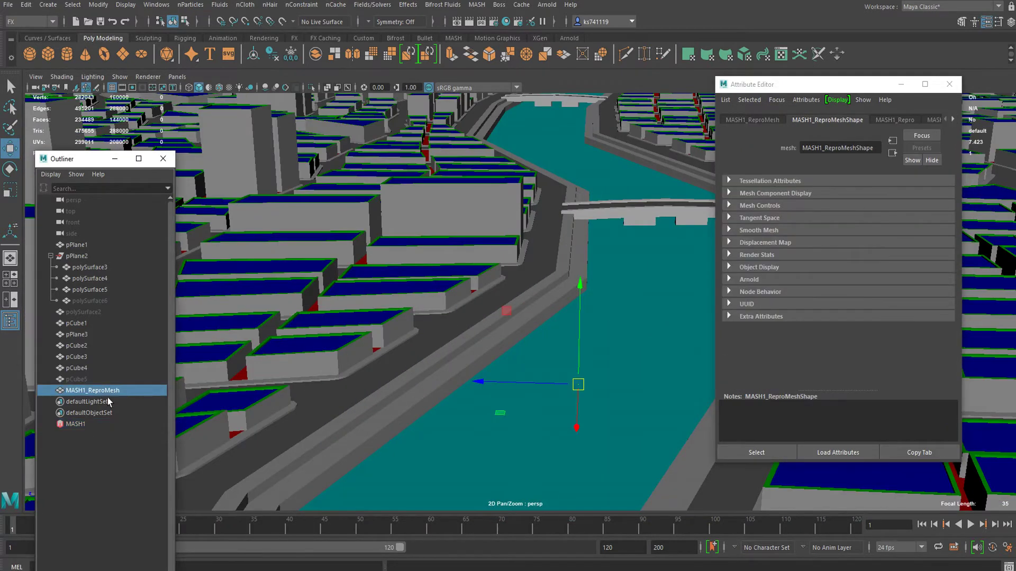
click(311, 88)
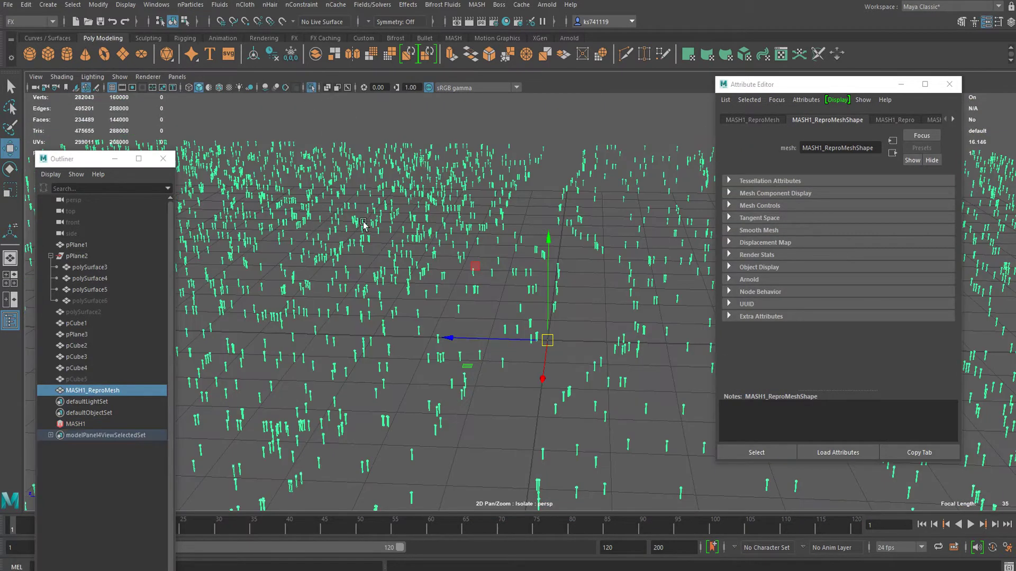
scroll(365, 228, up, 5)
alt+drag(376, 375, 444, 295)
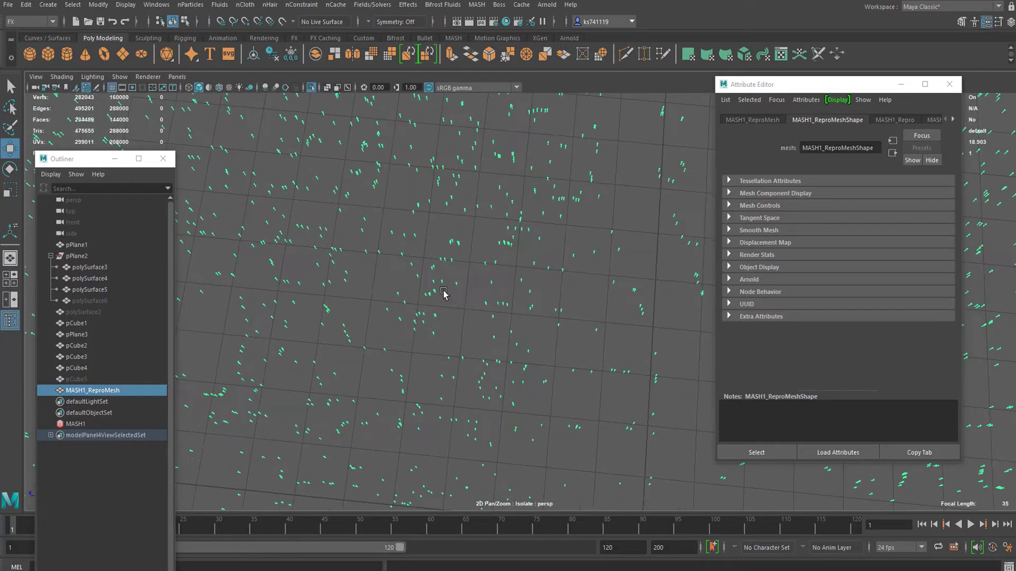
Isolate the frame mesh polySurface5 together with MASH1_ReproMesh and examine how the lamps sit relative to the frames.
click(103, 291)
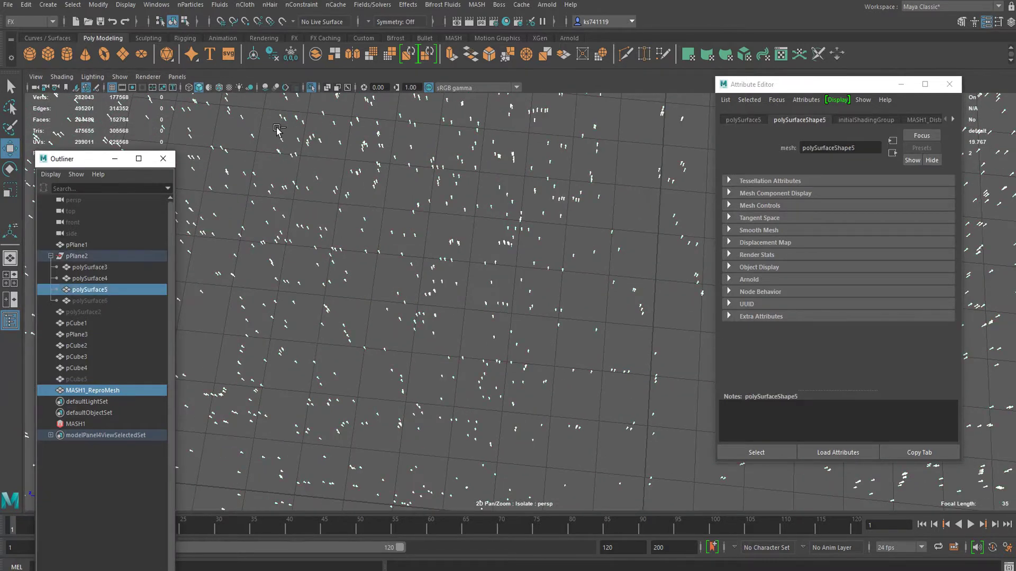
click(313, 88)
click(312, 88)
scroll(462, 323, up, 5)
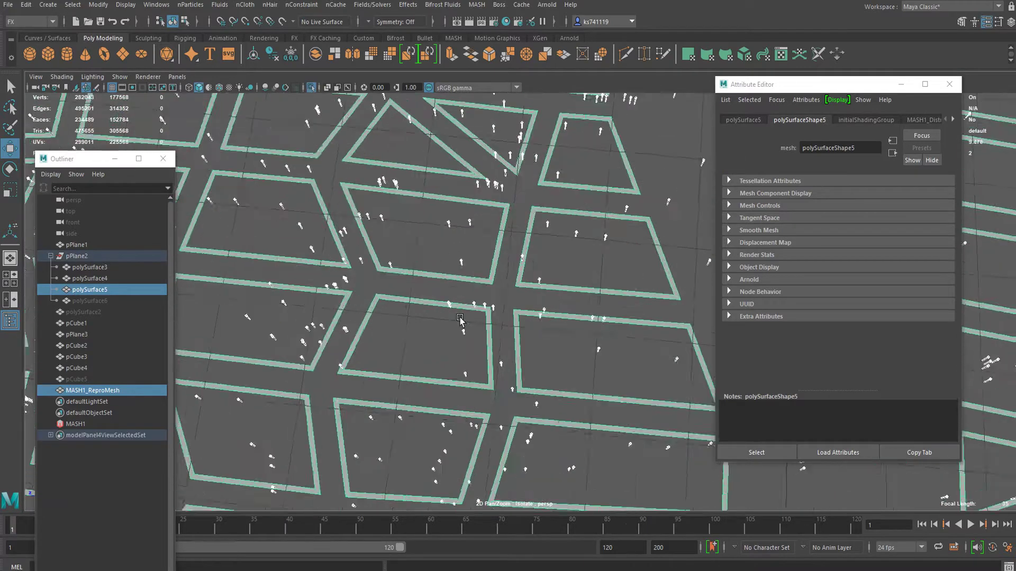
alt+drag(463, 323, 570, 297)
alt+drag(500, 270, 395, 318)
click(97, 425)
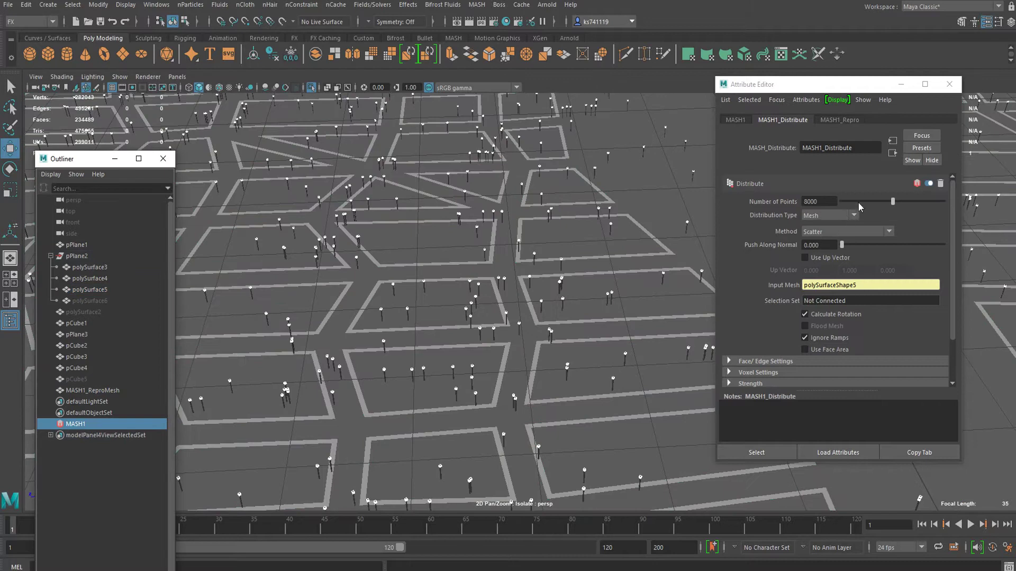
alt+drag(513, 314, 498, 267)
scroll(493, 259, up, 3)
scroll(571, 250, up, 5)
scroll(565, 249, down, 6)
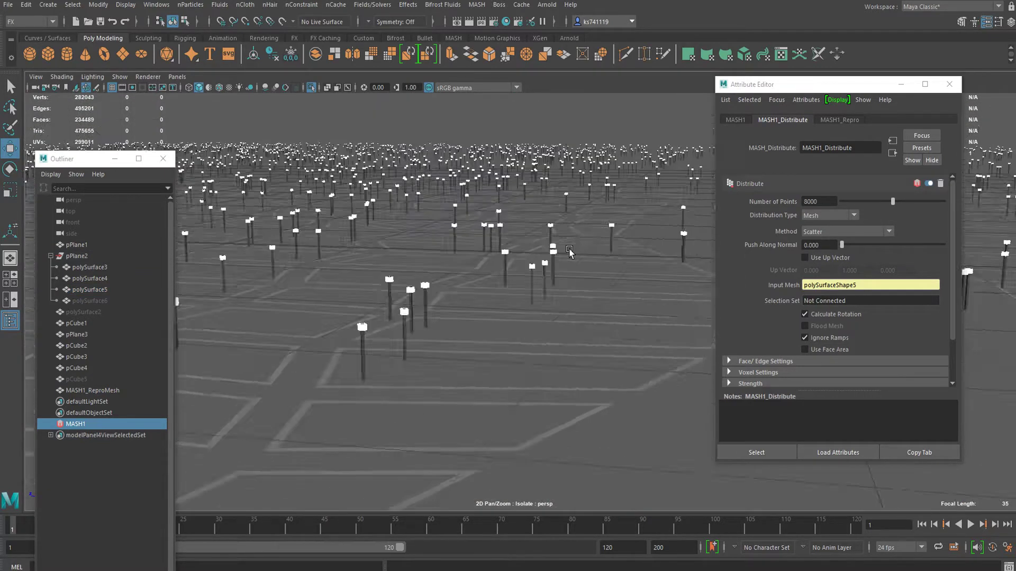
alt+drag(569, 252, 418, 136)
Undo the latest selection and isolation changes and delete the MASH1 network.
key(ctrl+z)
key(ctrl+z)
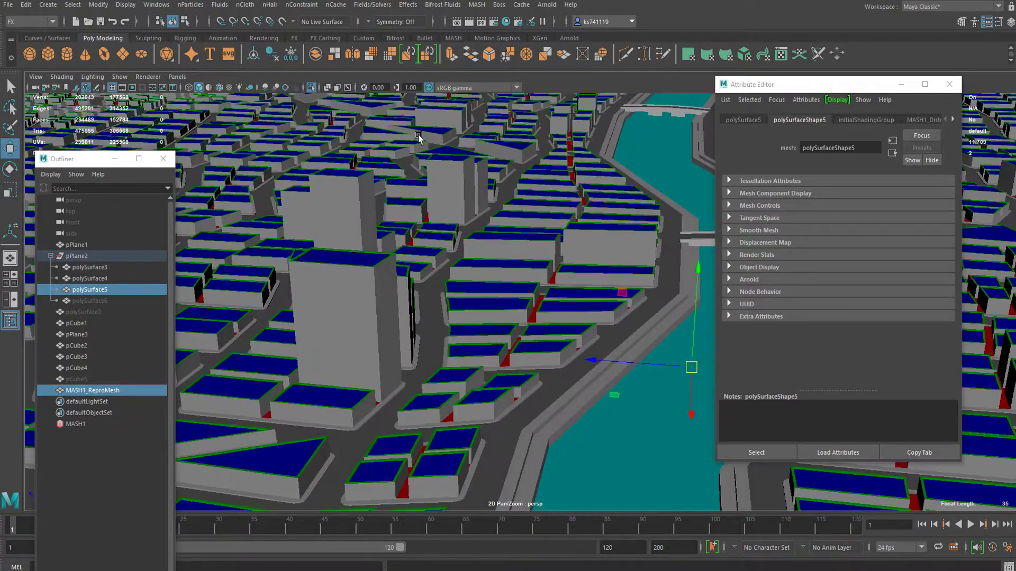
click(74, 424)
key(Delete)
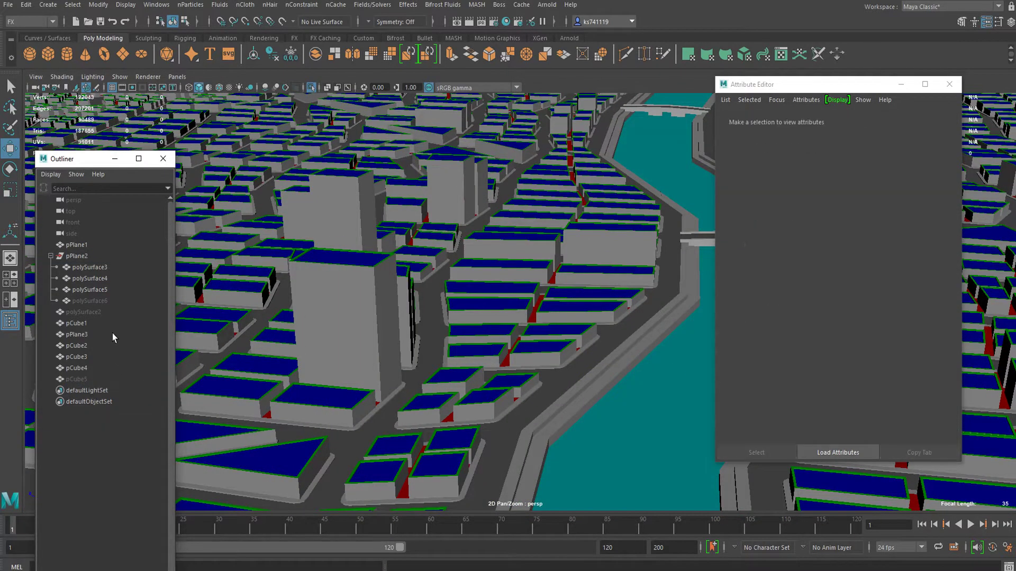
Isolate the frame mesh polySurface5 with the lamp pCube5 and unhide the lamp.
click(95, 289)
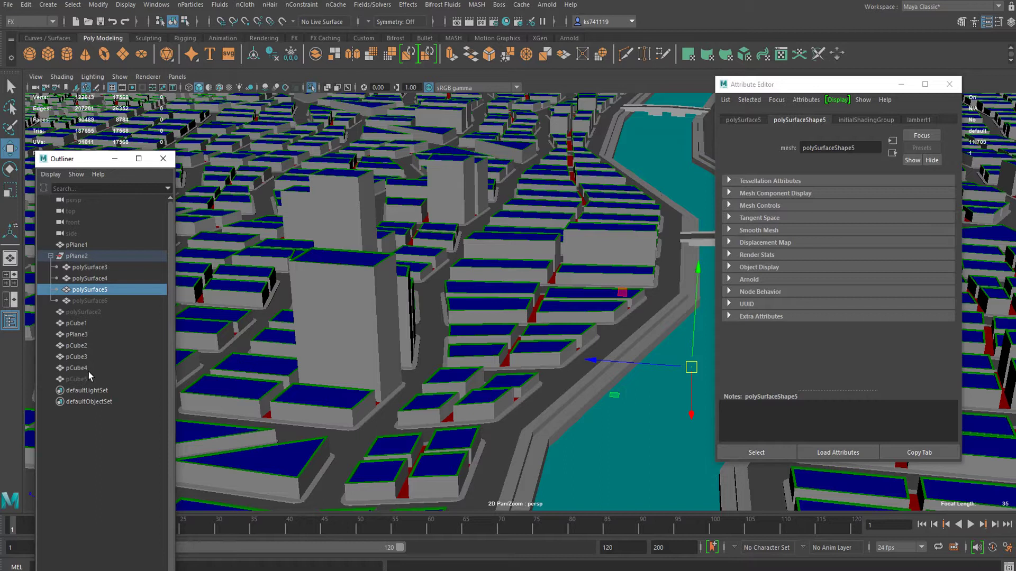
ctrl+click(76, 379)
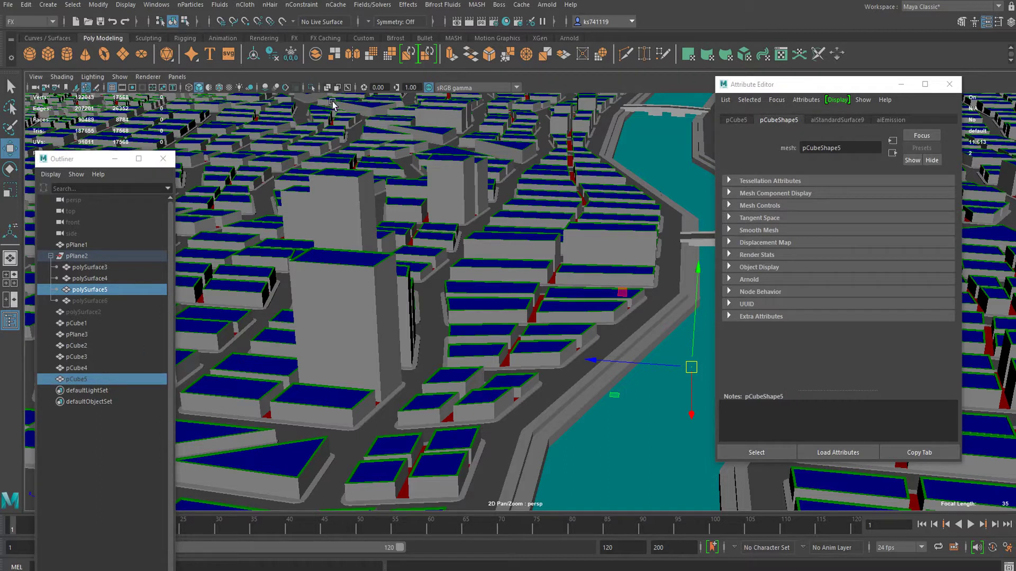
click(312, 87)
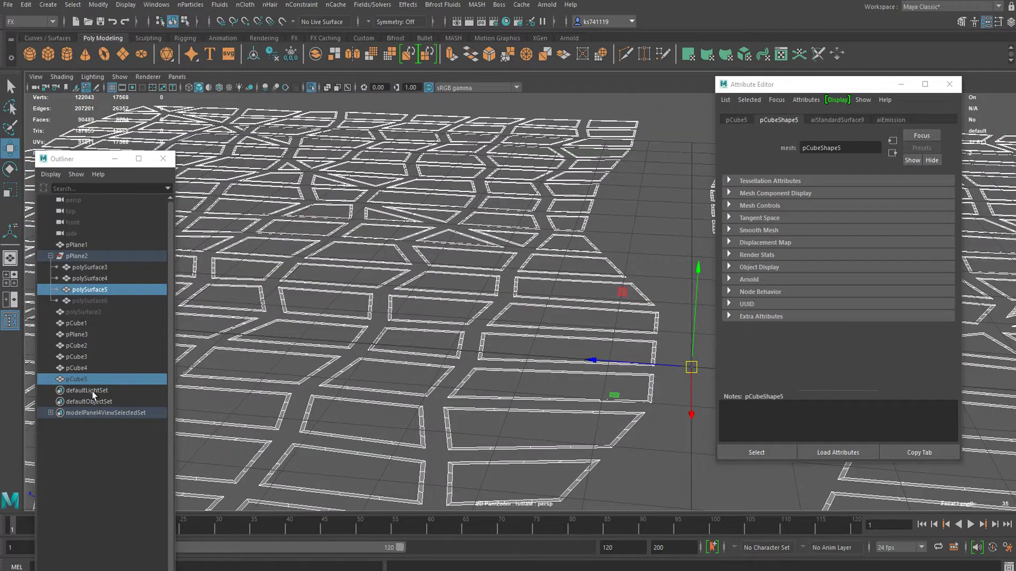
click(92, 379)
key(h)
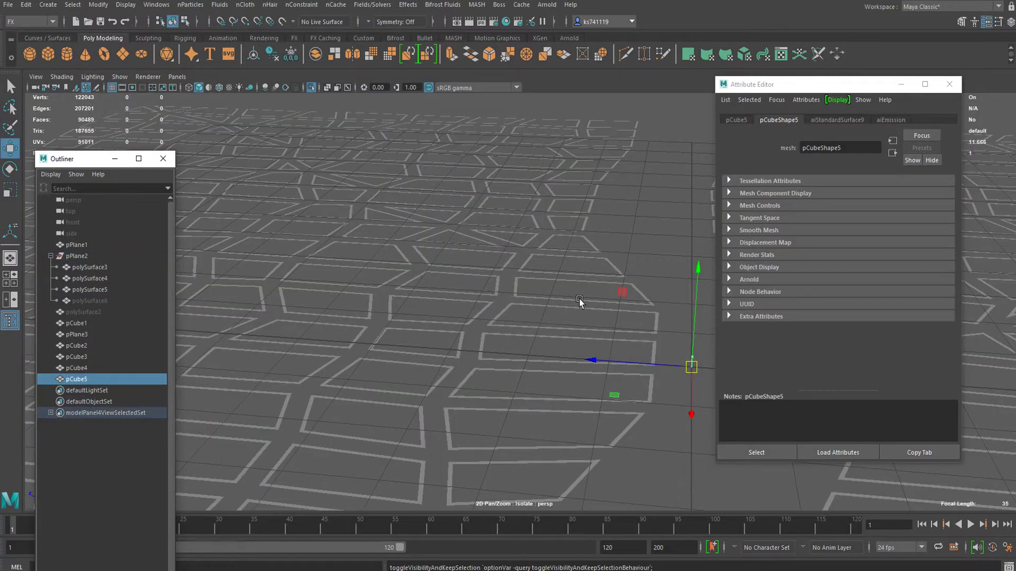
key(ctrl+s)
key(Return)
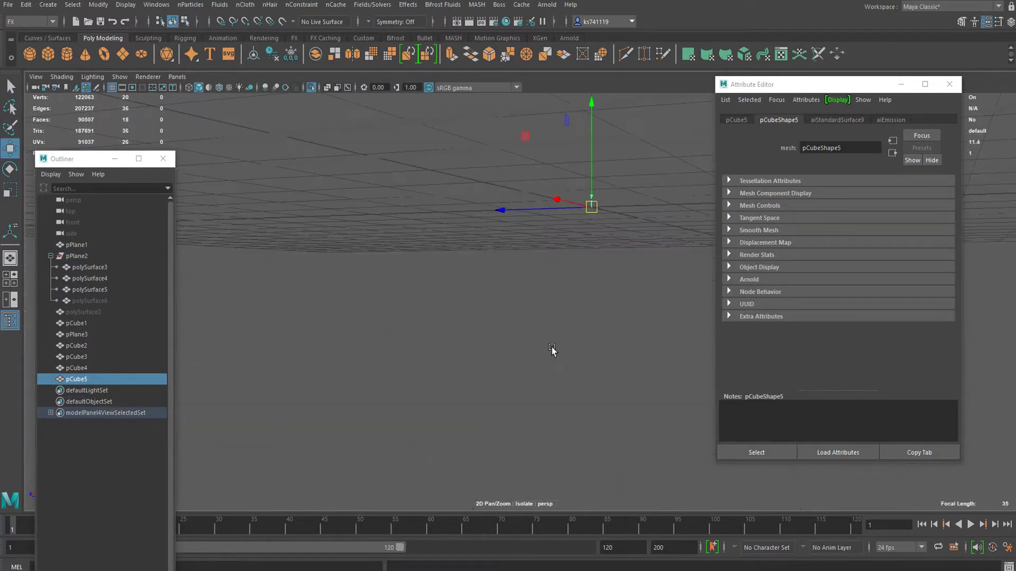
Center the pivot of the frame mesh polySurface5 and snap the mesh vertically to the grid.
alt+drag(552, 348, 561, 353)
drag(441, 296, 502, 355)
click(503, 356)
click(577, 273)
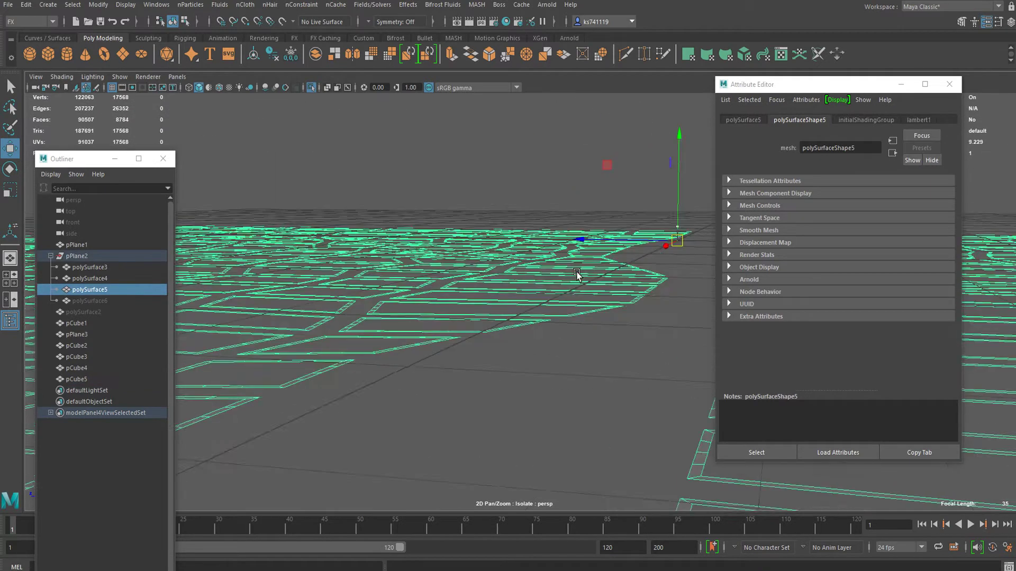
scroll(576, 273, down, 2)
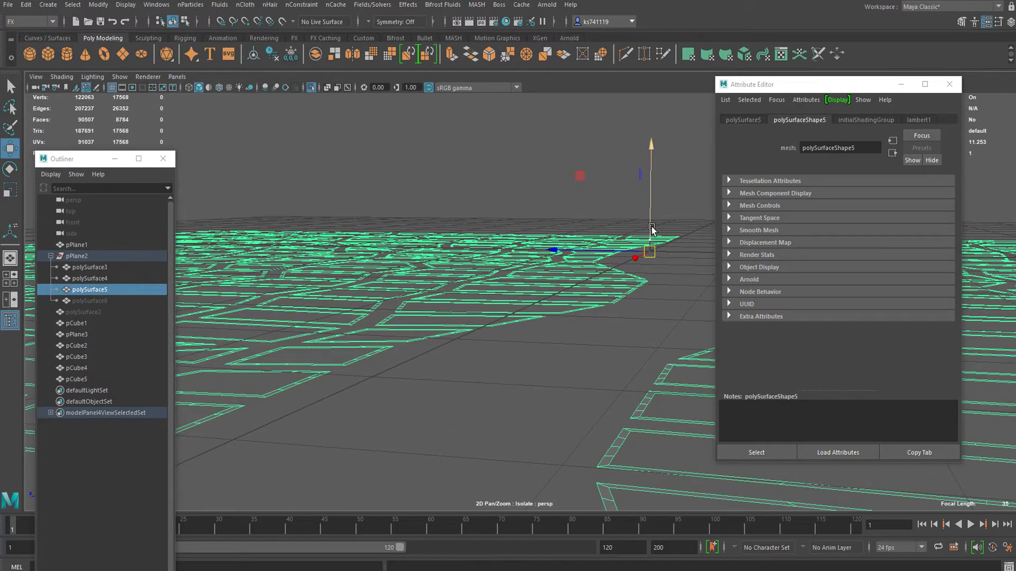
click(255, 52)
key(x)
alt+middle_drag(654, 317, 564, 289)
key(x)
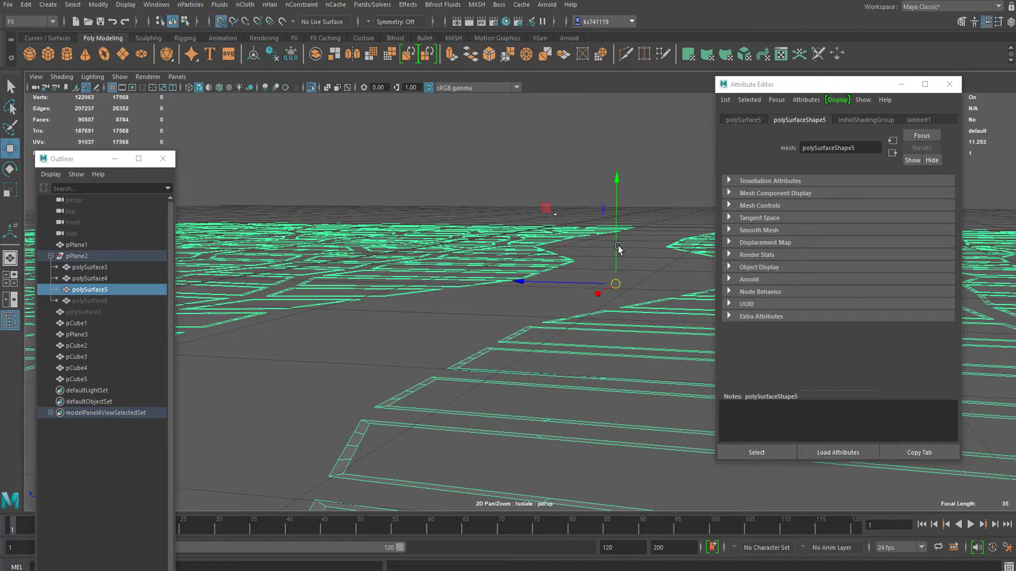
drag(618, 246, 591, 275)
Snap the pivot of polySurface5 to the grid origin where the lamp stands and frame the mesh.
alt+middle_drag(623, 351, 558, 276)
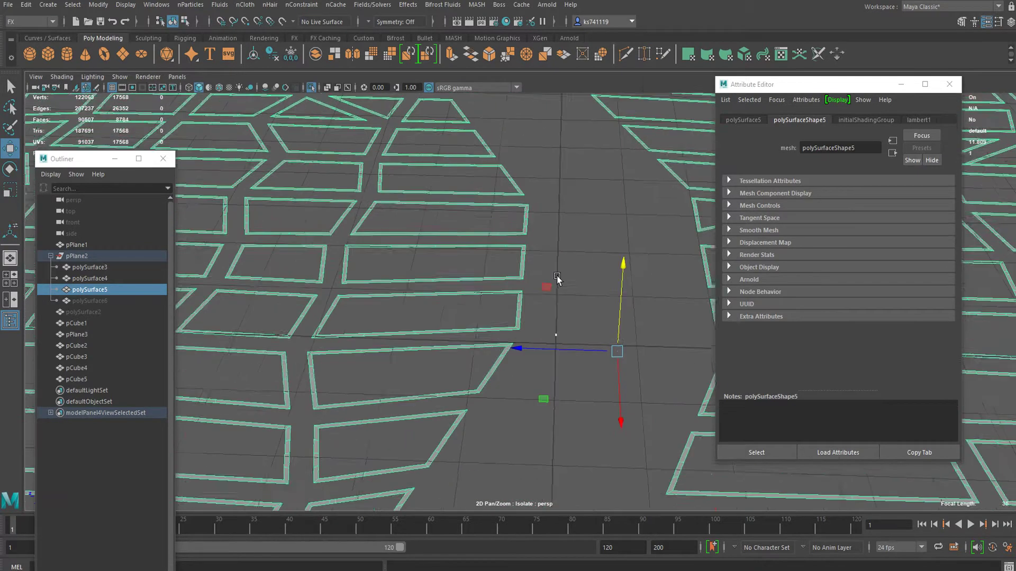
alt+drag(557, 276, 575, 321)
key(d)
key(x)
drag(616, 361, 555, 352)
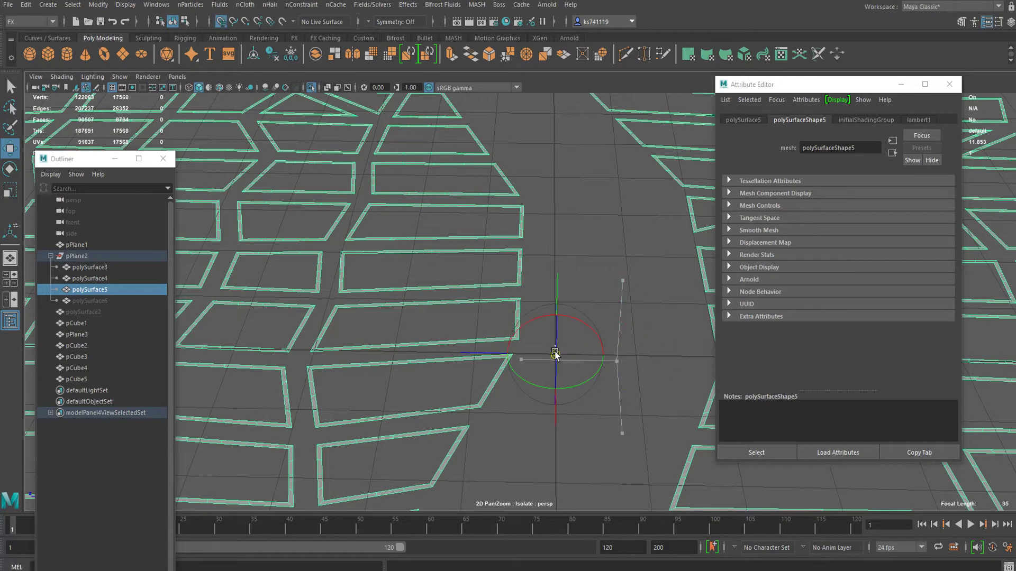
alt+middle_drag(555, 353, 565, 366)
alt+drag(571, 397, 585, 365)
key(f)
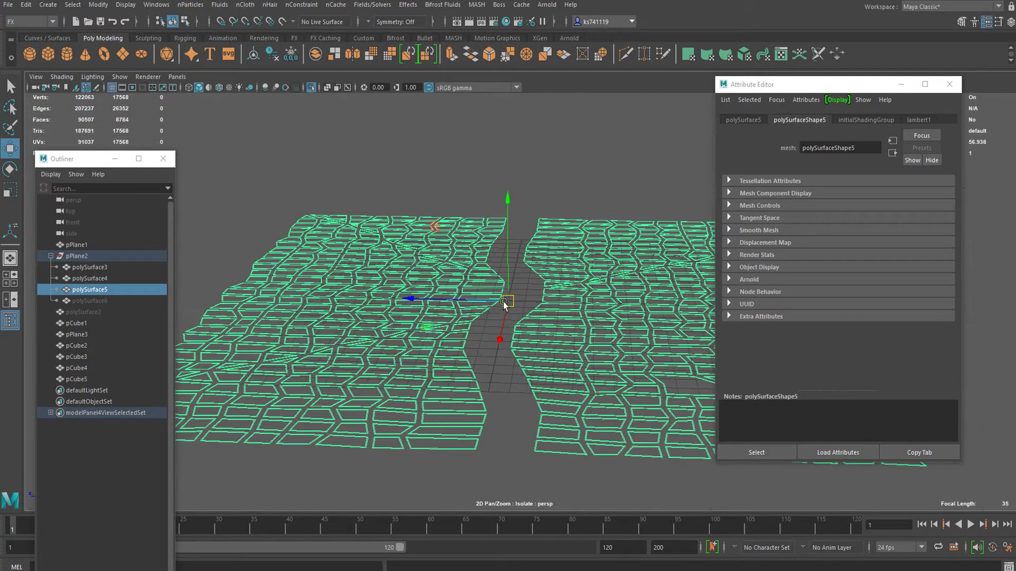
Select the lamp pCube5 and the frame mesh polySurface5 in turn to compare their pivots at the origin.
alt+right_drag(459, 309, 715, 309)
alt+middle_drag(431, 281, 674, 306)
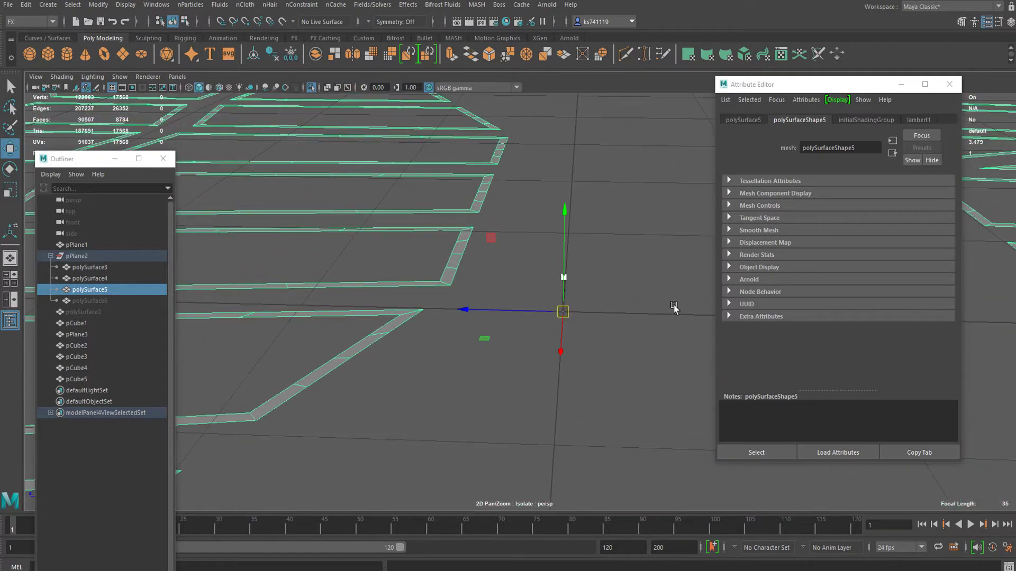
alt+middle_drag(598, 289, 723, 281)
key(q)
click(577, 270)
key(w)
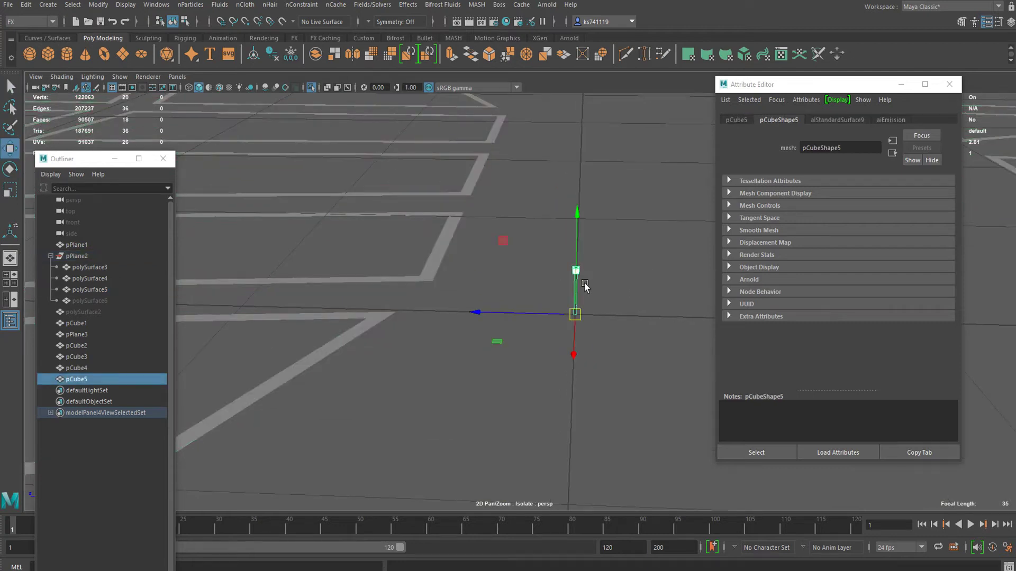
alt+right_drag(581, 318, 415, 304)
drag(417, 243, 354, 347)
alt+right_drag(443, 345, 519, 346)
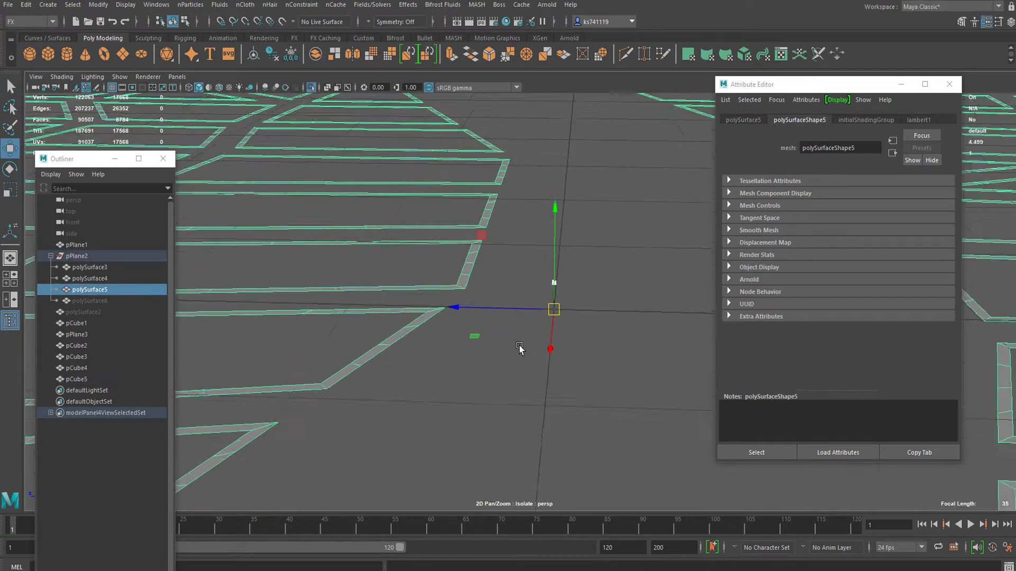
scroll(529, 360, up, 2)
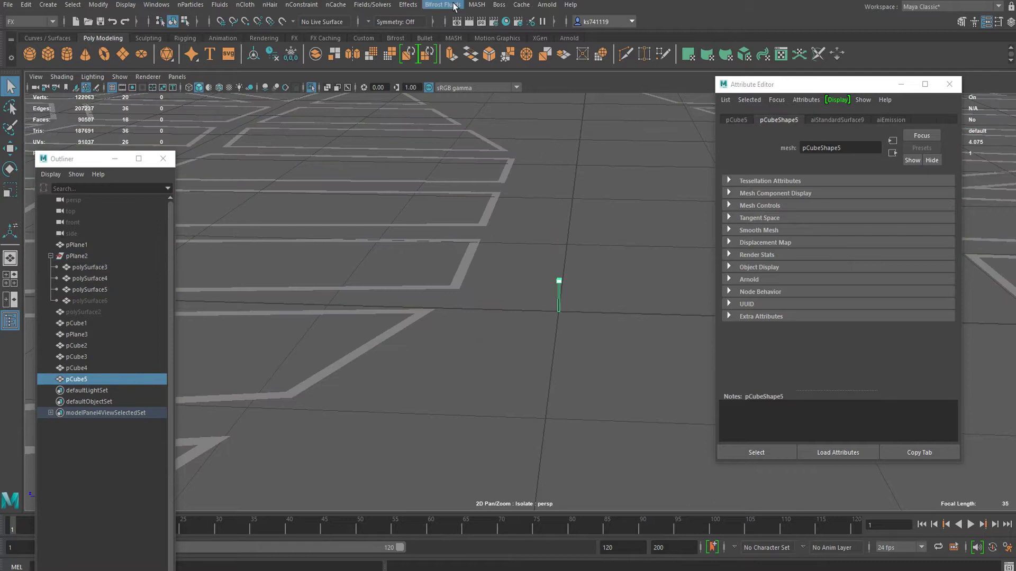
Create a new MASH network from the lamp pCube5 and set its distribution type to Mesh.
click(476, 5)
click(494, 24)
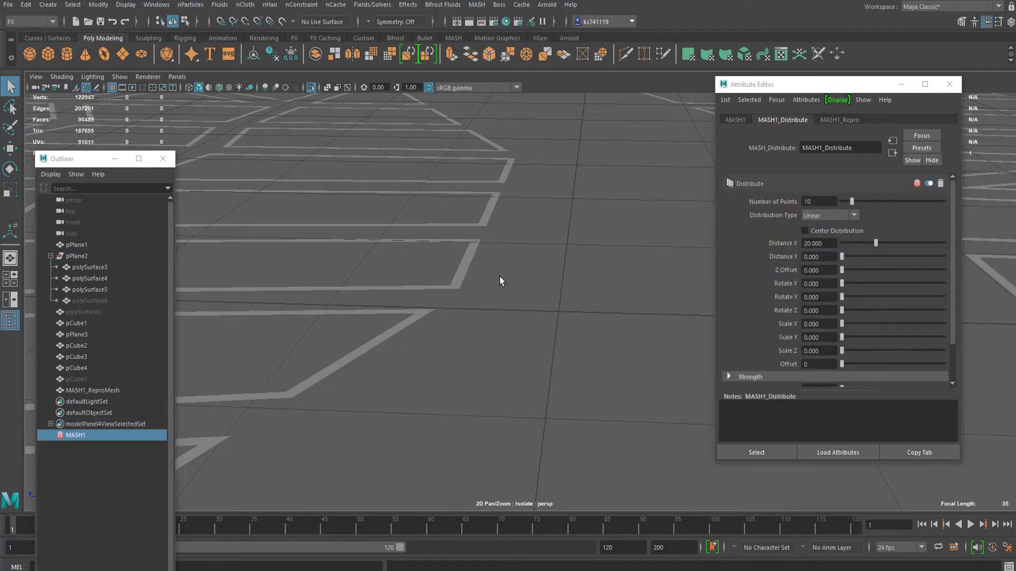
alt+right_drag(500, 276, 396, 251)
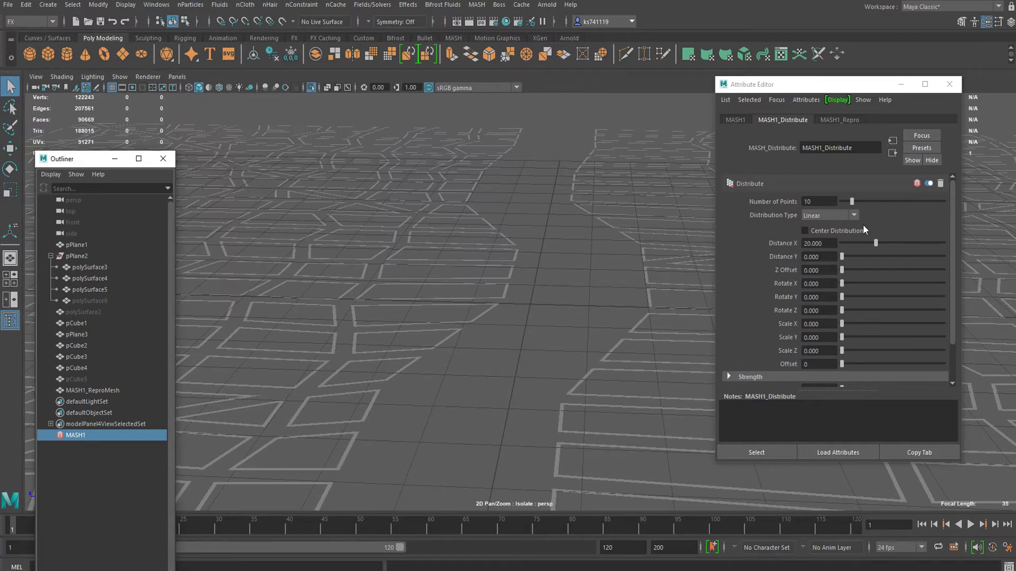
click(828, 219)
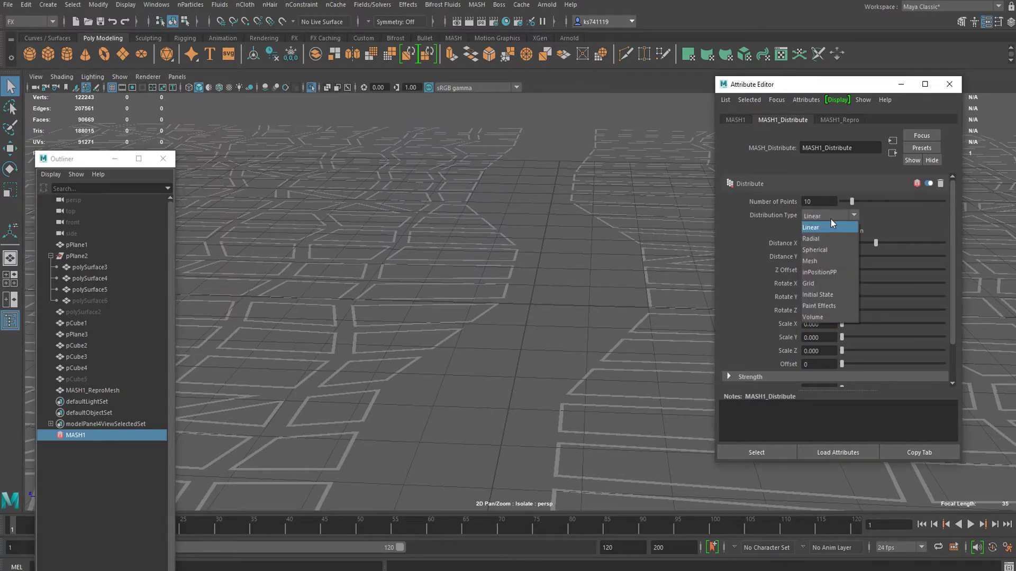
click(823, 265)
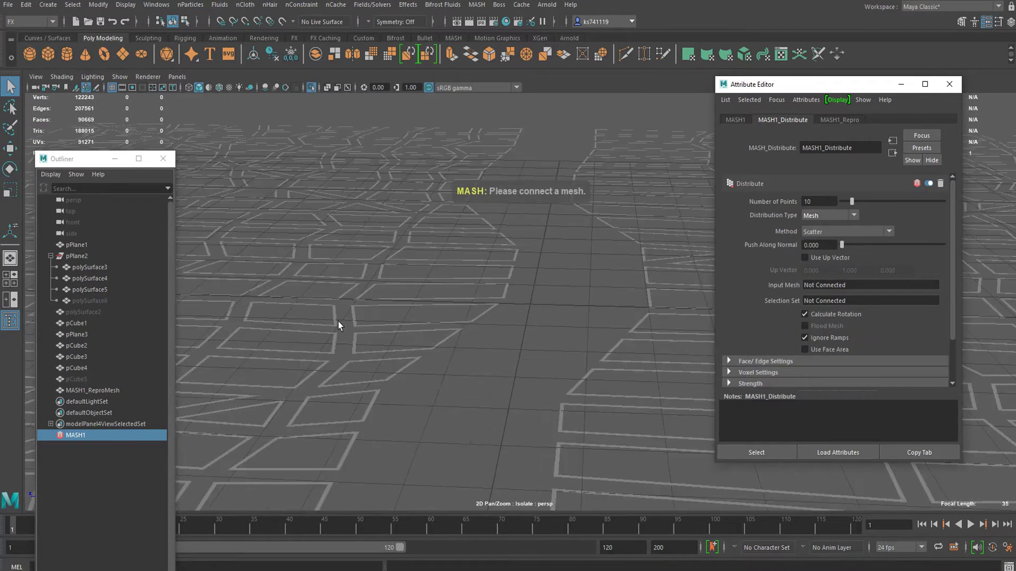
Connect polySurface5 as the input mesh of the MASH1 Distribute node and set the number of points to 8000.
middle_drag(106, 289, 807, 285)
scroll(550, 313, down, 3)
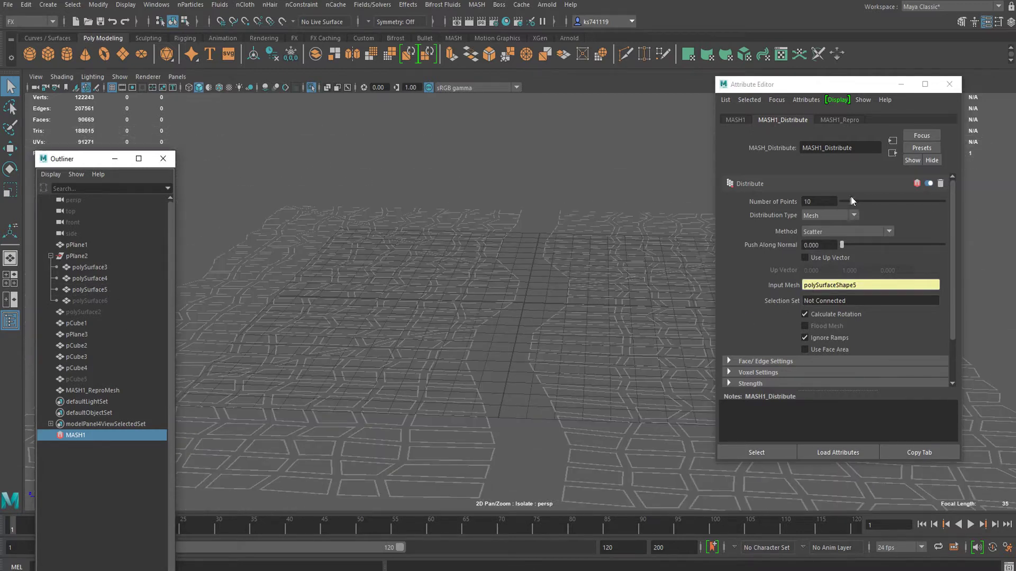
click(818, 201)
text(8000)
key(Return)
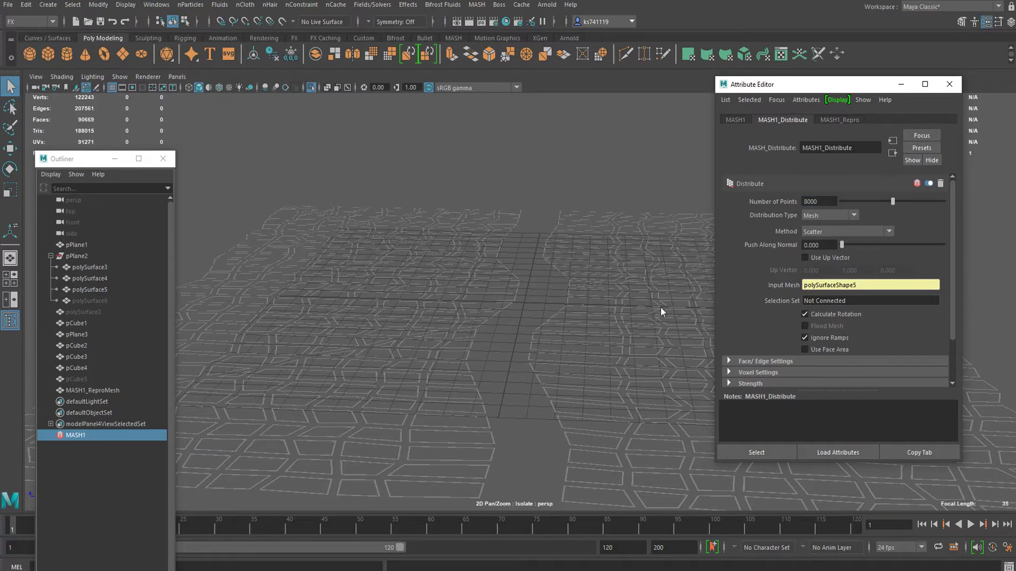
Inspect the street frames and set the MASH1 mesh distribution method to Face Centre.
scroll(550, 341, up, 5)
alt+drag(533, 335, 431, 351)
scroll(458, 340, down, 4)
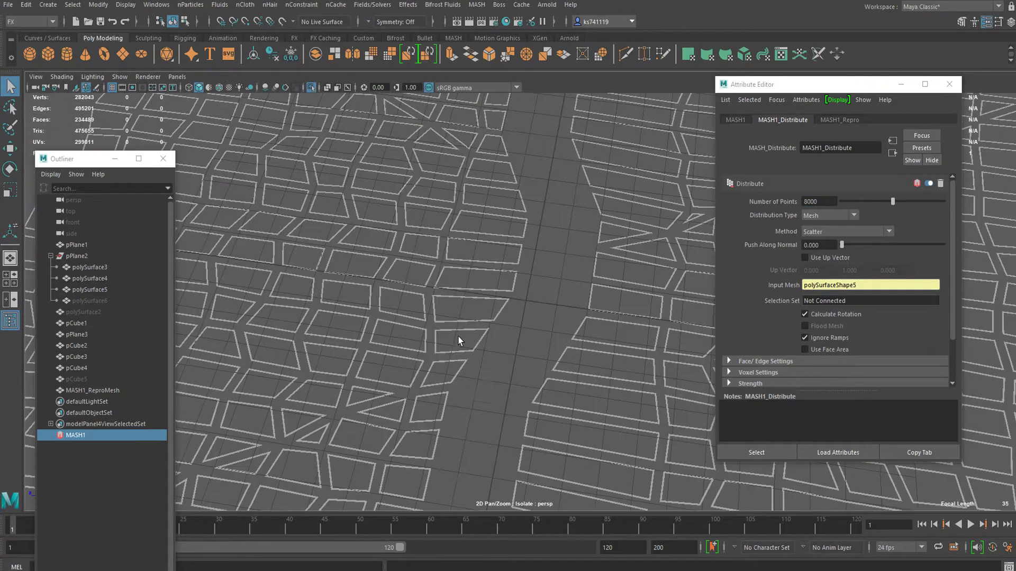
alt+middle_drag(458, 340, 655, 280)
scroll(617, 319, up, 3)
scroll(503, 275, down, 5)
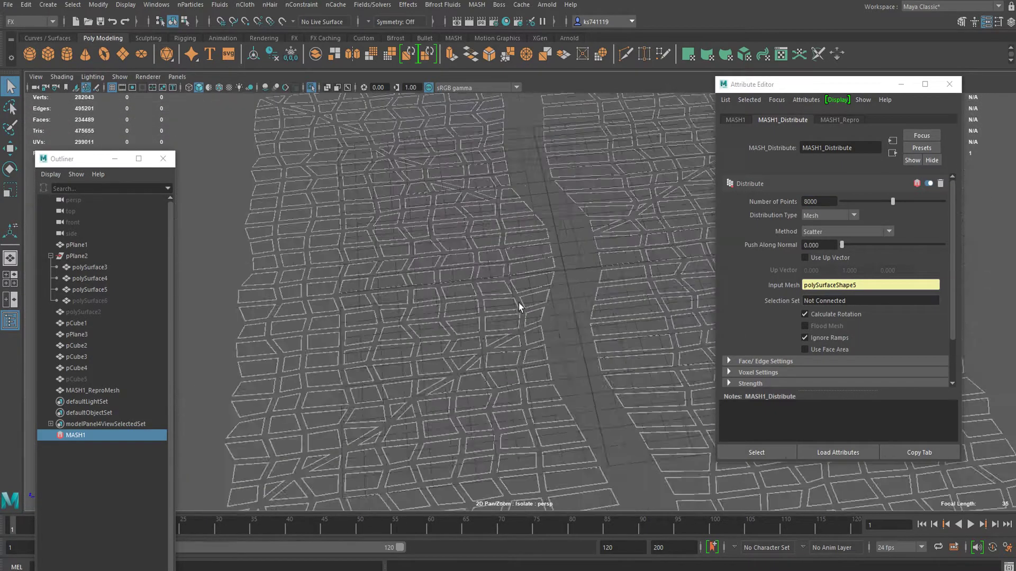
alt+drag(522, 300, 165, 465)
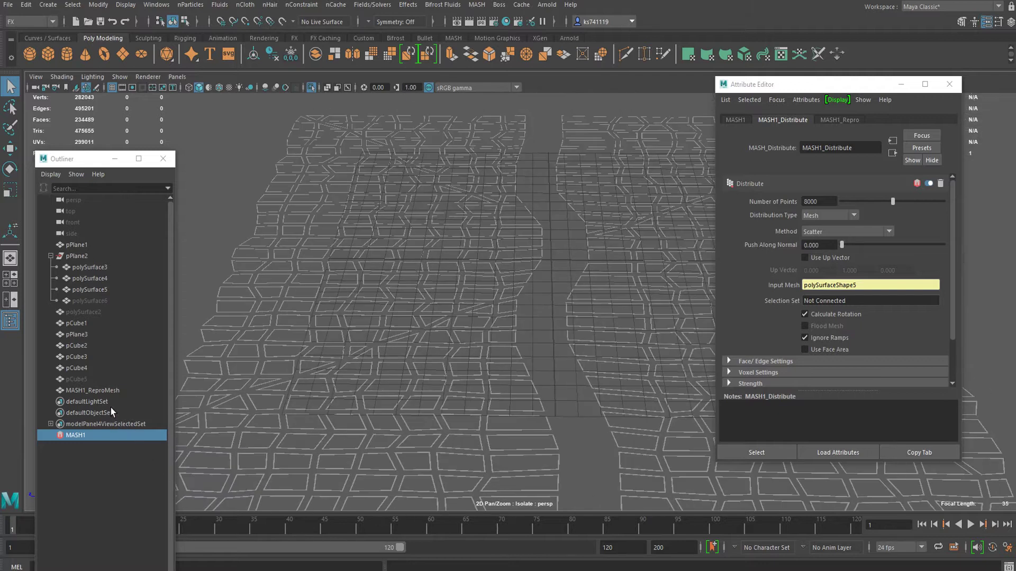
click(823, 233)
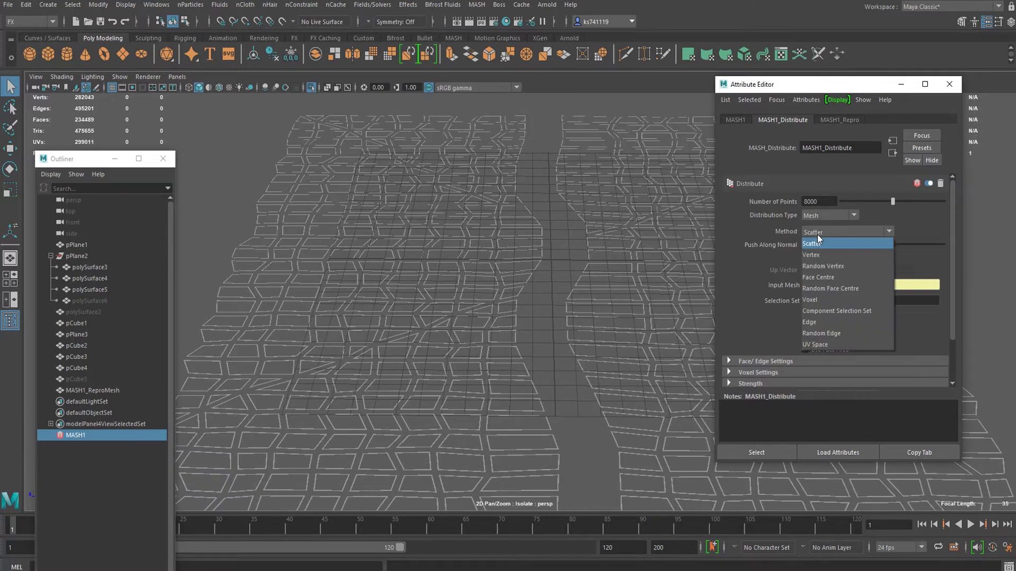
click(841, 277)
scroll(549, 259, up, 5)
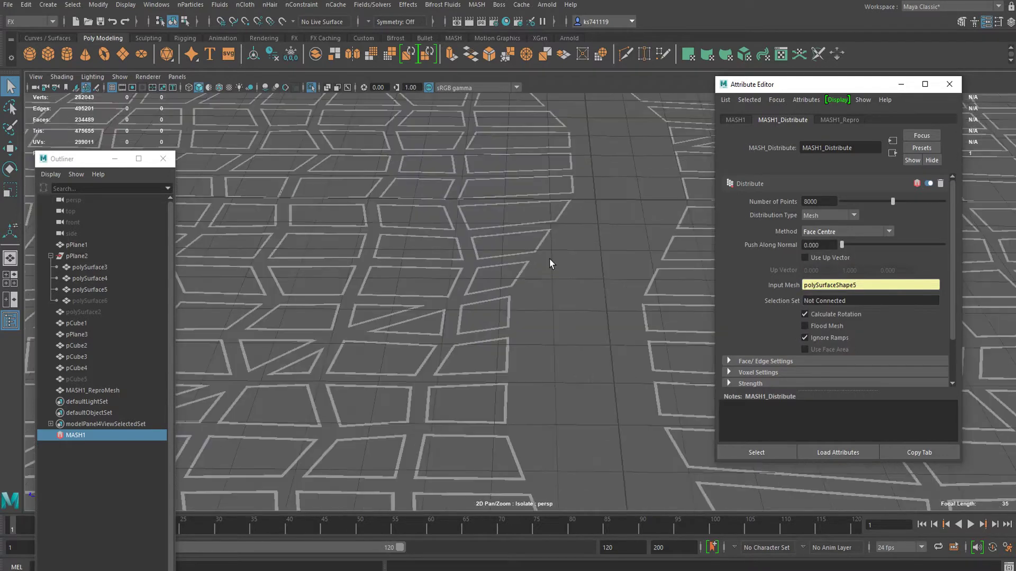
Isolate MASH1_ReproMesh together with polySurface5 in the viewport.
click(311, 87)
alt+drag(521, 339, 520, 382)
click(101, 390)
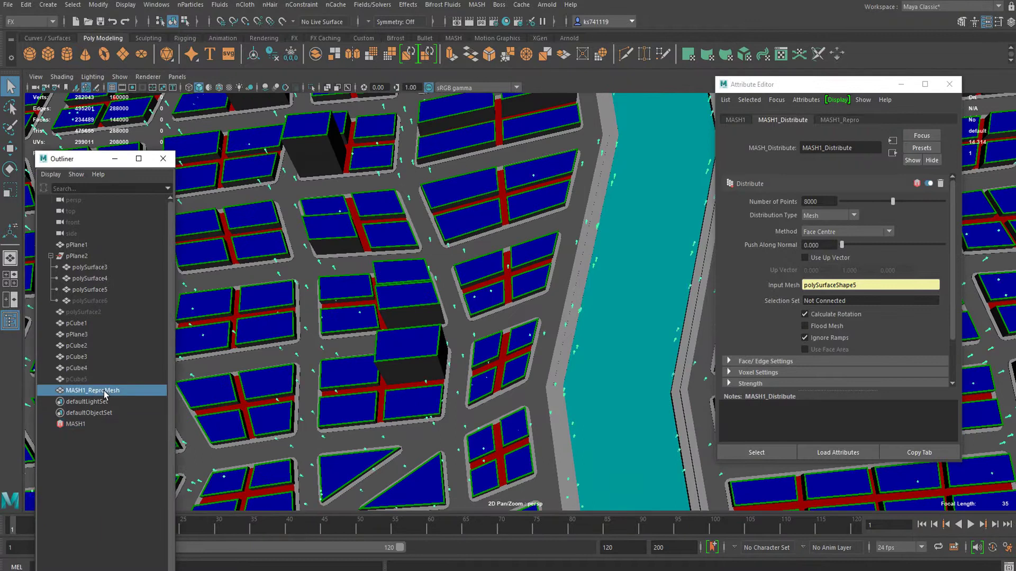
ctrl+click(100, 290)
click(311, 88)
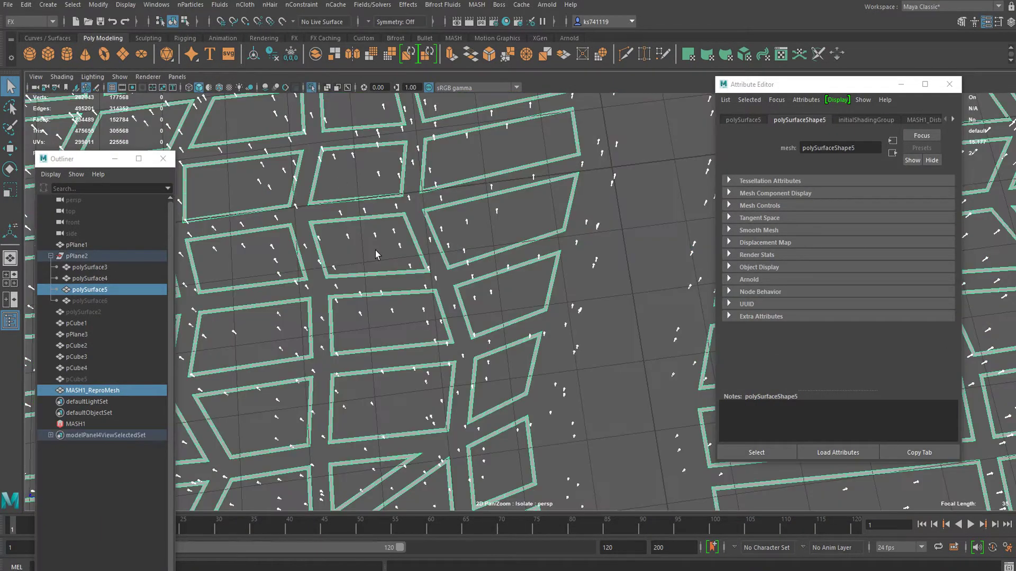
Try the Vertex distribution method on MASH1 and inspect how the lamps sit relative to the frames.
click(76, 424)
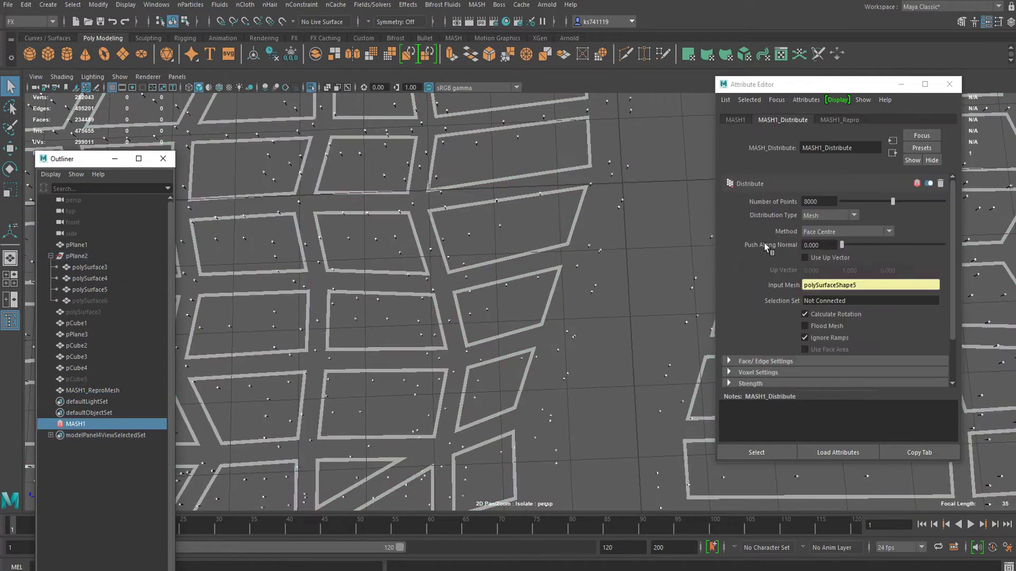
click(819, 234)
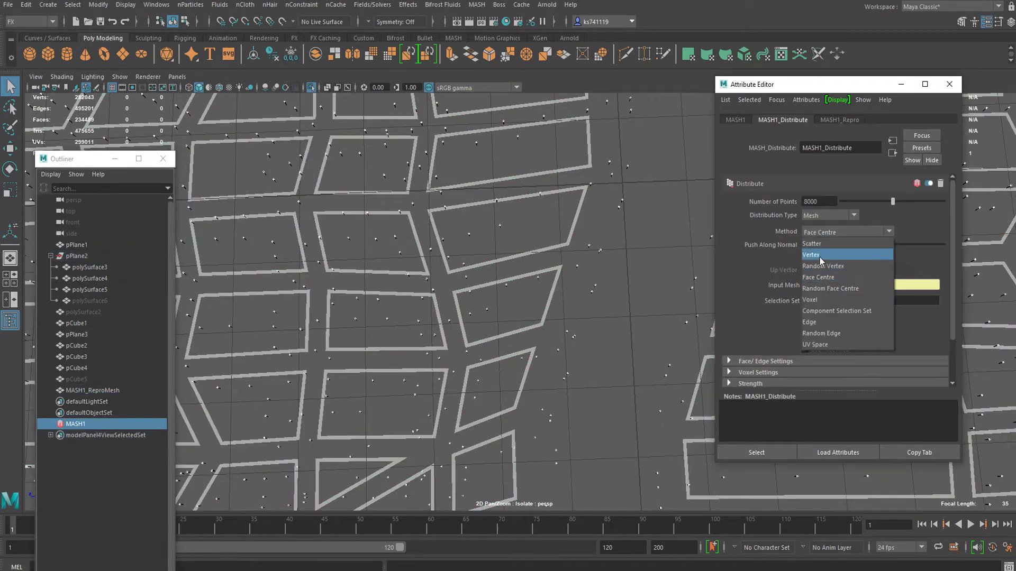
click(819, 256)
scroll(368, 314, down, 6)
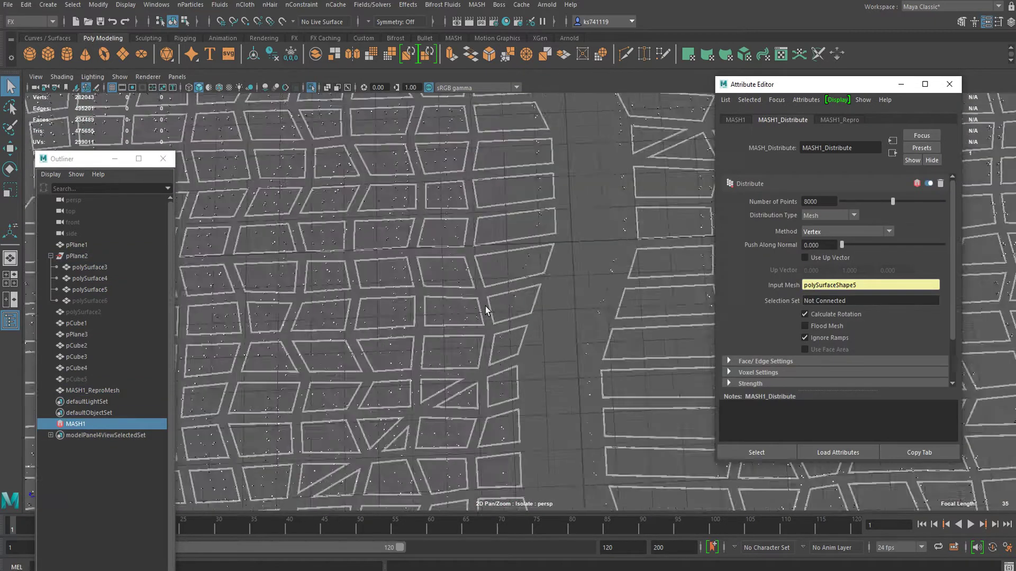
scroll(485, 307, up, 4)
scroll(560, 295, down, 5)
scroll(475, 243, up, 7)
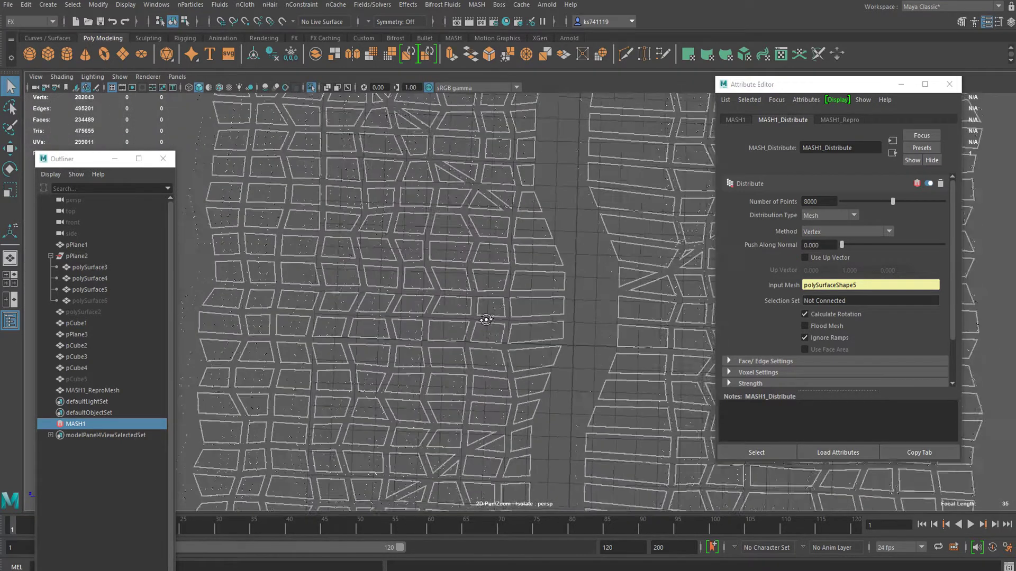
scroll(518, 300, down, 2)
scroll(524, 302, up, 8)
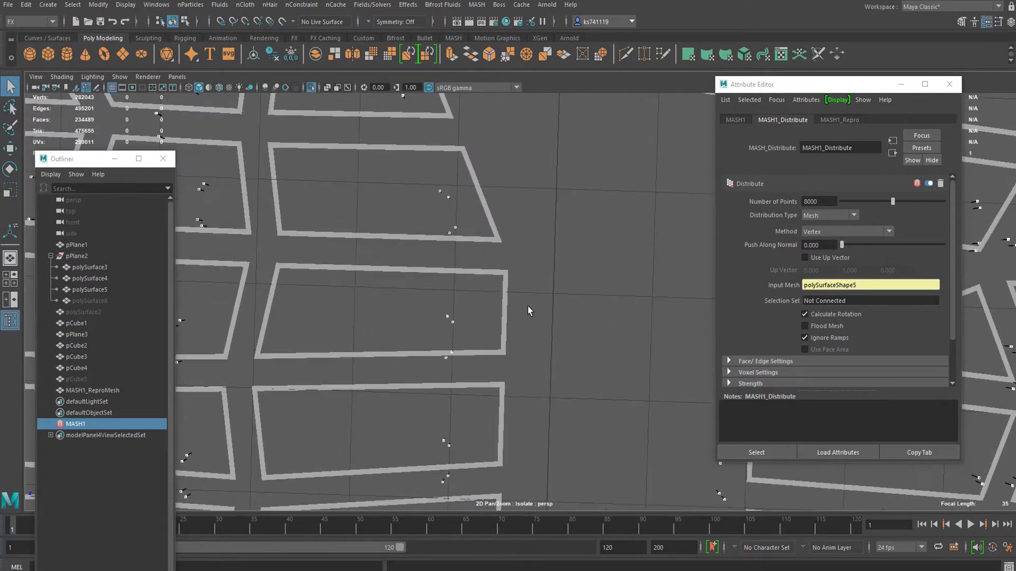
Set the MASH1 distribution method back to Face Centre and check the lamp placement along the frames.
click(832, 232)
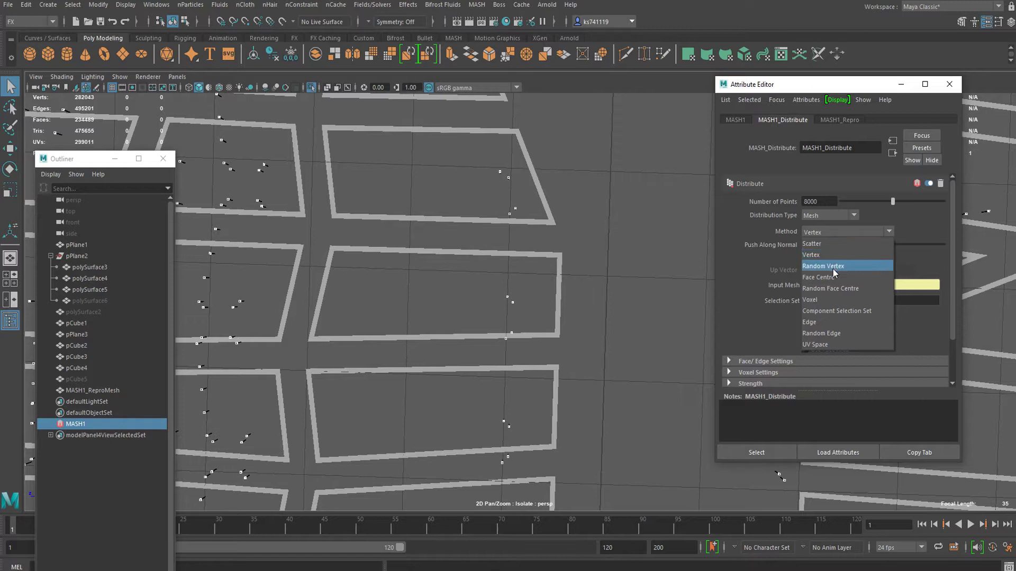
click(830, 274)
scroll(551, 315, down, 6)
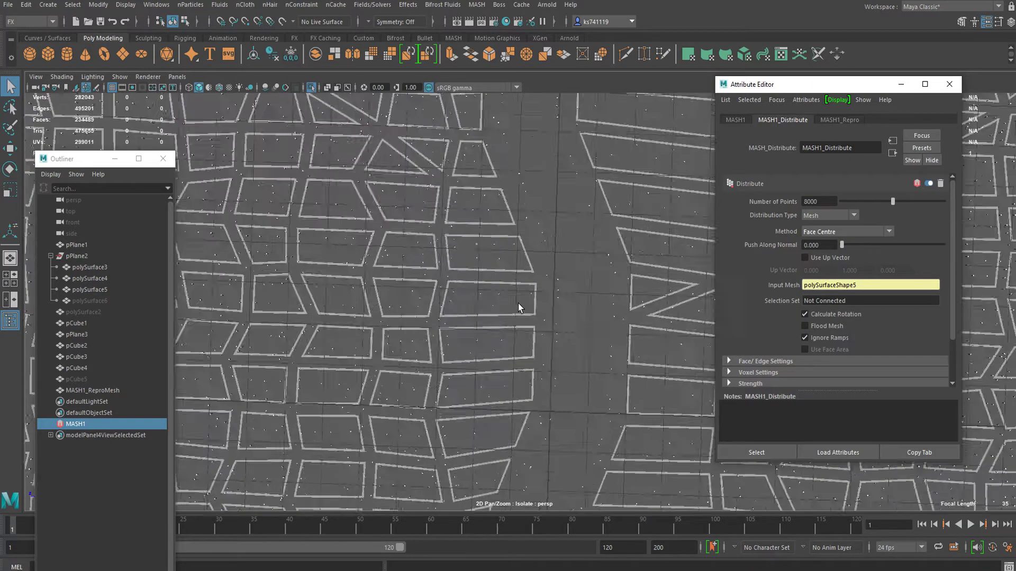
scroll(519, 303, up, 6)
alt+drag(638, 240, 468, 265)
scroll(469, 265, down, 6)
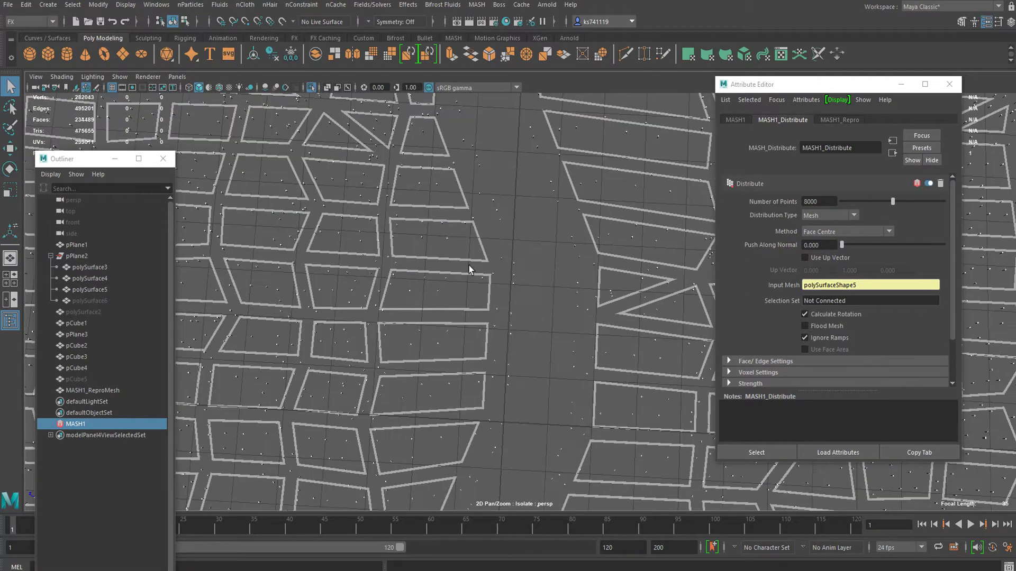
scroll(477, 261, up, 3)
alt+middle_drag(485, 256, 532, 291)
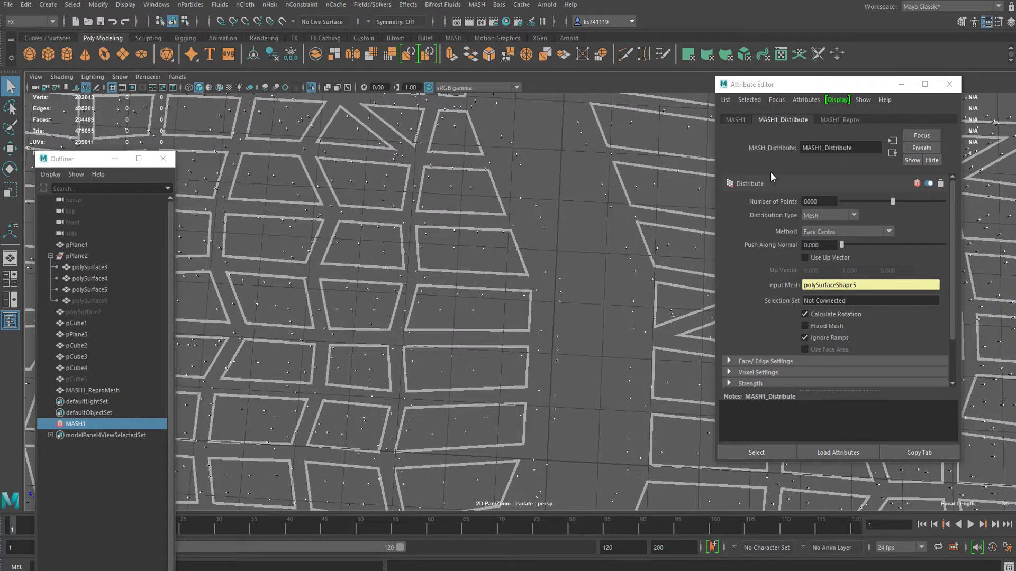
Add a Transform node to the MASH1 network and switch the viewport to a close top view of the frames.
click(742, 119)
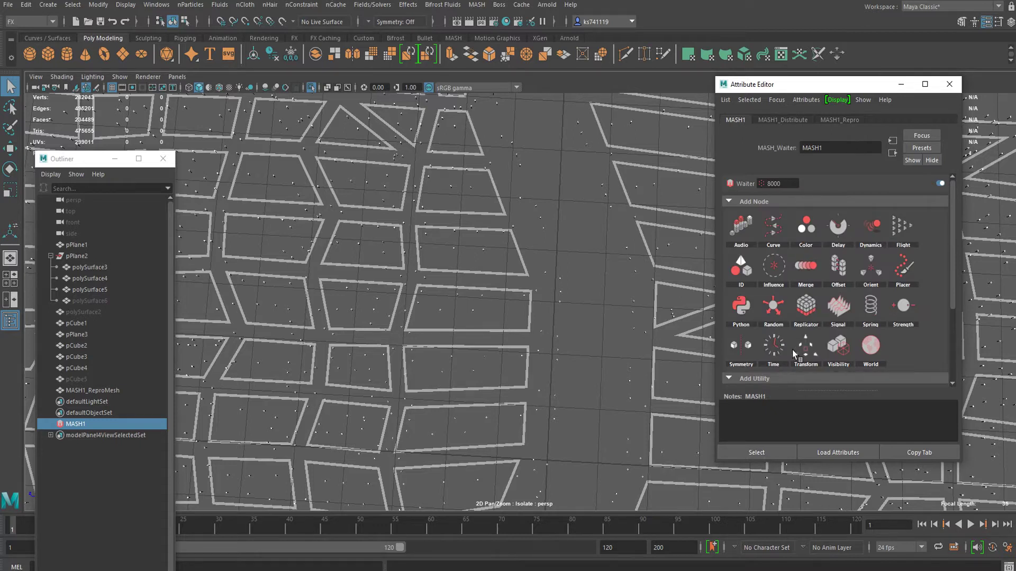
click(818, 359)
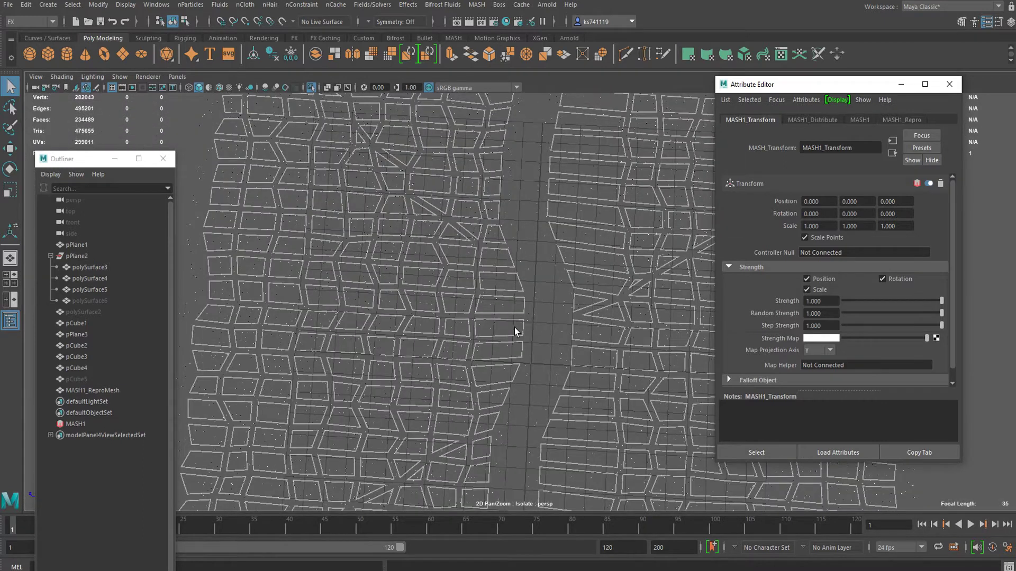
key(space)
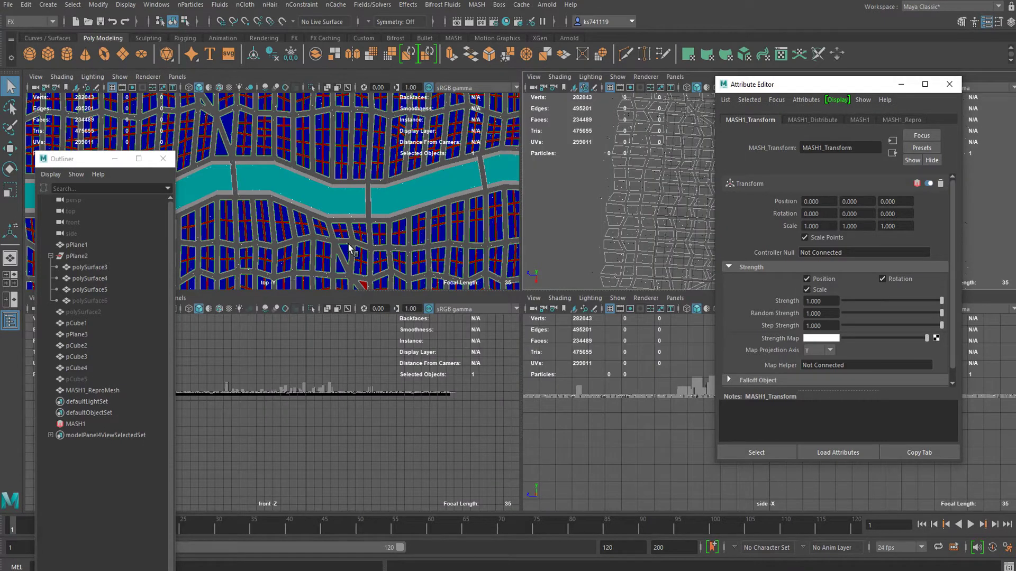
key(space)
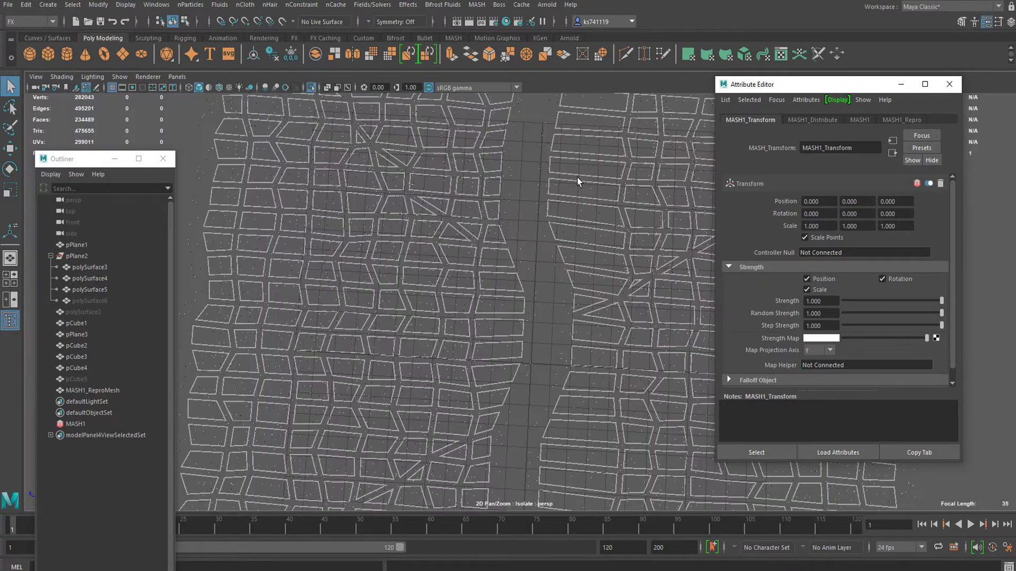
click(177, 76)
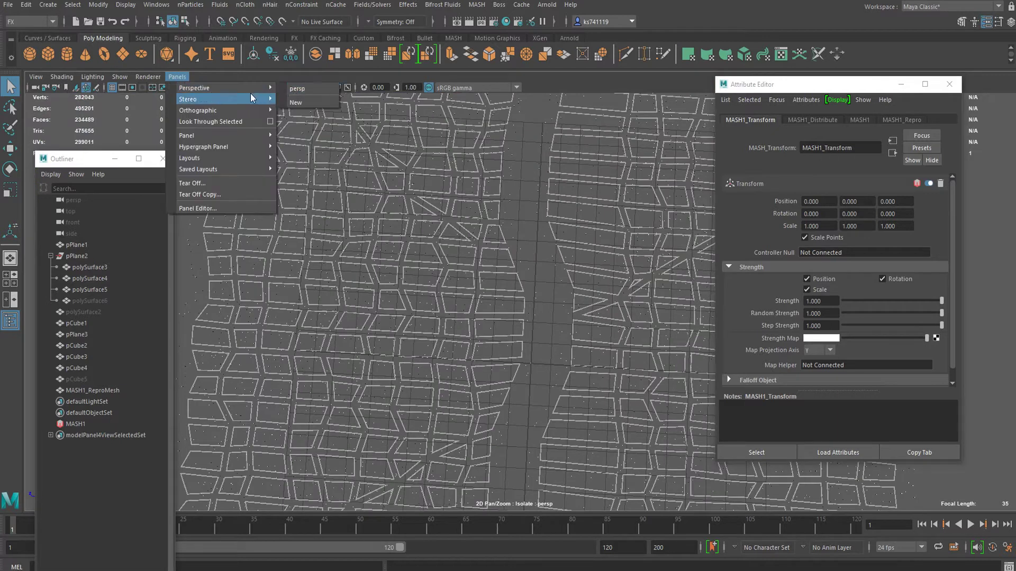
mouse_move(234, 110)
click(307, 136)
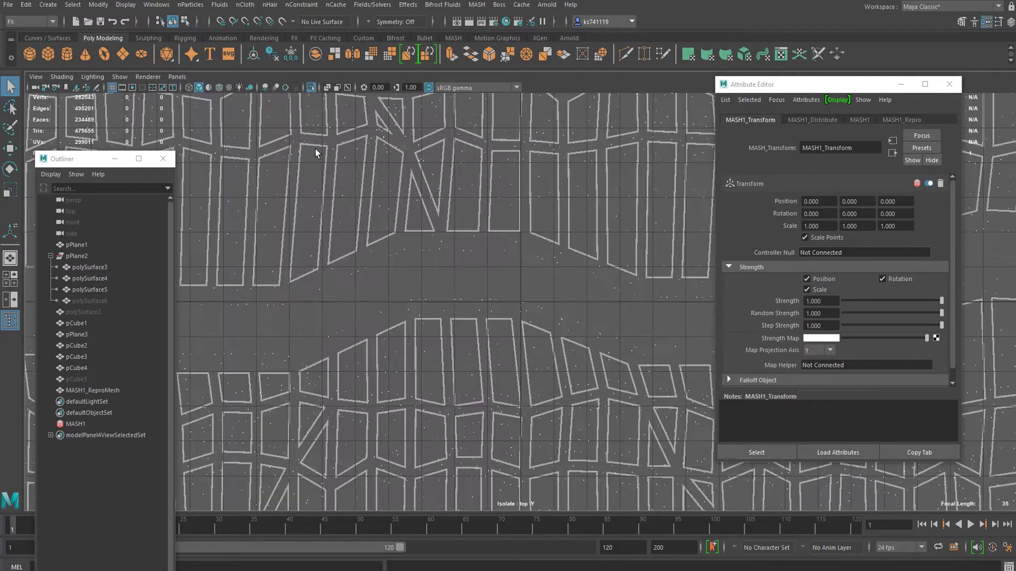
scroll(458, 259, up, 10)
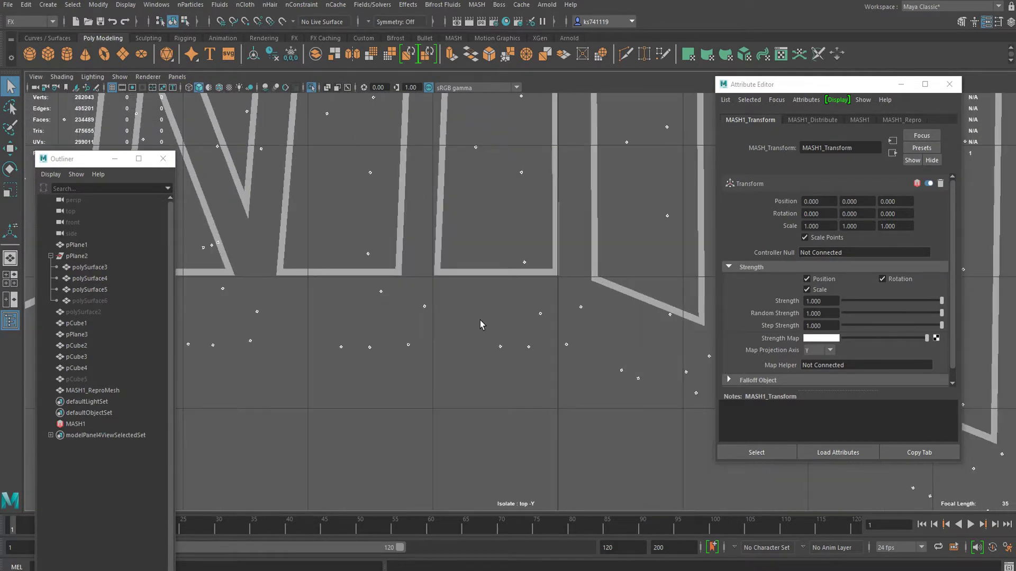
Display wireframe over shading and set the MASH1 Transform position to -0.380 in X and 0 in Y.
click(219, 87)
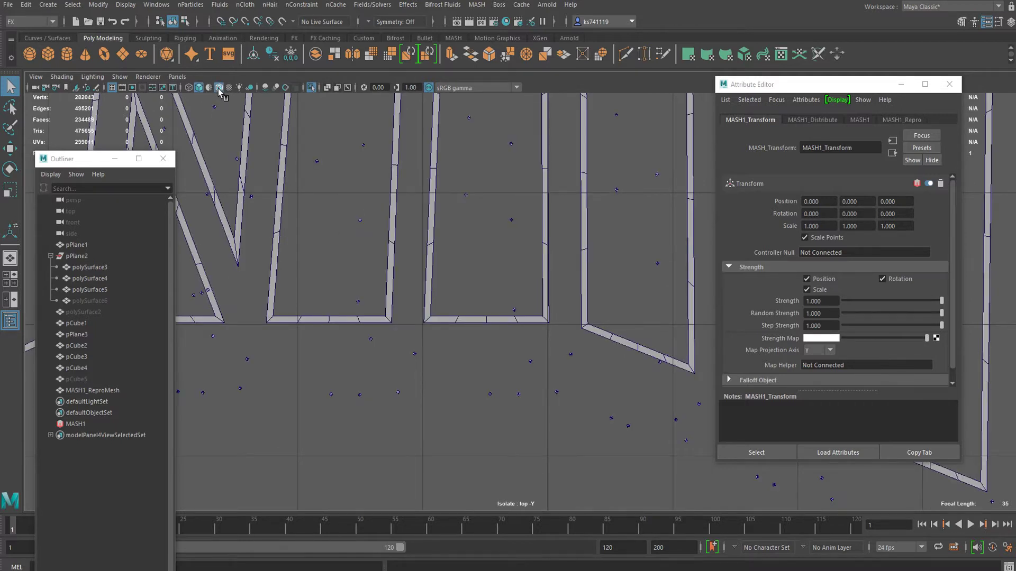
scroll(642, 302, up, 2)
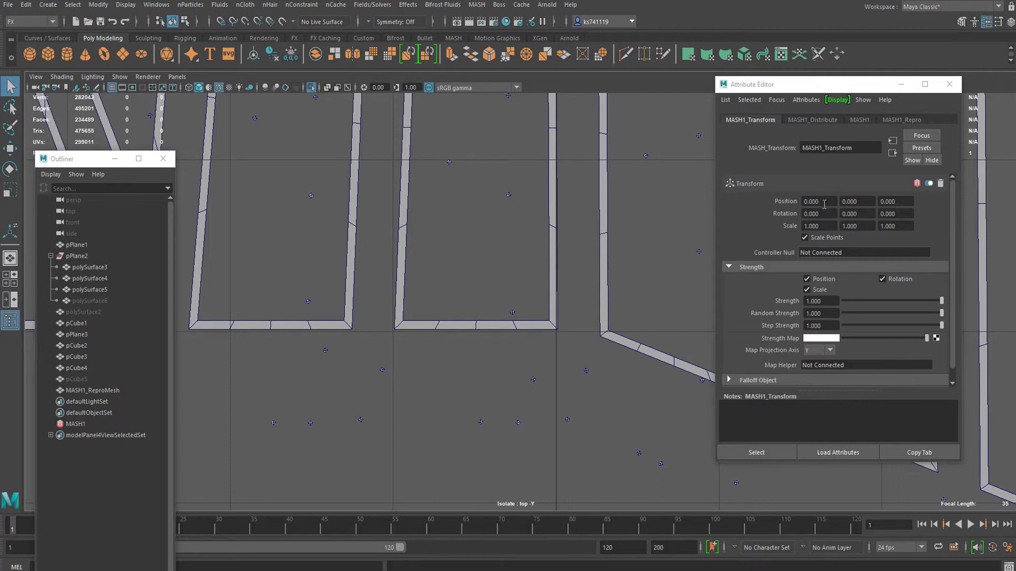
ctrl+drag(825, 202, 806, 220)
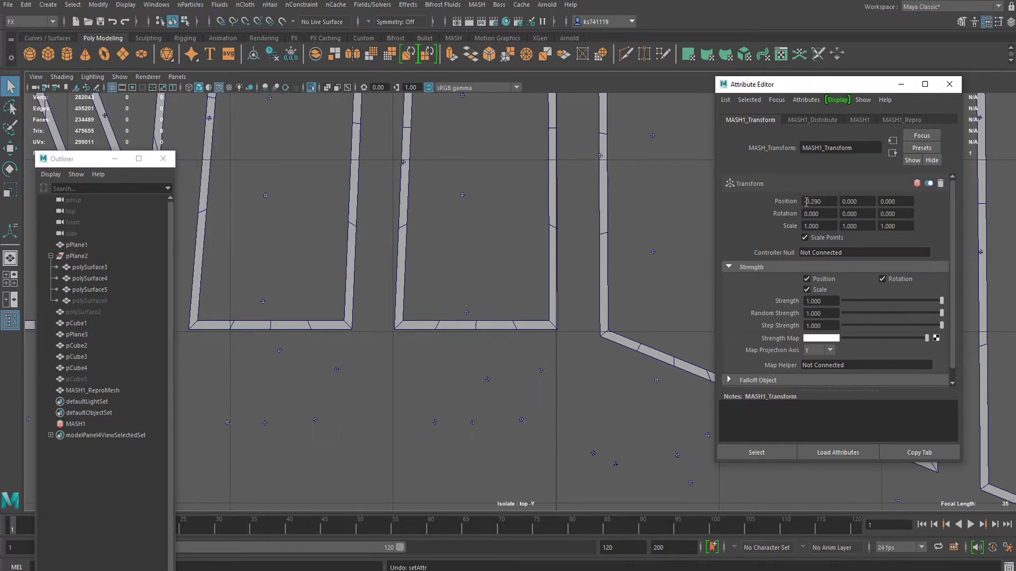
ctrl+drag(805, 201, 802, 203)
click(864, 201)
text(0)
key(Return)
Try a Z position offset of -0.540 on the MASH1 Transform node and compare the lamps with the frames.
ctrl+drag(902, 199, 860, 213)
scroll(630, 262, down, 10)
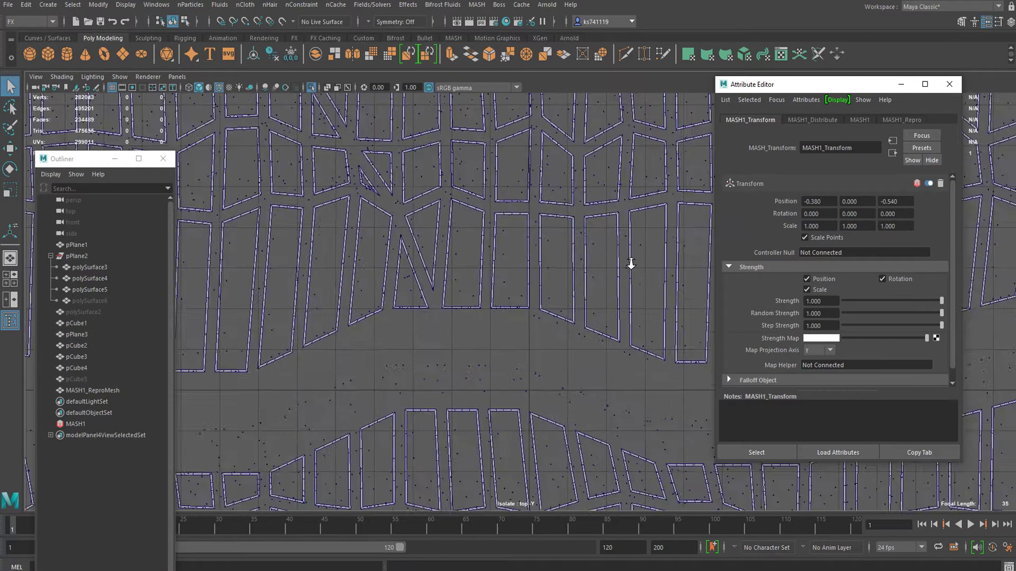
alt+drag(671, 280, 686, 251)
scroll(574, 346, up, 3)
scroll(572, 345, up, 2)
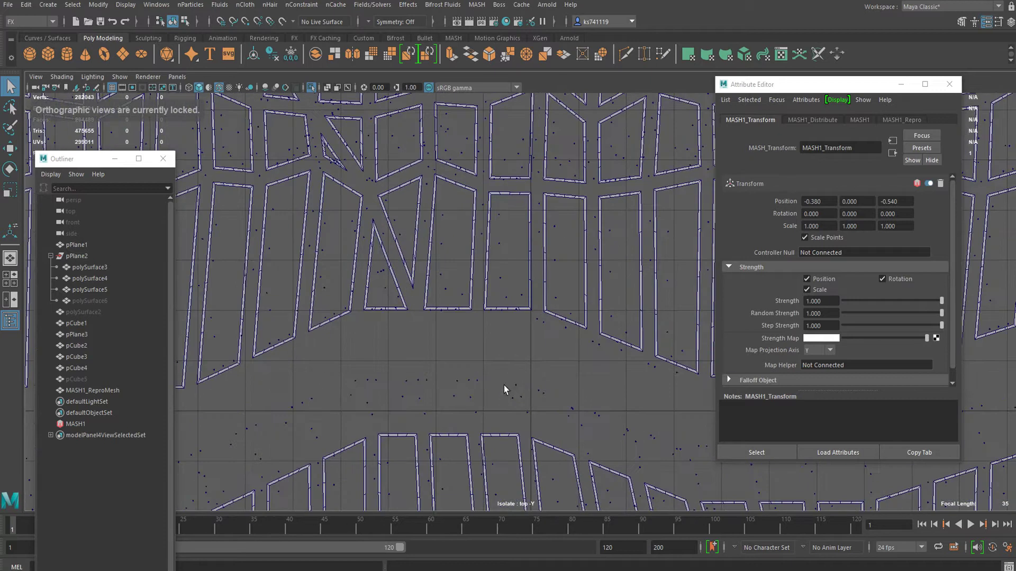
alt+middle_drag(506, 377, 535, 306)
scroll(551, 289, up, 1)
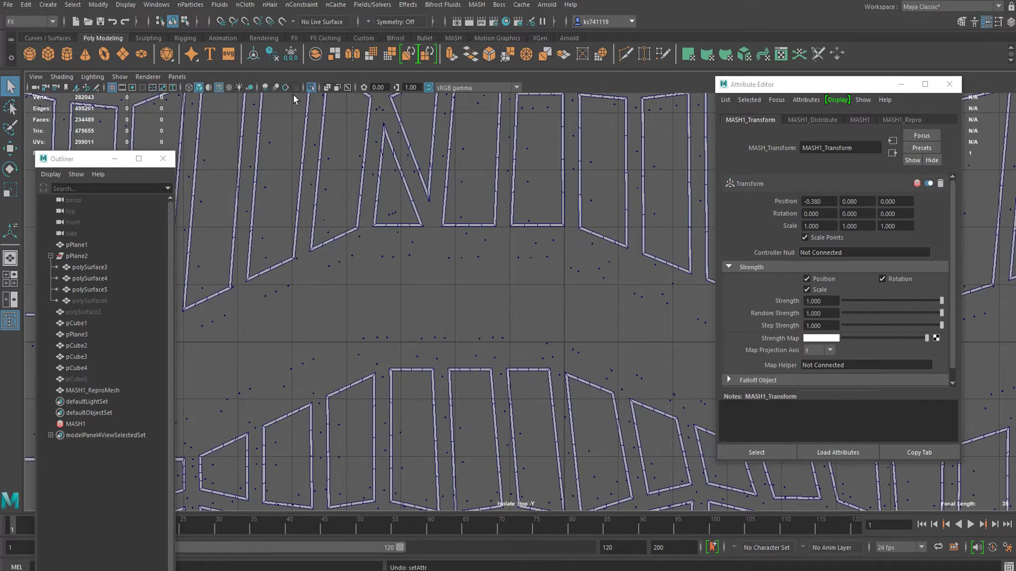
Switch the viewport back to the persp camera and orbit around the lamps and frames.
click(176, 77)
mouse_move(205, 91)
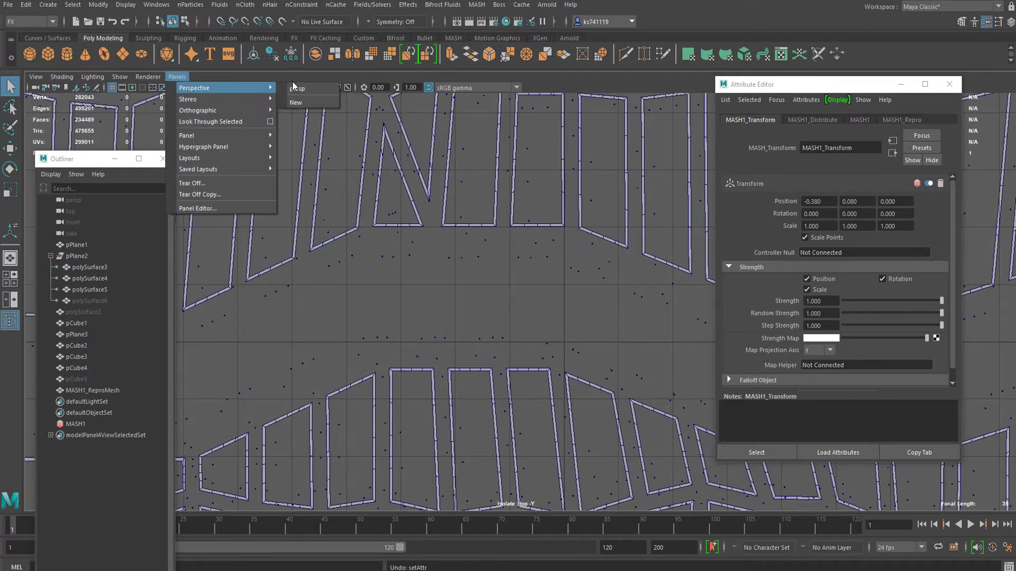
click(290, 86)
click(183, 77)
click(297, 89)
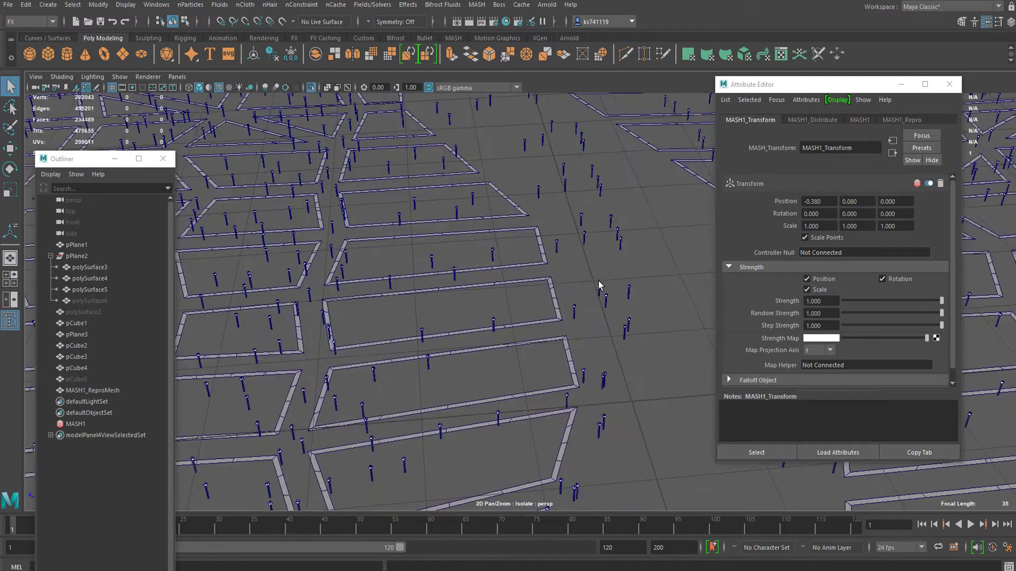
mouse_move(599, 281)
alt+mouse_down()
mouse_move(605, 208)
mouse_move(586, 185)
mouse_move(596, 183)
mouse_move(517, 351)
mouse_move(556, 316)
mouse_move(503, 333)
mouse_move(489, 326)
mouse_move(578, 331)
mouse_move(556, 345)
mouse_move(496, 331)
mouse_move(501, 313)
mouse_move(502, 328)
mouse_move(418, 366)
mouse_move(443, 333)
mouse_move(429, 244)
mouse_move(531, 276)
mouse_move(530, 249)
alt+mouse_up()
Turn off viewport isolation to show the whole city scene.
click(311, 87)
click(311, 87)
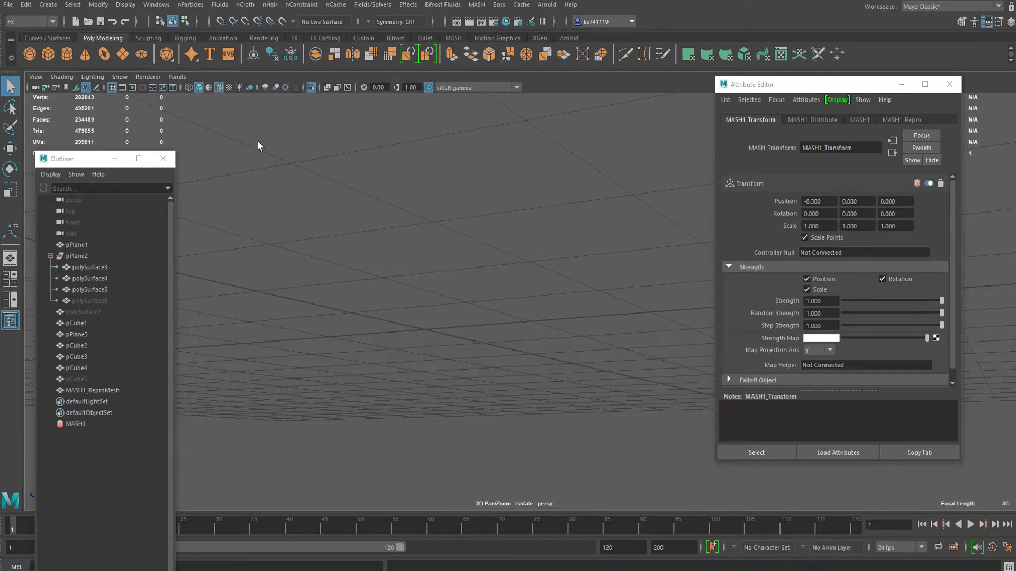
click(311, 87)
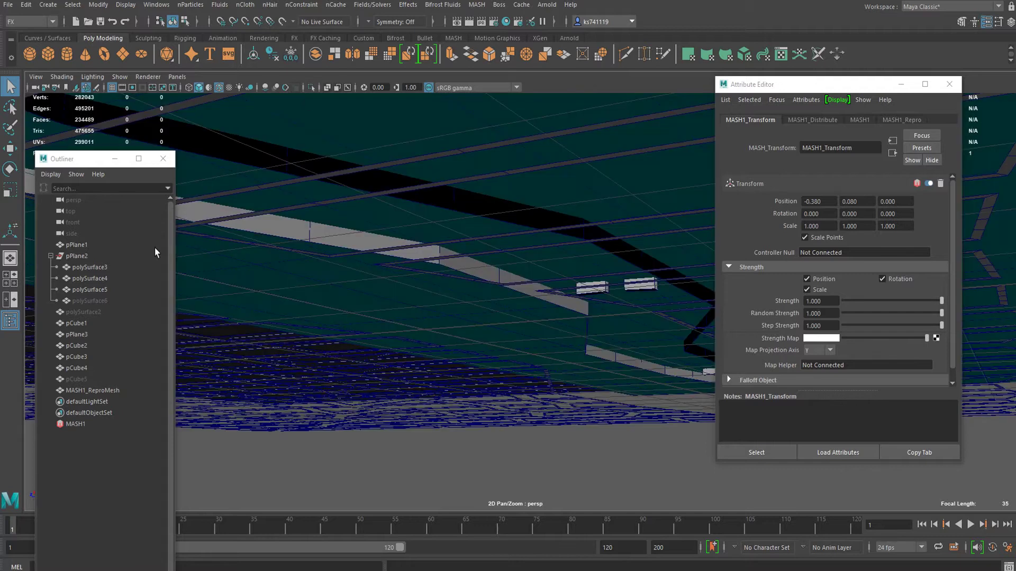
Isolate the frame mesh polySurface5 together with the original lamp pCube5 in the viewport and examine them.
click(88, 292)
click(88, 382)
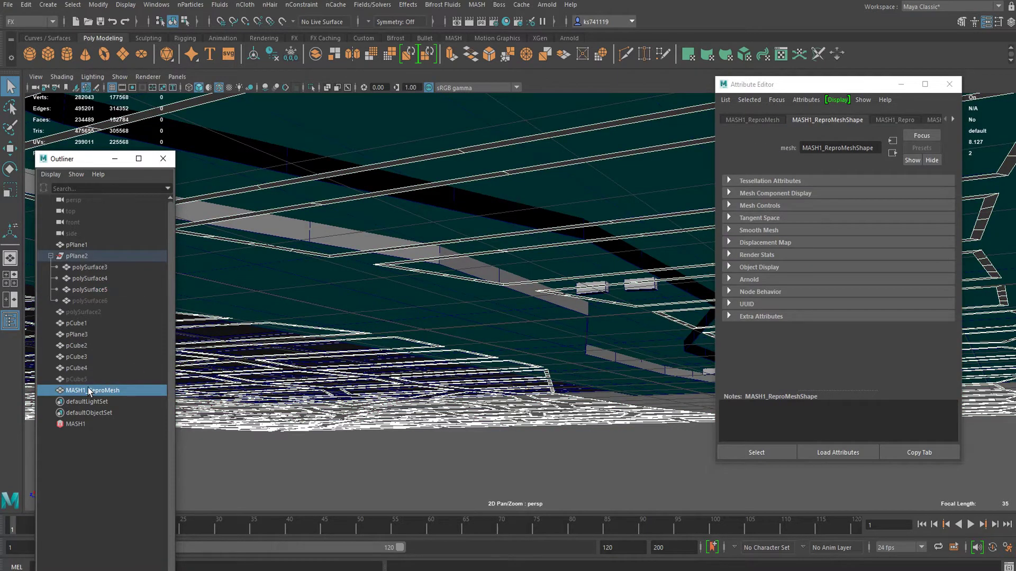
ctrl+click(102, 291)
click(311, 88)
key(f)
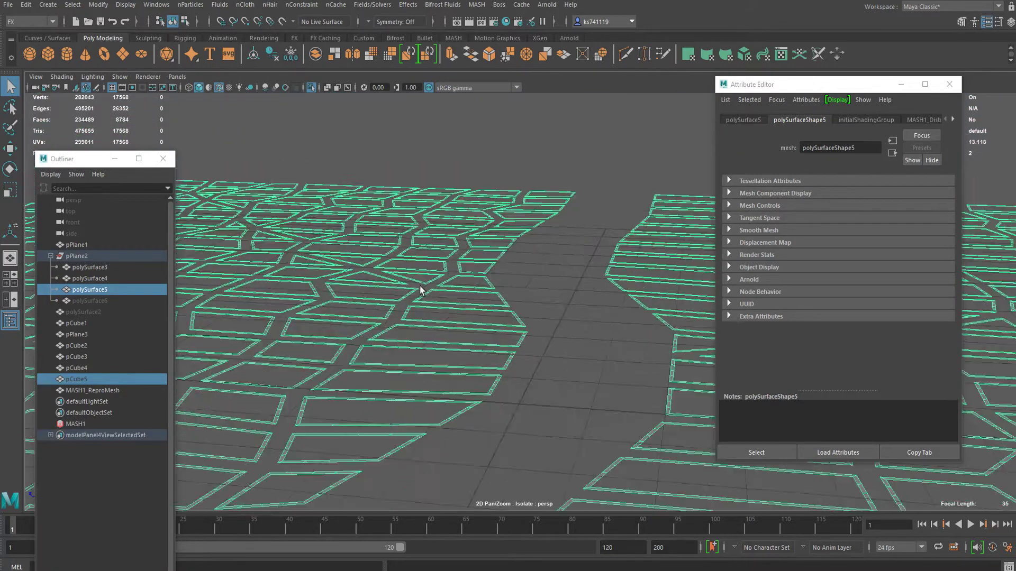
scroll(419, 291, down, 10)
scroll(489, 339, up, 10)
alt+drag(489, 338, 222, 303)
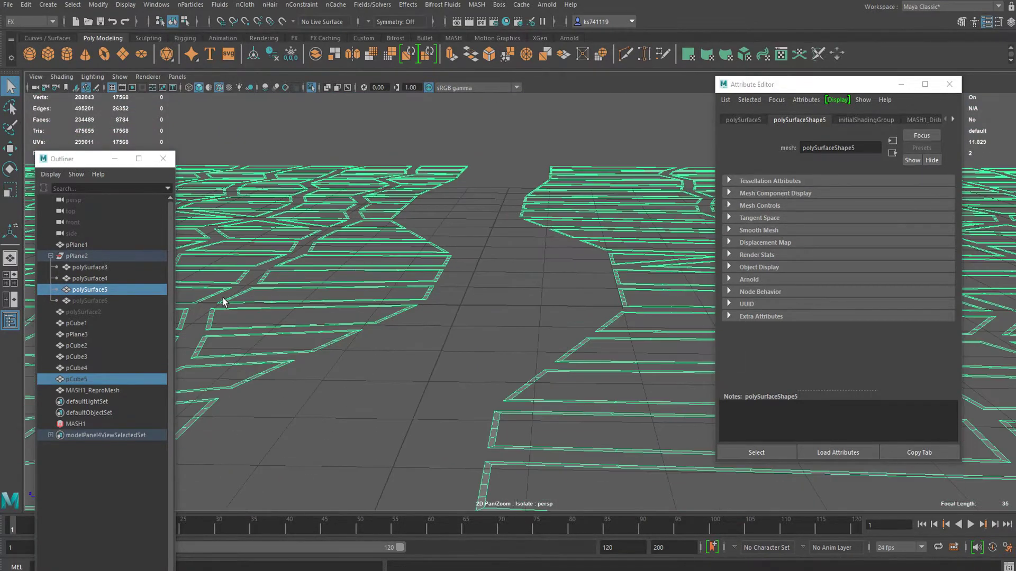
Unhide the original lamp pCube5, then turn off viewport isolation to bring back the whole city.
key(w)
click(88, 378)
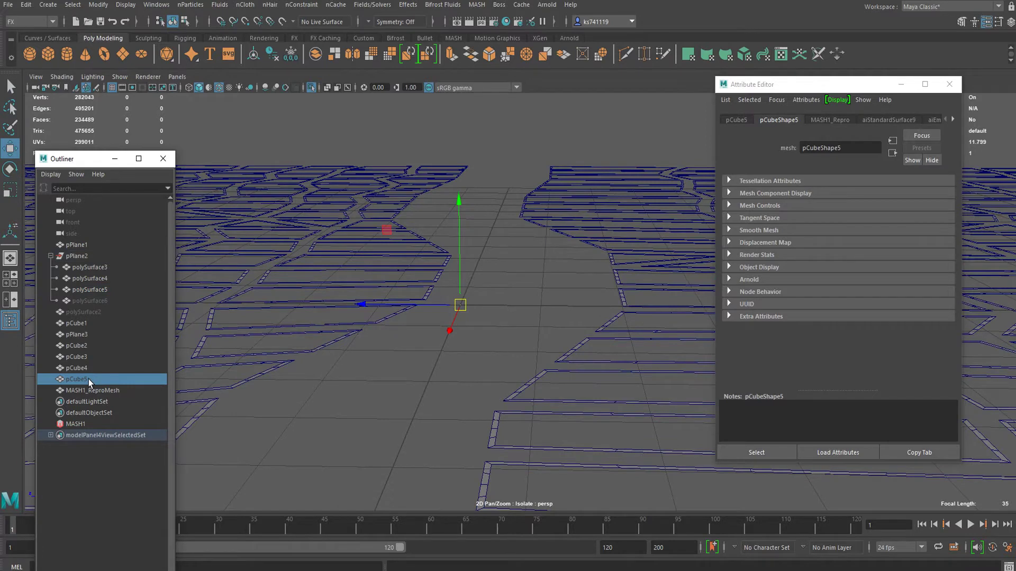
alt+drag(254, 381, 270, 280)
click(270, 280)
alt+drag(281, 324, 342, 318)
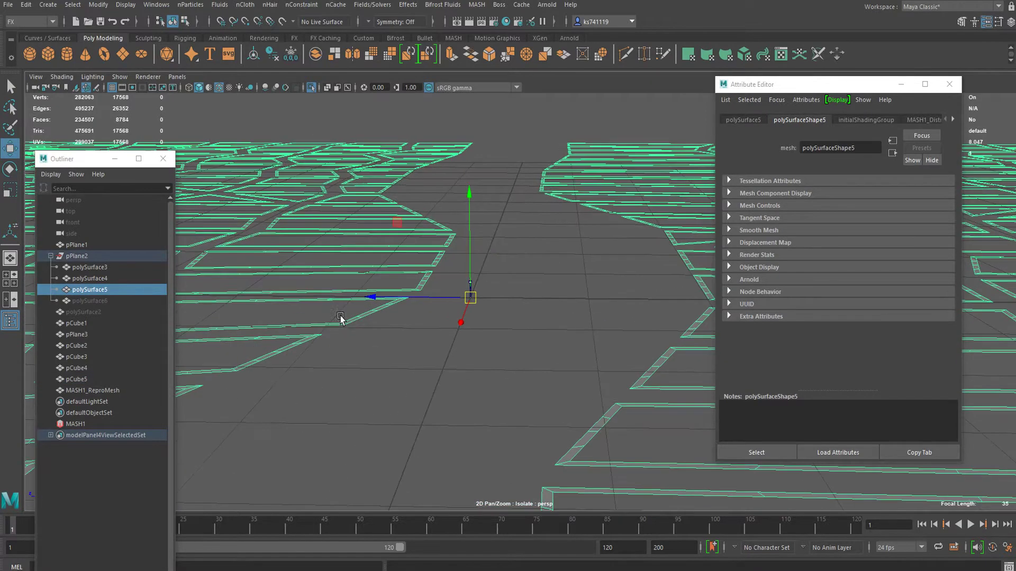
click(315, 87)
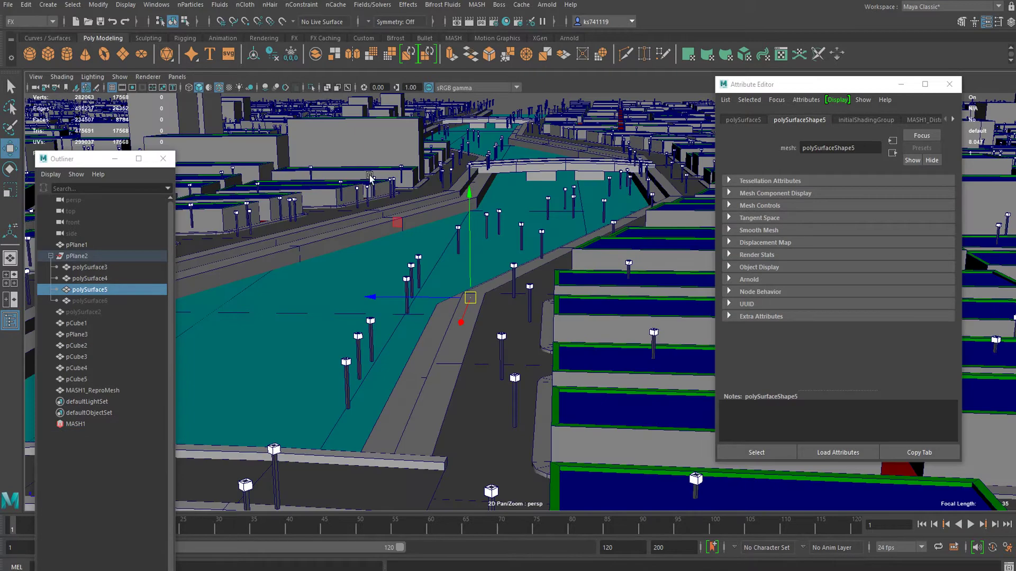
Isolate MASH1_ReproMesh, polySurface5 and pCube5 in the viewport and view the lamps and frames up close.
alt+drag(370, 178, 381, 188)
click(312, 88)
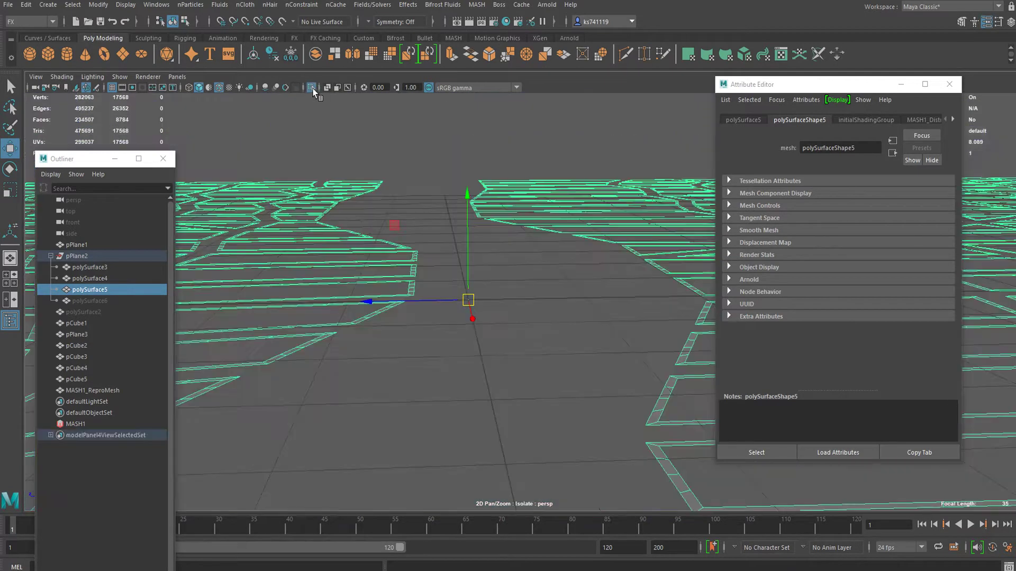
click(103, 390)
ctrl+click(92, 290)
ctrl+click(78, 379)
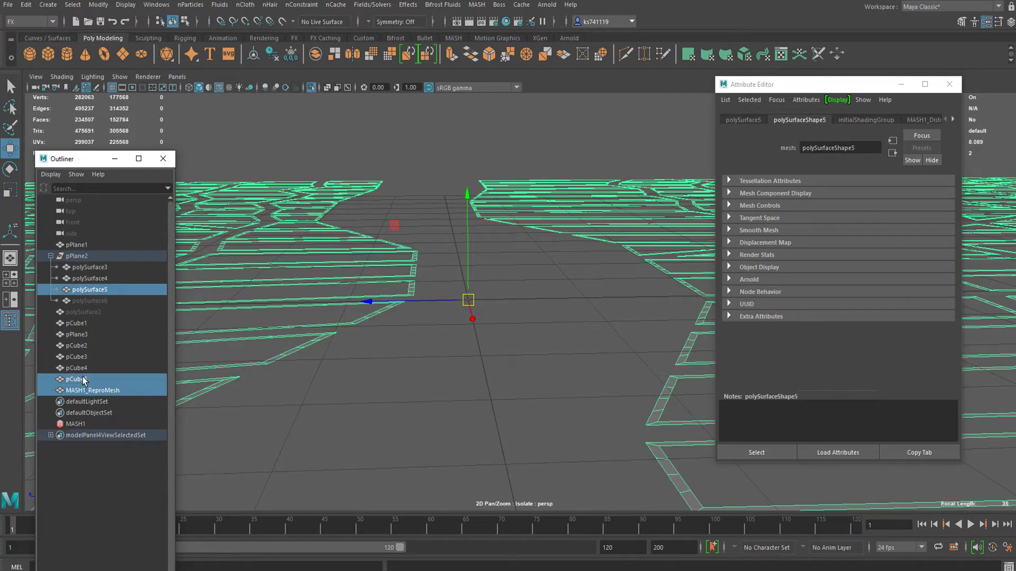
click(312, 87)
click(313, 88)
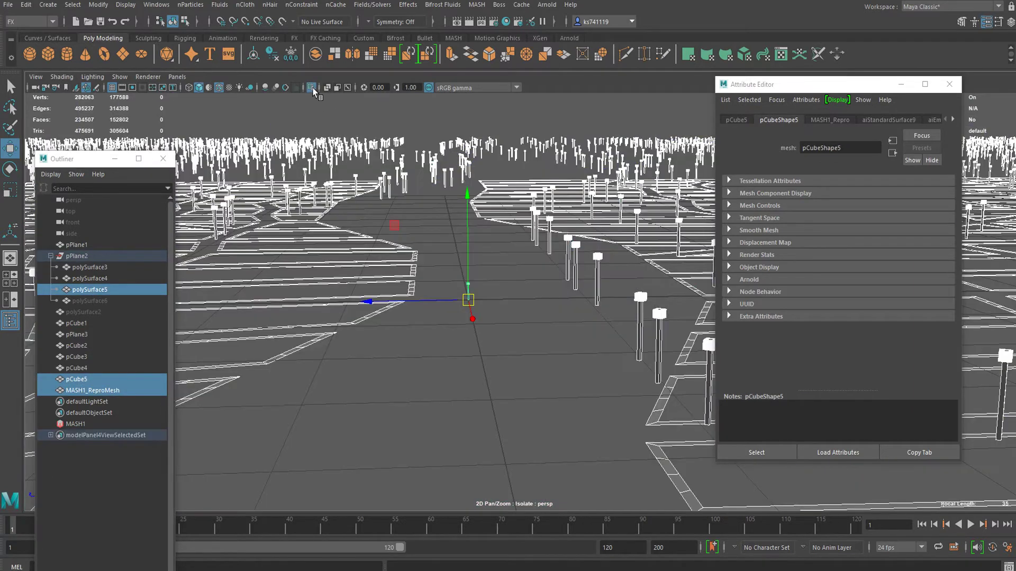
click(443, 315)
alt+drag(443, 316, 471, 388)
scroll(471, 389, up, 14)
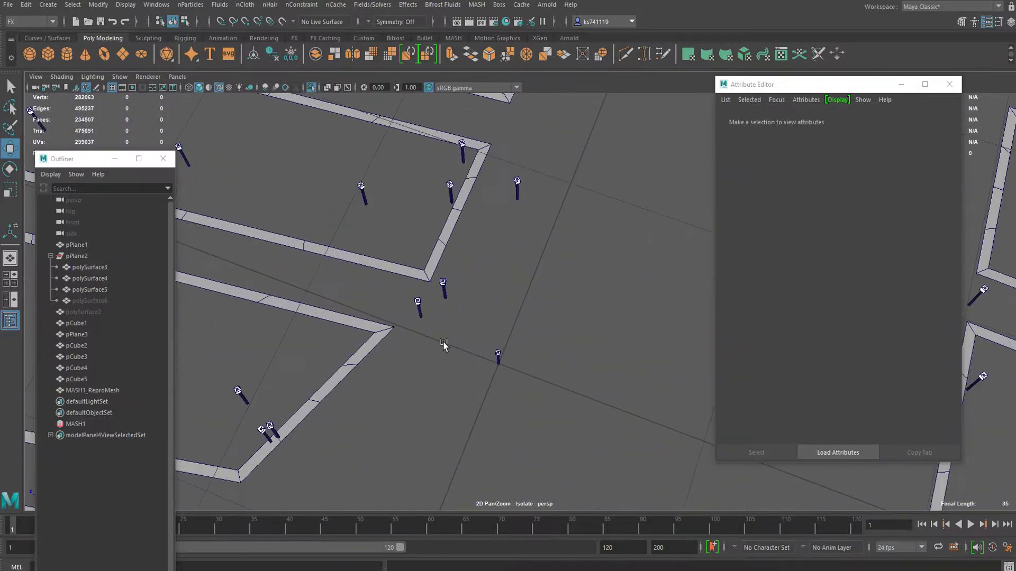
Bring up the MASH1_Transform settings of the MASH1 network and save the scene.
alt+drag(445, 344, 450, 334)
click(393, 312)
click(88, 423)
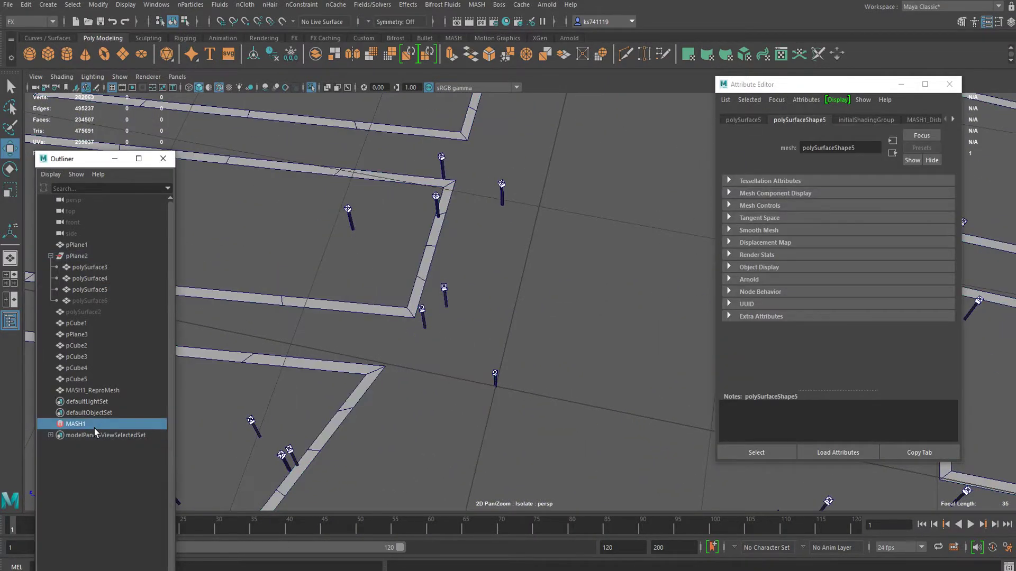
click(792, 119)
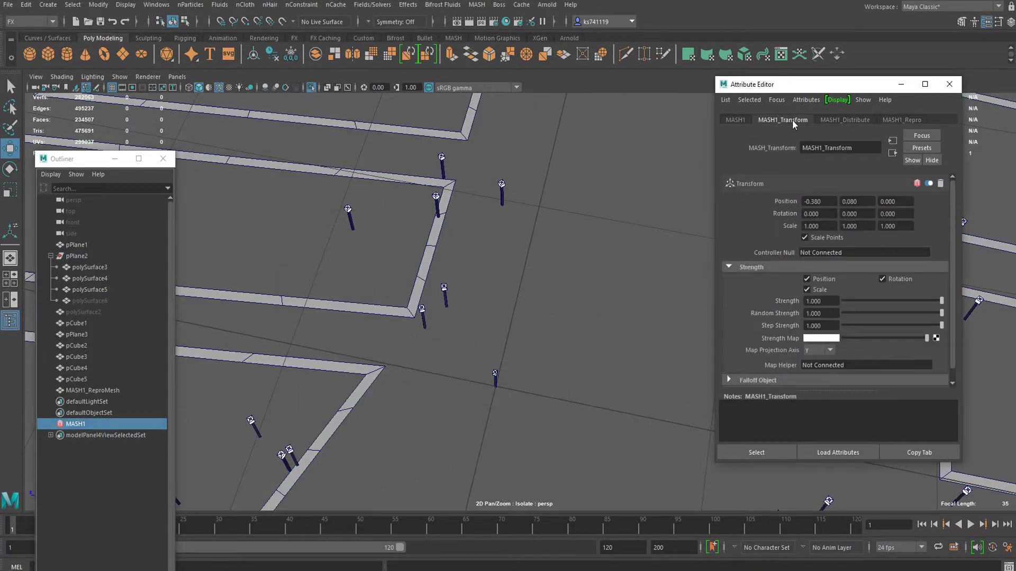
key(ctrl+s)
click(479, 303)
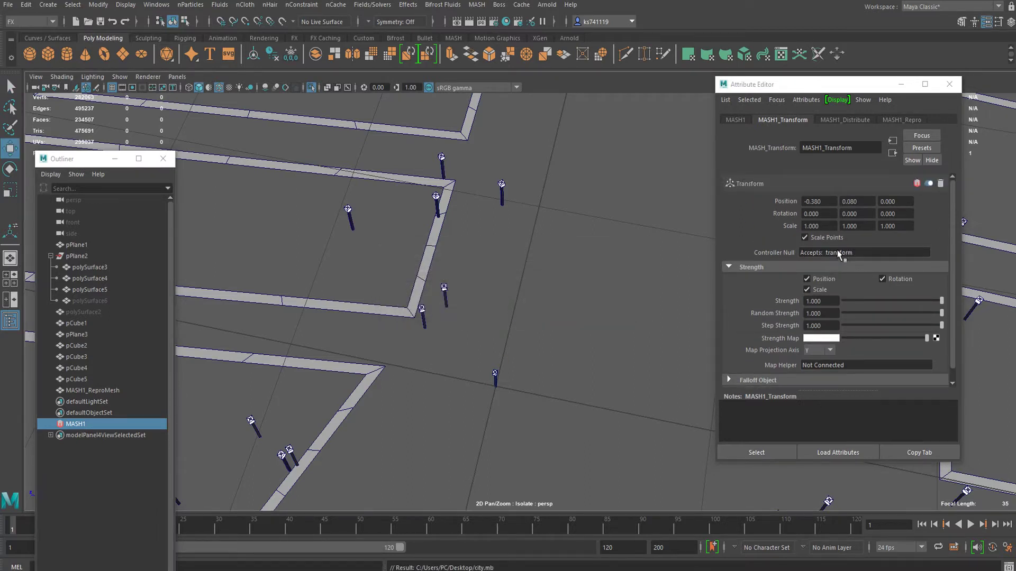
Delete the MASH1_Transform node from the MASH1 network.
scroll(836, 253, down, 1)
click(808, 277)
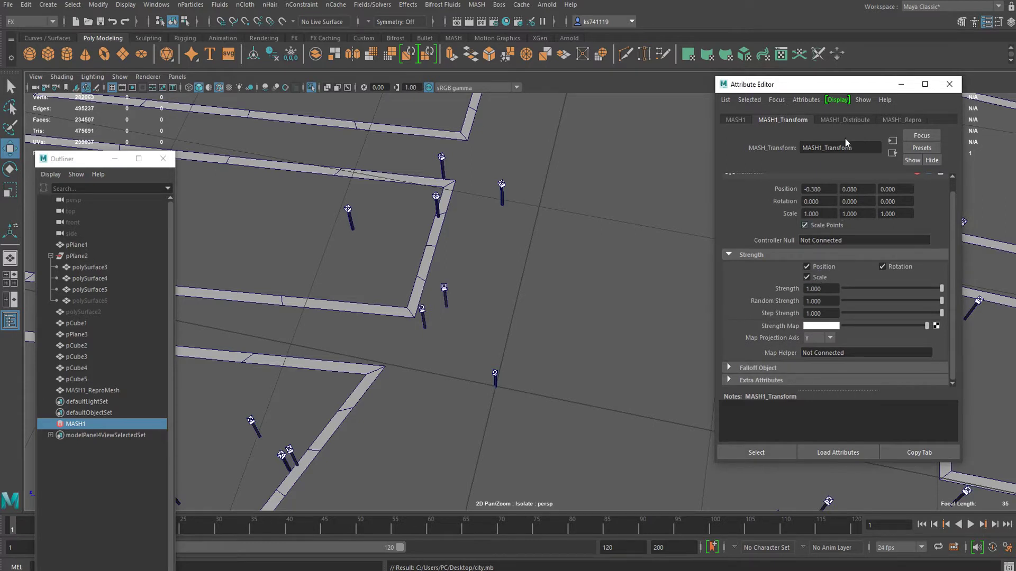
click(847, 120)
click(795, 119)
scroll(942, 176, up, 1)
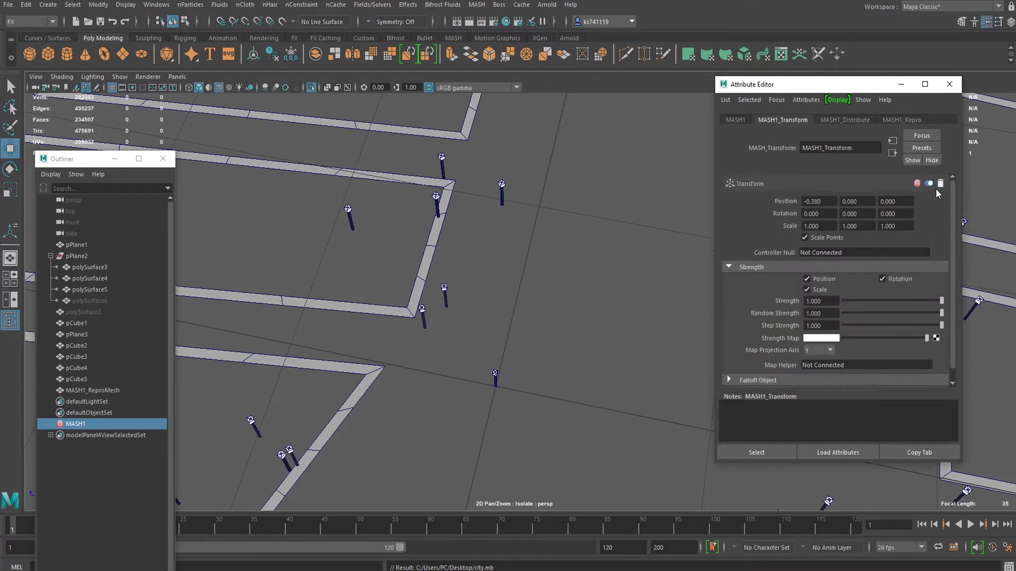
click(941, 184)
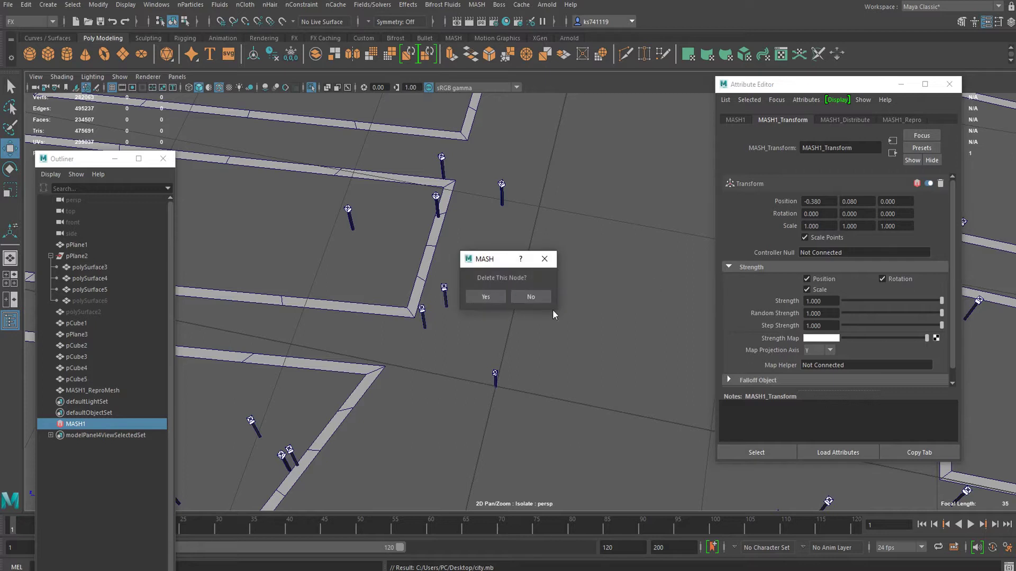
click(486, 297)
Try the Voxel method on MASH1_Distribute and inspect how the lamps spread over the frames.
click(796, 119)
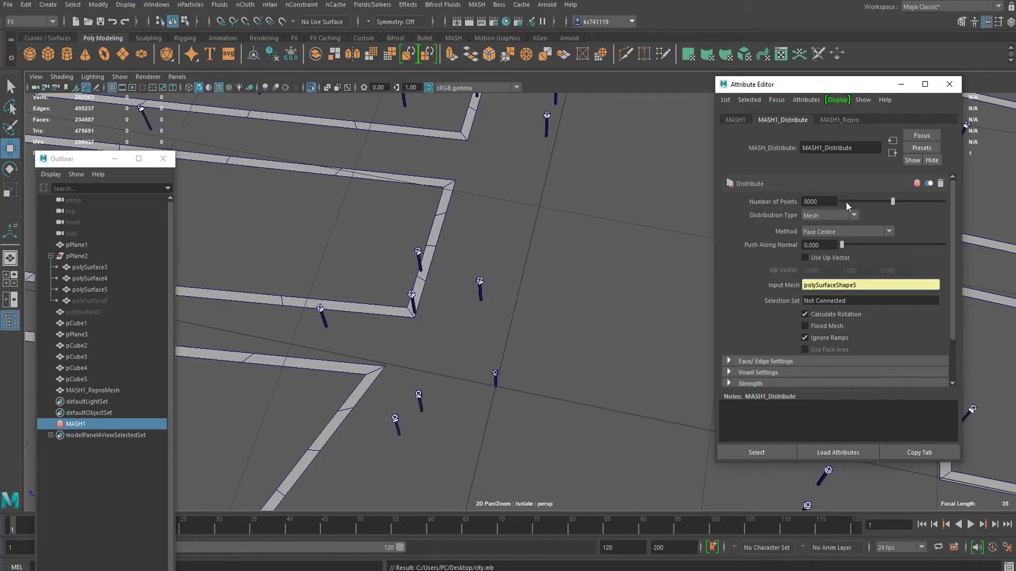
click(856, 231)
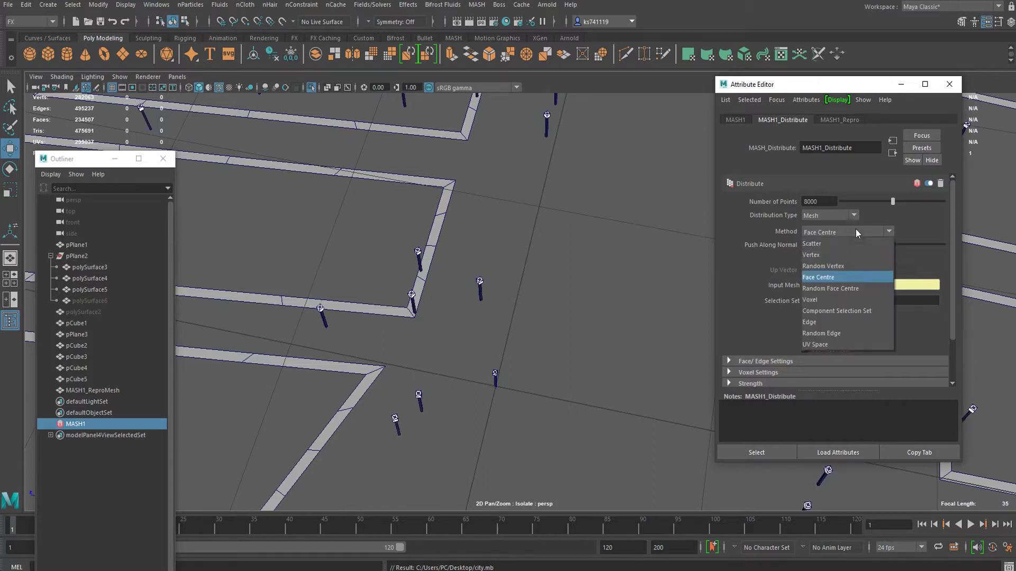
click(823, 299)
scroll(497, 312, down, 10)
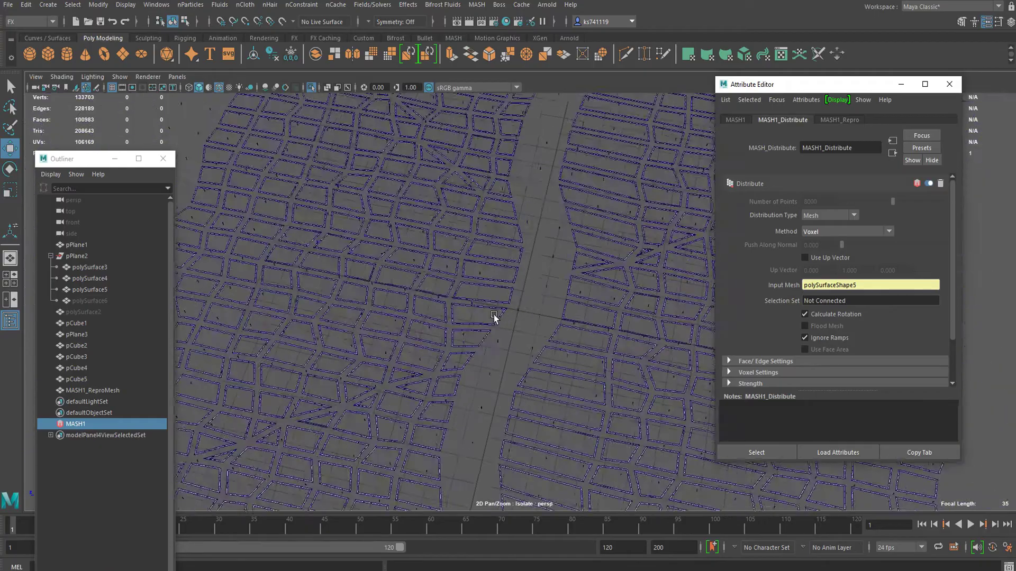
alt+middle_drag(465, 363, 687, 209)
alt+drag(687, 209, 531, 288)
alt+right_drag(530, 288, 458, 333)
alt+drag(458, 334, 481, 302)
alt+right_drag(481, 301, 506, 299)
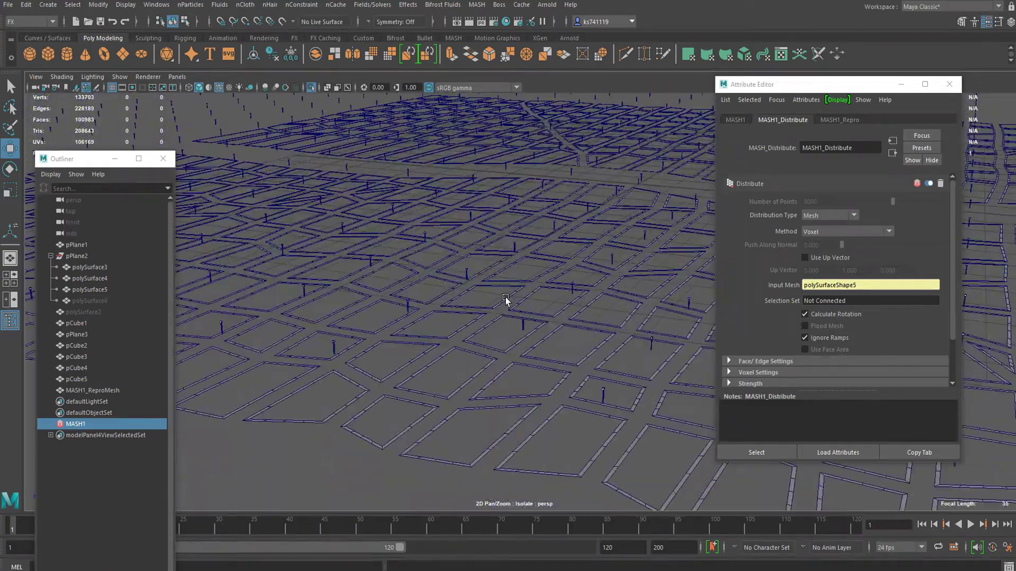
alt+drag(506, 300, 608, 298)
scroll(452, 312, down, 5)
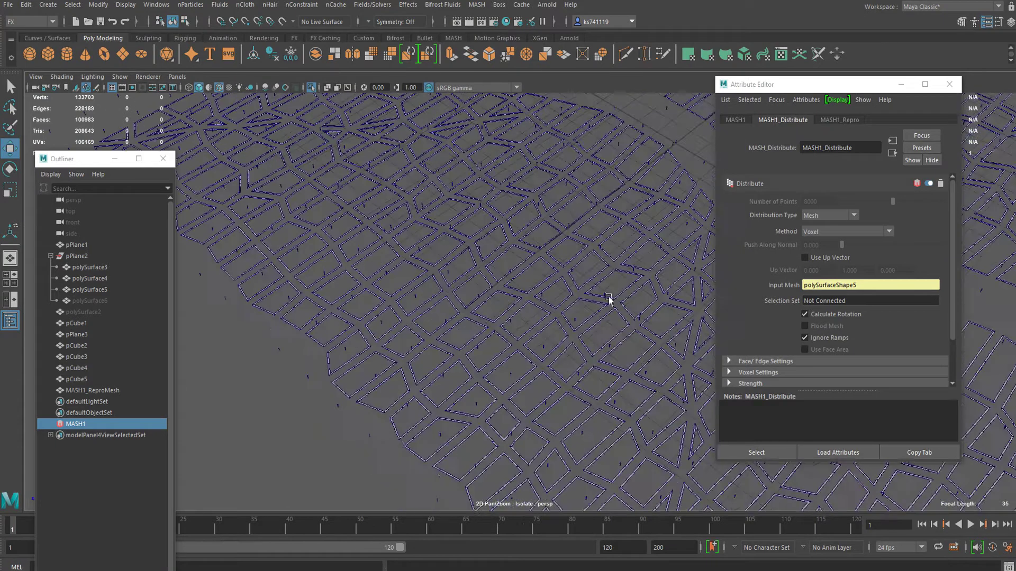
Set the MASH1_Distribute method to Vertex and check the lamp positions along the frames.
click(849, 231)
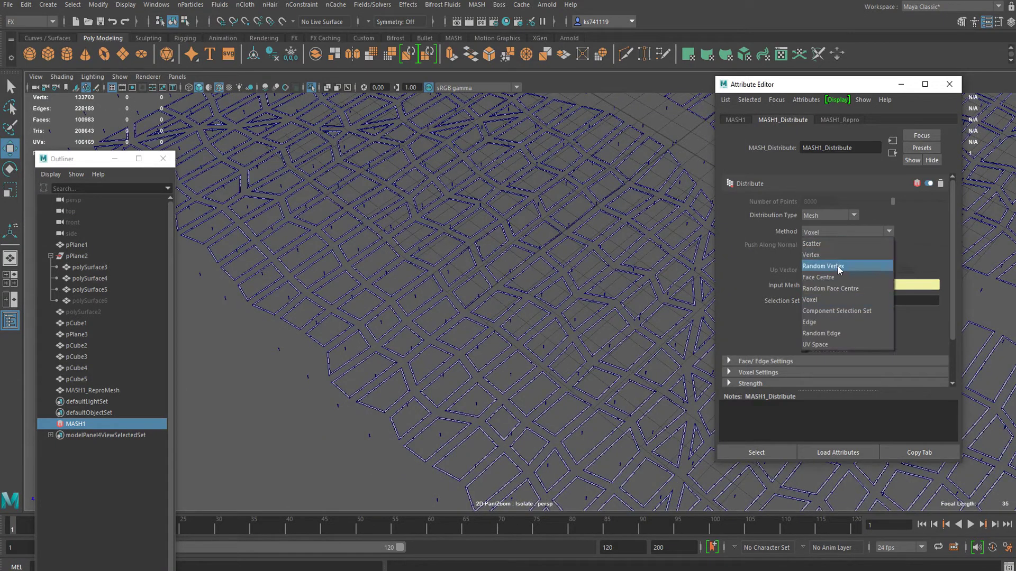
click(827, 256)
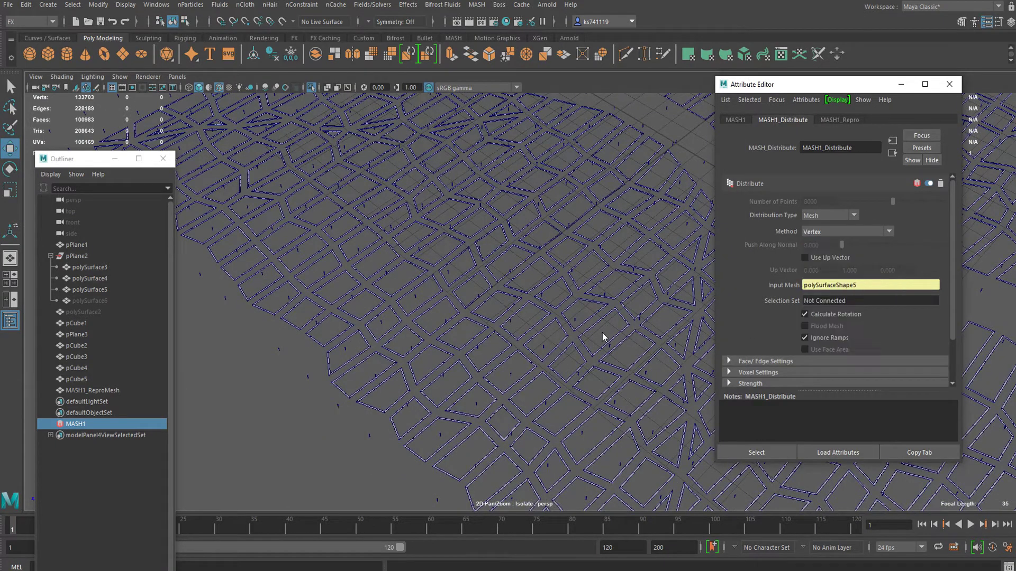
scroll(598, 318, up, 5)
alt+drag(598, 317, 555, 294)
alt+right_drag(555, 294, 492, 320)
alt+drag(492, 320, 542, 384)
scroll(543, 385, down, 2)
alt+middle_drag(486, 377, 536, 355)
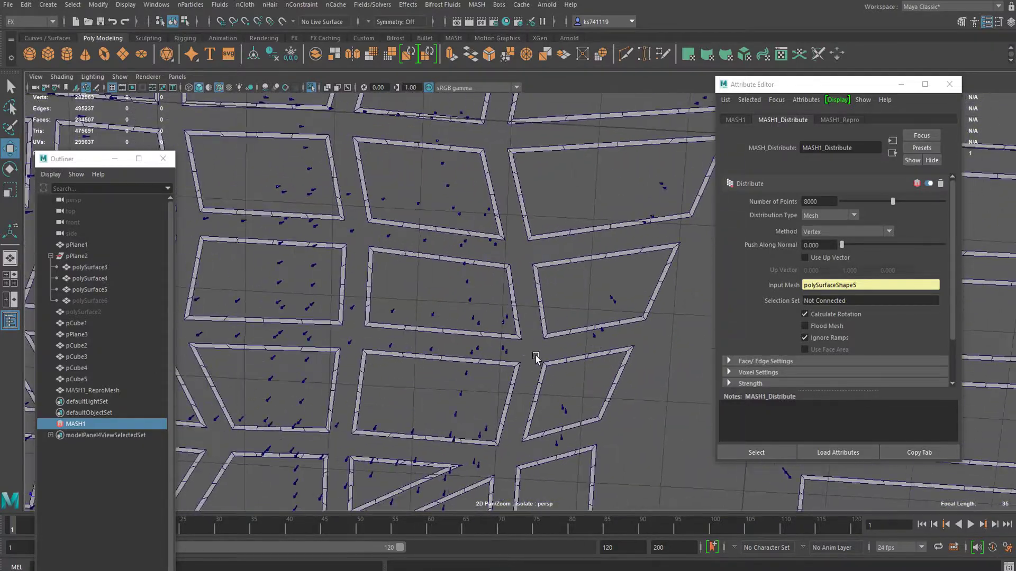
alt+middle_drag(629, 337, 535, 347)
scroll(460, 347, down, 5)
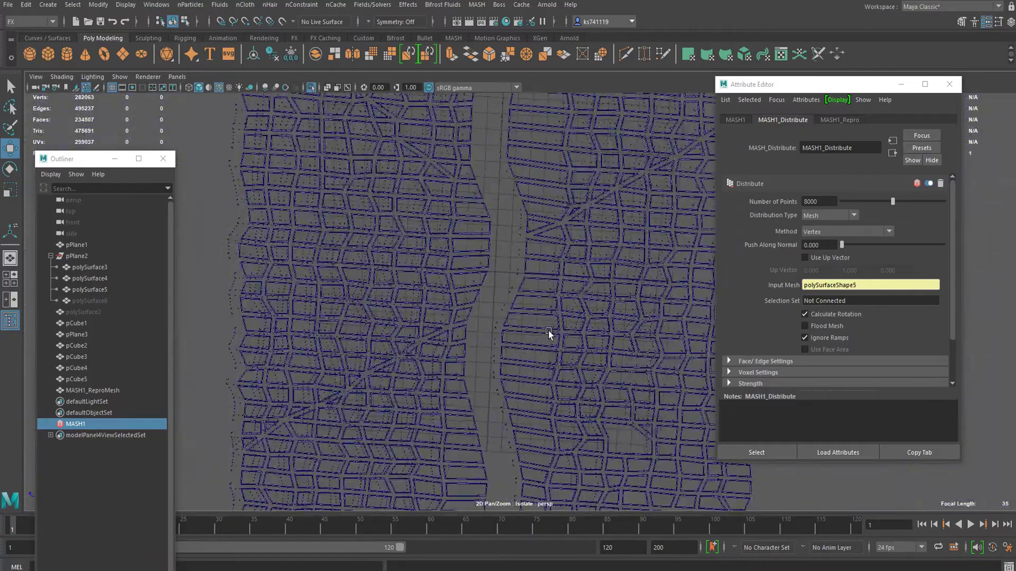
alt+drag(547, 333, 544, 260)
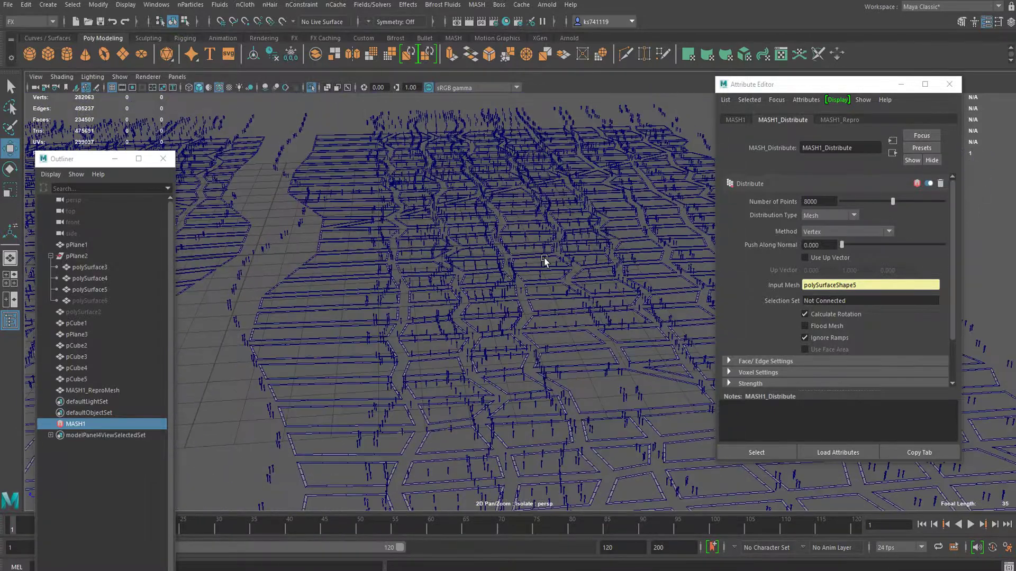
Enable Flood Mesh on MASH1_Distribute and inspect the denser lamp distribution.
click(827, 326)
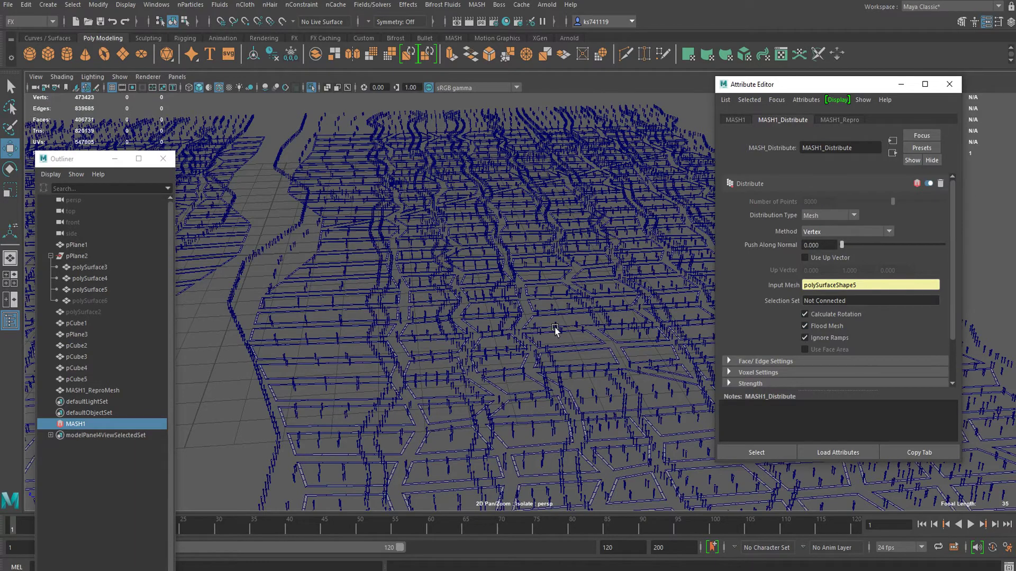
scroll(414, 338, up, 5)
alt+drag(413, 338, 449, 334)
Try the Face Centre method with Flood Mesh enabled and compare the lamps with the frames.
click(849, 233)
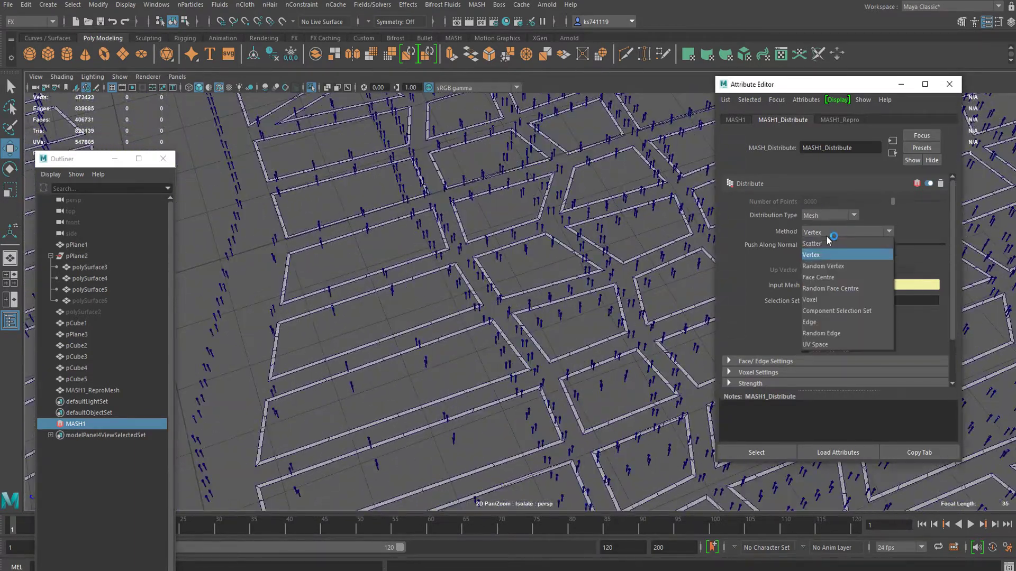
click(833, 276)
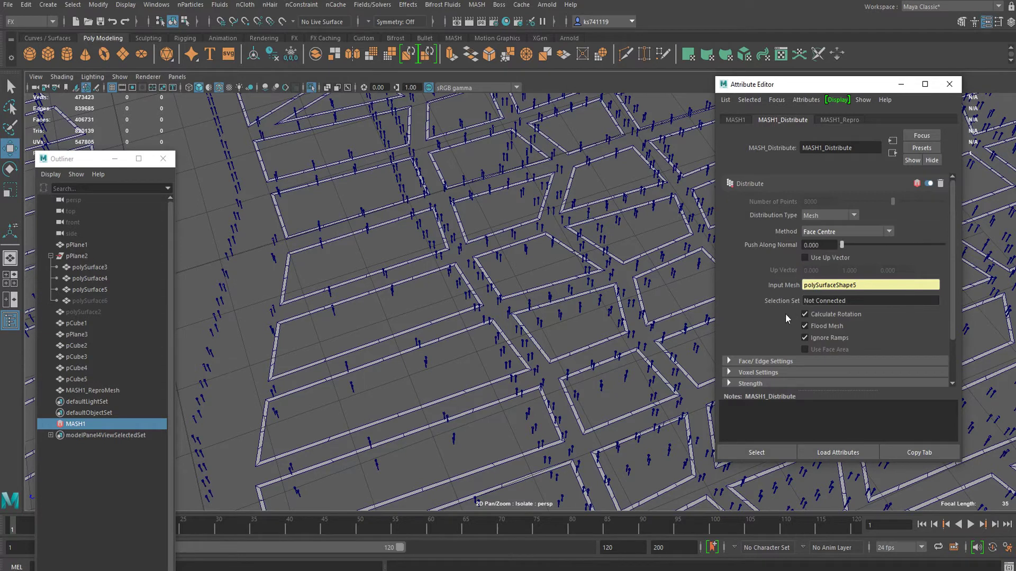
alt+drag(501, 337, 479, 364)
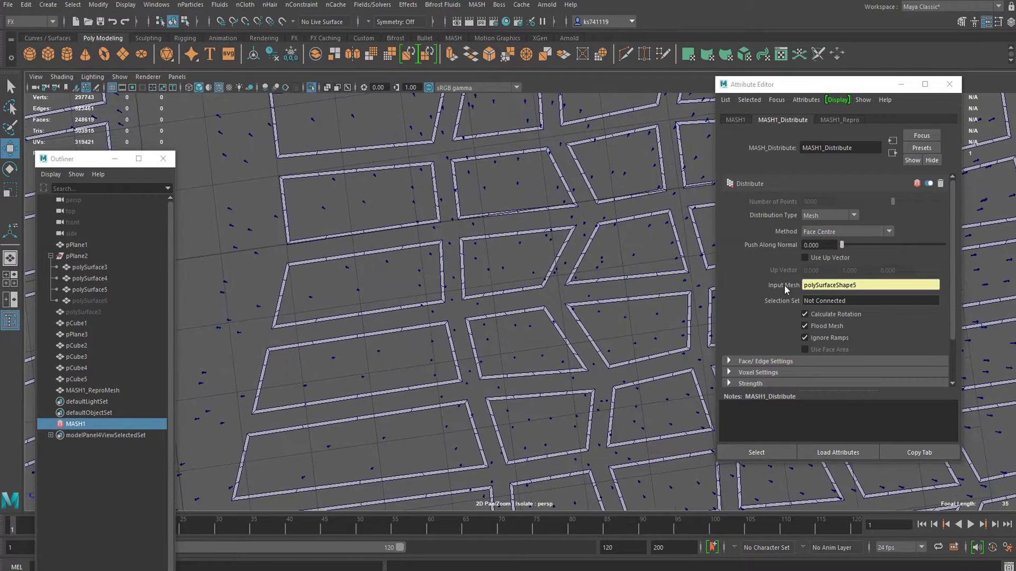
Try the Edge method on MASH1_Distribute and inspect the lamp orientation along the frames.
click(822, 235)
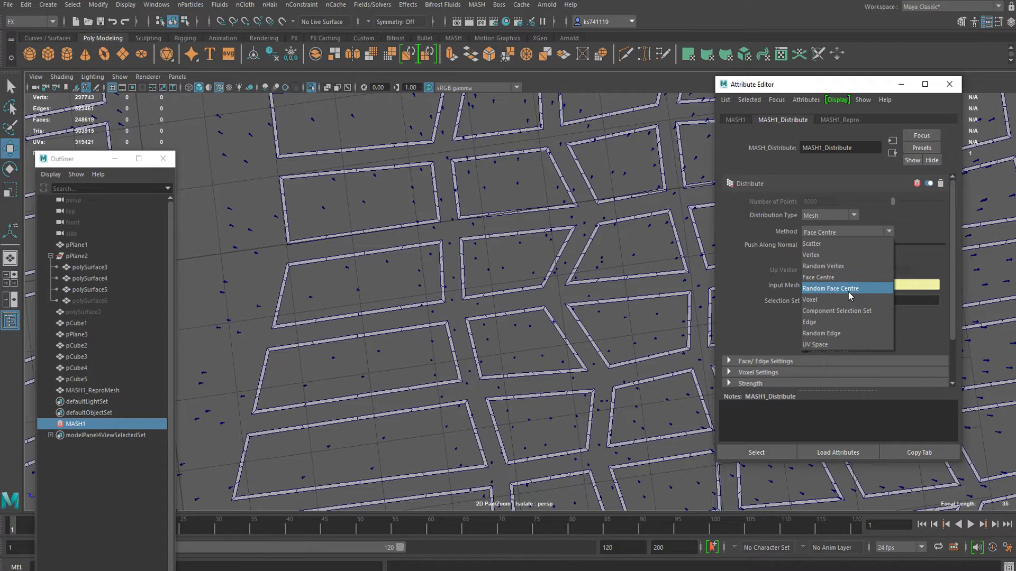
click(827, 324)
scroll(459, 311, up, 8)
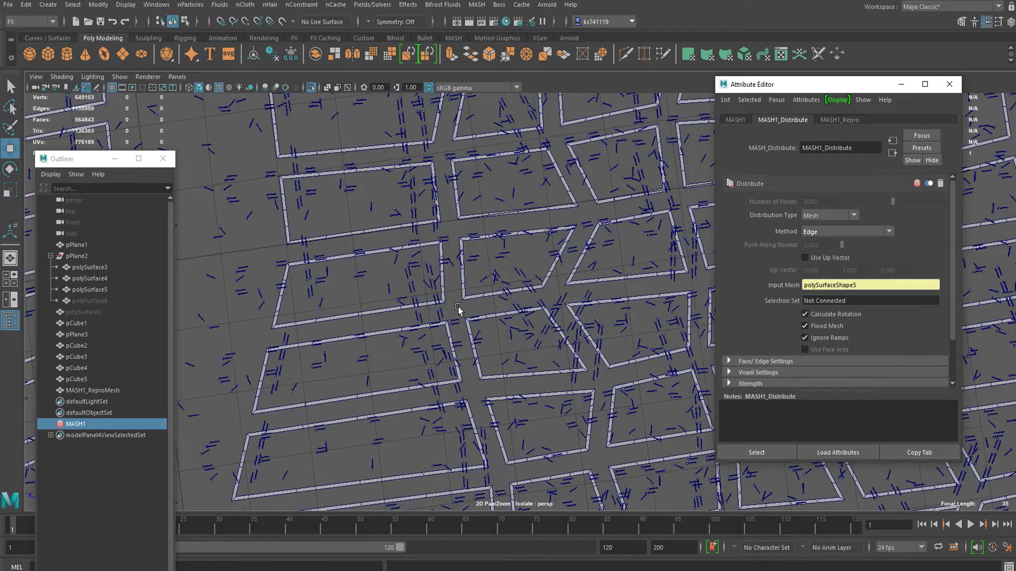
alt+drag(459, 311, 545, 267)
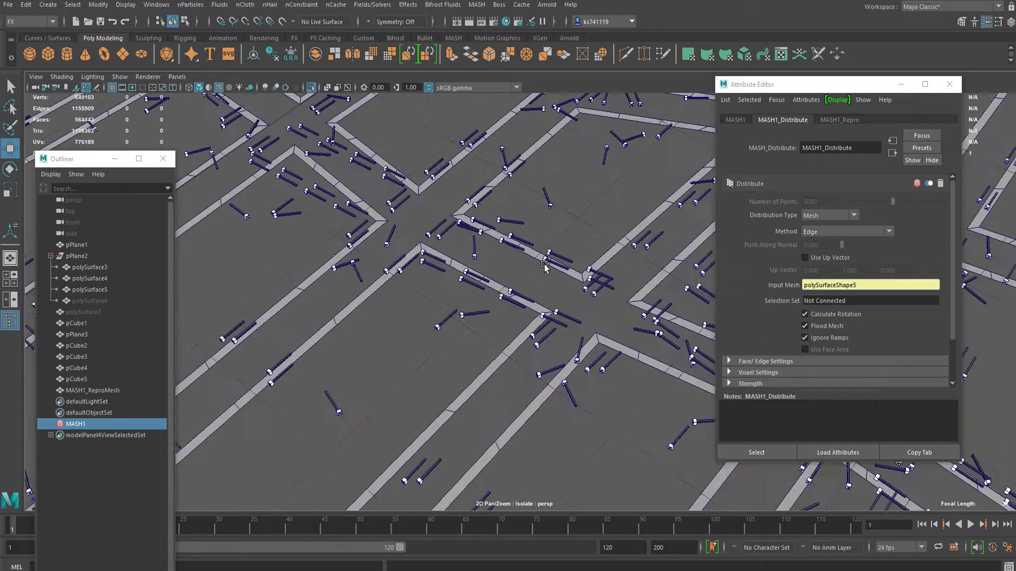
Set the MASH1_Distribute method back to Vertex, inspect the lamps and show the four-view layout.
click(828, 231)
click(832, 253)
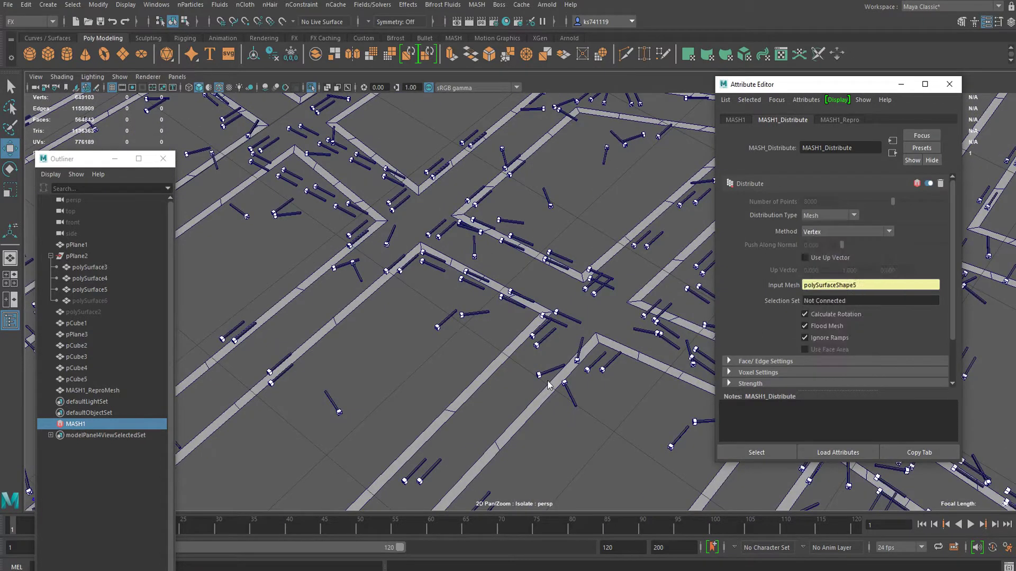
alt+drag(517, 381, 465, 339)
scroll(515, 350, down, 4)
scroll(512, 336, up, 6)
scroll(512, 350, down, 12)
scroll(519, 390, down, 4)
key(space)
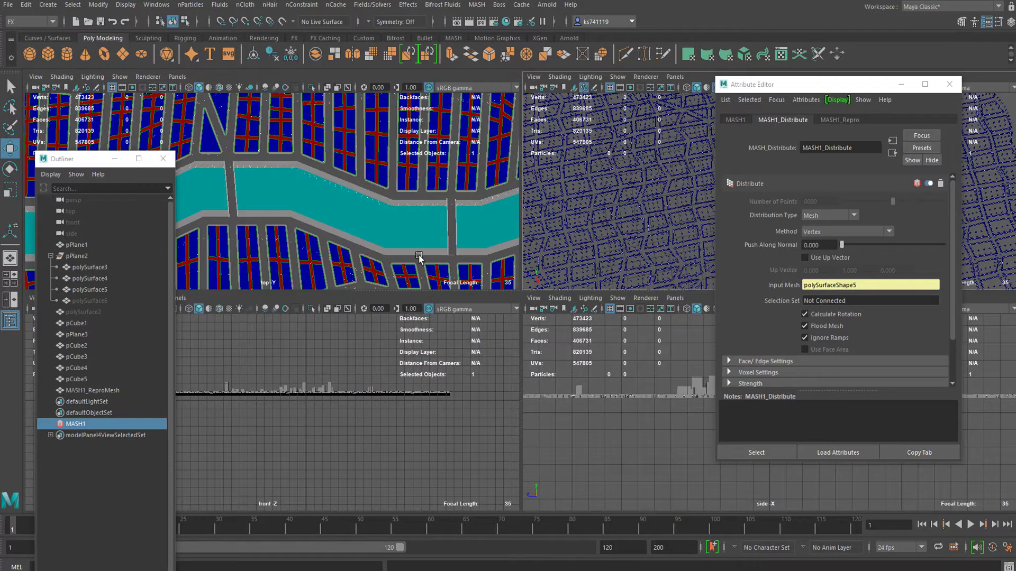
Show the isolated frames and lamps in a single top view.
key(space)
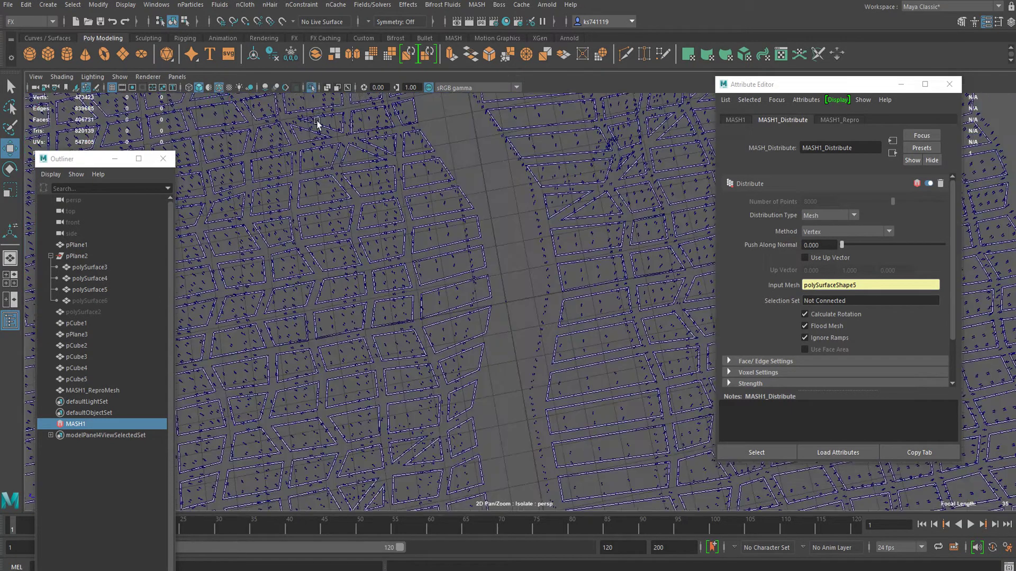
click(177, 77)
mouse_move(222, 113)
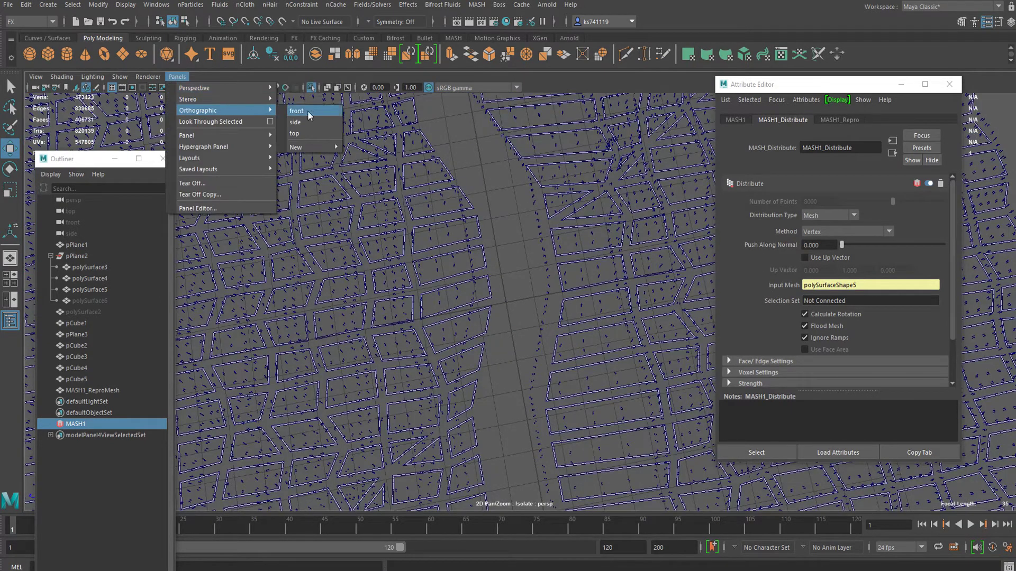
click(292, 135)
alt+middle_drag(449, 231, 425, 210)
alt+click(392, 255)
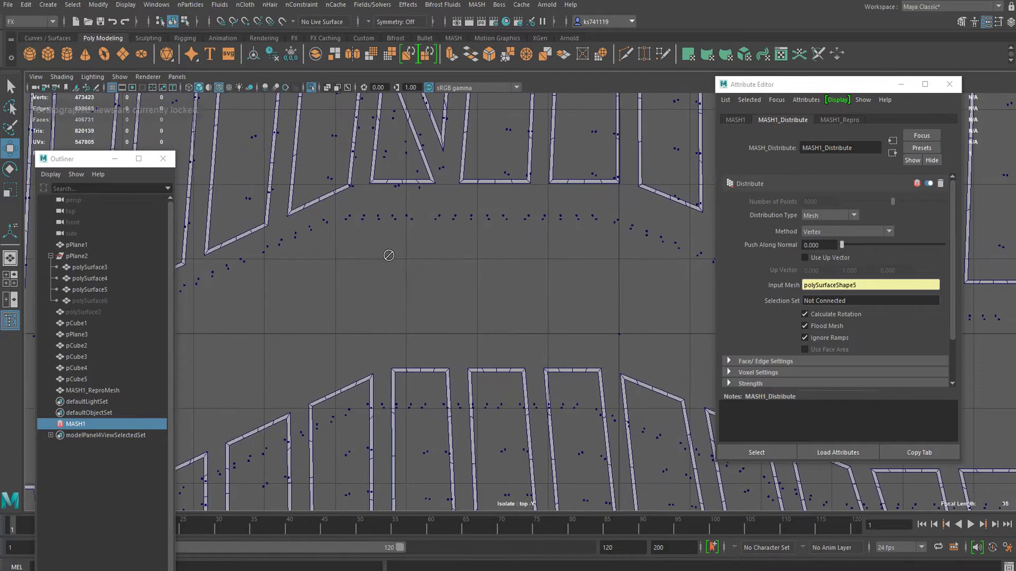
Add a Transform node to the MASH1 network.
click(735, 119)
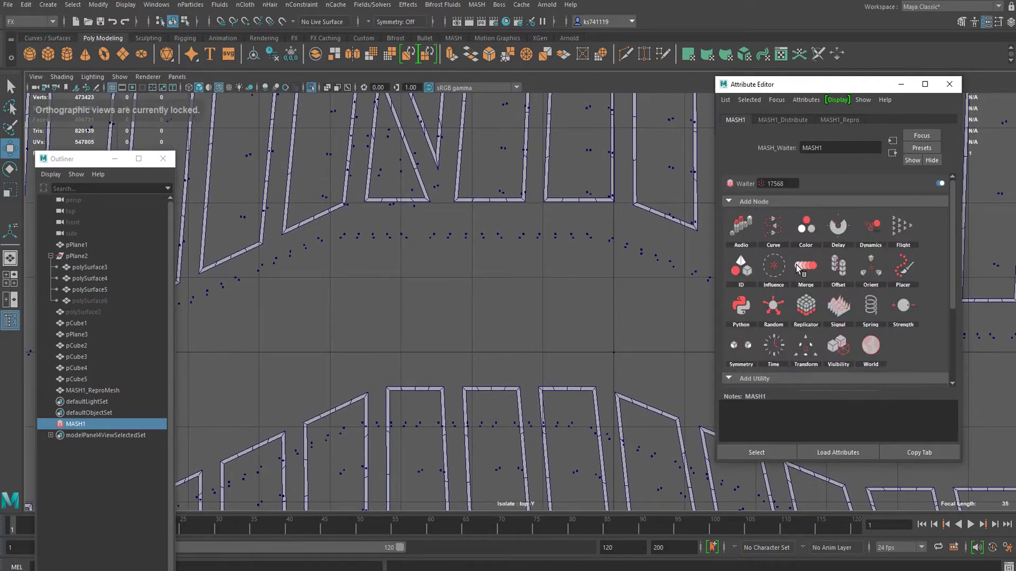
click(814, 361)
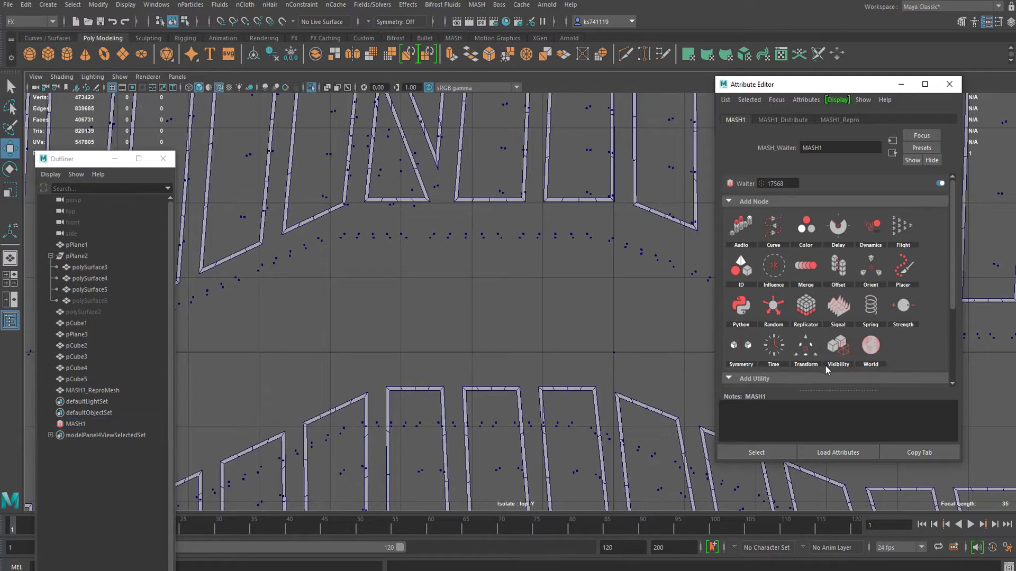
alt+middle_drag(593, 293, 535, 420)
alt+middle_drag(470, 331, 502, 366)
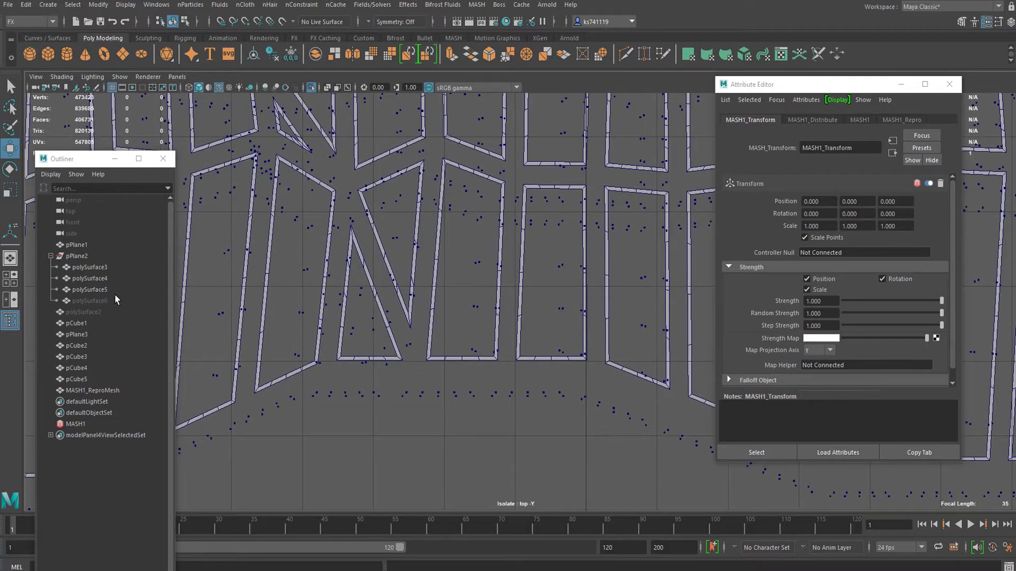
Review the polySurface5 mesh and the MASH1_Distribute settings against the lamp layout in the top view.
click(90, 290)
click(107, 424)
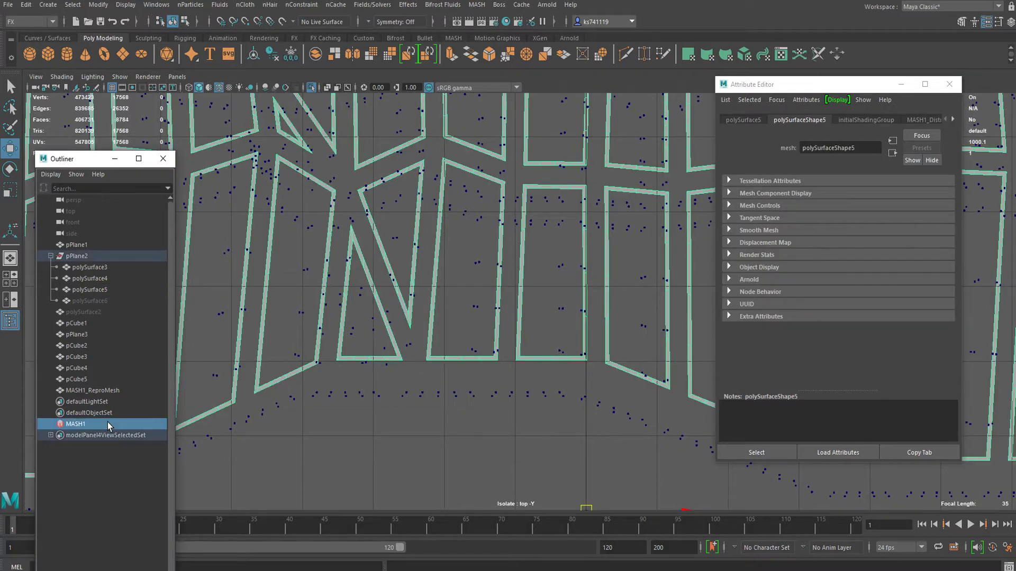
click(835, 120)
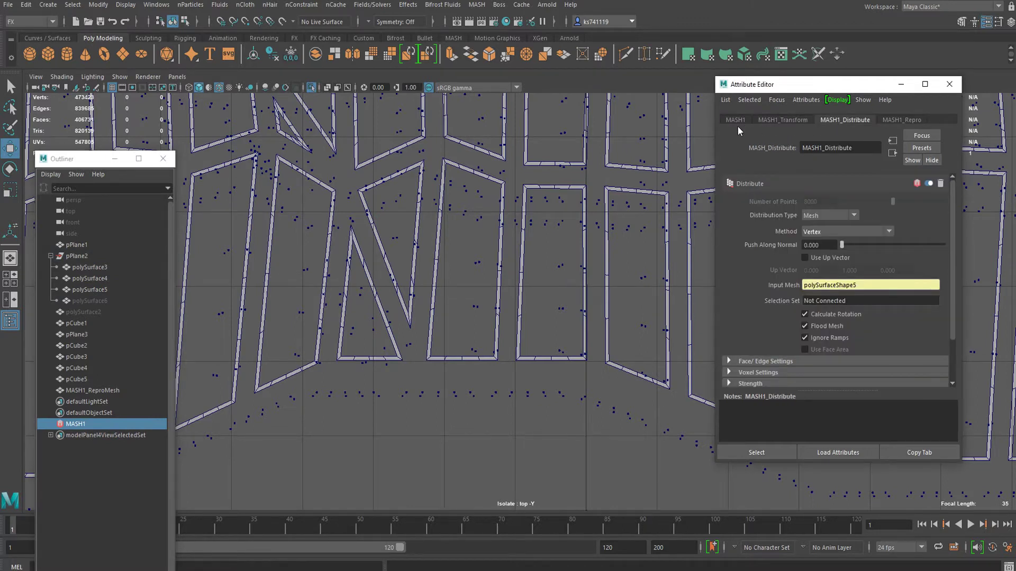
click(742, 122)
click(846, 119)
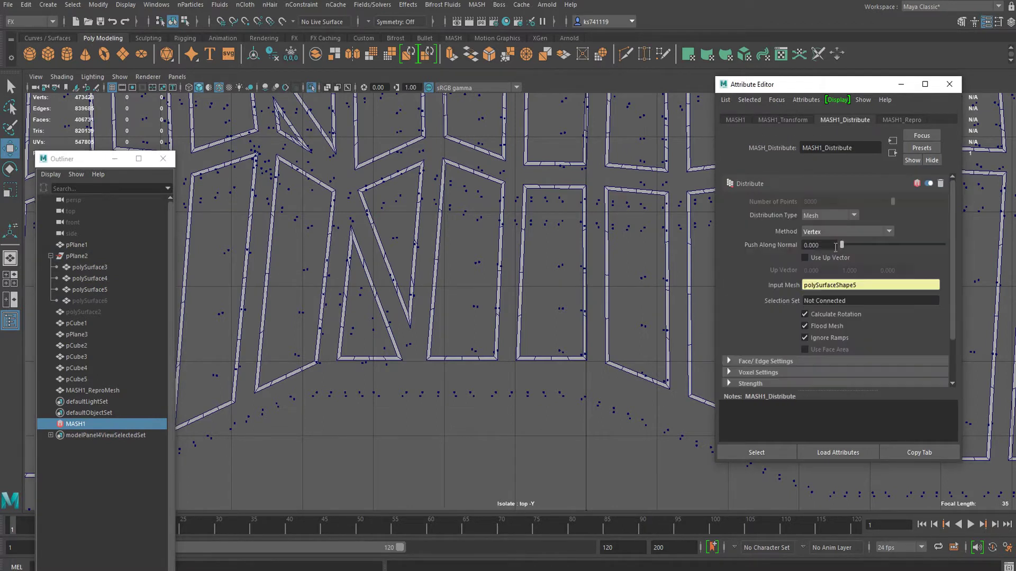
click(818, 339)
alt+middle_drag(542, 370, 505, 362)
Try rotating the lamps with the third Rotation value of MASH1_Transform and reset it to 0.
click(780, 120)
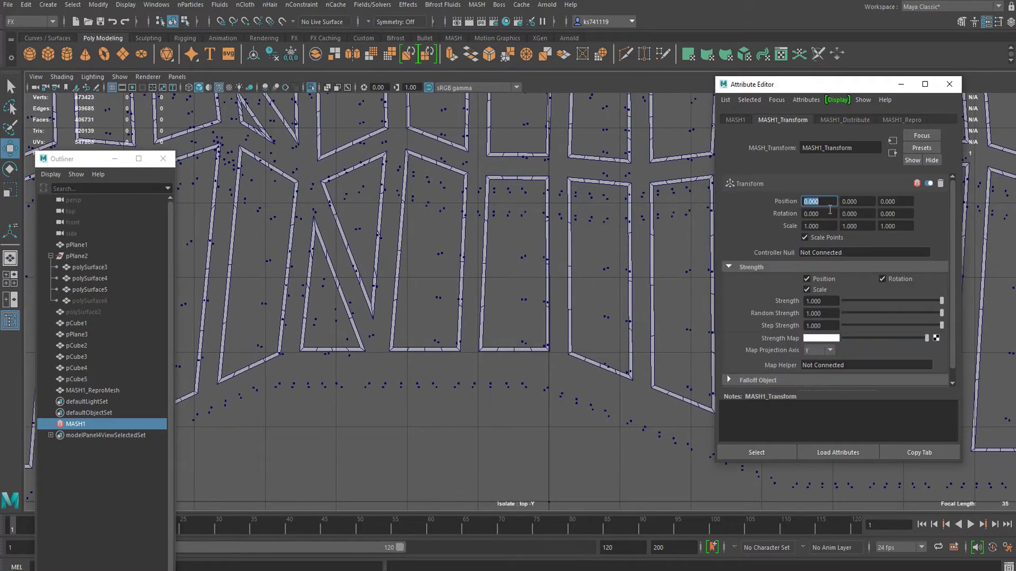
ctrl+drag(882, 213, 893, 210)
ctrl+drag(740, 196, 917, 210)
click(887, 215)
text(0)
key(Return)
Shift the lamps with MASH1_Transform by setting Position Z to -0.5.
ctrl+drag(900, 202, 769, 204)
ctrl+drag(858, 199, 861, 198)
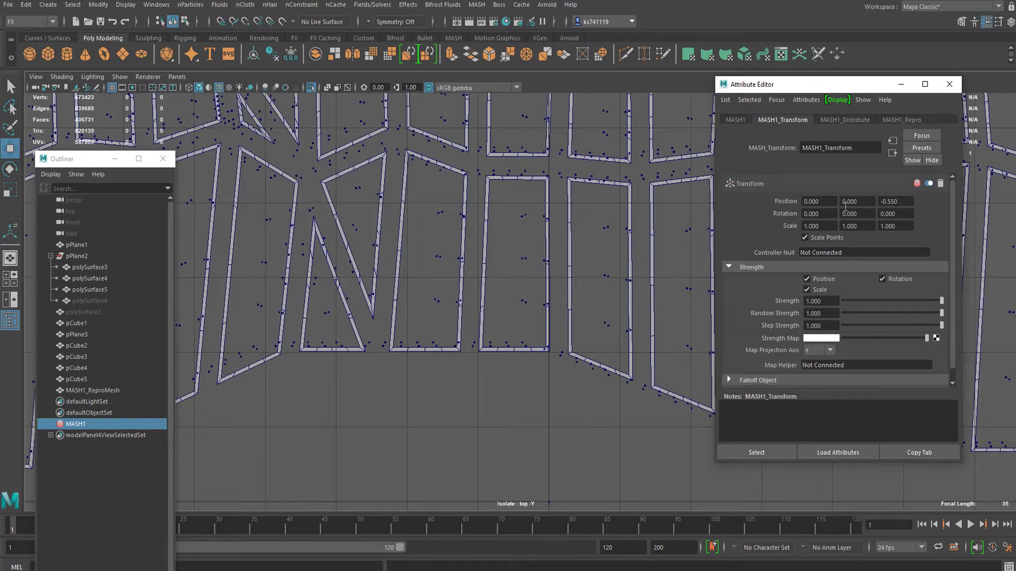
alt+middle_drag(525, 371, 544, 180)
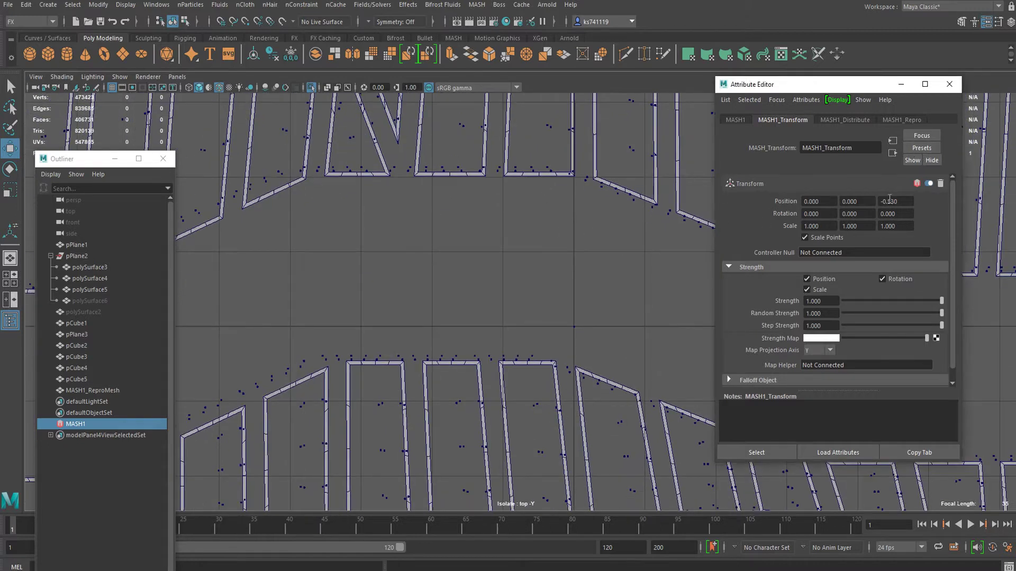
ctrl+drag(887, 199, 888, 197)
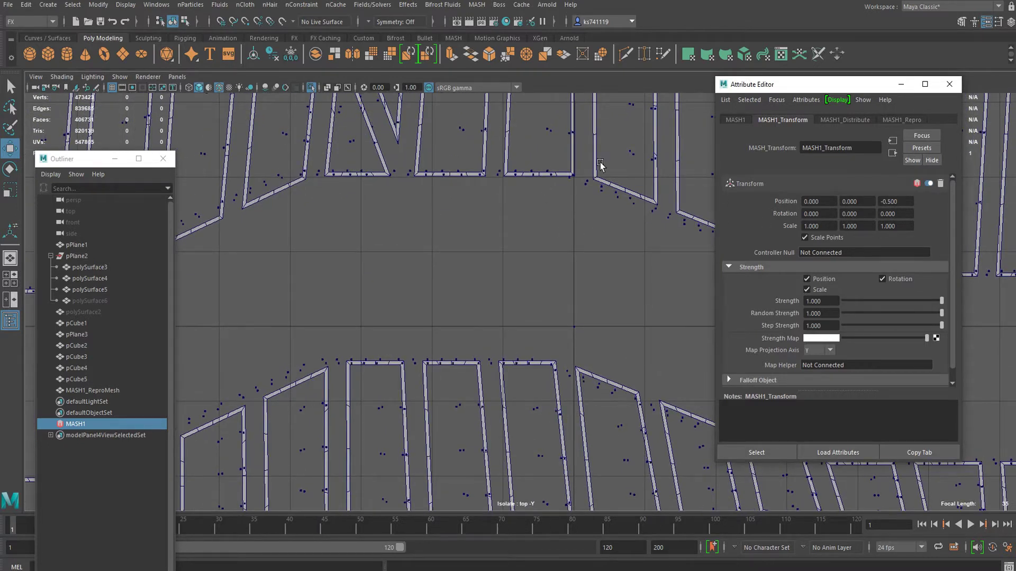
Turn off Isolate Select to show the whole city and return to the perspective view.
mouse_move(582, 152)
right_down()
mouse_move(633, 128)
mouse_move(585, 140)
right_up()
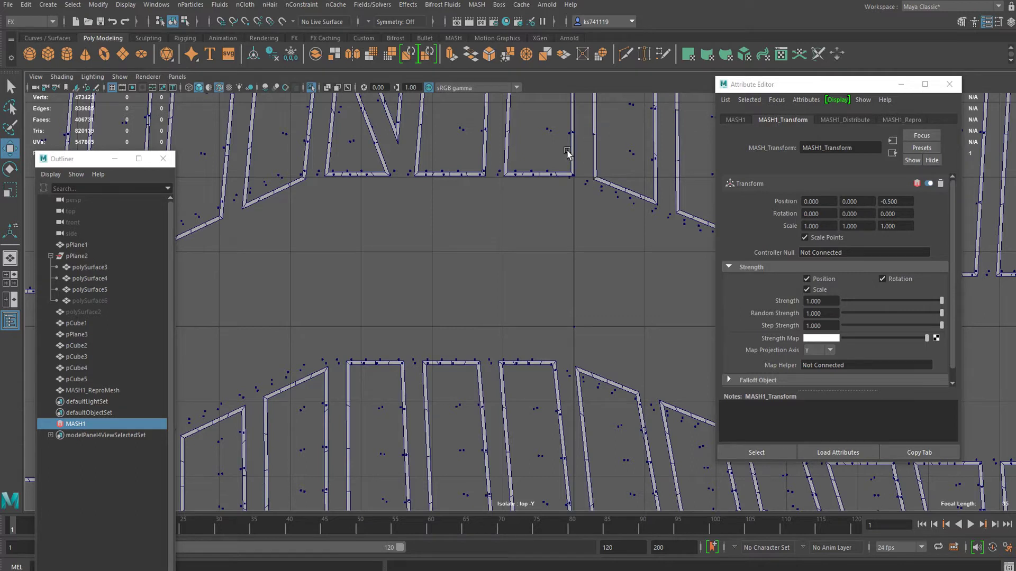
mouse_move(354, 214)
right_down()
mouse_move(355, 192)
mouse_move(351, 214)
right_up()
click(312, 86)
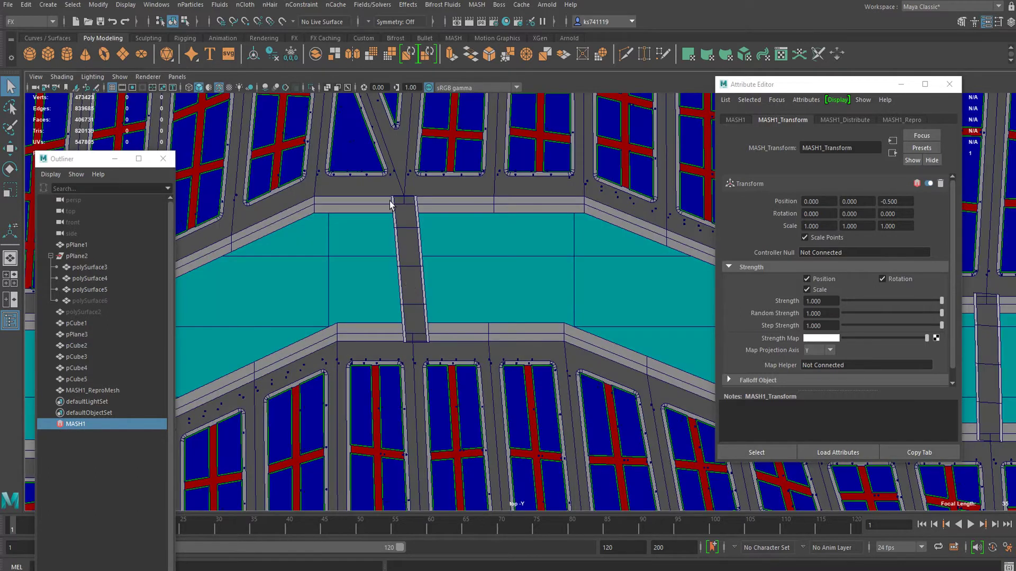
alt+drag(412, 284, 473, 240)
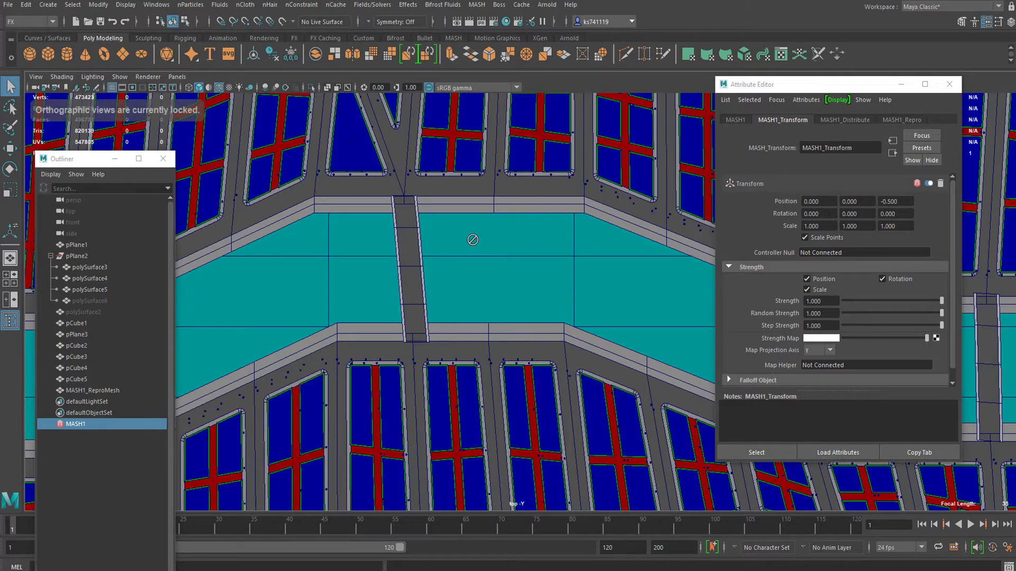
click(177, 77)
mouse_move(197, 87)
click(299, 89)
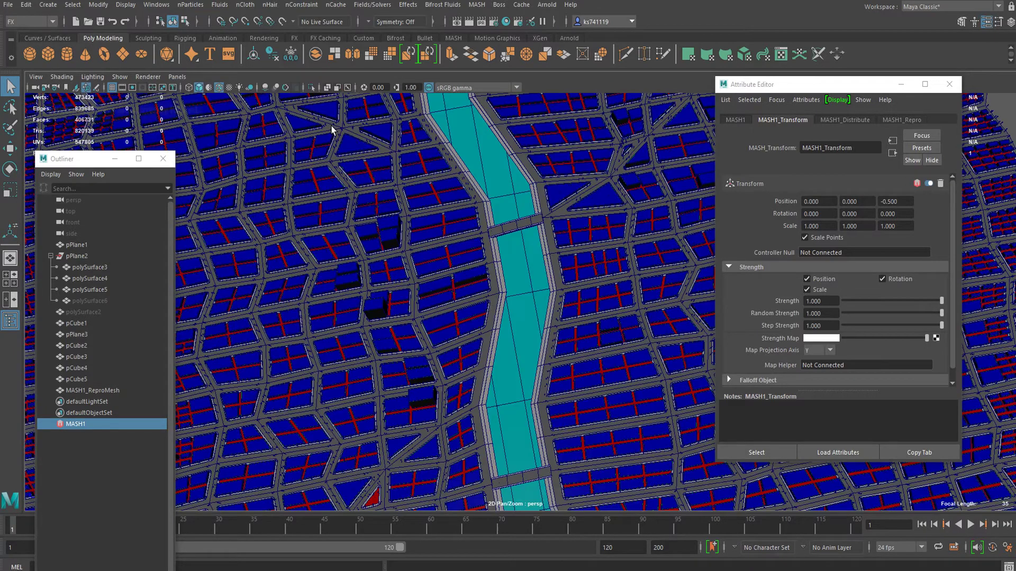
Inspect the lamp placement around the building blocks and along the river in perspective.
alt+drag(463, 318, 449, 268)
alt+right_drag(449, 267, 796, 290)
alt+right_drag(492, 264, 608, 268)
alt+drag(561, 264, 403, 254)
alt+middle_drag(404, 254, 431, 254)
alt+right_drag(431, 254, 535, 250)
alt+drag(494, 252, 440, 226)
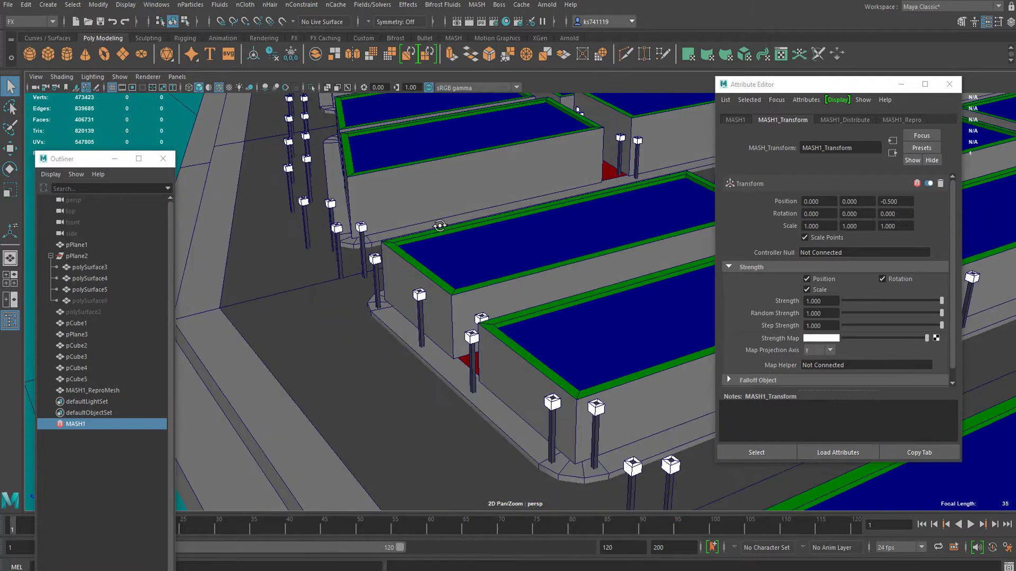
alt+right_drag(439, 226, 353, 259)
alt+middle_drag(354, 260, 444, 240)
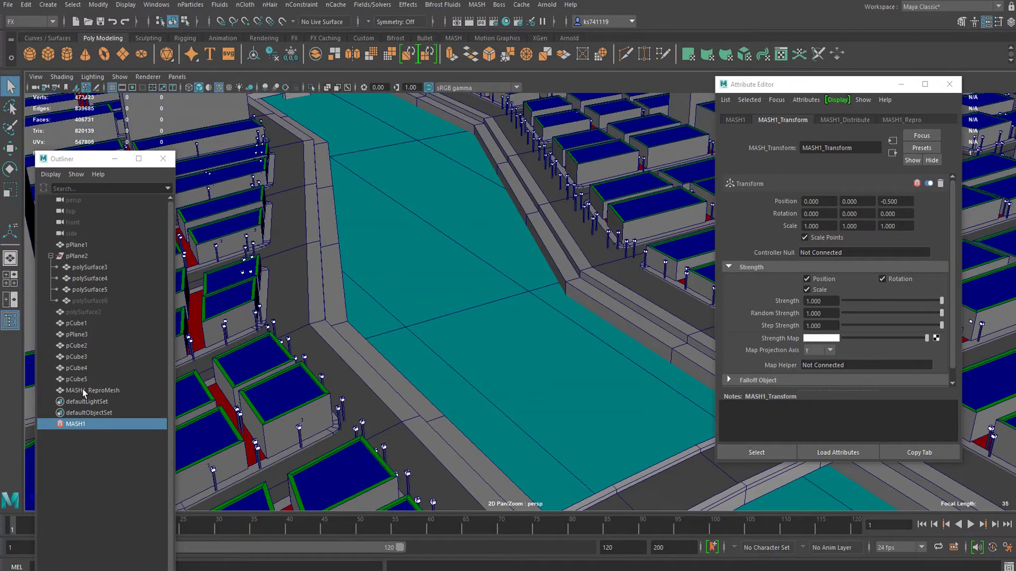
Try scaling the source lamp pCube5 uniformly to about 0.92, and undo the scaling.
click(82, 380)
alt+drag(297, 333, 418, 337)
key(f)
scroll(466, 267, down, 20)
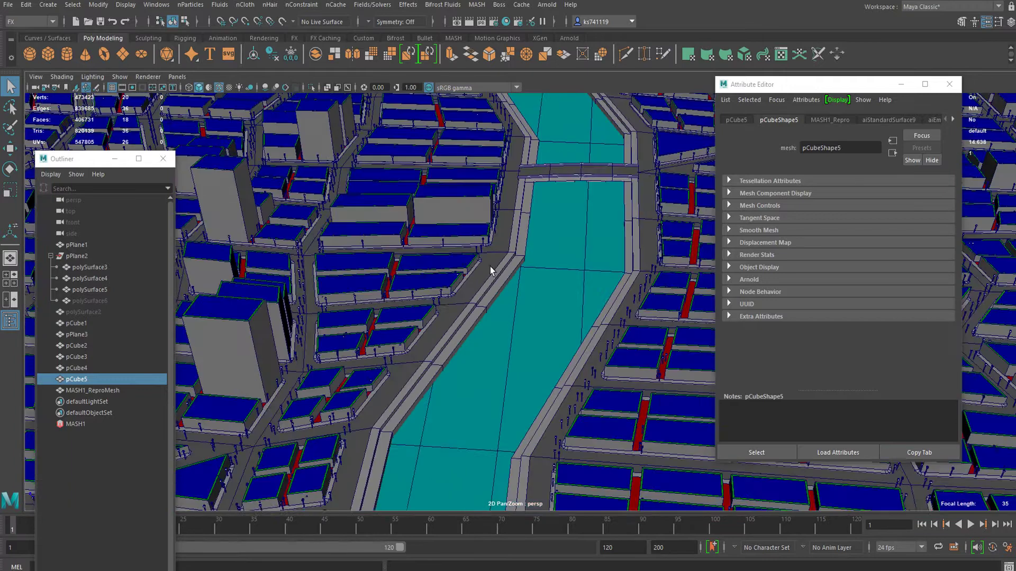
scroll(502, 312, up, 4)
key(r)
alt+drag(506, 316, 526, 302)
key(q)
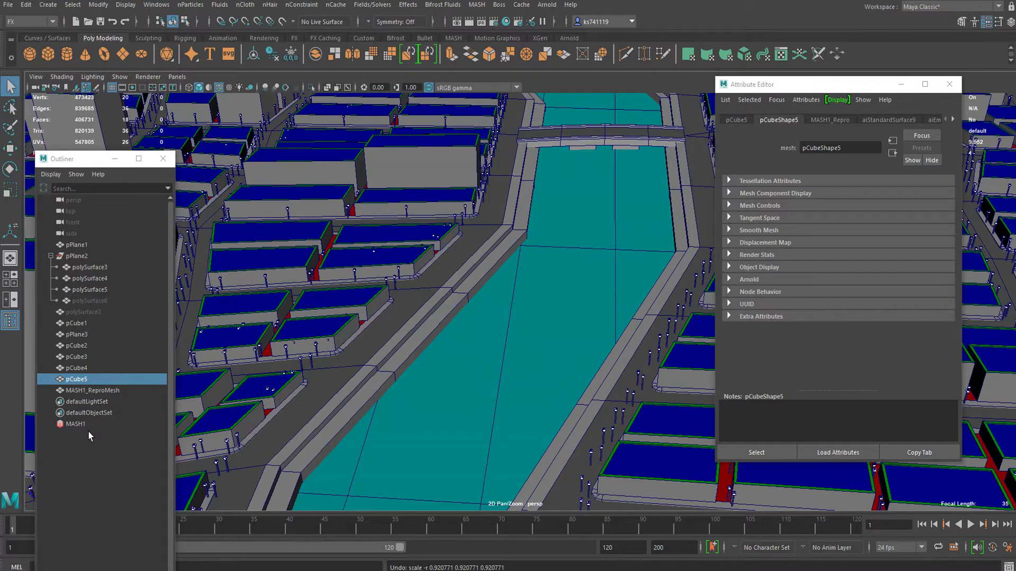
Delete the MASH1 network together with its lamp distribution.
click(87, 426)
click(104, 392)
click(82, 427)
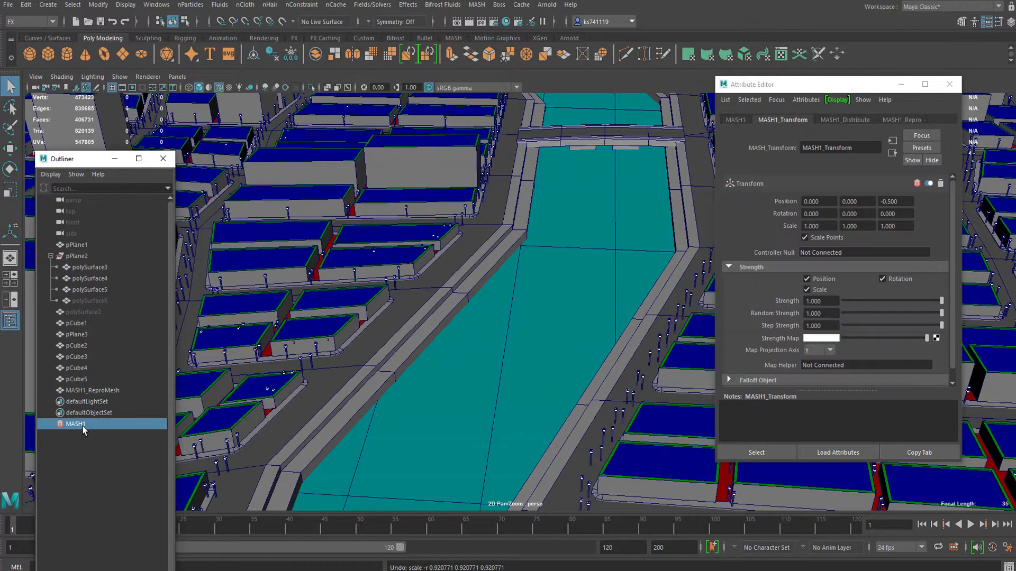
key(Delete)
Isolate the lamp pCube5 and the frame mesh polySurface5 in the viewport.
click(90, 380)
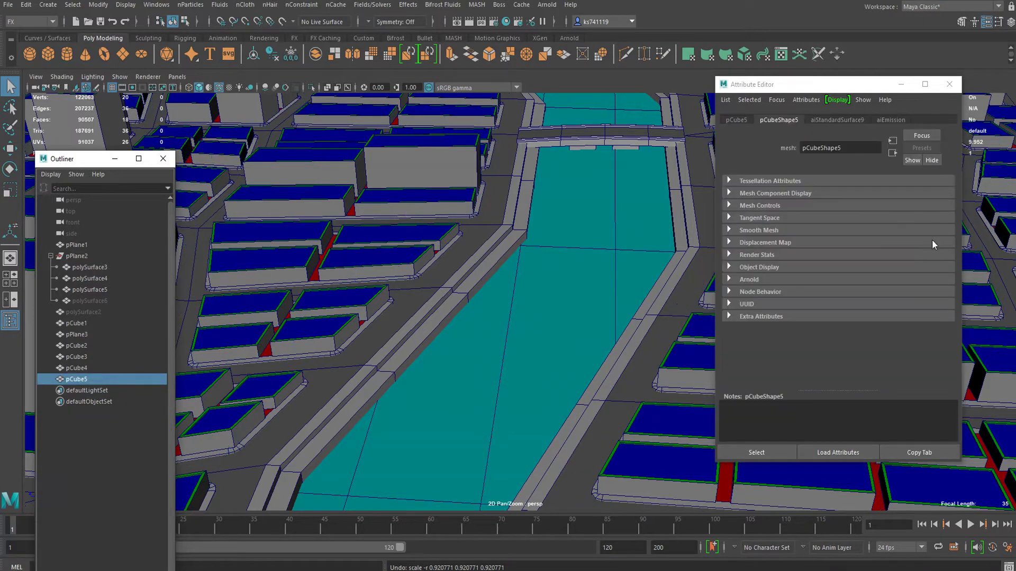
click(740, 120)
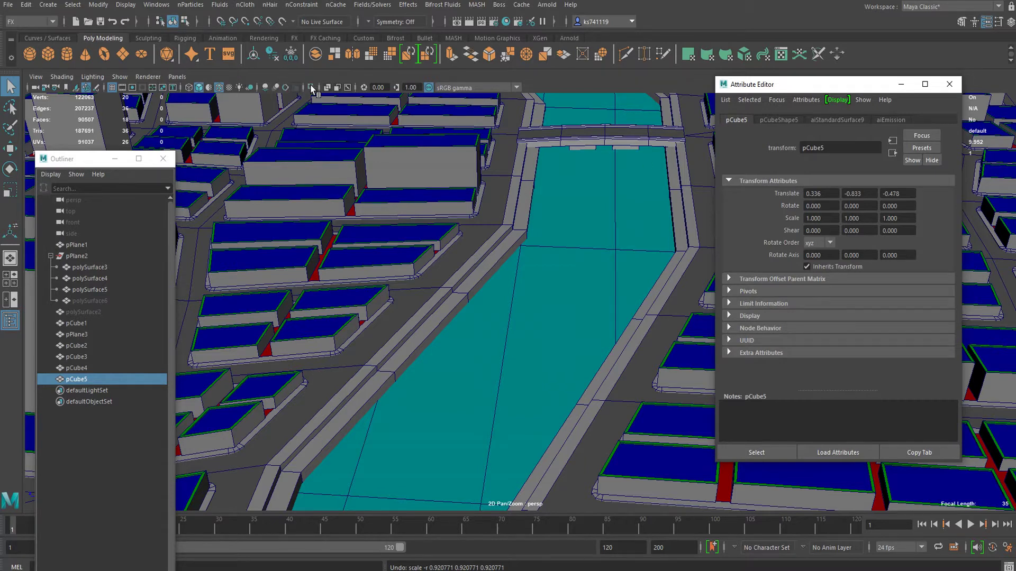
ctrl+click(93, 292)
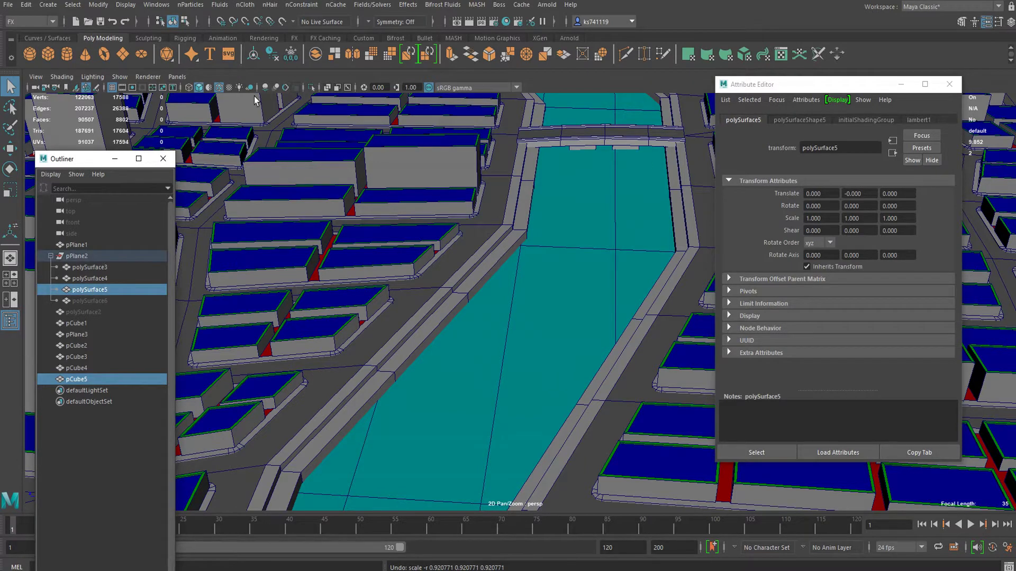
click(312, 88)
scroll(549, 250, up, 3)
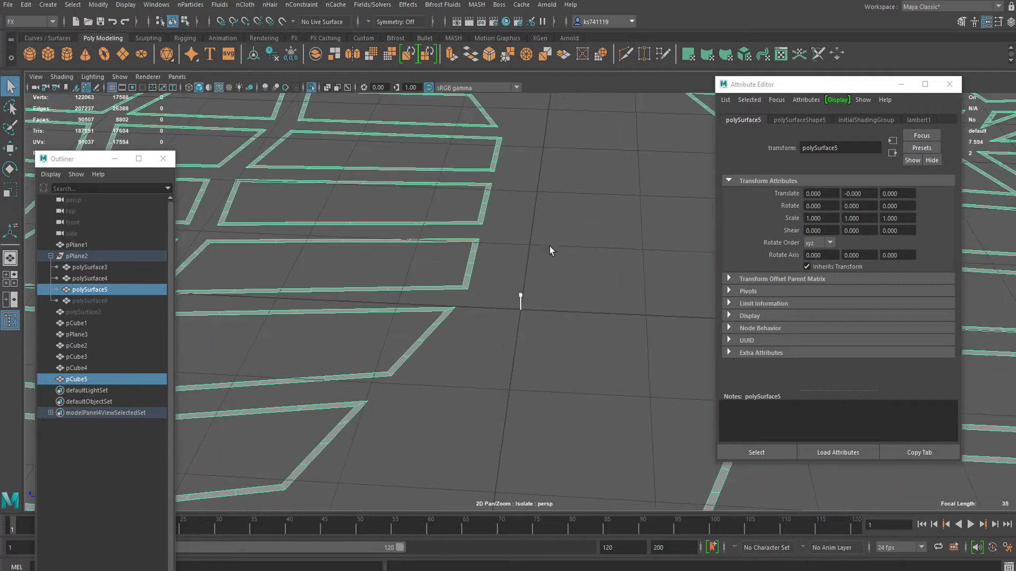
Select only the lamp pCube5 and create a MASH network from it with Instancer geometry and a linear distribution.
click(521, 301)
scroll(506, 353, down, 2)
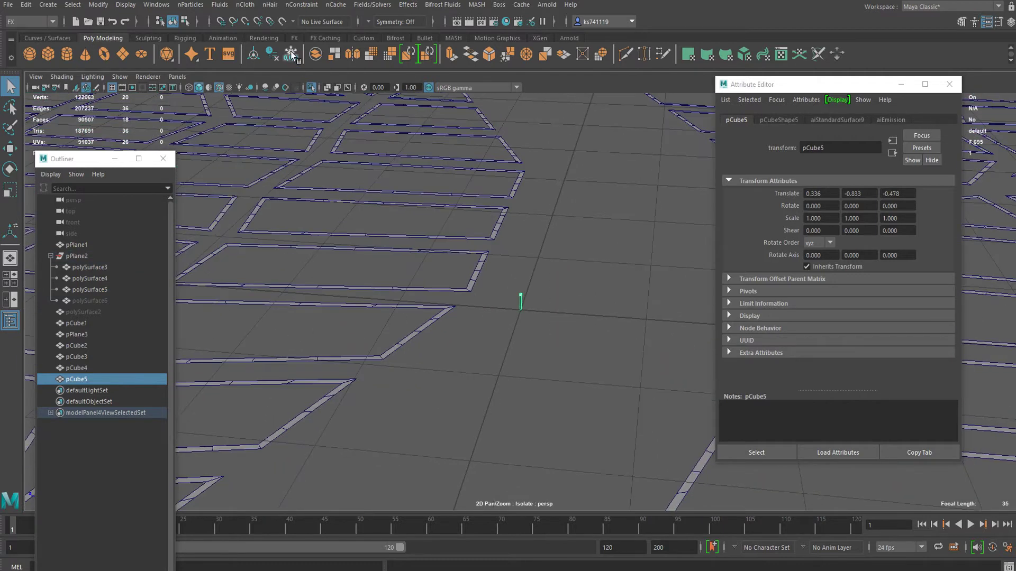
click(305, 290)
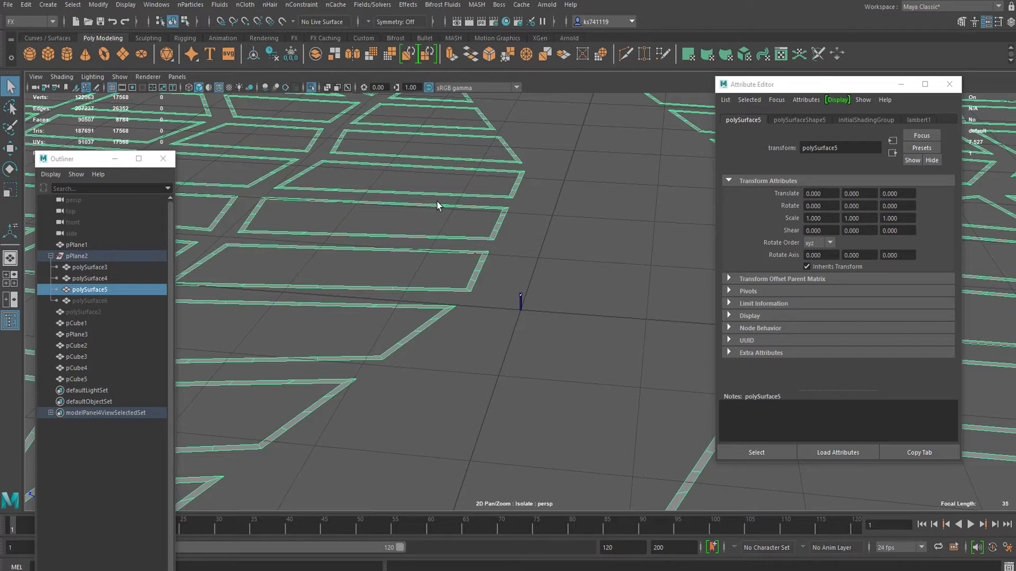
drag(570, 272, 488, 346)
scroll(487, 346, up, 3)
key(w)
click(282, 309)
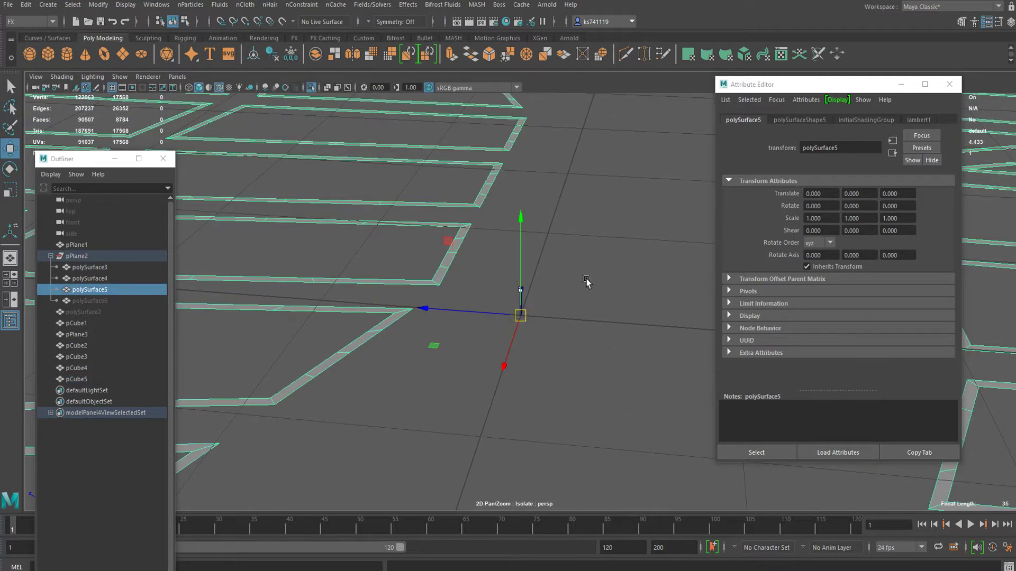
shift+drag(585, 277, 491, 397)
click(560, 372)
drag(562, 268, 492, 344)
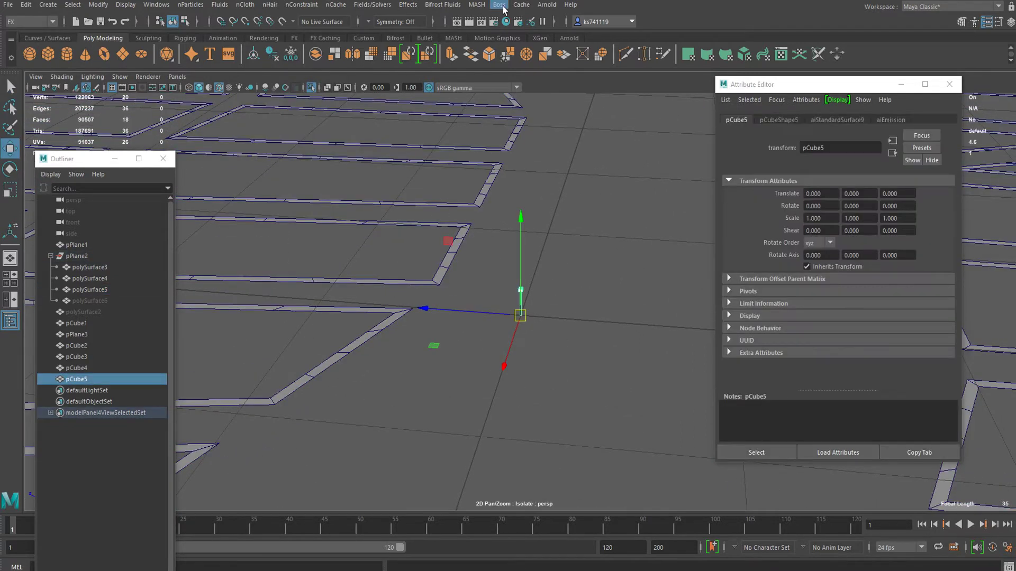
click(484, 5)
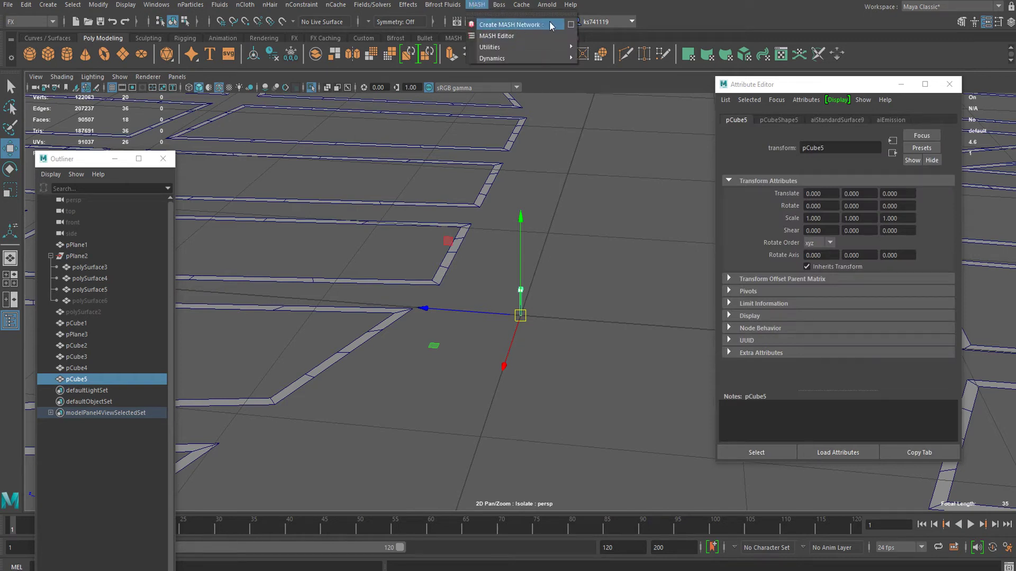
click(570, 24)
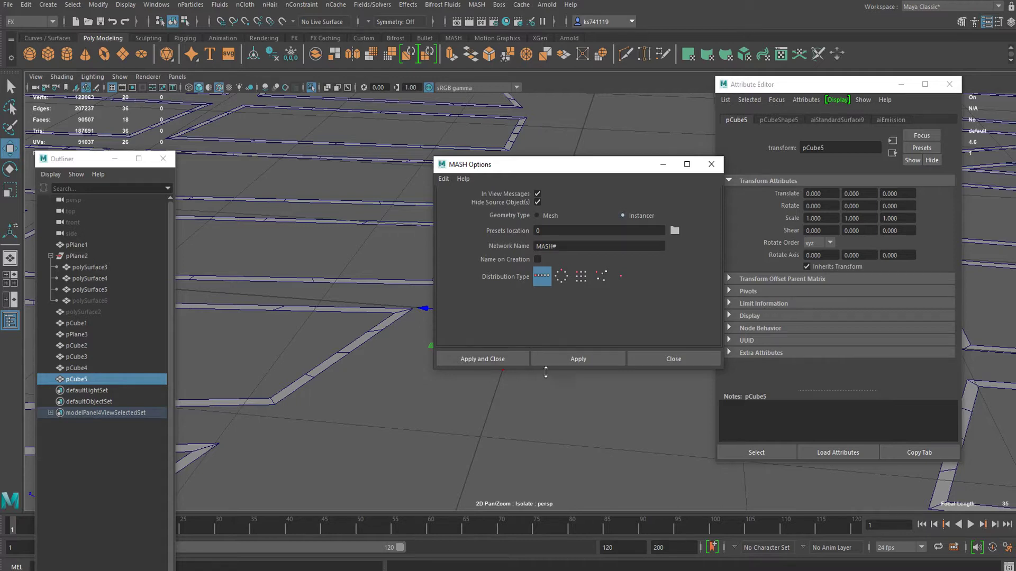
click(500, 358)
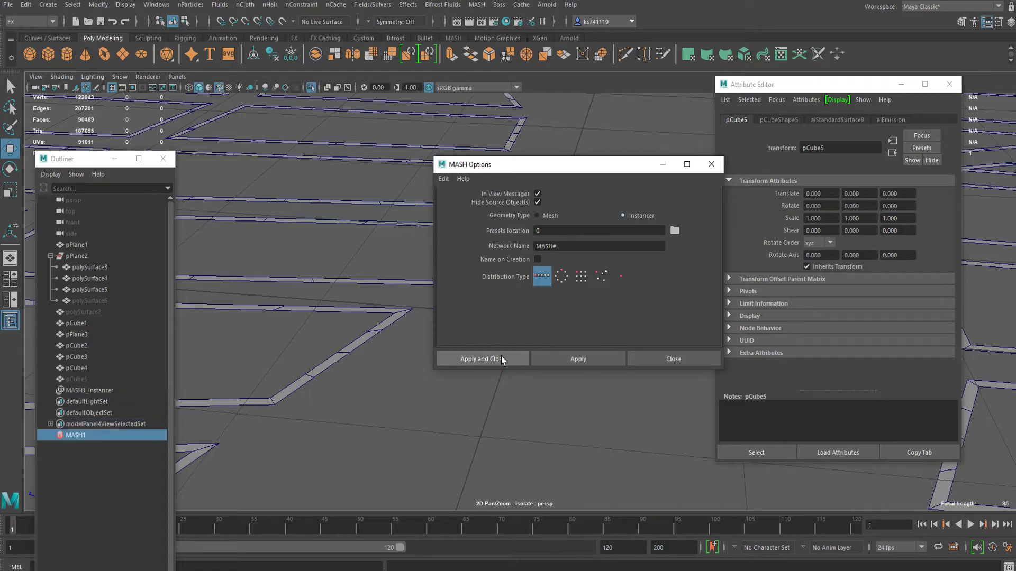
Set the MASH1_Distribute distribution type to Mesh and connect polySurface5 as its input mesh.
click(788, 120)
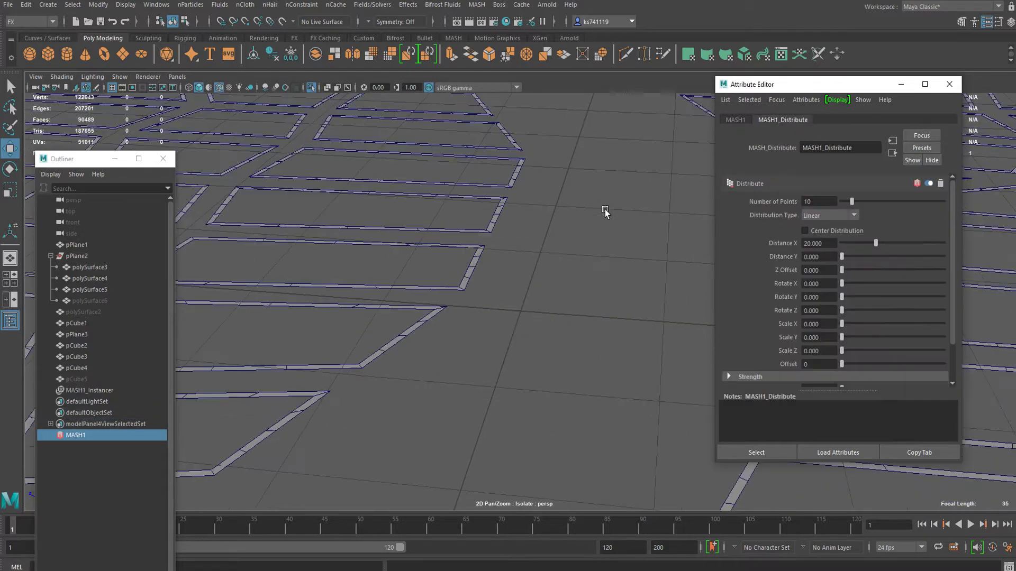
click(828, 216)
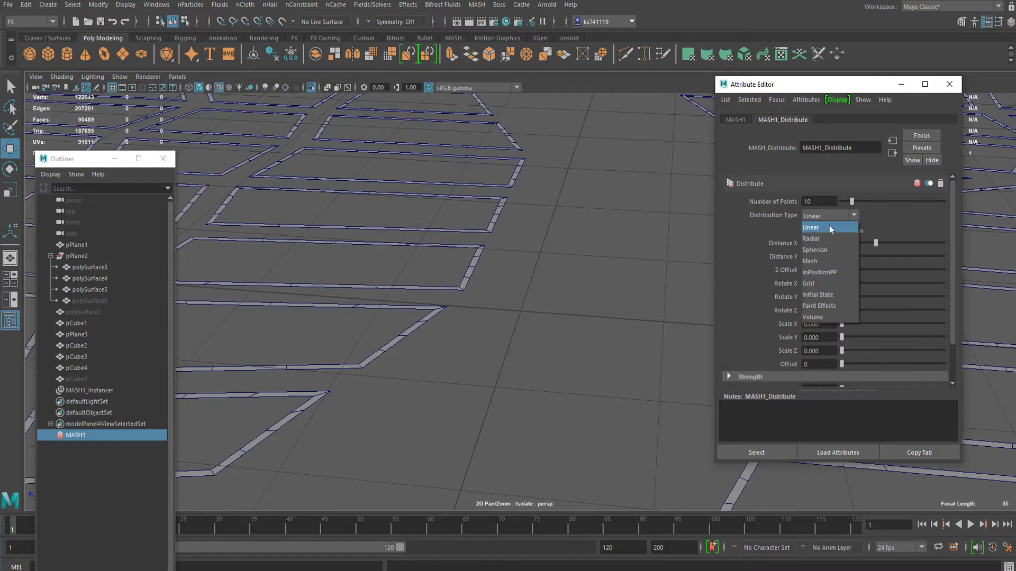
click(820, 261)
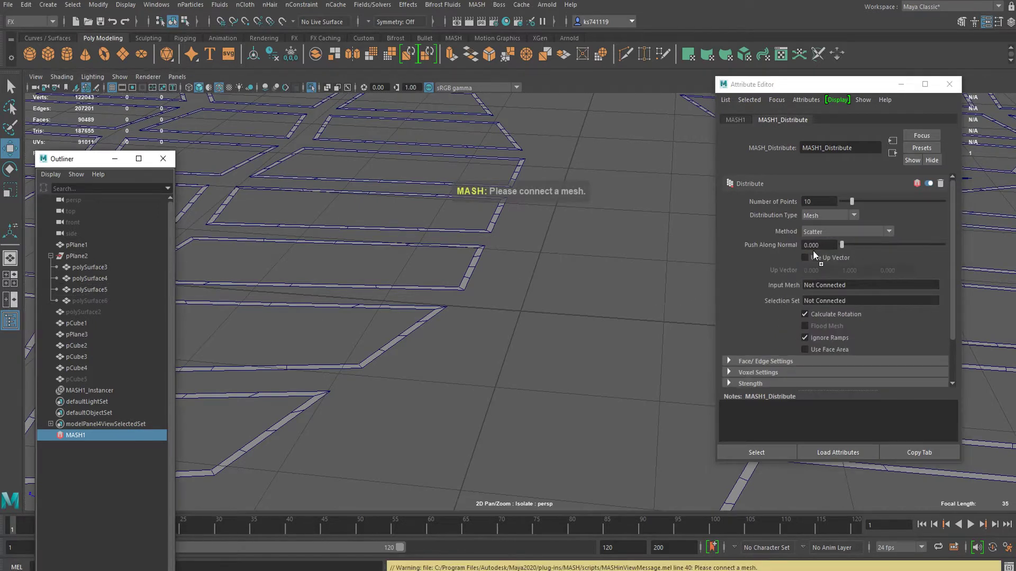
middle_drag(824, 288, 820, 286)
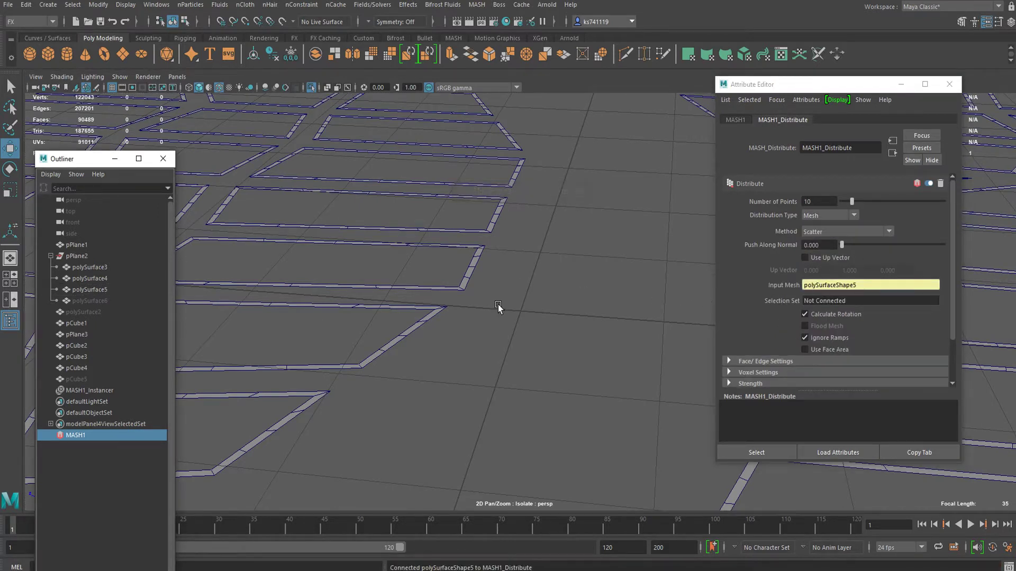
scroll(563, 292, down, 2)
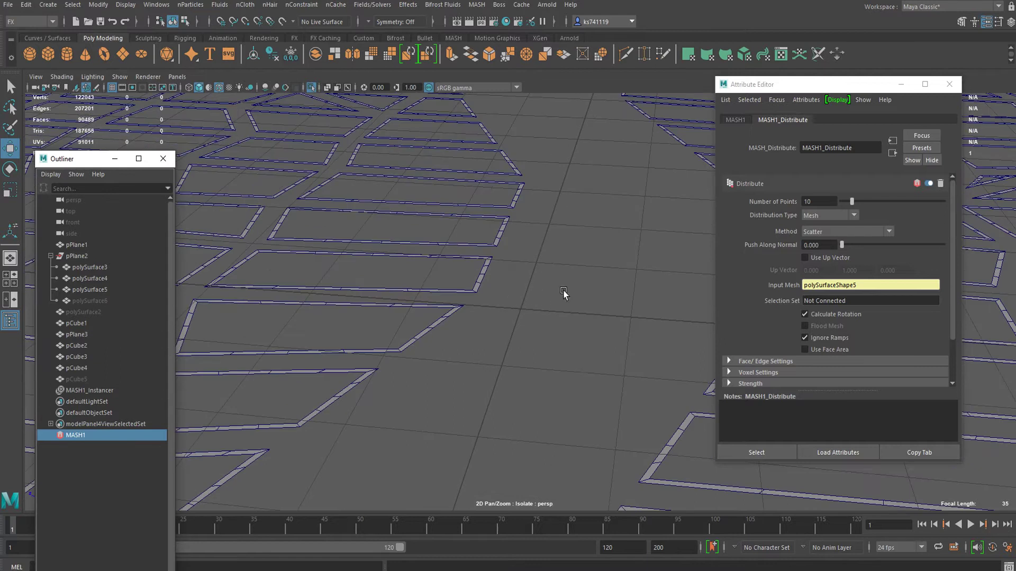
Set the mesh distribution method to Face Centre and enable Flood Mesh.
click(830, 233)
click(839, 274)
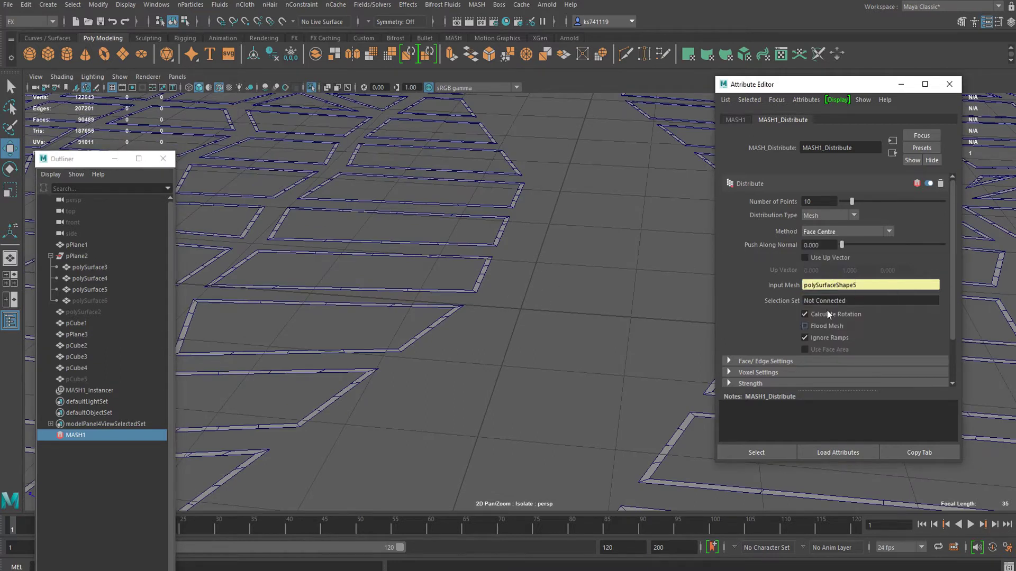
click(814, 326)
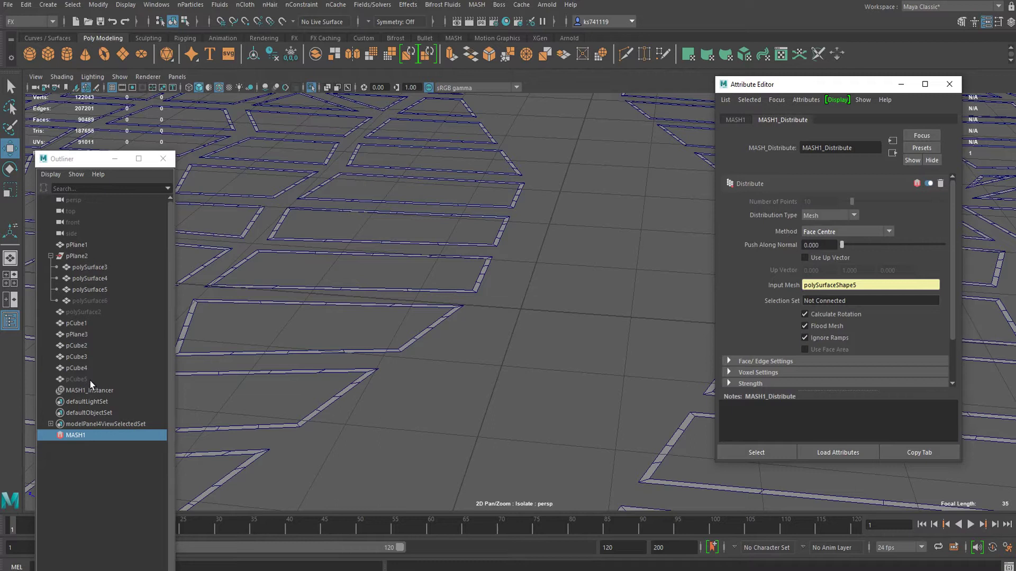
scroll(469, 369, down, 2)
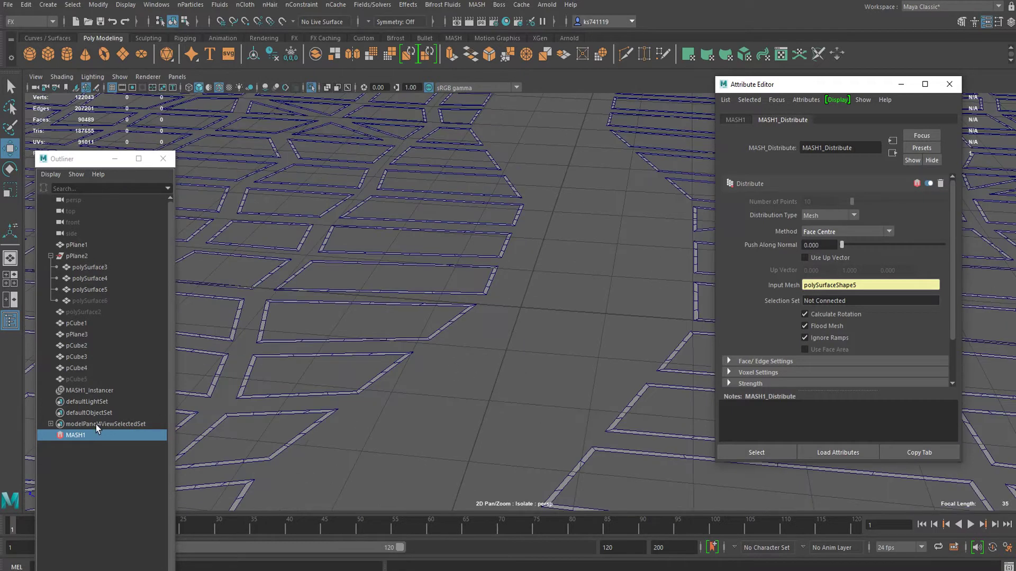
Show the whole city again, select MASH1_Instancer, and isolate it to examine the distributed lamps.
click(311, 87)
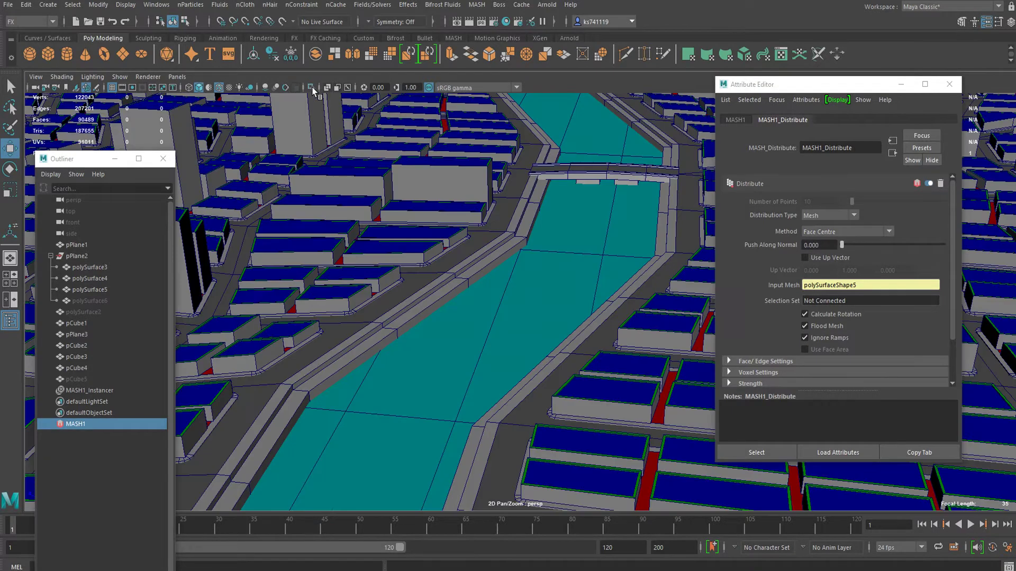
click(95, 390)
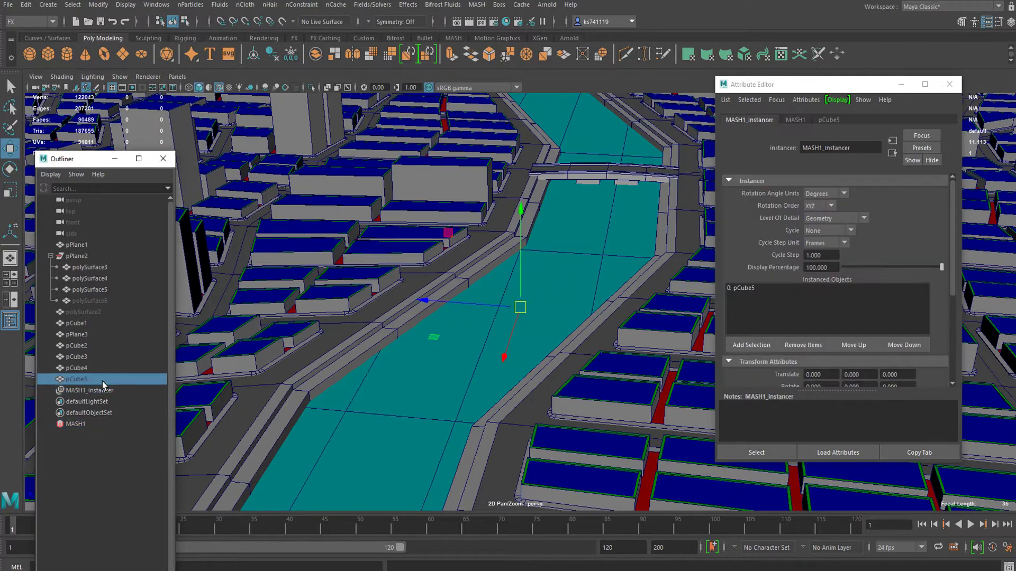
click(311, 88)
alt+drag(433, 341, 446, 355)
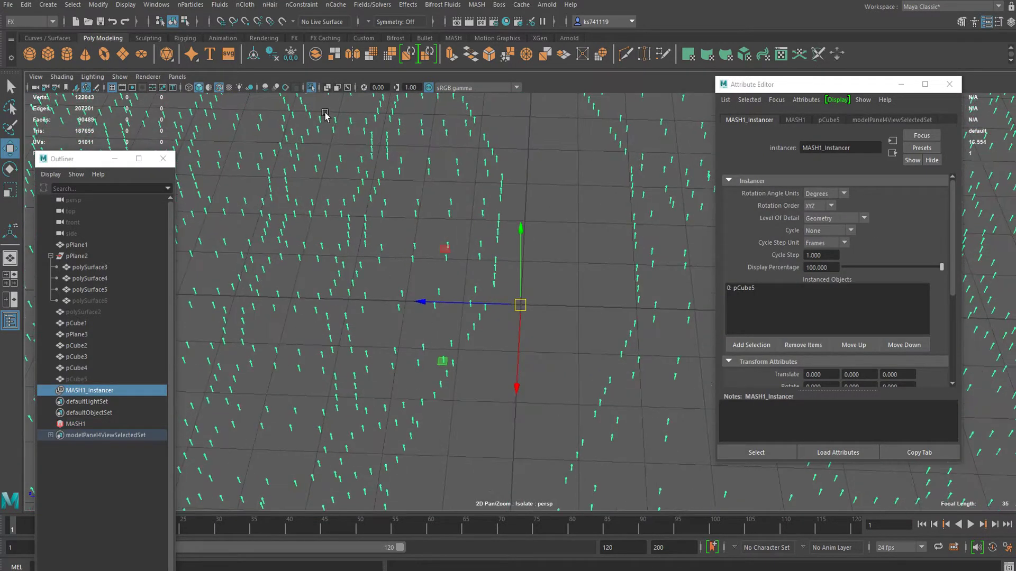
End the isolation and raise MASH1_Instancer to a Translate Y of about 0.806.
click(311, 87)
alt+drag(442, 283, 557, 143)
scroll(530, 201, down, 10)
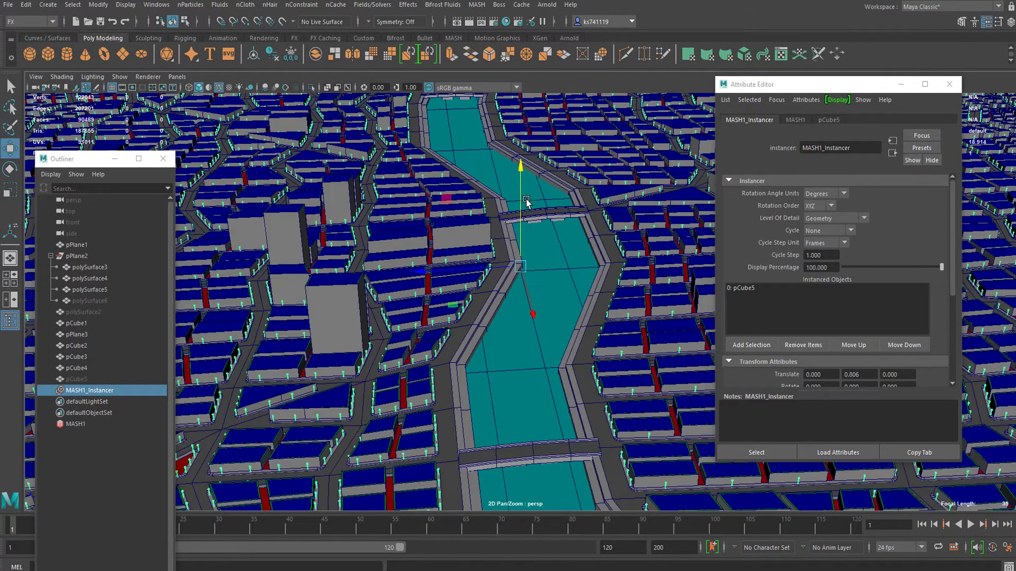
Deselect the instancer, turn off wireframe on shaded, and inspect the lamps up close along the riverside blocks.
click(451, 141)
alt+drag(484, 256, 451, 236)
right_drag(451, 236, 582, 169)
scroll(588, 233, up, 12)
scroll(539, 267, down, 6)
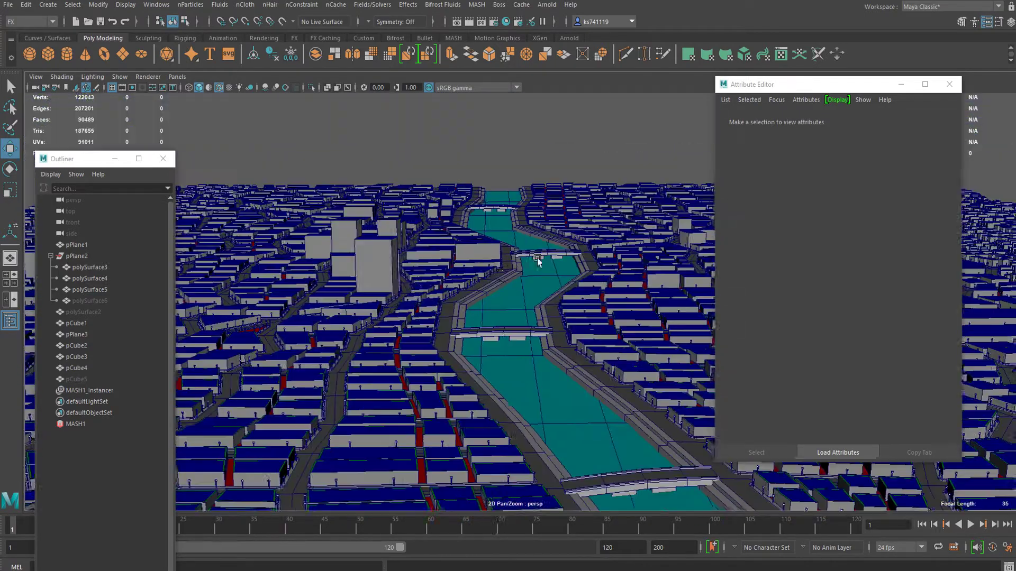
mouse_move(537, 258)
alt+mouse_down()
mouse_move(462, 224)
mouse_move(550, 301)
mouse_move(772, 268)
alt+mouse_up()
click(218, 88)
scroll(649, 238, up, 5)
mouse_move(650, 238)
alt+mouse_down()
mouse_move(741, 272)
mouse_move(595, 250)
alt+mouse_up()
scroll(667, 238, down, 5)
scroll(565, 251, up, 5)
scroll(565, 253, up, 3)
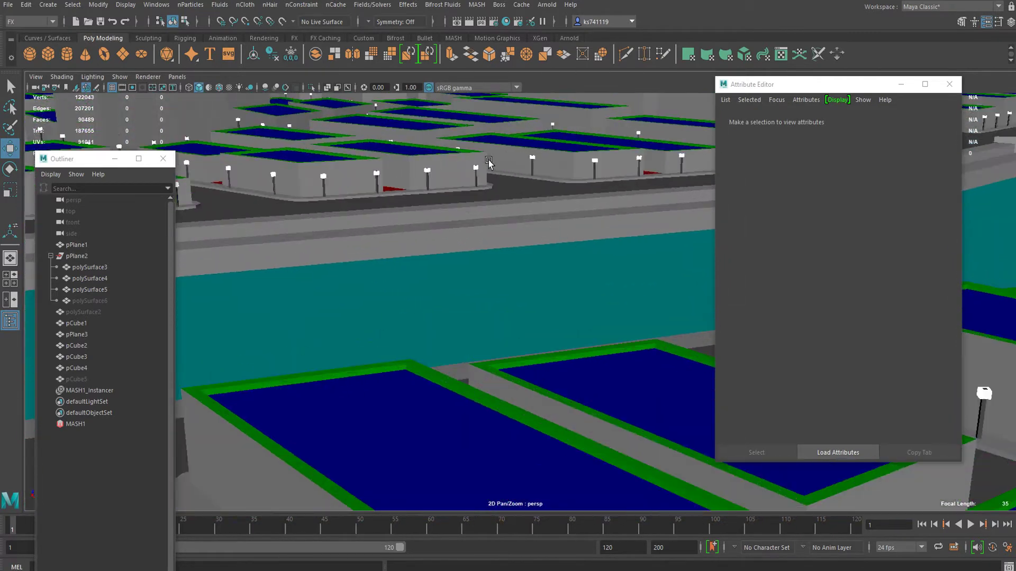
Select MASH1_Instancer, fine-tune its height against the block sidewalks, and deselect it.
click(110, 390)
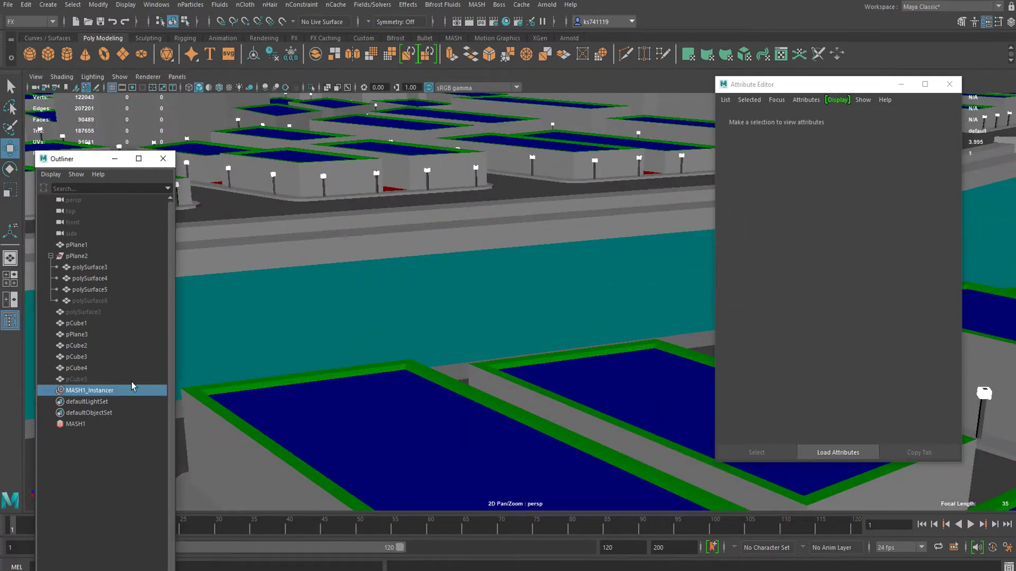
scroll(465, 275, down, 5)
alt+drag(466, 275, 565, 225)
scroll(659, 213, up, 3)
scroll(656, 210, down, 3)
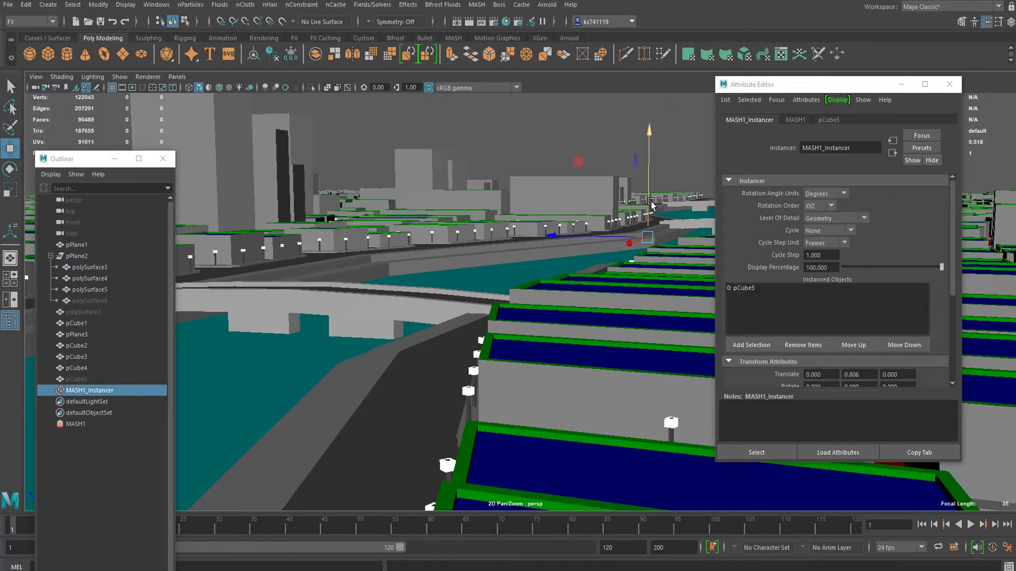
drag(646, 191, 385, 327)
click(608, 145)
scroll(608, 146, down, 5)
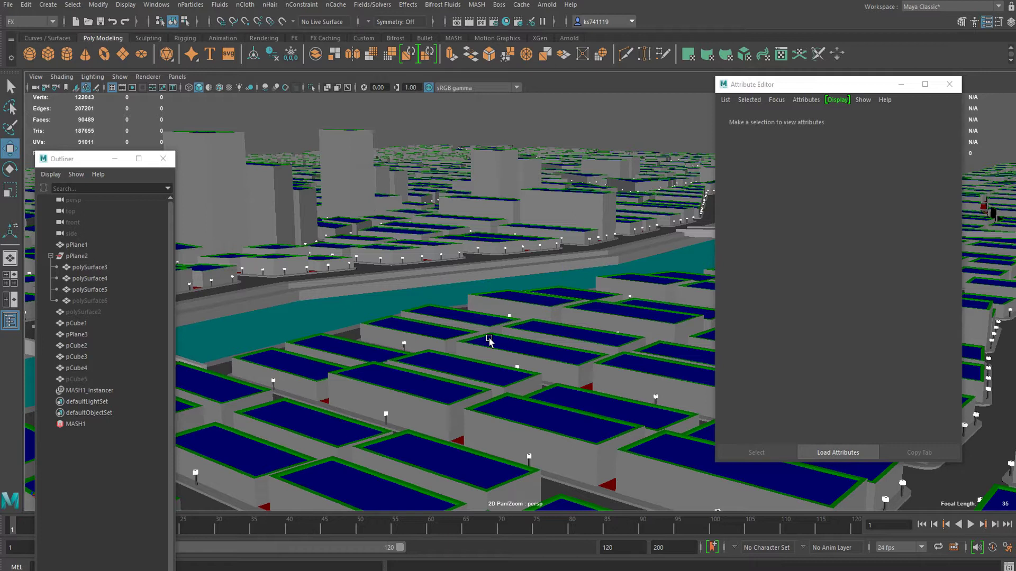
Examine the lamp placement throughout the city, from close street views to the full river overview.
scroll(455, 319, up, 4)
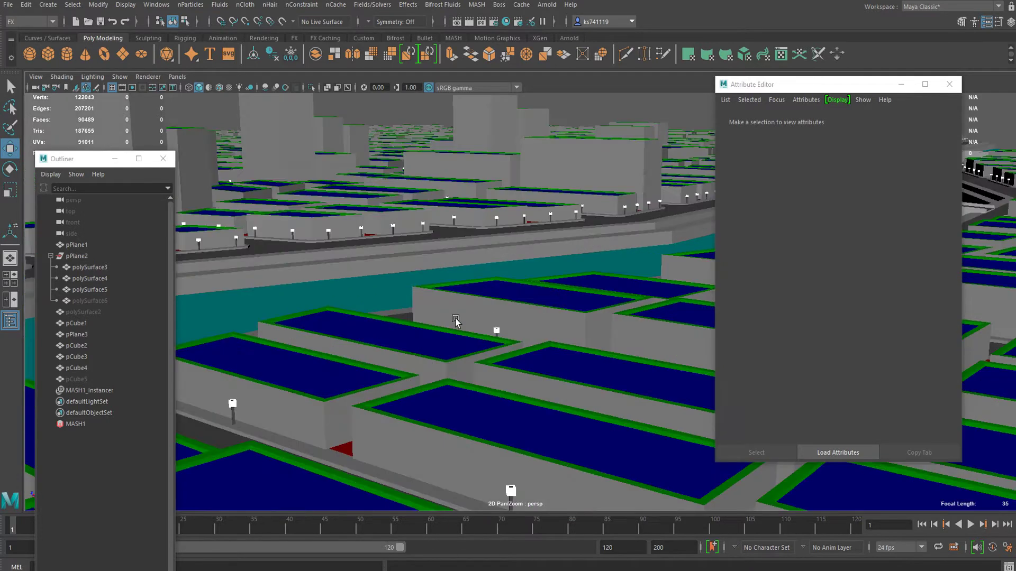
scroll(455, 318, down, 8)
scroll(455, 319, up, 8)
scroll(455, 318, down, 5)
scroll(455, 318, down, 5)
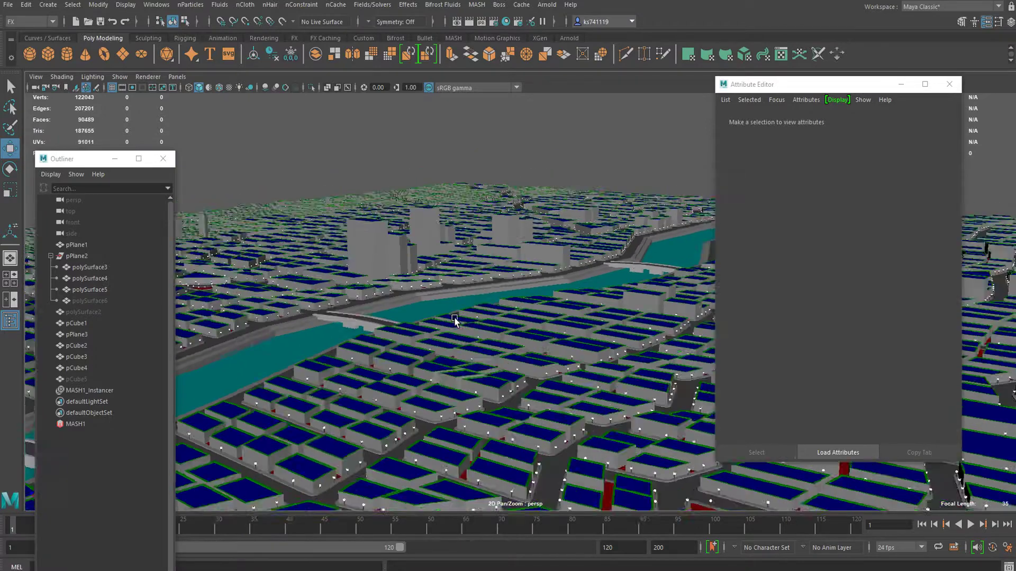
scroll(494, 269, down, 5)
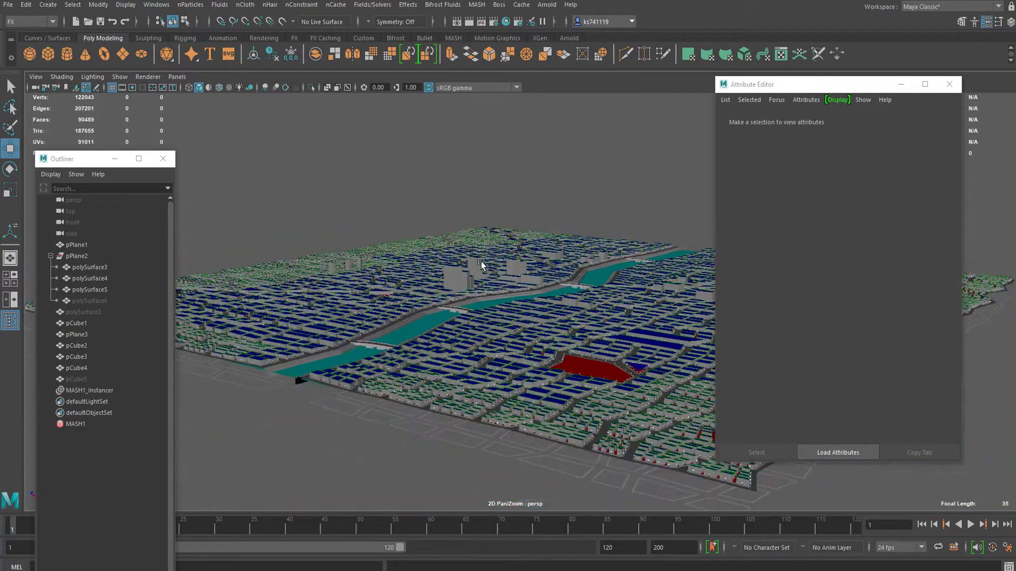
scroll(521, 297, up, 6)
scroll(448, 312, down, 2)
scroll(448, 312, up, 10)
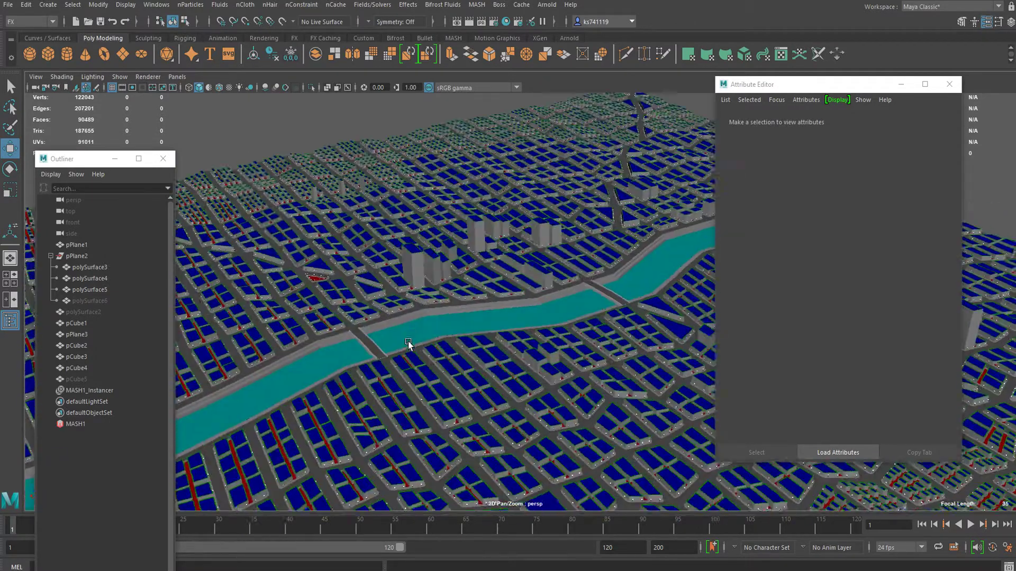
scroll(512, 296, down, 10)
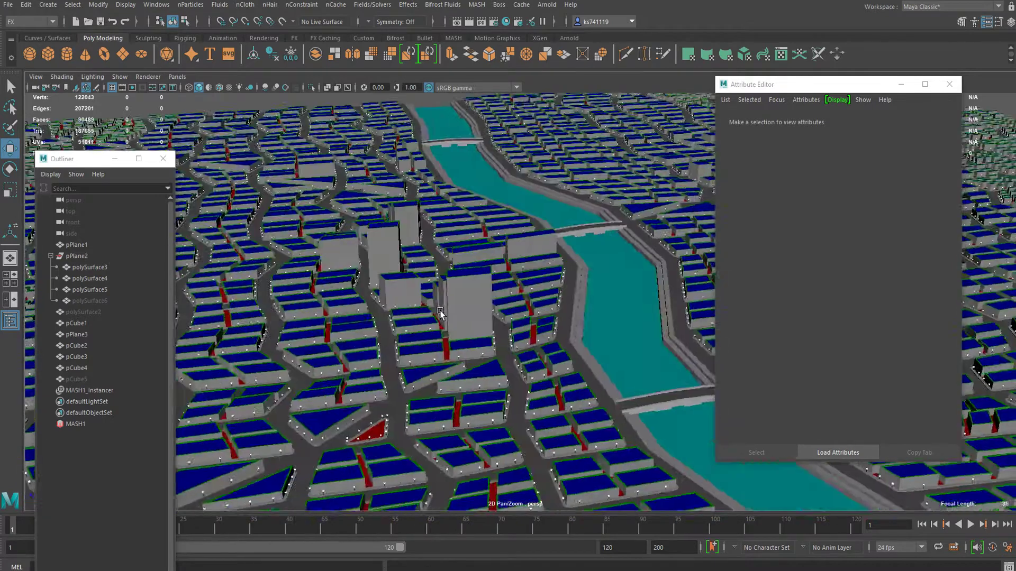
scroll(491, 297, up, 3)
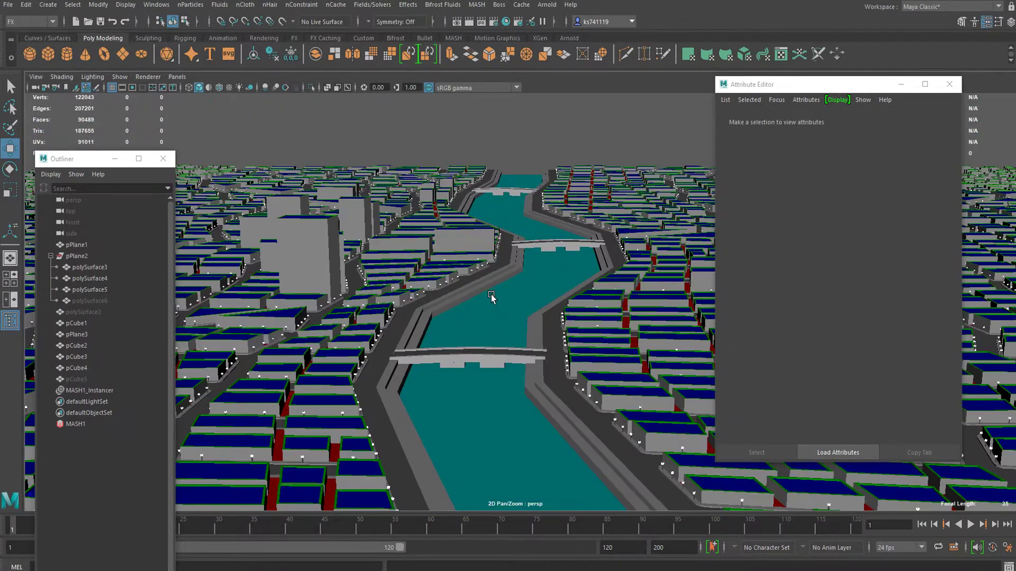
scroll(370, 264, down, 4)
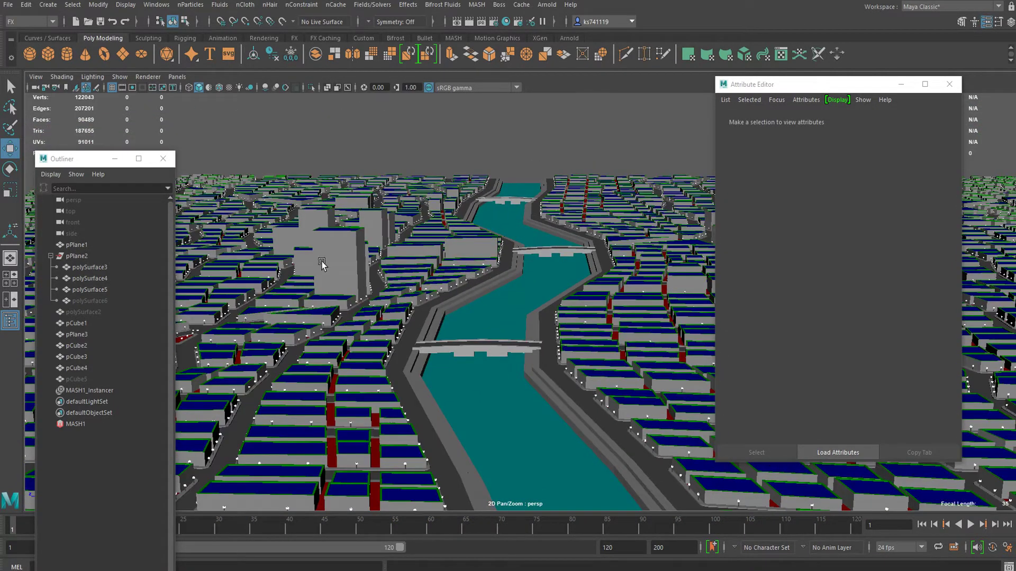
Select the building mesh polySurface4 as a whole object and examine its blocks near the river.
click(364, 260)
scroll(364, 261, up, 8)
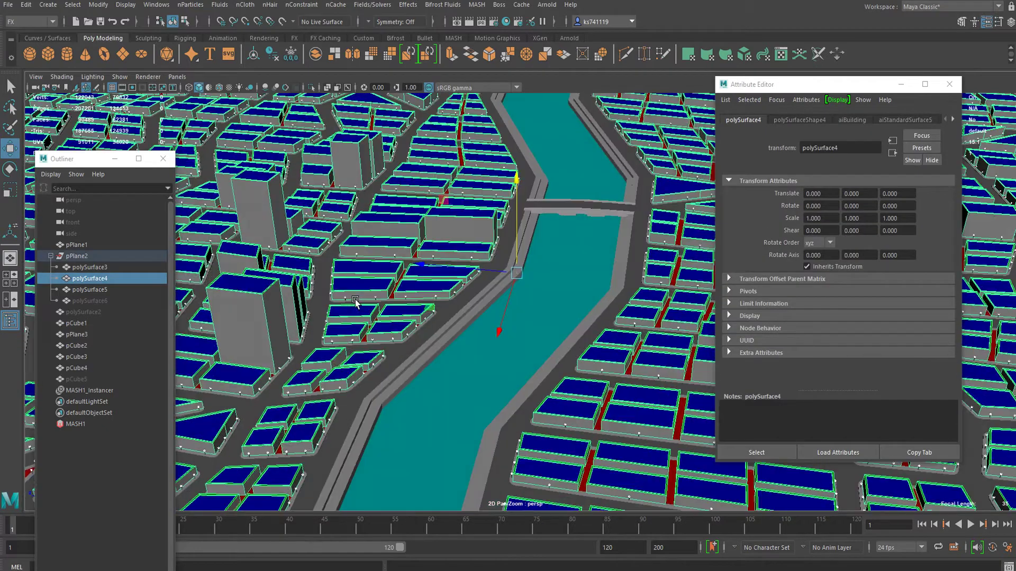
scroll(406, 266, down, 8)
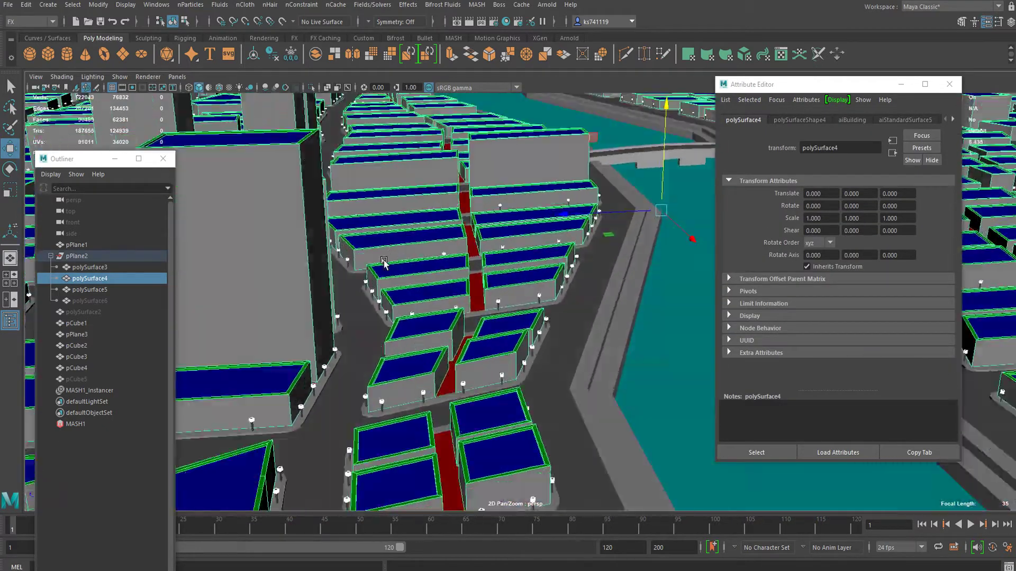
scroll(399, 239, down, 3)
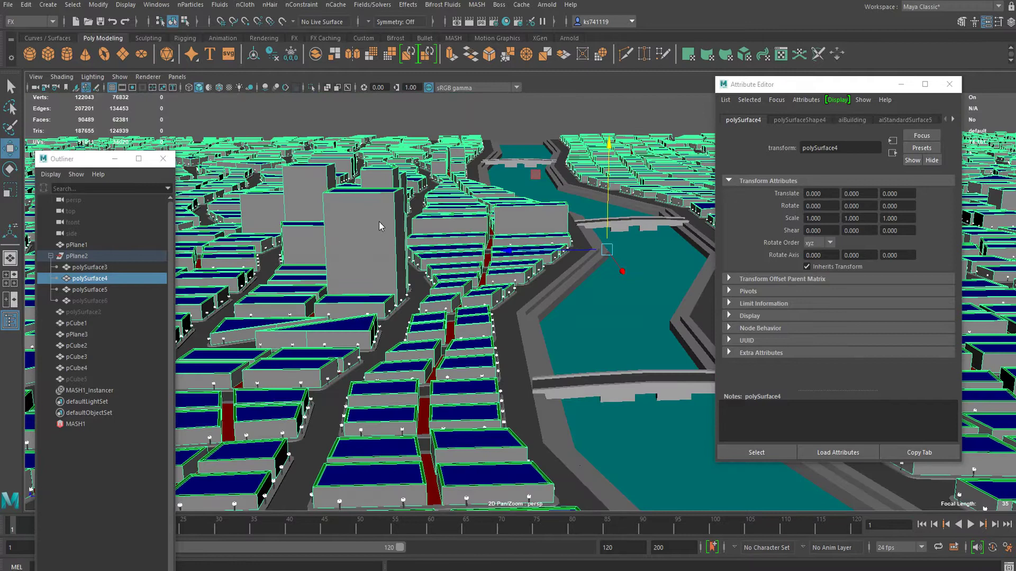
right_drag(379, 223, 440, 199)
click(481, 124)
click(369, 217)
scroll(405, 233, down, 6)
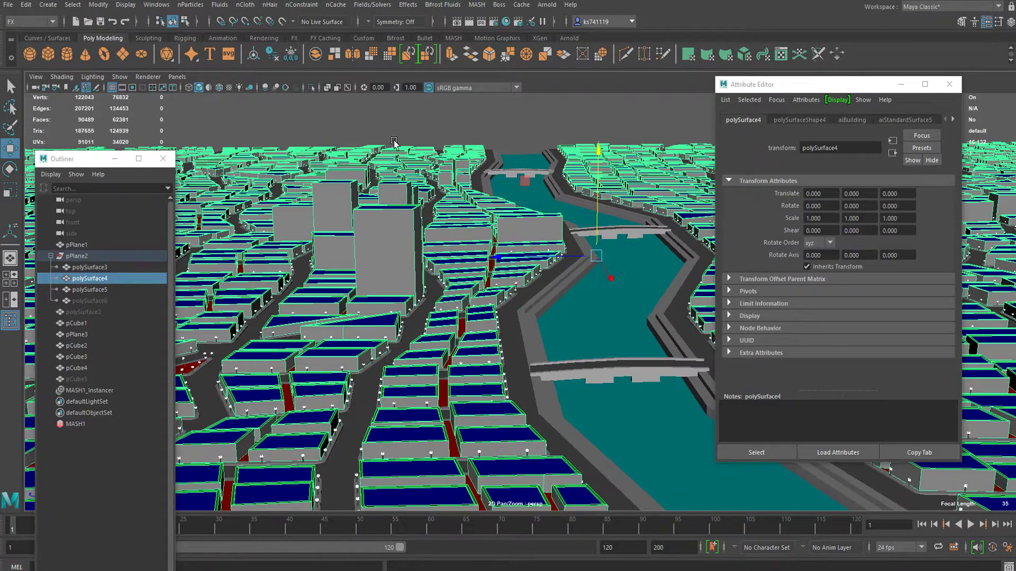
Isolate the building mesh polySurface4 in the viewport.
alt+drag(442, 261, 466, 249)
scroll(500, 275, up, 5)
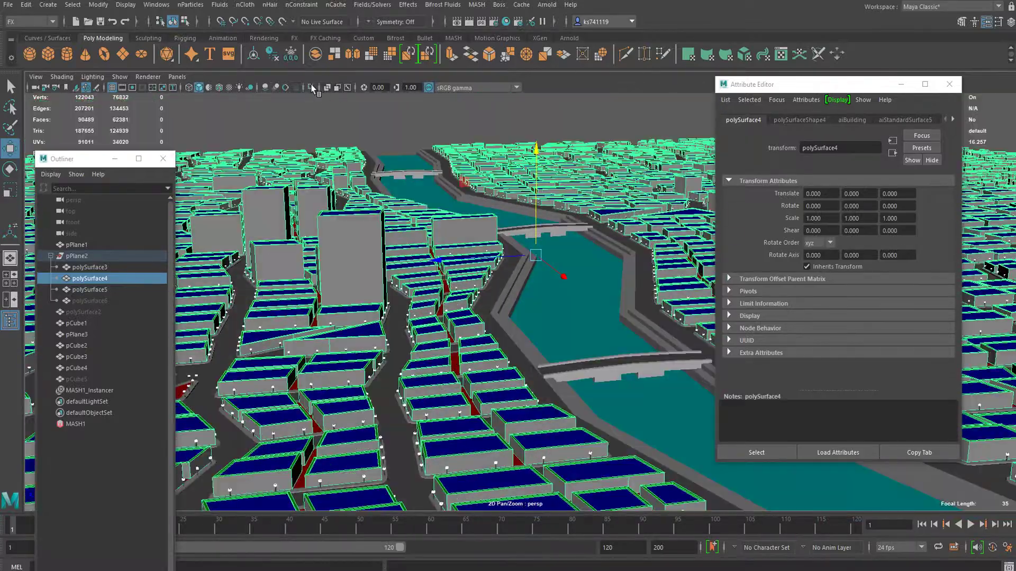
scroll(394, 264, down, 6)
alt+drag(398, 267, 465, 266)
scroll(476, 308, up, 5)
scroll(465, 266, up, 3)
alt+middle_drag(431, 243, 442, 252)
scroll(442, 252, down, 4)
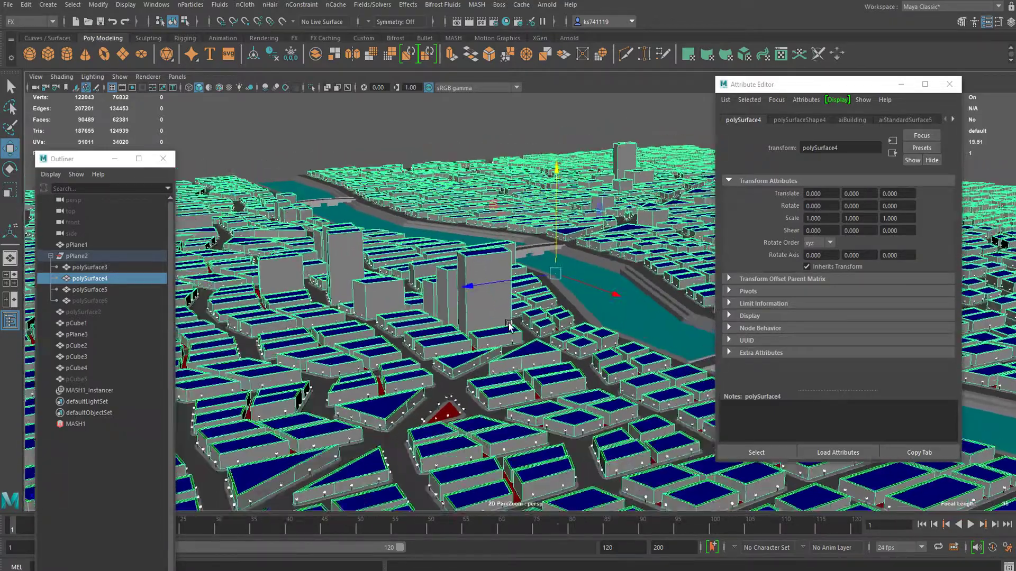
click(314, 87)
scroll(415, 213, down, 5)
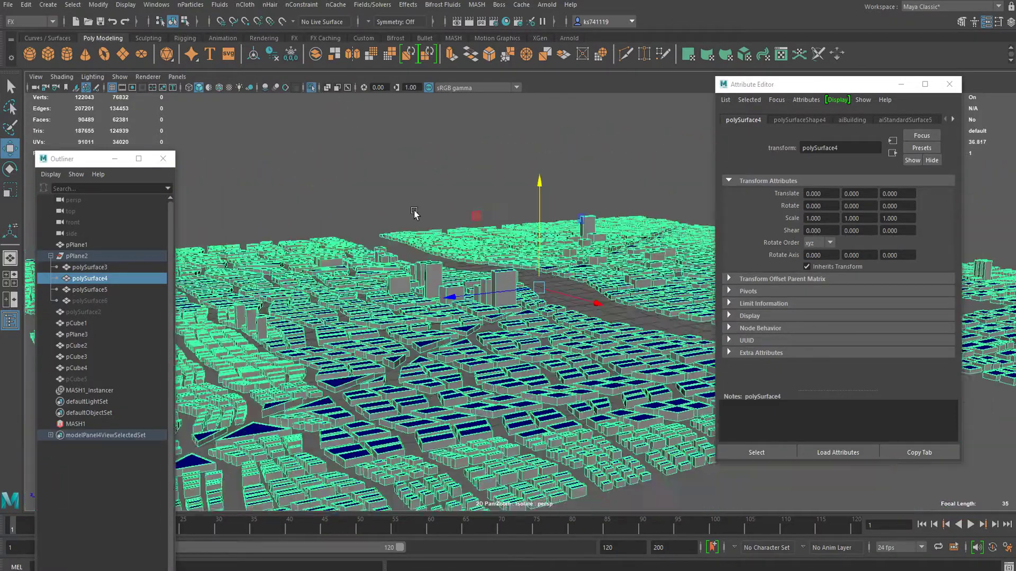
Delete the small stray cluster of faces beside the triangular block in polySurface4 across the river, and return to object selection.
click(434, 158)
alt+drag(458, 296, 515, 244)
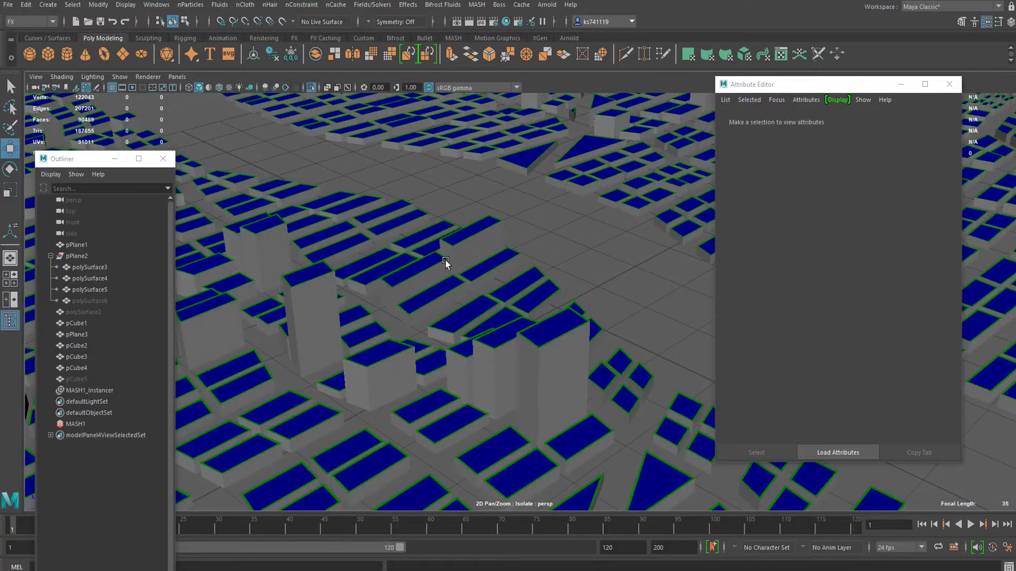
click(597, 144)
right_click(581, 122)
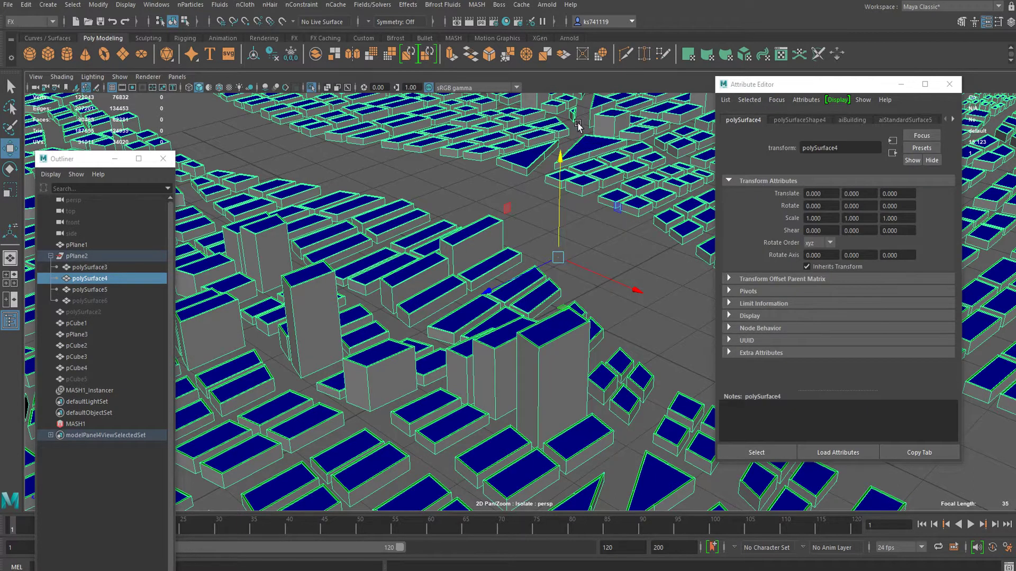
click(585, 165)
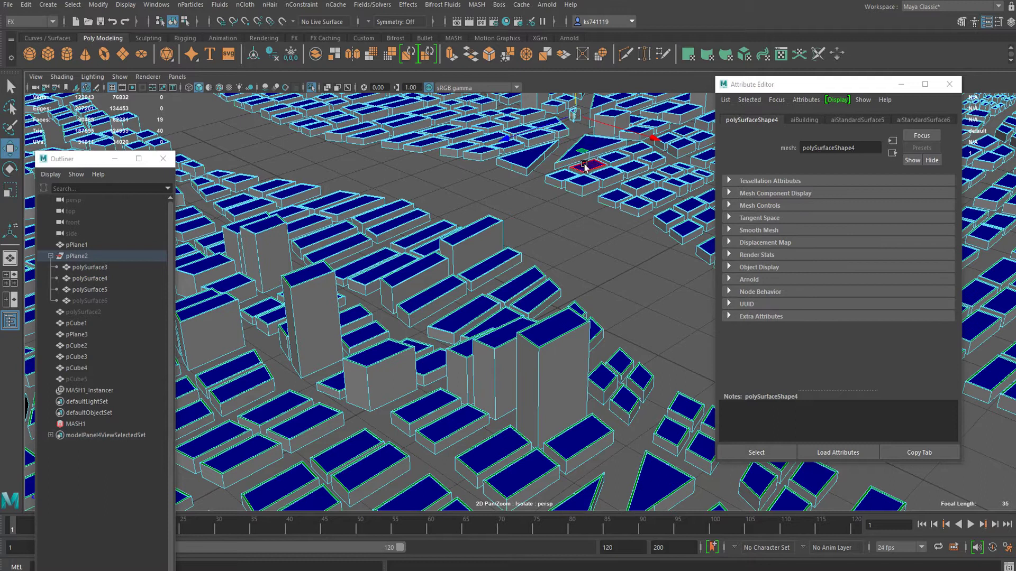
key(Delete)
right_drag(490, 167, 559, 130)
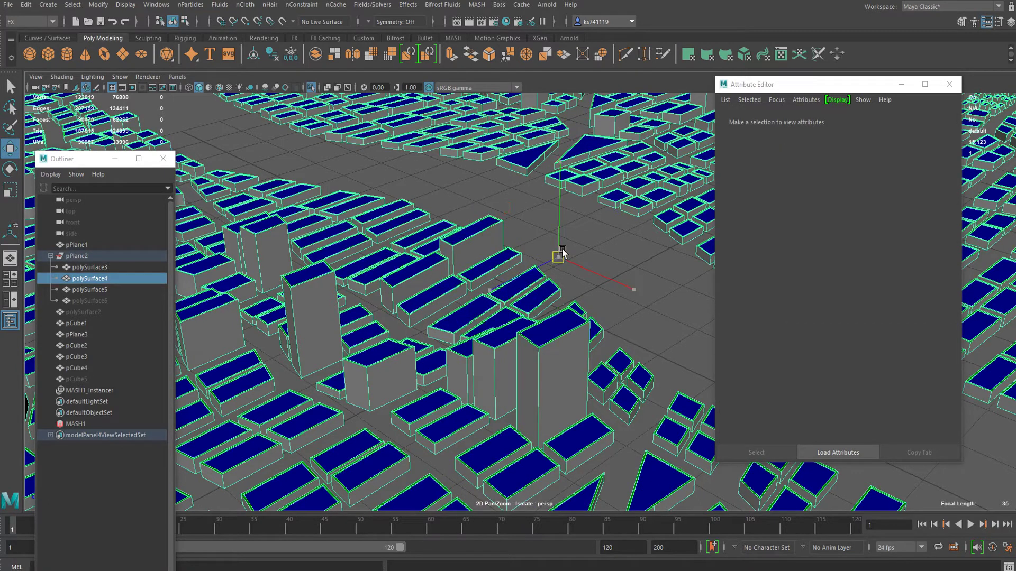
Apply automatic UV mapping to all faces of the building mesh polySurface4 and return to object selection.
key(ctrl+z)
click(519, 185)
click(507, 159)
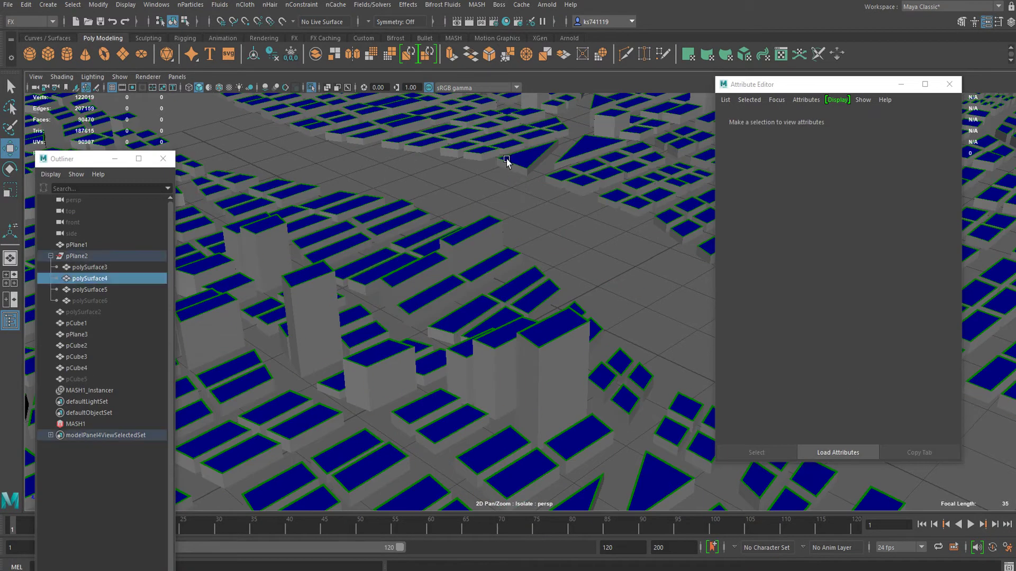
alt+right_drag(581, 175, 490, 260)
alt+drag(489, 259, 436, 221)
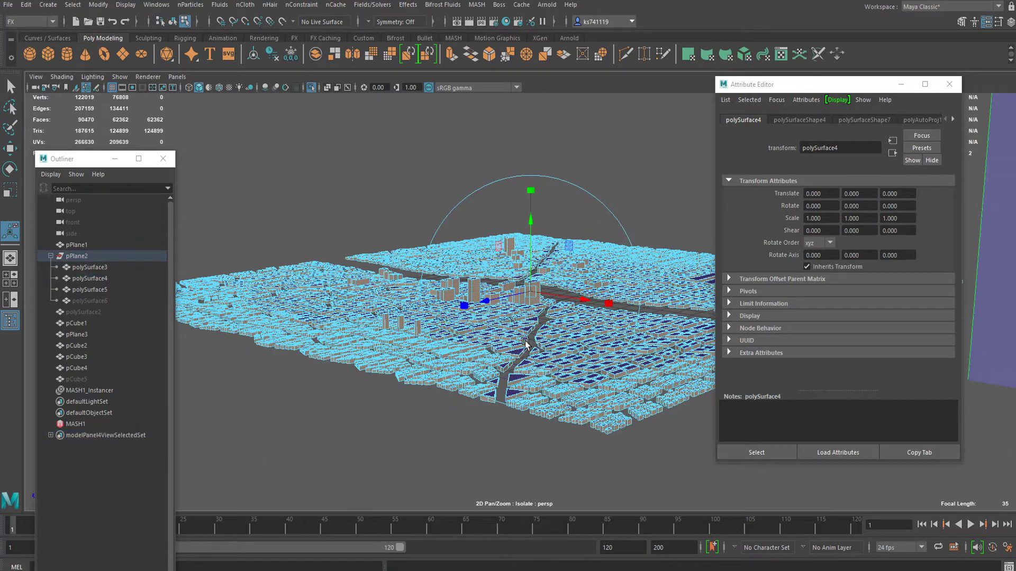
right_drag(500, 224, 521, 209)
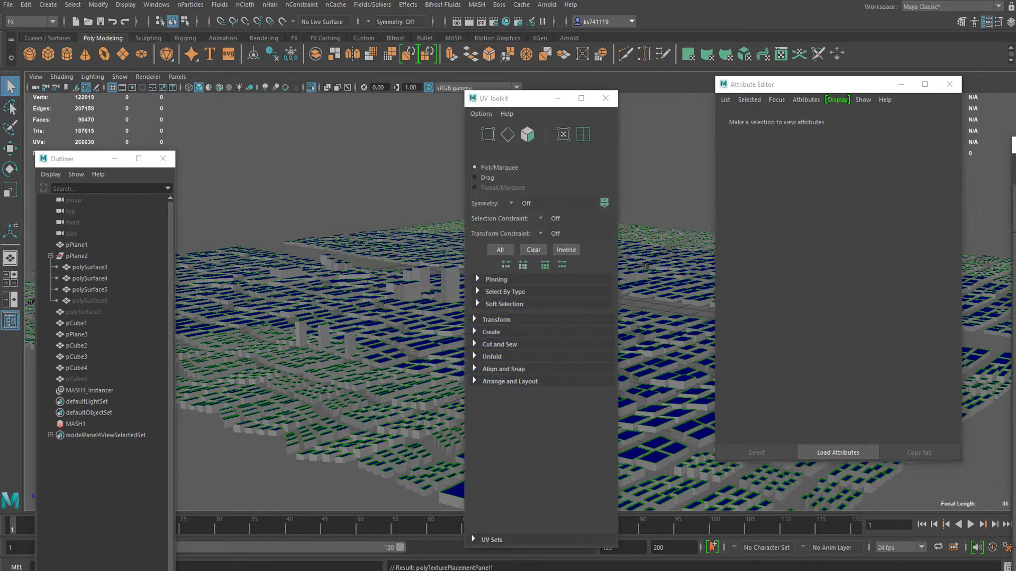
Show the UV layout of the building mesh polySurface4 in the UV Editor.
drag(1015, 147, 389, 48)
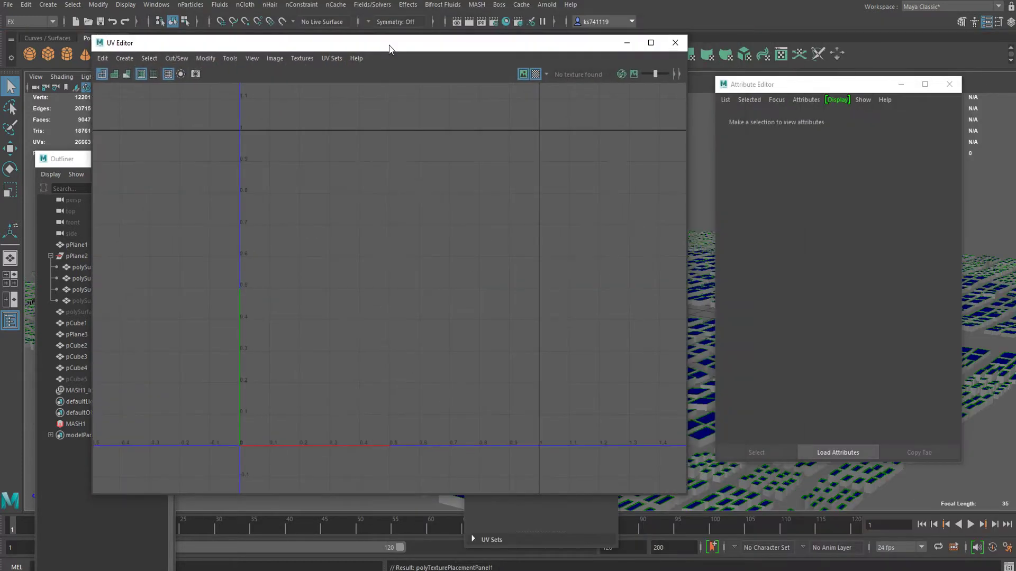
click(692, 351)
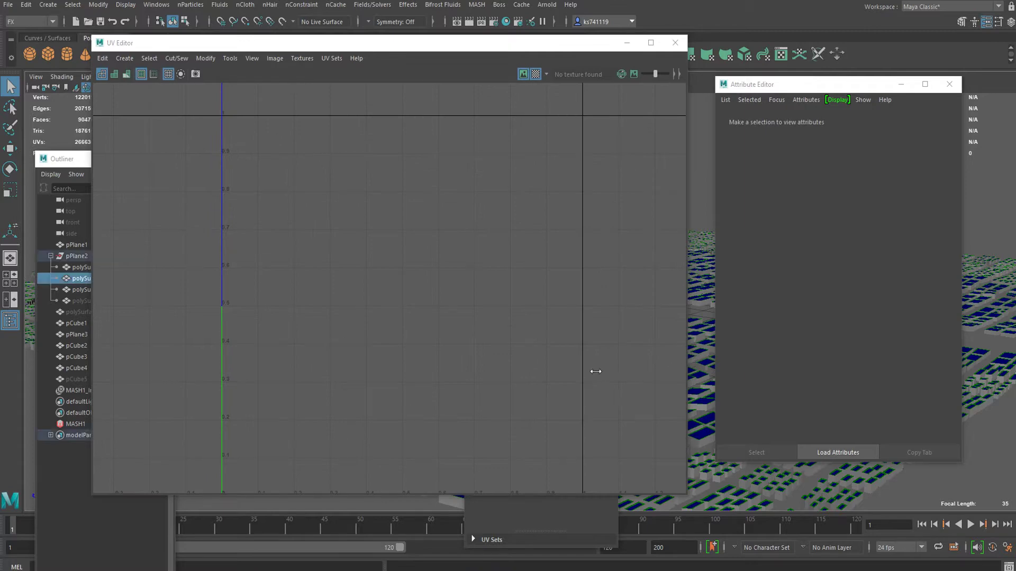
scroll(338, 312, up, 15)
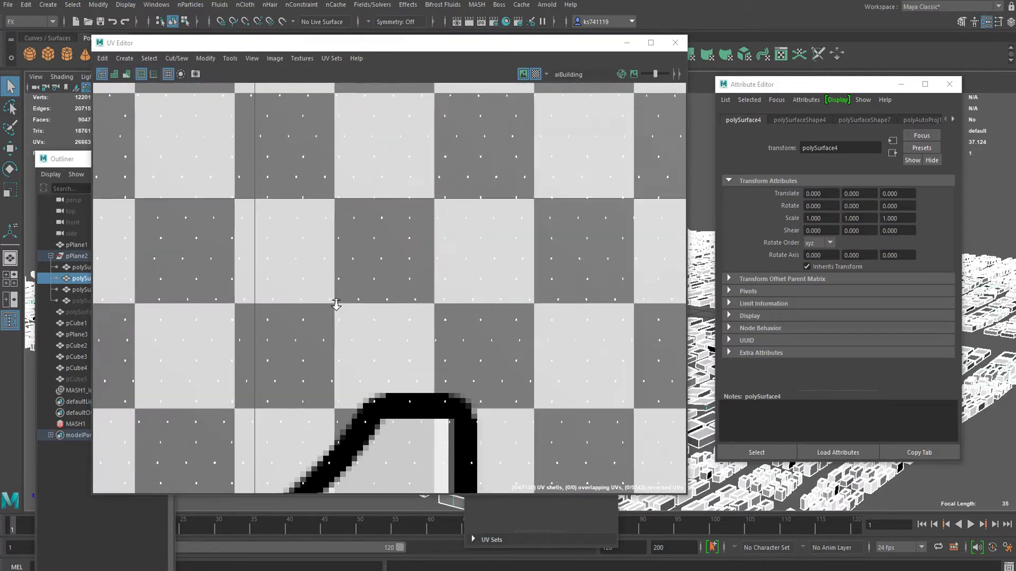
Examine the size and spacing of polySurface4's UV shells against the checker pattern, and close the UV Editor and UV Toolkit.
scroll(336, 304, down, 10)
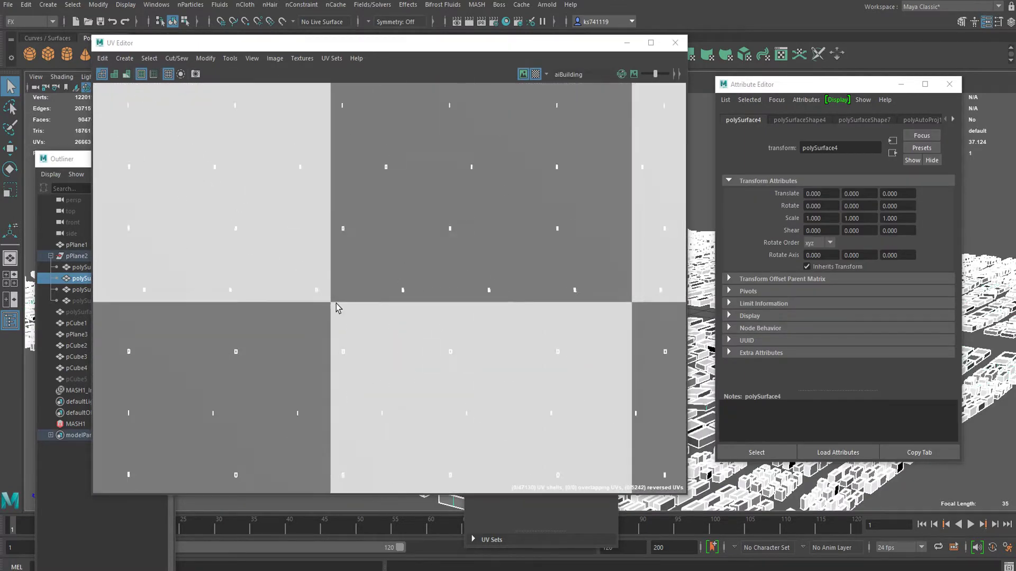
scroll(336, 303, down, 3)
scroll(526, 229, up, 10)
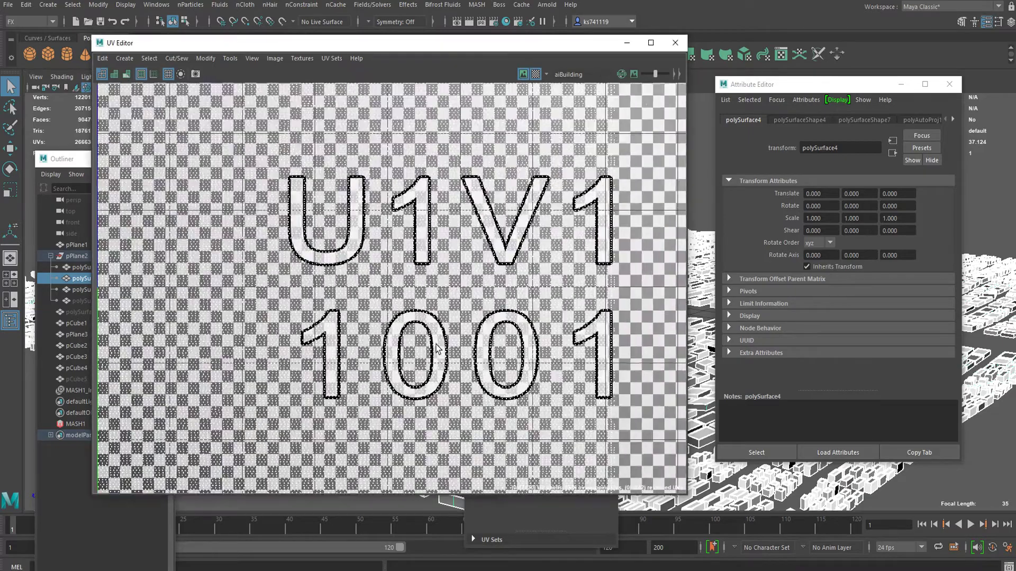
scroll(525, 228, down, 10)
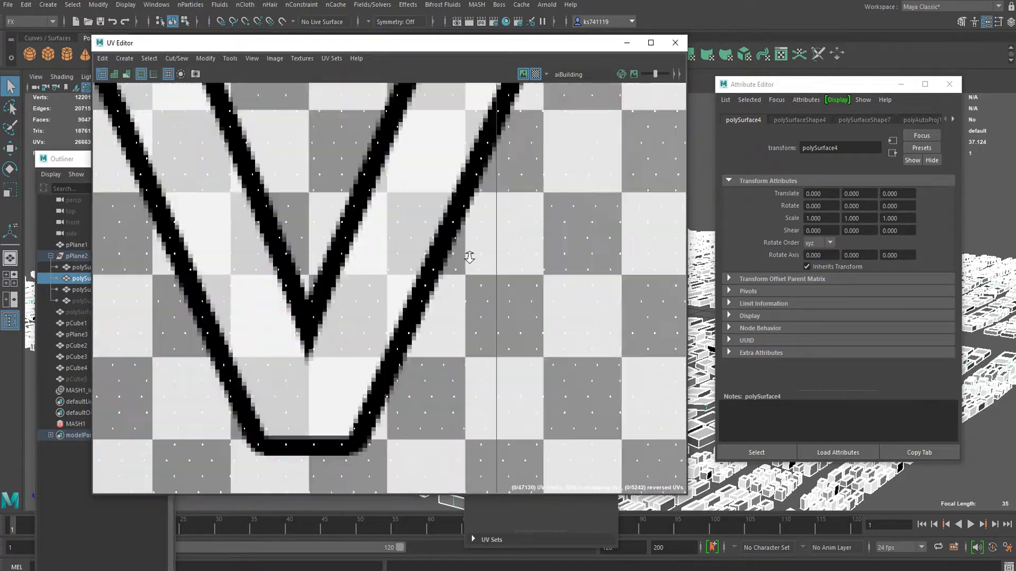
scroll(483, 253, up, 12)
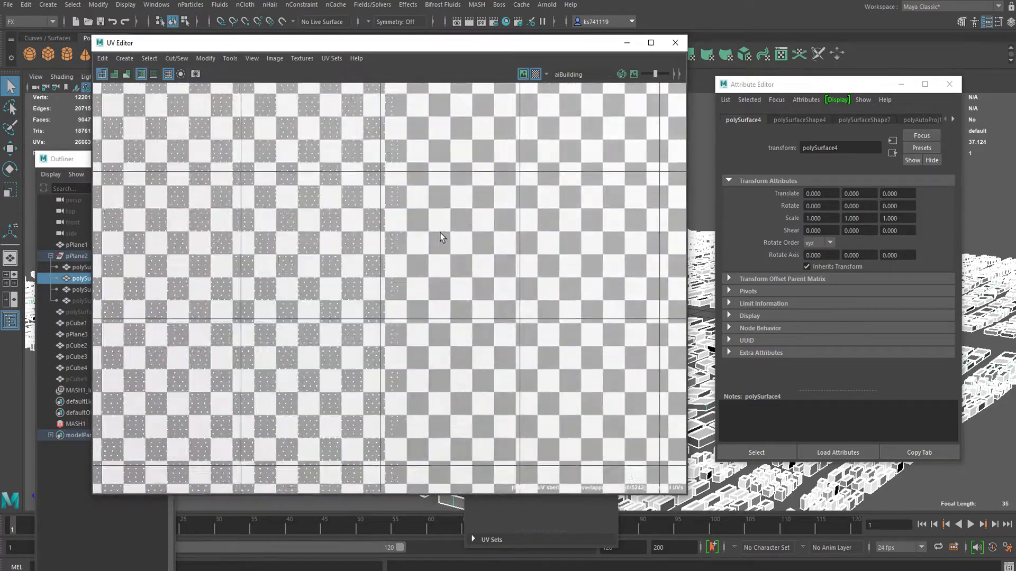
scroll(487, 246, up, 5)
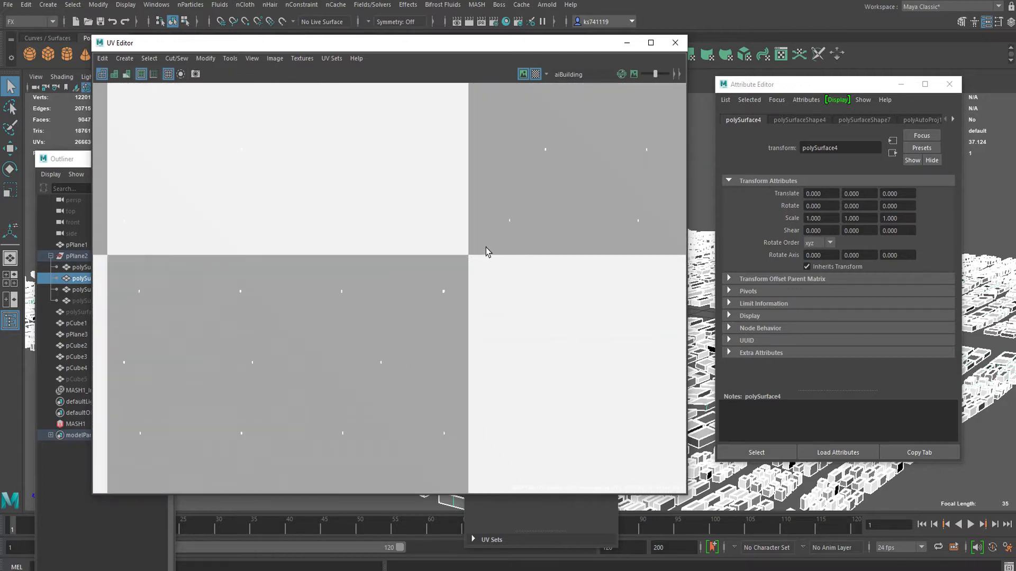
scroll(486, 247, down, 10)
scroll(523, 235, down, 5)
mouse_move(521, 235)
right_down()
mouse_move(535, 236)
mouse_move(504, 223)
mouse_move(521, 236)
right_up()
scroll(521, 235, up, 5)
scroll(521, 236, up, 8)
scroll(469, 231, down, 4)
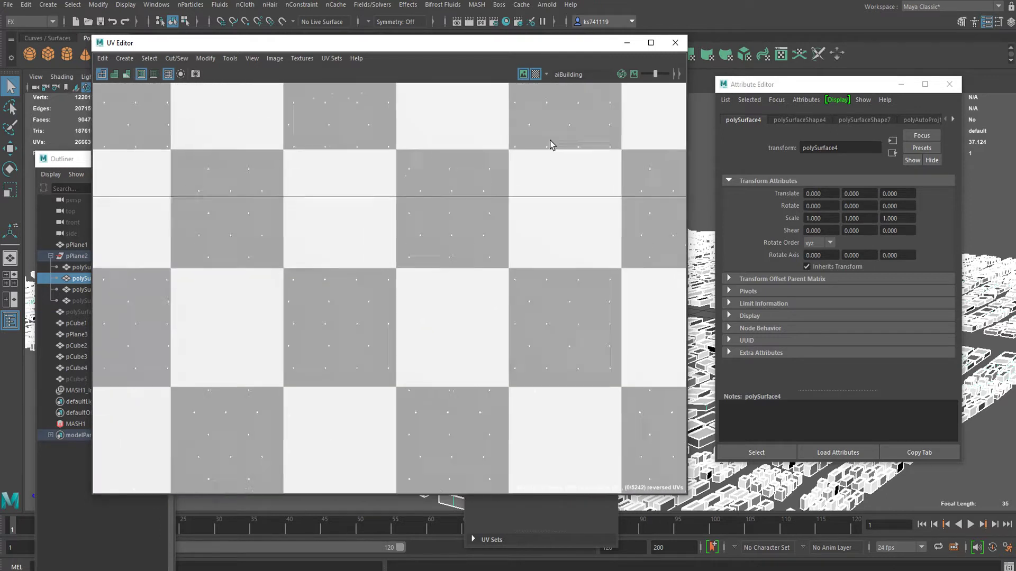
scroll(476, 211, up, 4)
scroll(350, 294, up, 6)
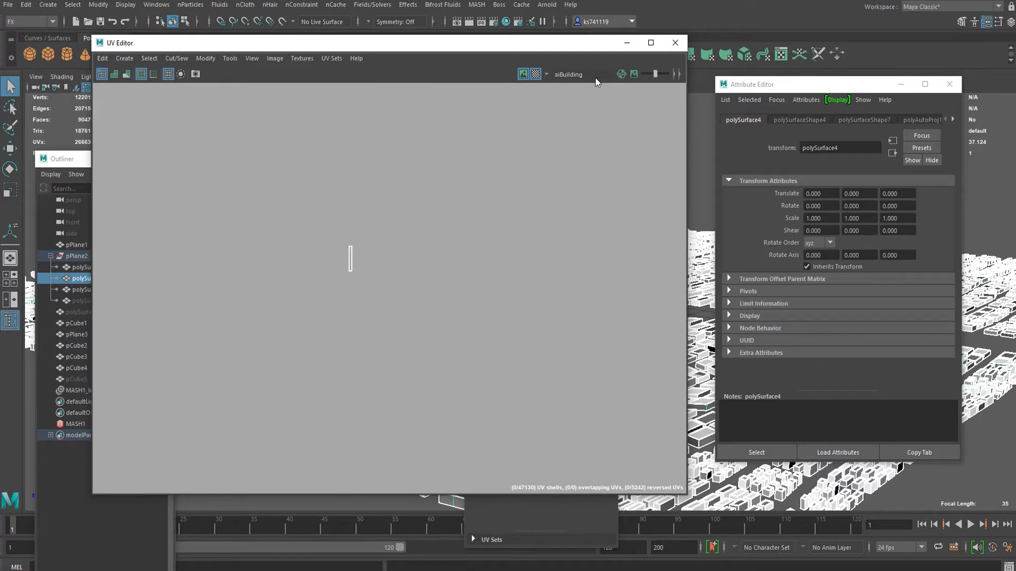
click(675, 43)
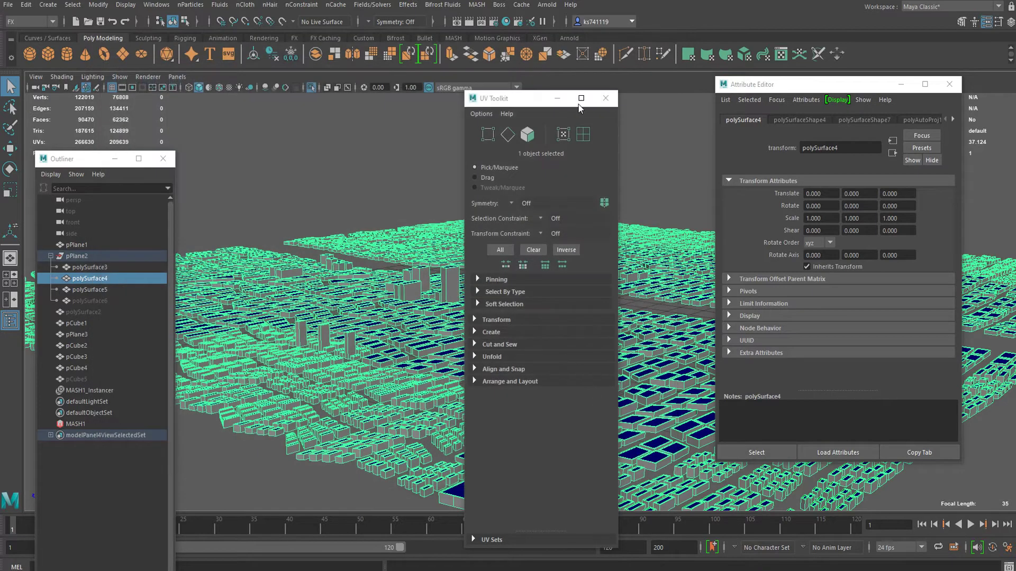
click(606, 97)
Reselect the whole building mesh polySurface4 and view its tall towers and surrounding blocks at street level.
scroll(476, 238, up, 10)
right_drag(435, 234, 499, 206)
click(663, 240)
alt+drag(663, 239, 503, 242)
click(443, 281)
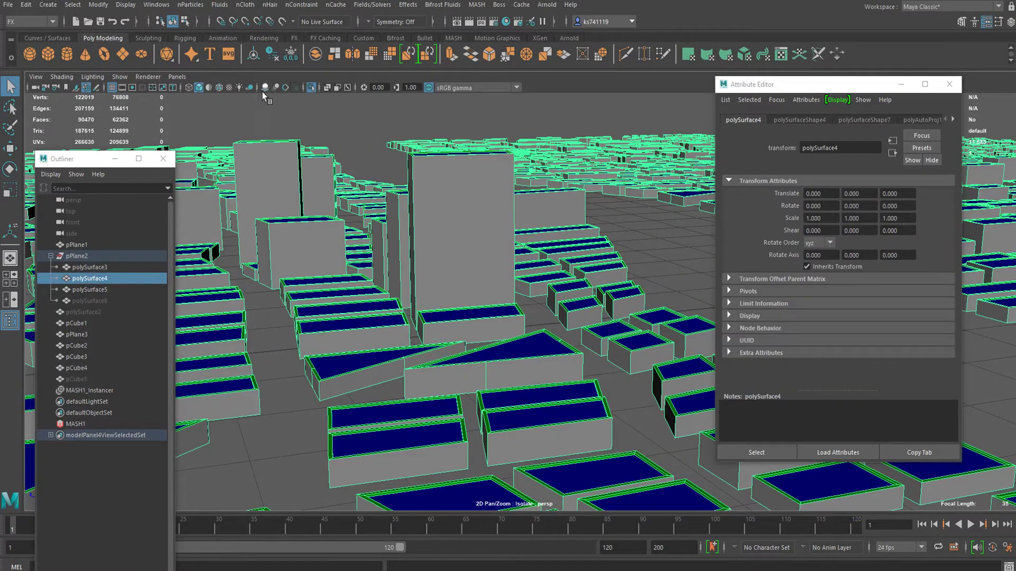
click(271, 47)
Switch to Chrome and compare lit-window facade images in the "night building texture" image results.
key(alt+Tab)
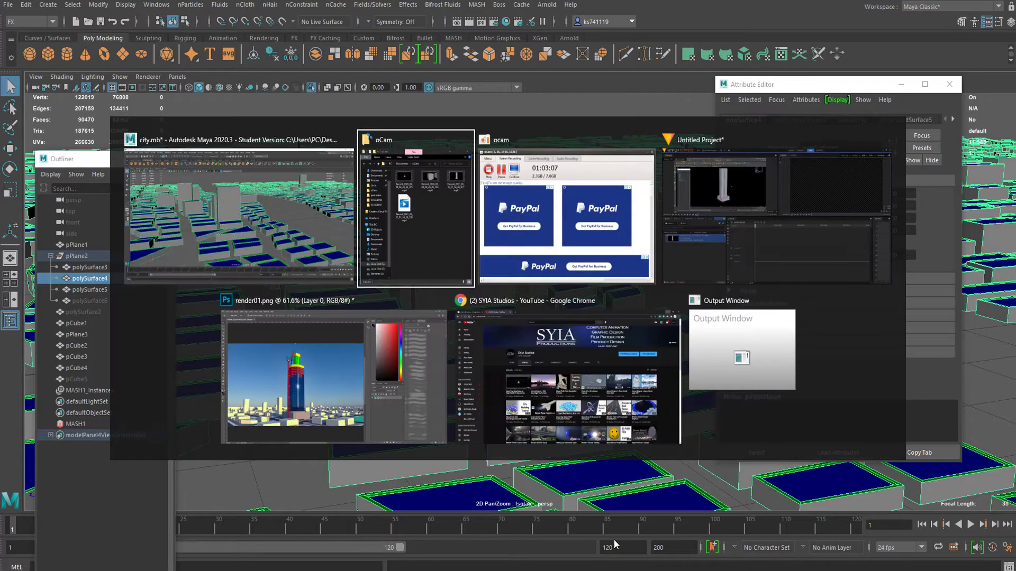
key(Escape)
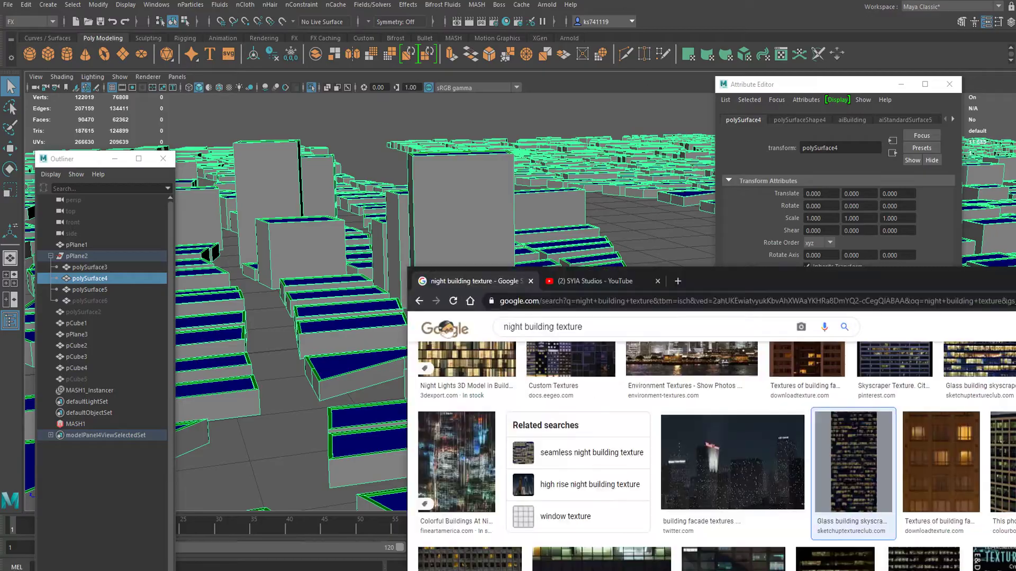
scroll(694, 295, down, 3)
scroll(694, 296, up, 10)
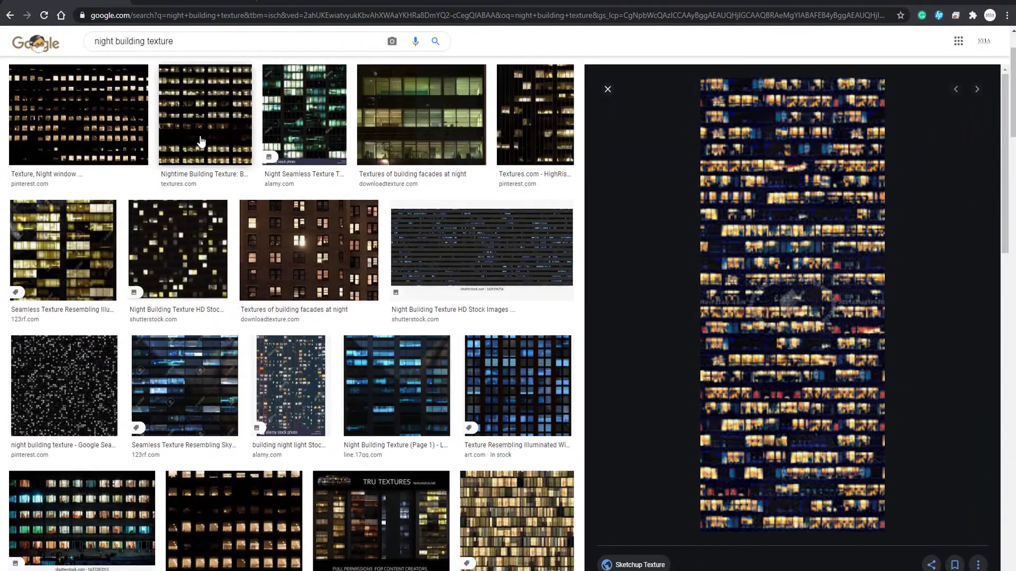
click(200, 142)
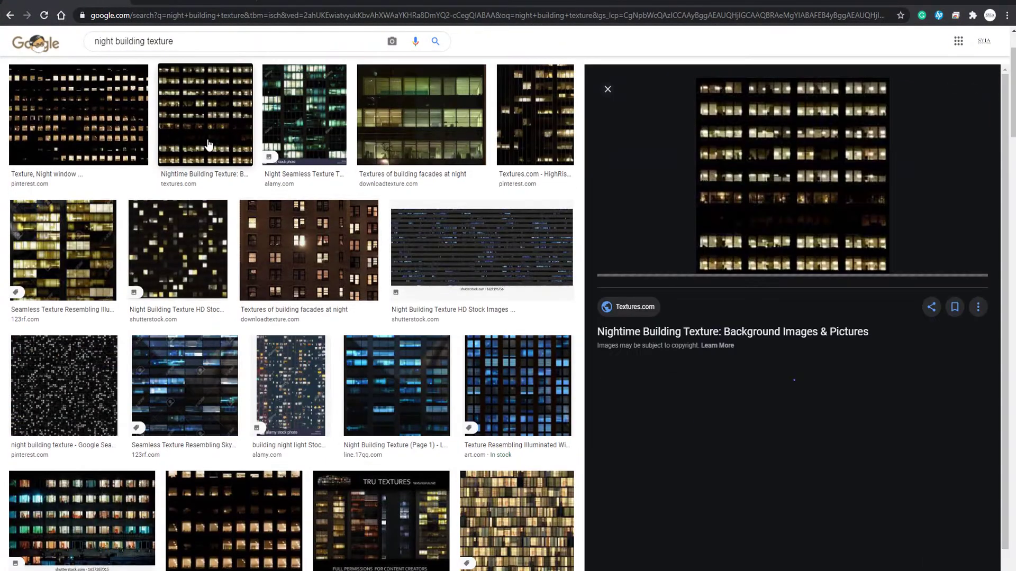
scroll(151, 195, up, 1)
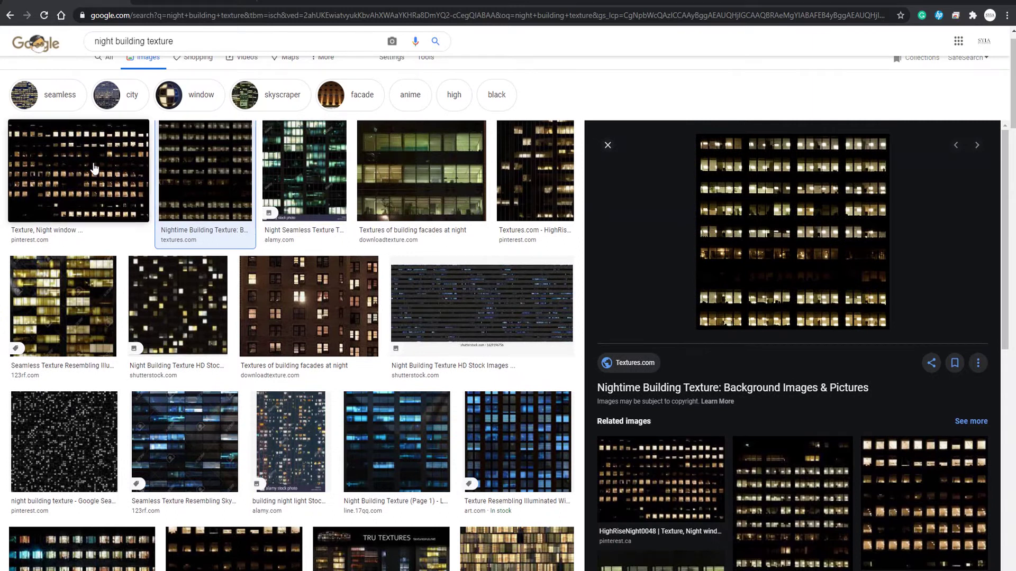
click(141, 191)
click(530, 137)
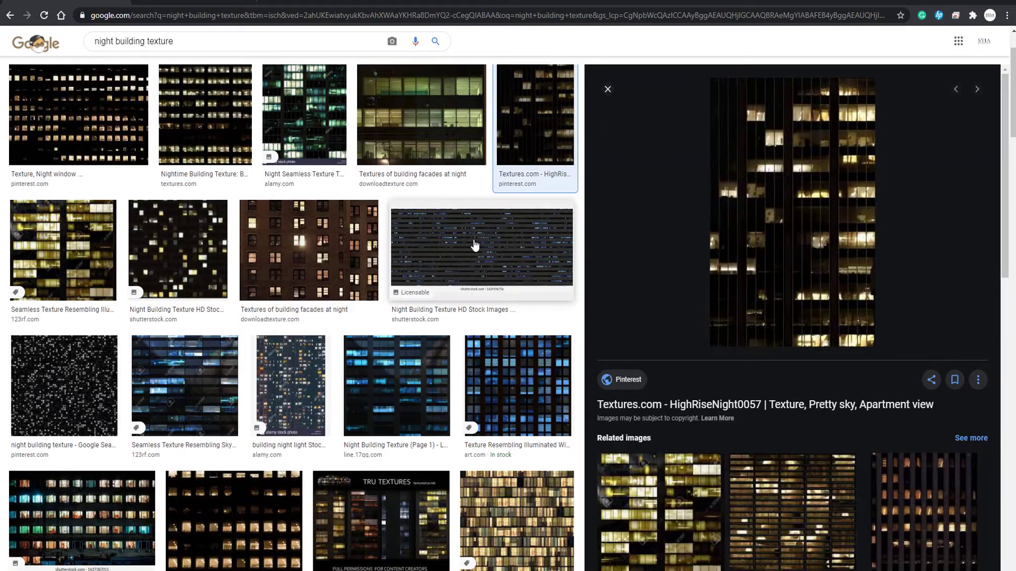
Save the "Nightime Building Texture" image from Textures.com to the Desktop as HighRiseNight0058_1_350.jpg.
click(196, 148)
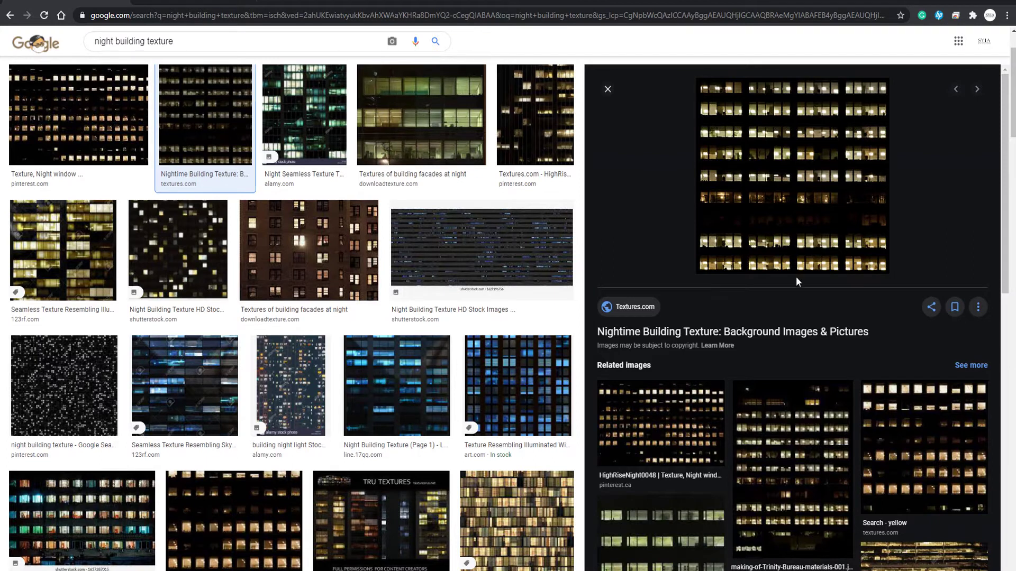
right_click(766, 182)
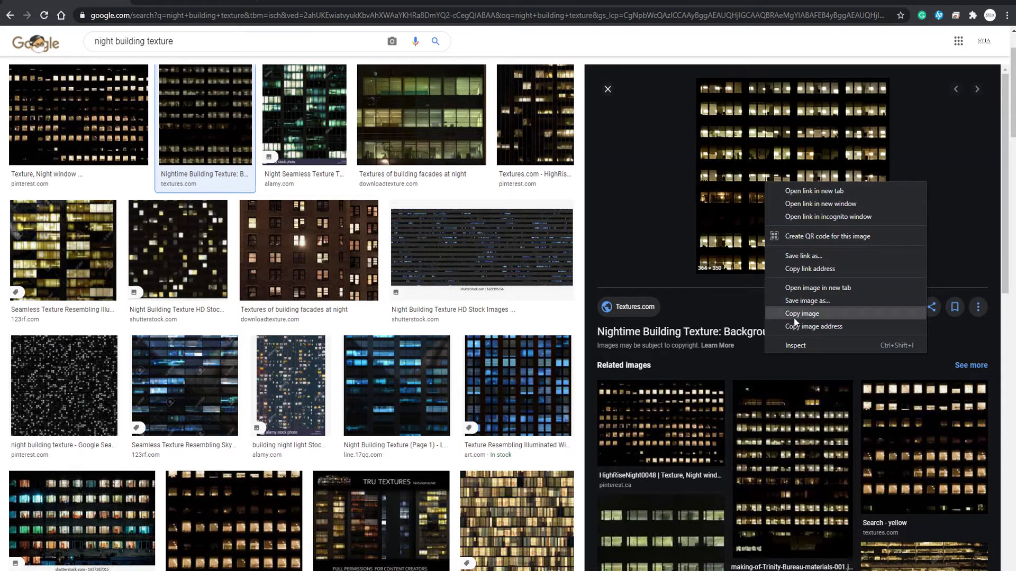
click(802, 301)
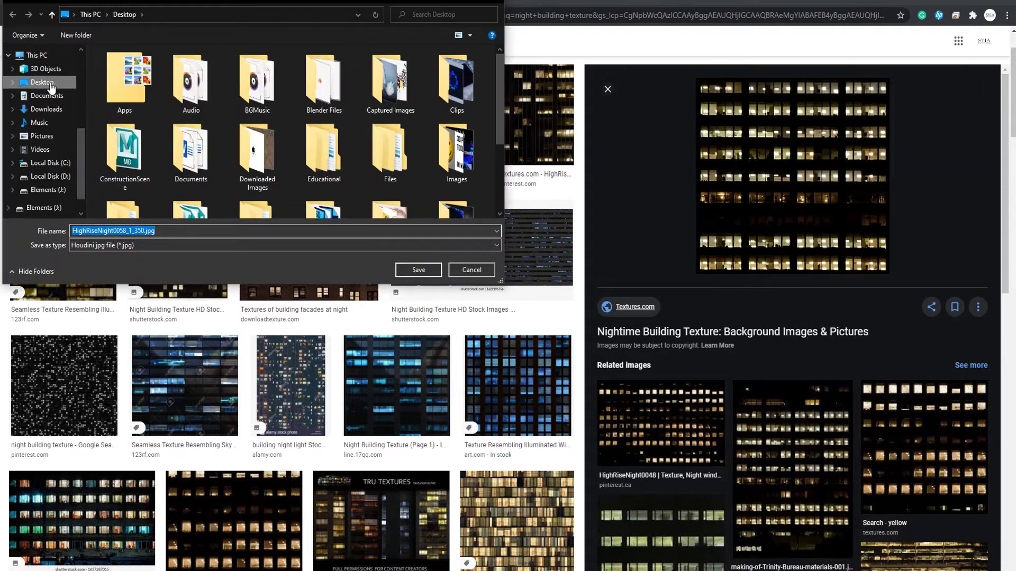
click(50, 85)
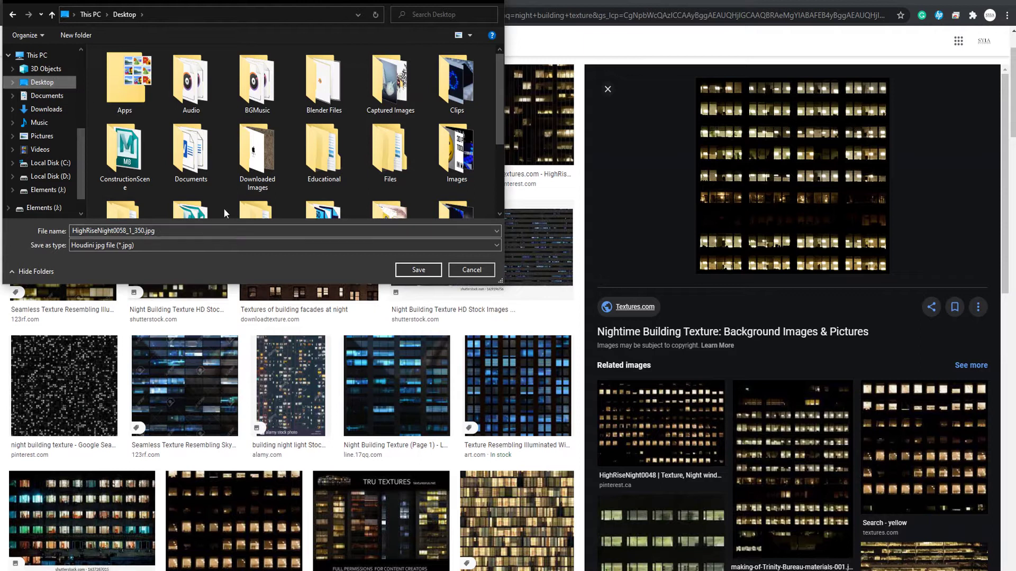
click(417, 269)
Browse further night building texture results, including the "3DWorld: Building Window Generation" image, and switch back to Maya.
scroll(336, 298, down, 3)
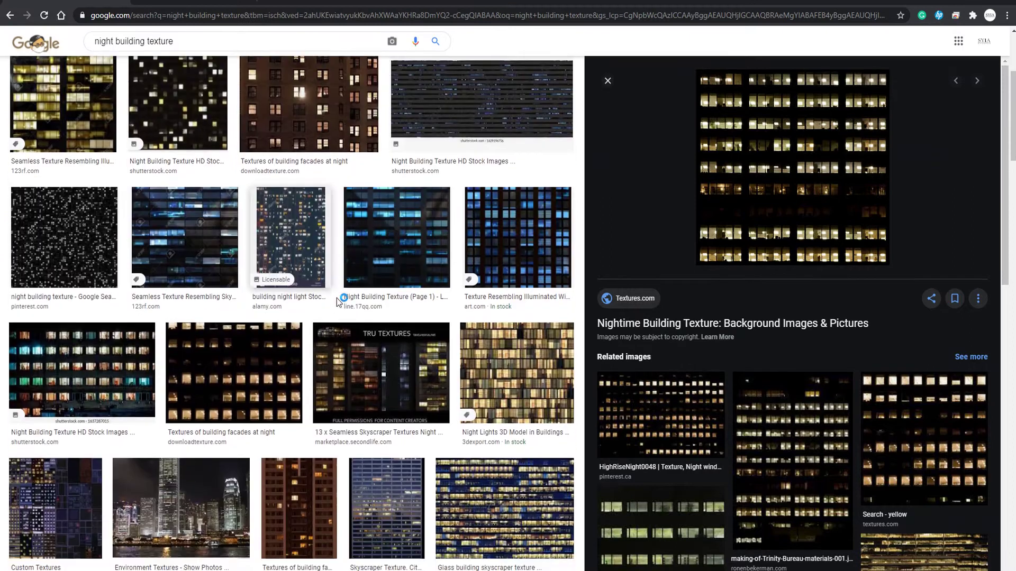
scroll(337, 299, down, 2)
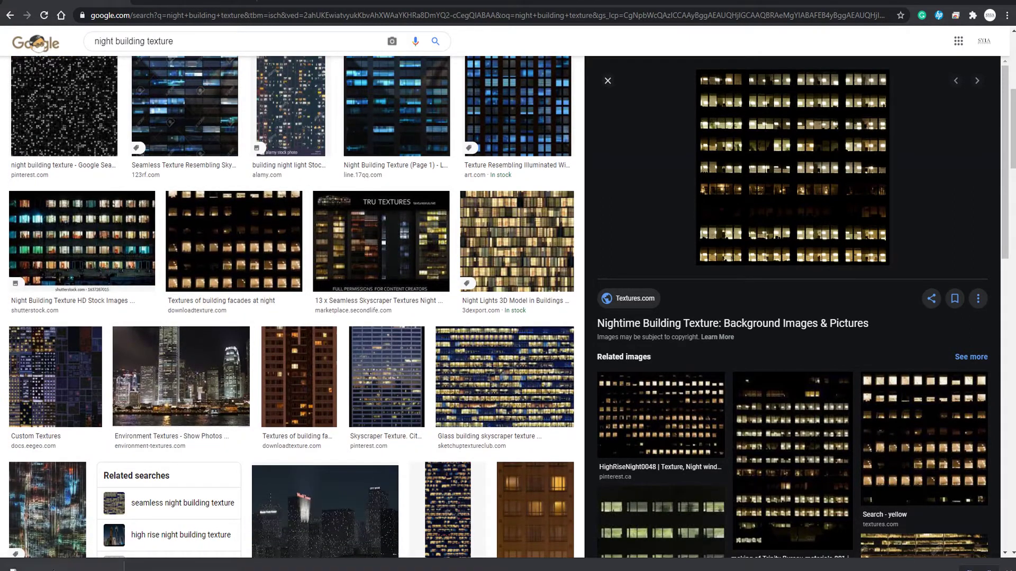
scroll(94, 497, down, 10)
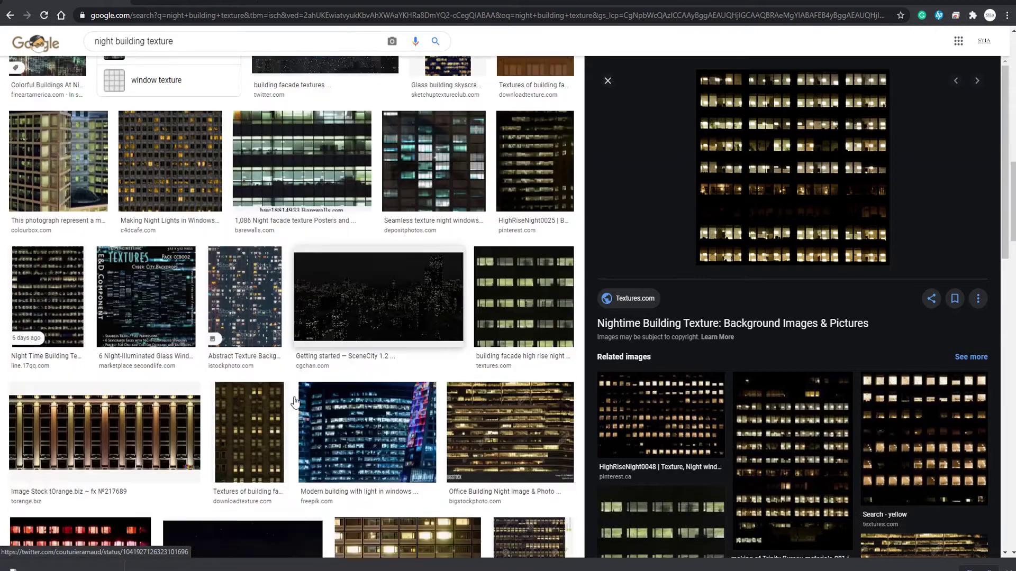
scroll(295, 403, down, 2)
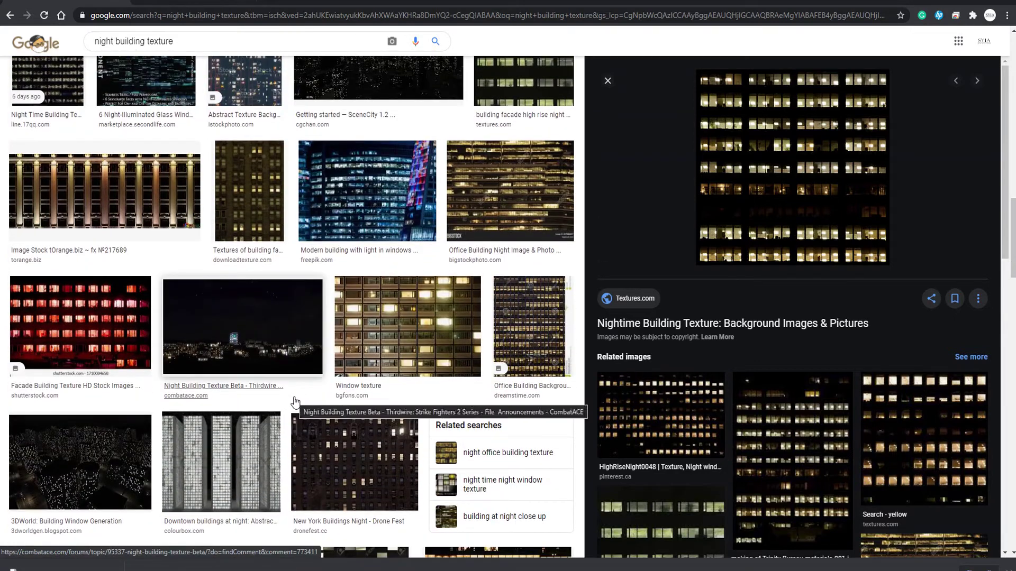
scroll(295, 403, down, 2)
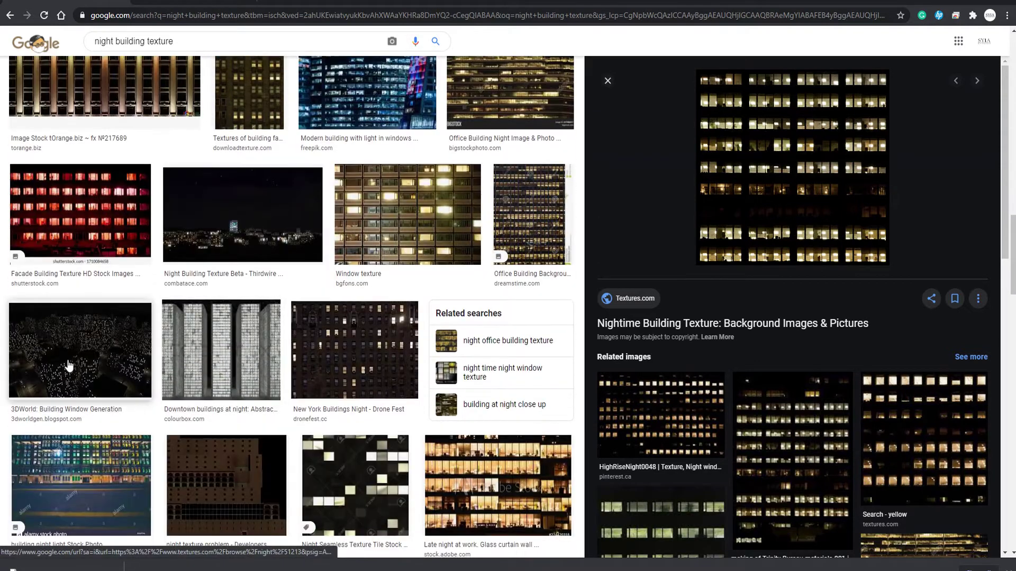
click(122, 367)
drag(479, 2, 1015, 201)
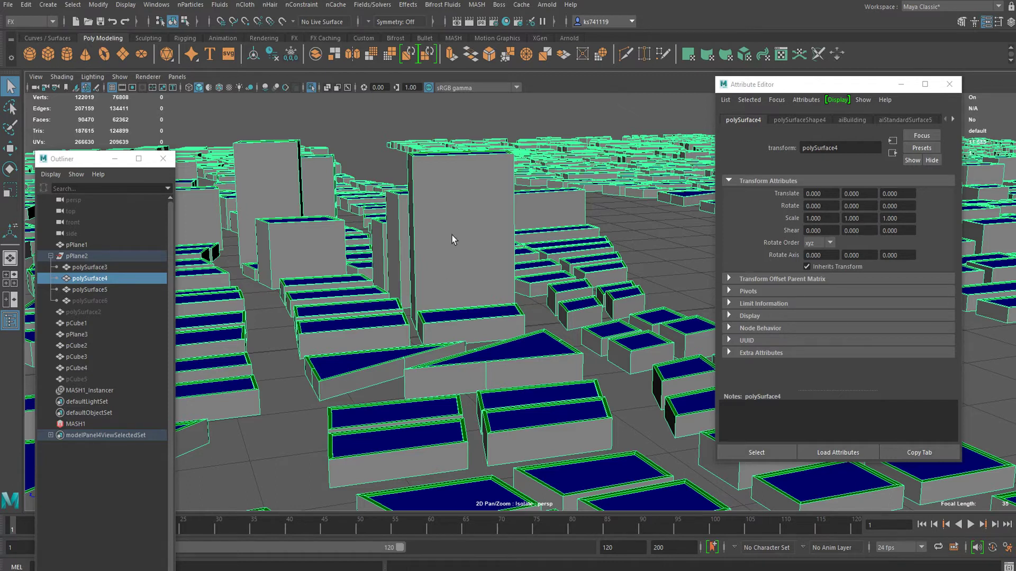
Connect a File texture to the base color of the aiBuilding material.
scroll(456, 249, down, 5)
scroll(462, 268, up, 5)
scroll(801, 121, down, 2)
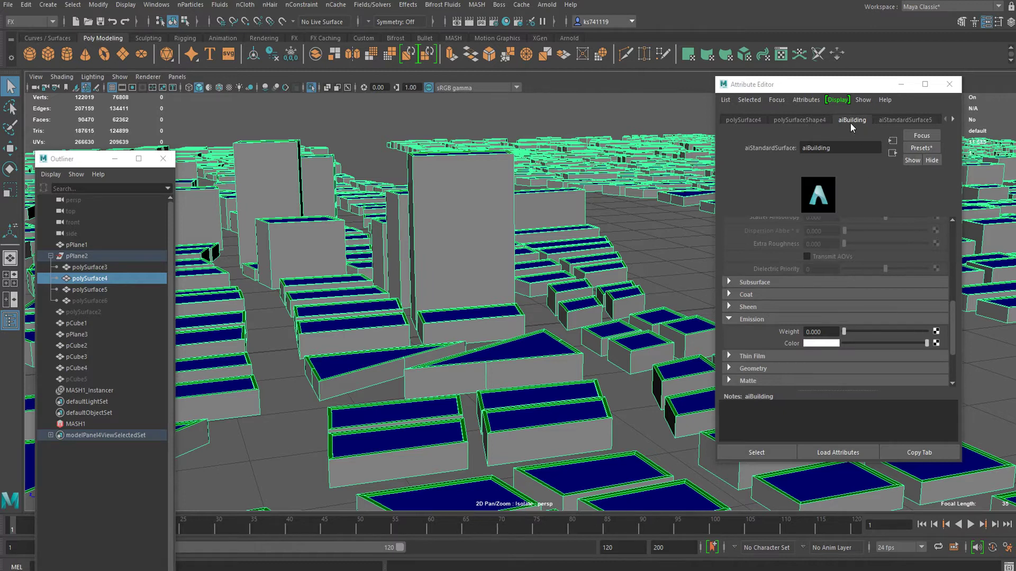
scroll(896, 300, up, 10)
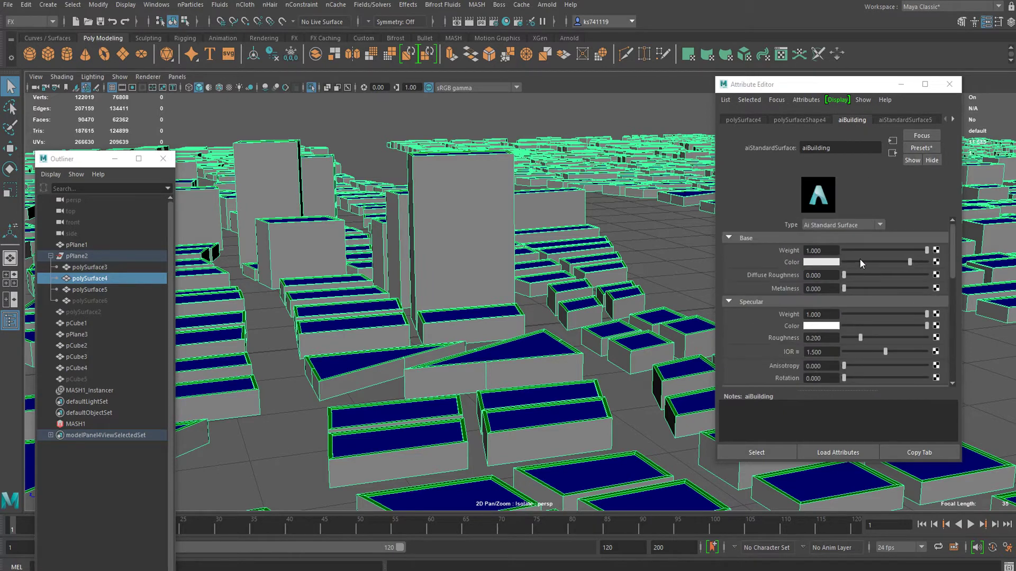
mouse_move(882, 258)
mouse_down()
mouse_move(837, 255)
mouse_move(892, 258)
mouse_up()
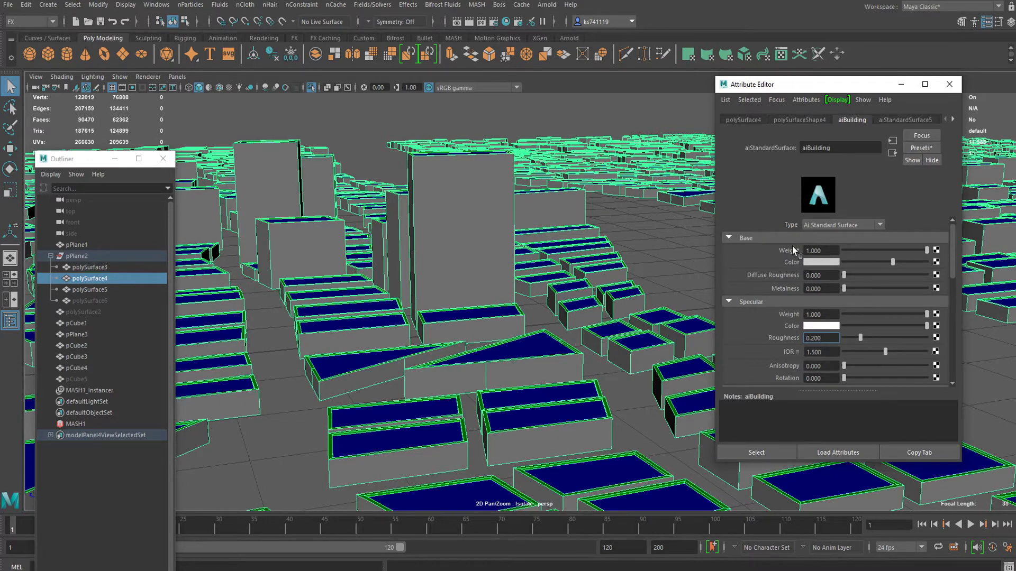
click(937, 262)
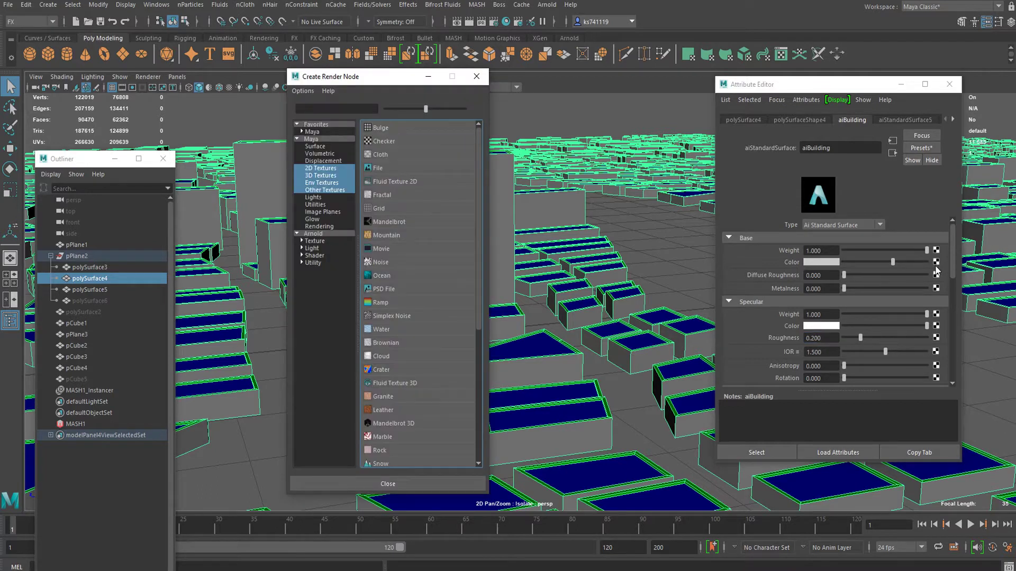
click(383, 169)
Load HighRiseNight0058_1_350.jpg from the Desktop as the file texture's image.
click(939, 273)
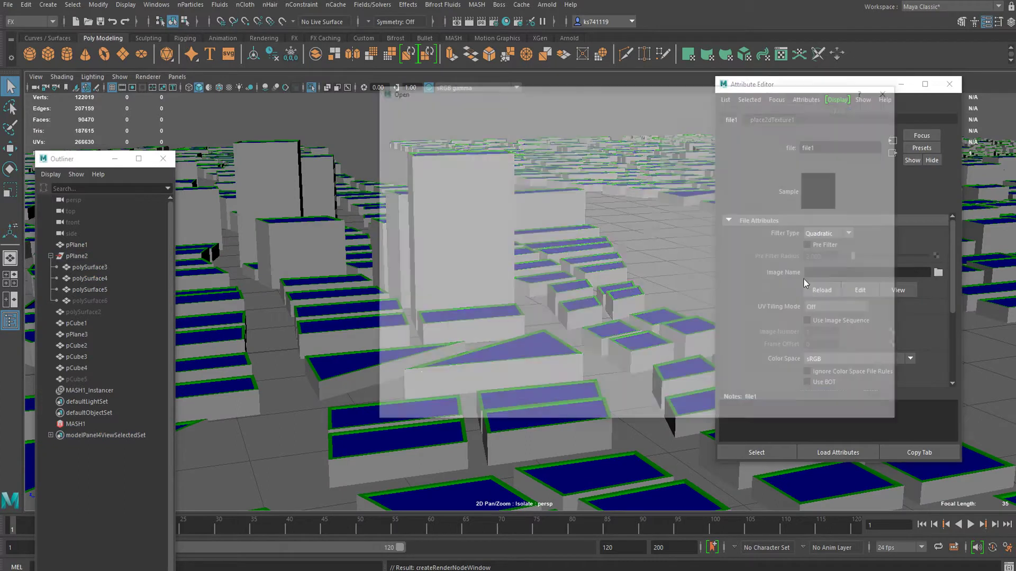
click(400, 148)
scroll(517, 254, down, 2)
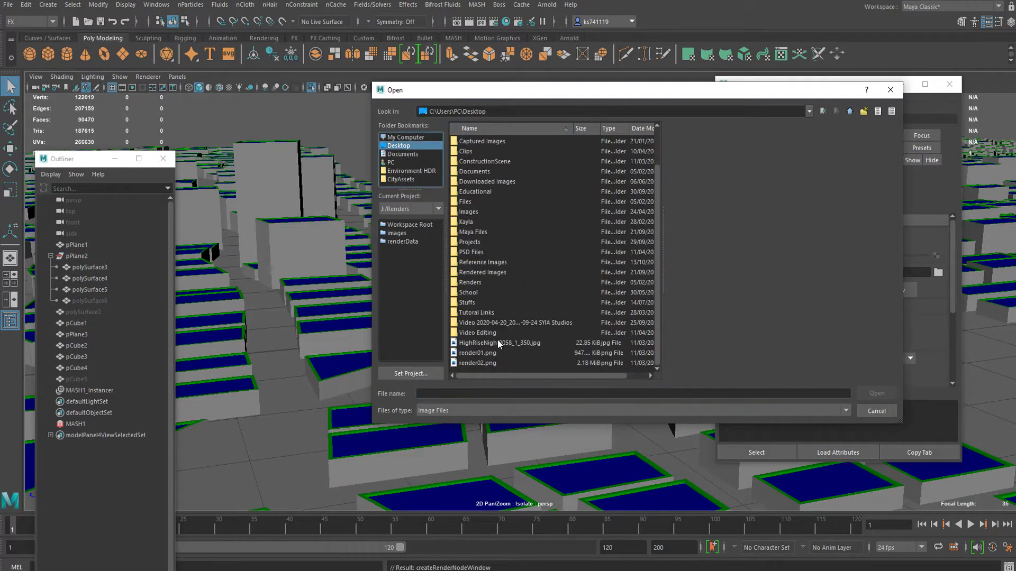
click(498, 343)
click(883, 392)
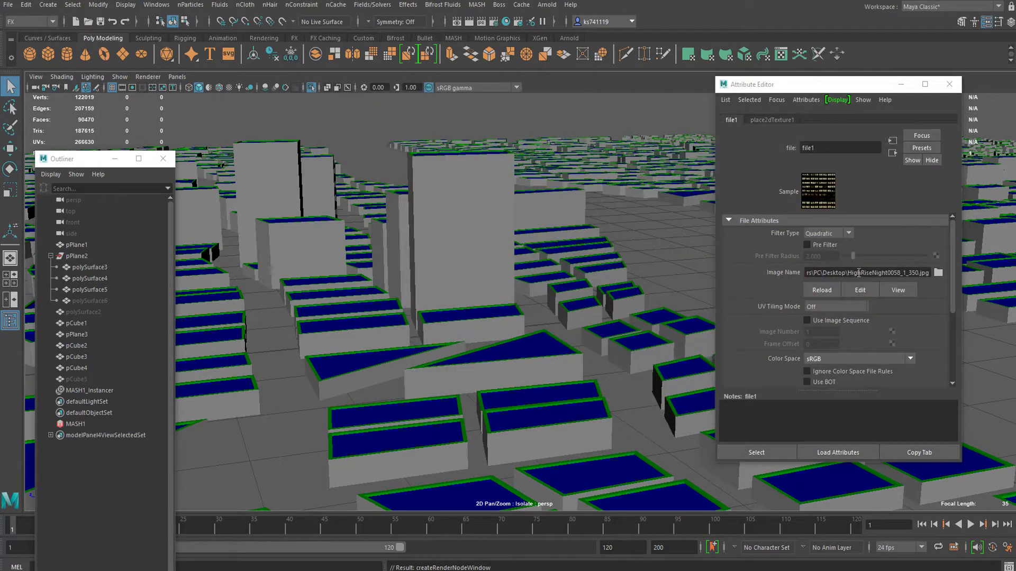
Turn on textured display in the perspective viewport to show the window texture on the buildings.
scroll(394, 208, down, 3)
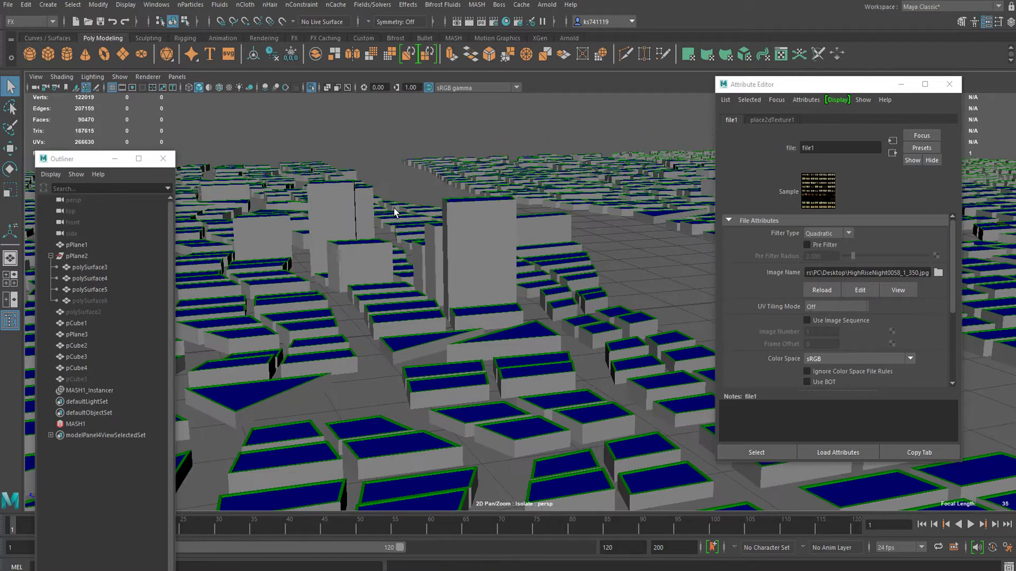
scroll(404, 207, up, 3)
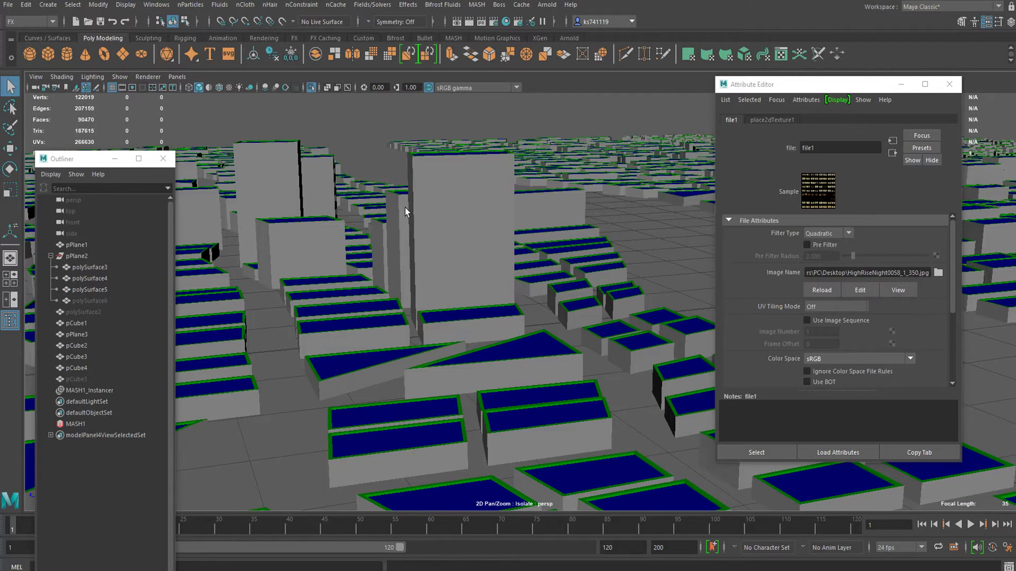
click(229, 90)
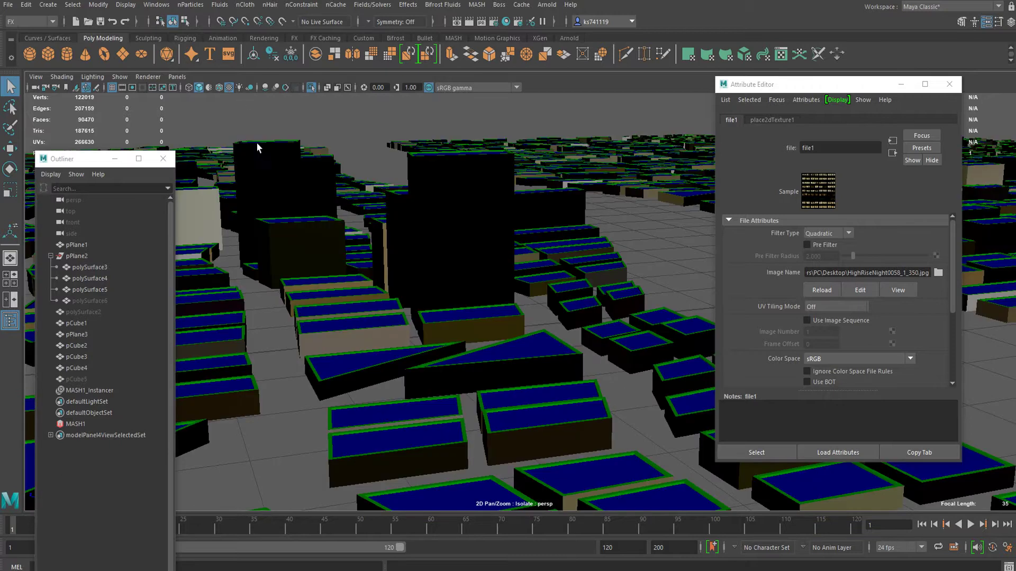
scroll(399, 222, down, 3)
scroll(400, 222, up, 3)
alt+drag(442, 243, 446, 208)
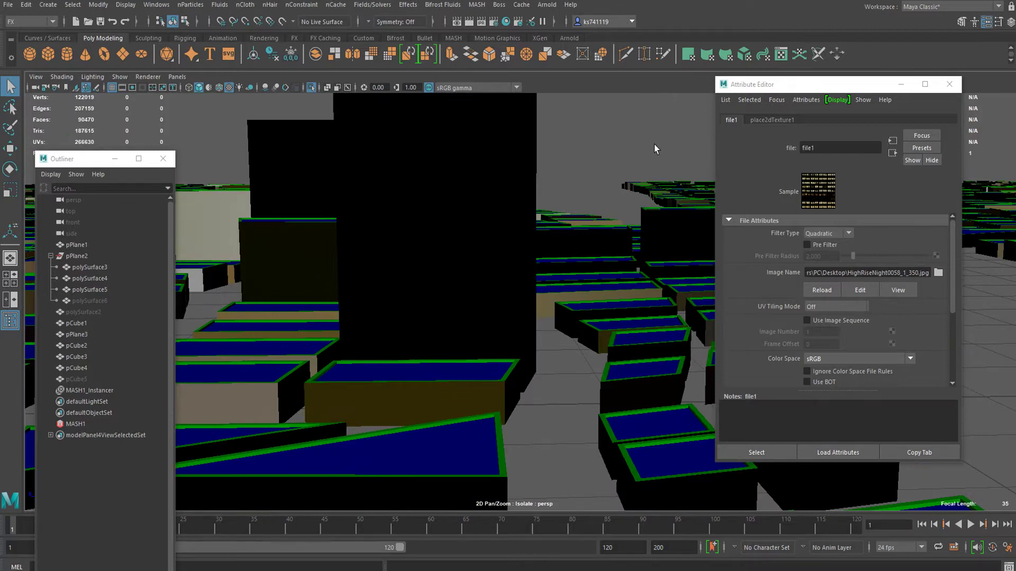
Examine how the window texture maps onto the towers and low blocks across the whole city.
alt+drag(528, 258, 620, 223)
alt+right_drag(620, 229, 356, 258)
alt+drag(356, 258, 417, 264)
alt+middle_drag(341, 246, 480, 245)
alt+right_drag(480, 245, 518, 244)
alt+middle_drag(396, 259, 494, 236)
alt+drag(433, 214, 500, 212)
alt+middle_drag(365, 223, 478, 238)
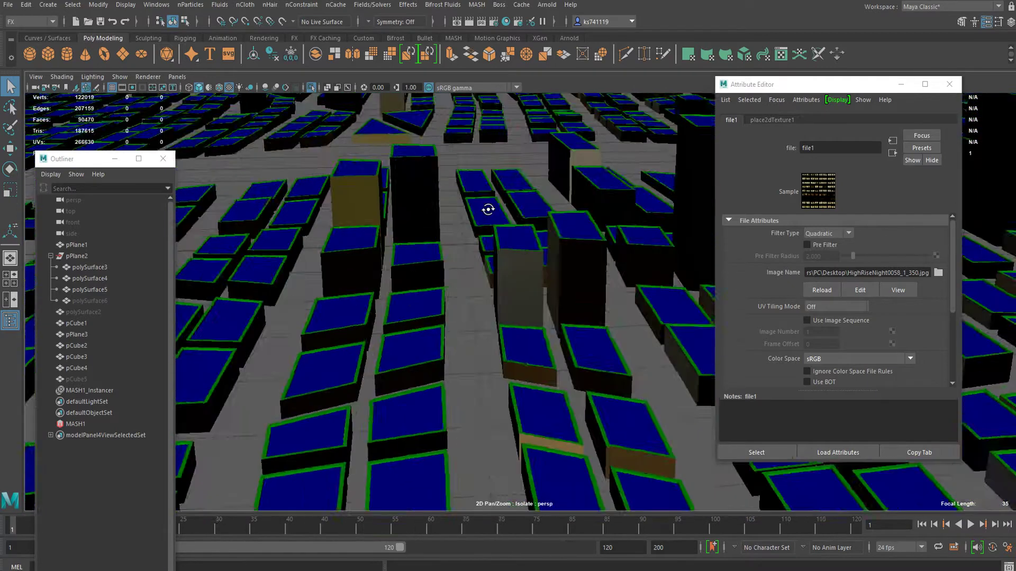
alt+drag(478, 238, 545, 226)
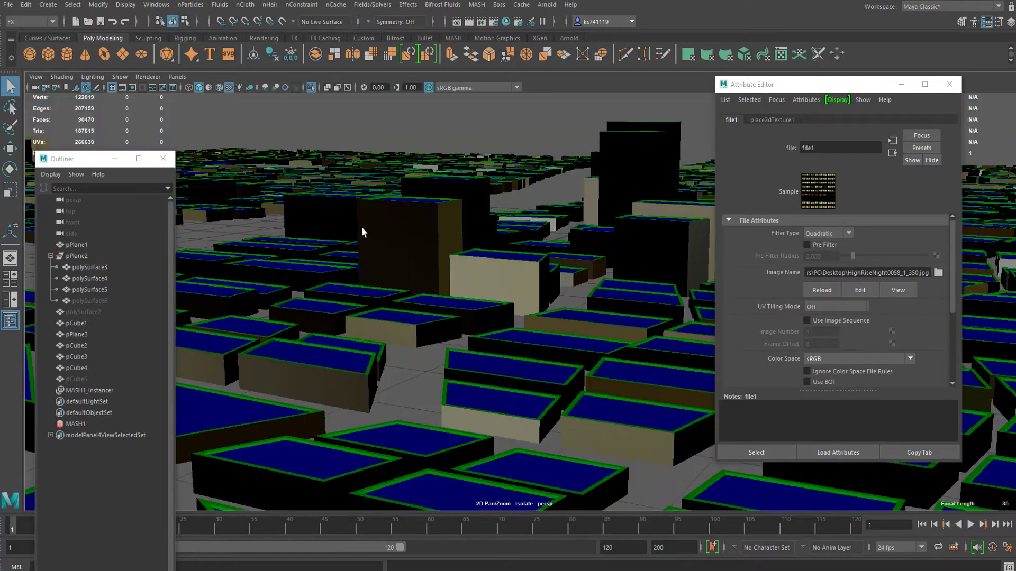
alt+drag(471, 231, 383, 236)
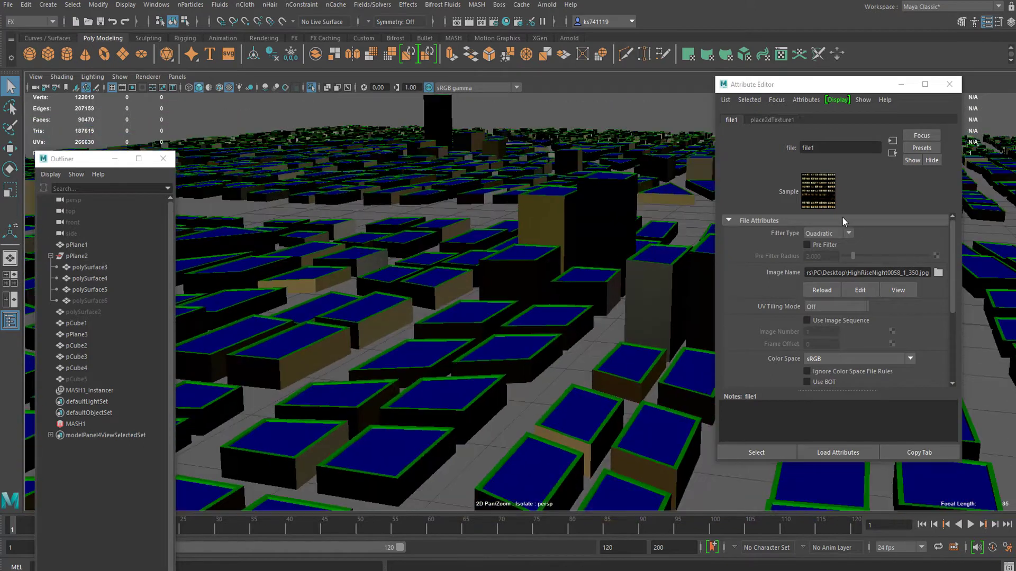
mouse_move(492, 265)
alt+mouse_down()
mouse_move(529, 279)
mouse_move(620, 272)
mouse_move(483, 269)
alt+mouse_up()
alt+right_drag(483, 269, 622, 259)
alt+drag(621, 259, 590, 228)
alt+right_drag(639, 180, 568, 268)
alt+drag(569, 268, 374, 316)
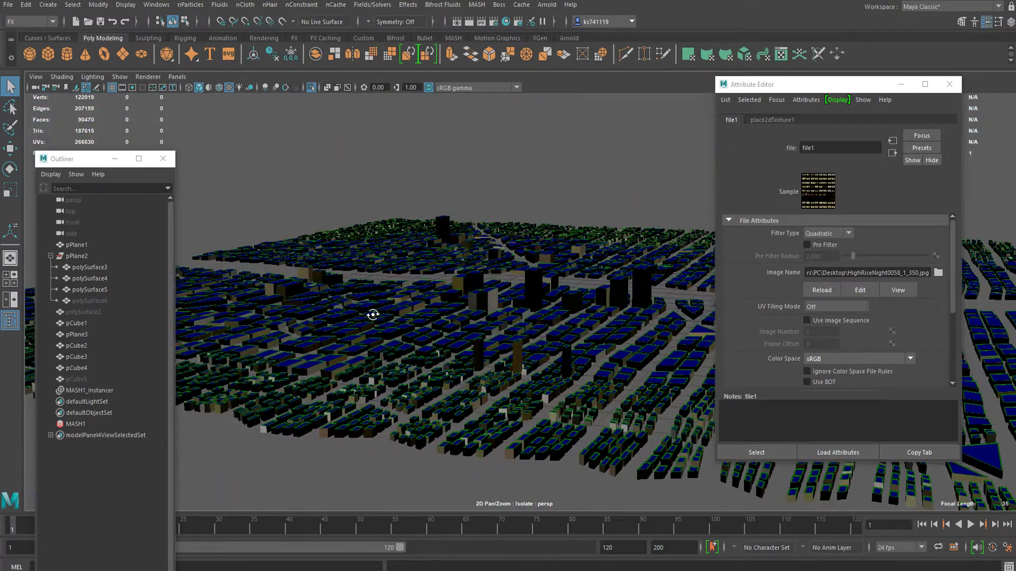
alt+right_drag(374, 315, 547, 308)
mouse_move(454, 343)
alt+middle_down()
mouse_move(504, 295)
mouse_move(538, 233)
mouse_move(485, 207)
mouse_move(467, 213)
alt+middle_up()
alt+middle_drag(546, 325, 372, 284)
alt+middle_drag(511, 281, 412, 281)
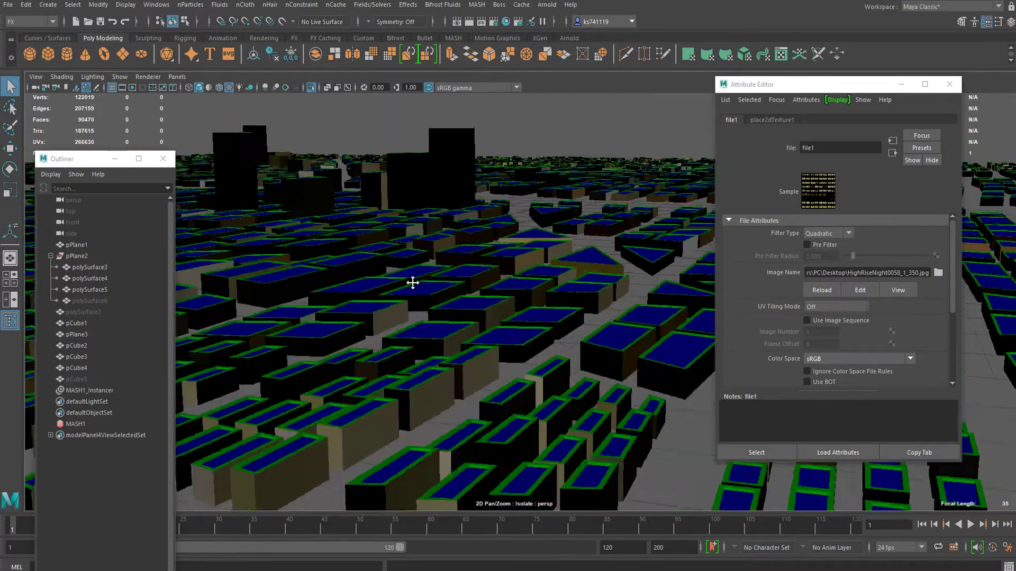
alt+right_drag(412, 281, 680, 269)
alt+middle_drag(680, 270, 590, 317)
alt+right_drag(476, 297, 572, 275)
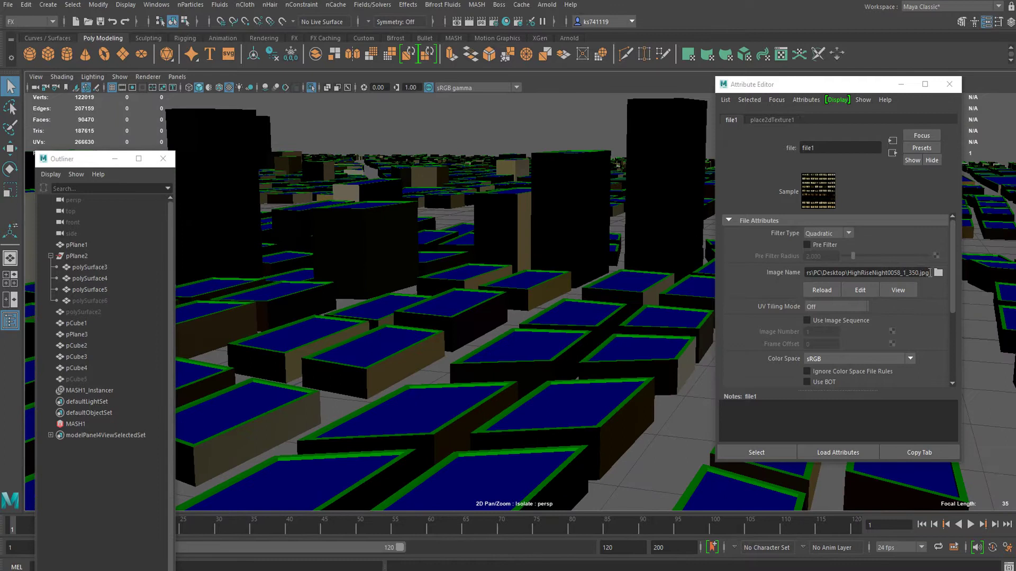
scroll(900, 287, down, 2)
scroll(866, 293, up, 2)
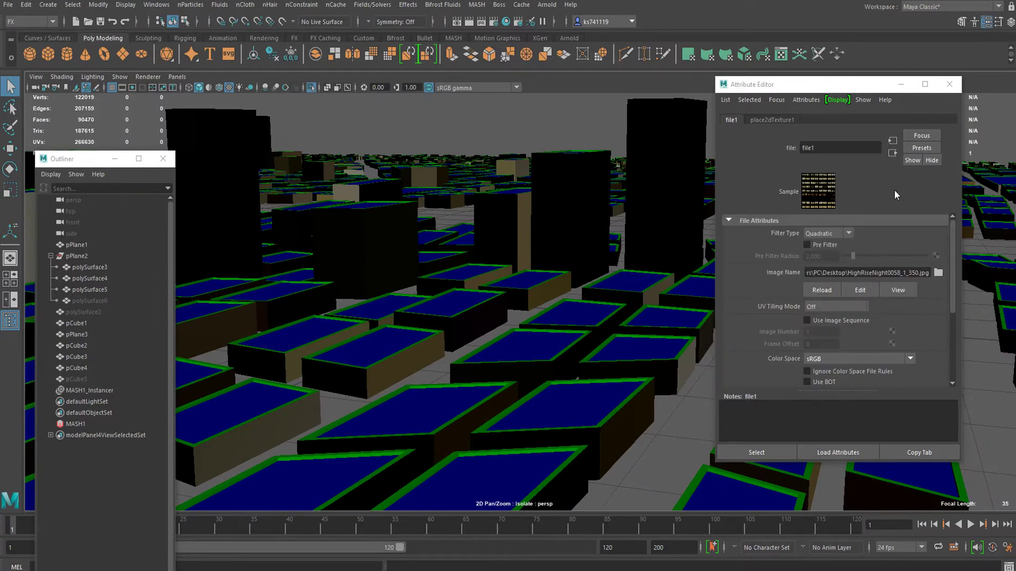
Open the 2D placement settings of the file texture connected to aiBuilding's base color.
click(892, 152)
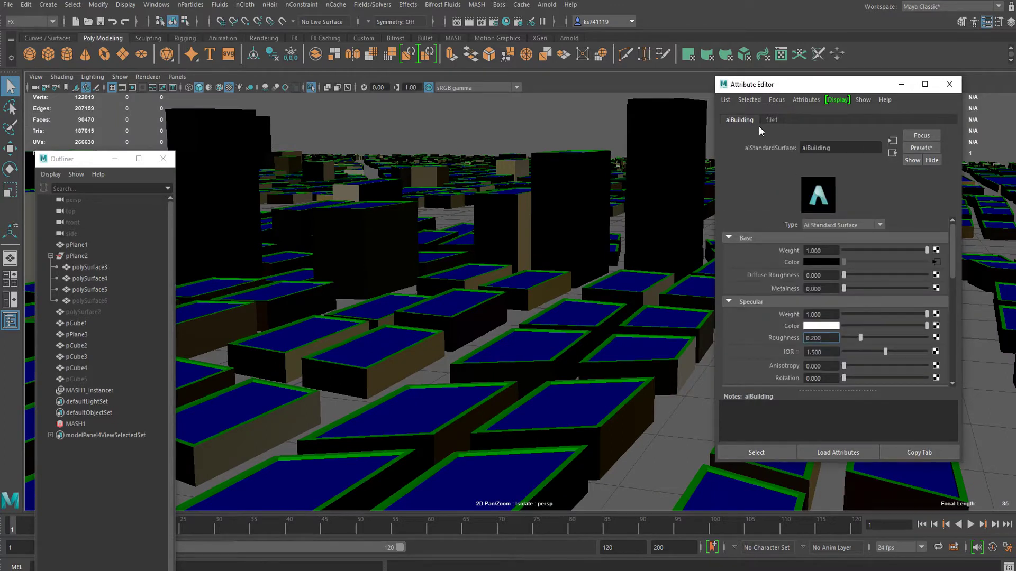
click(937, 261)
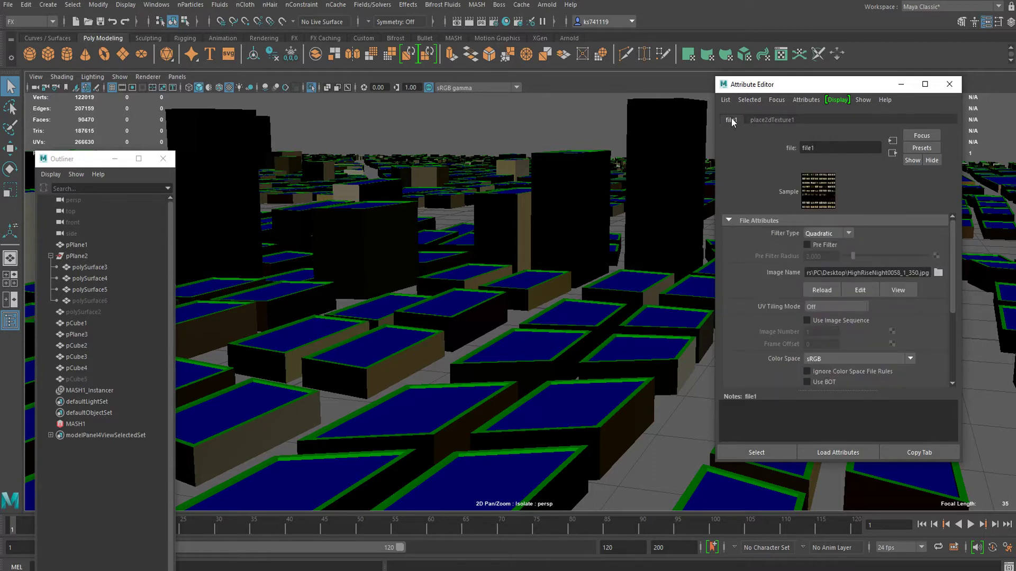
click(769, 120)
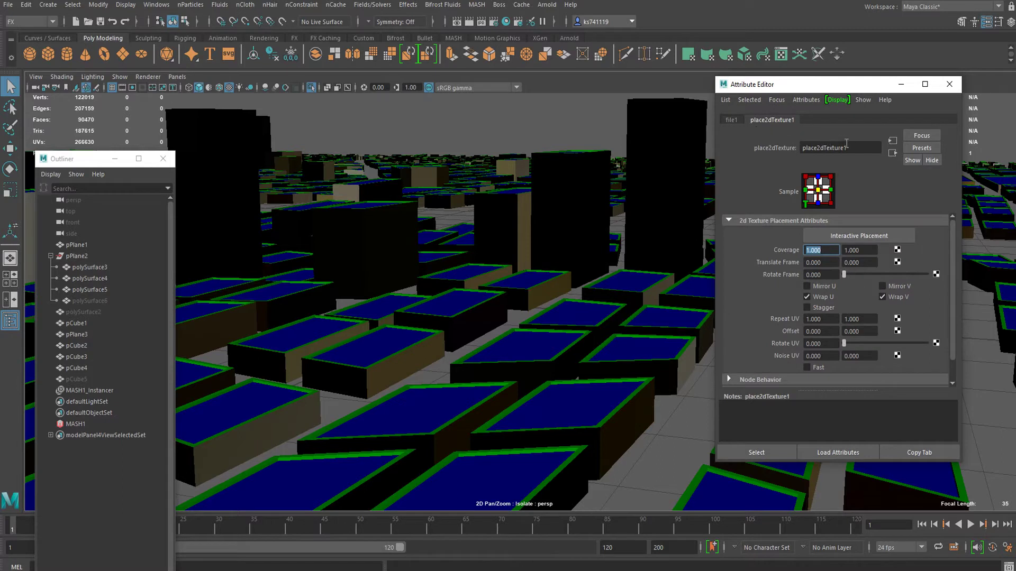
scroll(836, 232, down, 1)
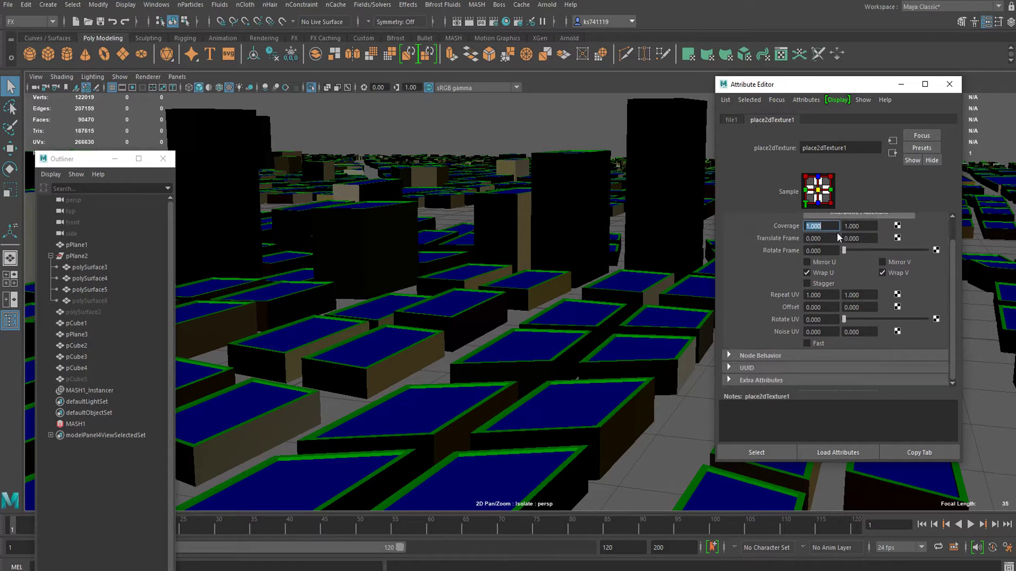
Set the window texture's Repeat UV to 40 by 40.
click(830, 294)
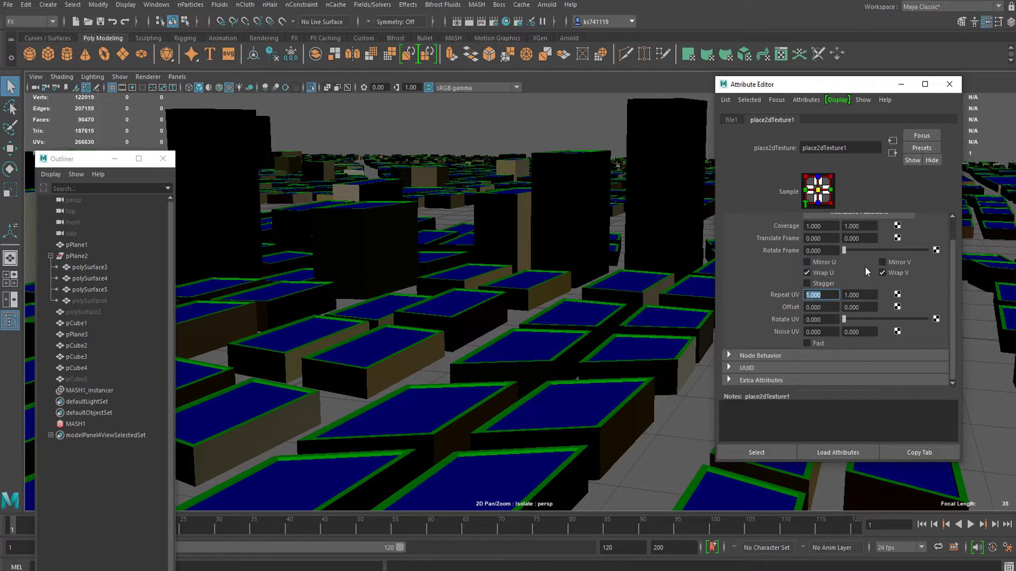
text(40)
click(870, 294)
text(4)
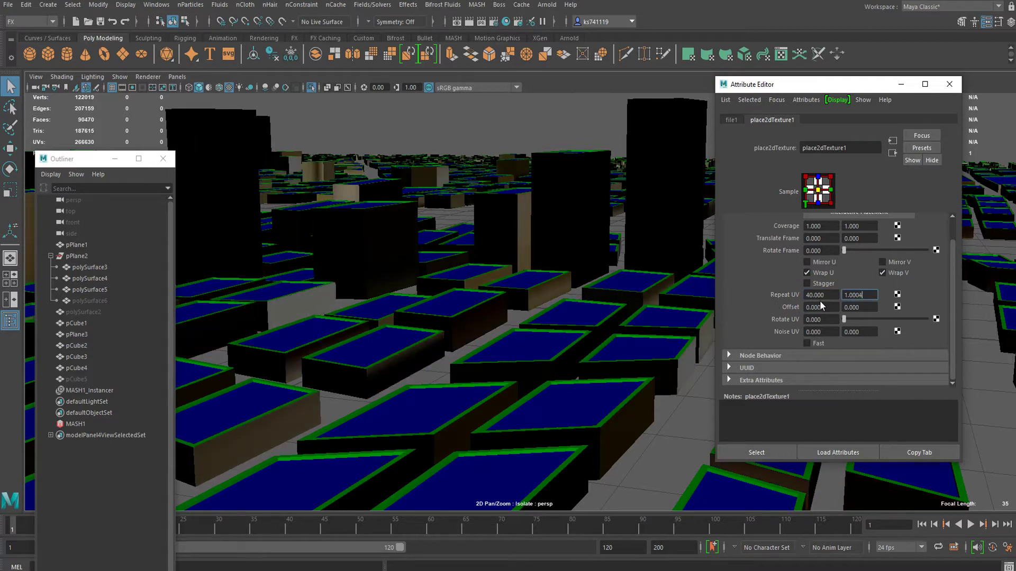
drag(870, 295, 839, 293)
right_click(837, 294)
click(844, 279)
click(865, 293)
double_click(865, 294)
text(40)
key(Return)
scroll(498, 356, down, 3)
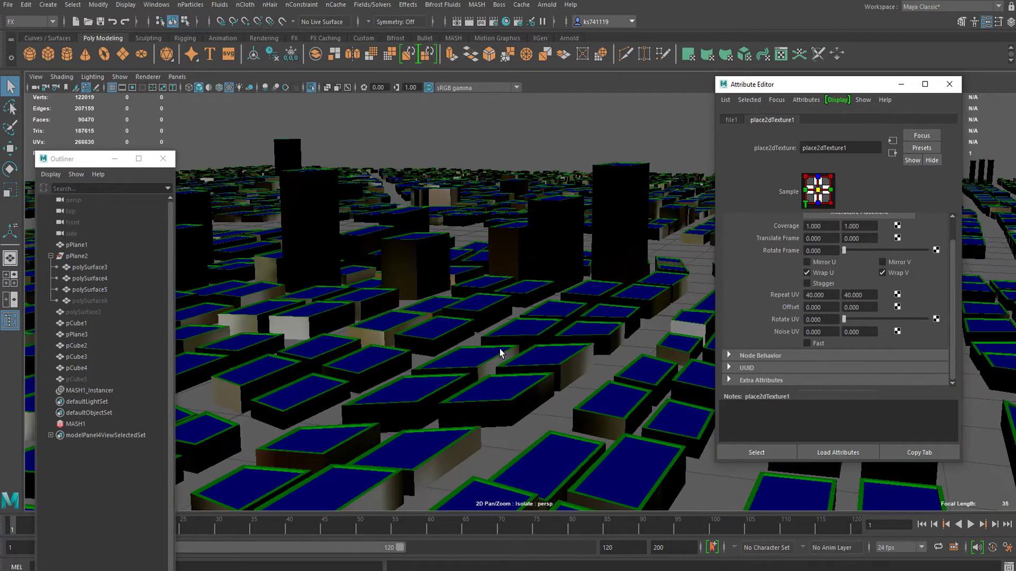
Increase the window texture's Repeat UV to 400 by 400.
scroll(501, 353, down, 2)
click(812, 295)
text(0)
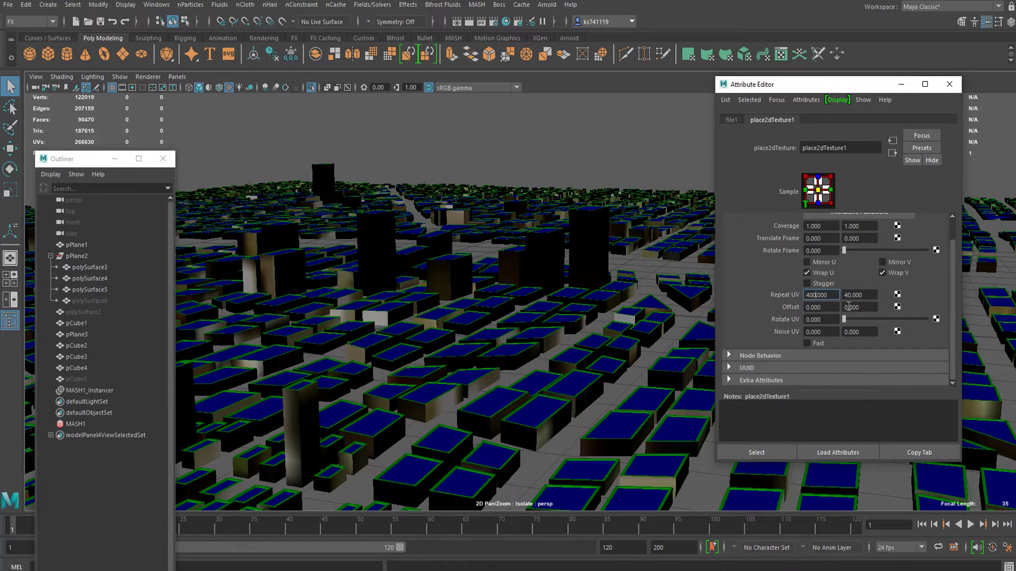
key(Return)
click(850, 295)
key(Return)
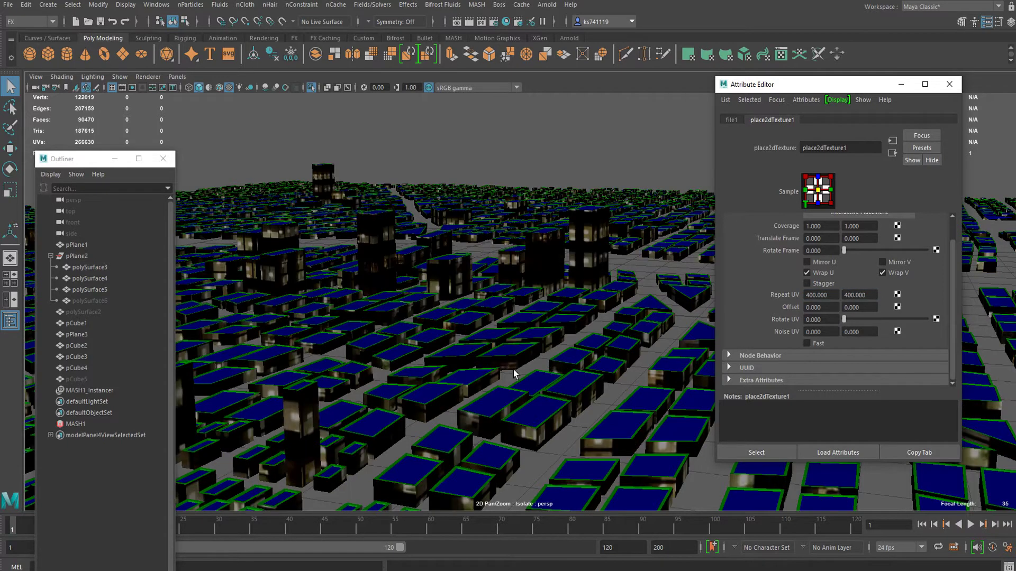
Raise the window texture's Repeat UV to 4000 by 4000.
scroll(517, 374, up, 3)
click(813, 295)
text(0)
key(Return)
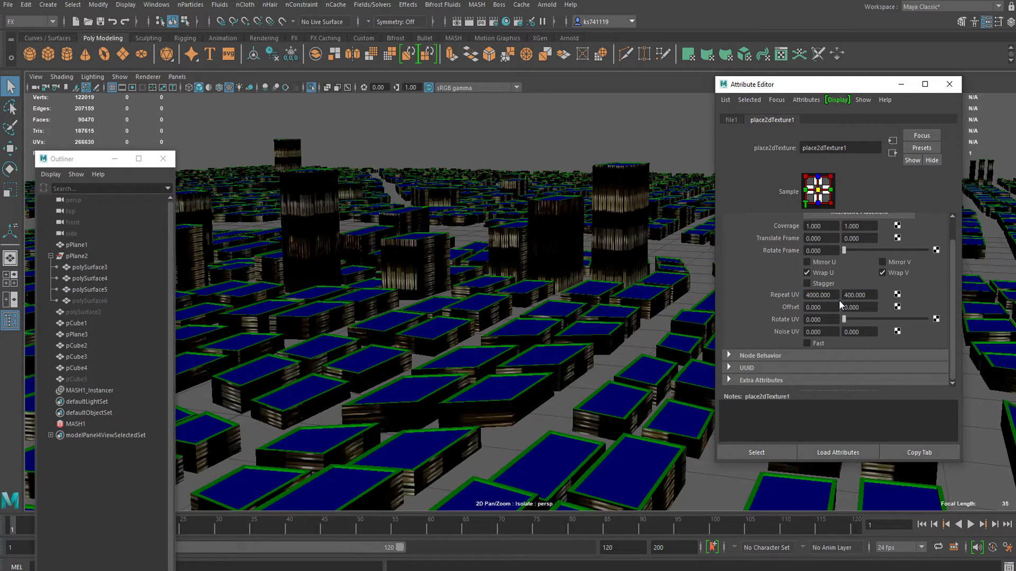
click(853, 294)
text(0)
key(Return)
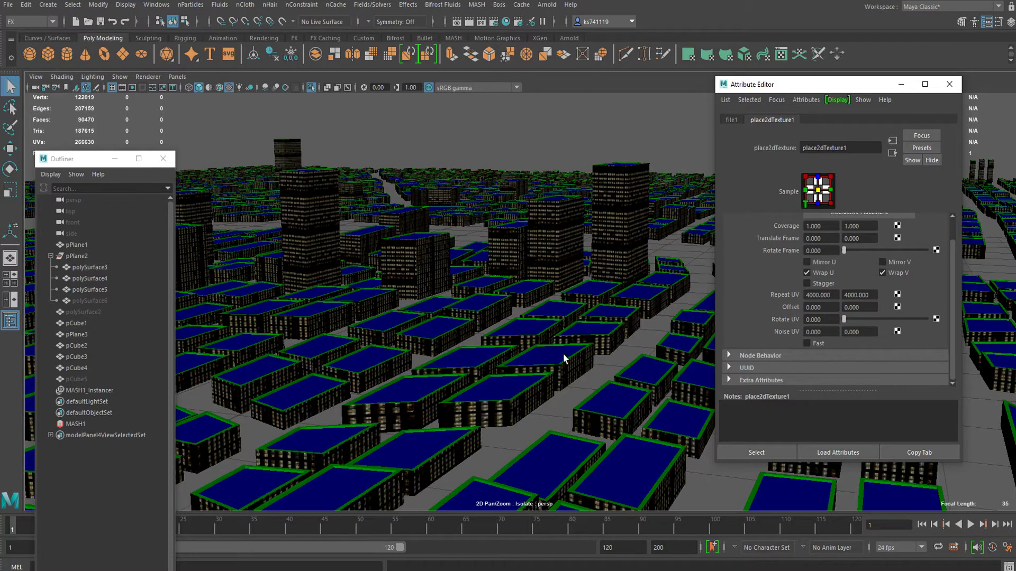
Set the window texture's Repeat UV to 2000 by 2000 and check the window size on the buildings.
scroll(562, 356, up, 4)
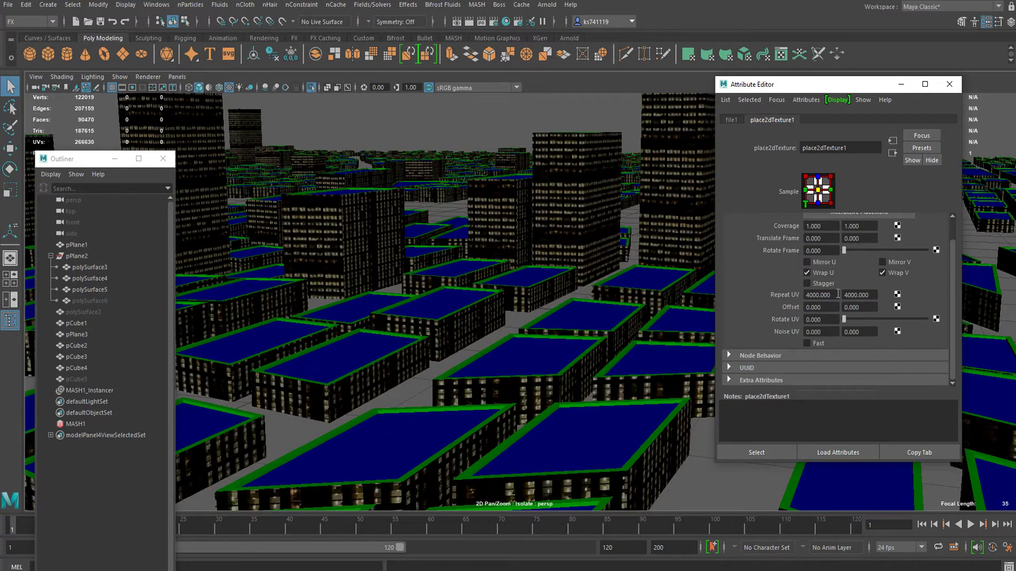
drag(838, 295, 770, 293)
text(2000)
key(Return)
drag(867, 298, 806, 292)
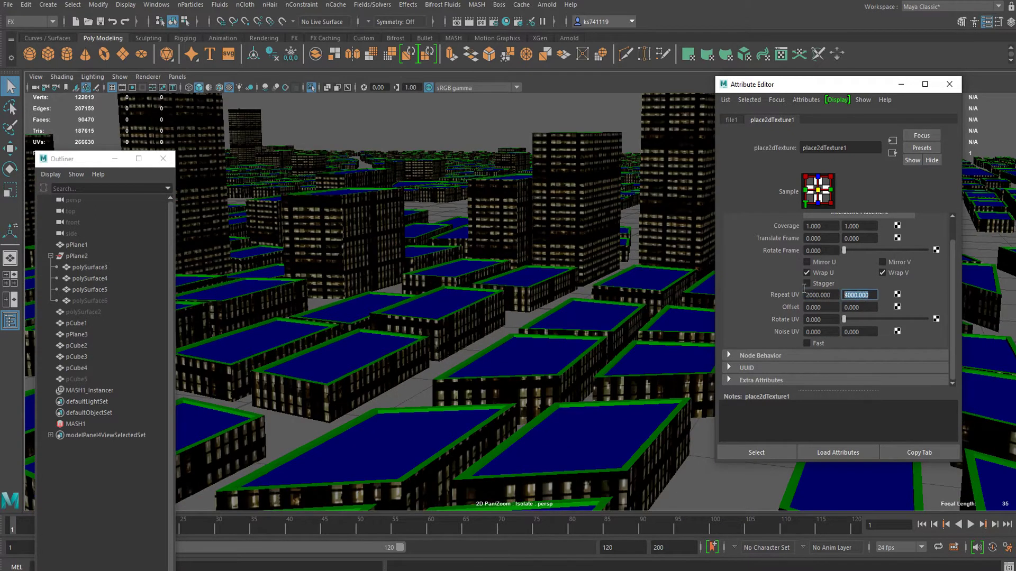
text(2000)
key(Return)
scroll(534, 259, down, 3)
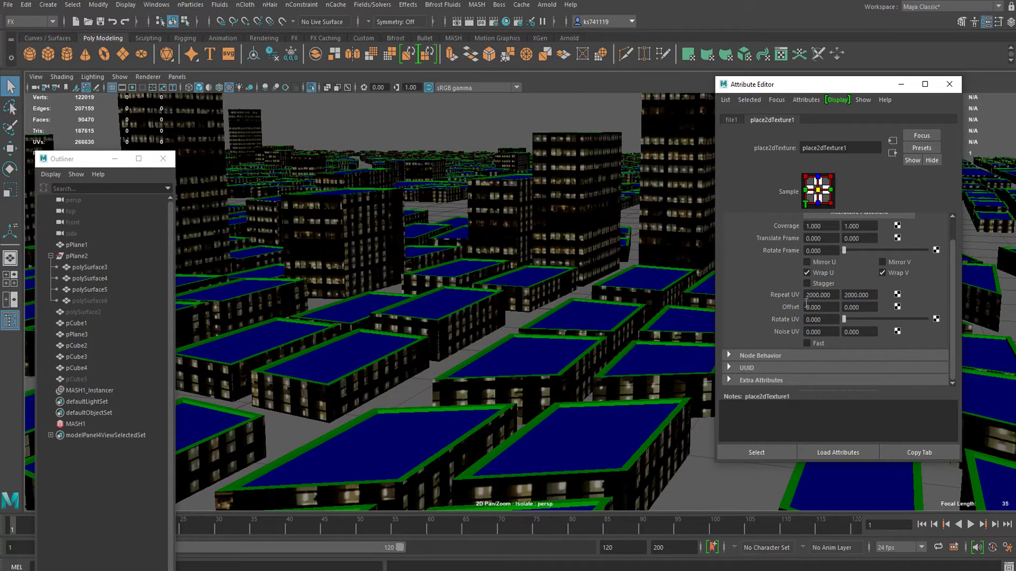
alt+drag(614, 233, 464, 256)
scroll(516, 279, up, 5)
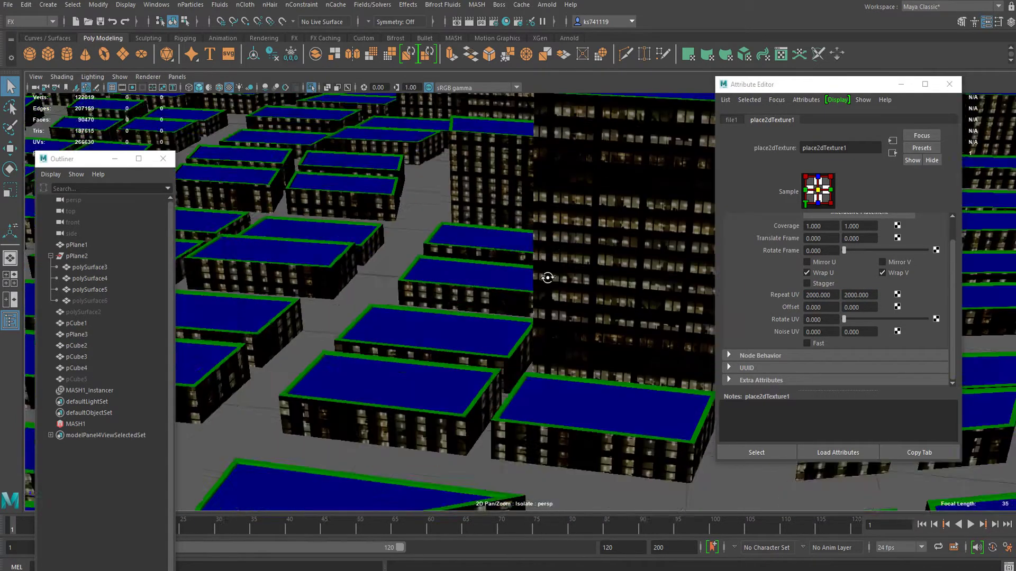
Turn off isolate select in the perspective view so the river, roads and bridges are shown with the buildings.
alt+middle_drag(547, 277, 308, 307)
scroll(614, 277, down, 5)
alt+drag(615, 277, 519, 256)
alt+right_drag(519, 256, 388, 284)
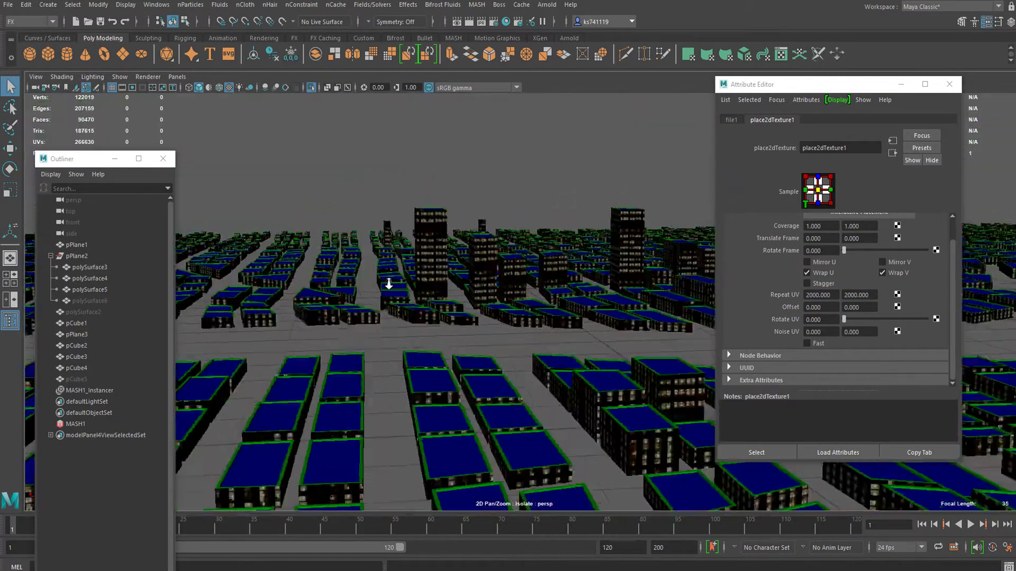
alt+drag(388, 284, 454, 294)
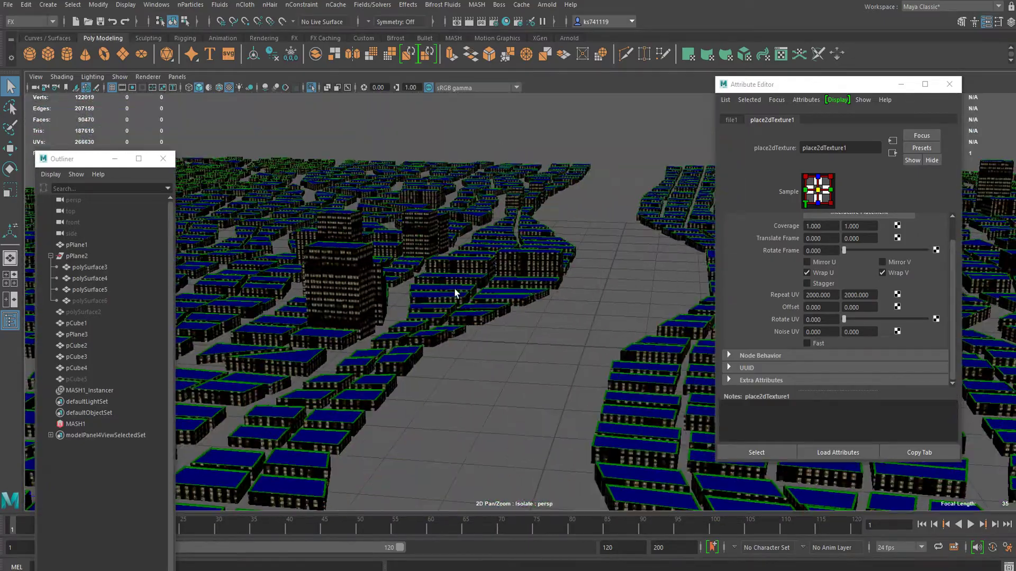
click(318, 87)
click(322, 89)
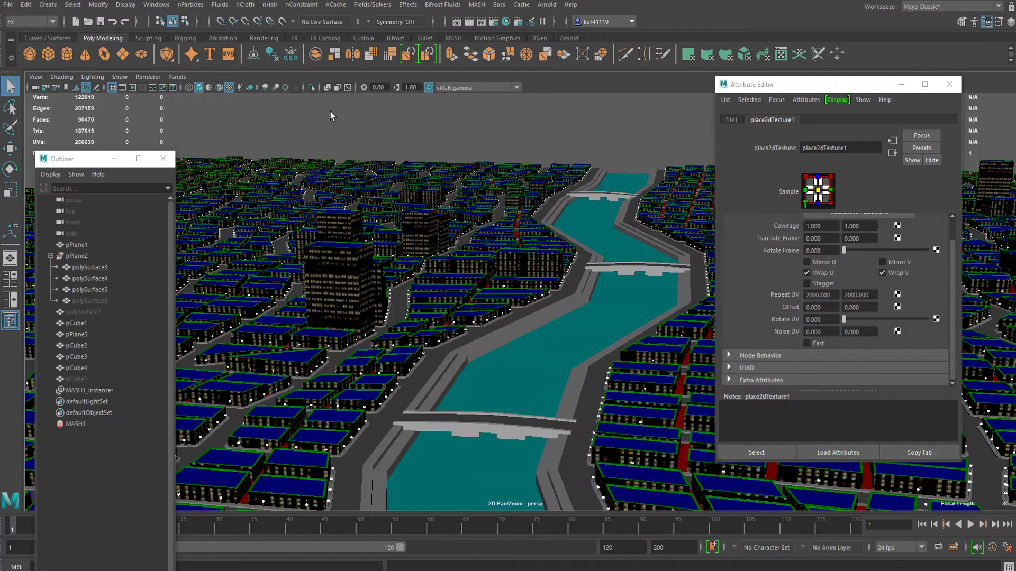
Examine the full city layout around the river, bridges and high-rise blocks from several angles.
scroll(455, 270, up, 4)
alt+drag(455, 270, 547, 275)
scroll(547, 275, up, 3)
alt+middle_drag(547, 275, 383, 295)
scroll(383, 295, down, 4)
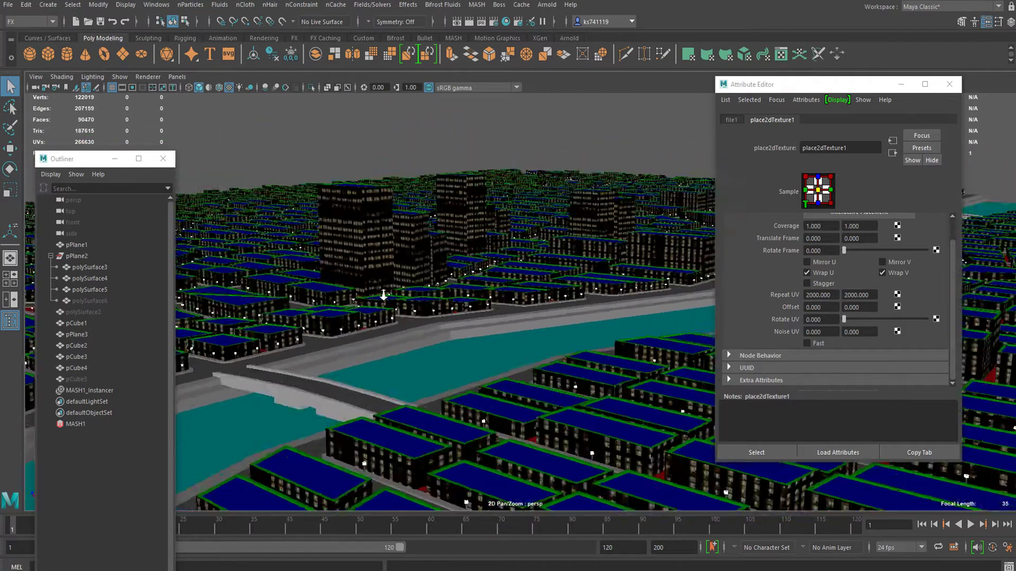
alt+drag(383, 295, 258, 282)
scroll(276, 286, up, 3)
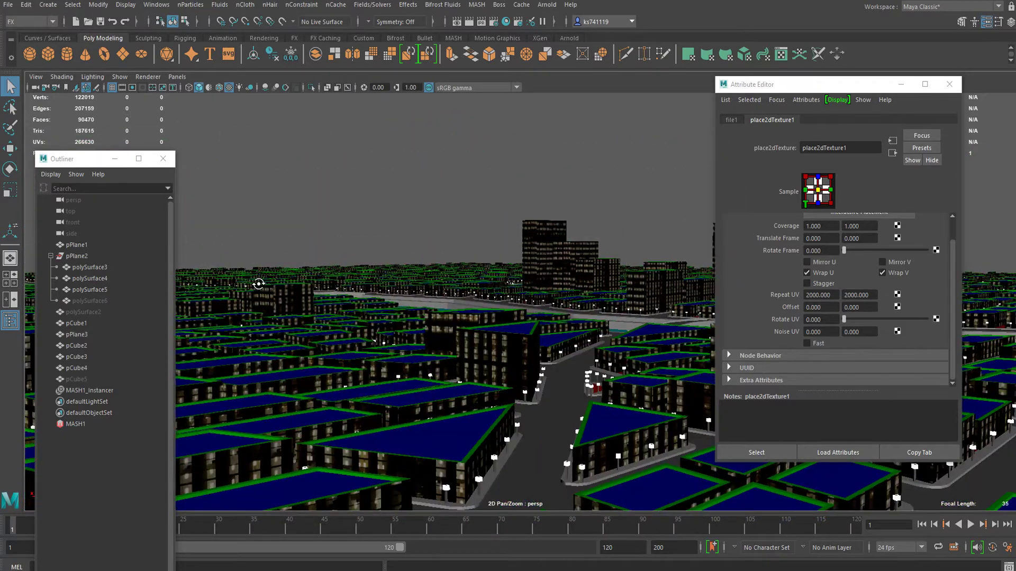
alt+right_drag(258, 282, 774, 282)
alt+right_drag(476, 290, 619, 317)
alt+drag(619, 316, 508, 337)
alt+right_drag(508, 338, 504, 222)
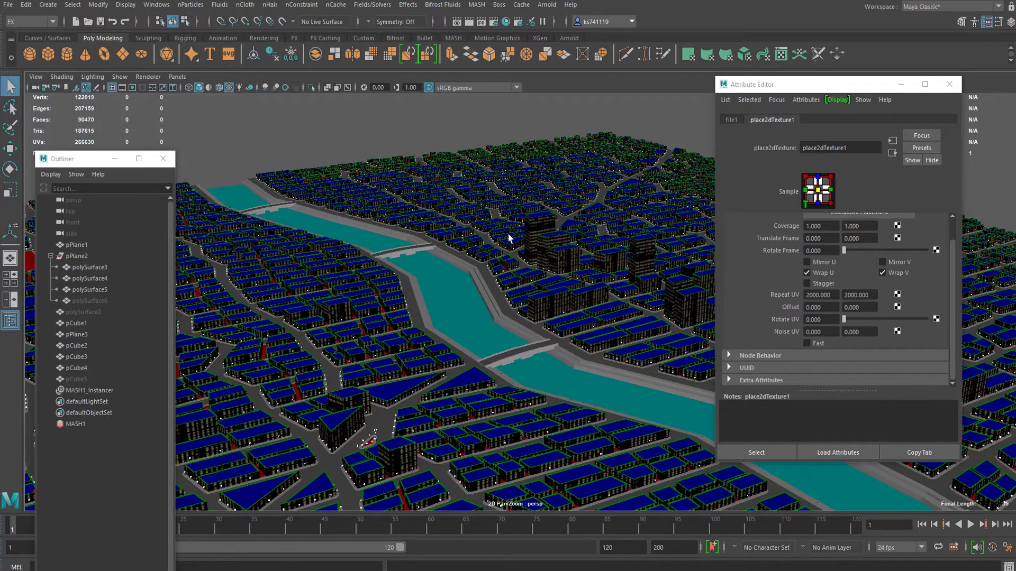
Cycle the viewport background colour to black.
key(alt+b)
key(alt+b)
key(alt+b)
alt+right_drag(503, 259, 521, 248)
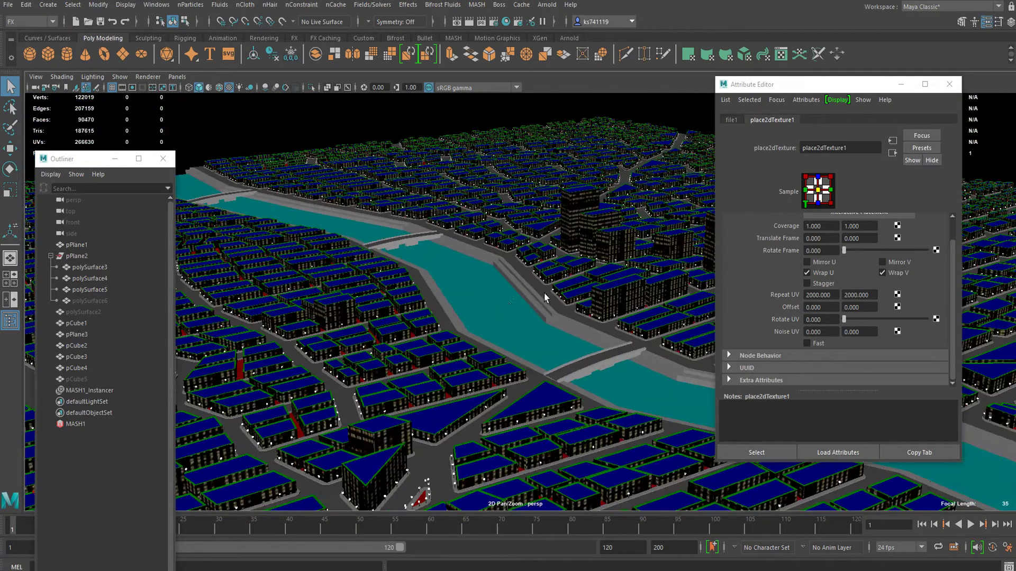
Inspect the street lamps, sidewalks and textured building facades against the black background, up close and from afar.
alt+drag(506, 300, 361, 265)
alt+middle_drag(360, 265, 514, 219)
alt+right_drag(514, 219, 516, 254)
alt+middle_drag(516, 254, 582, 202)
alt+right_drag(583, 202, 455, 265)
alt+middle_drag(455, 264, 530, 253)
alt+right_drag(529, 254, 381, 295)
alt+middle_drag(698, 285, 637, 306)
alt+right_drag(449, 303, 548, 294)
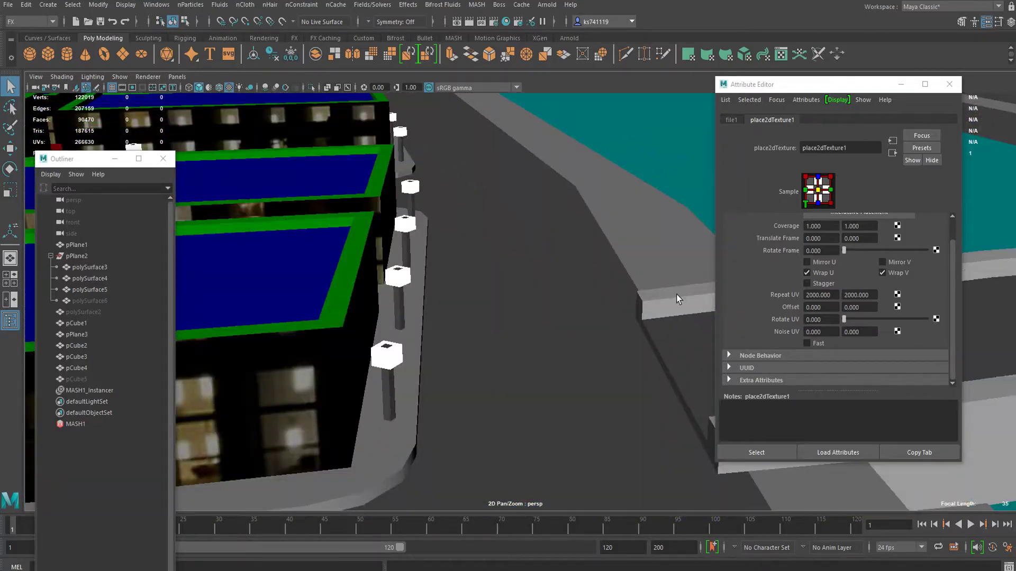
alt+right_drag(678, 299, 632, 316)
alt+middle_drag(617, 300, 503, 292)
alt+right_drag(503, 293, 447, 307)
alt+middle_drag(448, 307, 507, 305)
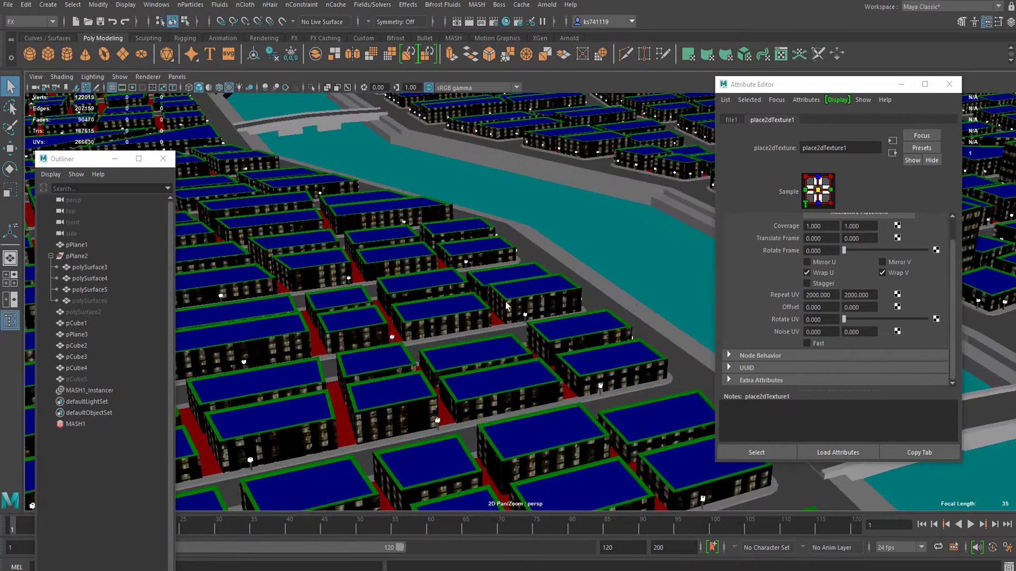
alt+drag(511, 265, 502, 305)
alt+drag(519, 83, 540, 199)
alt+drag(537, 296, 517, 158)
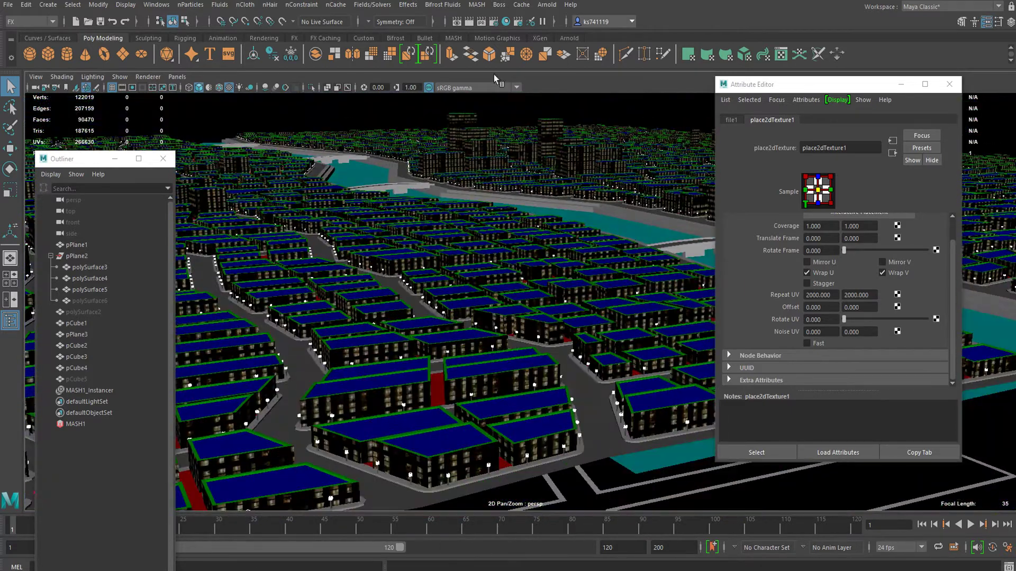
Save the city scene.
click(552, 7)
click(467, 166)
key(ctrl+s)
click(486, 303)
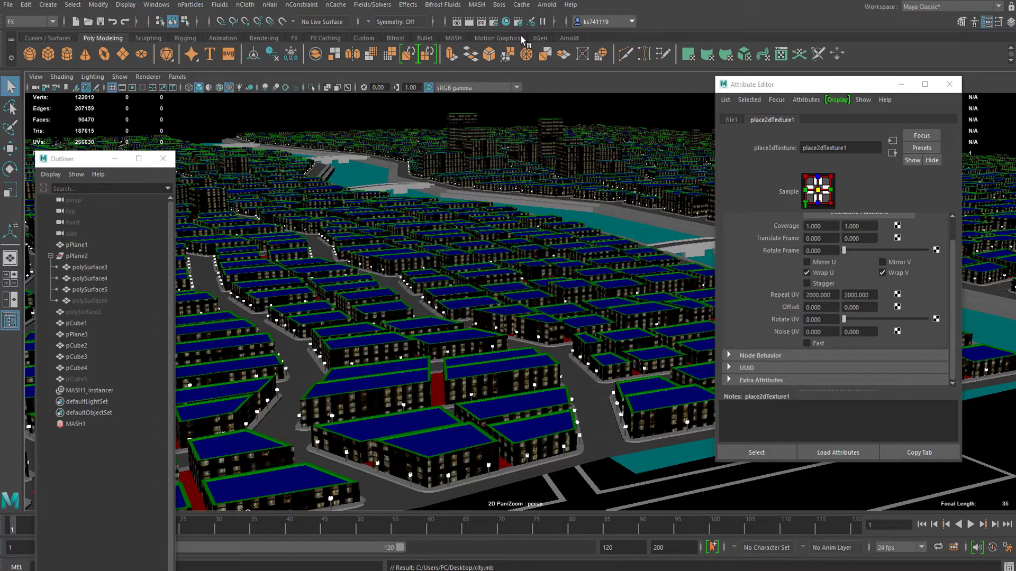
Go from the place2dTexture1 node to its file1 output node, and close the Attribute Editor.
click(556, 6)
click(779, 86)
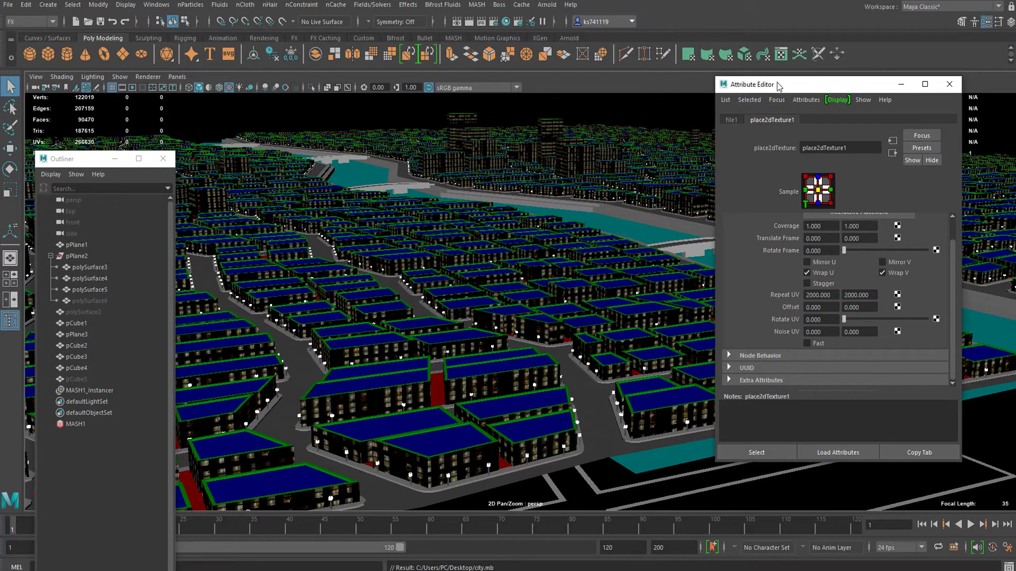
click(733, 121)
click(786, 121)
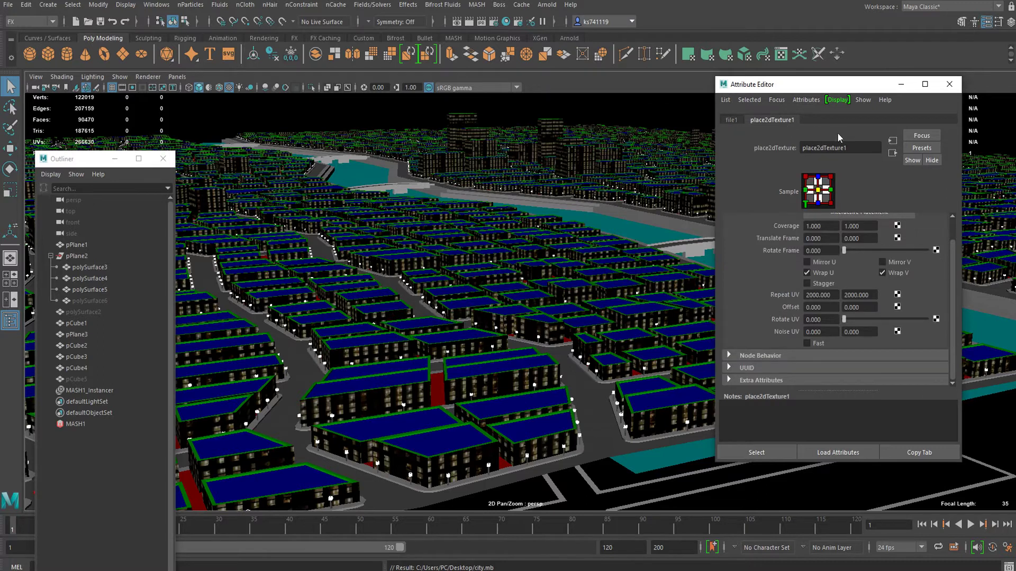
click(892, 153)
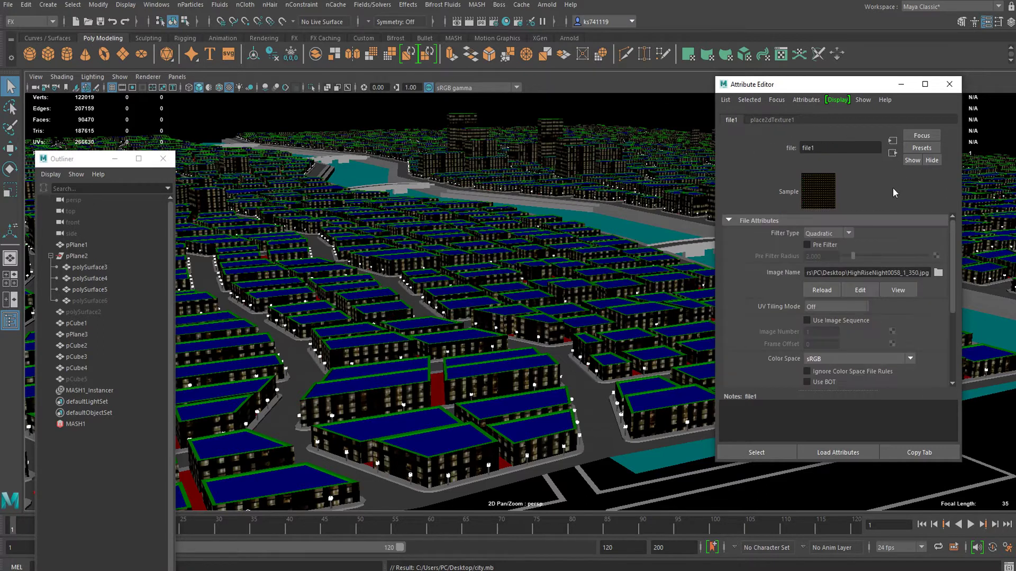
click(949, 84)
Open the Hypershade and graph the aiBuilding material's network.
scroll(556, 222, up, 5)
alt+middle_drag(529, 249, 575, 315)
scroll(582, 242, up, 4)
alt+middle_drag(579, 207, 579, 288)
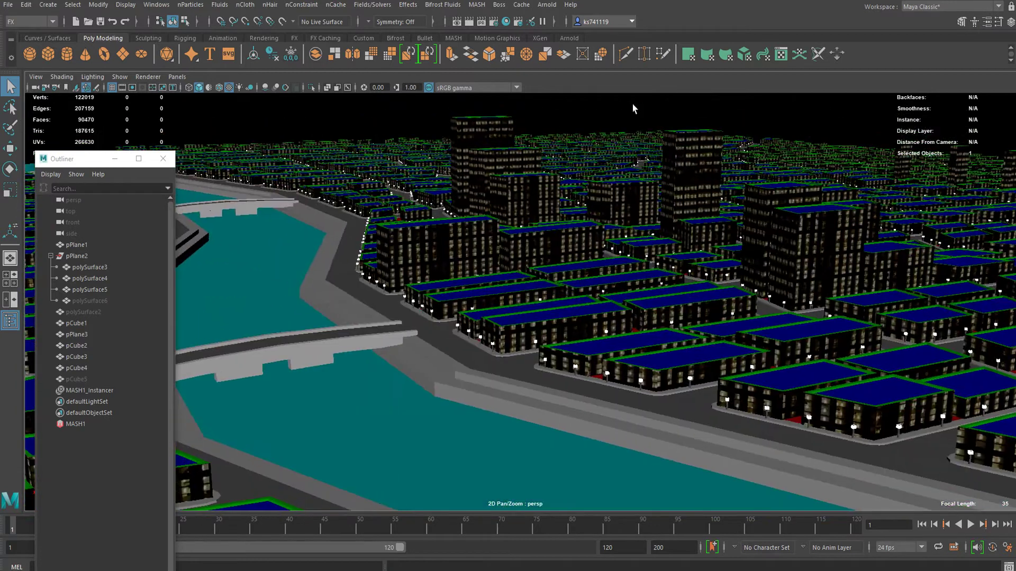
click(506, 21)
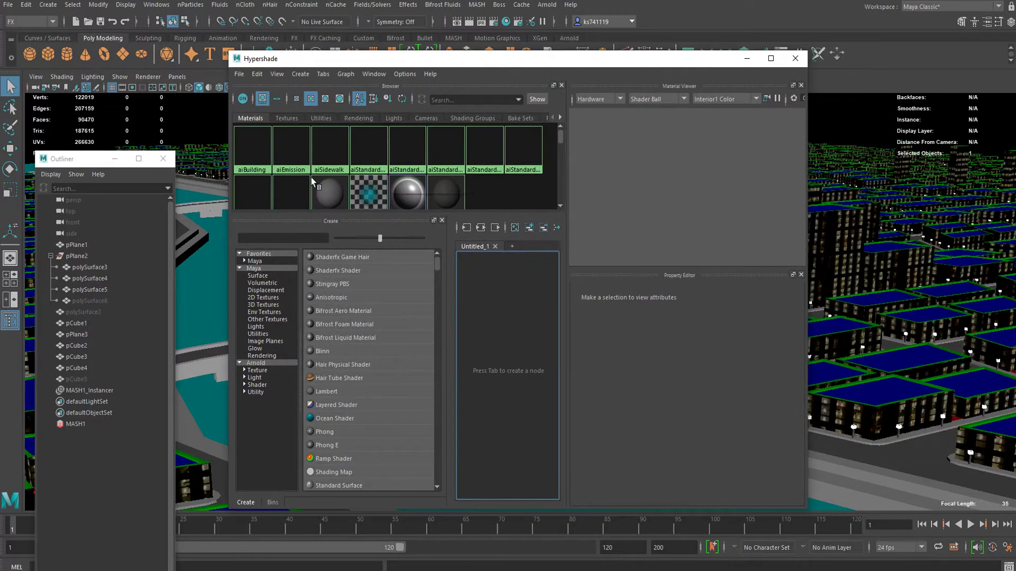
click(281, 197)
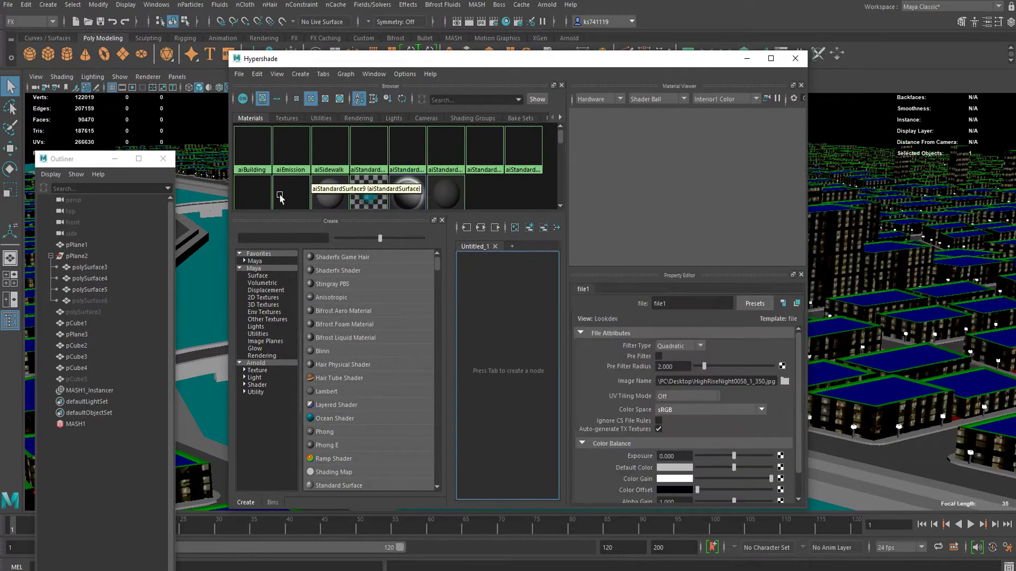
right_click(250, 154)
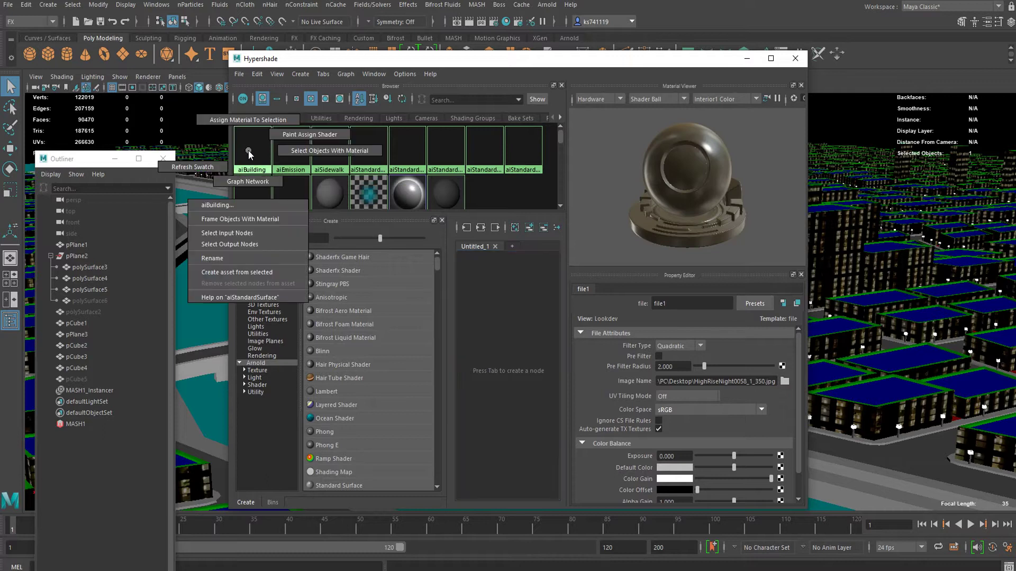
click(248, 182)
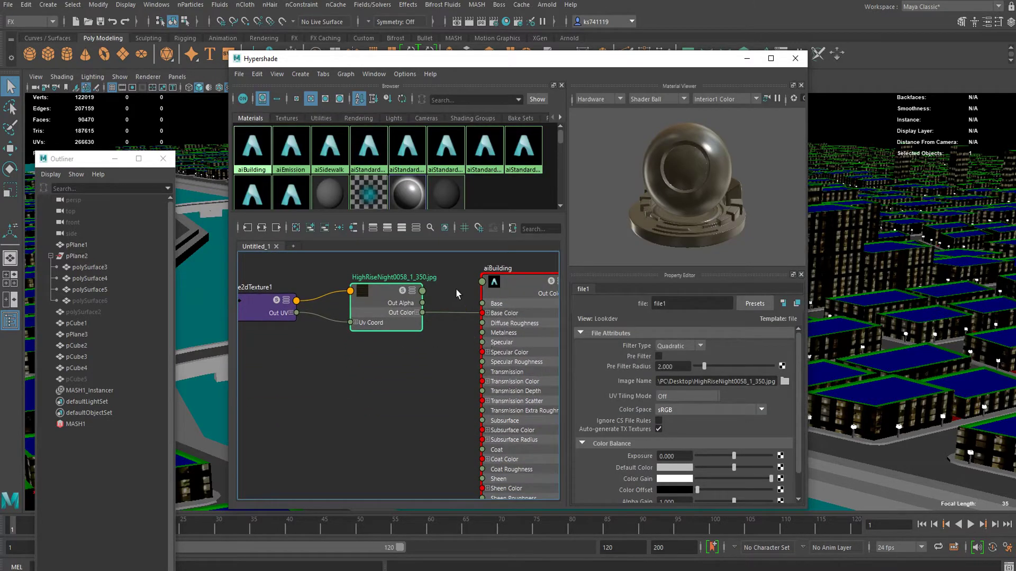
Reroute the window image's Out Color from aiBuilding's Base Color to its Emission Color, and set the Emission weight to 1.
middle_drag(446, 385, 444, 345)
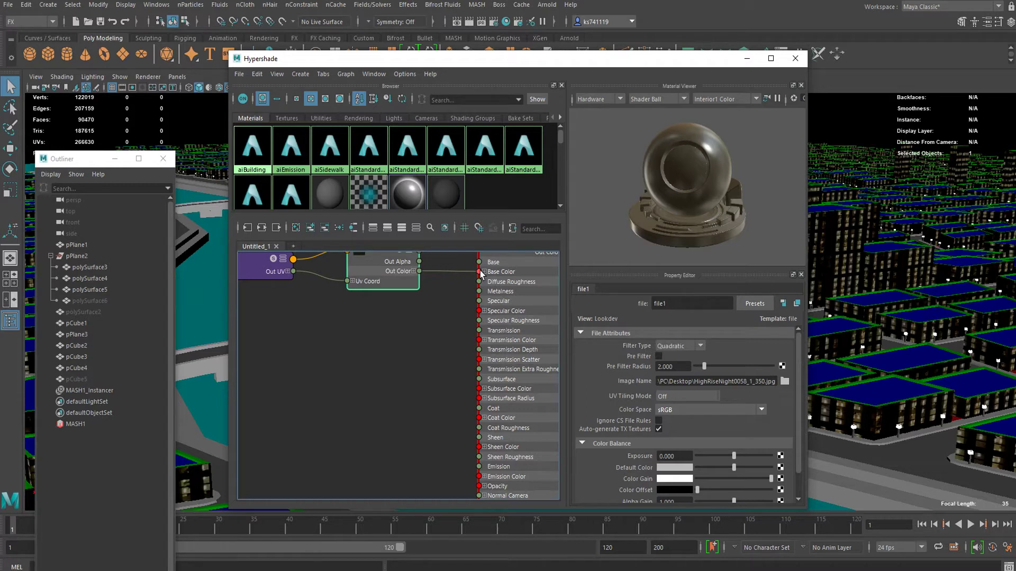
drag(480, 274, 507, 409)
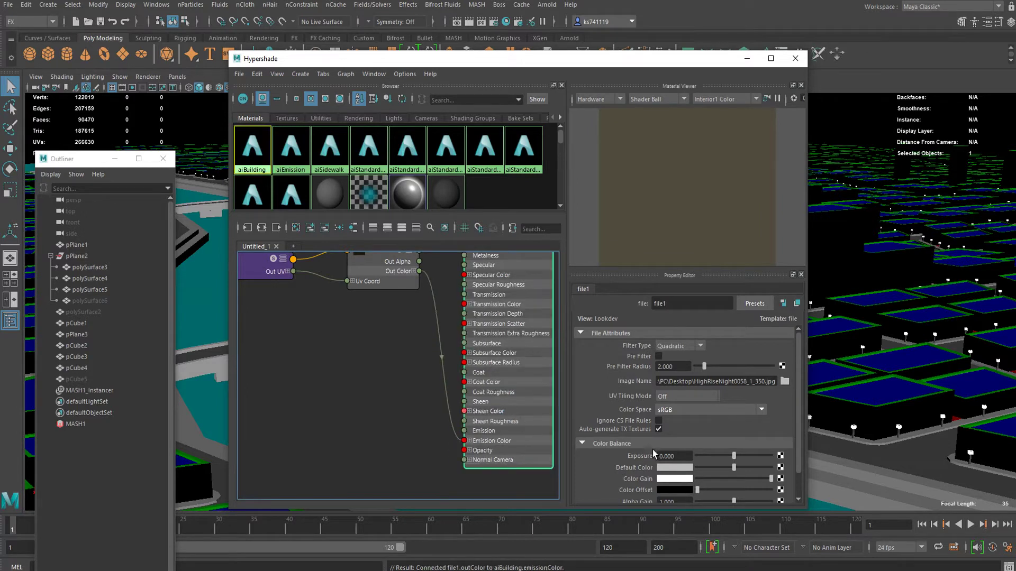
scroll(681, 426, down, 5)
scroll(649, 412, up, 1)
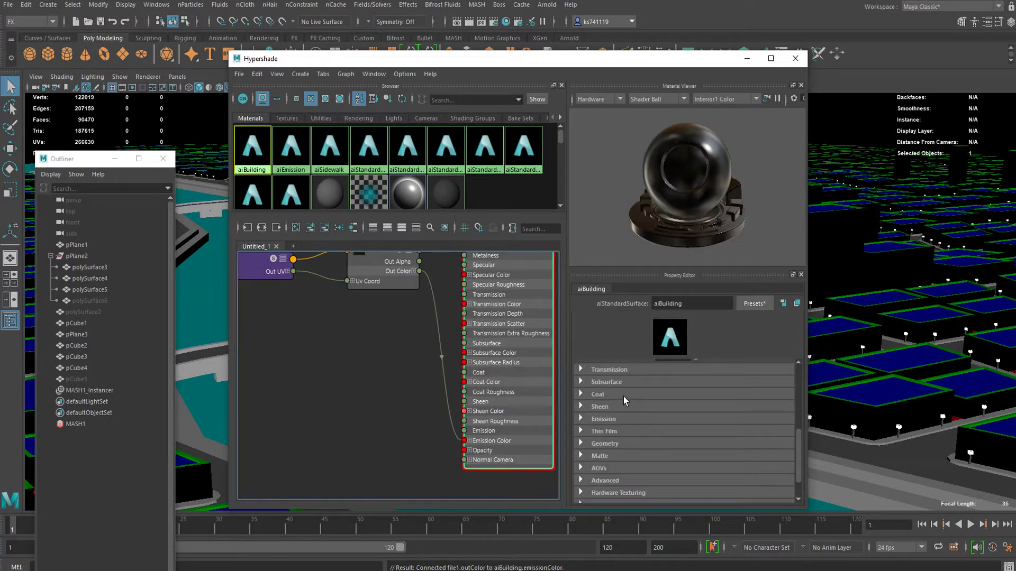
click(609, 420)
drag(696, 432, 778, 429)
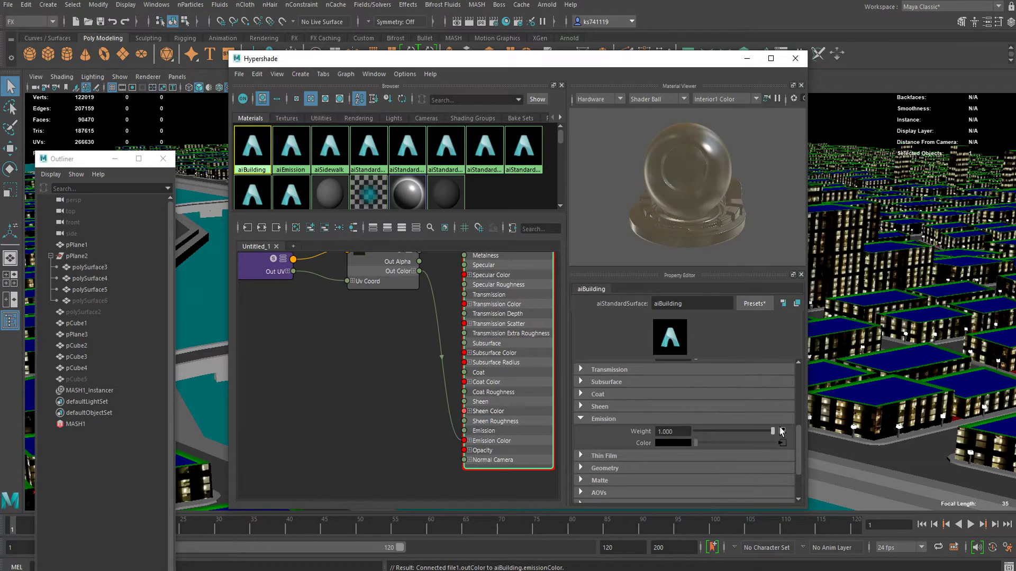
Set aiBuilding's base colour to a very dark grey and its specular weight to about 0.53, and close the Hypershade.
scroll(729, 415, up, 2)
scroll(729, 417, up, 3)
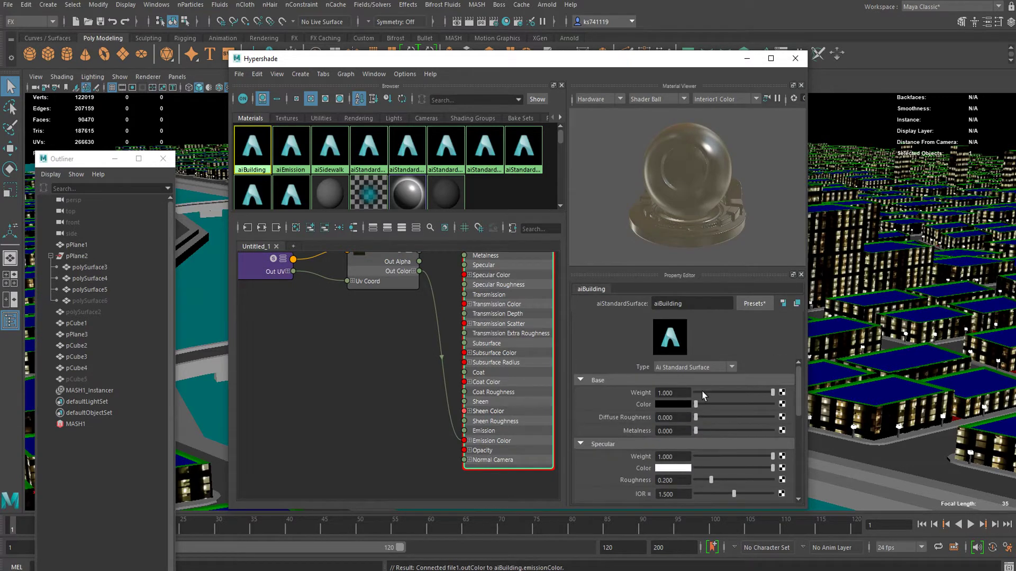
drag(695, 409, 700, 413)
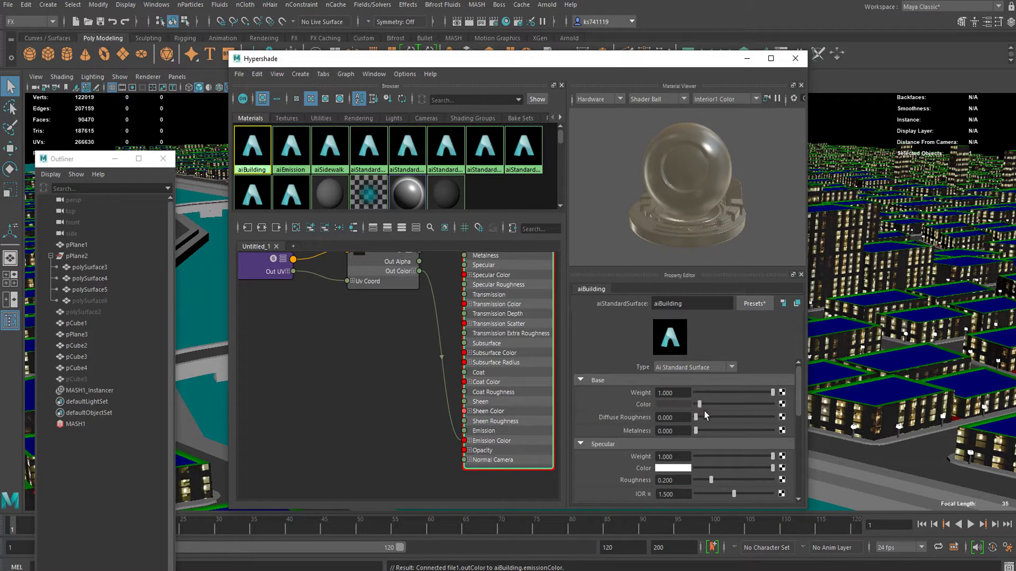
scroll(707, 418, down, 1)
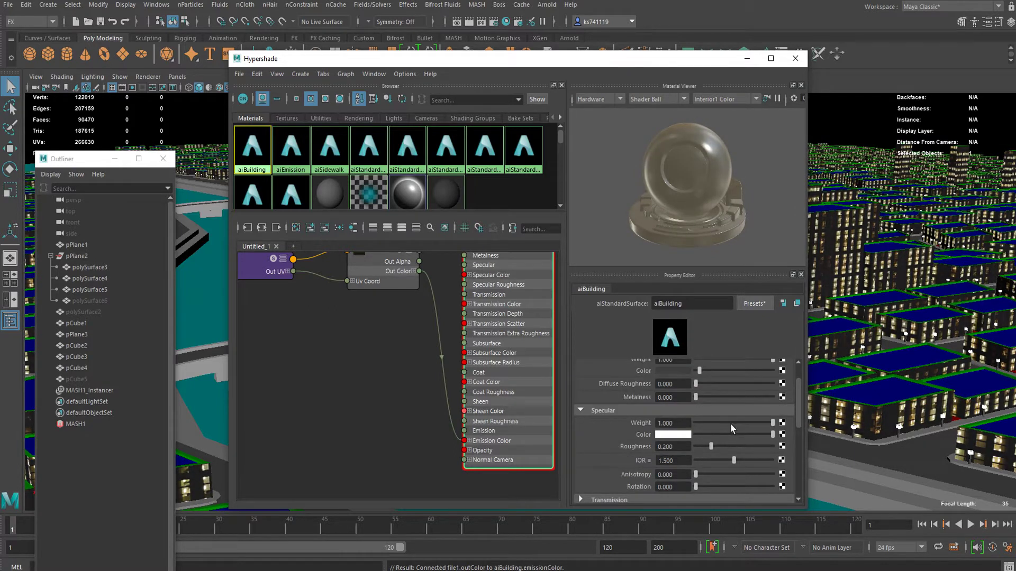
mouse_move(731, 424)
mouse_down()
mouse_move(722, 426)
mouse_move(741, 426)
mouse_up()
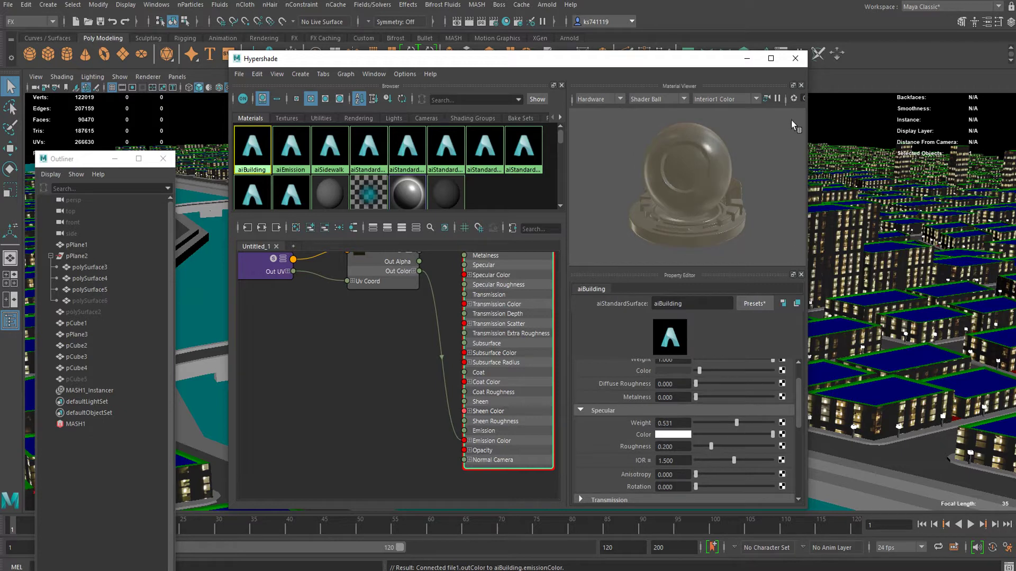
click(795, 58)
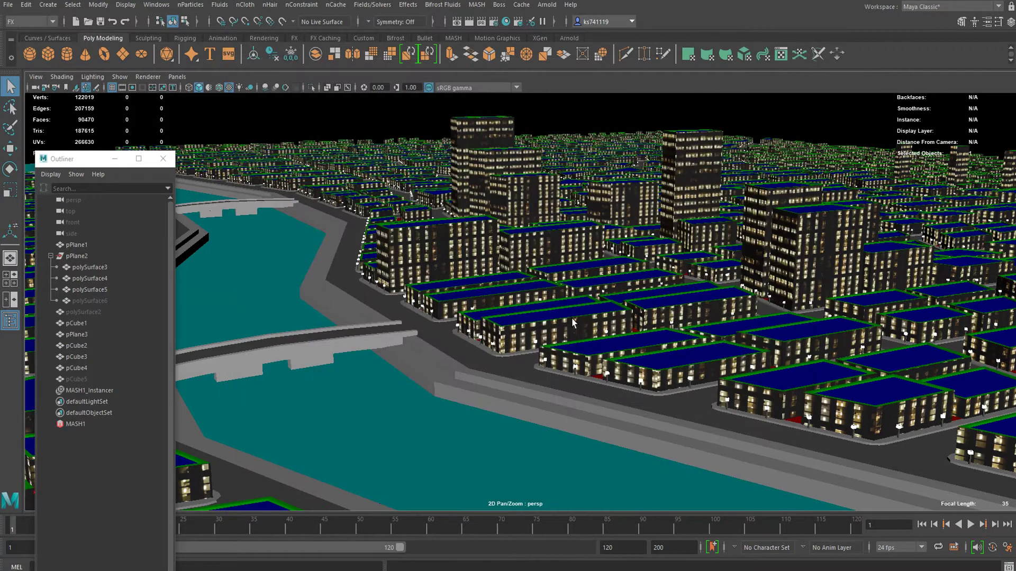
Examine the emissive window textures on the high-rises and surrounding blocks from several angles.
alt+right_drag(576, 285, 580, 263)
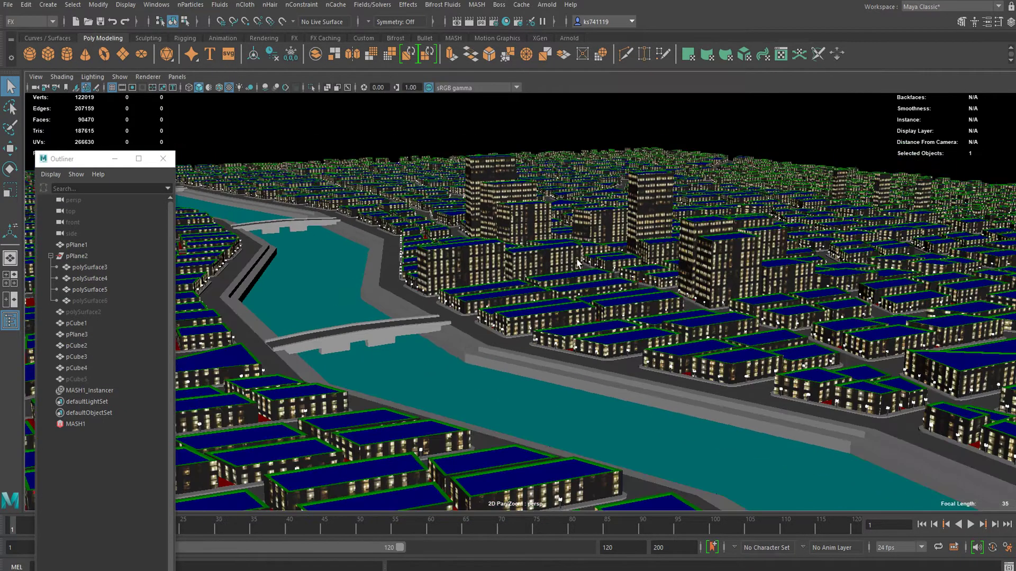
alt+drag(584, 288, 529, 291)
alt+right_drag(614, 292, 674, 294)
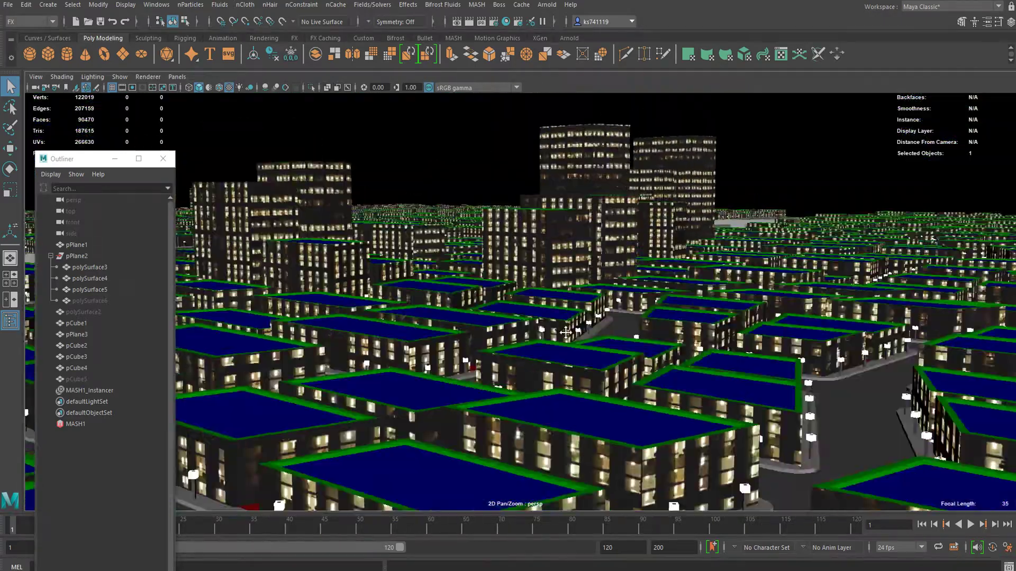
alt+drag(608, 344, 601, 323)
alt+right_drag(601, 322, 654, 321)
alt+middle_drag(677, 295, 641, 309)
alt+right_drag(640, 309, 562, 319)
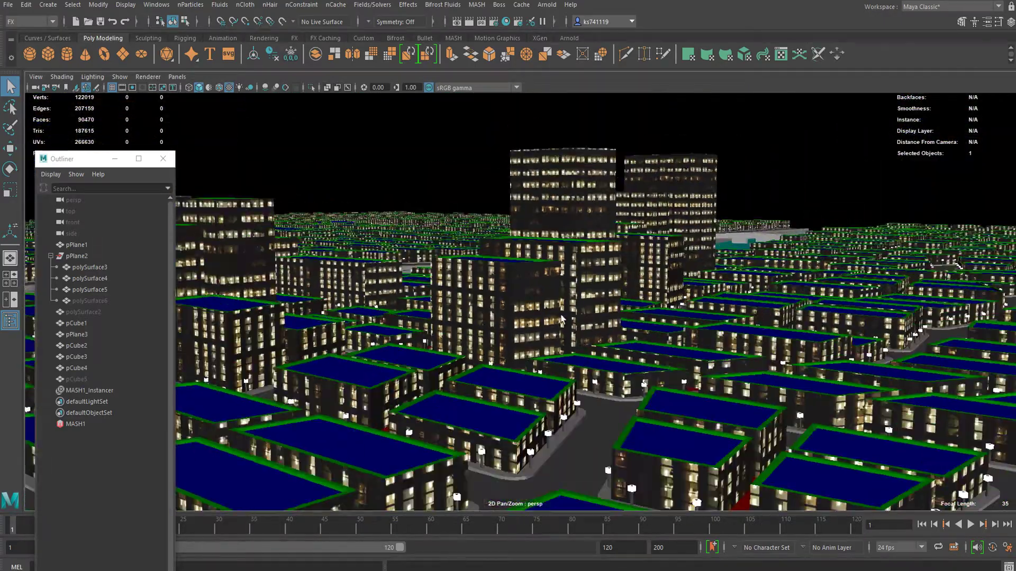
alt+middle_drag(502, 266, 571, 232)
alt+drag(571, 227, 455, 273)
alt+middle_drag(465, 285, 519, 258)
alt+drag(587, 285, 470, 272)
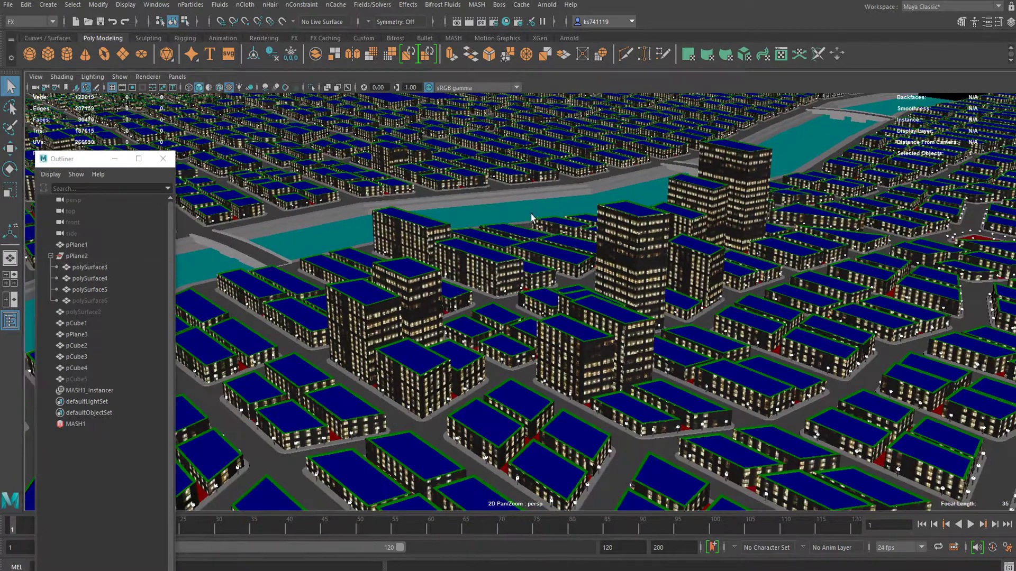
Run an Arnold test render of the high-rise district, and close the render window.
click(547, 5)
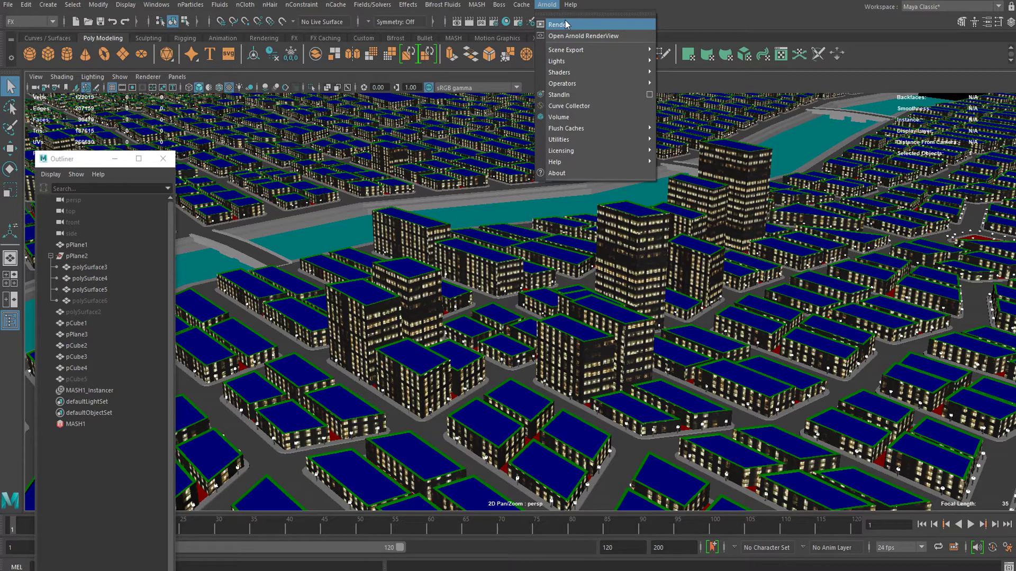
click(566, 25)
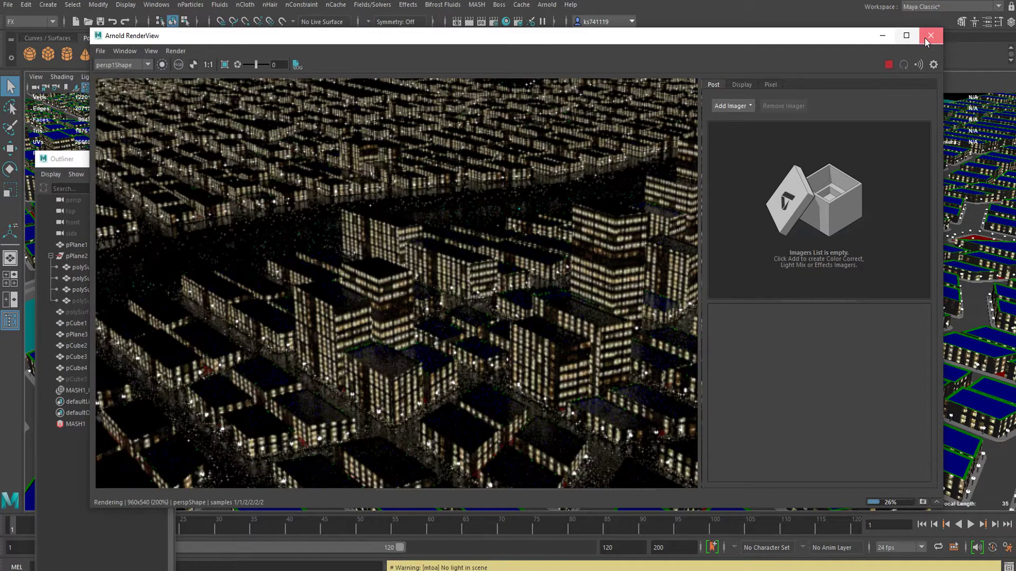
click(926, 39)
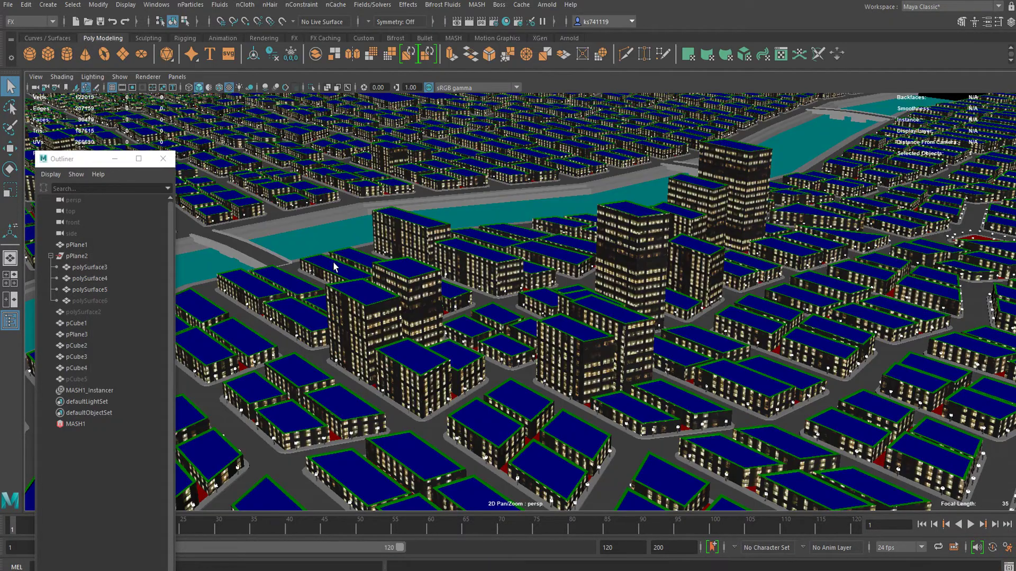
Examine the window-lit blocks, the river and the bridge from close up, and frame a low view across the city skyline.
alt+middle_drag(335, 262, 514, 249)
alt+right_drag(389, 275, 534, 256)
alt+middle_drag(490, 267, 385, 283)
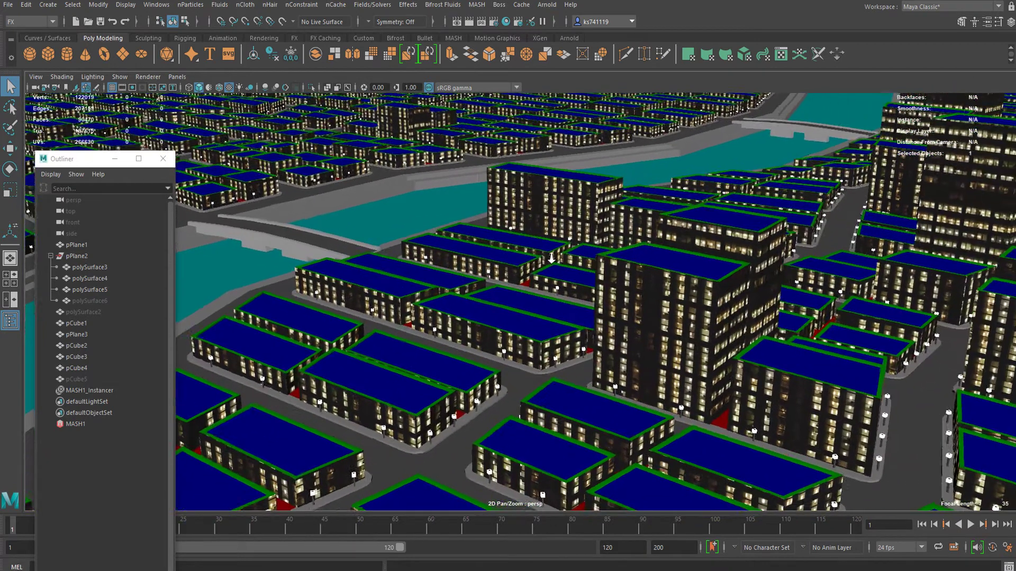
alt+right_drag(418, 285, 658, 284)
alt+middle_drag(468, 263, 611, 283)
alt+middle_drag(386, 260, 545, 275)
alt+right_drag(397, 272, 474, 272)
alt+middle_drag(405, 266, 633, 249)
click(528, 344)
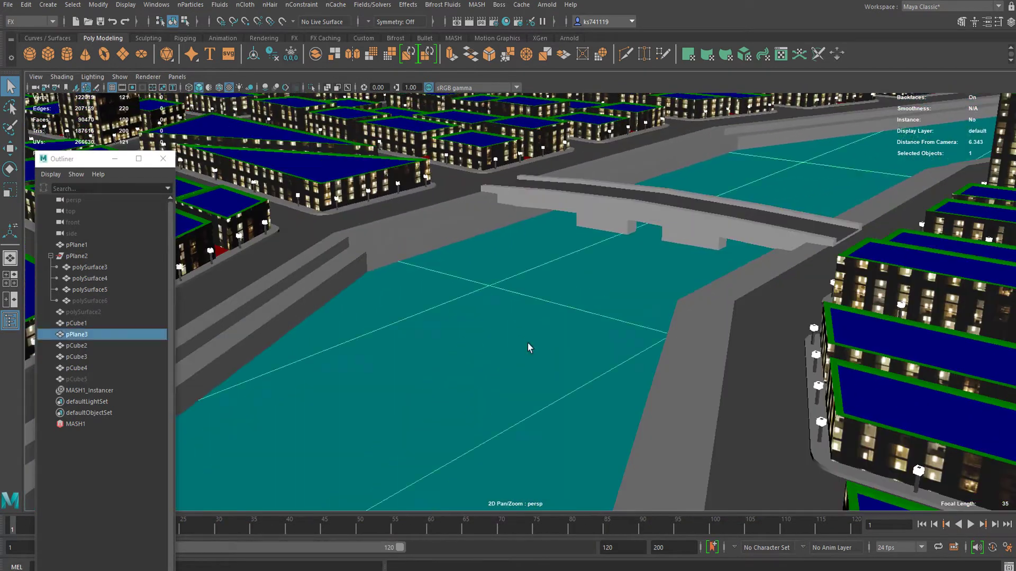
scroll(532, 339, down, 6)
mouse_move(534, 334)
alt+mouse_down()
mouse_move(573, 336)
mouse_move(528, 329)
alt+mouse_up()
scroll(568, 341, up, 5)
scroll(568, 342, up, 3)
scroll(556, 338, down, 5)
alt+middle_drag(459, 306, 467, 307)
alt+drag(467, 307, 562, 290)
scroll(561, 290, down, 4)
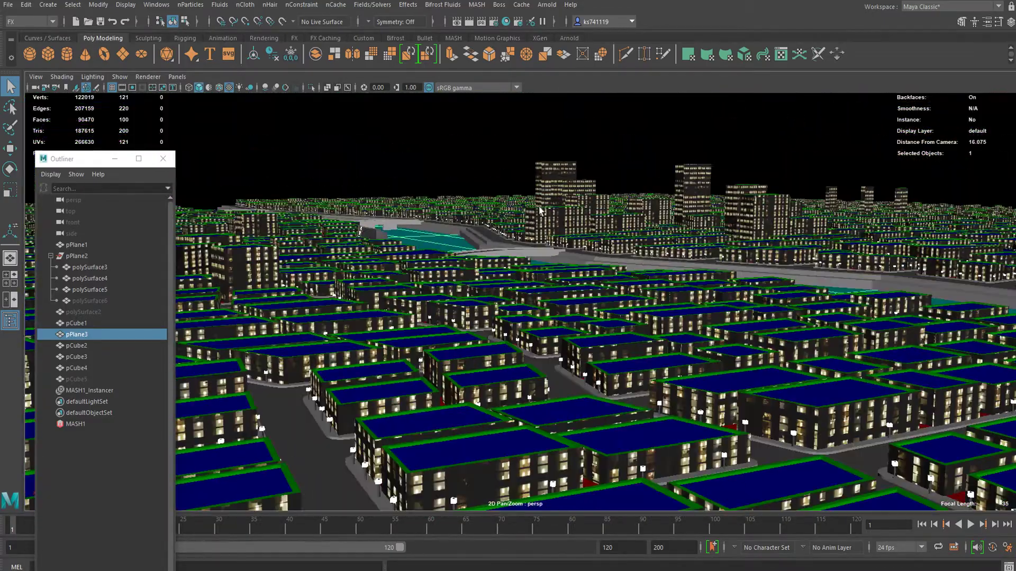
Run an Arnold test render of the low skyline view, view it at actual size, and close the render window.
click(549, 6)
click(562, 23)
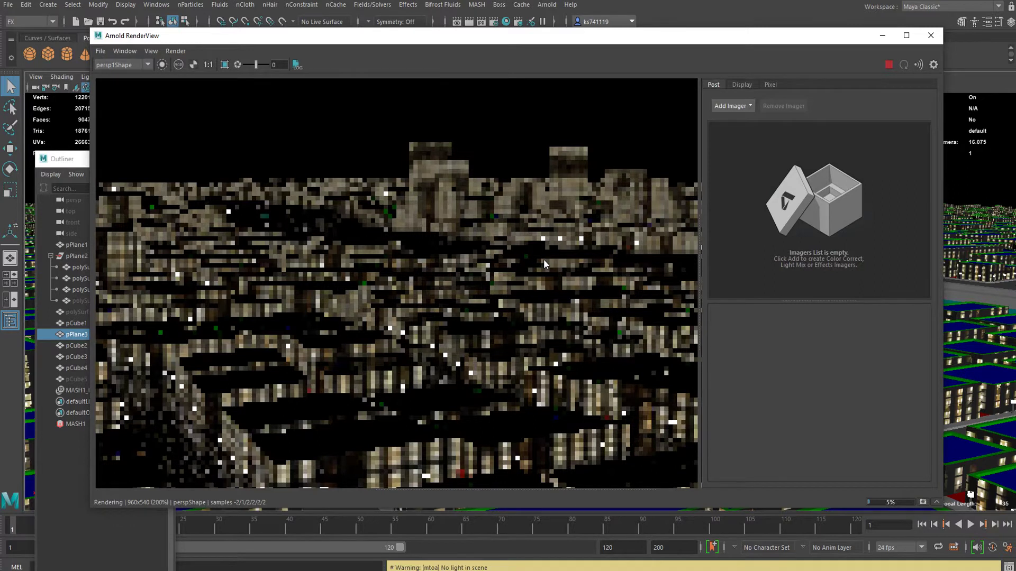
scroll(544, 259, down, 1)
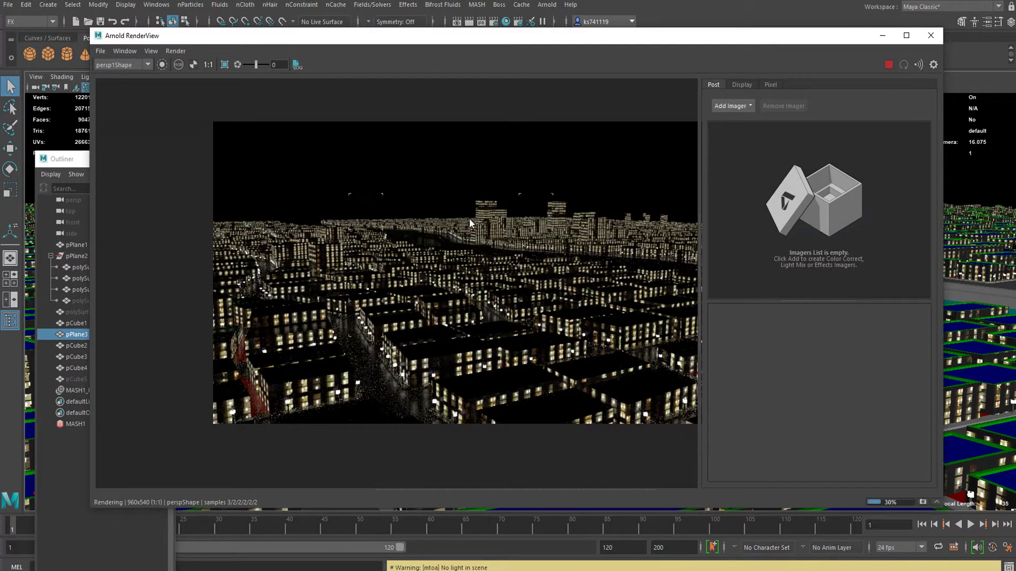
click(931, 35)
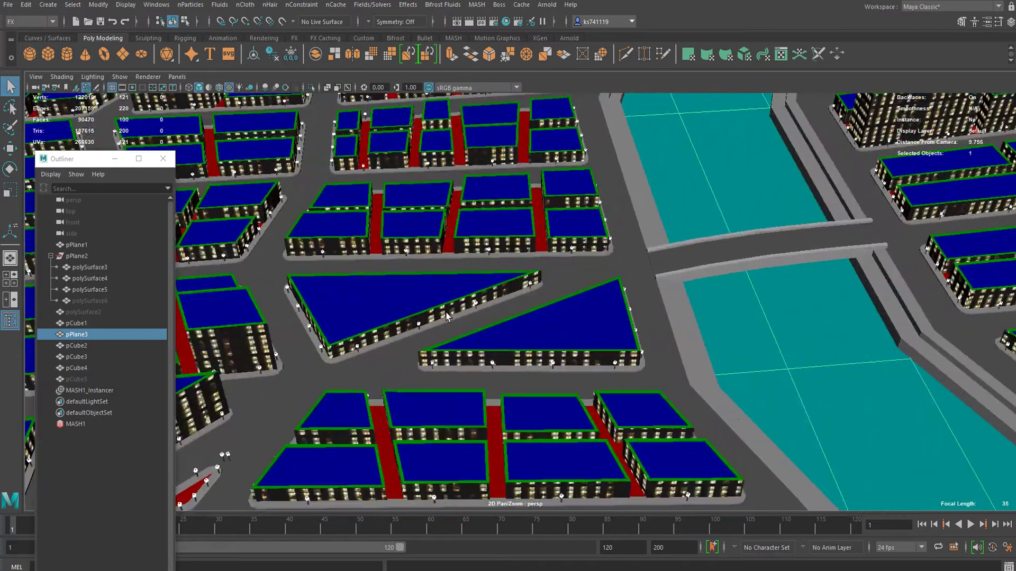
Select the street plane pPlane1, check its extent by selecting its connected faces, and return to object selection.
click(562, 272)
scroll(594, 272, up, 5)
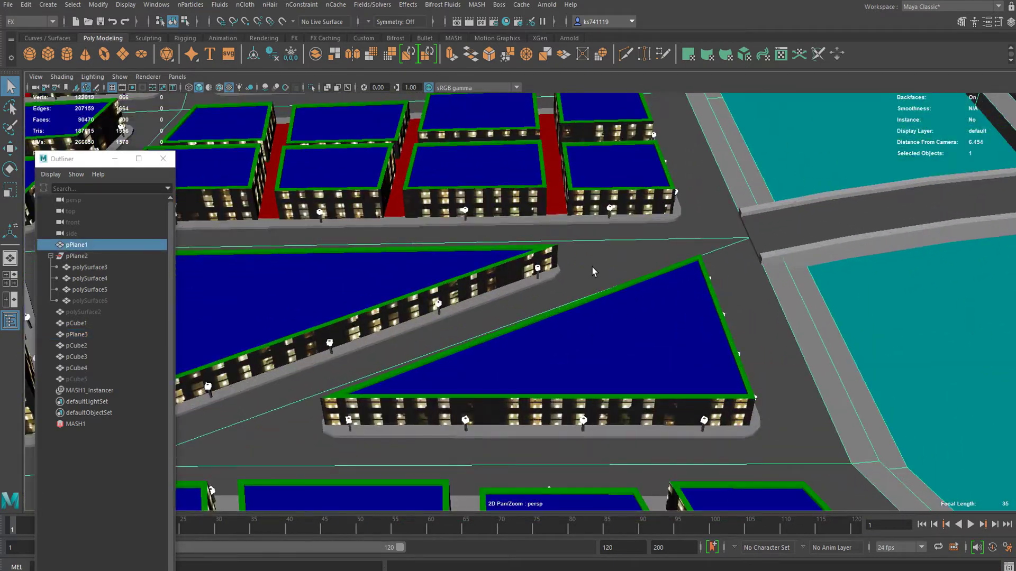
right_drag(598, 234, 602, 266)
double_click(621, 247)
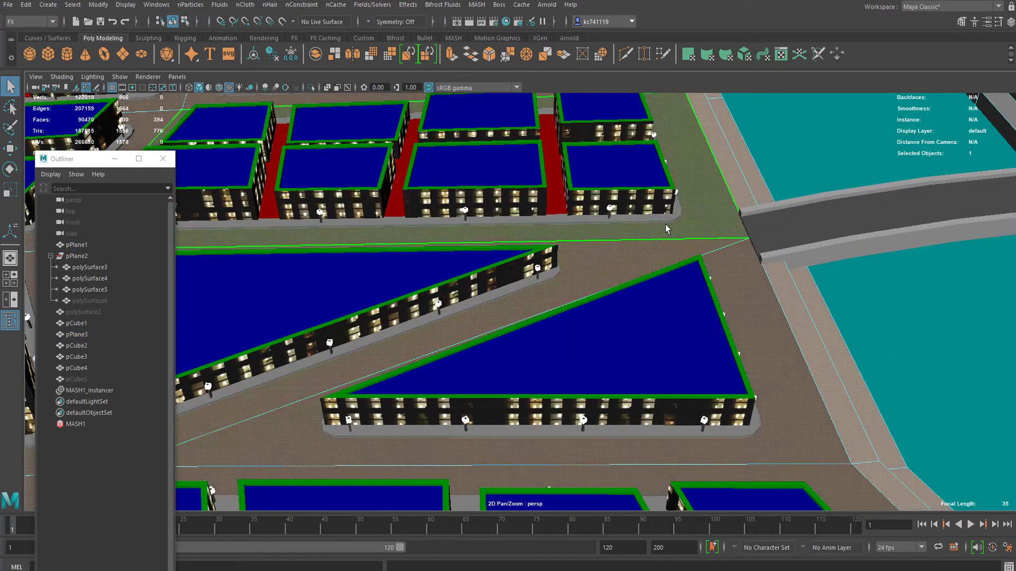
right_drag(666, 224, 712, 212)
scroll(711, 243, down, 3)
scroll(712, 243, down, 3)
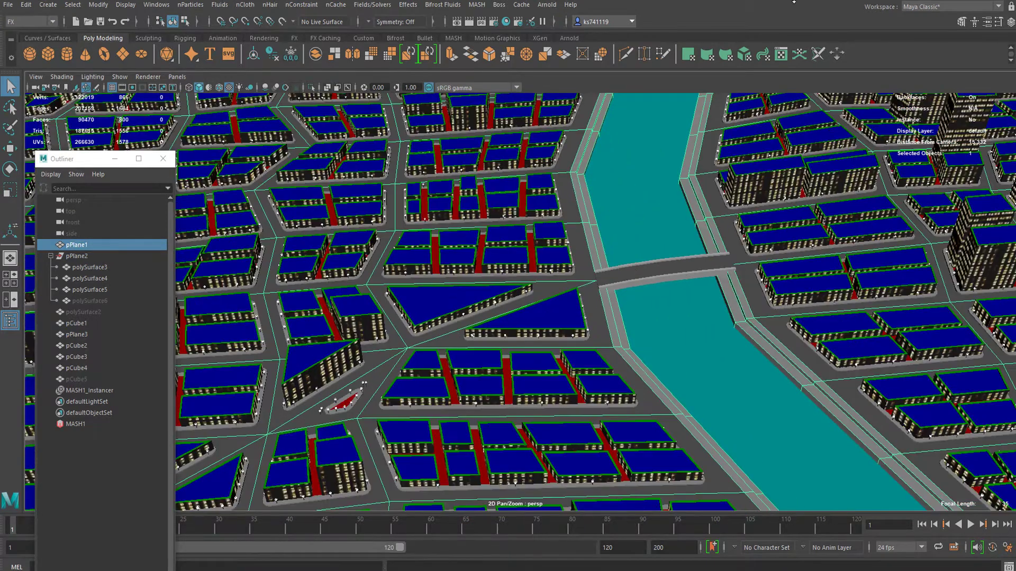
Open the street plane's aiStandardSurface3 material attributes and darken its base colour.
click(986, 22)
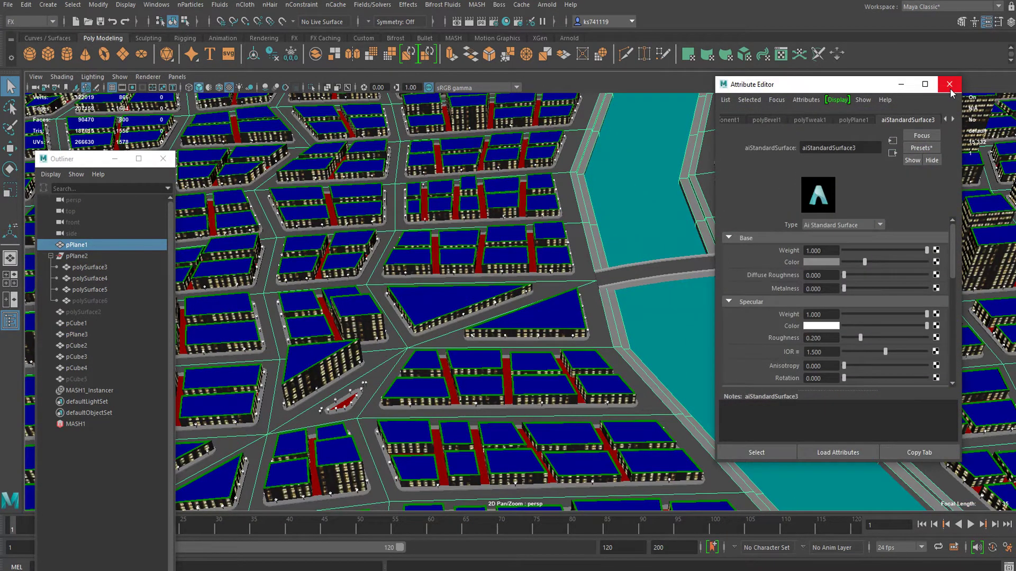
scroll(826, 233, down, 5)
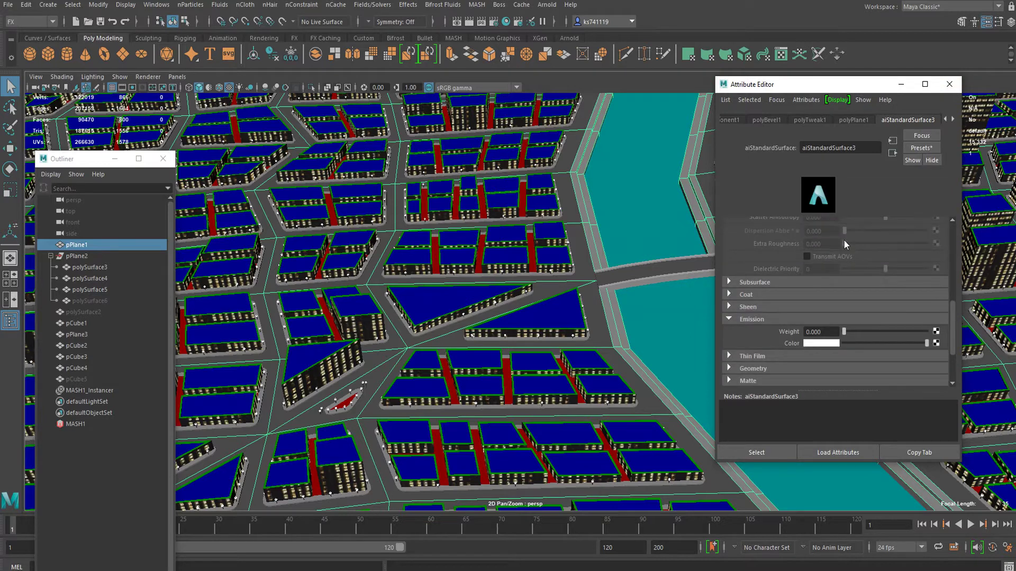
scroll(845, 245, up, 5)
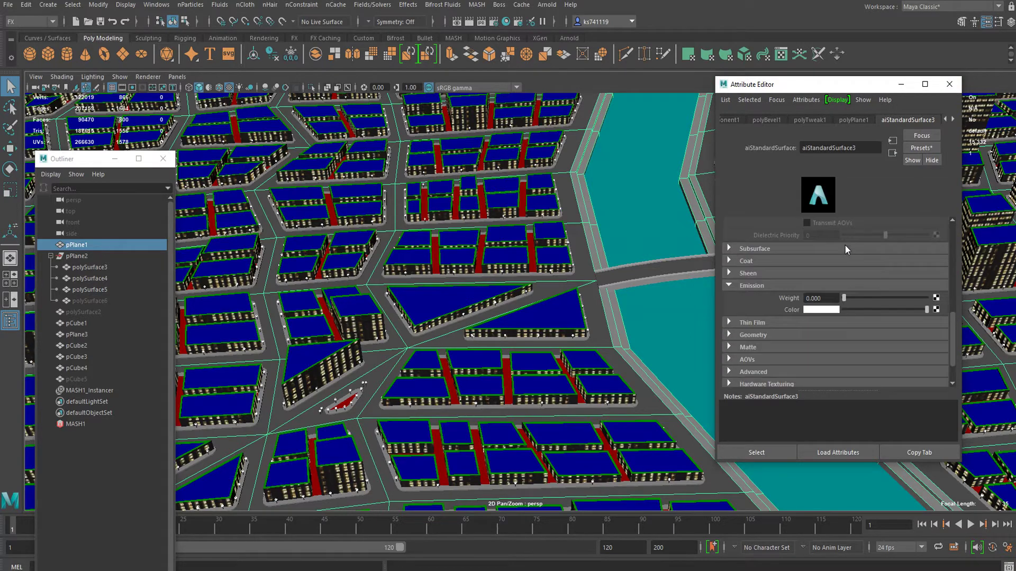
scroll(847, 249, up, 2)
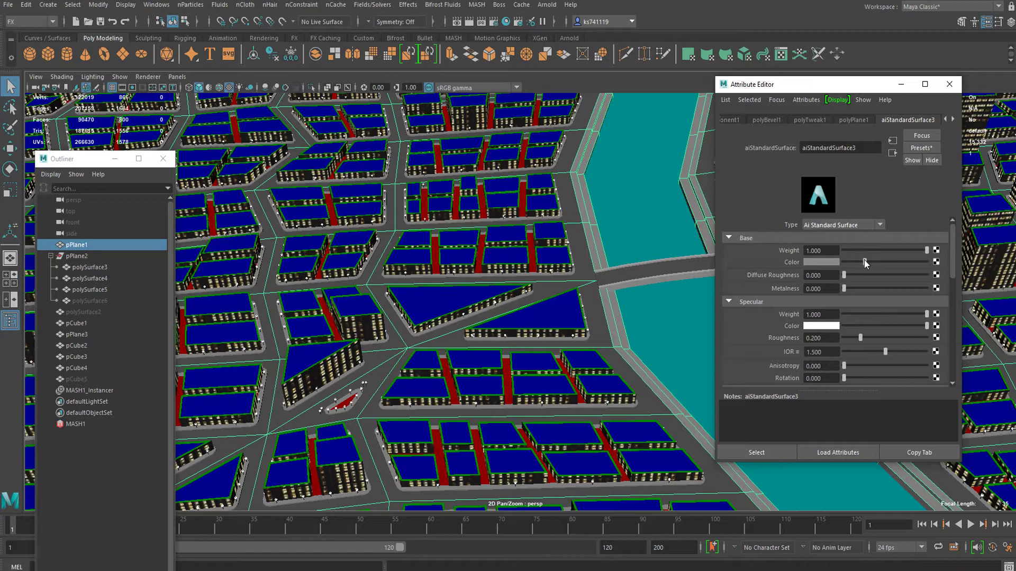
drag(865, 263, 854, 262)
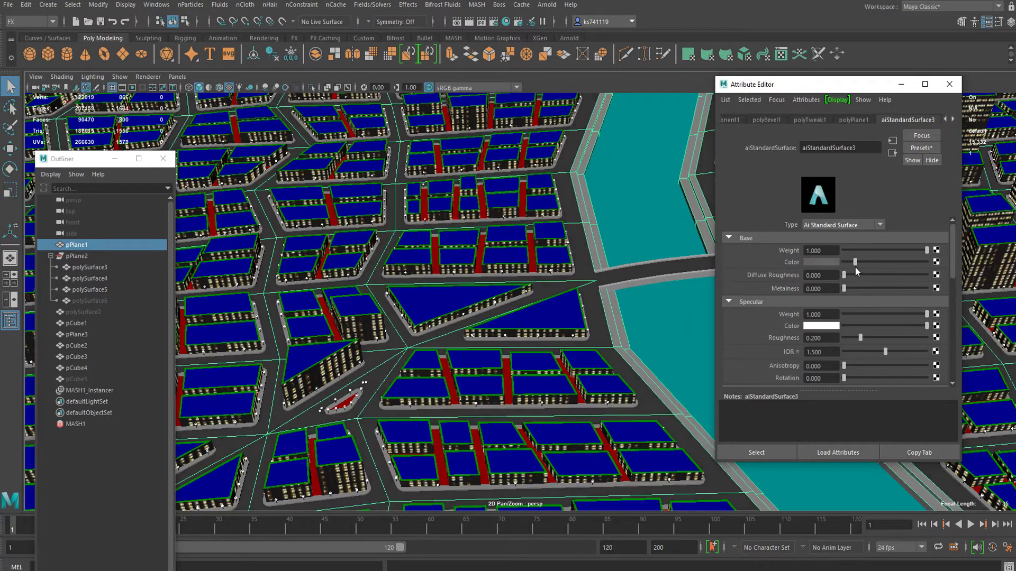
Set the street material's emission weight to 0.61 and map a Noise texture to its emission colour.
scroll(855, 265, down, 7)
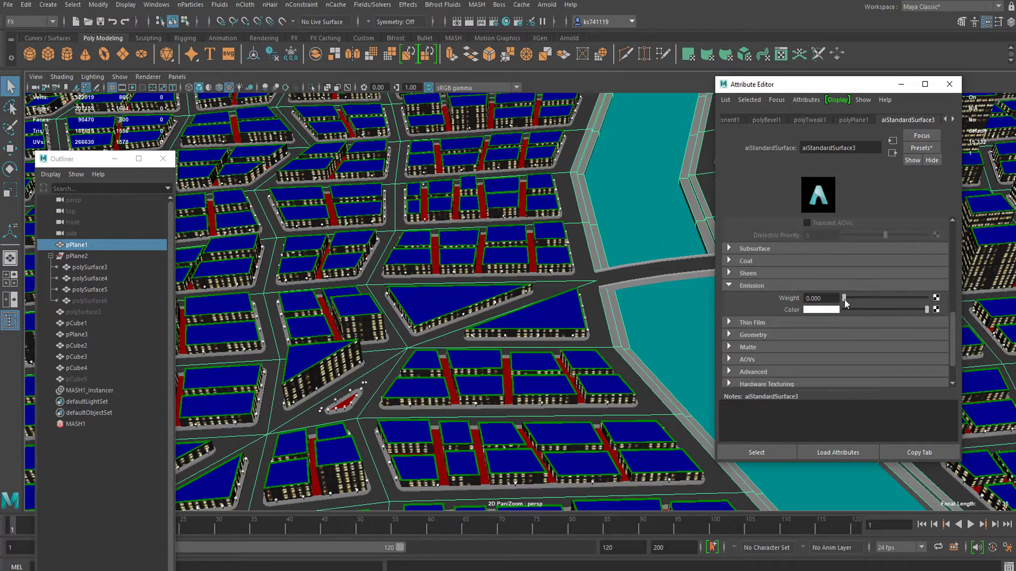
drag(845, 300, 917, 309)
click(880, 307)
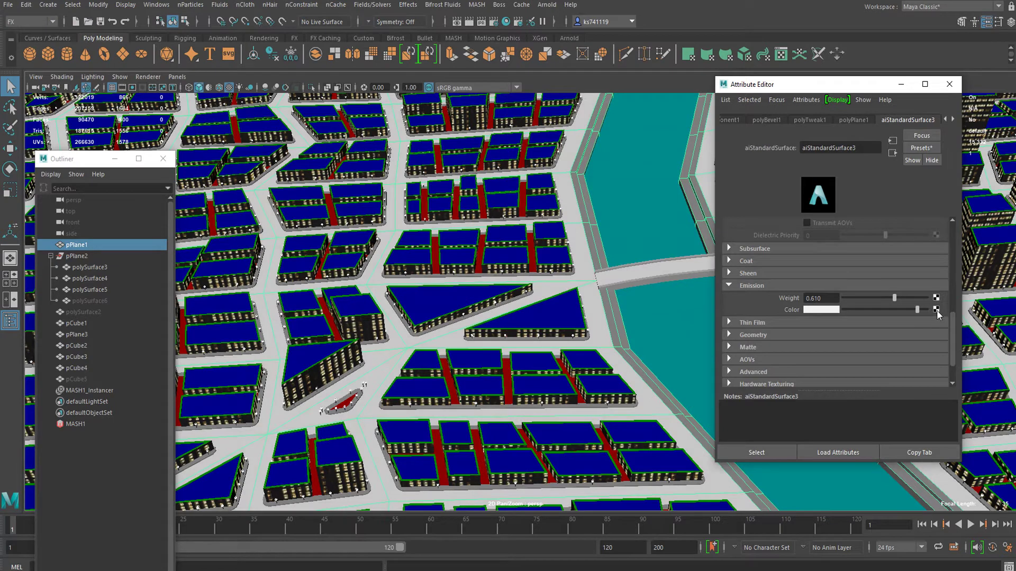
click(936, 310)
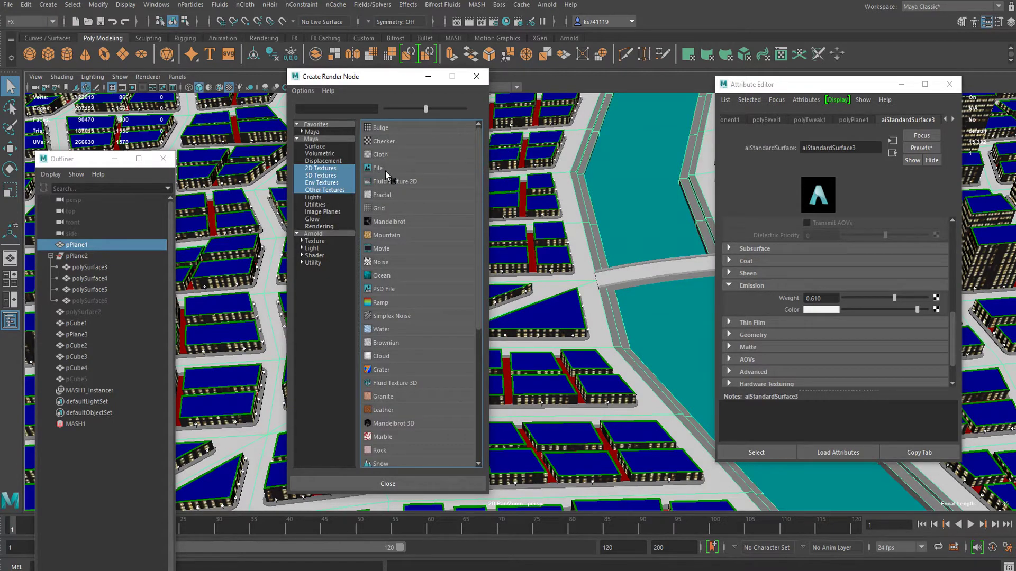
scroll(395, 244, down, 1)
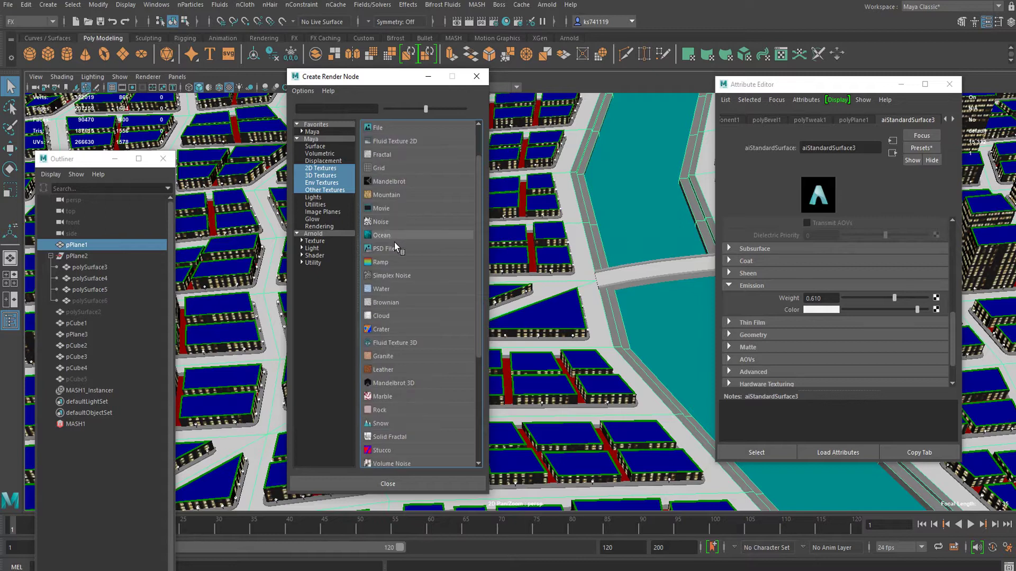
click(382, 222)
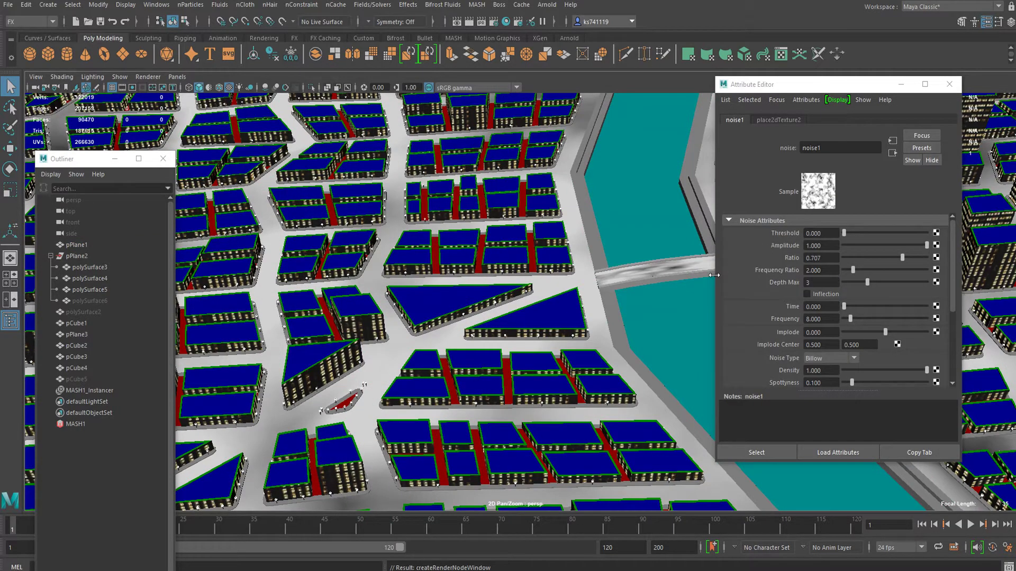
Keep the street noise texture's type as Billow and set its Ratio to 0.
scroll(668, 283, down, 10)
scroll(680, 294, up, 5)
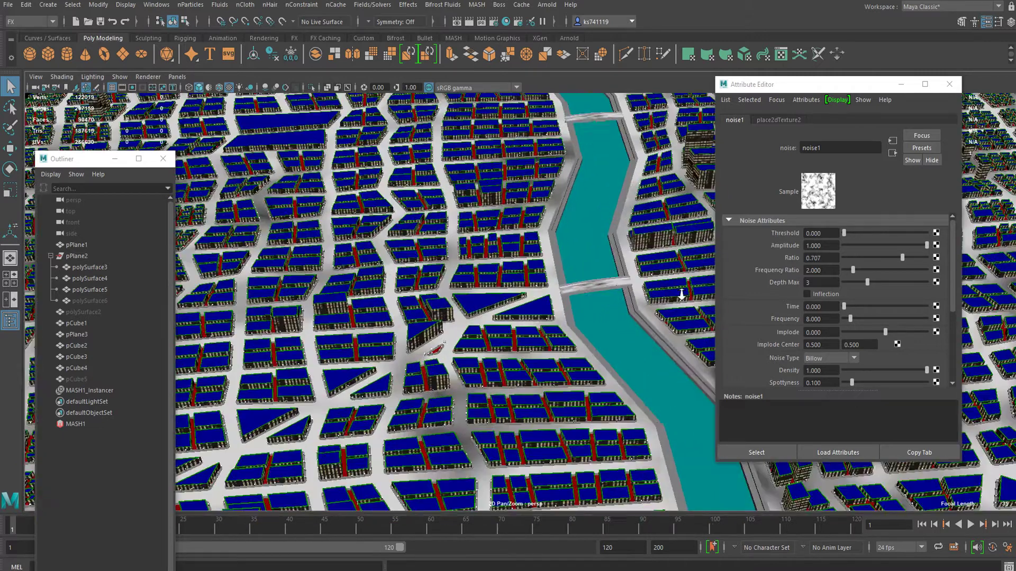
scroll(682, 294, up, 2)
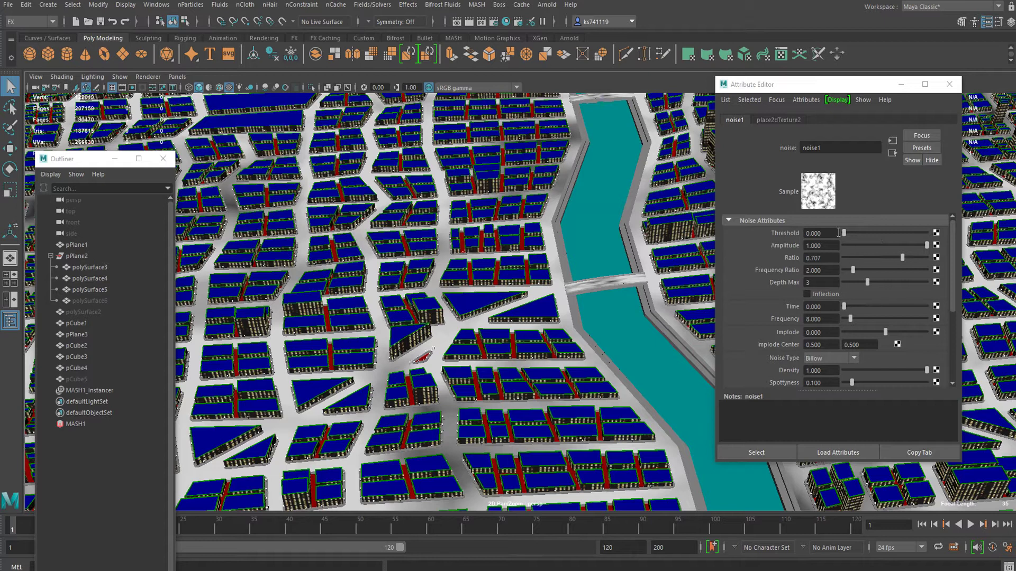
scroll(846, 246, down, 3)
click(853, 292)
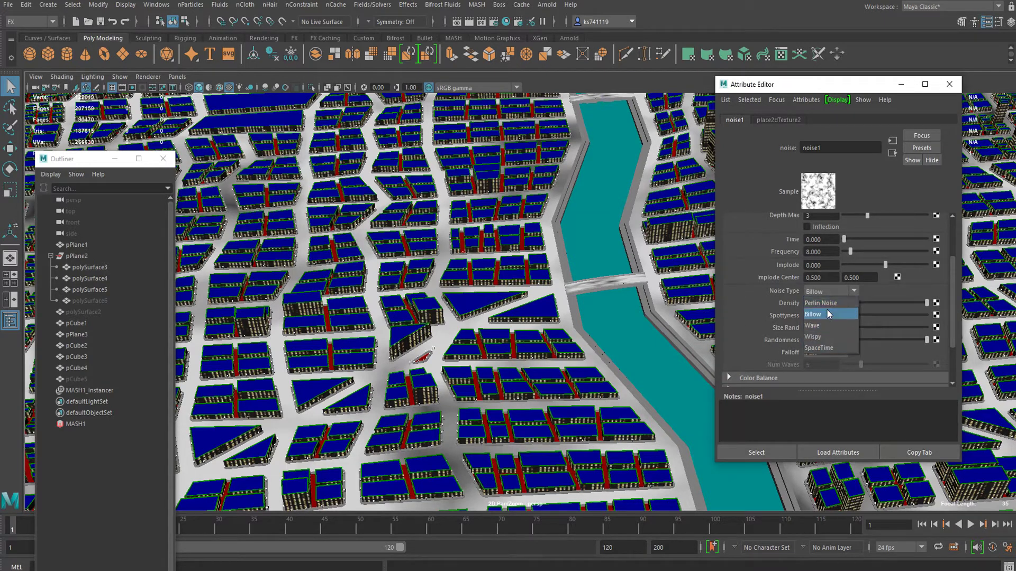
click(829, 314)
scroll(847, 286, up, 3)
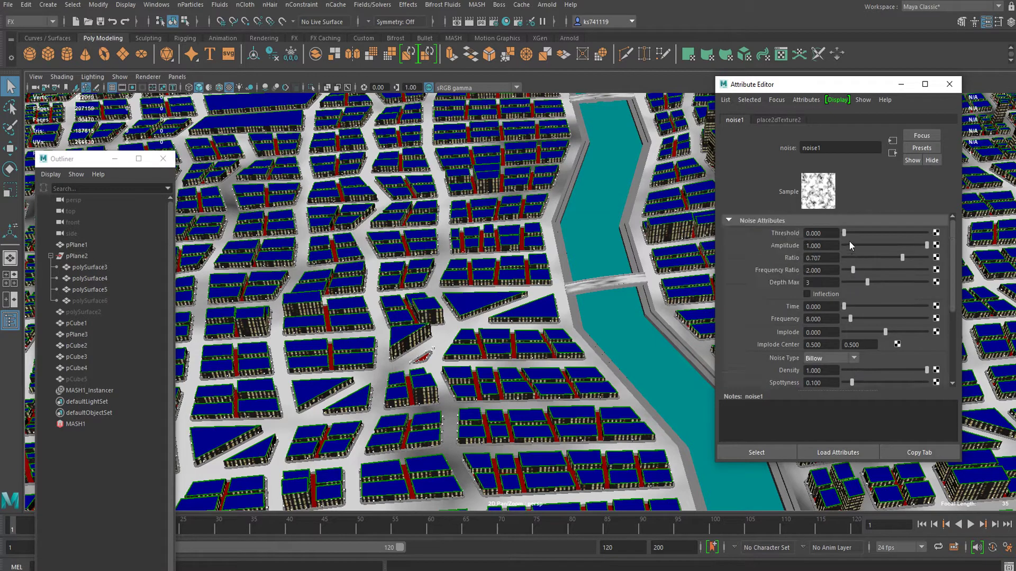
drag(895, 258, 860, 261)
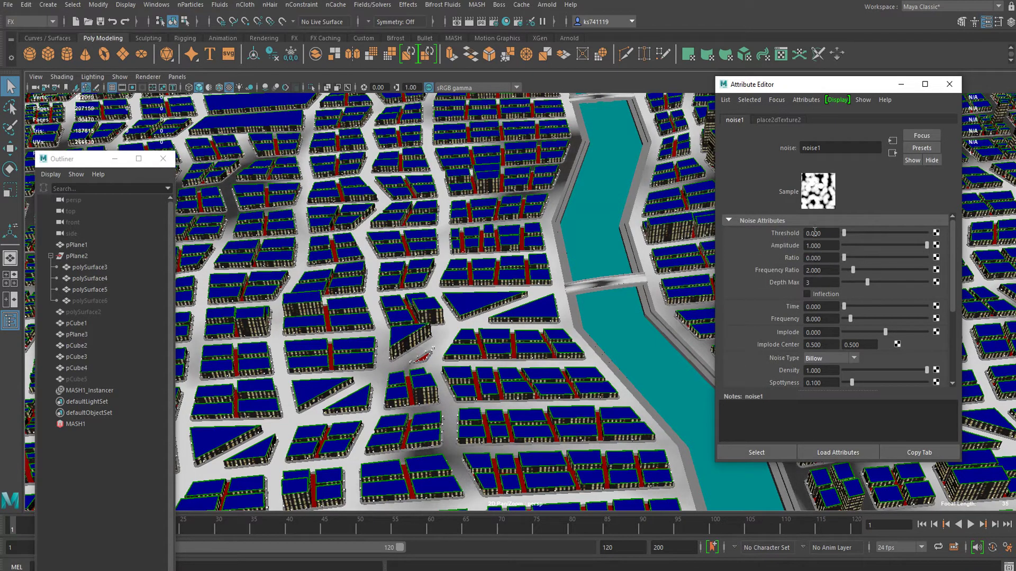
Set the noise Density to 0.013, Spottyness to 0.675, Size Rand to 0.494, Randomness to 0.266 and Falloff to Smooth.
scroll(856, 272, down, 3)
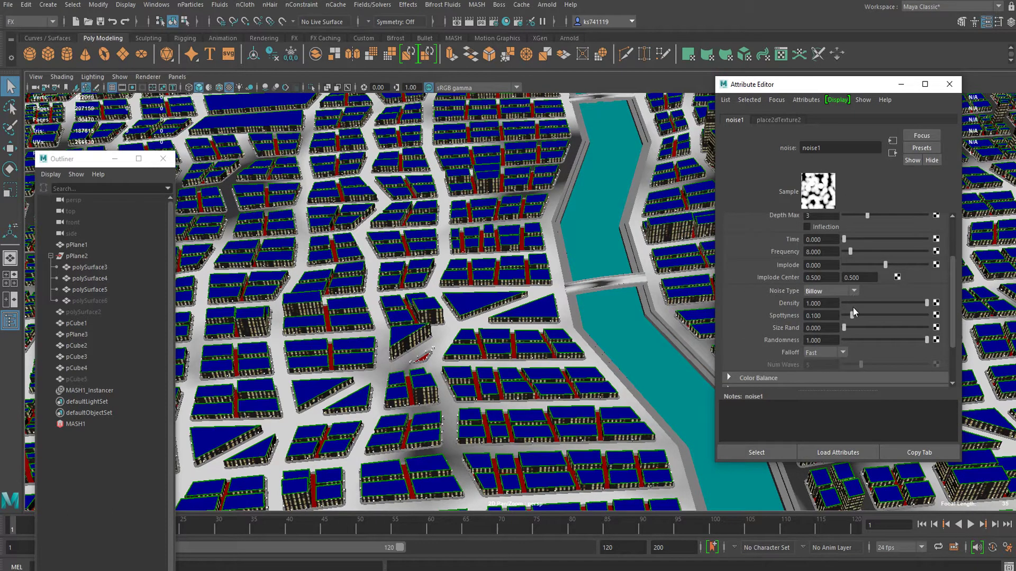
click(850, 303)
drag(850, 303, 868, 341)
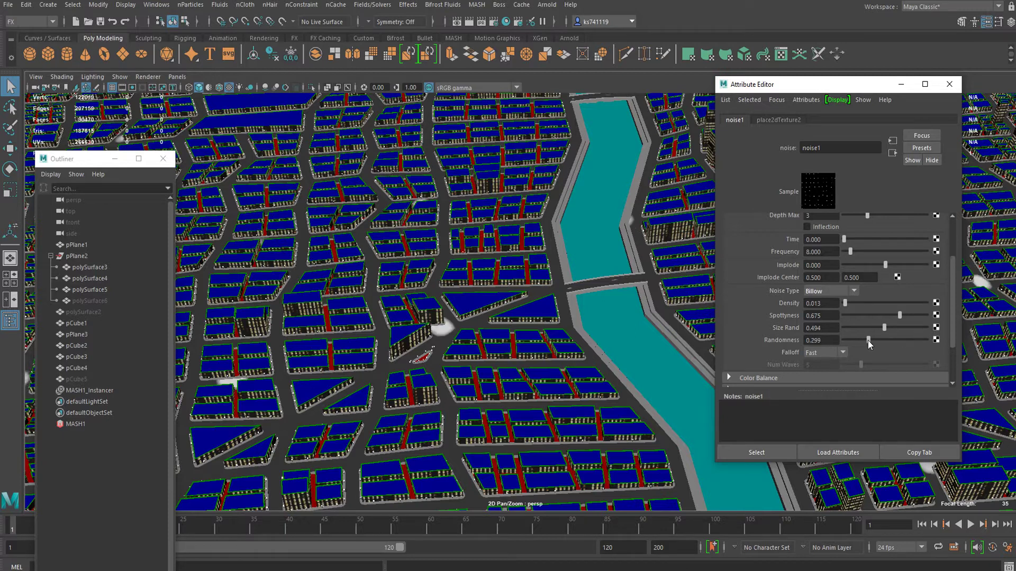
click(830, 353)
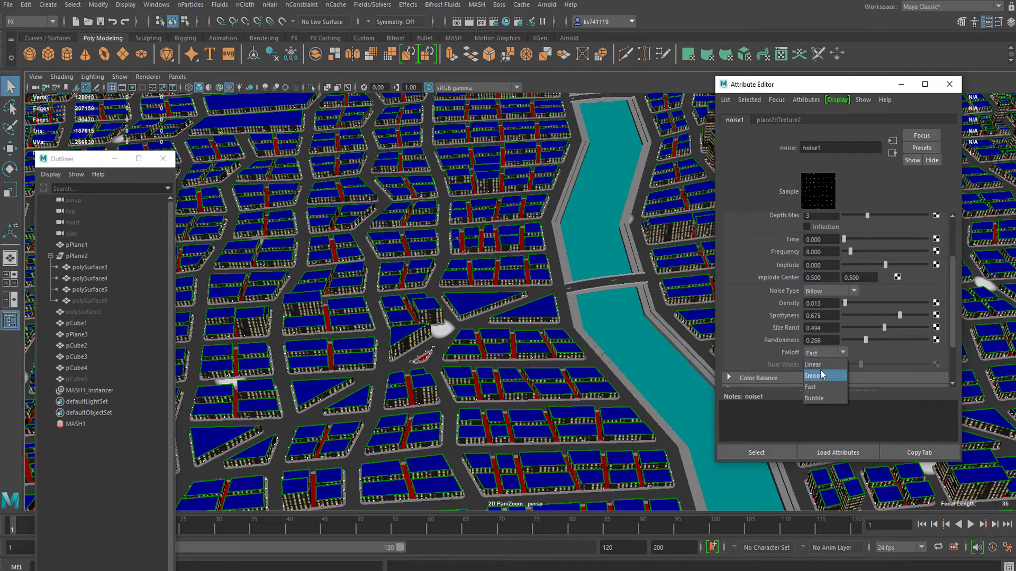
click(821, 375)
Set the noise texture's Depth Max to 2, Frequency to about 90.26 and Time to 0.097.
scroll(846, 322, up, 3)
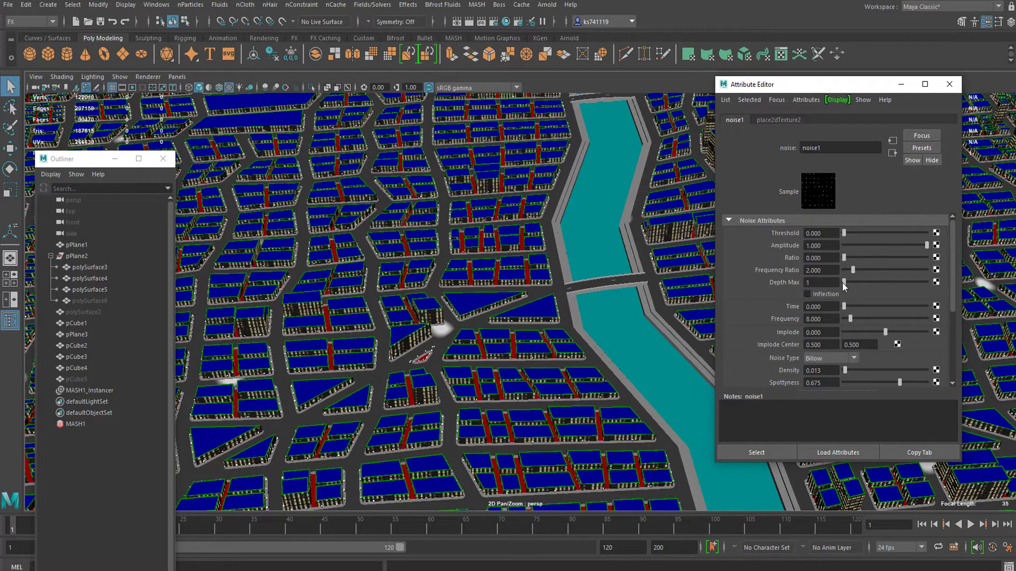
drag(868, 282, 951, 288)
scroll(849, 284, down, 2)
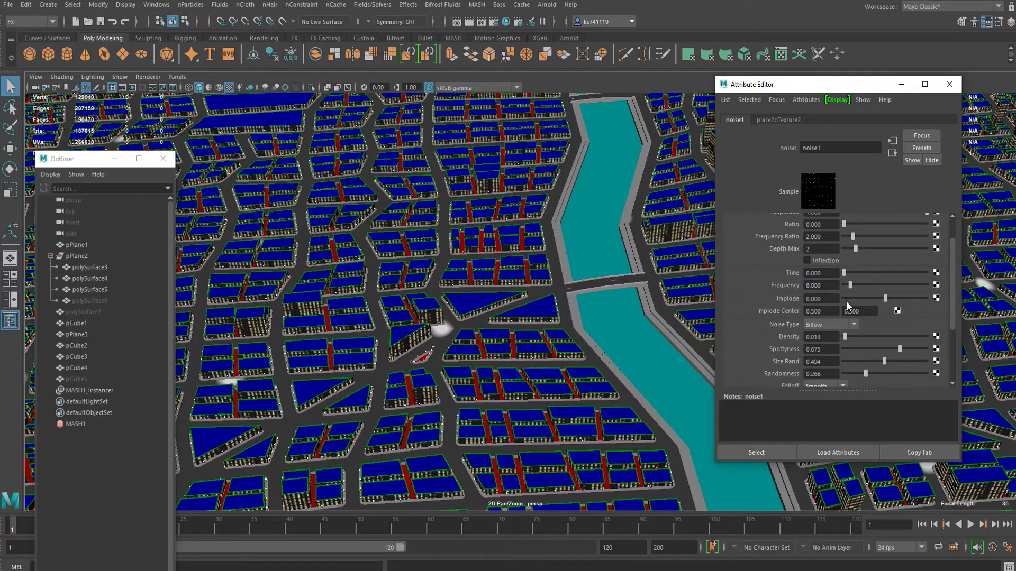
drag(854, 283, 915, 288)
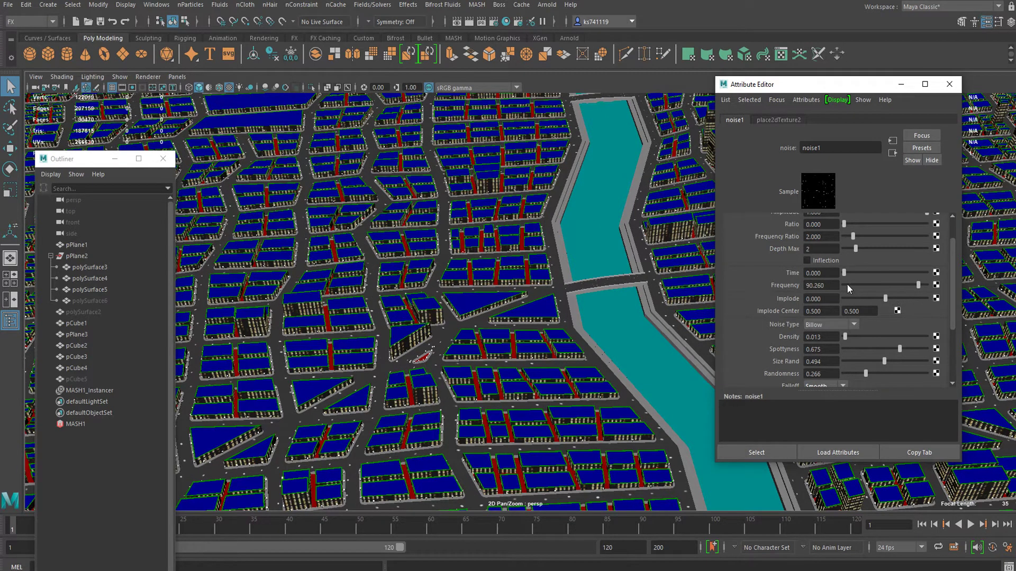
drag(857, 272, 881, 271)
Raise the noise Density to 0.091 and the Frequency to about 501, and check the light dots on the streets up close.
scroll(841, 280, down, 2)
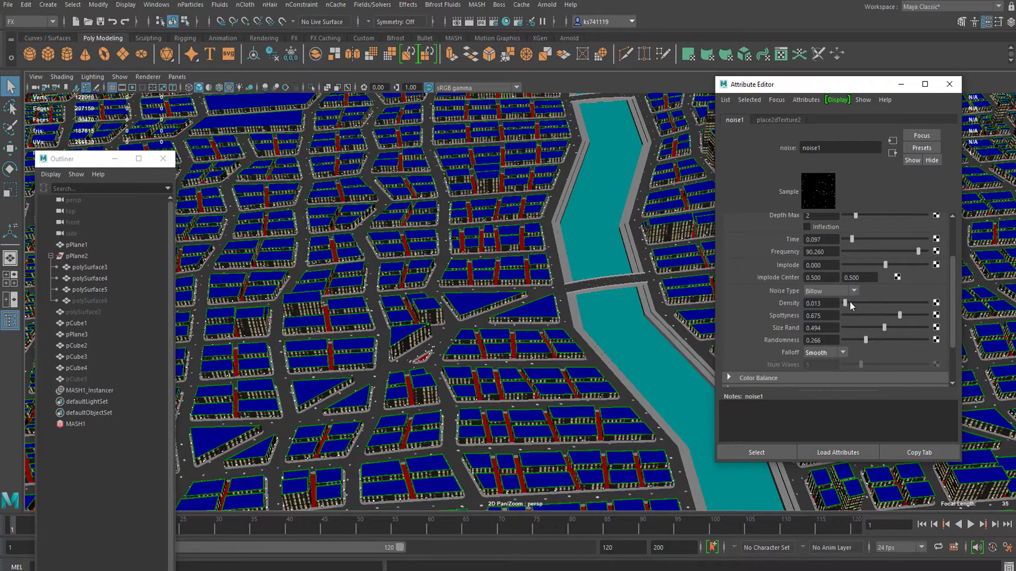
mouse_move(849, 303)
mouse_down()
mouse_move(866, 299)
mouse_move(852, 301)
mouse_up()
scroll(834, 295, up, 2)
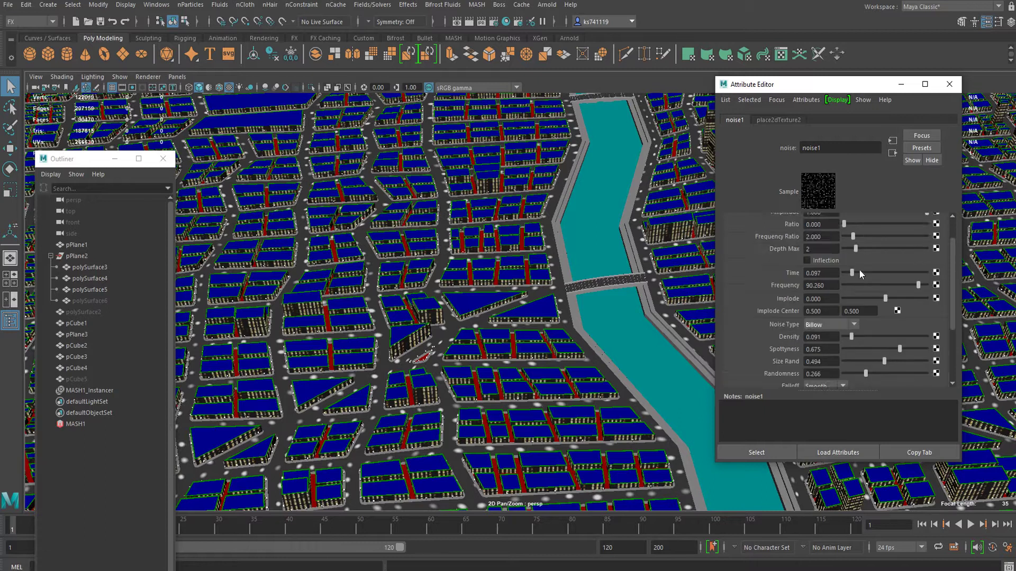
drag(918, 285, 926, 286)
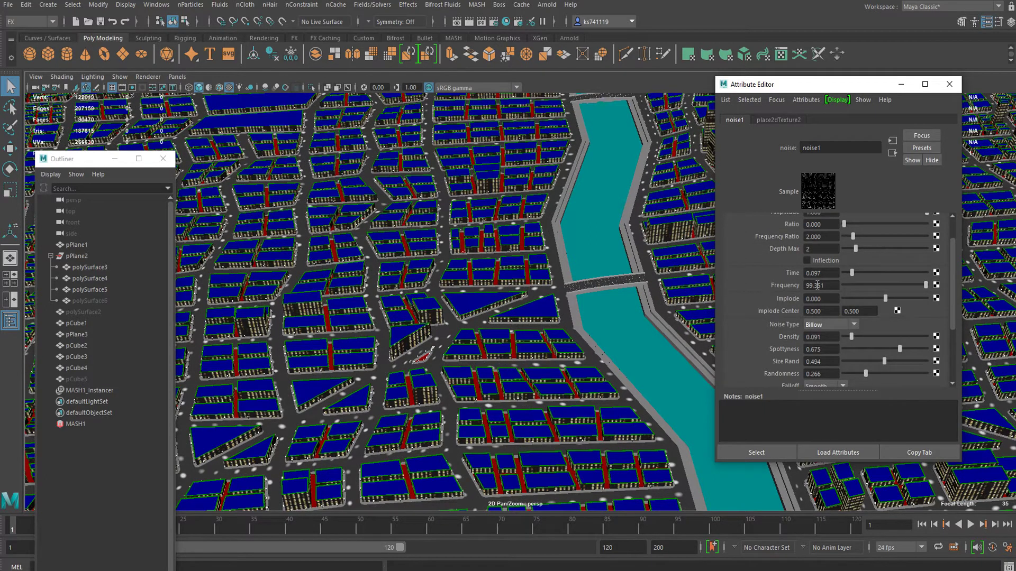
ctrl+drag(817, 286, 1, 555)
scroll(551, 352, up, 10)
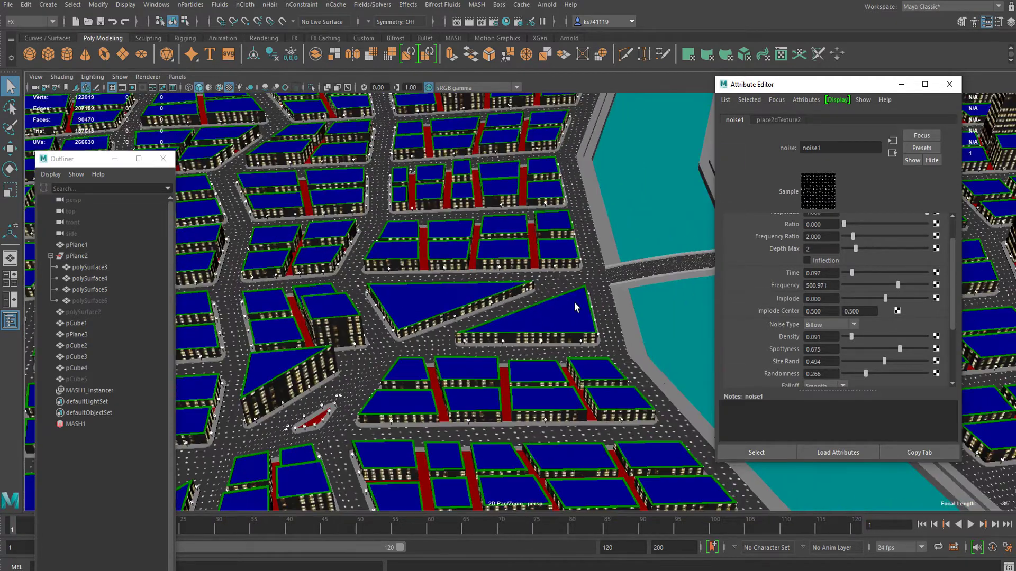
scroll(576, 339, down, 5)
mouse_move(576, 339)
alt+mouse_down()
mouse_move(450, 342)
mouse_move(510, 387)
mouse_move(603, 322)
mouse_move(593, 332)
alt+mouse_up()
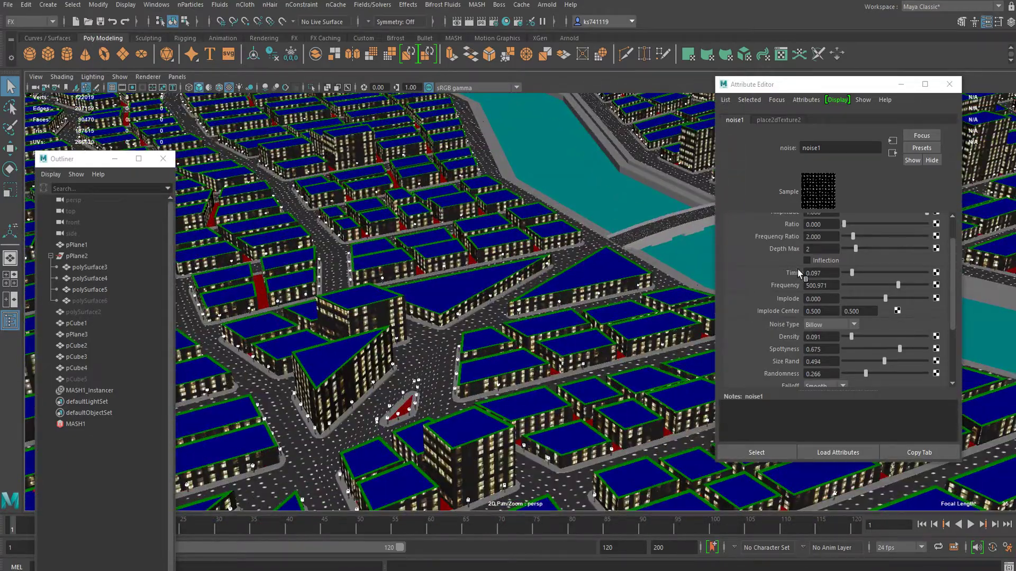
Lower the street noise texture's Frequency to about 237.8 and check the size of the light dots on the streets.
drag(898, 286, 852, 286)
scroll(461, 318, down, 4)
alt+drag(461, 317, 424, 372)
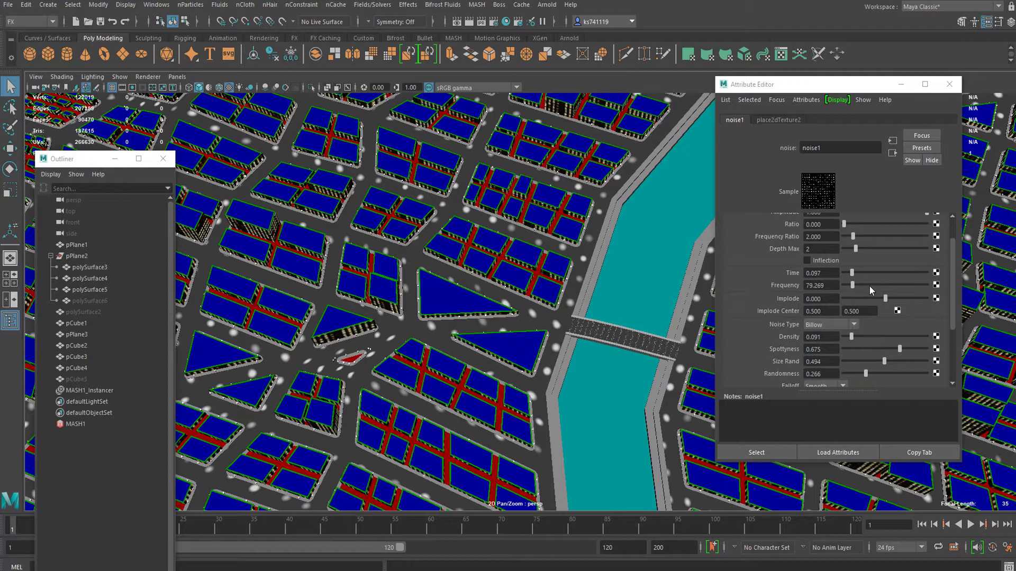
drag(857, 284, 869, 284)
scroll(559, 286, down, 3)
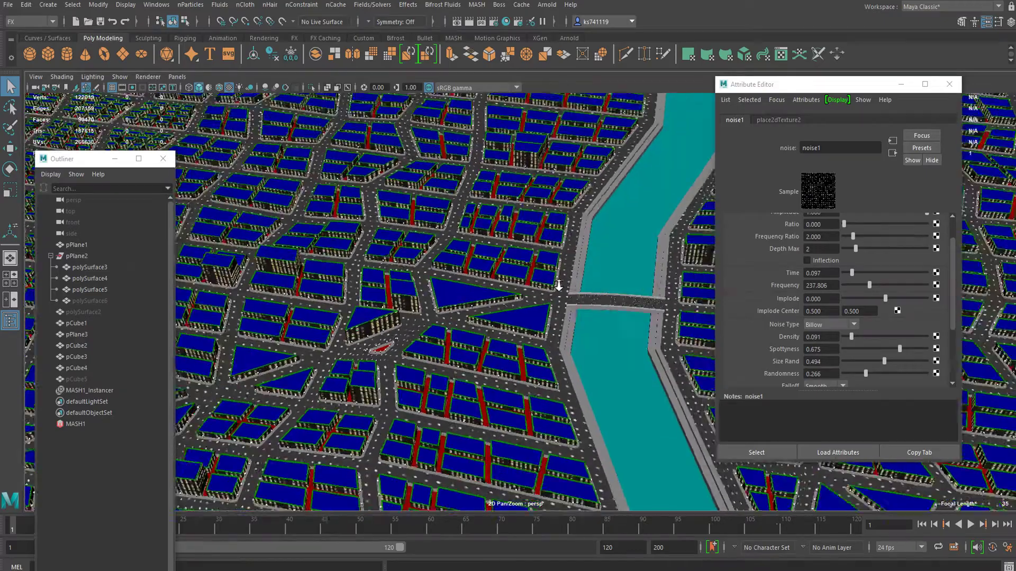
scroll(559, 286, down, 5)
scroll(563, 310, up, 10)
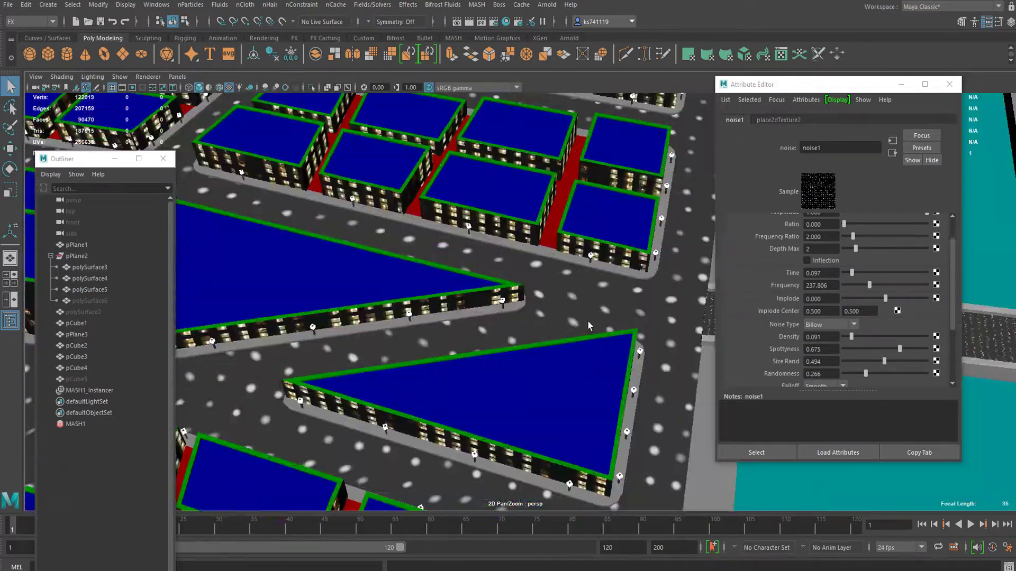
Apply planar UV mapping from the Y axis, fitted to the bounding box, to the street plane and the bridge together.
click(617, 296)
alt+middle_drag(608, 305, 549, 296)
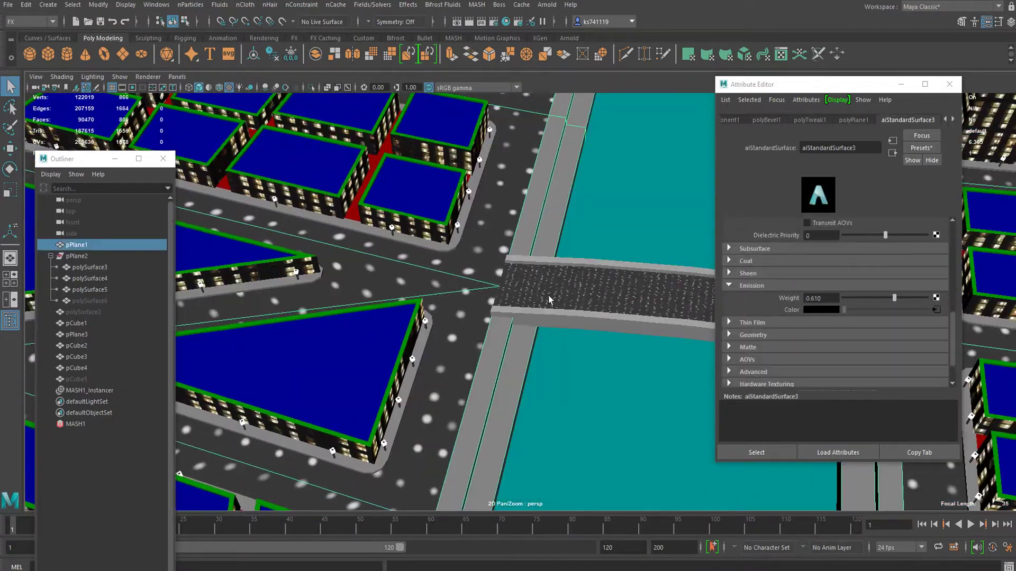
shift+click(583, 291)
scroll(590, 331, down, 5)
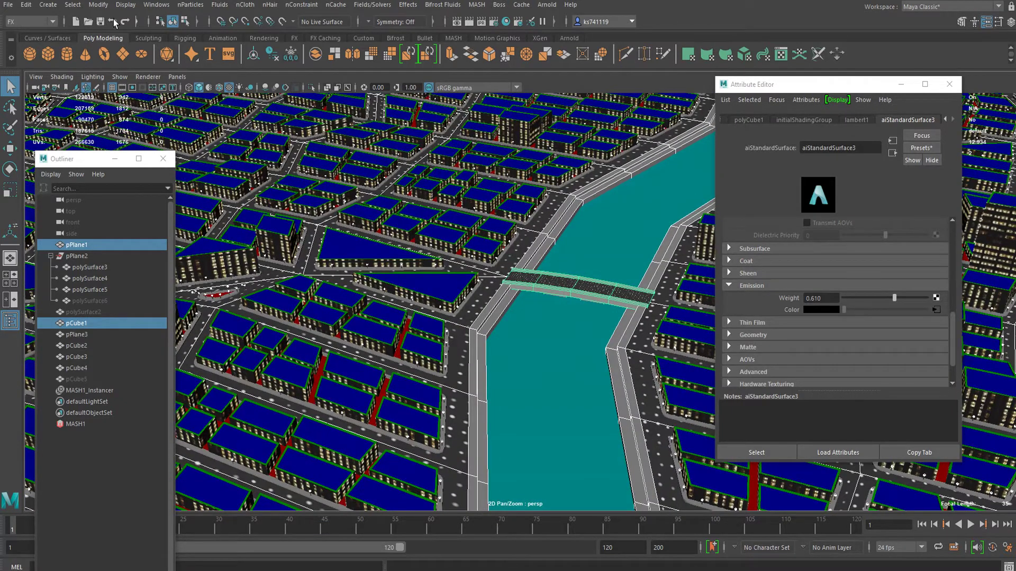
click(45, 22)
click(49, 33)
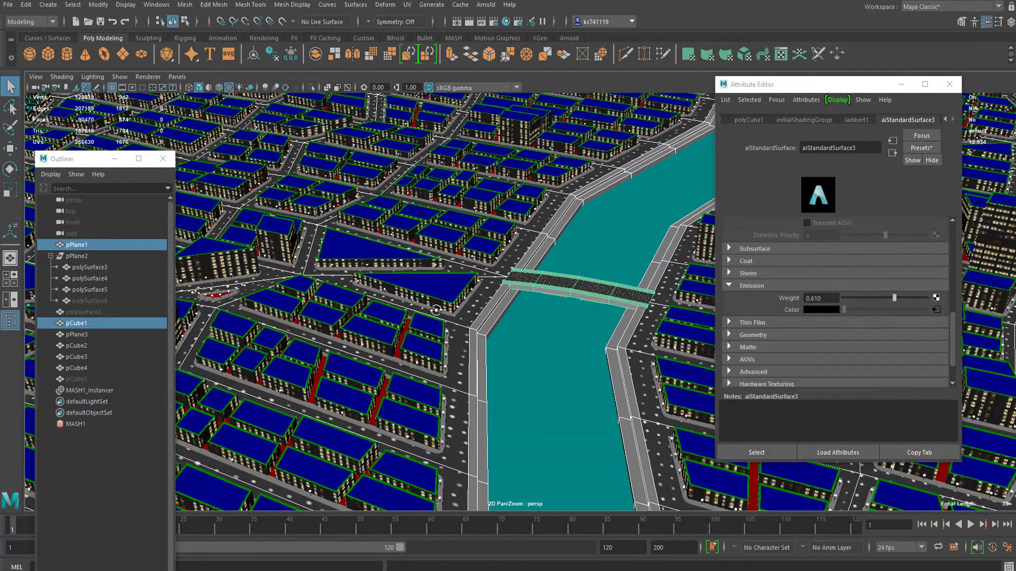
alt+drag(435, 310, 453, 341)
scroll(547, 317, up, 5)
alt+middle_drag(212, 353, 382, 337)
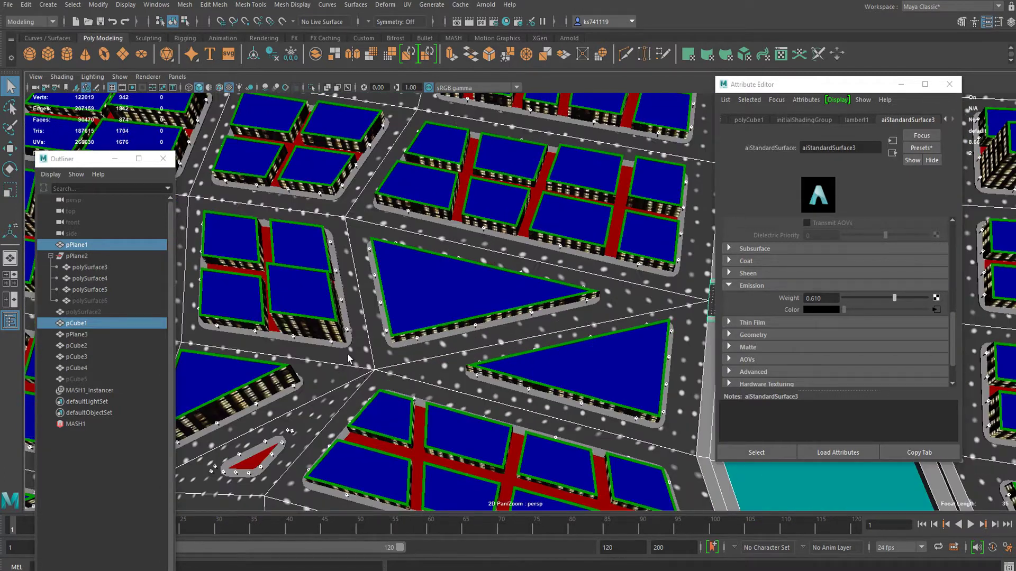
click(407, 4)
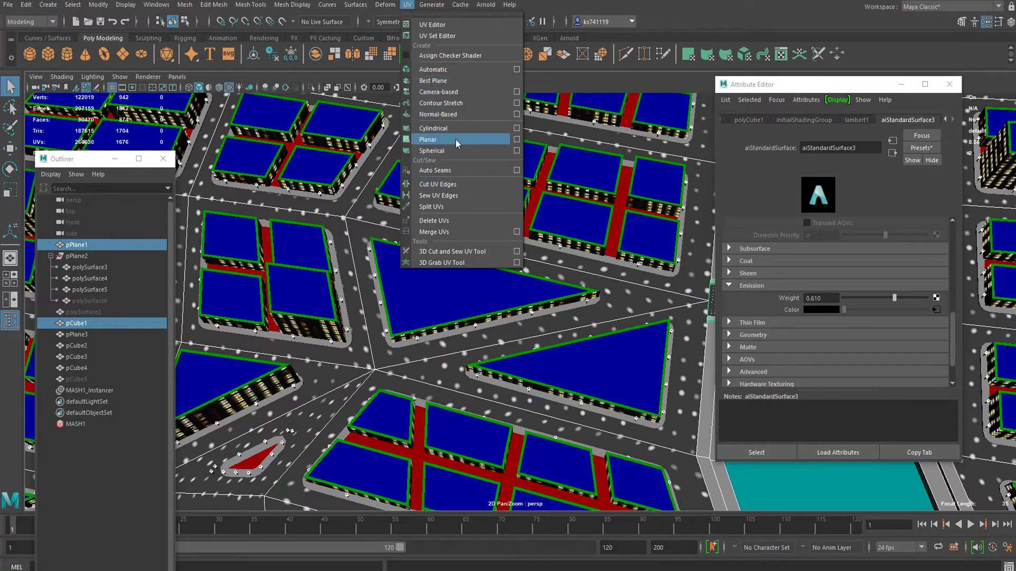
click(516, 139)
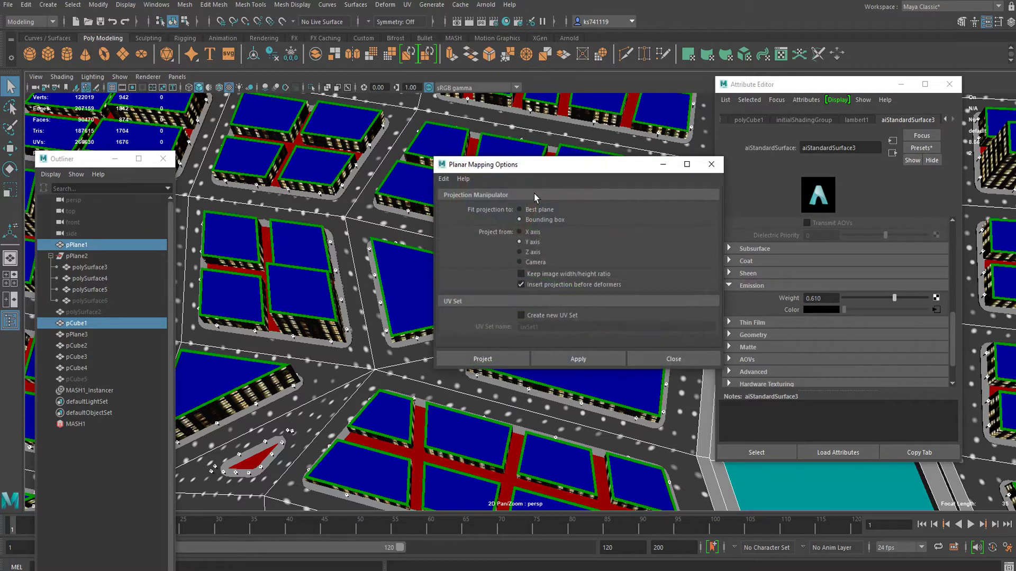
click(495, 360)
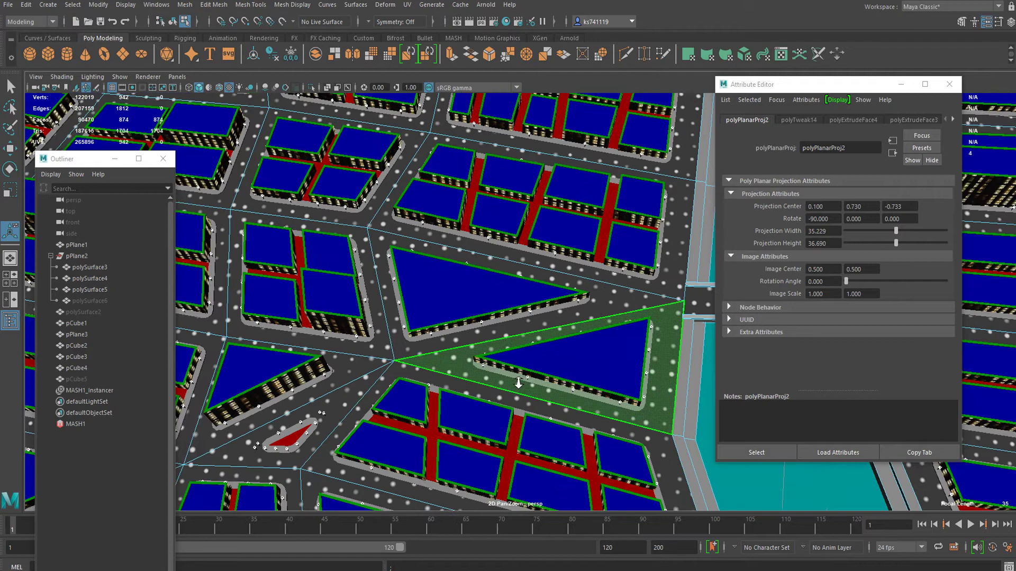
Examine how the light dots run across the bridge and the streets on both sides of the river.
scroll(519, 383, down, 5)
alt+middle_drag(522, 379, 589, 308)
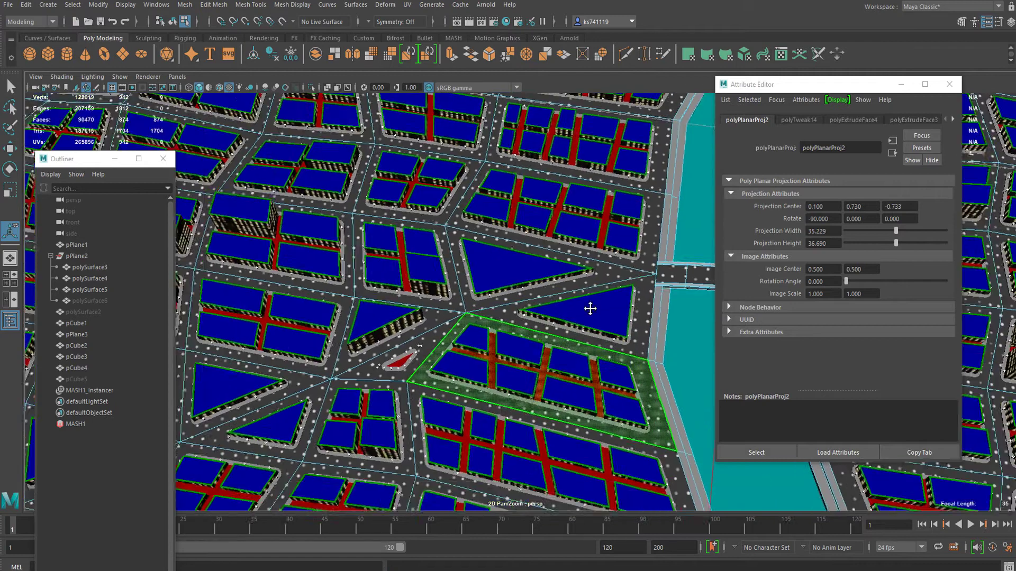
alt+middle_drag(434, 378, 169, 359)
scroll(481, 347, up, 6)
scroll(481, 347, down, 6)
alt+middle_drag(397, 320, 317, 336)
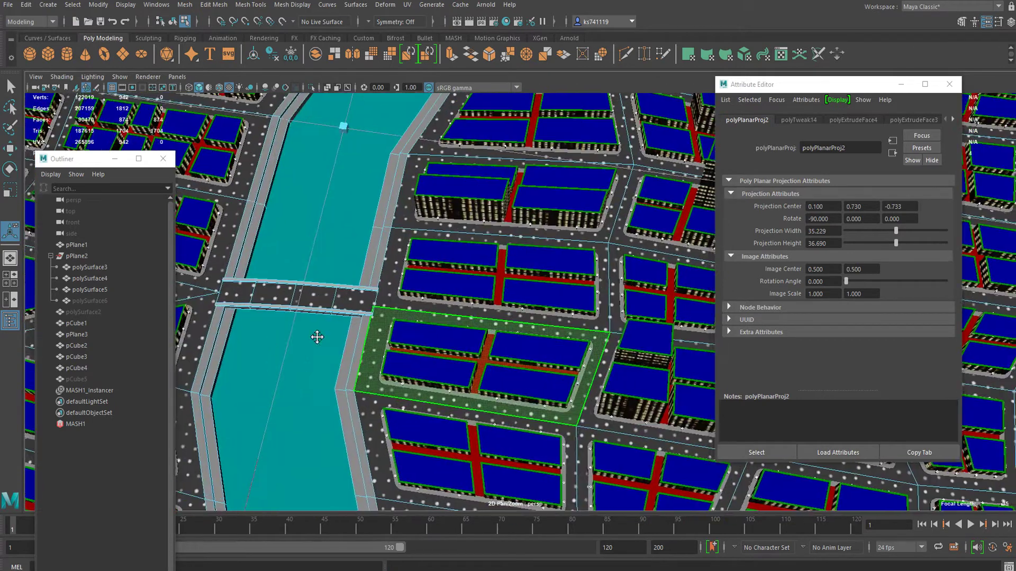
scroll(316, 335, down, 5)
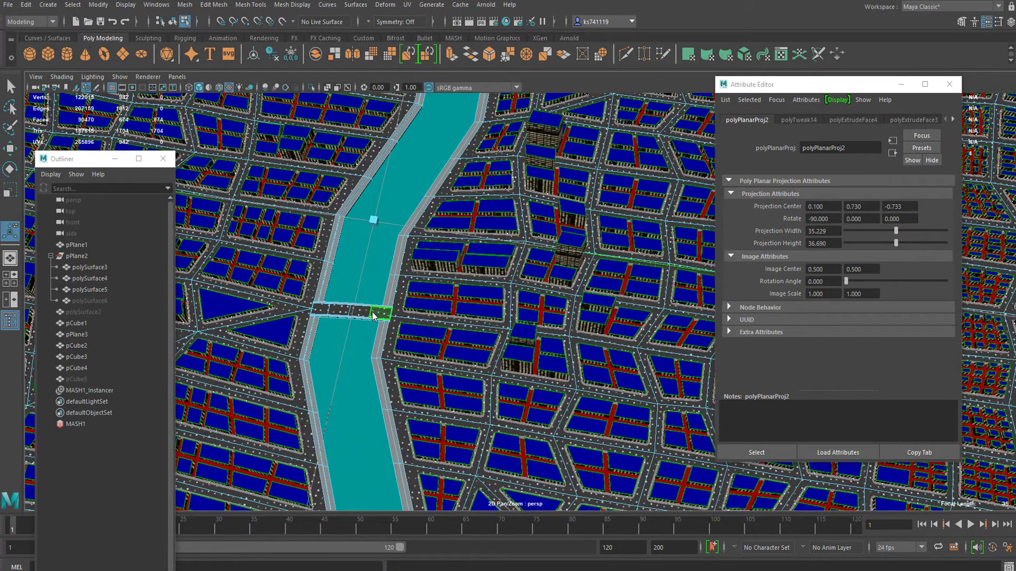
Return to object selection and select the street plane pPlane1.
right_drag(373, 317, 437, 224)
scroll(338, 386, up, 4)
click(315, 267)
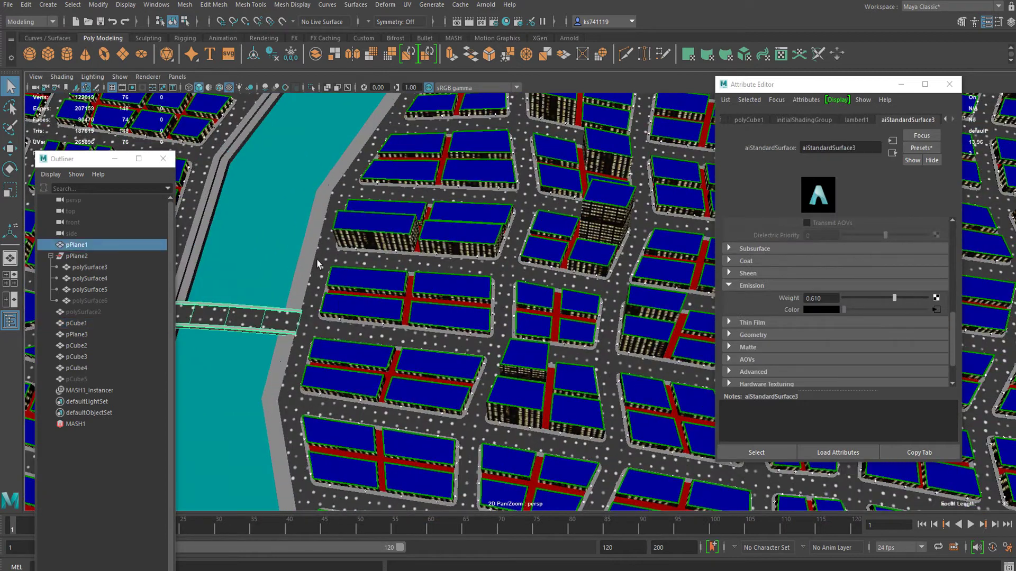
scroll(438, 251, down, 4)
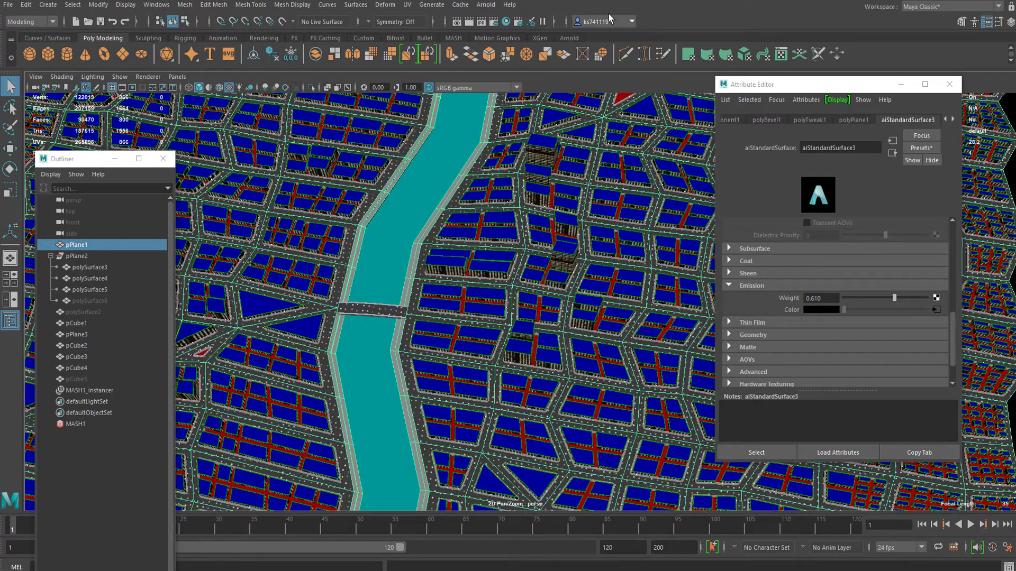
scroll(418, 239, up, 5)
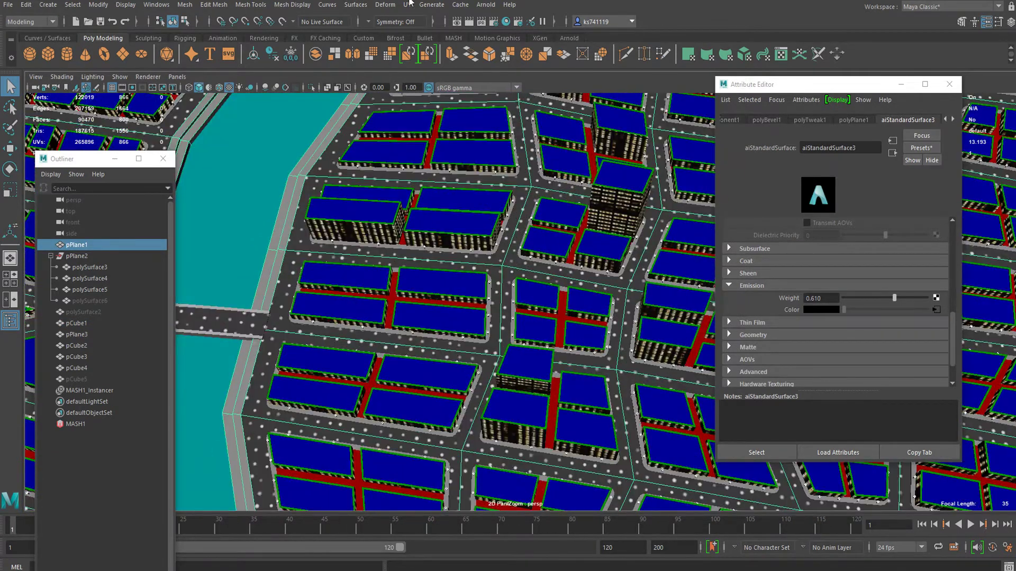
click(485, 5)
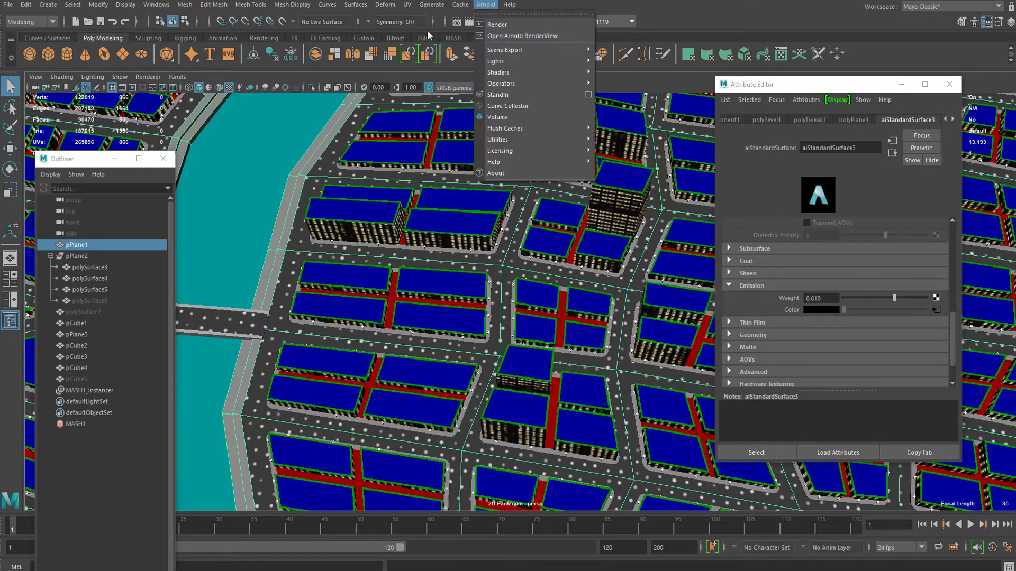
mouse_move(466, 6)
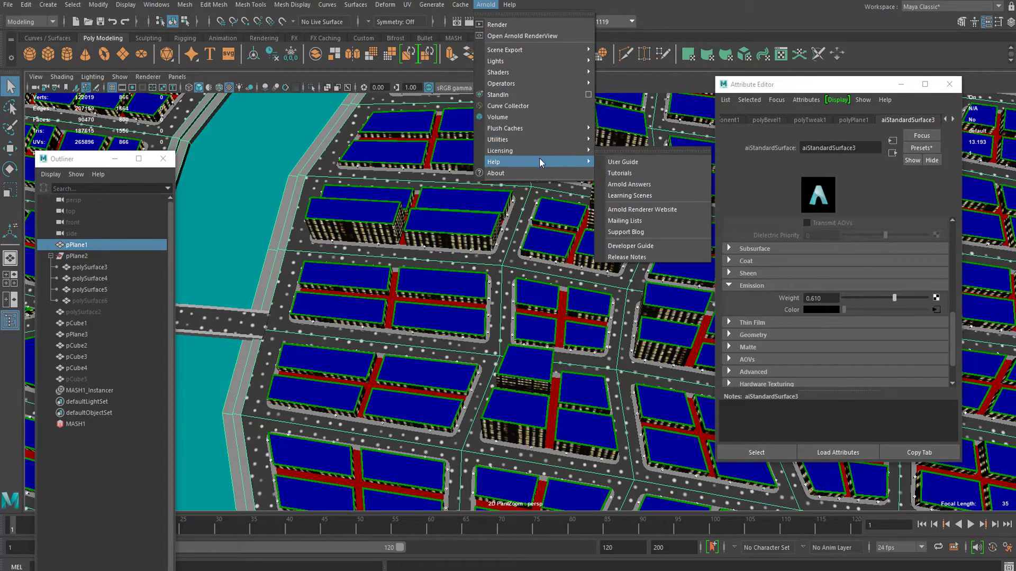
mouse_move(539, 152)
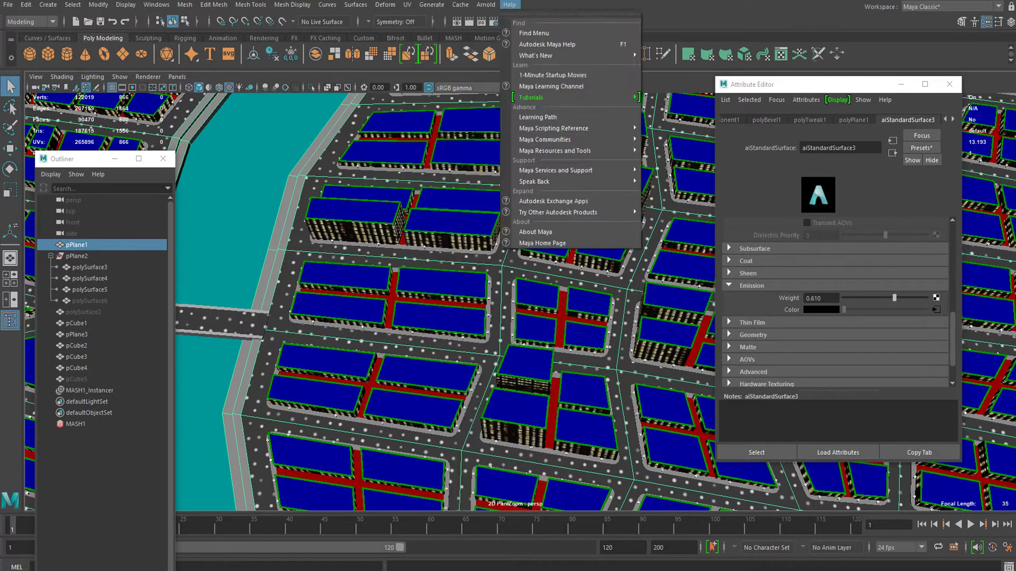
click(509, 5)
Open the Hypershade and graph the network of the street material aiStandardSurface3.
click(505, 22)
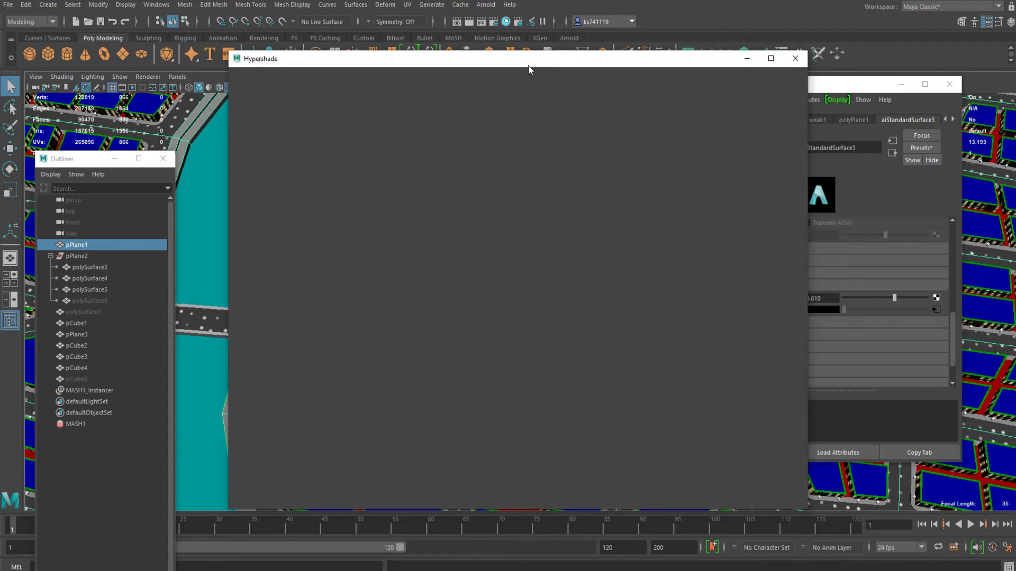
scroll(558, 332, up, 5)
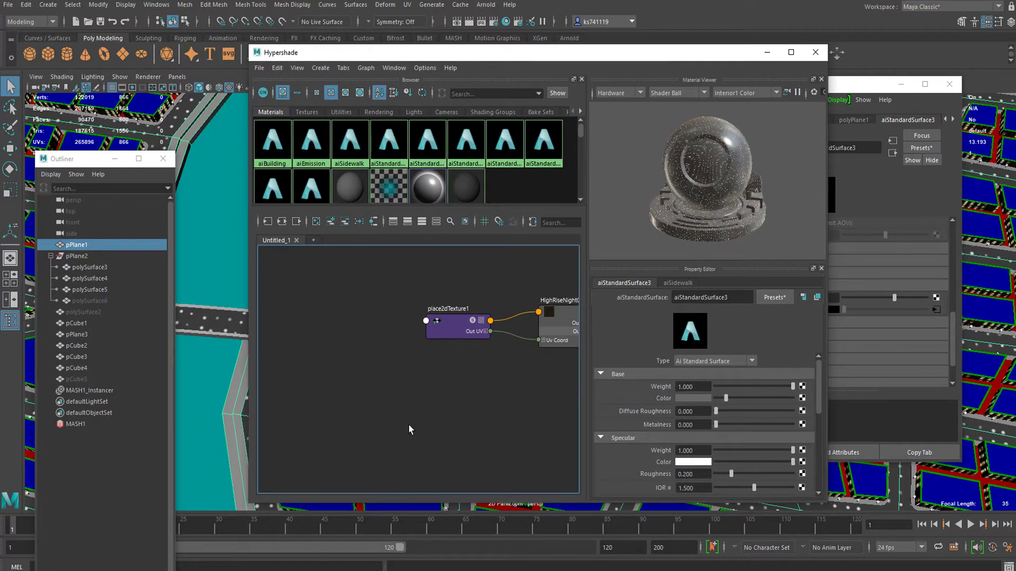
alt+middle_drag(409, 430, 336, 425)
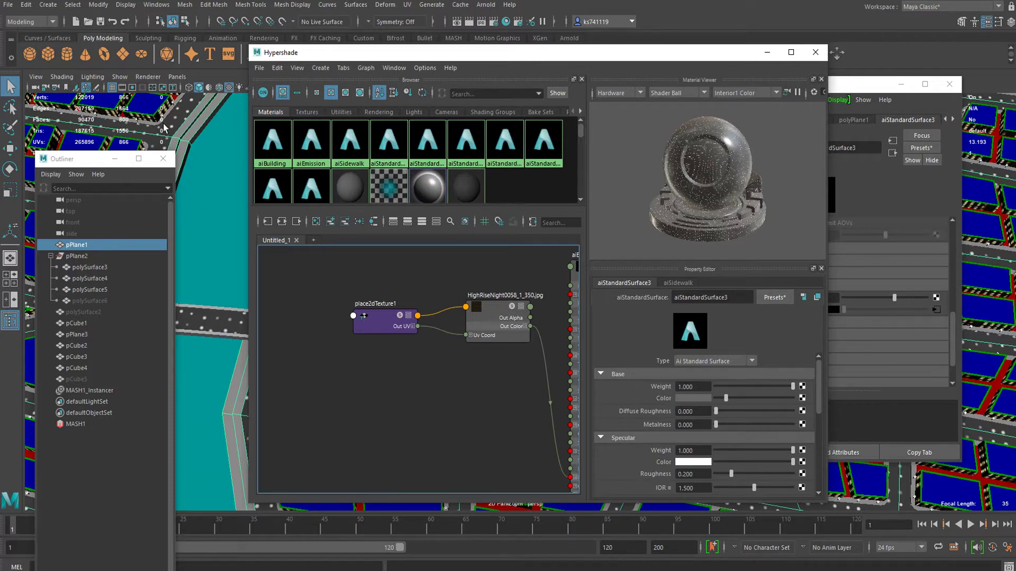
click(872, 91)
scroll(909, 231, down, 5)
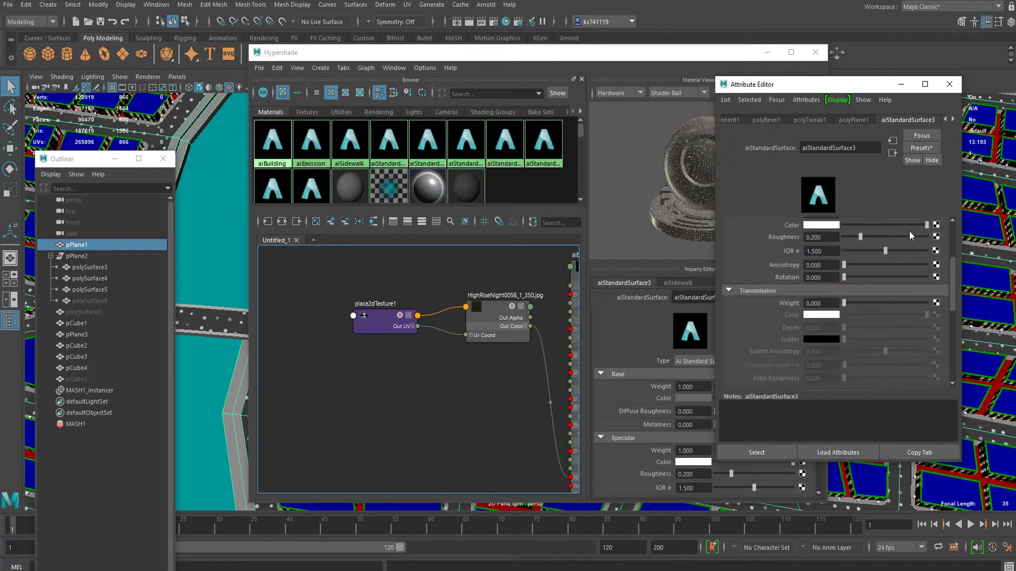
scroll(910, 235, up, 5)
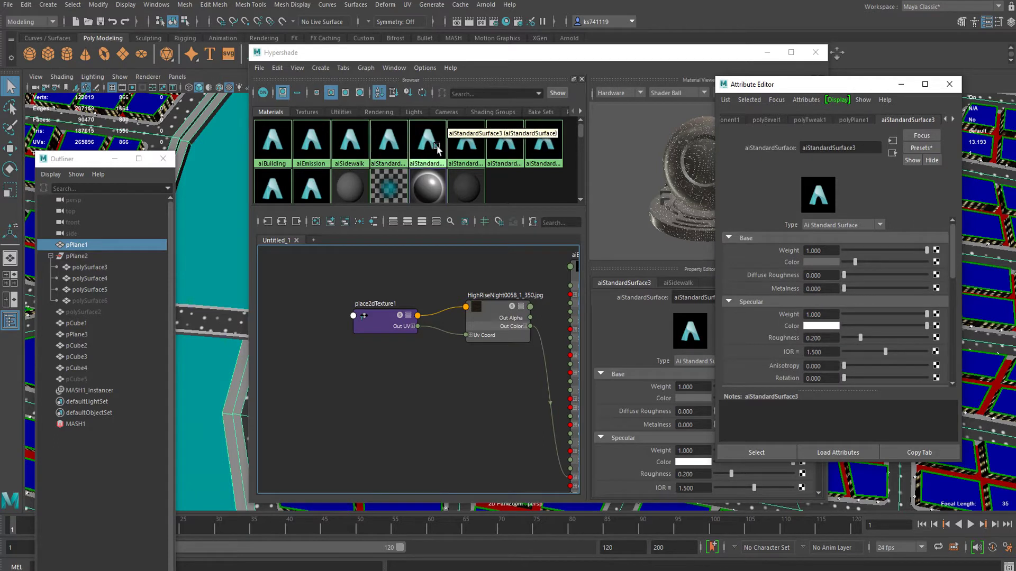
right_drag(435, 145, 443, 193)
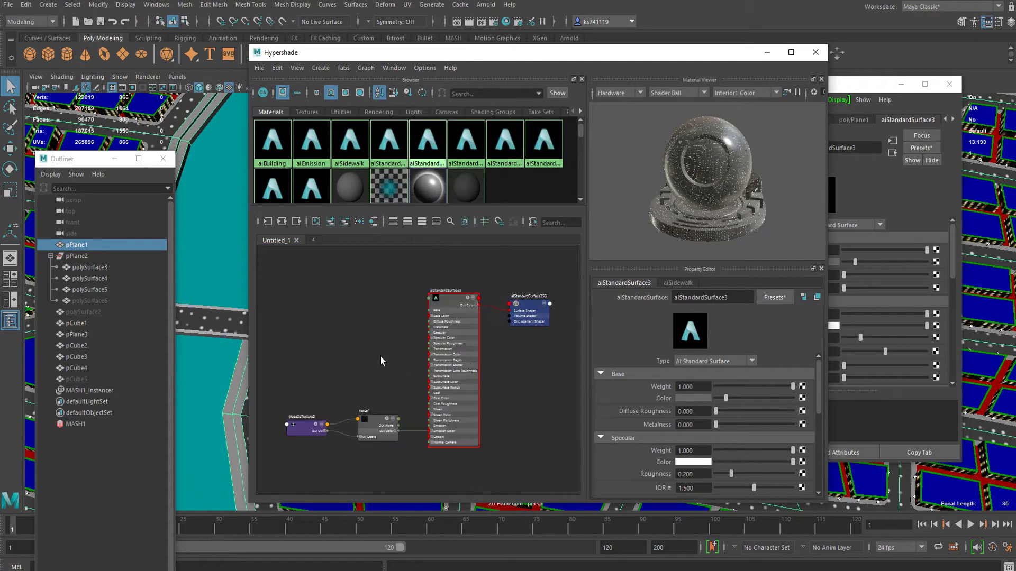
Add a second Noise texture node to the street material's network, below noise1.
scroll(382, 362, down, 1)
alt+middle_drag(398, 366, 417, 283)
scroll(417, 405, down, 1)
mouse_move(394, 429)
alt+middle_down()
mouse_move(388, 376)
mouse_move(403, 375)
mouse_move(391, 408)
alt+middle_up()
scroll(389, 394, up, 1)
key(Tab)
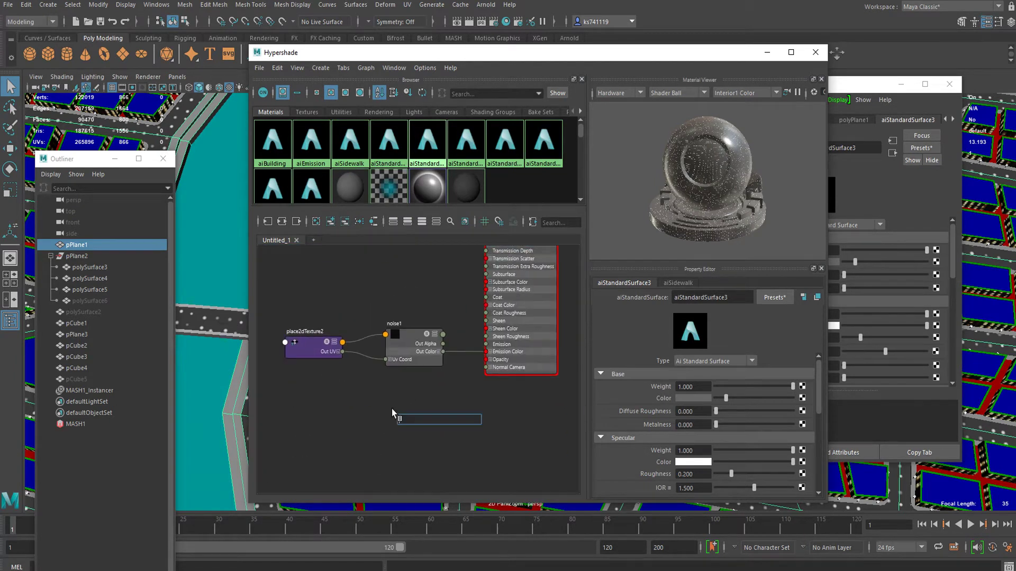
text(noi)
key(Down)
key(Down)
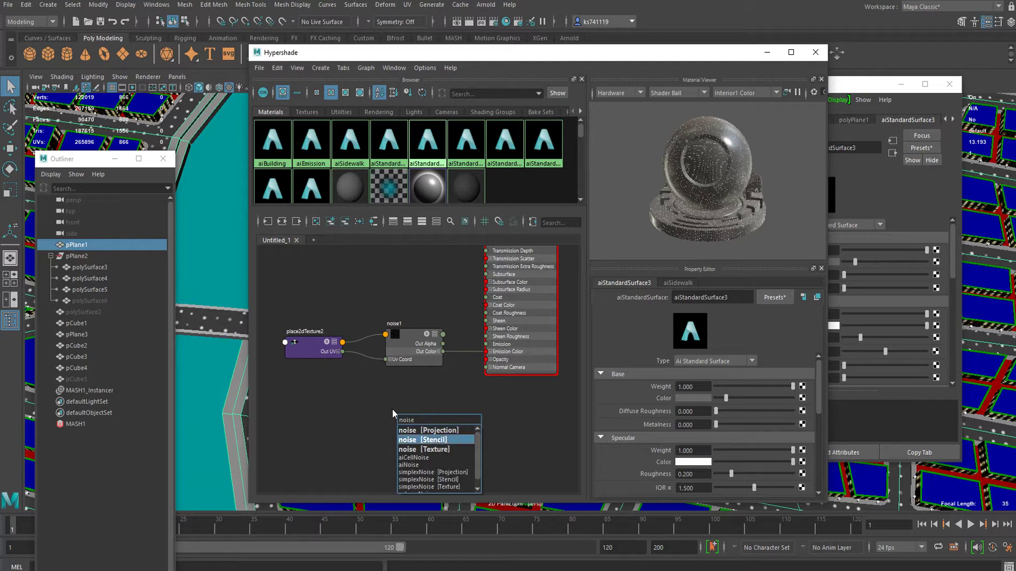
key(Return)
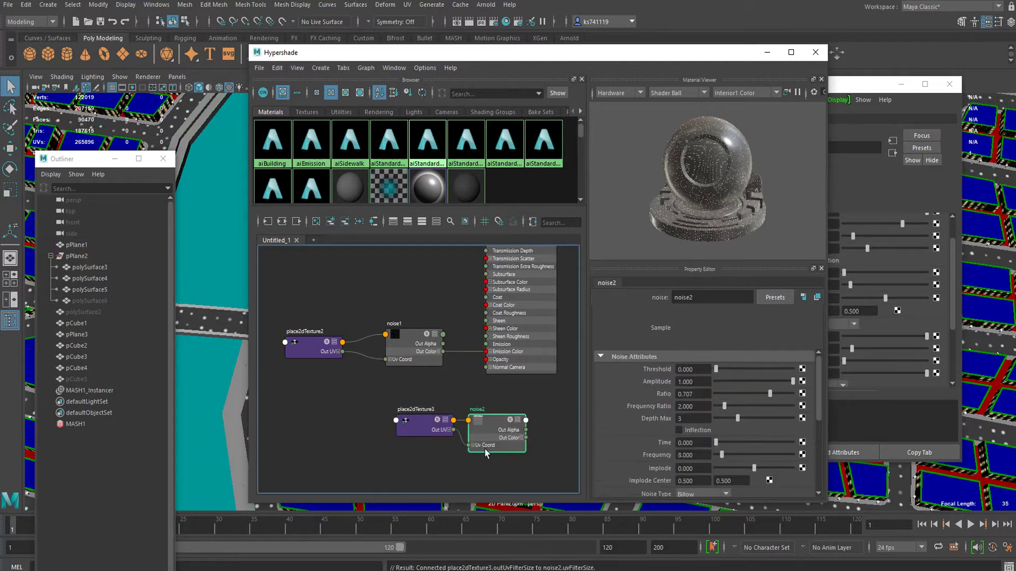
Arrange the new noise nodes, connect noise2's Out Color to the street material's Emission Color, and check the streets in the viewport.
drag(422, 431, 276, 419)
drag(482, 429, 444, 422)
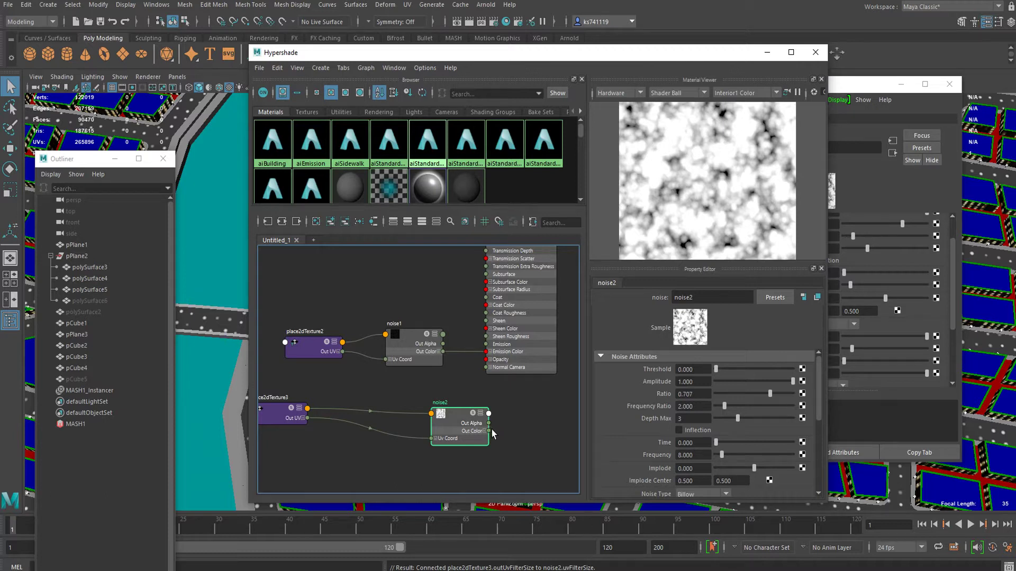
drag(503, 418, 485, 352)
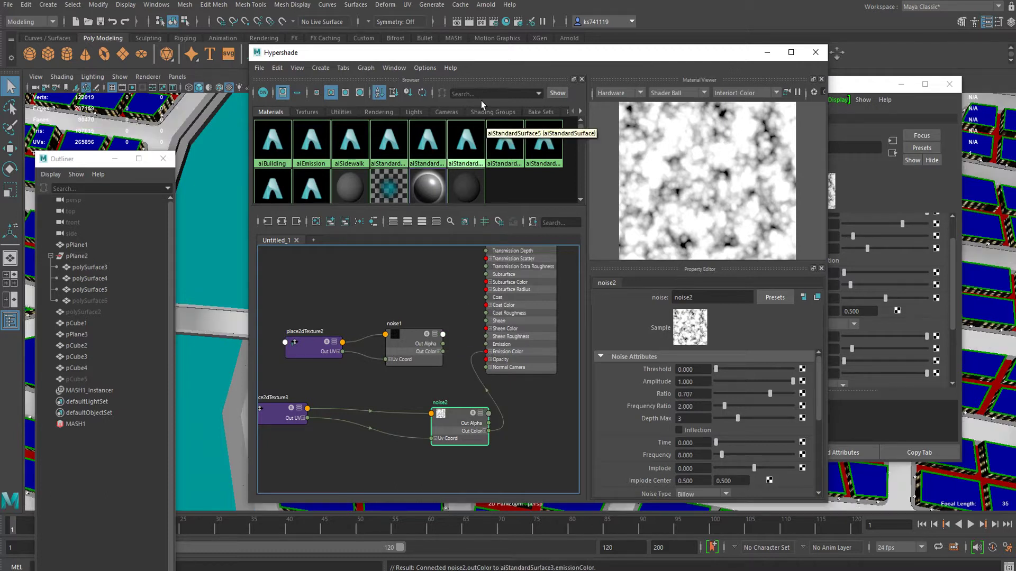
drag(478, 55, 567, 41)
scroll(194, 338, down, 8)
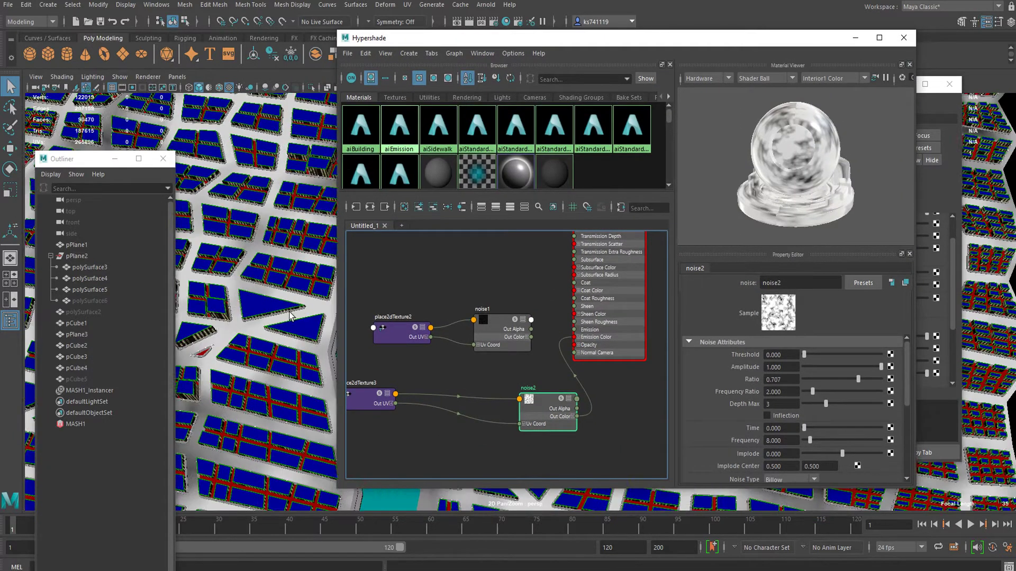
alt+drag(194, 338, 313, 320)
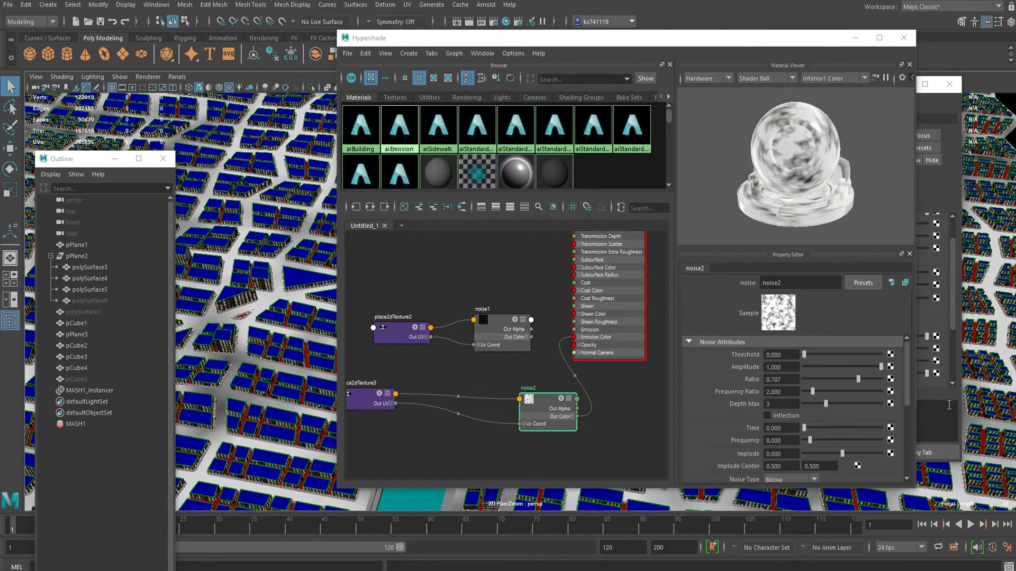
Set noise2's Density to 0.112, Spottyness to 0.629 and Frequency to about 40.56.
scroll(841, 421, down, 2)
scroll(824, 408, down, 2)
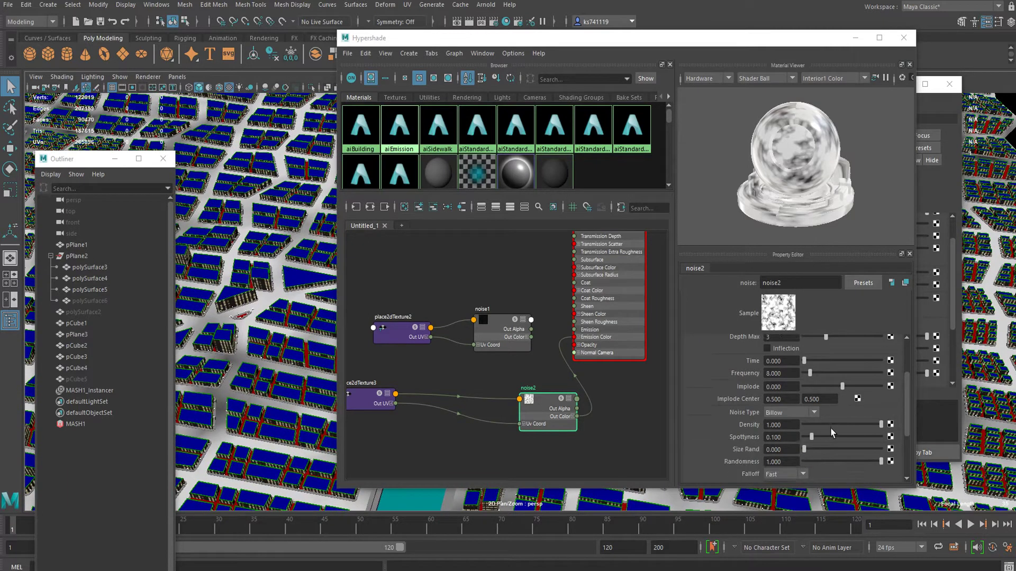
mouse_move(832, 431)
mouse_down()
mouse_move(805, 431)
mouse_move(871, 444)
mouse_move(821, 450)
mouse_move(833, 450)
mouse_move(814, 464)
mouse_move(824, 464)
mouse_up()
scroll(837, 414, up, 2)
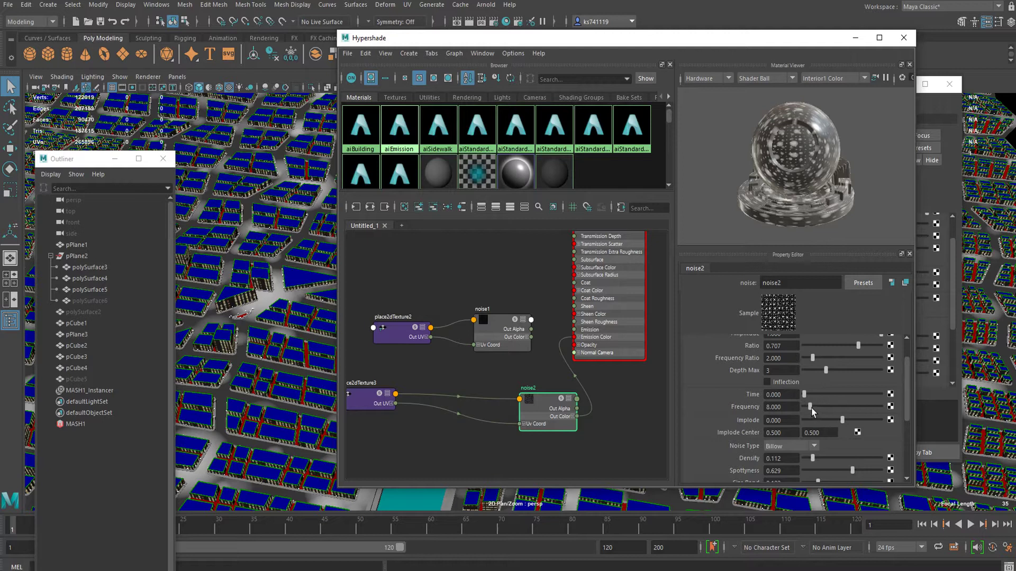
drag(811, 408, 835, 412)
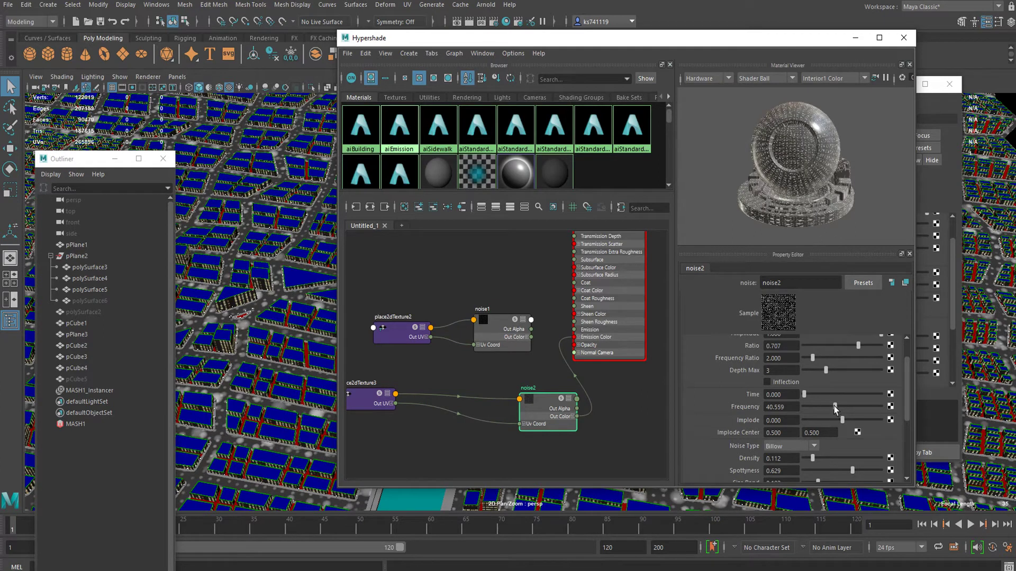
Set noise2's Ratio to 0.084, Depth Max to 1, Frequency to 72.727, Density to 0.490 and Spottyness to 0.748.
mouse_move(831, 472)
mouse_down()
mouse_move(811, 470)
mouse_move(830, 476)
mouse_up()
scroll(820, 374, up, 2)
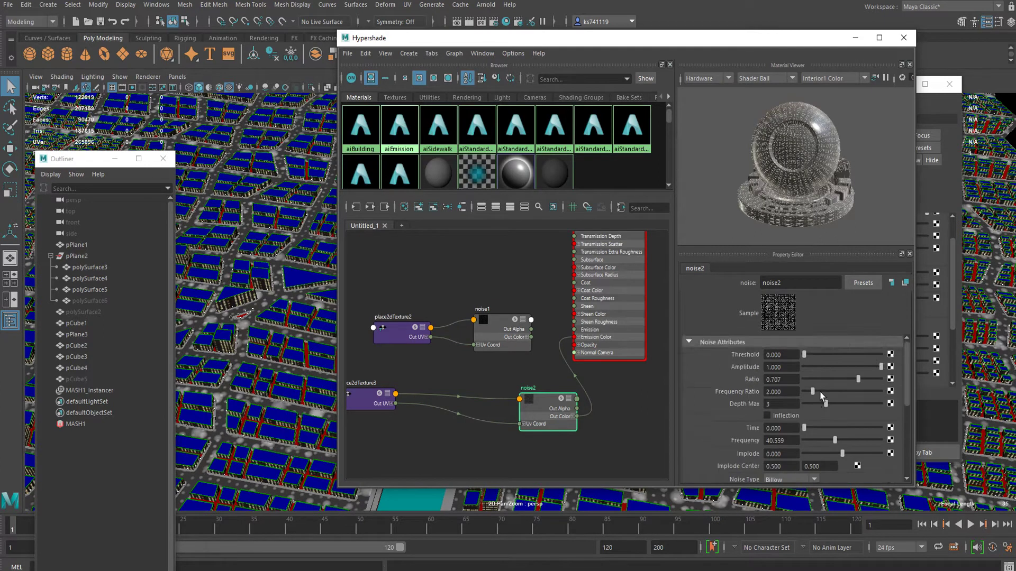
drag(832, 382, 784, 383)
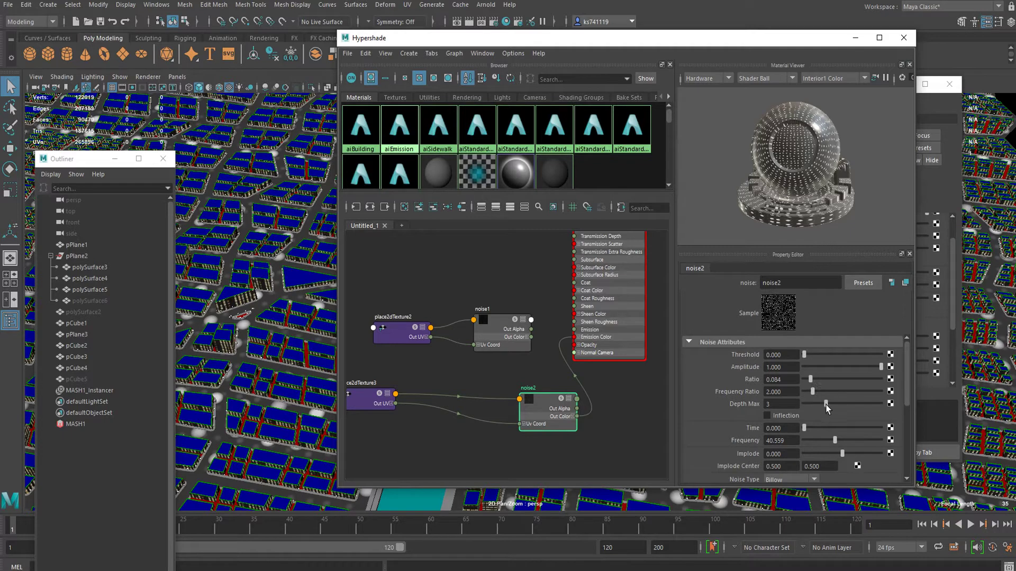
drag(818, 410, 888, 414)
drag(808, 401, 759, 410)
scroll(791, 408, down, 2)
click(782, 370)
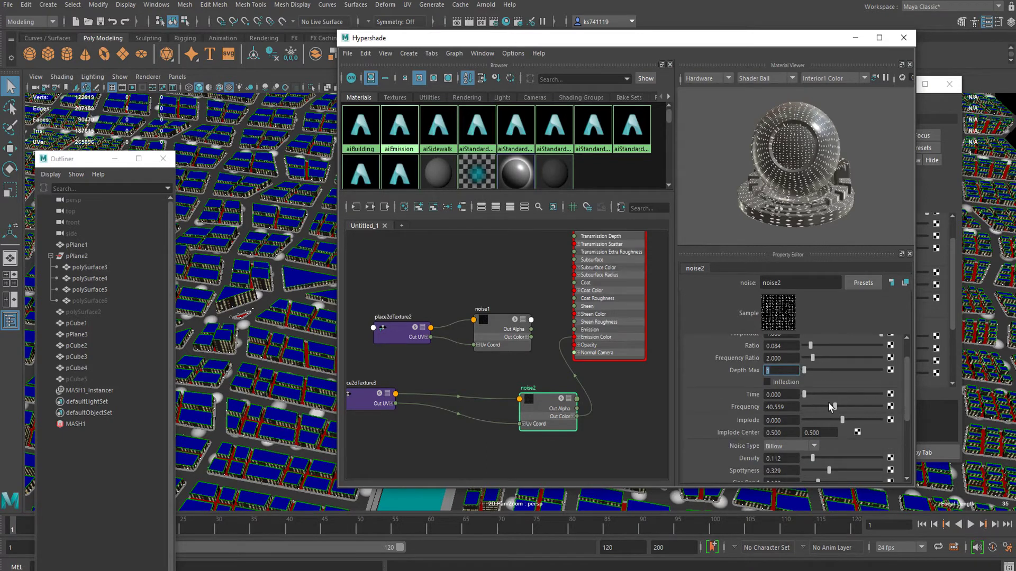
drag(830, 406, 860, 386)
drag(812, 458, 853, 470)
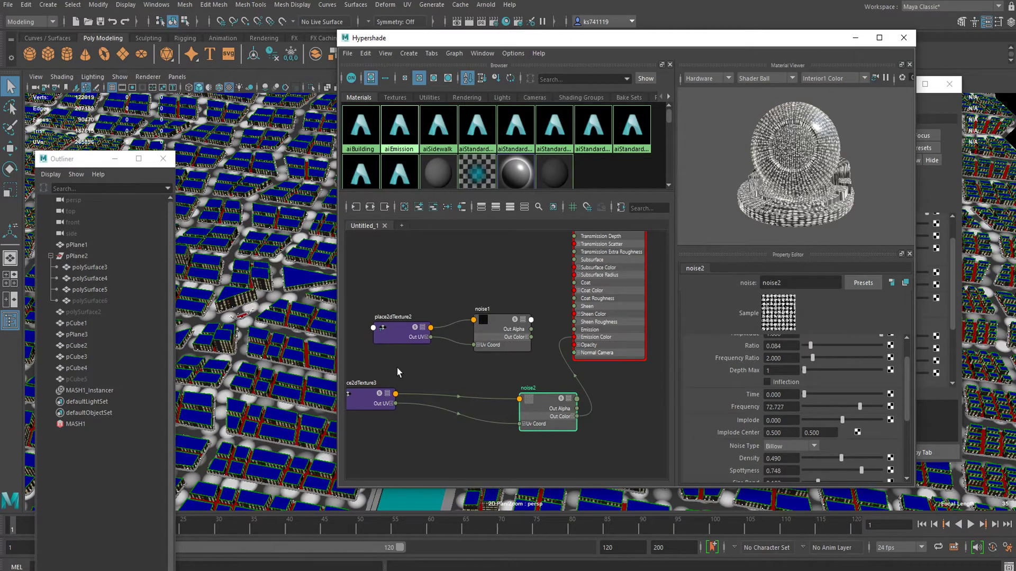
Examine the pattern of light spots on the city streets from low, high and close viewing angles.
scroll(270, 347, down, 4)
alt+drag(284, 345, 390, 336)
alt+middle_drag(312, 328, 306, 349)
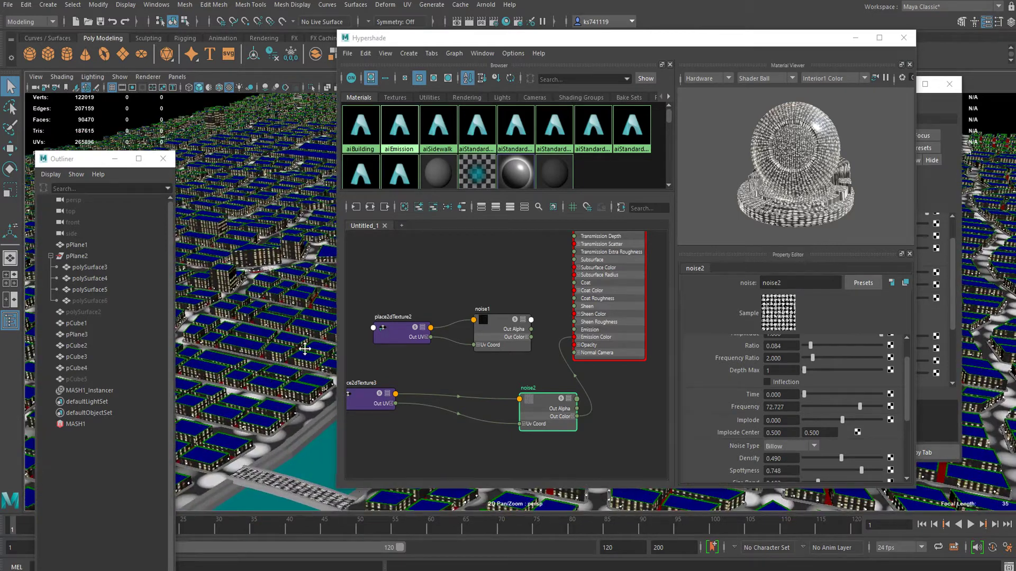
alt+drag(306, 349, 349, 379)
alt+middle_drag(328, 371, 304, 381)
alt+drag(304, 381, 309, 354)
alt+middle_drag(309, 353, 307, 365)
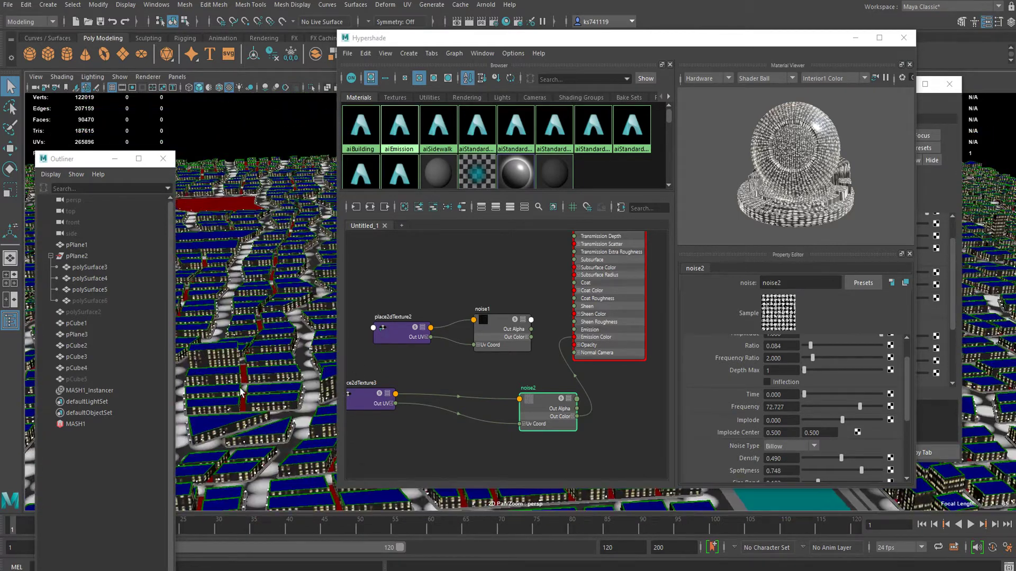
alt+drag(307, 365, 328, 344)
alt+right_drag(328, 344, 348, 338)
alt+drag(349, 337, 214, 381)
scroll(305, 323, down, 10)
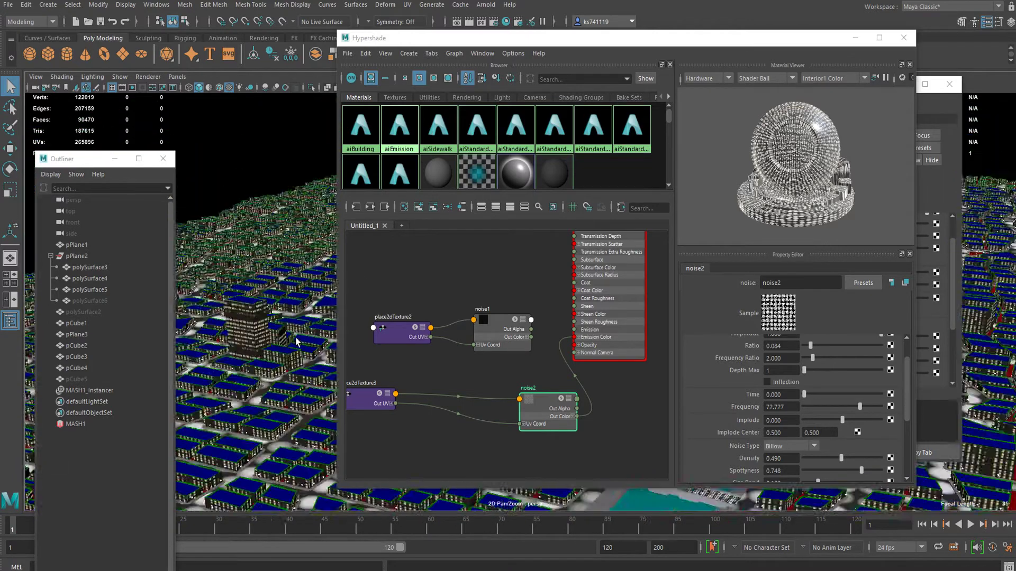
scroll(303, 335, up, 5)
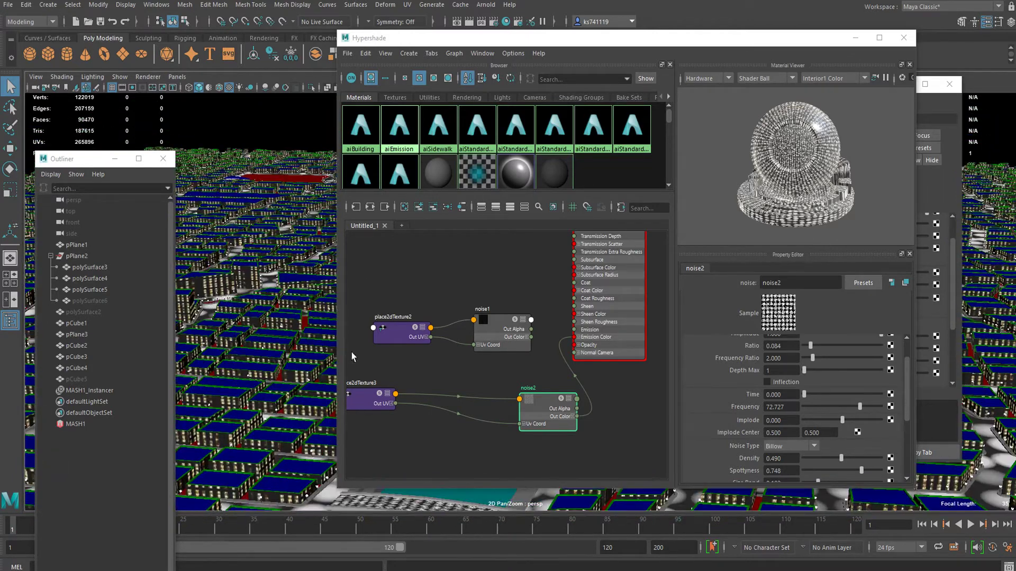
Set noise2's Falloff to Smooth and check the light spots on the streets.
scroll(821, 454, down, 5)
click(782, 409)
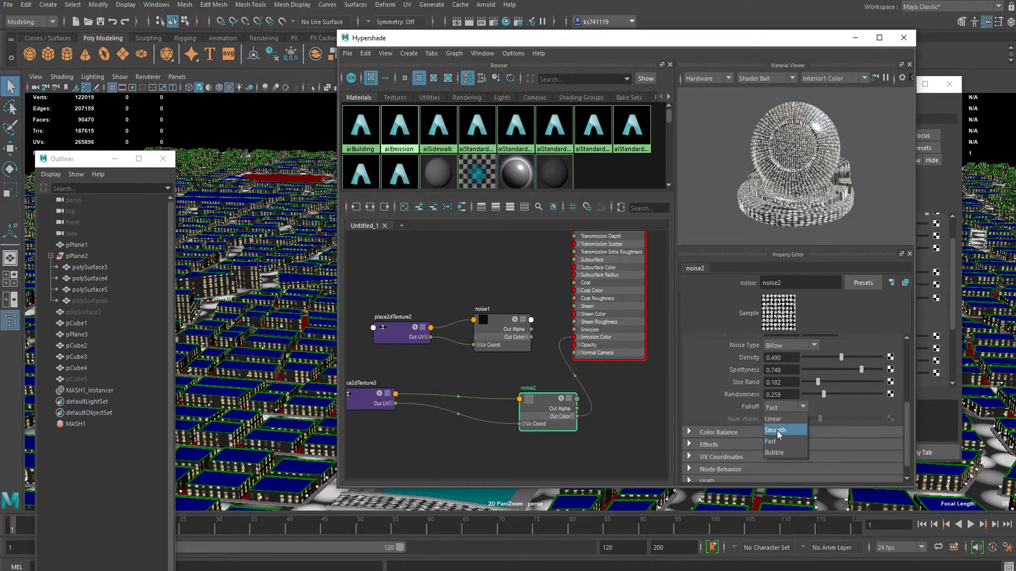
click(778, 426)
alt+drag(273, 236, 244, 291)
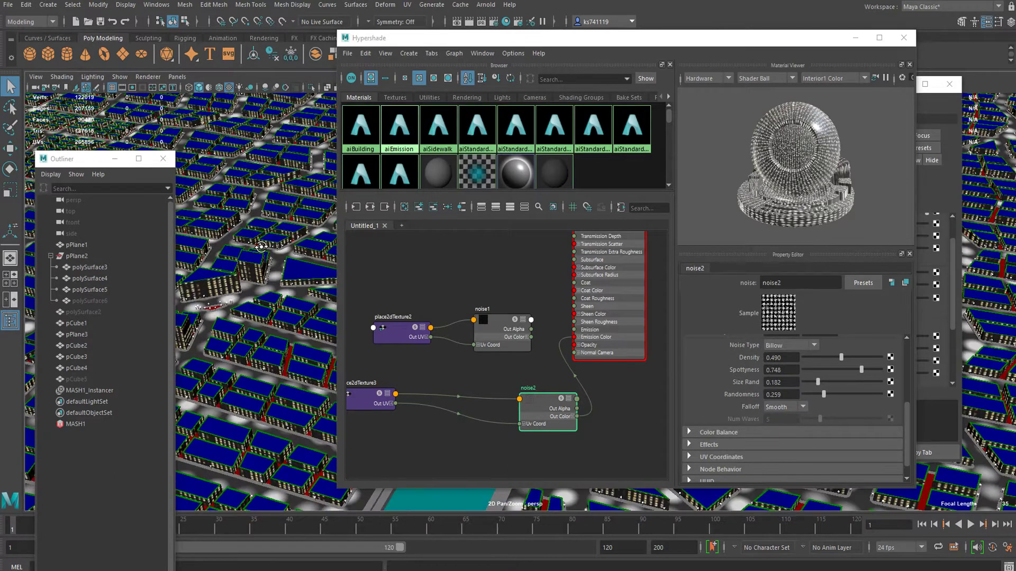
scroll(244, 292, up, 5)
Try the Linear, Fast and Bubble falloffs on noise2 and return the Falloff to Smooth.
click(782, 407)
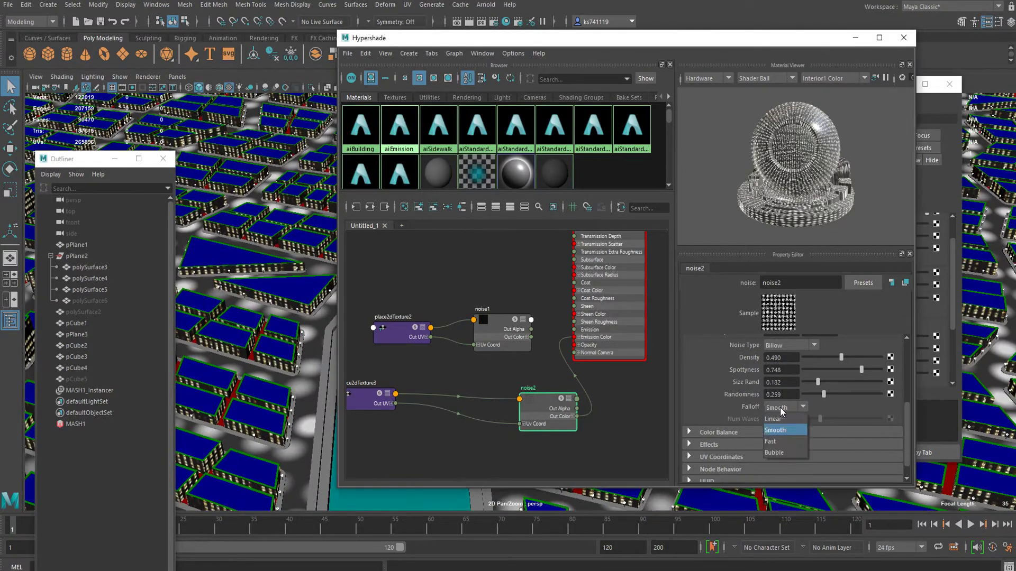
click(789, 426)
click(791, 408)
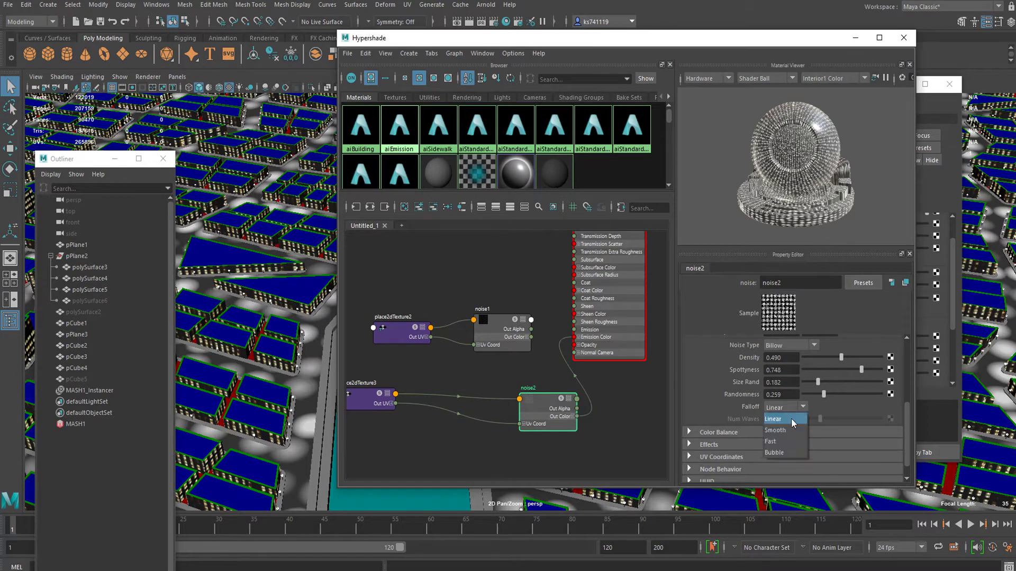
click(791, 430)
click(788, 412)
click(792, 429)
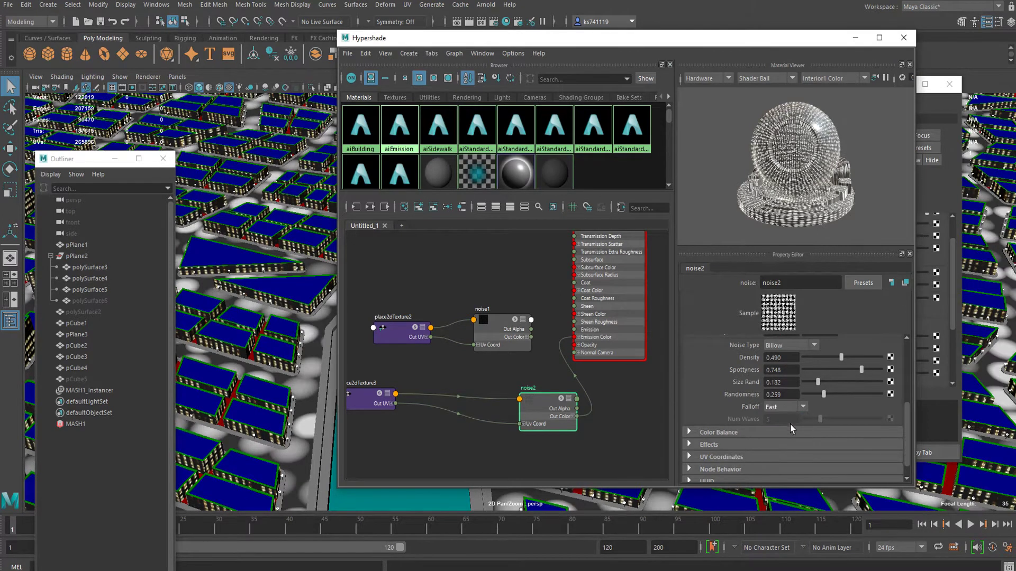
click(787, 410)
click(778, 453)
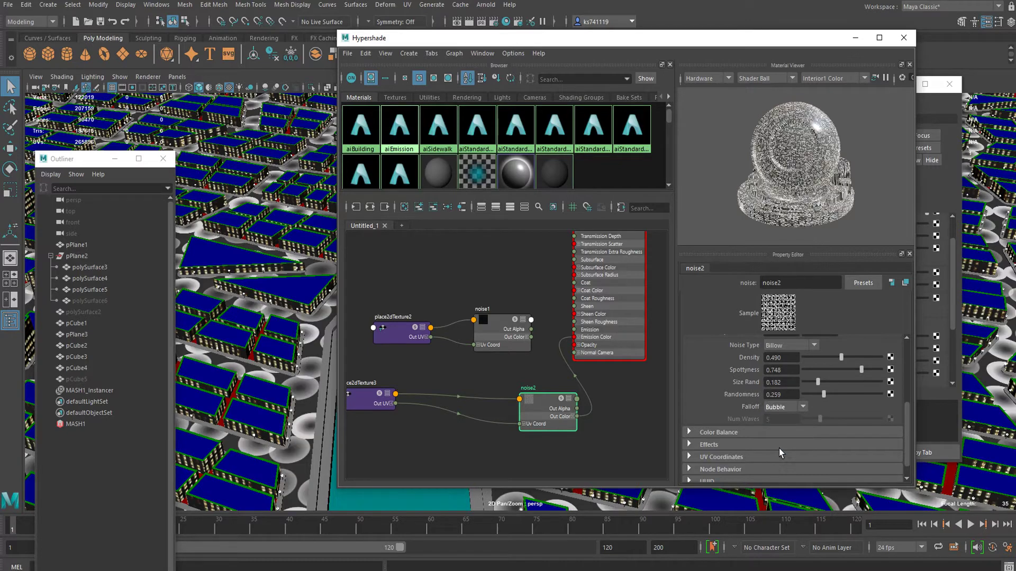
click(784, 407)
click(791, 430)
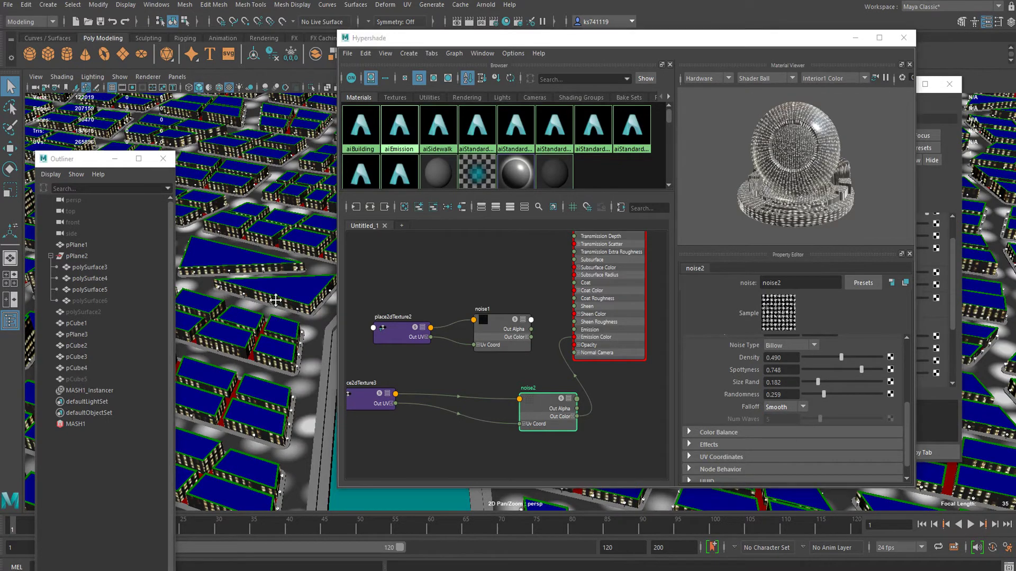
Inspect the softened street lights between the buildings and noise2's connection to the material's Emission Color.
scroll(240, 323, up, 5)
mouse_move(240, 323)
alt+mouse_down()
mouse_move(297, 318)
mouse_move(245, 304)
mouse_move(238, 313)
alt+mouse_up()
alt+right_drag(239, 312, 286, 307)
alt+drag(286, 307, 271, 323)
scroll(438, 323, down, 5)
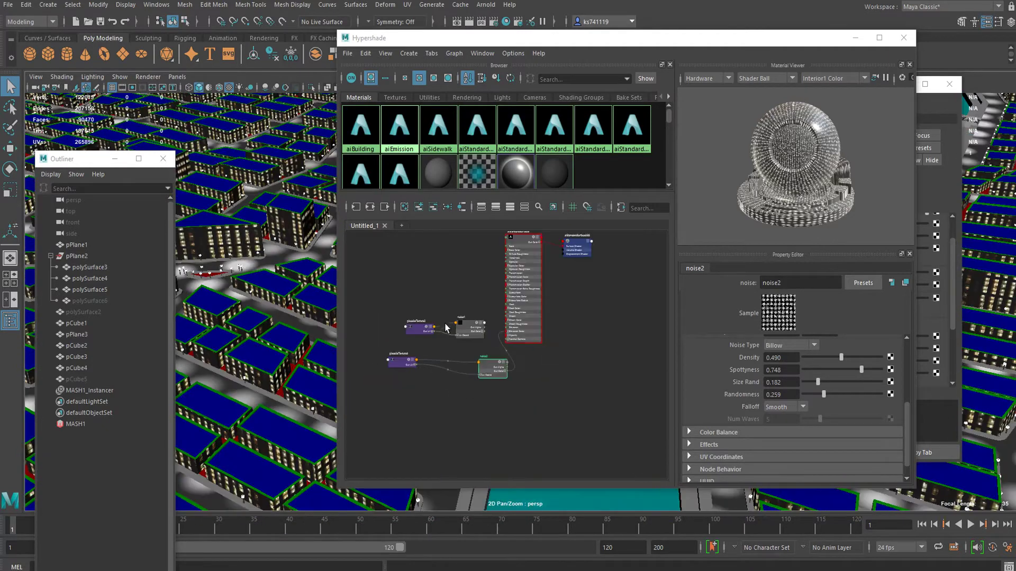
alt+middle_drag(488, 371, 457, 379)
drag(456, 387, 428, 385)
scroll(420, 351, up, 5)
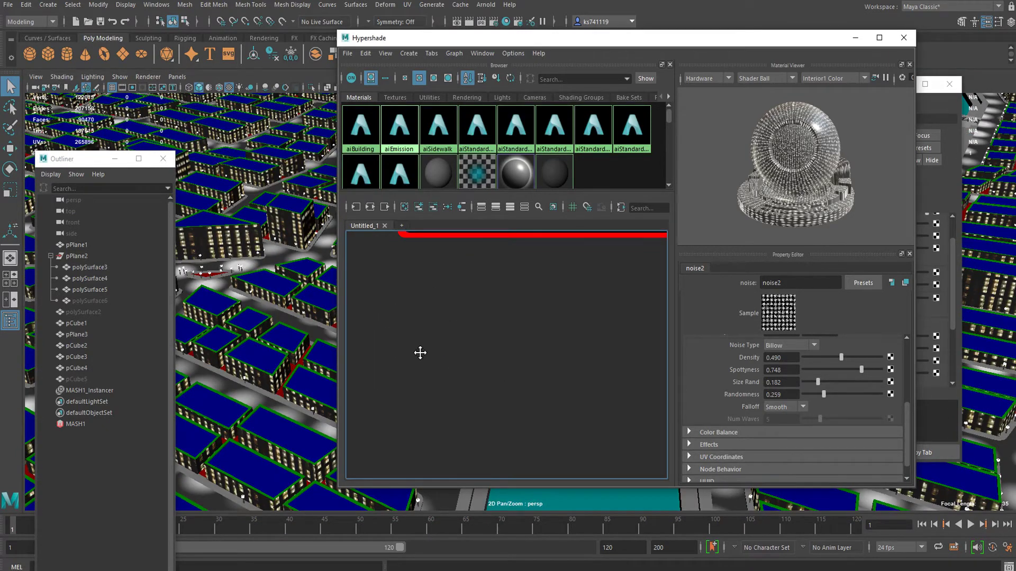
scroll(842, 368, up, 4)
scroll(842, 369, down, 5)
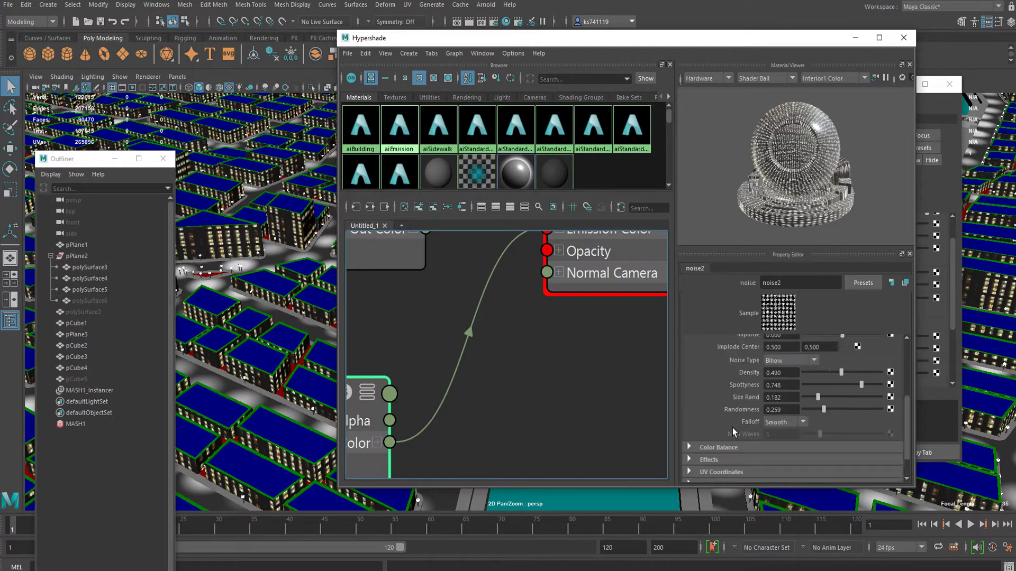
In noise2's Color Balance, set the Default Color to dark yellow with hue 50.769, saturation 1.000 and value 0.387.
scroll(775, 418, down, 2)
scroll(793, 385, up, 1)
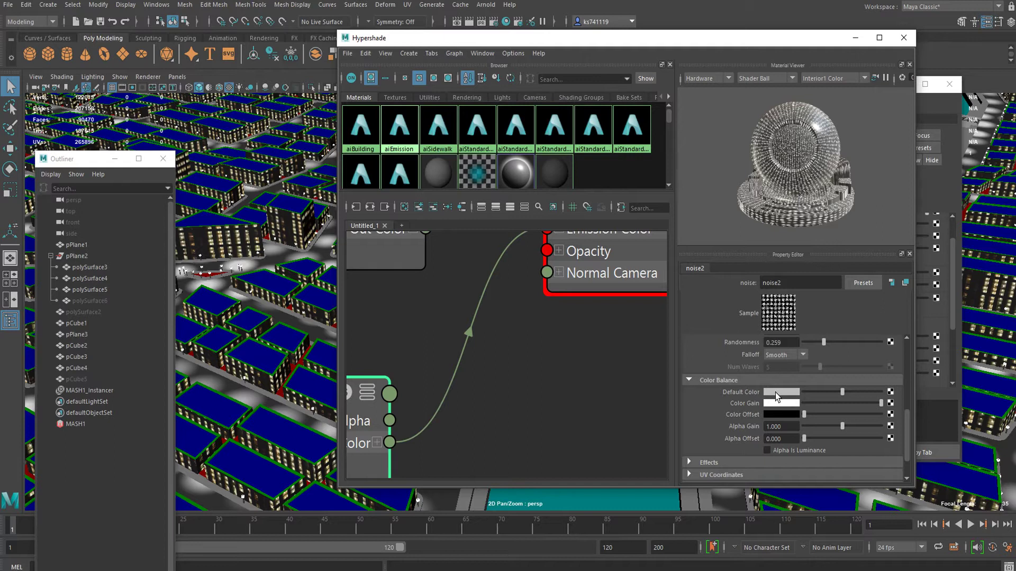
click(780, 393)
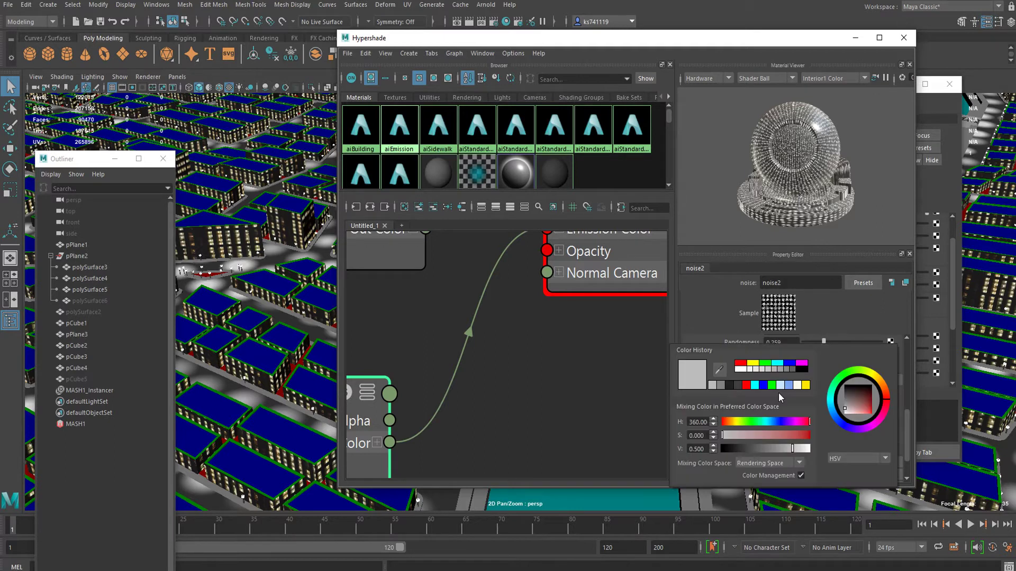
click(736, 421)
drag(769, 435, 786, 452)
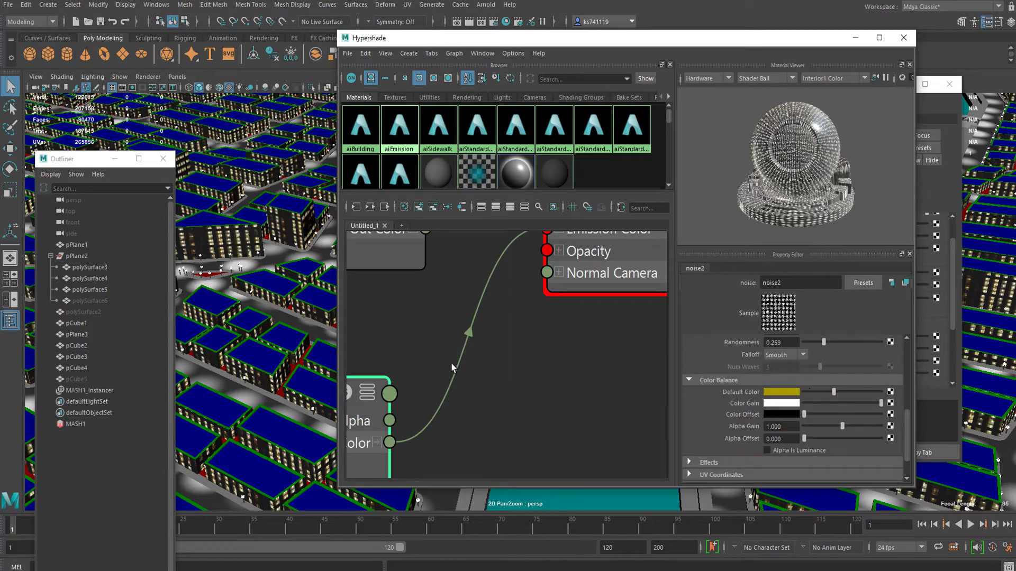
Set noise2's Color Gain to pale yellow with hue 50.769, saturation 0.526 and value 1.000.
click(781, 403)
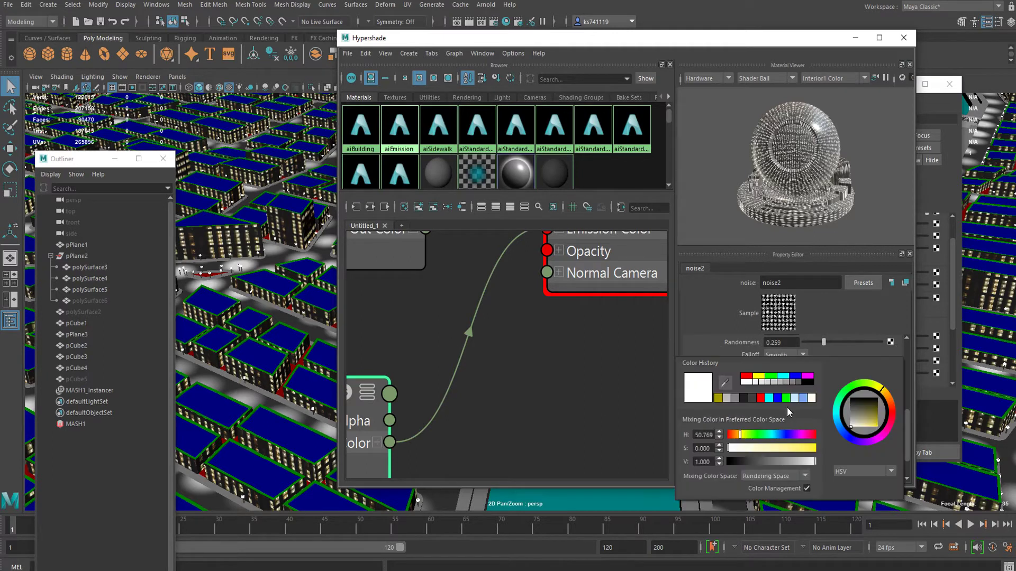
click(759, 448)
click(784, 448)
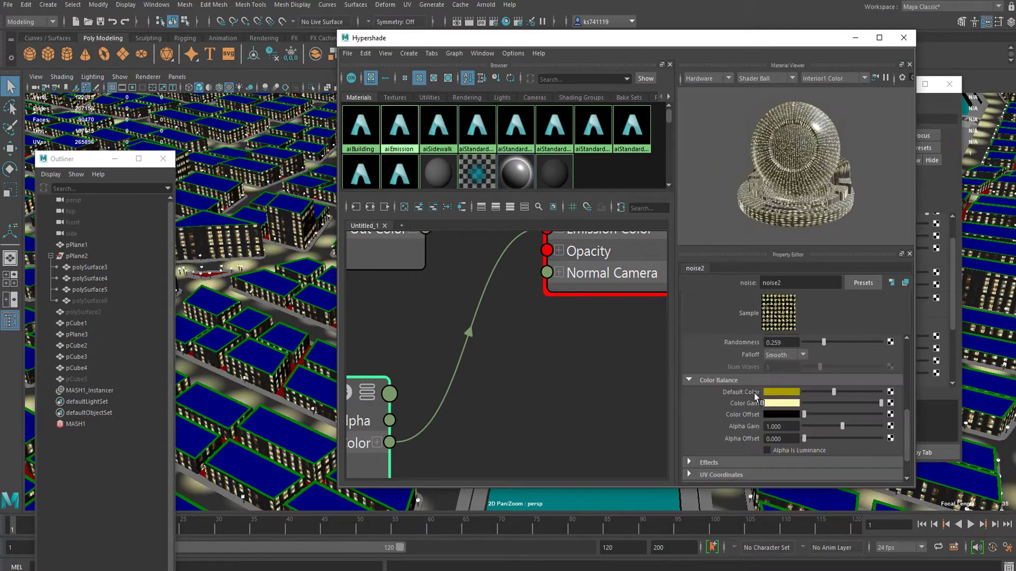
Desaturate noise2's Default Color to a neutral grey and review the Color Gain colour.
click(770, 403)
click(784, 394)
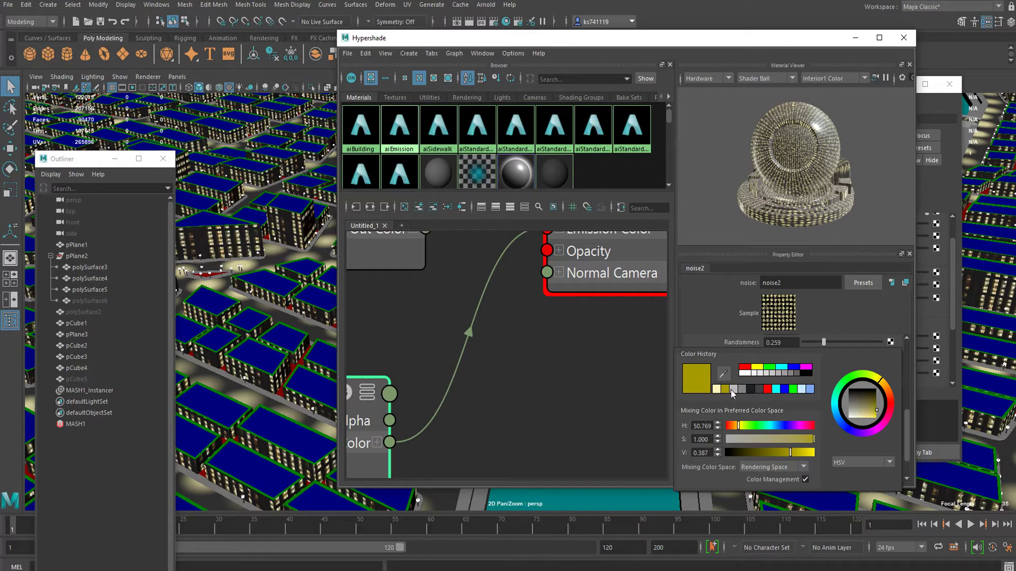
click(747, 438)
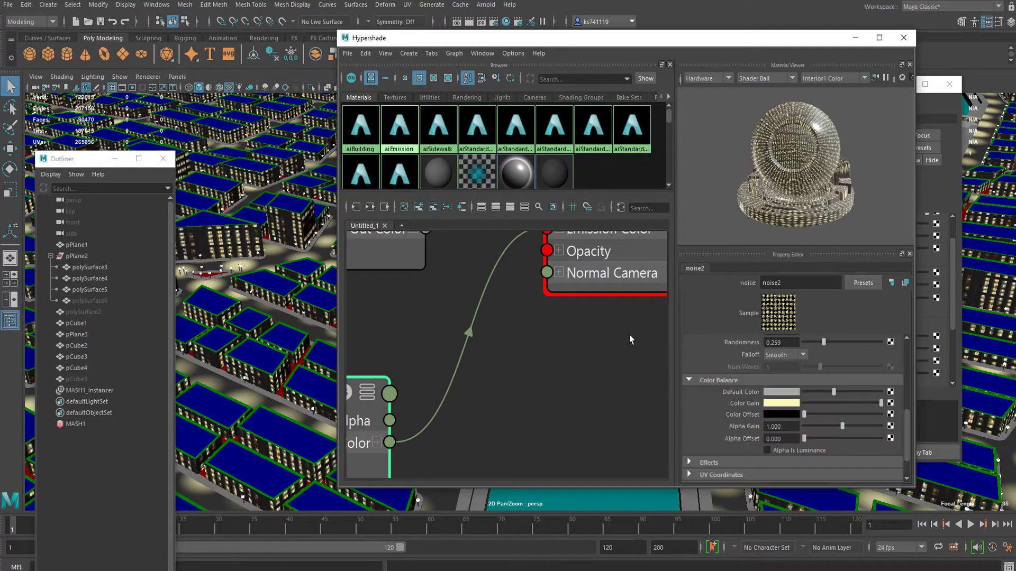
click(779, 407)
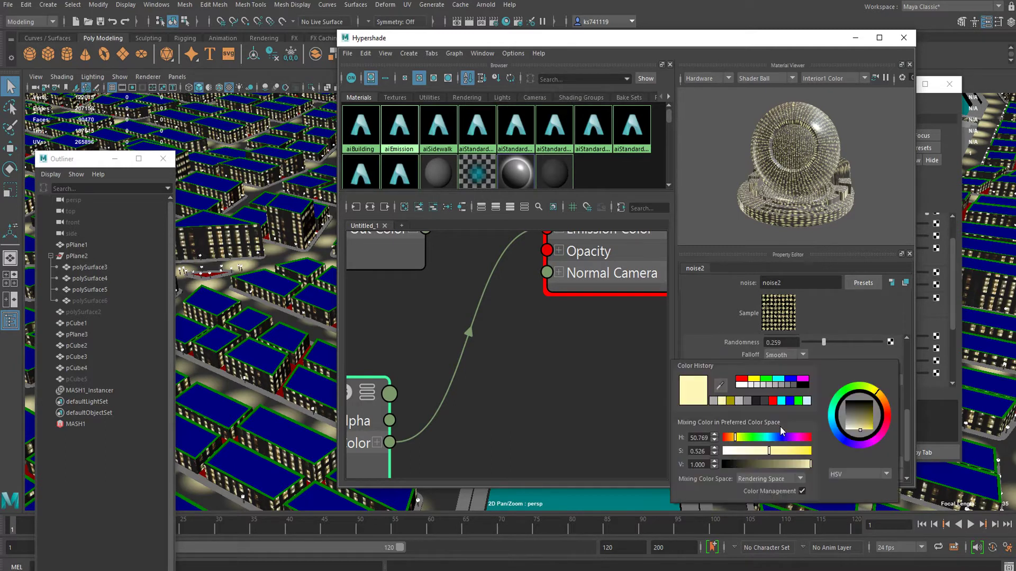
Set noise2's Ratio to 0.392 and Depth Max to 2, checking the effect on the streets.
scroll(241, 280, down, 6)
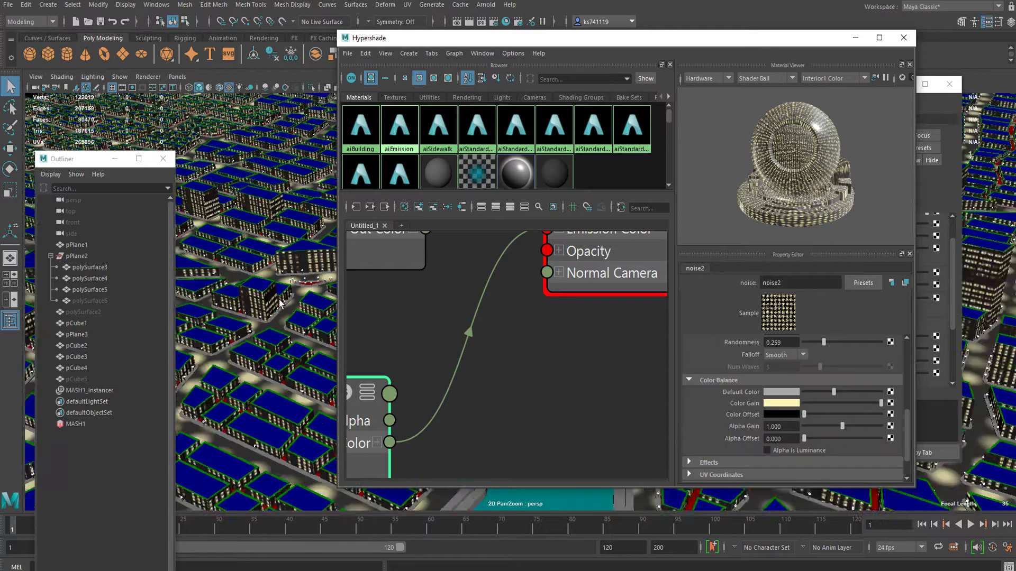
alt+drag(239, 275, 271, 299)
scroll(815, 395, up, 3)
scroll(815, 395, up, 3)
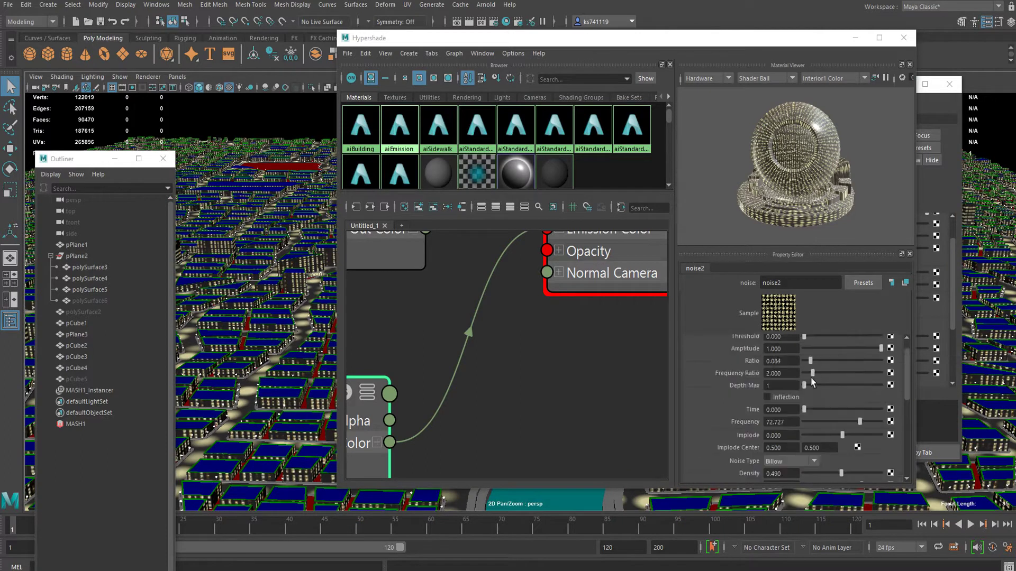
scroll(809, 373, up, 1)
drag(810, 379, 812, 405)
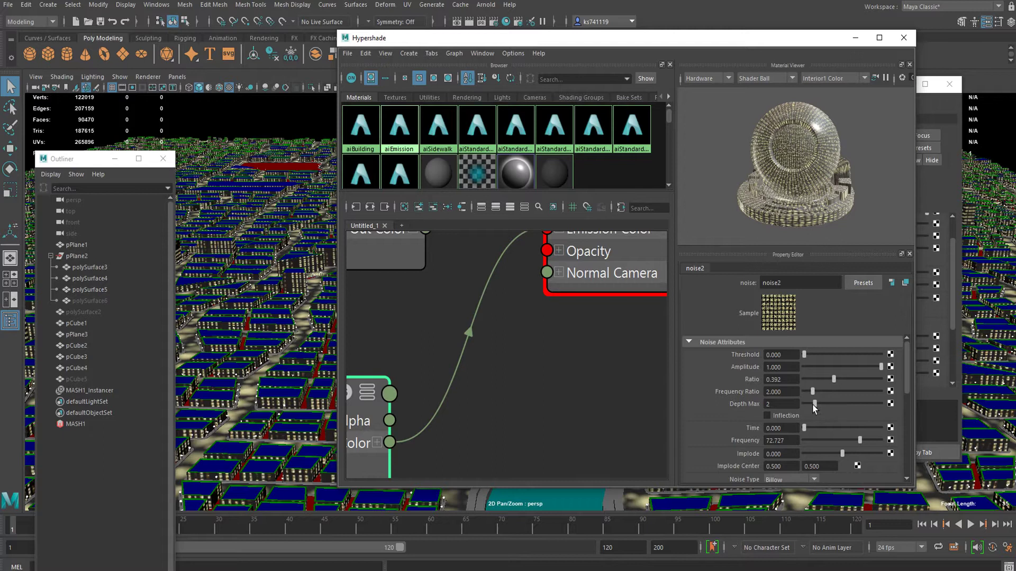
mouse_move(223, 351)
alt+mouse_down()
mouse_move(226, 372)
mouse_move(232, 353)
alt+mouse_up()
alt+middle_drag(232, 353, 286, 351)
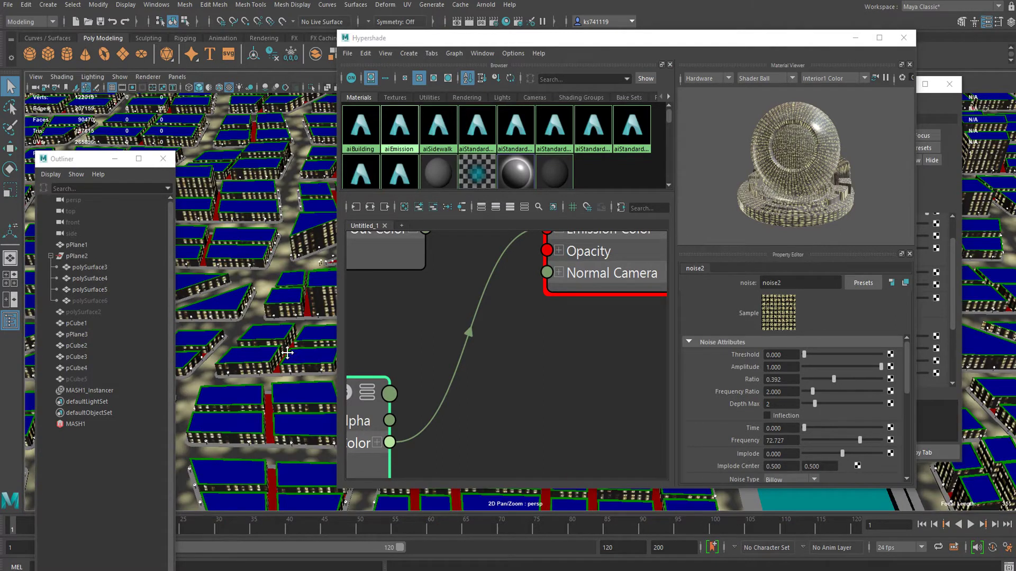
scroll(286, 351, up, 3)
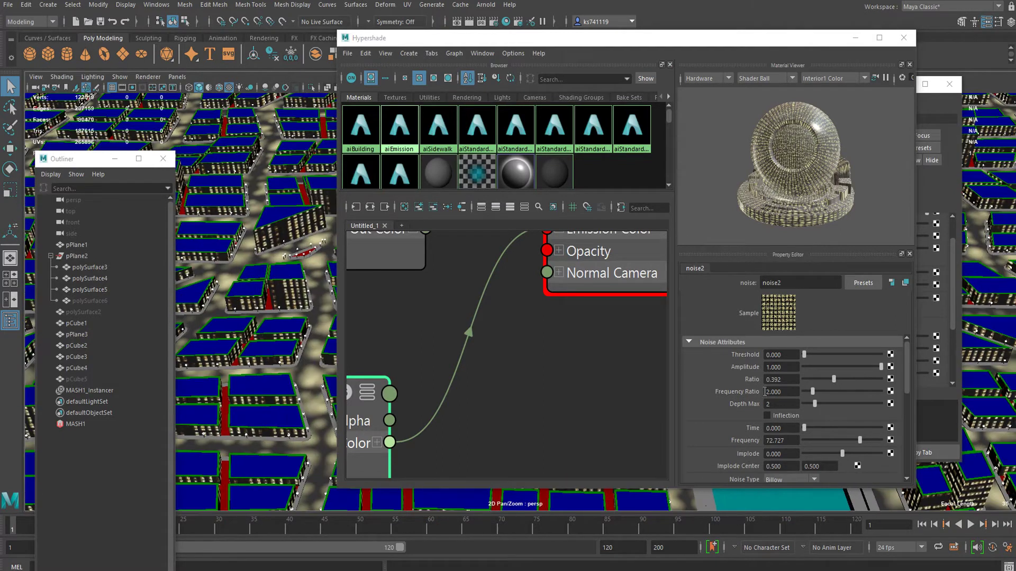
Lower noise2's Ratio to 0.133, keep Depth Max at 2, and check the streets in the viewport.
click(804, 405)
mouse_move(802, 405)
mouse_down()
mouse_move(816, 406)
mouse_move(807, 379)
mouse_move(808, 395)
mouse_move(835, 394)
mouse_move(814, 396)
mouse_up()
scroll(284, 318, down, 4)
mouse_move(285, 318)
alt+mouse_down()
mouse_move(236, 322)
mouse_move(320, 324)
mouse_move(274, 283)
mouse_move(252, 335)
mouse_move(296, 302)
alt+mouse_up()
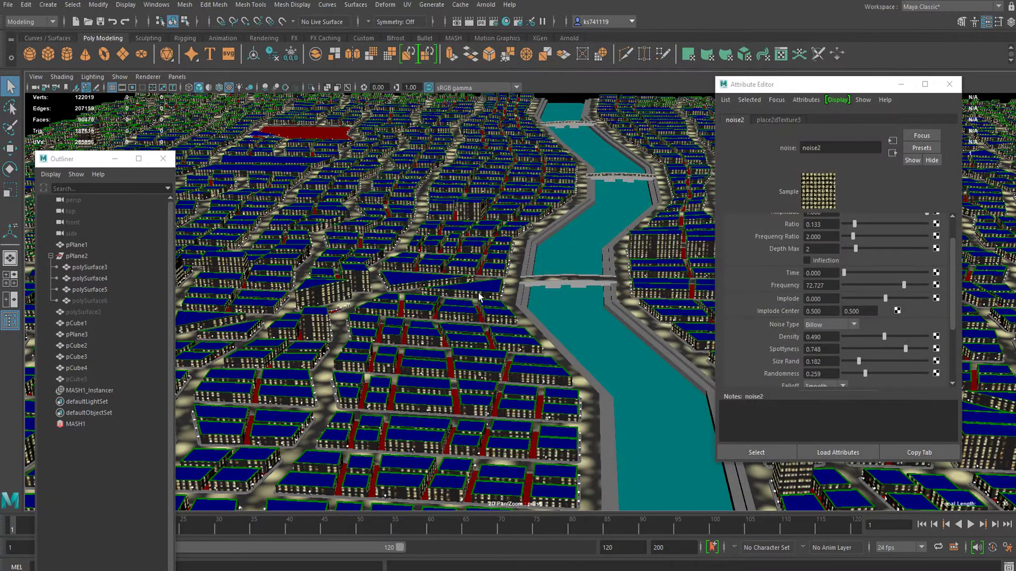
Save the city scene, accepting the student version notice, and reopen the Hypershade.
alt+middle_drag(478, 293, 470, 277)
key(ctrl+s)
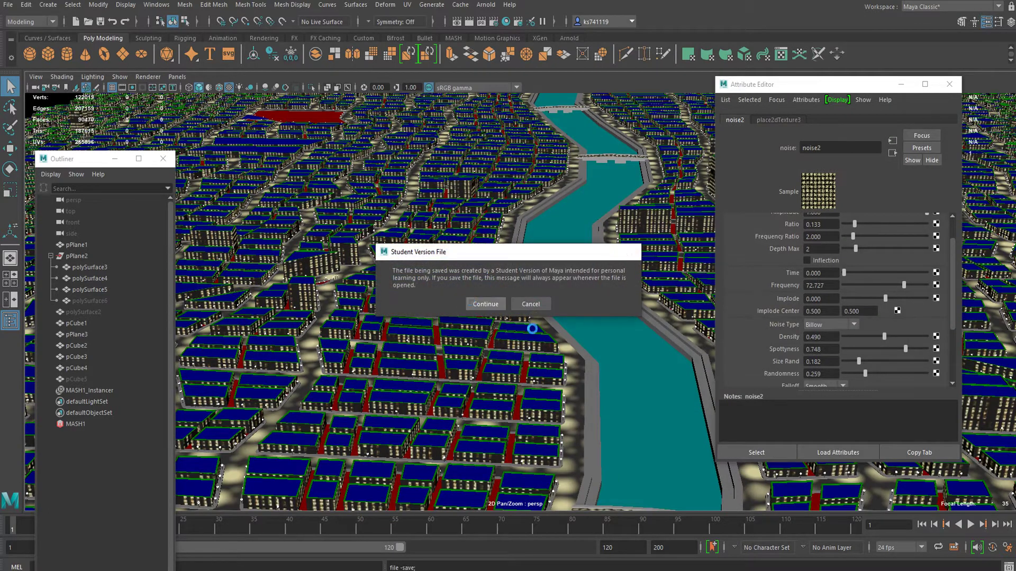
click(468, 301)
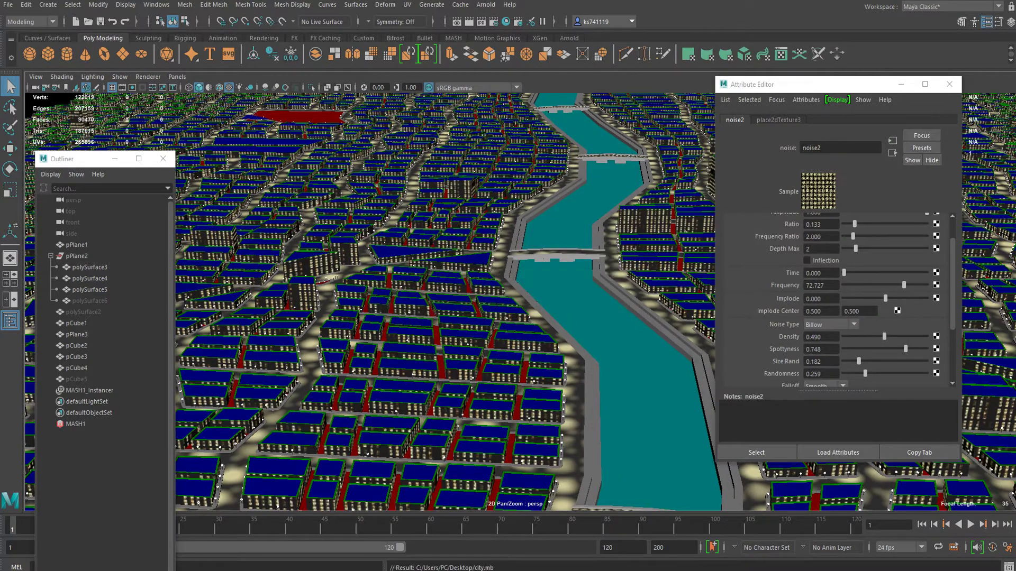
click(493, 22)
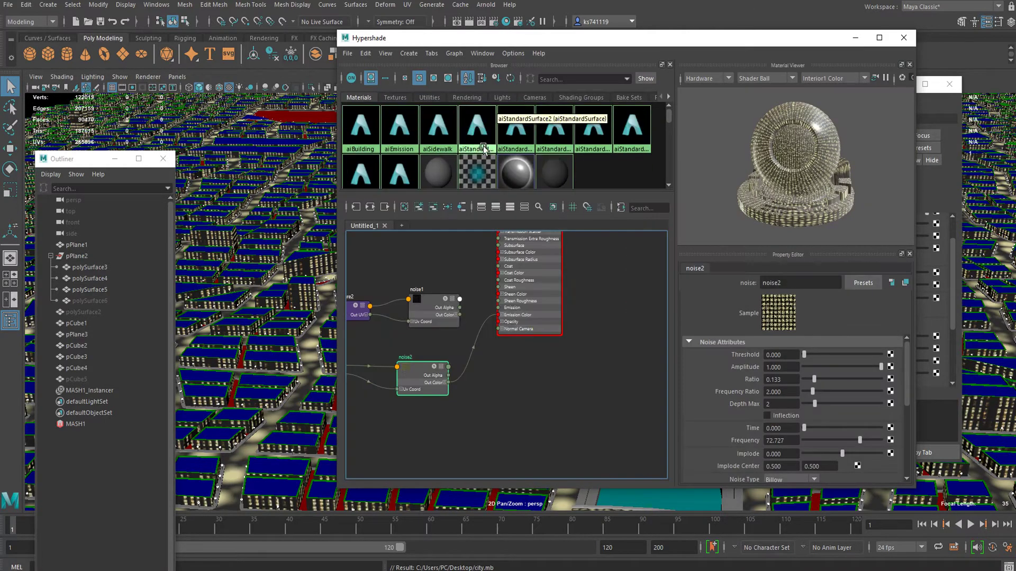
Graph the aiStandardSurface3 shading network and bring the existing noise1 texture into it, placed below noise2.
right_drag(502, 130, 501, 160)
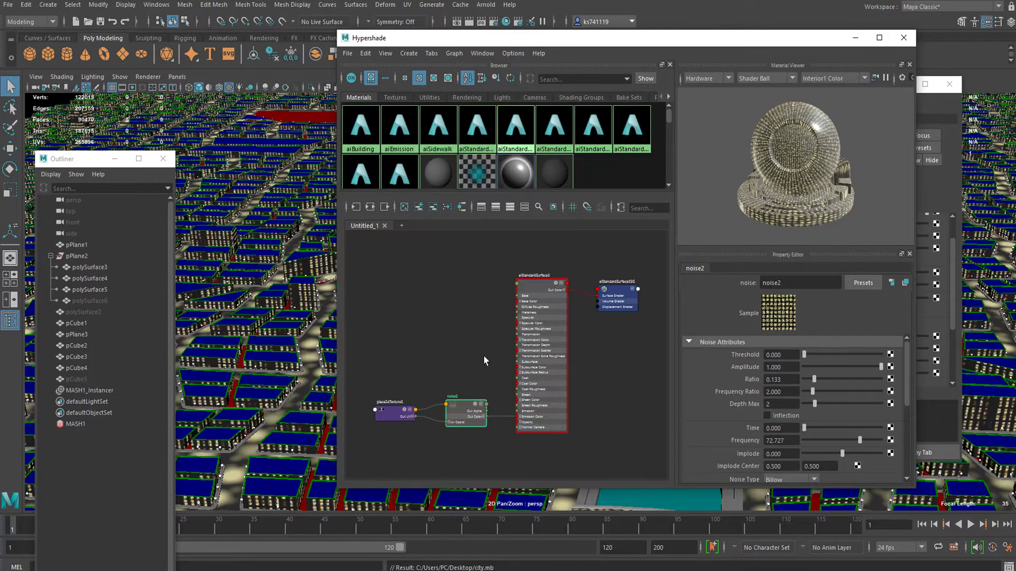
alt+middle_drag(459, 336, 478, 290)
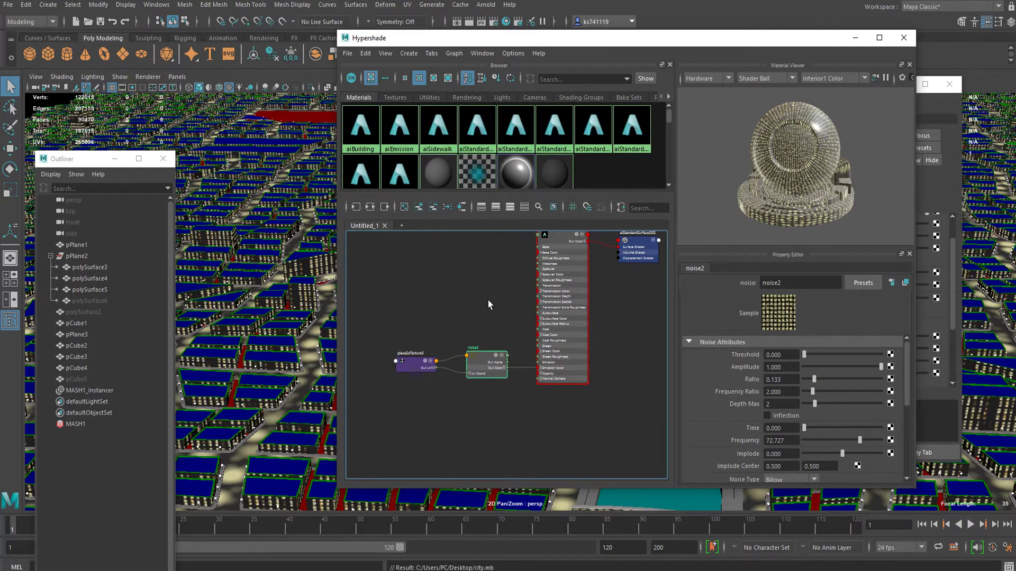
scroll(457, 254, up, 2)
click(393, 98)
middle_drag(398, 127, 453, 306)
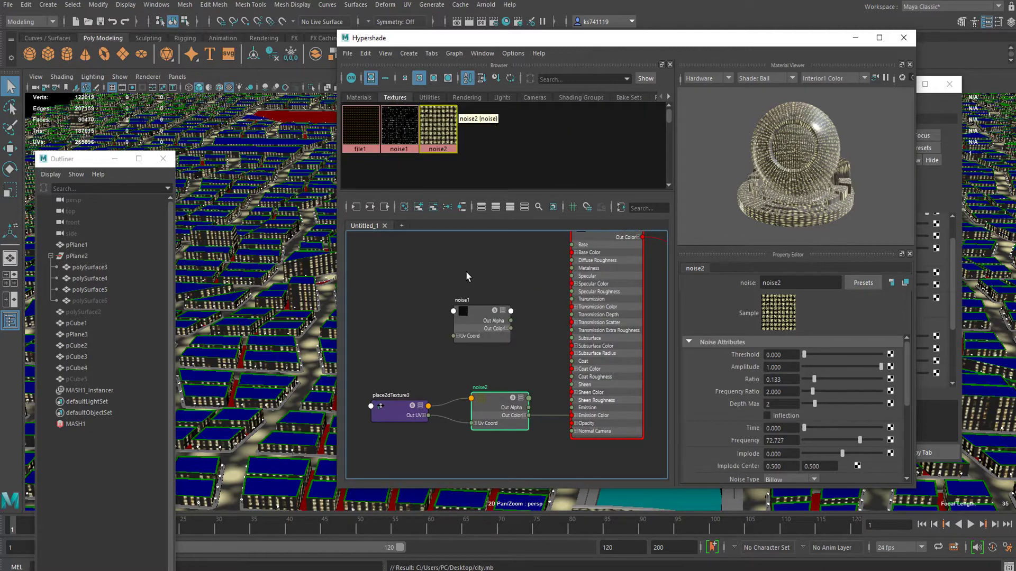
alt+middle_drag(401, 286, 411, 259)
drag(496, 287, 424, 374)
scroll(529, 408, up, 2)
alt+middle_drag(457, 374, 515, 363)
drag(375, 362, 462, 382)
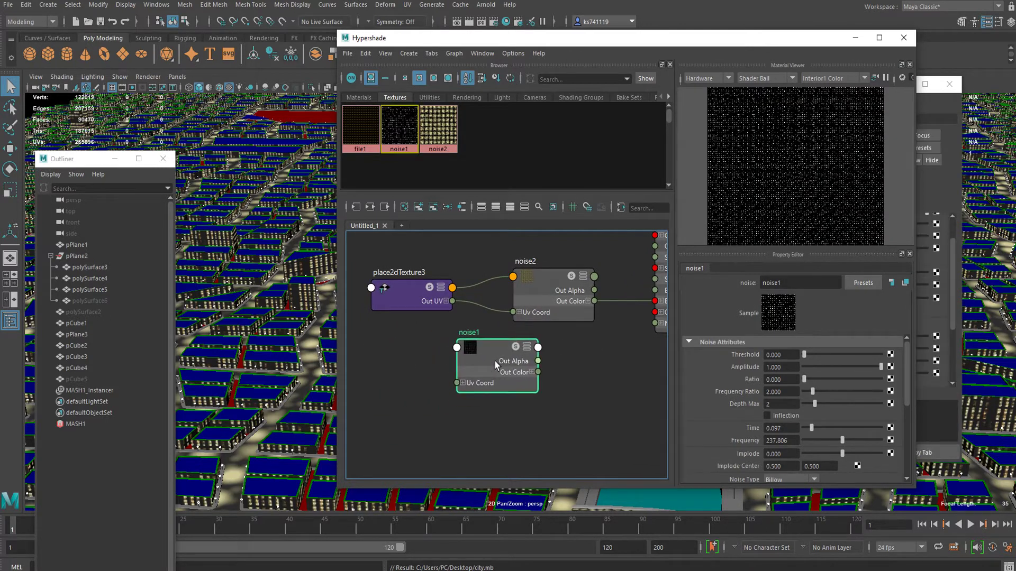
Display the input and output connections of all graphed nodes, including noise1.
scroll(468, 320, down, 5)
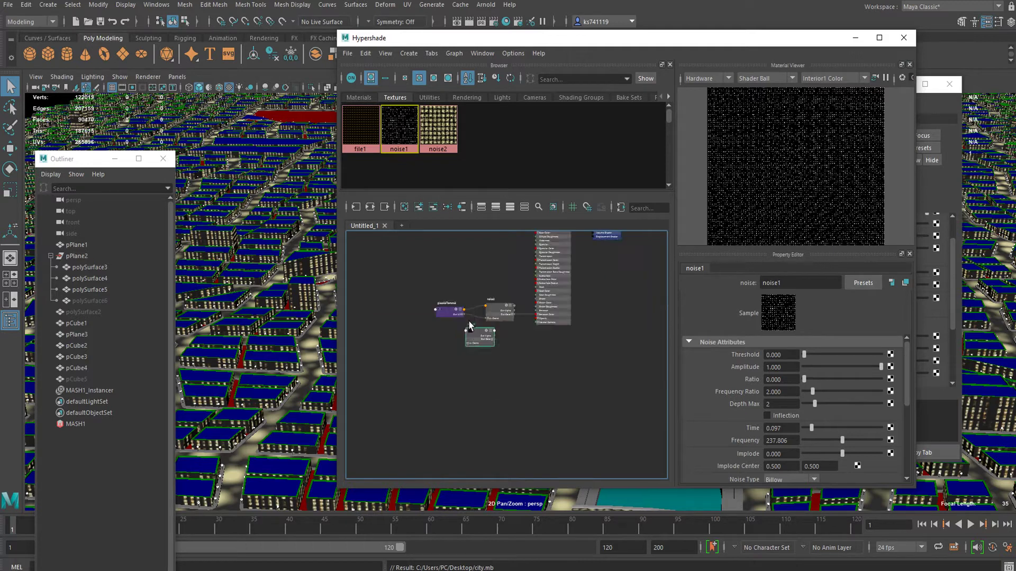
alt+middle_drag(519, 329, 515, 344)
drag(568, 251, 402, 409)
scroll(453, 366, up, 5)
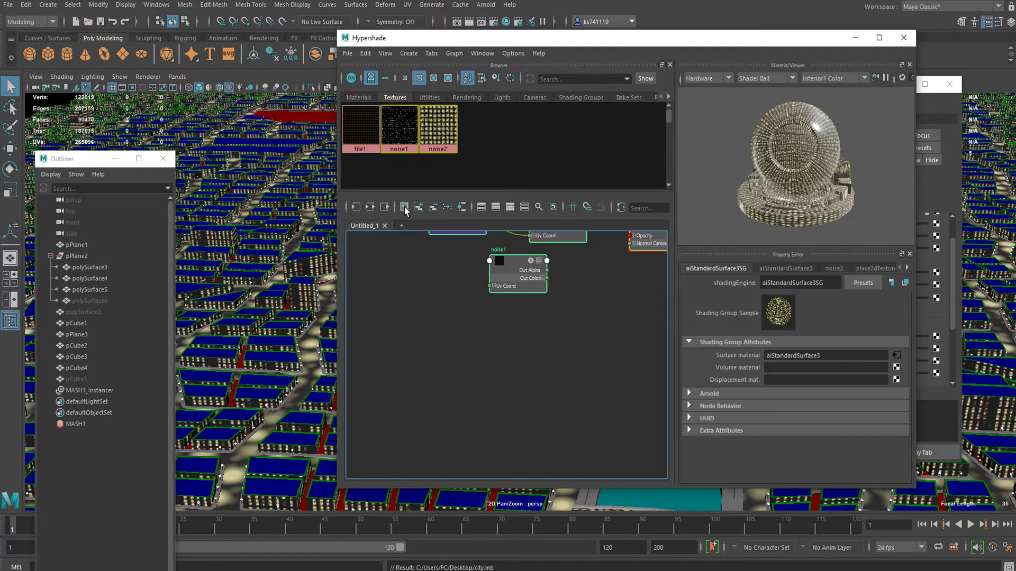
click(373, 207)
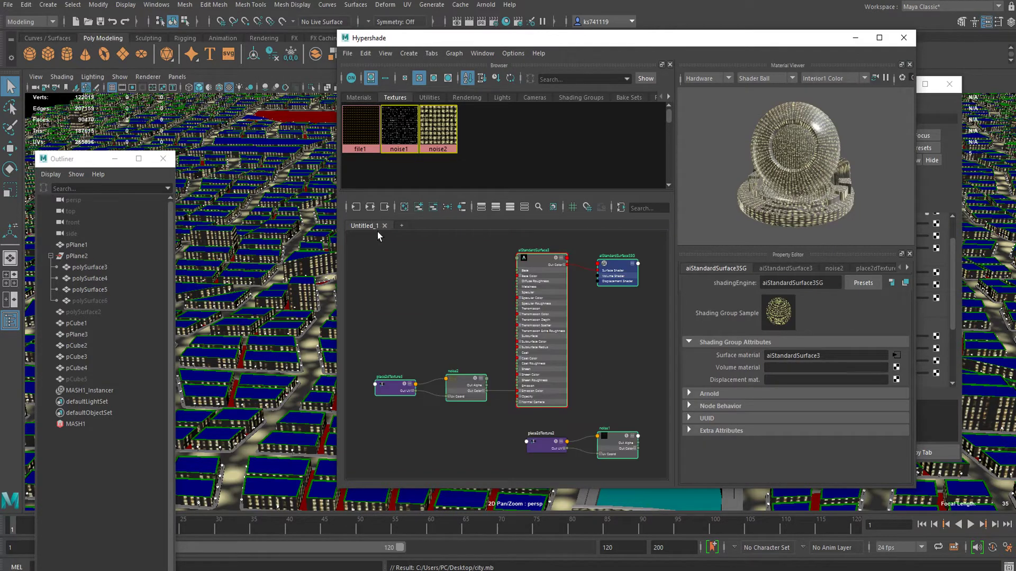
Arrange place2dTexture2 and noise1 side by side below the noise2 nodes.
alt+middle_drag(422, 349, 425, 303)
drag(557, 401, 376, 408)
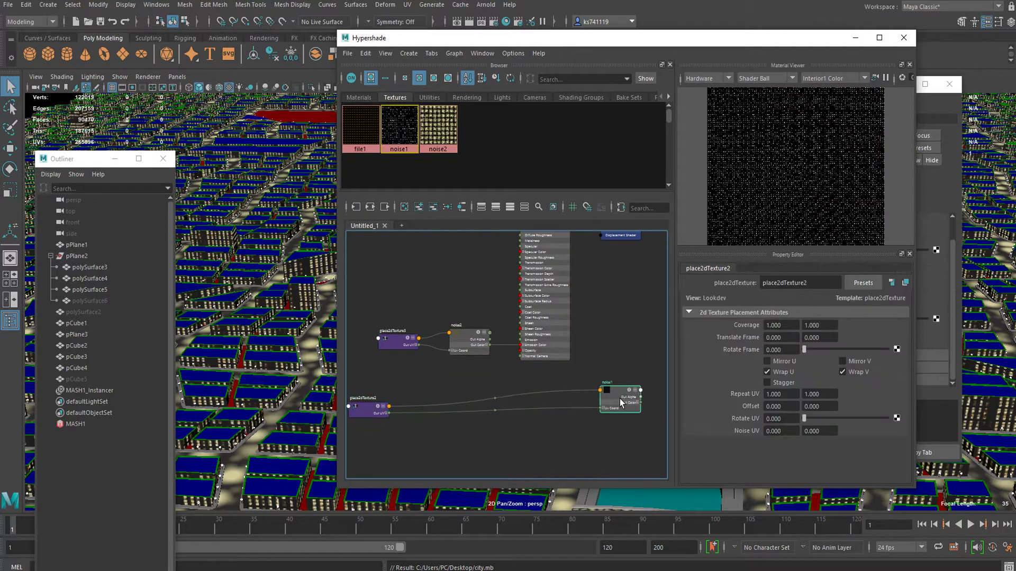
drag(620, 399, 466, 413)
drag(369, 414, 384, 403)
drag(457, 421, 455, 413)
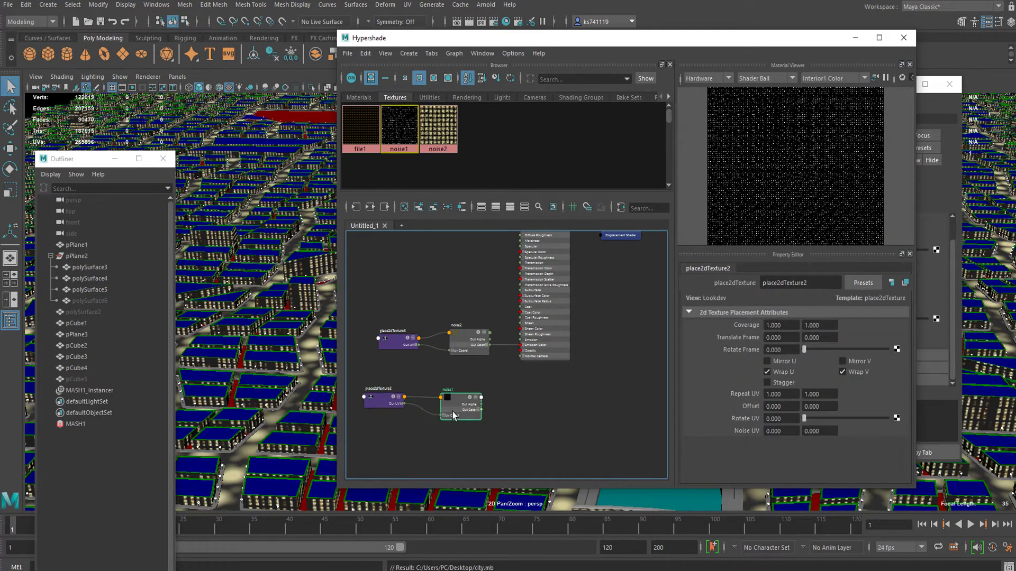
Create a layeredTexture node in the graph next to noise1.
scroll(481, 412, up, 4)
alt+middle_drag(496, 399, 474, 432)
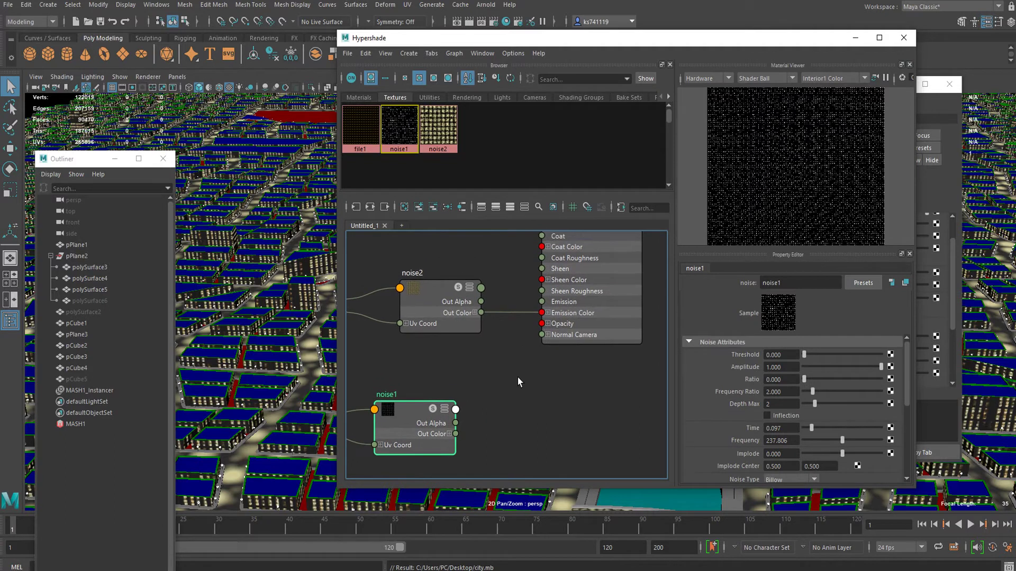
click(490, 388)
key(Tab)
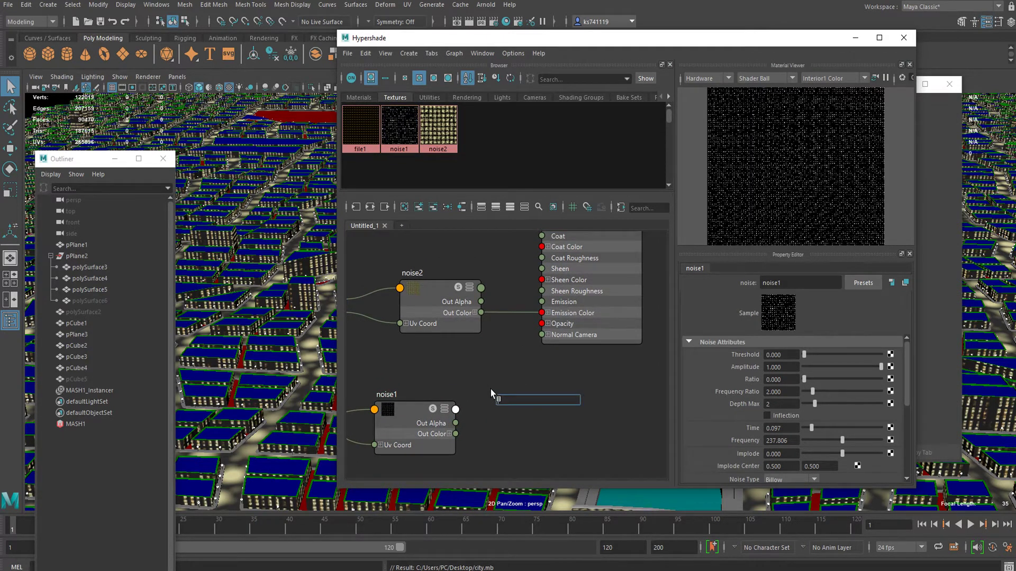
text(lay)
key(Down)
key(Down)
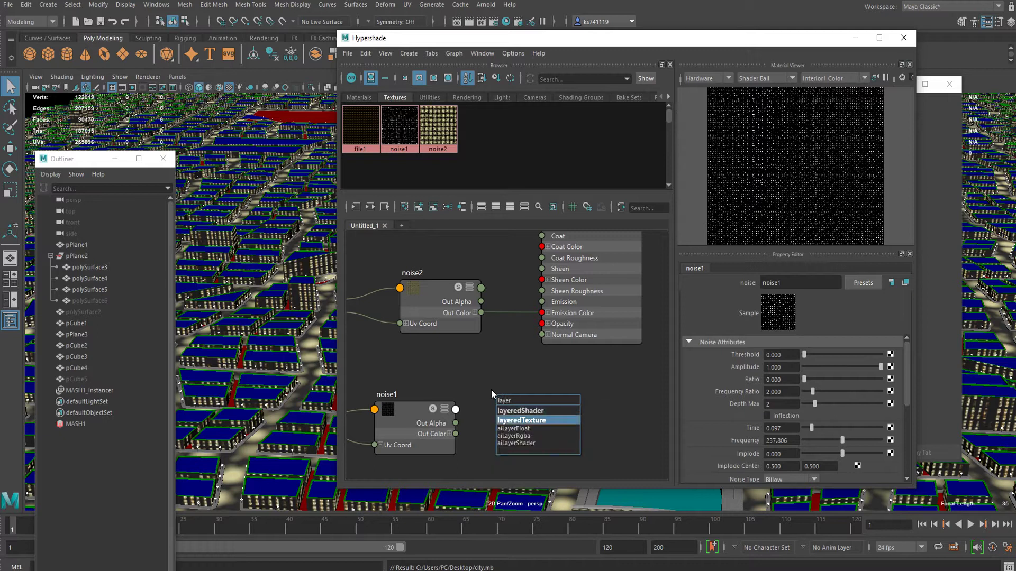
key(Return)
Layer noise2 over noise1 in layeredTexture1 without the default green layer, and connect its Out Color to aiStandardSurface3's Emission Color.
click(440, 306)
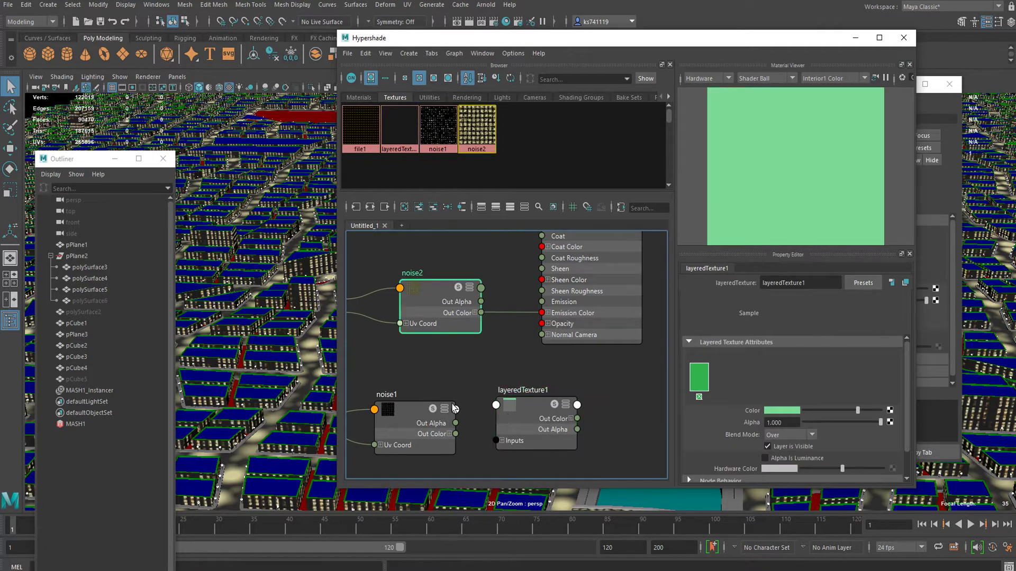
click(541, 428)
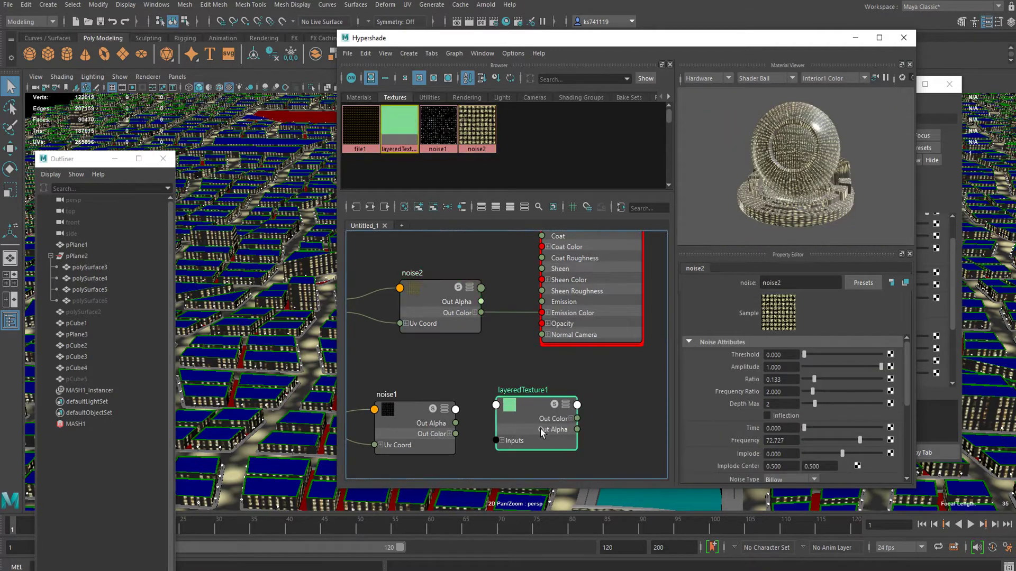
middle_drag(432, 313, 774, 384)
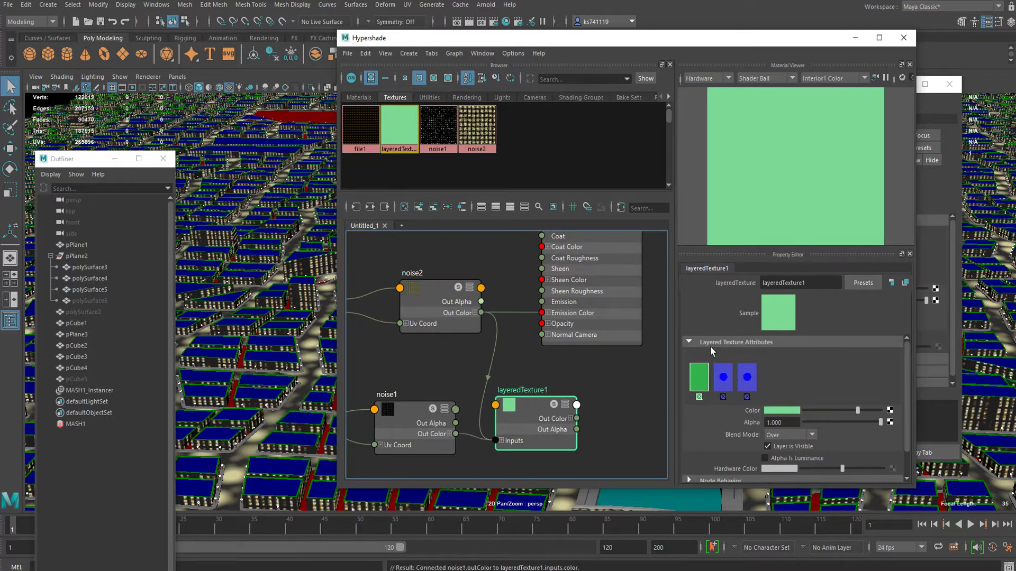
click(700, 396)
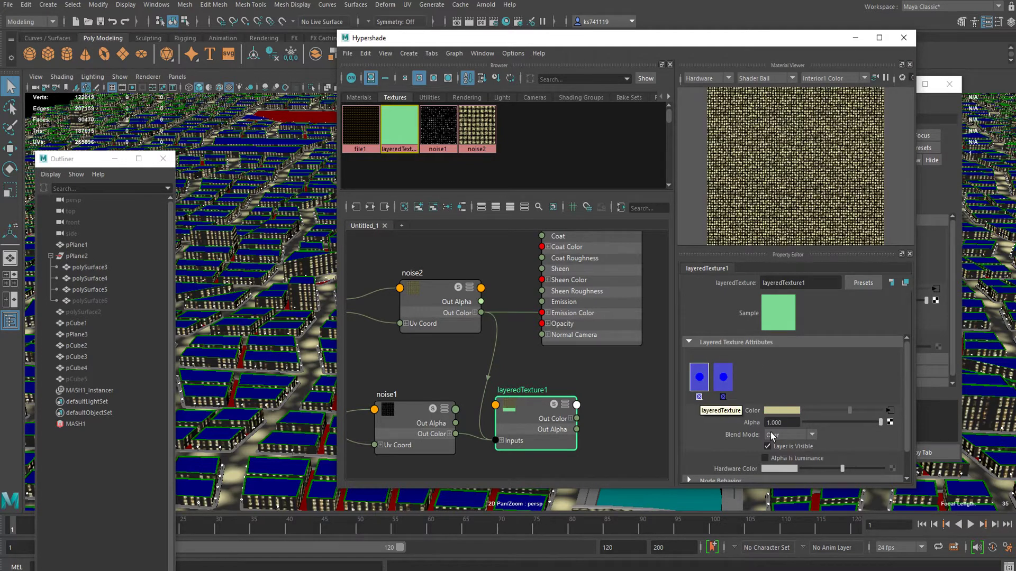
drag(577, 420, 541, 313)
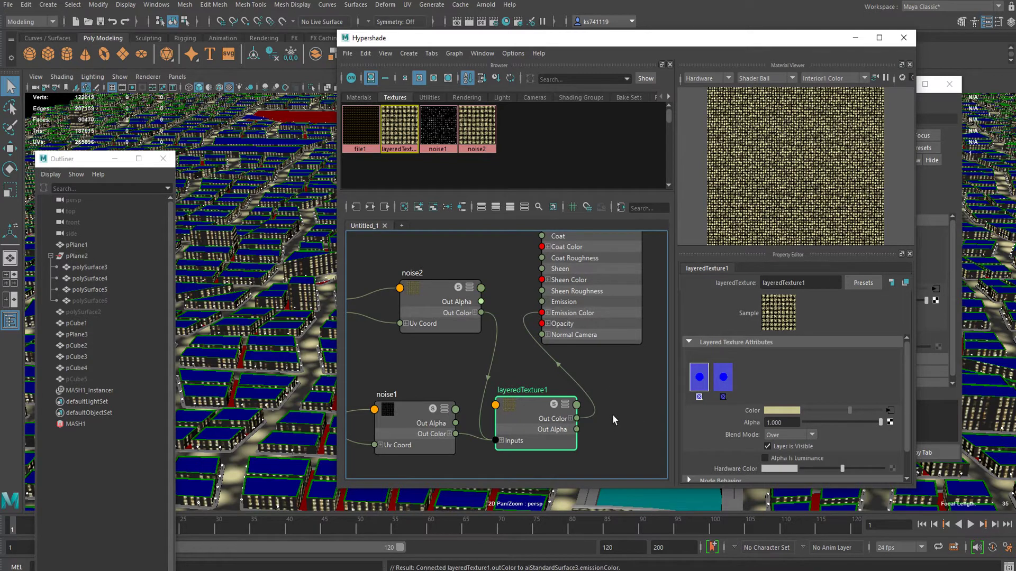
Set the noise2 layer's Blend Mode to Multiply and check the street lights in the viewport.
click(792, 436)
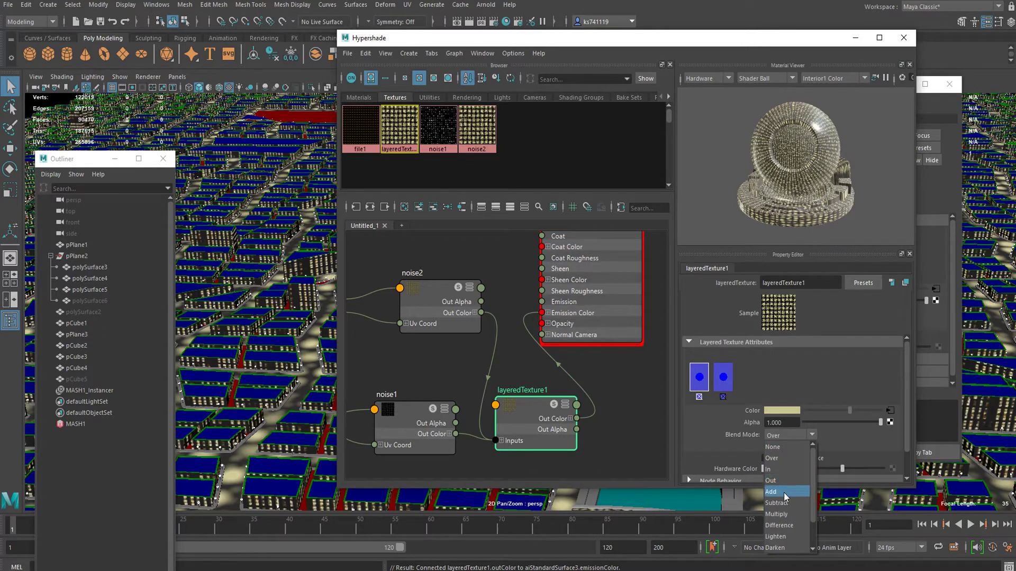
click(788, 515)
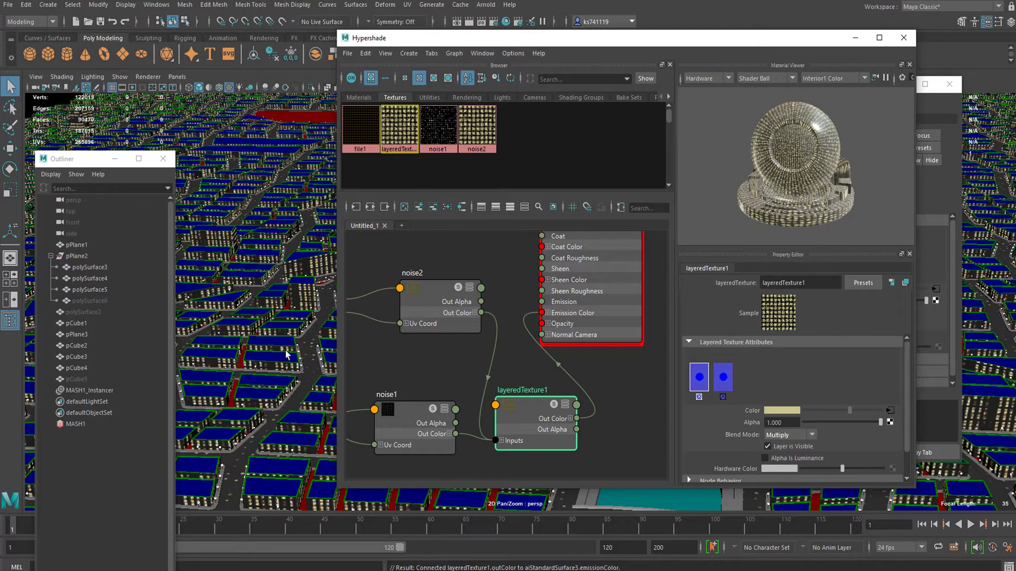
alt+drag(286, 354, 280, 302)
alt+right_drag(280, 302, 628, 370)
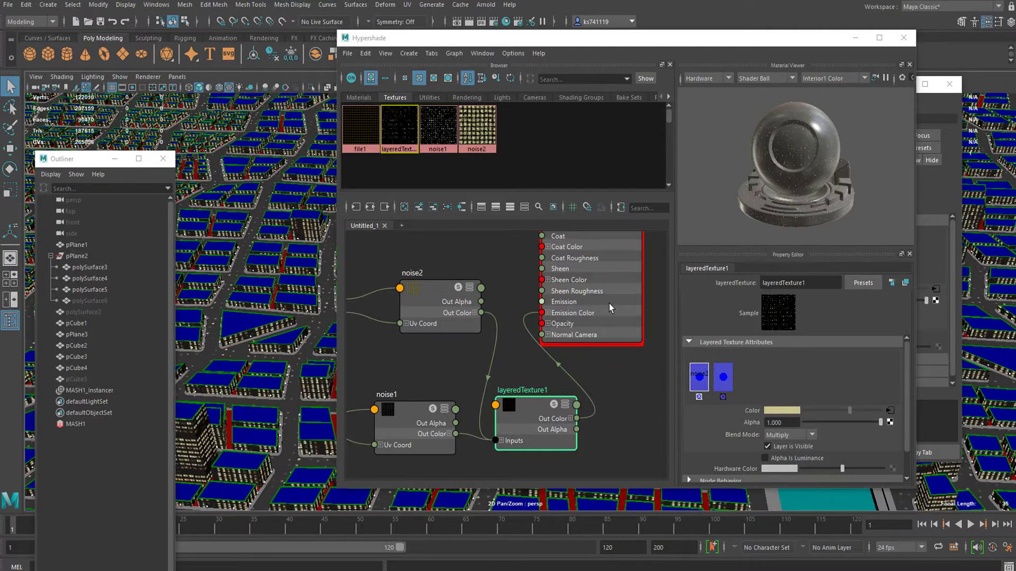
Switch the noise2 layer's Blend Mode to Add in layeredTexture1 and inspect the streets in the viewport.
drag(529, 405, 538, 383)
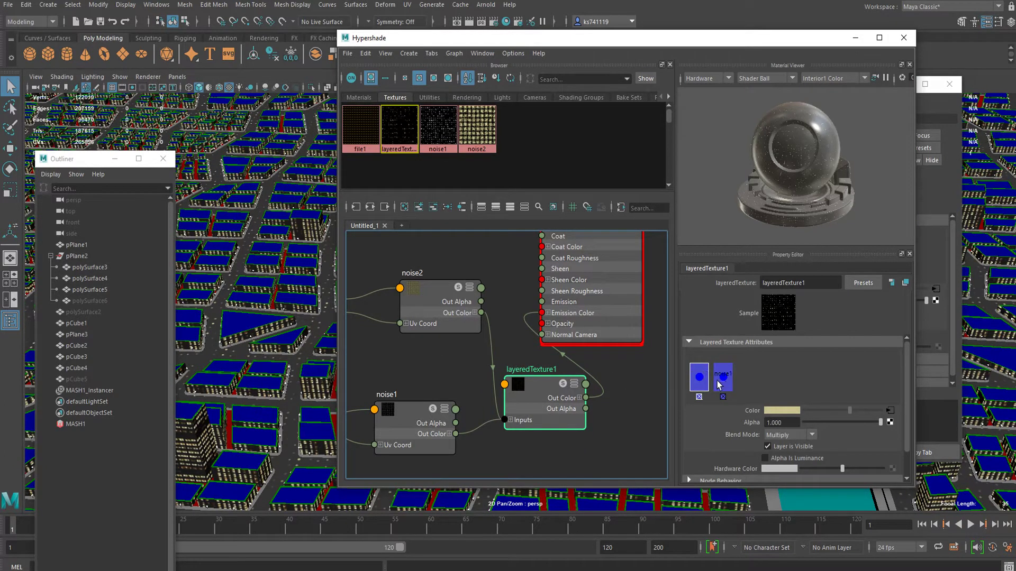
click(785, 436)
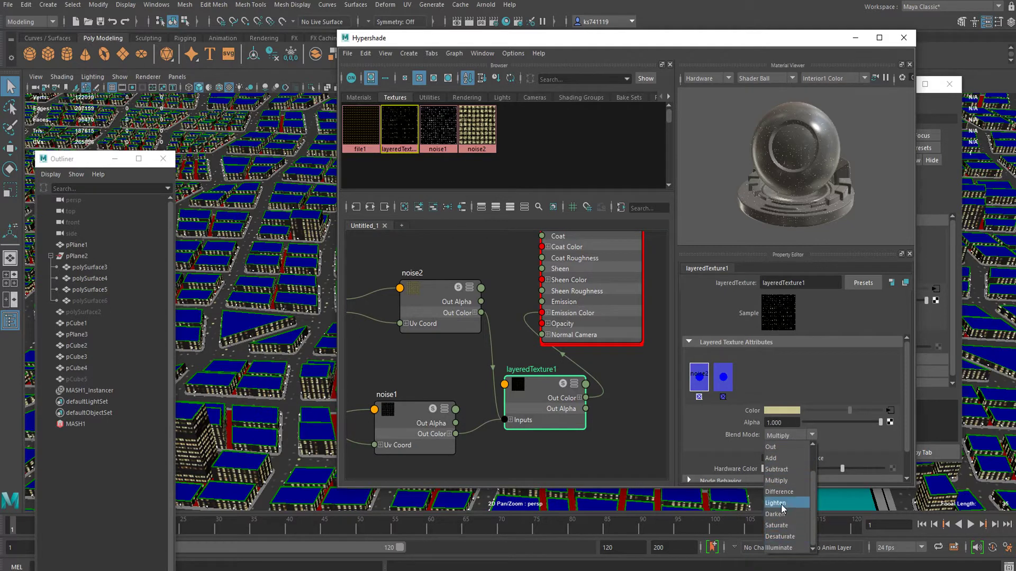
scroll(781, 505, up, 1)
click(776, 491)
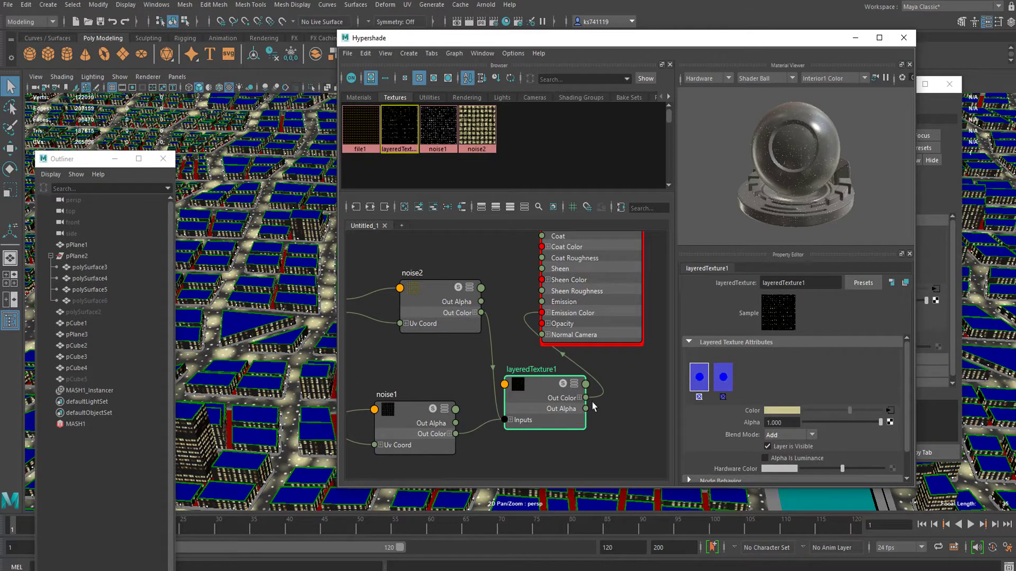
click(798, 434)
click(795, 437)
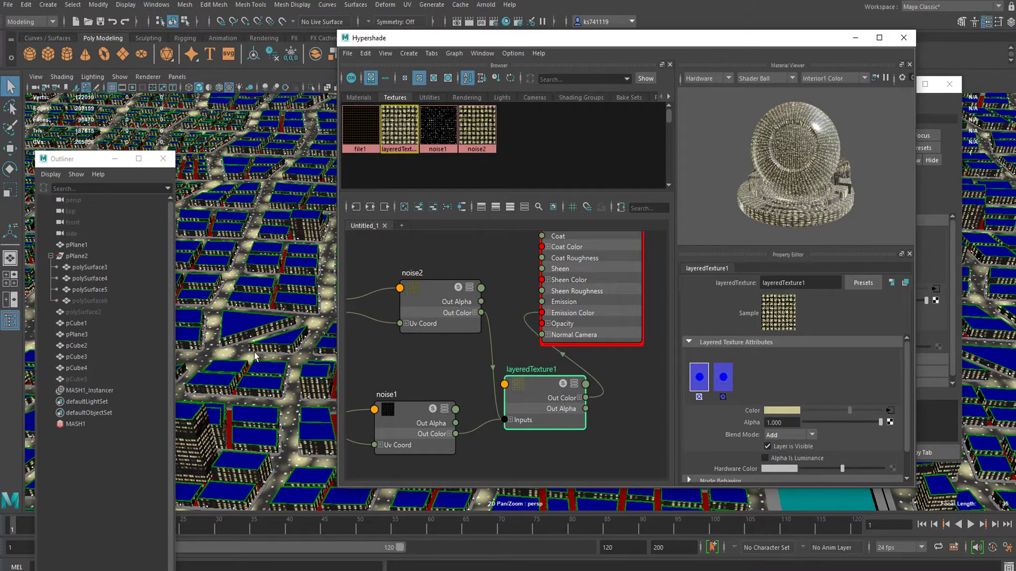
alt+drag(207, 323, 296, 319)
alt+right_drag(225, 340, 275, 340)
alt+drag(275, 340, 203, 294)
alt+right_drag(234, 297, 472, 376)
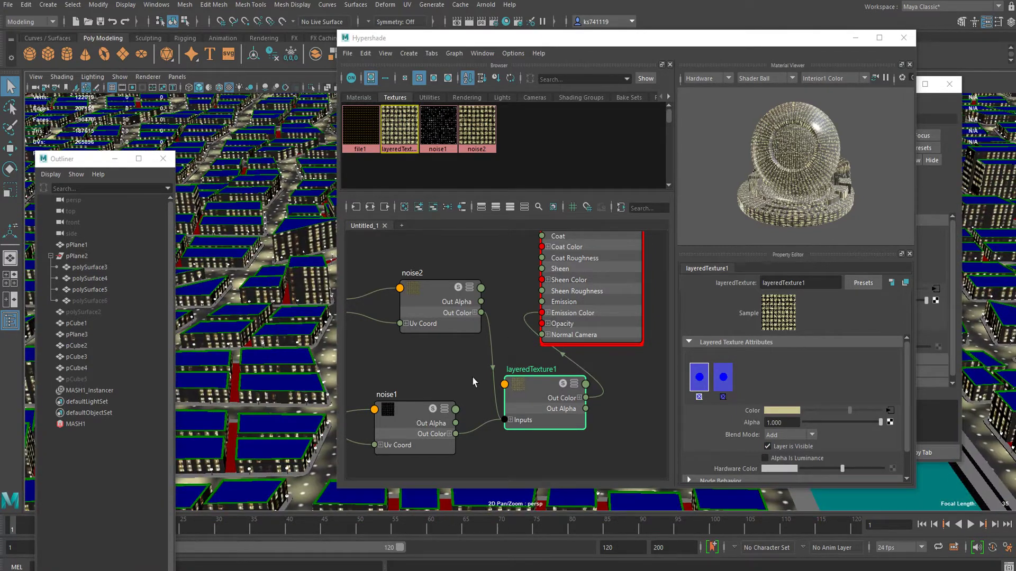
Move the noise1 and noise2 nodes and their placement nodes apart to make room before layeredTexture1.
alt+middle_drag(472, 376, 571, 332)
drag(547, 268, 530, 263)
drag(420, 262, 337, 262)
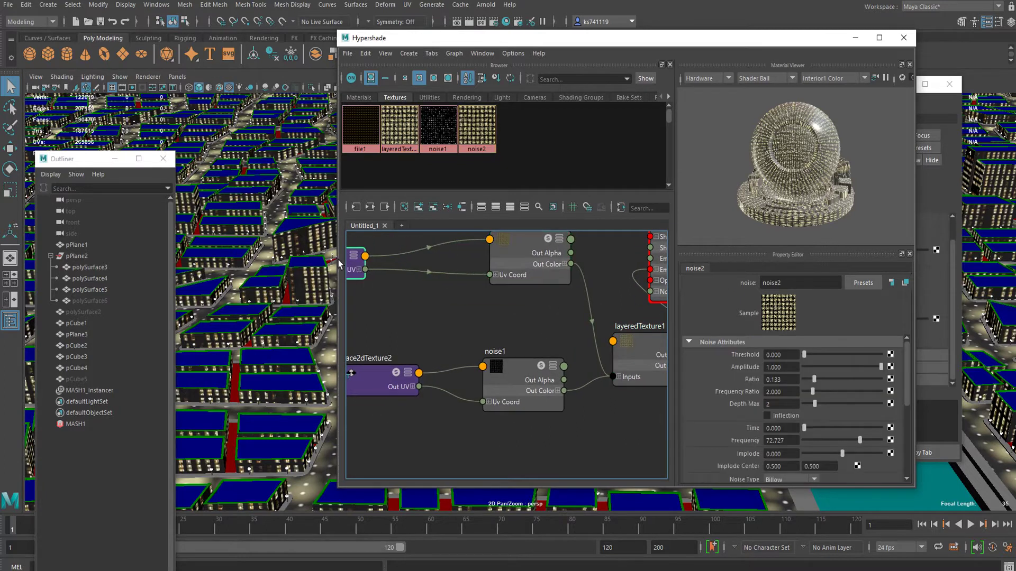
drag(539, 268, 504, 283)
drag(513, 411, 464, 399)
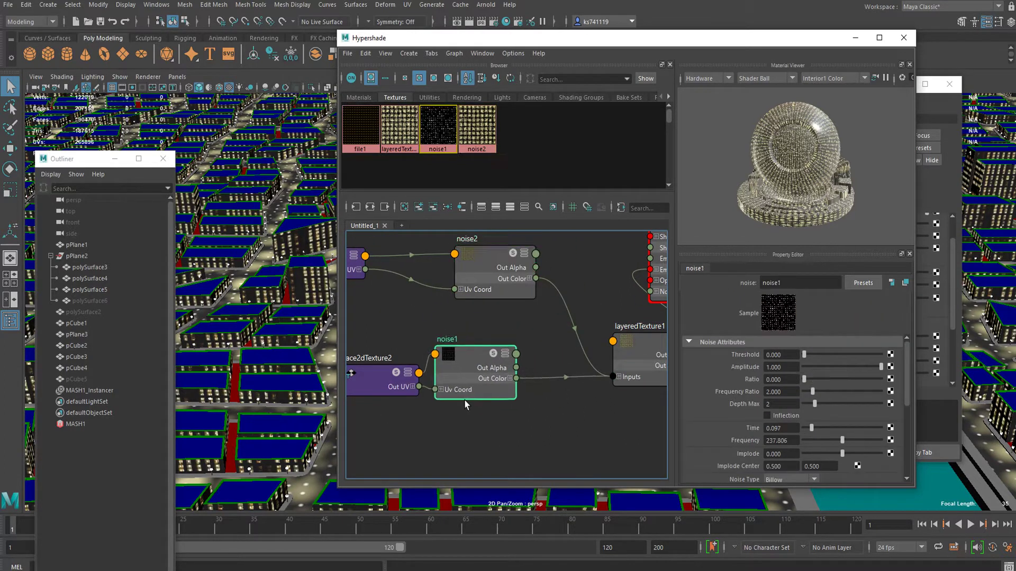
drag(383, 371, 295, 359)
alt+middle_drag(566, 427, 510, 403)
drag(413, 362, 347, 368)
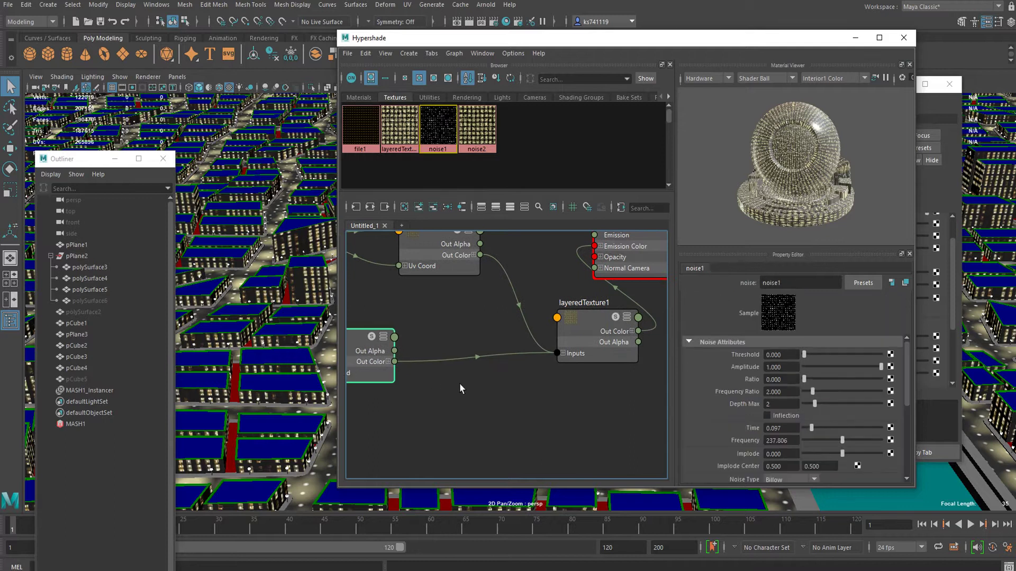
Create a ramp texture node in the graph and place it below noise1.
alt+middle_drag(460, 383, 482, 373)
click(479, 363)
key(Tab)
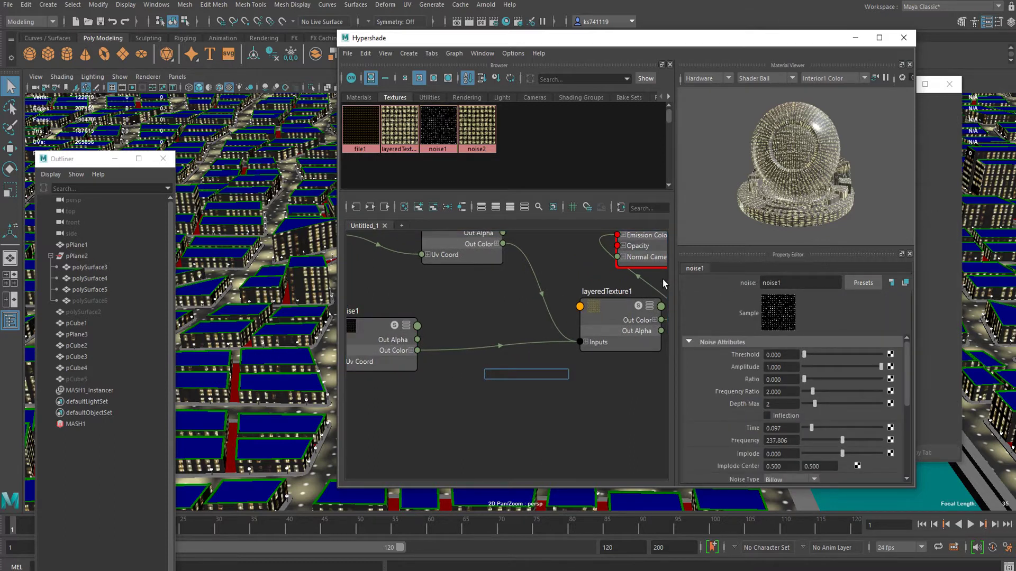
text(ra)
key(Down)
key(Down)
key(Down)
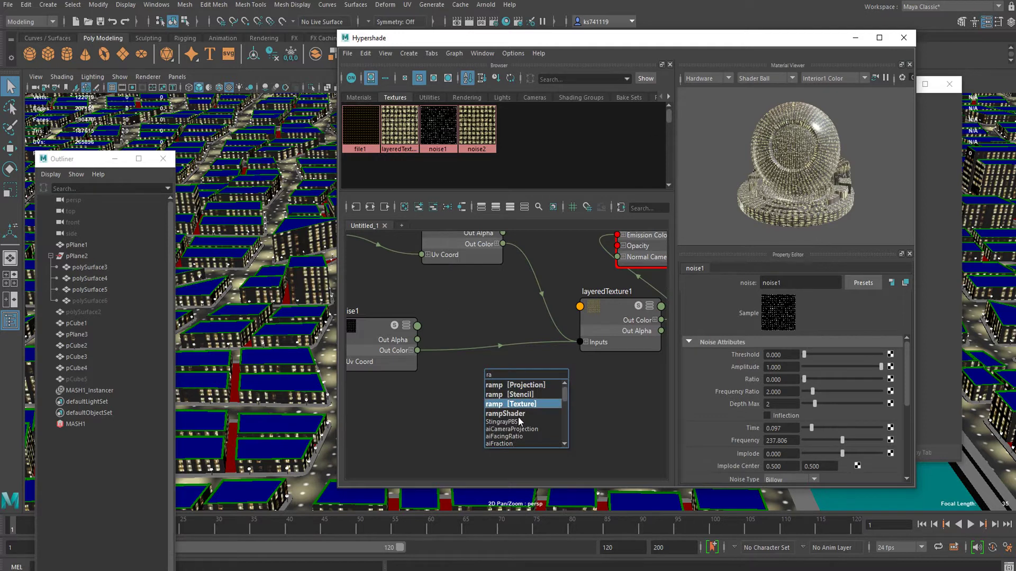
key(Return)
drag(614, 390, 449, 412)
Create a second layeredTexture node and place it beside ramp1, below layeredTexture1.
key(Tab)
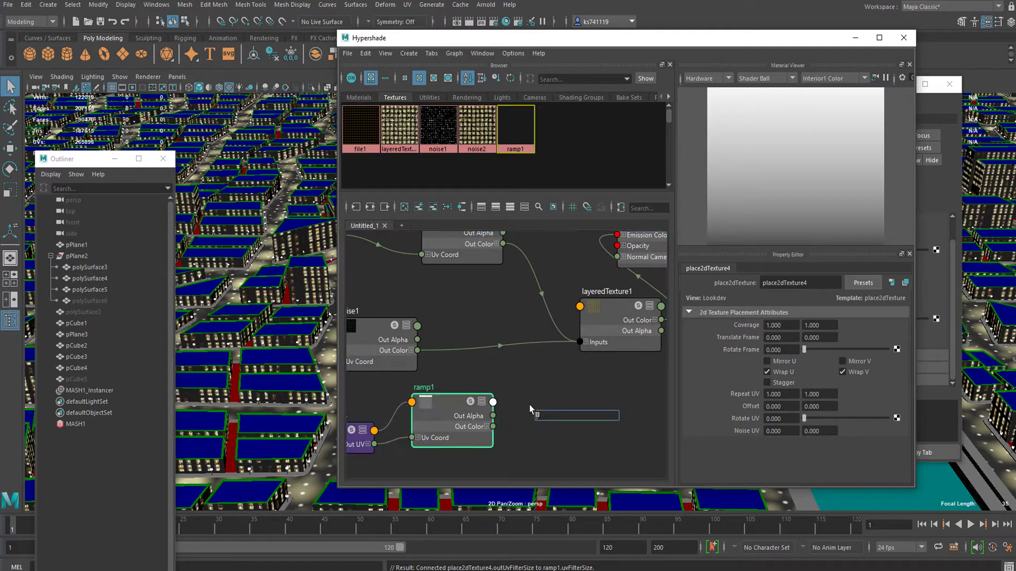
text(layeredText)
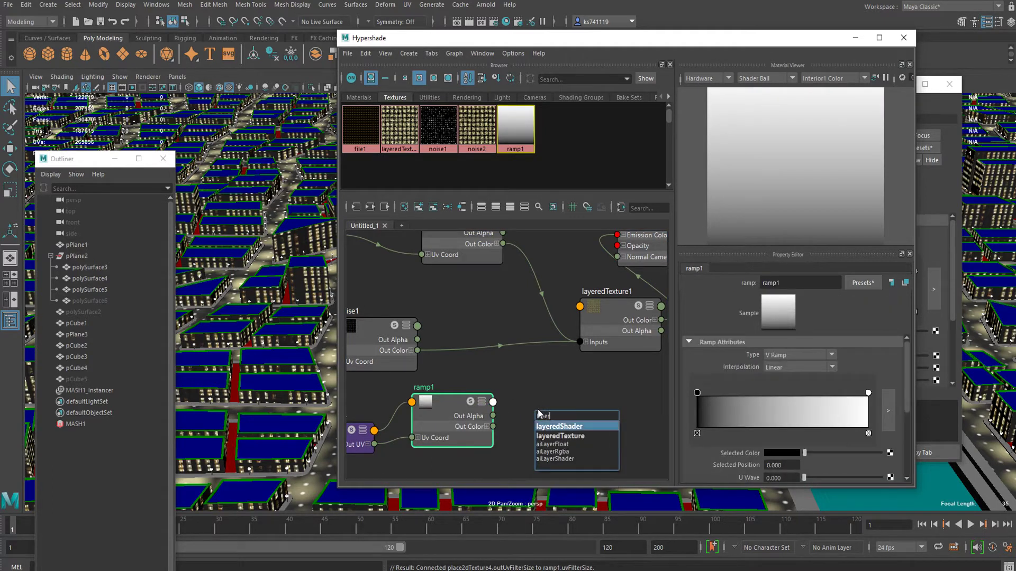
key(Return)
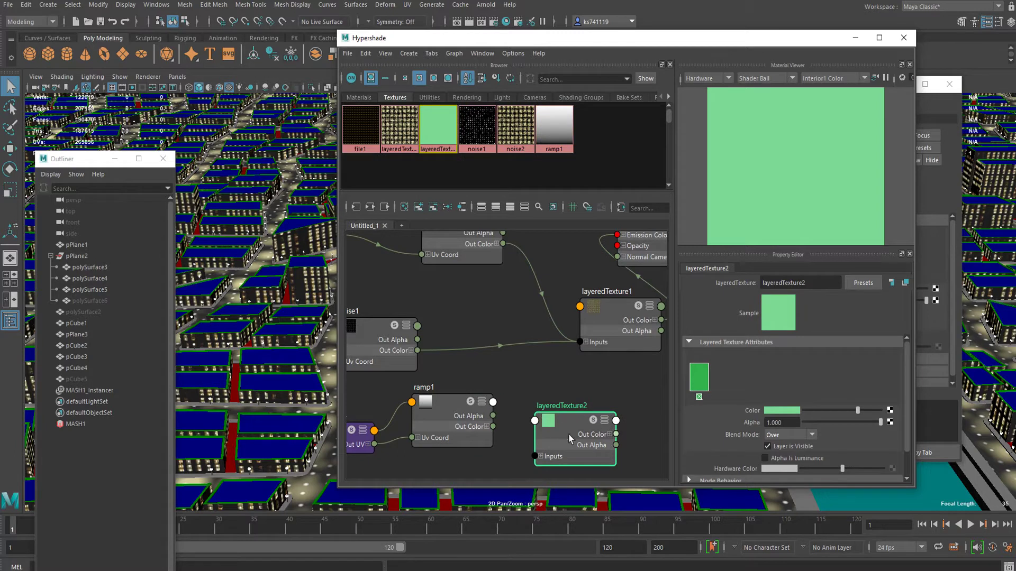
drag(566, 436, 555, 412)
click(627, 312)
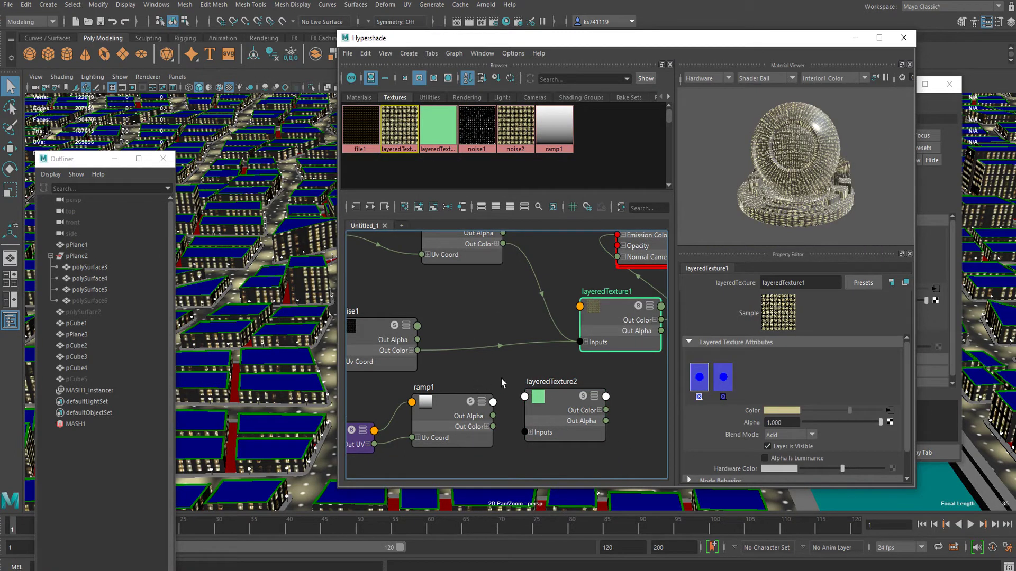
alt+middle_drag(501, 379, 554, 347)
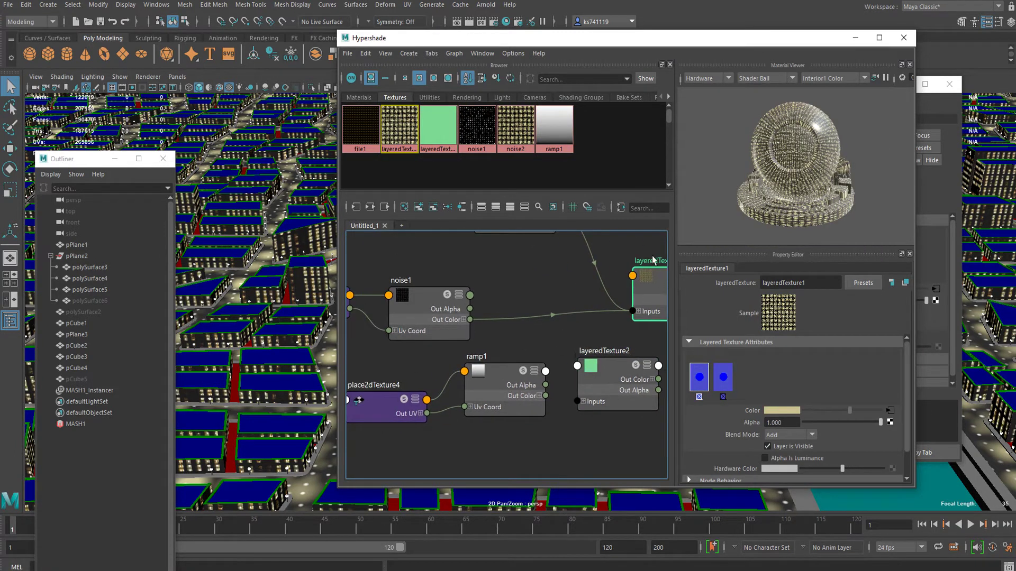
Connect the Out Color of noise1 and ramp1 to layeredTexture2's Inputs and delete its default green layer.
drag(527, 381, 522, 389)
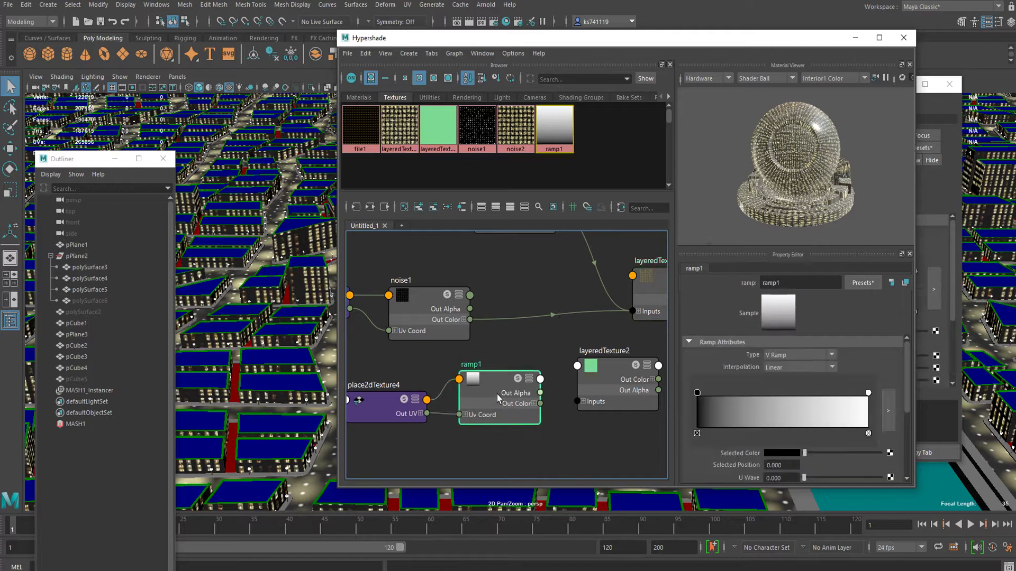
click(591, 385)
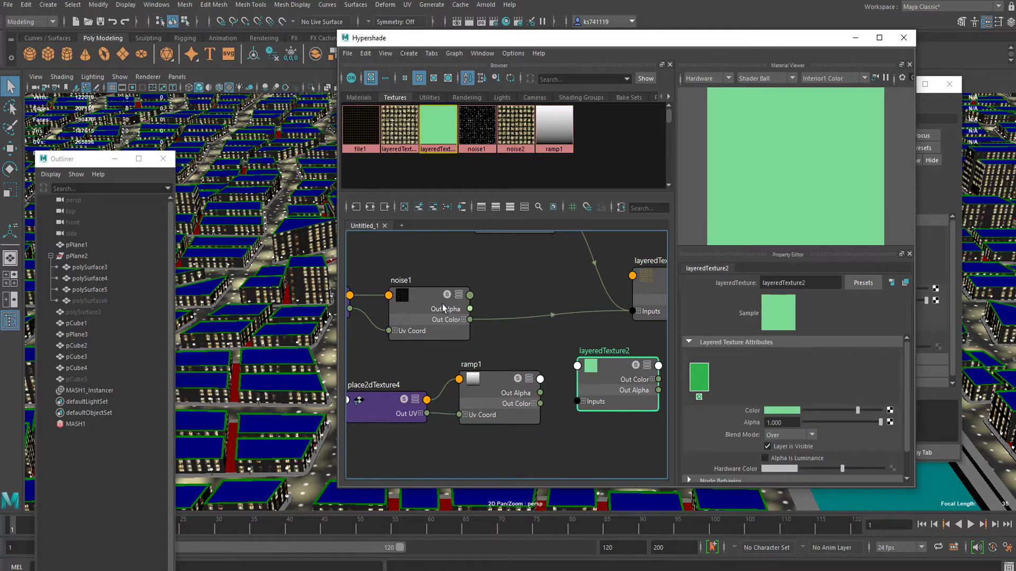
middle_drag(602, 372, 730, 377)
middle_drag(576, 431, 738, 387)
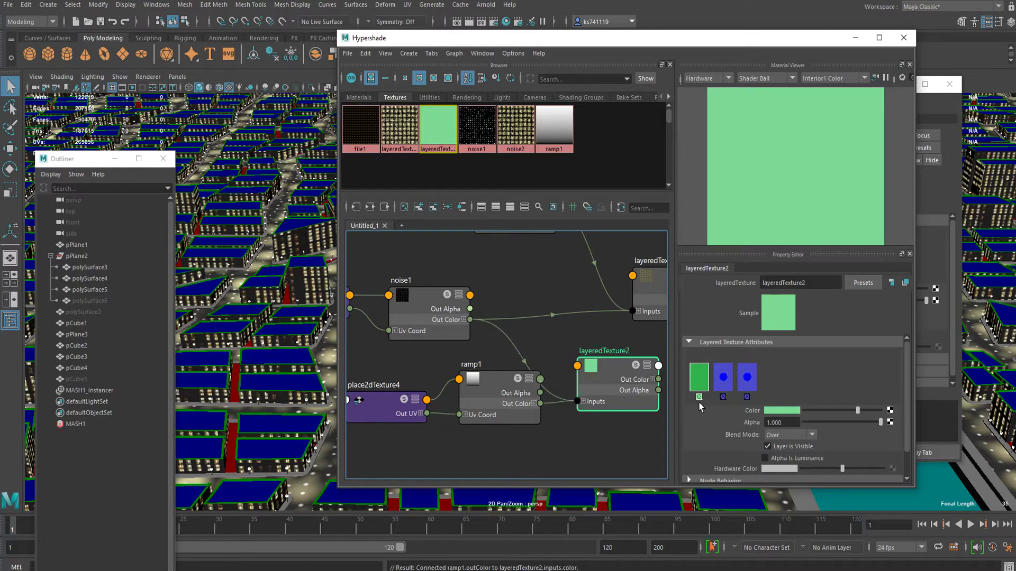
click(699, 396)
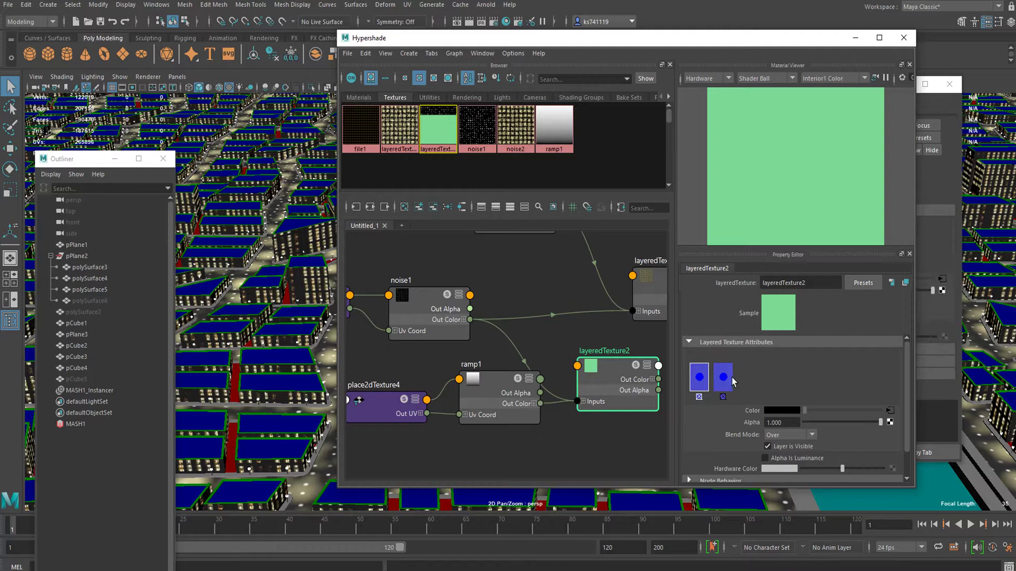
Place the ramp1 layer ahead of the noise1 layer in layeredTexture2 and set its Blend Mode to Multiply.
middle_drag(710, 387, 687, 380)
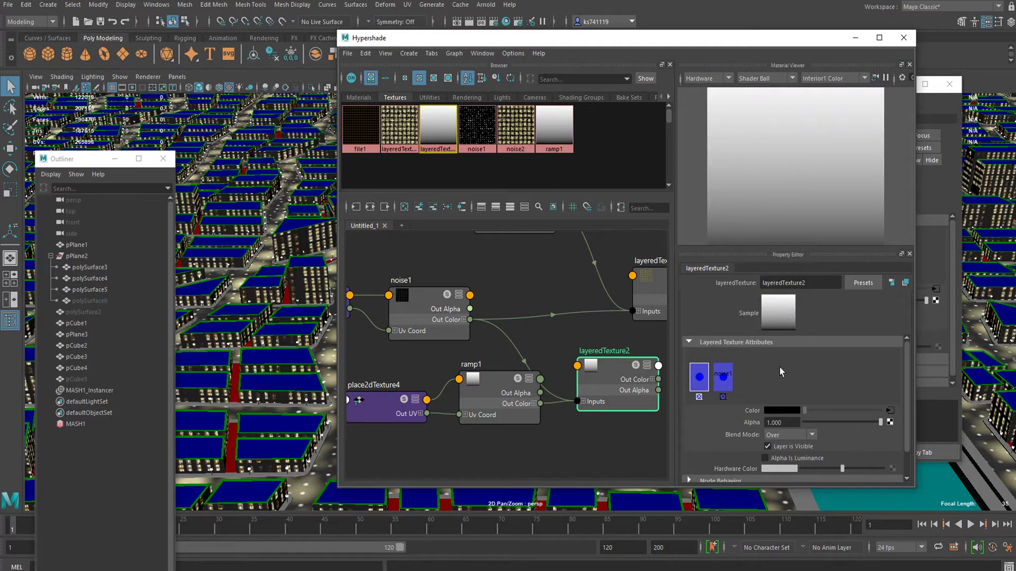
click(786, 435)
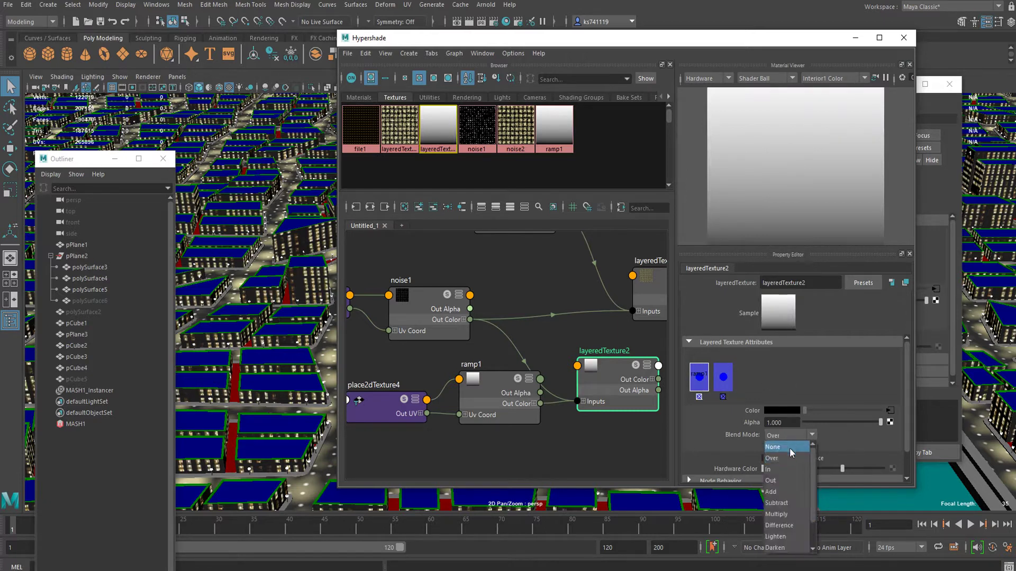
click(791, 513)
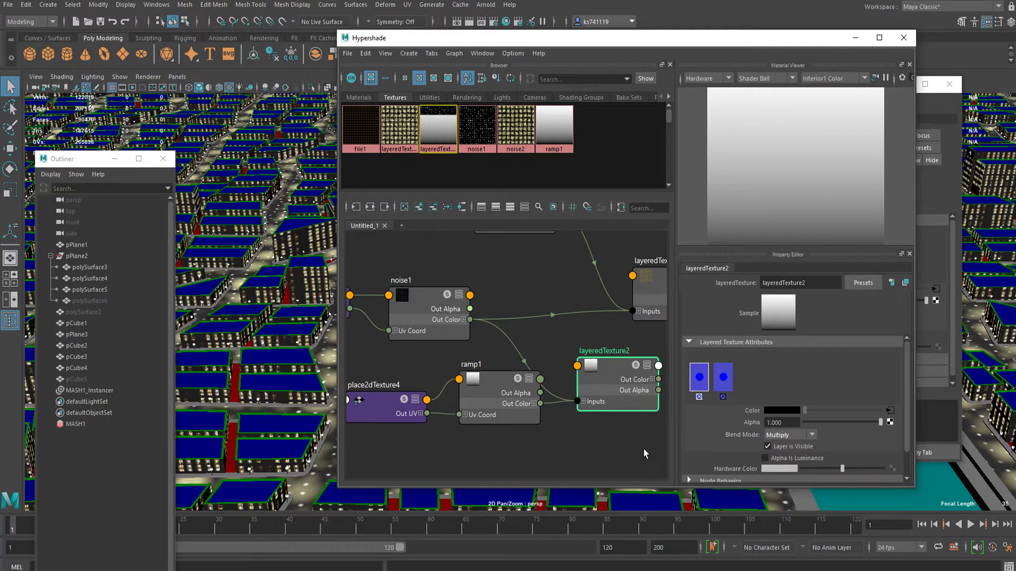
Change ramp1's black start color to pure red with hue 360, saturation 1 and value 1.
click(500, 388)
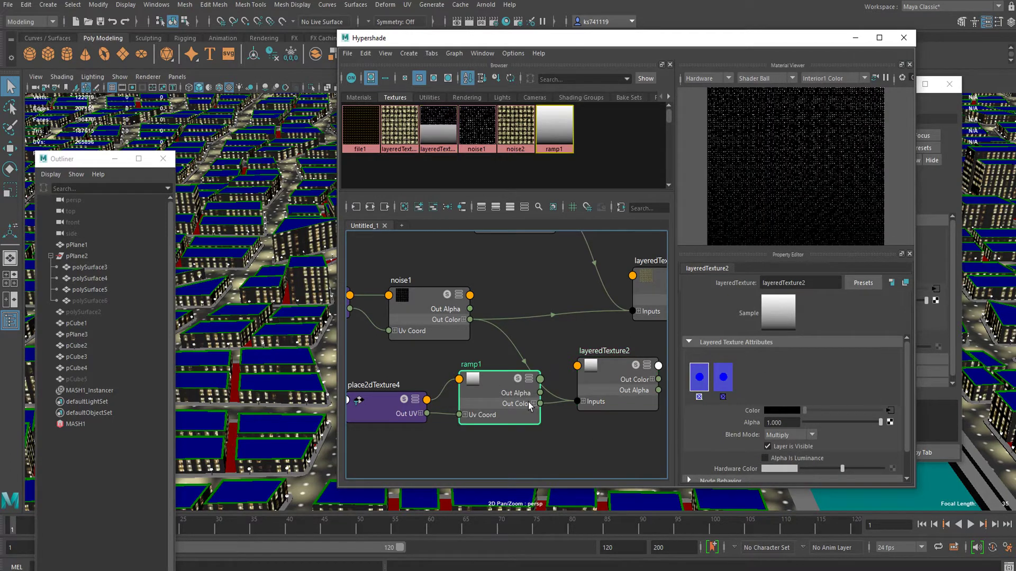
click(698, 390)
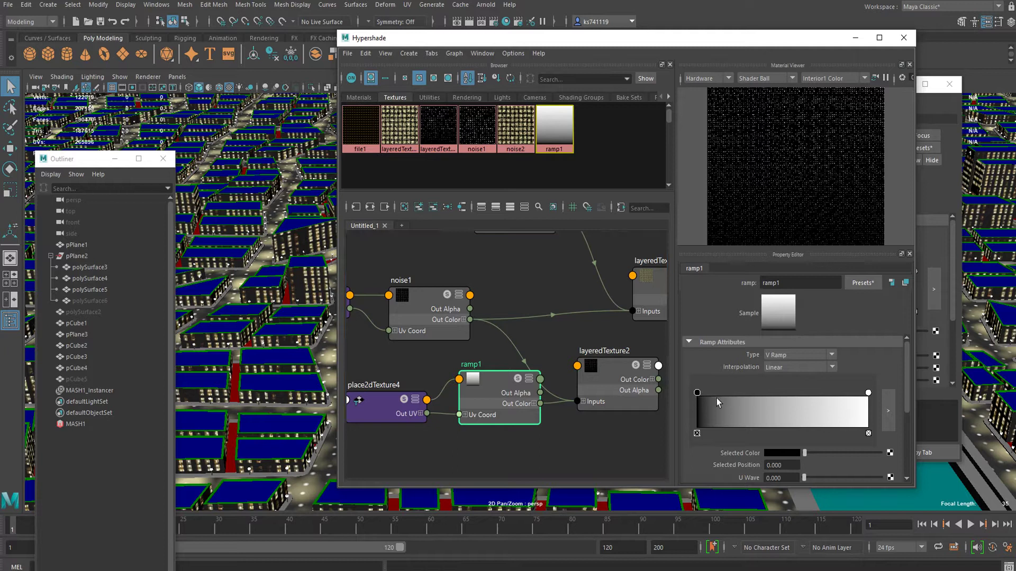
scroll(741, 408, down, 1)
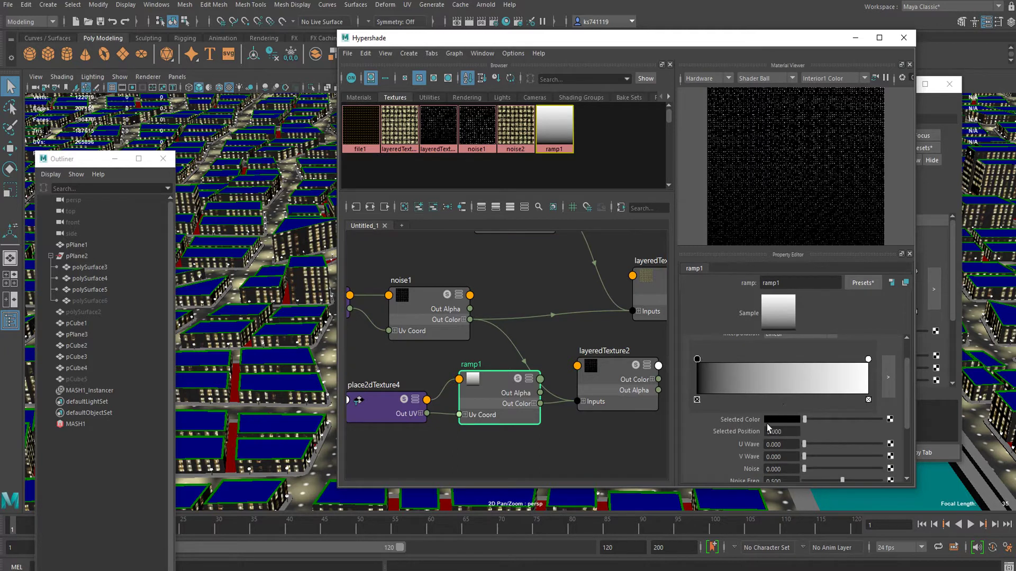
click(776, 420)
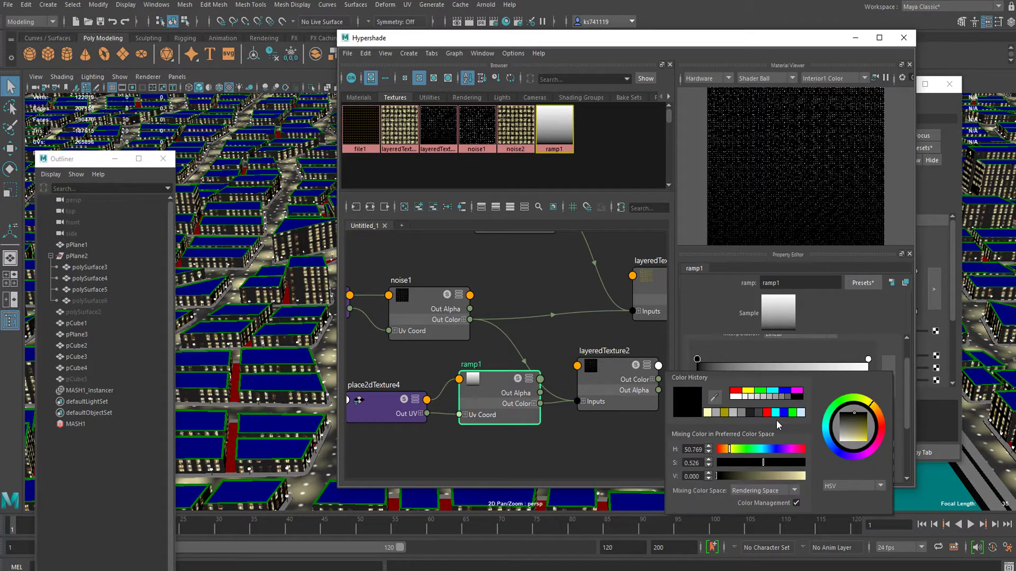
drag(727, 456, 713, 453)
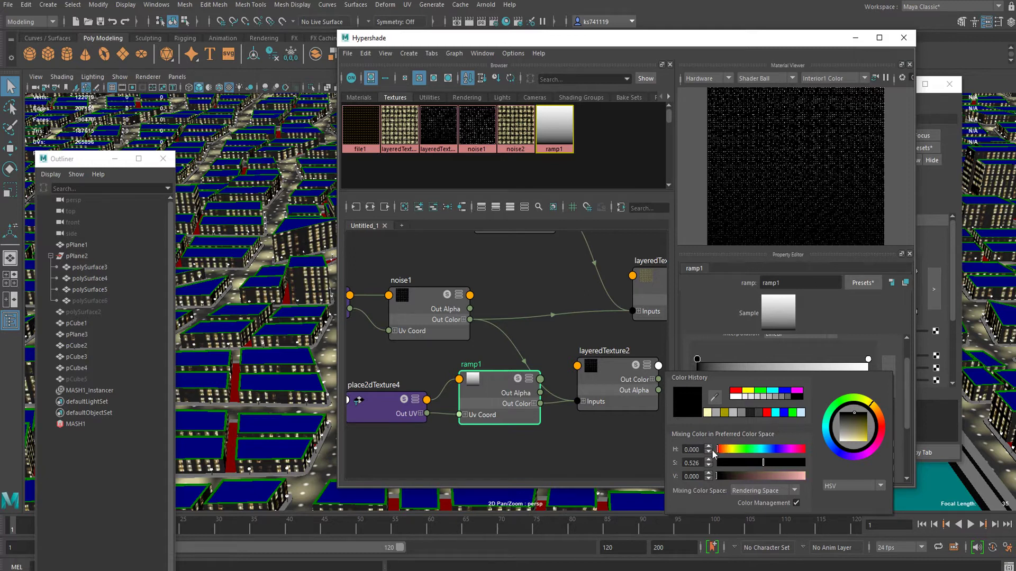
drag(797, 479, 807, 477)
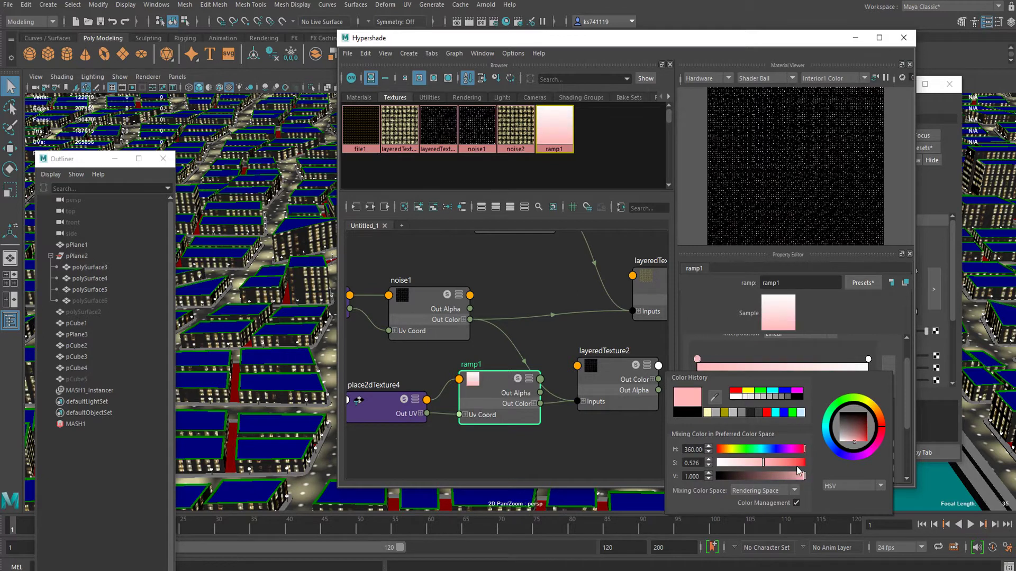
click(805, 463)
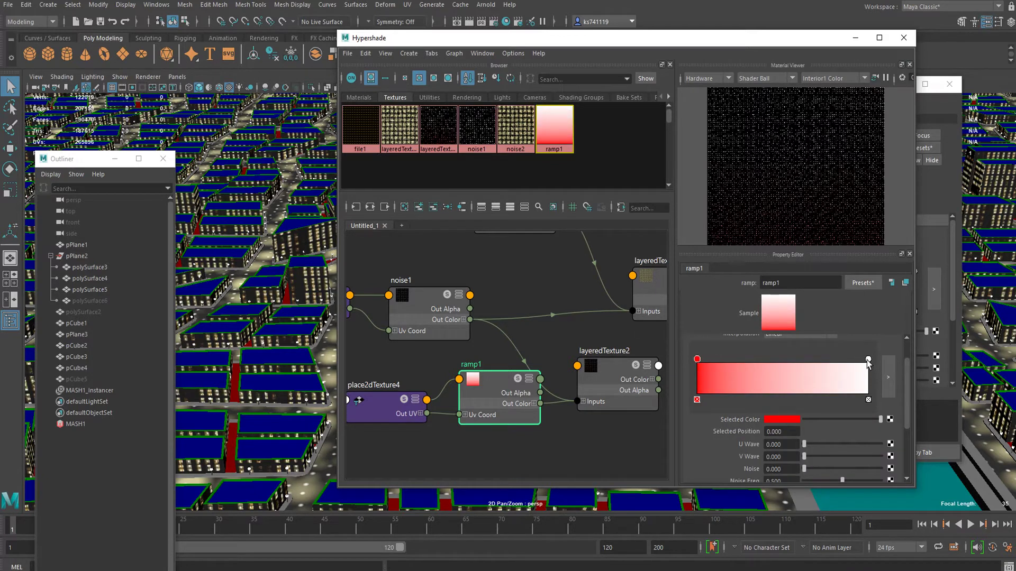
Move ramp1's white color marker to position 0.341 and recolor it pale warm yellow with hue 39.231.
drag(868, 360, 756, 360)
click(785, 420)
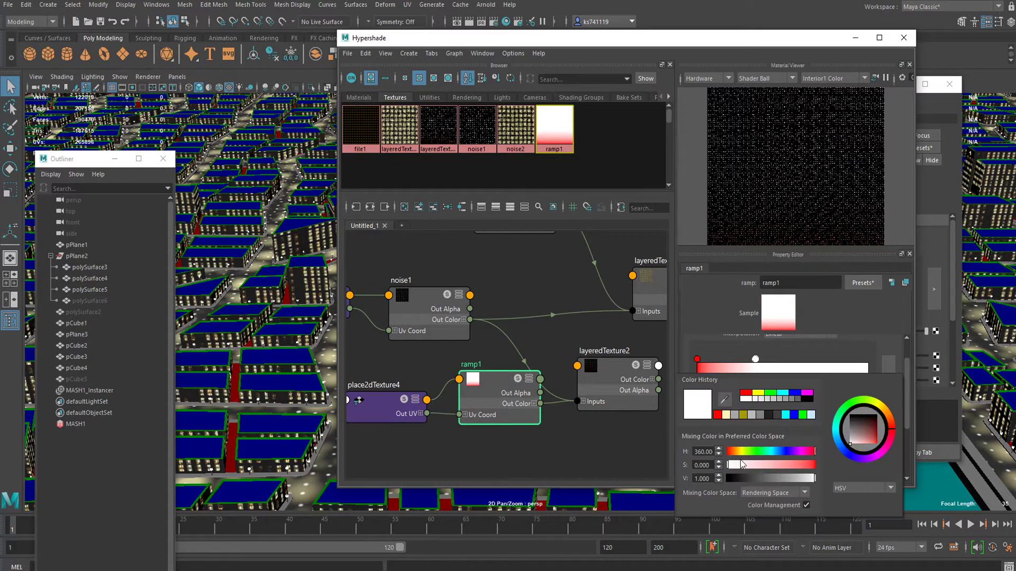
click(736, 452)
drag(740, 464, 829, 457)
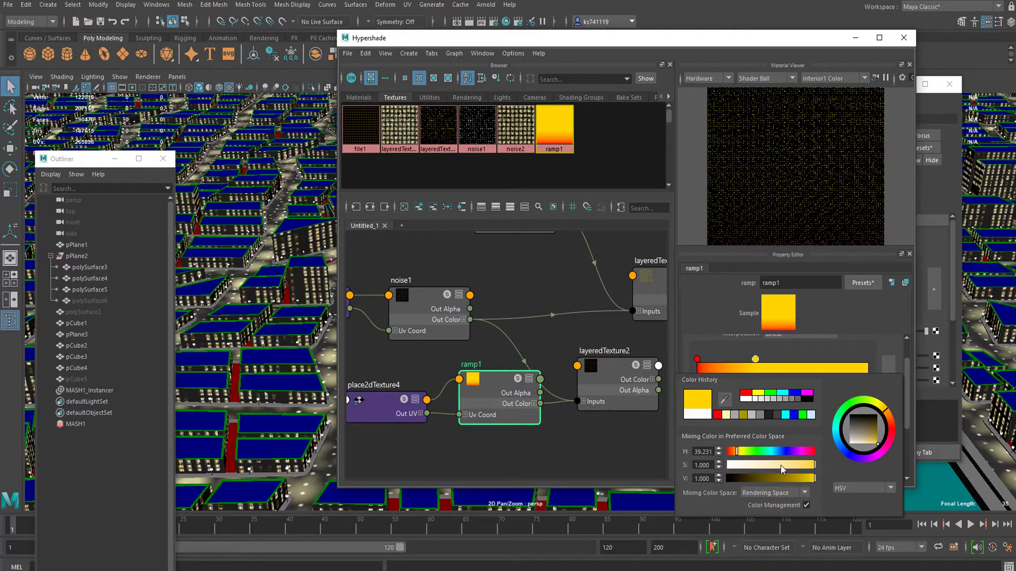
drag(773, 466, 768, 466)
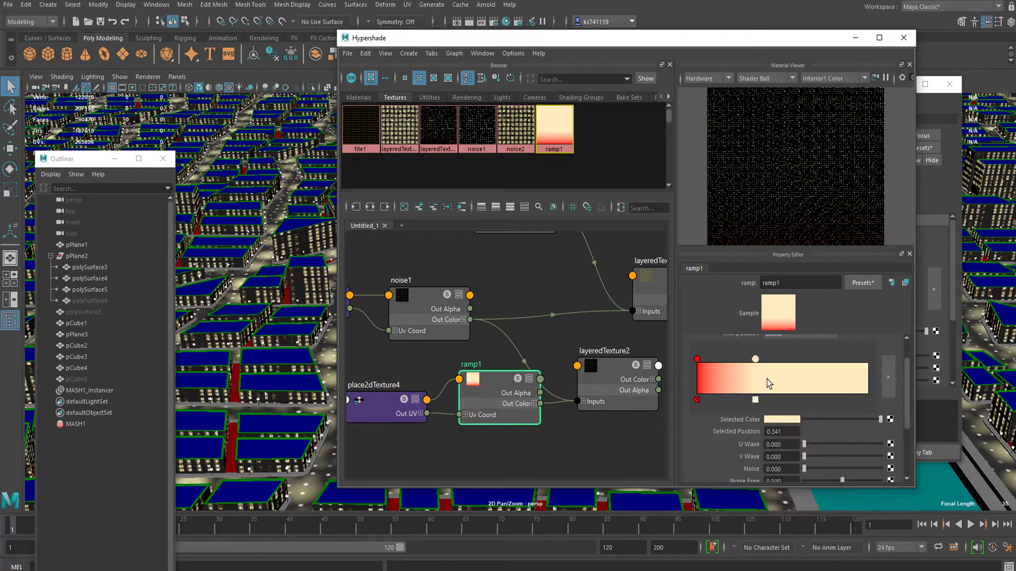
Add a color marker at position 0.675 on ramp1 and make it saturated green.
drag(814, 374, 815, 374)
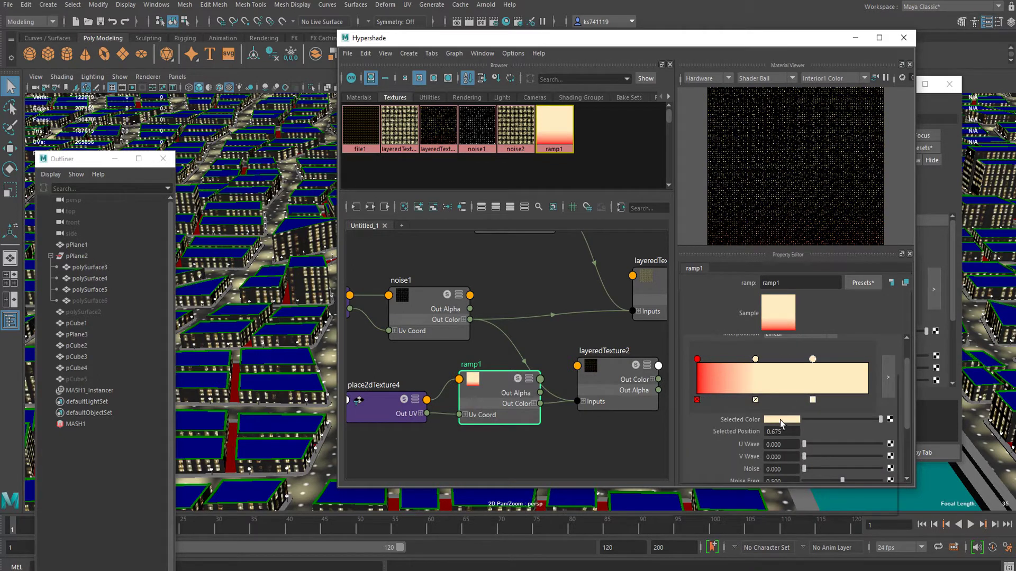
click(781, 420)
click(750, 450)
drag(770, 462, 809, 475)
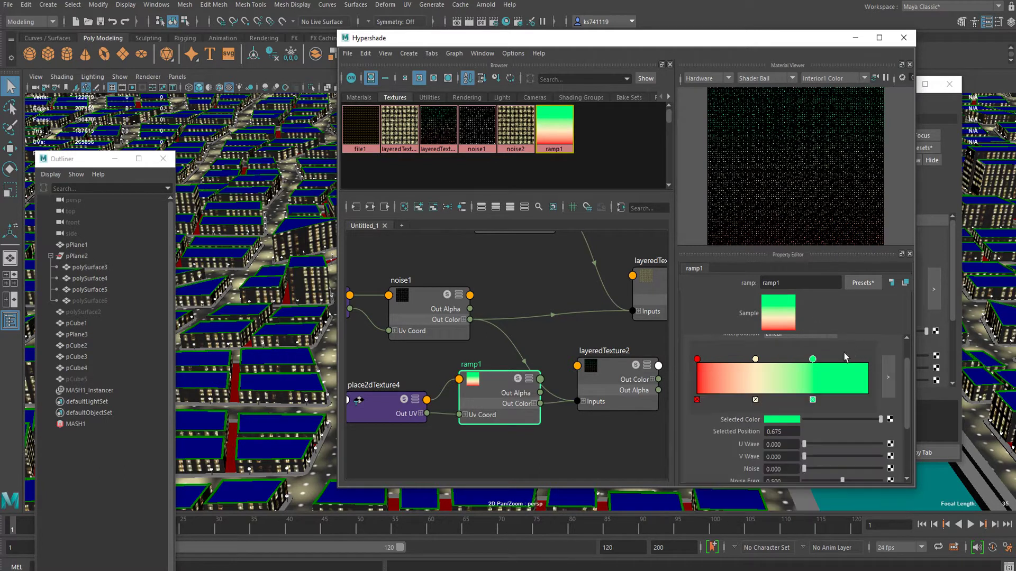
Add a color marker at position 0.957 on ramp1 and make it yellow with hue 60.
drag(848, 379, 861, 376)
click(784, 421)
click(739, 451)
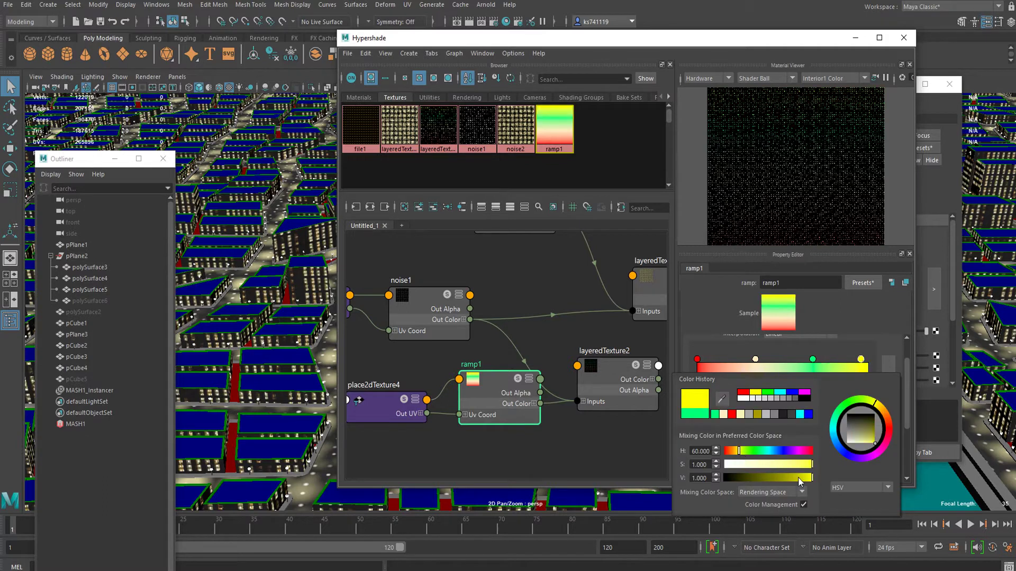
Replace the noise1 layer in layeredTexture1 with the Out Color of layeredTexture2.
scroll(510, 404, down, 4)
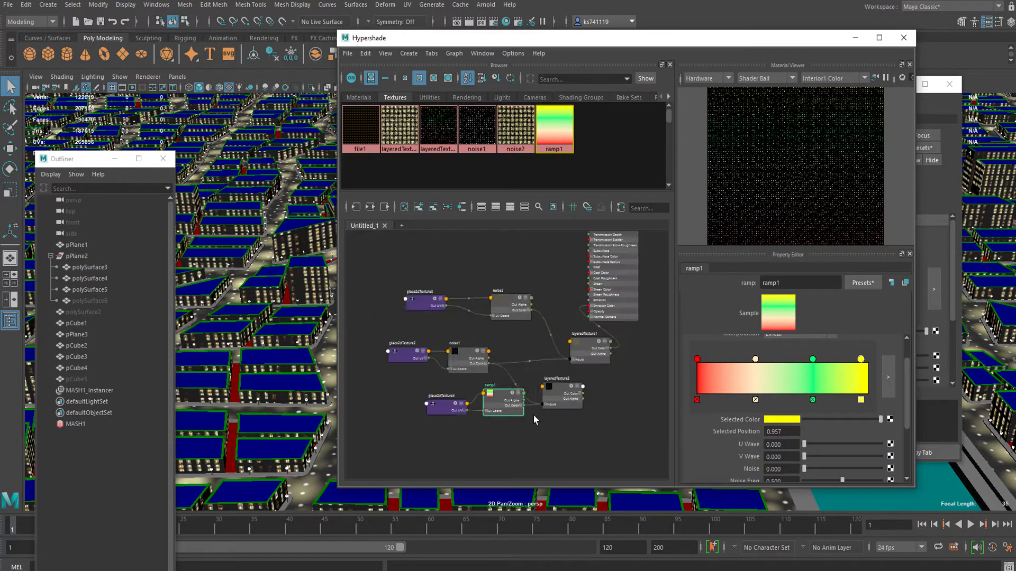
scroll(535, 415, up, 4)
scroll(297, 407, down, 3)
scroll(533, 379, up, 3)
scroll(445, 387, down, 3)
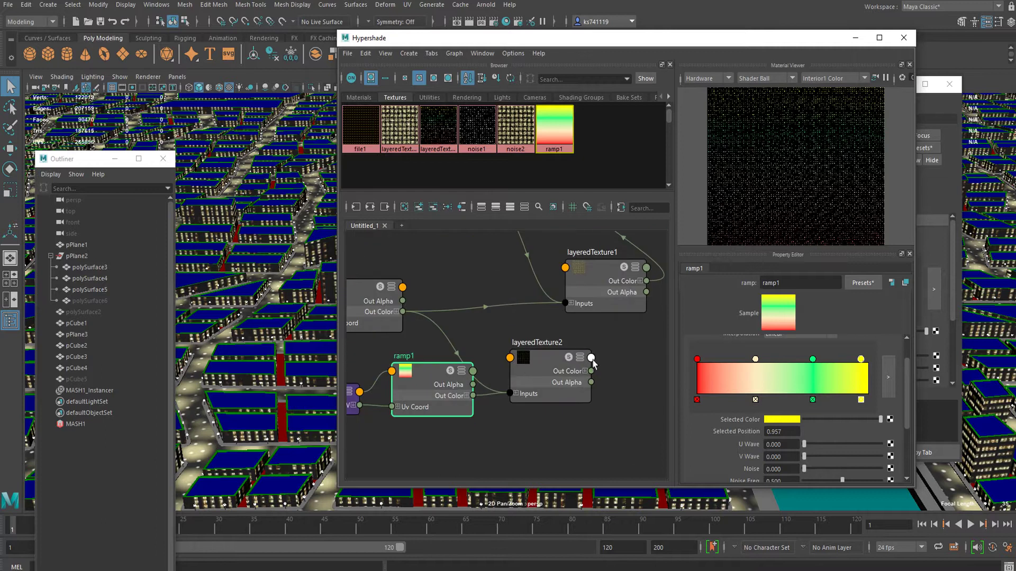
click(601, 270)
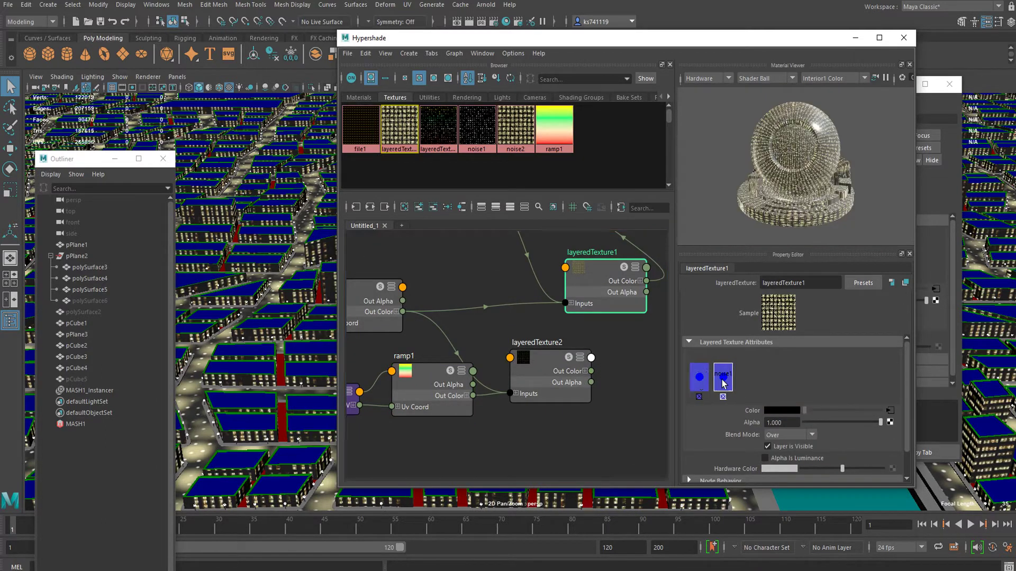
click(699, 397)
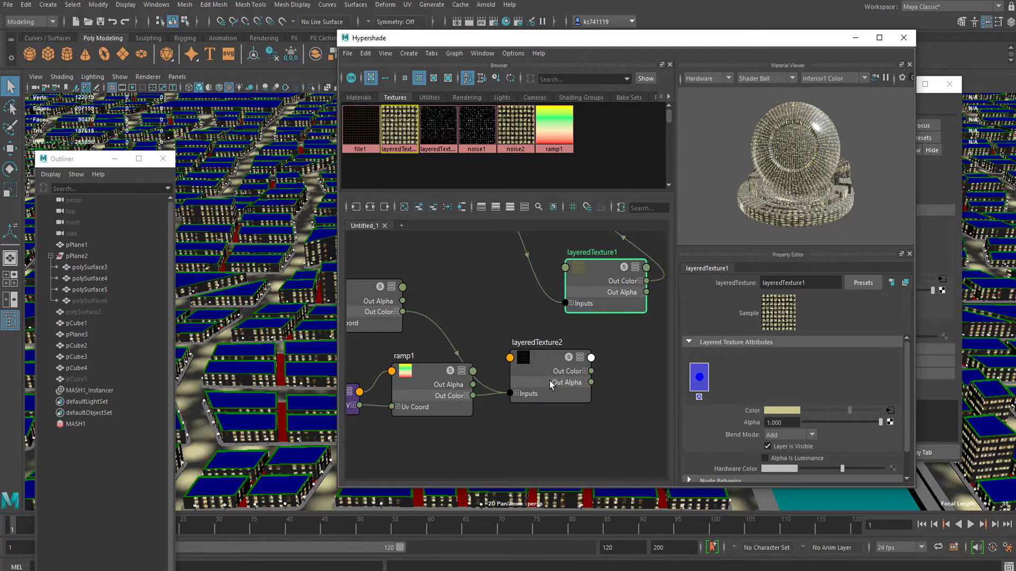
key(ctrl+z)
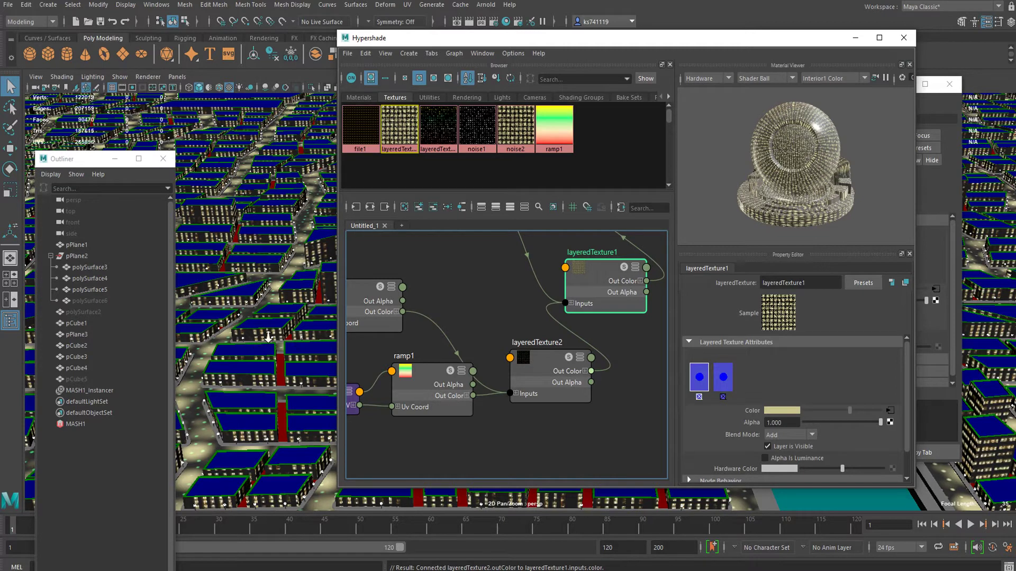
Examine the city's building facades and streets from above and at an angle to check the new window colors.
scroll(268, 336, down, 8)
alt+drag(286, 327, 285, 370)
scroll(285, 370, up, 8)
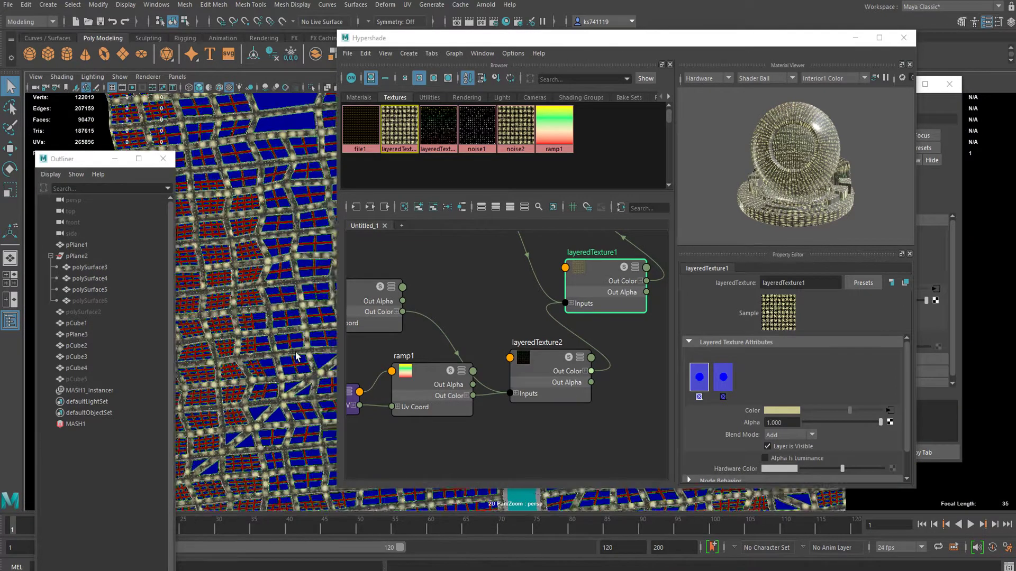
mouse_move(280, 343)
alt+middle_down()
mouse_move(273, 385)
mouse_move(297, 348)
alt+middle_up()
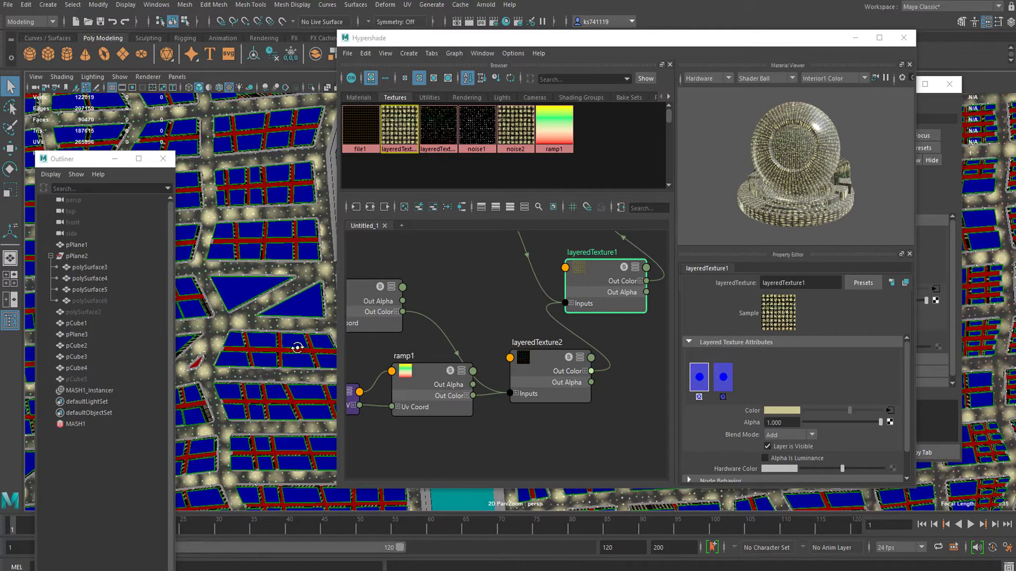
alt+drag(297, 347, 287, 315)
alt+middle_drag(288, 316, 138, 301)
alt+middle_drag(260, 307, 283, 324)
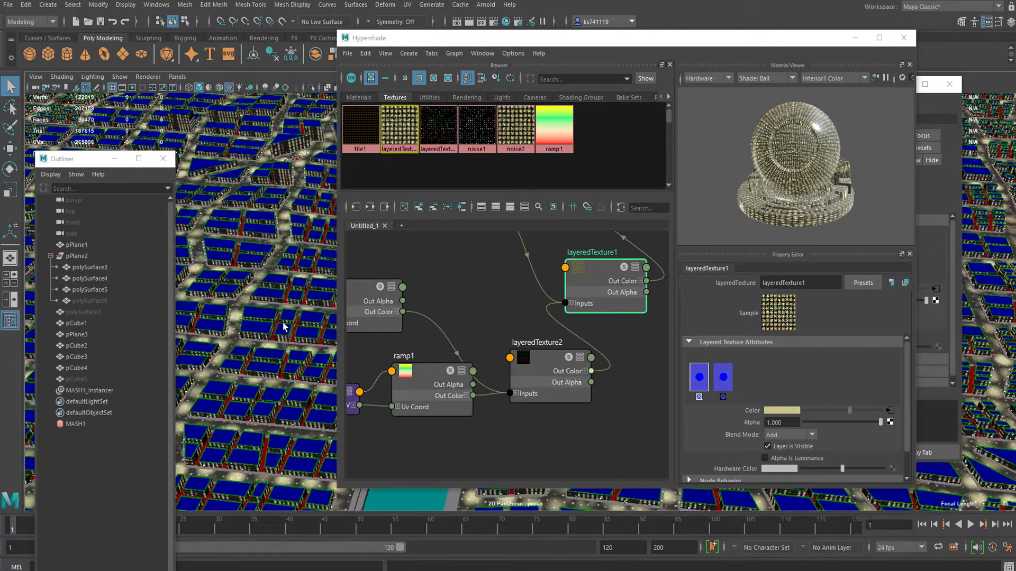
Set ramp1's Noise to 0.657 and its Noise Freq to 0.783.
click(443, 393)
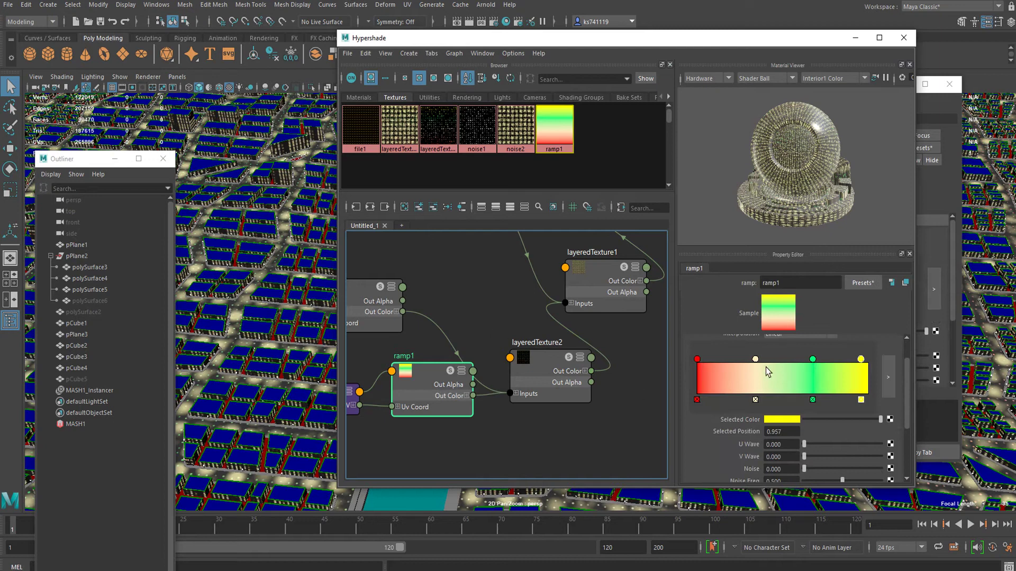
alt+drag(242, 252, 274, 312)
alt+right_drag(250, 300, 447, 243)
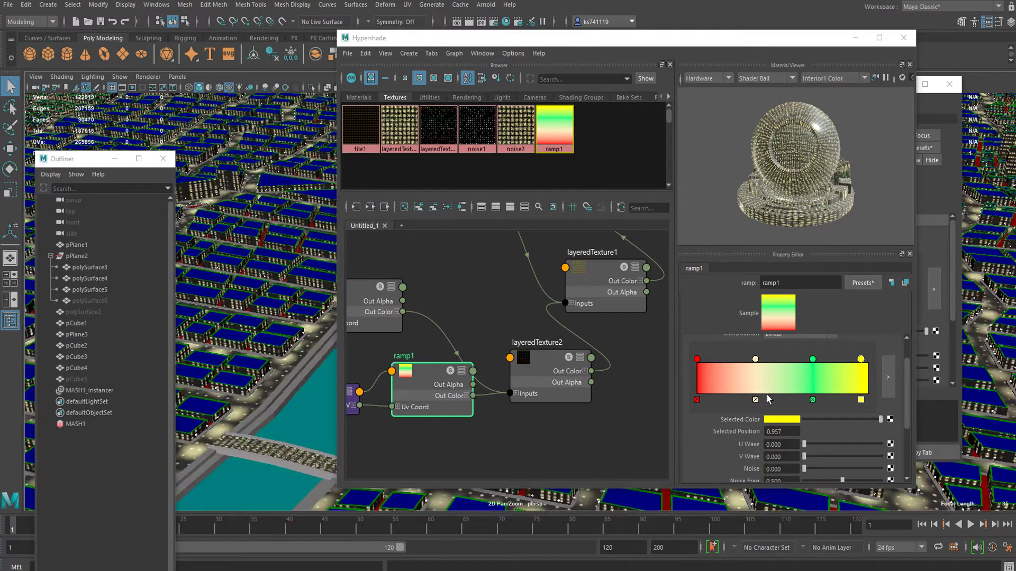
scroll(770, 400, down, 3)
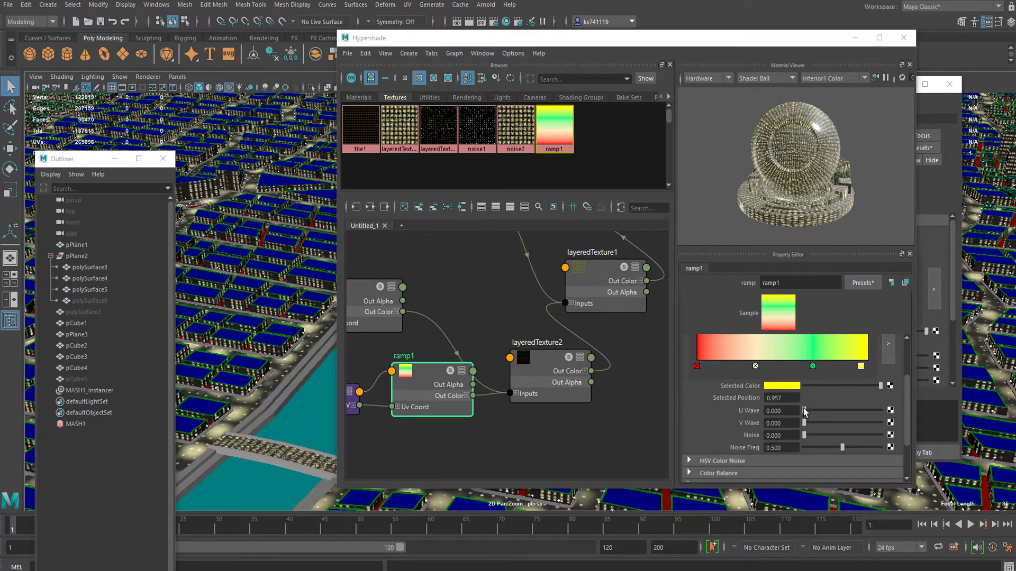
drag(804, 434, 862, 453)
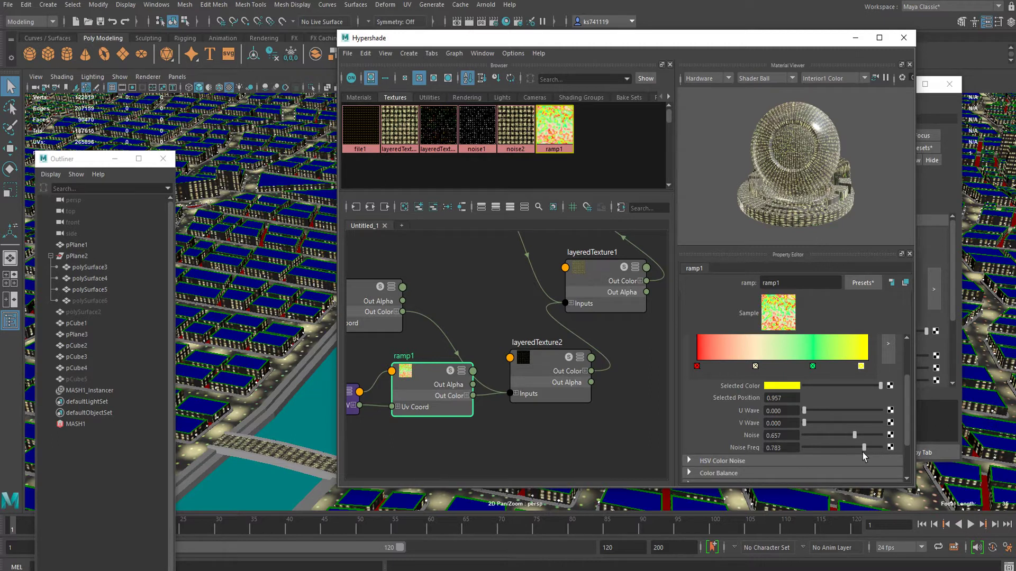
Set ramp1's Hue Noise to 0.028 under HSV Color Noise and inspect the buildings in the viewport.
scroll(768, 454, down, 1)
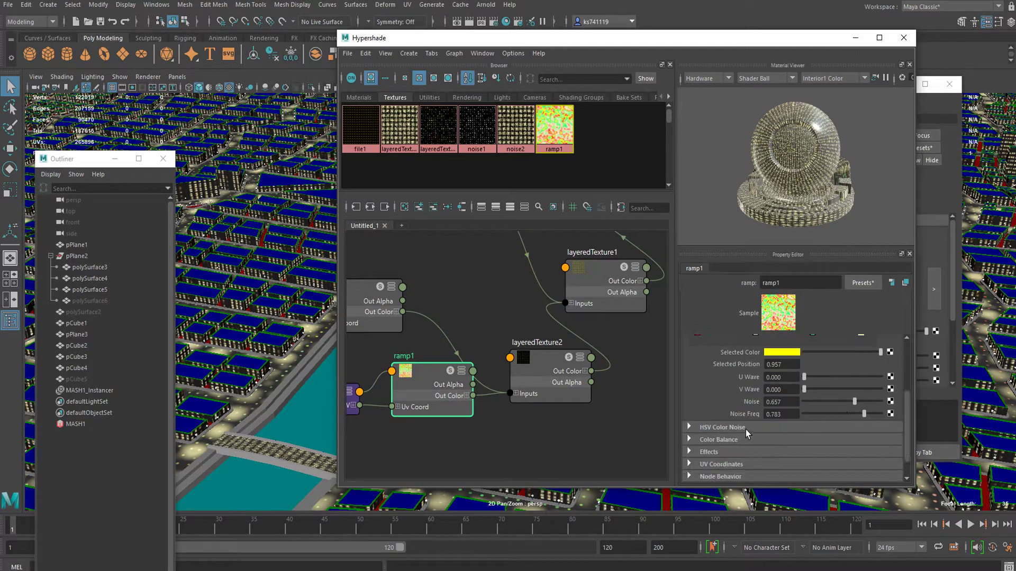
click(722, 427)
mouse_move(804, 440)
mouse_down()
mouse_move(821, 443)
mouse_move(806, 446)
mouse_up()
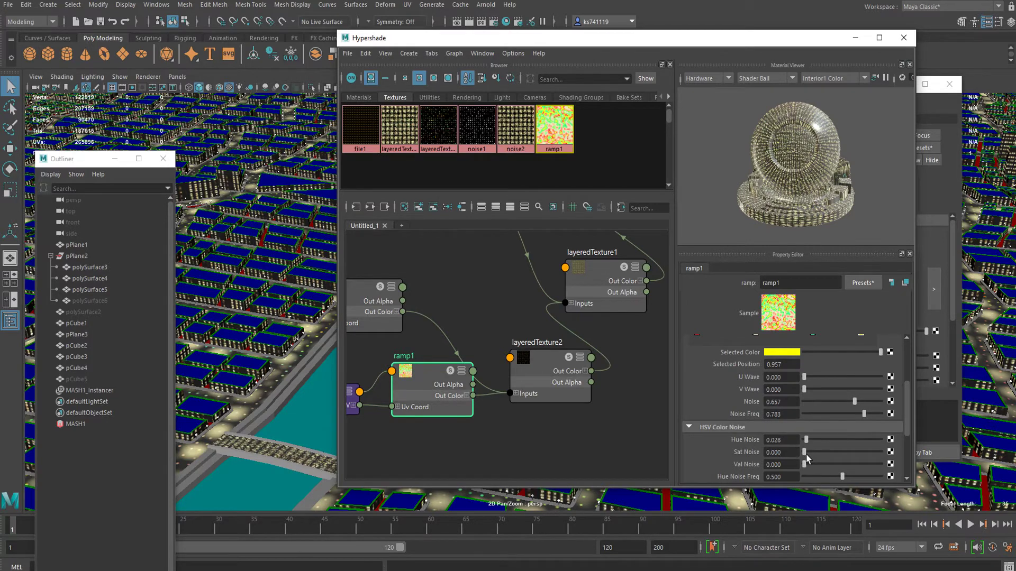
alt+drag(262, 323, 296, 323)
alt+middle_drag(297, 323, 360, 320)
scroll(212, 371, up, 4)
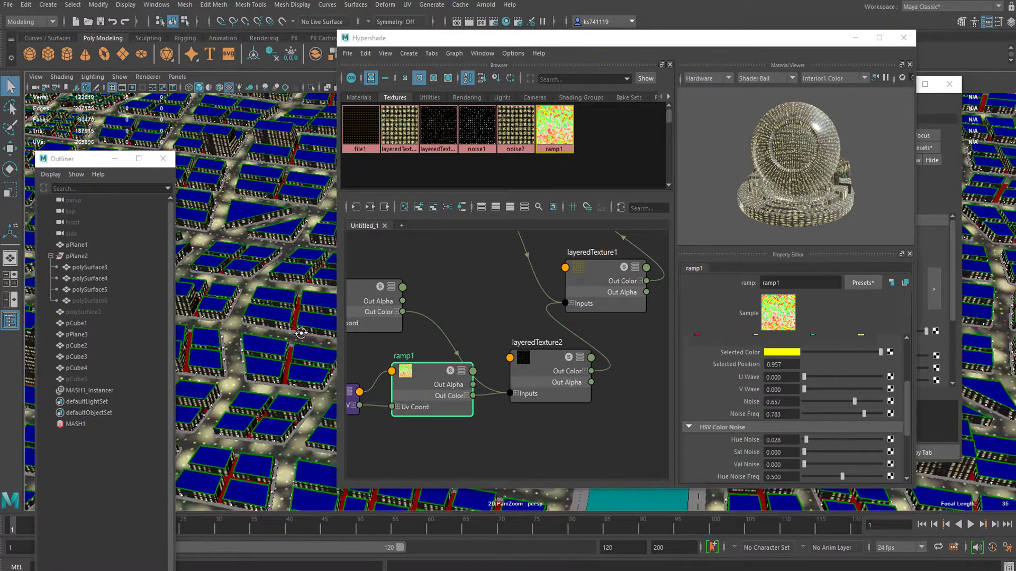
Set the Alpha of the first layer in layeredTexture1 to 0.638.
scroll(279, 382, down, 5)
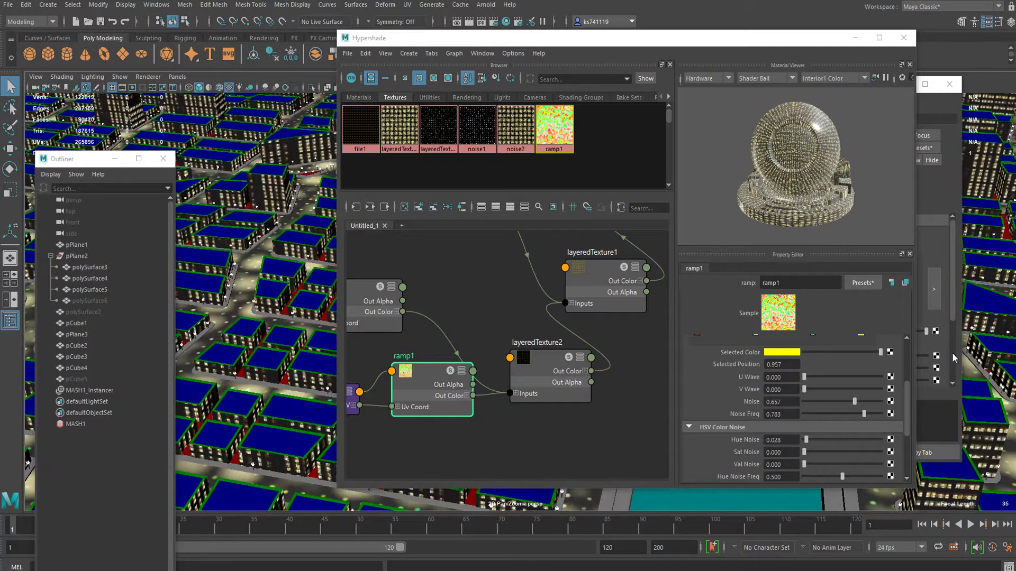
click(553, 377)
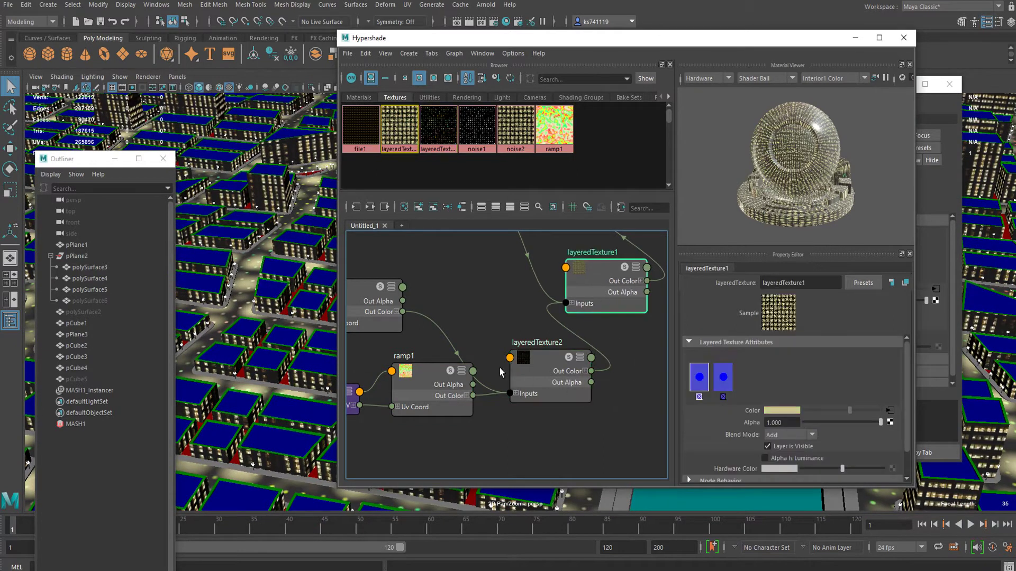
click(401, 380)
alt+middle_drag(257, 292, 329, 299)
scroll(256, 331, up, 3)
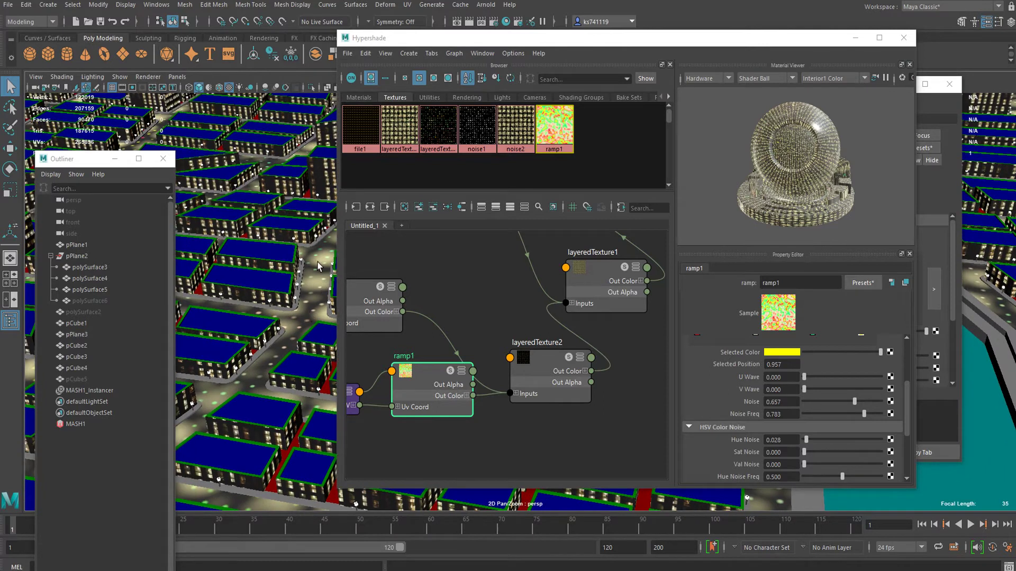
click(603, 277)
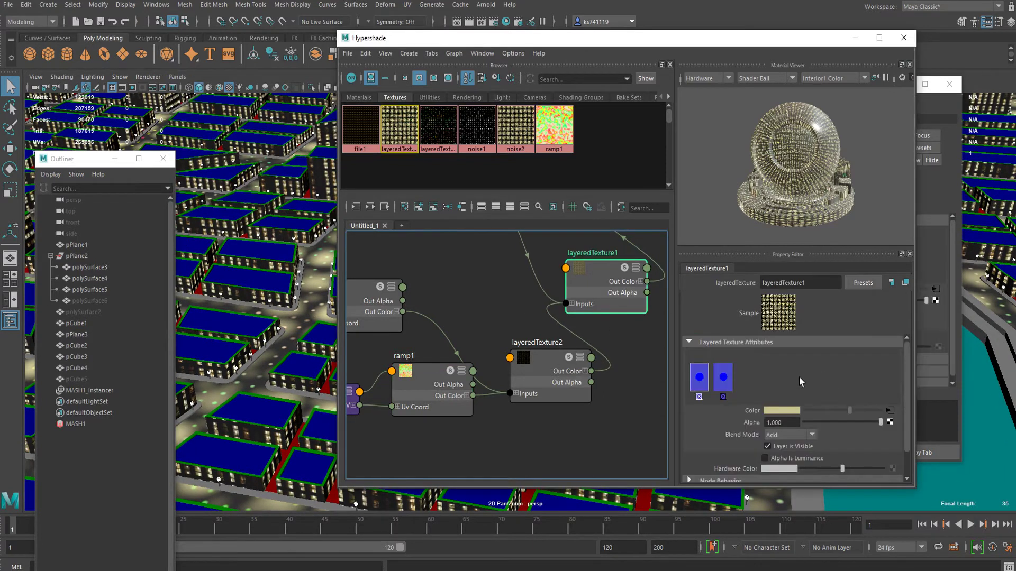
mouse_move(849, 423)
mouse_down()
mouse_move(815, 429)
mouse_move(851, 427)
mouse_move(838, 423)
mouse_up()
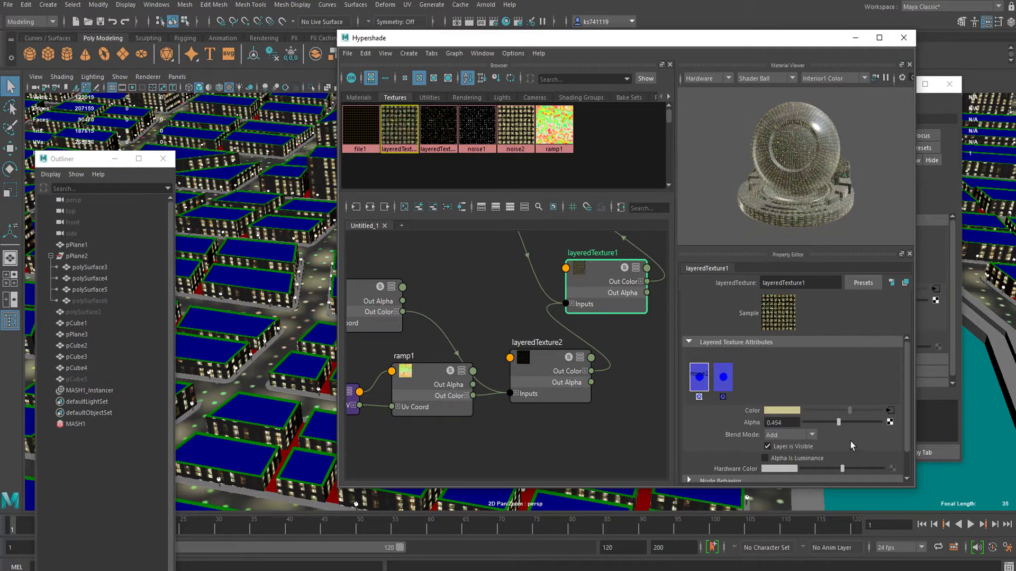
click(852, 423)
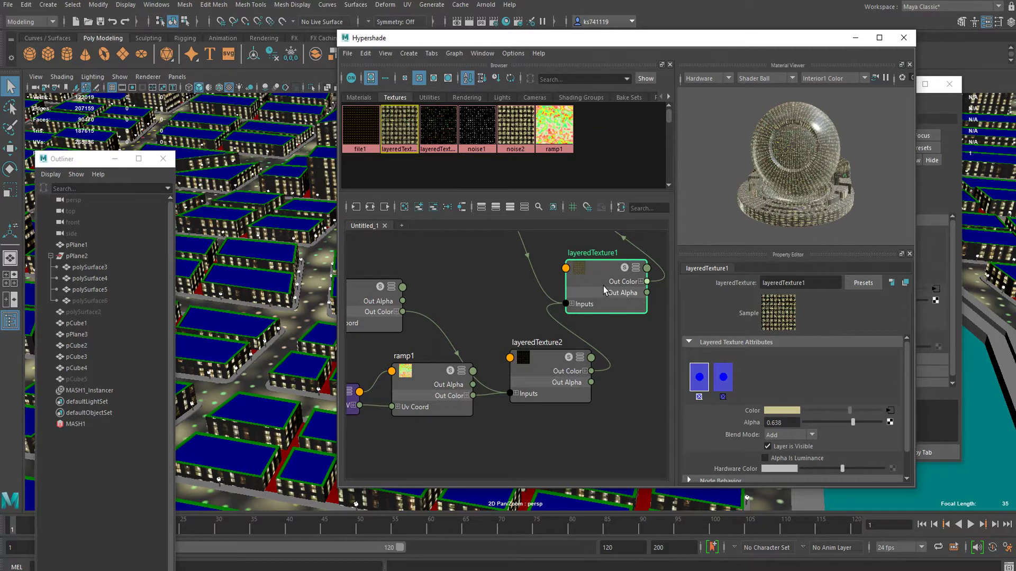
Set the Emission Weight of aiStandardSurface3, the material fed by layeredTexture1, to 0.601.
alt+middle_drag(560, 265, 354, 371)
click(476, 300)
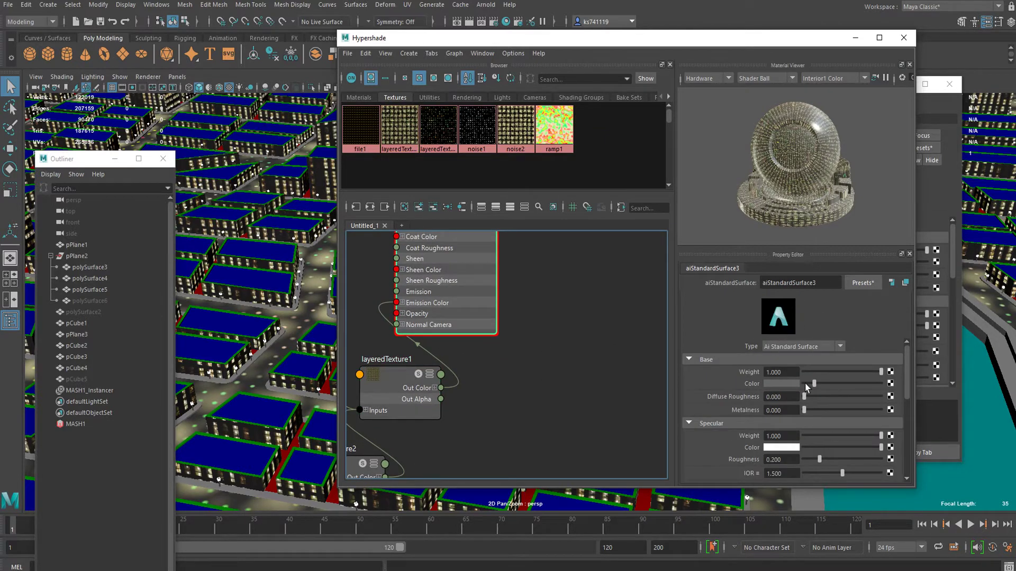
scroll(807, 386, down, 5)
scroll(783, 389, up, 2)
scroll(735, 416, down, 2)
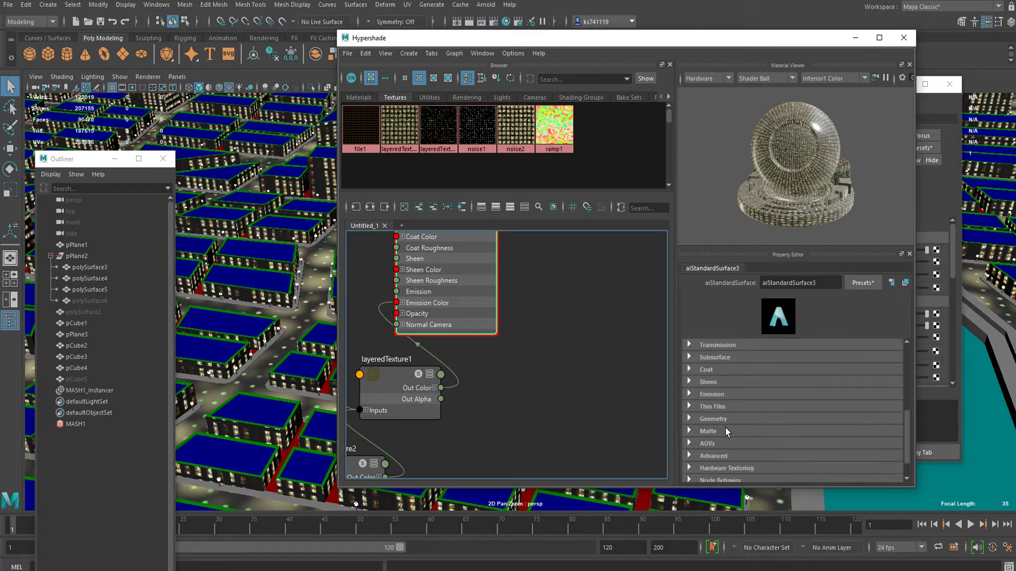
click(711, 394)
drag(828, 407, 850, 407)
Render the city from the perspective camera in Arnold RenderView and enlarge the image to check the lights.
click(491, 6)
click(500, 22)
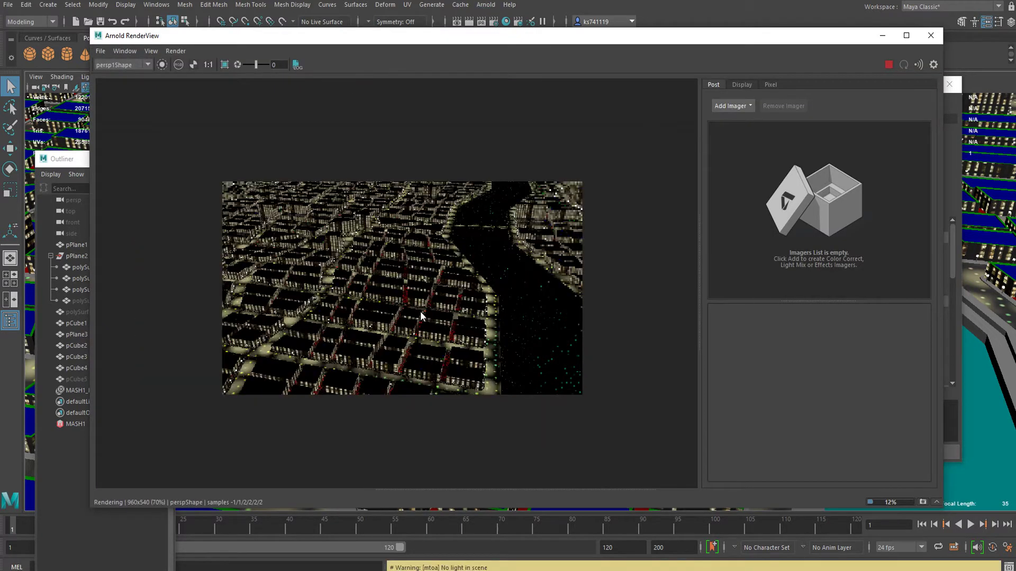
scroll(427, 294, up, 3)
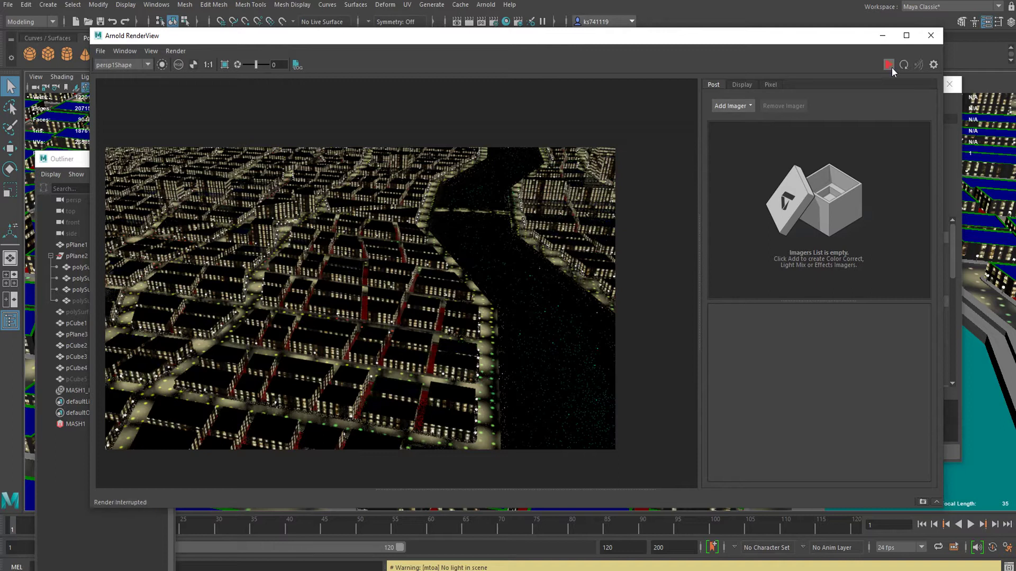
Save the scene, accepting the student version notice, and inspect the rendered city before closing the render view.
key(ctrl+s)
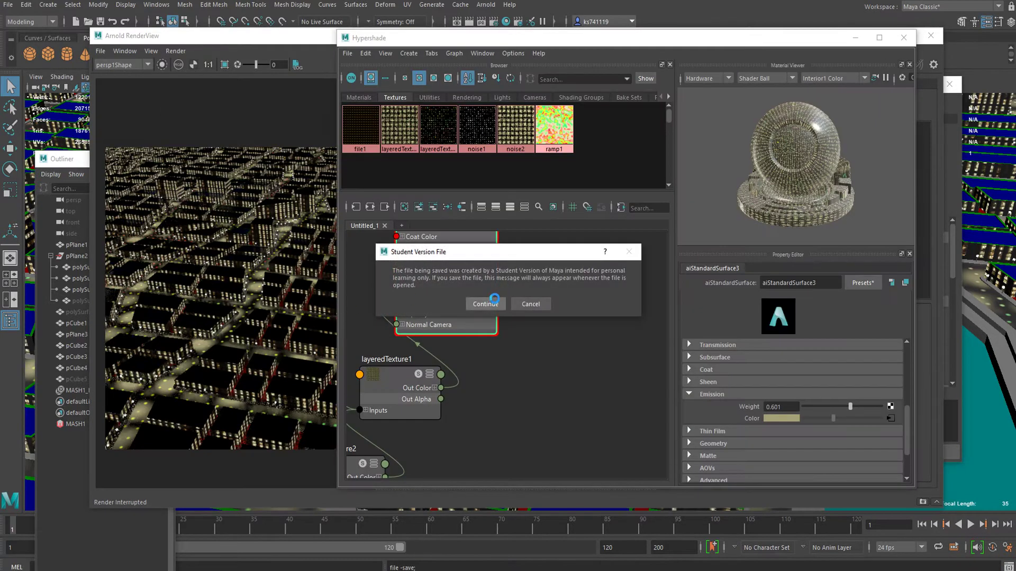
click(485, 303)
click(262, 36)
middle_drag(368, 284, 376, 258)
scroll(374, 284, up, 2)
scroll(373, 284, up, 2)
scroll(376, 259, down, 2)
scroll(376, 258, down, 2)
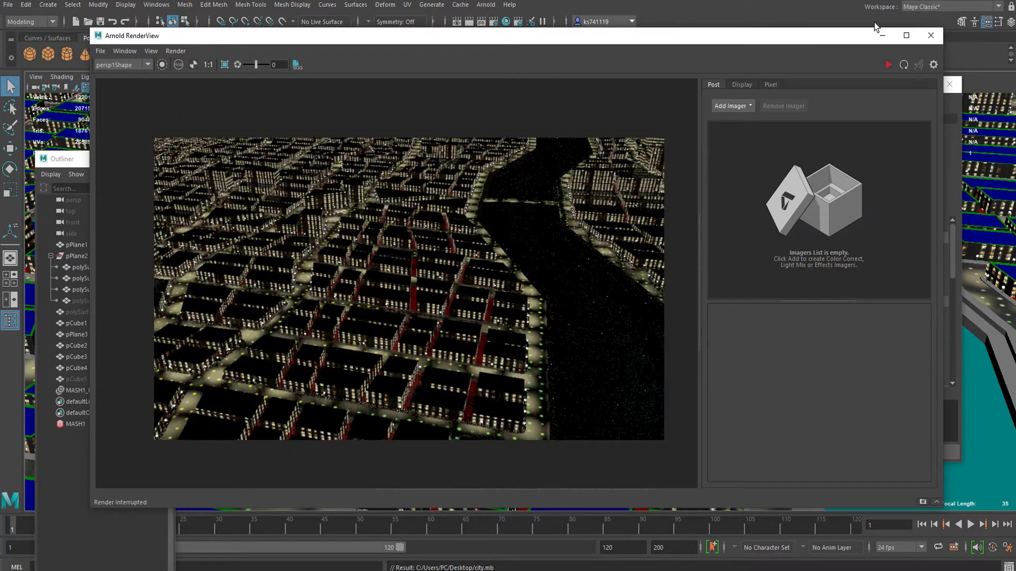
click(931, 36)
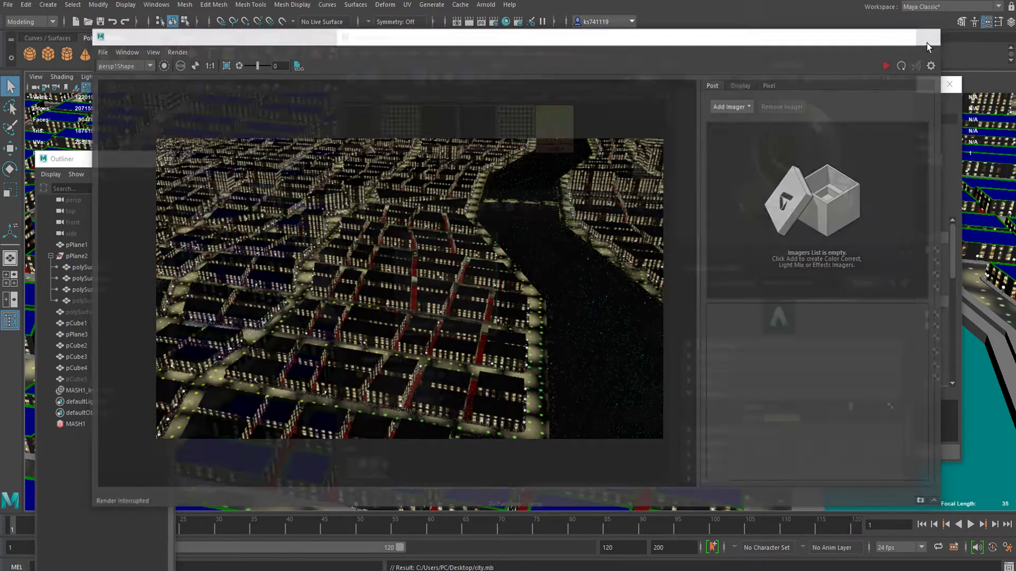
Graph the network of the aiBuilding material used on the high-rises and select its HighRiseNight0058_1_350.jpg file texture.
click(268, 298)
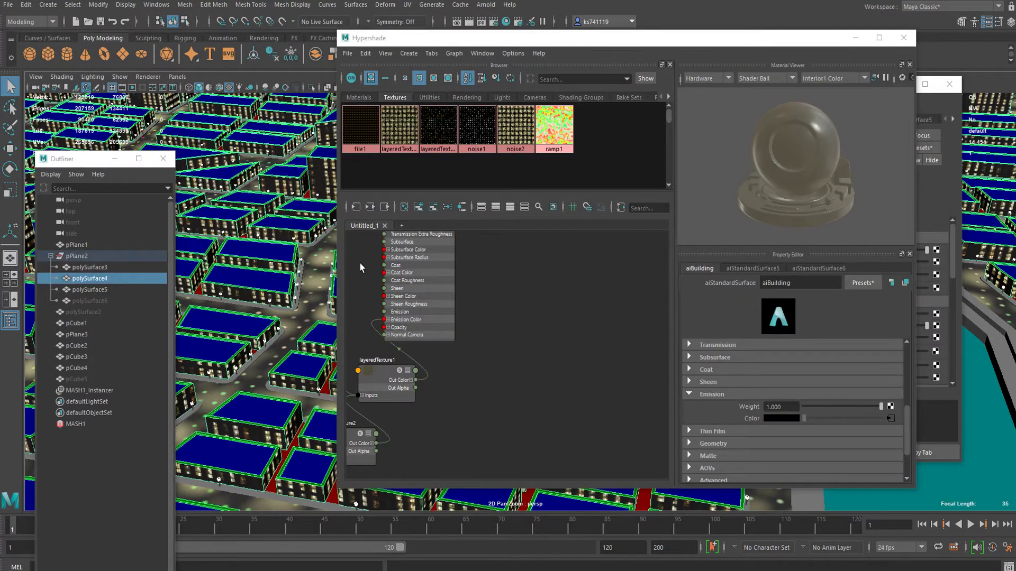
scroll(490, 274, down, 2)
alt+drag(228, 248, 296, 264)
scroll(307, 270, up, 2)
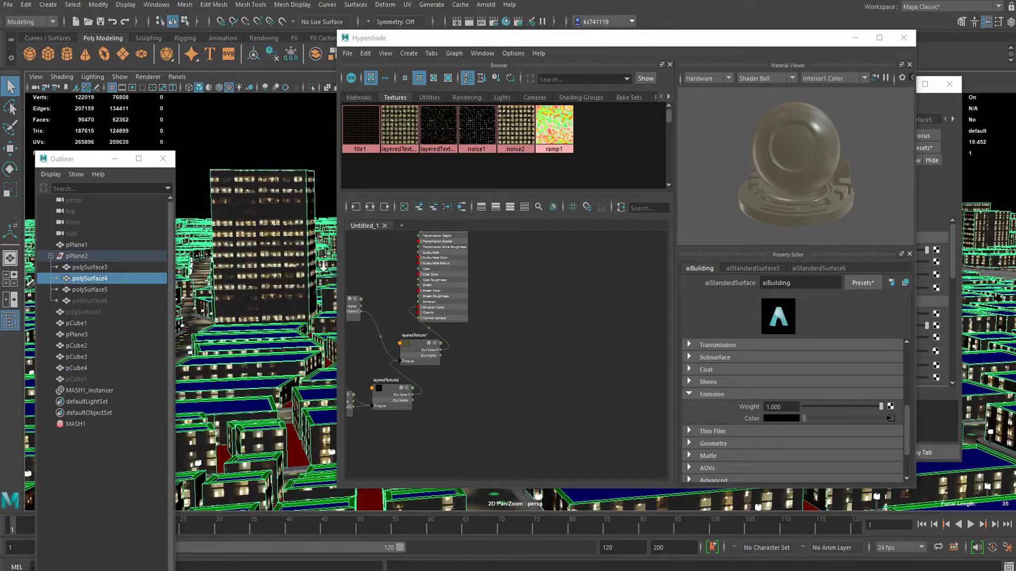
alt+middle_drag(334, 281, 318, 289)
alt+drag(230, 279, 277, 262)
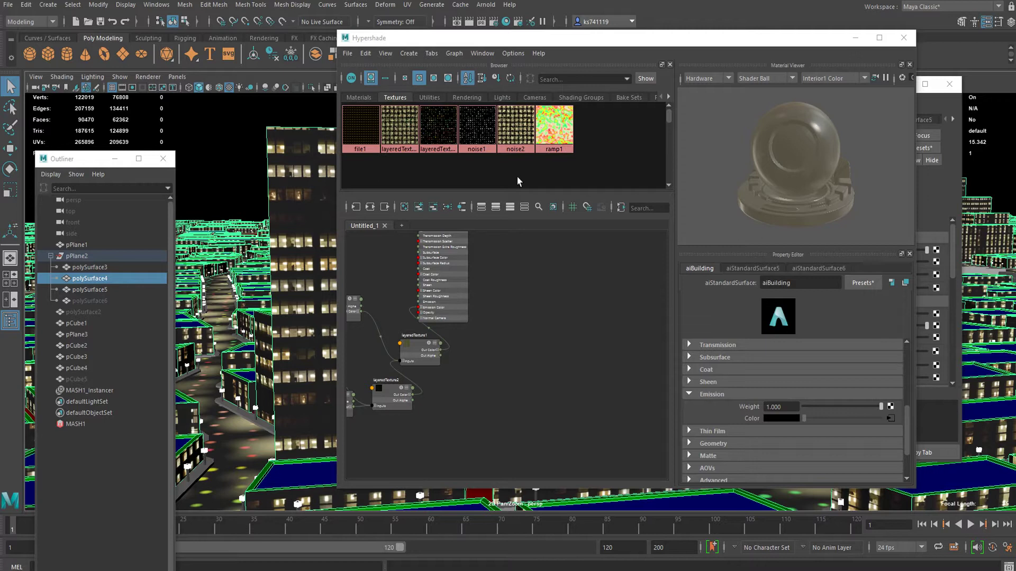
click(363, 97)
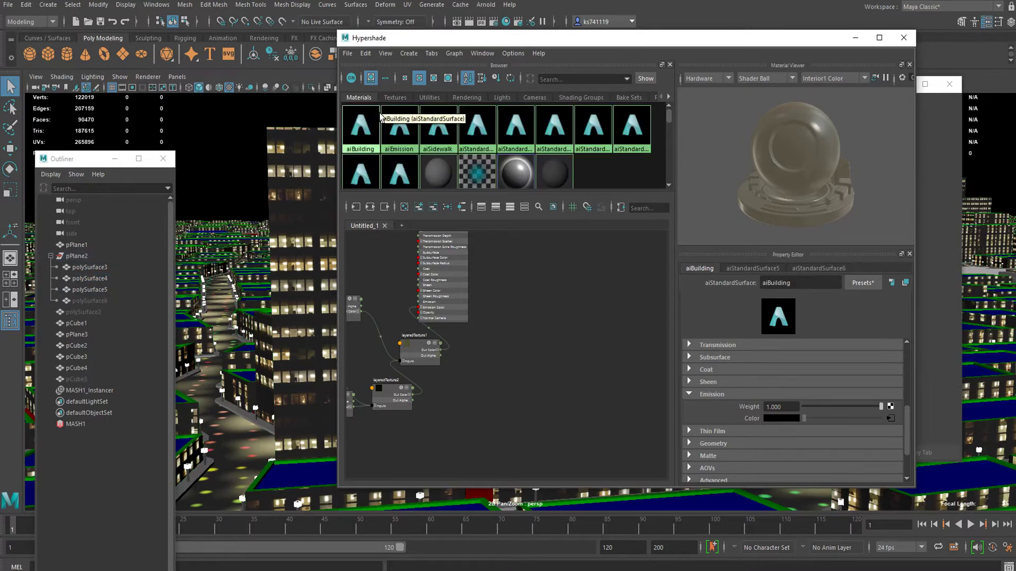
click(293, 179)
right_click(369, 146)
right_drag(370, 146, 372, 175)
alt+middle_drag(458, 333, 480, 309)
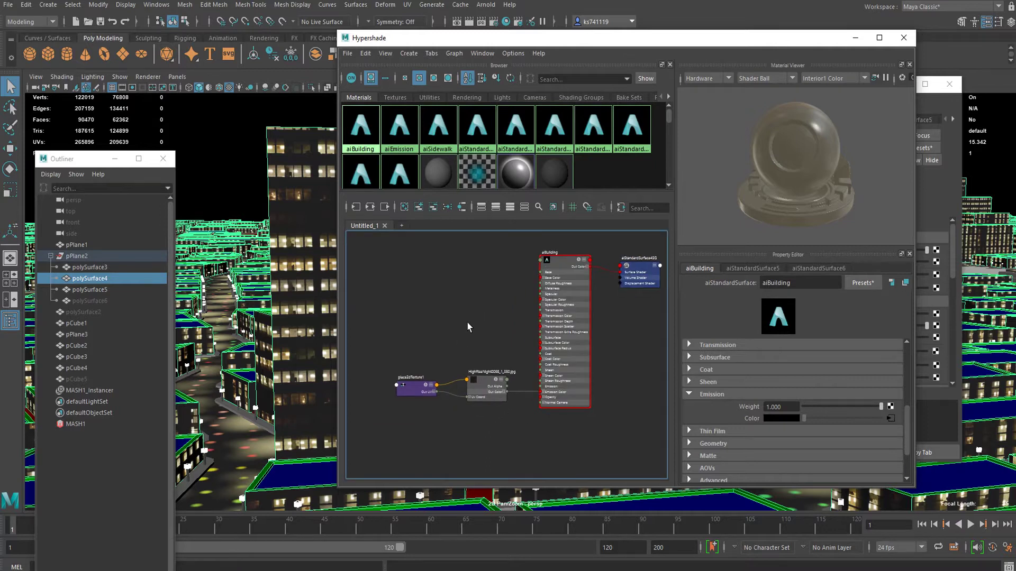
scroll(492, 336, up, 5)
alt+middle_drag(497, 357, 585, 277)
click(530, 412)
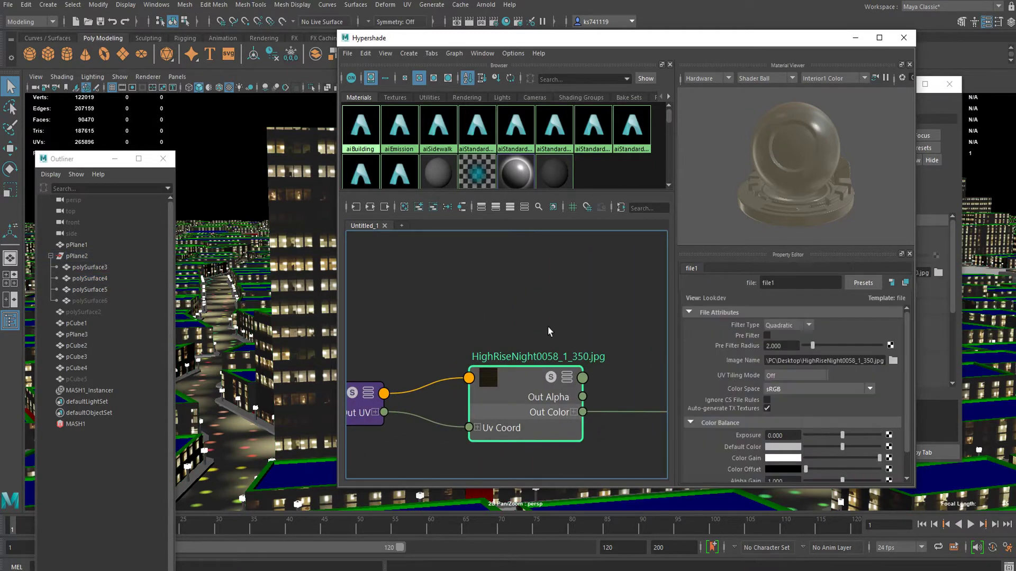
Create a layeredTexture node below the high-rise file texture in the aiBuilding network.
alt+middle_drag(544, 321, 534, 308)
scroll(546, 386, down, 3)
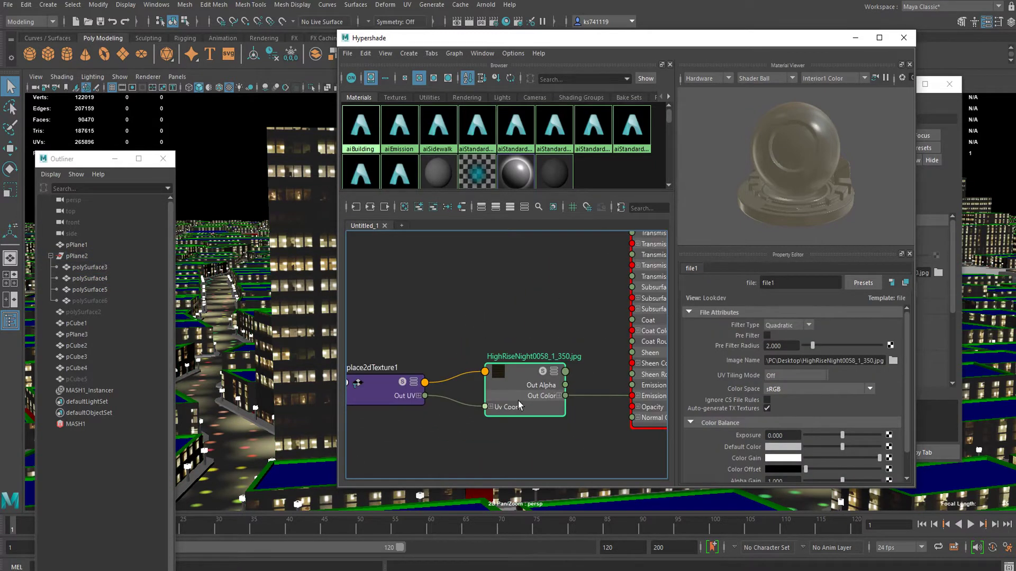
middle_drag(518, 401, 488, 377)
click(575, 419)
alt+middle_drag(569, 420, 525, 372)
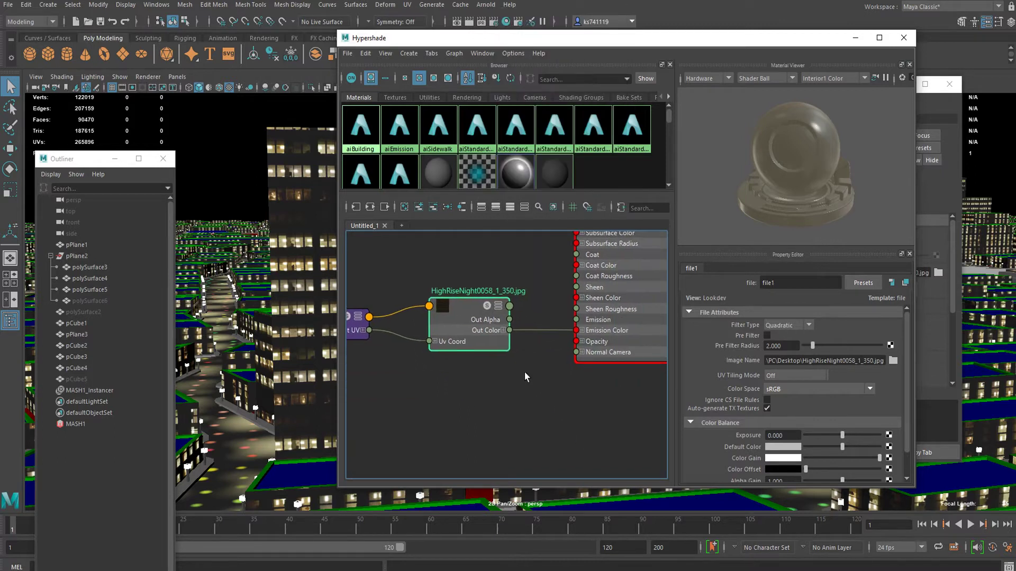
key(Tab)
text(lay)
key(Down)
key(Down)
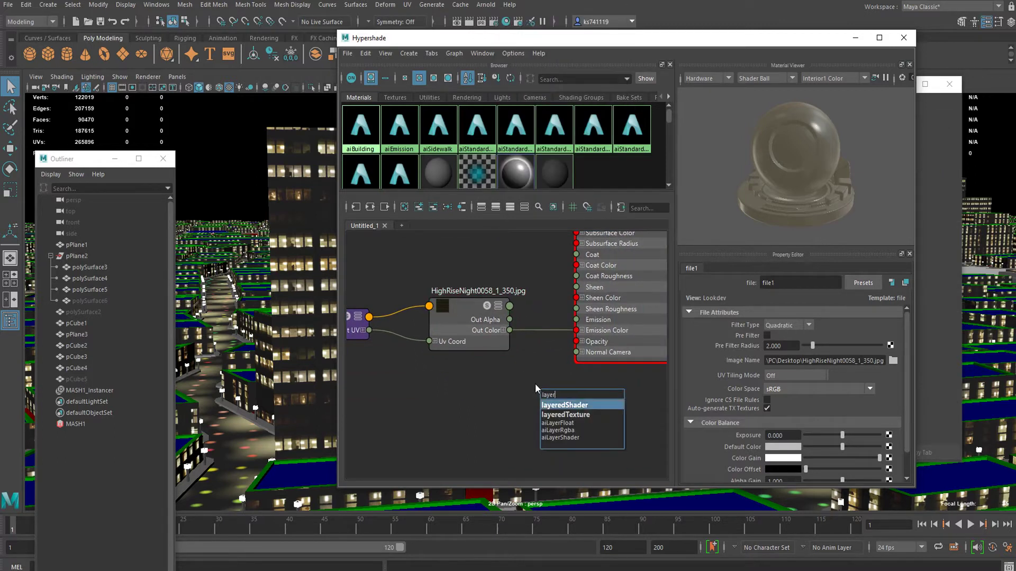
key(Return)
Create a ramp texture node and place it below the high-rise file texture, beside layeredTexture3.
alt+middle_drag(479, 414, 496, 382)
click(445, 388)
key(Tab)
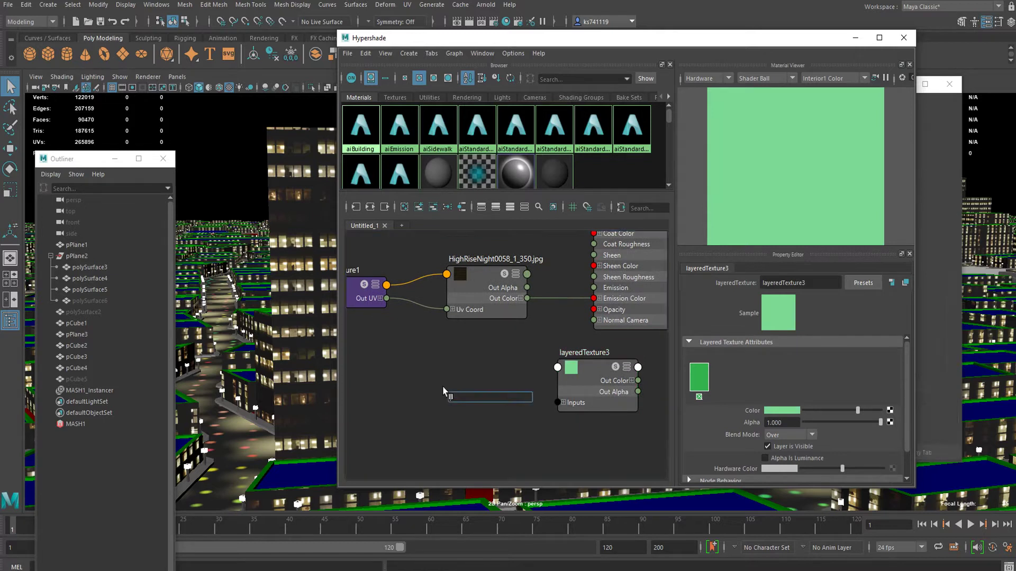
text(ramp)
key(Down)
key(Down)
key(Down)
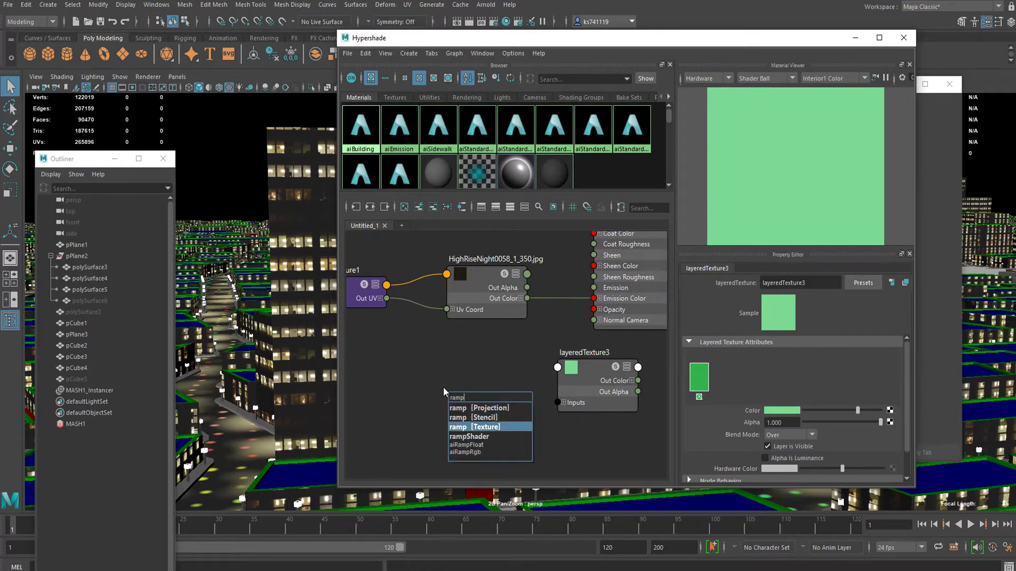
key(Return)
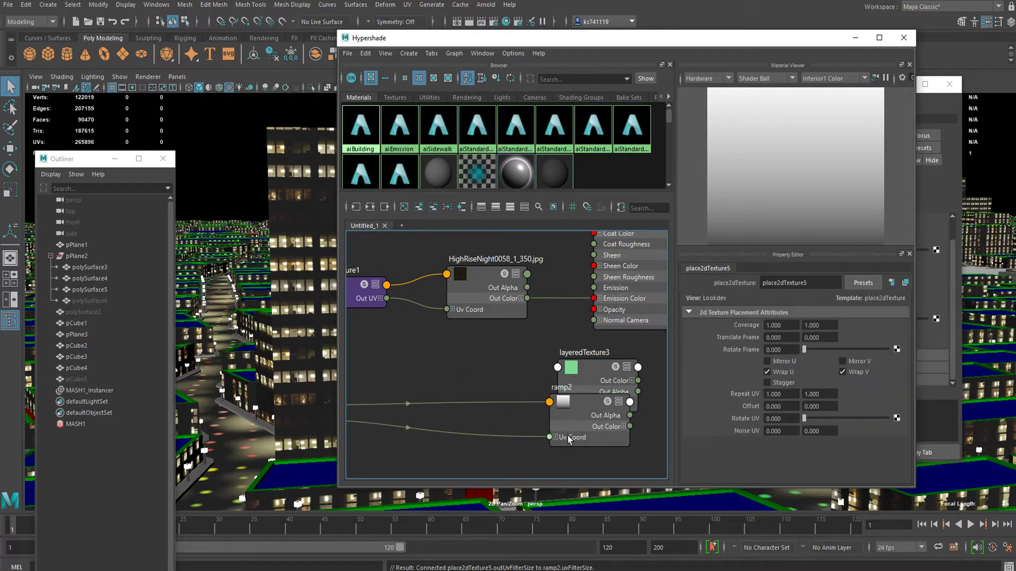
drag(572, 437, 421, 422)
Add the high-rise file texture and ramp2 as layers of layeredTexture3, with ramp2 first and its Blend Mode set to Multiply.
click(595, 403)
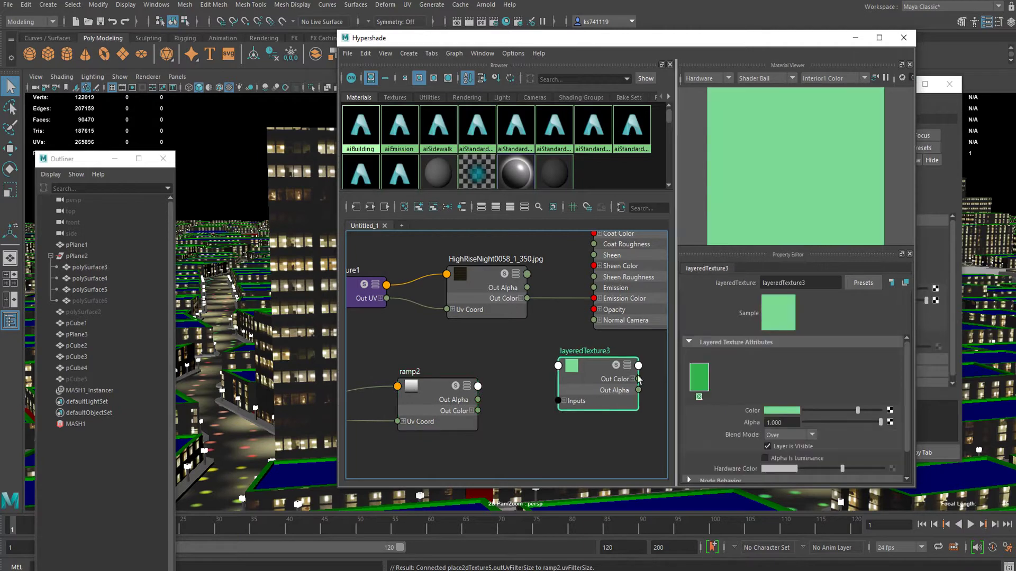
middle_drag(572, 336, 722, 394)
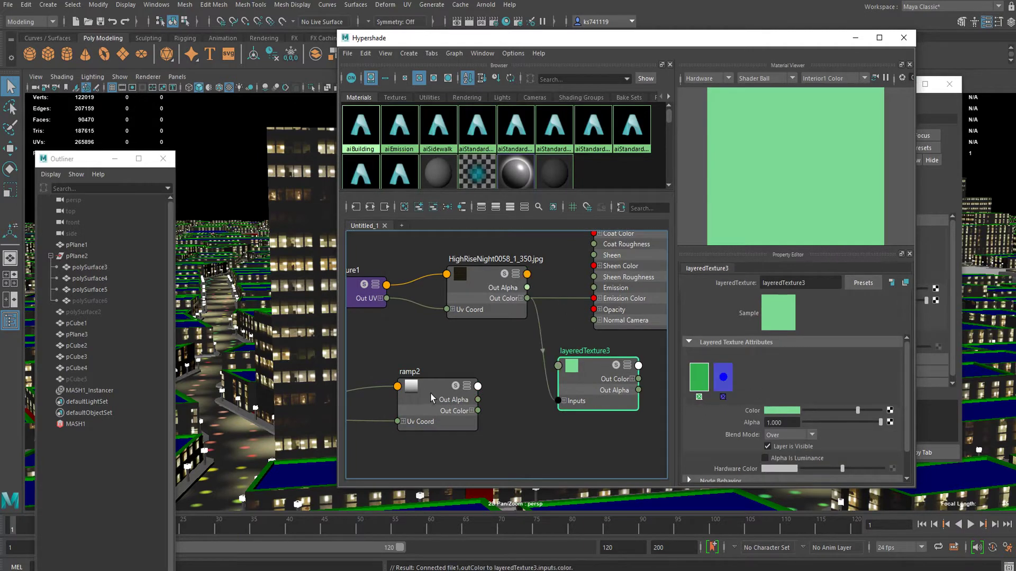
middle_drag(432, 398, 707, 400)
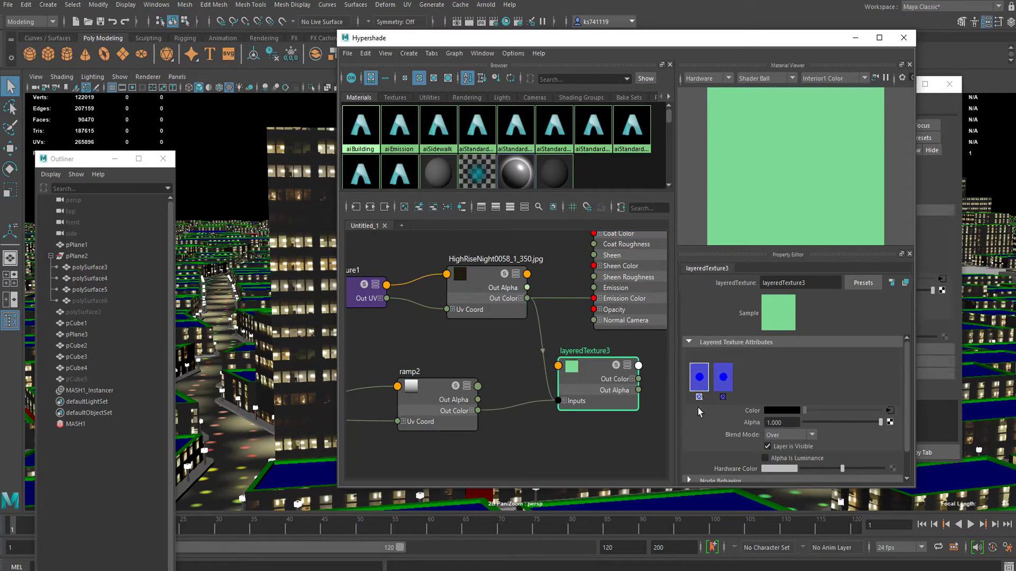
mouse_move(701, 379)
middle_down()
mouse_move(753, 386)
mouse_move(695, 377)
middle_up()
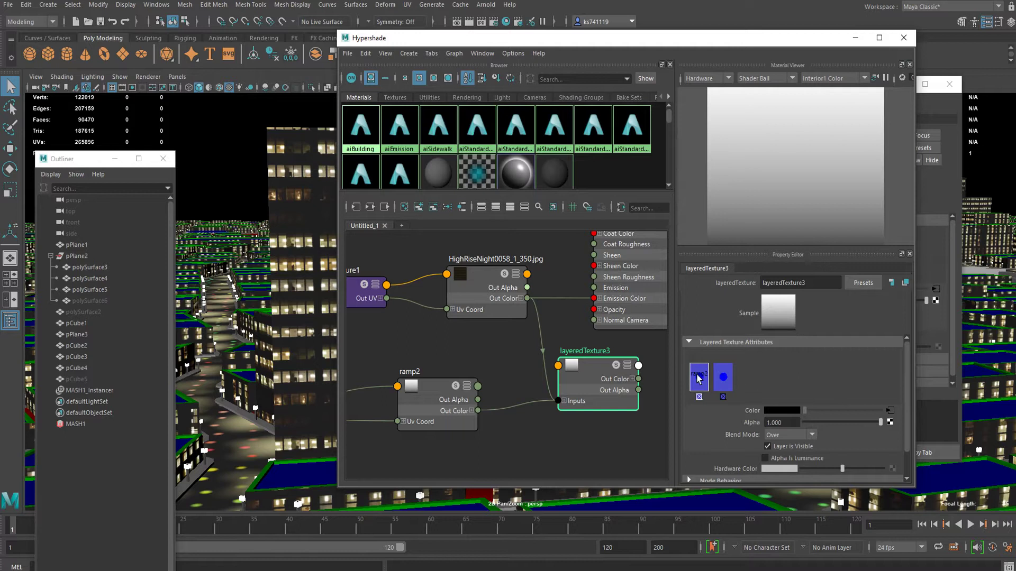
click(782, 436)
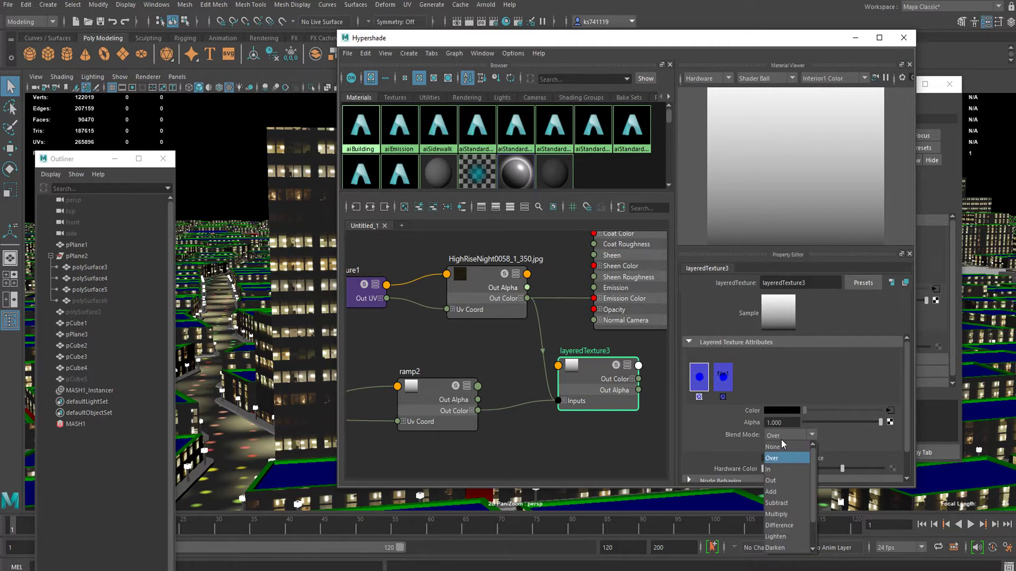
click(784, 513)
Set the black starting stop of ramp2 to pale yellow with hue 60, saturation about 0.49 and value 1.
alt+middle_drag(504, 430, 553, 409)
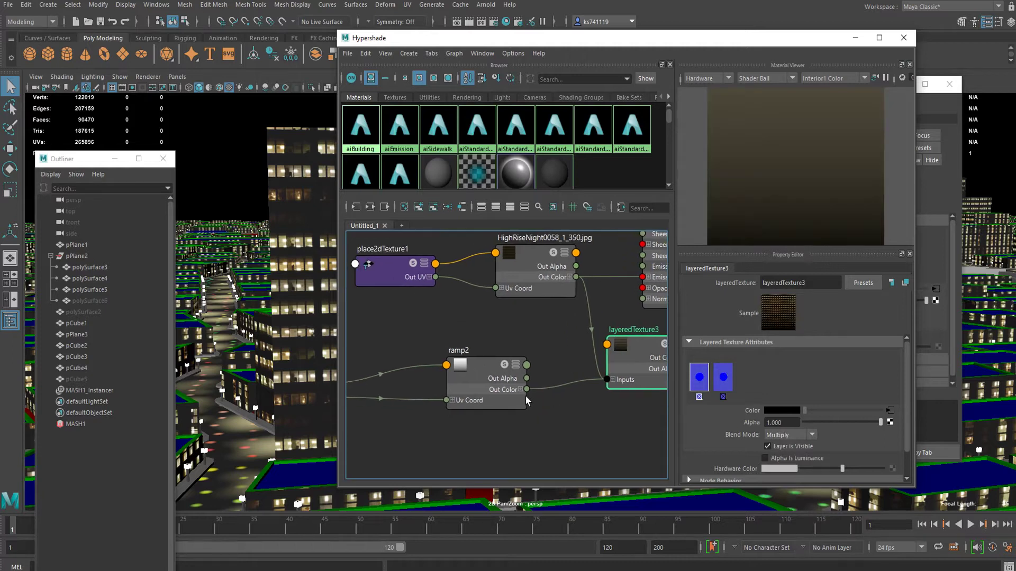
click(507, 384)
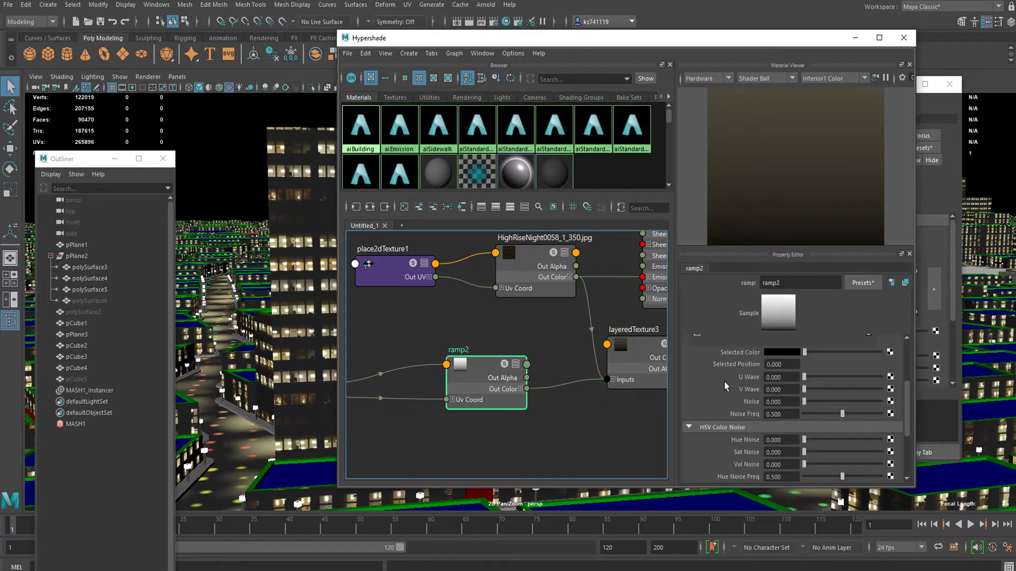
scroll(767, 389, up, 2)
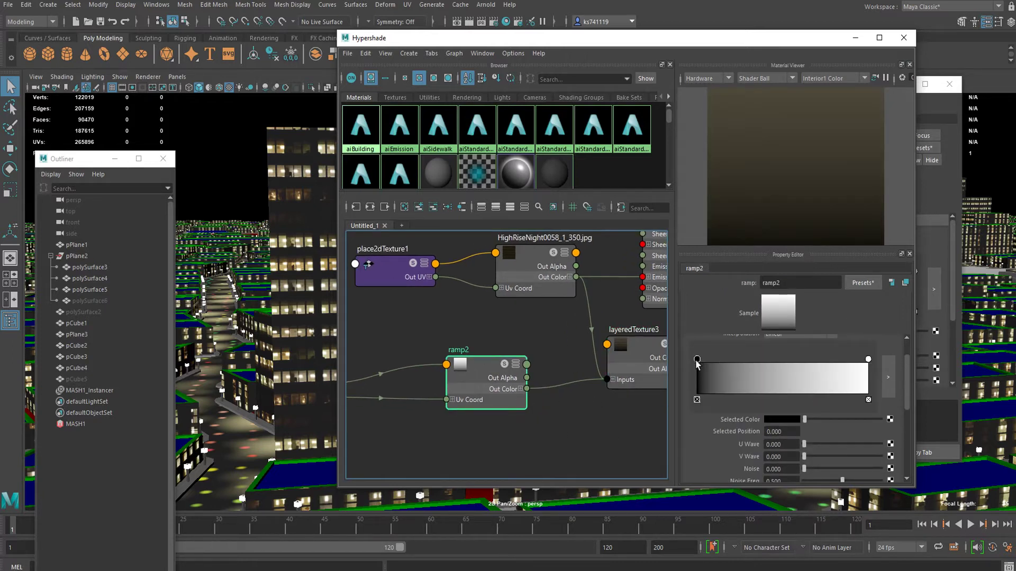
click(786, 420)
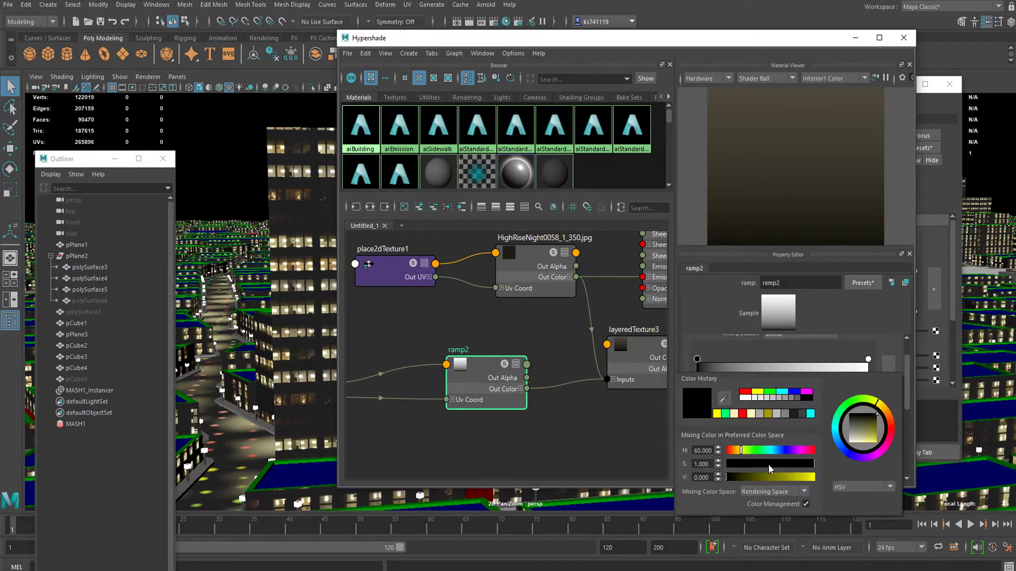
drag(797, 477, 769, 468)
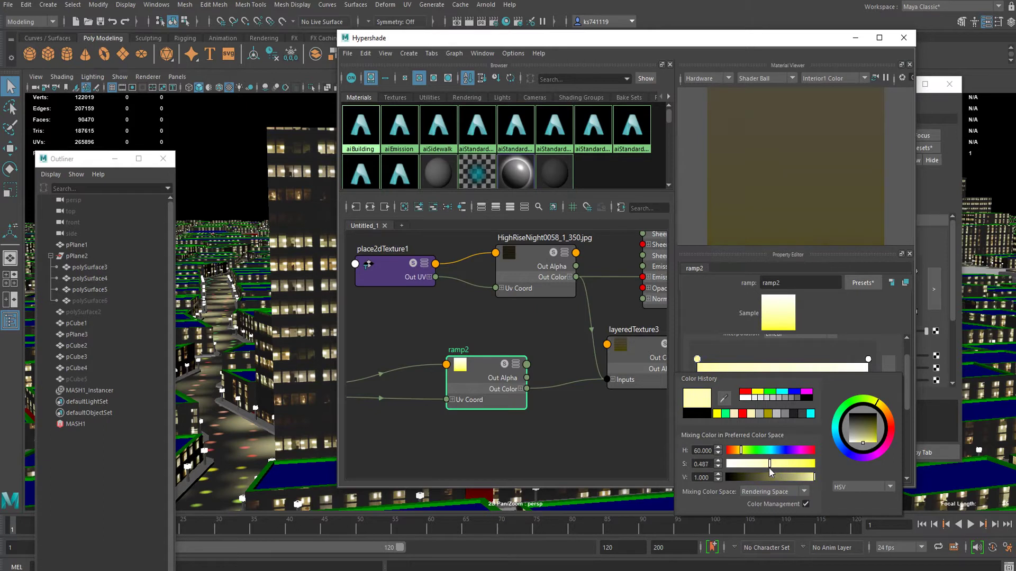
Add a light blue color stop to ramp2 at a position of about 0.29.
click(748, 373)
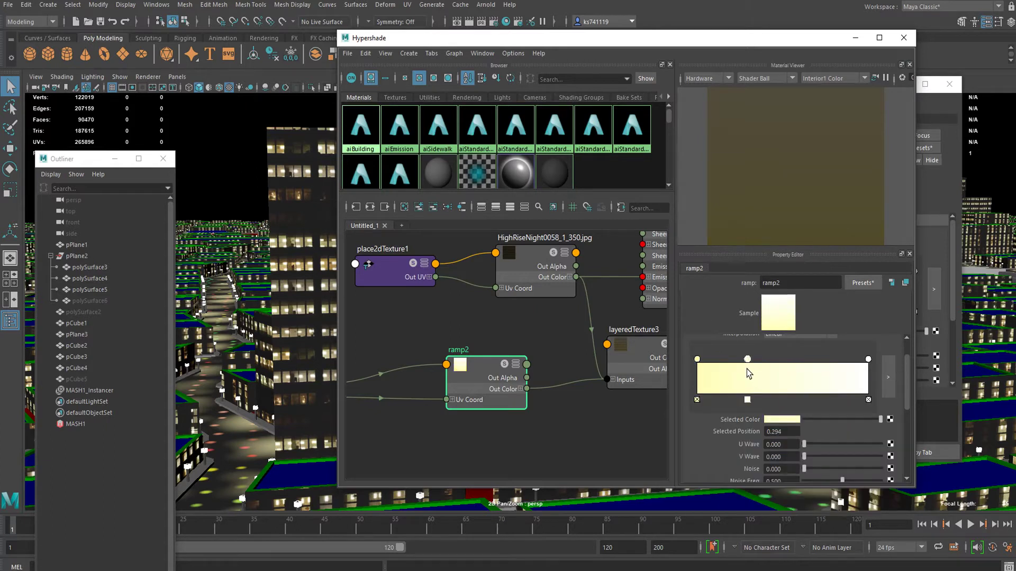
click(771, 420)
drag(743, 451, 768, 470)
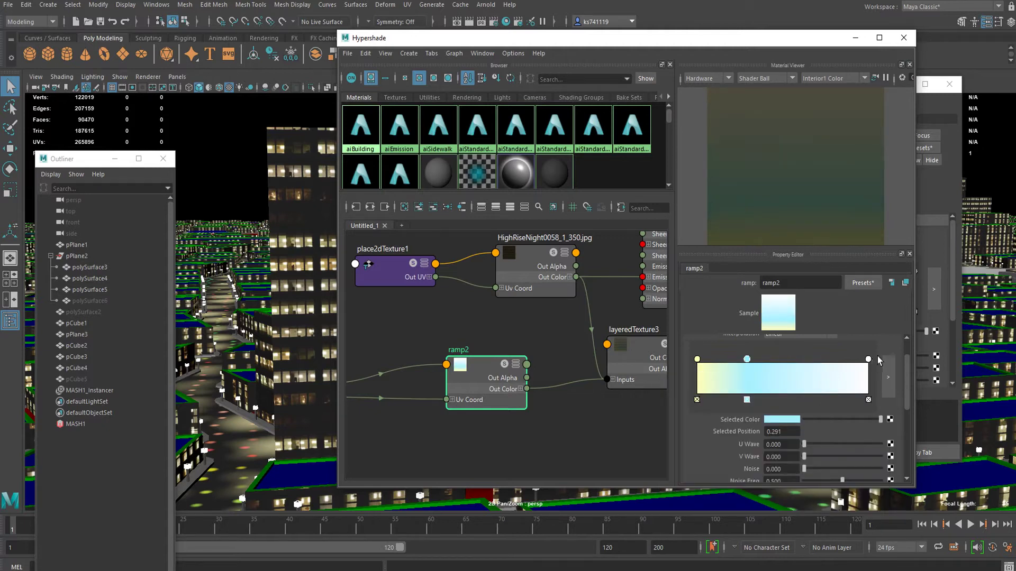
Move ramp2's white end stop to about the middle and add a pale green stop at about 0.69 with hue about 115.
drag(868, 360, 785, 369)
click(815, 376)
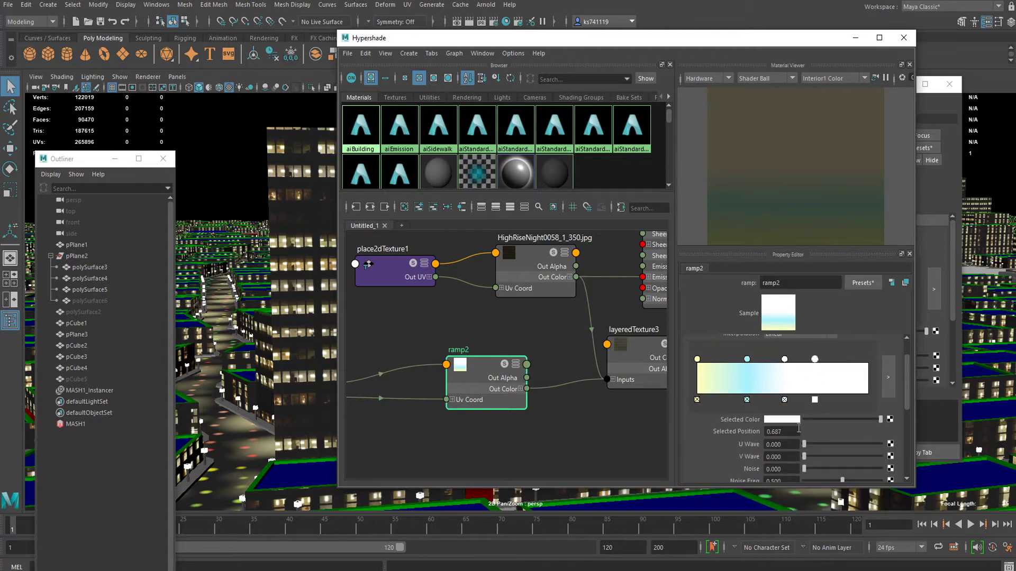
click(781, 420)
drag(749, 451, 750, 462)
click(755, 463)
Add a pale violet-blue color stop to ramp2 at a position of about 0.87.
click(828, 375)
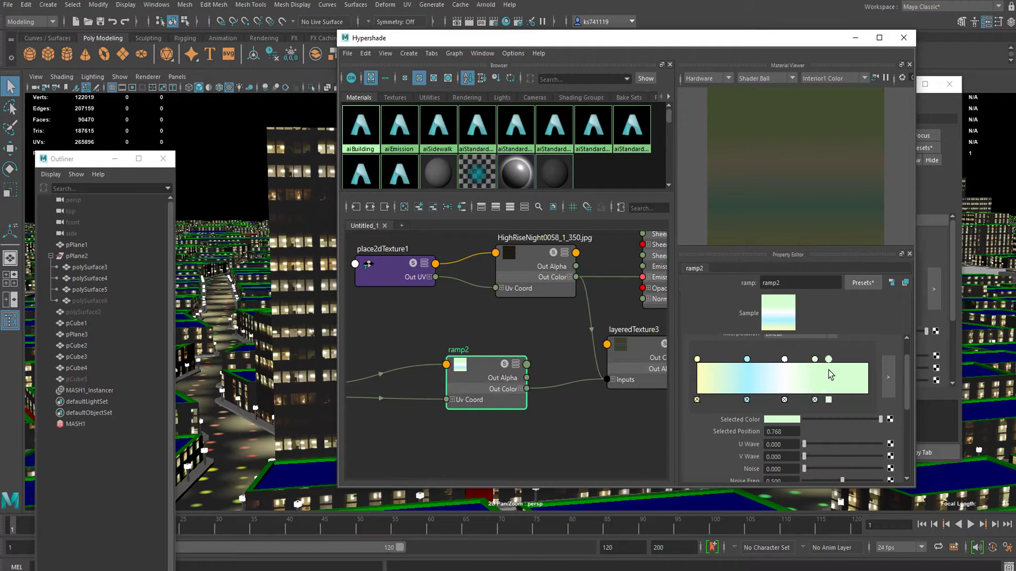
click(777, 422)
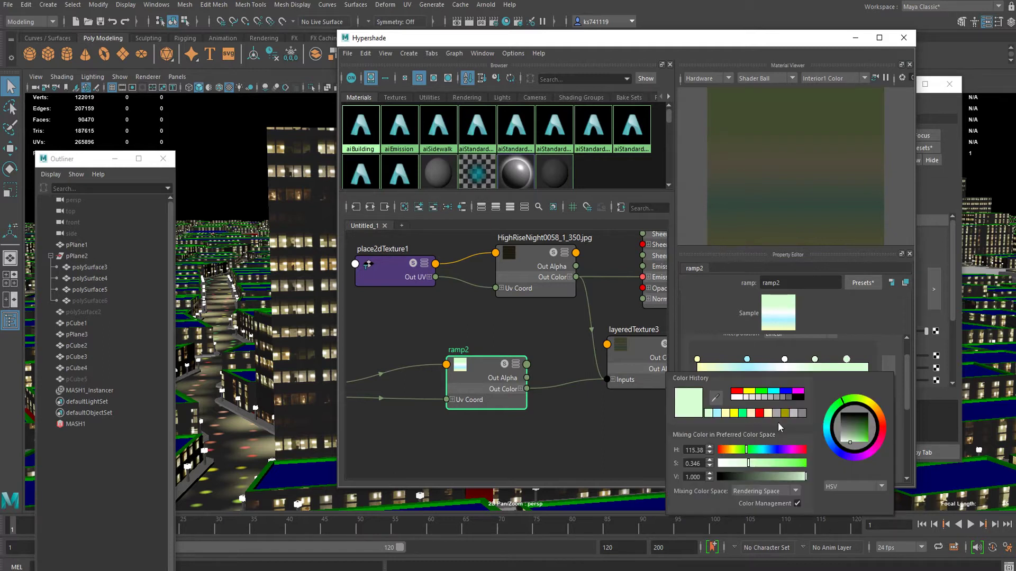
click(778, 450)
click(783, 463)
click(767, 464)
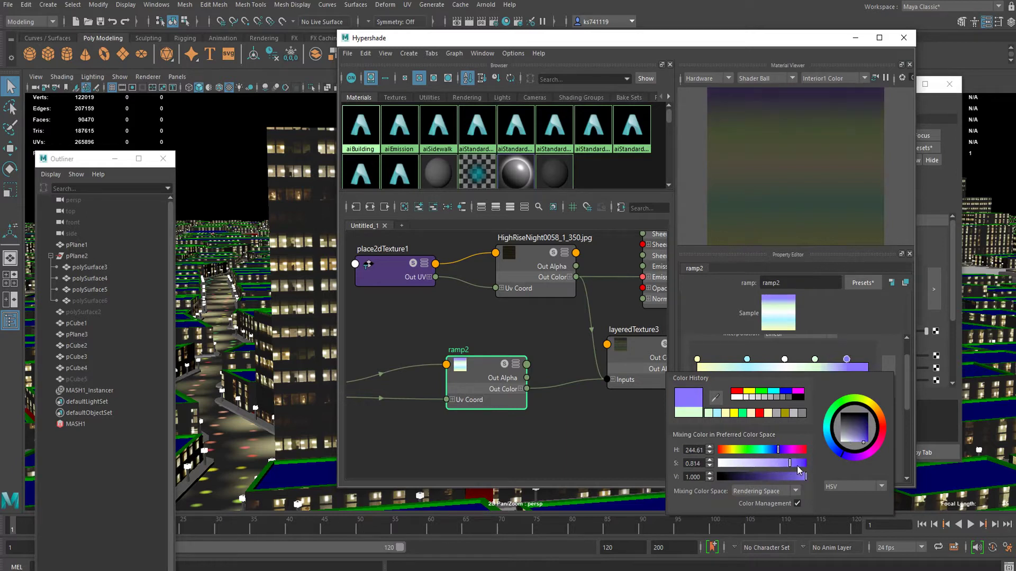
drag(777, 450, 776, 452)
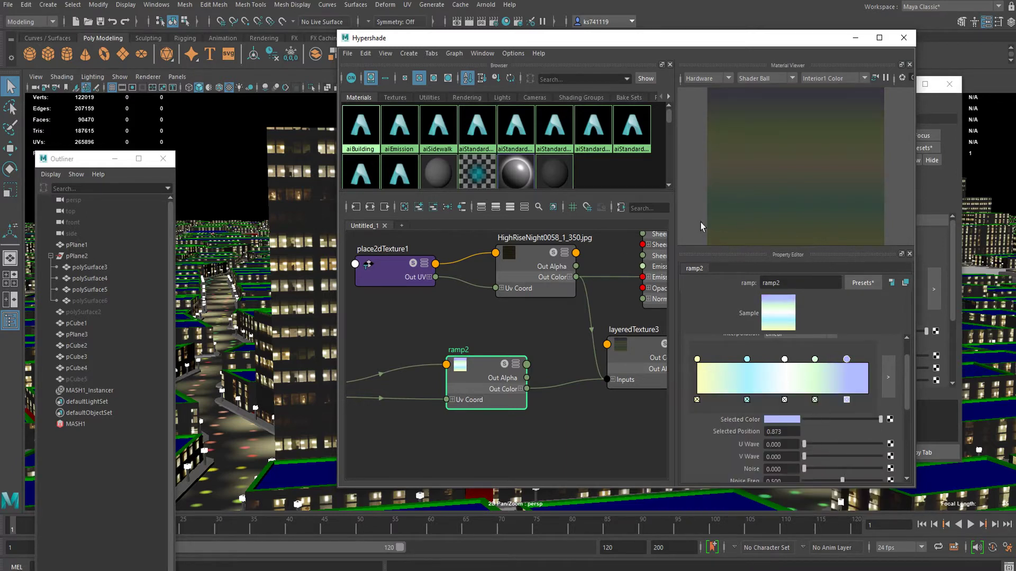
Connect layeredTexture3's Out Color to the Emission Color of the aiBuilding material.
drag(494, 368, 478, 374)
alt+middle_drag(549, 395, 474, 440)
drag(612, 404, 567, 323)
drag(573, 403, 527, 384)
Set ramp2's Noise to about 0.56 and its Noise Freq to about 0.99 to scatter the colors over the buildings.
alt+drag(267, 290, 293, 317)
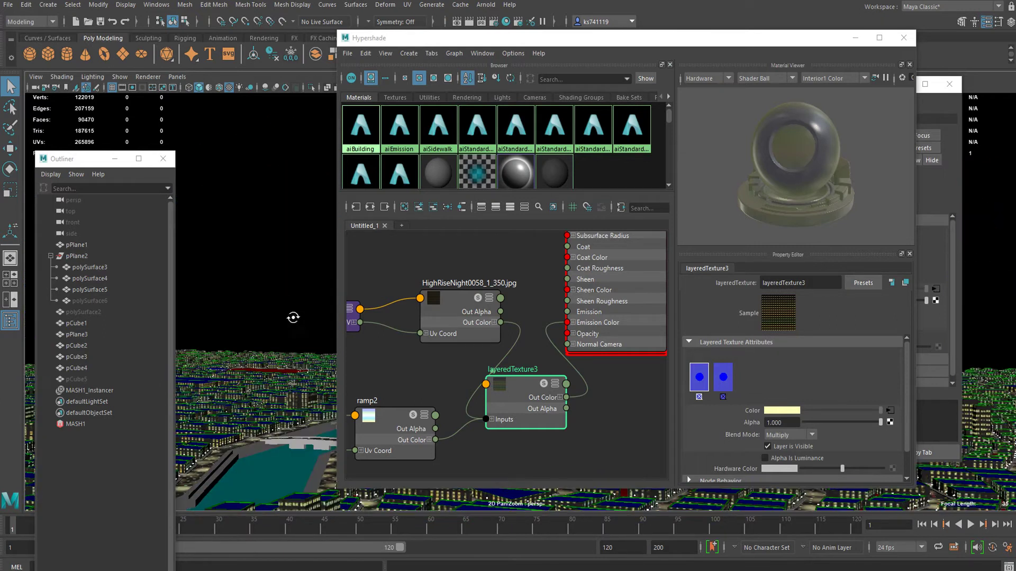
click(390, 444)
scroll(794, 402, down, 3)
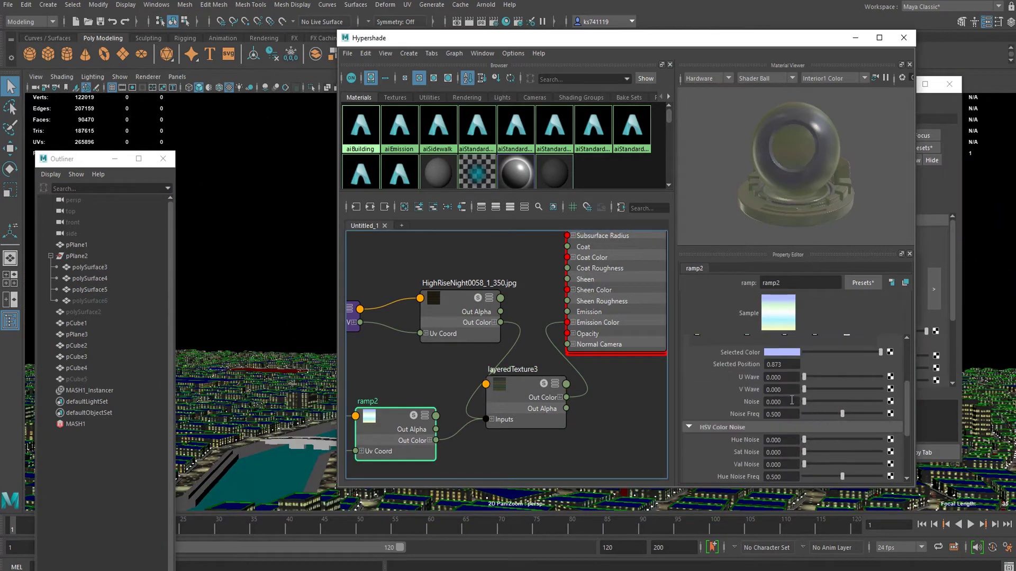
scroll(792, 400, up, 3)
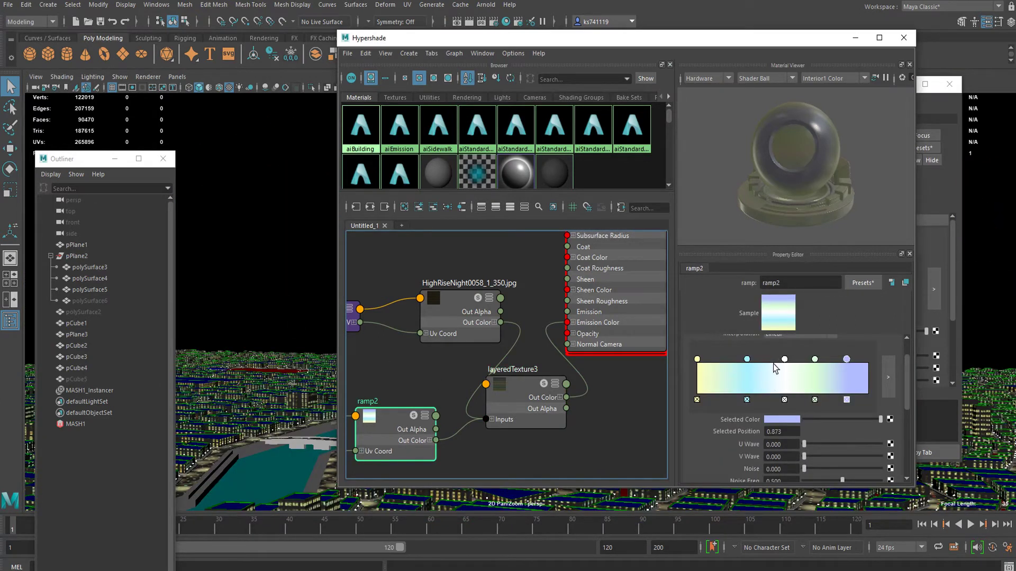
scroll(774, 377, down, 3)
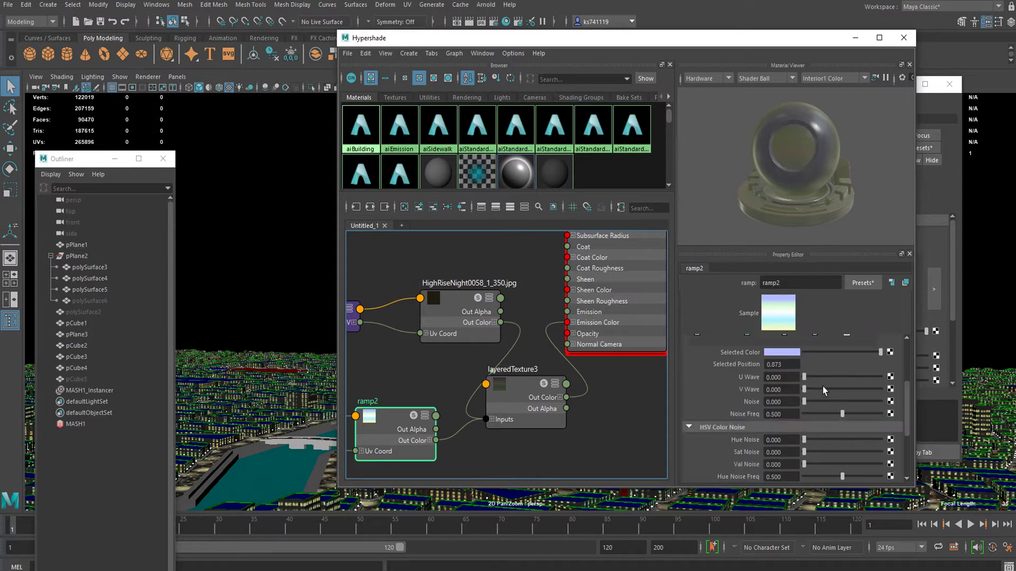
drag(815, 402, 862, 411)
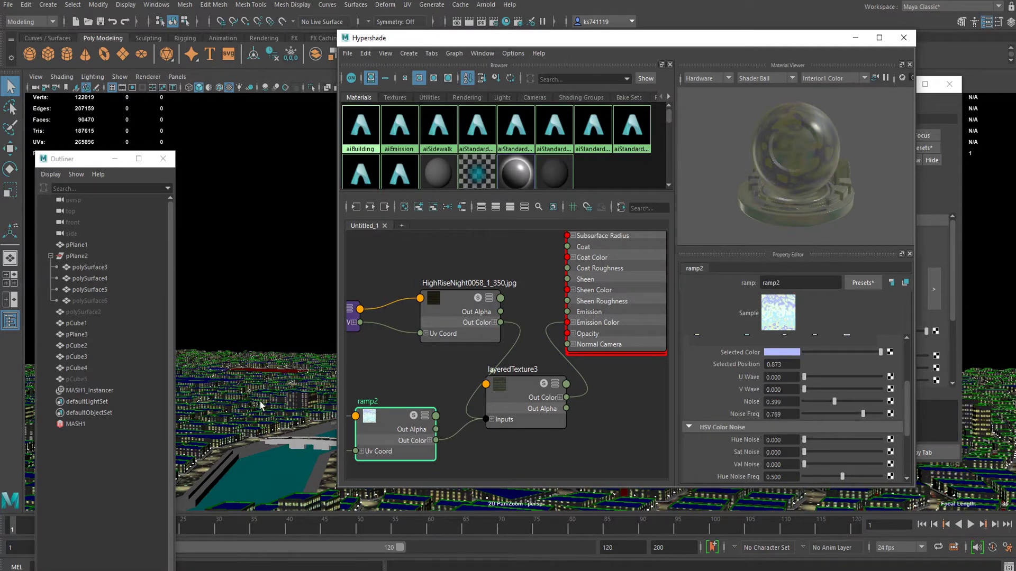
scroll(261, 408, up, 4)
alt+middle_drag(212, 433, 319, 391)
alt+drag(319, 391, 280, 403)
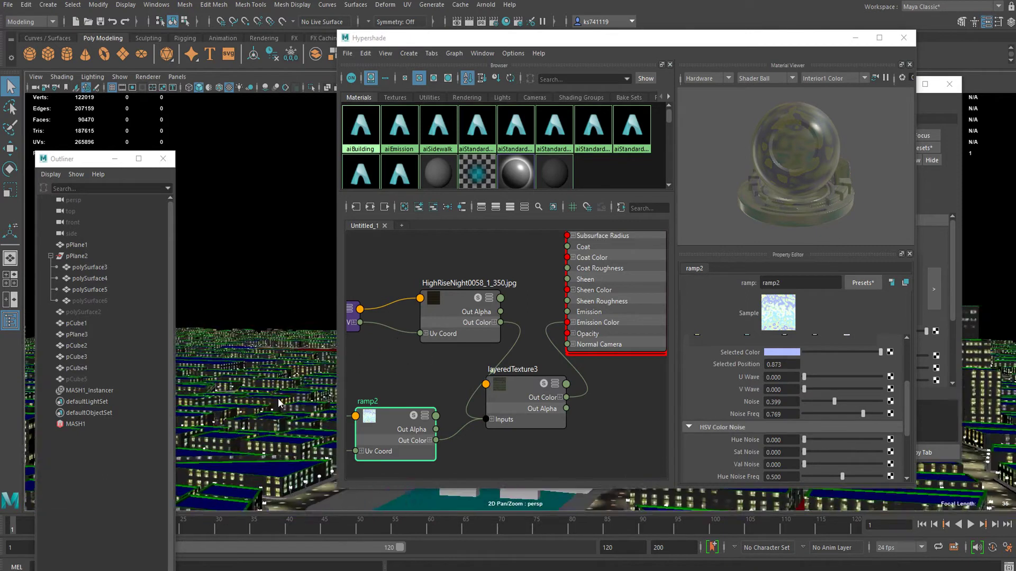
mouse_move(862, 413)
mouse_down()
mouse_move(850, 412)
mouse_move(879, 406)
mouse_move(848, 401)
mouse_up()
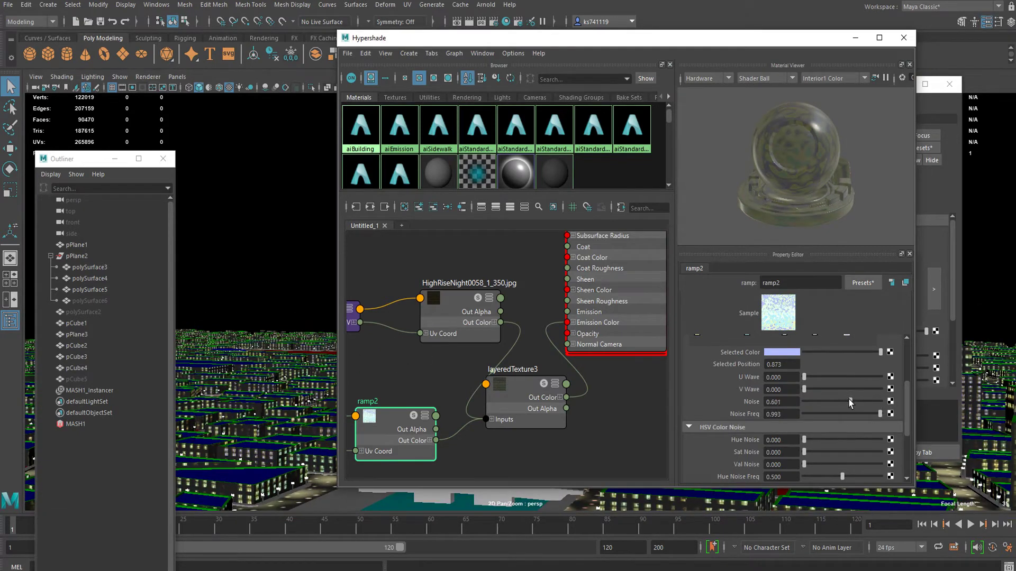
Add a black color stop to ramp2 between the yellow and light blue stops, at about 0.1.
scroll(764, 404, up, 2)
alt+middle_drag(221, 364, 348, 333)
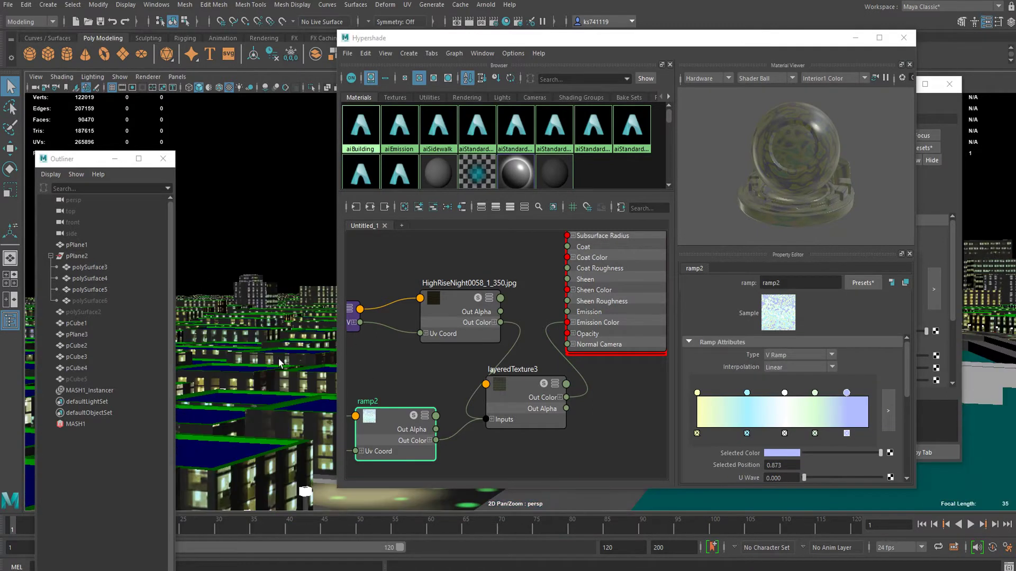
alt+middle_drag(270, 360, 296, 365)
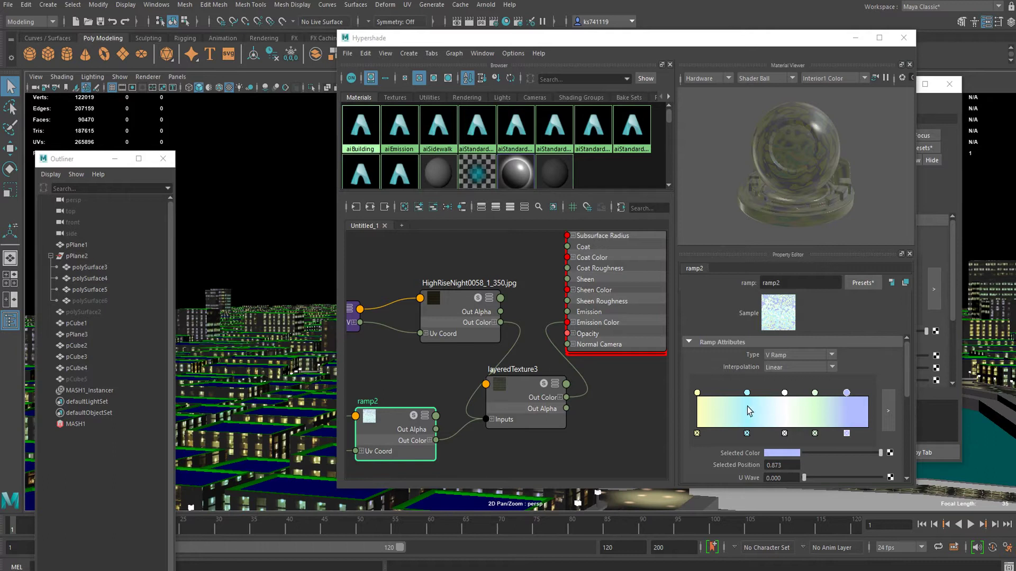
click(723, 404)
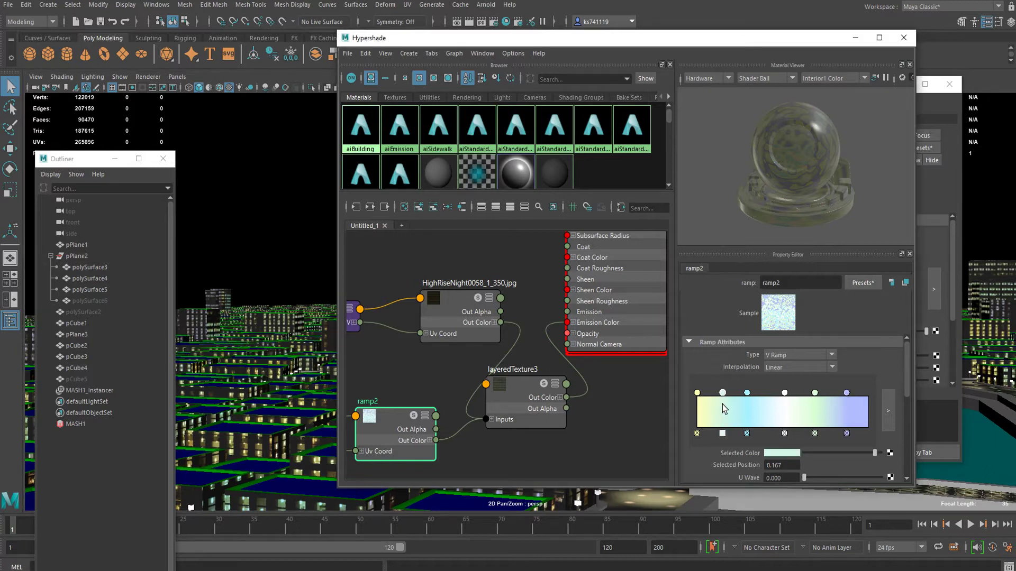
click(775, 453)
drag(751, 500, 639, 481)
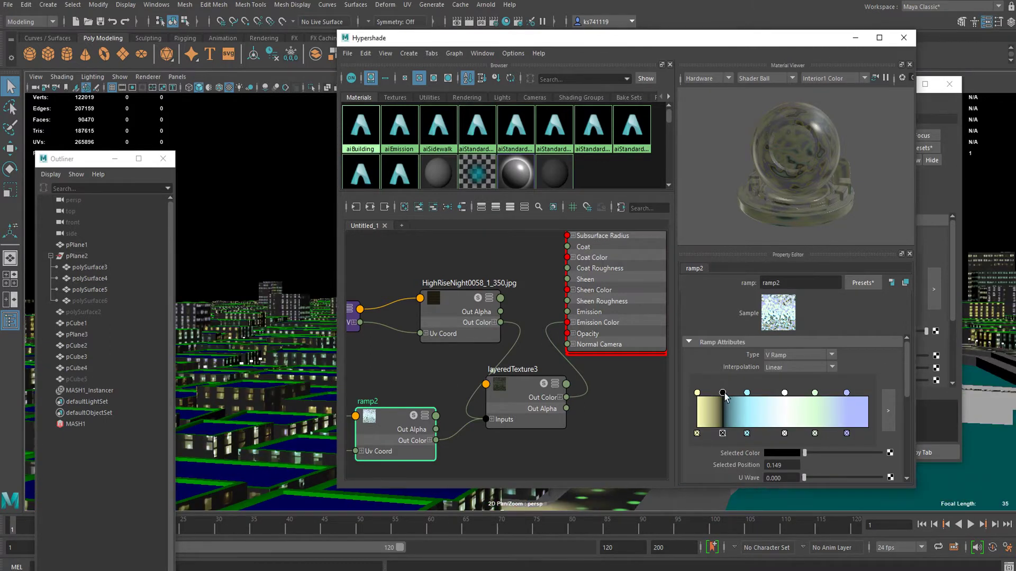
drag(724, 392, 714, 395)
Add a second black stop to ramp2 at about 0.26 and shift the light blue stop to about 0.37.
click(727, 404)
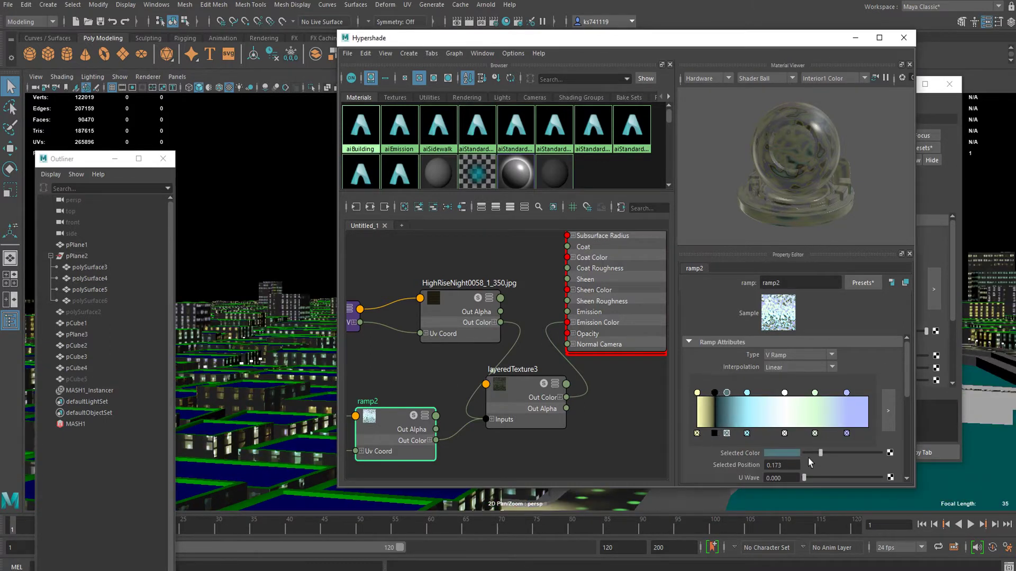
drag(820, 454, 785, 454)
mouse_move(727, 393)
mouse_down()
mouse_move(760, 394)
mouse_move(739, 394)
mouse_up()
scroll(303, 365, down, 5)
scroll(303, 365, down, 2)
alt+drag(295, 367, 354, 348)
alt+middle_drag(238, 349, 233, 417)
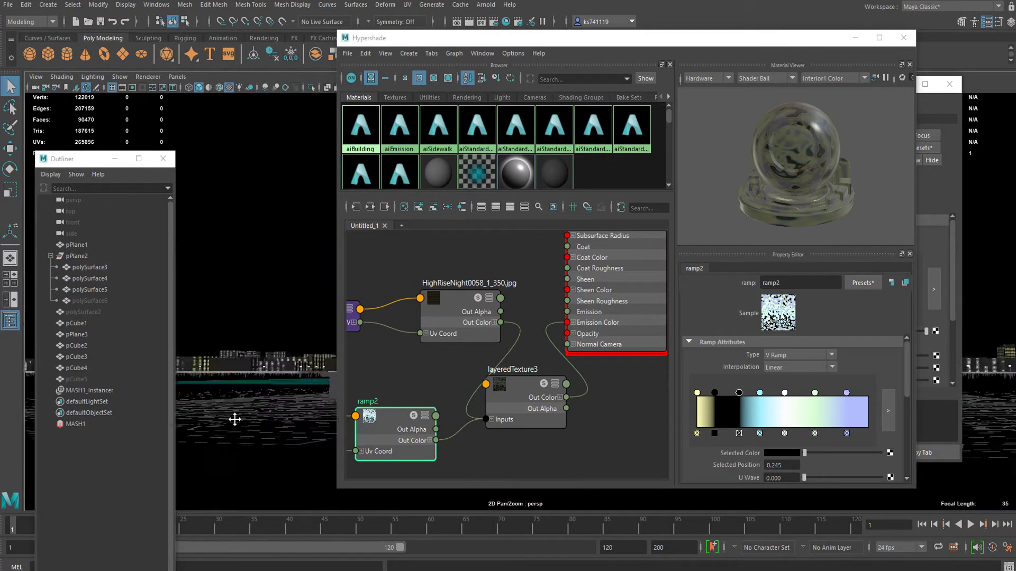
alt+drag(234, 417, 249, 408)
alt+right_drag(249, 408, 287, 397)
alt+middle_drag(288, 397, 290, 368)
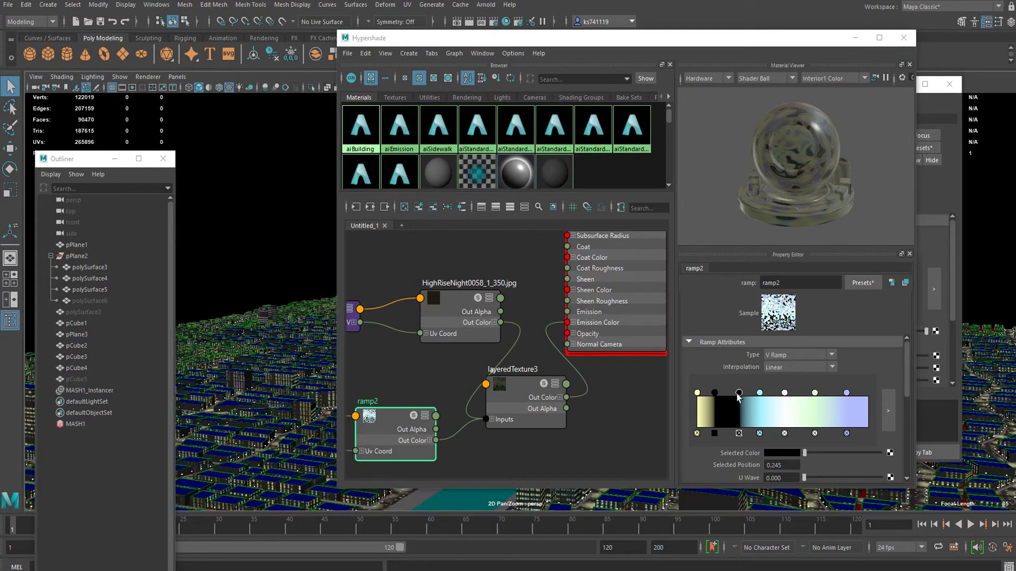
mouse_move(738, 395)
mouse_down()
mouse_move(750, 396)
mouse_move(741, 397)
mouse_up()
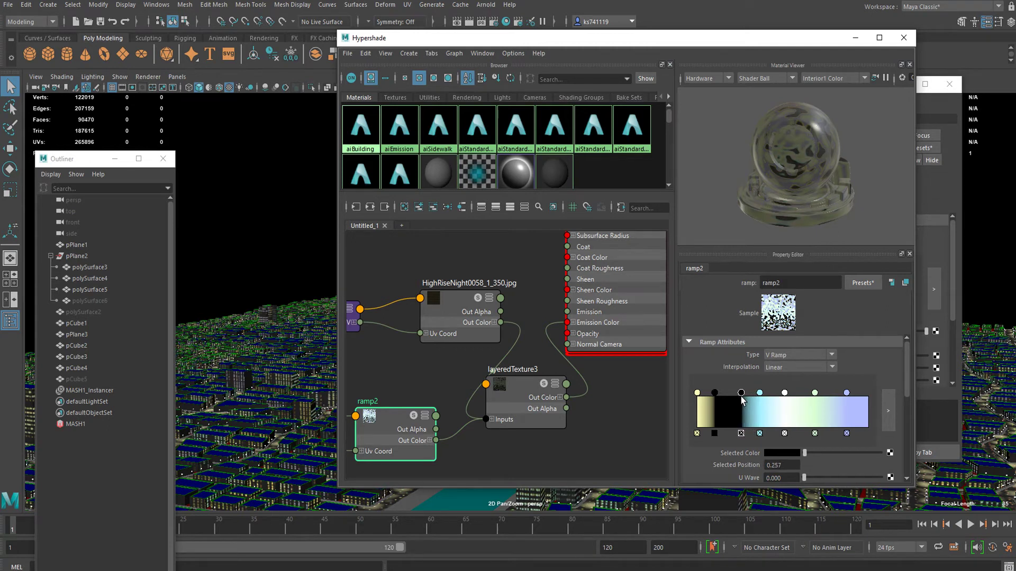
Close the Hypershade and bring the river with its bridges and surrounding buildings into view.
mouse_move(288, 374)
alt+mouse_down()
mouse_move(277, 374)
mouse_move(290, 386)
alt+mouse_up()
alt+right_drag(290, 385, 168, 424)
click(903, 38)
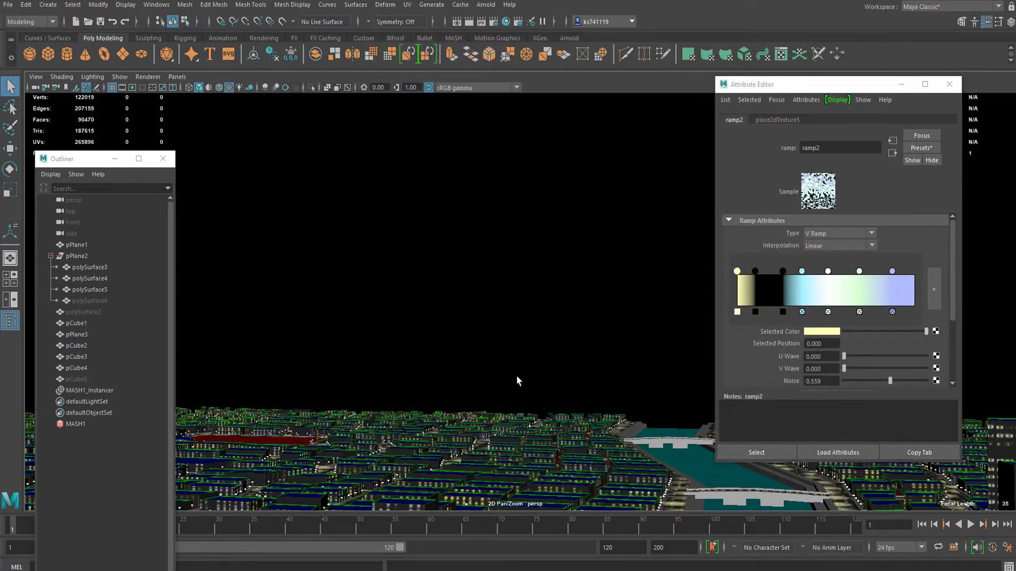
alt+drag(519, 381, 465, 407)
alt+middle_drag(465, 408, 425, 380)
alt+drag(425, 380, 479, 326)
alt+right_drag(479, 325, 682, 303)
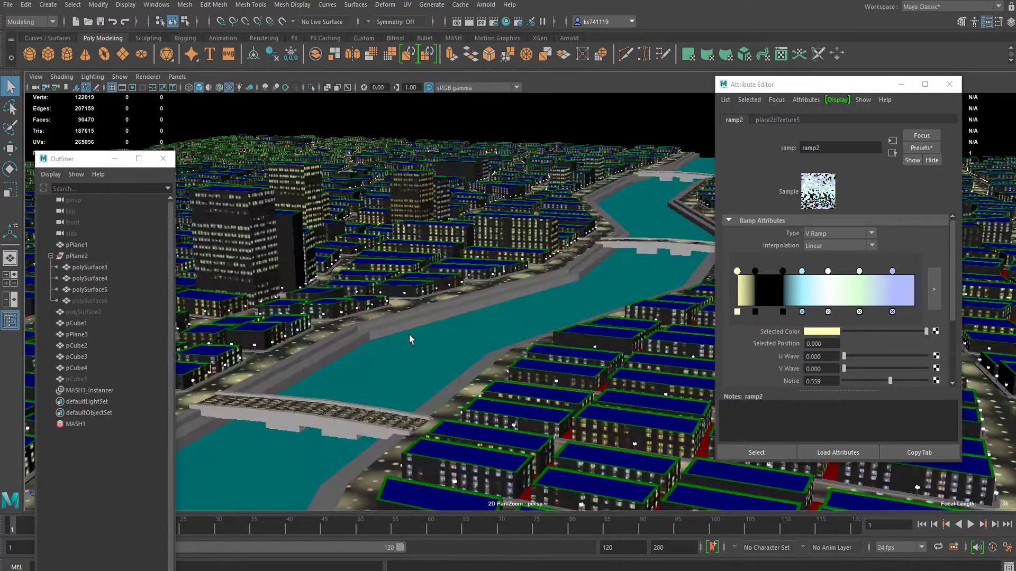
Assign a new Arnold aiStandardSurface material to the river plane pPlane3.
click(470, 341)
right_drag(419, 369, 415, 557)
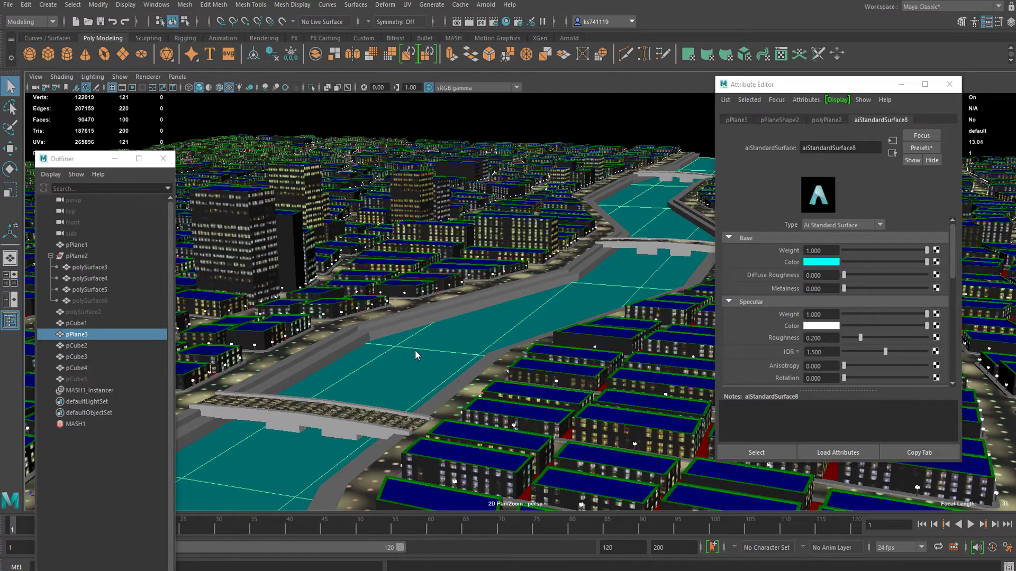
right_drag(415, 351, 418, 559)
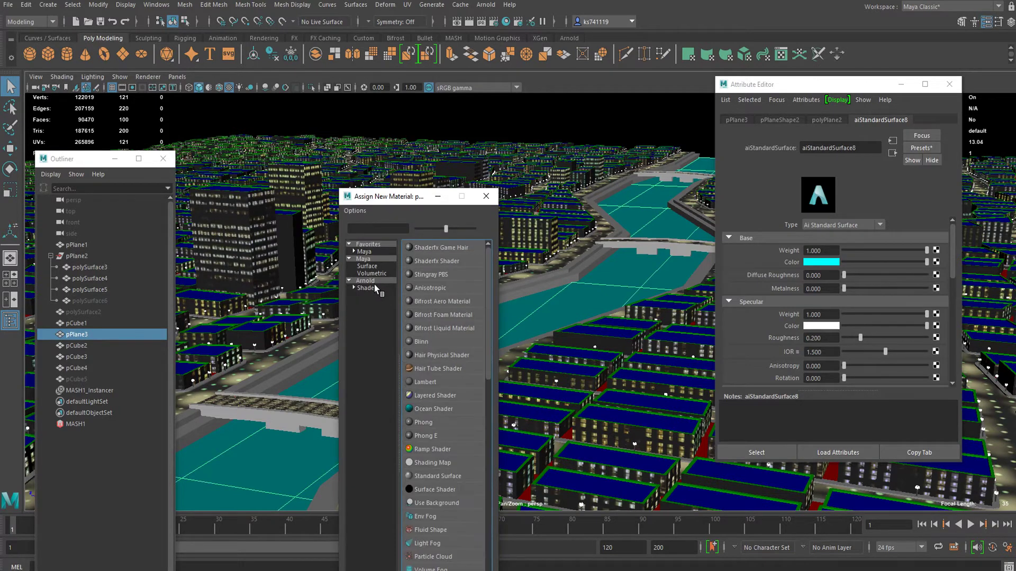
click(374, 288)
click(449, 435)
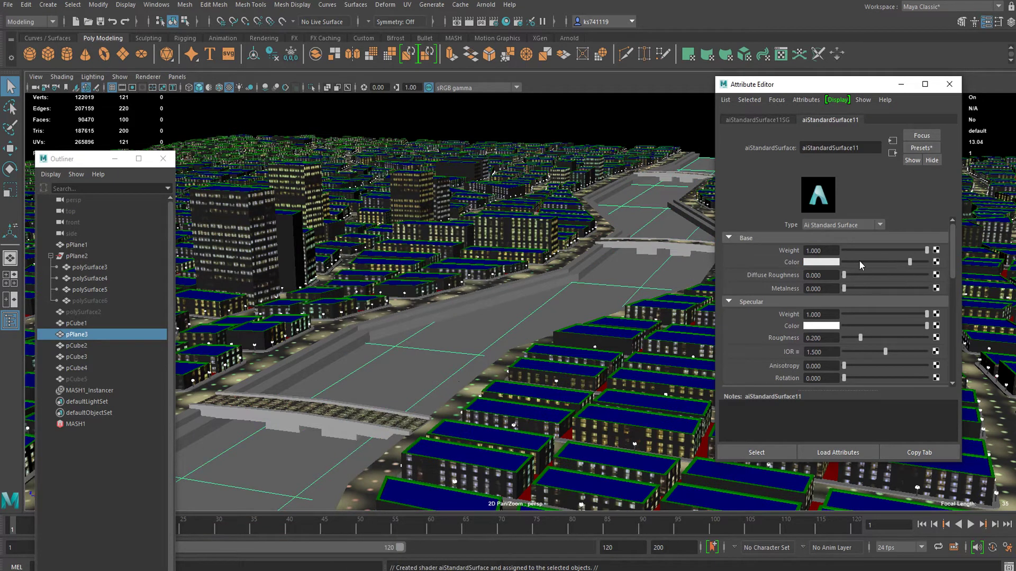
Set the river material's base color to black and lower its specular roughness to the minimum.
drag(858, 262, 818, 266)
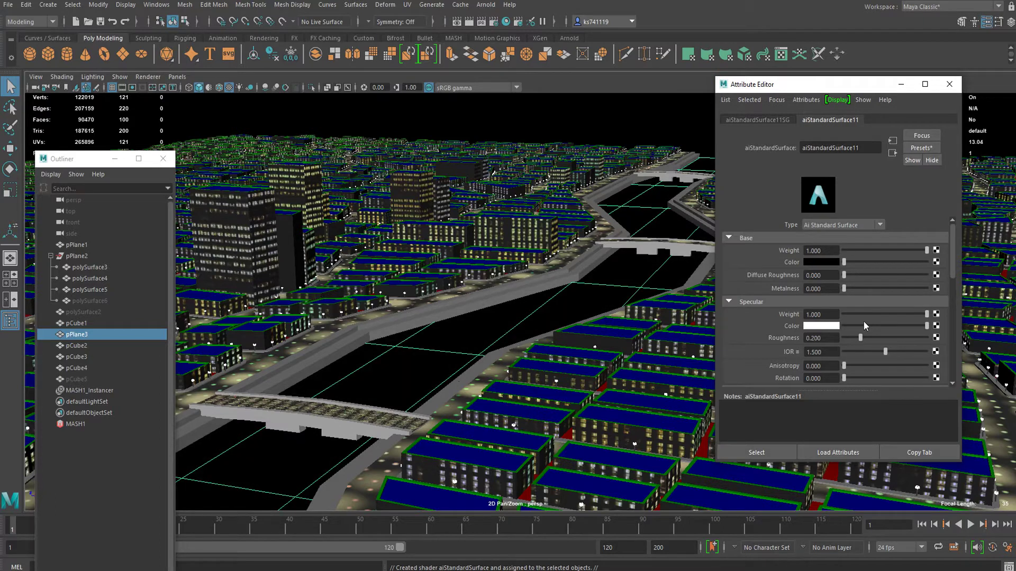
scroll(831, 328, down, 1)
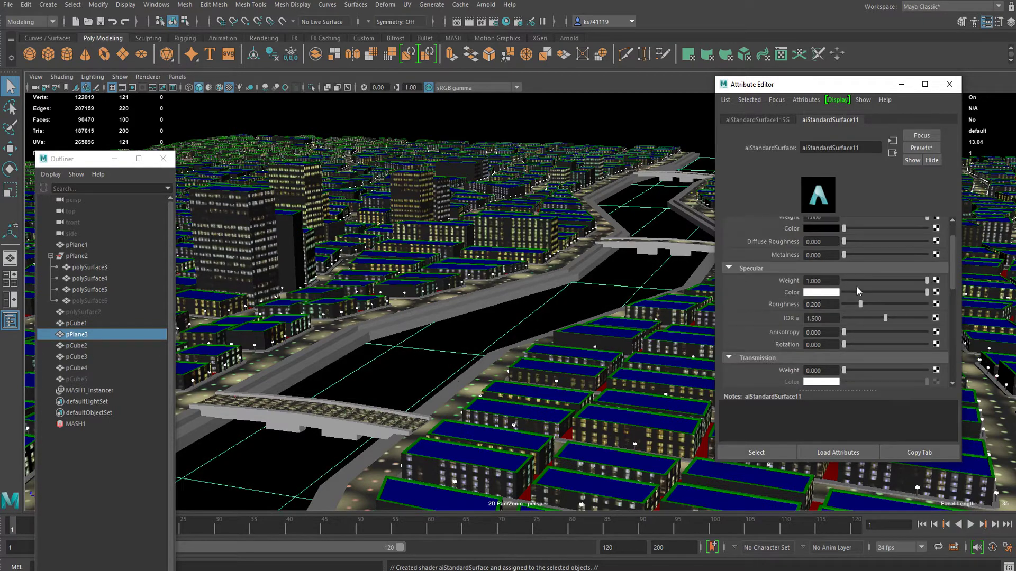
drag(851, 304, 841, 305)
scroll(836, 325, down, 1)
scroll(833, 322, down, 2)
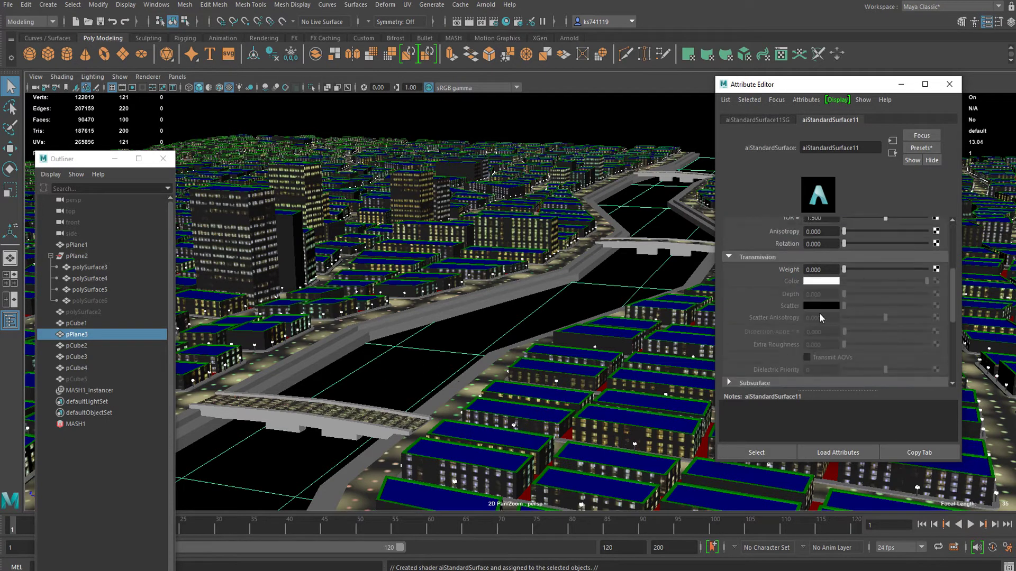
Connect a Noise texture to the bump mapping of the river's aiStandardSurface11 material.
scroll(825, 305, down, 4)
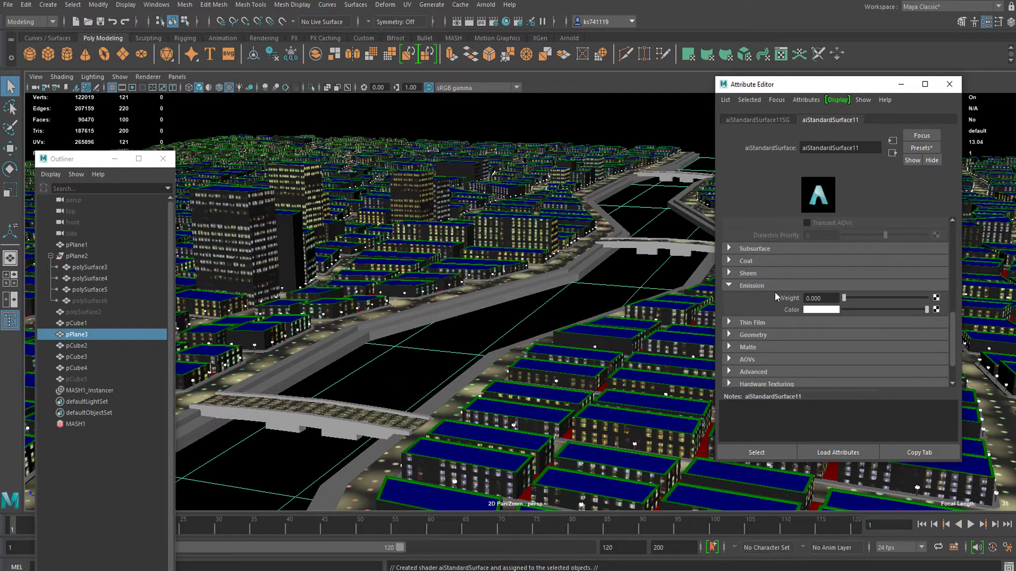
click(763, 333)
scroll(786, 333, down, 1)
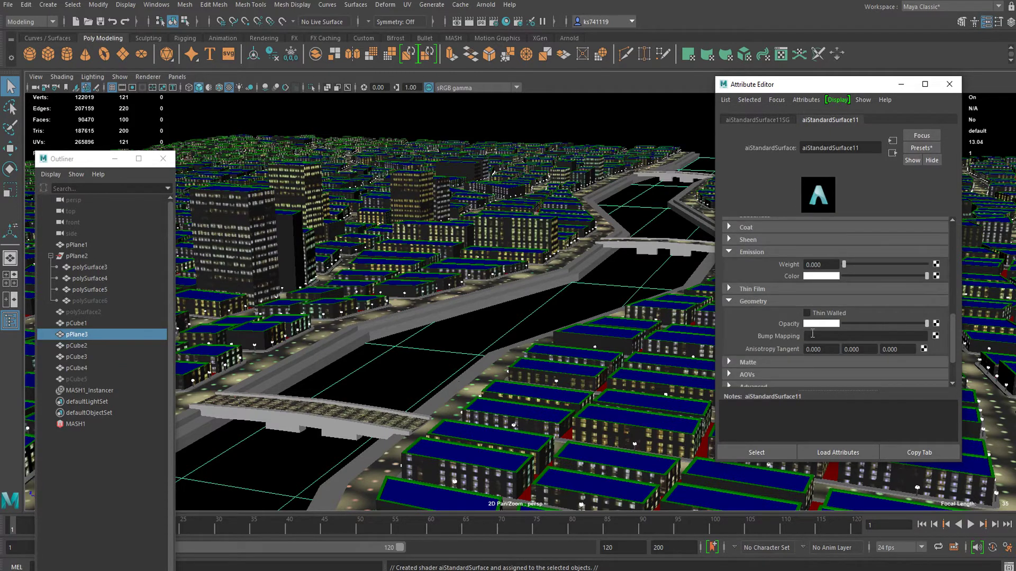
click(936, 336)
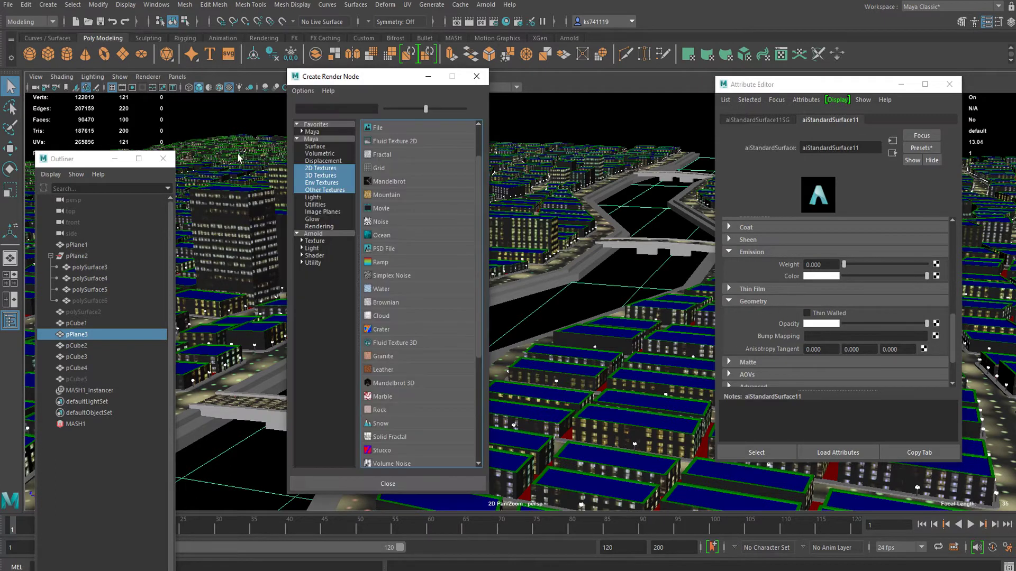
scroll(439, 277, down, 2)
scroll(406, 272, up, 3)
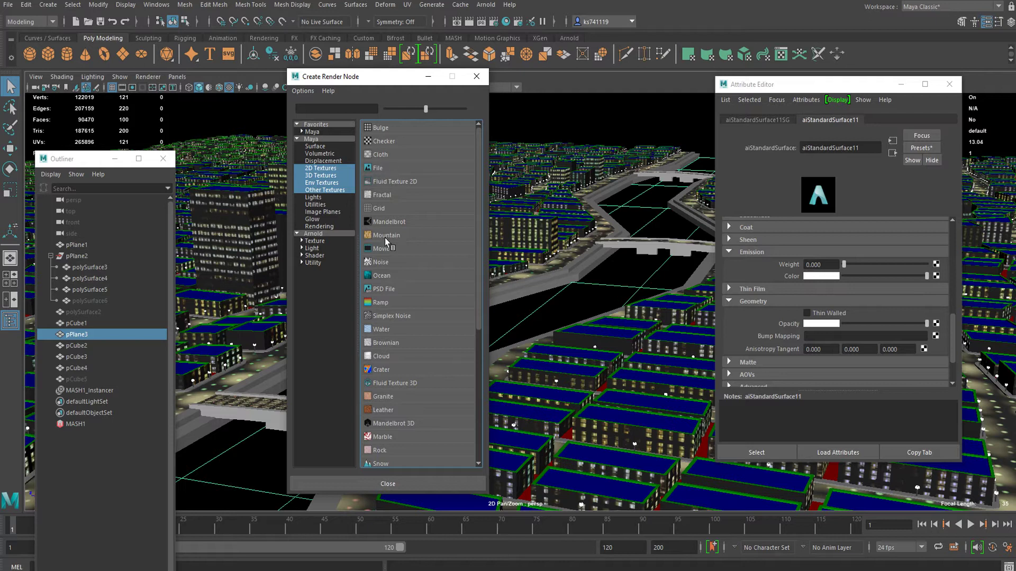
click(383, 262)
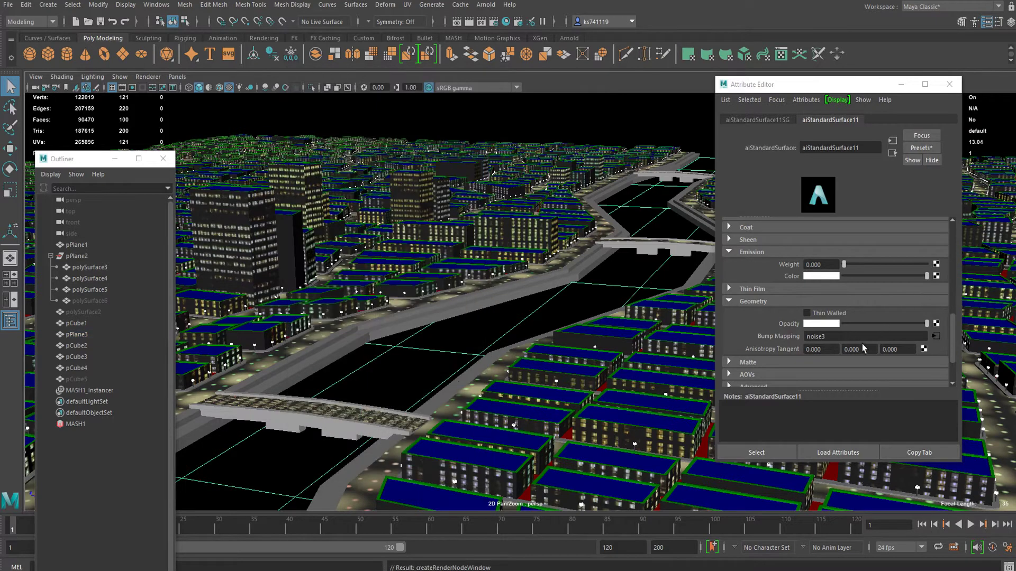
Set the noise type of the river's bump texture to Perlin Noise.
click(935, 338)
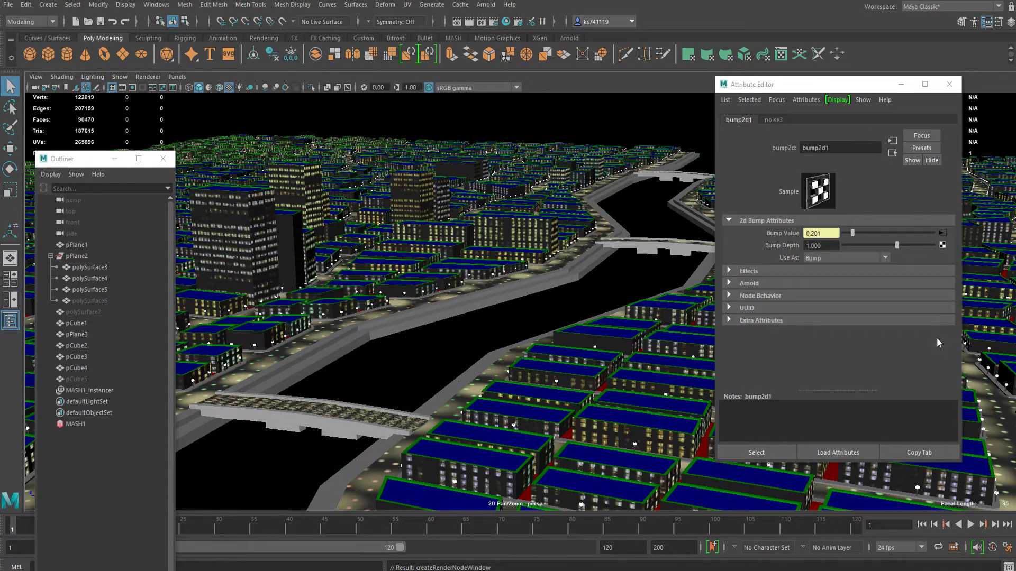
click(943, 233)
scroll(855, 312, down, 5)
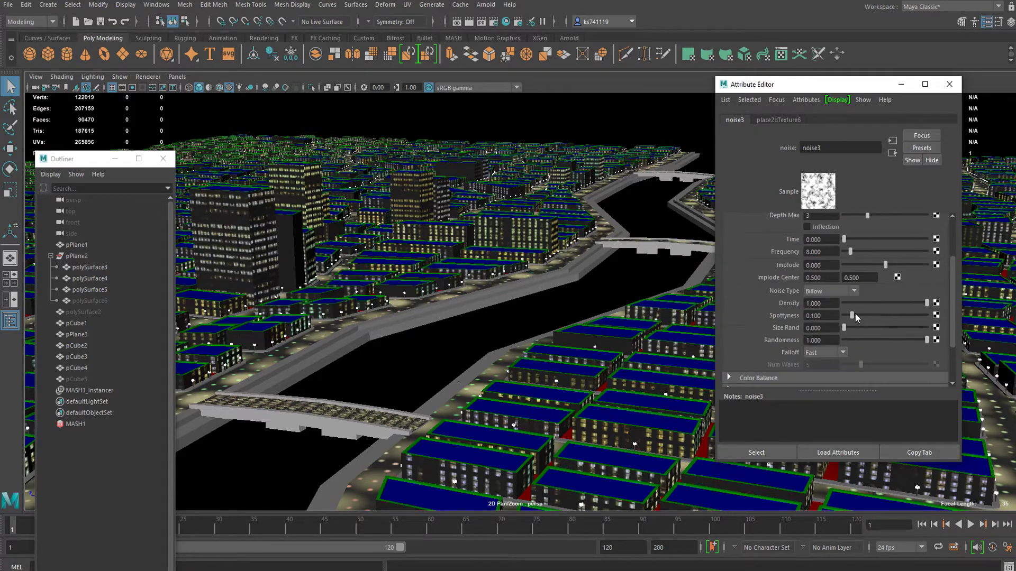
click(821, 292)
click(821, 304)
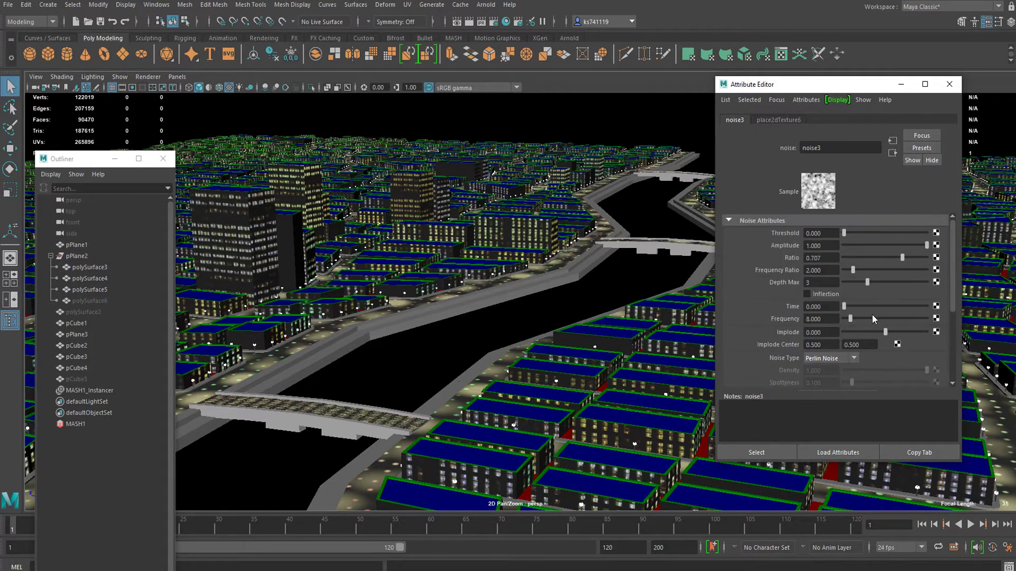
Render a closer view of the river in Arnold, inspect the water surface, and close the render window.
scroll(545, 295, up, 10)
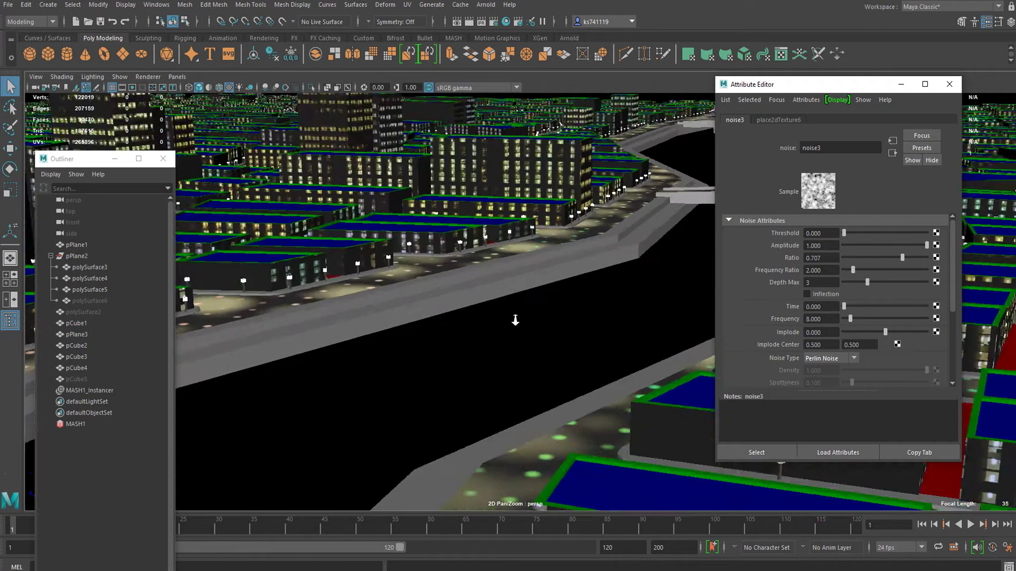
scroll(511, 282, down, 5)
click(486, 4)
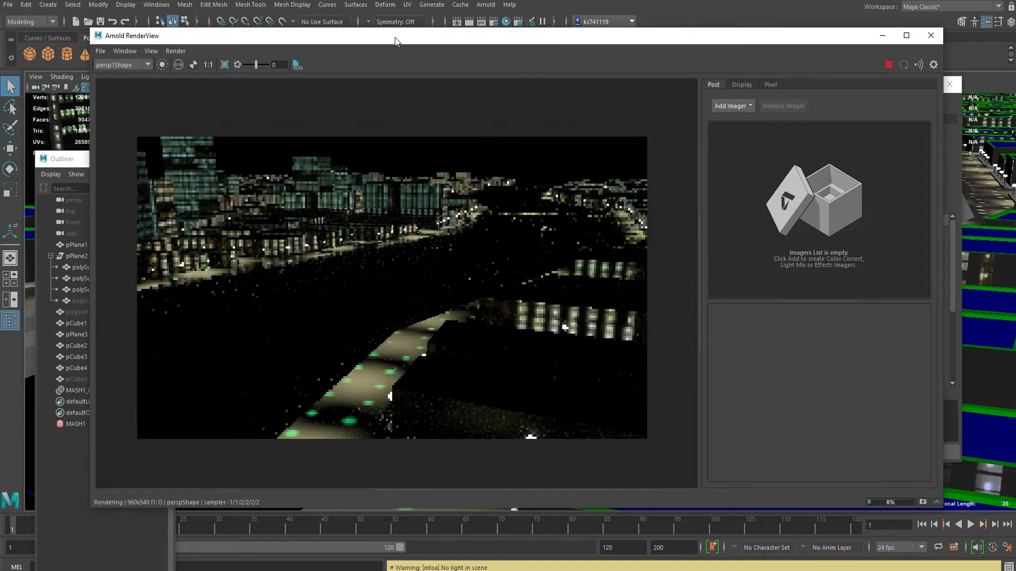
drag(395, 38, 302, 84)
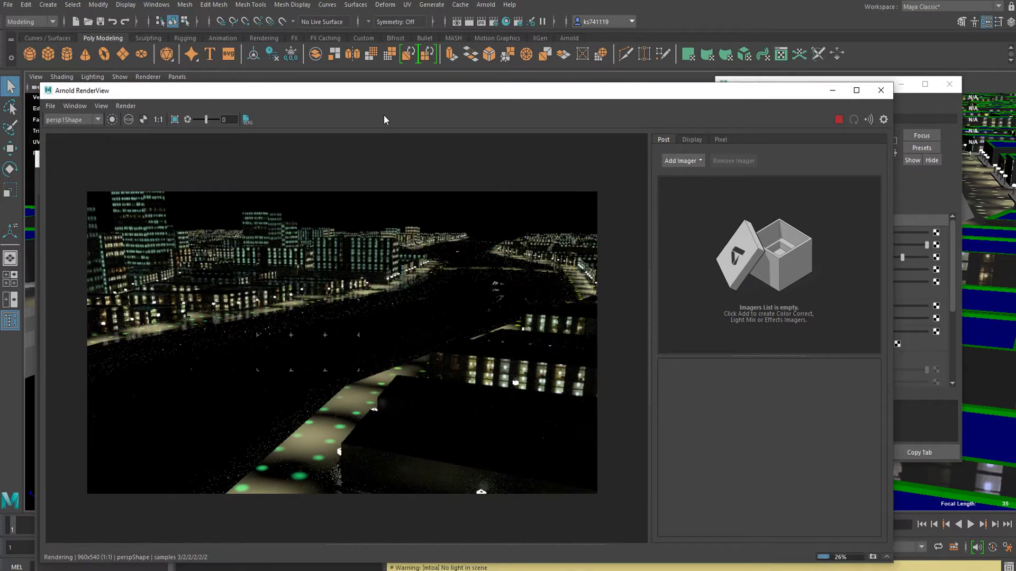
scroll(401, 331, up, 5)
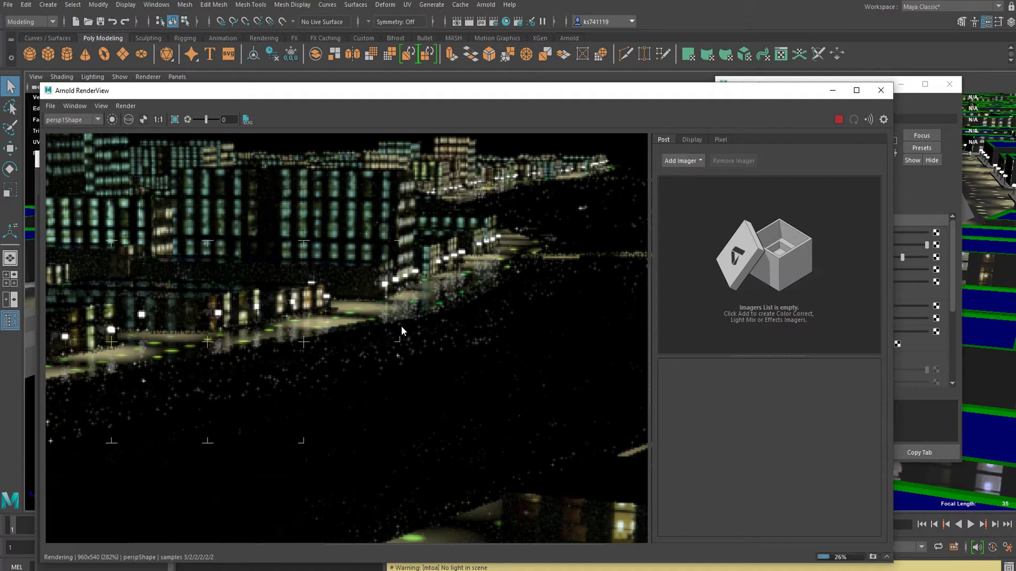
click(881, 90)
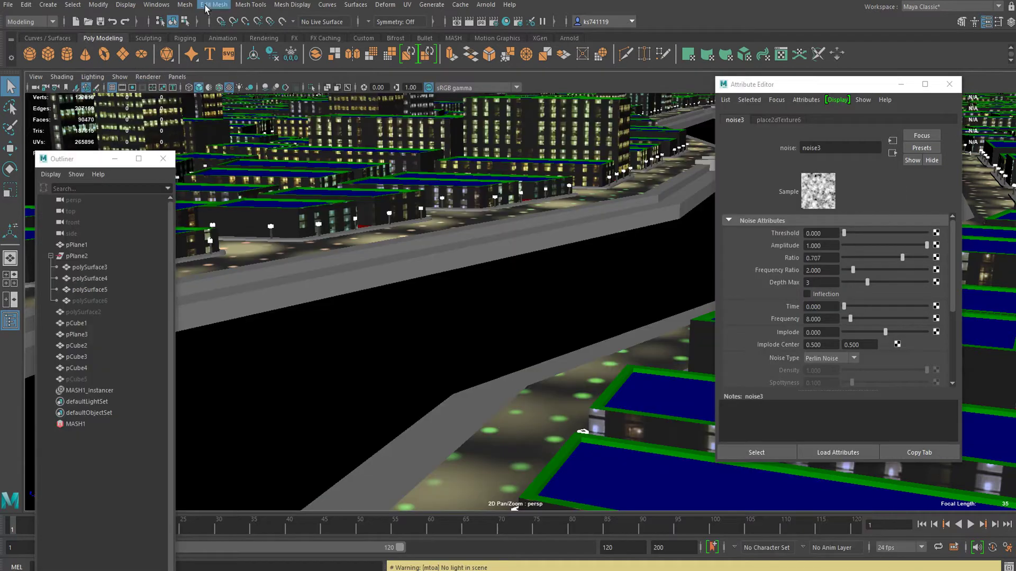
Create an Arnold area light, raise it above the river, and move it over toward the riverbank buildings.
click(184, 4)
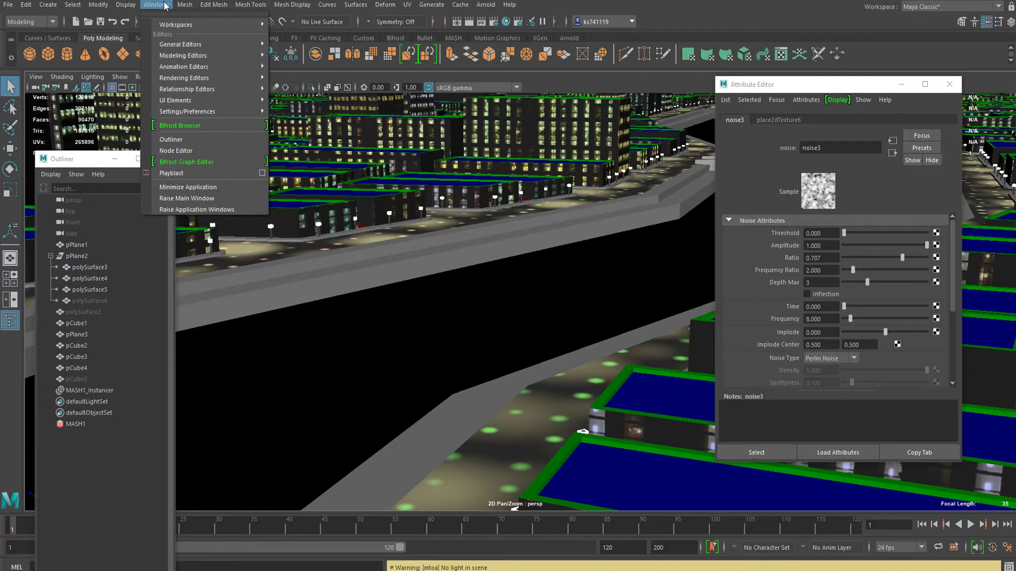
mouse_move(511, 62)
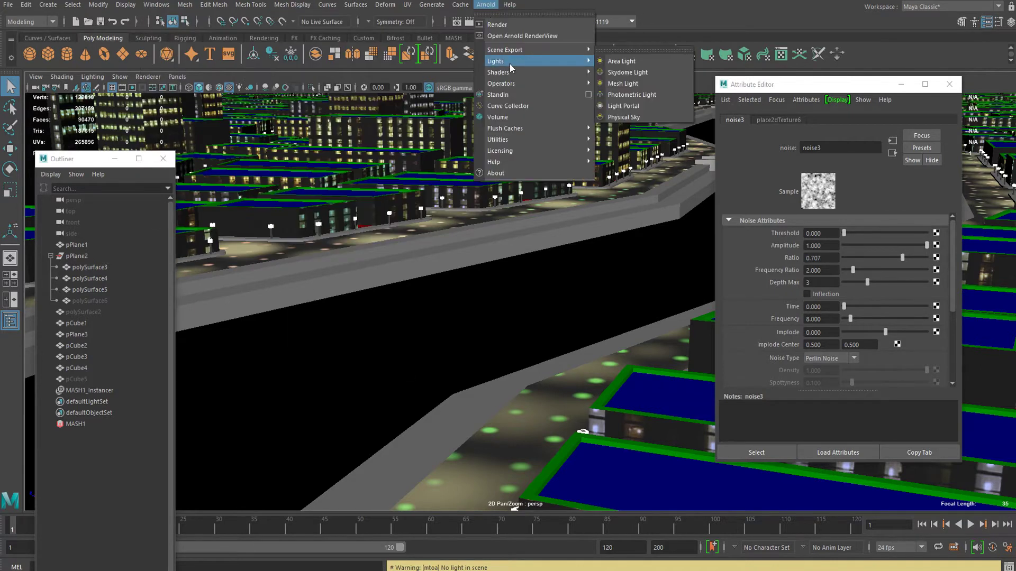
click(622, 60)
scroll(609, 254, down, 3)
key(w)
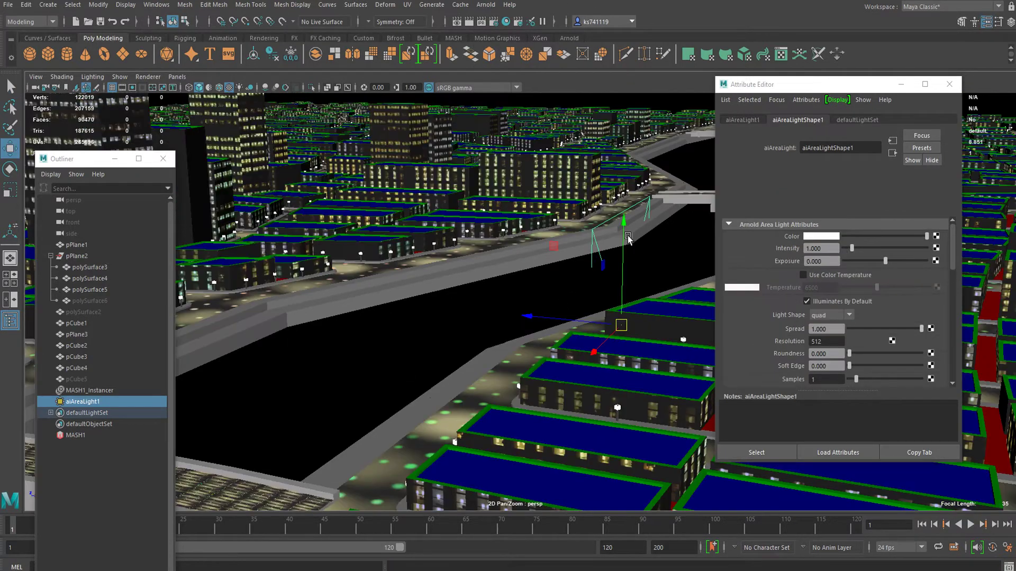
drag(625, 227, 627, 151)
drag(600, 247, 666, 249)
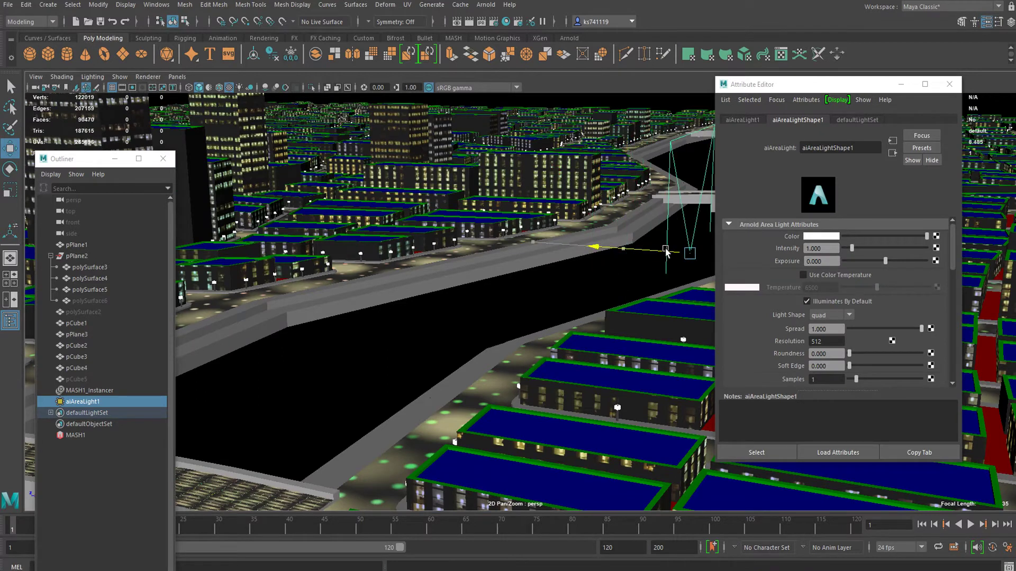
scroll(666, 253, down, 3)
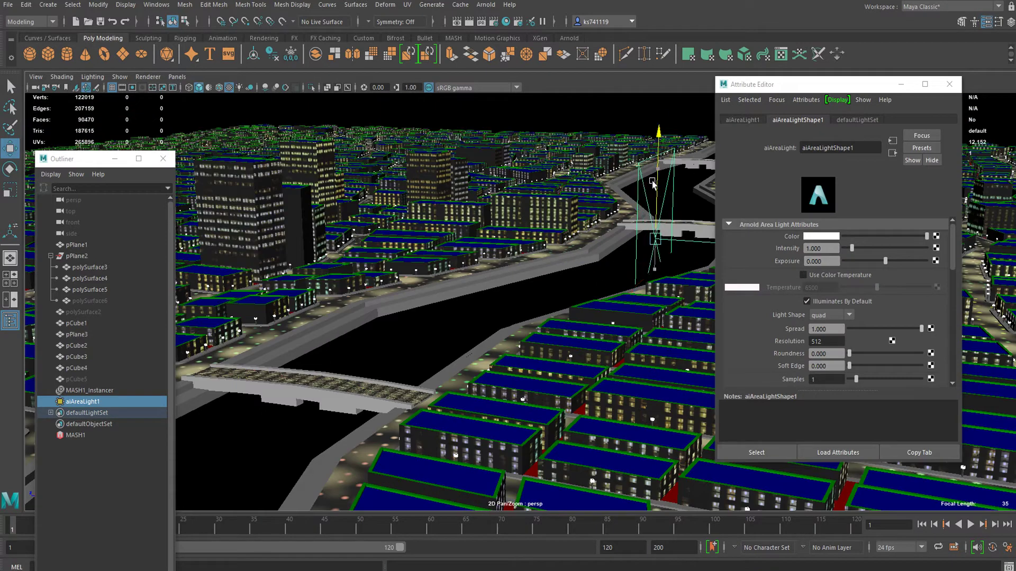
drag(595, 231, 494, 215)
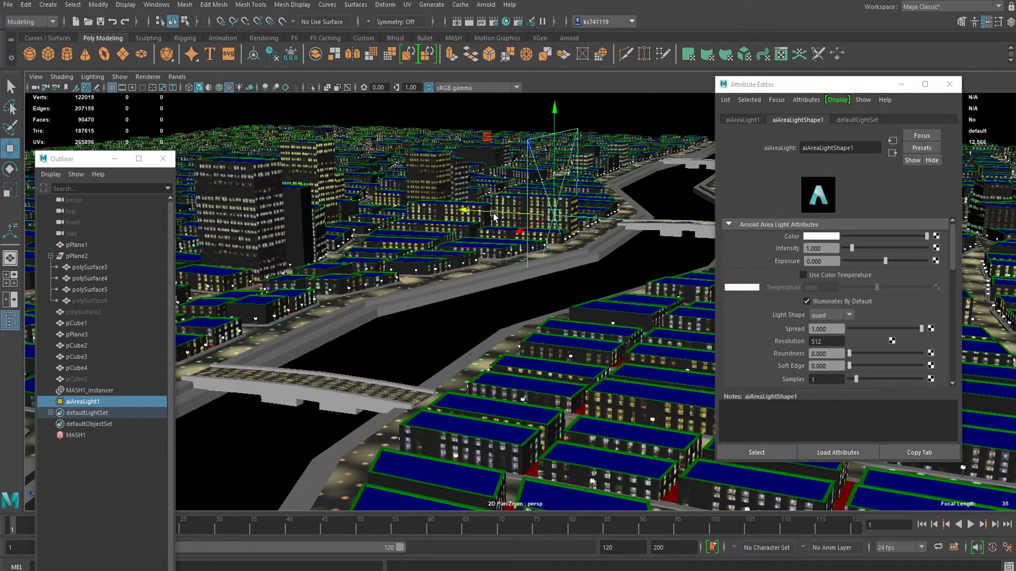
Render the river looking toward the bridge in Arnold and increase the area light's intensity.
scroll(494, 215, up, 3)
alt+drag(613, 238, 479, 328)
scroll(426, 245, up, 3)
alt+drag(426, 246, 460, 258)
click(496, 4)
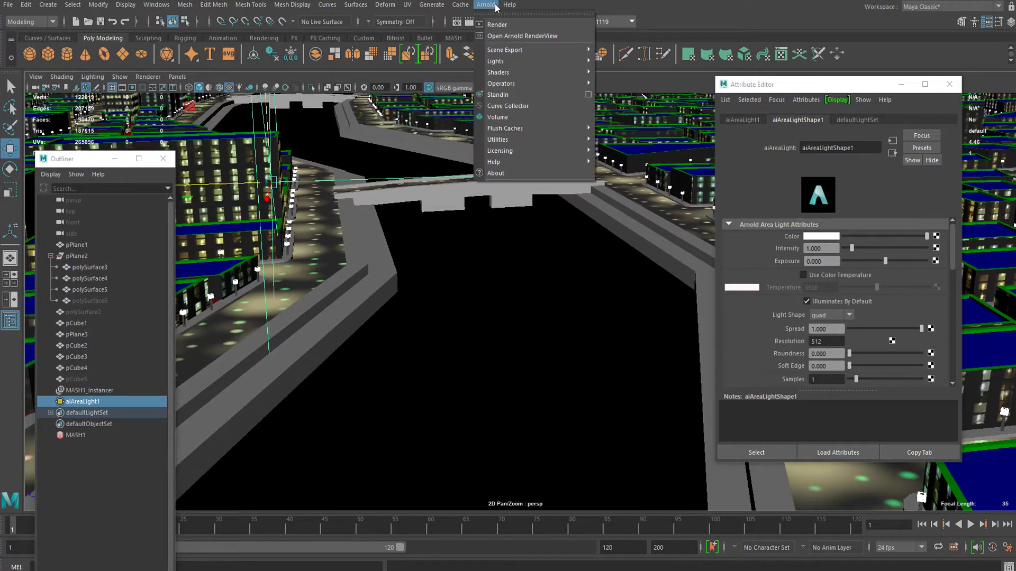
click(500, 27)
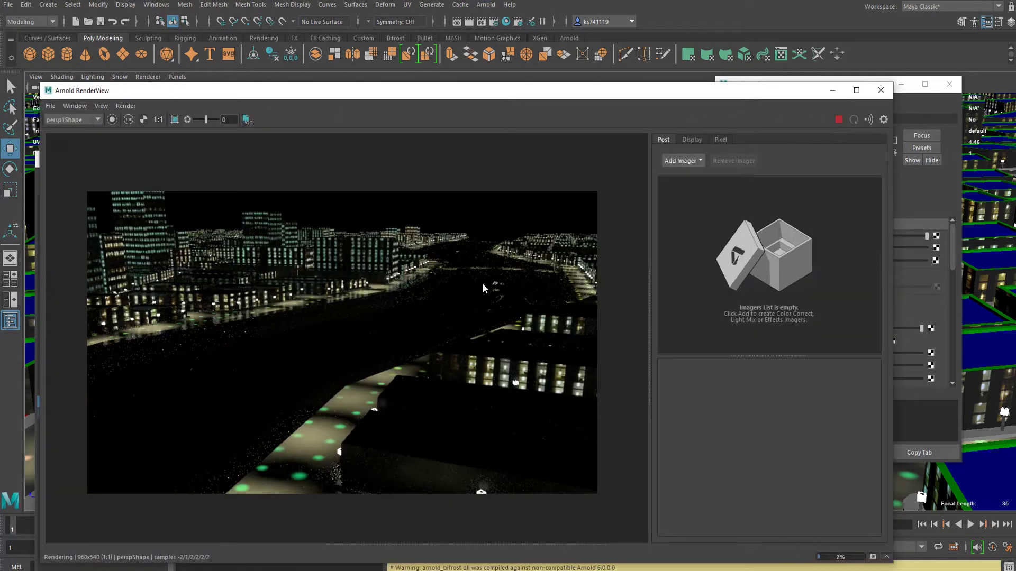
scroll(351, 360, up, 2)
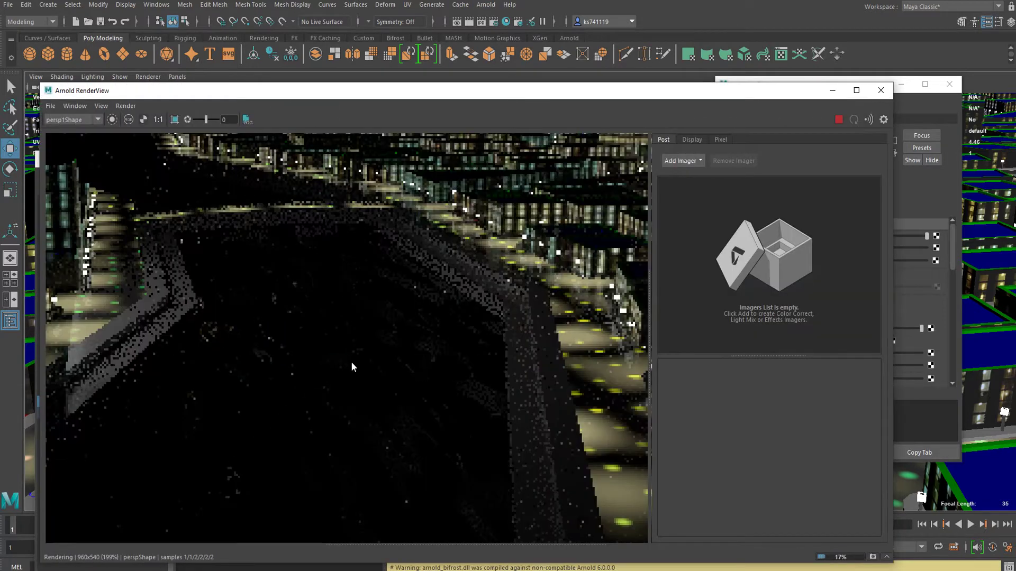
drag(293, 95, 284, 302)
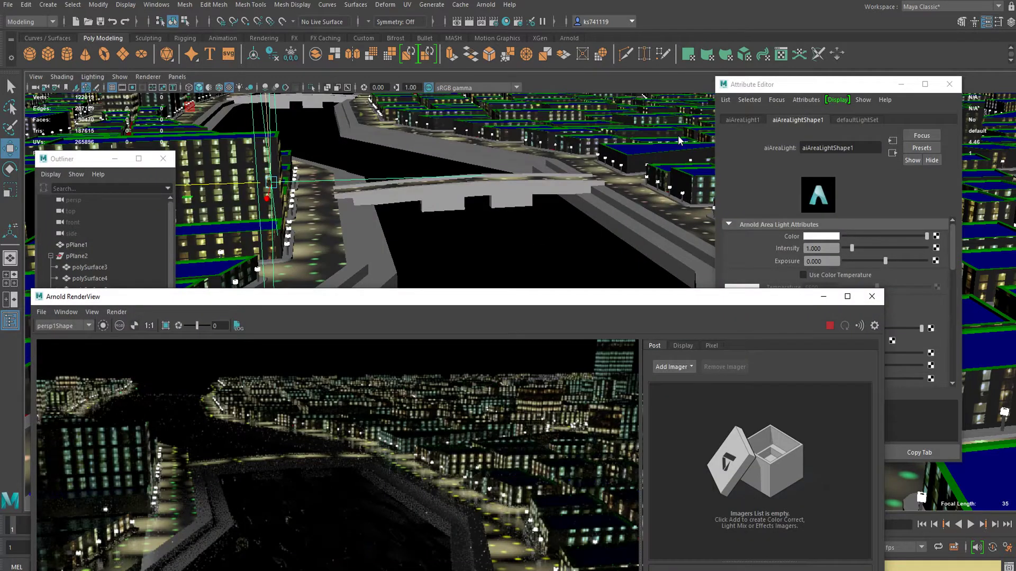
drag(852, 248, 897, 262)
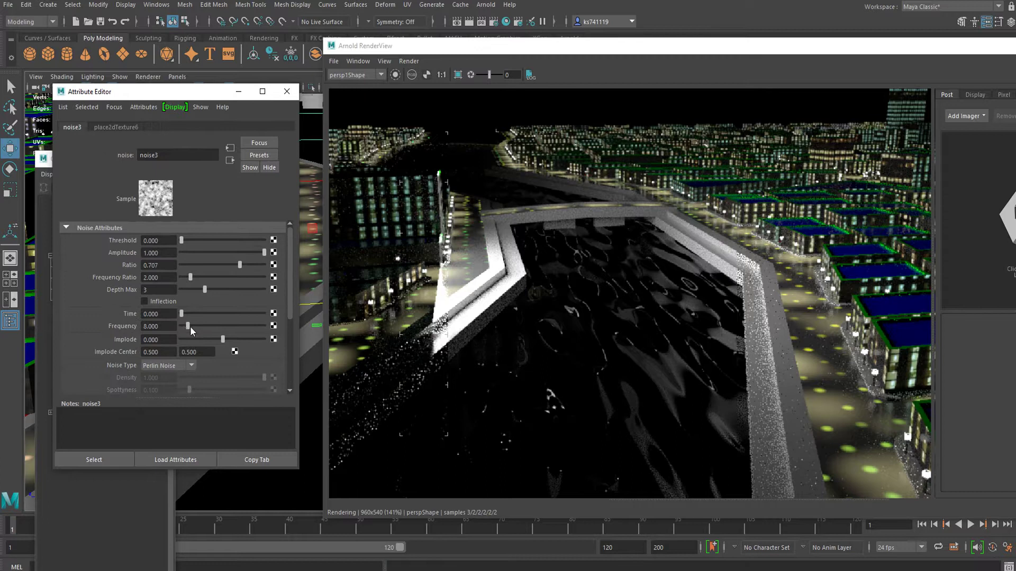
Set the river noise texture's frequency to about 53.9 and its bump depth to 0.001.
drag(188, 326, 228, 327)
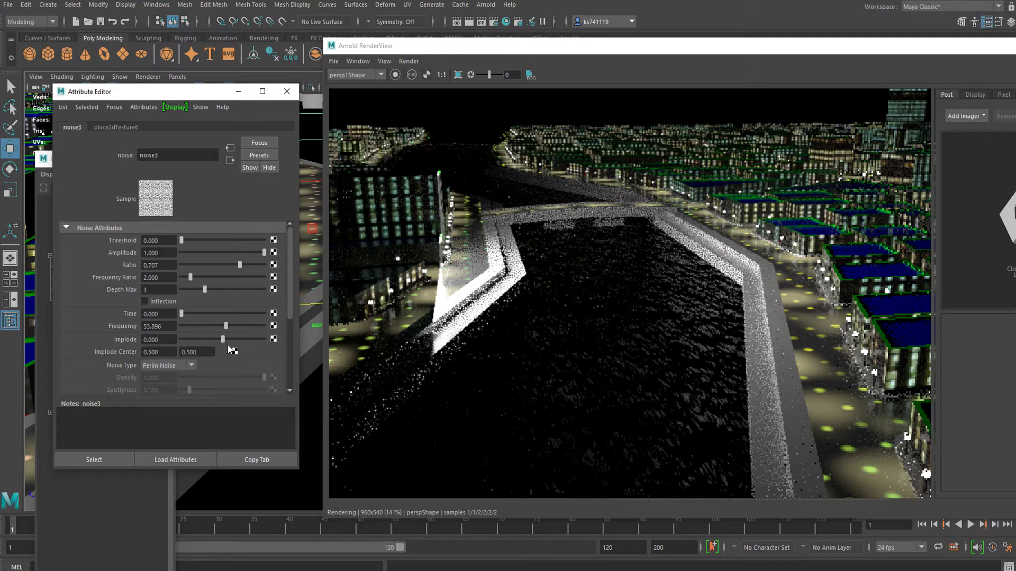
click(230, 160)
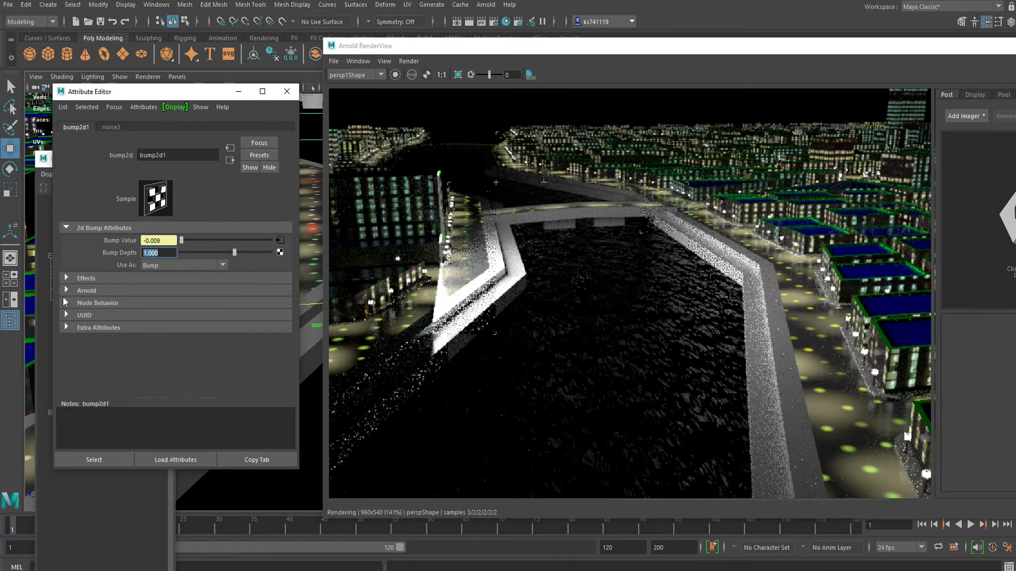
text(0.001)
key(Return)
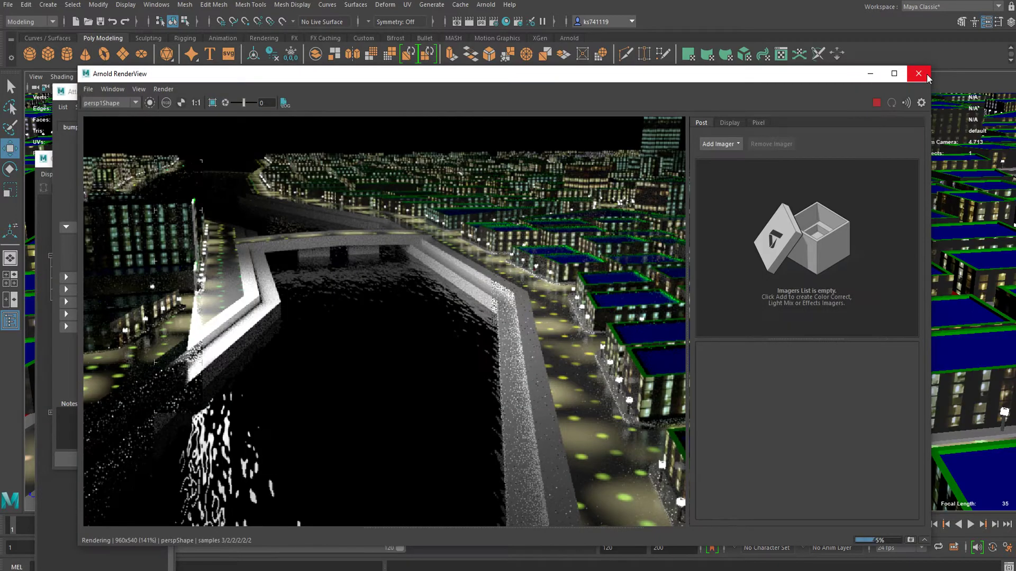
Delete the area light and render the river in Arnold from a low viewpoint just above the water.
click(926, 77)
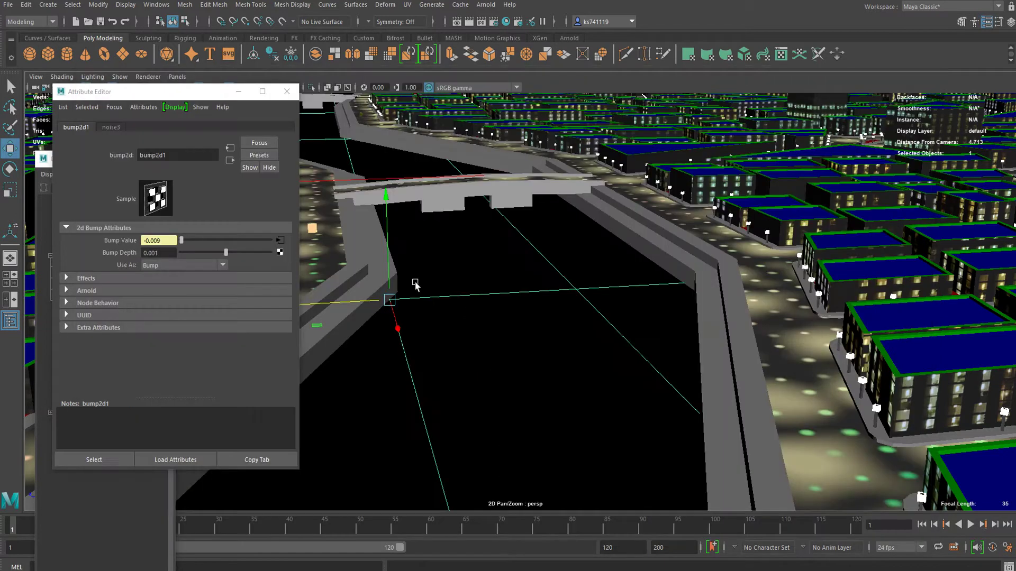
alt+drag(416, 285, 351, 240)
alt+drag(418, 263, 653, 339)
click(497, 186)
key(Delete)
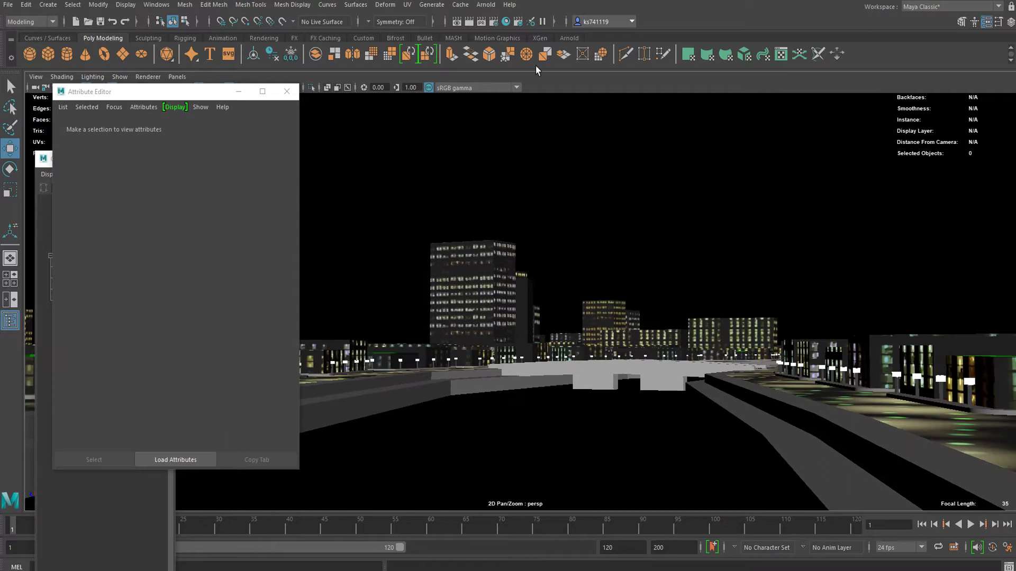
click(485, 6)
click(513, 27)
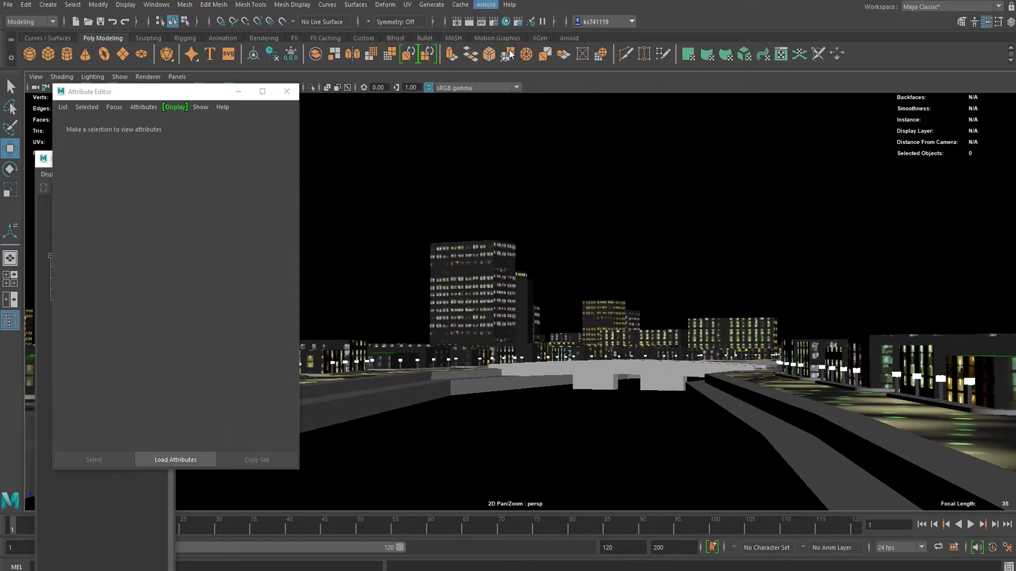
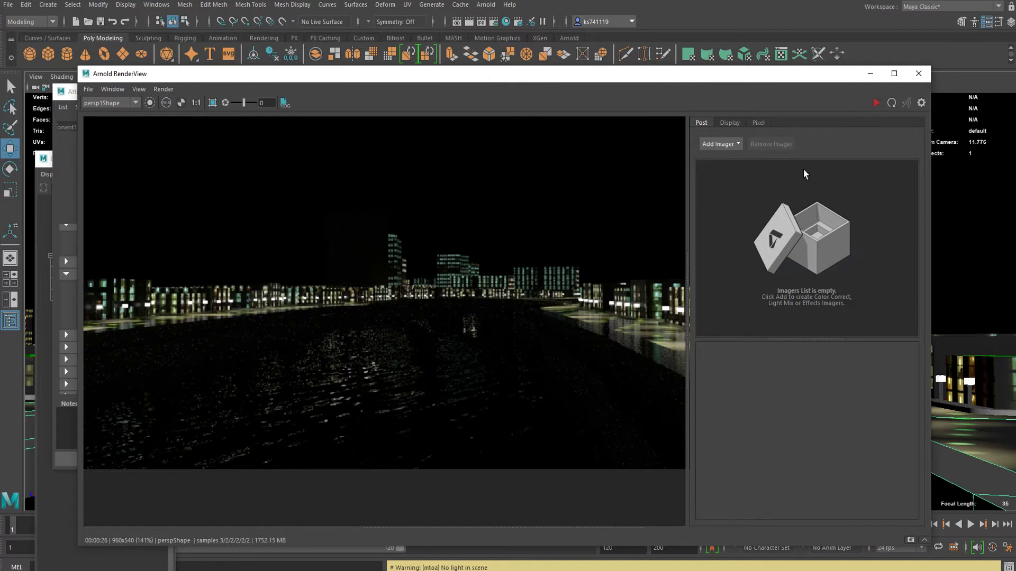
Raise the specular roughness of the aiStandardSurface3 material to about 0.7 and render the view again.
click(987, 22)
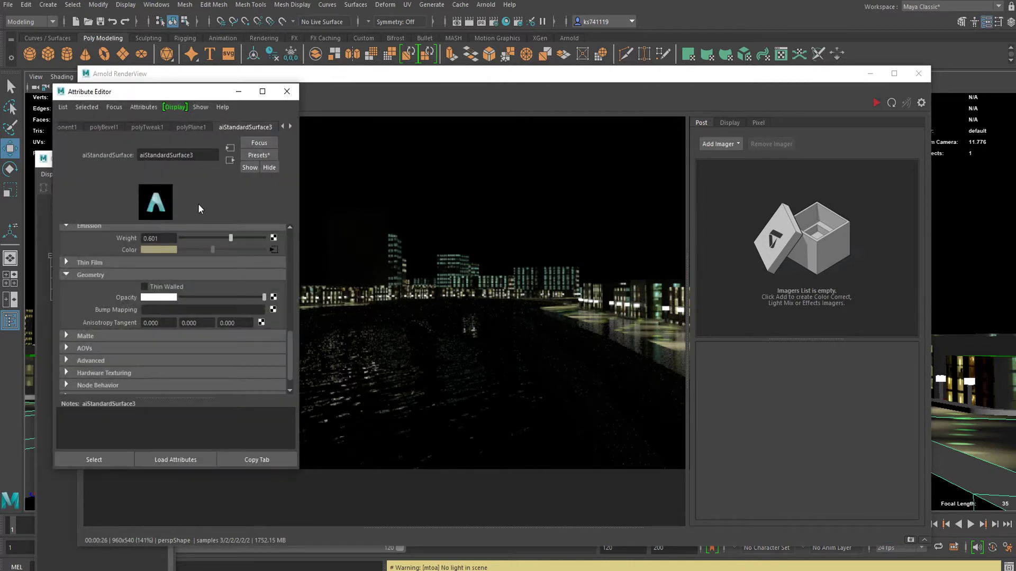
click(208, 129)
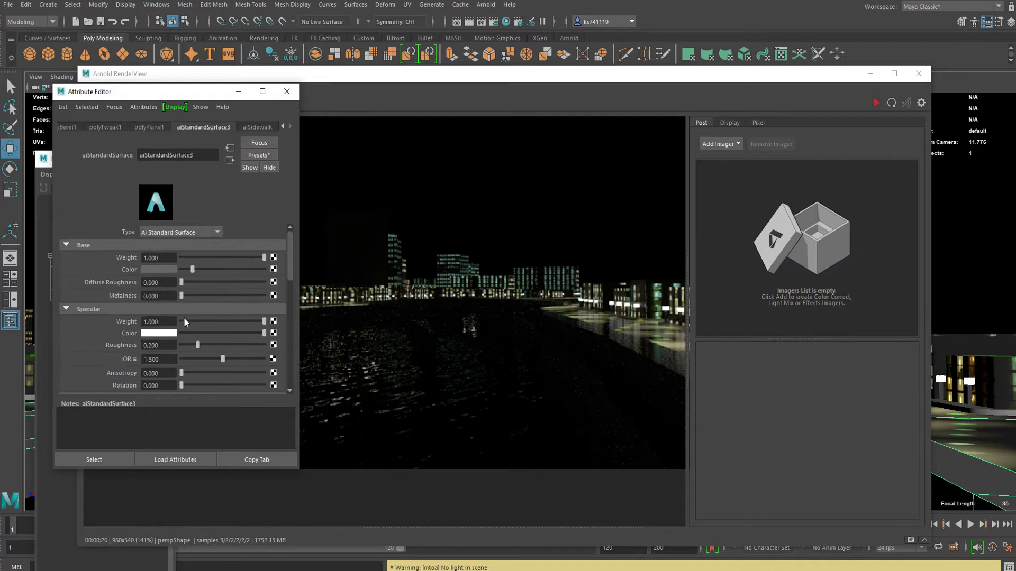
click(198, 321)
click(240, 345)
click(304, 119)
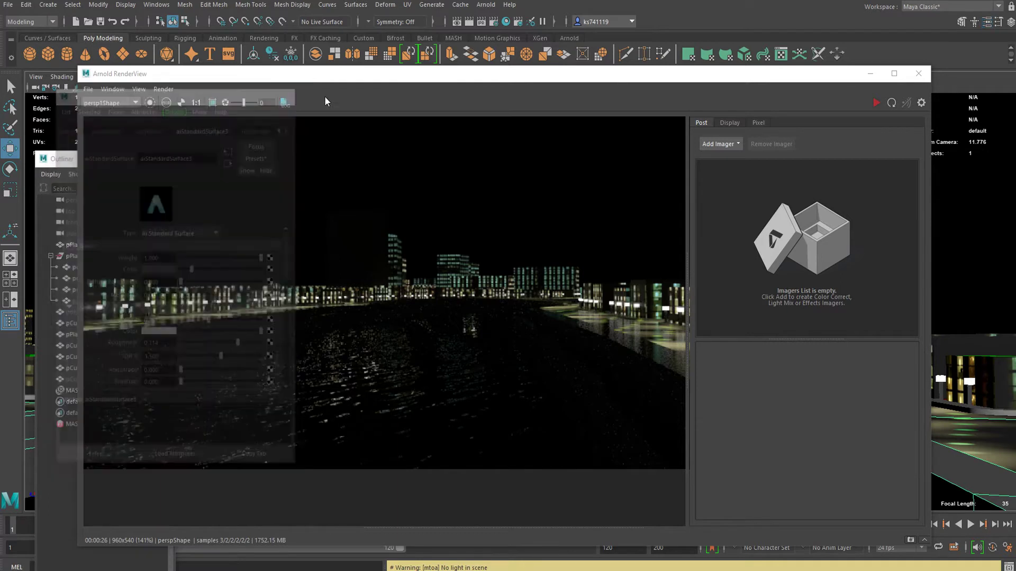
click(877, 102)
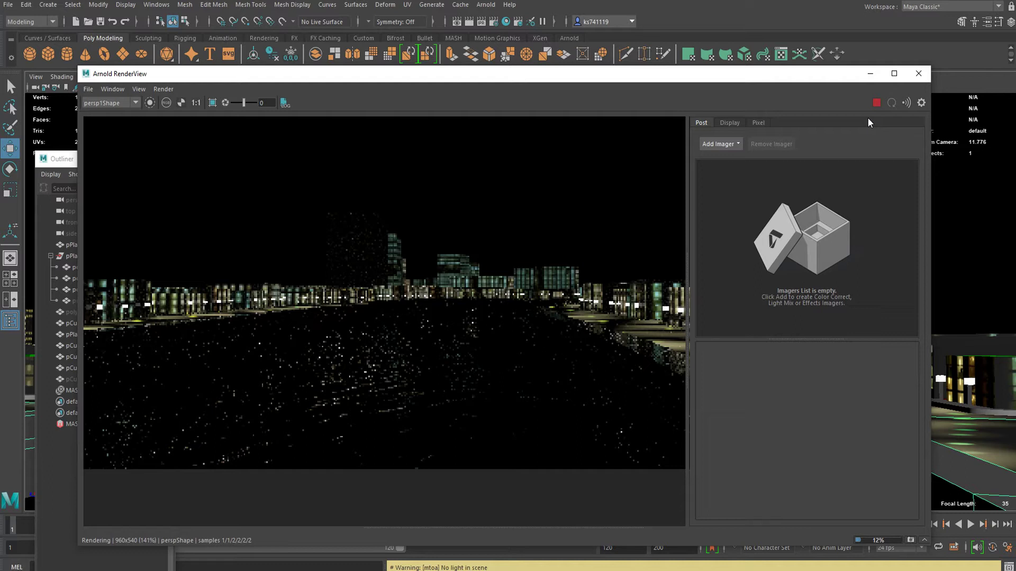
Open the noise3 texture in aiStandardSurface11's bump mapping, try Depth Max 7, then restore it to 2 and lower the frequency to 28.571.
key(ctrl+a)
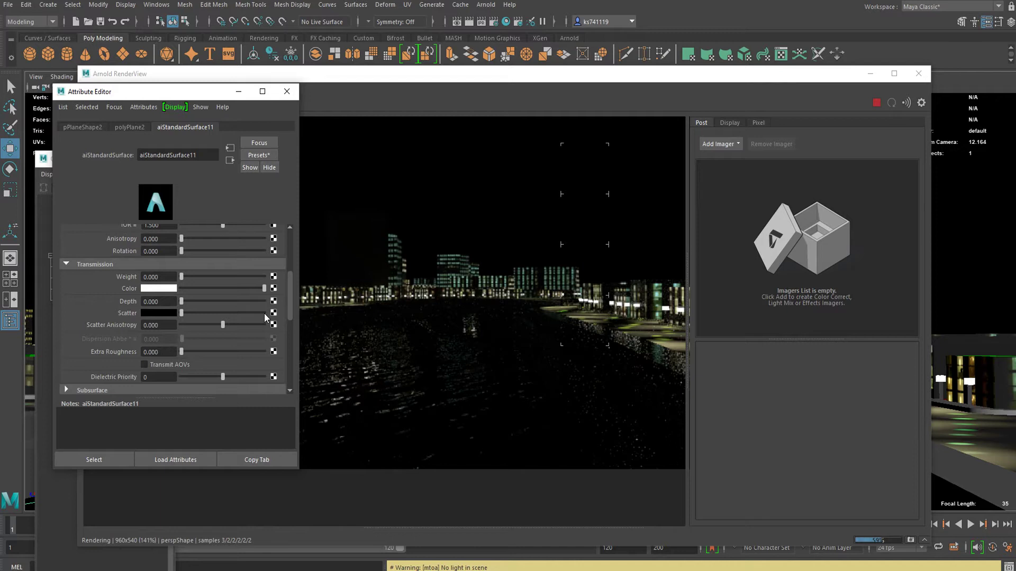
scroll(264, 313, down, 4)
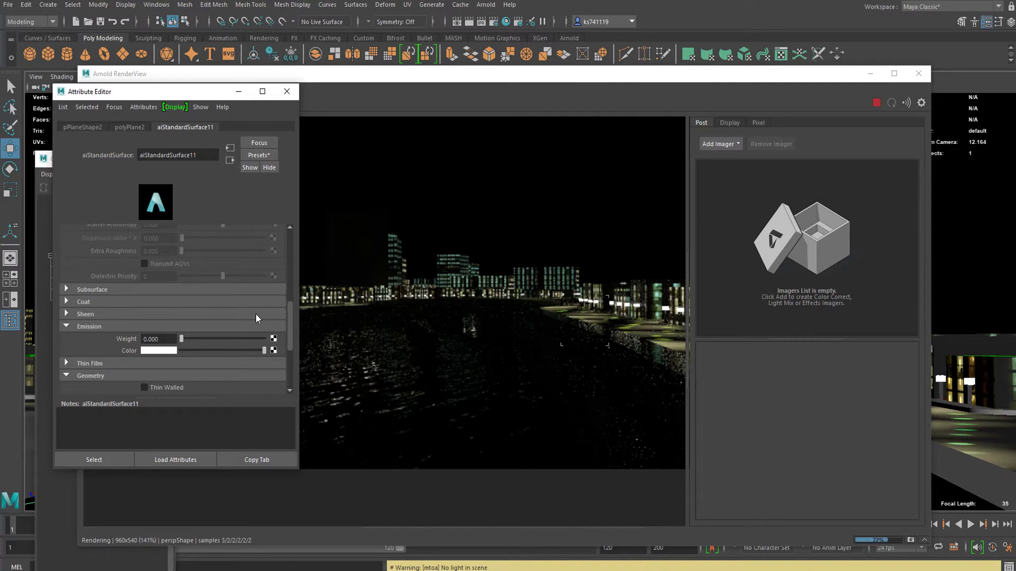
scroll(256, 313, down, 3)
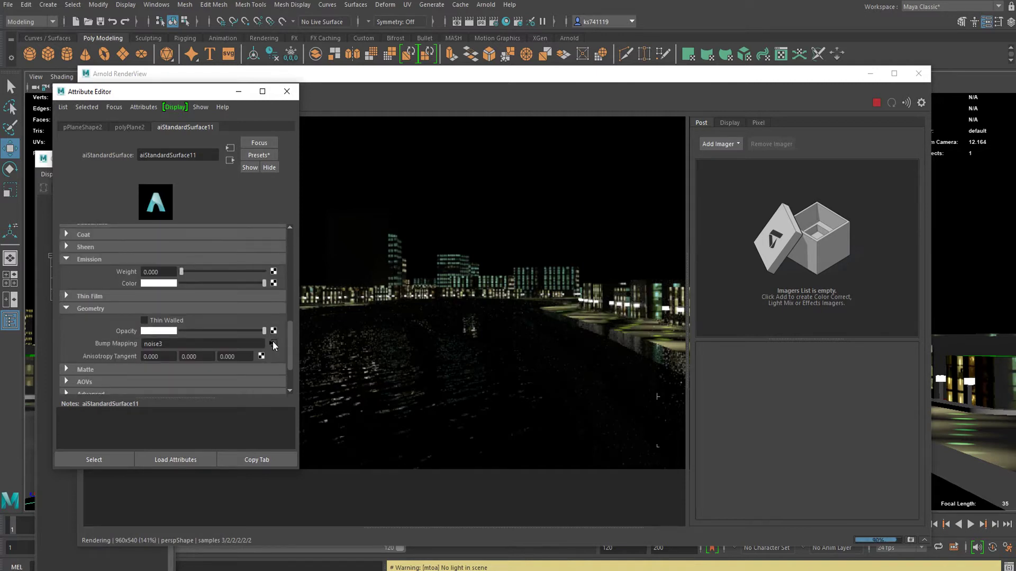
click(272, 343)
click(194, 291)
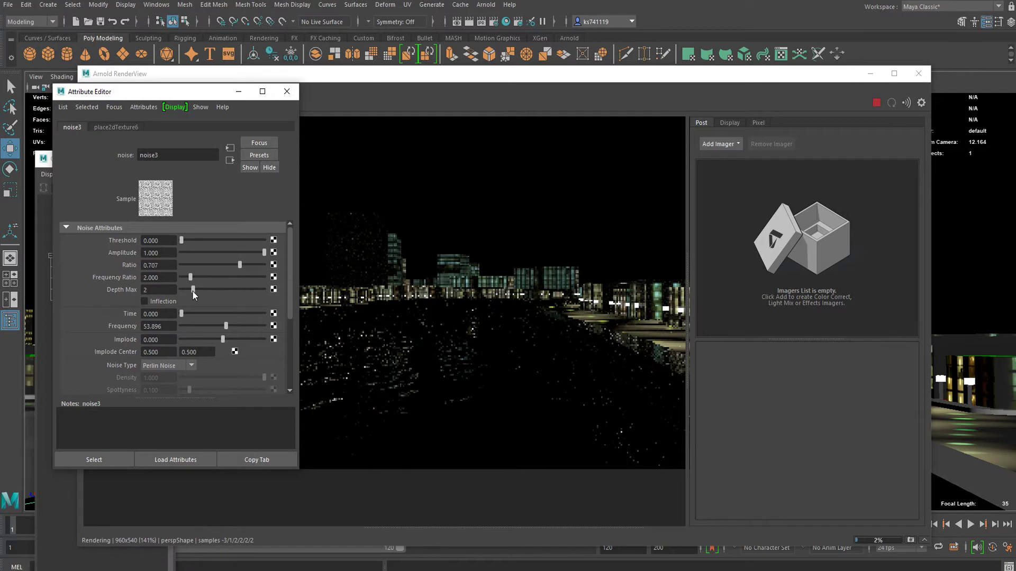
drag(192, 291, 249, 291)
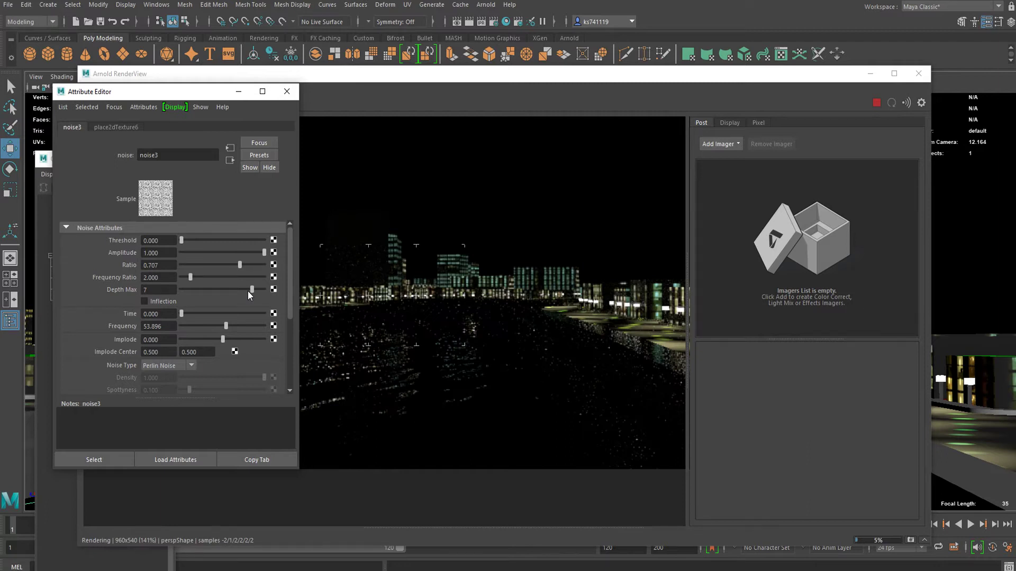
click(194, 291)
click(217, 326)
click(204, 324)
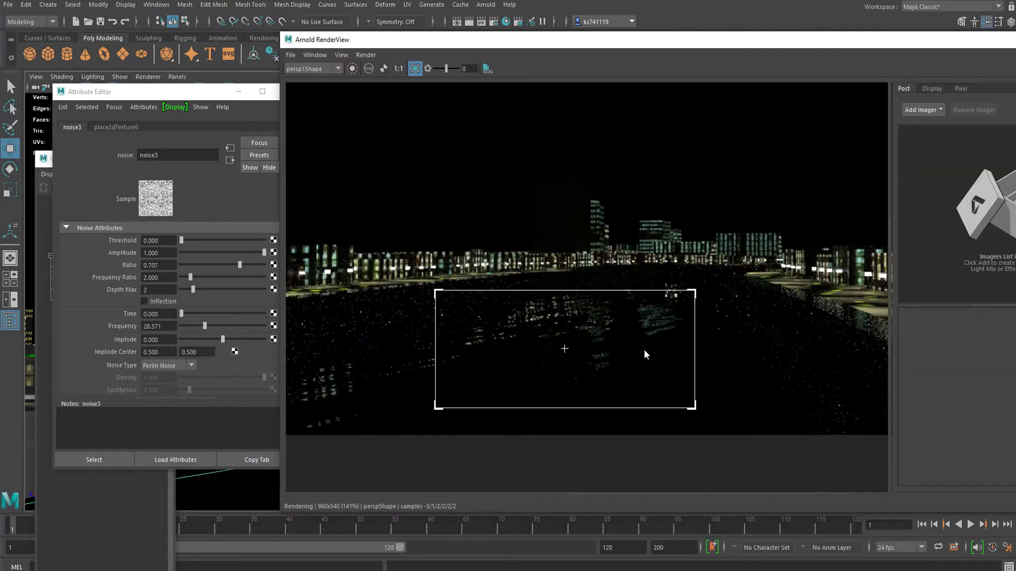
Raise the render preview's exposure to 5 and redraw the crop region around the building reflections on the river.
scroll(643, 349, up, 2)
drag(446, 68, 461, 64)
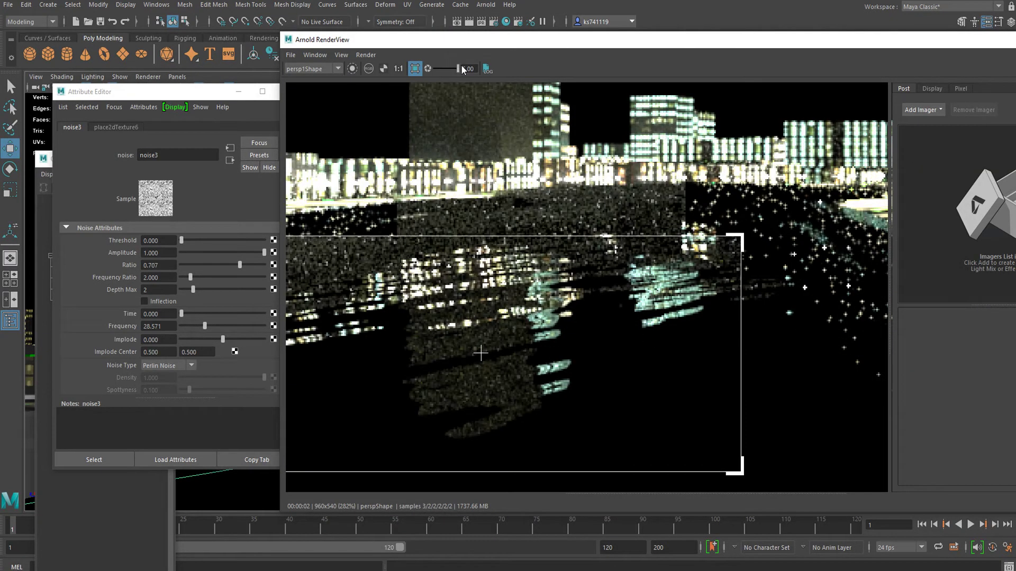
scroll(639, 245, down, 3)
scroll(639, 245, up, 3)
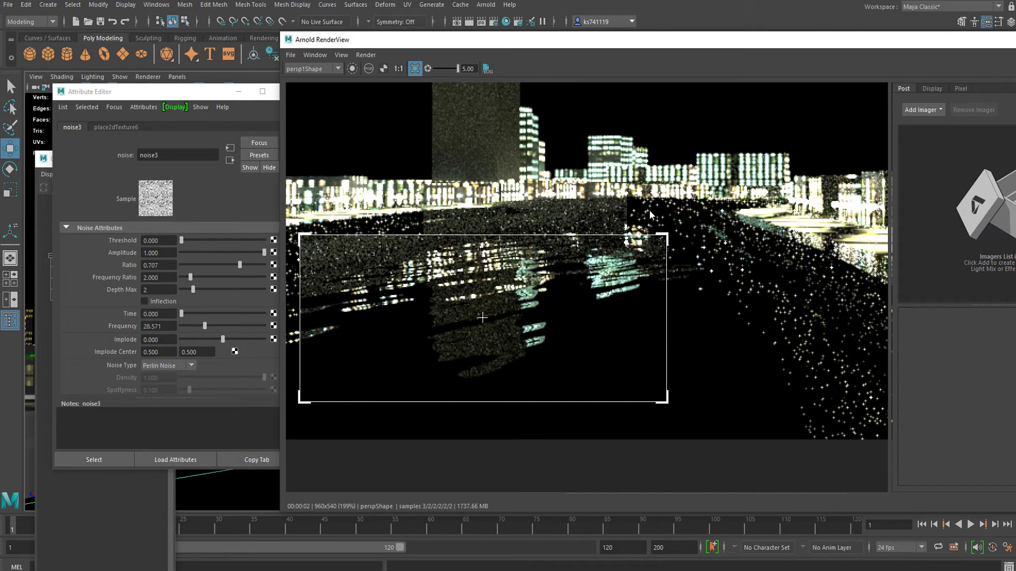
drag(639, 245, 484, 302)
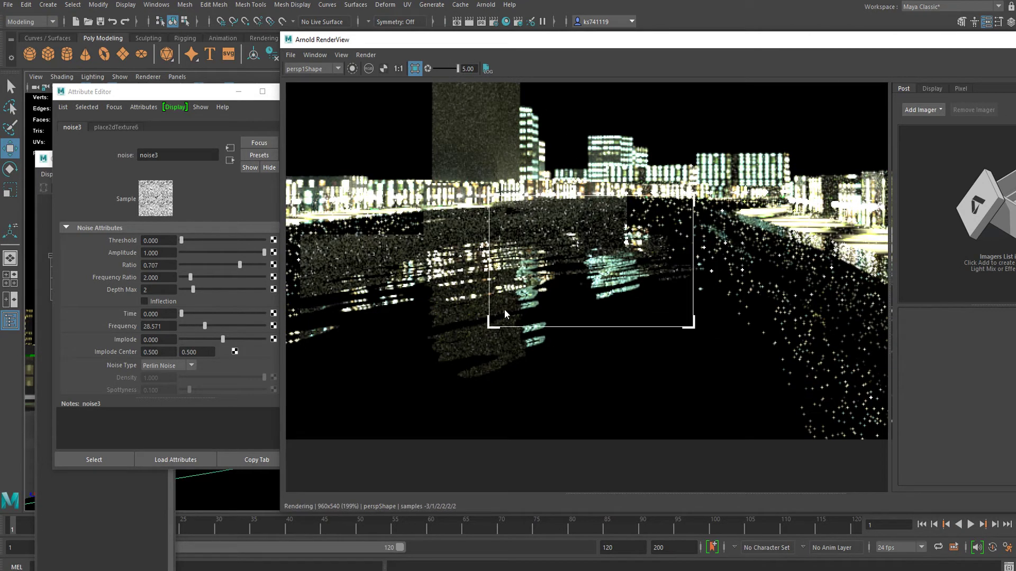
mouse_move(757, 178)
mouse_down()
mouse_move(344, 399)
mouse_move(314, 394)
mouse_up()
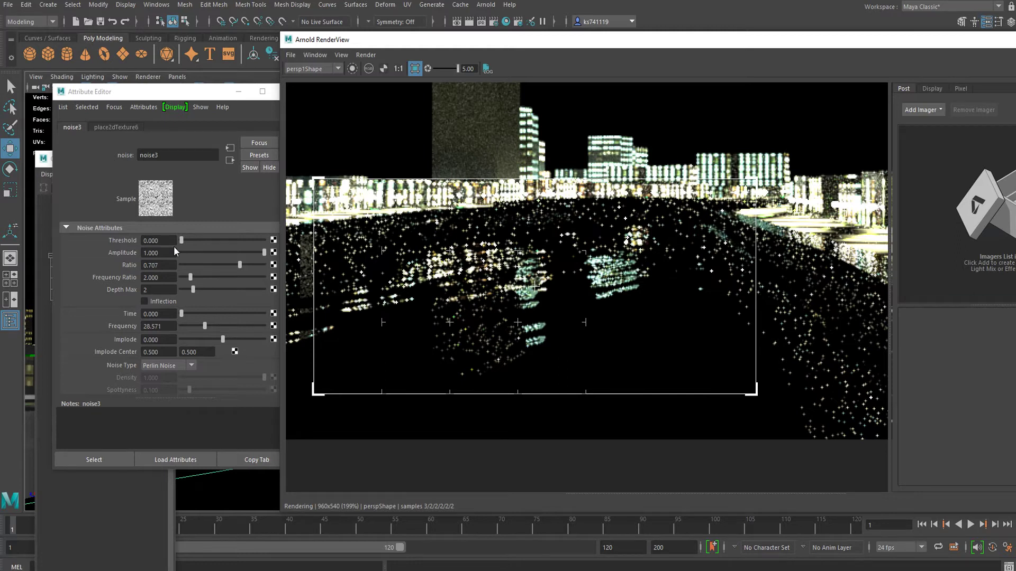
Increase the river noise texture's frequency and set the Bump Depth of bump2d1 to 0.001.
drag(205, 326, 227, 325)
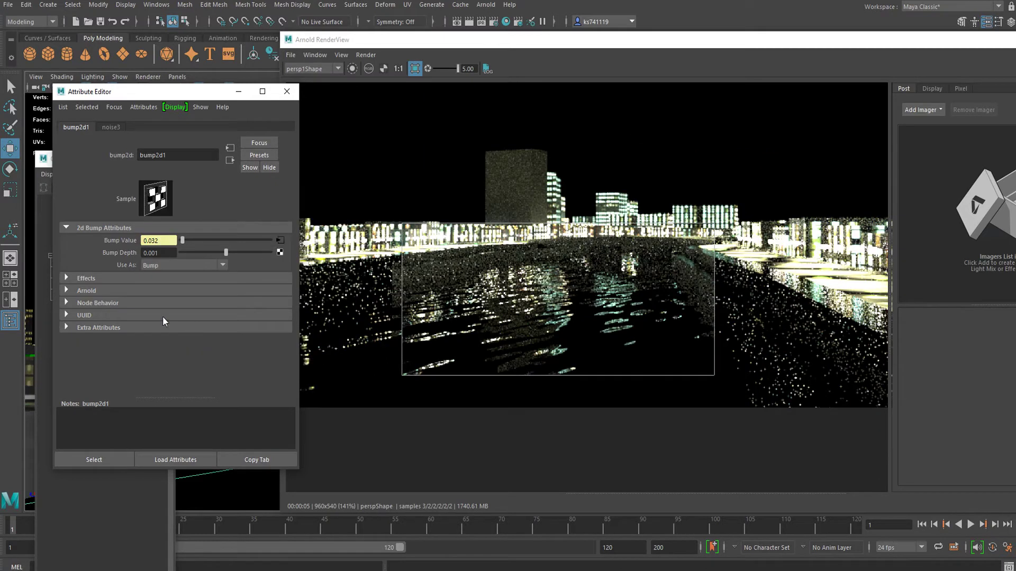
double_click(149, 252)
text(.001)
key(Return)
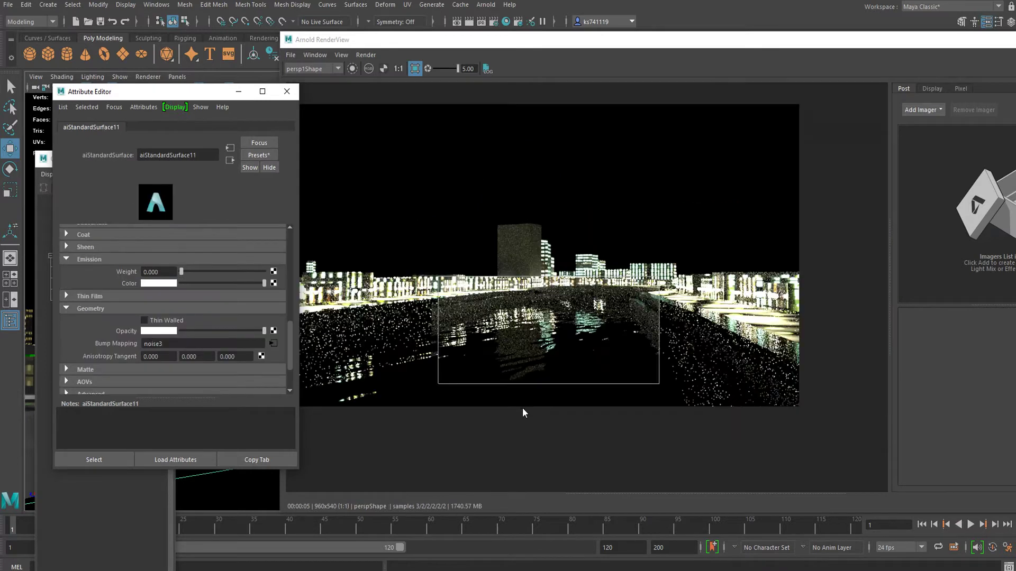
scroll(526, 400, up, 1)
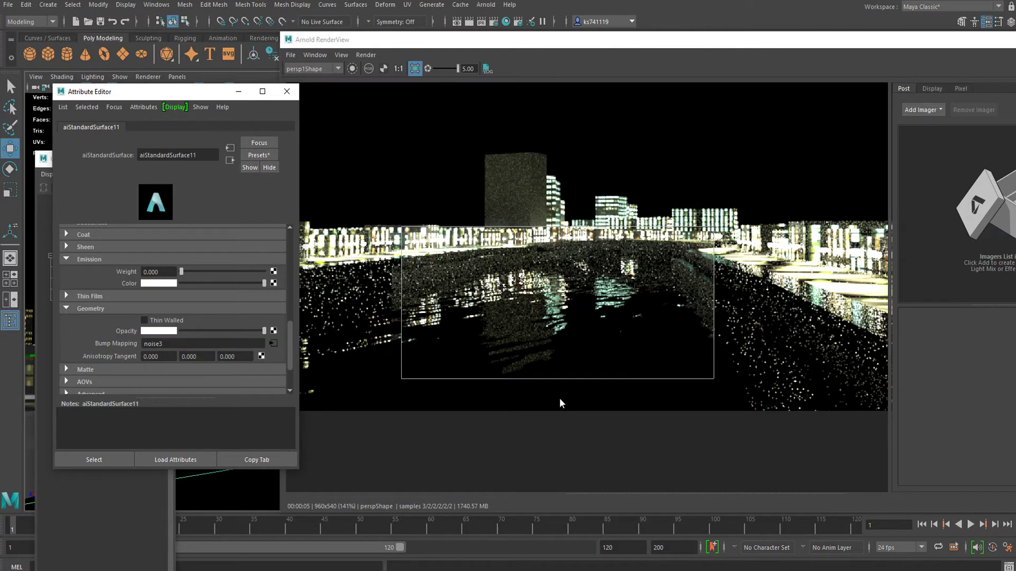
scroll(560, 403, down, 1)
Select the buildings mesh polySurface4 and open the ramp2 layer of the aiBuilding material's emission color texture.
click(551, 239)
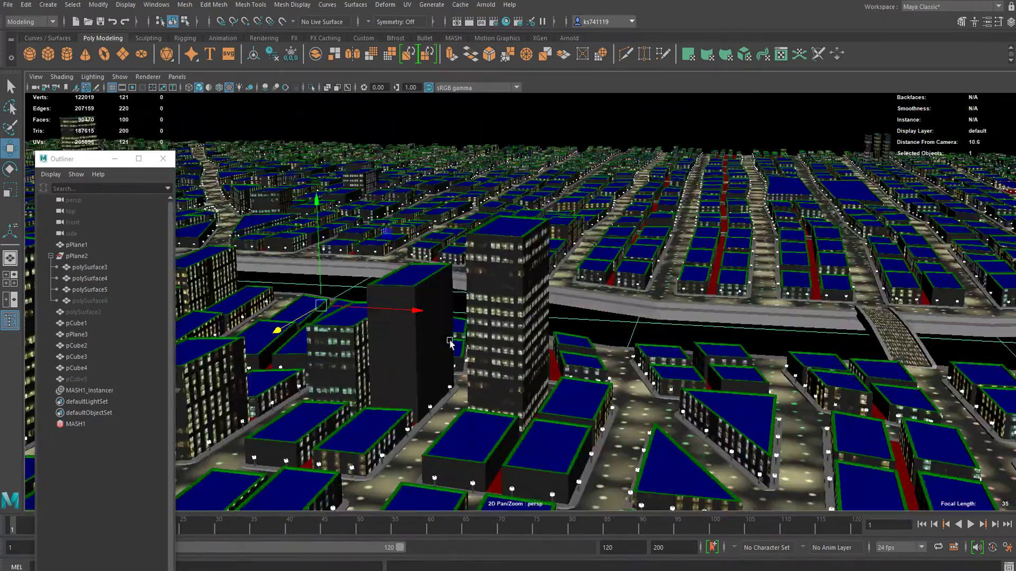
click(465, 335)
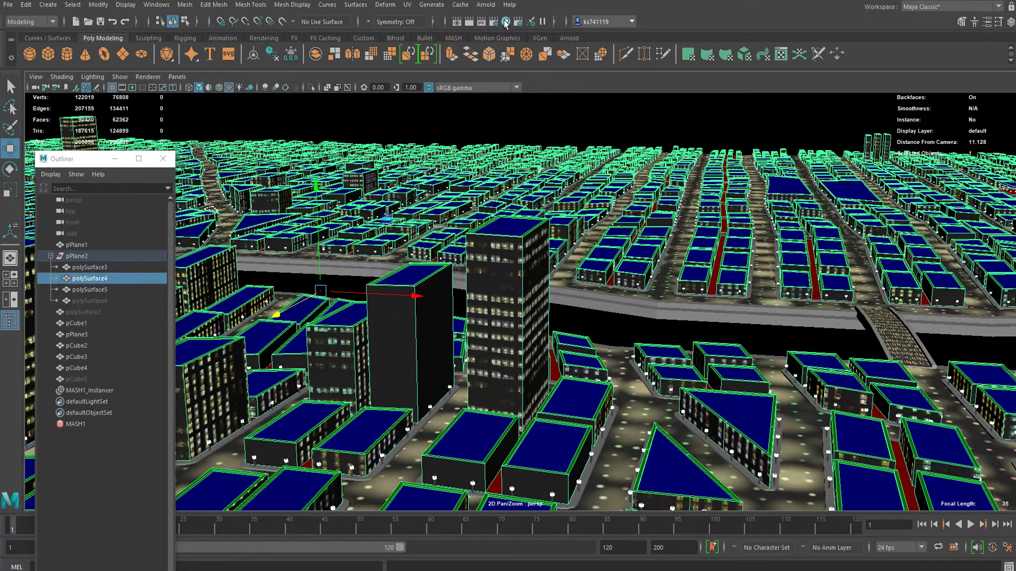
click(986, 22)
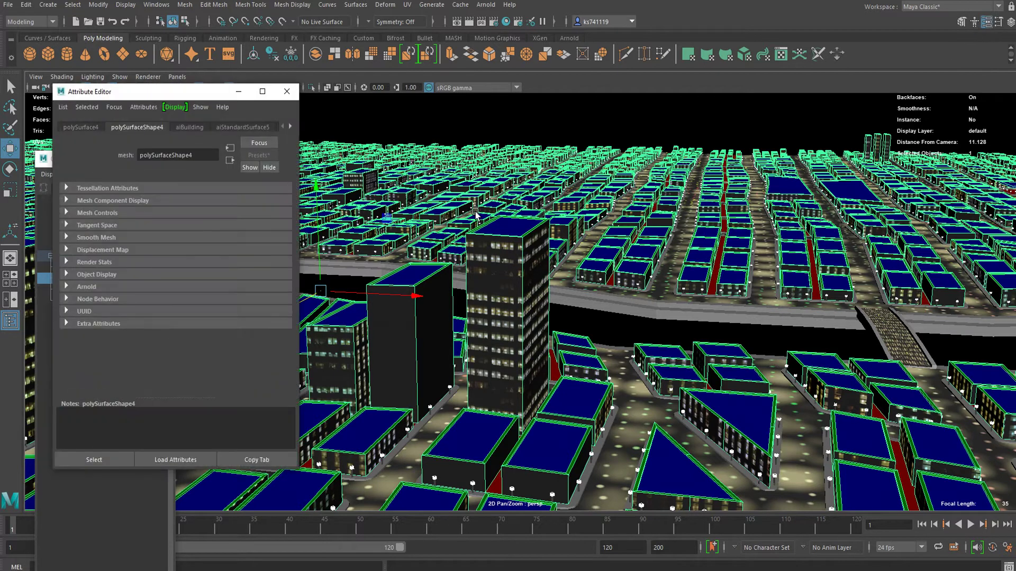
click(234, 130)
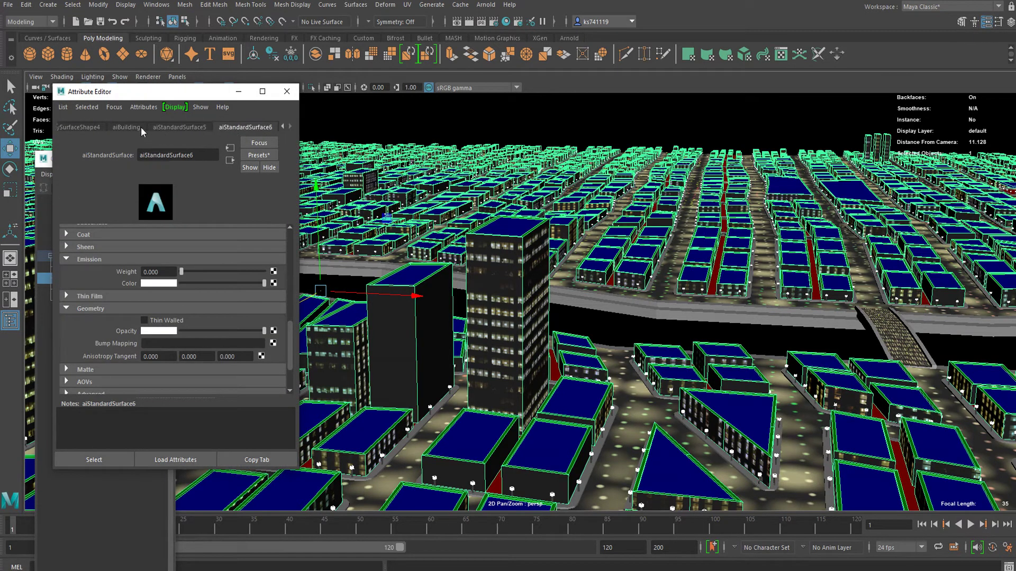
click(126, 127)
scroll(209, 291, up, 5)
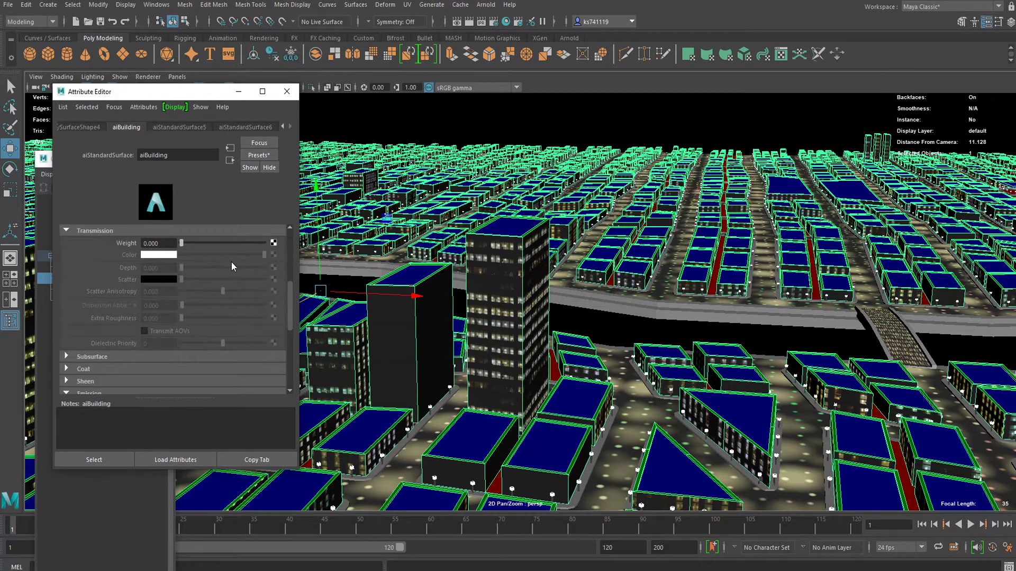
scroll(232, 266, down, 3)
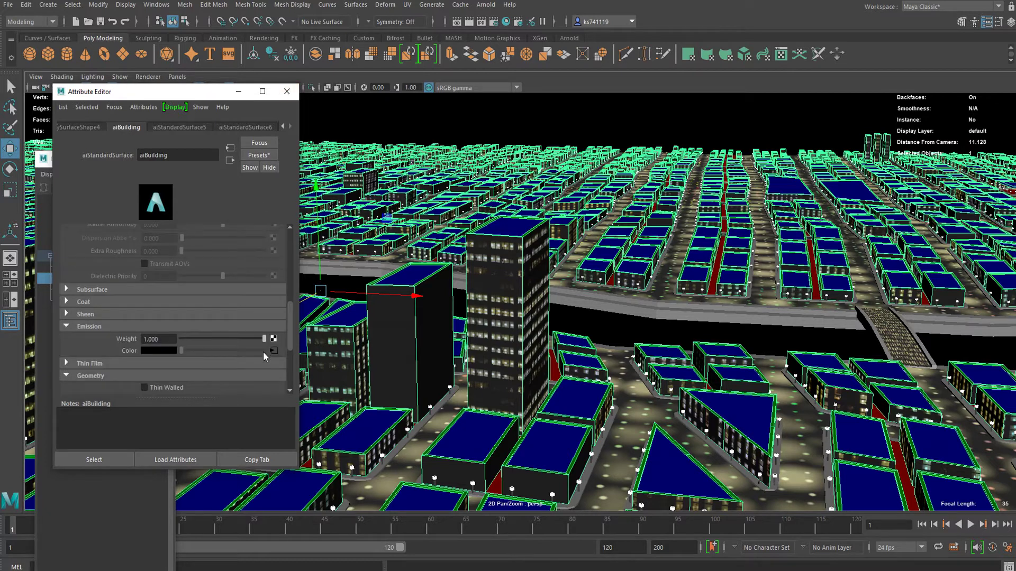
click(272, 351)
click(127, 127)
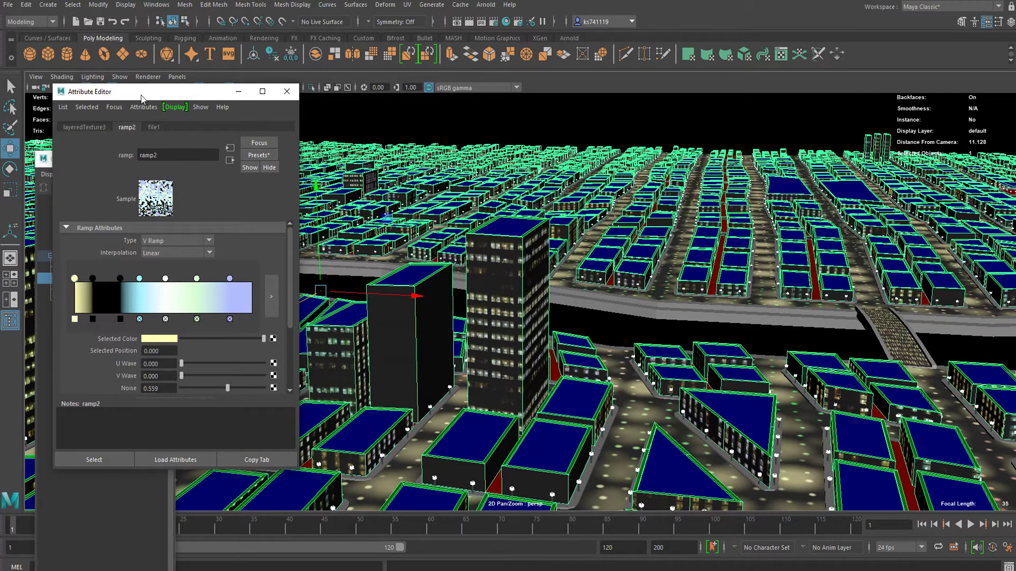
Shift ramp2's black color stops toward the yellow end, placing the first one at position 0.069.
drag(142, 99, 793, 121)
drag(744, 305, 756, 306)
click(744, 302)
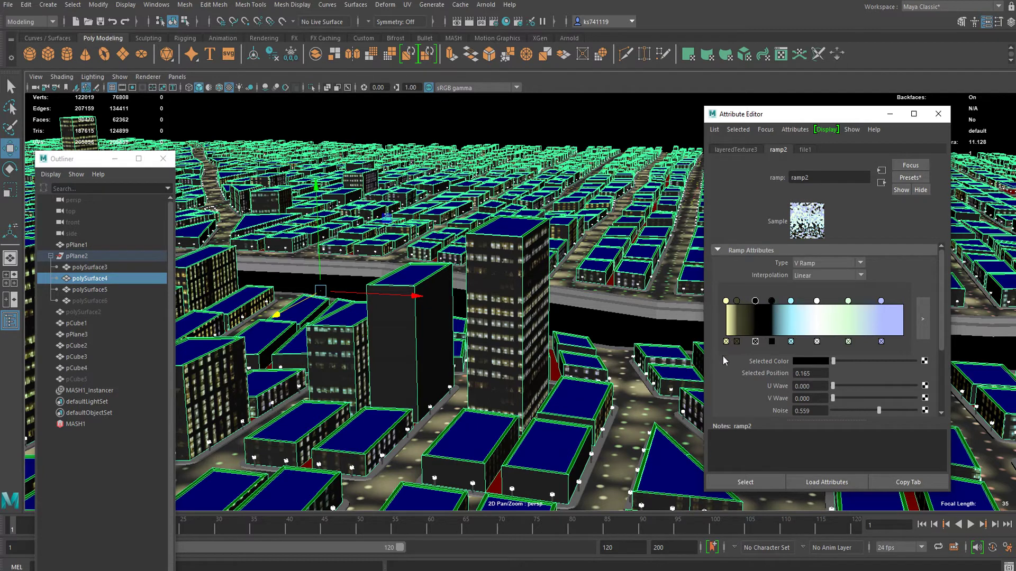
click(737, 341)
drag(756, 306, 742, 303)
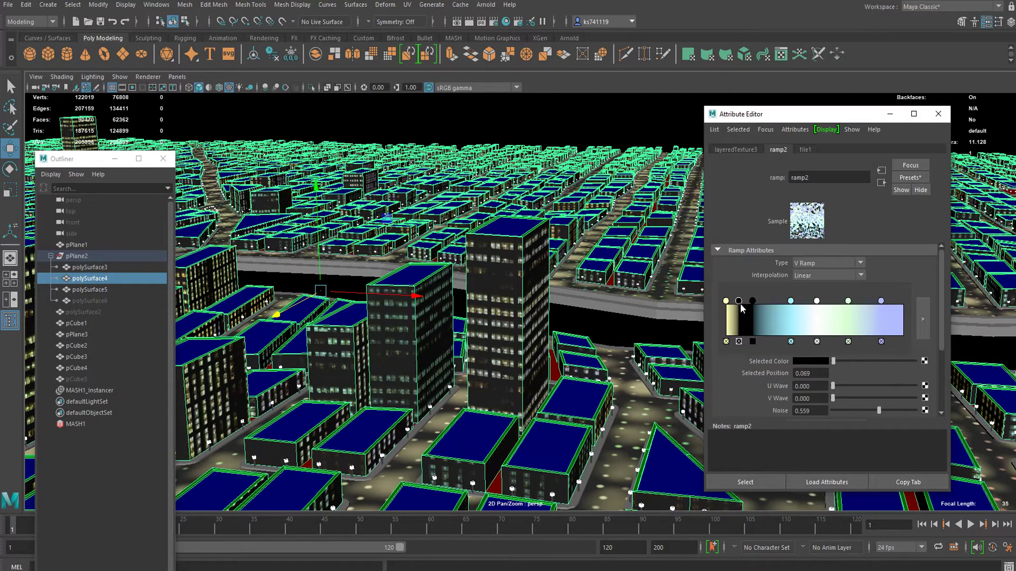
click(939, 113)
Inspect the updated window lights on the tall towers and surrounding blocks from several angles.
alt+right_drag(624, 253, 577, 261)
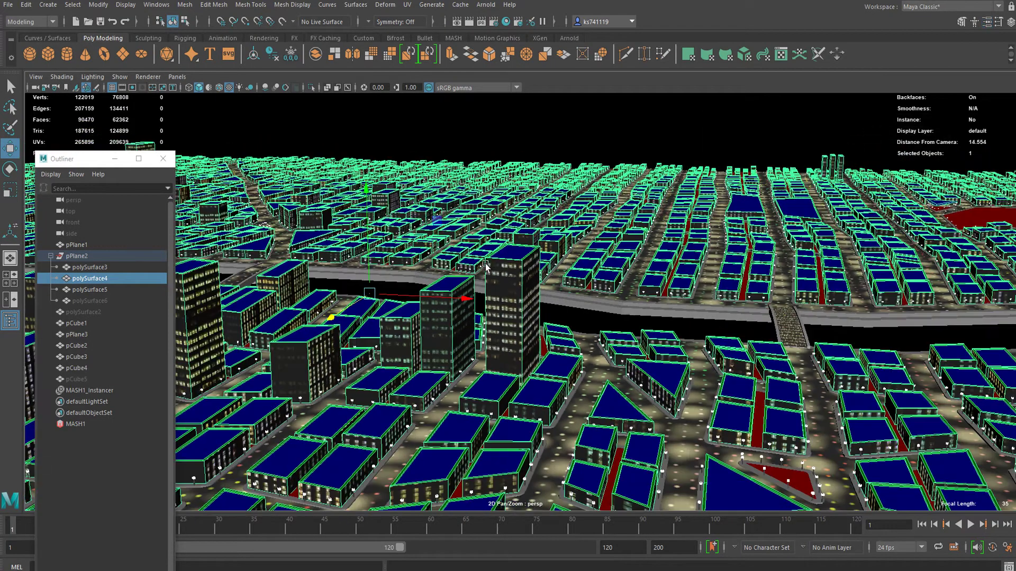
alt+drag(485, 263, 592, 275)
alt+right_drag(593, 276, 545, 265)
mouse_move(545, 265)
alt+mouse_down()
mouse_move(617, 320)
mouse_move(529, 177)
mouse_move(542, 278)
alt+mouse_up()
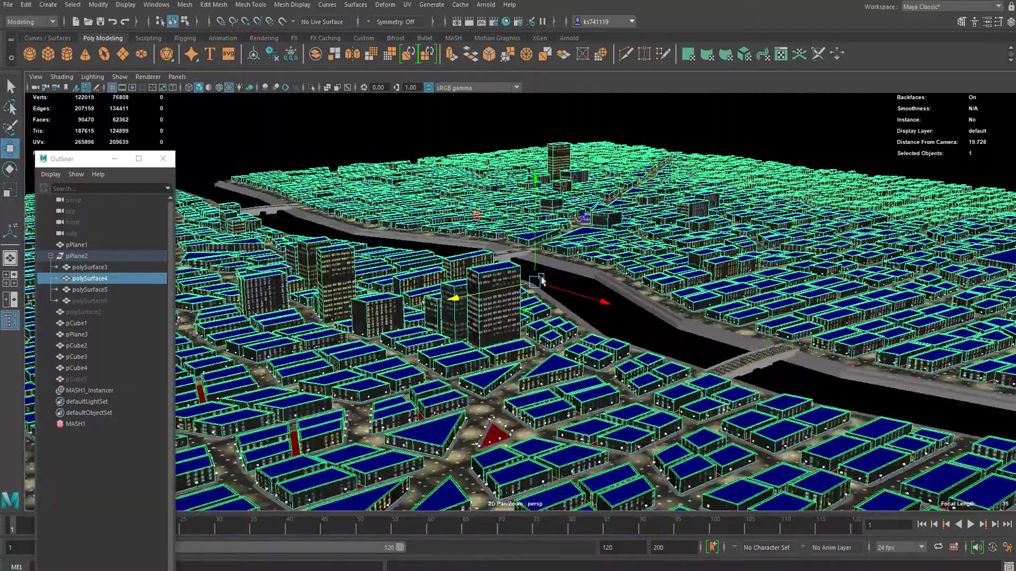
alt+drag(553, 371, 564, 420)
alt+right_drag(563, 421, 619, 381)
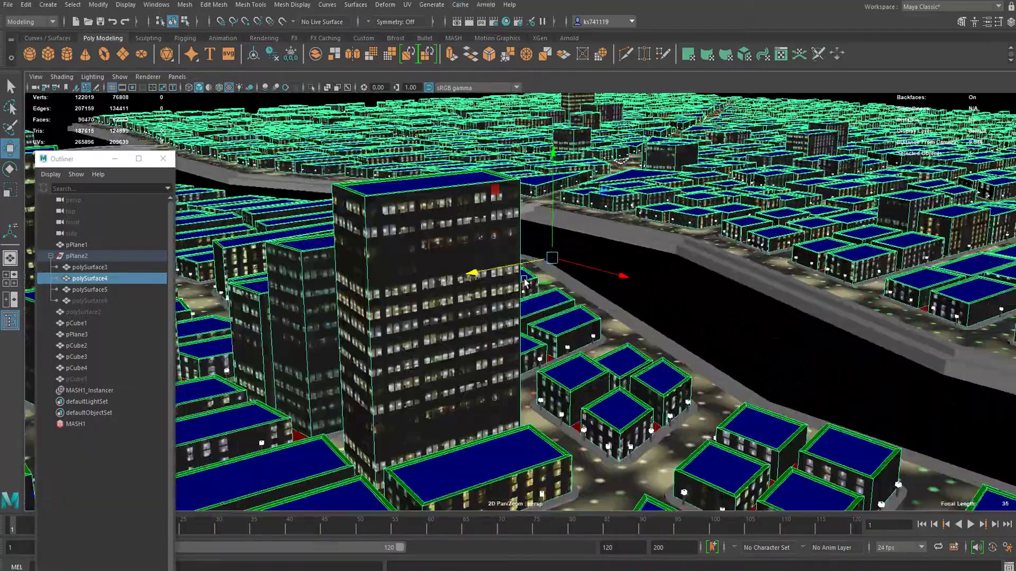
alt+drag(619, 381, 492, 402)
alt+right_drag(492, 402, 516, 328)
alt+drag(516, 328, 483, 432)
click(483, 433)
alt+right_drag(600, 352, 529, 323)
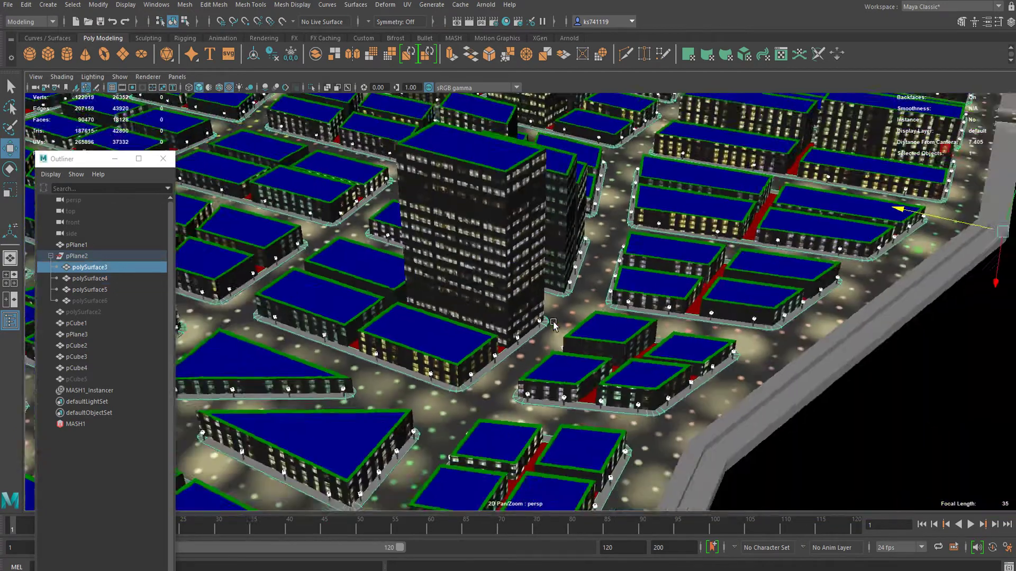
alt+drag(529, 322, 558, 321)
click(520, 174)
Render an aerial view of the river bend and bridge in Arnold with the preview exposure raised to 0.91.
alt+right_drag(645, 272, 605, 264)
alt+drag(605, 264, 562, 273)
alt+right_drag(561, 273, 595, 297)
alt+drag(595, 296, 519, 282)
alt+right_drag(659, 249, 541, 290)
mouse_move(540, 290)
alt+mouse_down()
mouse_move(600, 263)
mouse_move(575, 263)
mouse_move(553, 292)
alt+mouse_up()
alt+right_drag(551, 292, 459, 323)
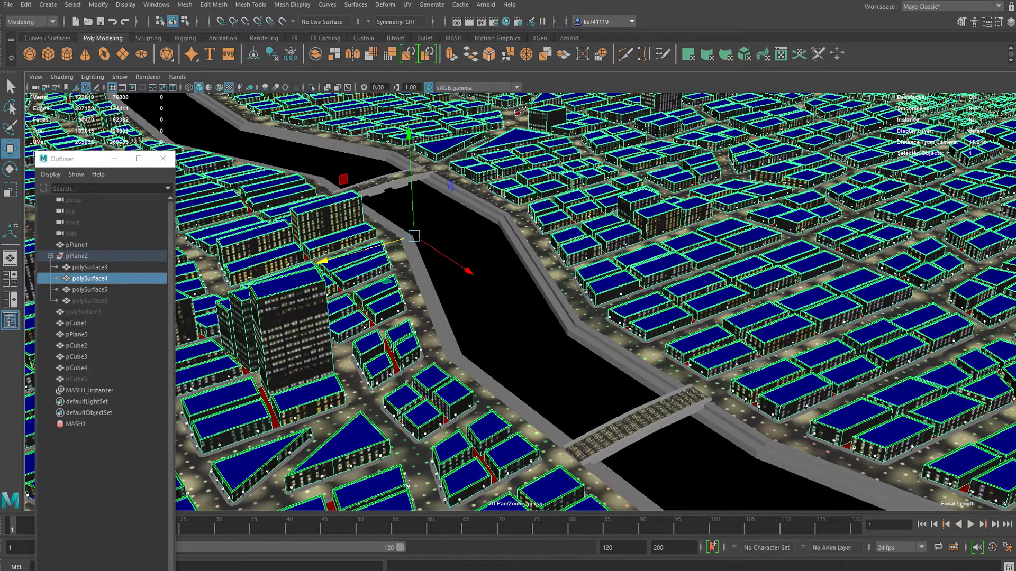
click(483, 8)
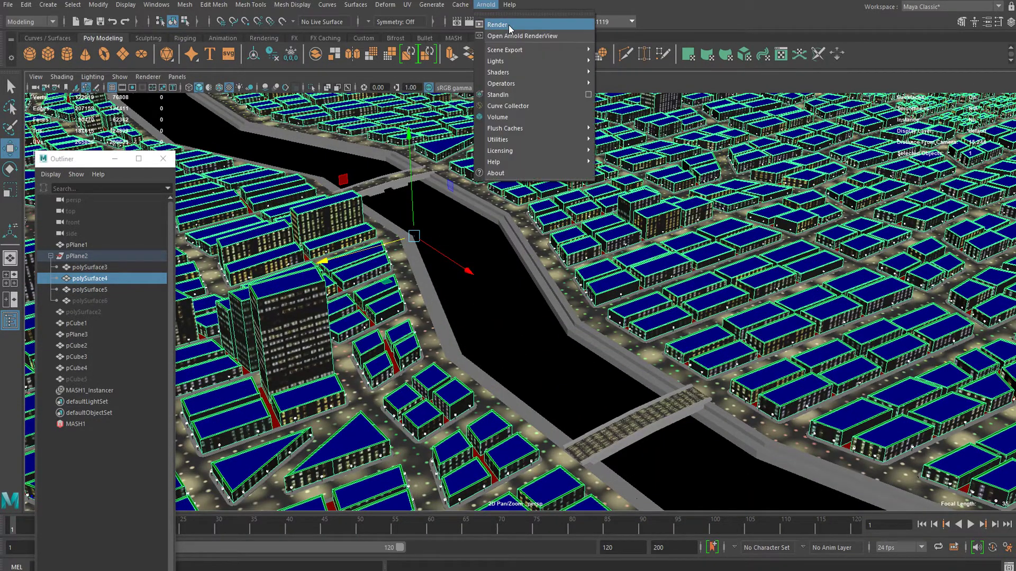
key(Escape)
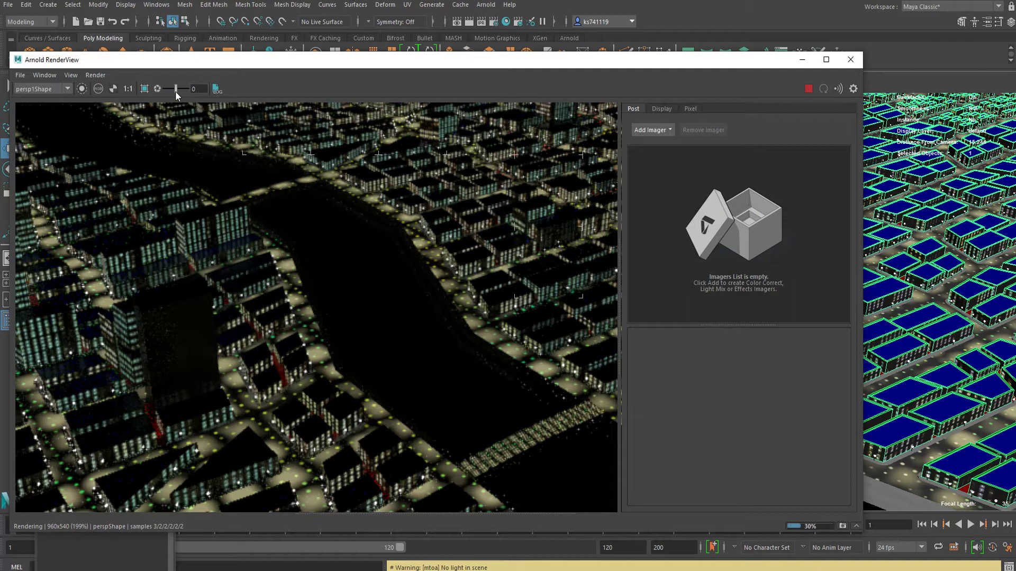
scroll(196, 179, down, 2)
drag(176, 89, 177, 90)
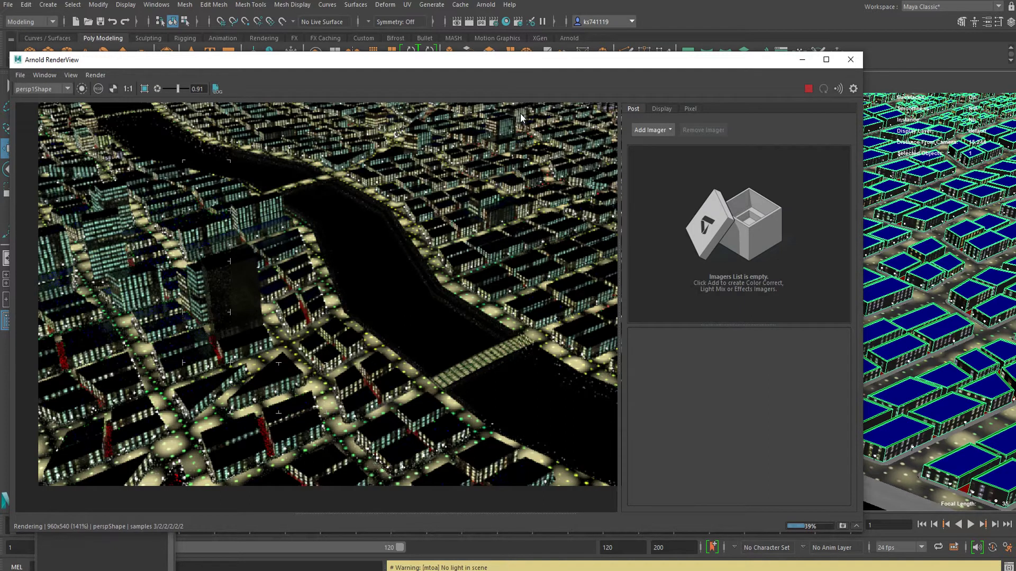
scroll(302, 331, down, 1)
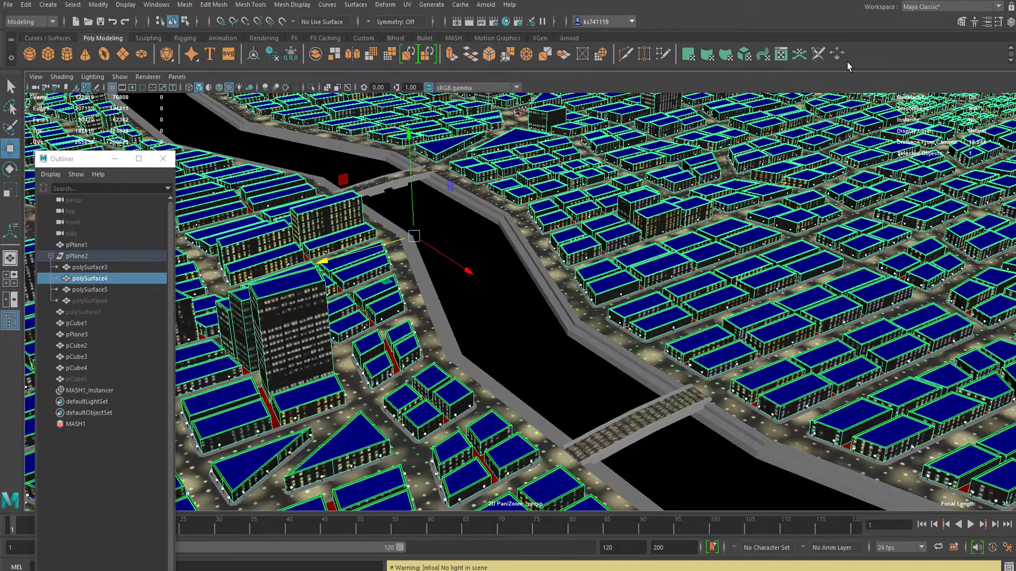
Walk the perspective view to an elevated angle over the river, bridges and towers, and create a new camera from that view.
click(836, 53)
key(w)
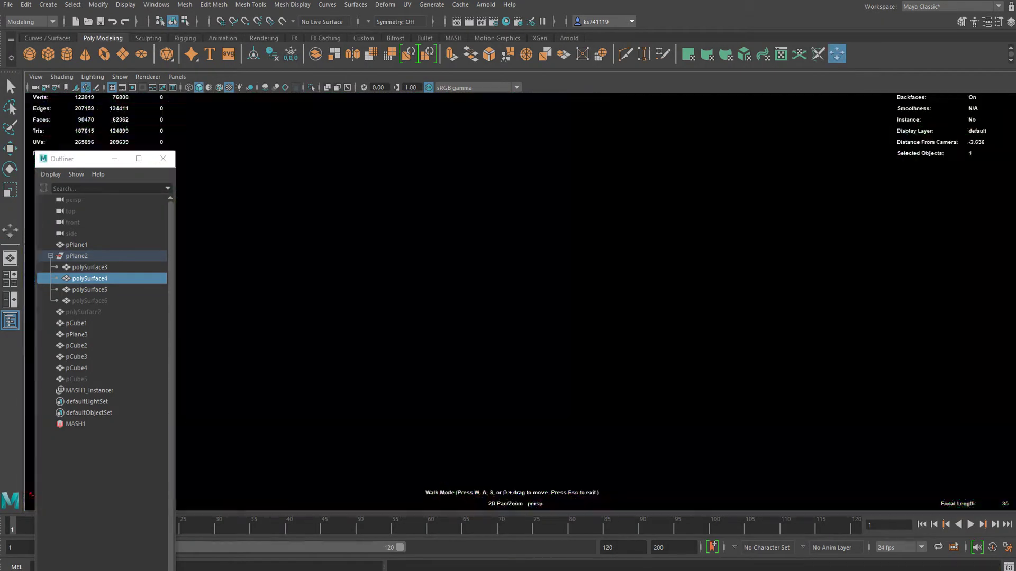
key(w)
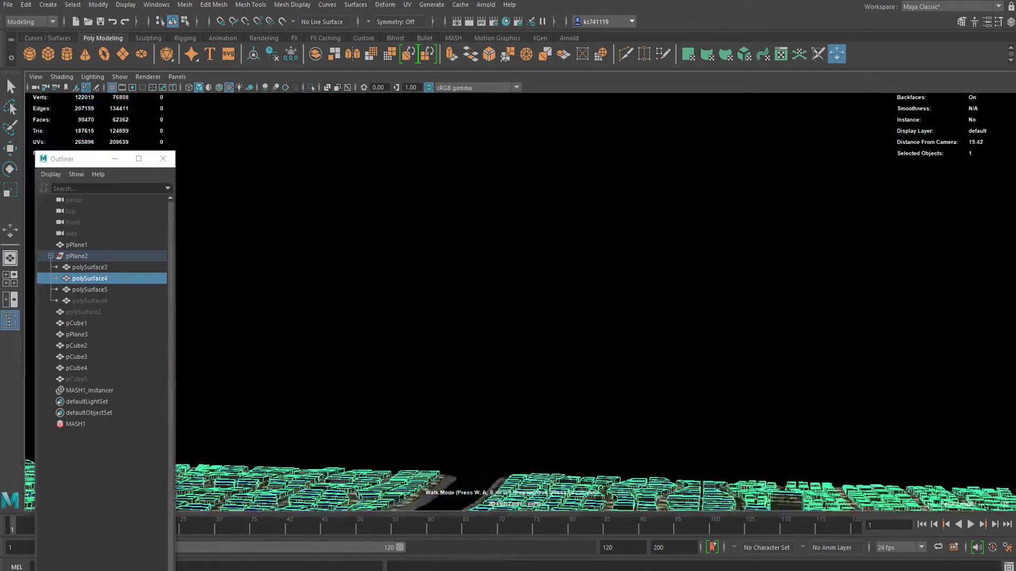
key(w)
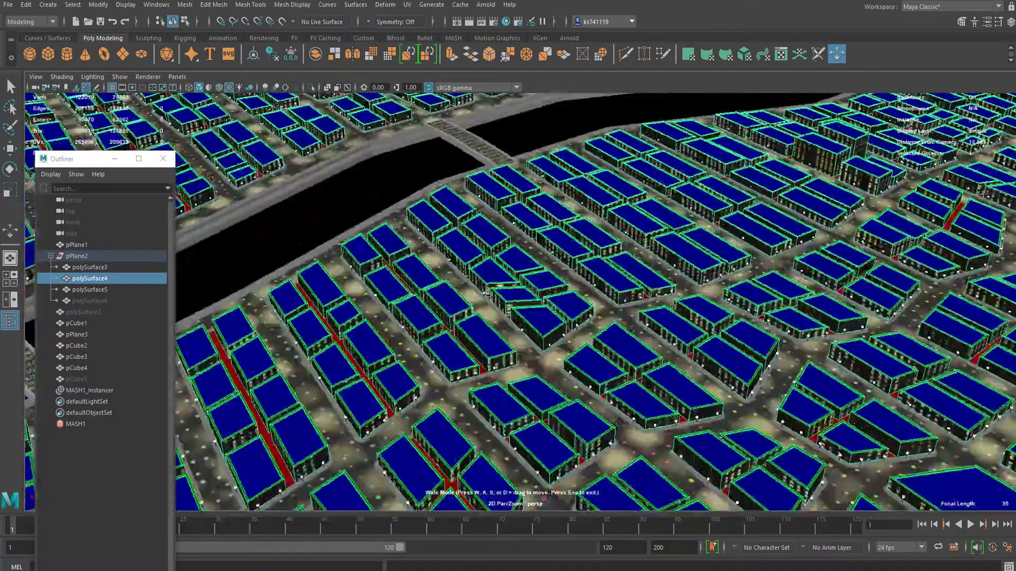
drag(741, 328, 761, 210)
key(Escape)
click(35, 77)
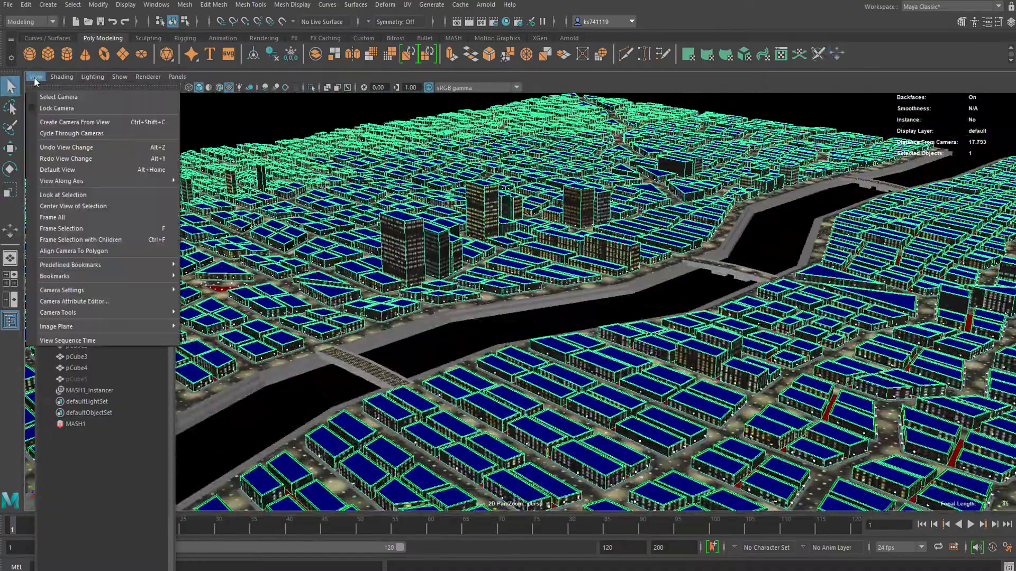
click(73, 122)
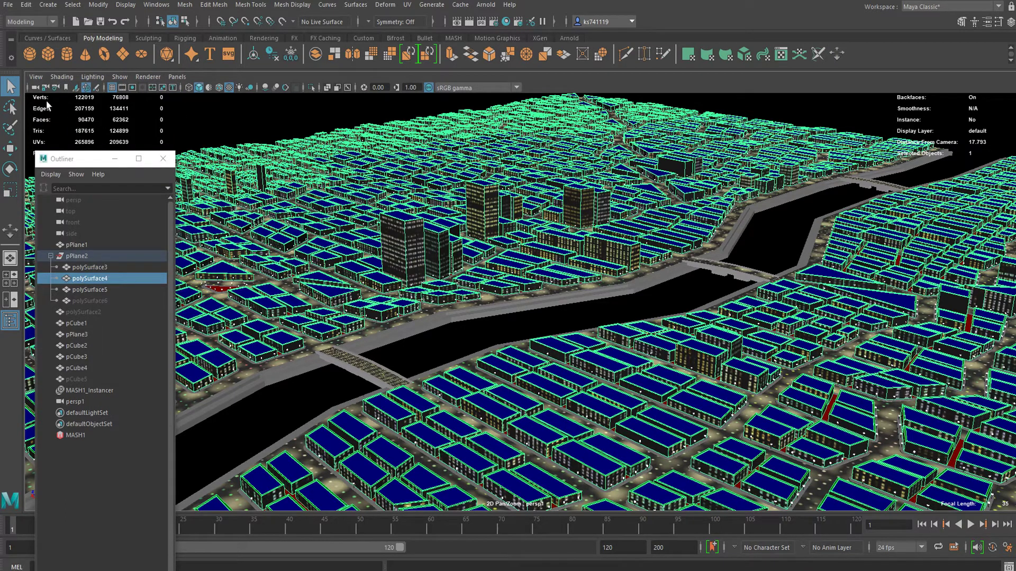
Display the new camera's resolution gate with its gate mask and set the view fit to Overscan.
click(132, 88)
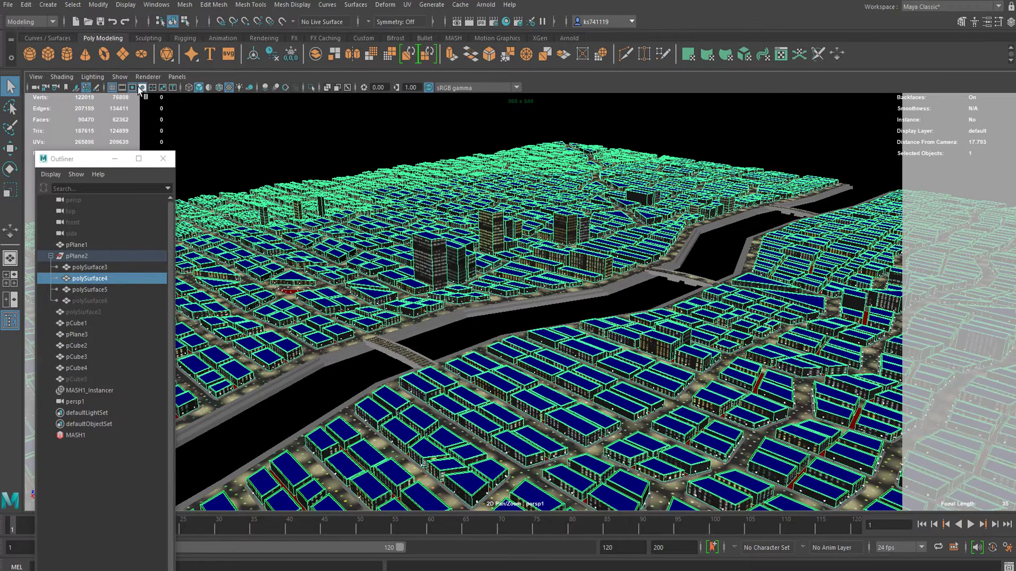
click(35, 77)
mouse_move(109, 290)
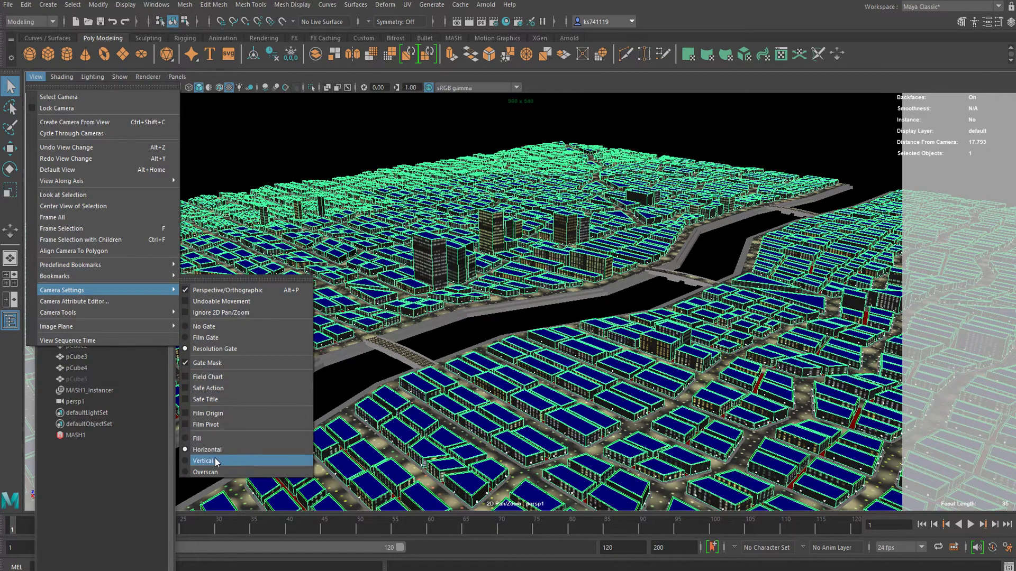
click(207, 472)
Fly the new camera from the building blocks to the city's edge and low along the river, trying different zoom levels.
click(836, 53)
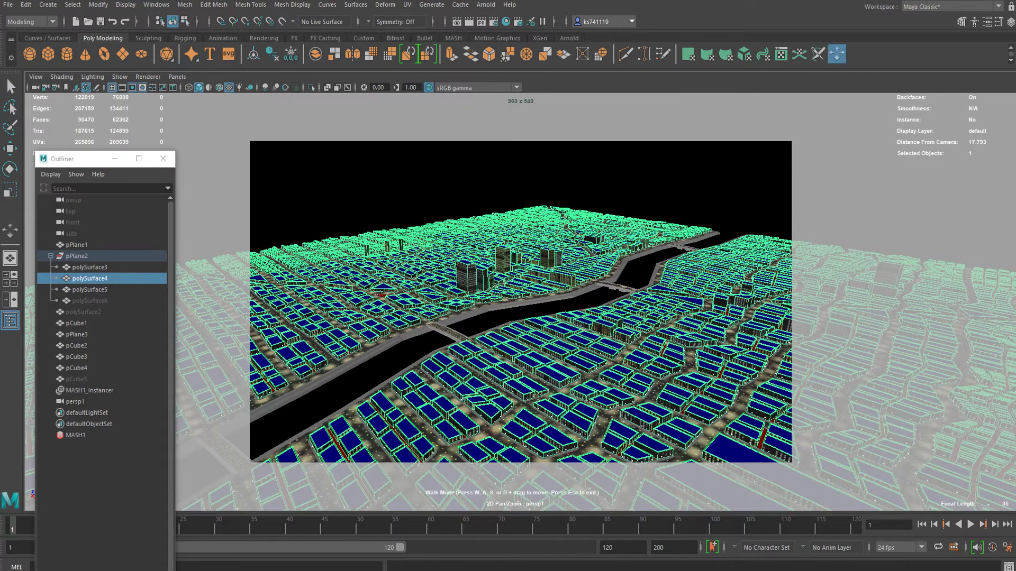
key(s)
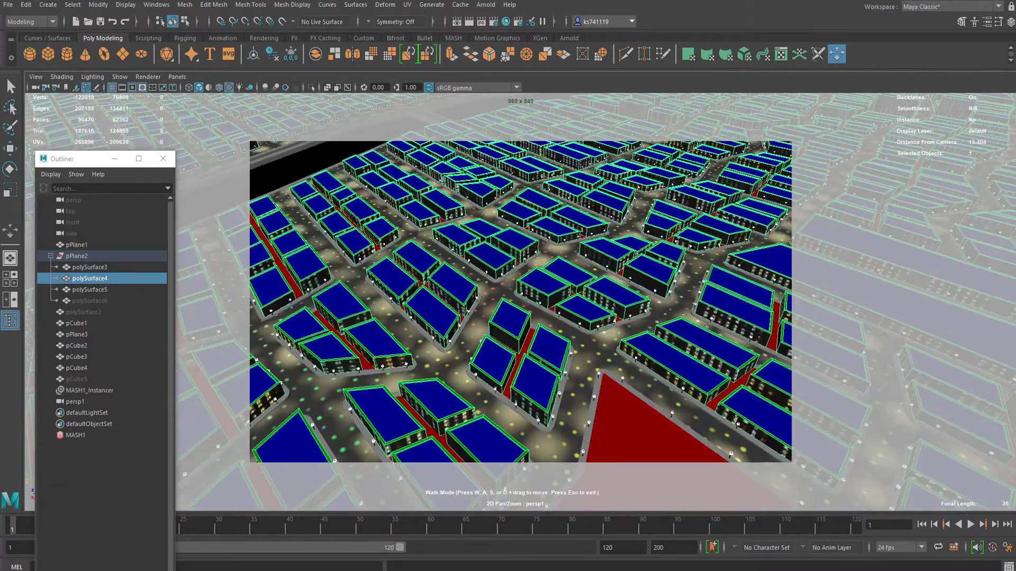
key(w)
key(s)
drag(578, 402, 578, 336)
scroll(578, 336, up, 1)
scroll(577, 336, up, 2)
key(s)
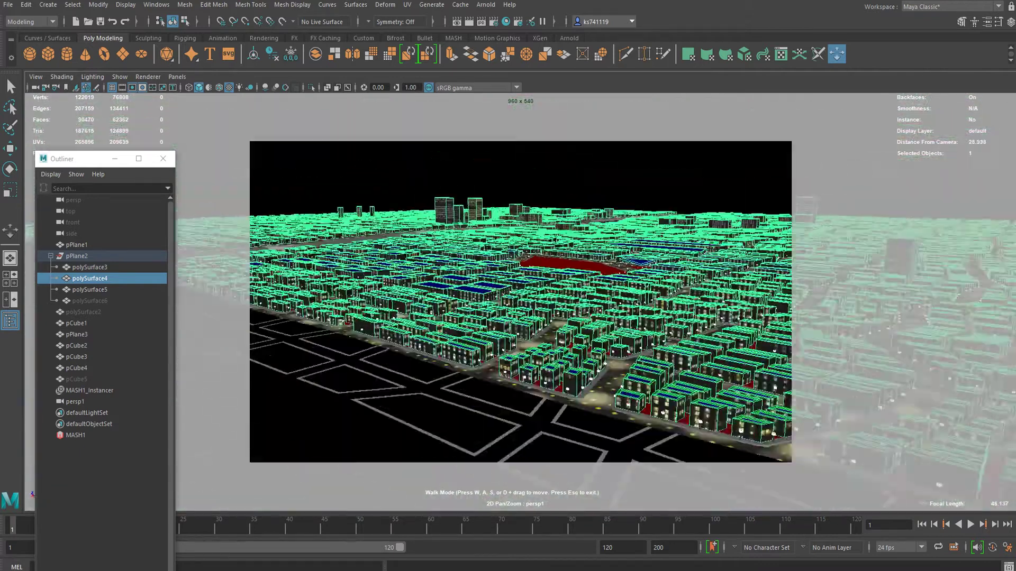
scroll(578, 337, down, 3)
key(w)
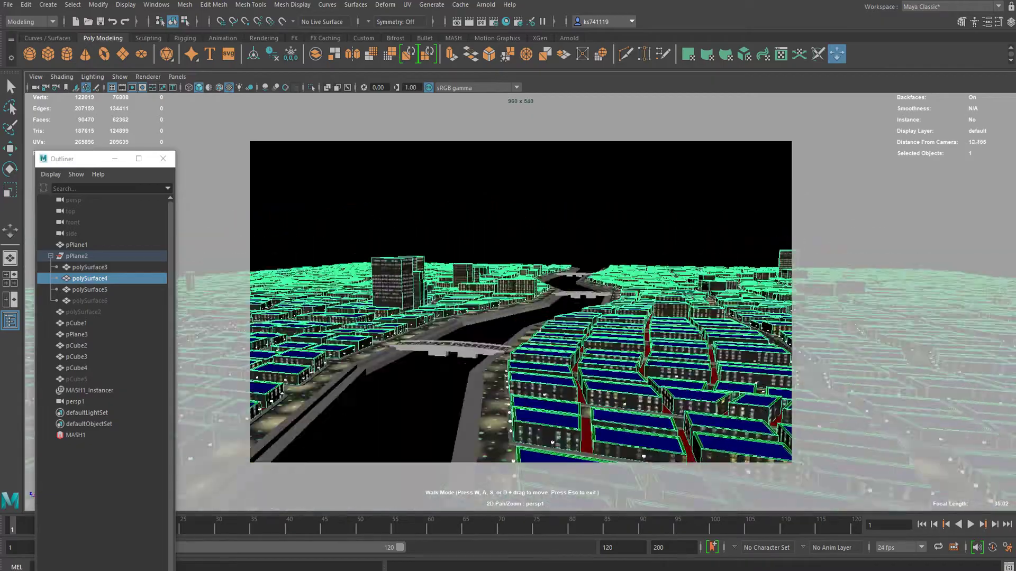
Try higher viewpoints around the towers, river bend and bridges to find a composition for the new camera.
key(s)
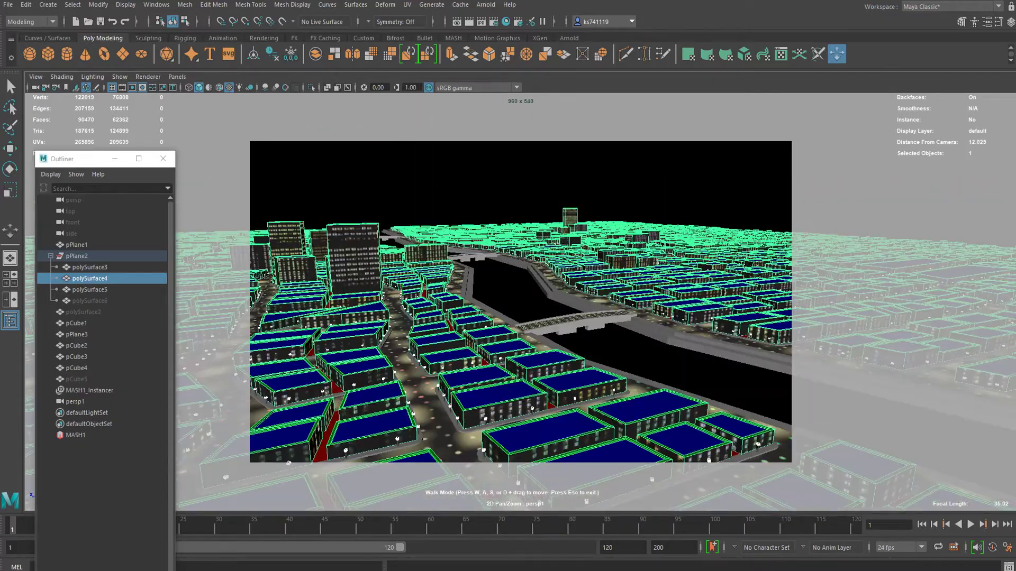
key(s)
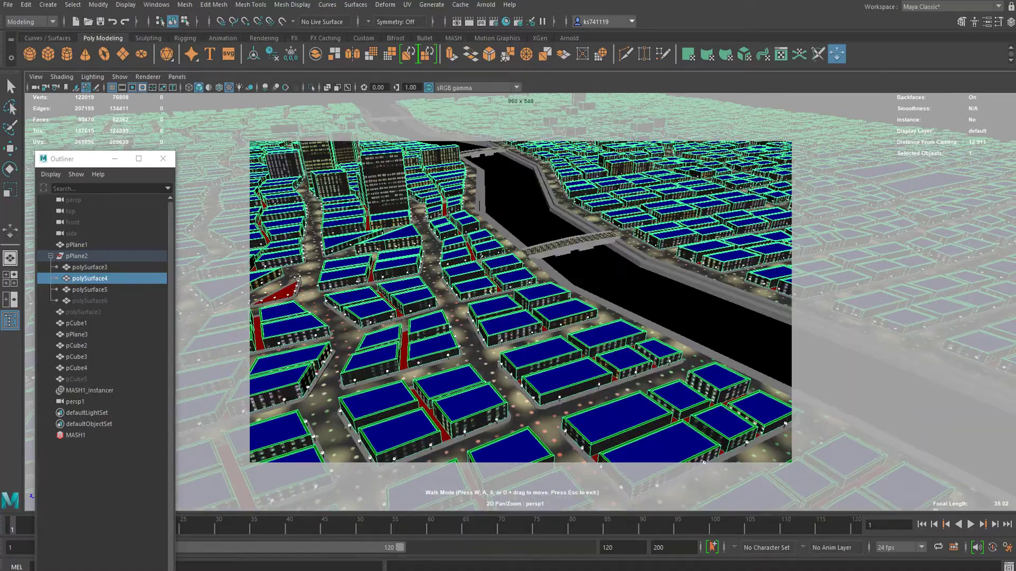
key(s)
key(w)
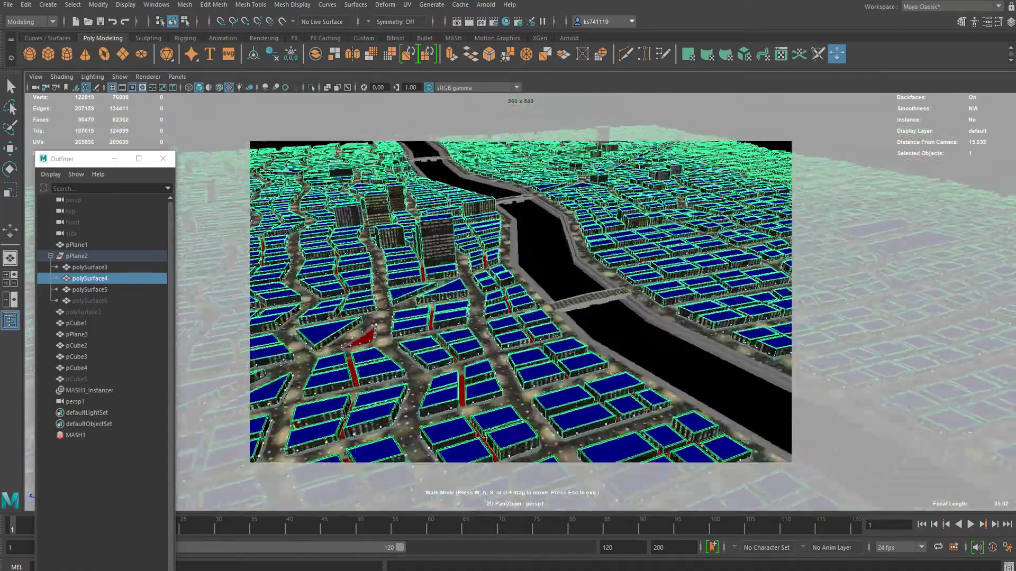
key(s)
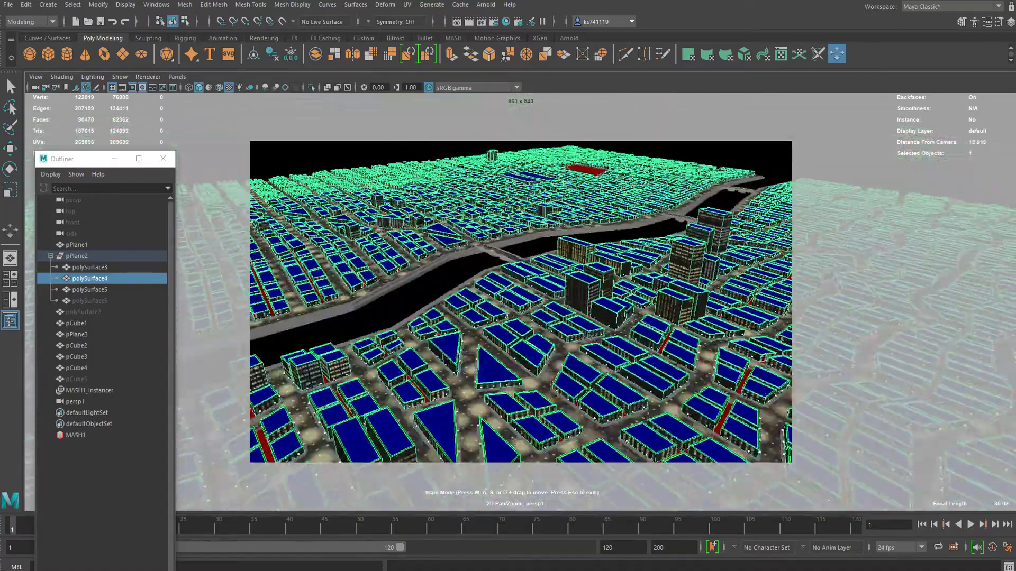
key(s)
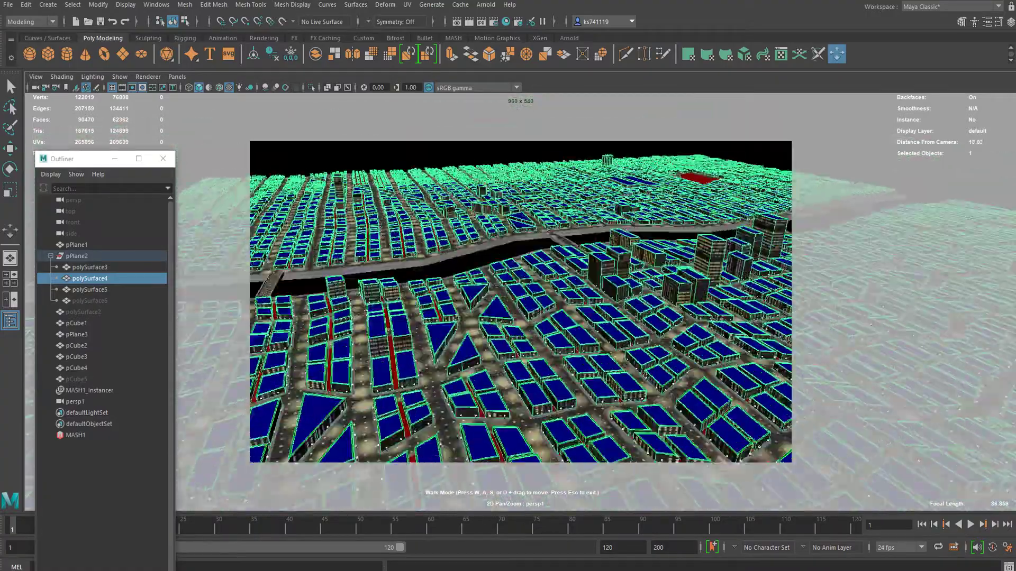
key(w)
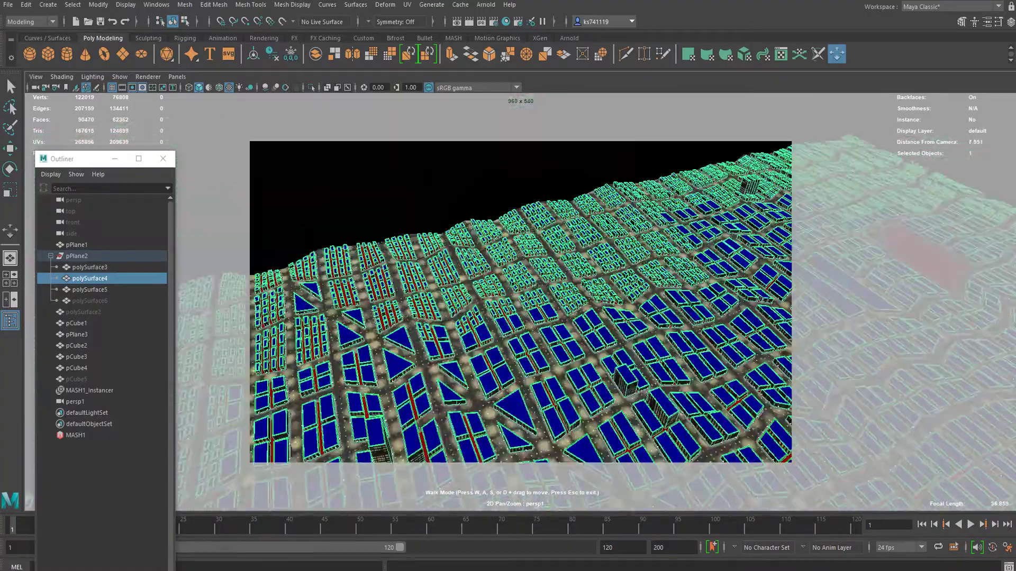
key(s)
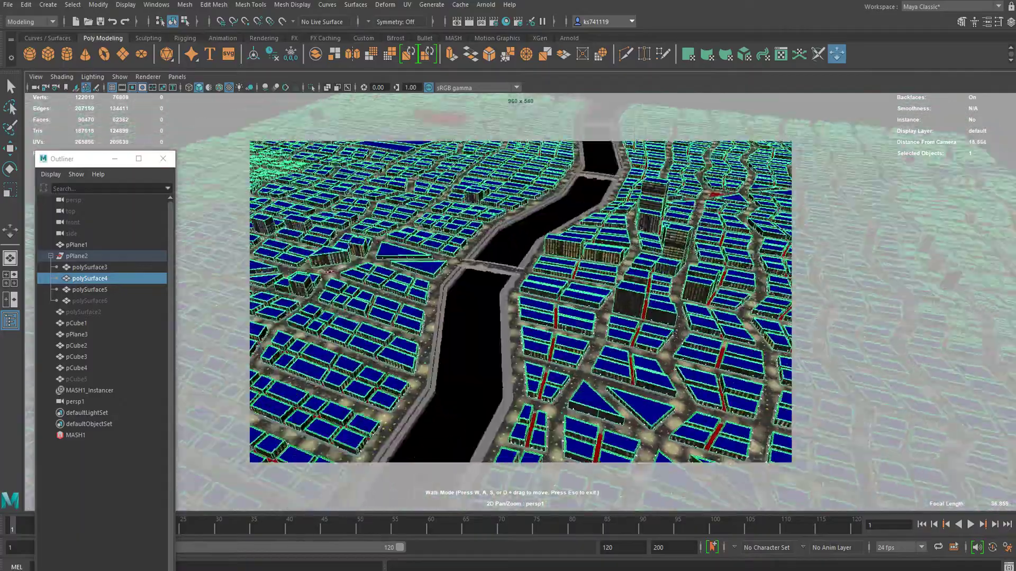
key(w)
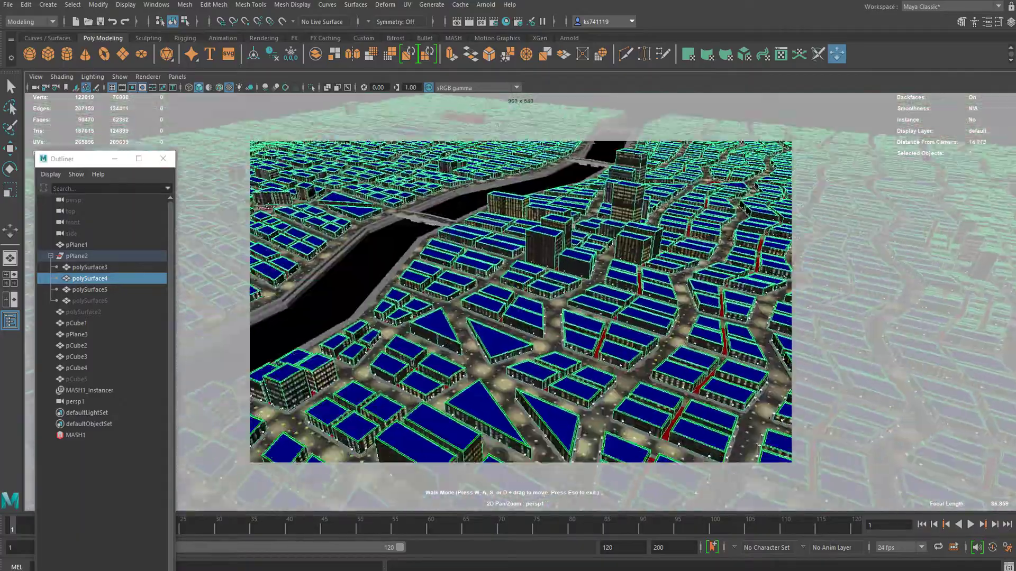
Frame the new camera high above the blocks with a longer focal length, the river crossing diagonally and the towers on the right.
key(e)
key(e)
drag(555, 265, 559, 339)
scroll(556, 304, up, 3)
key(s)
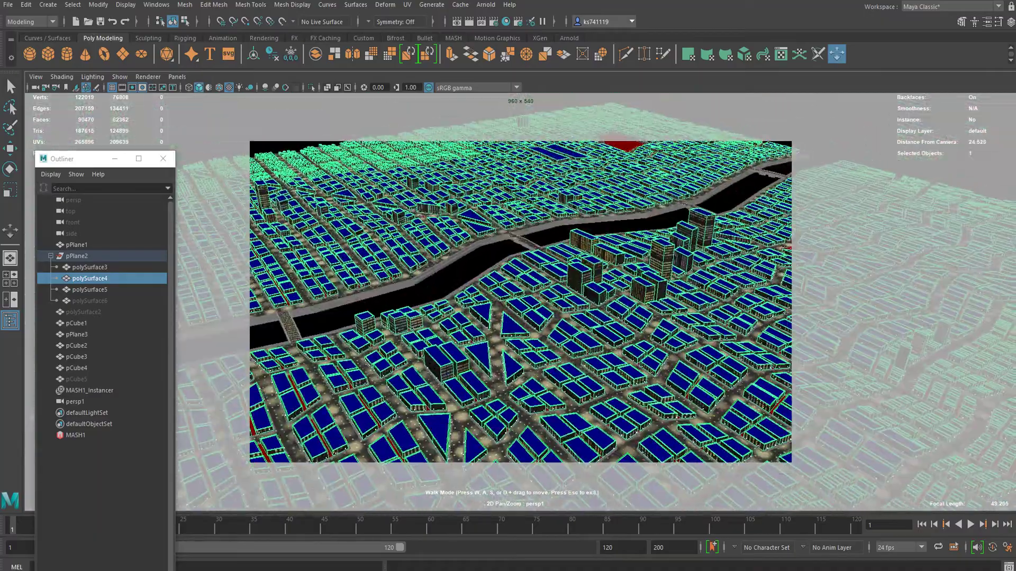
drag(556, 286, 566, 312)
key(a)
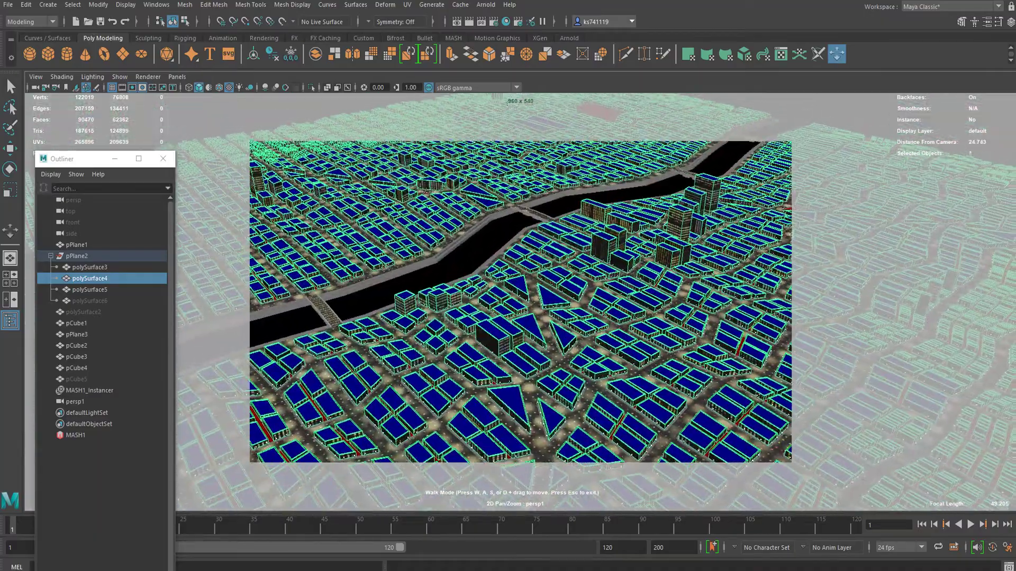
key(a)
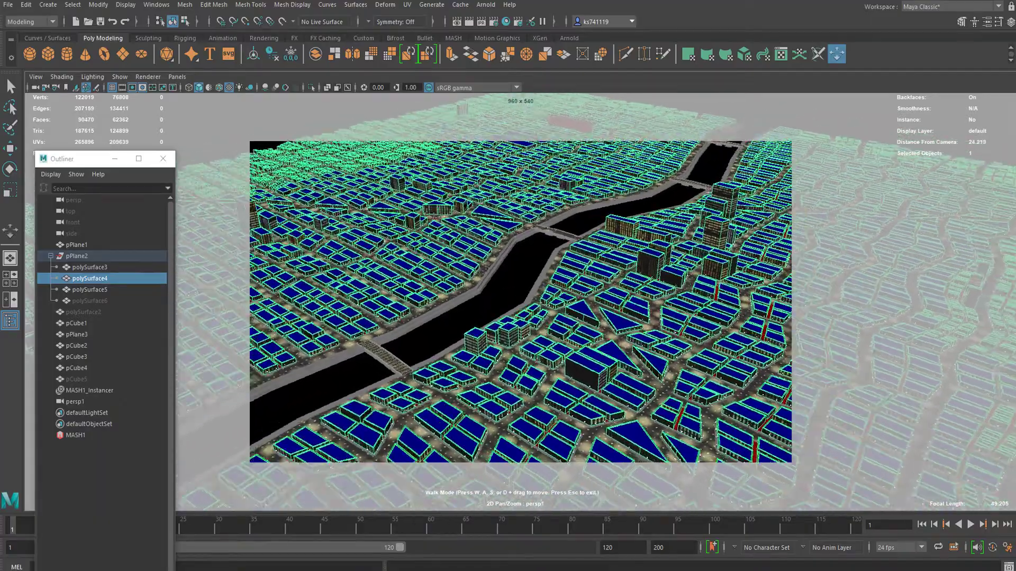
drag(556, 285, 452, 285)
key(a)
key(a)
key(d)
key(d)
key(d)
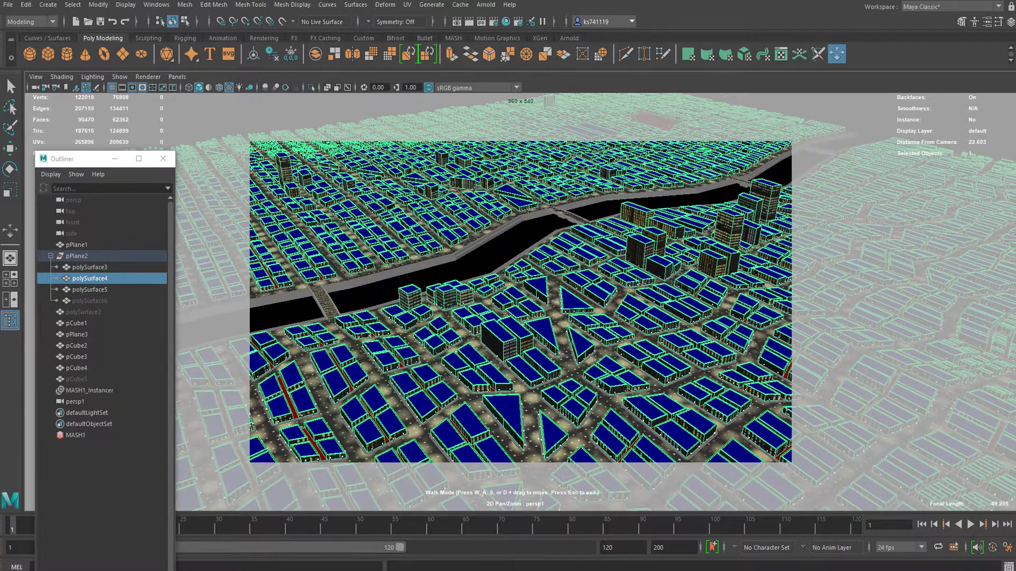
drag(590, 319, 590, 317)
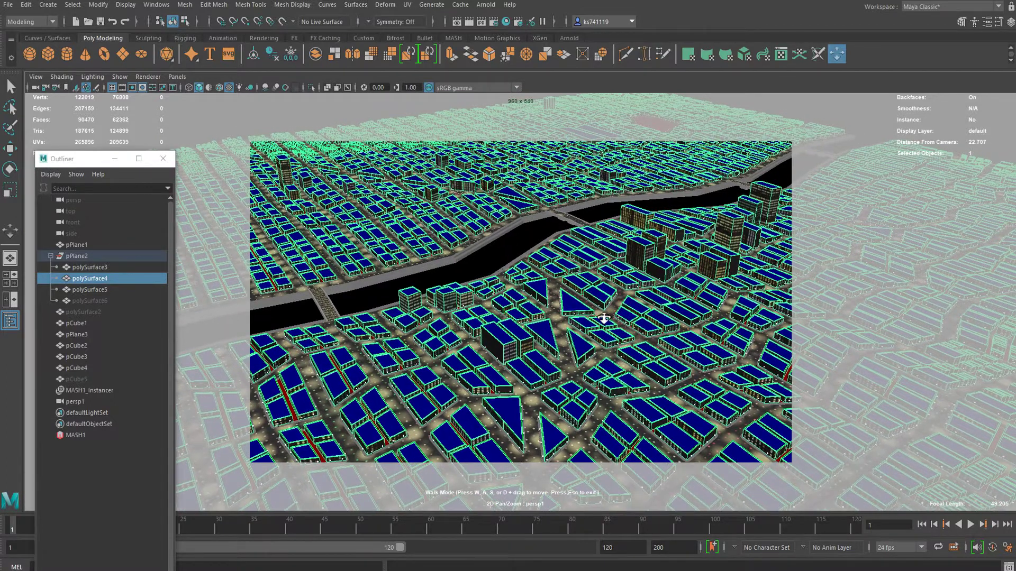
key(Escape)
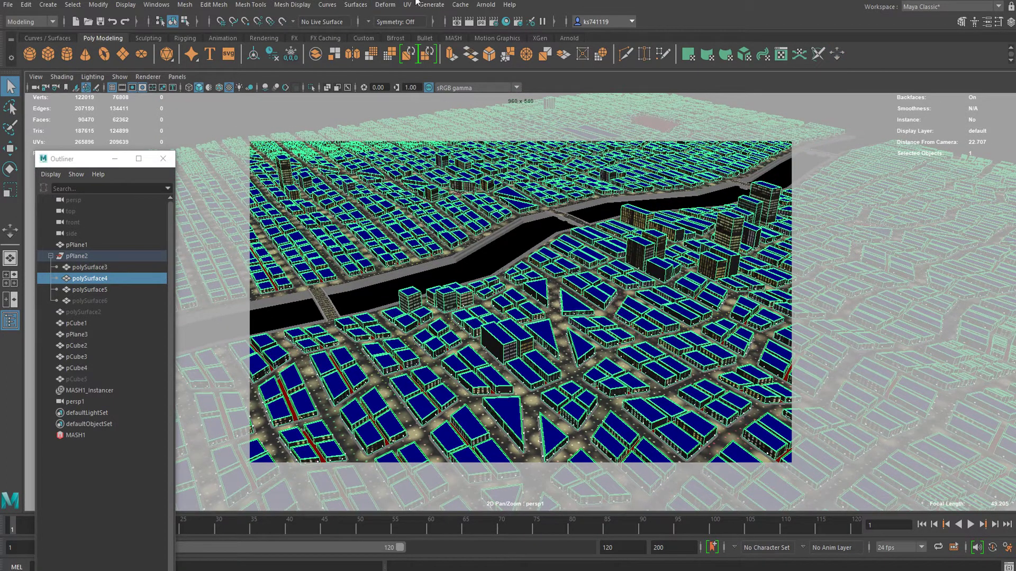
Render the new camera's view in Arnold and inspect the whole frame and the river junction up close.
click(487, 5)
key(Escape)
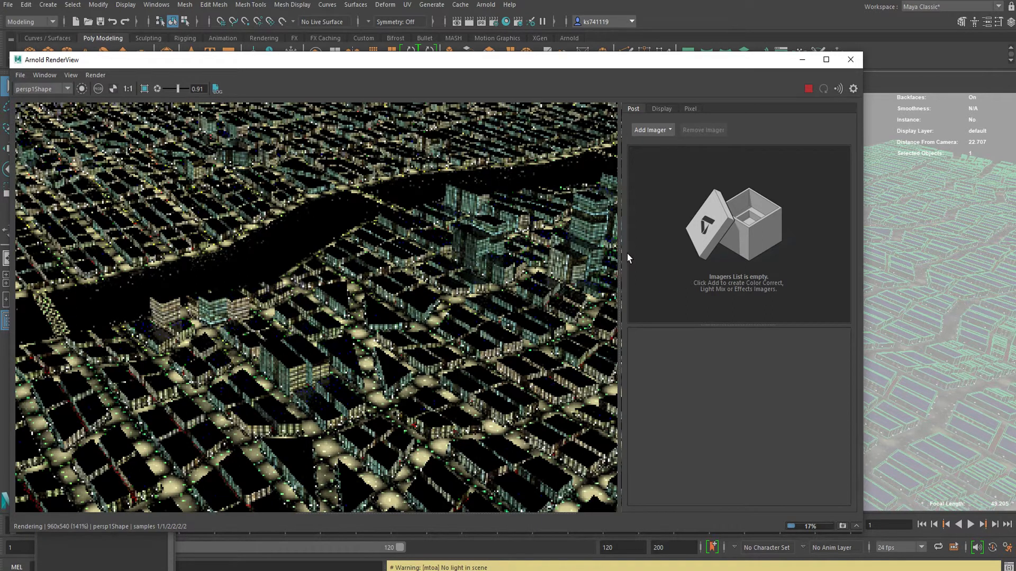
drag(218, 314, 245, 323)
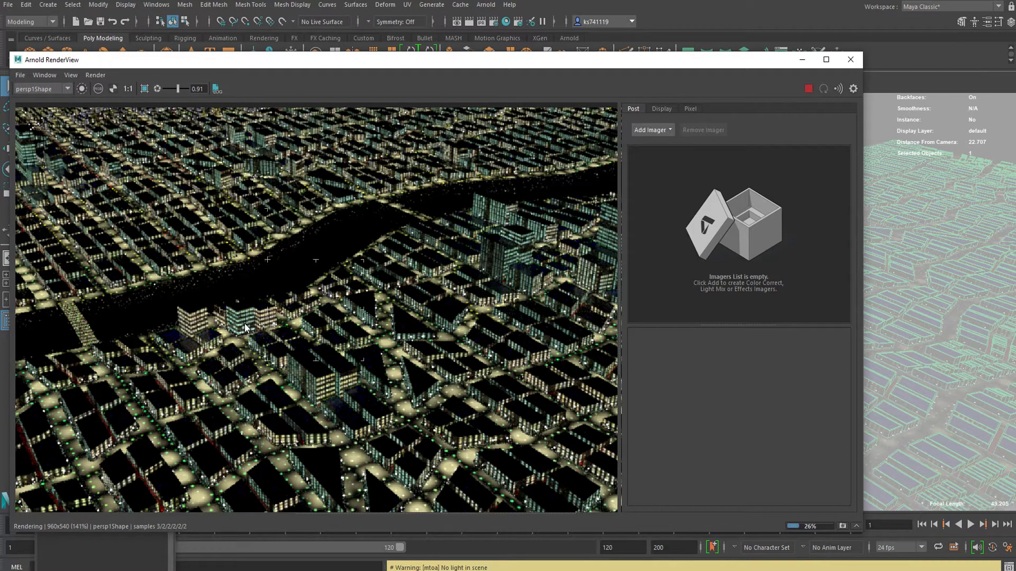
scroll(328, 302, down, 1)
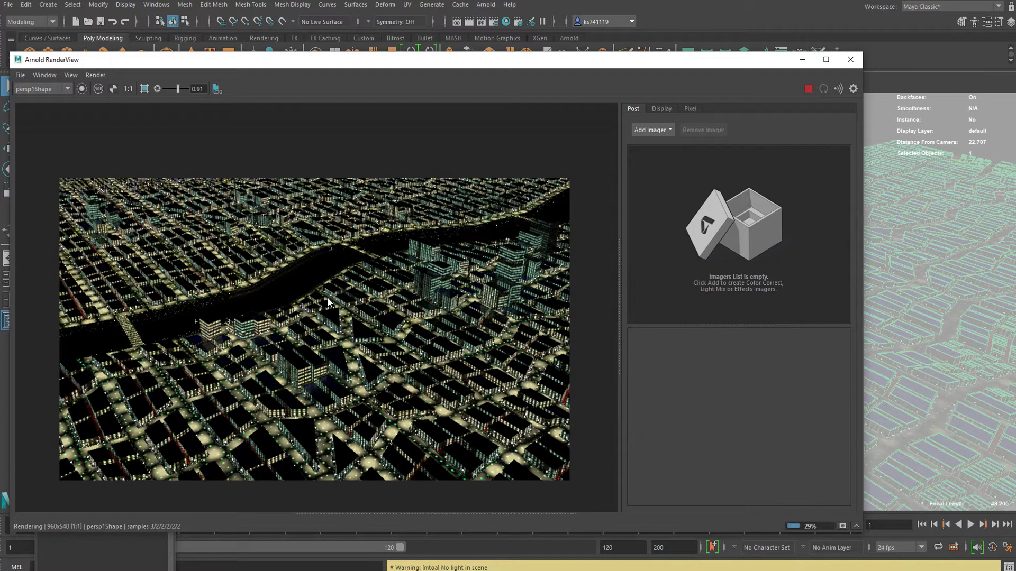
scroll(327, 297, up, 5)
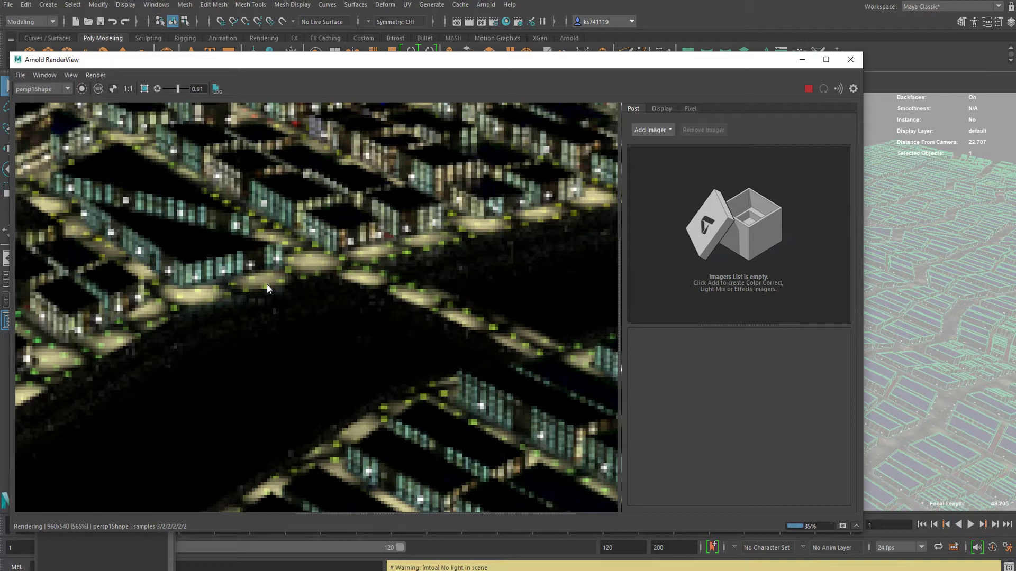
scroll(267, 284, down, 2)
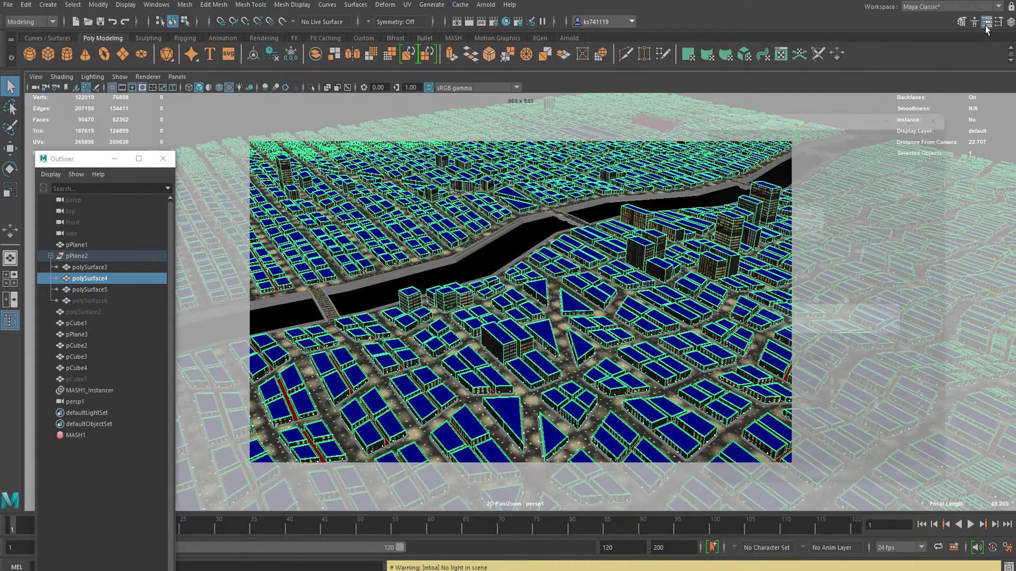
Set the aiBuilding material's metalness to 1.000 and specular roughness to 0.000, and re-render the camera view in Arnold.
click(987, 23)
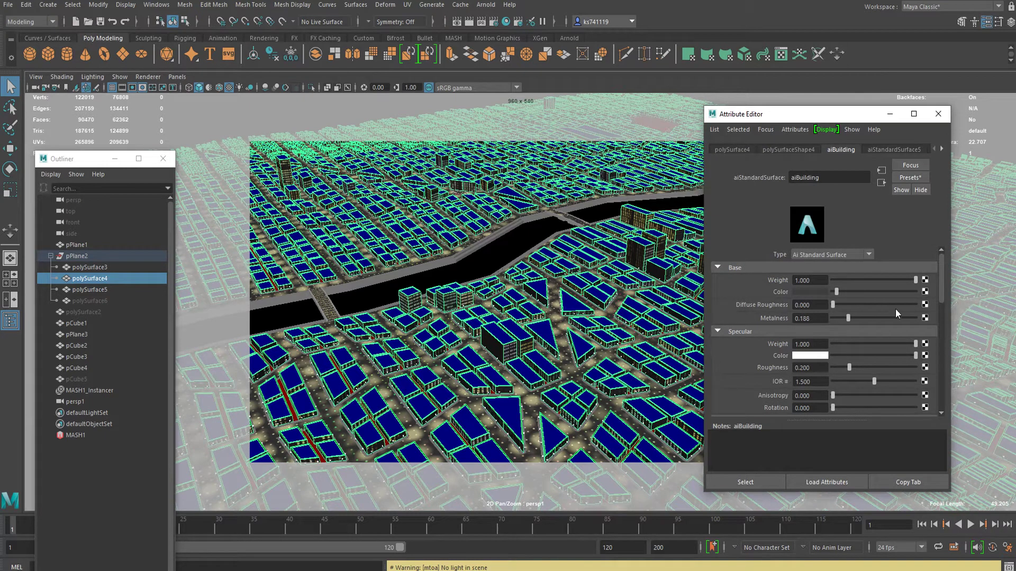
drag(895, 309, 919, 312)
drag(842, 369, 825, 369)
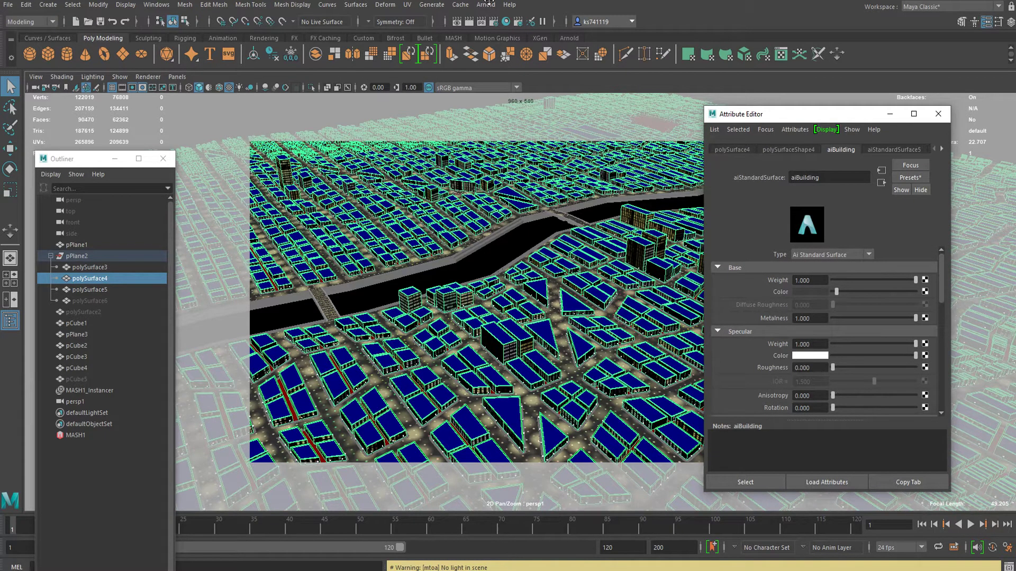
click(486, 4)
click(502, 28)
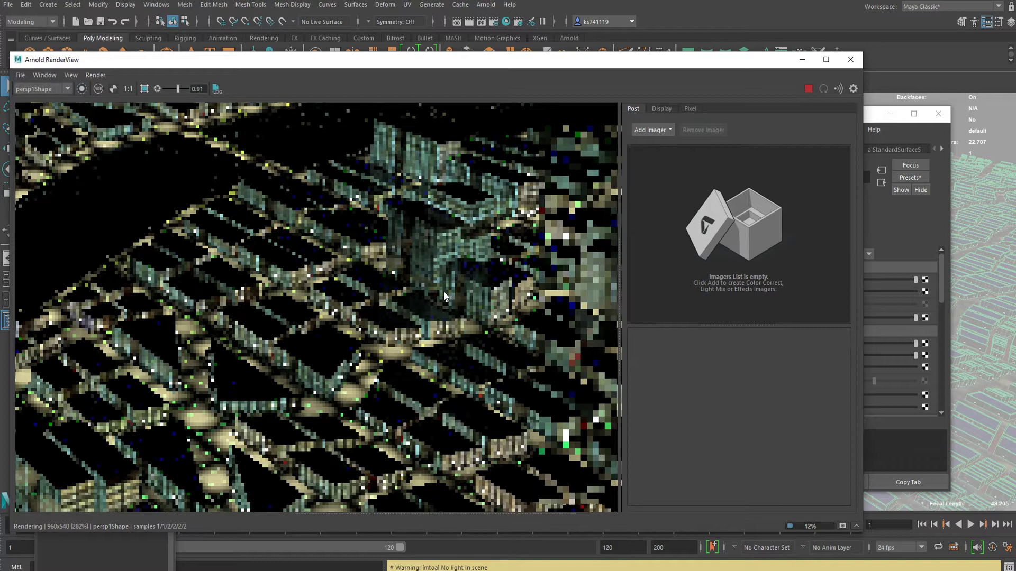
Inspect the night city render up close around the streets, buildings and river bridge, and close the render view.
scroll(247, 307, down, 2)
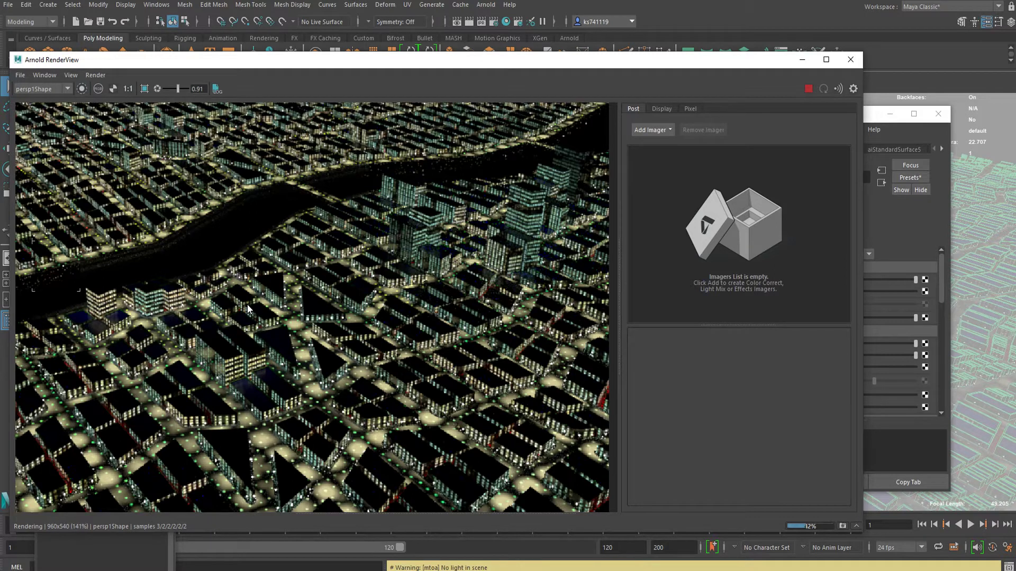
drag(432, 267, 396, 250)
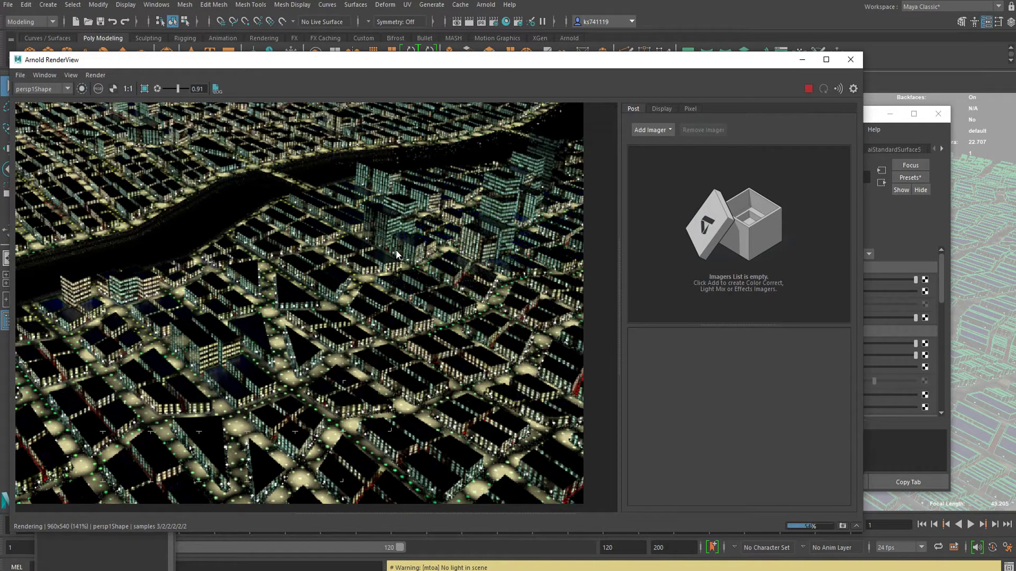
scroll(396, 250, up, 4)
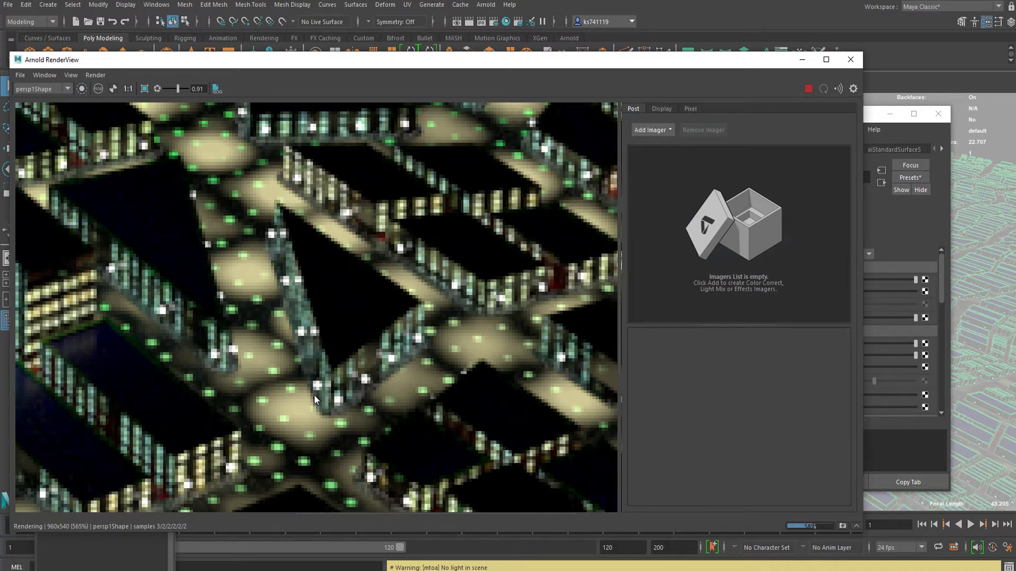
drag(313, 395, 316, 300)
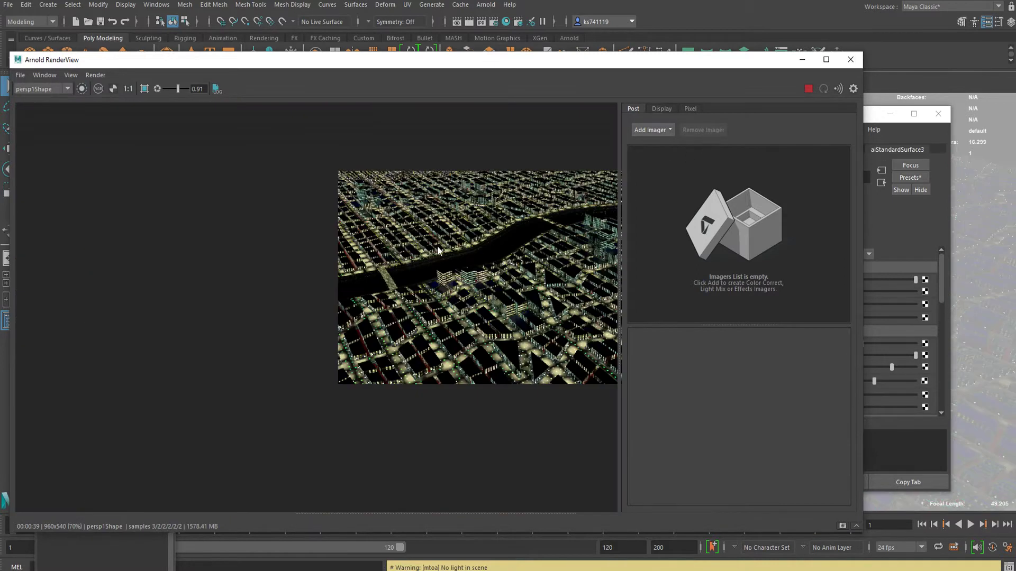
drag(443, 236, 375, 249)
scroll(375, 250, up, 1)
scroll(375, 252, up, 2)
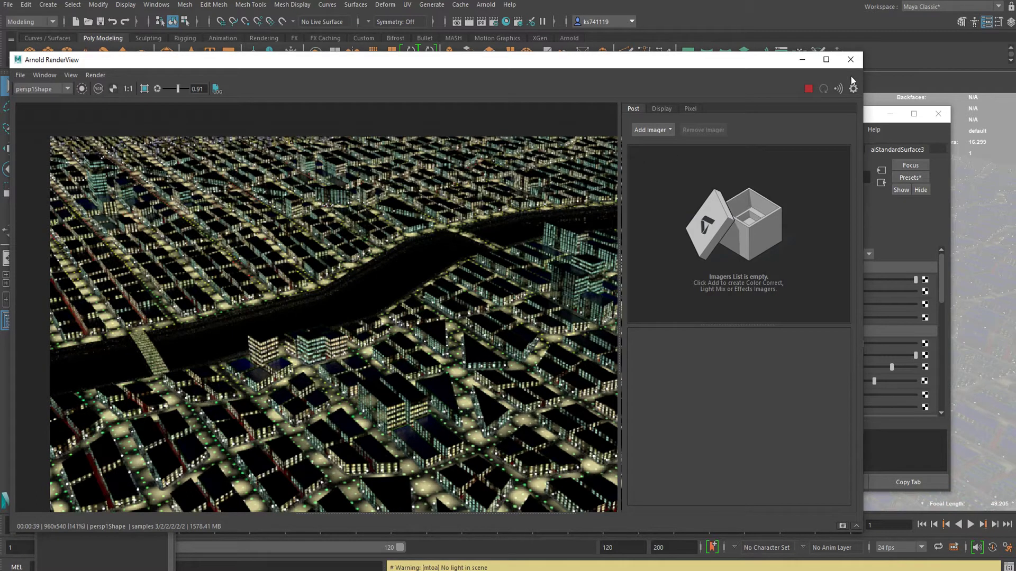
click(850, 59)
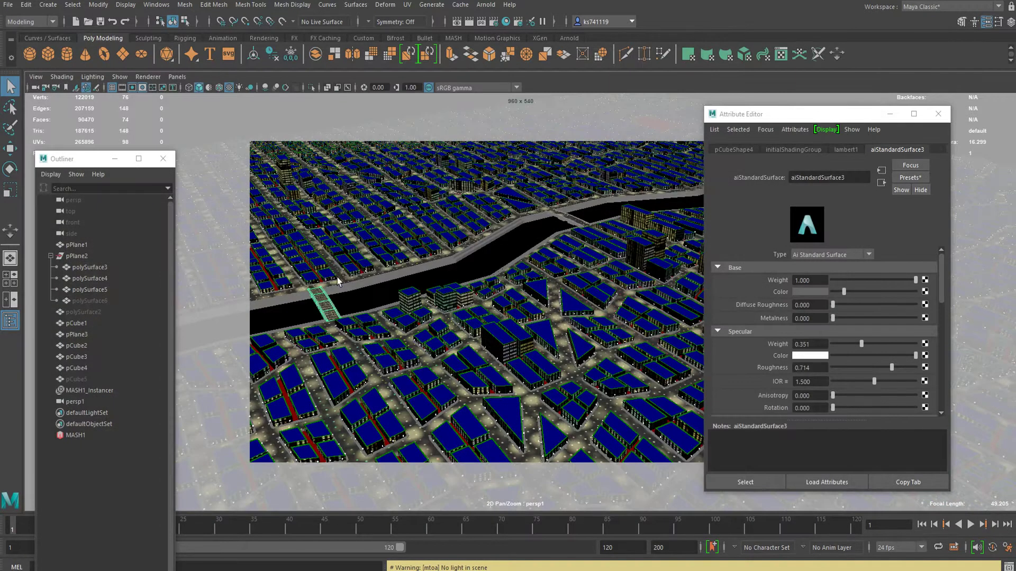
Apply a planar UV projection to the faces of the river bridge pCube4.
alt+drag(351, 274, 514, 276)
alt+middle_drag(513, 276, 431, 295)
scroll(453, 324, up, 4)
alt+middle_drag(503, 301, 442, 297)
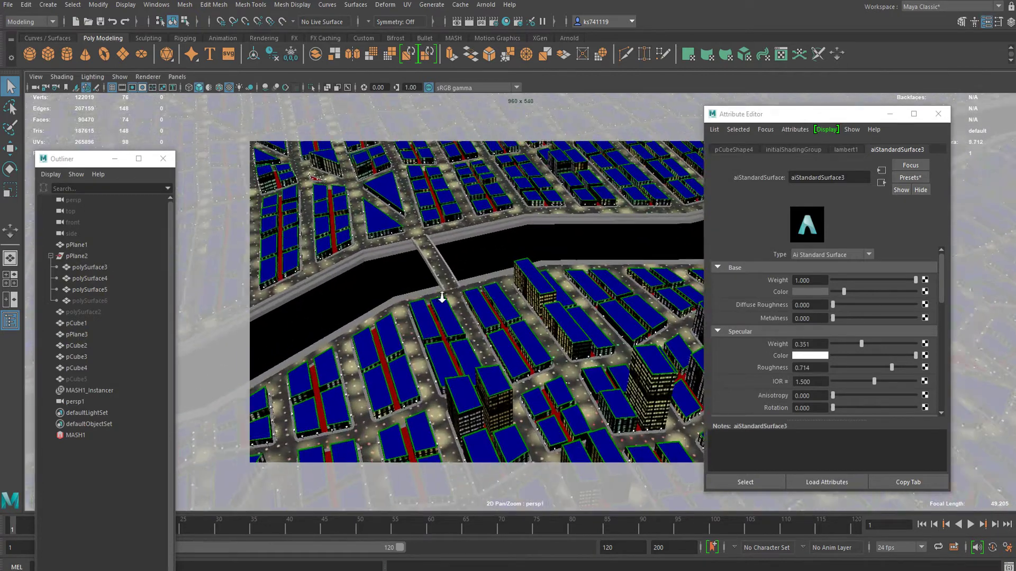
scroll(529, 281, up, 3)
alt+middle_drag(505, 258, 715, 139)
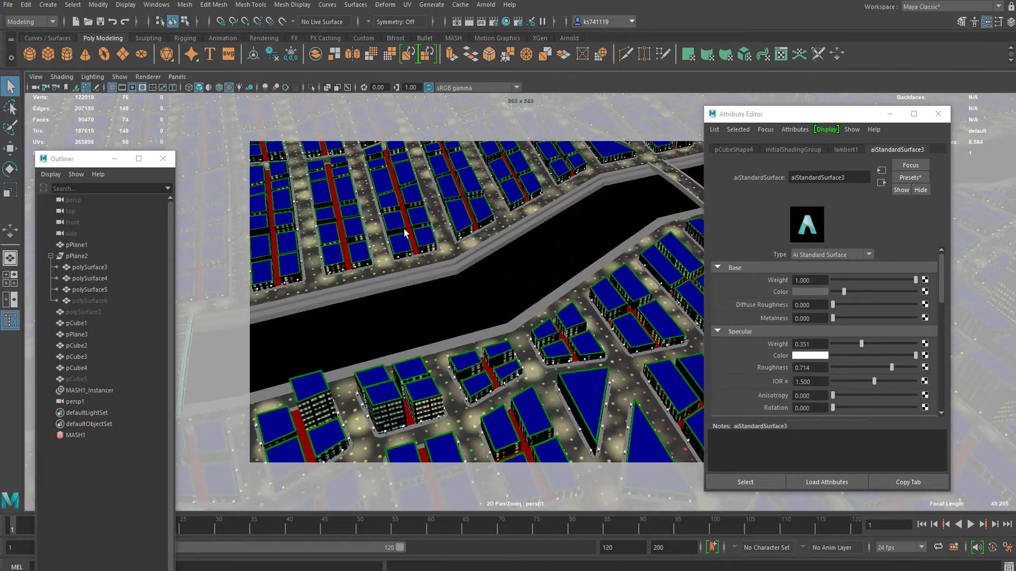
alt+middle_drag(407, 231, 684, 73)
click(687, 53)
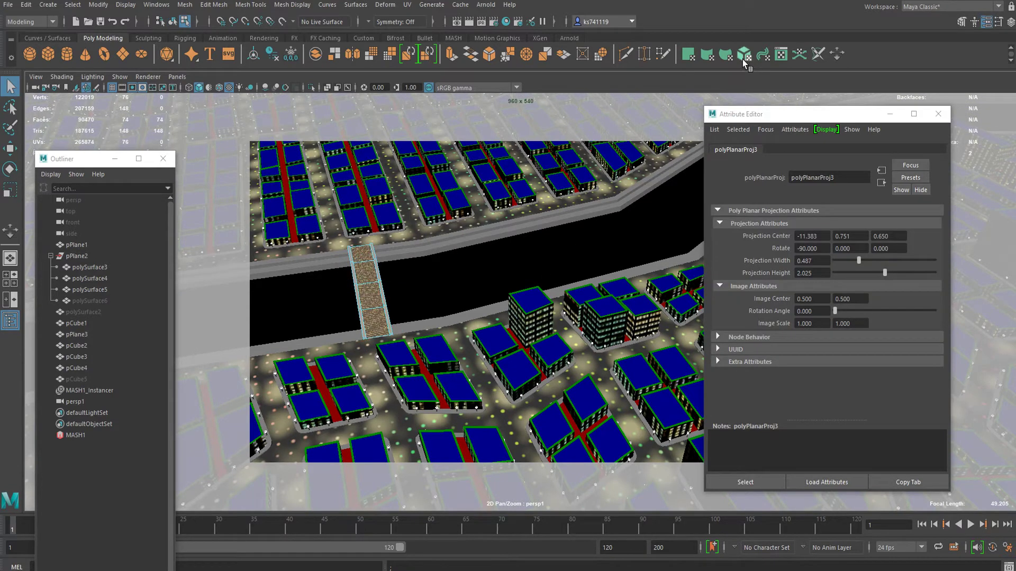
Select the bridge's UV shell in the UV Editor and scale it down to a small patch in the middle of the tile.
click(785, 54)
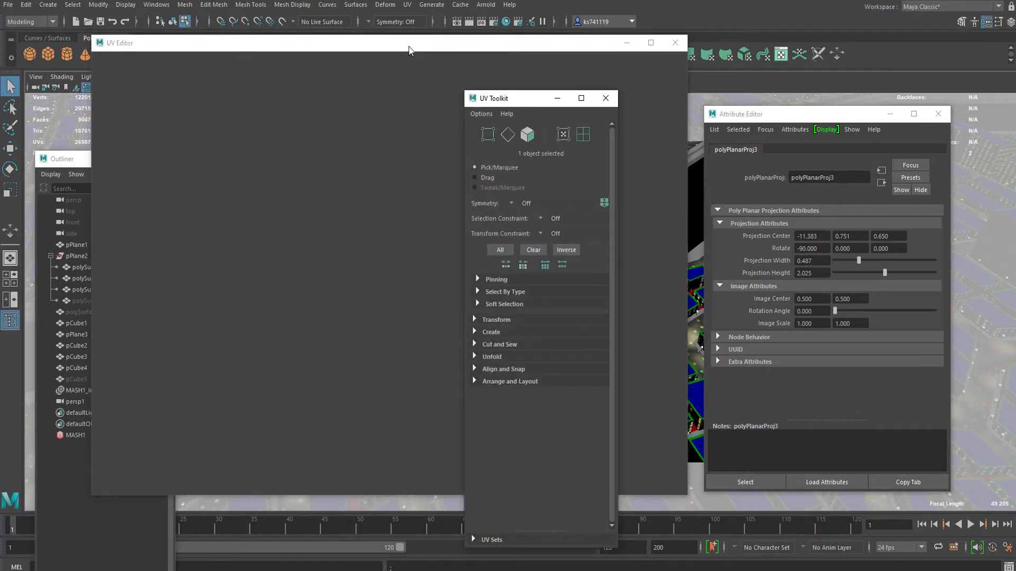
drag(409, 50, 864, 48)
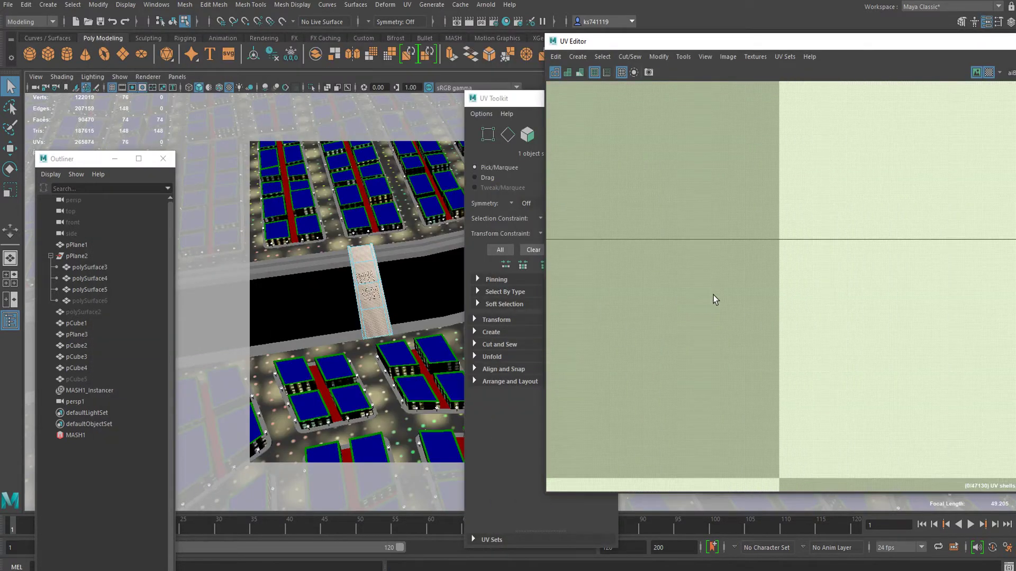
scroll(713, 295, down, 15)
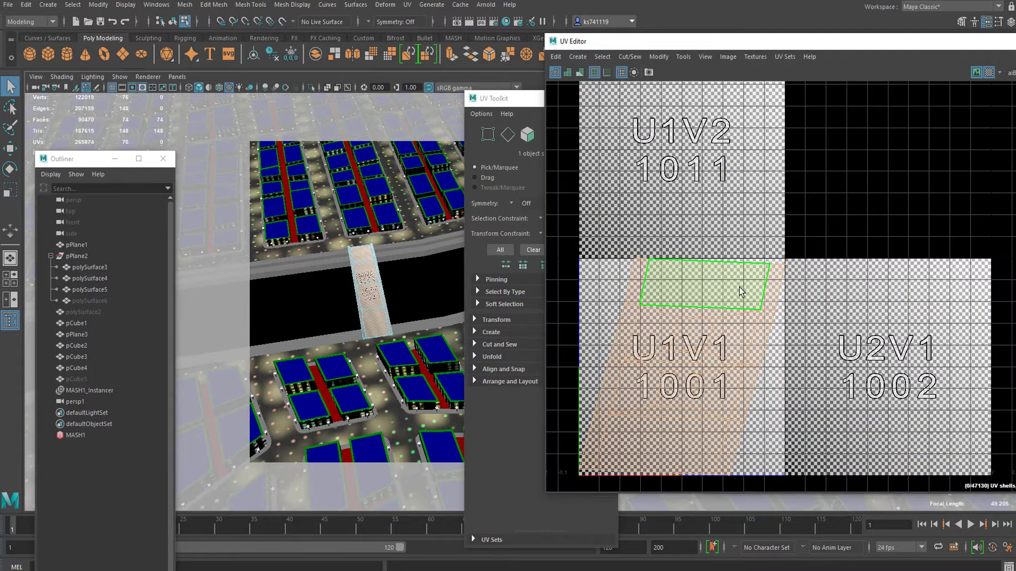
right_drag(739, 288, 683, 265)
drag(760, 293, 542, 322)
key(r)
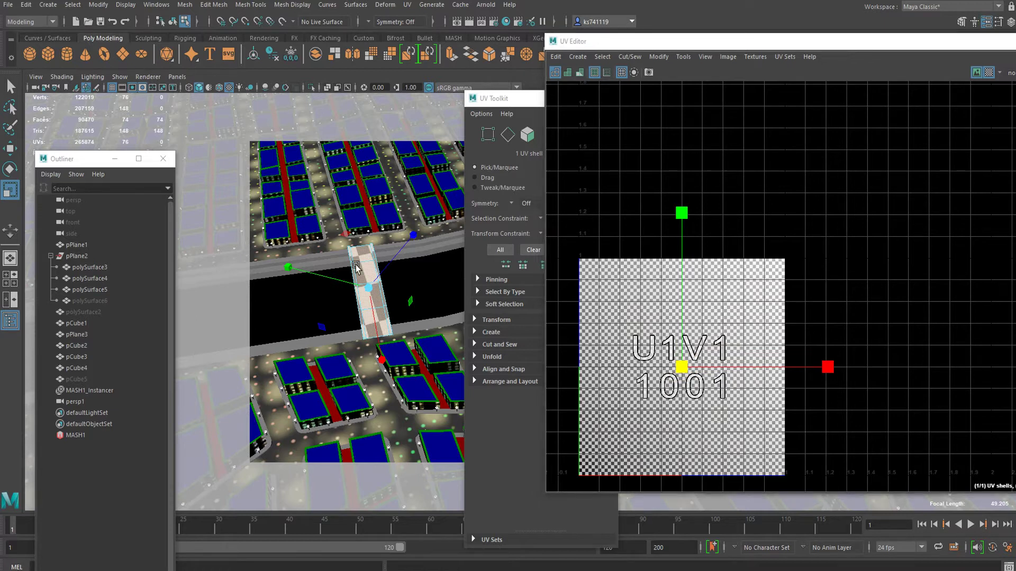
Return the bridge to object selection and turn off the checker map so its actual light texture is displayed.
right_drag(356, 267, 410, 238)
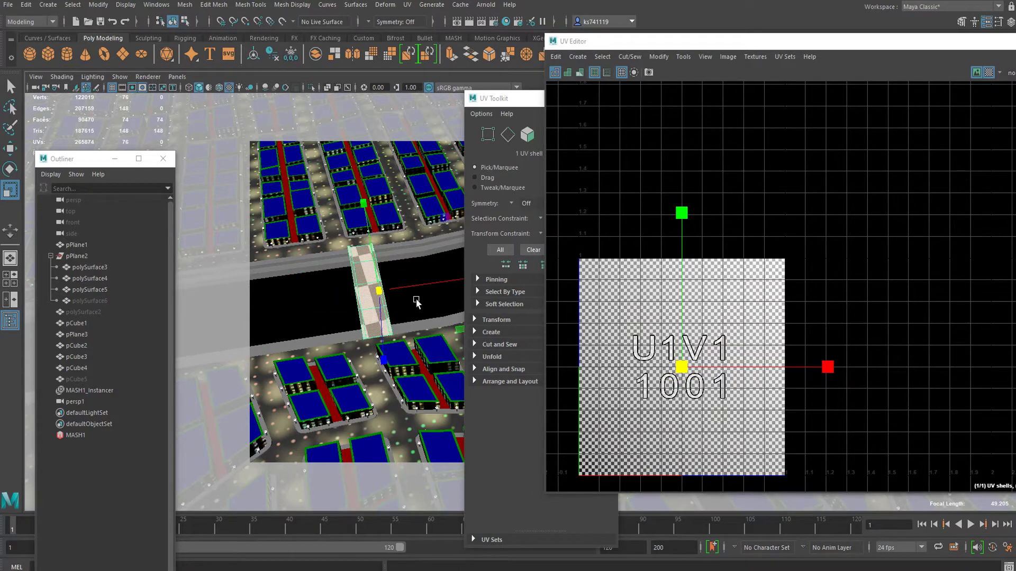
click(682, 233)
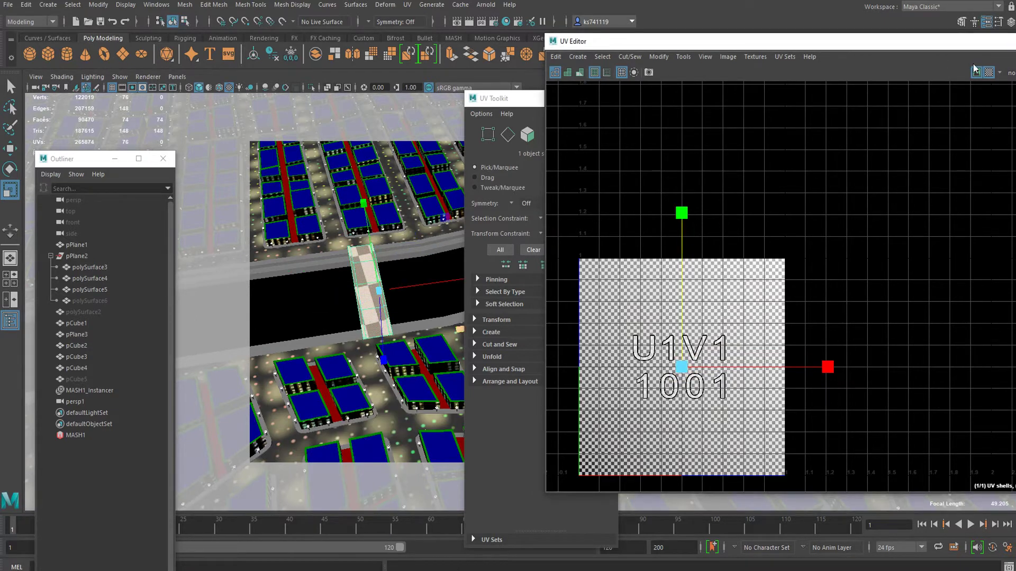
click(989, 72)
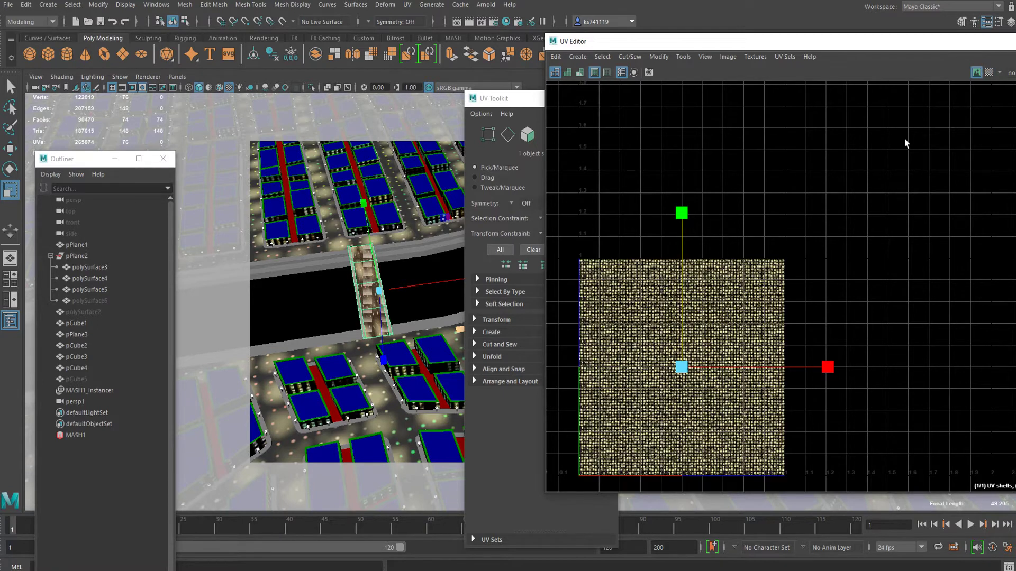
Reselect the bridge's UV shell and scale it up slightly to make the light pattern finer.
scroll(413, 301, up, 3)
right_drag(307, 265, 388, 242)
right_drag(682, 365, 754, 330)
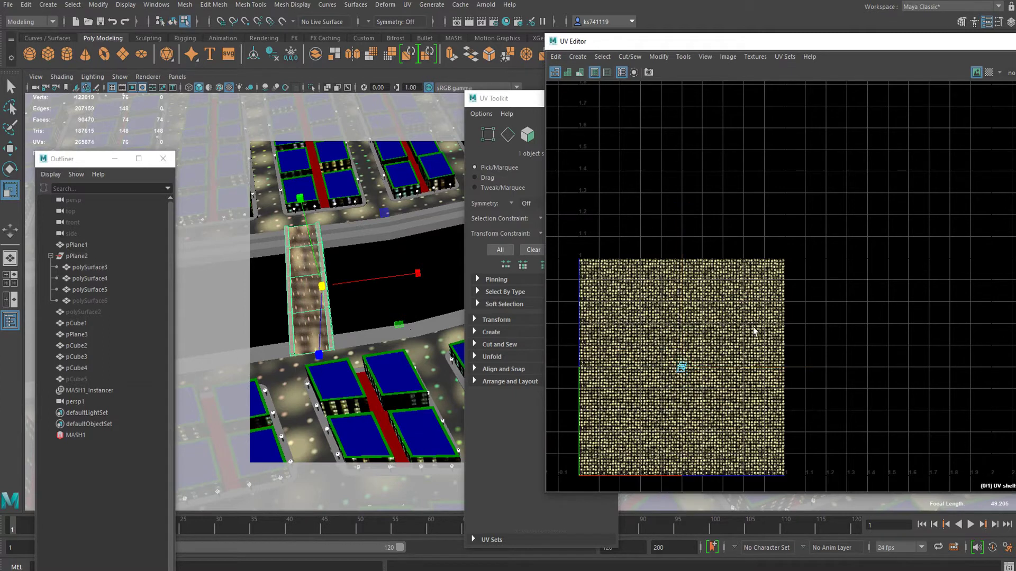
drag(741, 312, 652, 403)
key(w)
key(r)
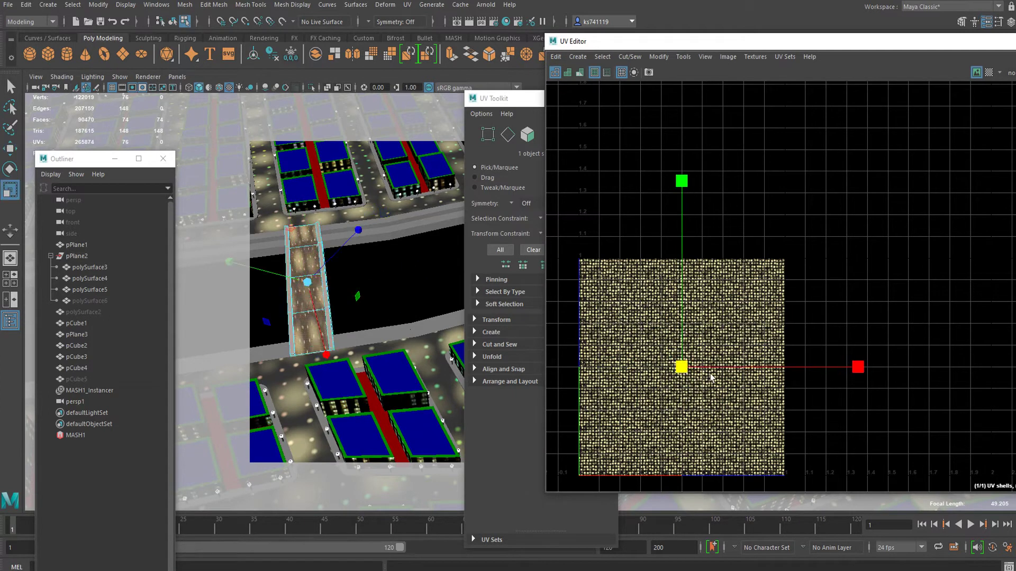
Return to object selection, select the river plane pPlane3, and close the UV Editor.
right_drag(329, 270, 376, 244)
click(393, 257)
scroll(394, 259, down, 4)
click(811, 42)
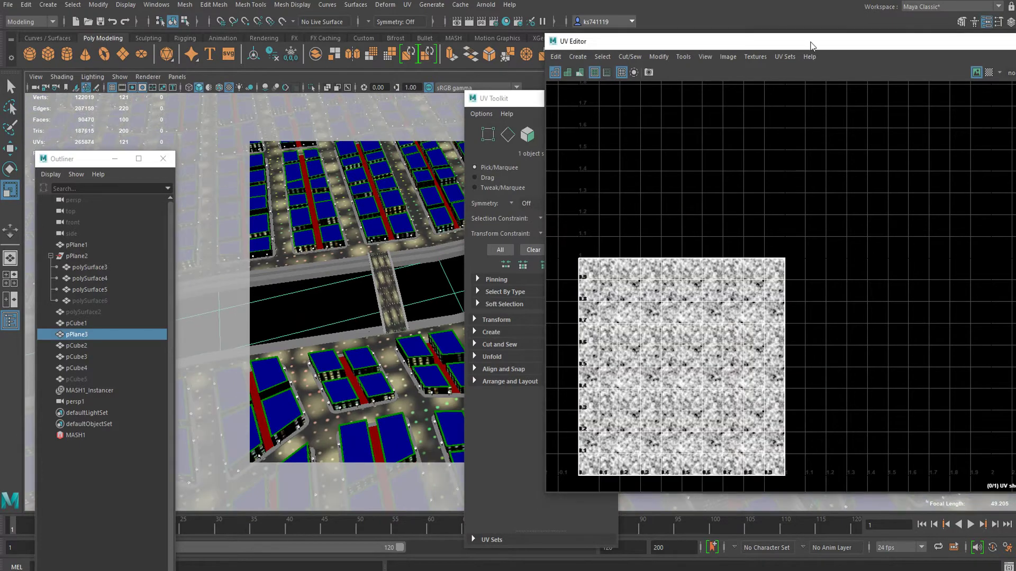
drag(811, 43, 437, 149)
click(753, 148)
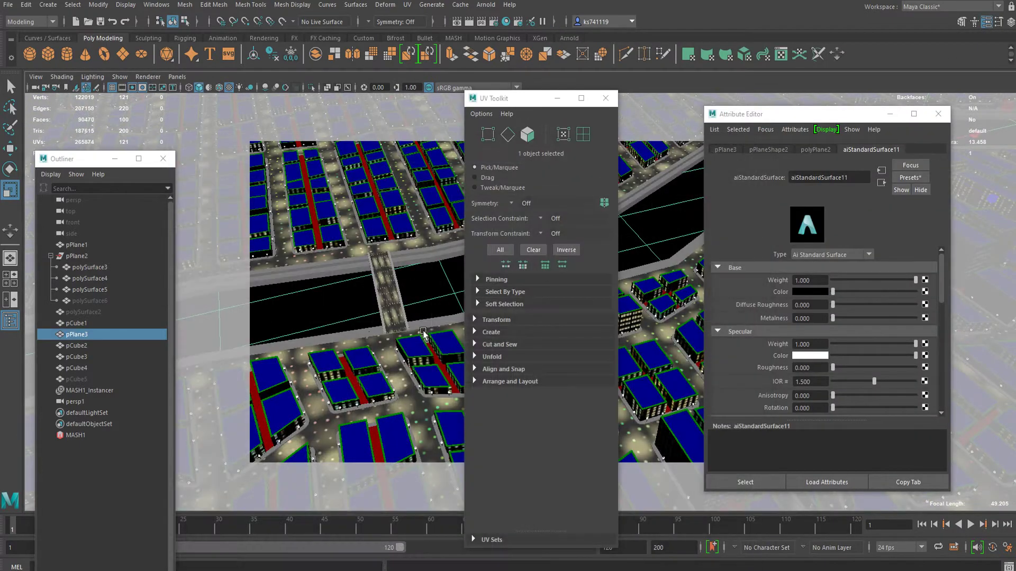
Select bridge pCube4 again and reopen the UV Editor beside the viewport.
mouse_move(424, 335)
alt+mouse_down()
mouse_move(458, 318)
mouse_move(316, 370)
mouse_move(418, 300)
mouse_move(404, 347)
mouse_move(432, 336)
alt+mouse_up()
click(443, 320)
alt+right_drag(422, 350, 793, 64)
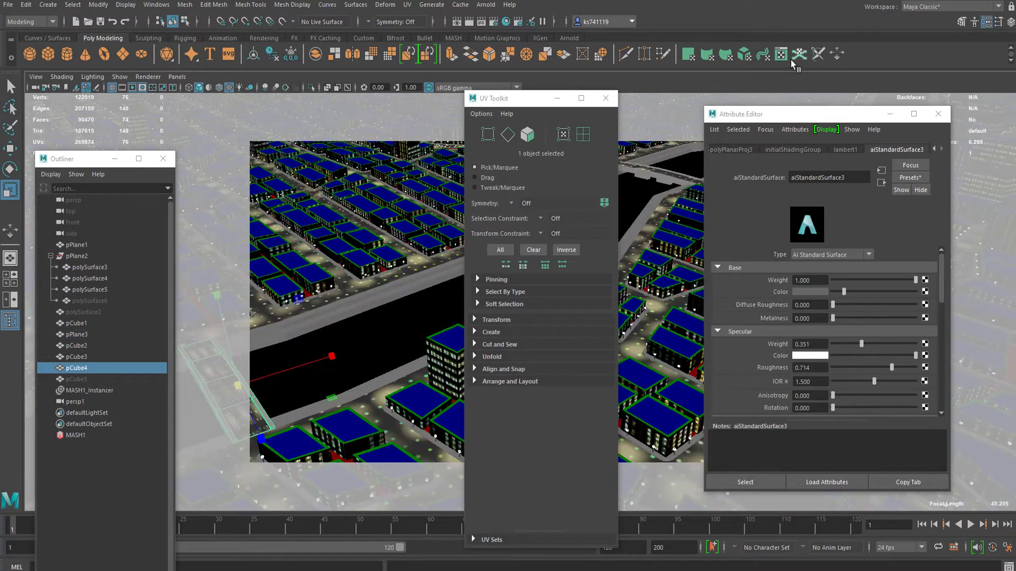
click(782, 56)
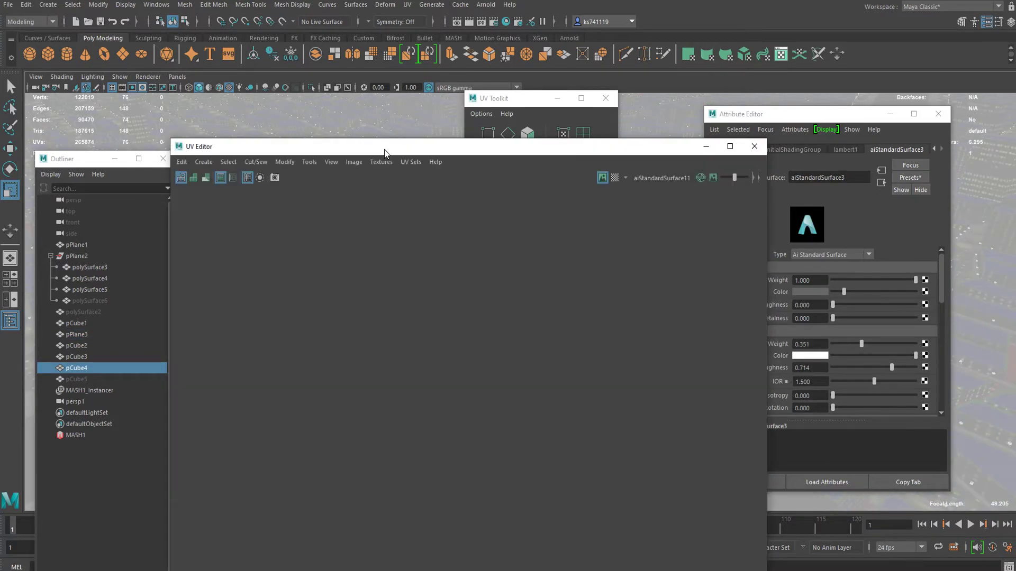
drag(365, 143, 884, 113)
scroll(824, 424, down, 1)
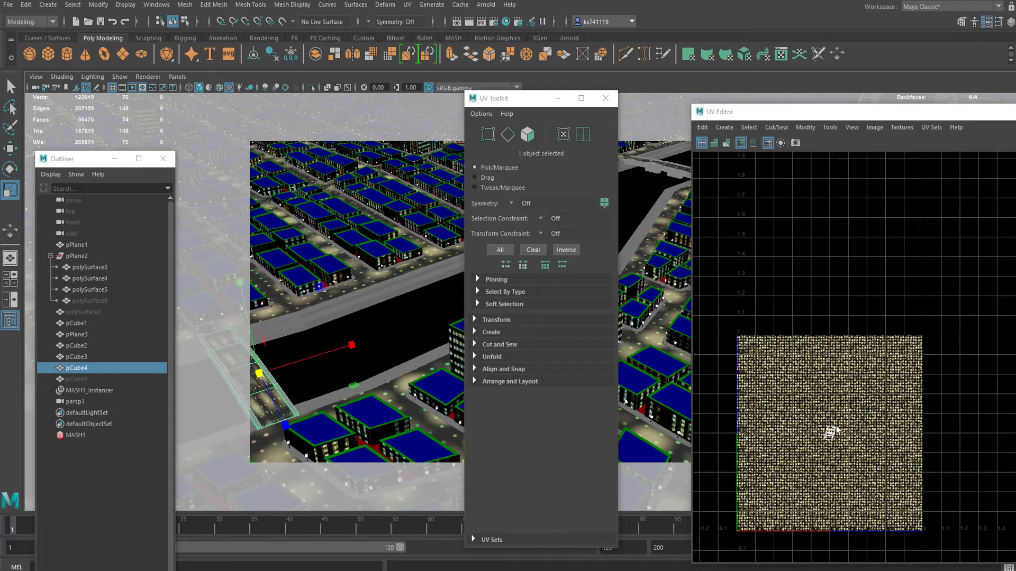
Scale the UV shell of bridge pCube4 down around its centre, and close the UV Editor and UV Toolkit.
right_drag(821, 426, 782, 409)
scroll(834, 415, up, 4)
click(834, 438)
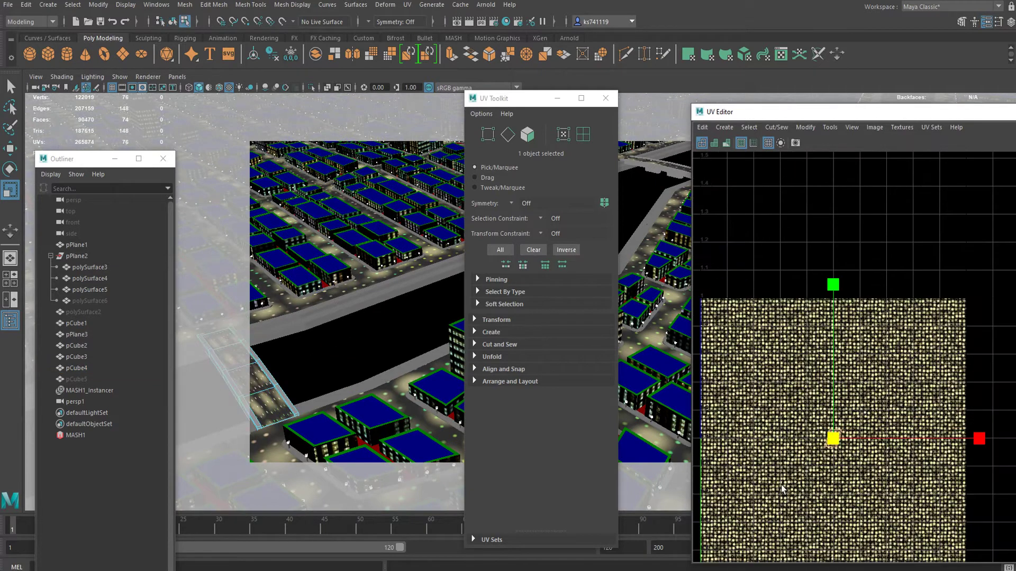
drag(860, 446, 747, 426)
drag(952, 116, 436, 163)
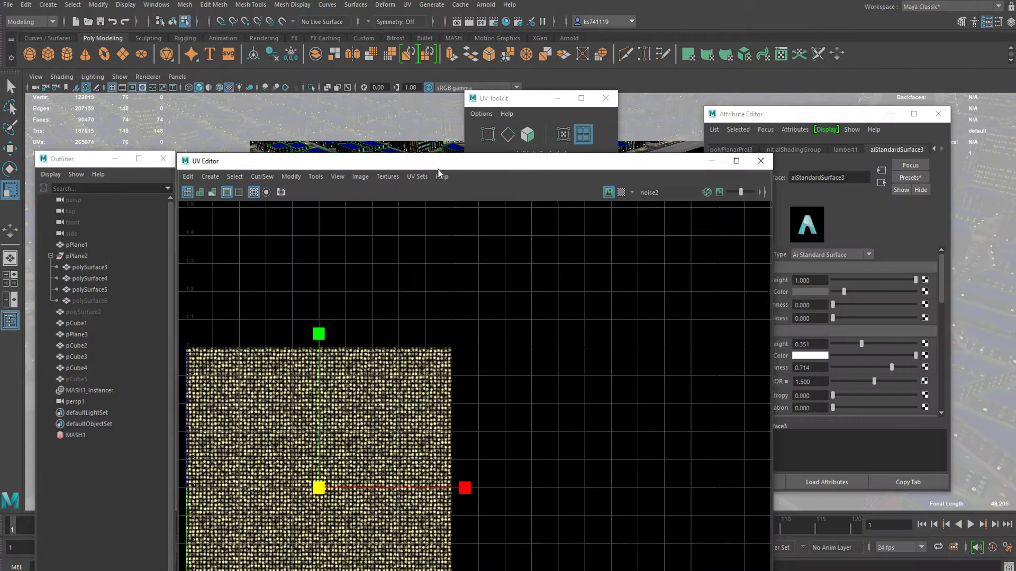
click(759, 162)
click(606, 99)
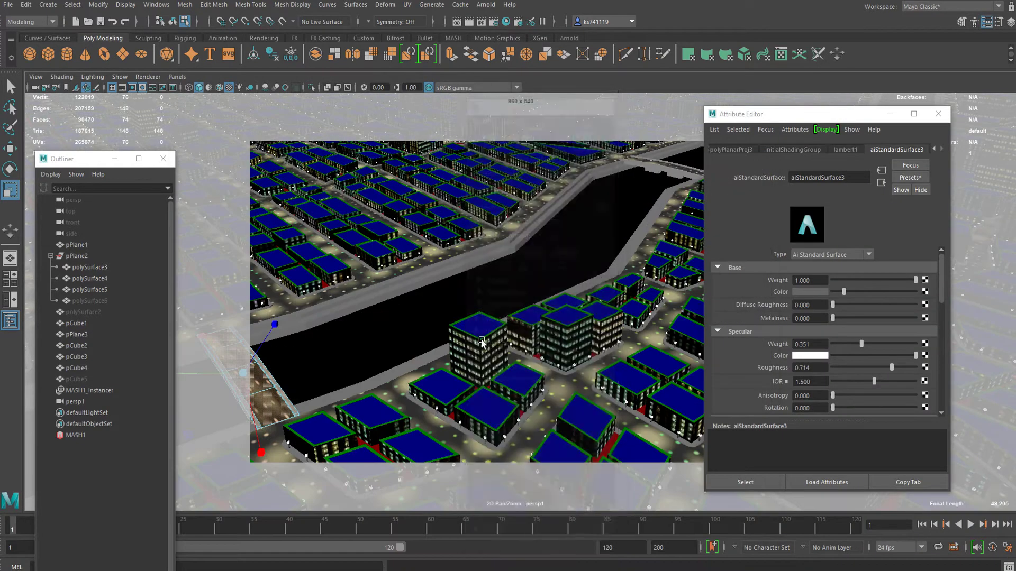
Examine the light texture on the other bridges along the river from several angles.
scroll(524, 308, down, 10)
alt+drag(523, 309, 455, 329)
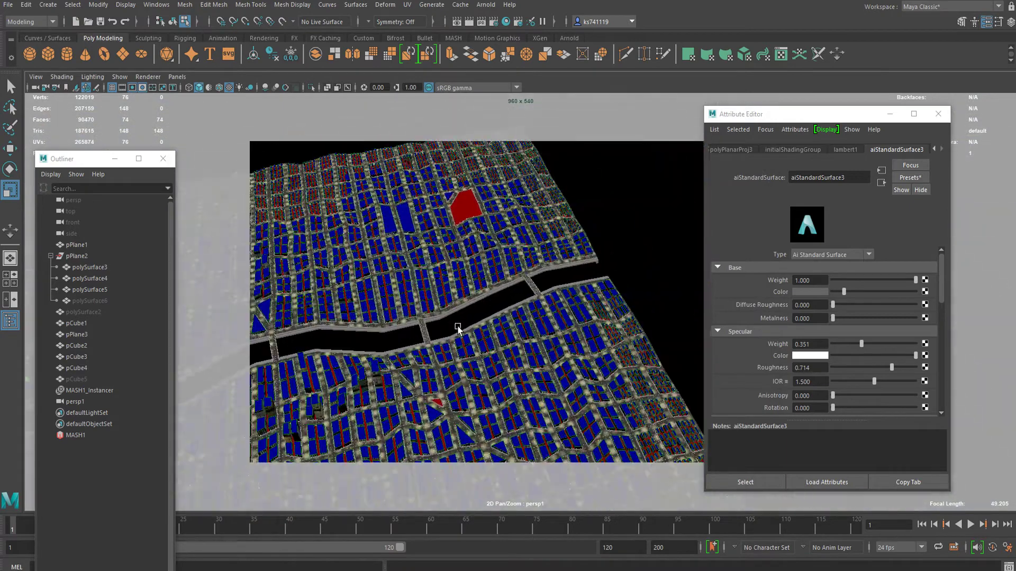
scroll(452, 334, up, 8)
alt+middle_drag(418, 349, 541, 298)
alt+drag(342, 343, 617, 270)
scroll(564, 304, up, 8)
alt+middle_drag(564, 303, 376, 332)
scroll(376, 331, down, 8)
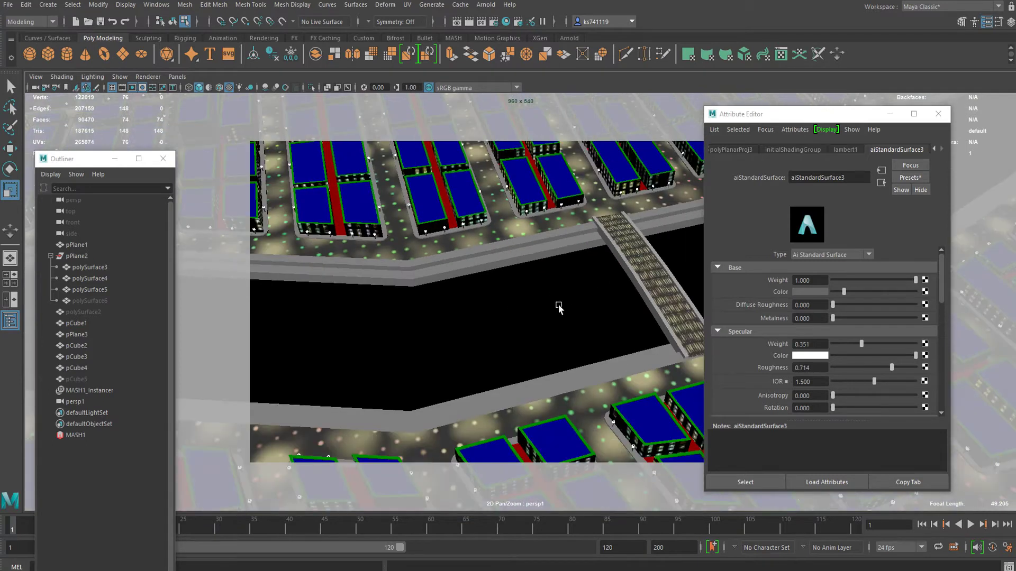
alt+drag(560, 309, 585, 278)
click(591, 285)
alt+middle_drag(597, 294, 371, 317)
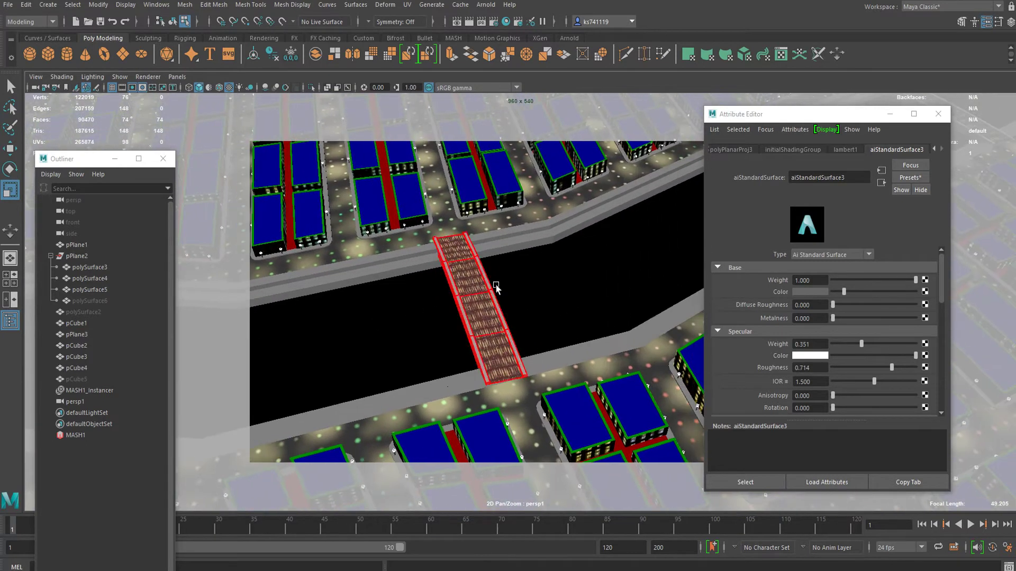
scroll(496, 289, down, 5)
alt+middle_drag(497, 289, 268, 331)
scroll(397, 302, down, 5)
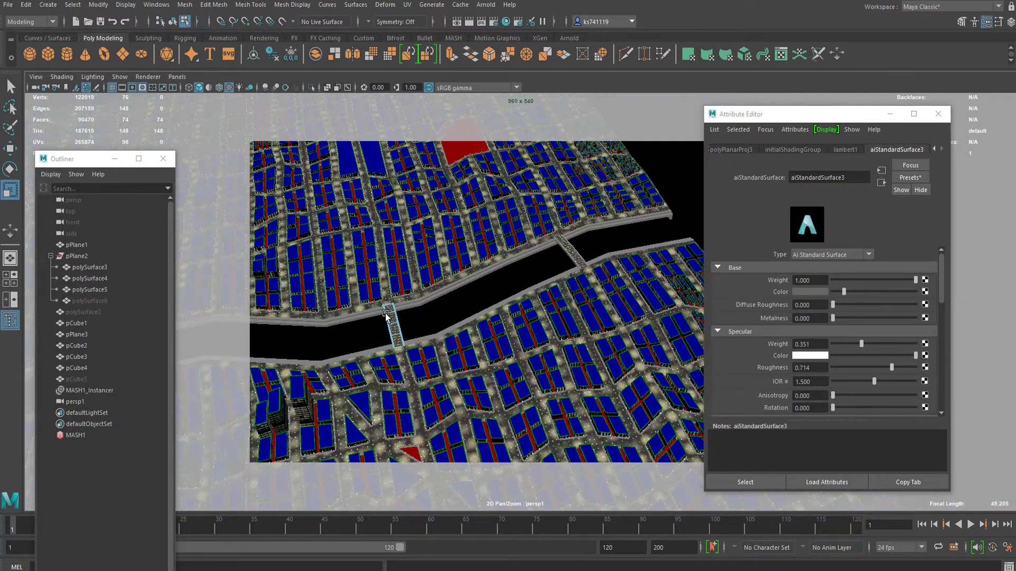
Select bridges pCube2 and pCube3 together and scale their UV shells down to roughly a quarter size in the UV Editor.
right_drag(390, 318, 432, 264)
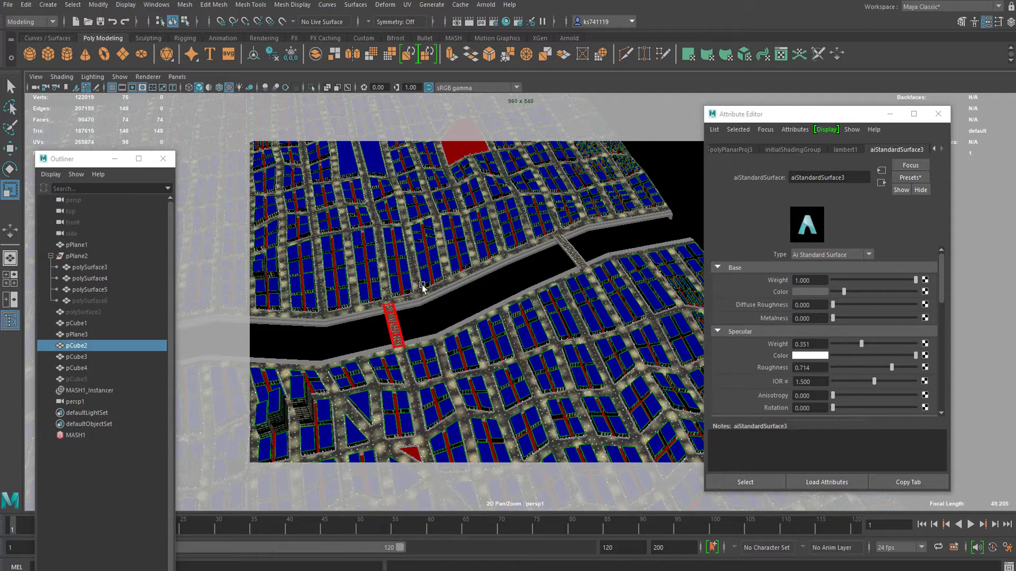
shift+click(575, 258)
click(780, 52)
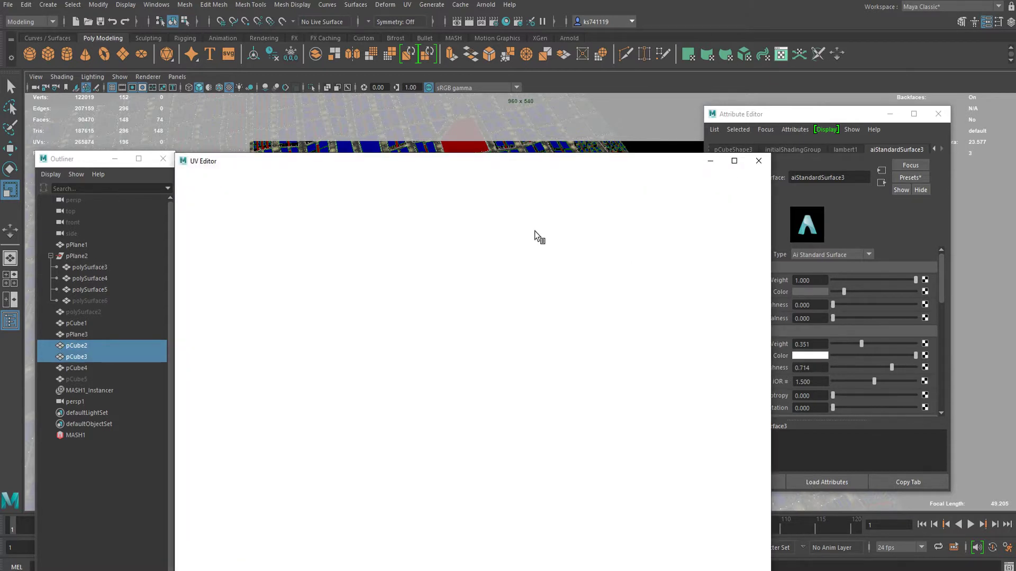
drag(531, 166, 863, 115)
right_click(625, 426)
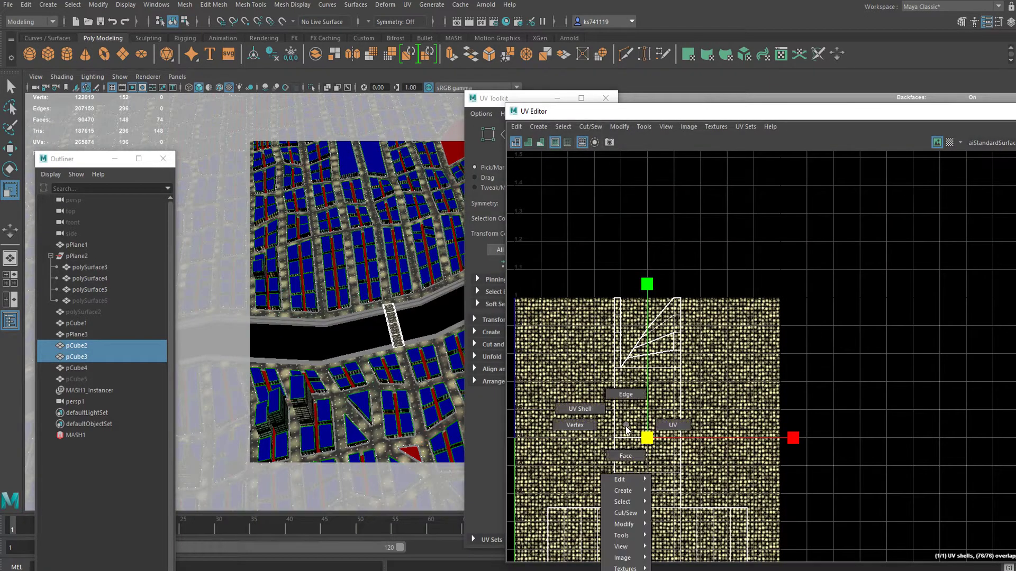
right_drag(625, 427, 580, 409)
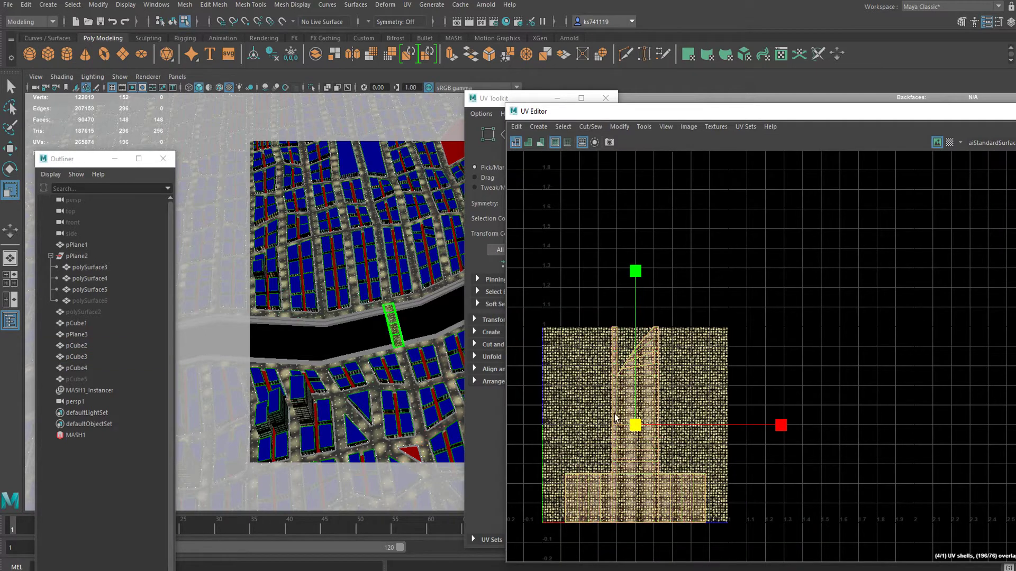
middle_drag(615, 418, 517, 396)
drag(855, 112, 482, 151)
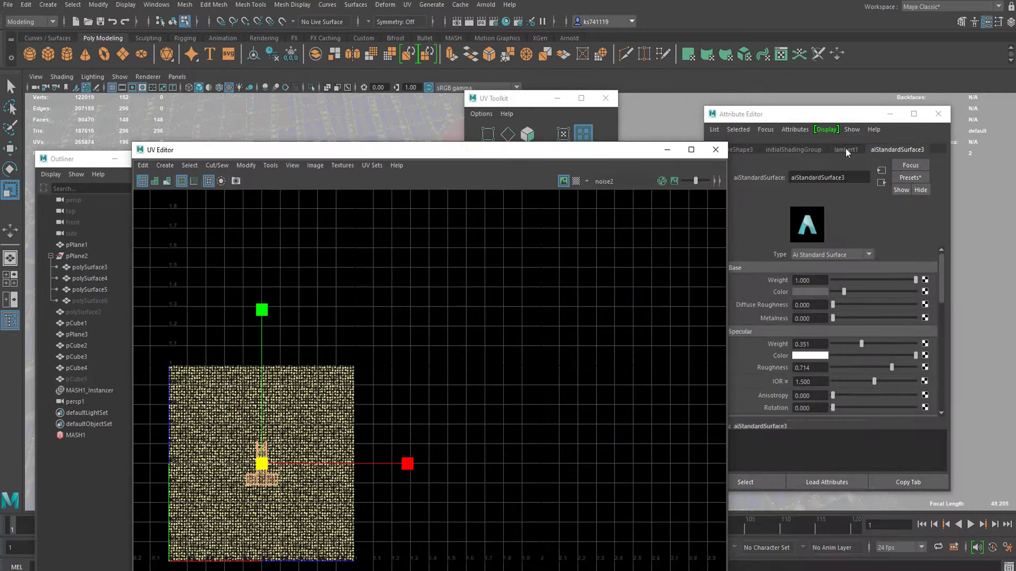
Close the UV Editor and UV Toolkit, return the bridges to object mode and clear the selection.
click(715, 150)
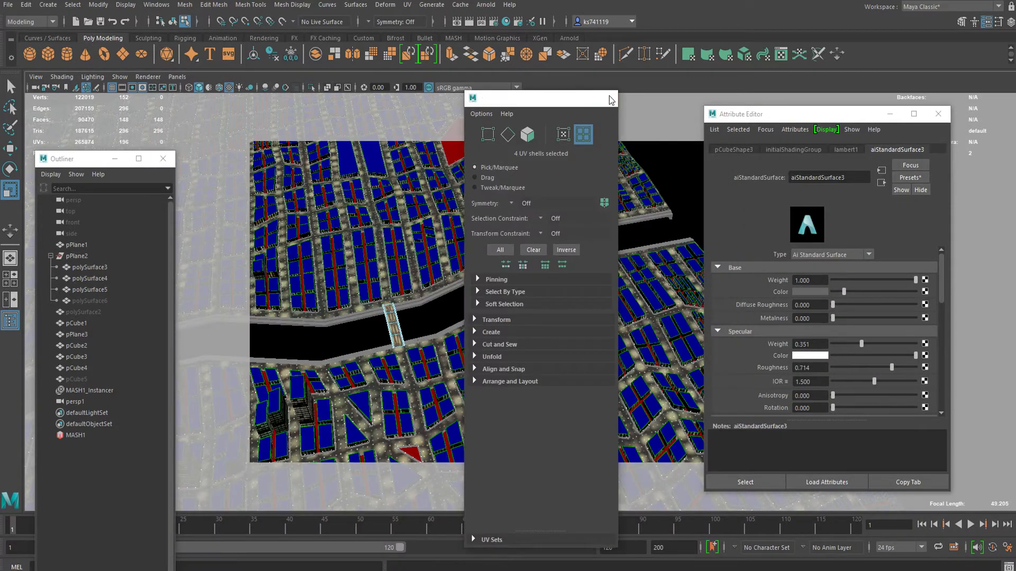
click(606, 99)
alt+drag(404, 299, 408, 277)
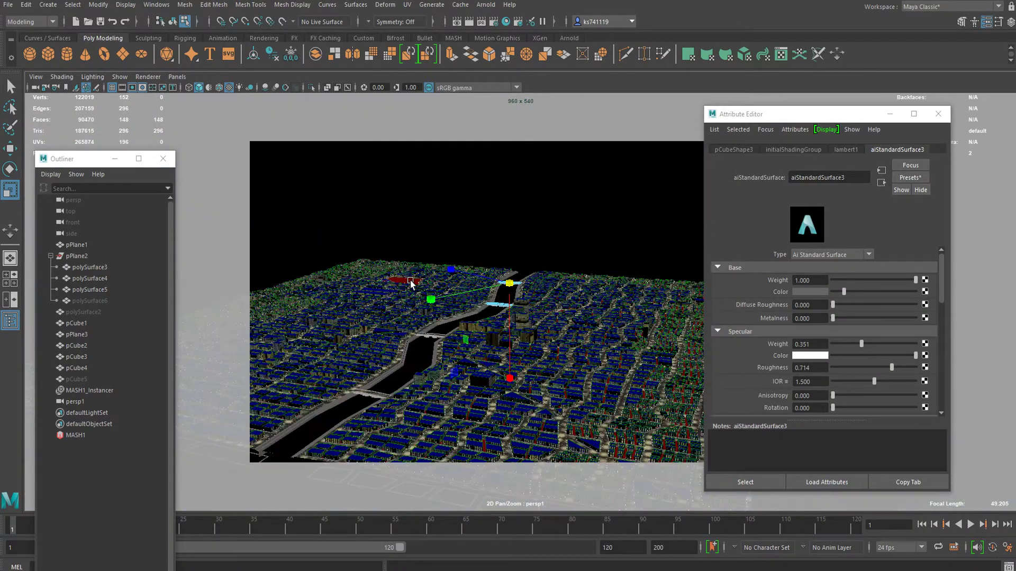
right_drag(410, 271, 466, 247)
click(536, 201)
alt+drag(516, 324, 484, 280)
scroll(484, 280, up, 3)
scroll(485, 284, up, 4)
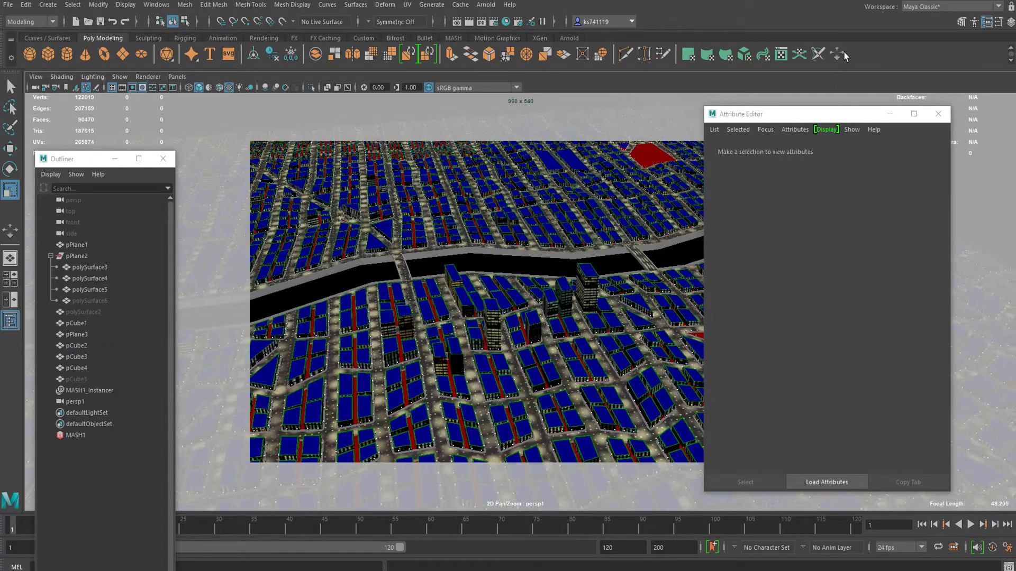
Activate the Walk Tool for the persp1 camera and close the Attribute Editor.
click(836, 54)
click(931, 117)
mouse_move(469, 284)
alt+mouse_down()
mouse_move(508, 267)
mouse_move(472, 280)
alt+mouse_up()
scroll(472, 280, up, 3)
scroll(472, 280, down, 3)
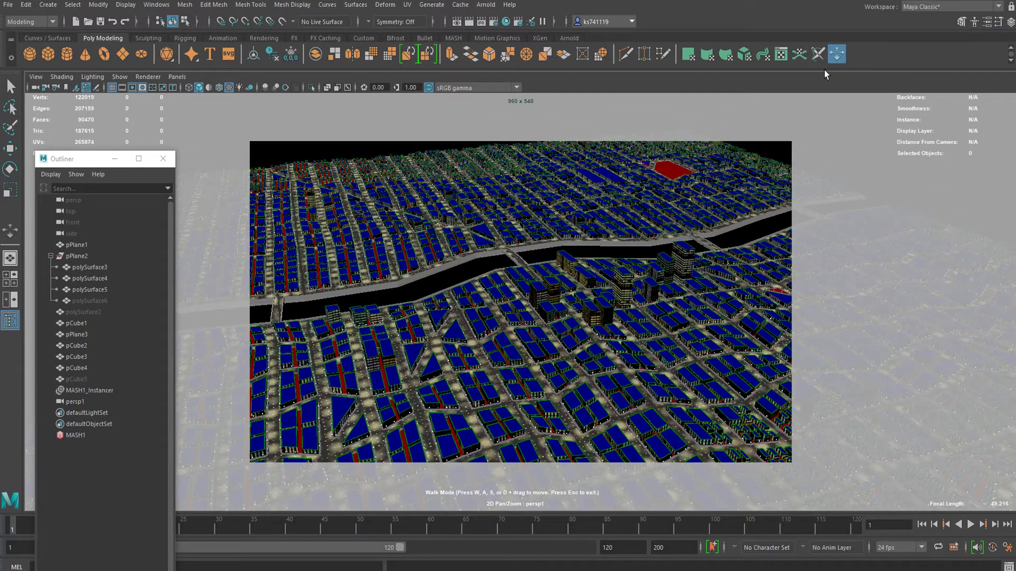
Open the Walk Tool settings beside the city view, set the walk speed multiplier to 0.1 and test the movement.
click(49, 77)
mouse_move(41, 80)
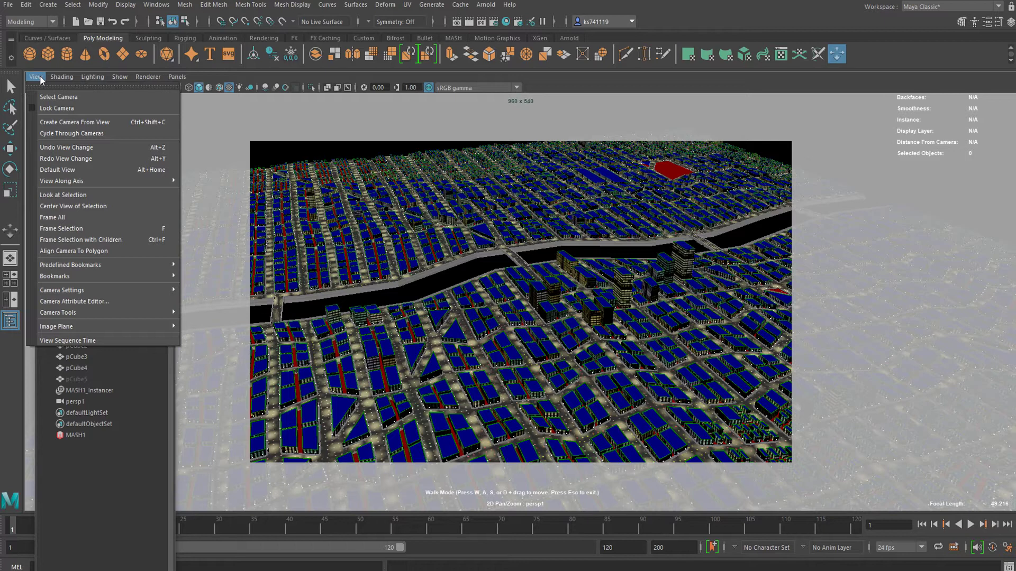
mouse_move(82, 292)
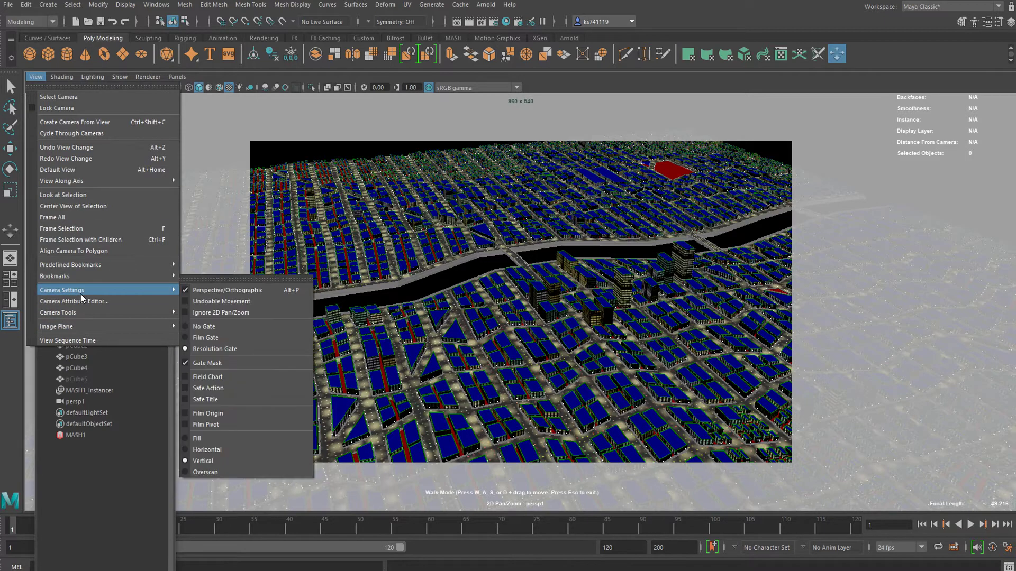
mouse_move(80, 312)
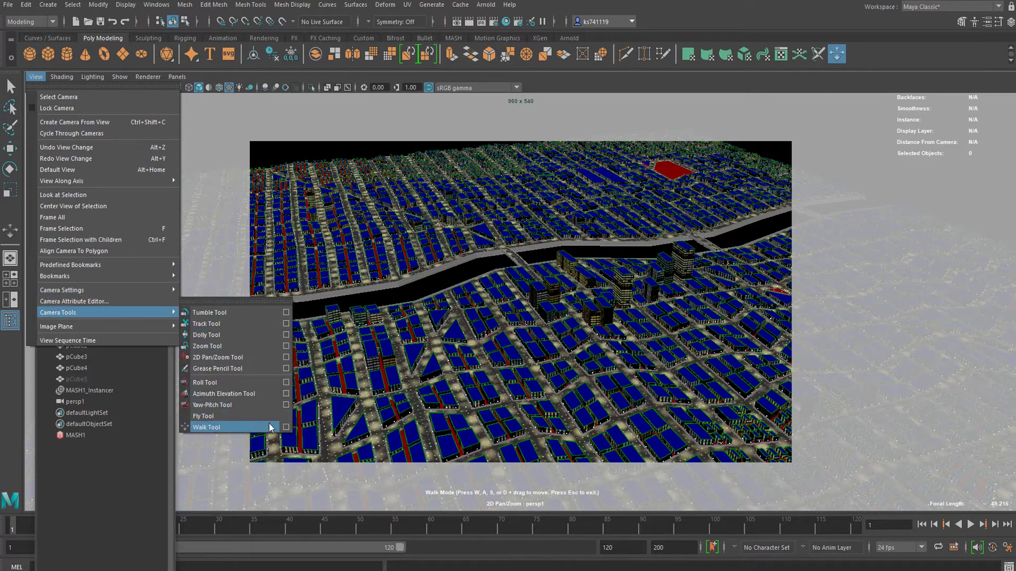
click(286, 427)
drag(653, 140, 804, 114)
click(847, 167)
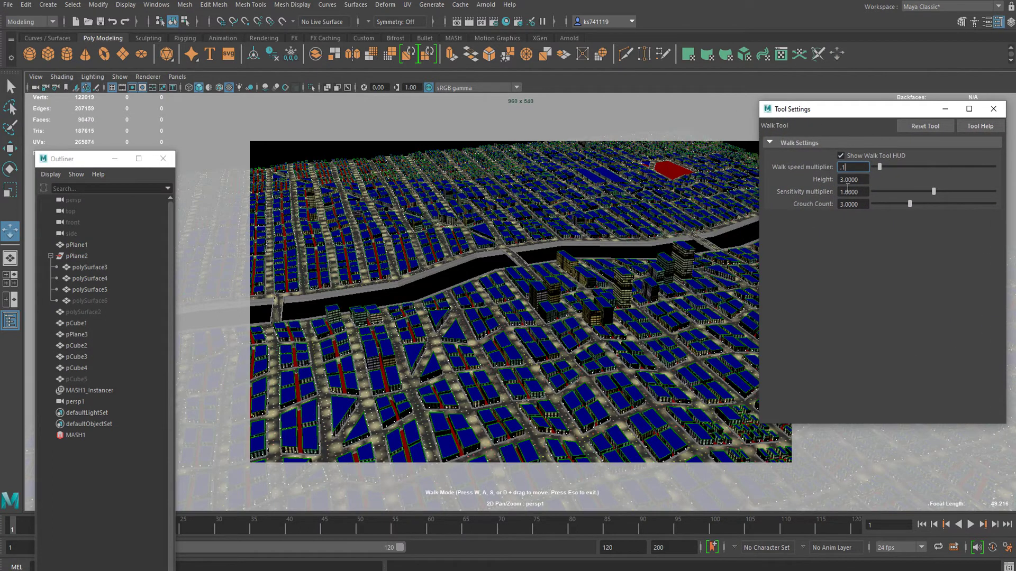
text(.1)
key(Return)
drag(419, 243, 521, 206)
Set the walk speed multiplier to 0.5 and test the camera movement.
click(867, 167)
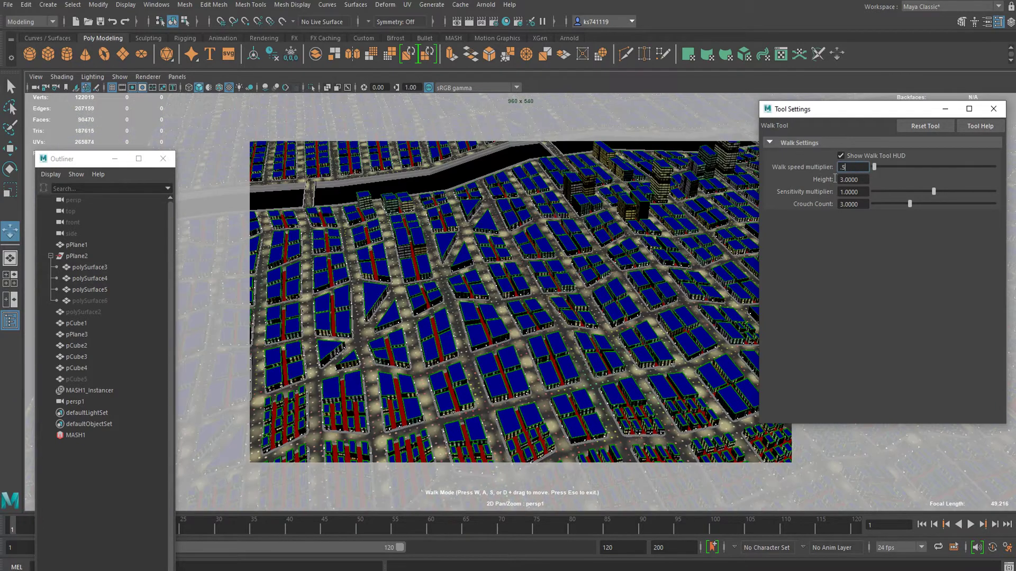
key(Return)
mouse_move(369, 235)
mouse_down()
mouse_move(471, 182)
mouse_move(428, 130)
mouse_move(386, 225)
mouse_move(369, 233)
mouse_up()
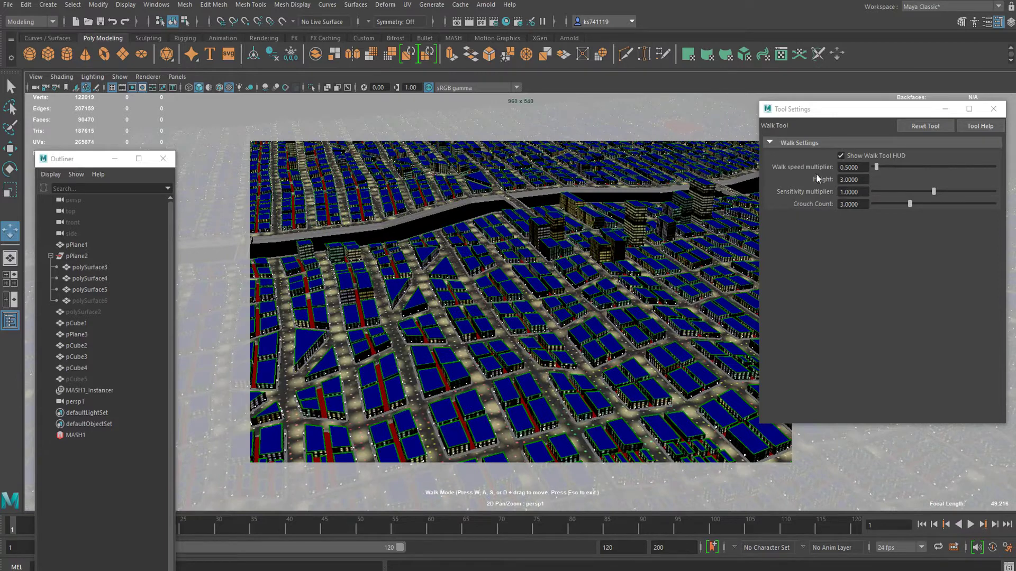
Set the walk speed multiplier to 0.7 and walk the camera forward towards the river bridge.
click(865, 167)
text(.7)
key(Return)
drag(433, 233, 391, 276)
key(w)
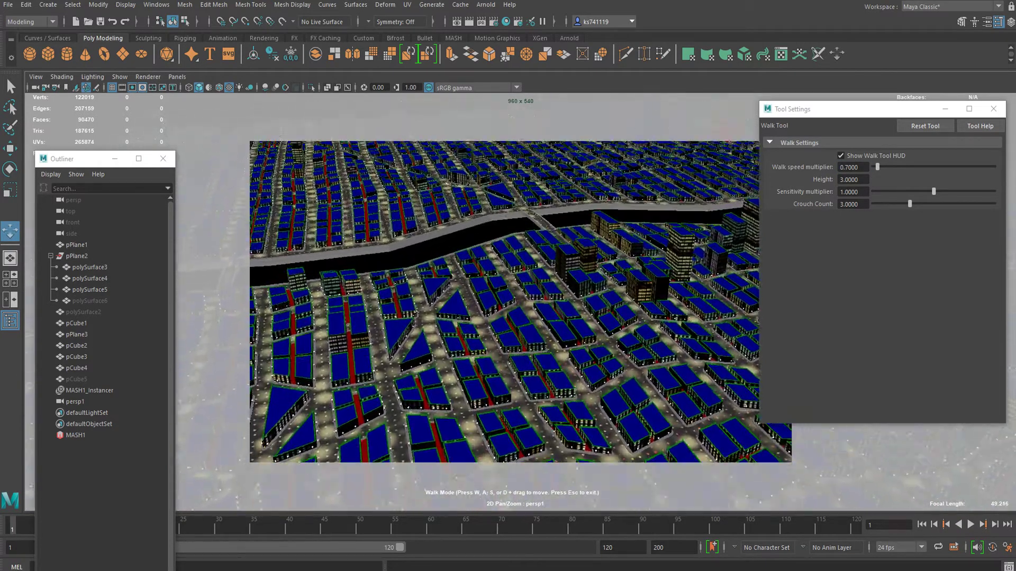
key(w)
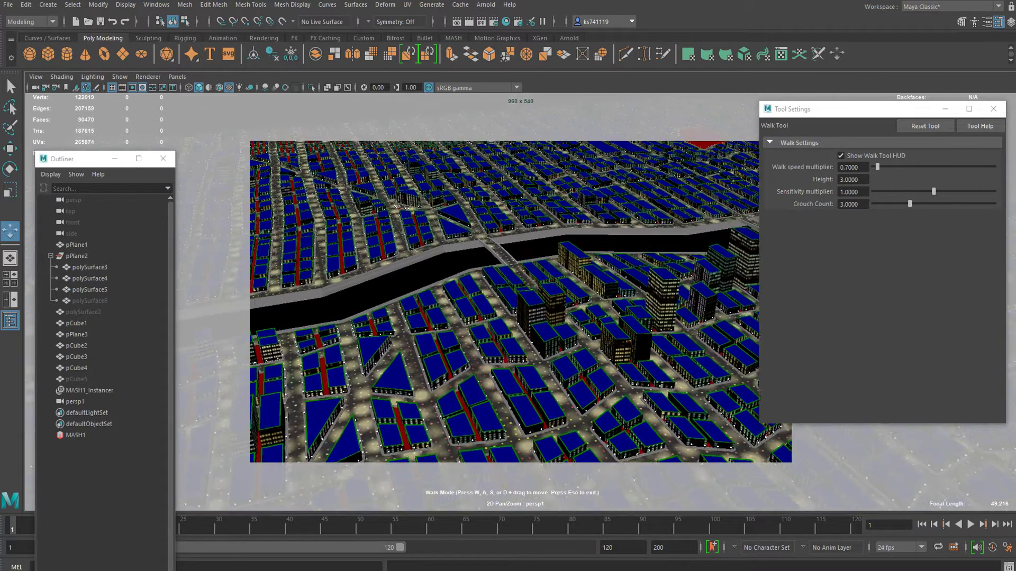
key(w)
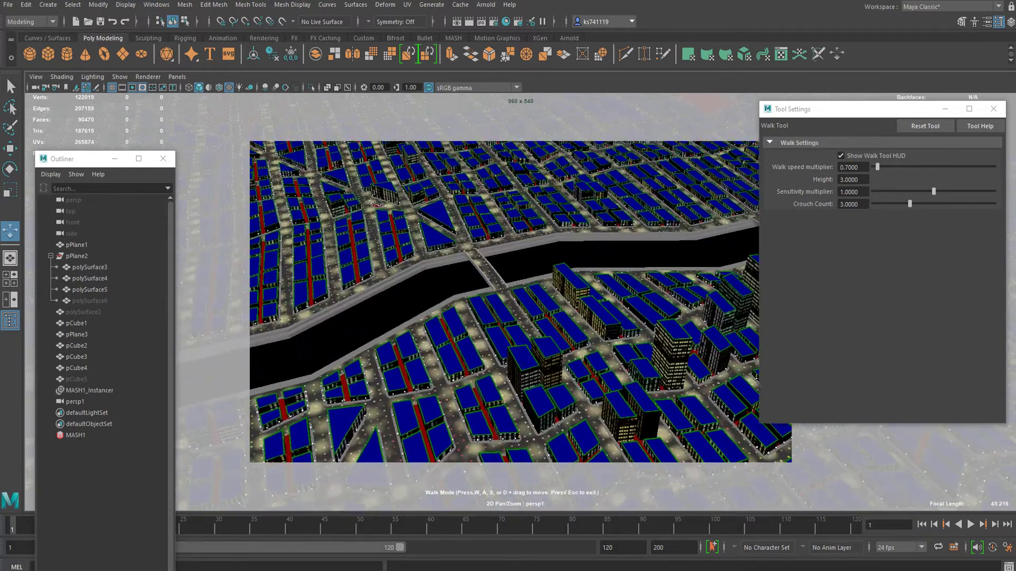
Try walk speed multipliers of 0.8 and 100 for the Walk Tool.
double_click(851, 167)
text(0.8)
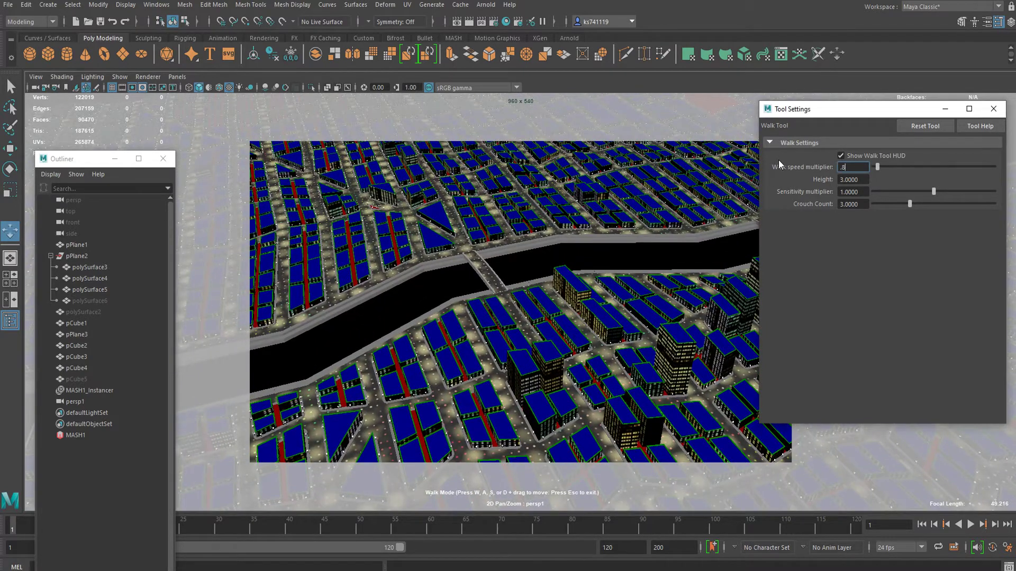
key(Return)
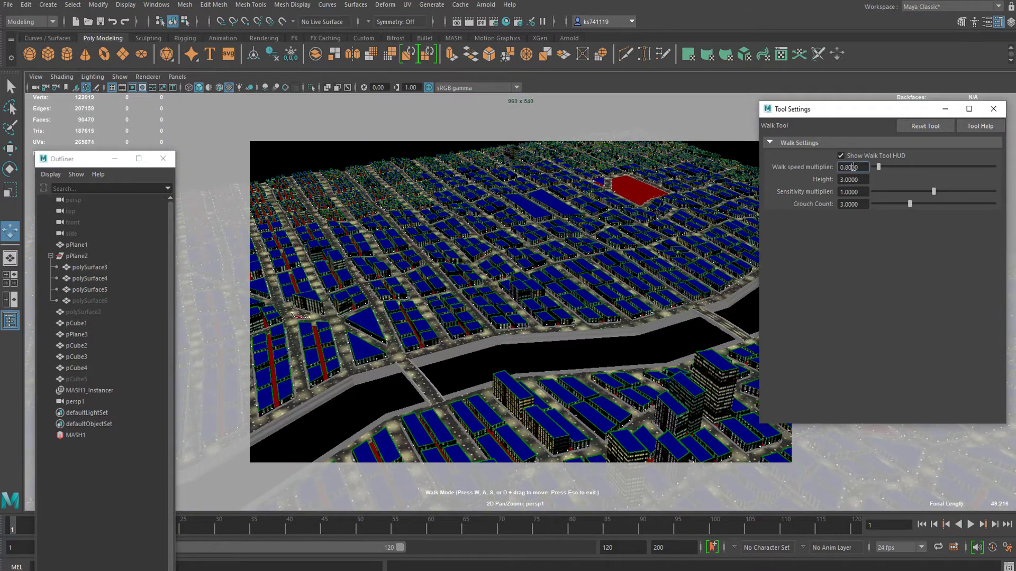
double_click(852, 167)
text(100)
key(Return)
Set the walk speed multiplier to 1 and test walking and turning above the city.
drag(867, 170, 806, 169)
text(1)
key(Return)
drag(420, 344, 434, 360)
drag(413, 288, 445, 283)
scroll(445, 283, down, 3)
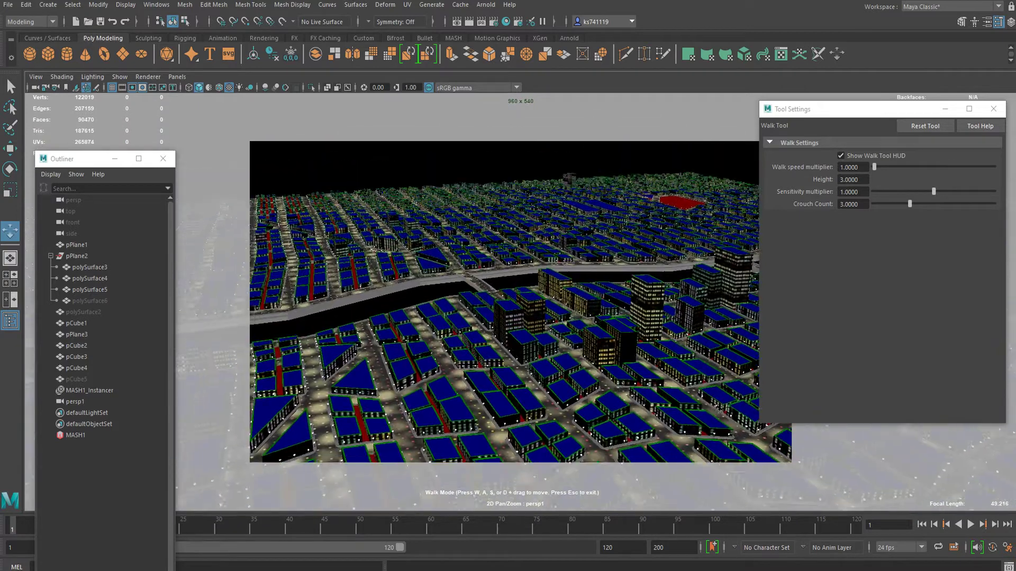
Examine the city blocks, river and towers through the walking camera at different focal lengths.
scroll(444, 283, up, 4)
scroll(523, 244, up, 6)
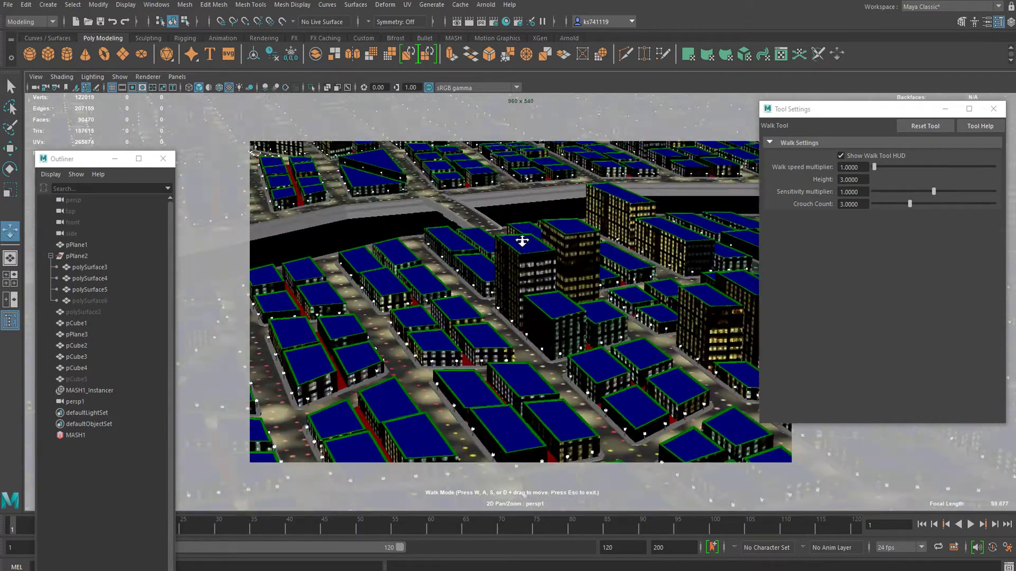
scroll(520, 243, down, 7)
scroll(505, 267, down, 10)
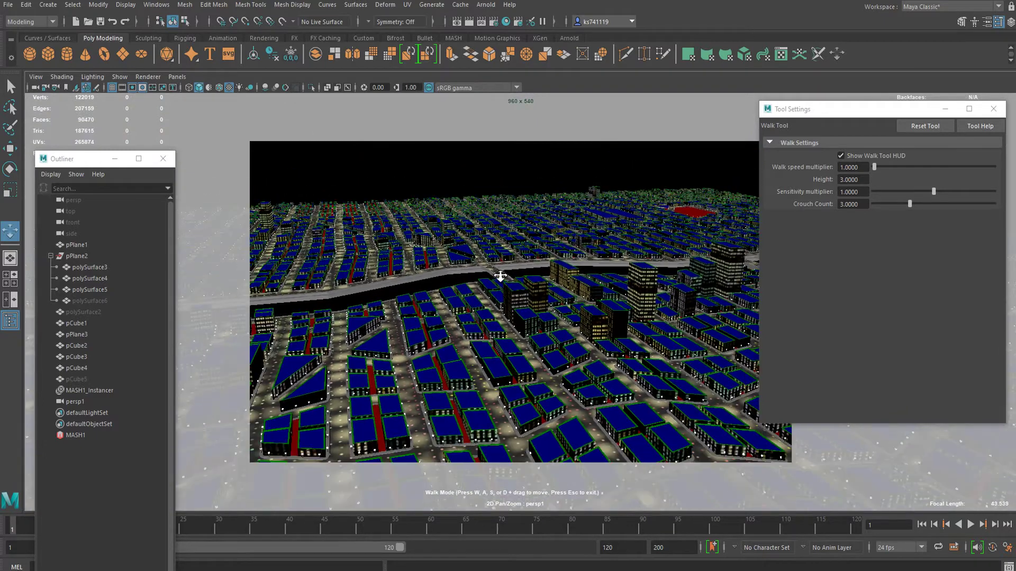
scroll(503, 273, up, 15)
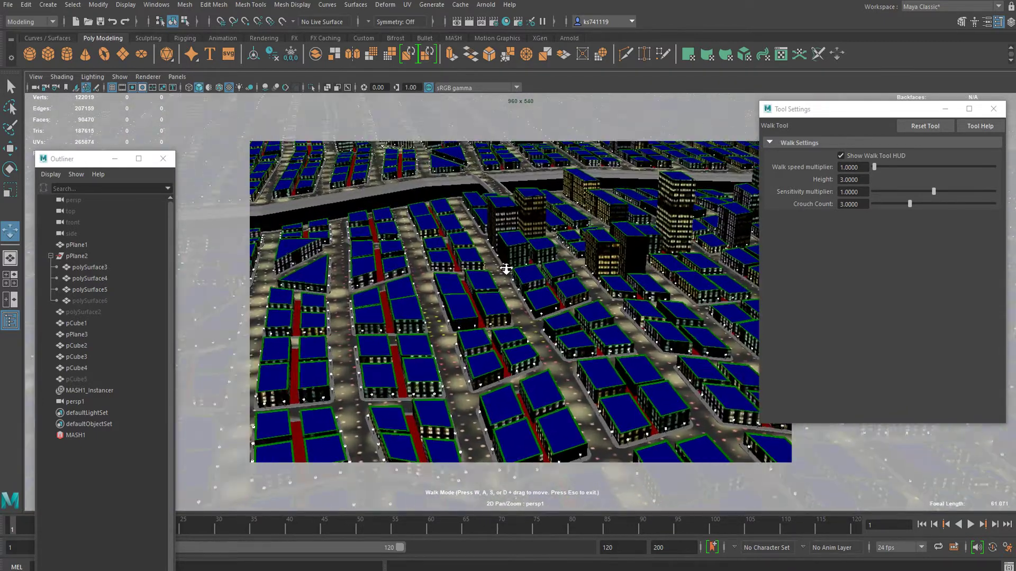
scroll(506, 269, up, 12)
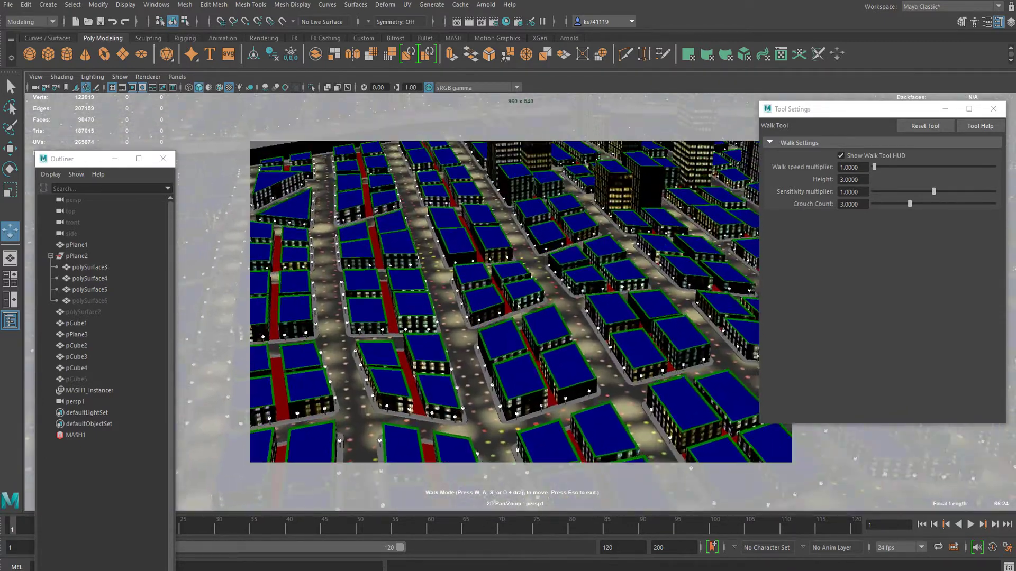
scroll(508, 267, up, 10)
mouse_move(508, 268)
mouse_down()
mouse_move(508, 238)
mouse_move(509, 264)
mouse_up()
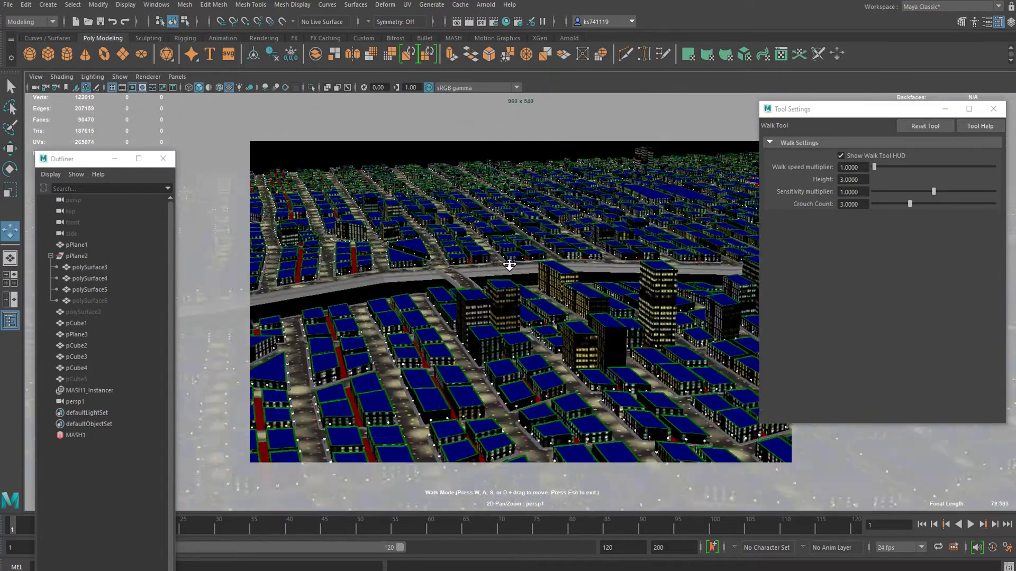
scroll(509, 265, down, 10)
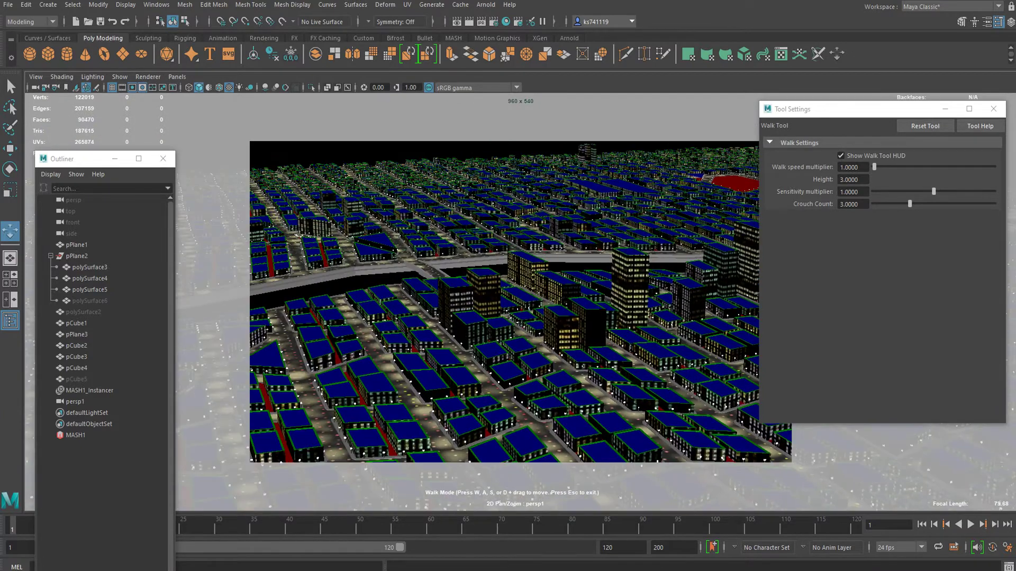
drag(506, 274, 497, 267)
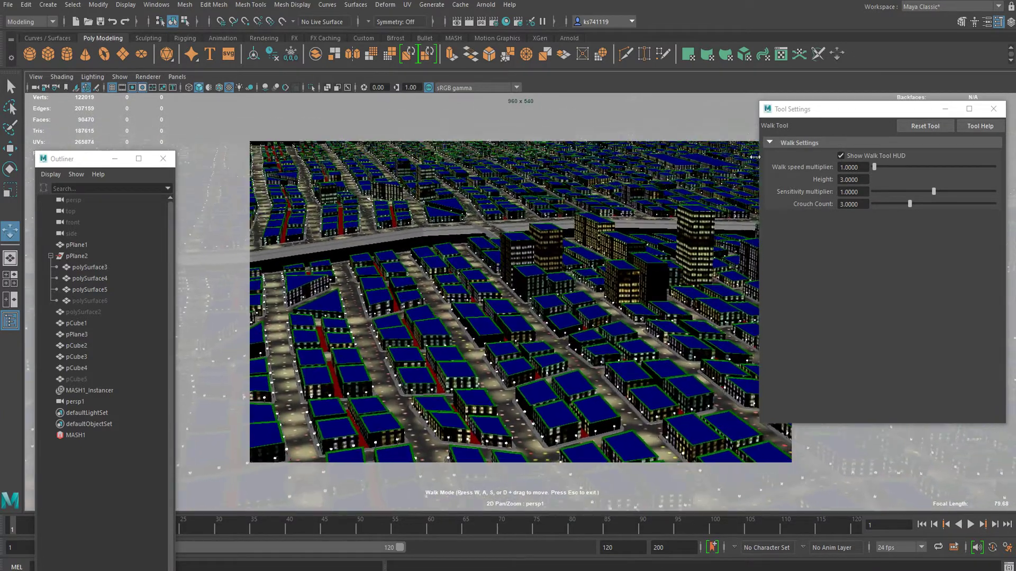
Move the Walk Tool settings aside and reframe persp1 on the river, bridge and towers at a focal length of about 28.
drag(793, 109, 891, 106)
scroll(561, 236, down, 10)
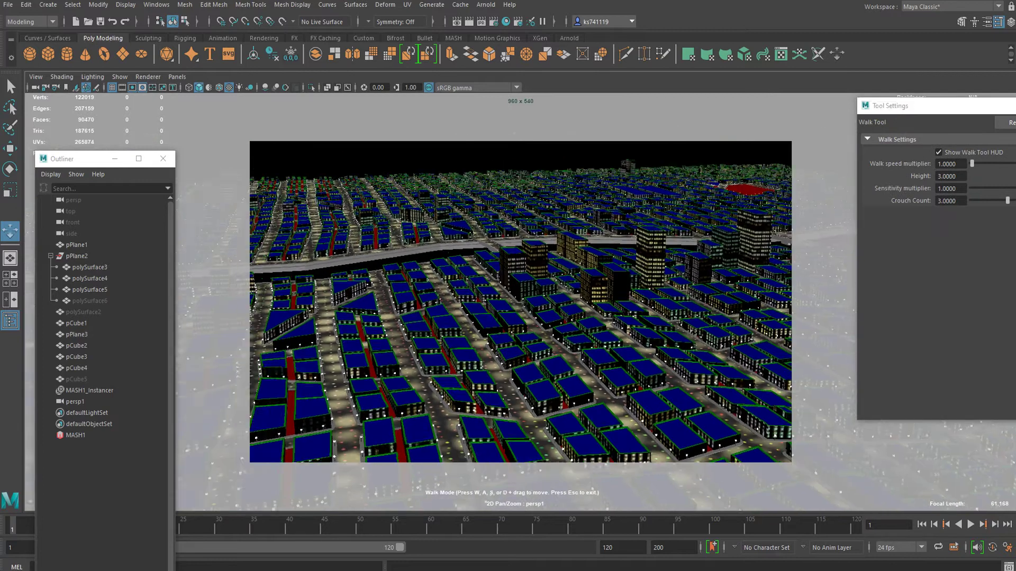
key(w)
drag(508, 285, 529, 305)
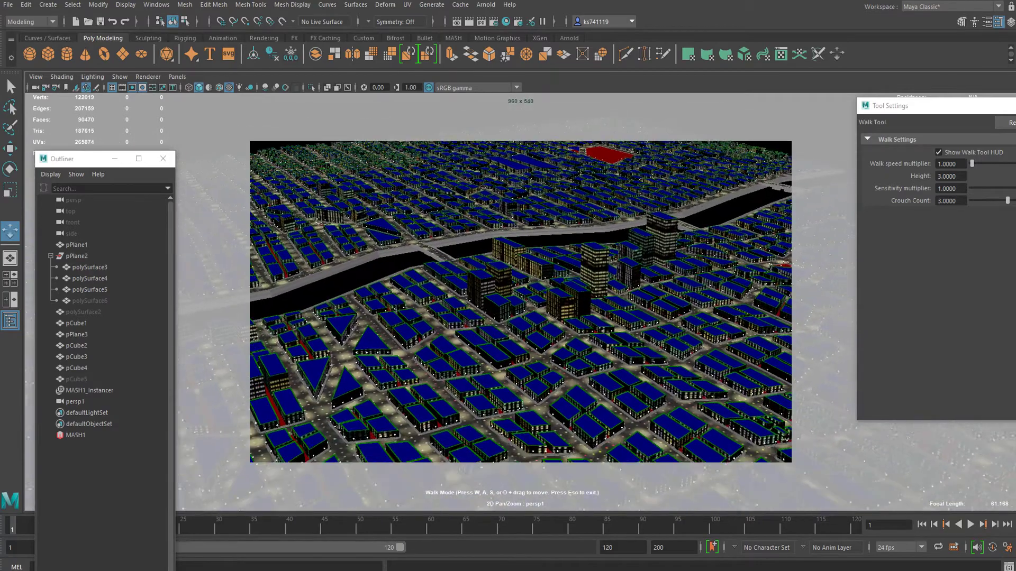
scroll(560, 236, up, 8)
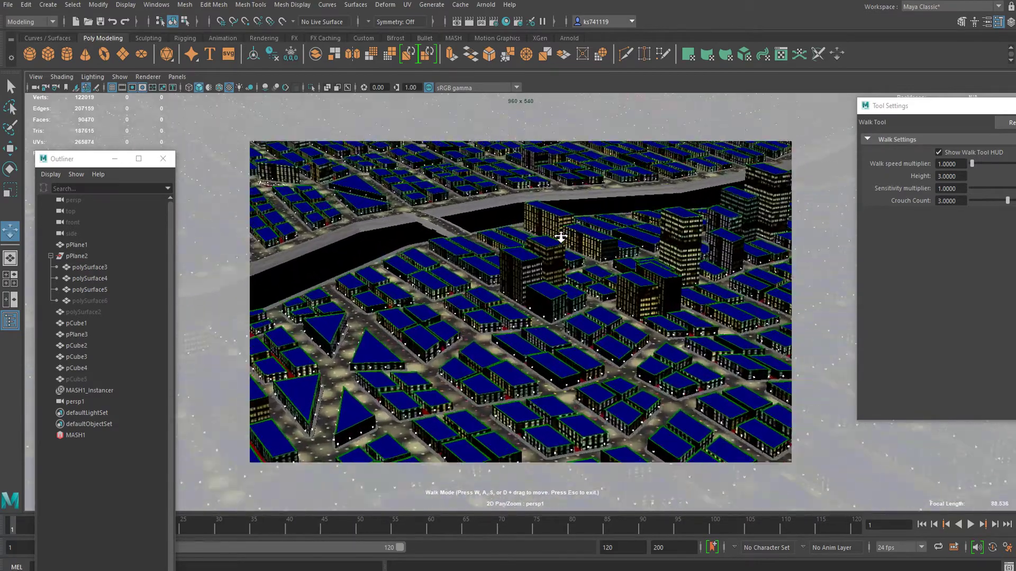
scroll(554, 232, down, 4)
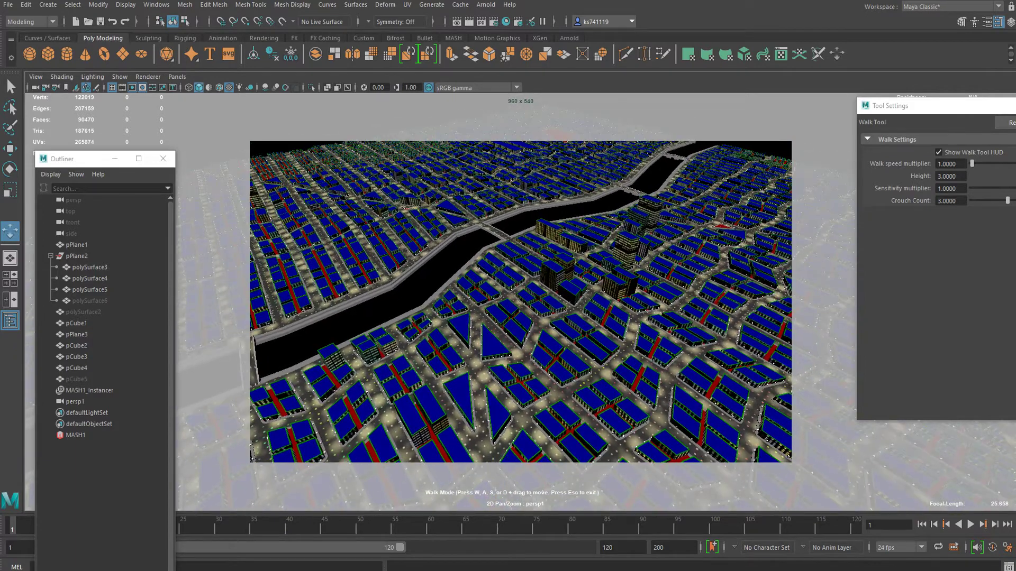
scroll(548, 224, up, 1)
mouse_move(549, 224)
mouse_down()
mouse_move(546, 244)
mouse_move(548, 231)
mouse_up()
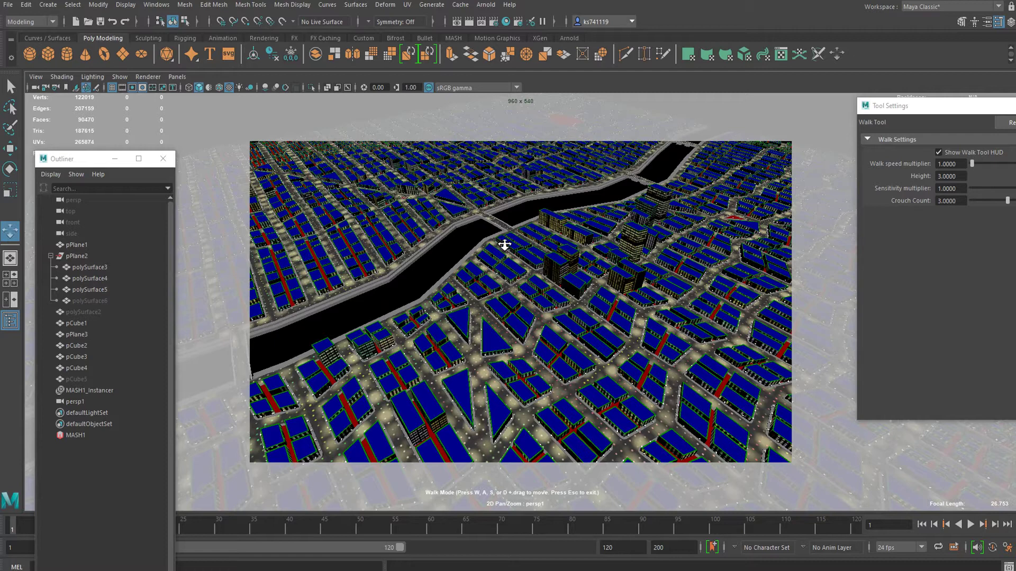
alt+drag(537, 270, 534, 262)
scroll(535, 267, up, 1)
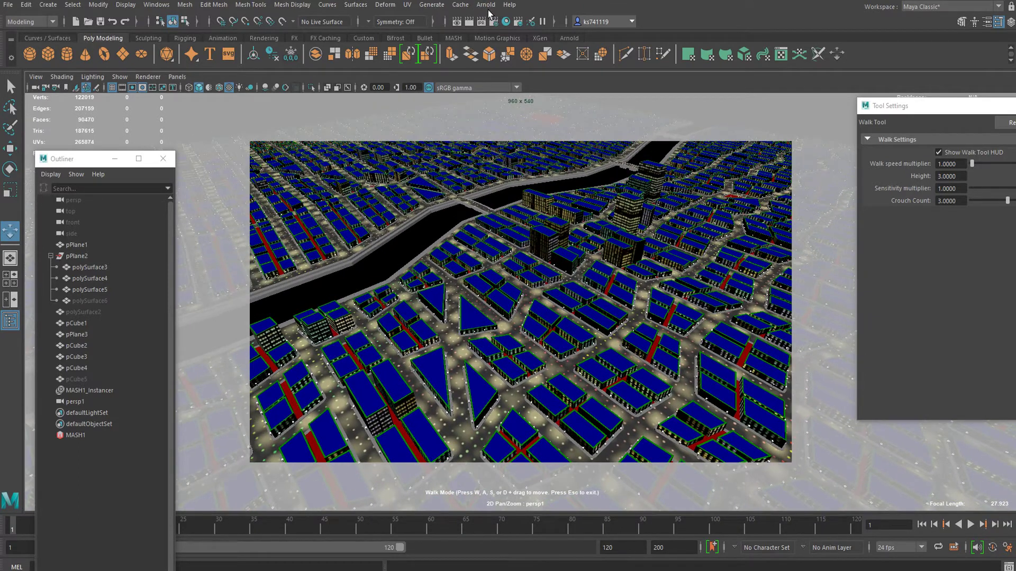
Render the persp1 view in Arnold RenderView, inspect the street lights and river bridge, and close the render window.
click(488, 7)
click(496, 25)
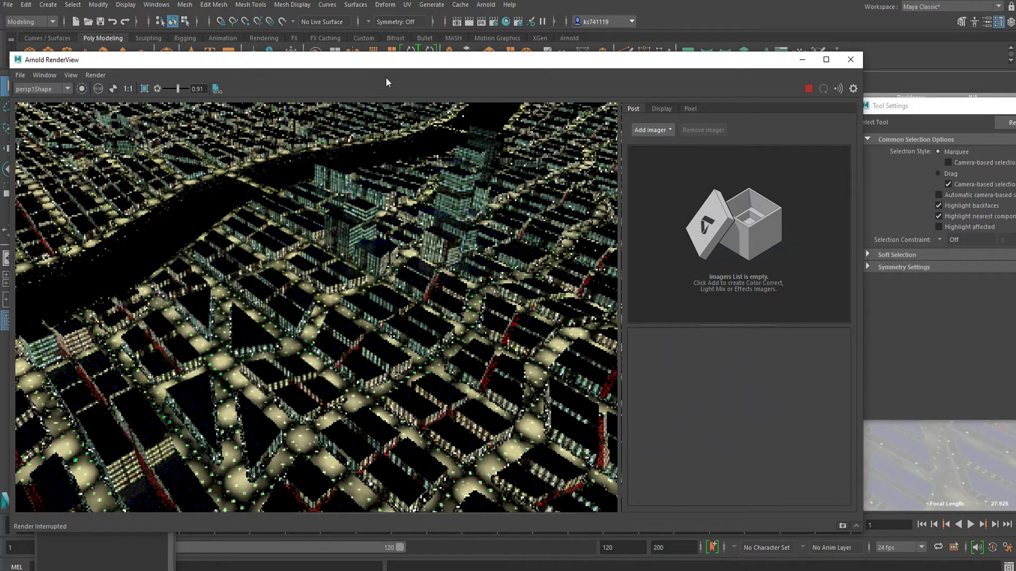
drag(389, 66, 520, 36)
scroll(481, 205, down, 5)
scroll(534, 235, up, 5)
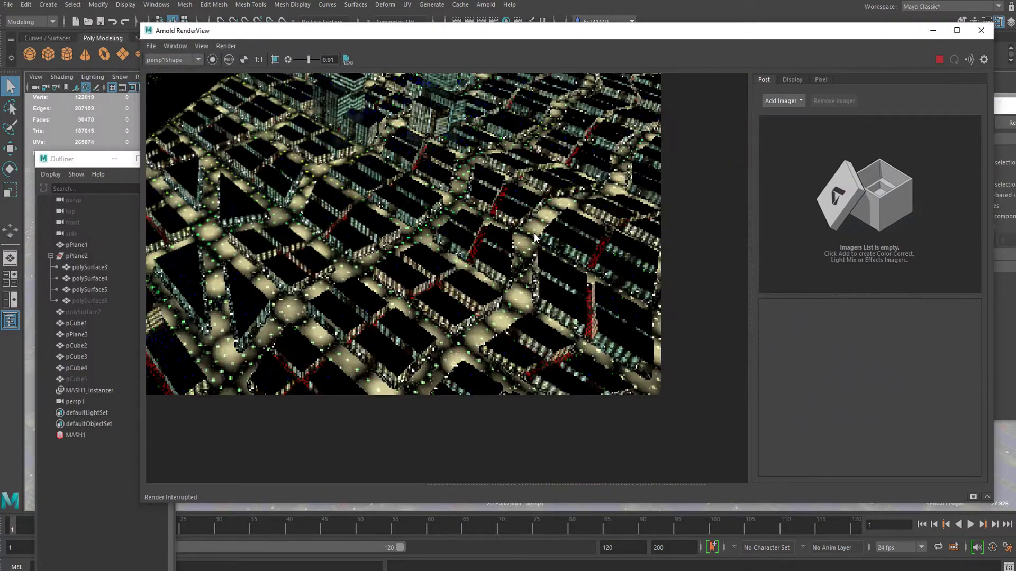
middle_drag(418, 218, 521, 286)
scroll(522, 287, up, 3)
scroll(425, 214, down, 3)
middle_drag(424, 214, 515, 263)
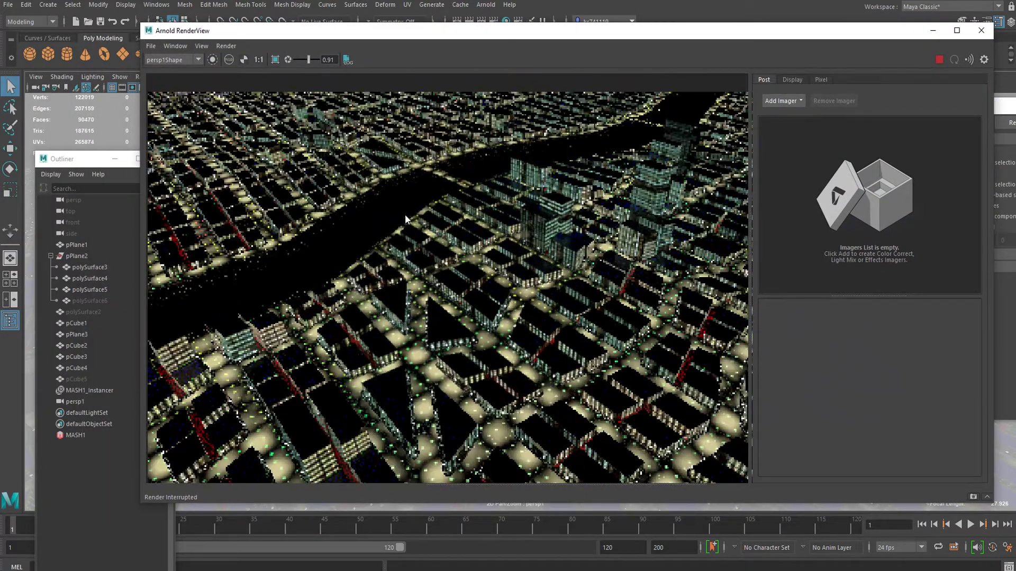
middle_drag(405, 216, 424, 241)
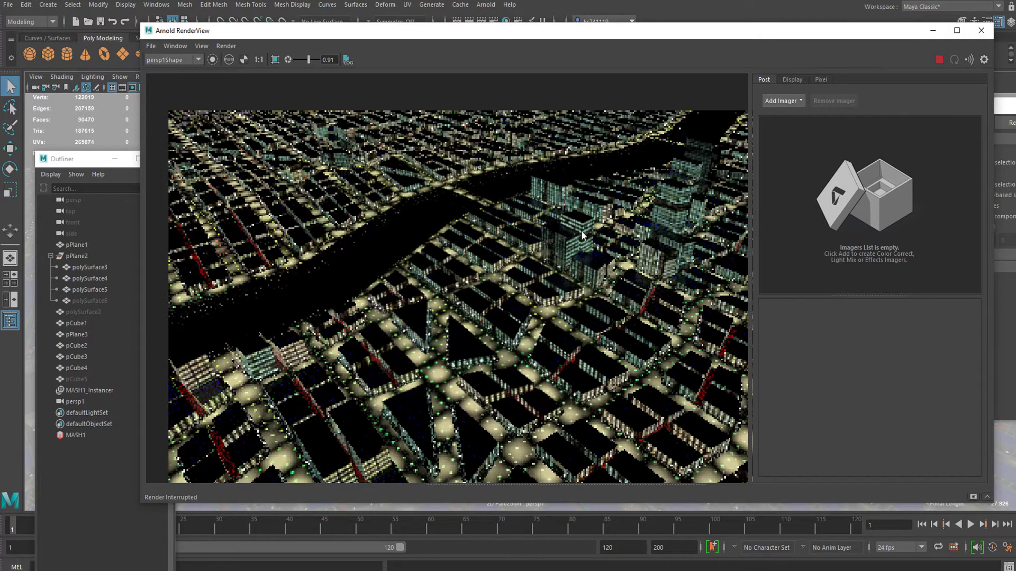
click(980, 31)
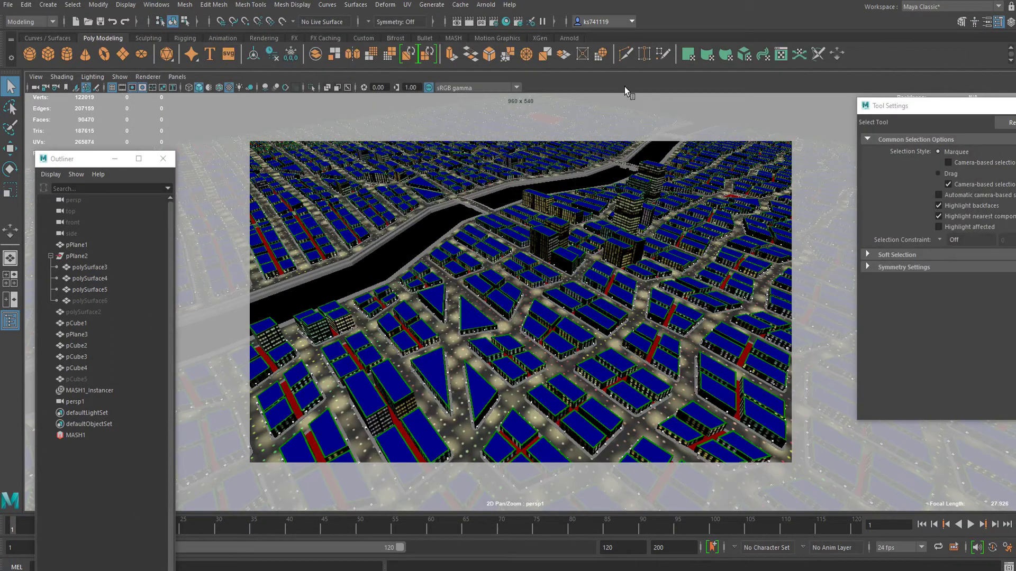
Explore framings of the river, bridge and towers by walking and tilting the persp1 camera with the Walk Tool.
click(836, 53)
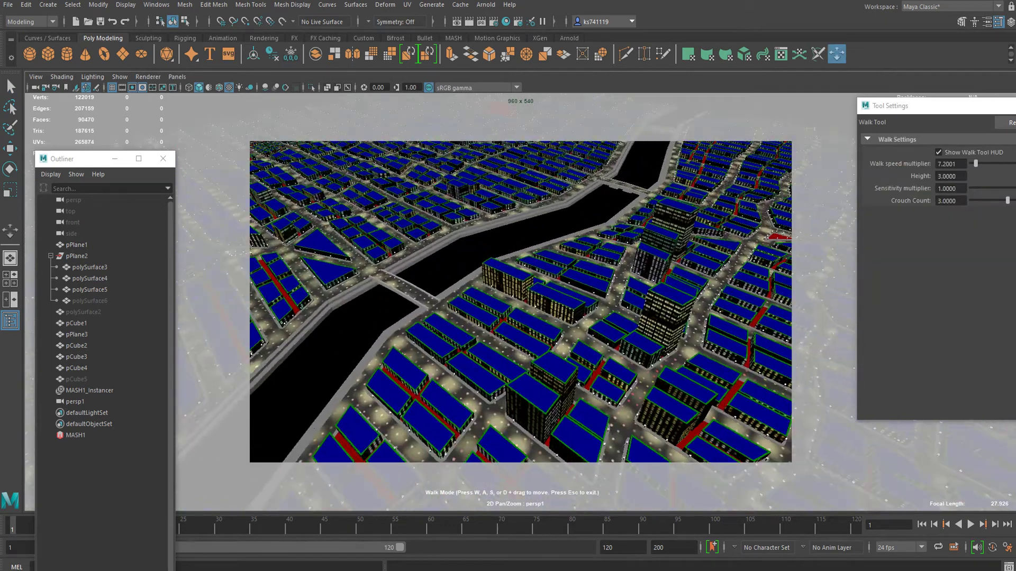
key(s)
drag(538, 336, 534, 301)
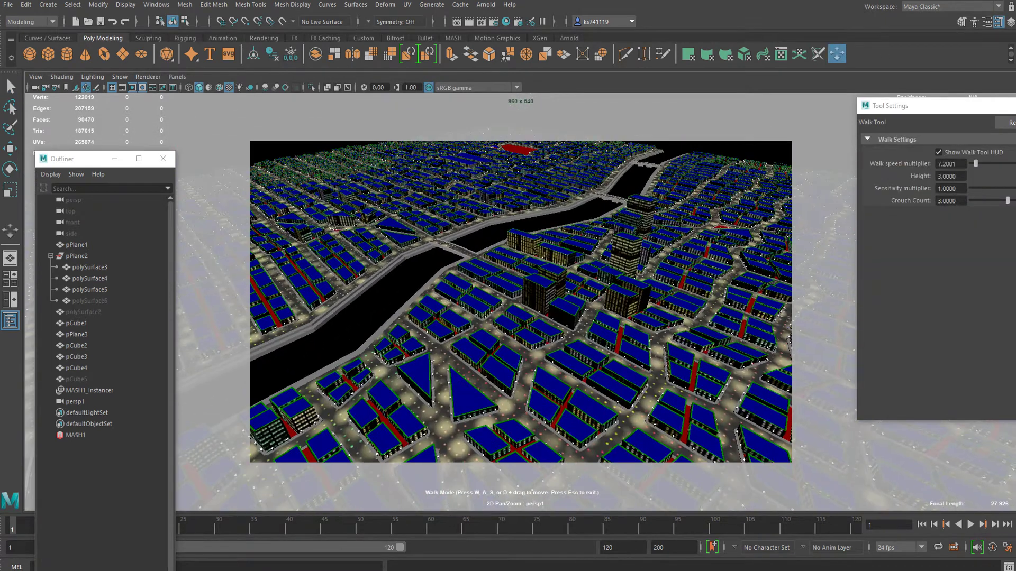
key(w)
key(s)
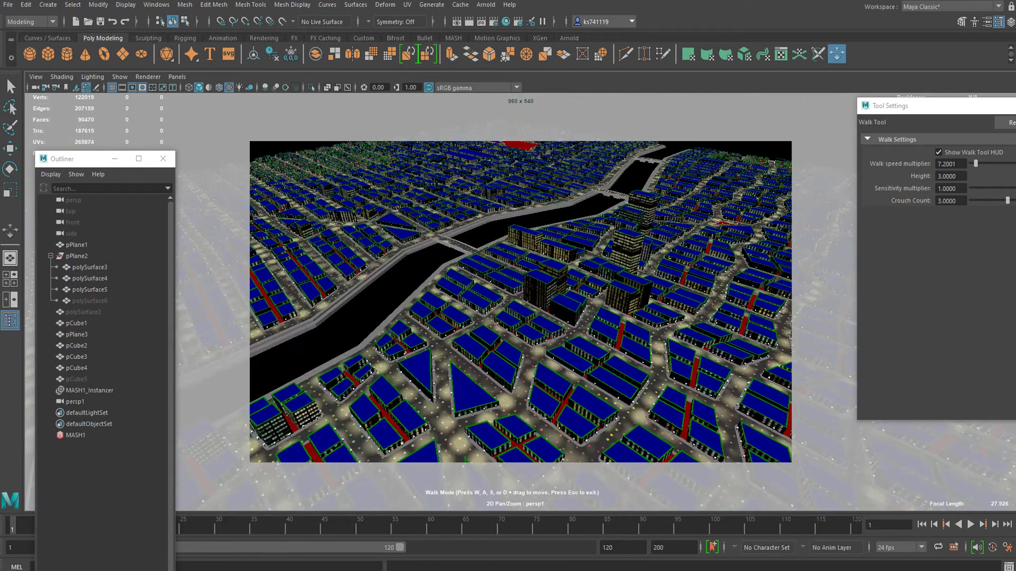
key(w)
key(s)
key(w)
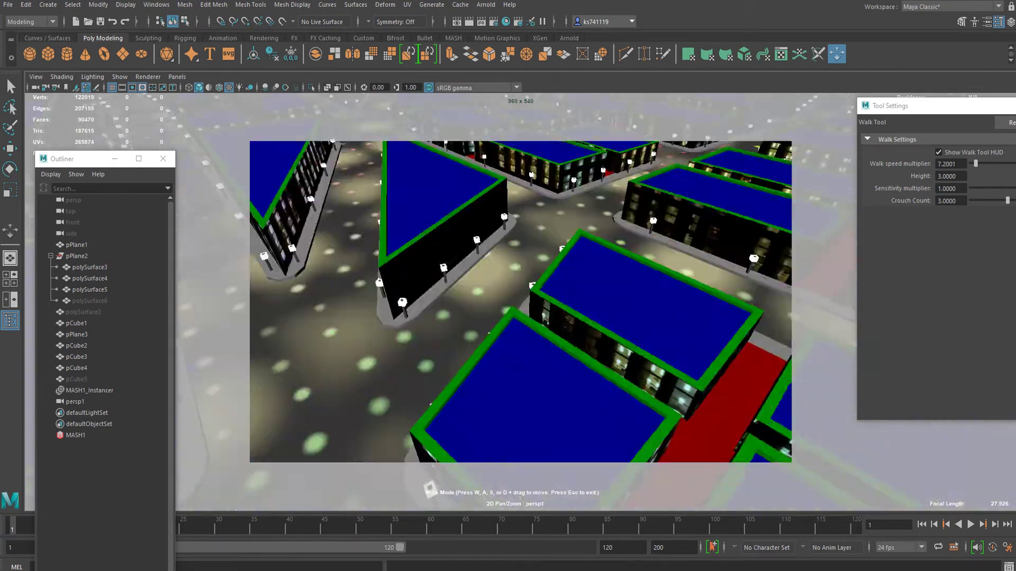
key(s)
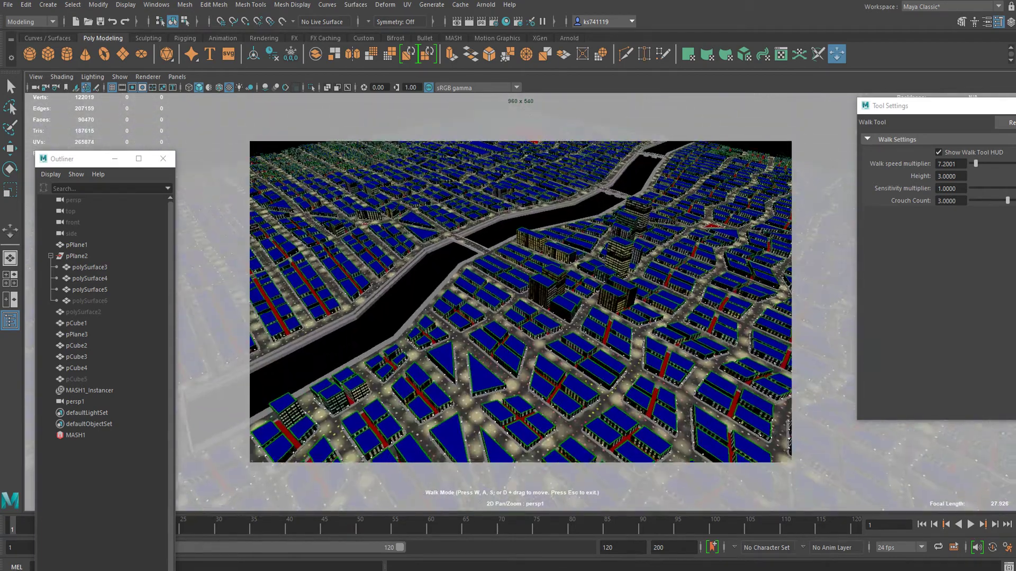
key(s)
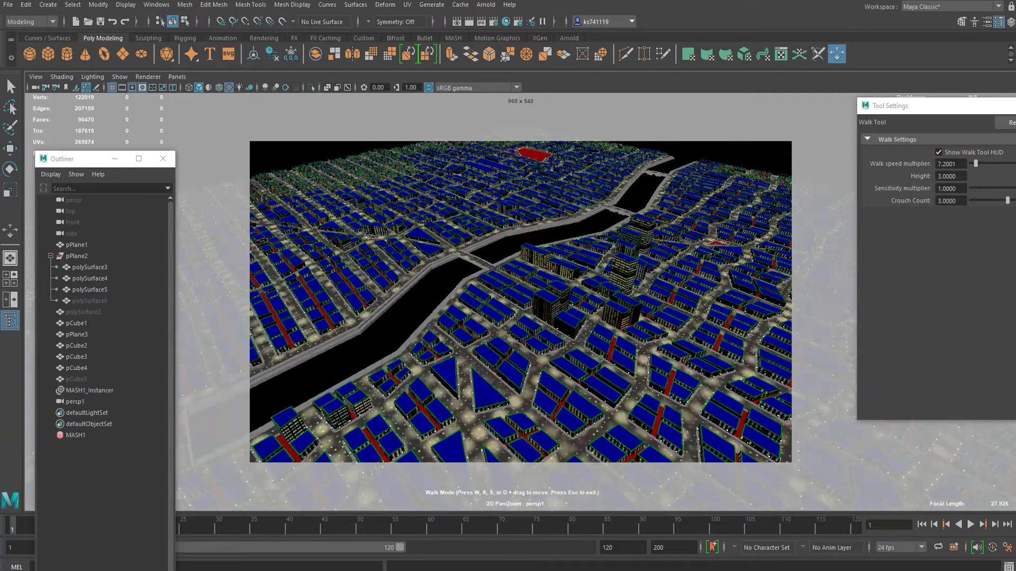
key(w)
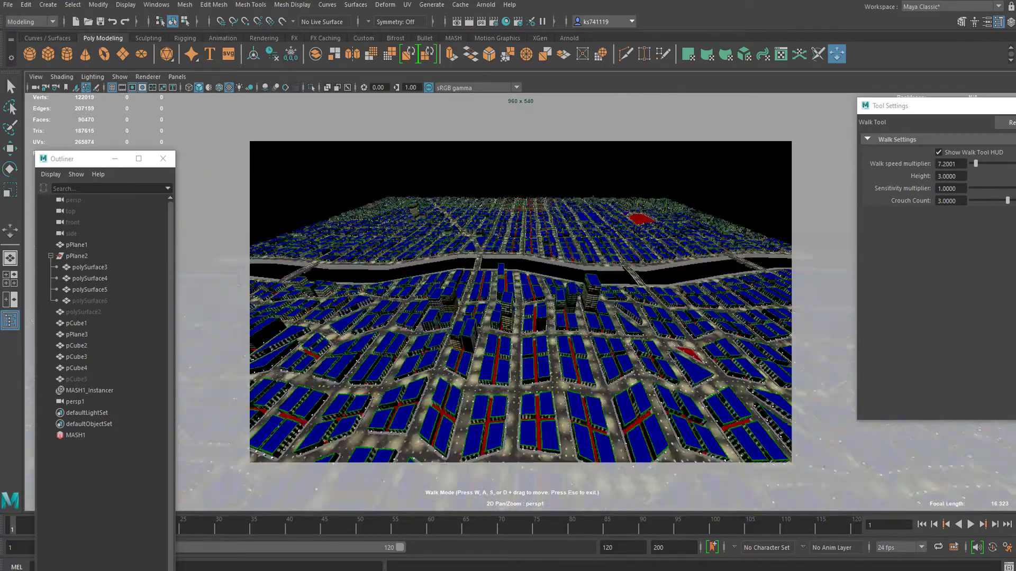
Reframe persp1 on the river, bridge and tower cluster at a focal length of about 31 and fine-tune its angle.
mouse_move(514, 328)
mouse_down()
mouse_move(513, 305)
mouse_move(495, 322)
mouse_move(505, 331)
mouse_up()
key(w)
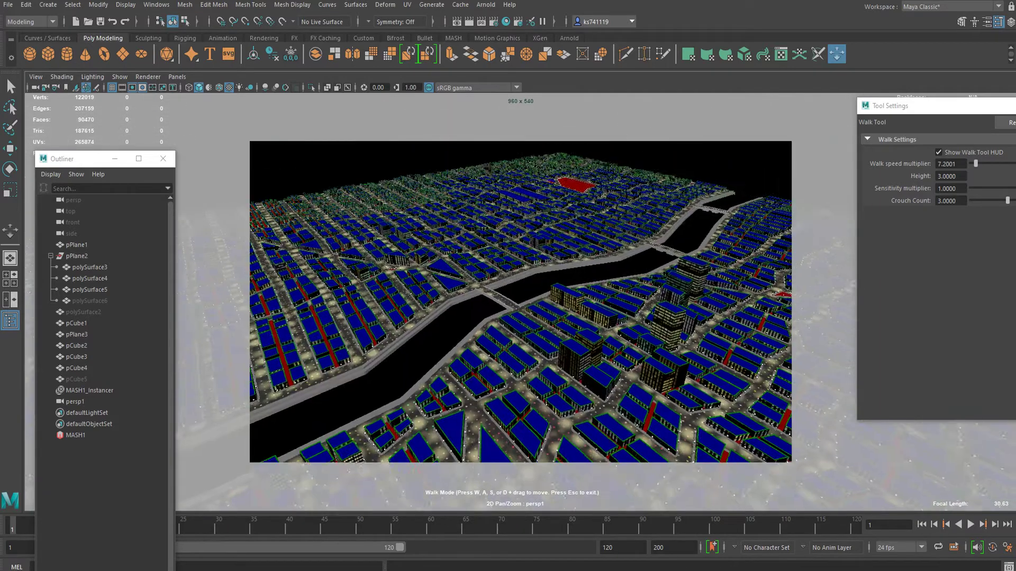
drag(514, 303, 513, 328)
drag(521, 301, 497, 304)
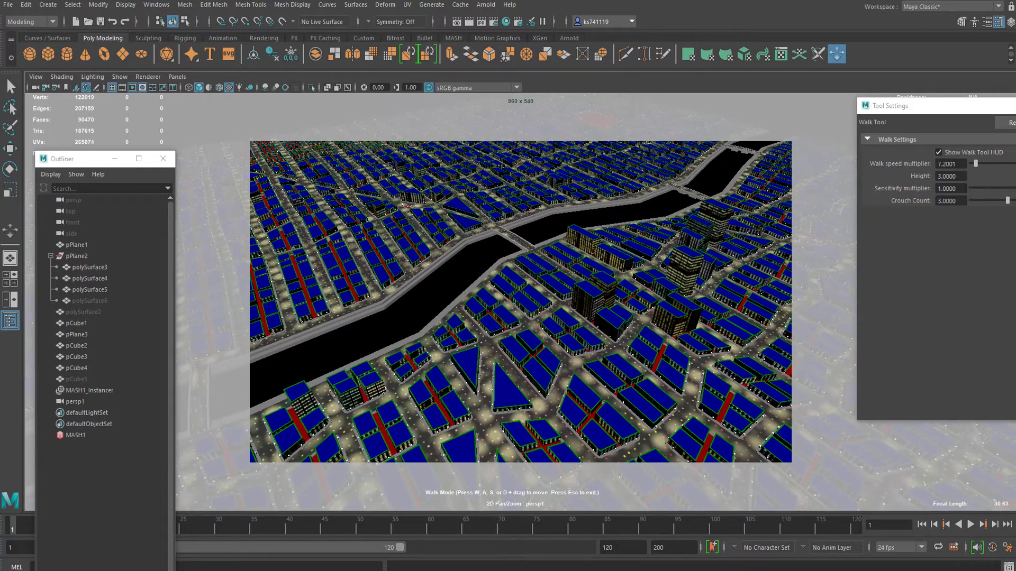
key(Escape)
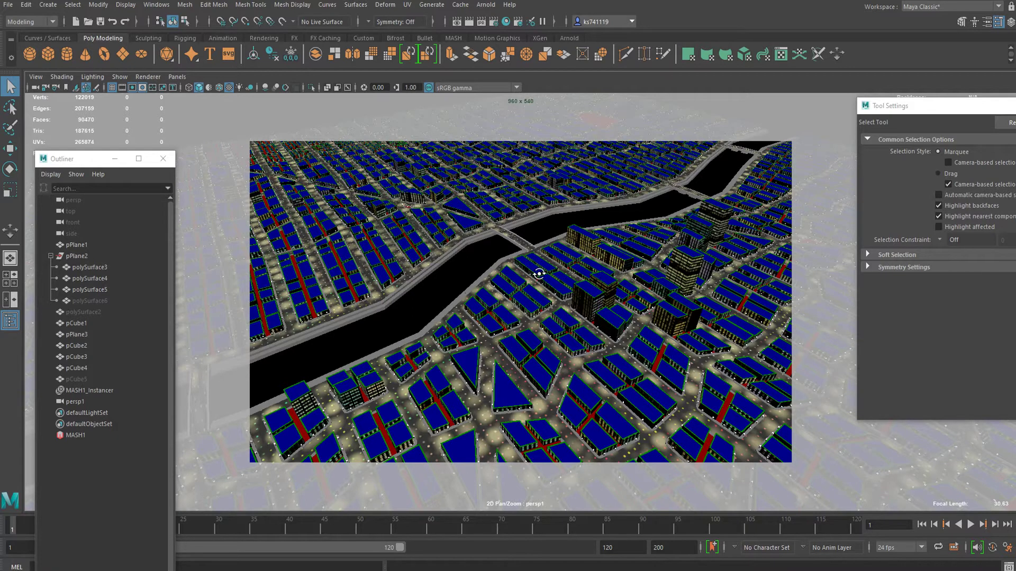
alt+drag(537, 275, 537, 271)
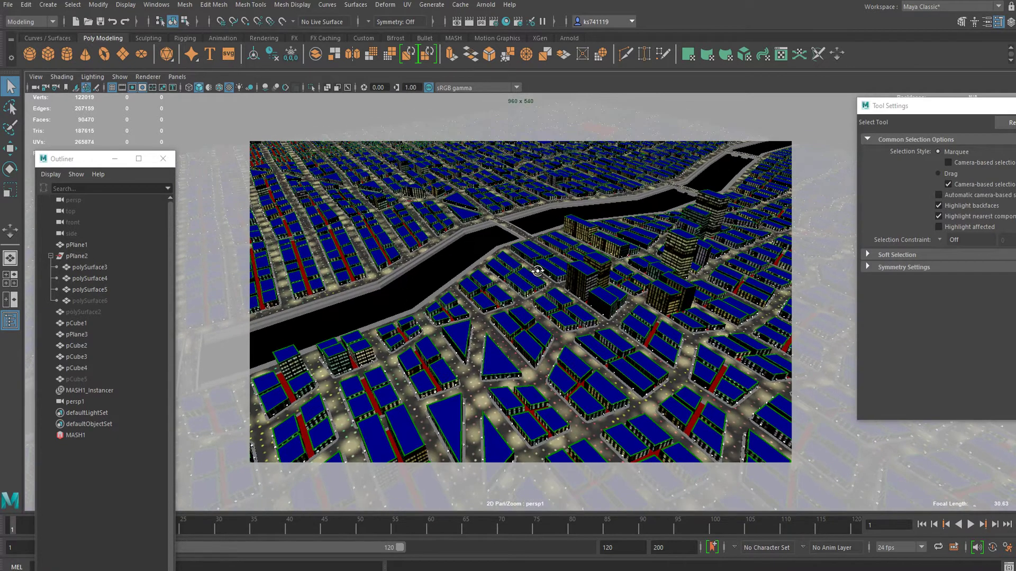
alt+middle_drag(548, 268, 561, 266)
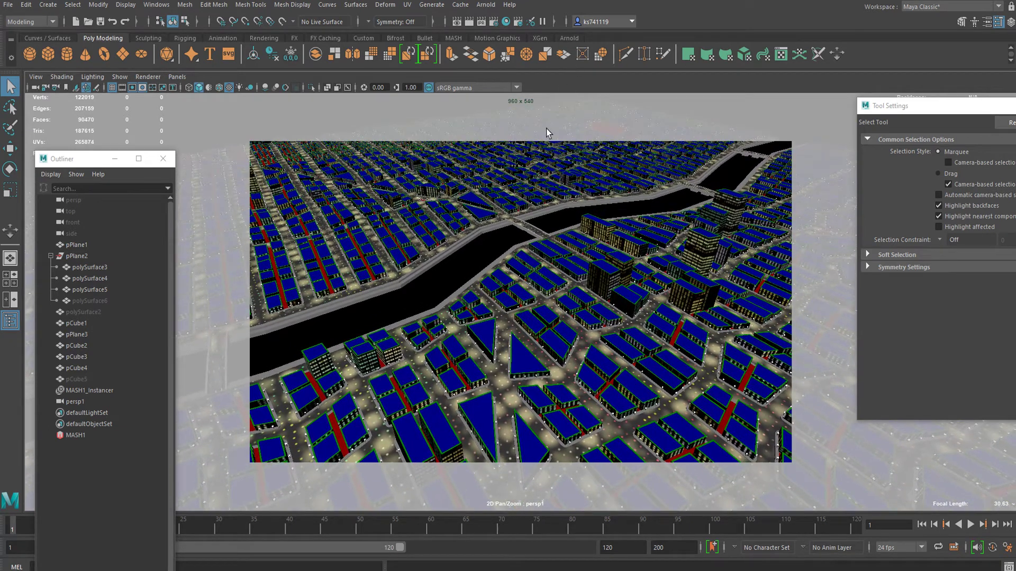
Delete the faces of the triangular building near the centre of the shot from polySurface4 and return to object mode.
click(484, 421)
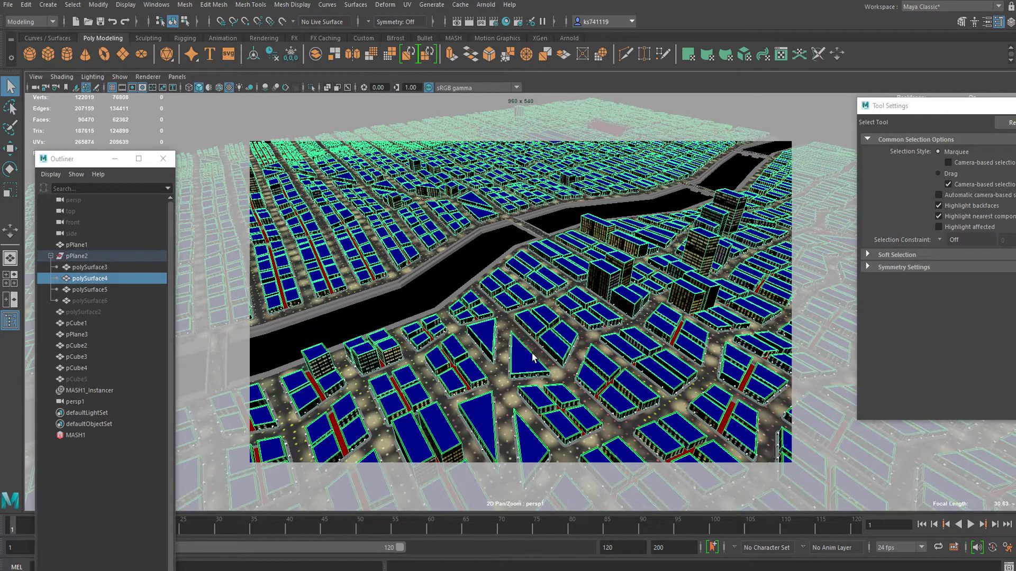
right_drag(523, 357, 512, 317)
click(516, 356)
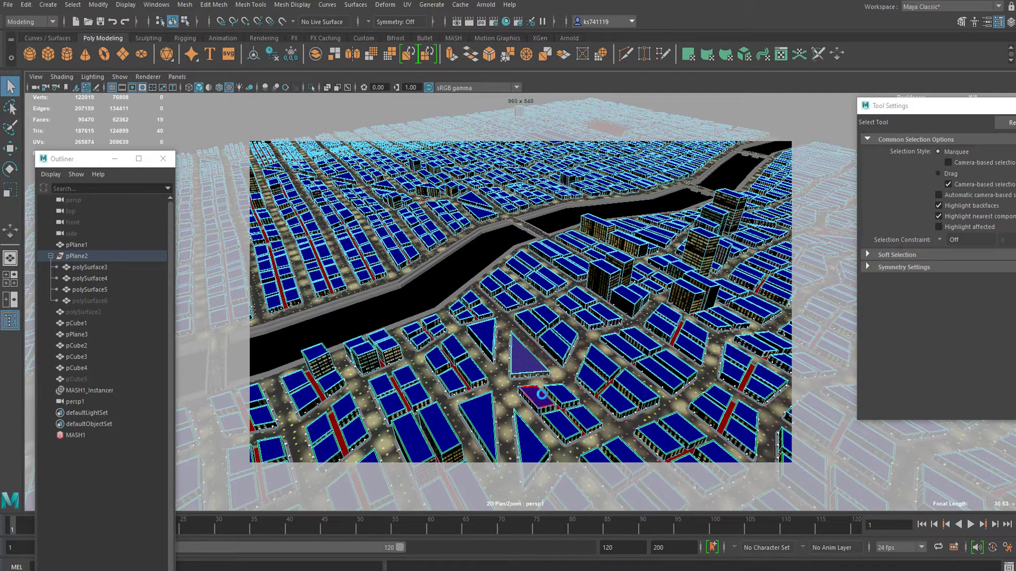
key(Delete)
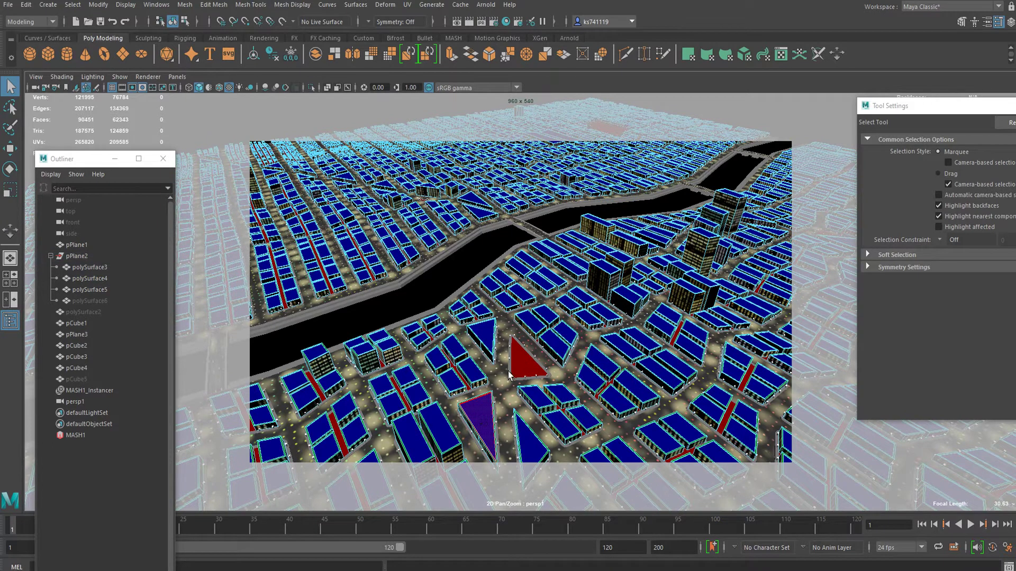
right_drag(522, 351, 587, 227)
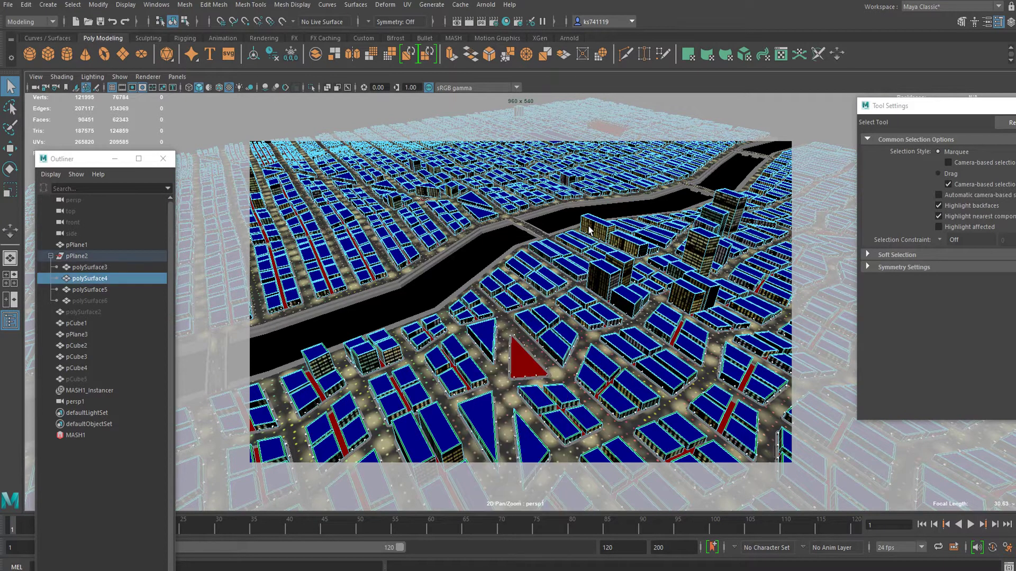
Select the river plane pPlane3 and render the persp1 view in Arnold RenderView to inspect the river and cleared triangular plot.
click(516, 357)
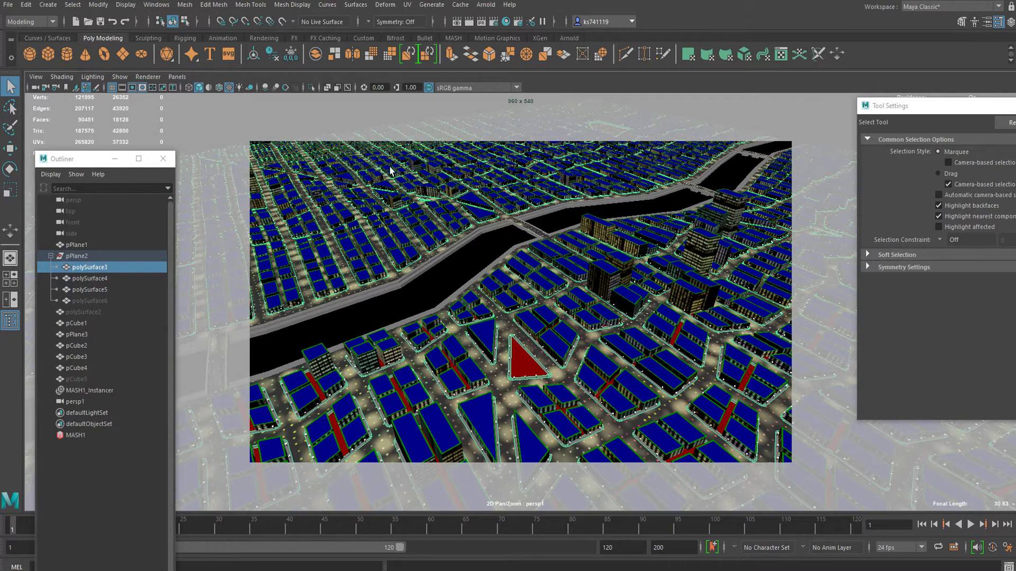
click(448, 250)
click(451, 283)
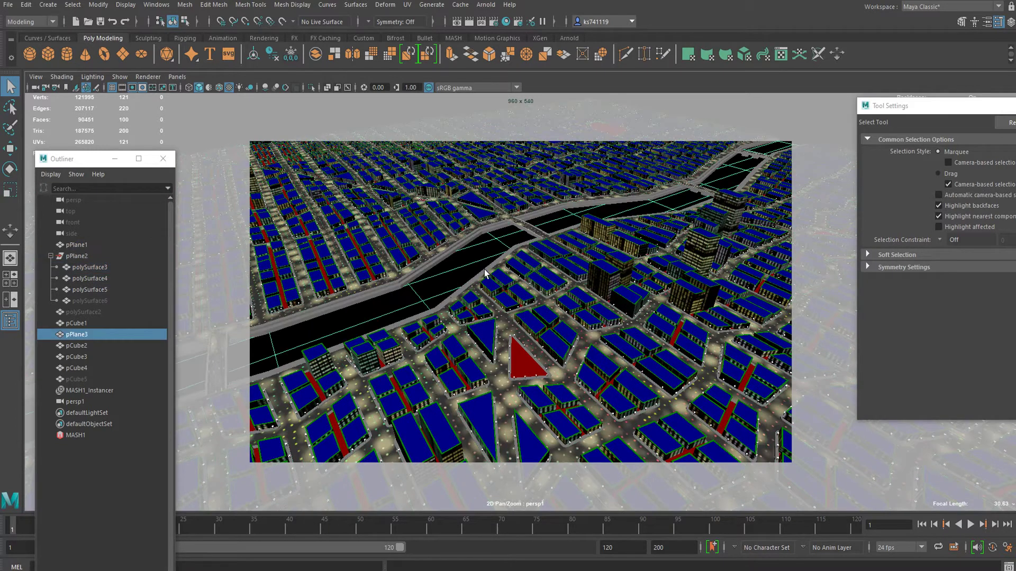
click(493, 7)
click(509, 24)
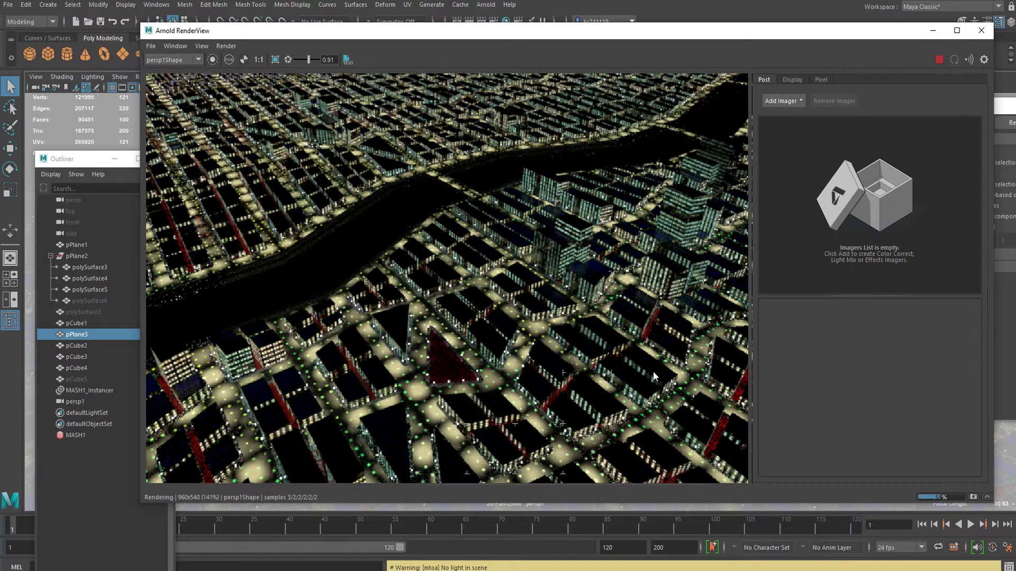
middle_drag(594, 224, 566, 264)
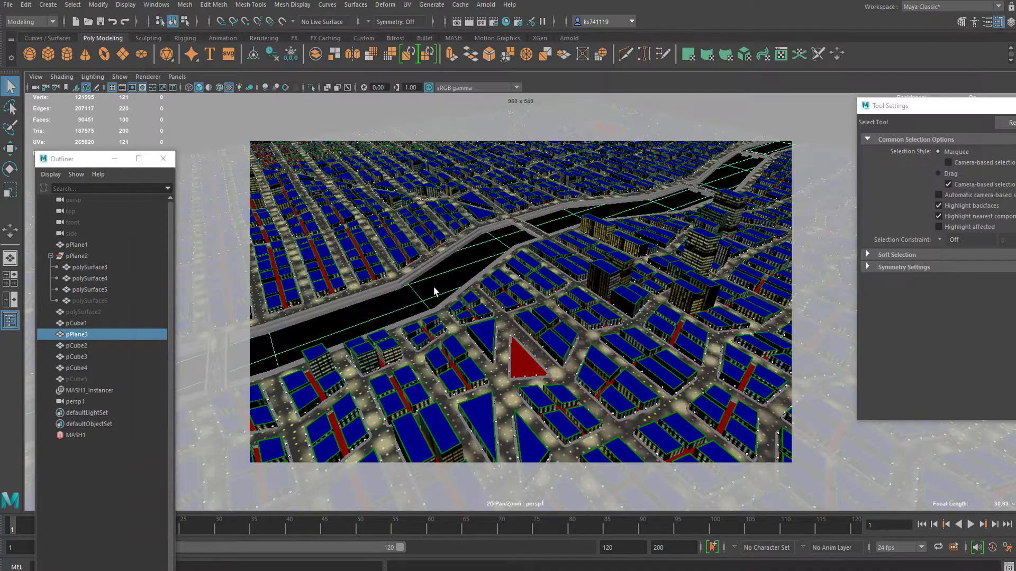
Raise the river plane slightly, render the persp1 view to check the water level, and close the render window.
key(w)
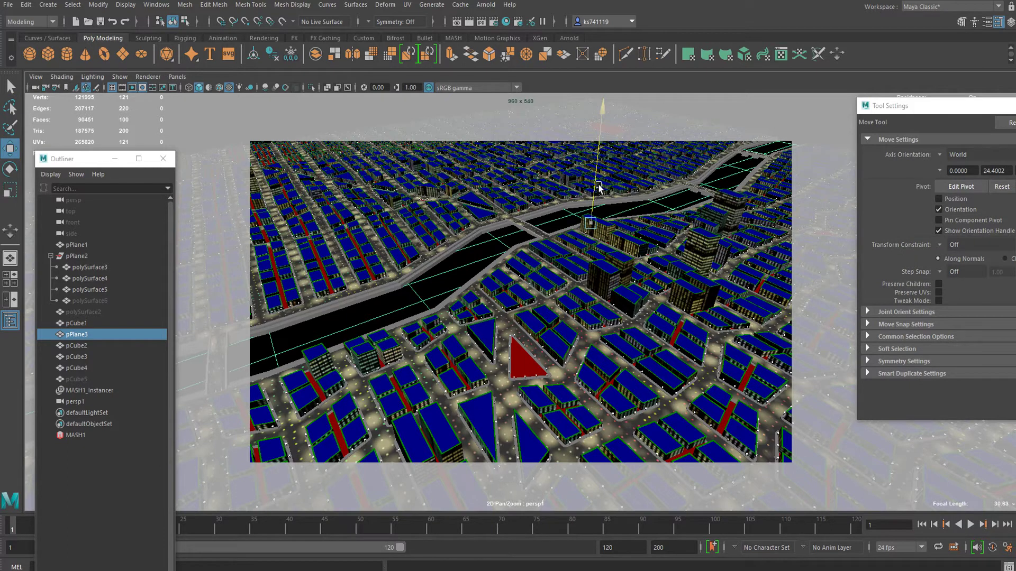
mouse_move(596, 183)
mouse_down()
mouse_move(596, 169)
mouse_move(602, 182)
mouse_up()
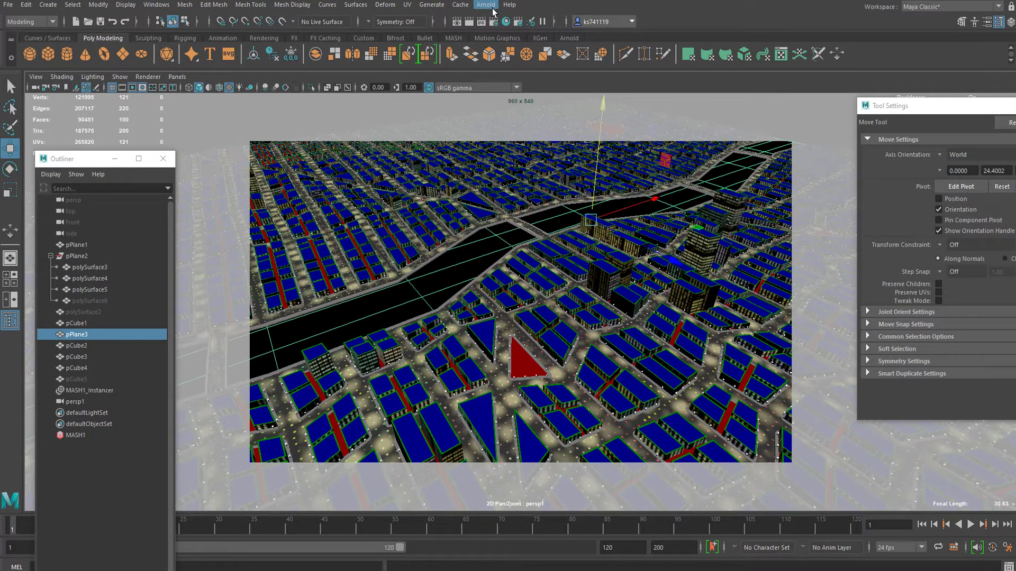
click(486, 5)
click(499, 24)
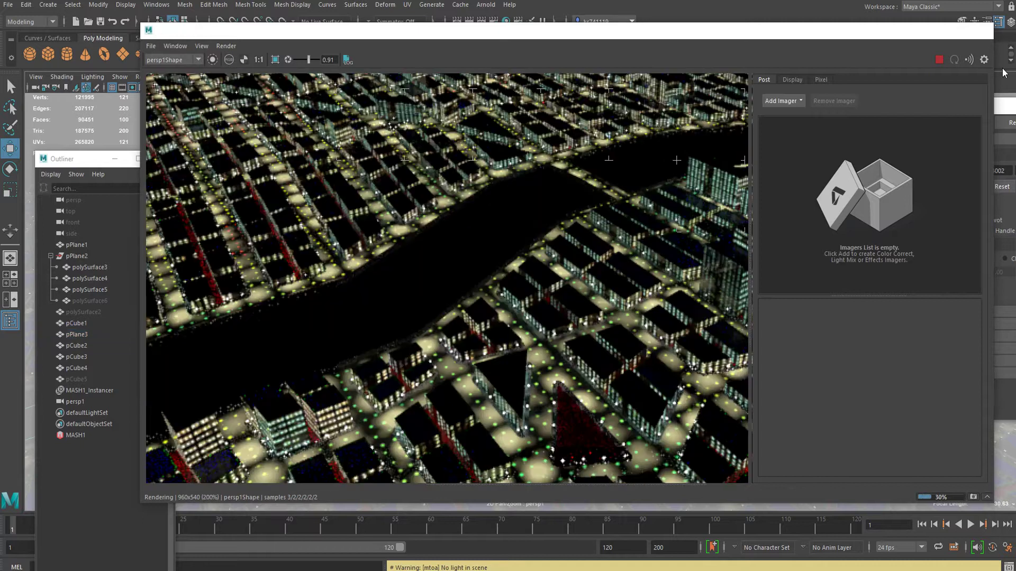
click(981, 30)
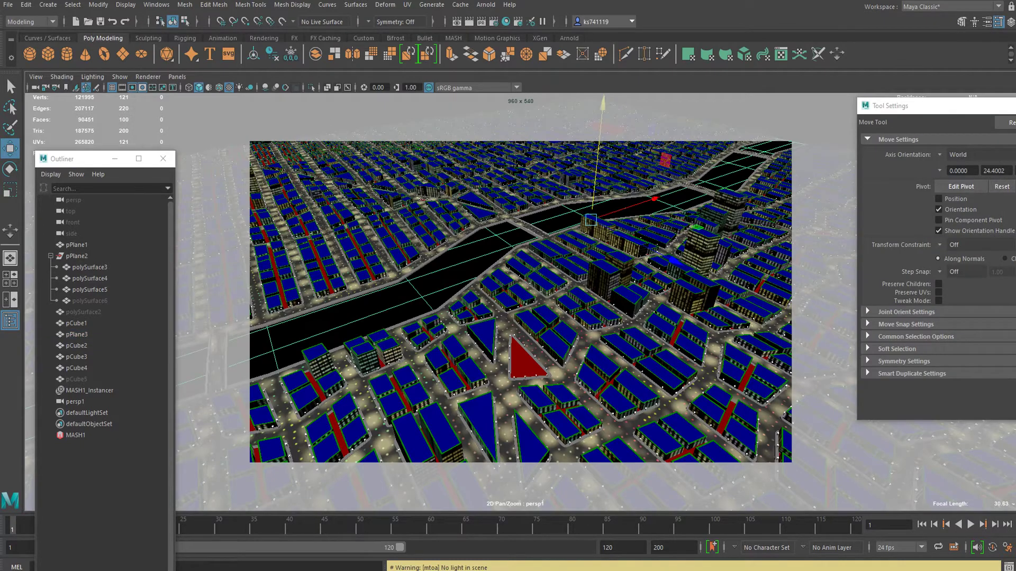
Set the metalness of the river material aiStandardSurface11 to 1, render the view to check it, and close the render window.
click(986, 21)
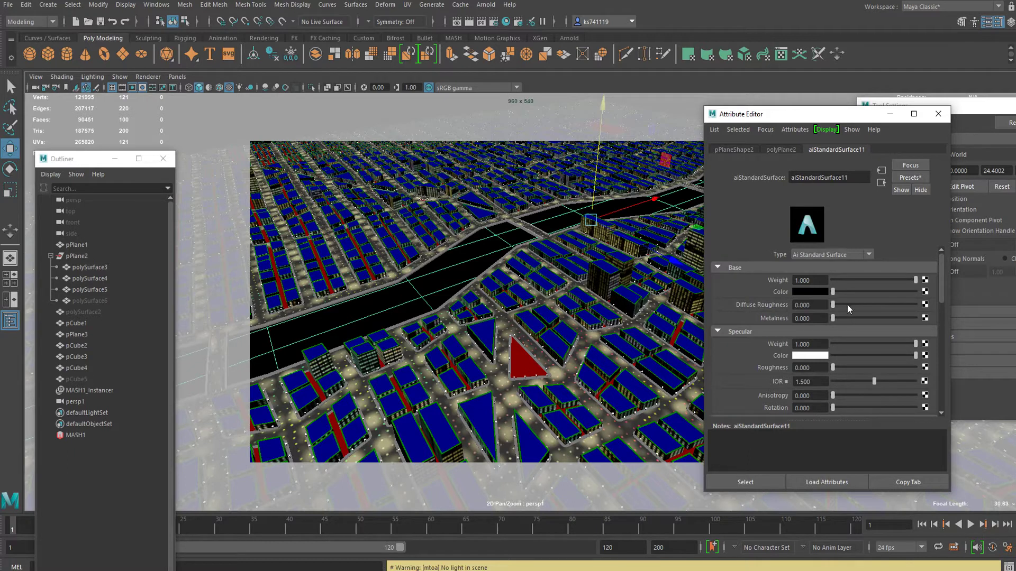
scroll(847, 303, down, 2)
scroll(846, 309, up, 2)
drag(852, 316, 896, 312)
click(486, 5)
click(496, 26)
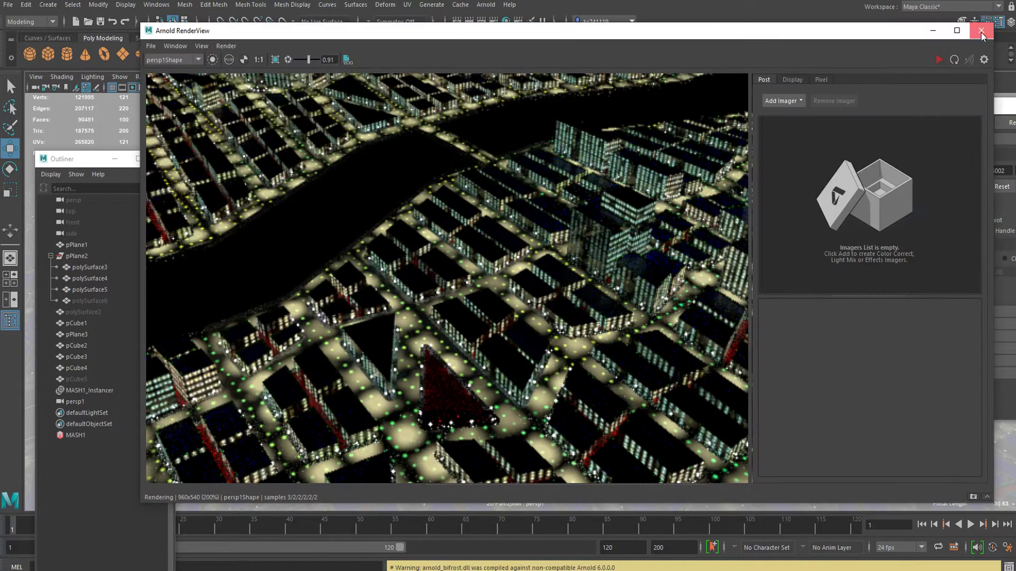
click(982, 31)
Render the view again, lighten the river material's base color slightly above black, and close the material's attributes.
click(486, 5)
click(496, 24)
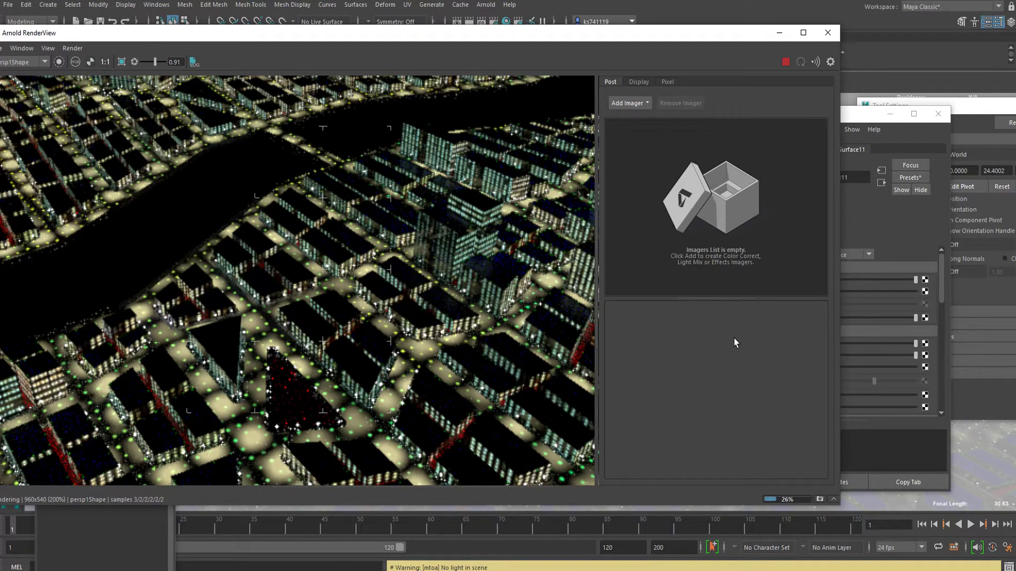
drag(869, 289, 834, 293)
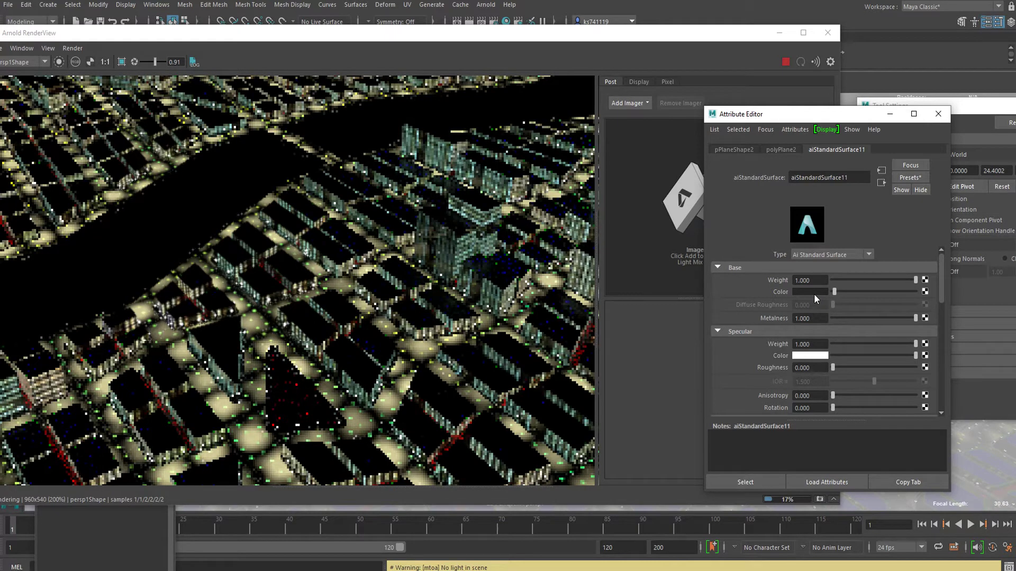
scroll(815, 299, down, 2)
click(938, 114)
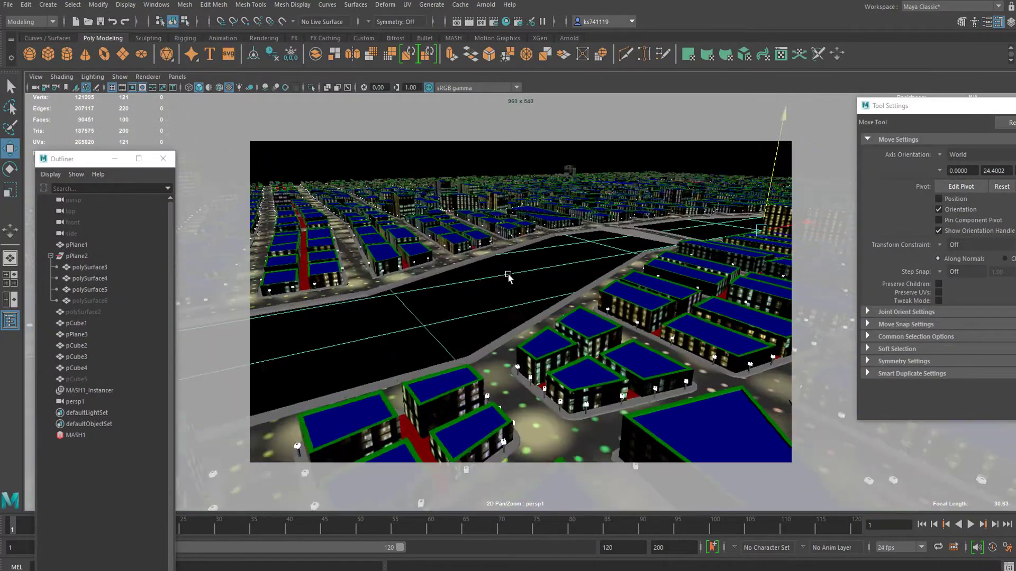
Preview a low camera angle across the river in Arnold RenderView.
key(bracketleft)
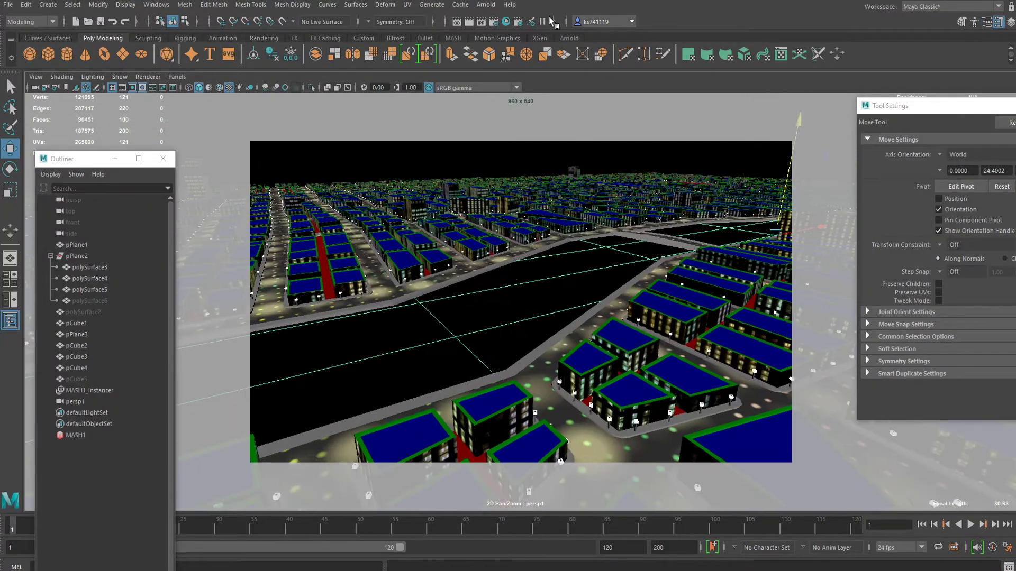
click(485, 5)
click(492, 26)
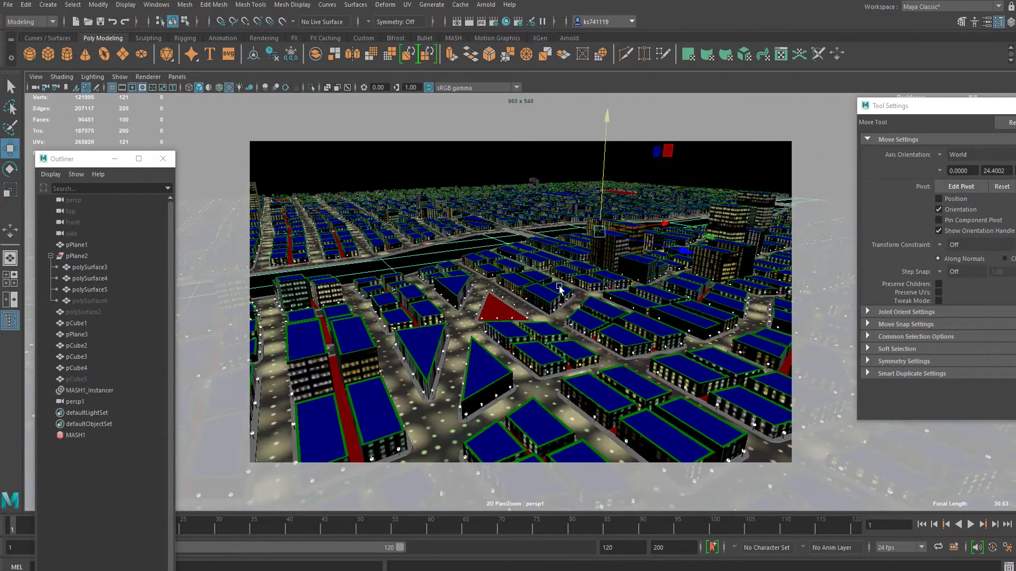
Tilt persp1 back down over the river, towers and cleared triangular plot, and render the view in Arnold RenderView.
alt+drag(559, 288, 542, 238)
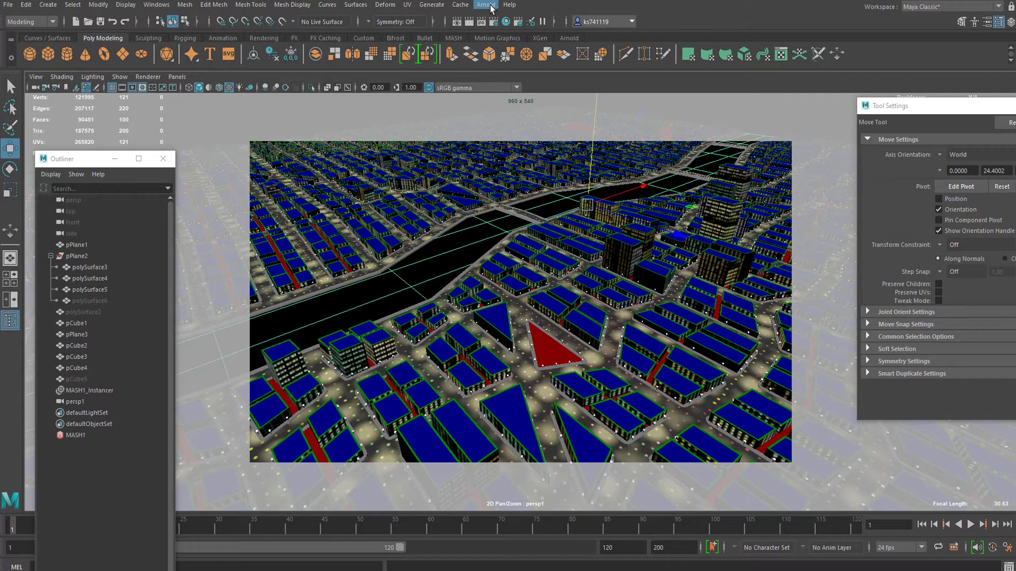
click(487, 5)
click(497, 25)
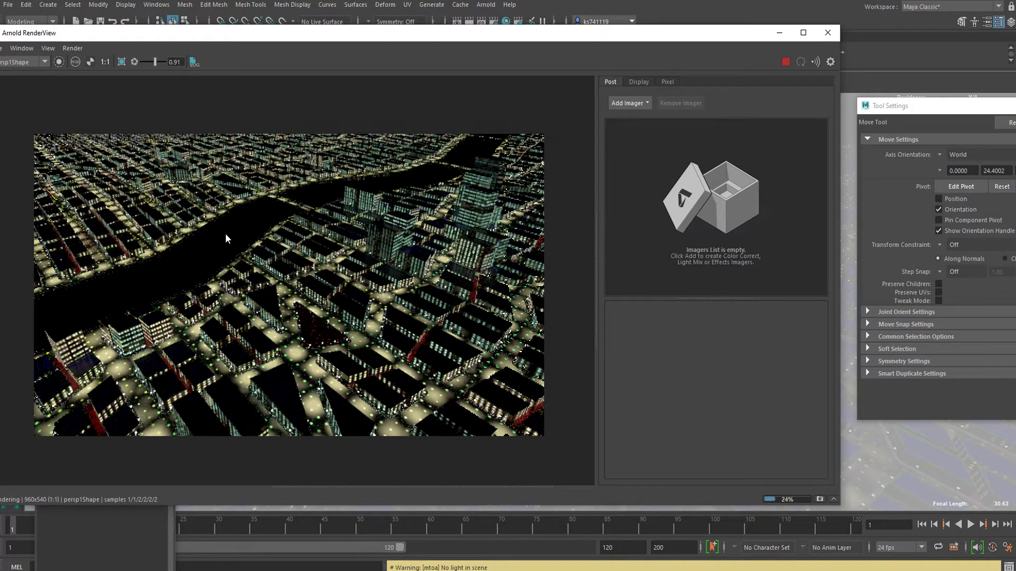
Open bump2d1 from the river material aiStandardSurface11 and set its bump depth to 0.
click(986, 28)
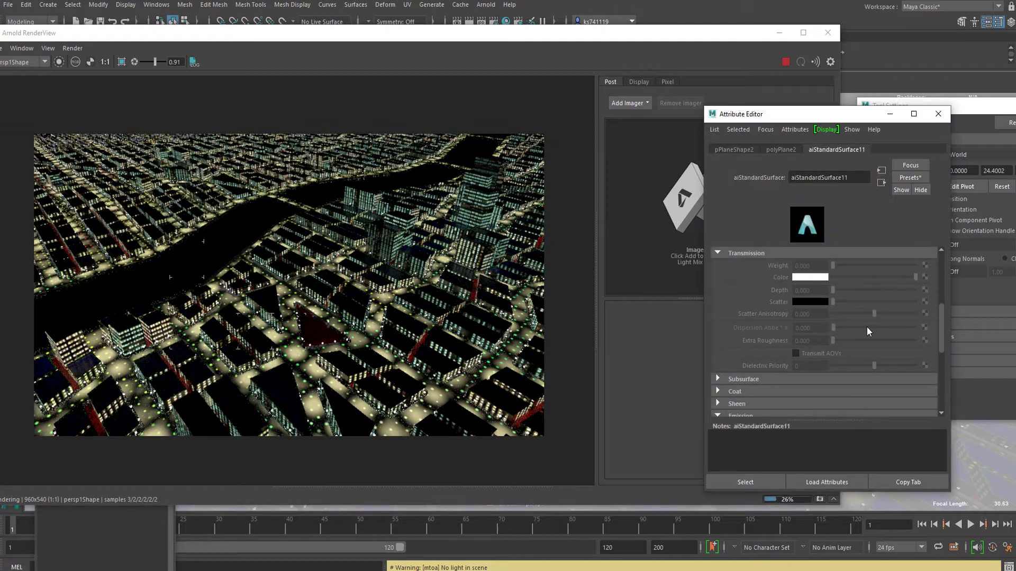
click(881, 183)
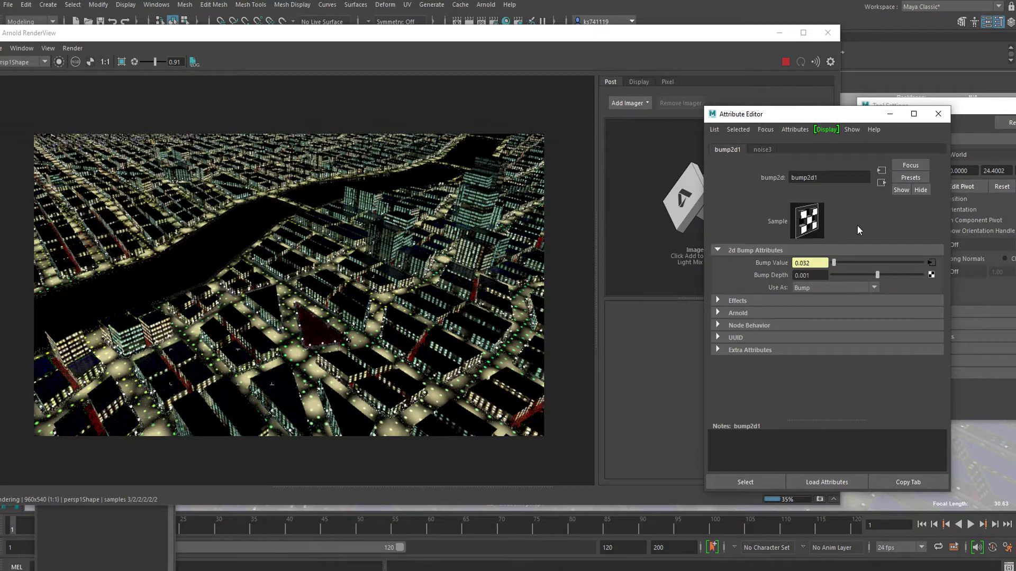
click(812, 275)
key(BackSpace)
text(0)
key(Return)
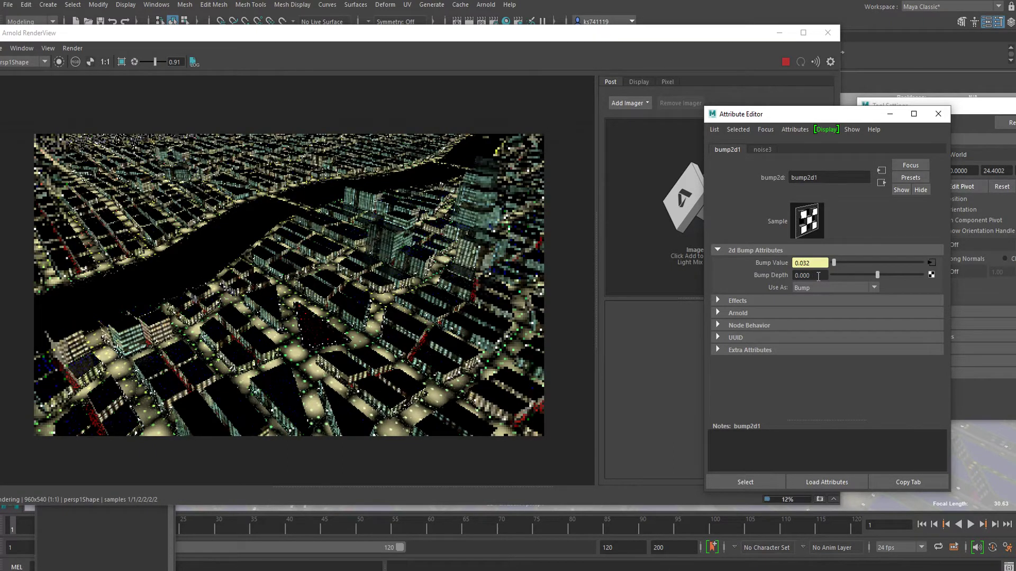
Set the bump depth of bump2d1 to 0.001 and clear the attribute and tool settings windows away.
drag(819, 276, 783, 276)
text(.01)
key(Return)
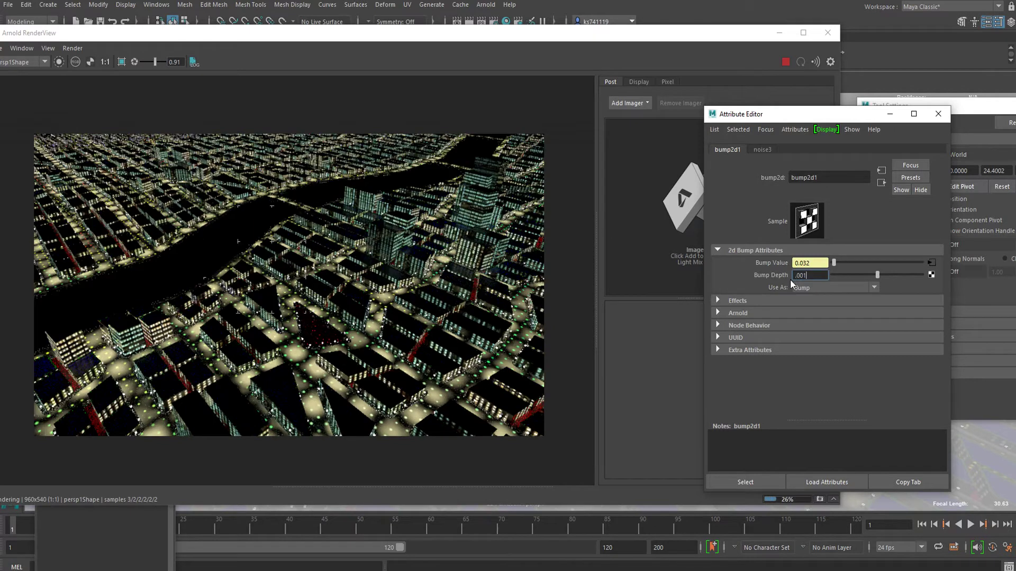
key(Return)
key(Return)
click(938, 113)
drag(941, 105, 750, 120)
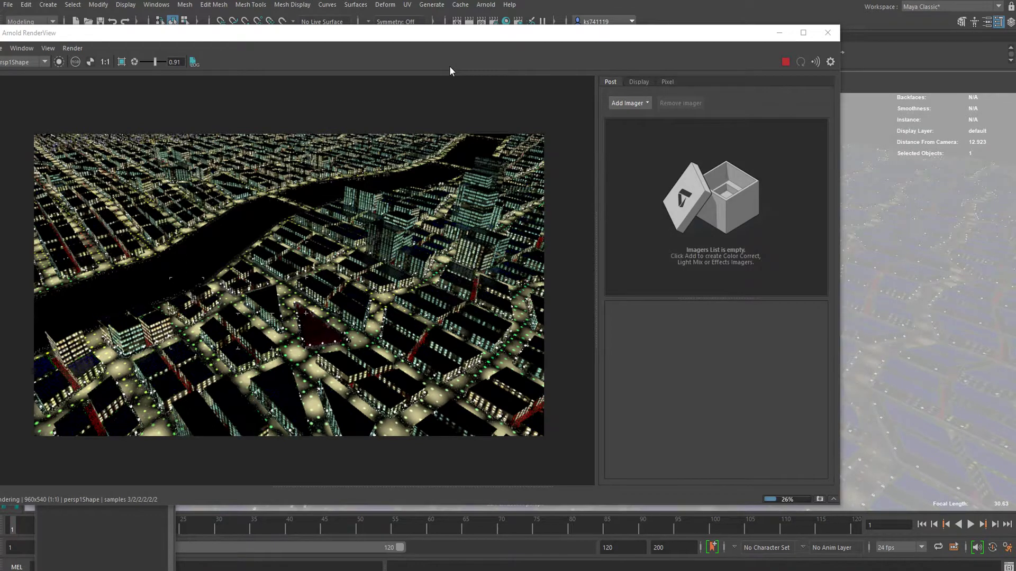
Enable DOF in the Arnold attributes of the persp1 camera and stop the running render.
drag(439, 40, 520, 334)
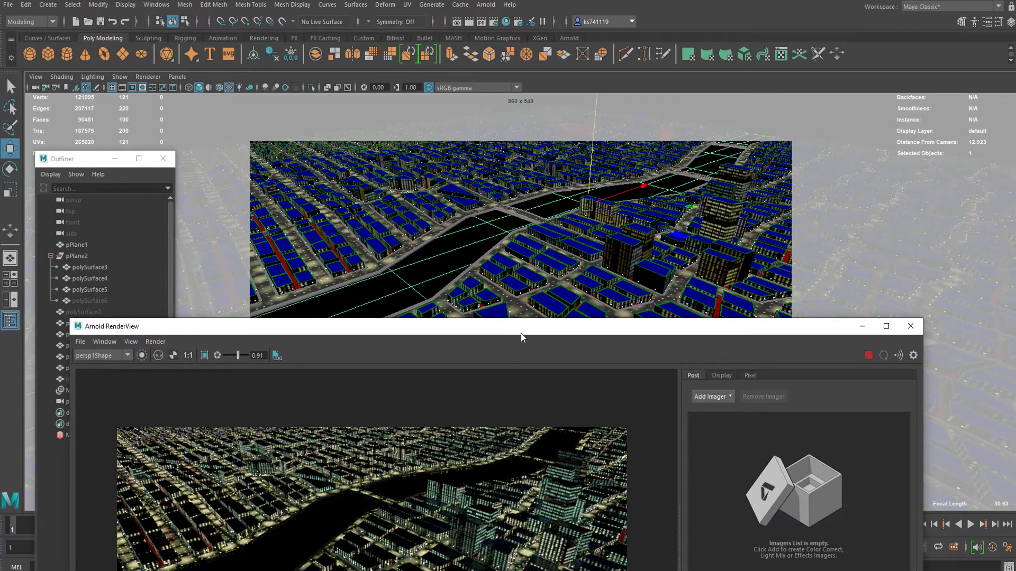
drag(521, 332, 539, 75)
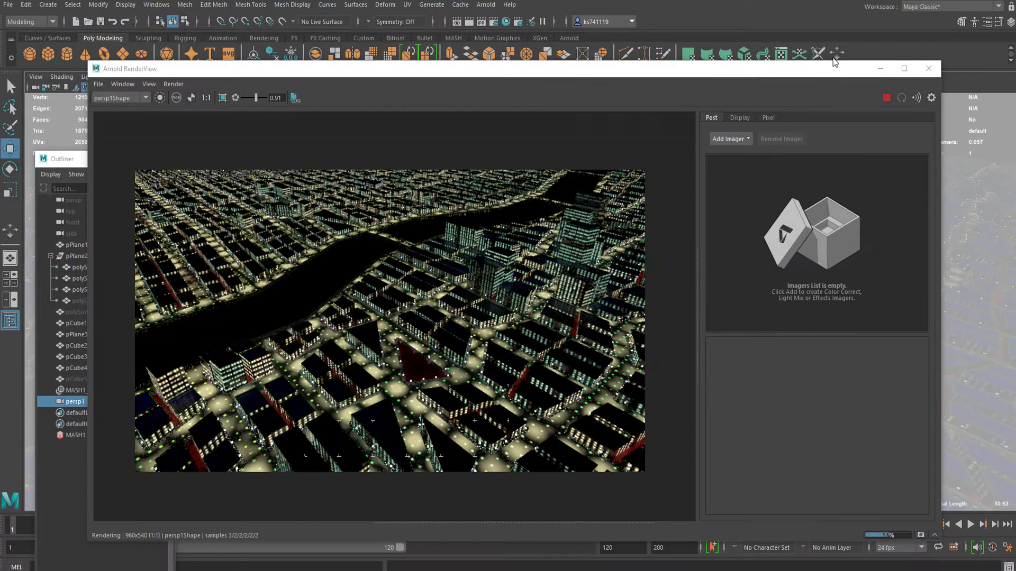
click(987, 21)
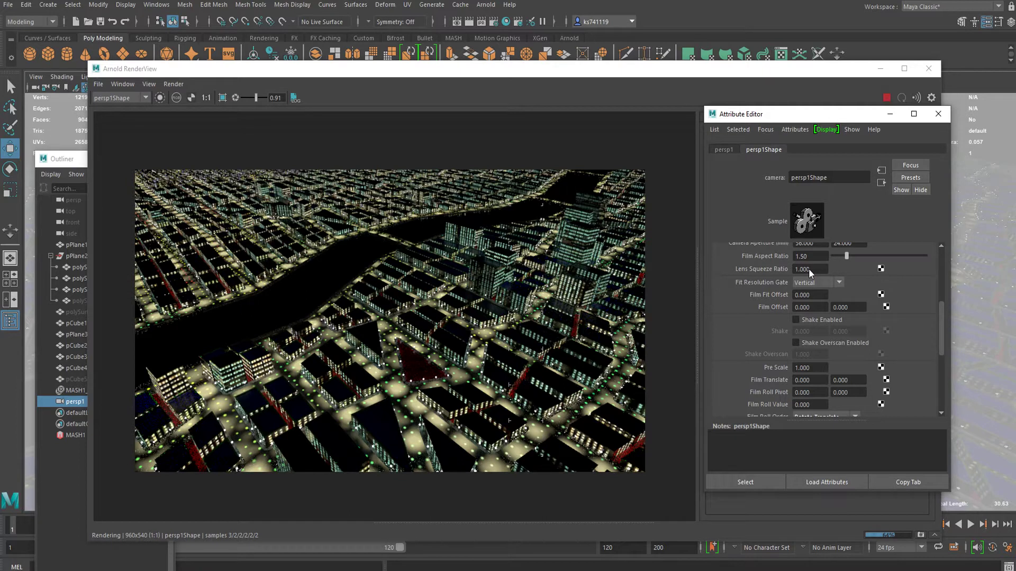
scroll(791, 246, down, 5)
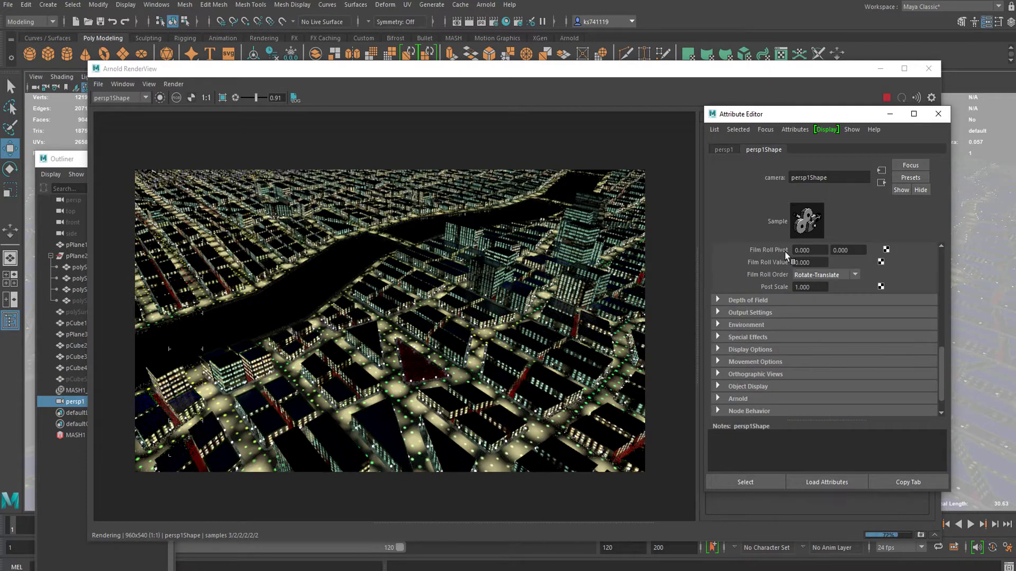
scroll(785, 252, down, 2)
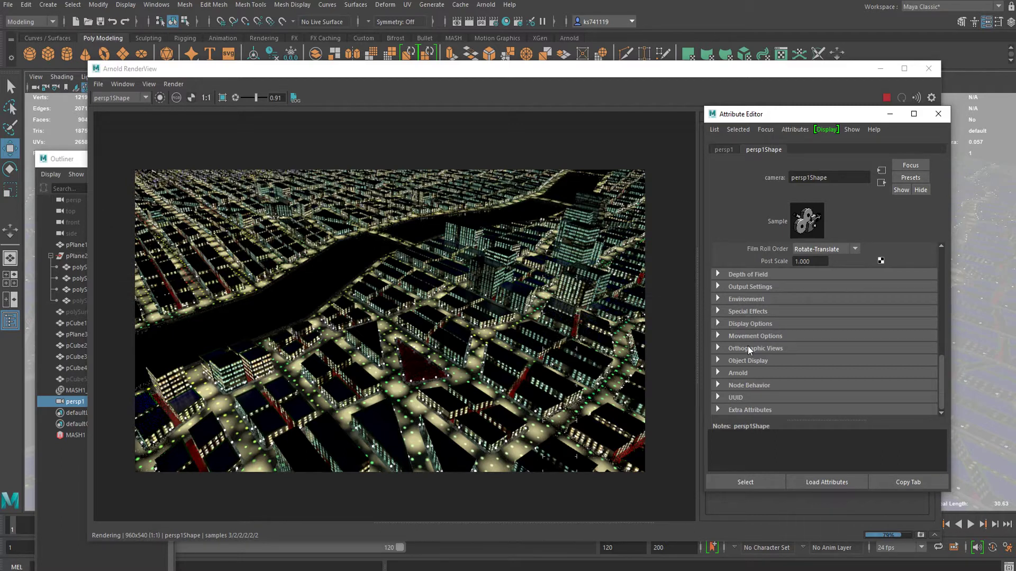
click(738, 373)
scroll(821, 329, down, 3)
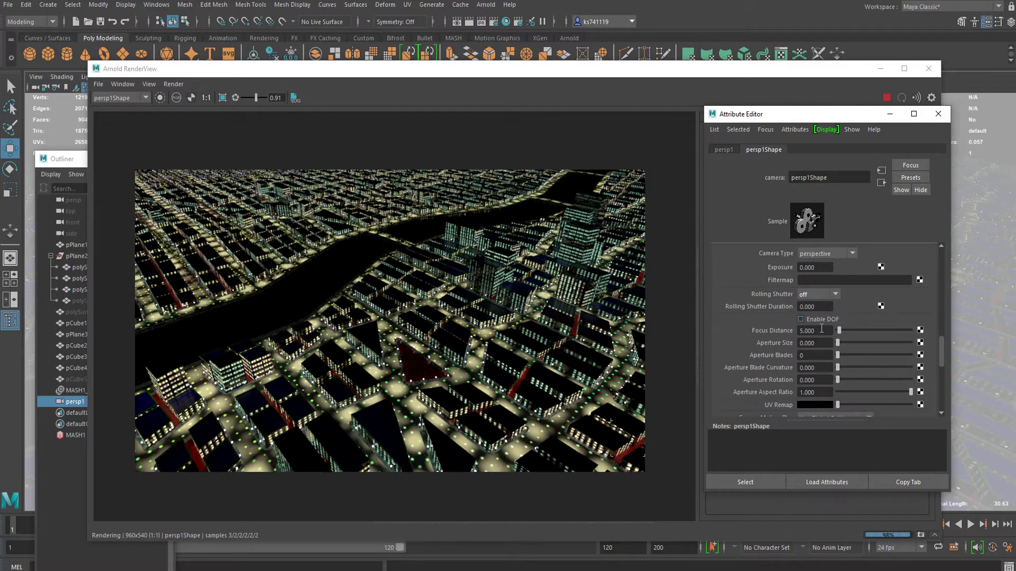
click(801, 319)
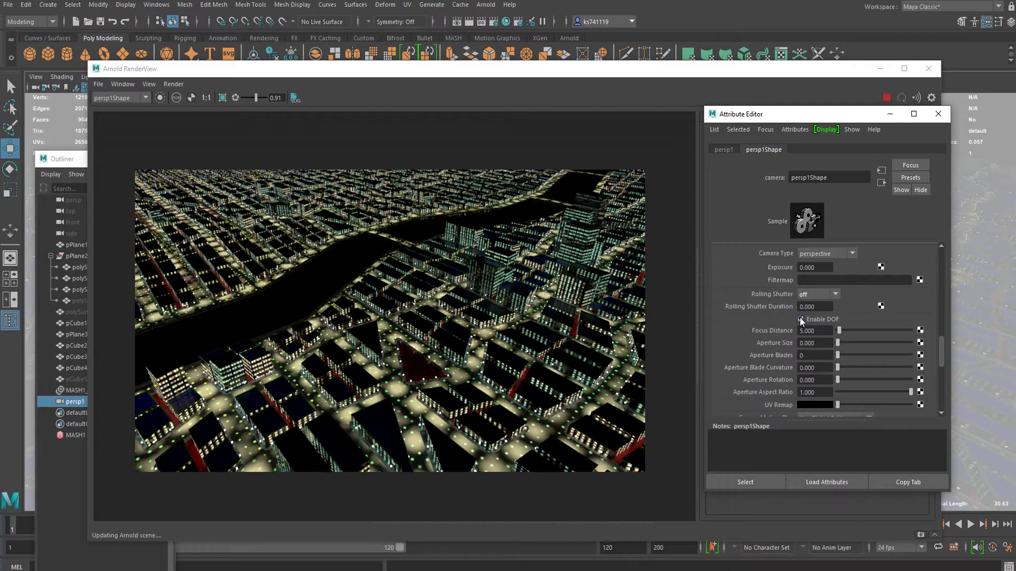
click(887, 98)
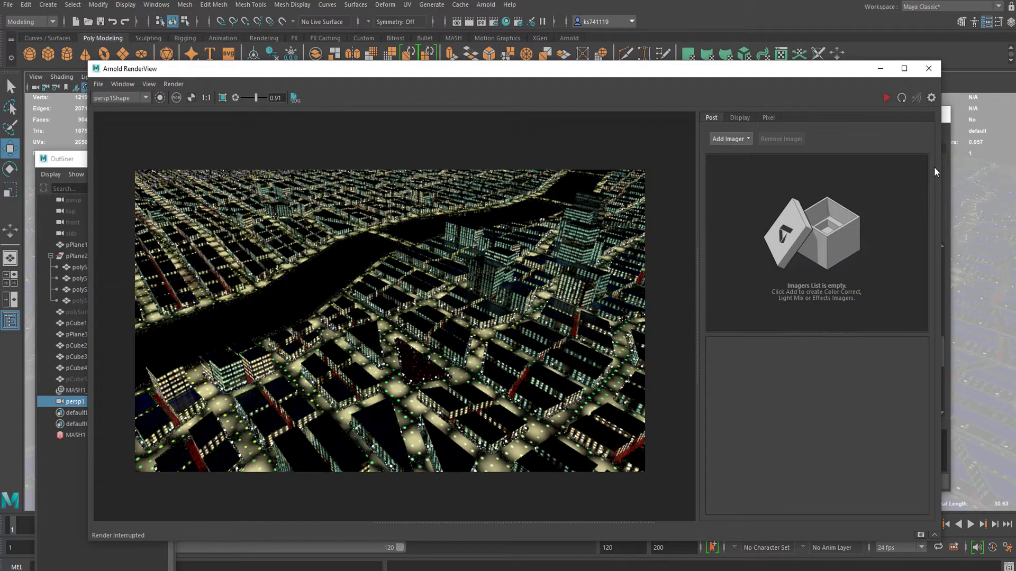
click(948, 174)
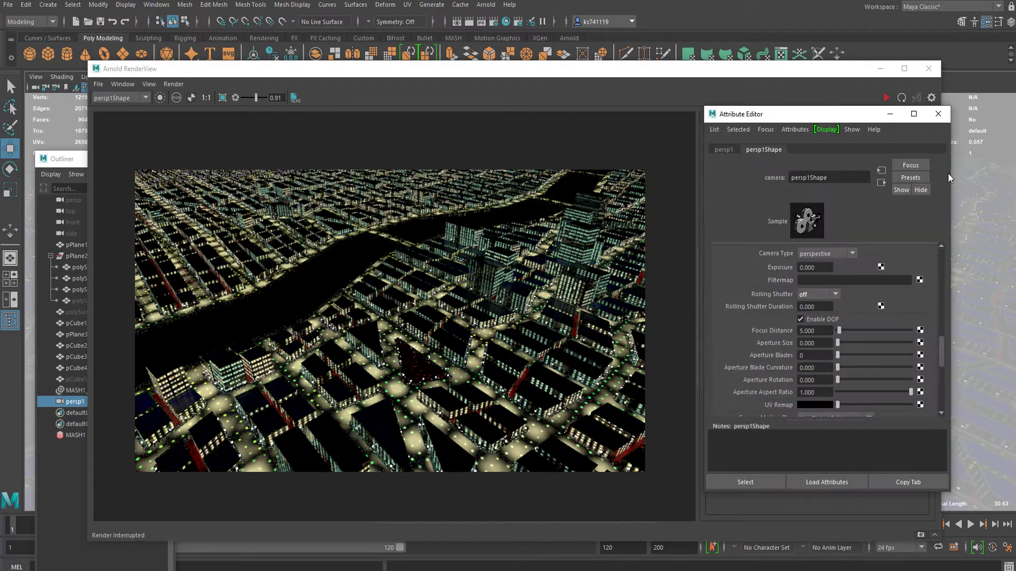
Set the Arnold focus distance of the persp1 camera to 10.
click(821, 330)
text(12)
key(Return)
text(10)
key(Return)
Set the camera's aperture size to 0.33 and render the view in Arnold RenderView.
click(824, 343)
click(823, 356)
click(814, 345)
drag(819, 346, 759, 357)
mouse_move(846, 342)
mouse_down()
mouse_move(865, 342)
mouse_move(845, 344)
mouse_up()
double_click(813, 344)
text(.33)
right_click(803, 347)
click(810, 345)
click(822, 359)
drag(868, 119, 924, 120)
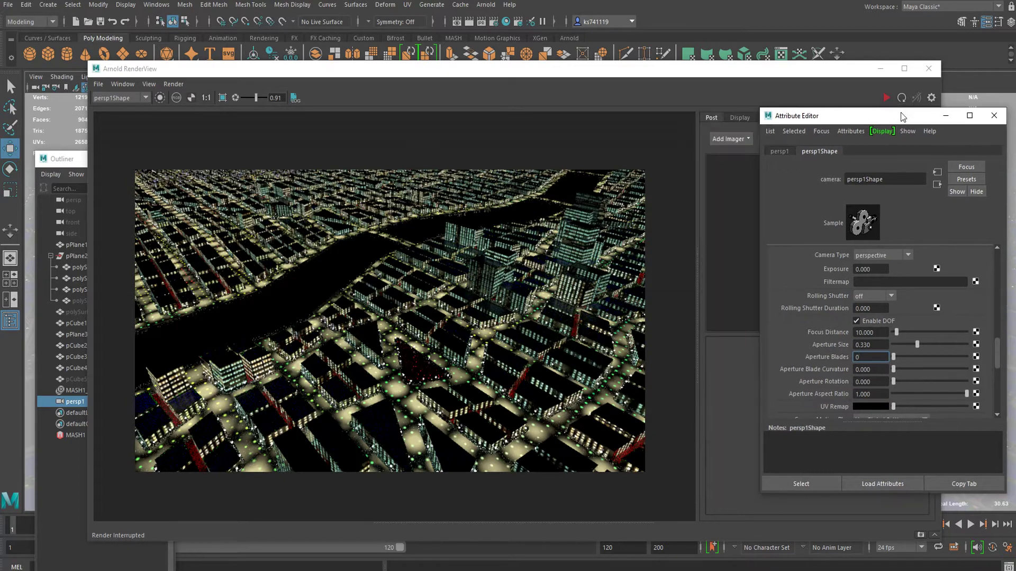
click(887, 98)
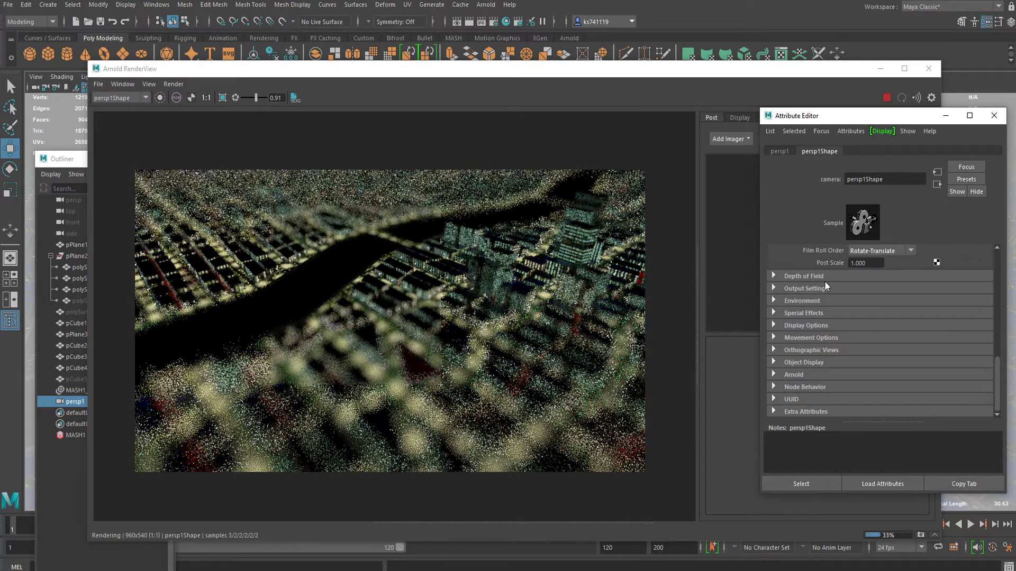
Reduce the aperture size in persp1's Arnold attributes to 0.1.
click(862, 374)
scroll(830, 338, down, 5)
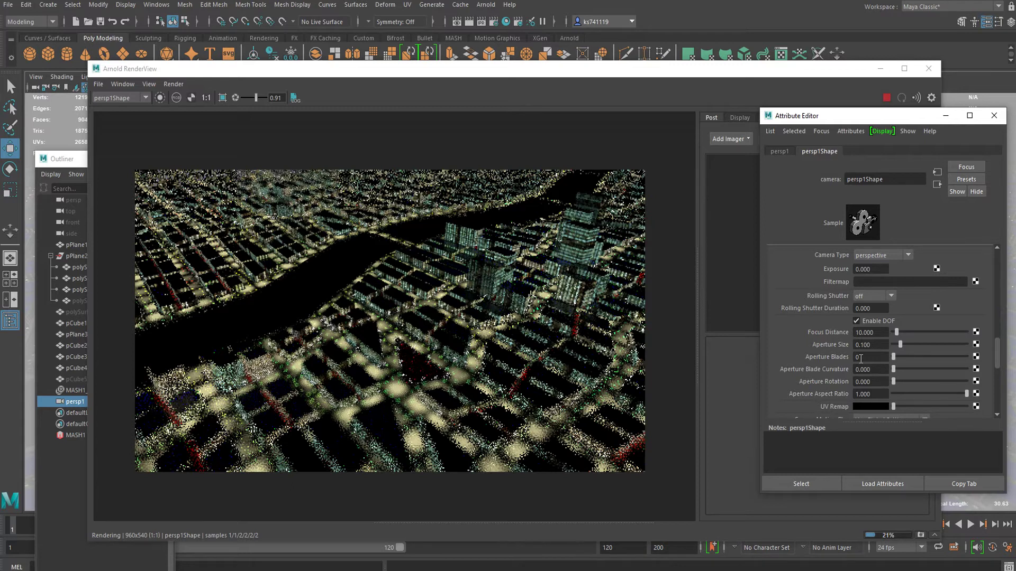
Inspect the depth-of-field blur across the river, towers and triangular plot in the render, and close the render window.
click(393, 295)
scroll(393, 294, up, 1)
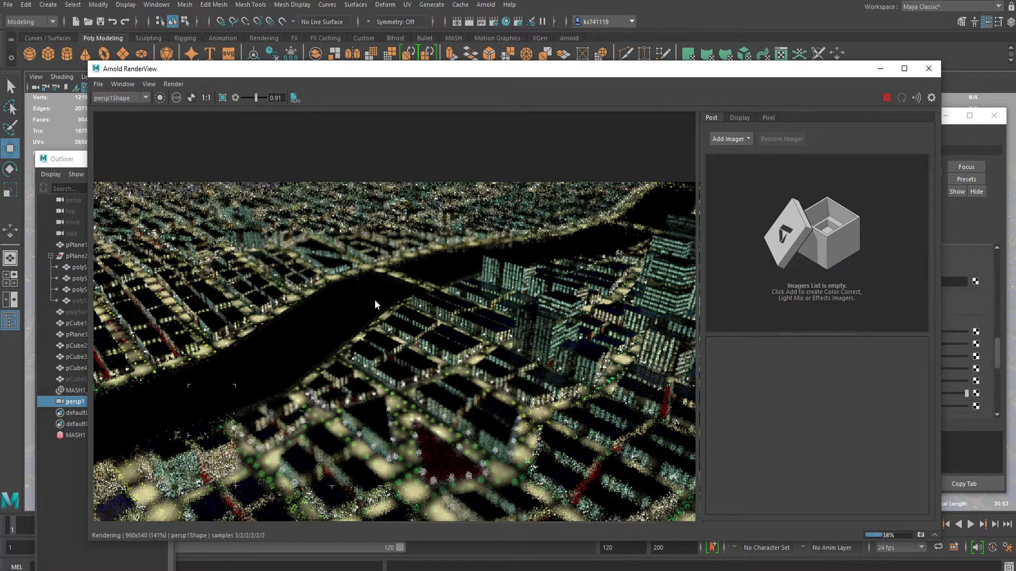
scroll(375, 300, down, 1)
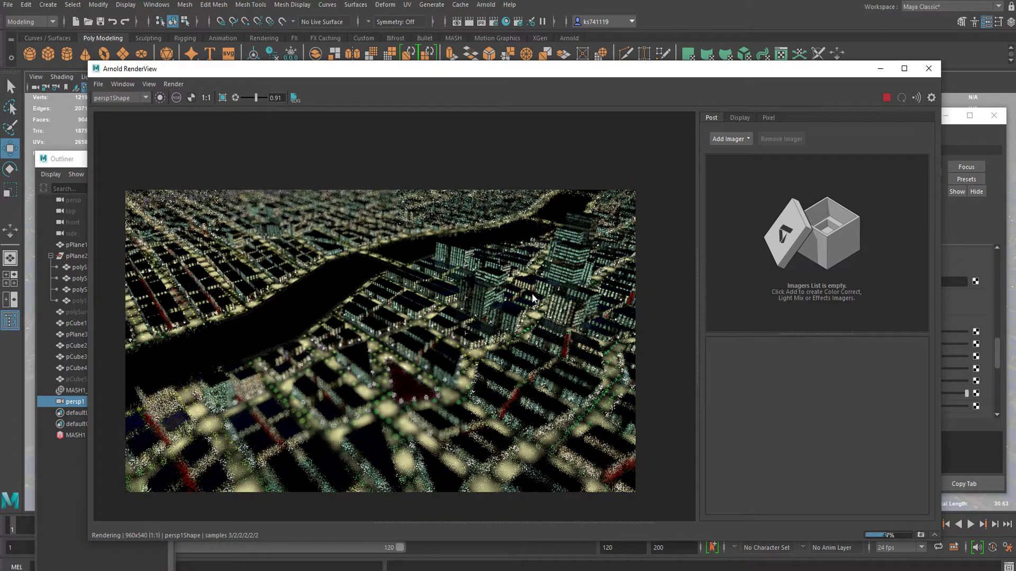
middle_drag(502, 308, 479, 309)
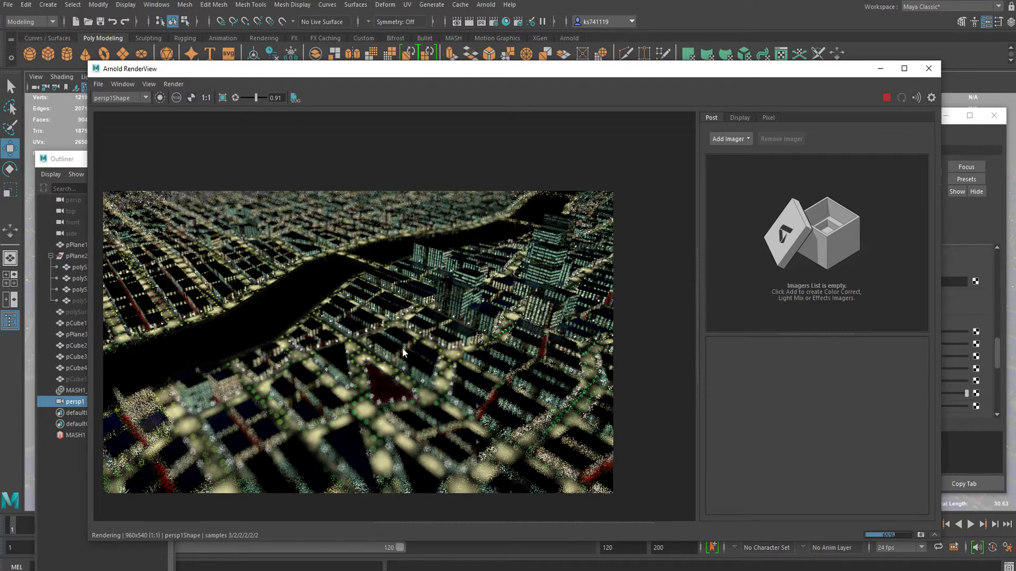
middle_drag(380, 383, 420, 327)
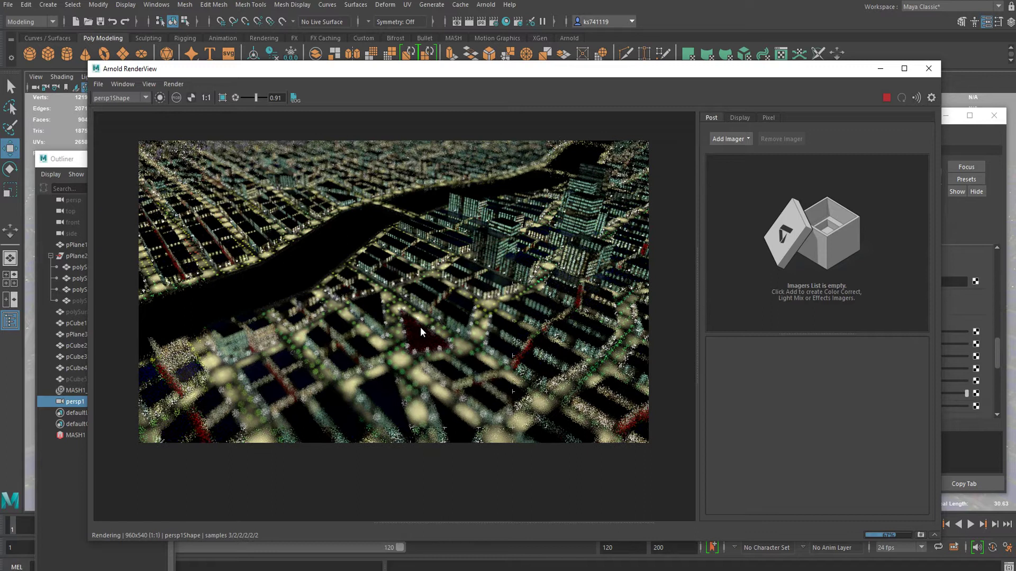
scroll(420, 327, up, 5)
scroll(402, 381, down, 2)
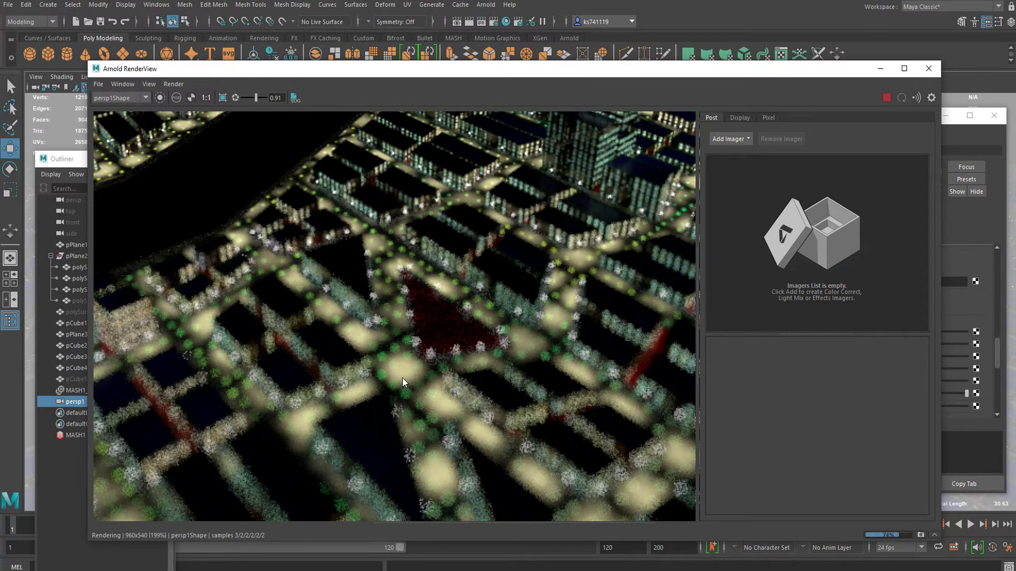
scroll(402, 378, down, 3)
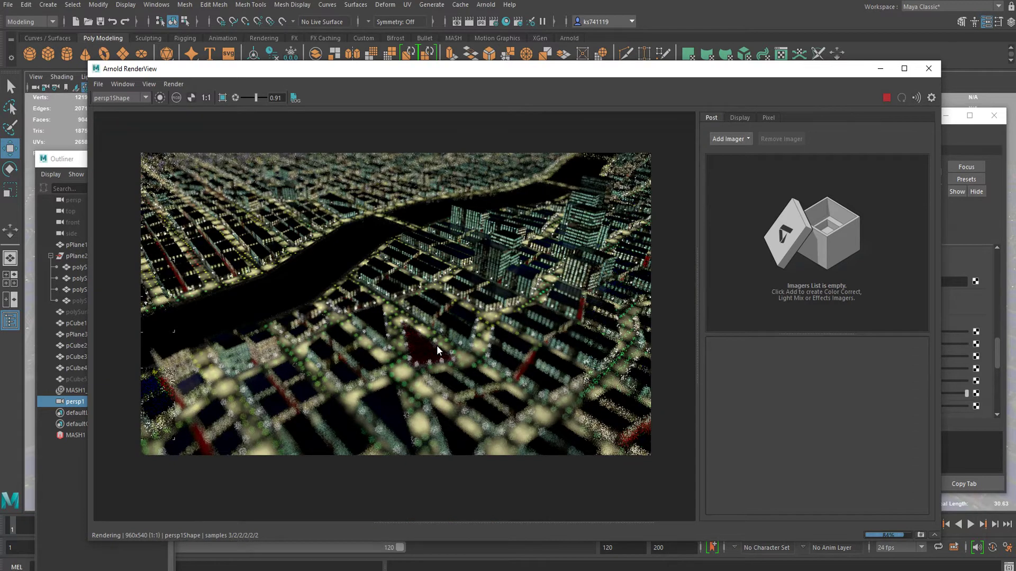
scroll(389, 330, up, 3)
middle_drag(389, 331, 455, 393)
scroll(455, 394, down, 2)
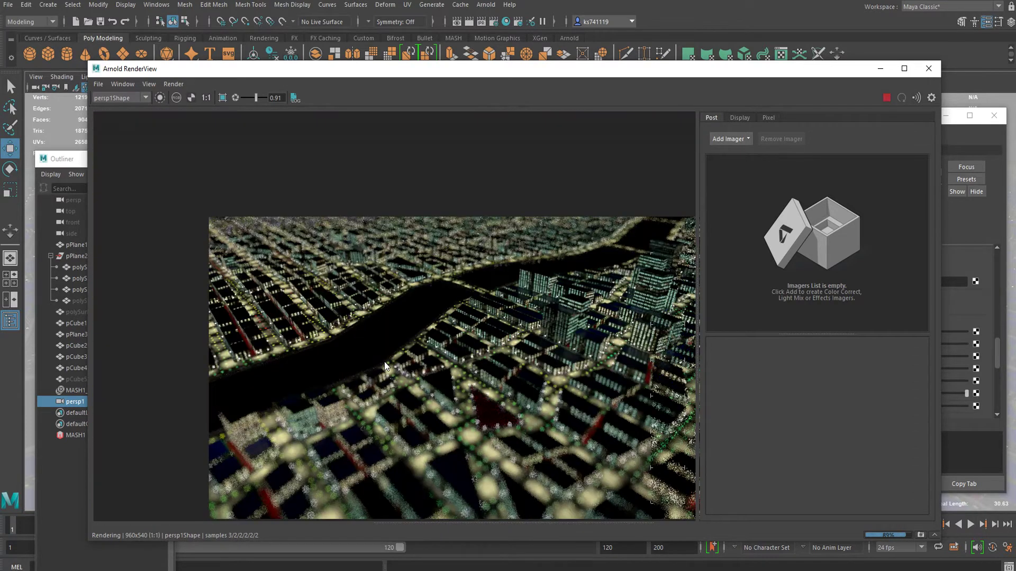
scroll(384, 362, up, 3)
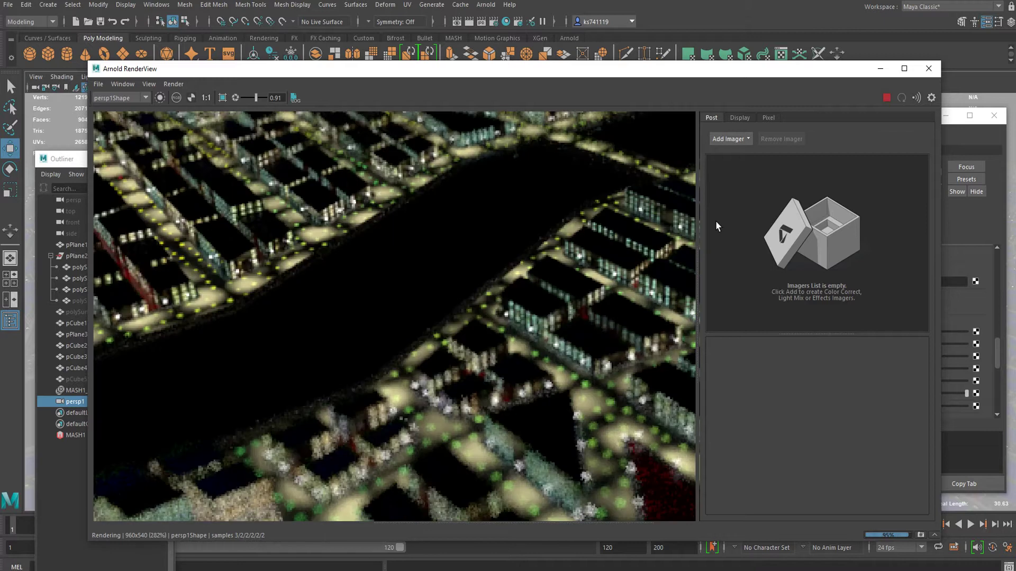
click(928, 68)
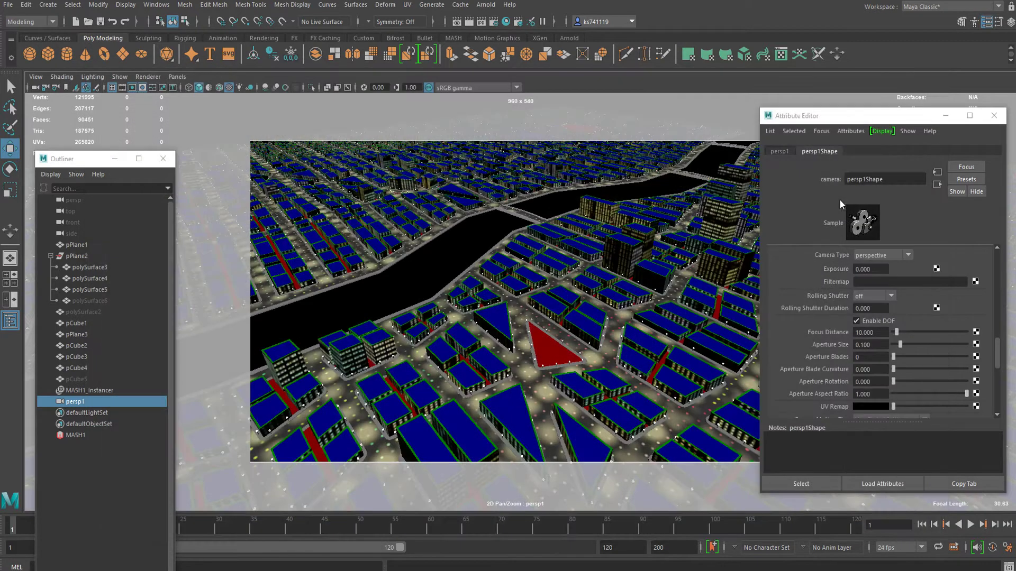
click(411, 270)
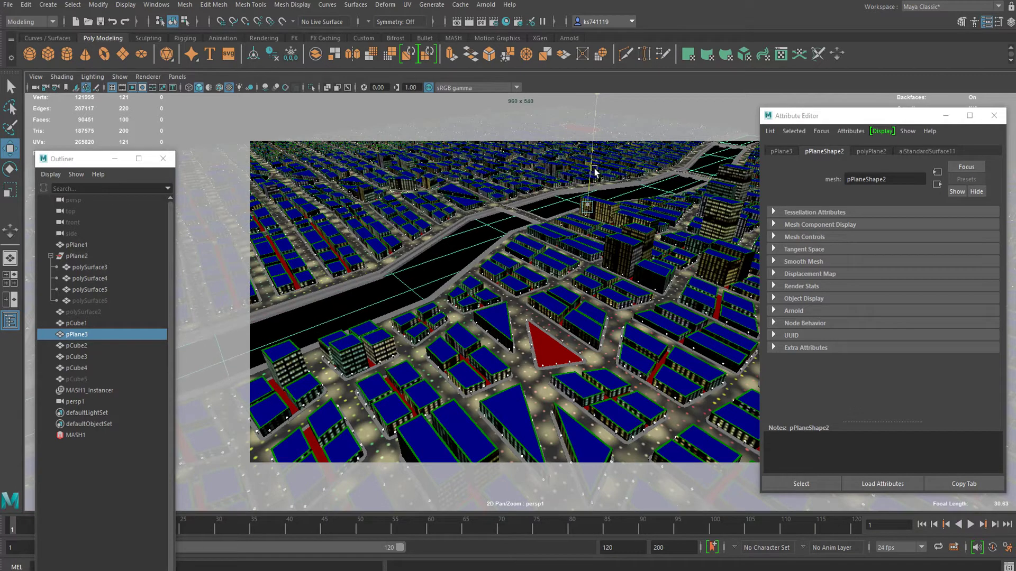
click(415, 256)
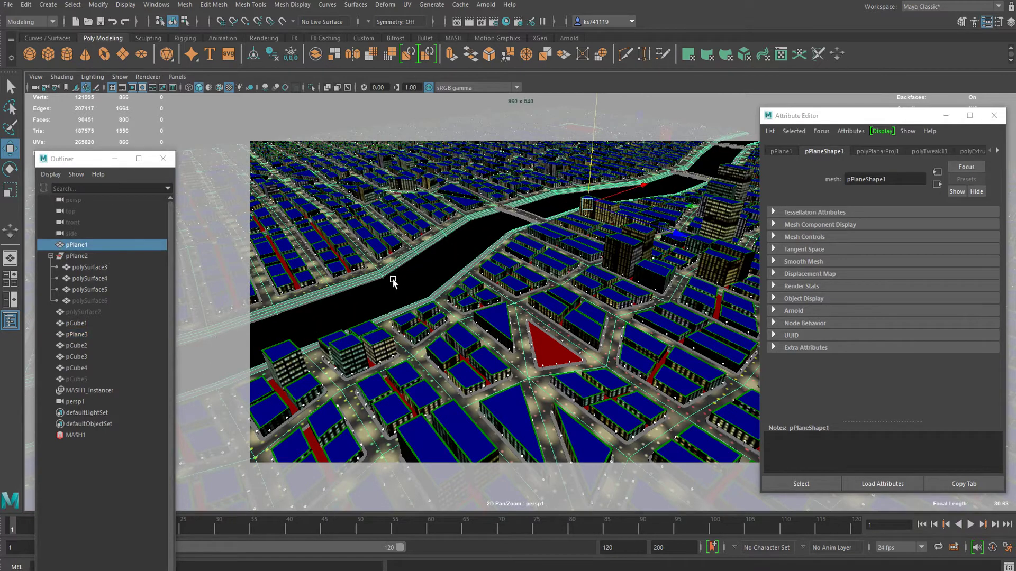
click(451, 296)
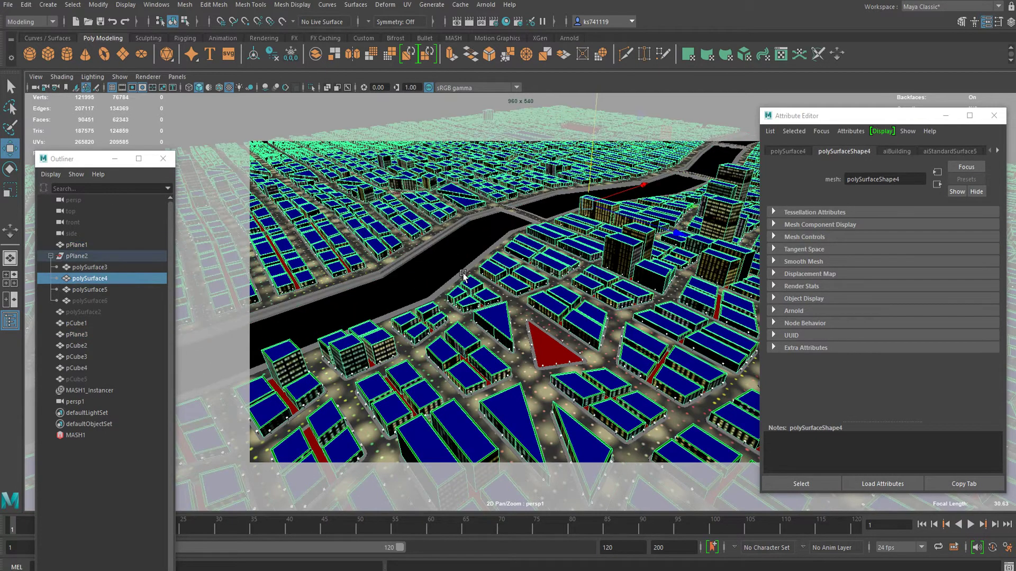
click(461, 273)
click(530, 231)
click(525, 216)
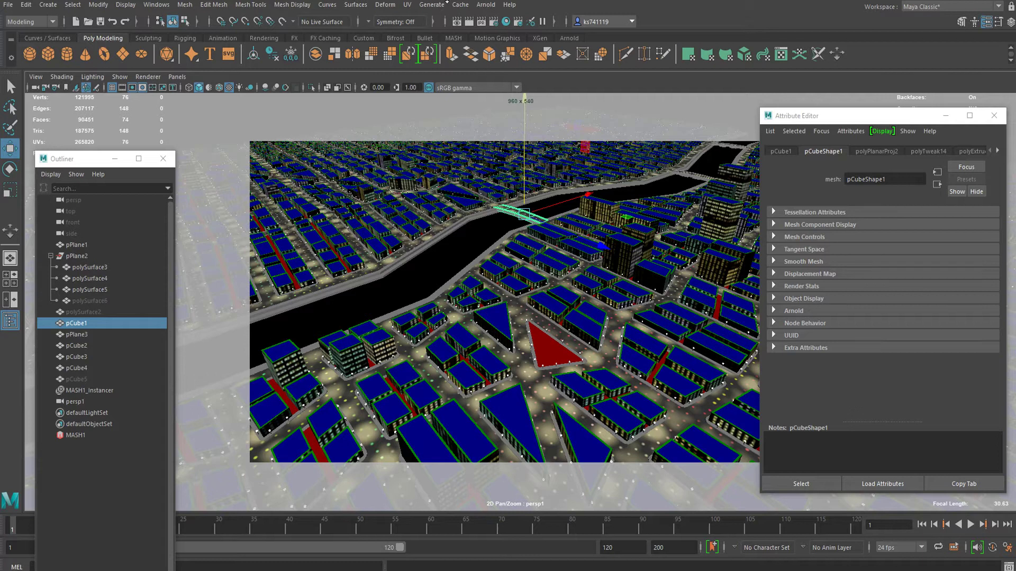
Create an Arnold area light, lock the persp1 camera, and move the light along Z toward the bridge over the river.
click(485, 5)
mouse_move(525, 64)
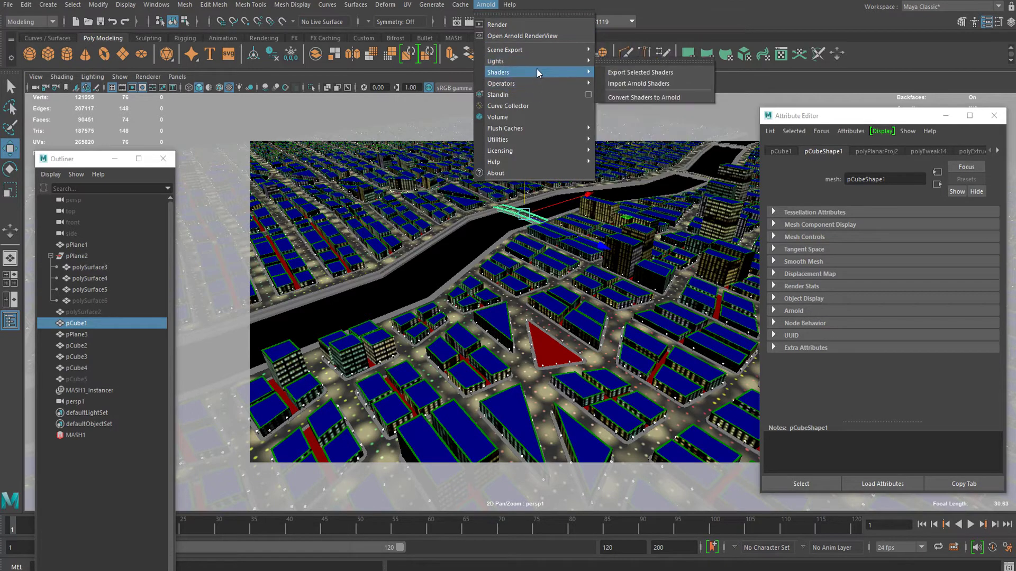
click(612, 63)
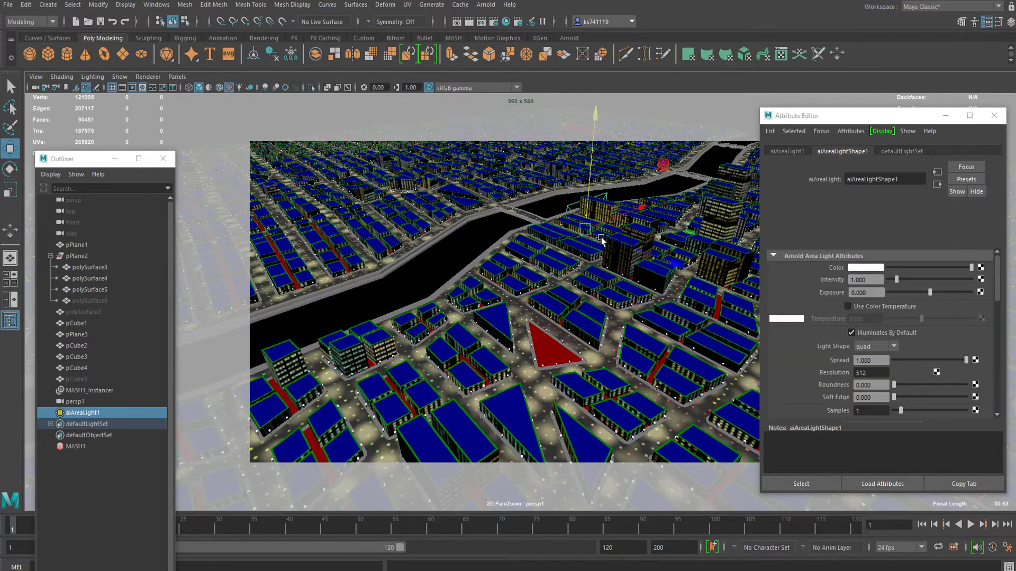
click(46, 88)
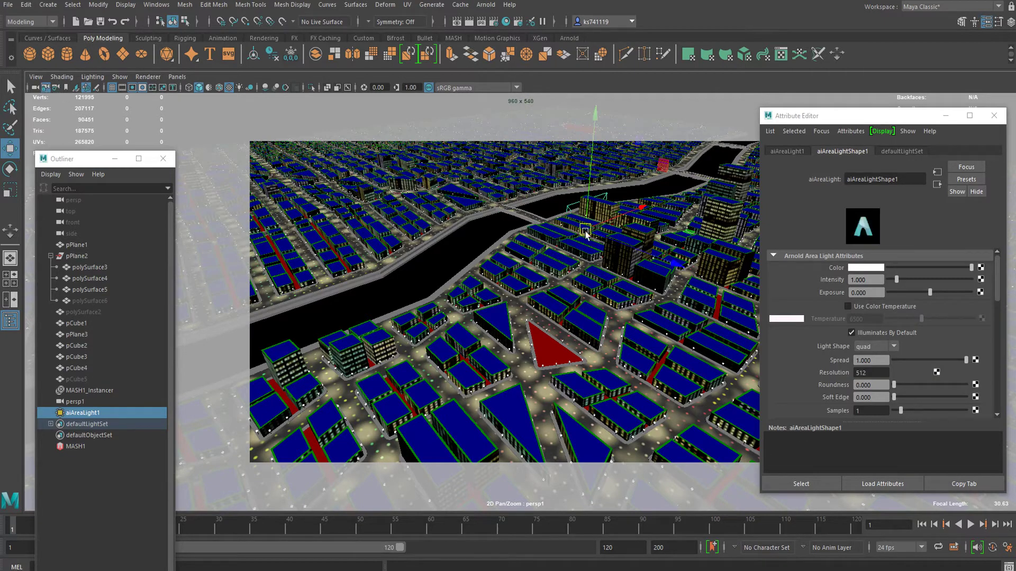
drag(676, 263, 530, 208)
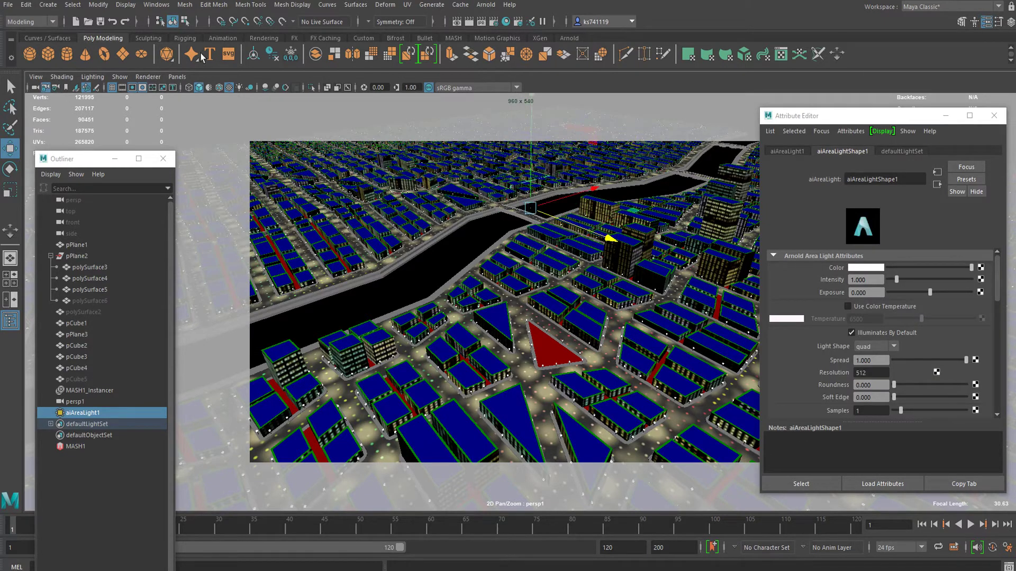
Switch to the persp camera view, then move the area light to the foreground bridge over the river and enlarge it.
click(178, 77)
mouse_move(202, 87)
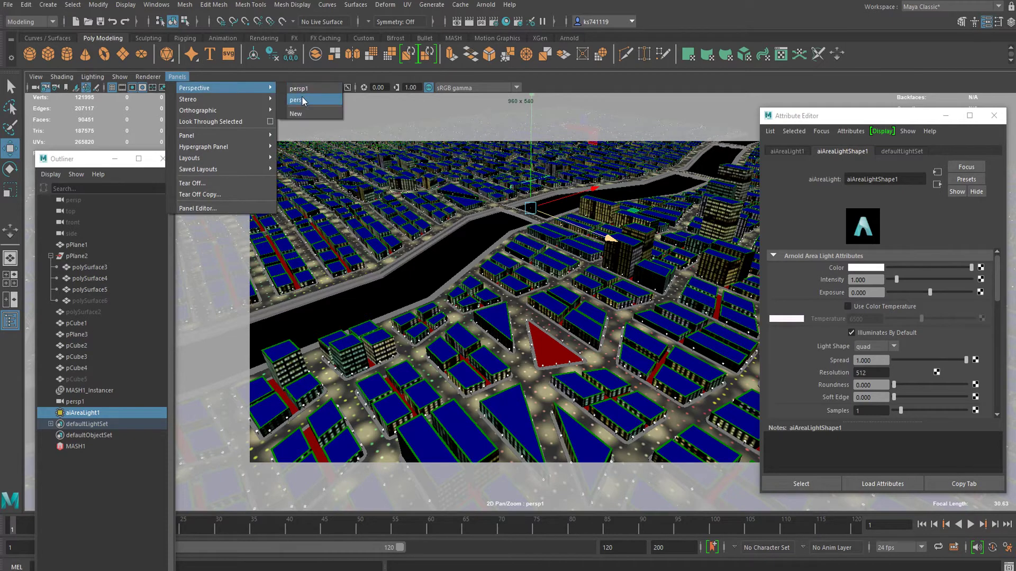
click(302, 97)
scroll(504, 317, down, 5)
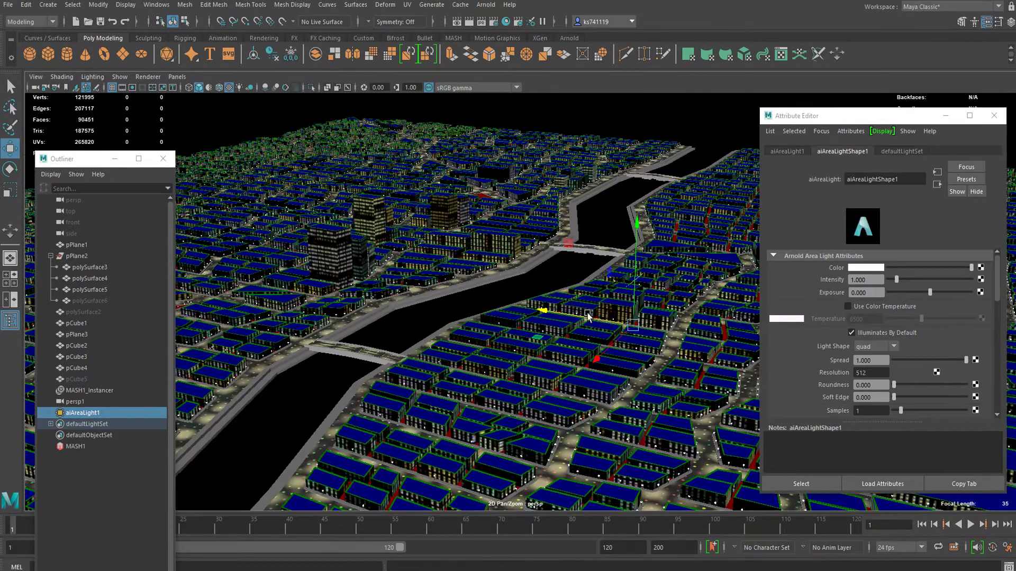
drag(539, 338, 264, 378)
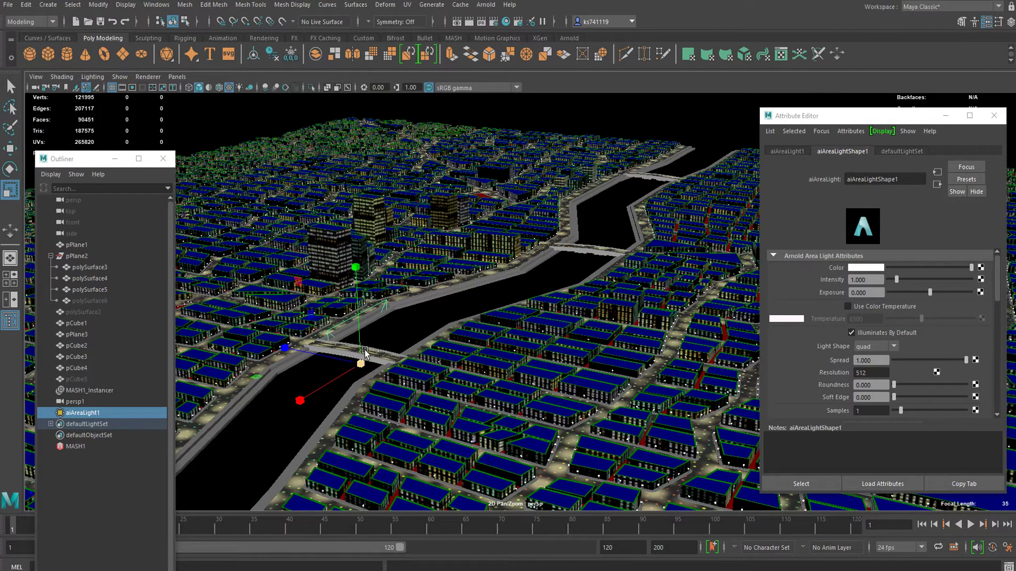
drag(361, 350, 372, 272)
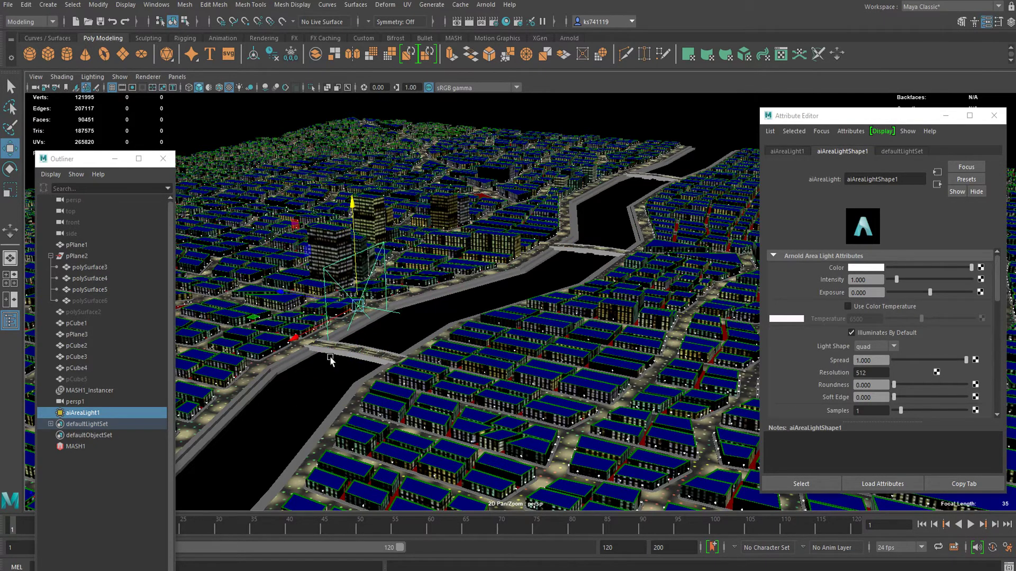
Rotate the area light about its X axis to lie flat, then resize and position it along the foreground bridge.
alt+drag(330, 356, 564, 322)
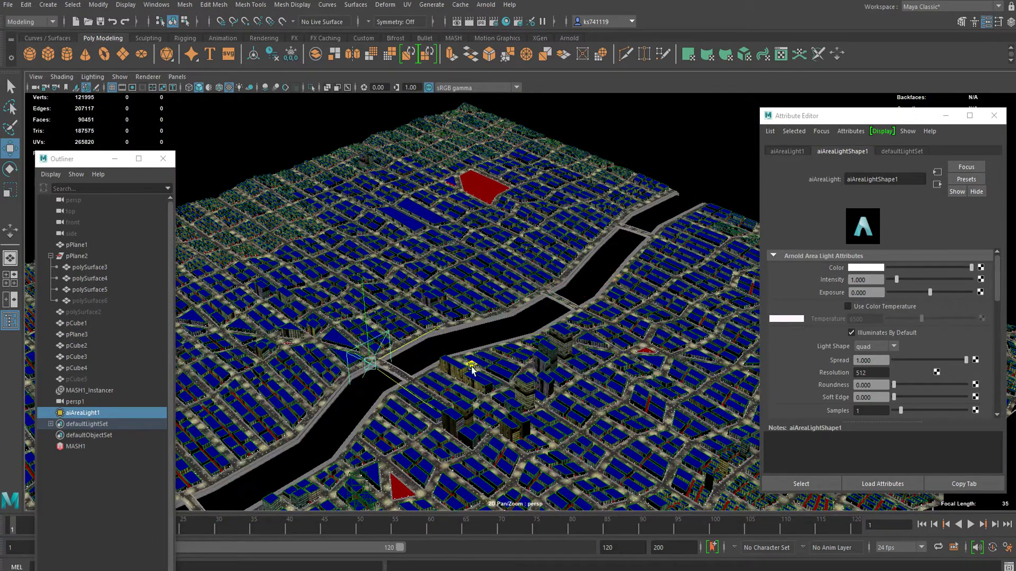
key(f)
key(e)
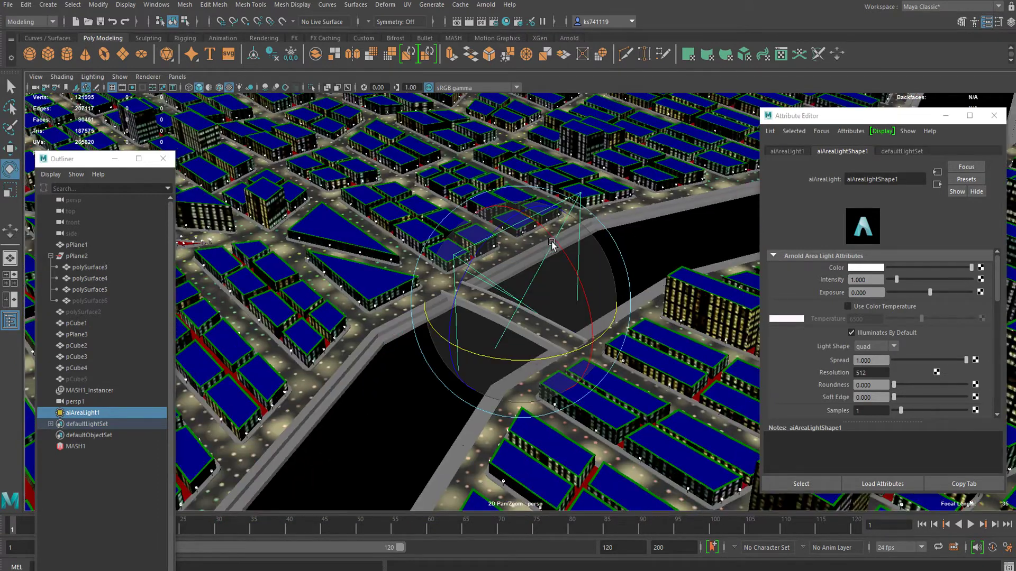
drag(551, 245, 639, 408)
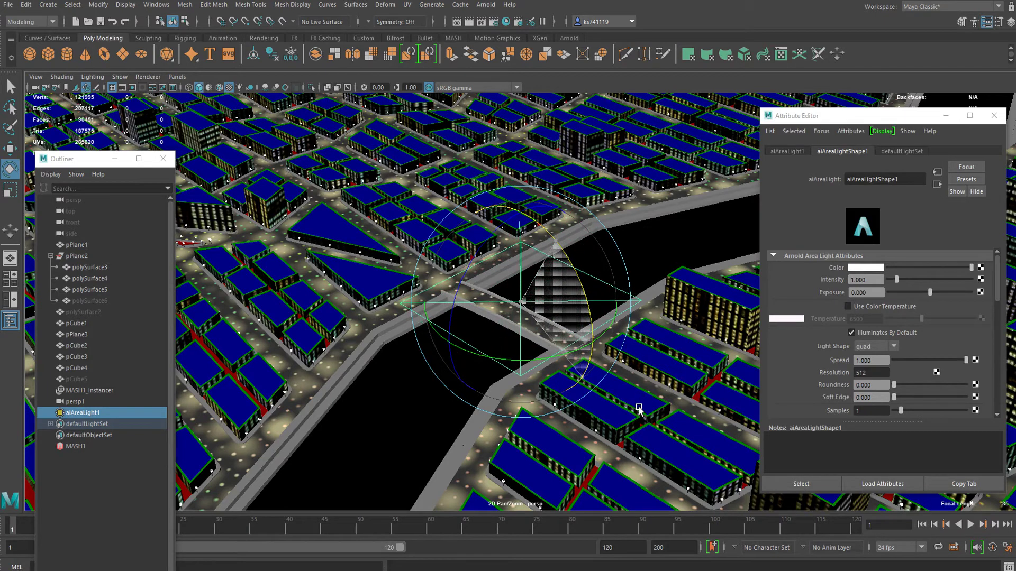
key(w)
key(r)
drag(526, 303, 659, 365)
key(w)
key(r)
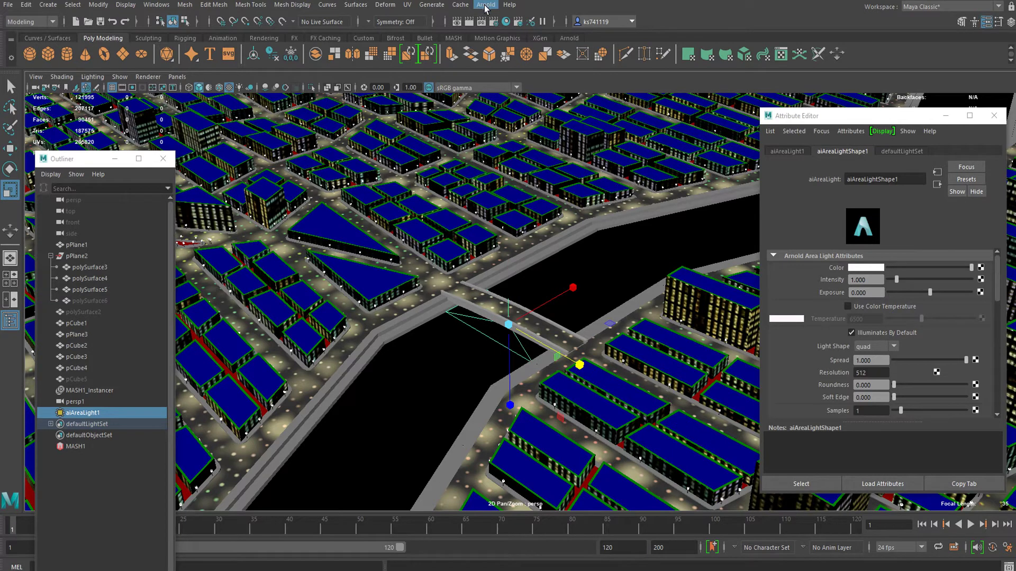
Render the persp1 camera view with the new area light in Arnold RenderView.
click(485, 4)
click(492, 24)
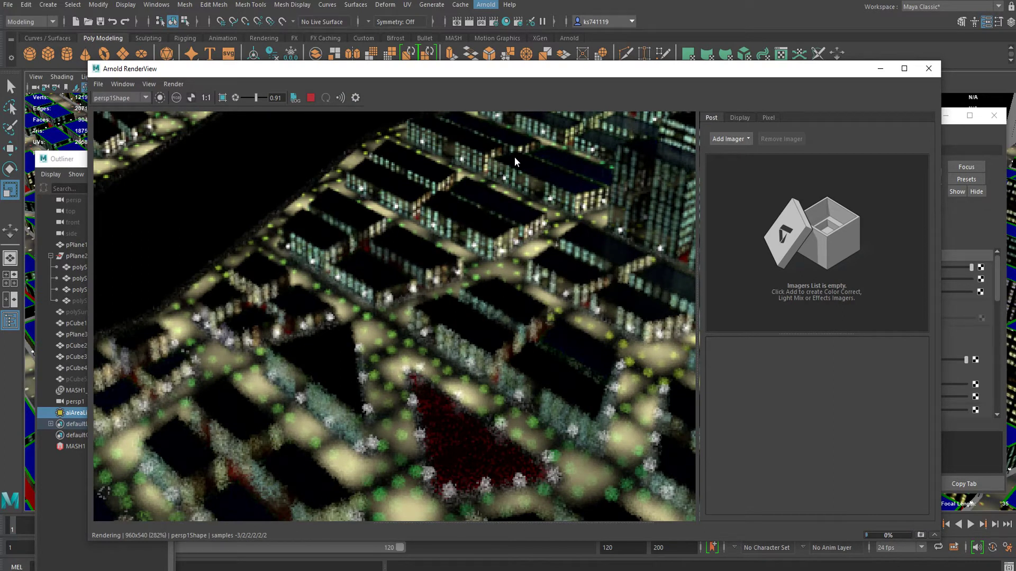
scroll(427, 262, up, 4)
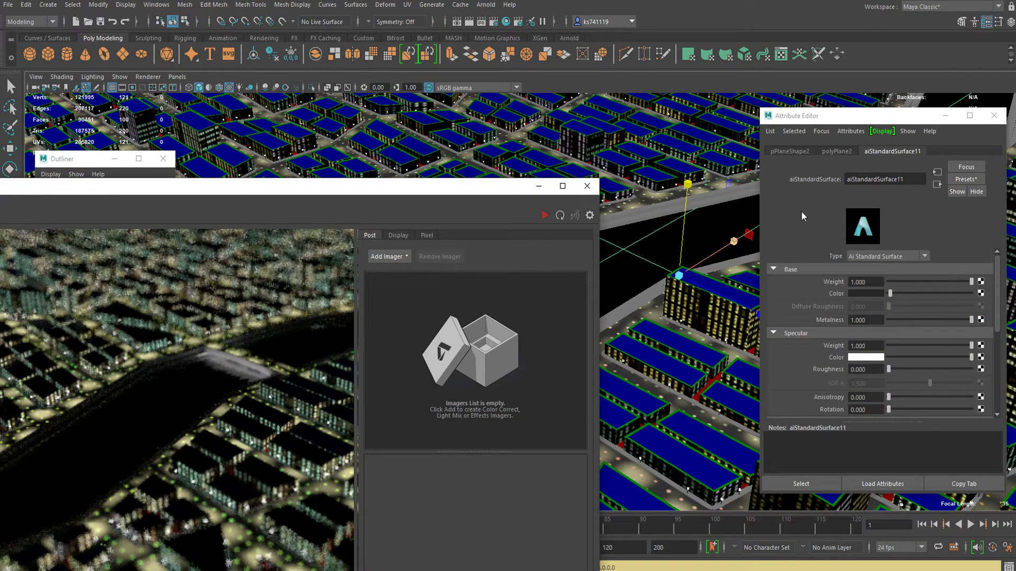
Select the area light at the bridge, set its intensity to 1.883, and rerun the render.
scroll(699, 239, down, 1)
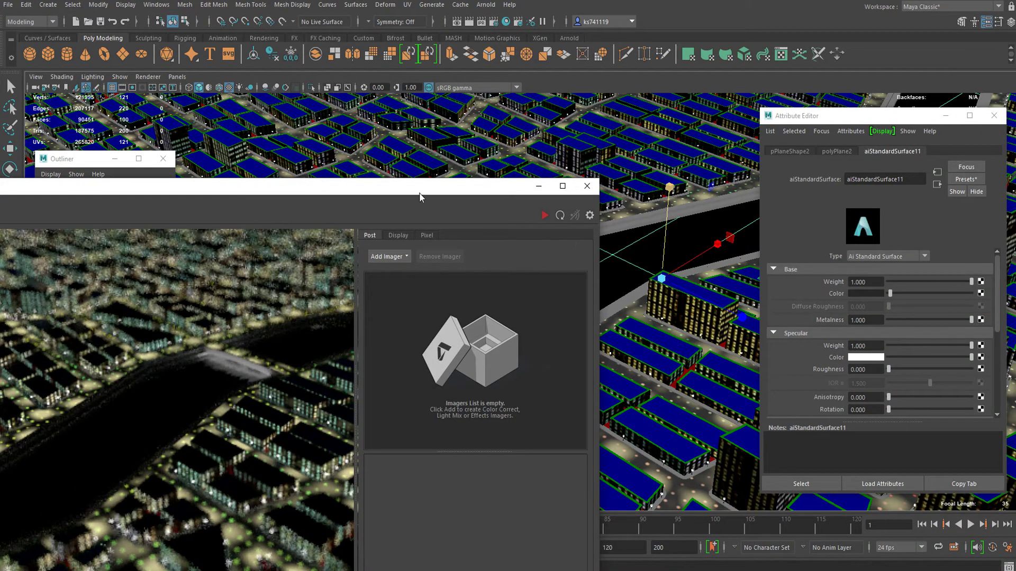
drag(420, 197, 226, 142)
click(487, 329)
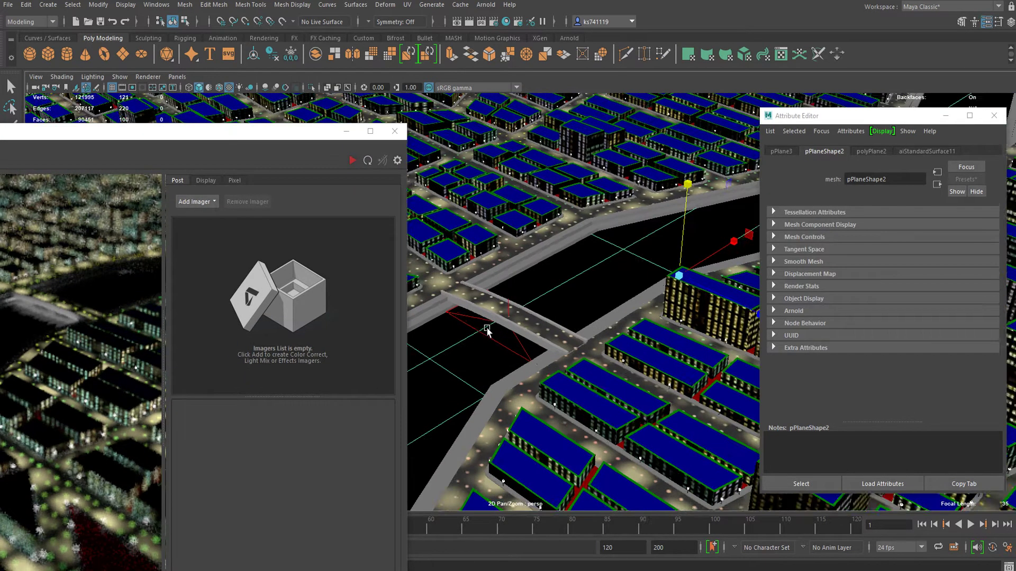
click(446, 318)
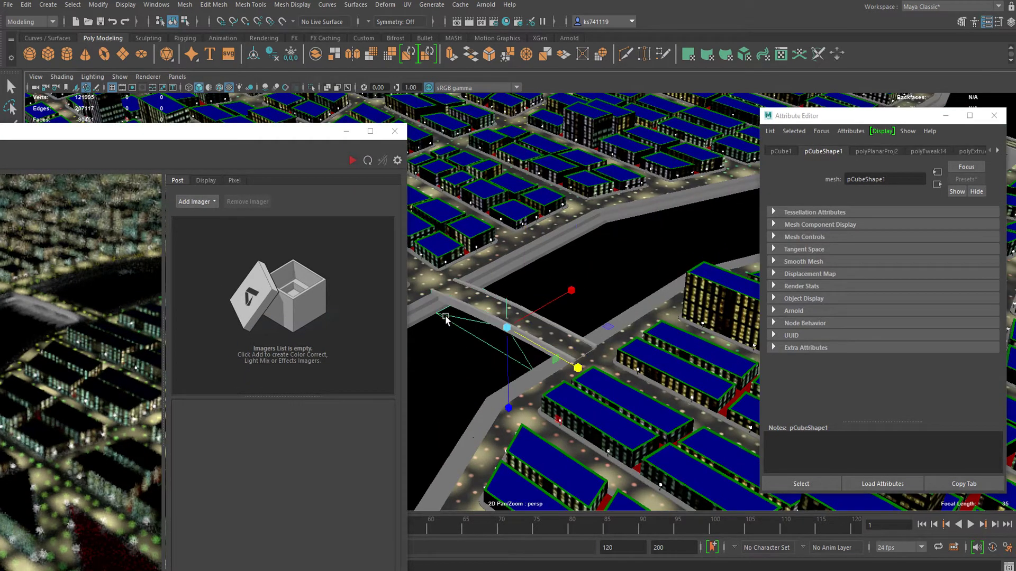
click(446, 318)
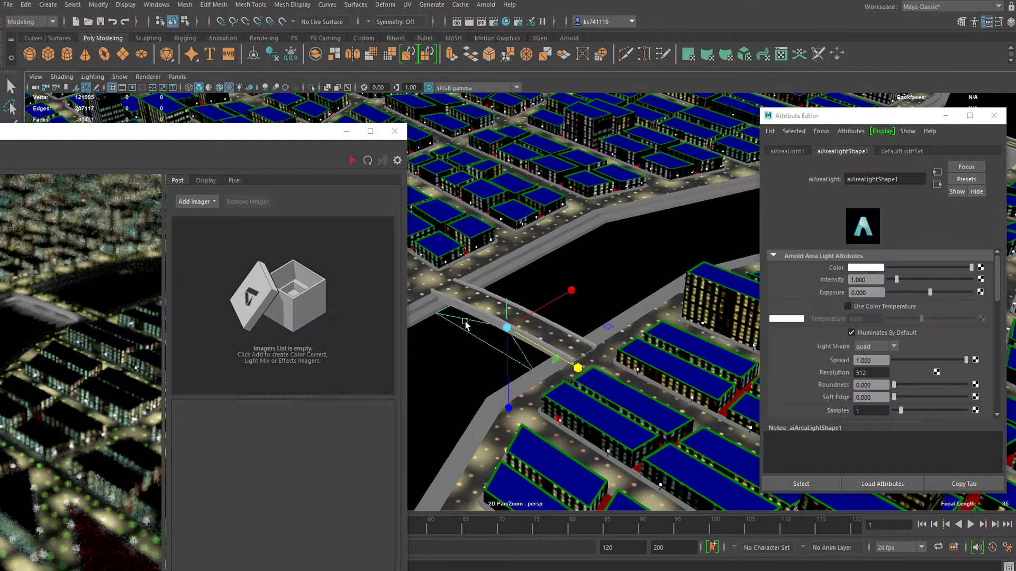
click(902, 278)
drag(297, 140, 472, 96)
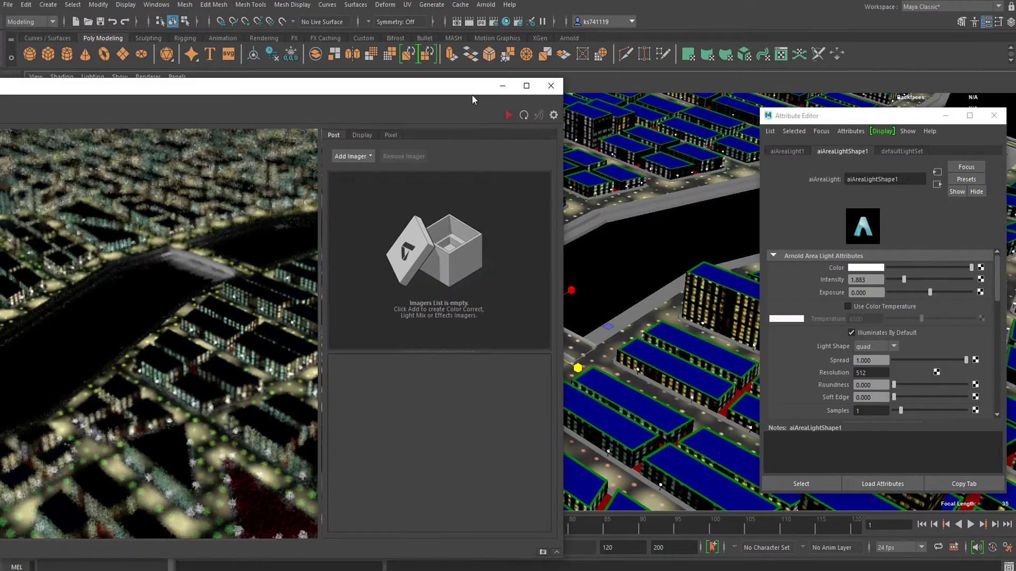
click(507, 118)
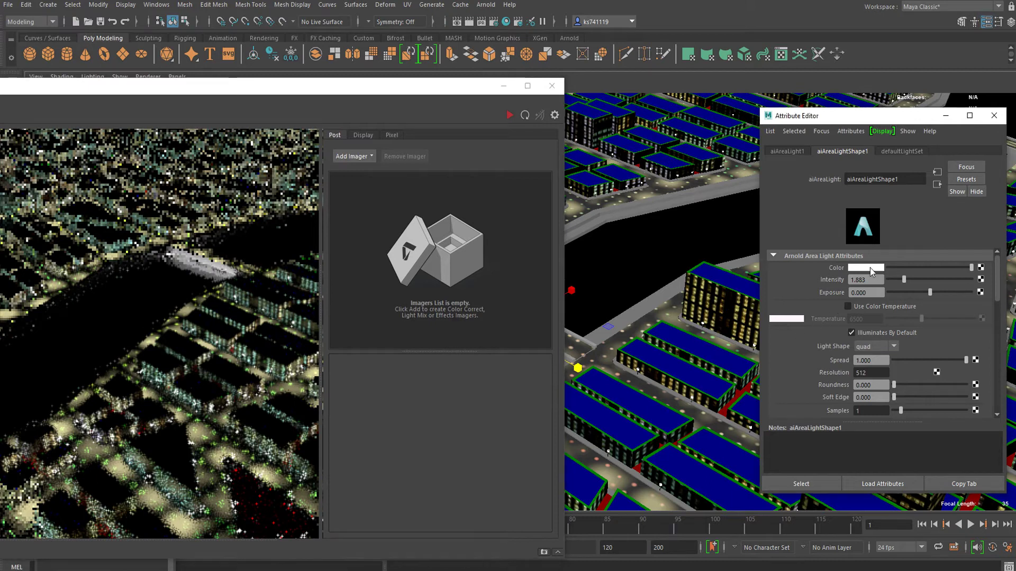
Set the area light's color to cyan with hue 180 and saturation 0.641, and render a cropped region around the bridge.
click(870, 268)
click(870, 309)
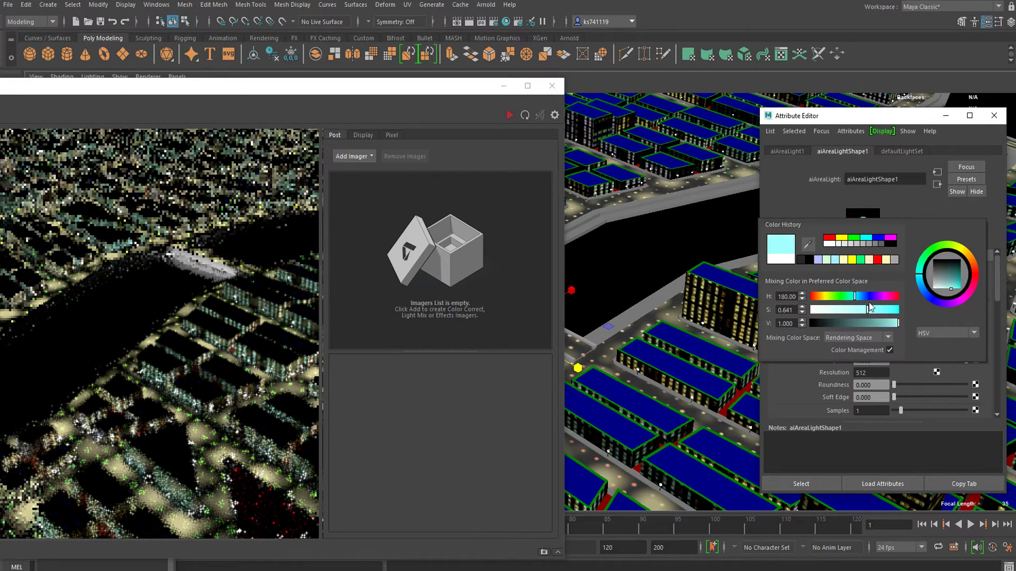
click(509, 118)
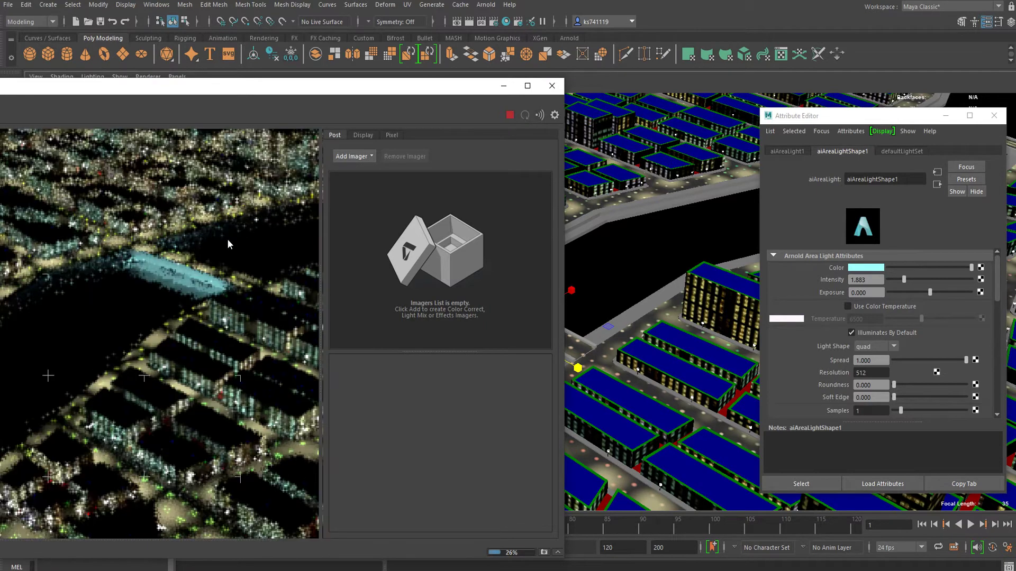
scroll(271, 238, down, 2)
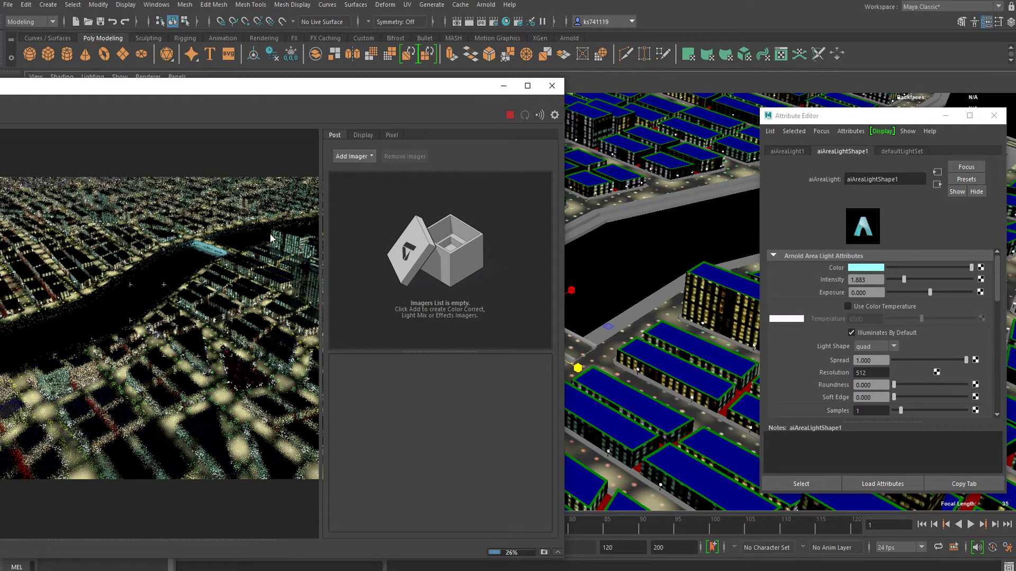
scroll(207, 242, up, 4)
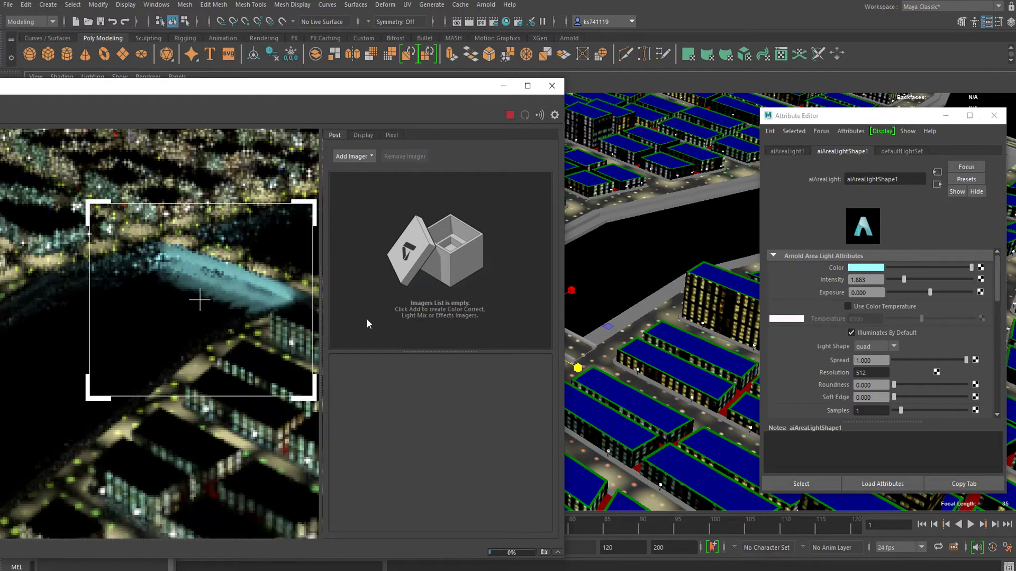
Open the noise3 bump texture of the river plane's aiStandardSurface11 material and set its frequency ratio to 3.279.
click(609, 268)
click(914, 152)
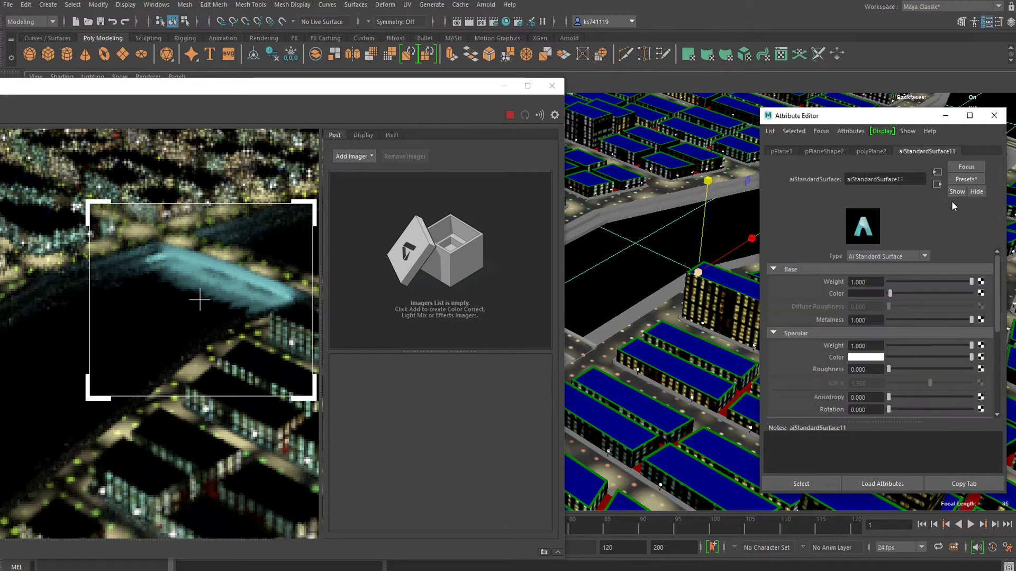
scroll(941, 302, down, 2)
scroll(862, 320, down, 3)
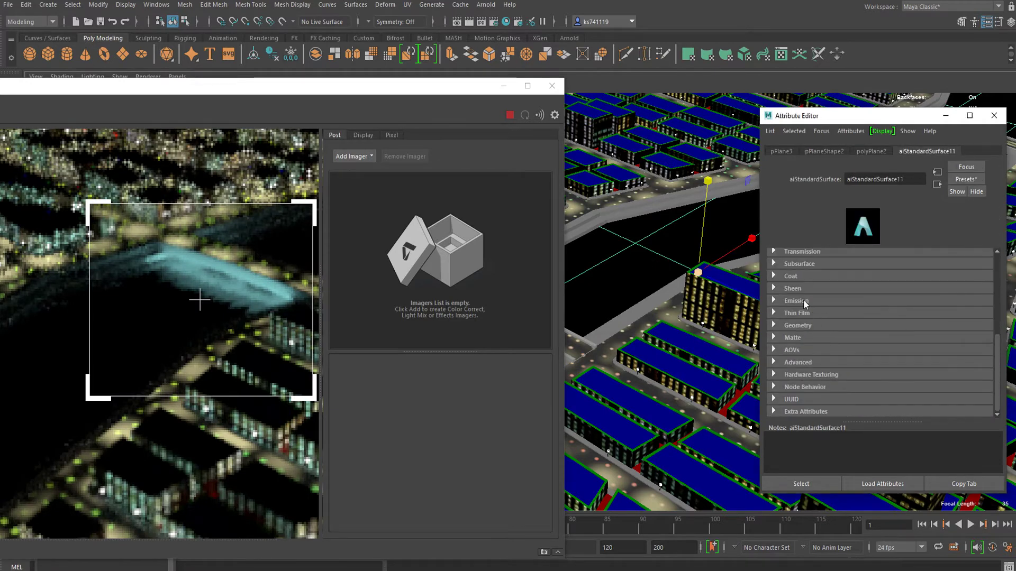
click(809, 263)
click(808, 263)
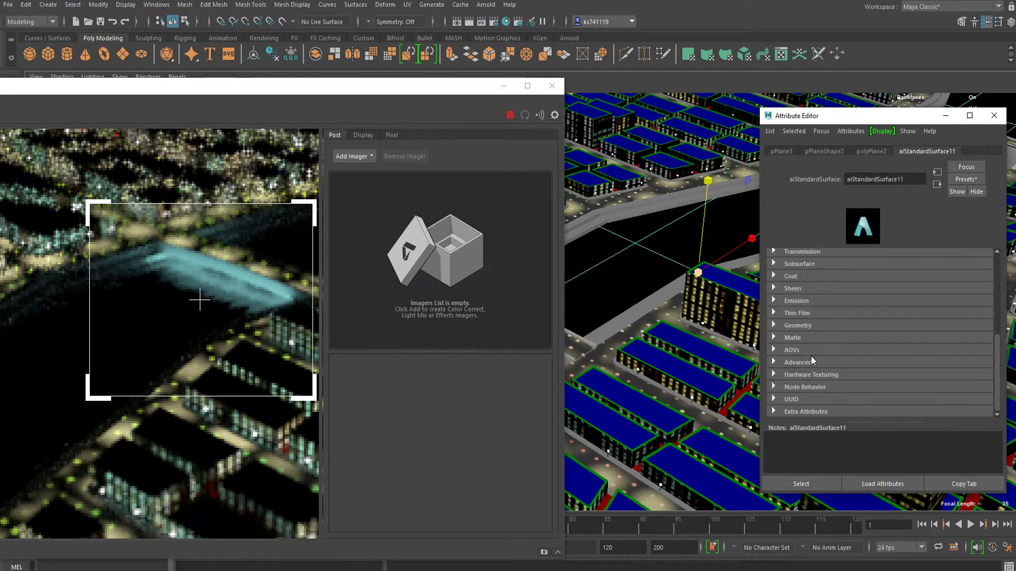
click(810, 325)
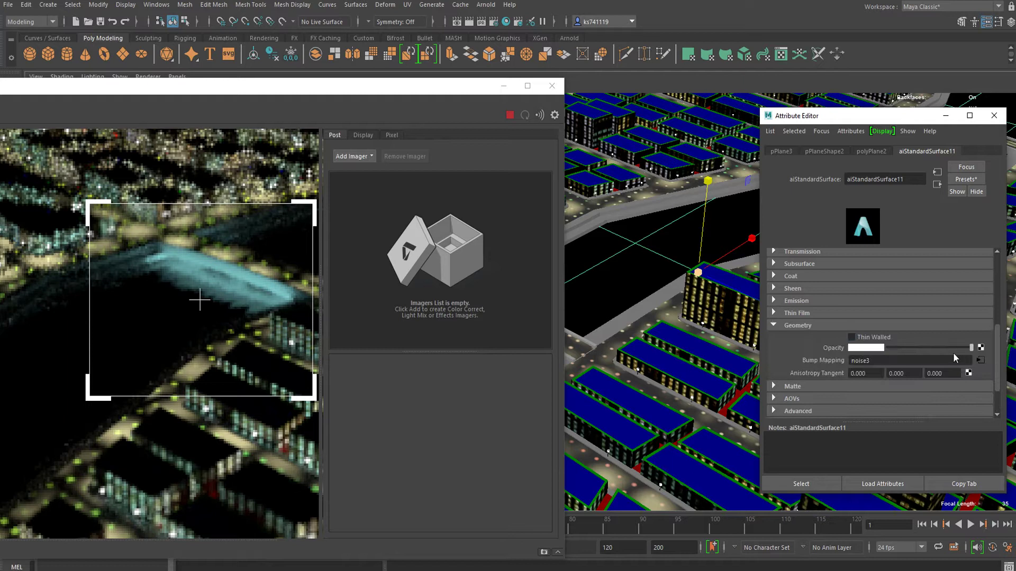
click(980, 362)
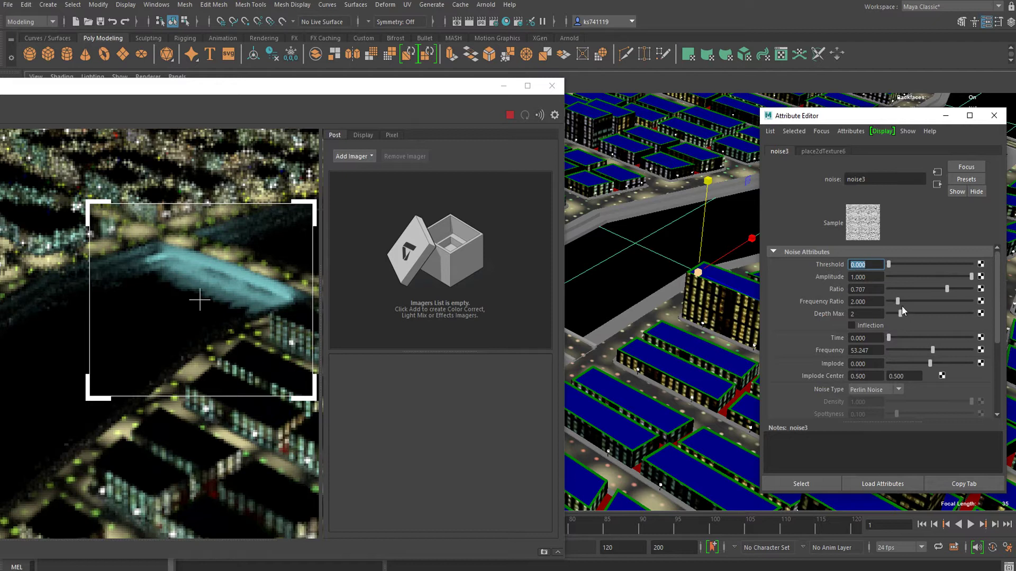
drag(903, 301, 922, 301)
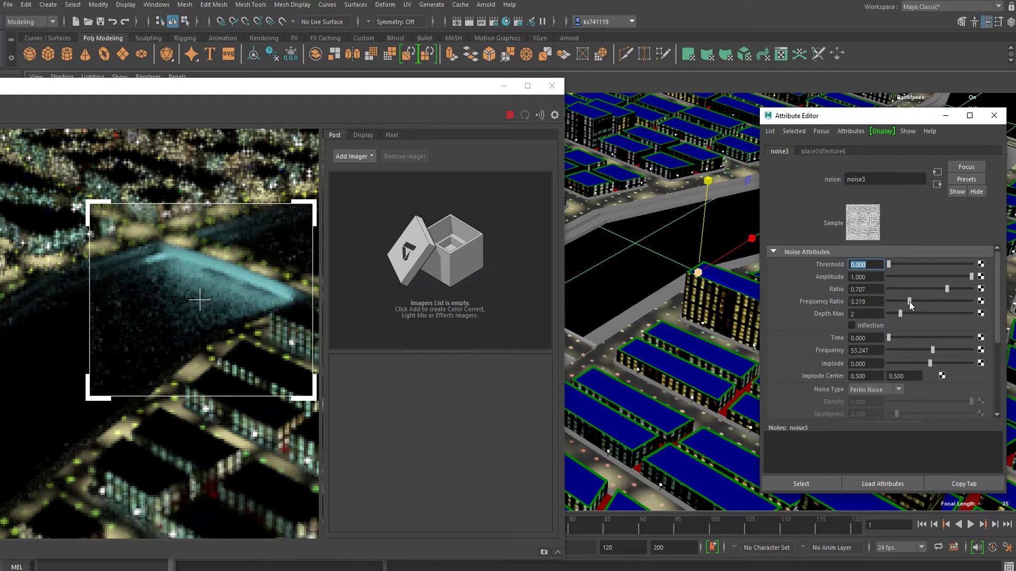
click(909, 300)
Try bump depths of 0.002, 0.1 and -5 on the river material's bump2d1 node.
click(937, 185)
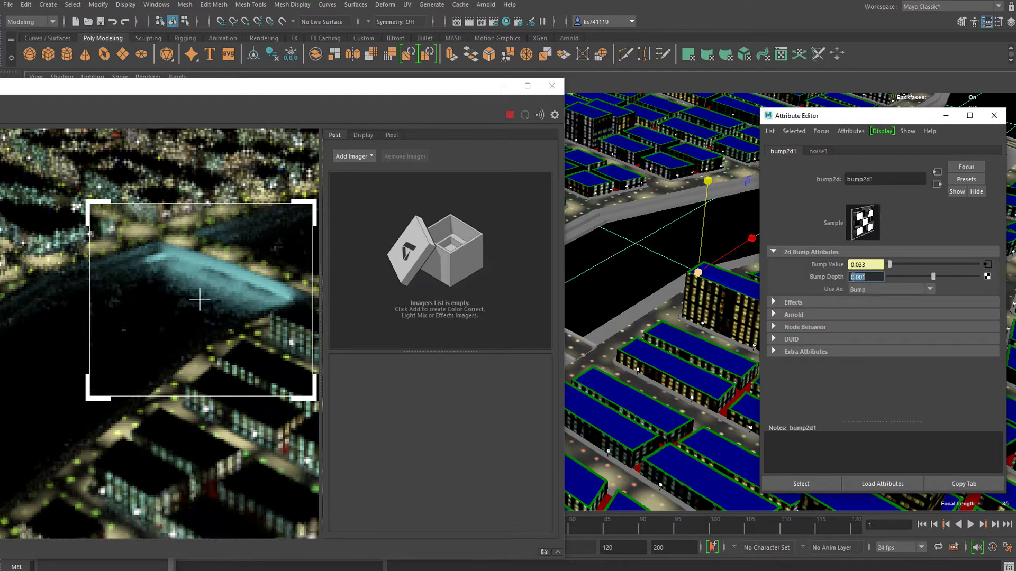
text(0.002)
key(Return)
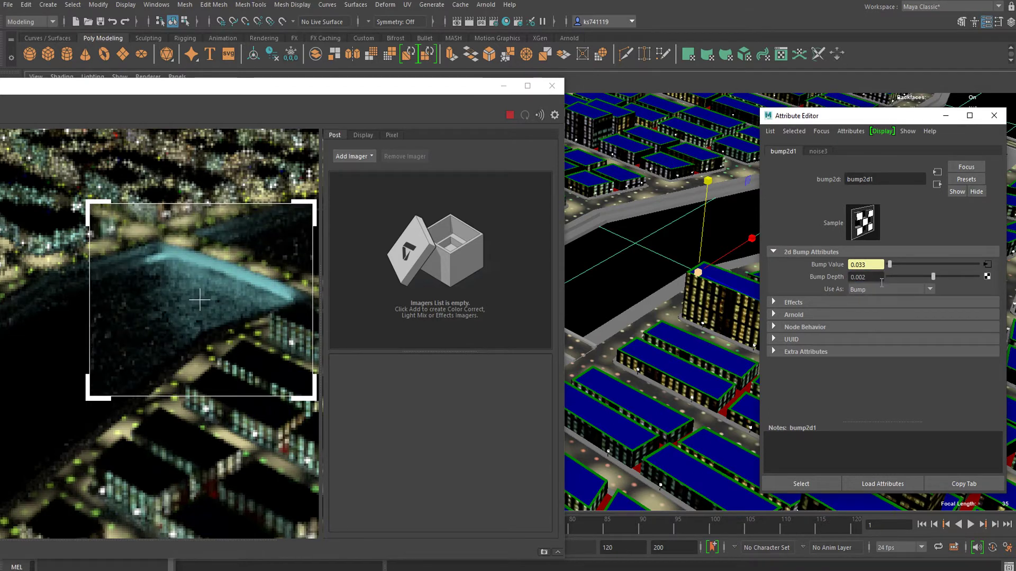
double_click(866, 277)
text(.1)
key(Return)
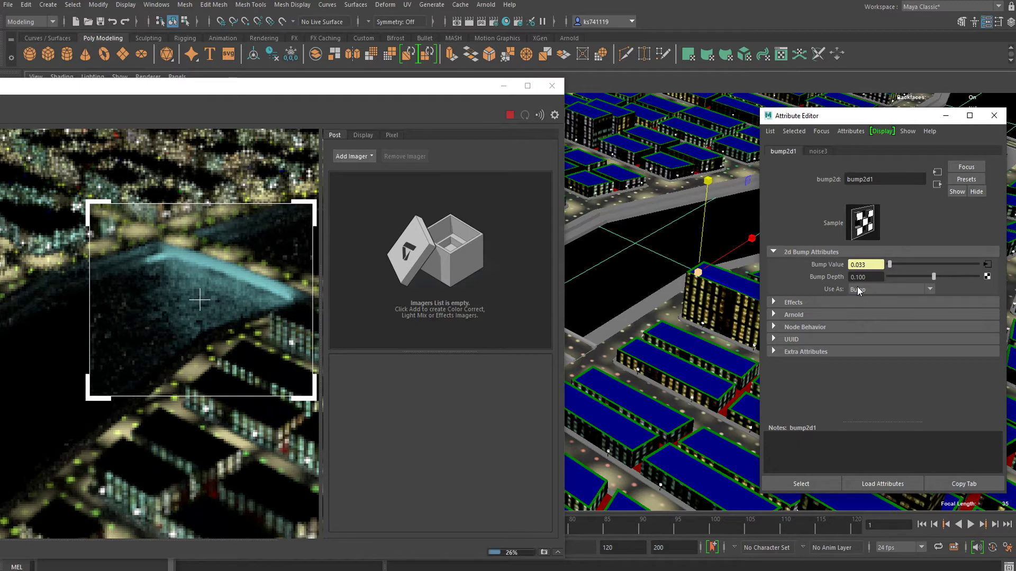
click(886, 277)
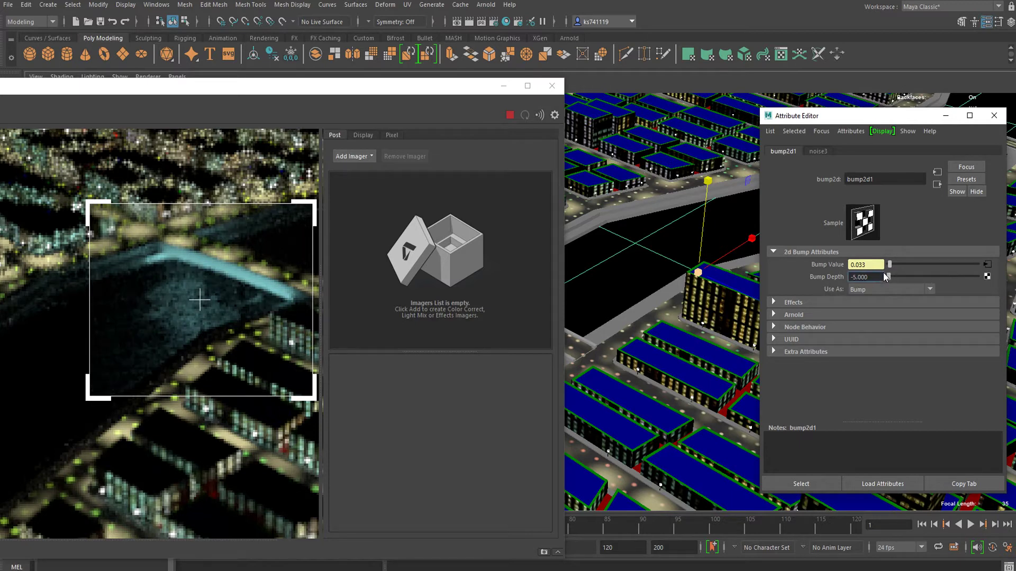
Set the bump depth of the river's bump2d1 node to 0.001.
drag(876, 277, 850, 277)
text(.001)
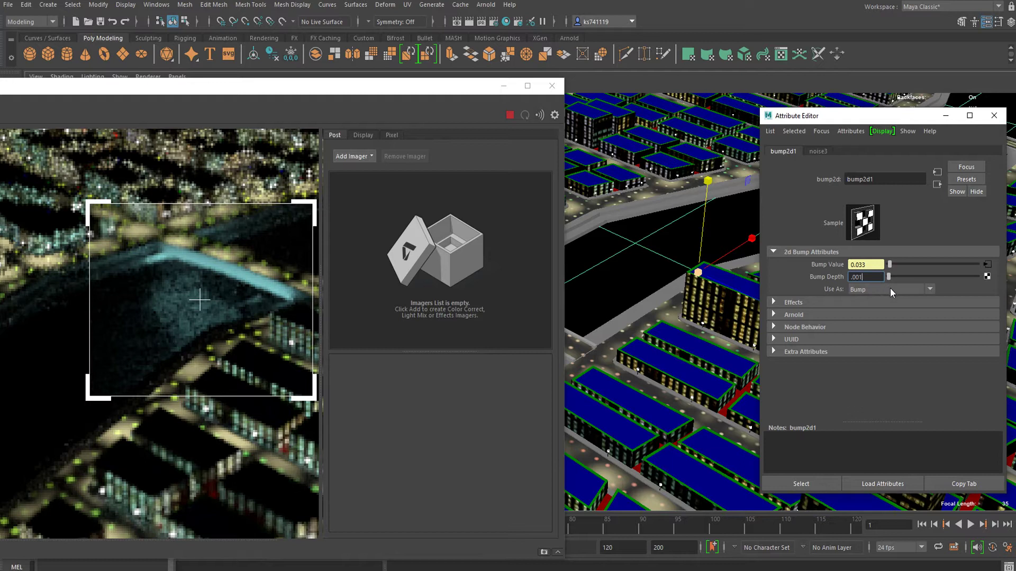
key(Return)
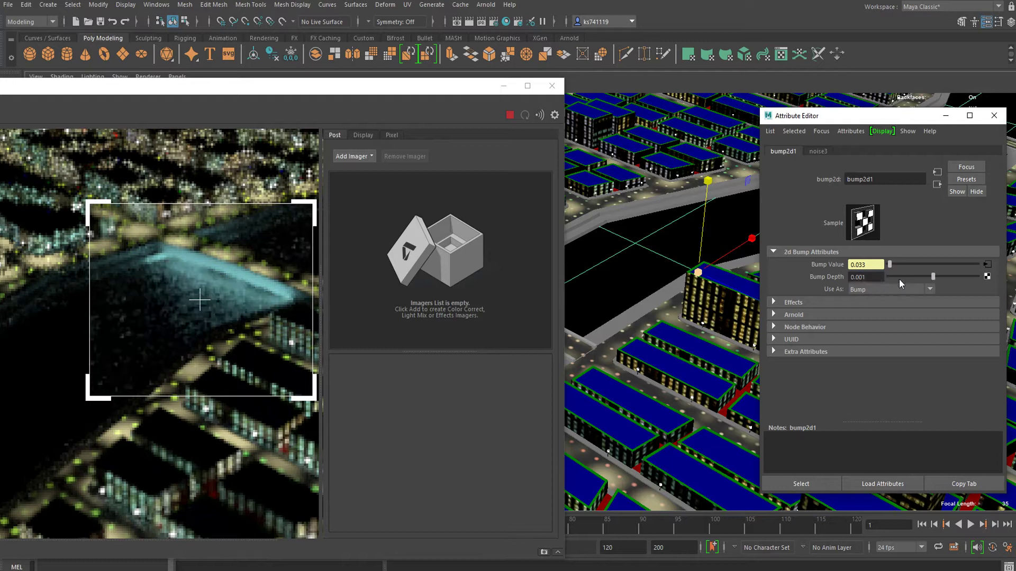
Return to the river's noise3 texture and set its frequency to 48.052.
click(984, 265)
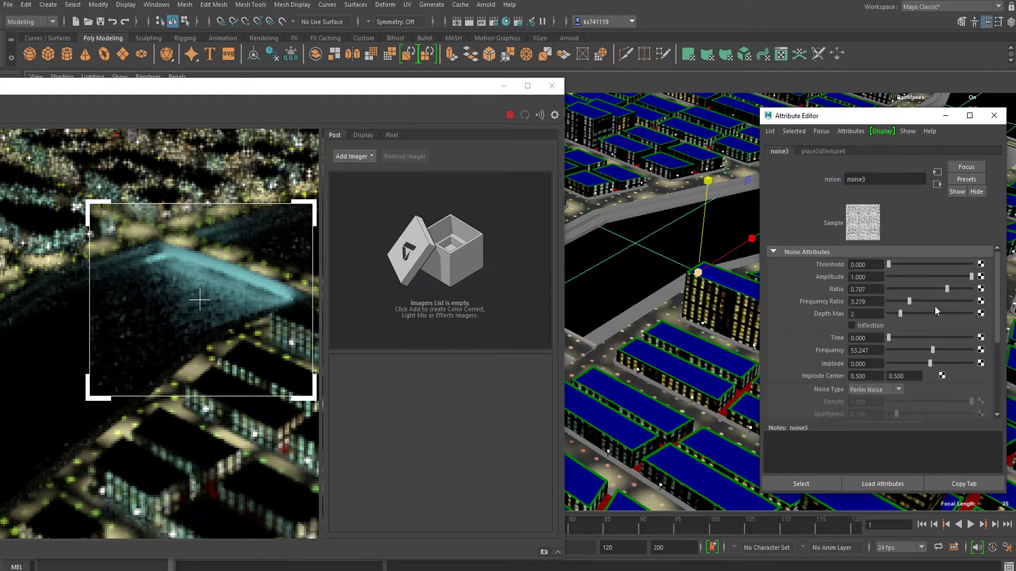
scroll(919, 317, down, 1)
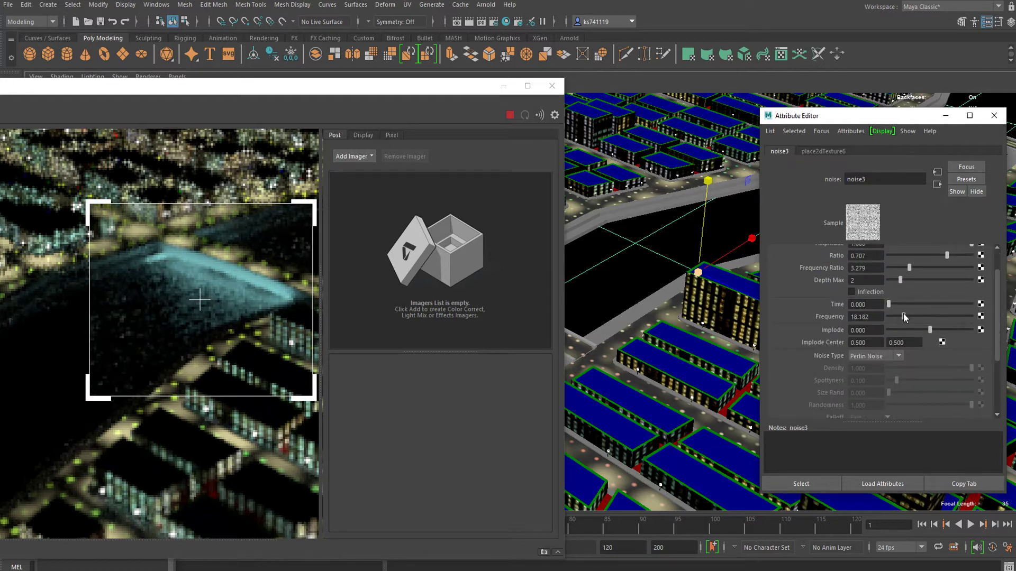
drag(903, 314, 928, 310)
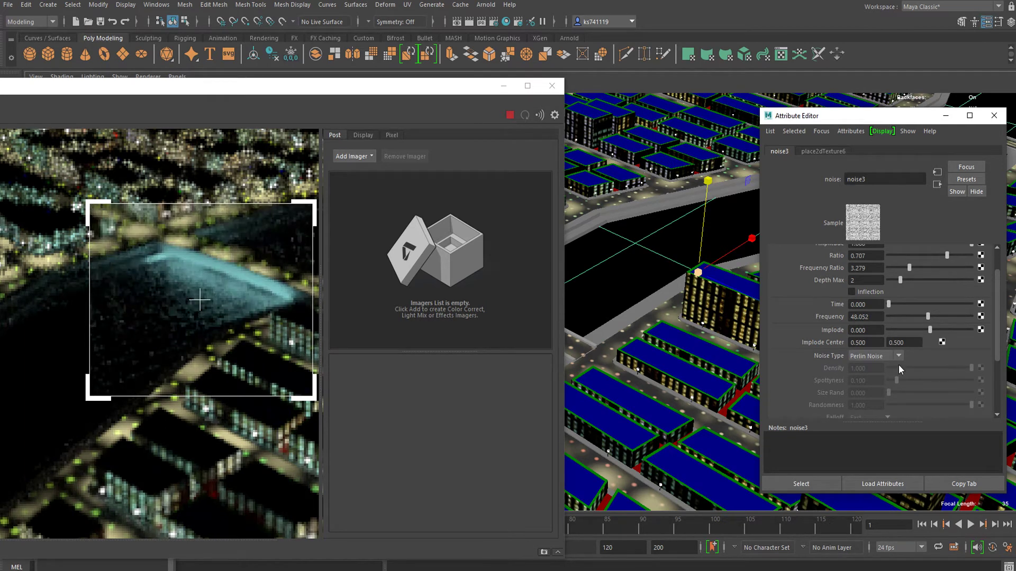
Return from the noise3 texture to the river's aiStandardSurface11 material and set its metalness to 0.851.
click(937, 184)
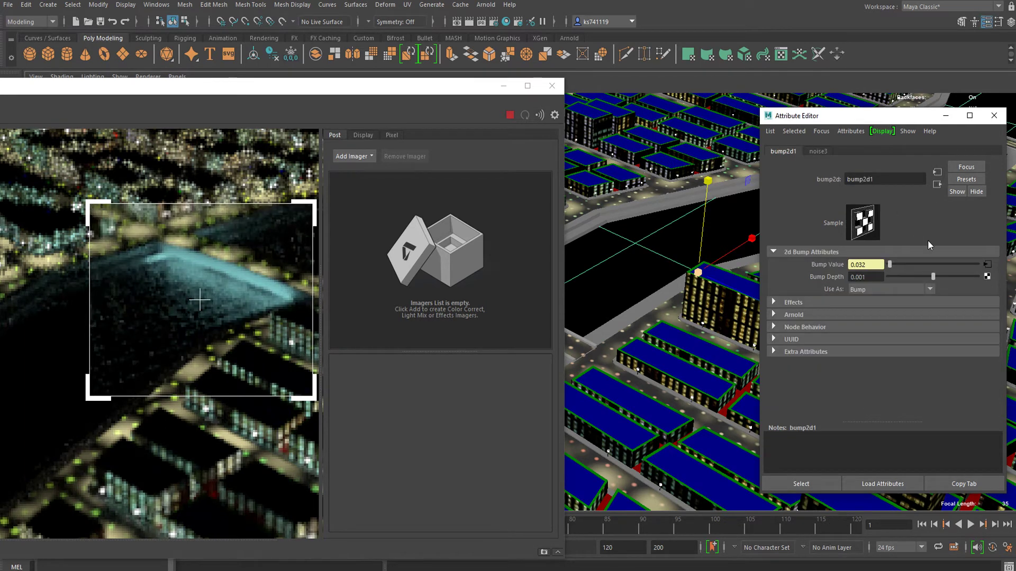
click(936, 184)
scroll(894, 297, up, 10)
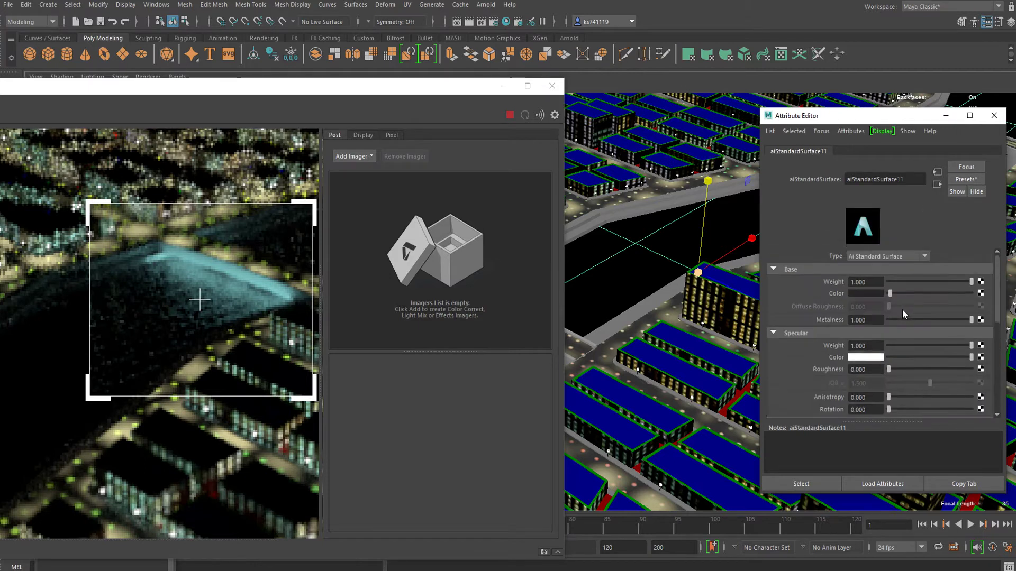
click(910, 319)
drag(879, 313, 955, 320)
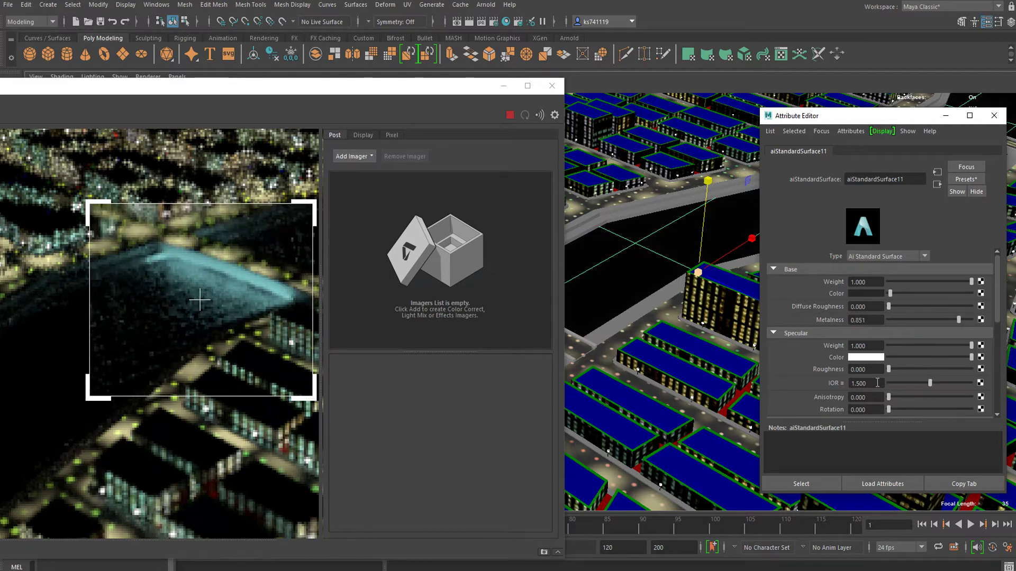
Set the specular IOR of the river's aiStandardSurface11 material to 1.333.
drag(883, 384, 827, 383)
text(1.333)
key(Return)
scroll(881, 352, down, 1)
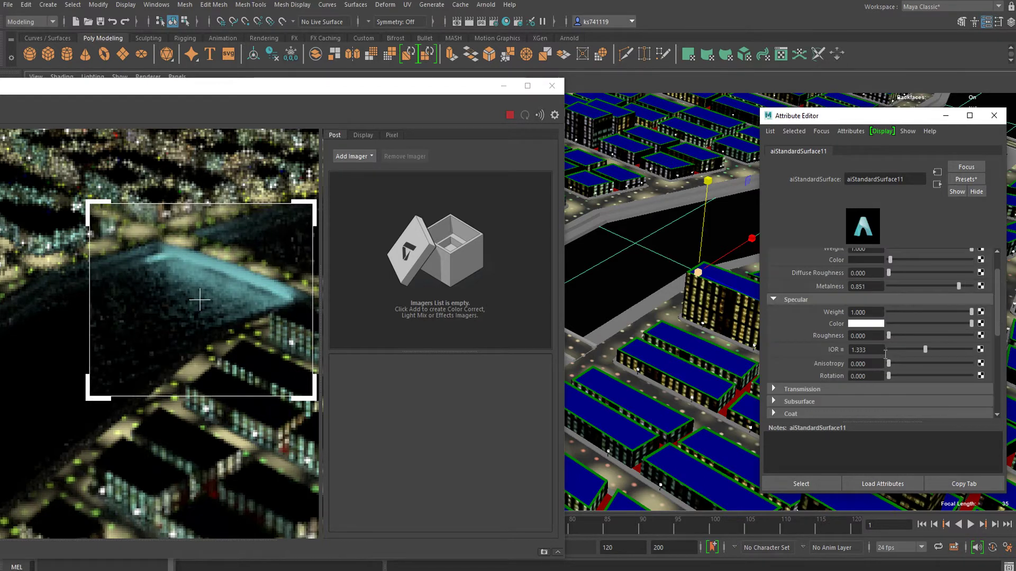
scroll(869, 360, down, 1)
Examine the river surface and the cyan bridge light in the render, checking a dark stretch of water with a temporary crop region.
scroll(252, 257, down, 5)
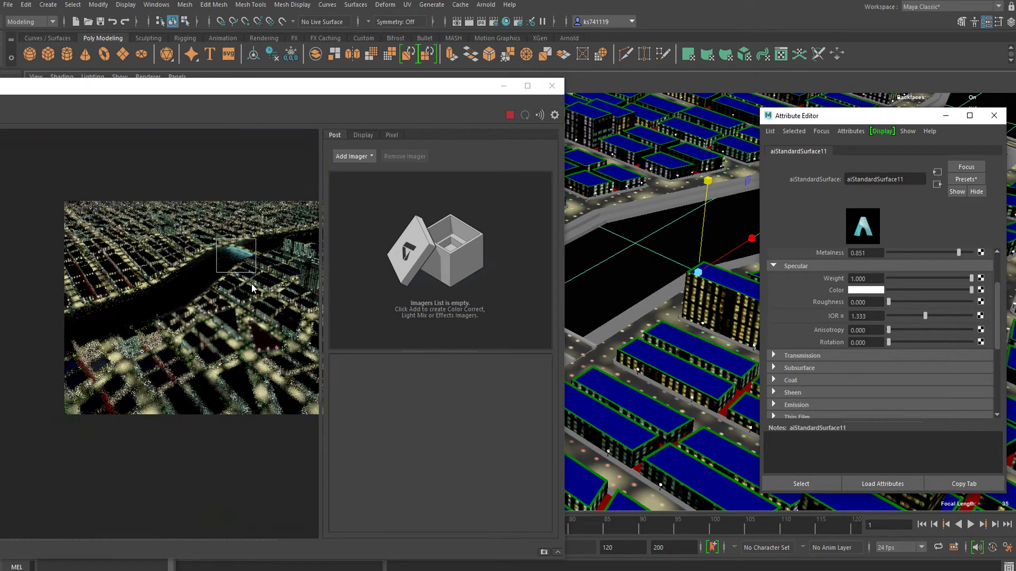
click(185, 328)
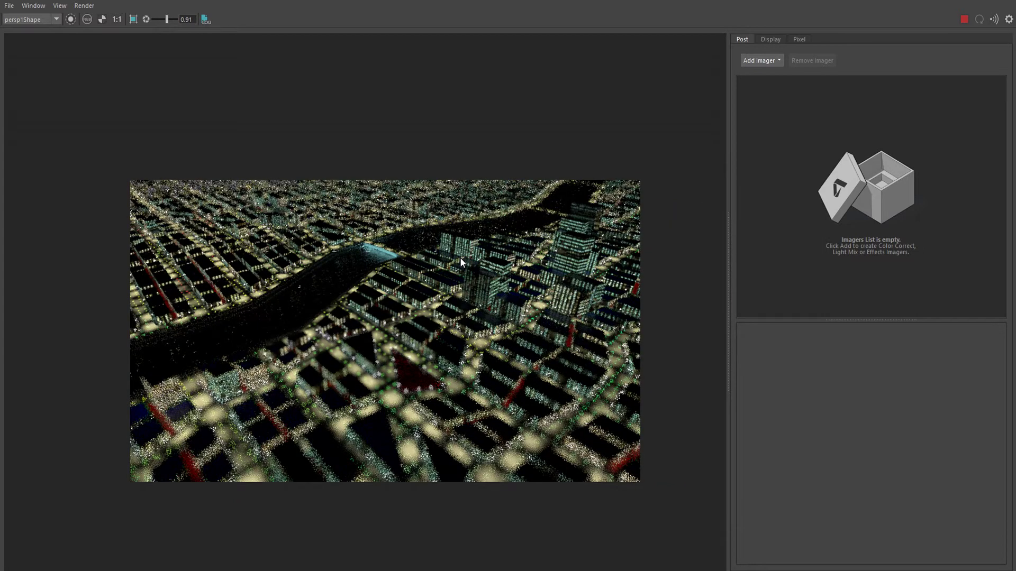
scroll(403, 299, up, 2)
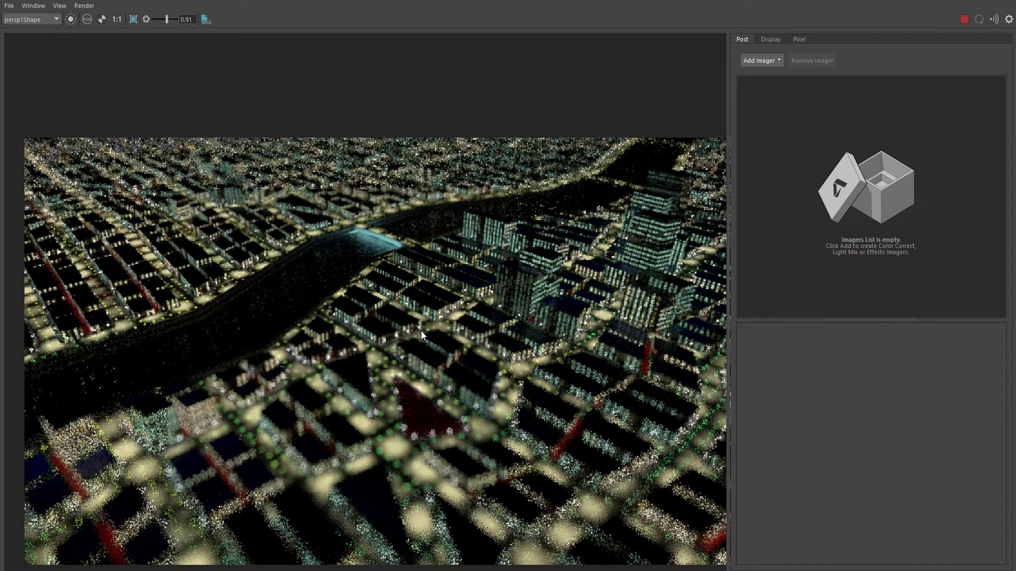
middle_drag(301, 328, 317, 345)
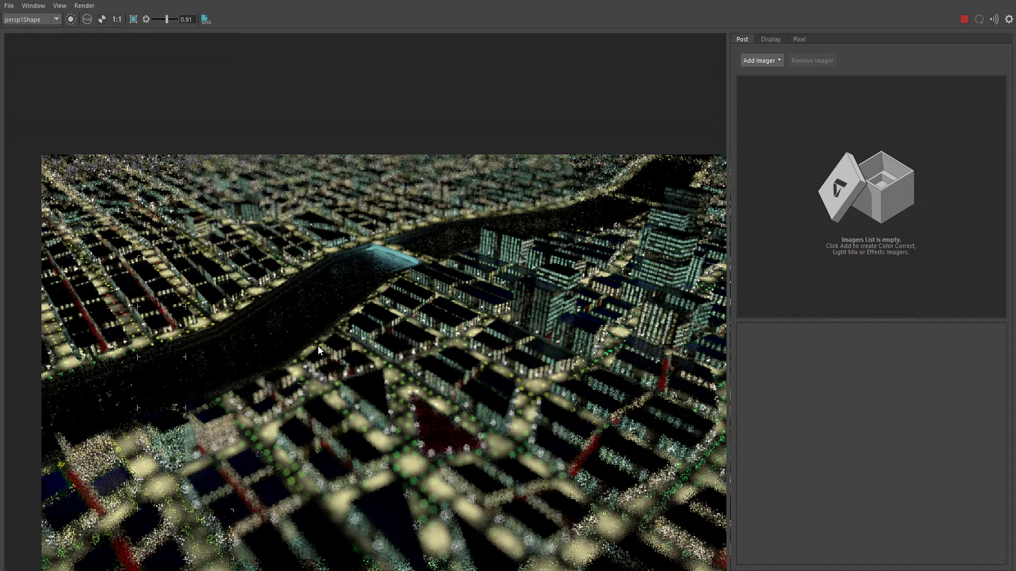
scroll(318, 345, up, 2)
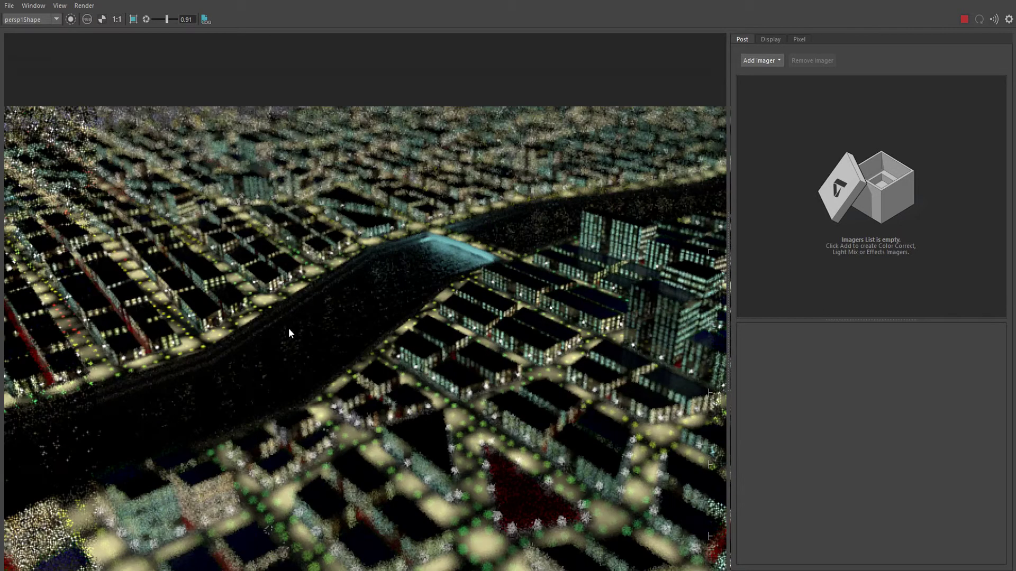
key(c)
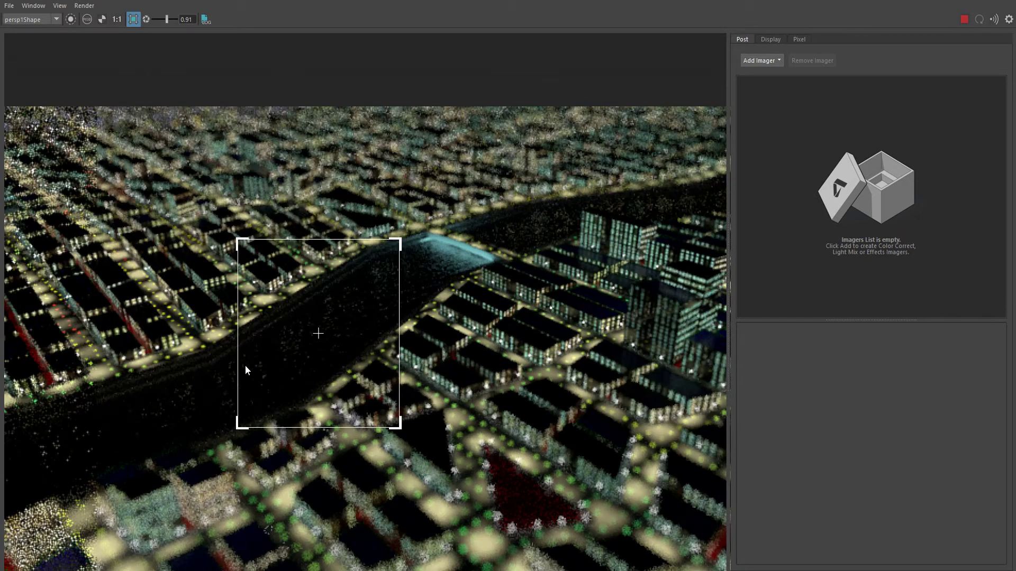
scroll(246, 365, up, 2)
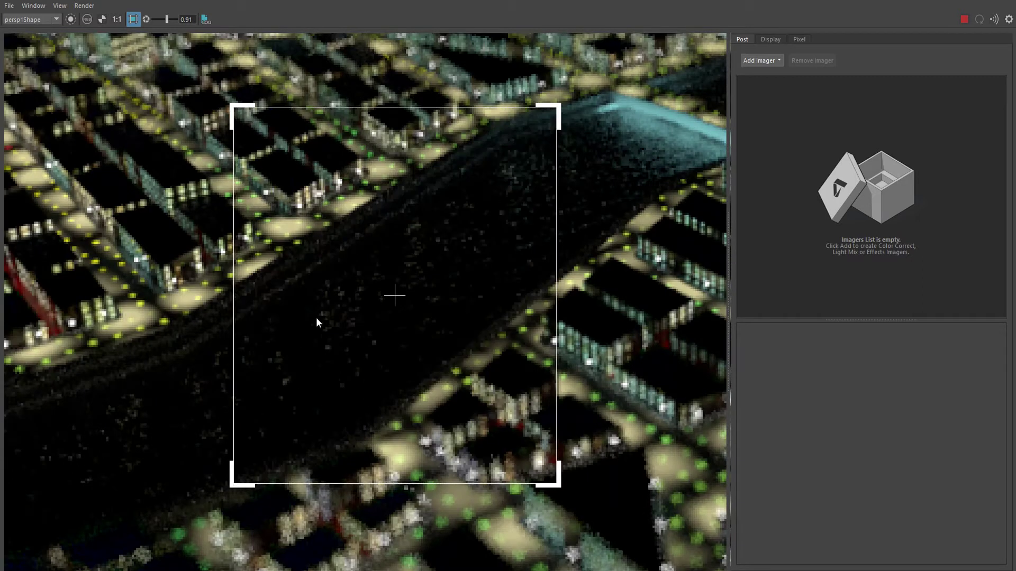
drag(467, 201, 329, 362)
scroll(398, 273, up, 2)
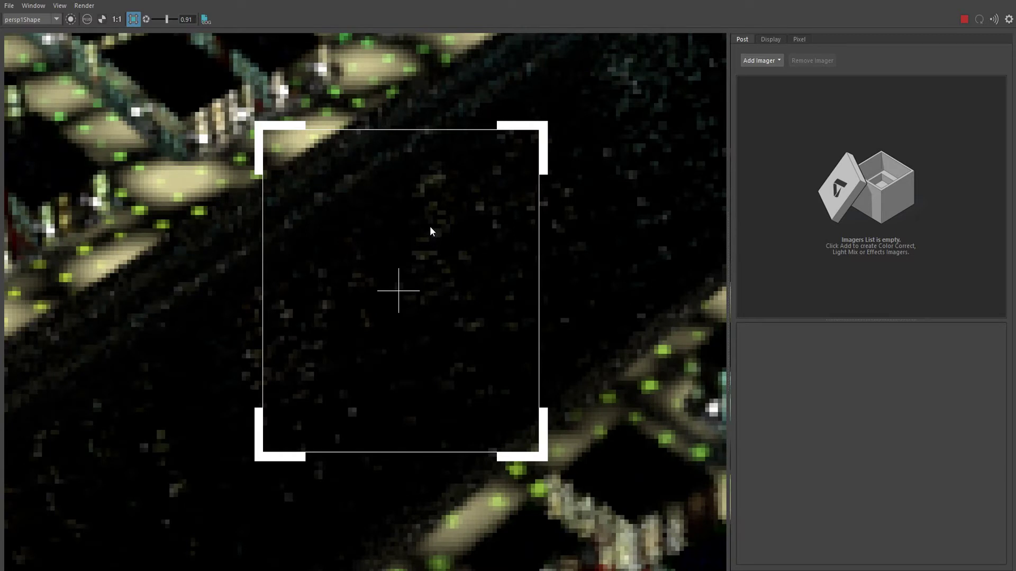
scroll(431, 226, up, 1)
scroll(430, 215, down, 3)
scroll(442, 191, up, 2)
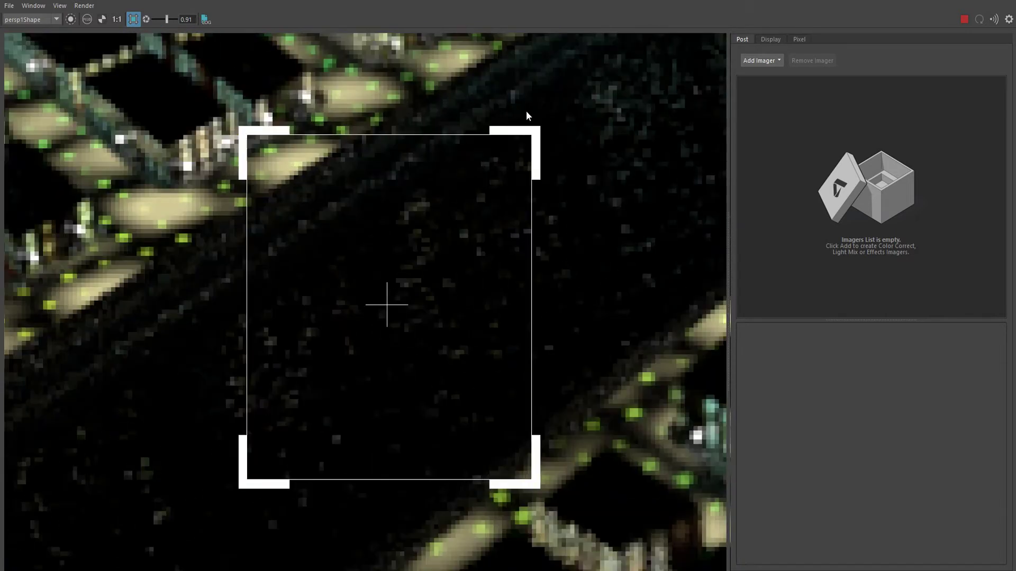
drag(493, 135, 273, 421)
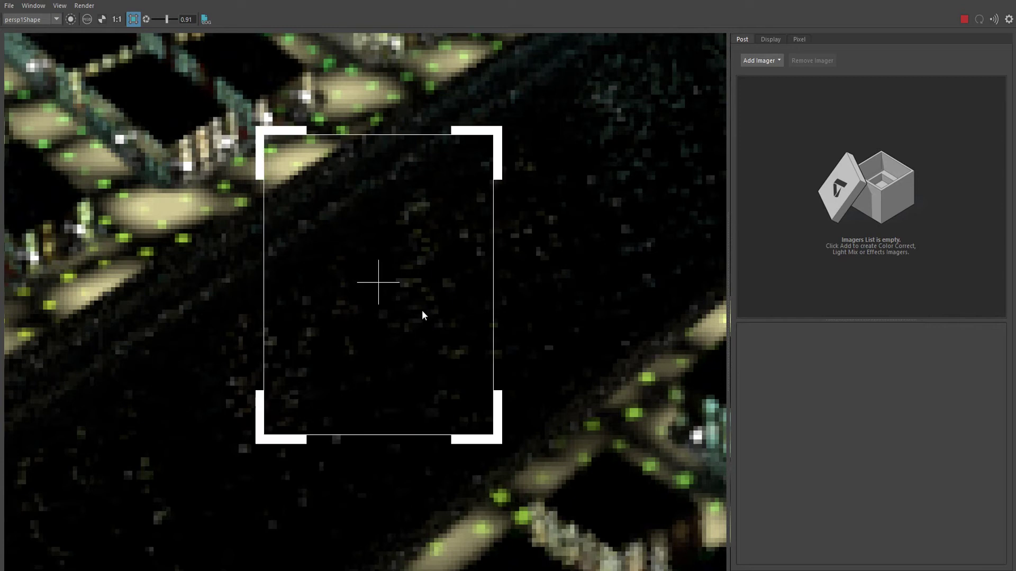
scroll(455, 305, down, 5)
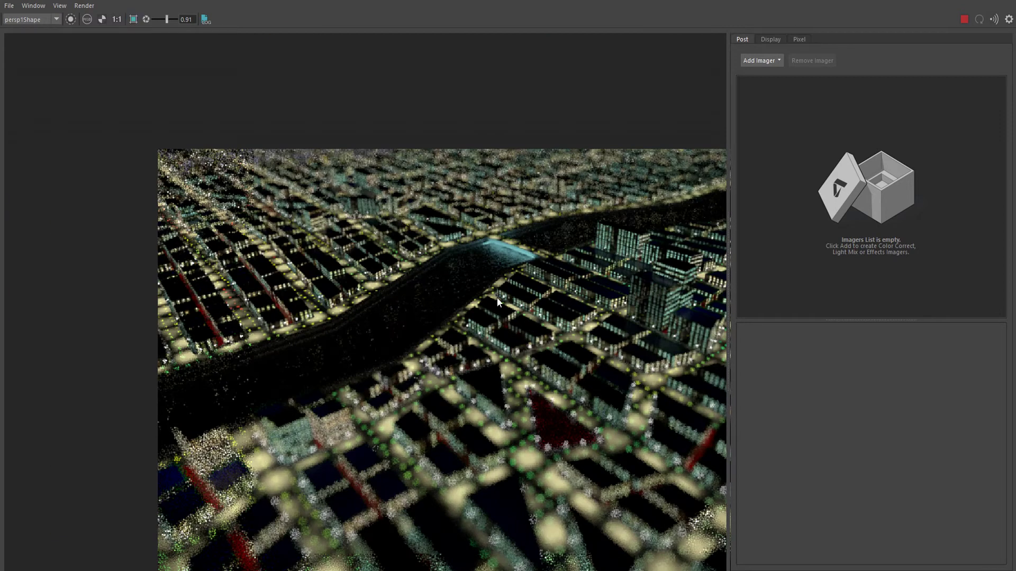
scroll(497, 297, down, 2)
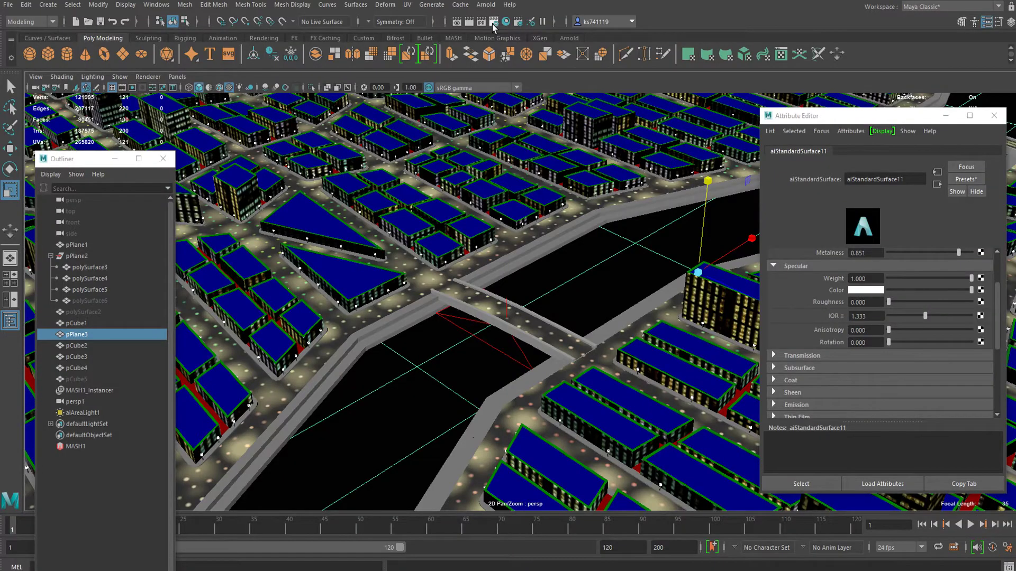
Open the render settings and set the image size to the HD_720 preset.
click(493, 21)
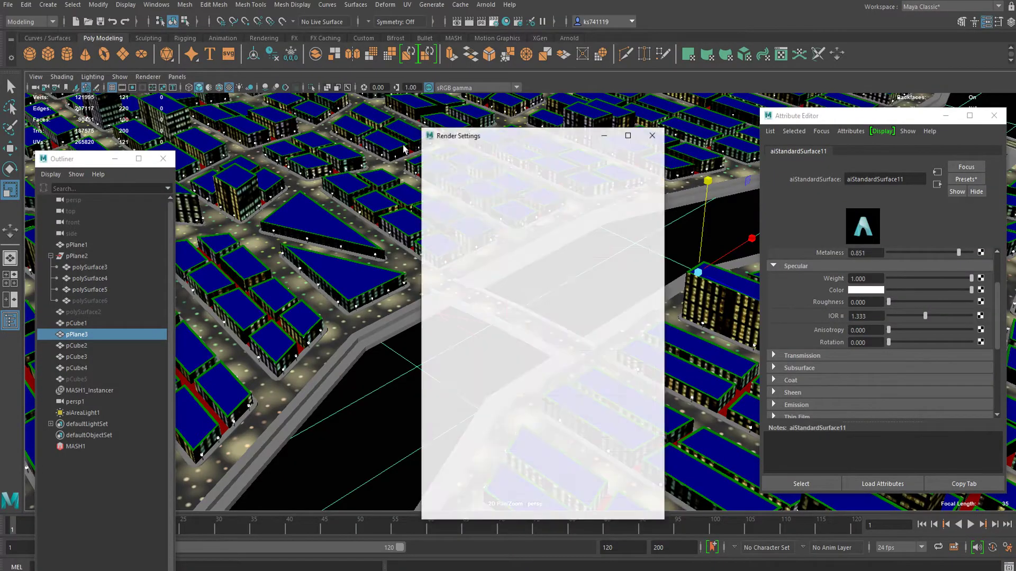
scroll(564, 271, down, 7)
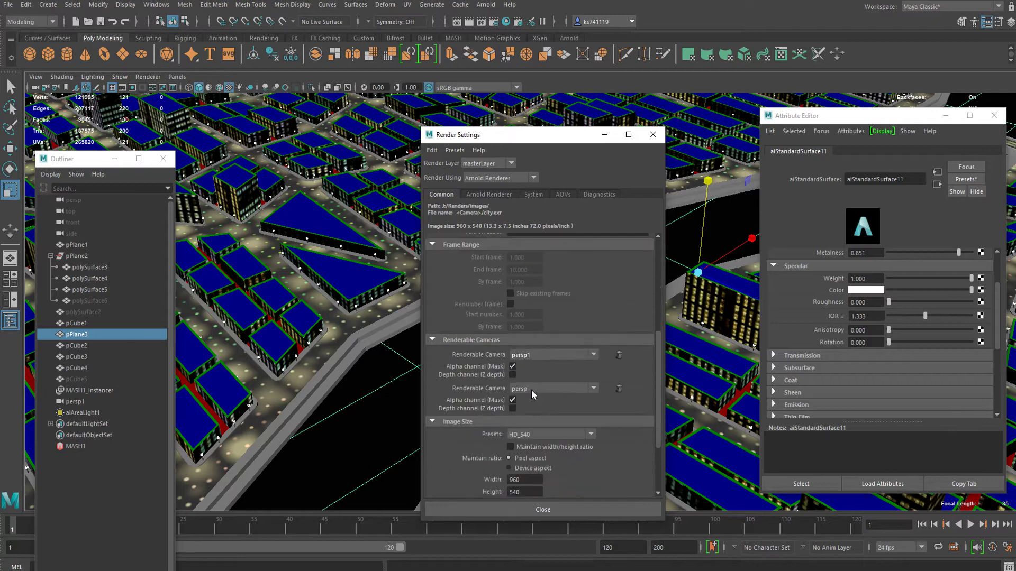
click(547, 402)
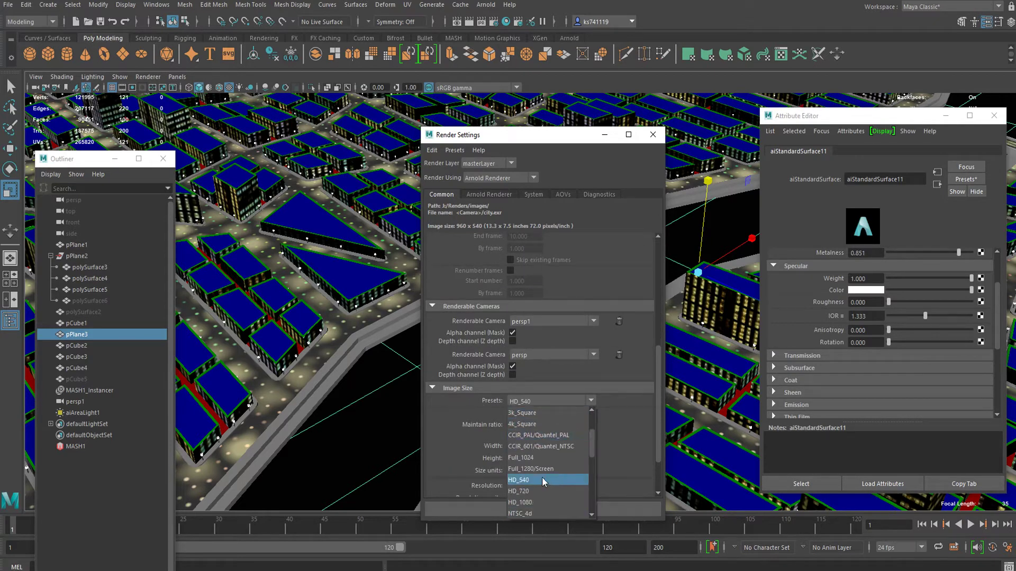
click(531, 506)
scroll(575, 413, down, 2)
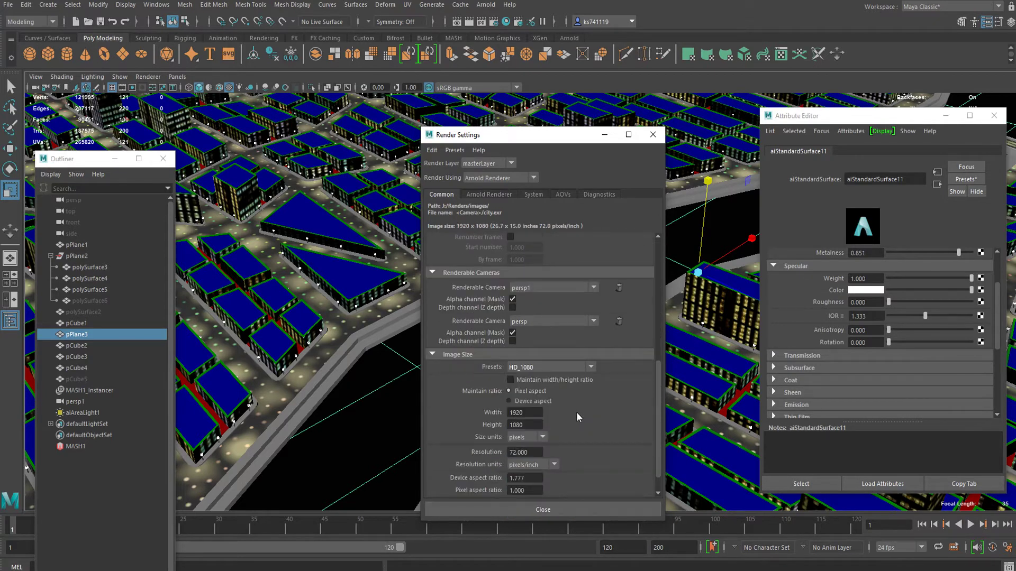
click(542, 367)
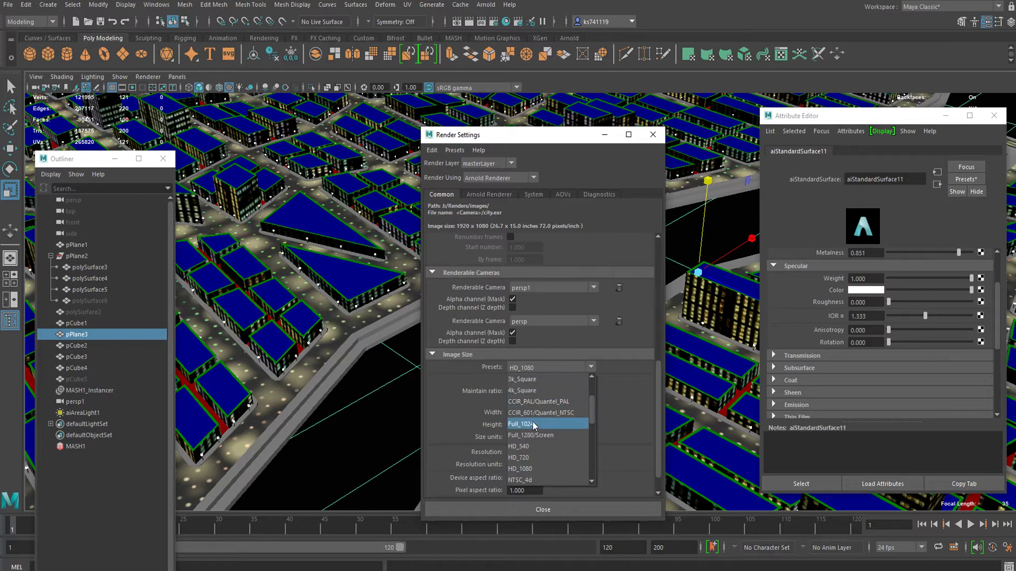
click(527, 459)
scroll(548, 418, up, 2)
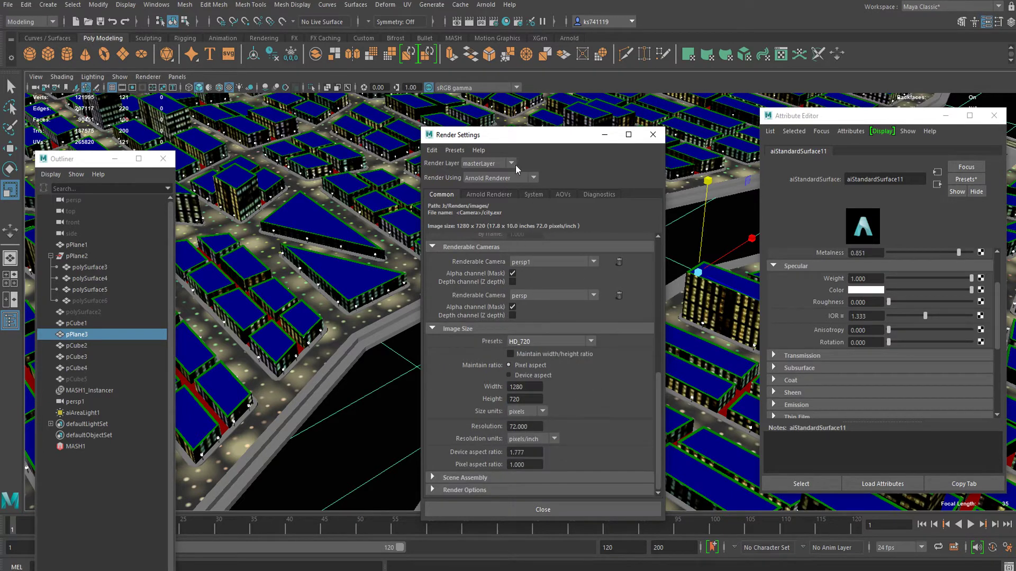
Set Arnold's Camera (AA) samples to 6 and the Transmission, SSS and Volume Indirect samples to 0.
click(492, 194)
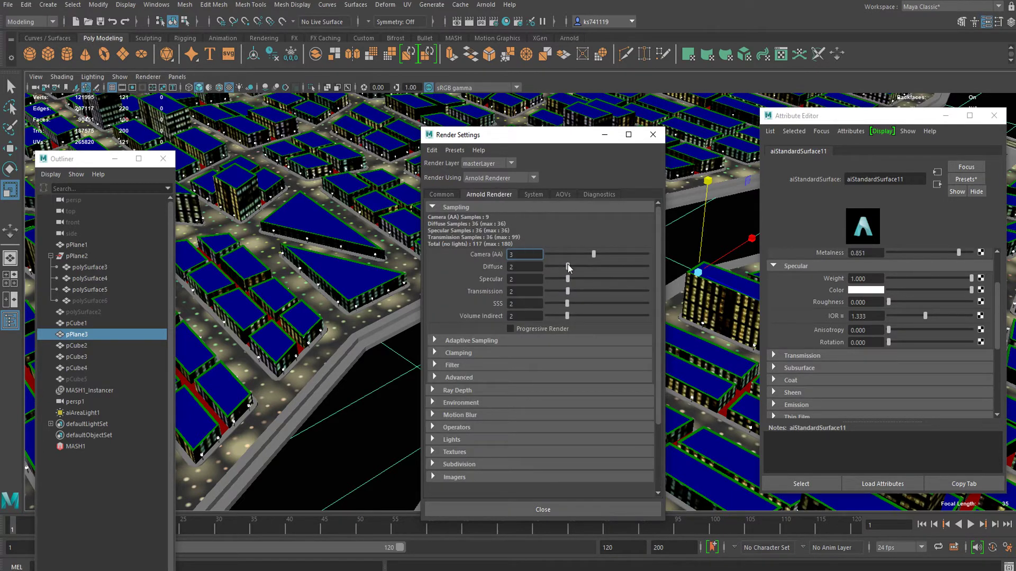
drag(593, 255, 611, 254)
drag(566, 295, 546, 316)
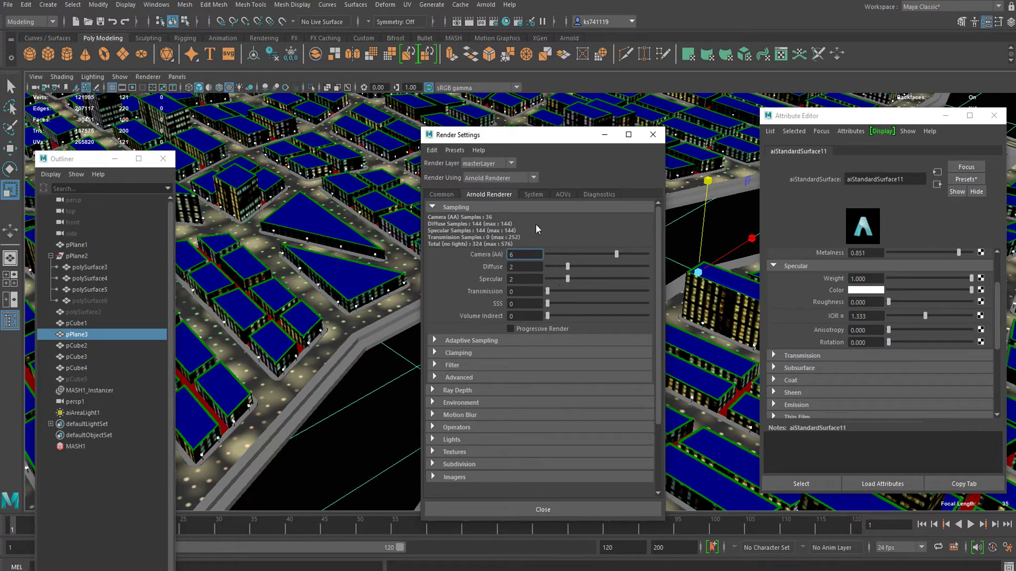
drag(526, 141, 475, 144)
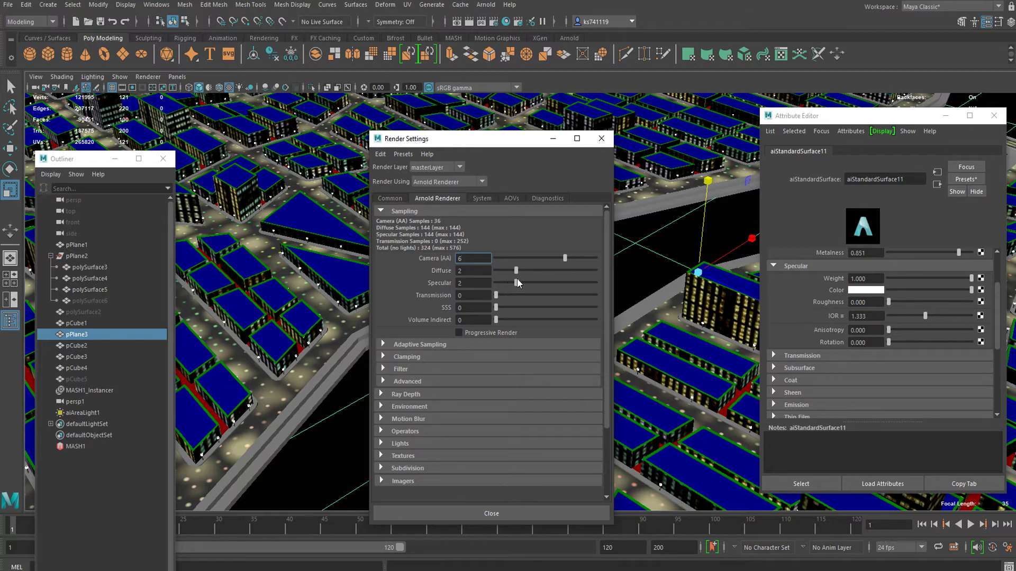
drag(524, 287, 520, 289)
click(478, 283)
click(416, 396)
click(416, 395)
Try adding RGBA to the active Arnold AOVs, and remove it again.
click(516, 196)
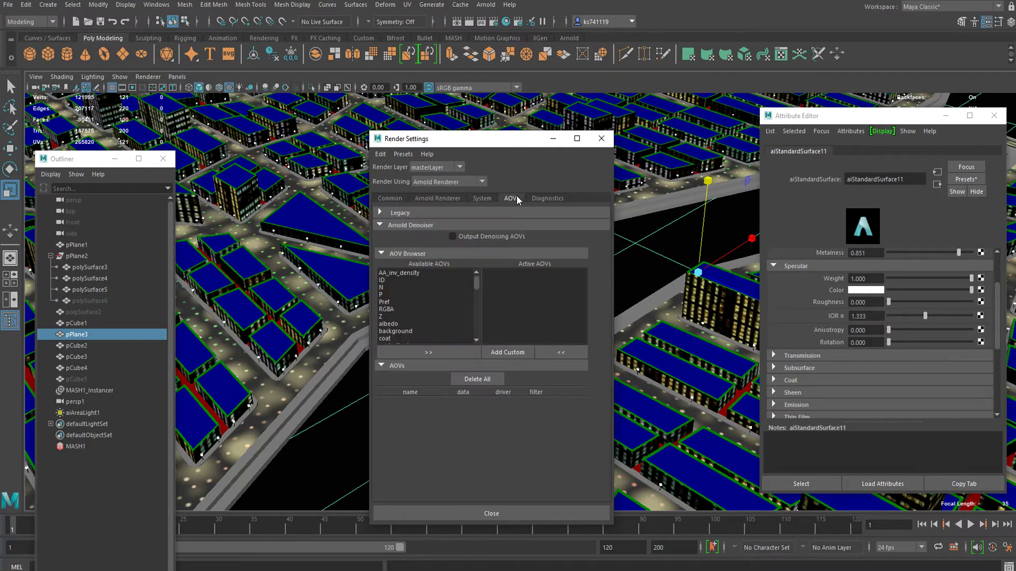
click(396, 309)
scroll(418, 339, down, 1)
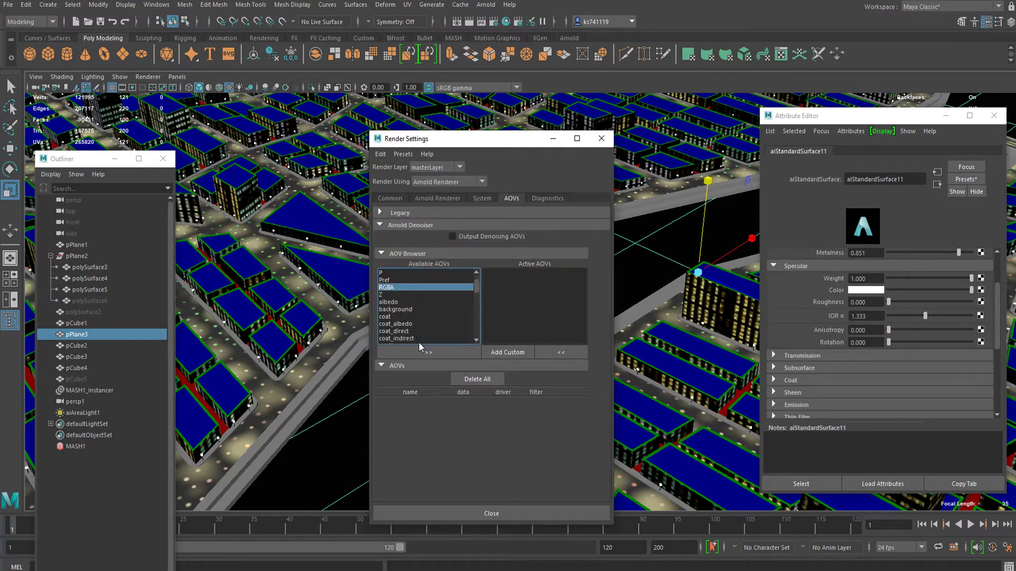
click(418, 352)
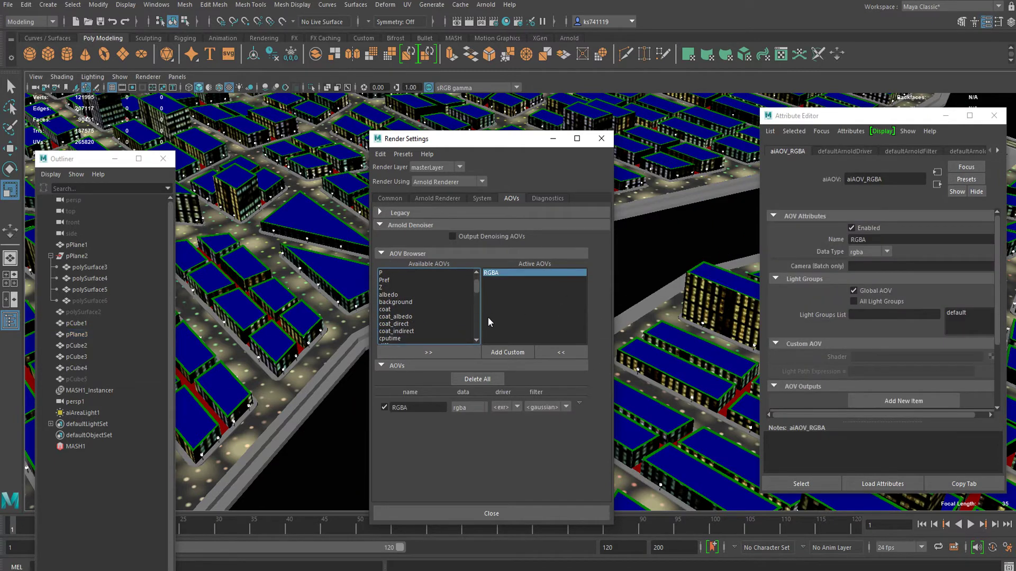
scroll(886, 288, up, 3)
click(560, 352)
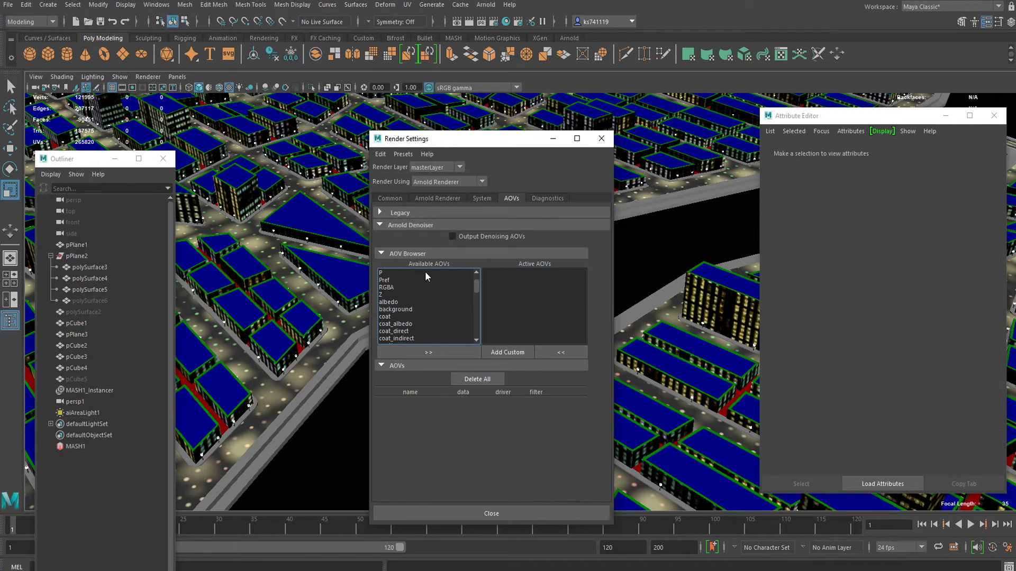
Add emission to the active AOVs and close the render settings.
click(401, 287)
scroll(405, 303, down, 5)
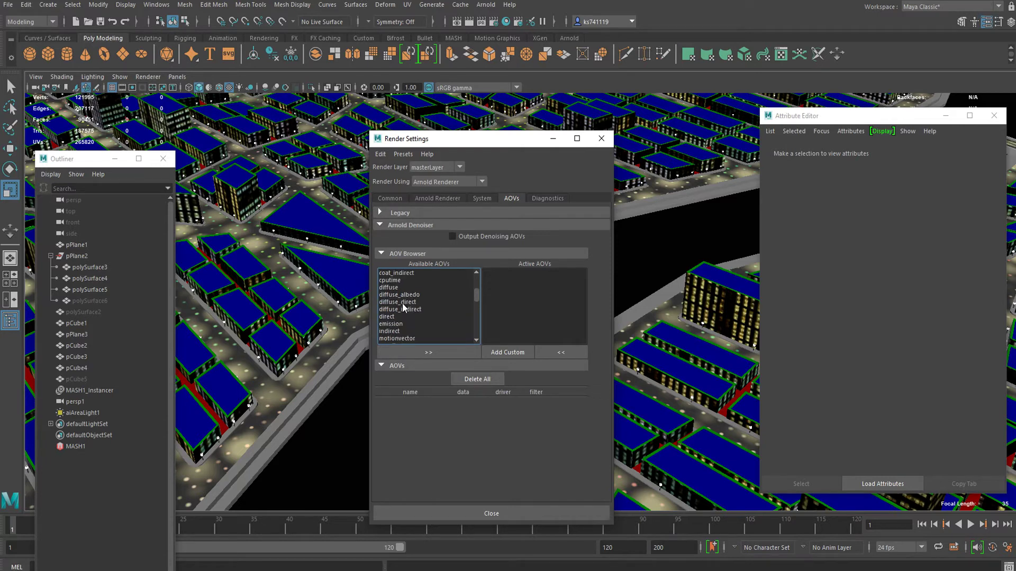
click(391, 280)
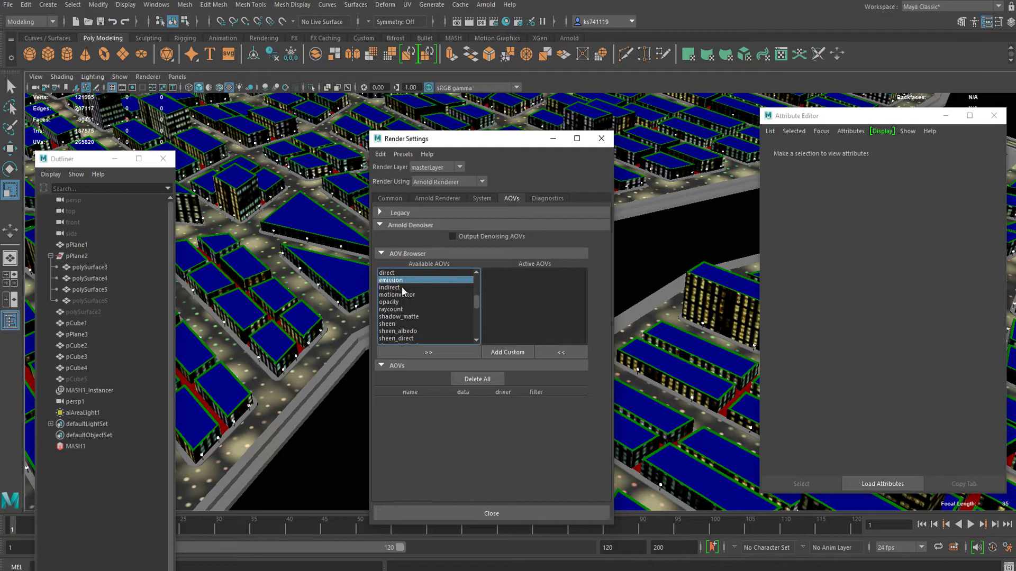
click(428, 352)
scroll(424, 294, up, 4)
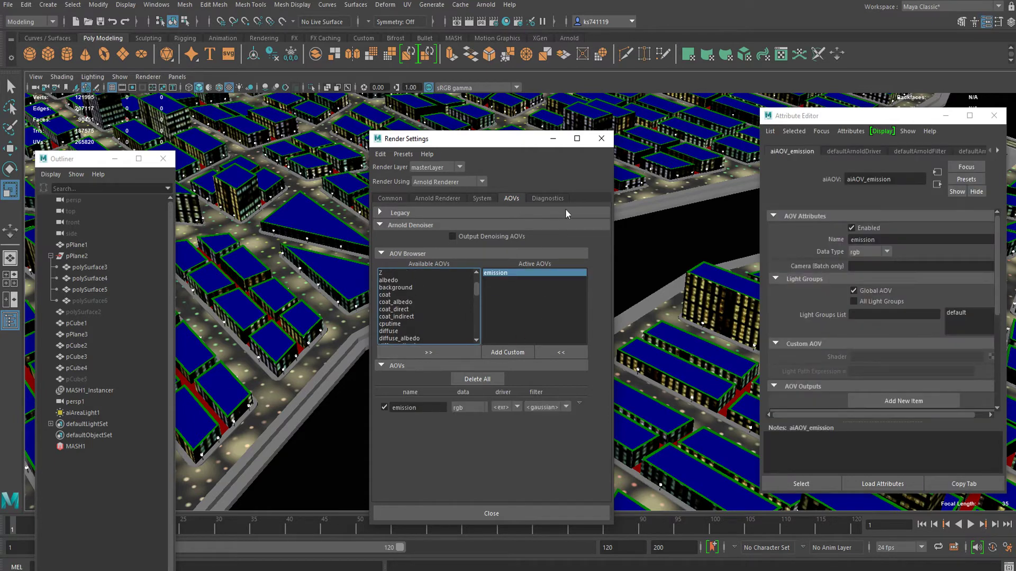
click(601, 139)
Render the night city with Arnold and inspect the river near the bridge up close.
click(485, 4)
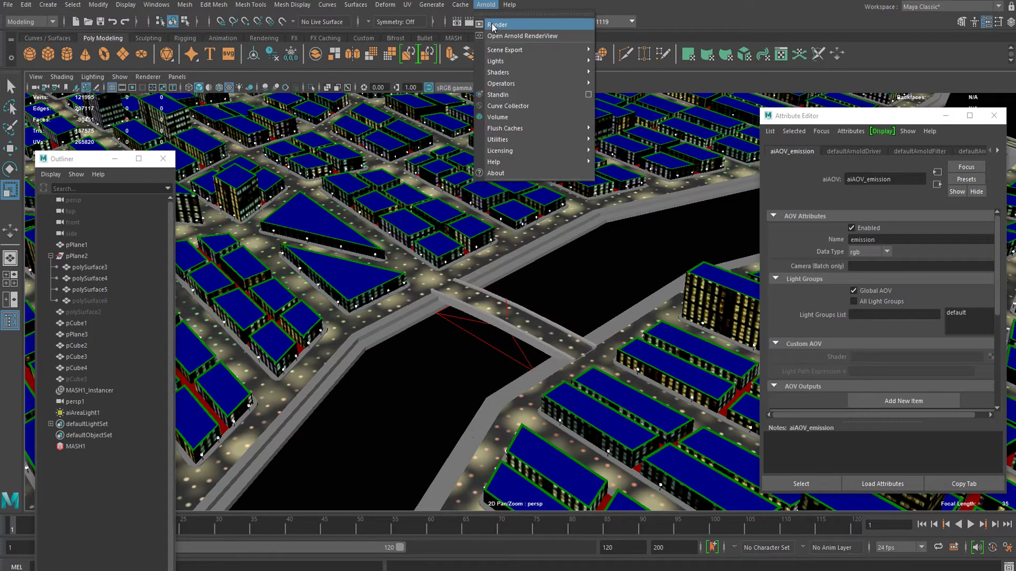
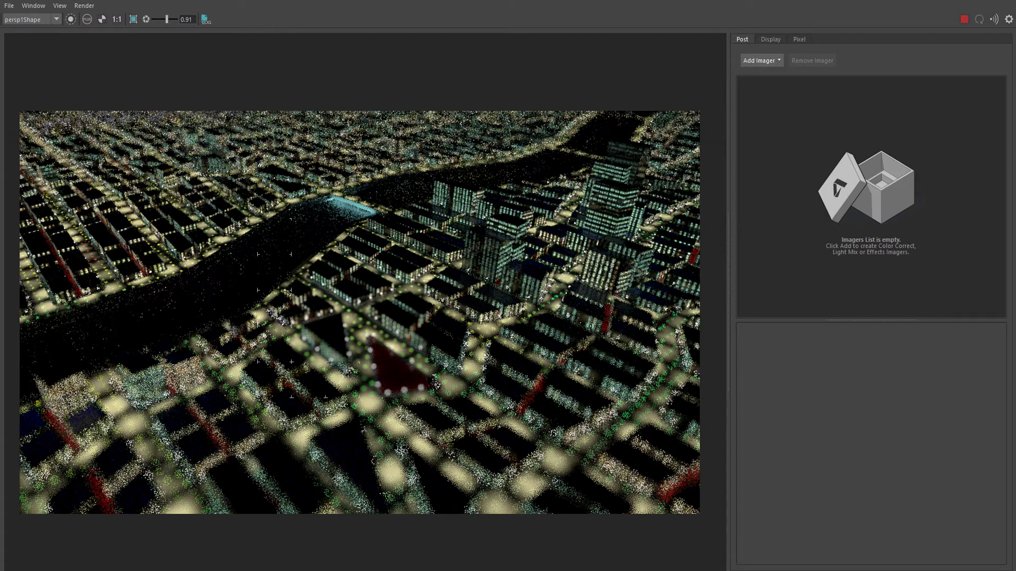
scroll(385, 175, up, 3)
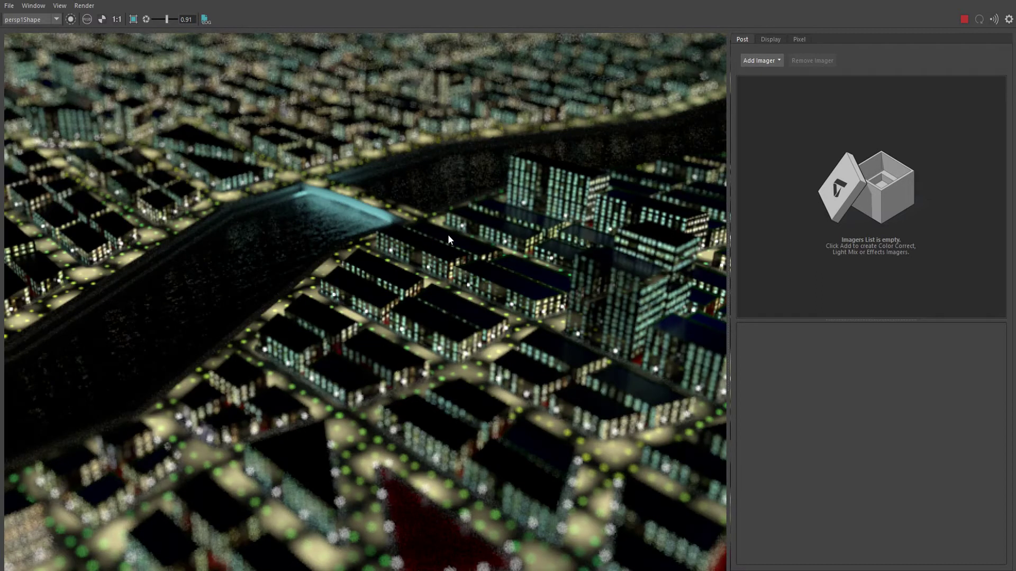
Add a Lens Effects imager to the render and set its Bloom Strength to about 0.367.
click(752, 63)
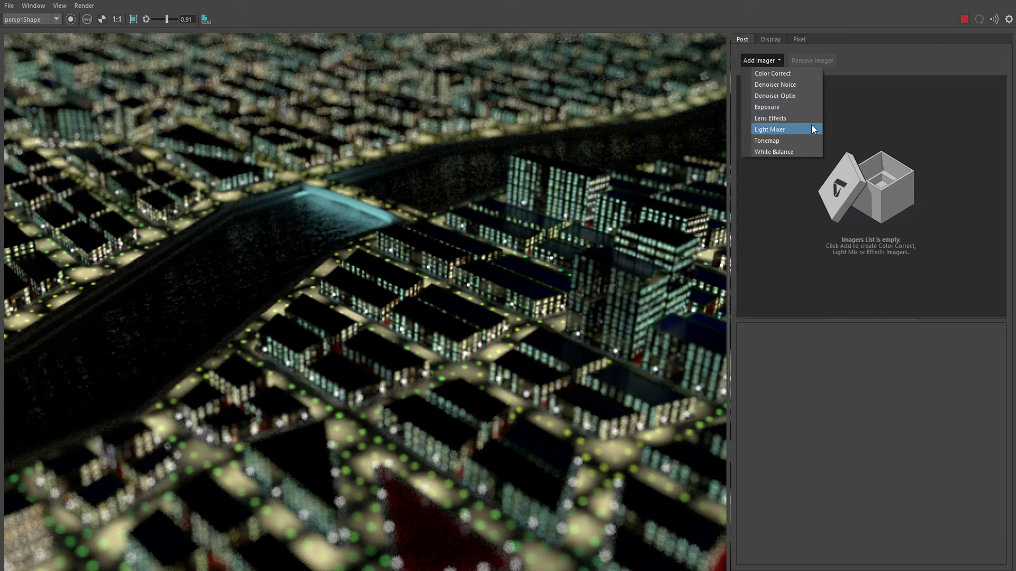
click(789, 117)
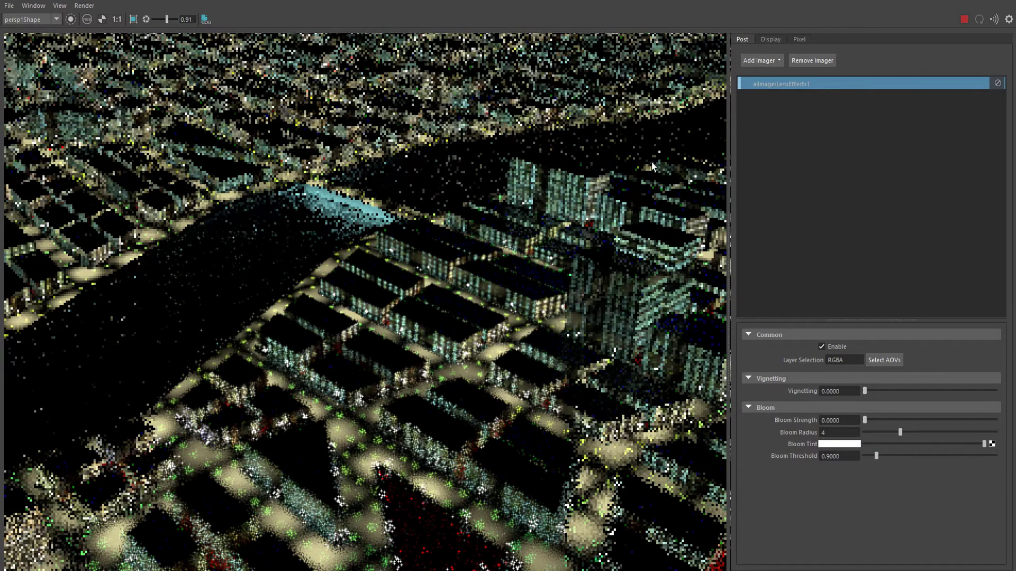
scroll(509, 208, down, 5)
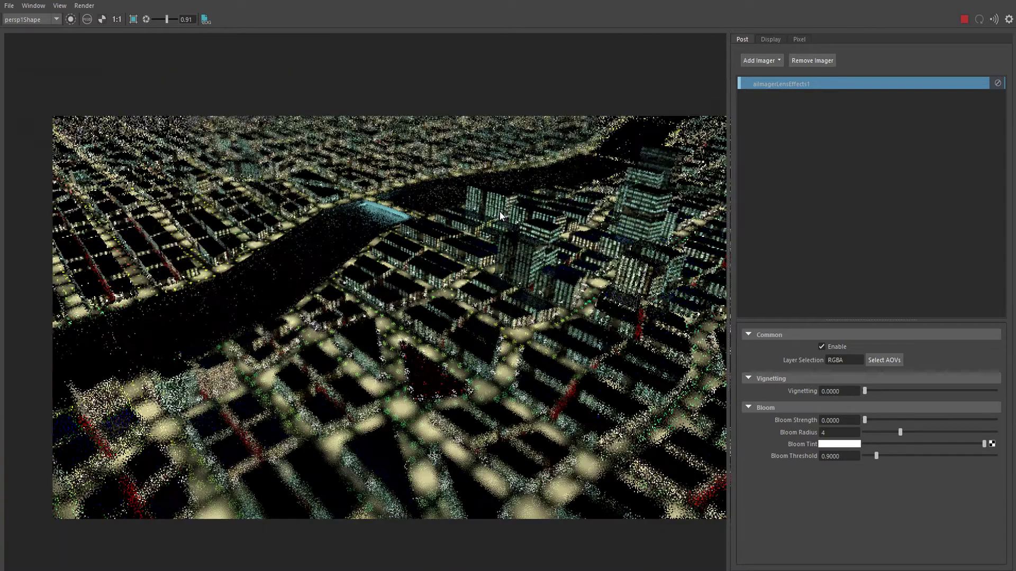
middle_drag(492, 212, 473, 205)
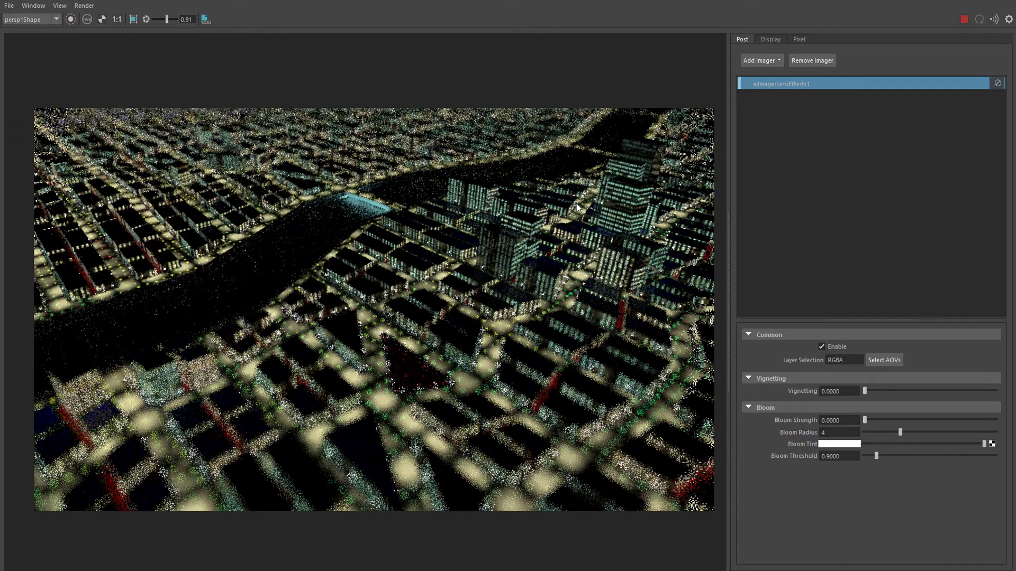
scroll(577, 207, up, 2)
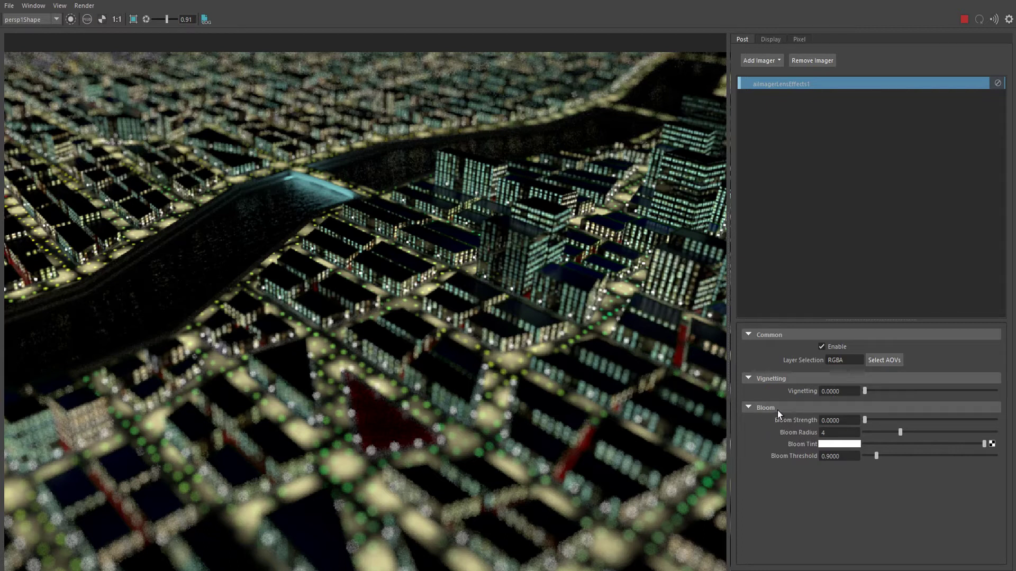
click(869, 421)
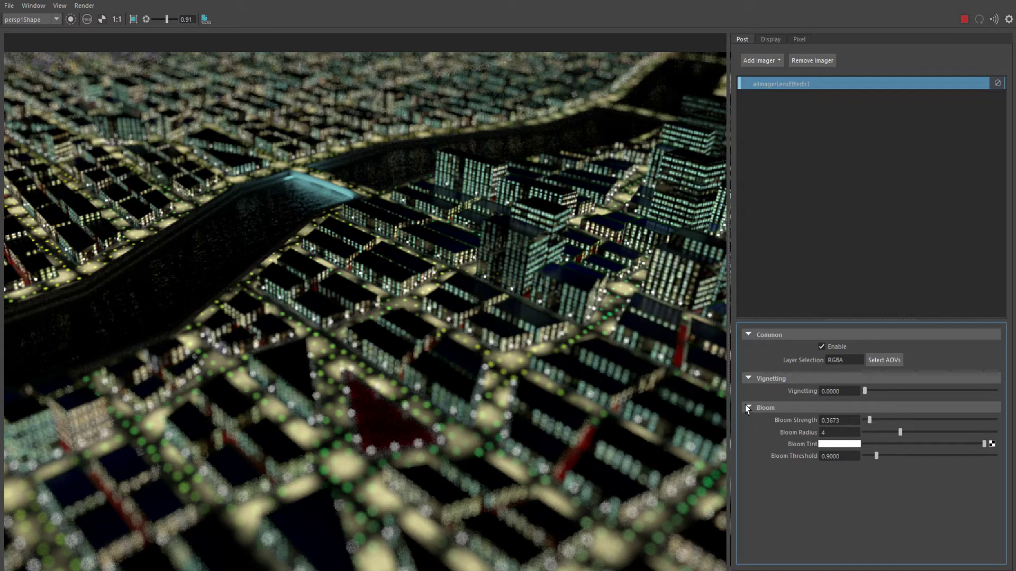
Examine the bloom across the whole night city render and along the dark river.
scroll(522, 347, down, 3)
middle_drag(514, 335, 485, 329)
scroll(469, 317, up, 5)
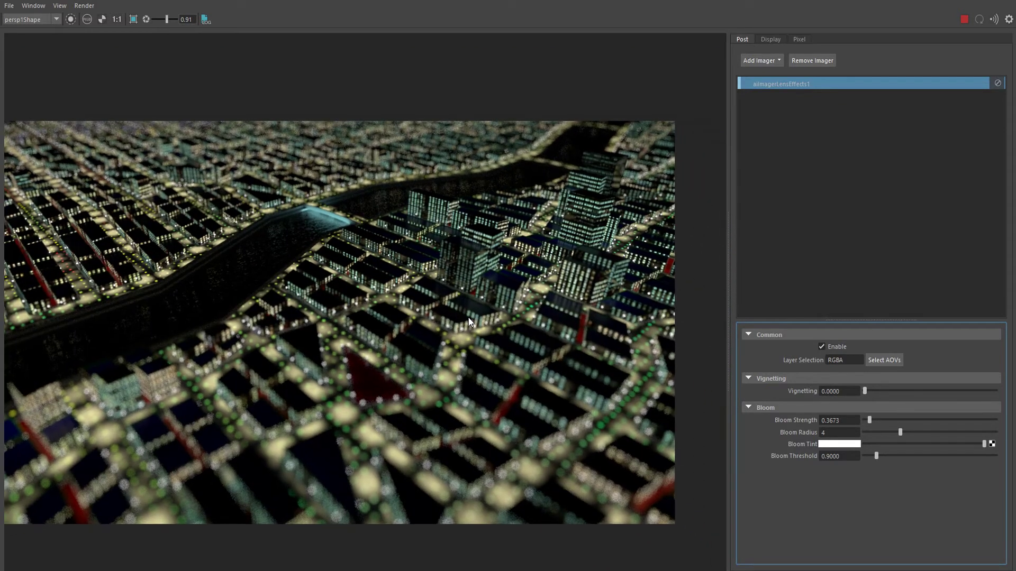
scroll(473, 325, down, 2)
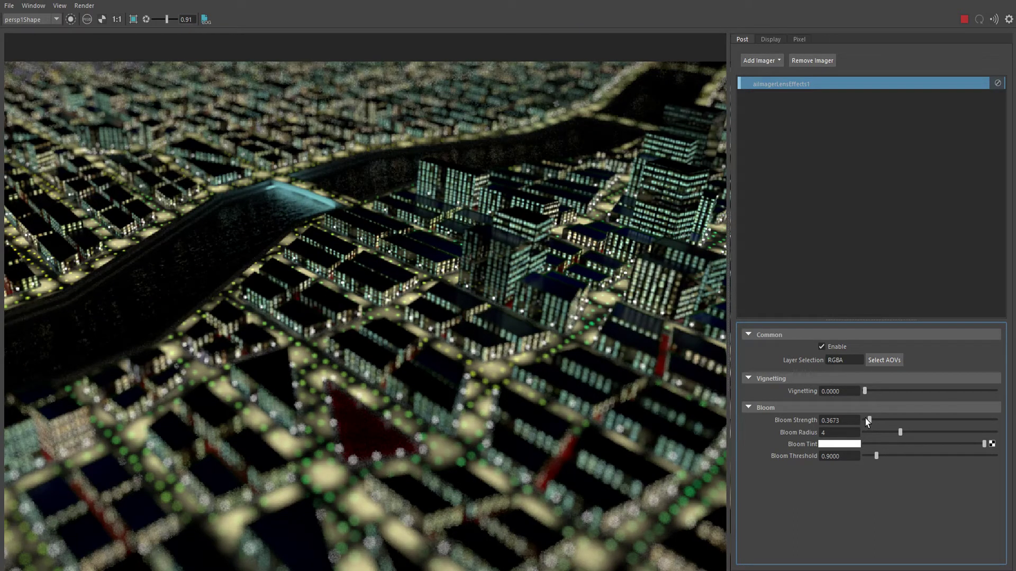
scroll(496, 367, down, 4)
scroll(468, 344, up, 5)
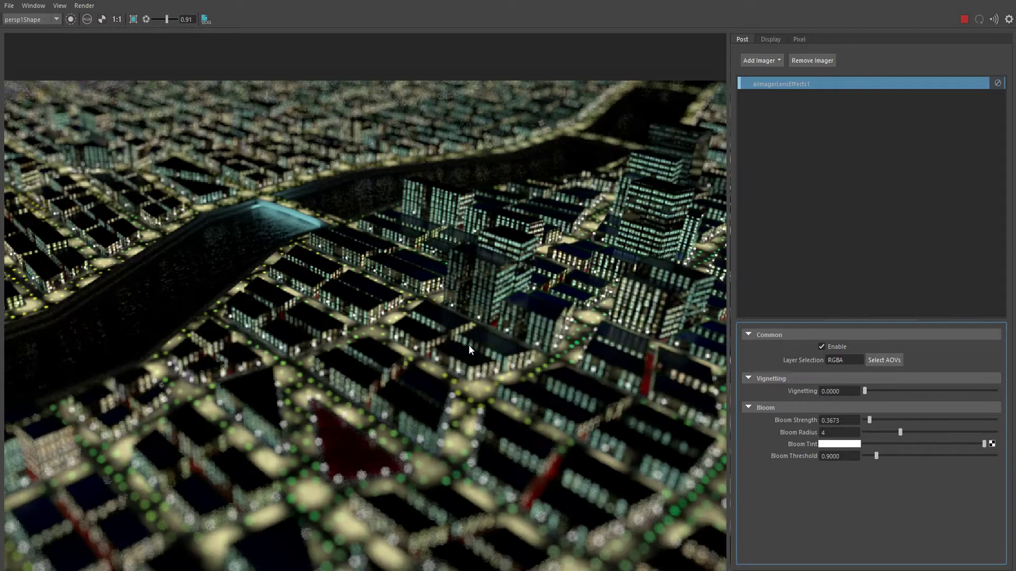
scroll(396, 350, down, 3)
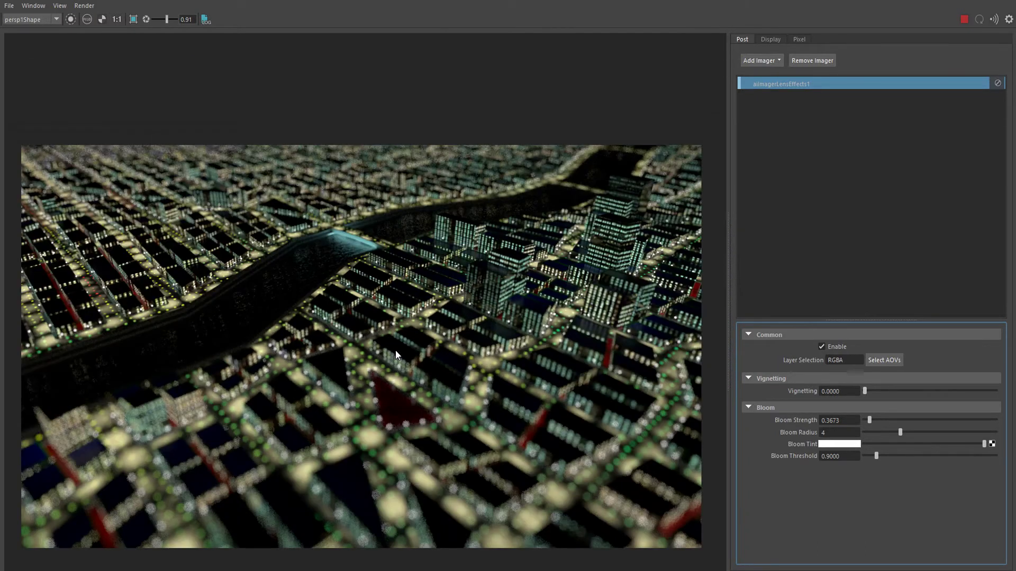
middle_drag(395, 350, 405, 342)
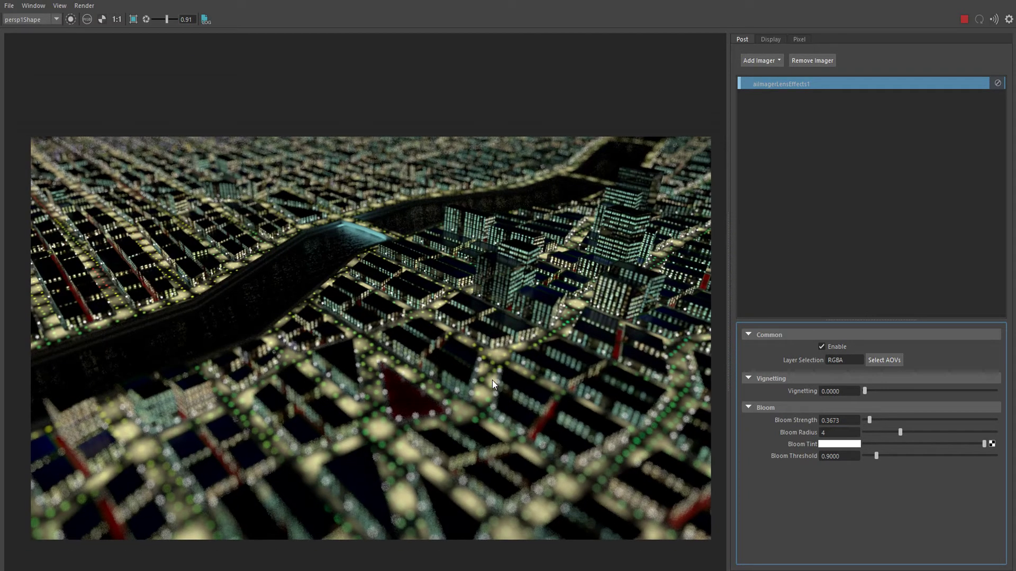
scroll(493, 383, up, 5)
middle_drag(324, 255, 562, 263)
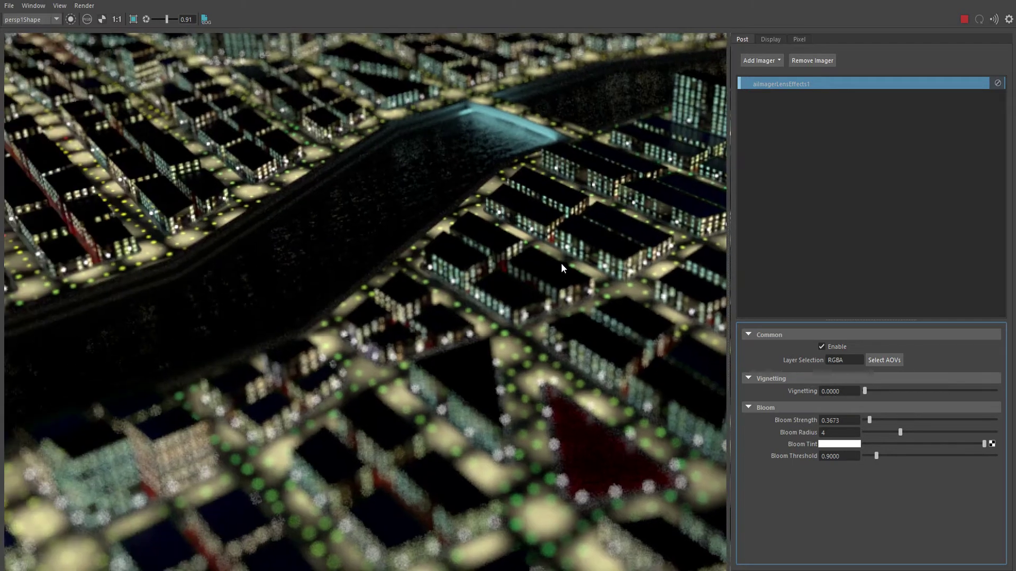
scroll(476, 264, down, 4)
middle_drag(458, 264, 320, 266)
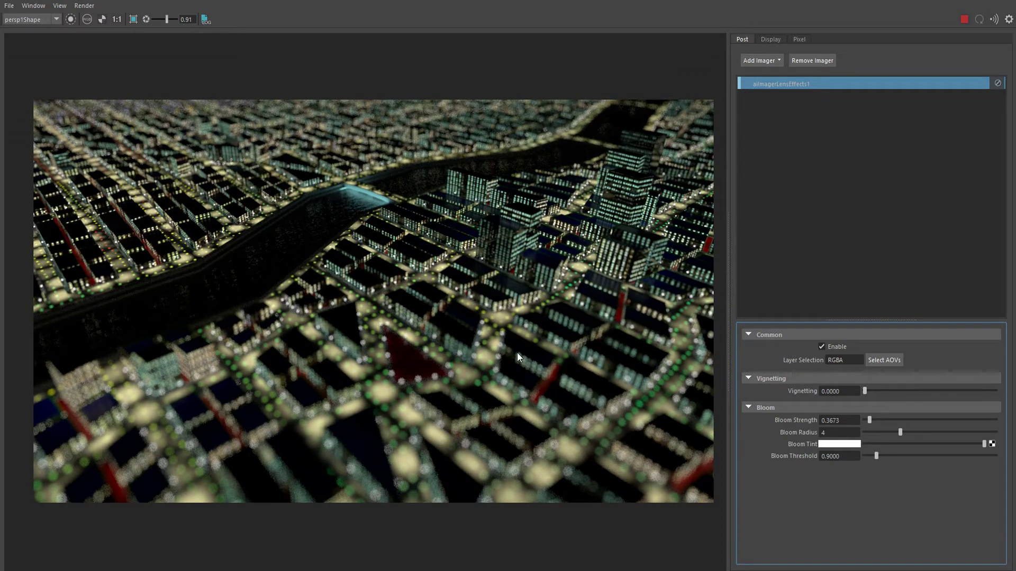
middle_drag(428, 295, 420, 296)
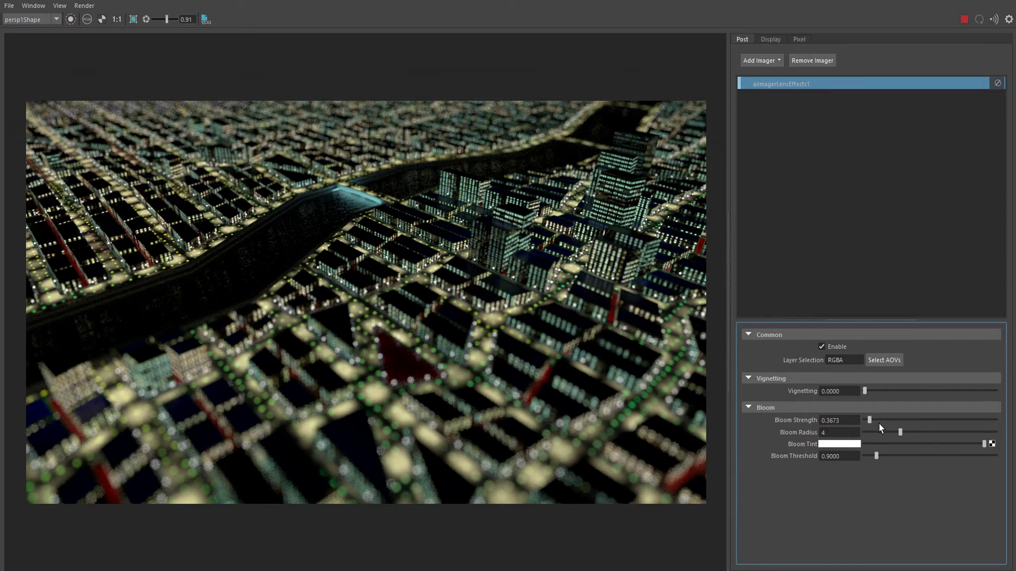
Compare the lit windows and street lights of the blocks beside the bridge up close and from afar.
scroll(429, 218, up, 8)
scroll(429, 218, down, 10)
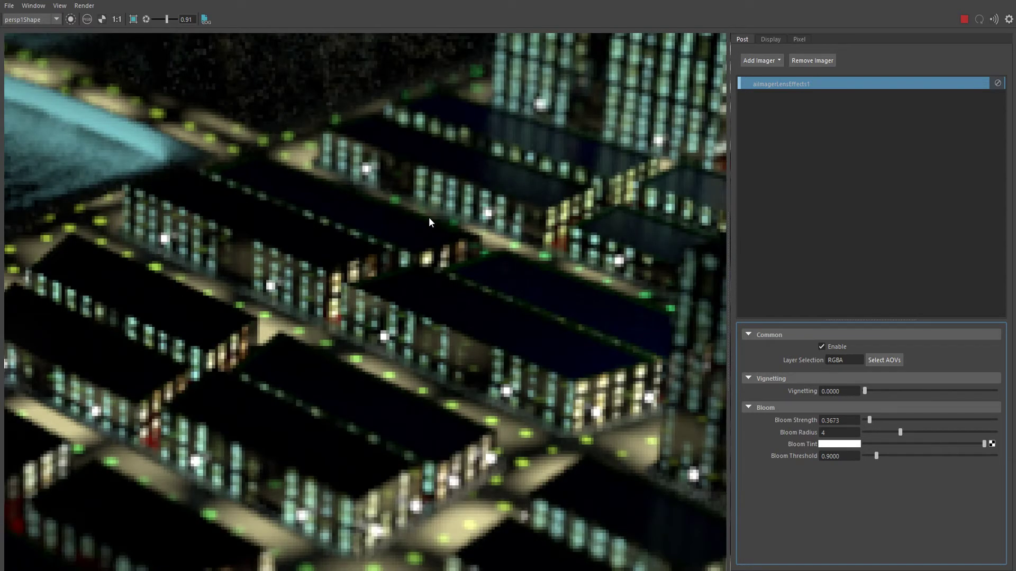
scroll(430, 218, up, 12)
scroll(430, 218, down, 12)
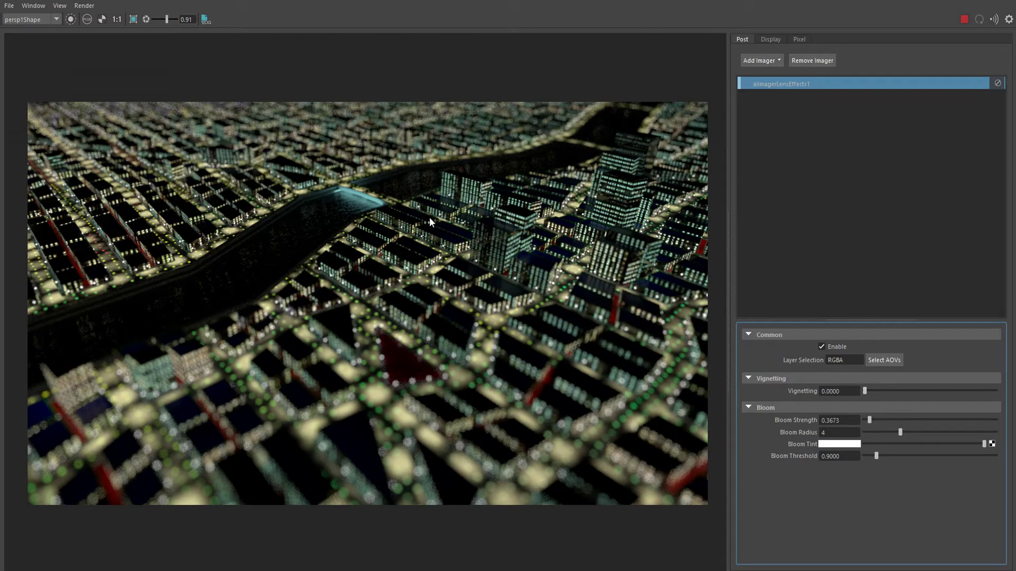
scroll(433, 219, down, 2)
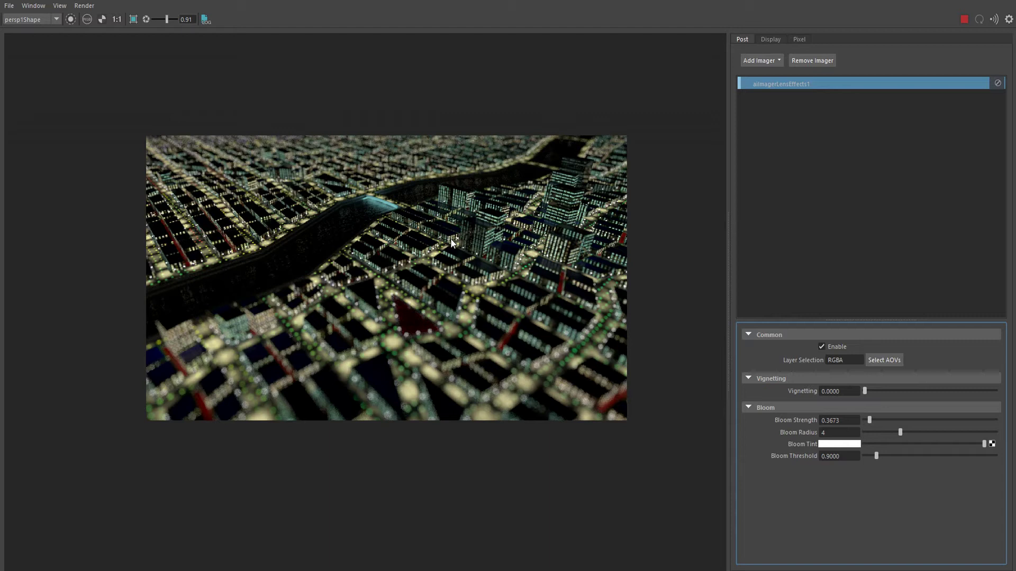
scroll(452, 246, up, 5)
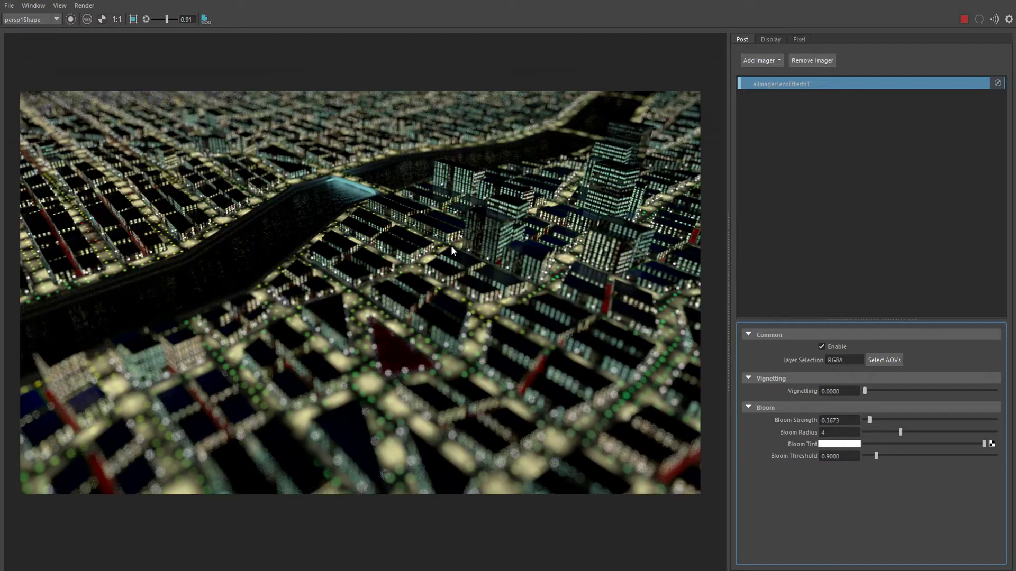
scroll(451, 245, up, 4)
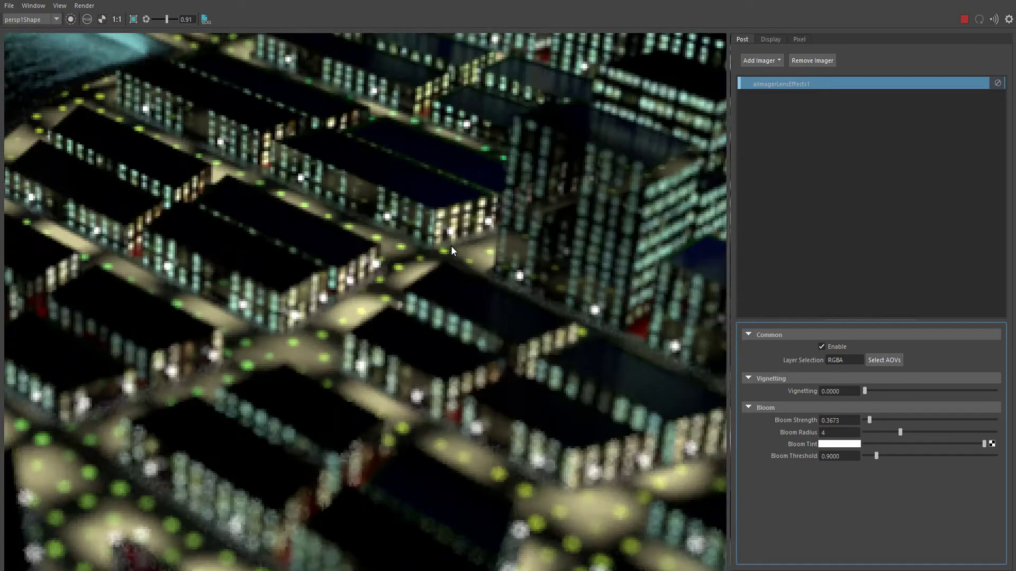
scroll(451, 247, down, 8)
middle_drag(443, 247, 396, 278)
scroll(433, 266, up, 5)
scroll(422, 271, down, 5)
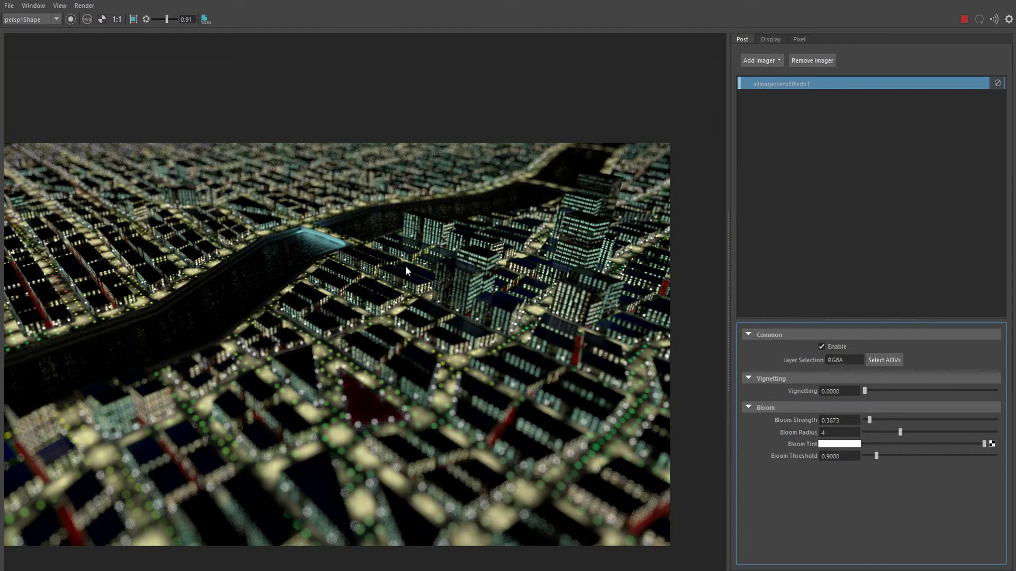
scroll(412, 266, up, 10)
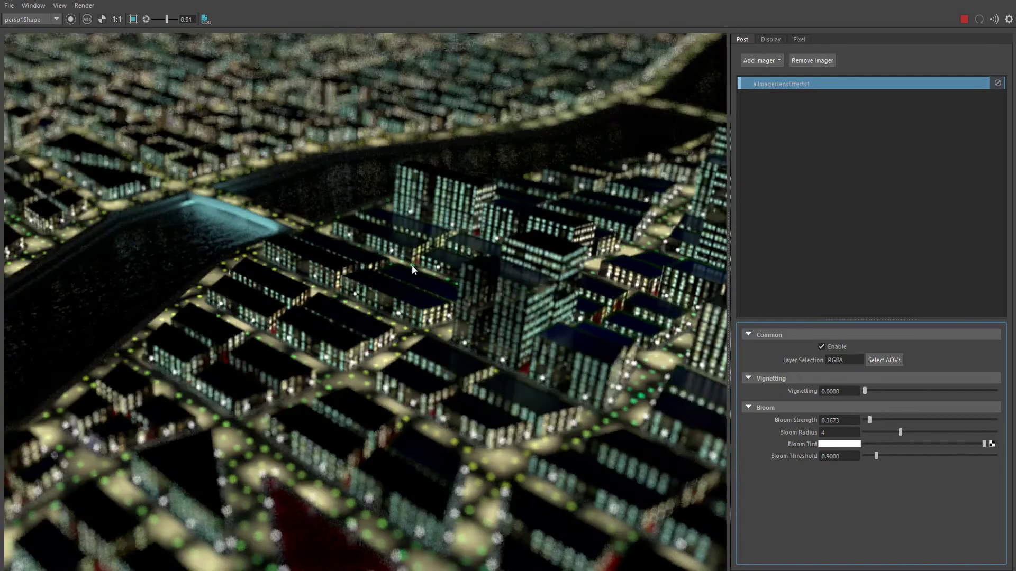
scroll(414, 258, down, 10)
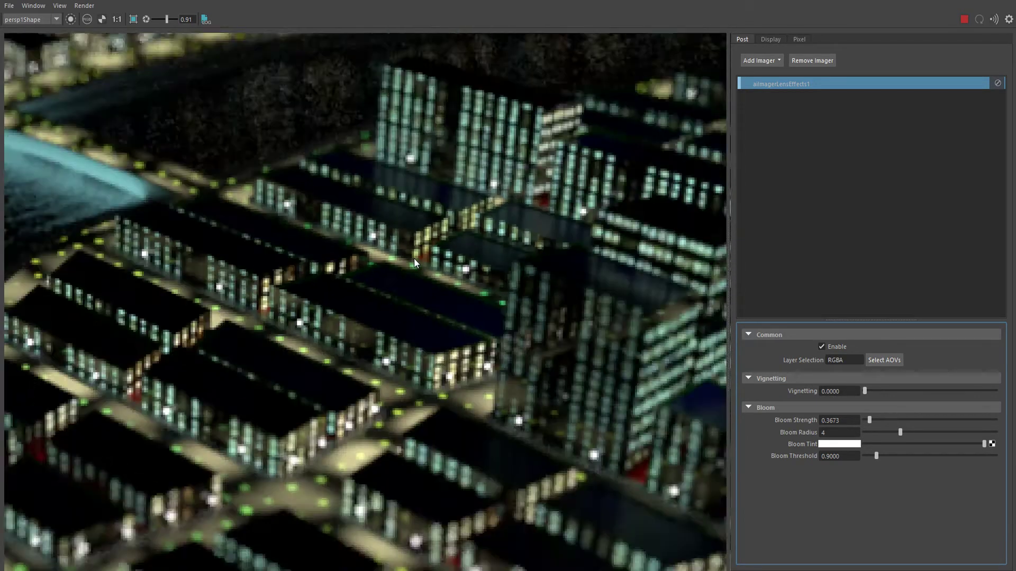
scroll(418, 269, down, 2)
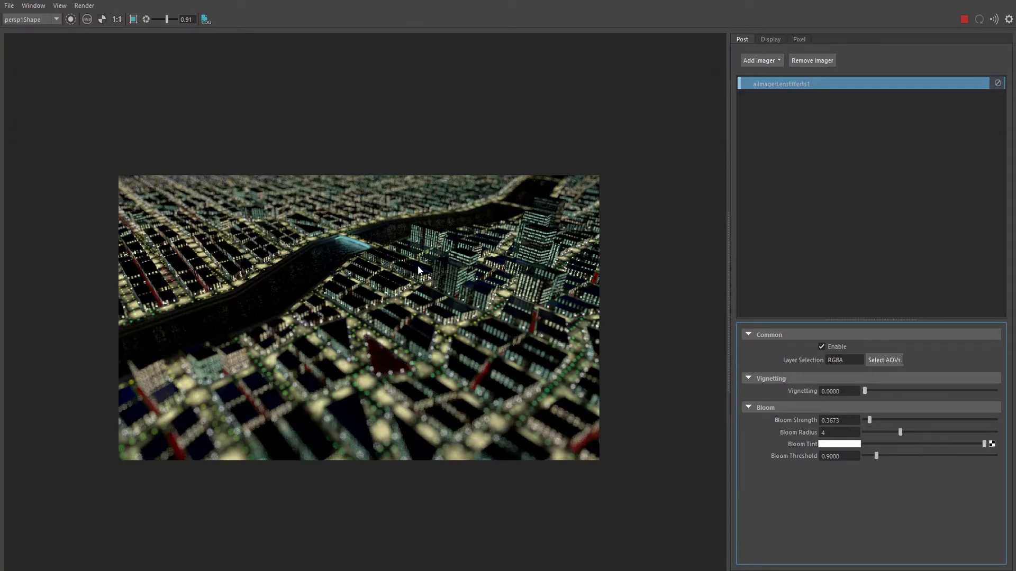
scroll(418, 268, up, 8)
scroll(420, 270, down, 6)
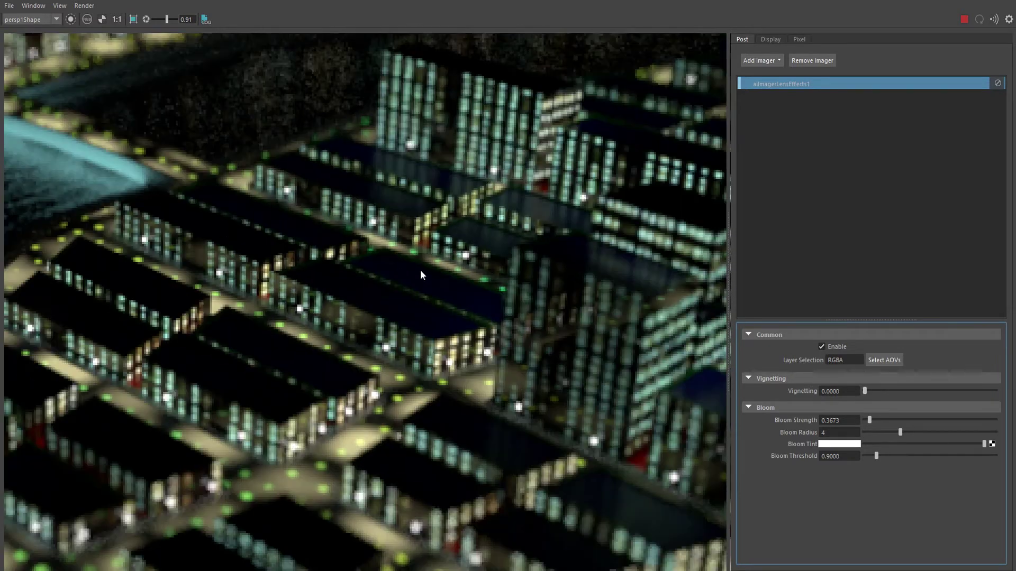
scroll(423, 271, down, 2)
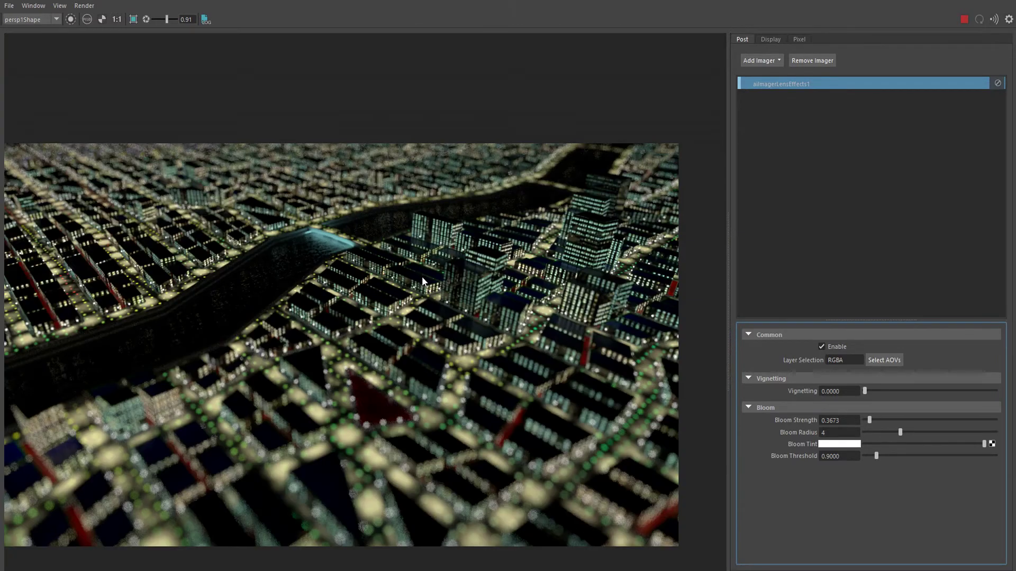
scroll(421, 275, down, 2)
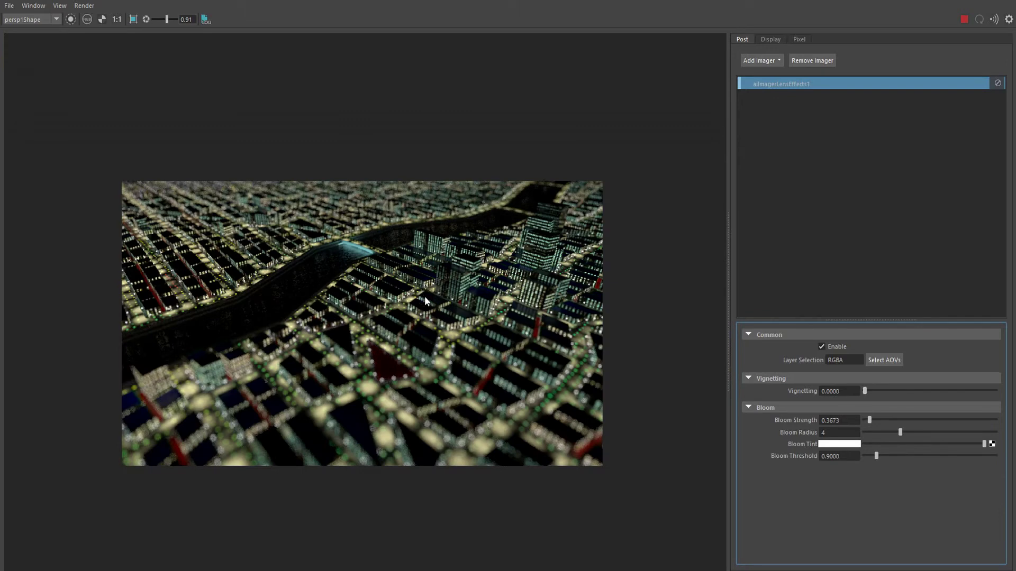
scroll(422, 296, up, 6)
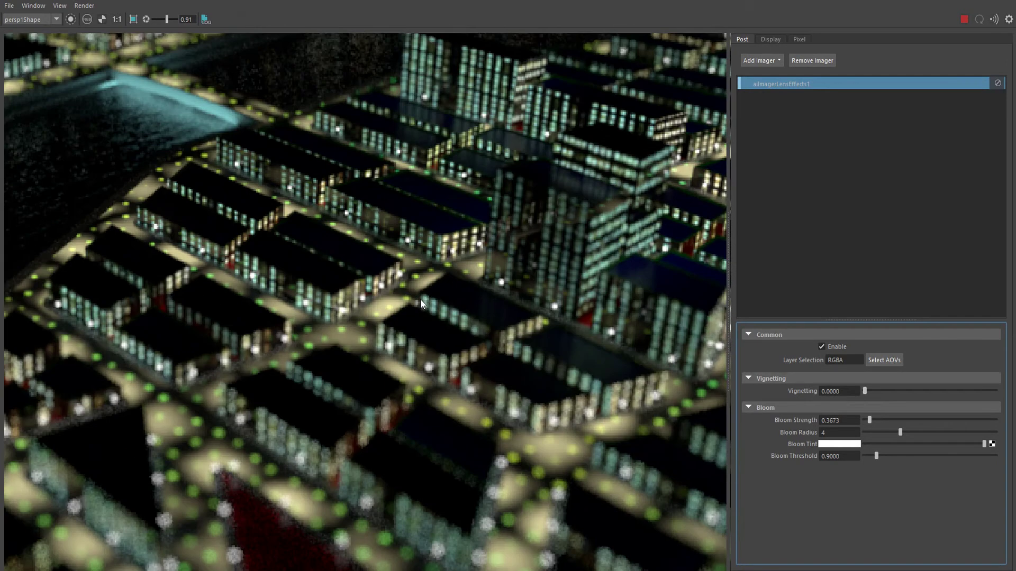
scroll(421, 299, up, 2)
scroll(420, 298, down, 7)
scroll(419, 297, up, 6)
scroll(419, 298, down, 4)
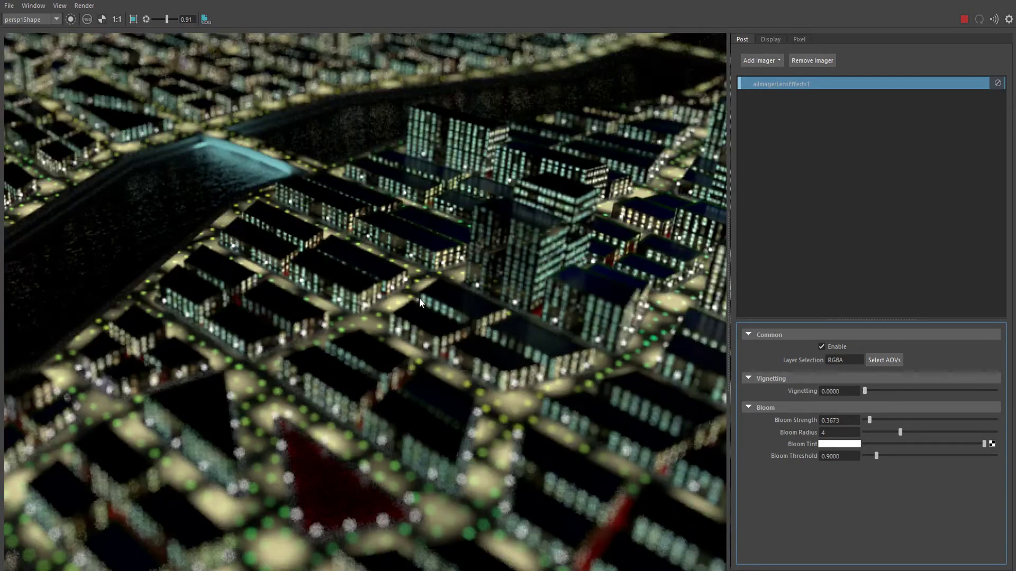
scroll(419, 297, up, 1)
scroll(420, 298, up, 1)
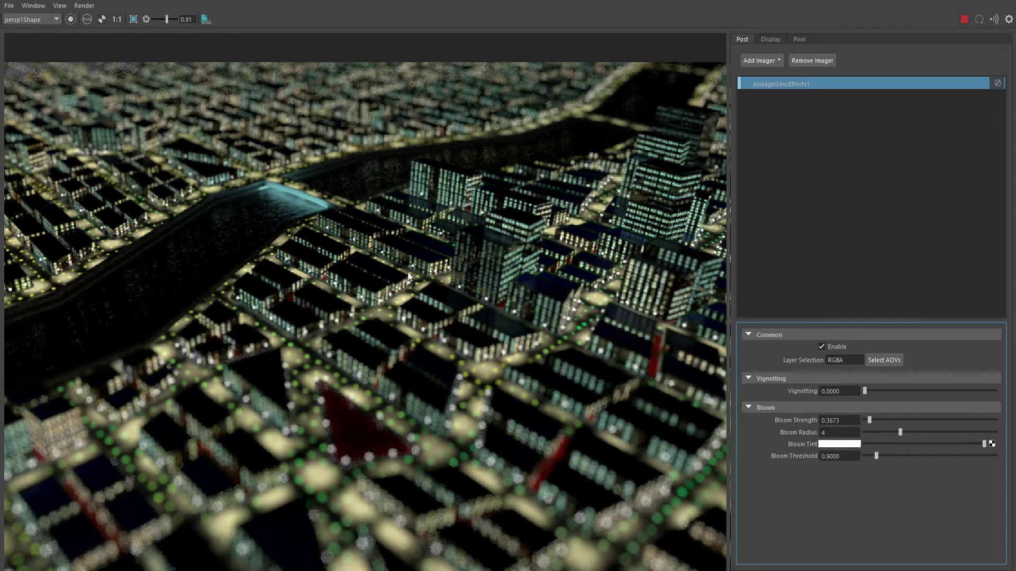
scroll(382, 236, up, 2)
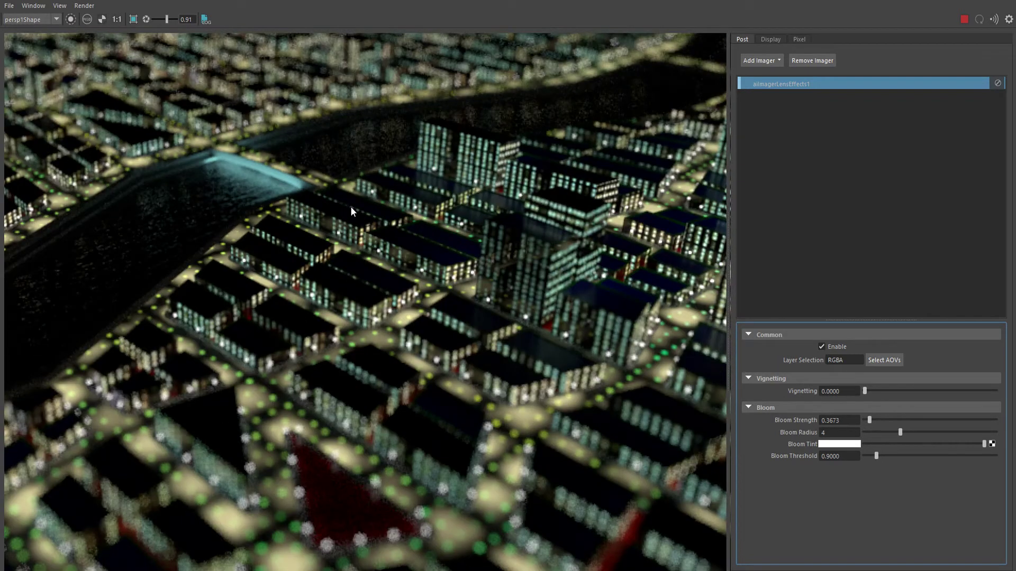
Inspect the high-rise towers and the riverside blocks up close, and review the full city render.
middle_drag(324, 234, 171, 242)
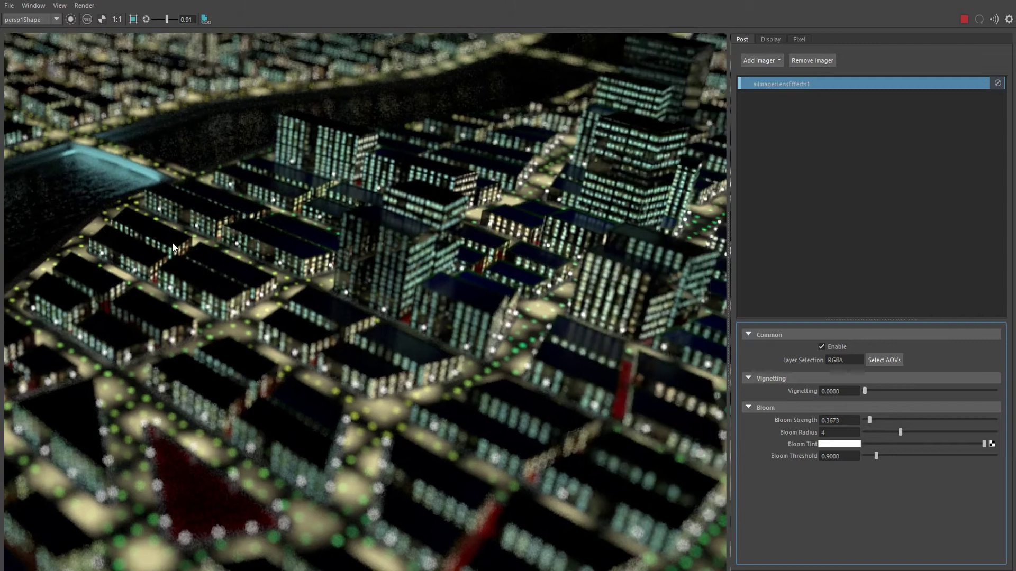
middle_drag(587, 234, 385, 253)
scroll(385, 253, up, 2)
middle_drag(392, 188, 504, 161)
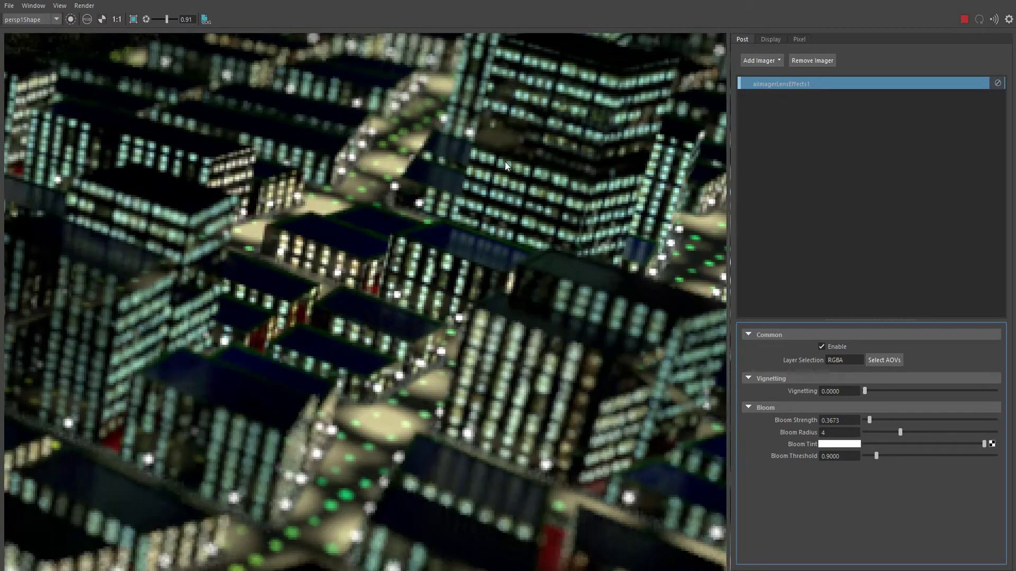
scroll(427, 196, down, 3)
middle_drag(426, 196, 490, 210)
middle_drag(315, 233, 533, 232)
scroll(470, 239, up, 3)
middle_drag(470, 239, 214, 303)
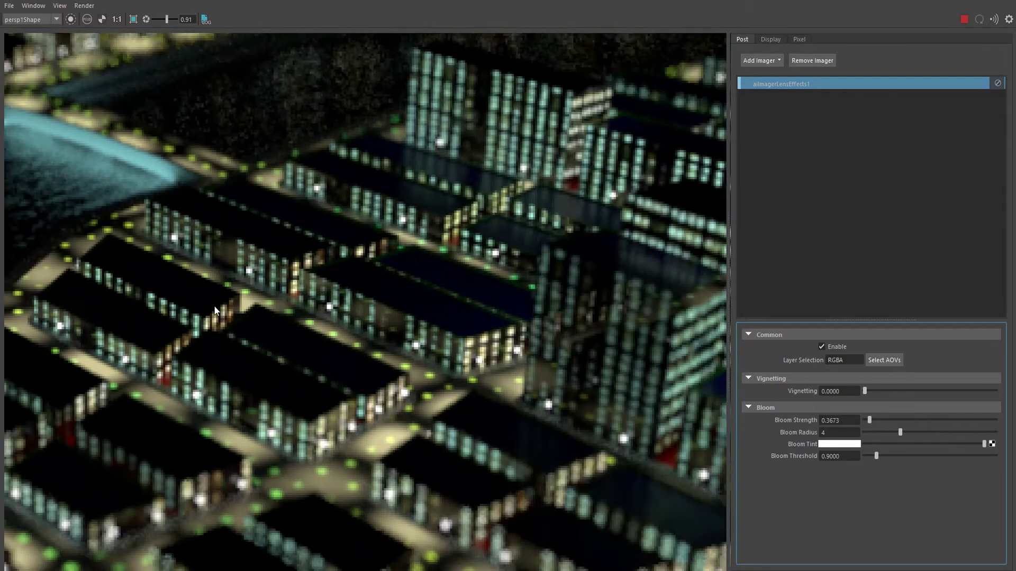
mouse_move(528, 254)
middle_down()
mouse_move(419, 281)
mouse_move(206, 302)
mouse_move(282, 274)
middle_up()
mouse_move(381, 259)
middle_down()
mouse_move(510, 240)
mouse_move(393, 247)
mouse_move(526, 213)
mouse_move(510, 227)
mouse_move(552, 220)
mouse_move(434, 253)
middle_up()
scroll(476, 239, down, 1)
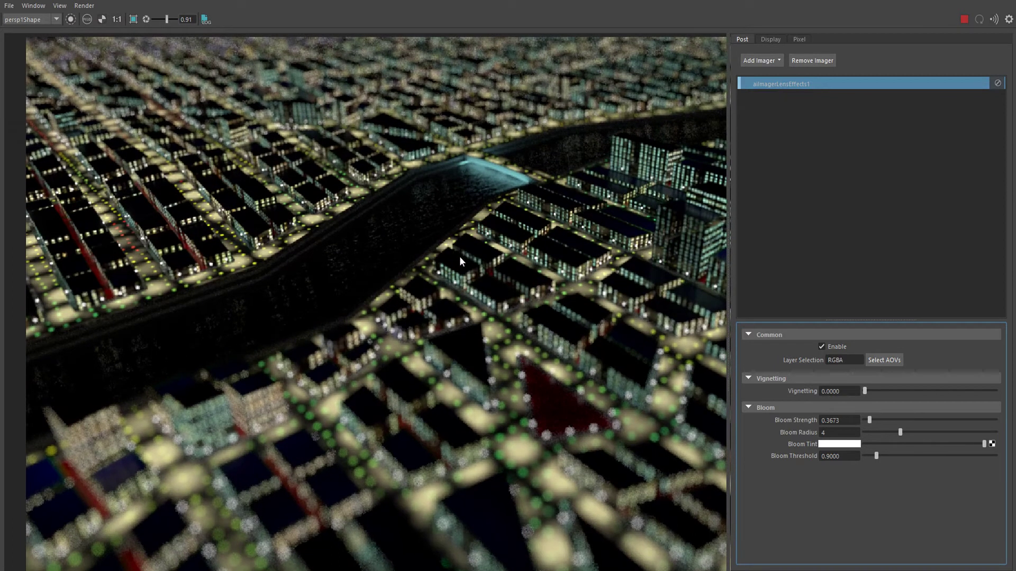
scroll(487, 269, down, 1)
middle_drag(433, 272, 329, 282)
middle_drag(392, 270, 355, 281)
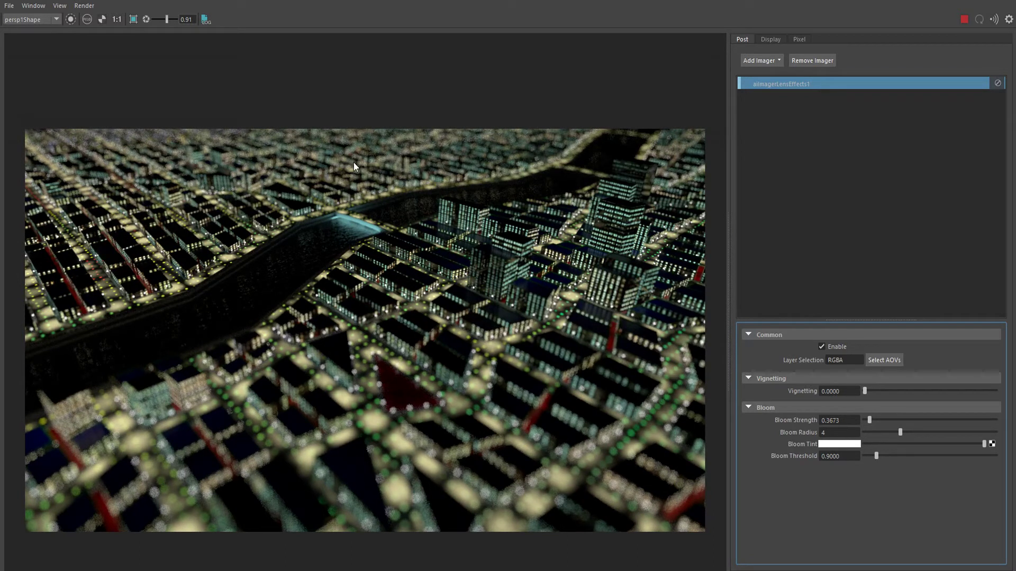
Examine the lit blocks around the triangular red plot, the central streets and the high-rise rooftops up close and from afar.
scroll(453, 285, up, 8)
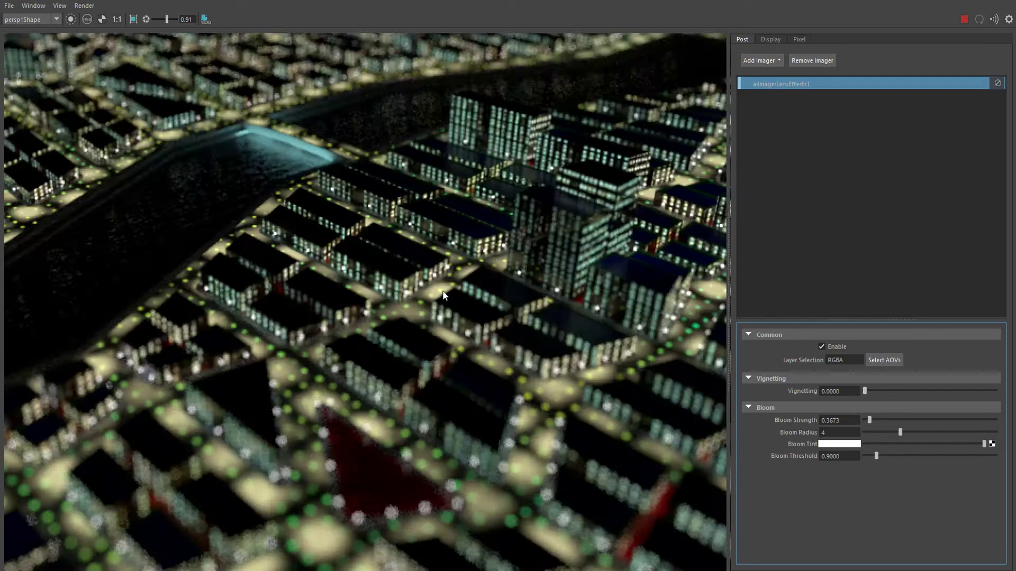
scroll(453, 285, down, 10)
scroll(451, 285, up, 3)
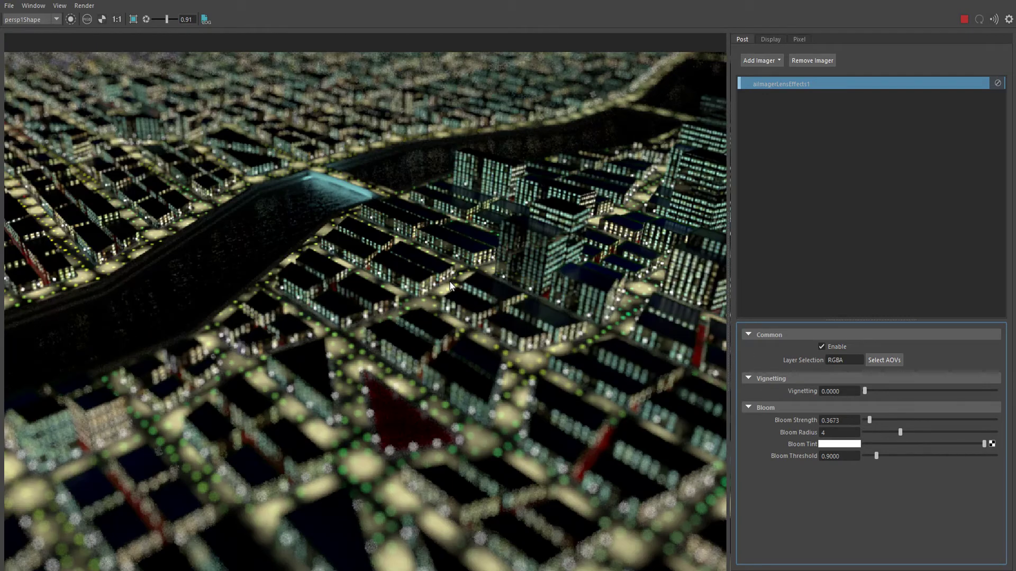
scroll(450, 286, up, 8)
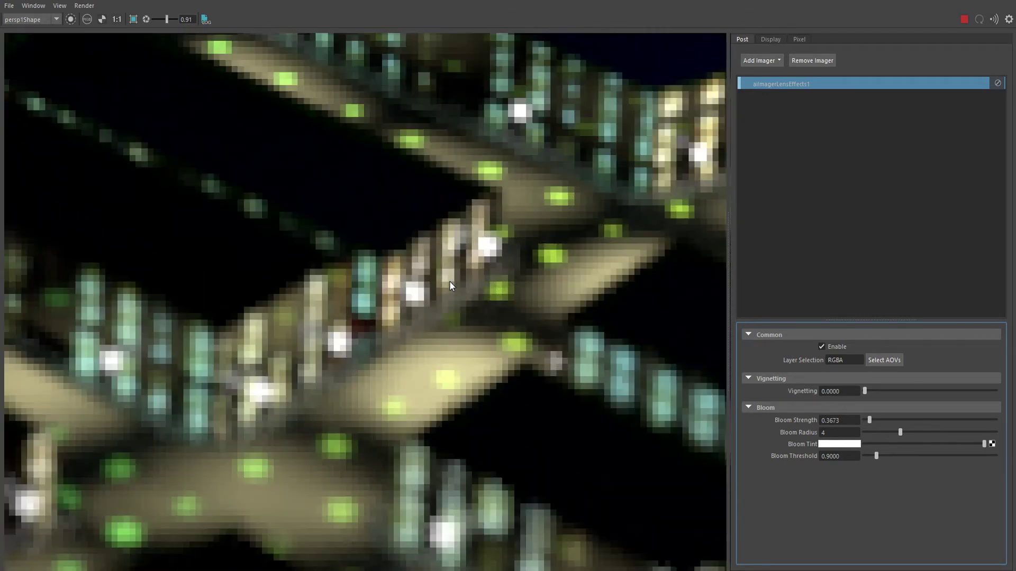
scroll(449, 282, down, 9)
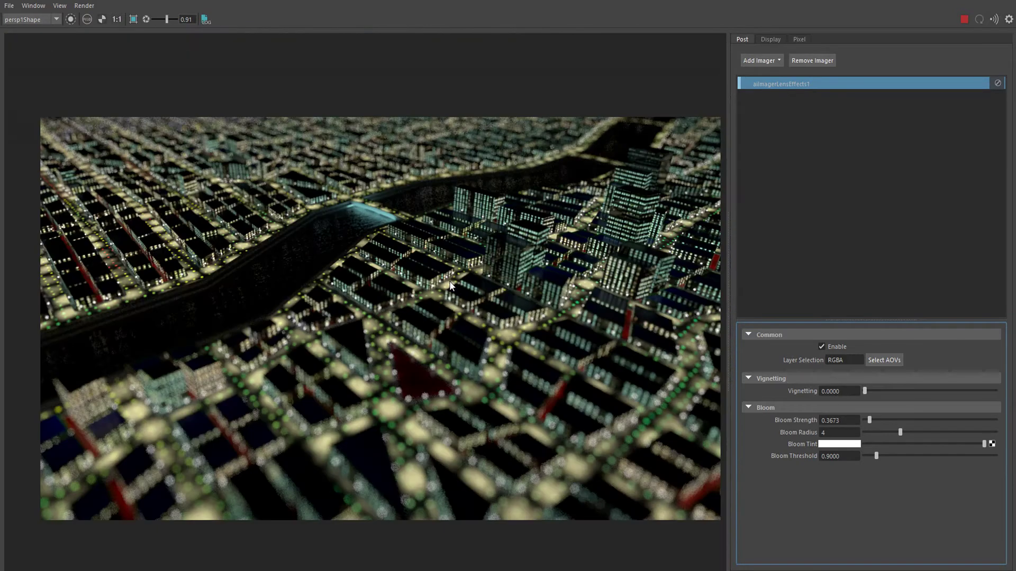
middle_drag(570, 264, 405, 287)
scroll(405, 288, up, 6)
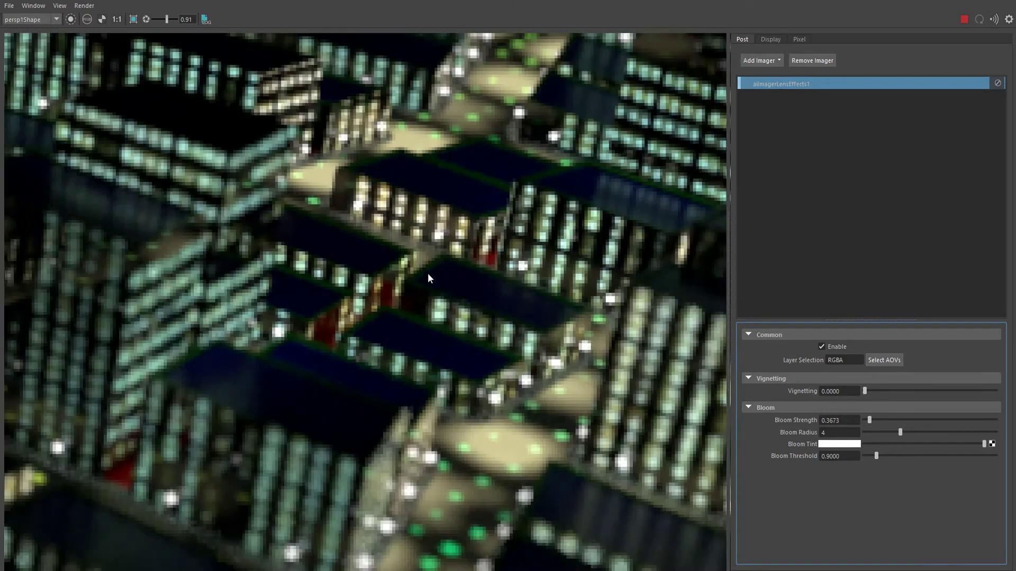
scroll(427, 273, down, 4)
scroll(428, 273, up, 6)
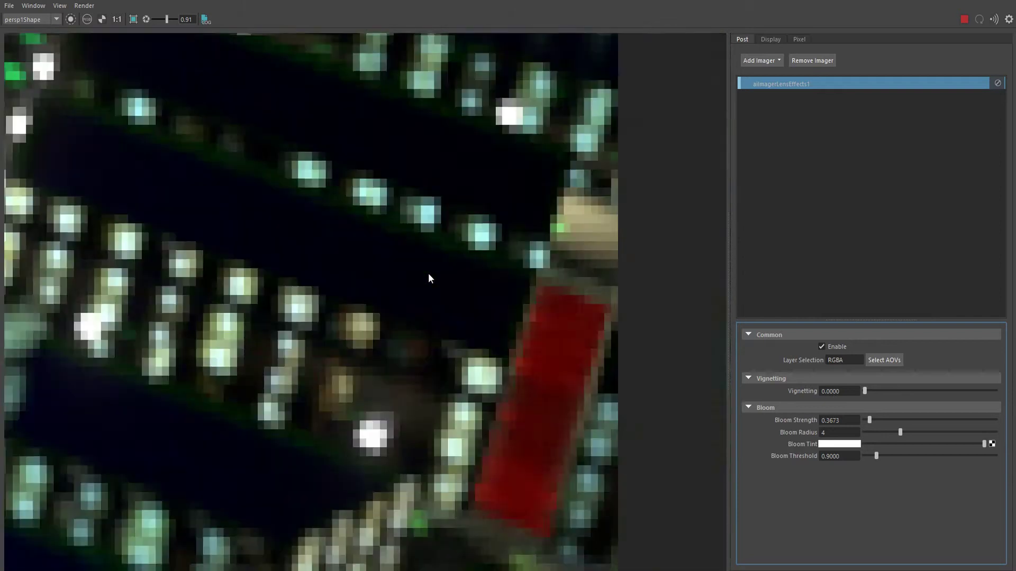
scroll(428, 274, down, 4)
scroll(427, 273, down, 7)
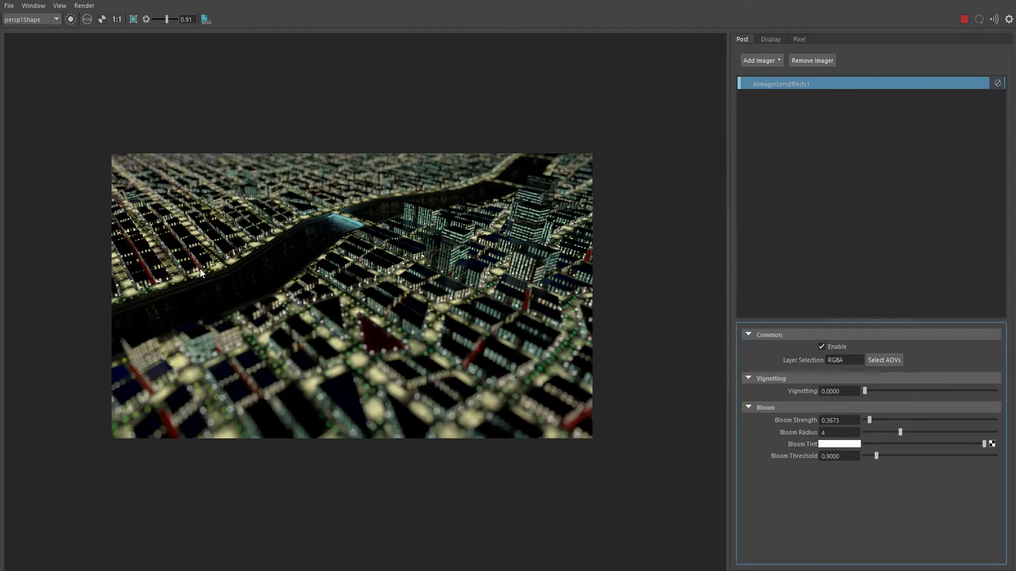
Inspect the far riverbank blocks beside the bridge, and review the high-rise district on the opposite bank.
scroll(373, 262, up, 5)
scroll(373, 261, up, 2)
middle_drag(345, 246, 252, 363)
middle_drag(413, 252, 251, 348)
scroll(275, 349, down, 5)
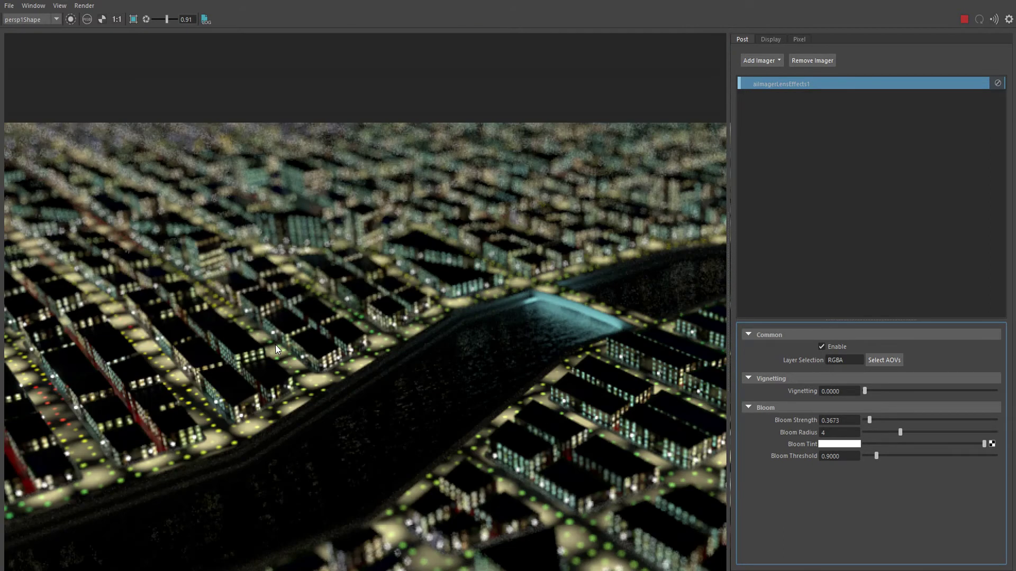
scroll(276, 345, down, 2)
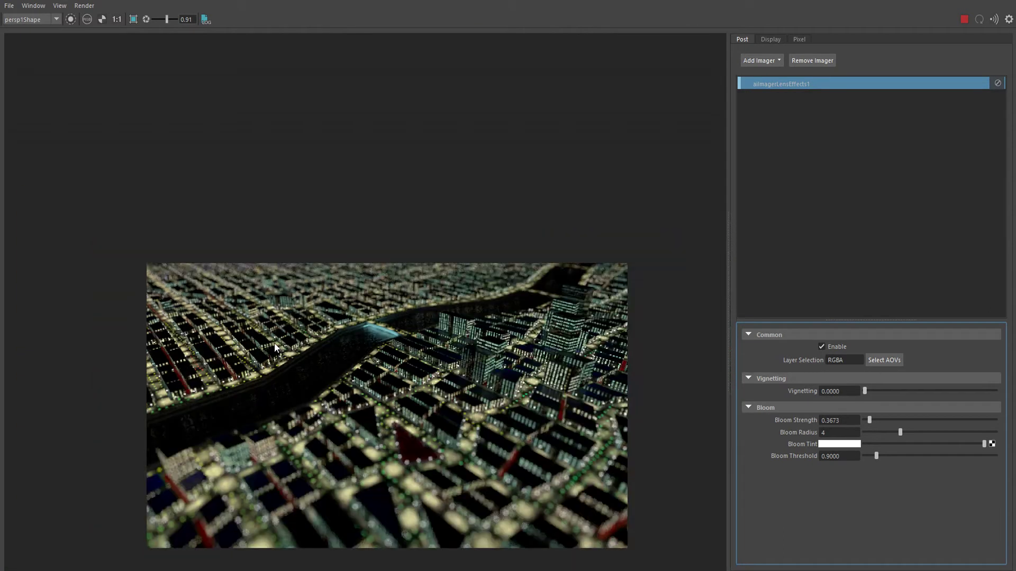
middle_drag(569, 327, 546, 245)
scroll(568, 258, up, 2)
scroll(569, 257, up, 2)
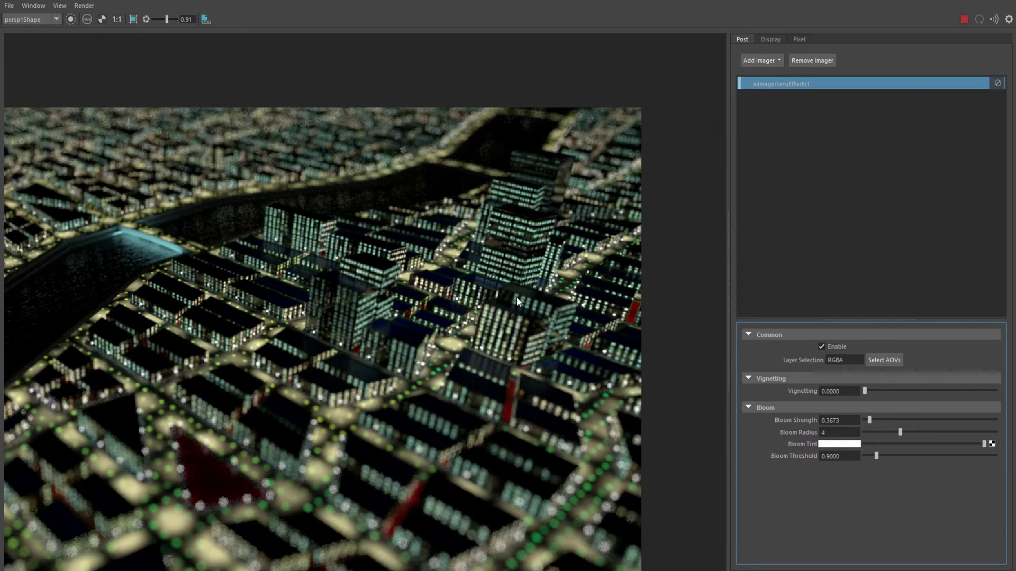
middle_drag(369, 340, 501, 273)
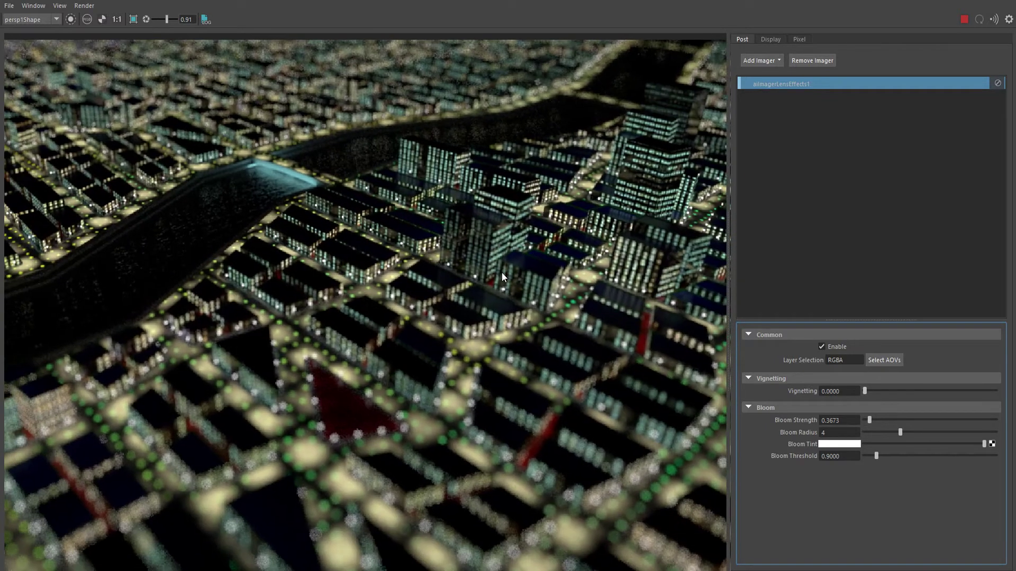
Lower the render view exposure to 0.23 and check the darker image at several magnifications.
drag(166, 19, 165, 21)
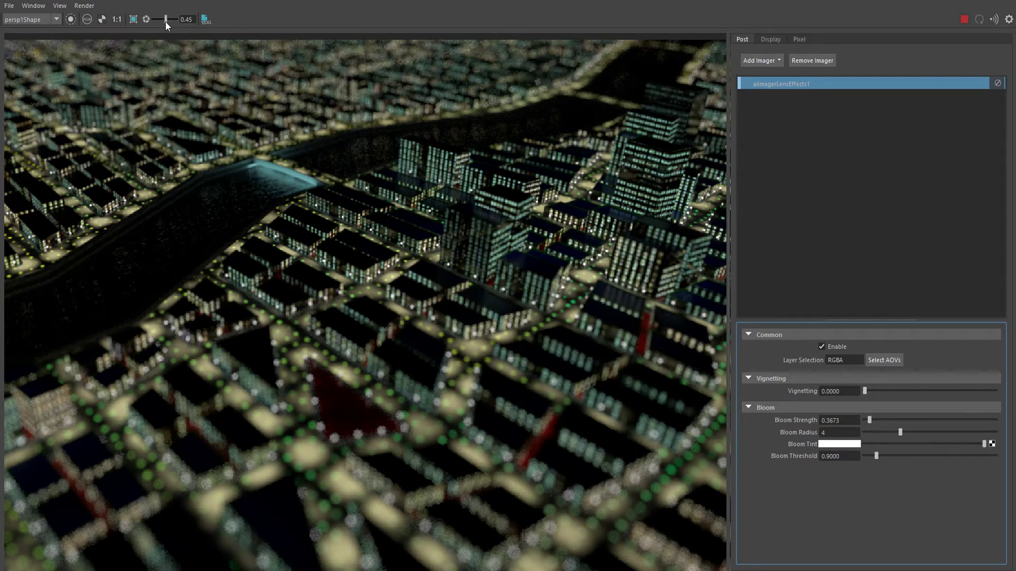
drag(166, 21, 164, 23)
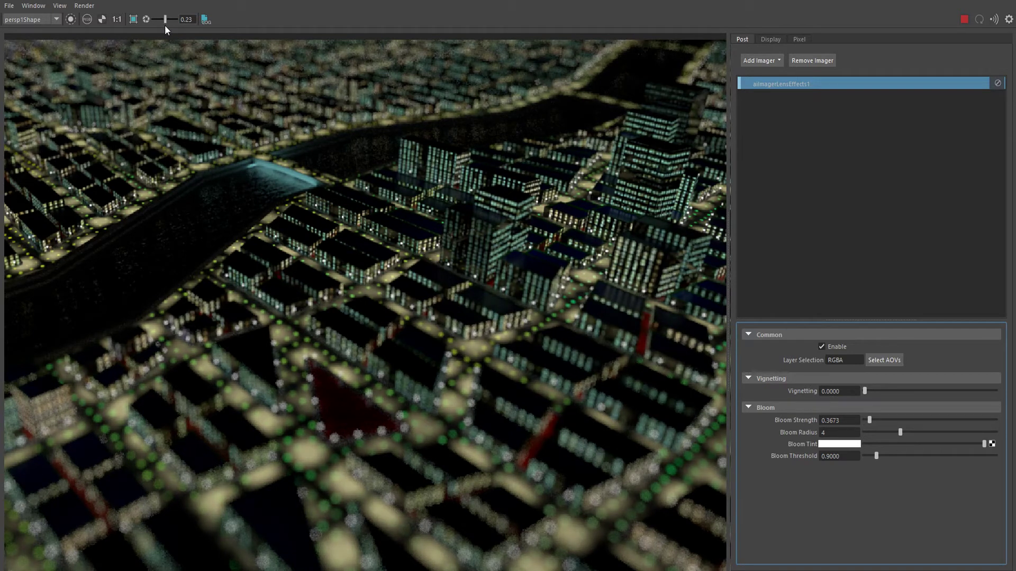
scroll(240, 126, down, 3)
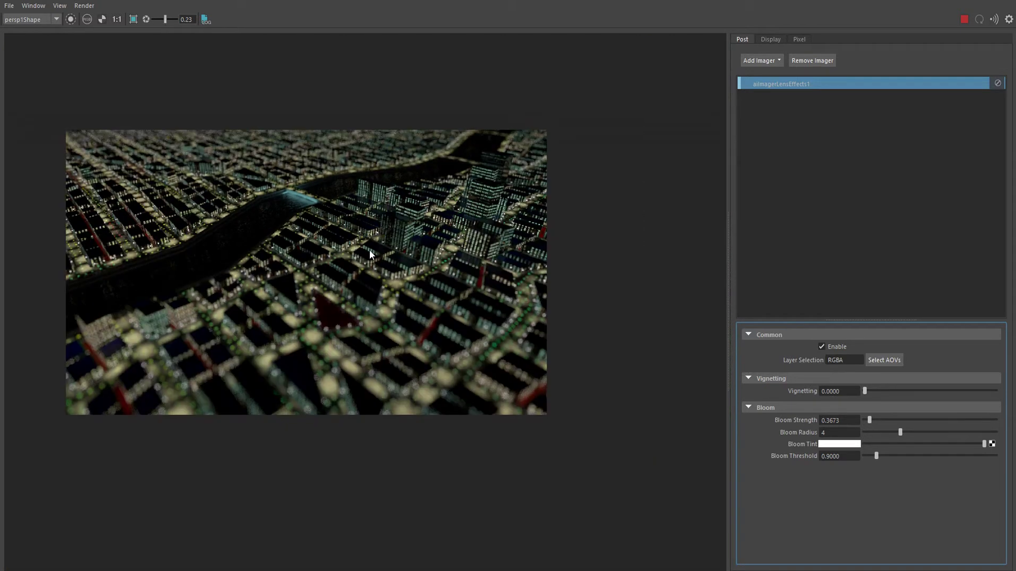
scroll(379, 252, up, 2)
scroll(379, 252, up, 2)
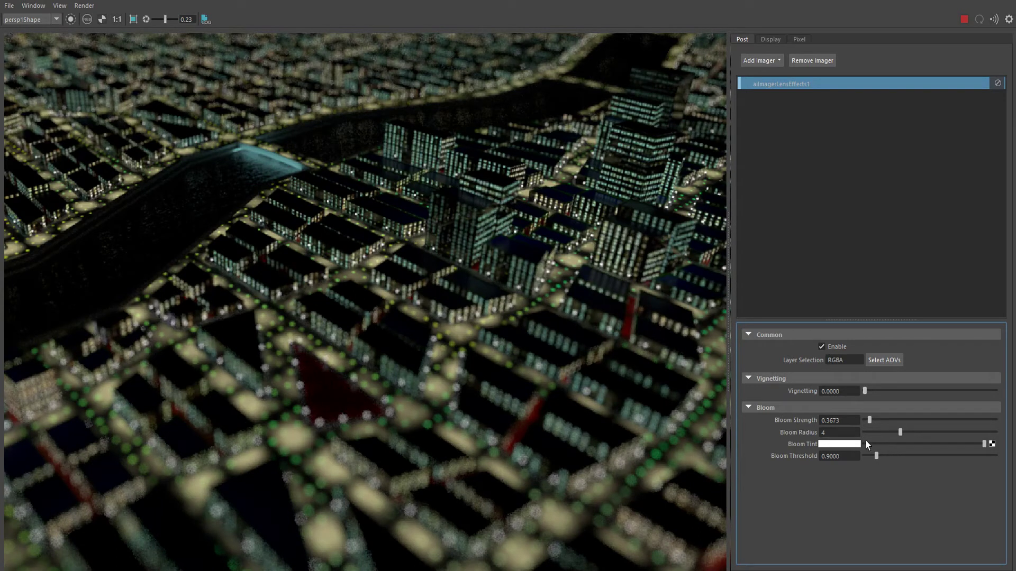
scroll(392, 280, down, 2)
scroll(396, 278, up, 1)
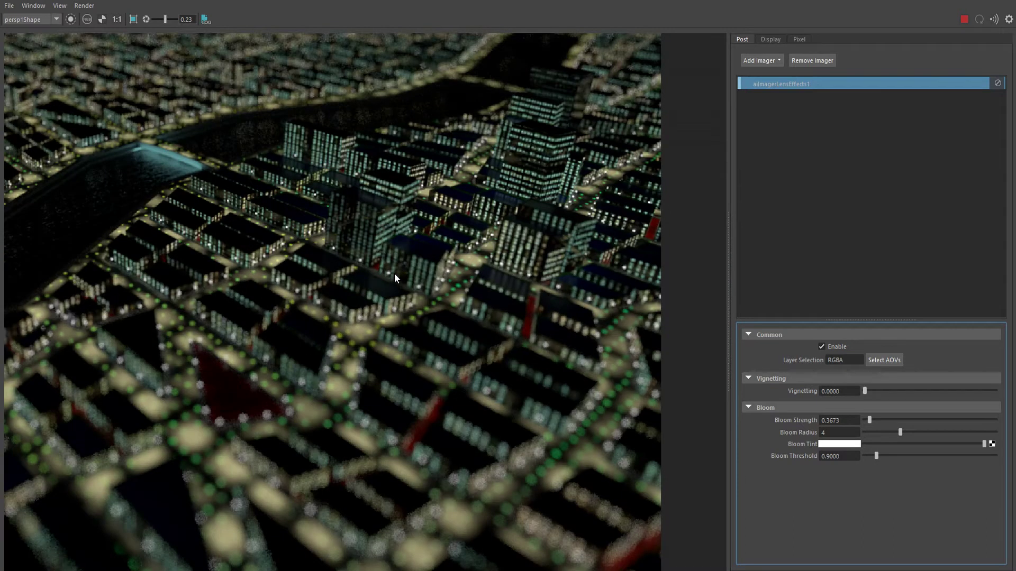
scroll(360, 187, up, 1)
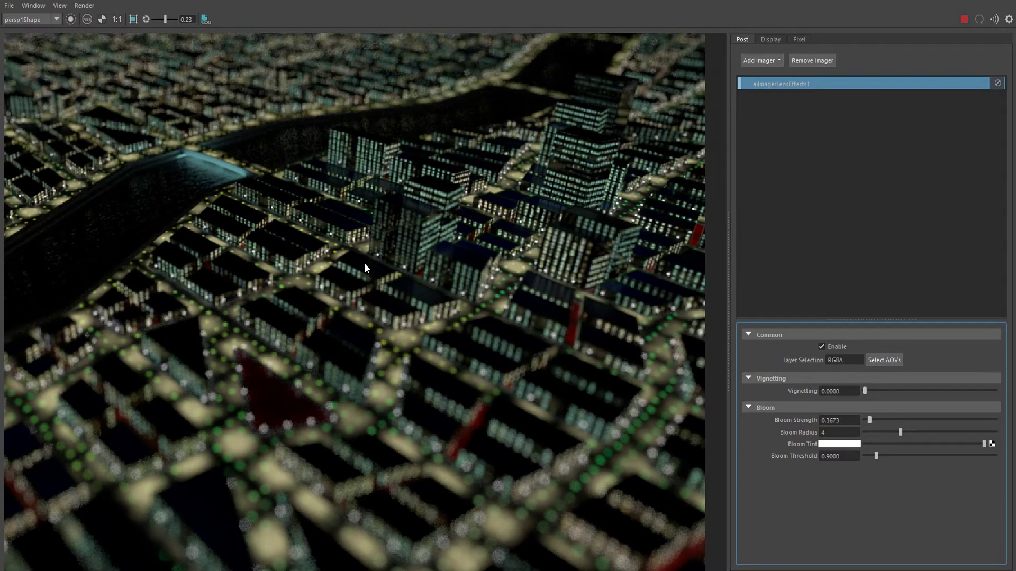
Examine the bridge, the river reflections and the blurred distant blocks up close, and frame the full render.
scroll(265, 209, up, 3)
middle_drag(261, 208, 365, 235)
scroll(222, 180, up, 2)
middle_drag(223, 179, 480, 290)
middle_drag(338, 231, 466, 343)
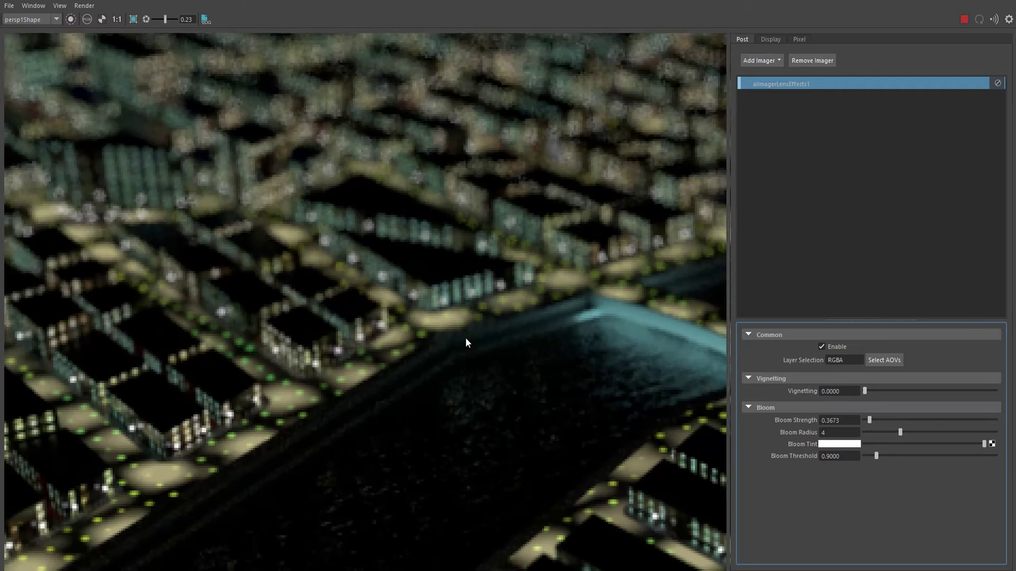
scroll(340, 233, down, 4)
scroll(463, 164, up, 3)
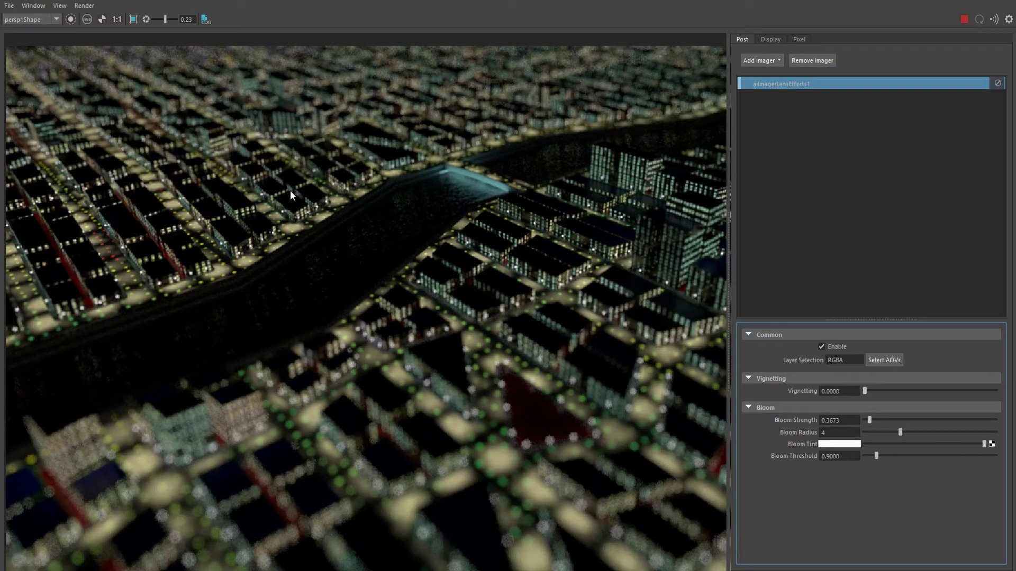
middle_drag(396, 203, 280, 225)
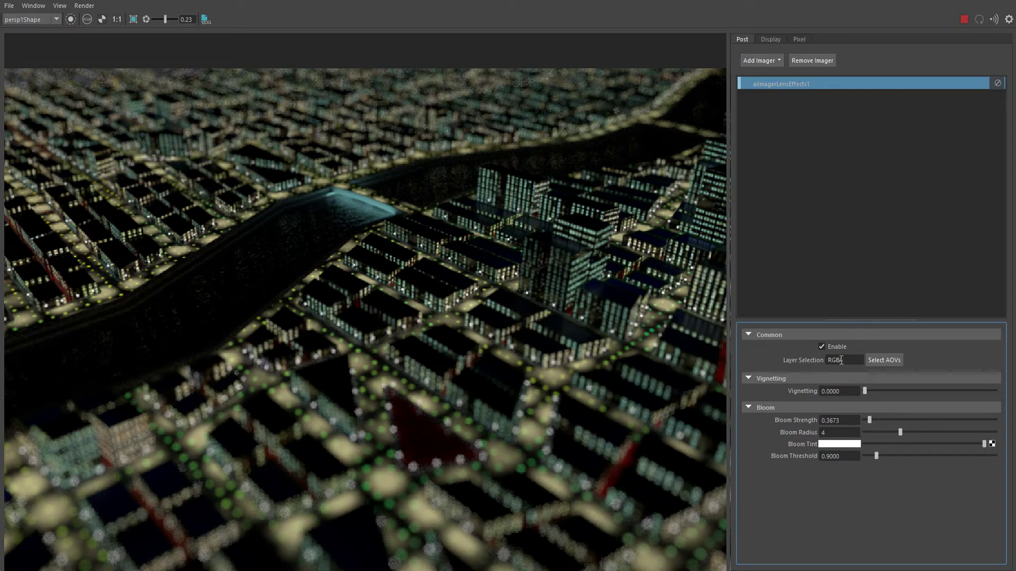
text(A)
scroll(326, 153, down, 3)
mouse_move(341, 152)
middle_down()
mouse_move(356, 153)
mouse_move(329, 135)
mouse_move(237, 141)
mouse_move(342, 143)
middle_up()
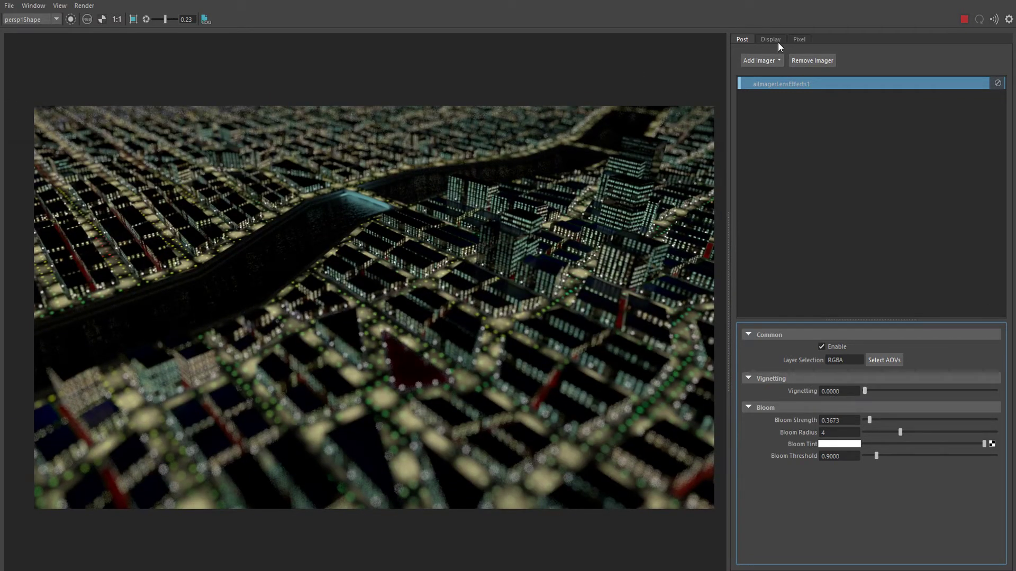
Disable the Lens Effects imager and save the rendered image to the Desktop as beauty.png.
click(822, 347)
click(9, 9)
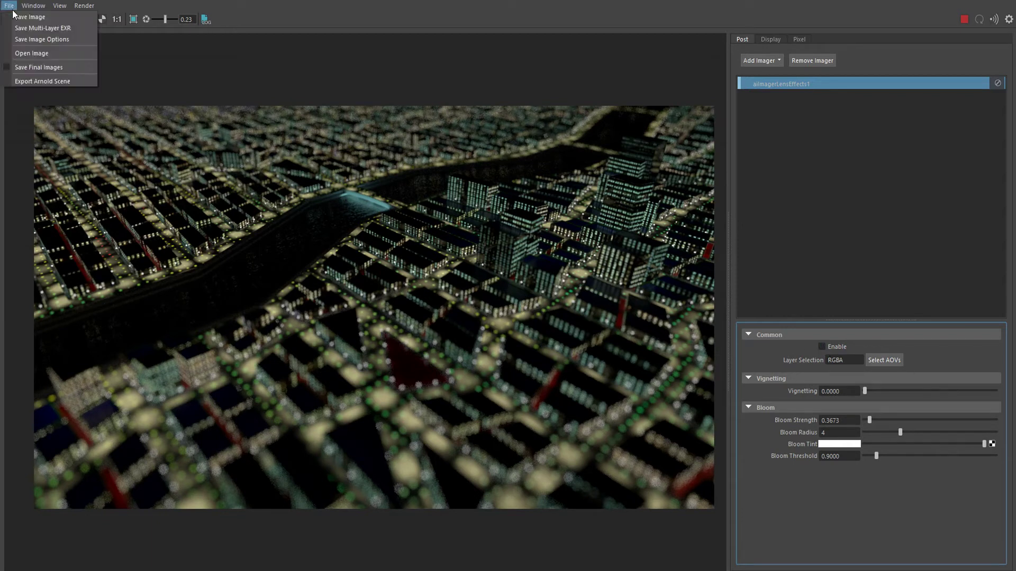
click(17, 22)
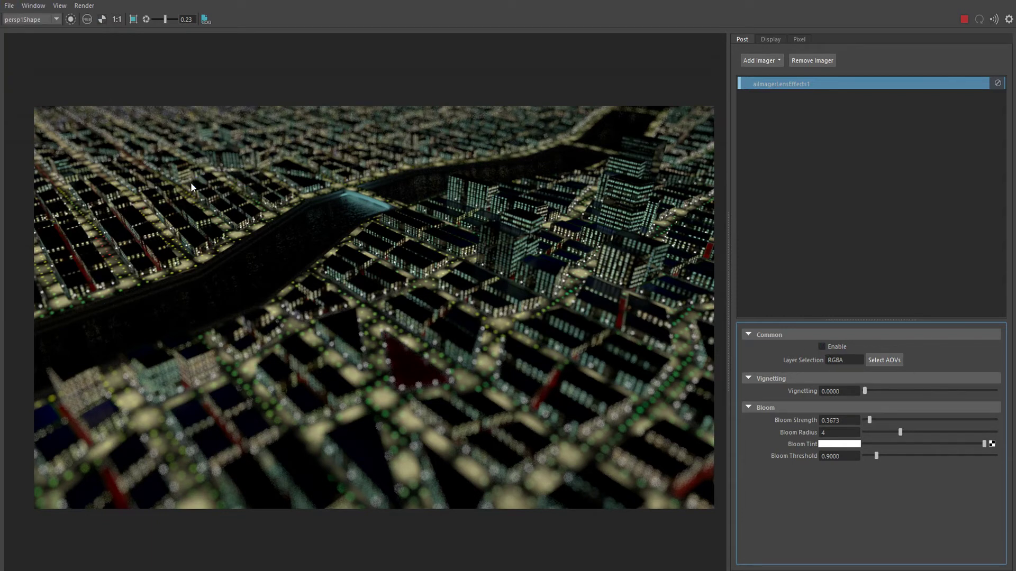
click(54, 95)
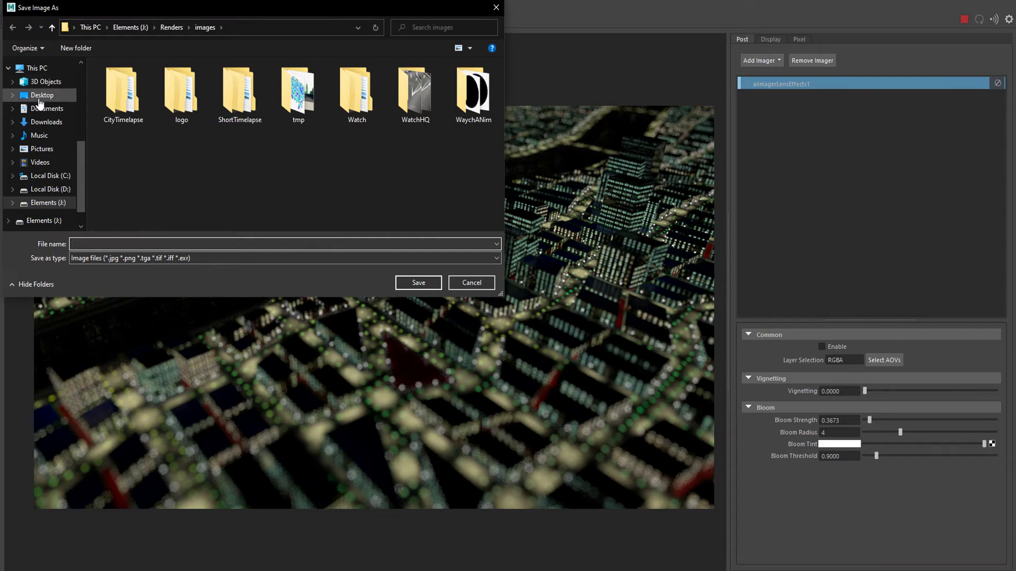
click(106, 244)
text(beauty)
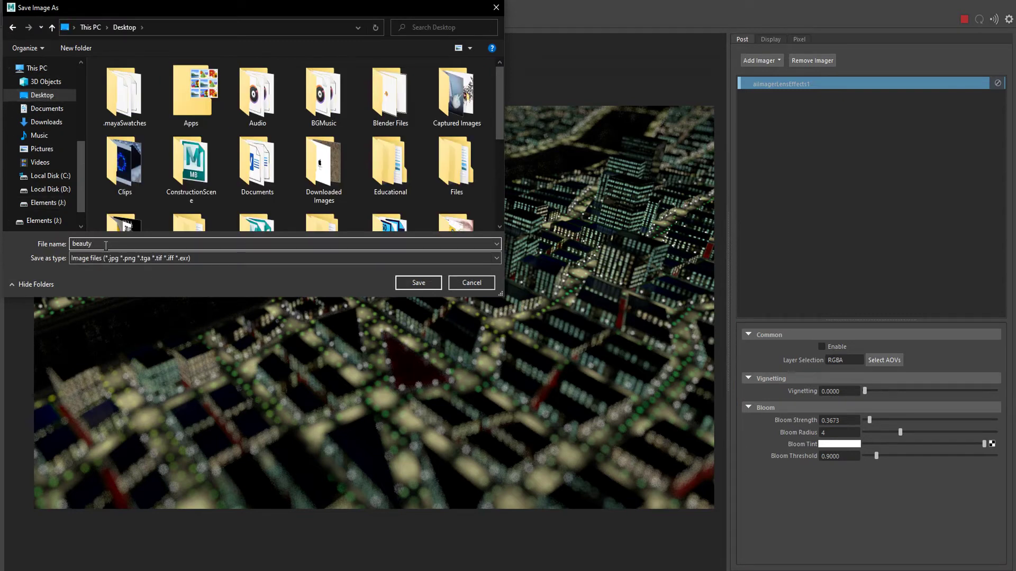
text(.png)
key(Return)
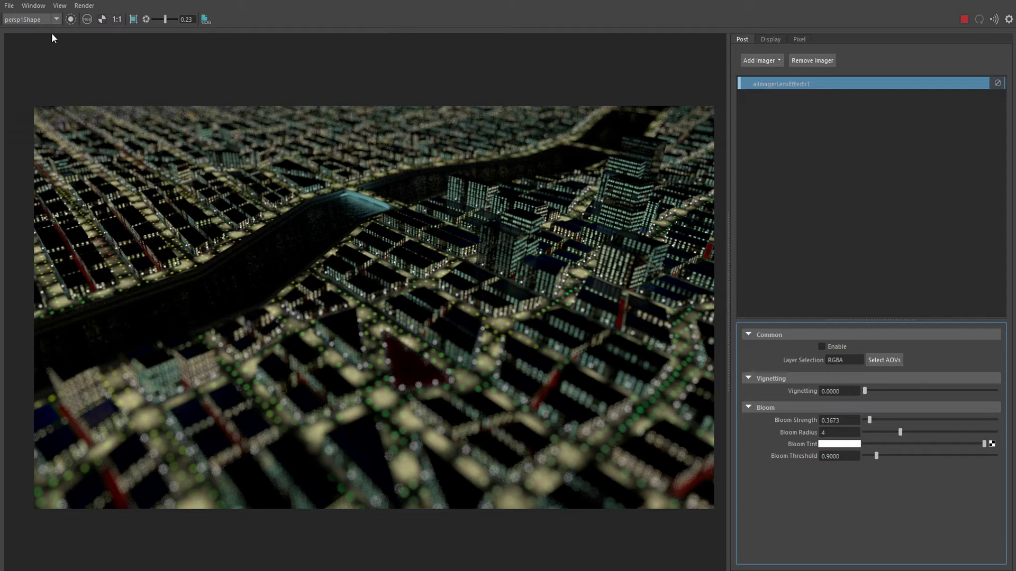
Display the emission AOV and examine its isolated windows and street lights around the high-rise towers.
click(61, 6)
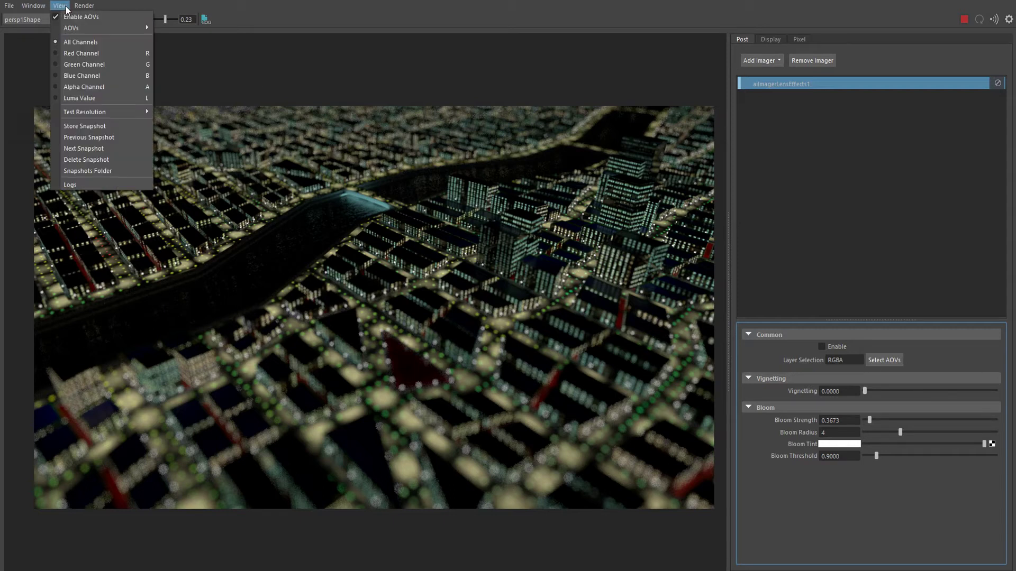
mouse_move(91, 29)
click(182, 40)
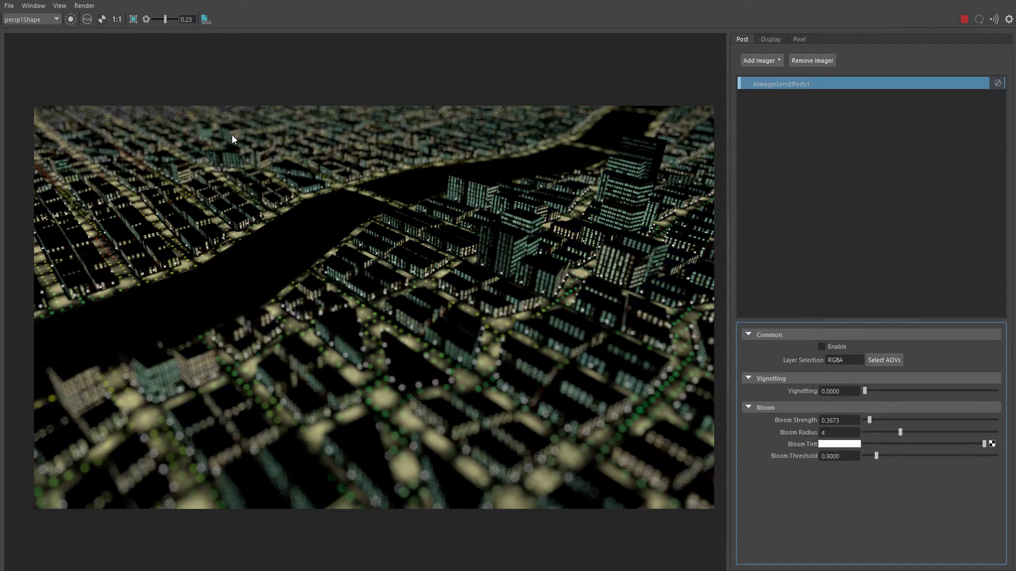
scroll(266, 201, up, 2)
scroll(262, 202, down, 3)
scroll(367, 231, up, 3)
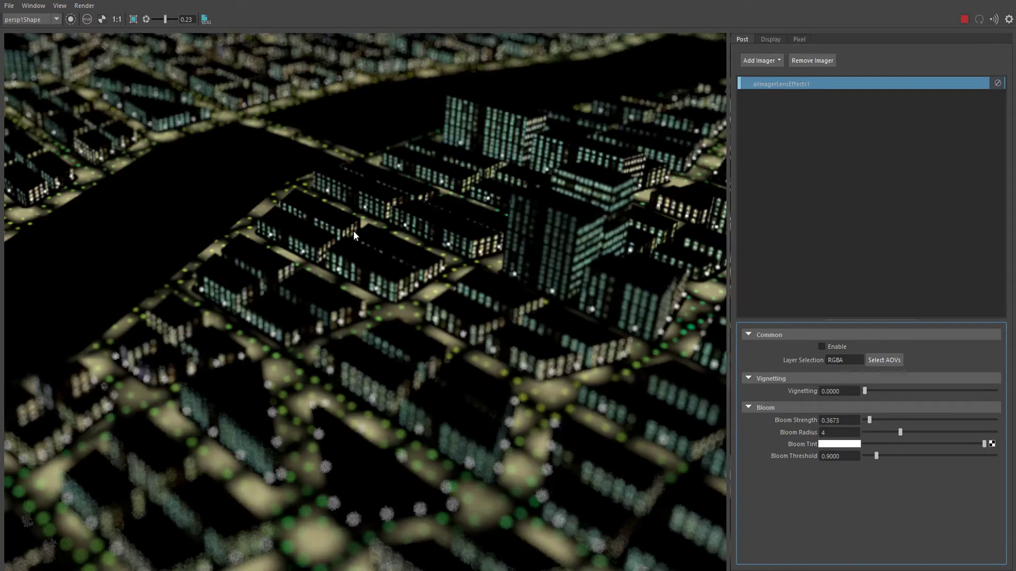
scroll(243, 187, down, 2)
scroll(307, 237, up, 4)
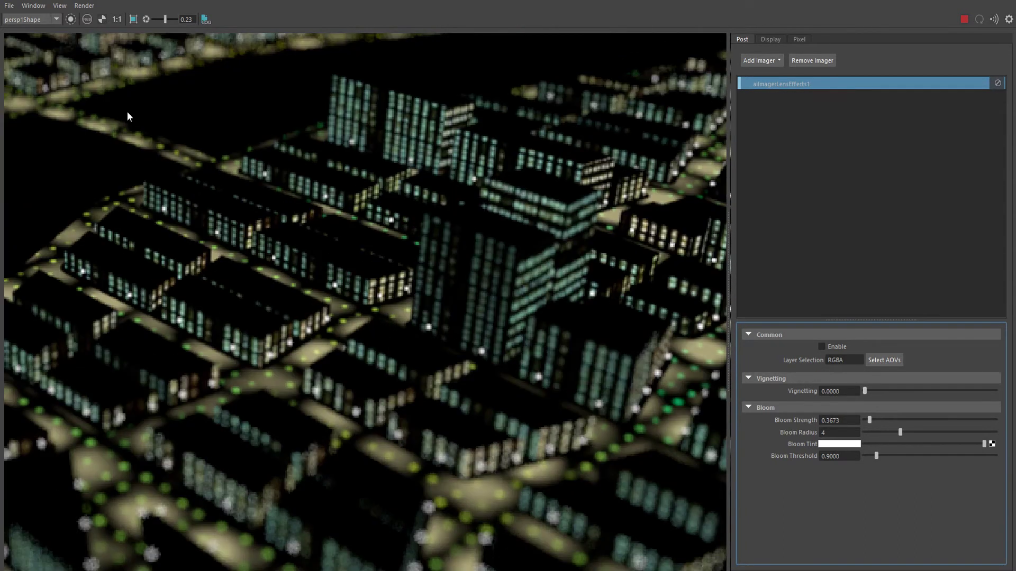
Compare the beauty and emission AOVs up close around the high-rise towers.
click(60, 6)
mouse_move(124, 28)
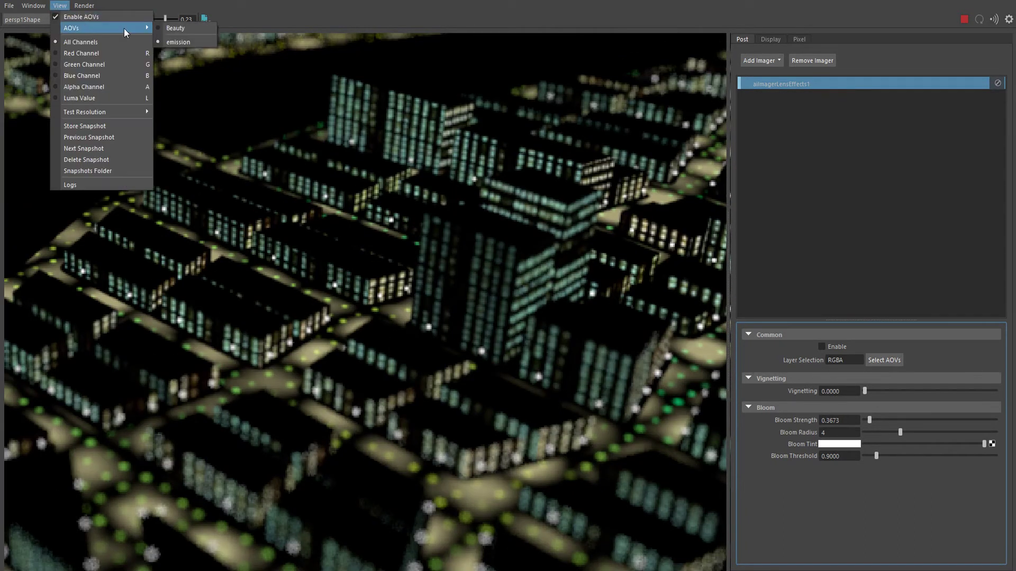
click(179, 27)
scroll(356, 224, up, 3)
scroll(284, 200, up, 2)
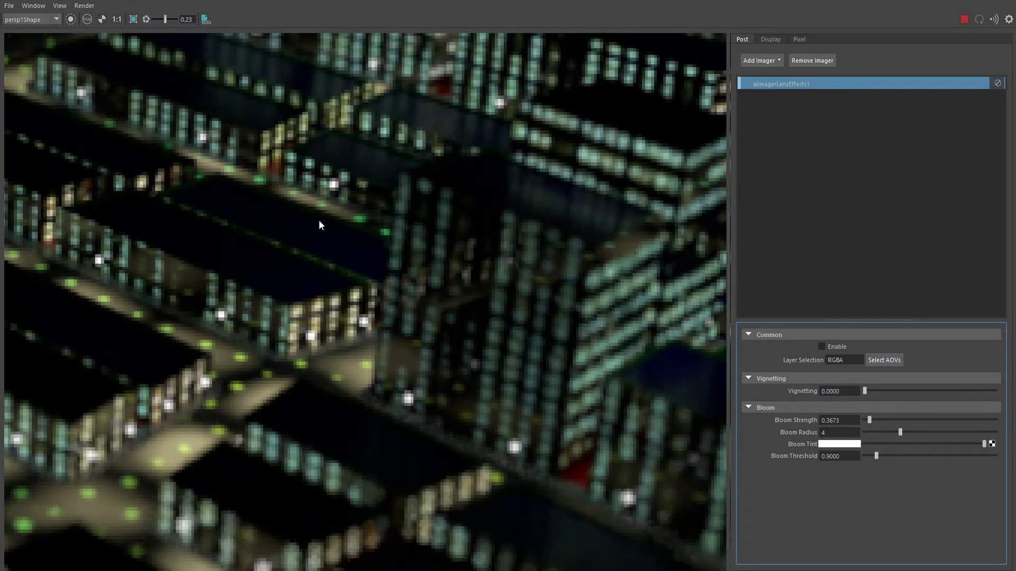
click(59, 6)
mouse_move(85, 25)
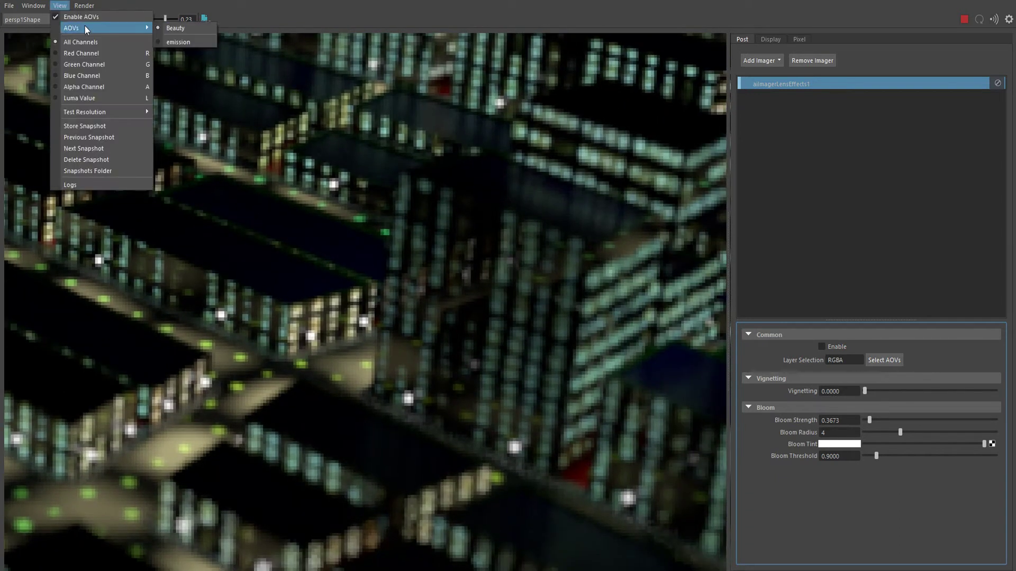
click(179, 39)
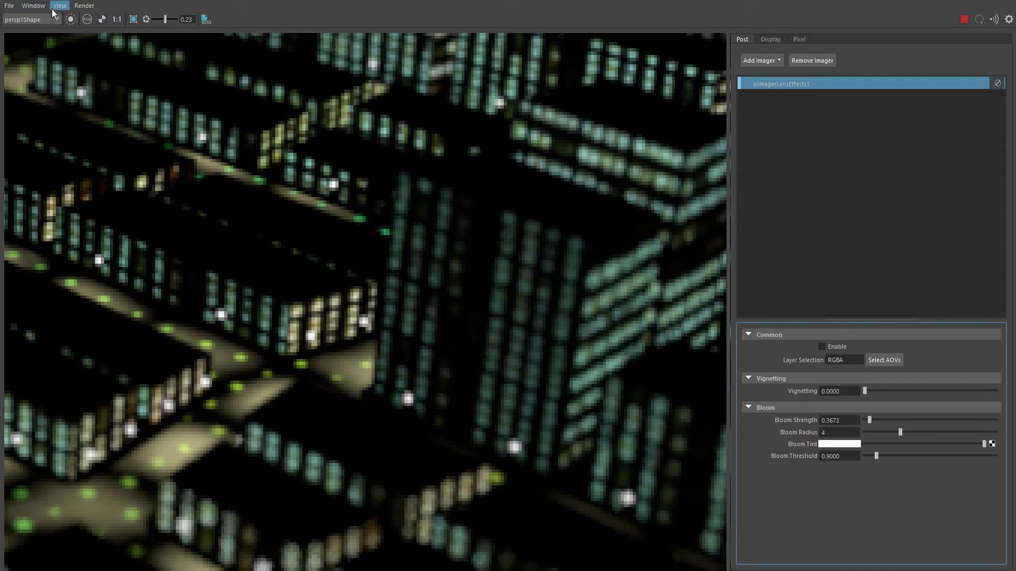
Display the emission AOV and save it to the Desktop as emission.png.
click(52, 8)
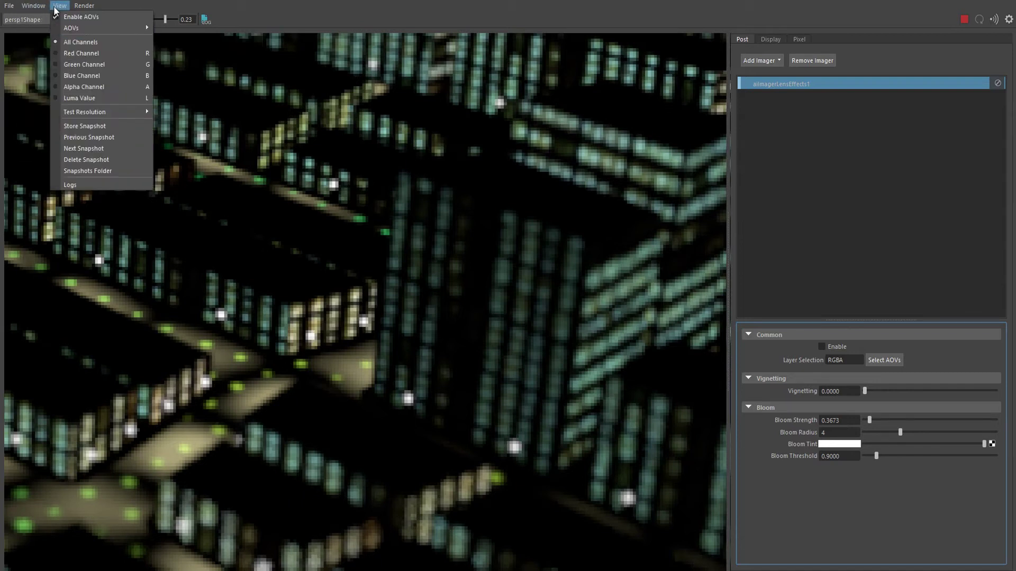
mouse_move(85, 31)
click(182, 38)
scroll(338, 143, down, 5)
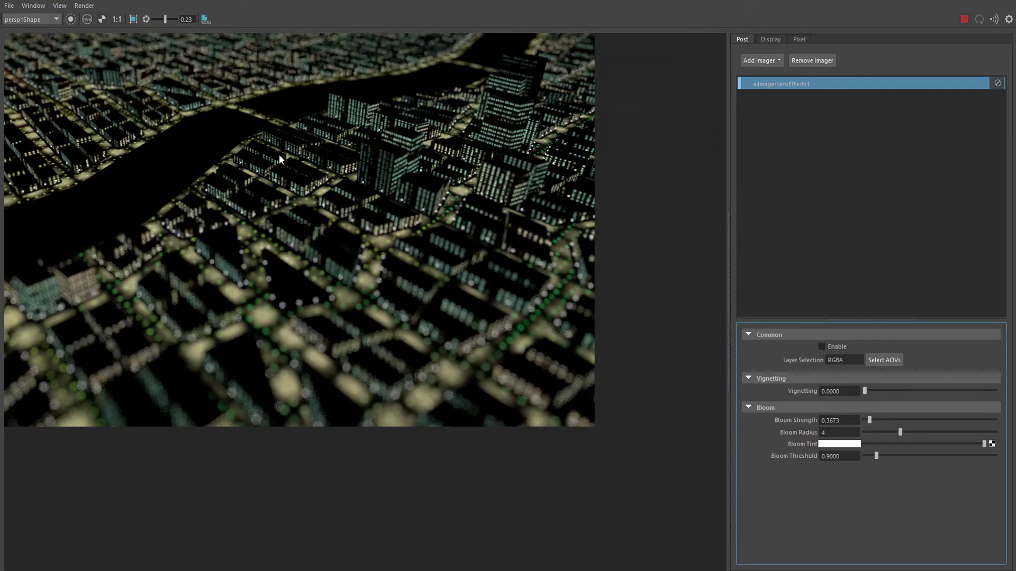
scroll(278, 155, down, 3)
scroll(175, 137, up, 6)
click(9, 6)
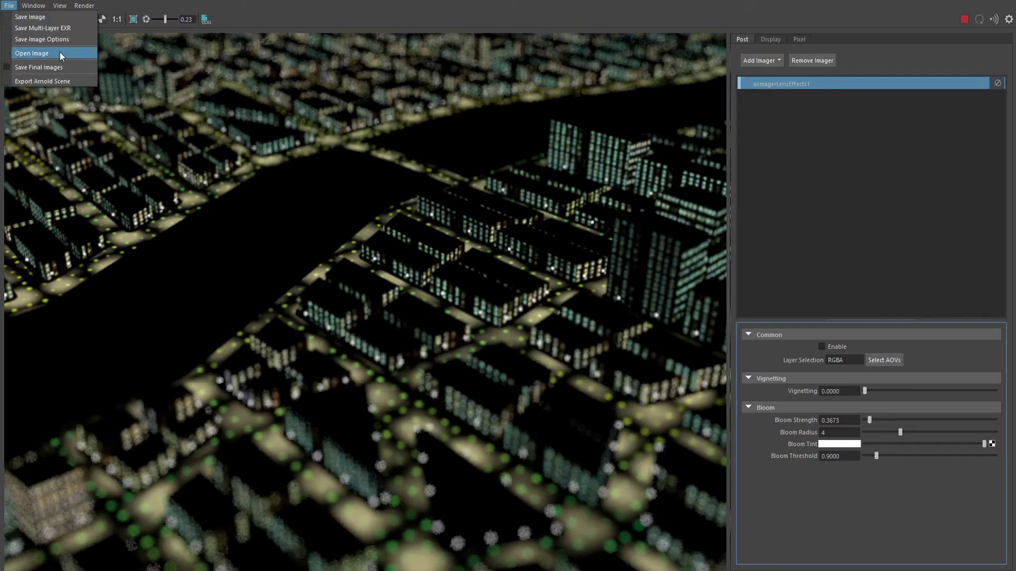
click(43, 19)
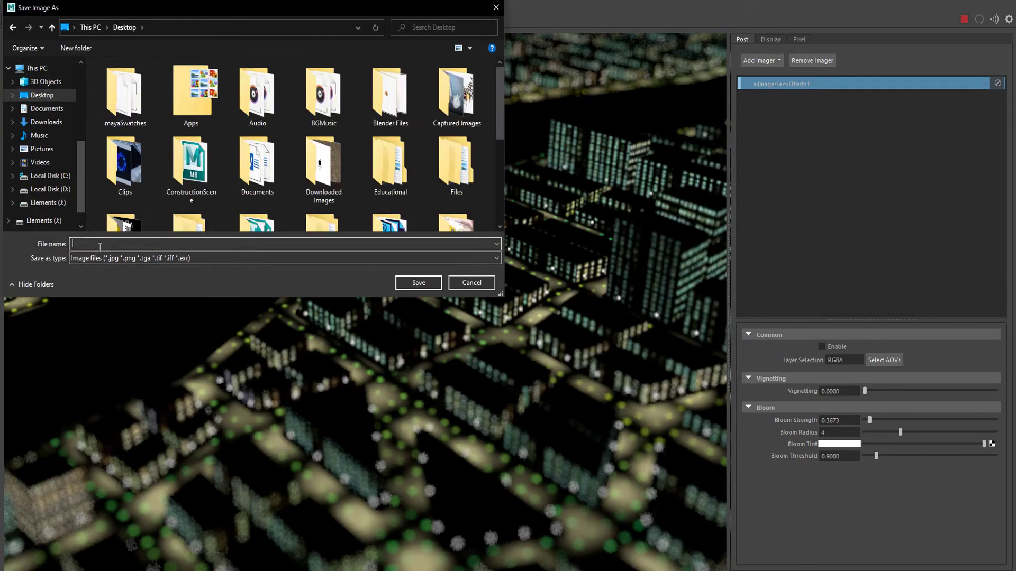
text(e)
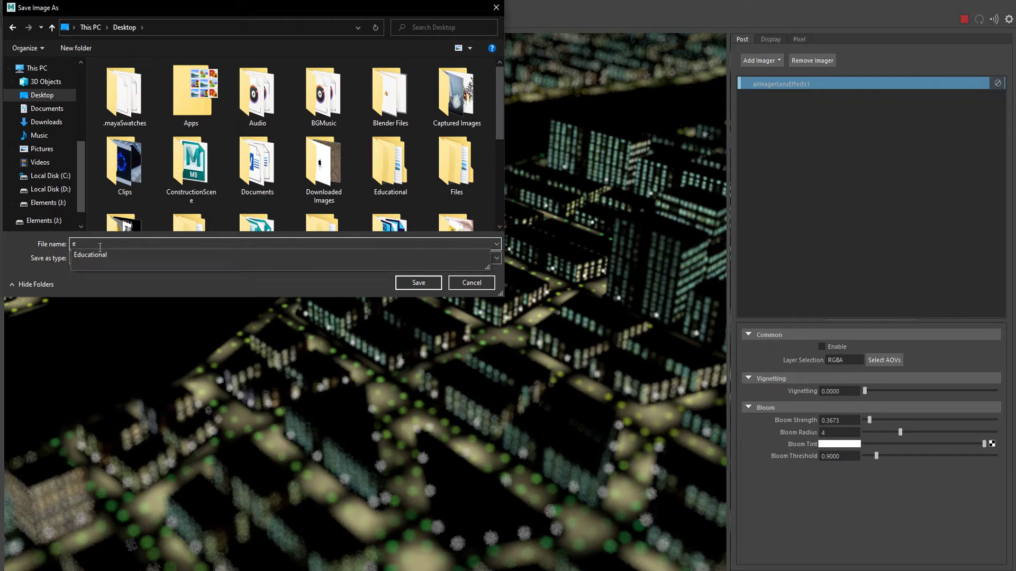
text(mission.png)
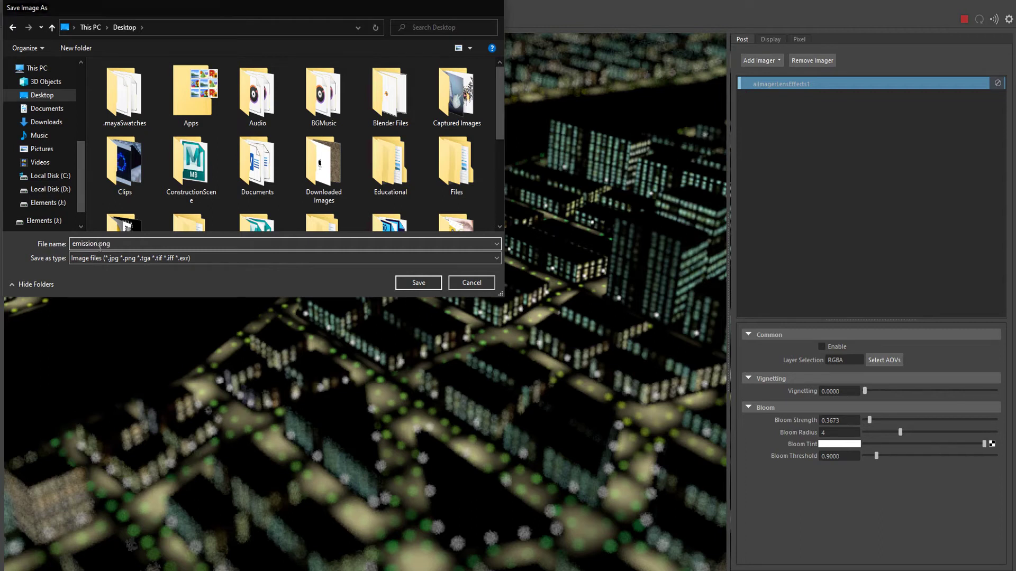
key(Return)
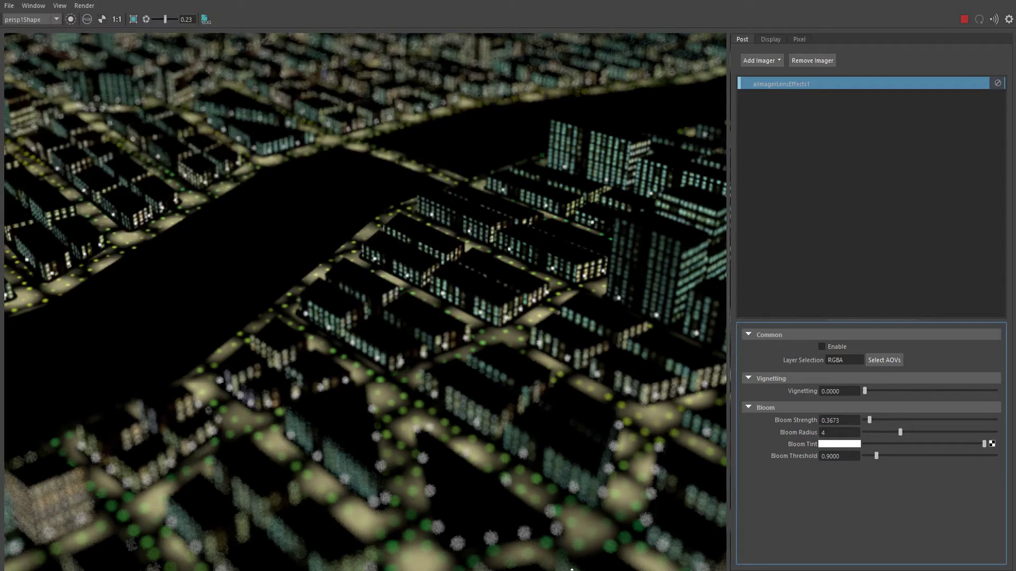
Switch to Photoshop and create a new 1920 × 1080 pixel RGB document with a white background.
mouse_move(557, 570)
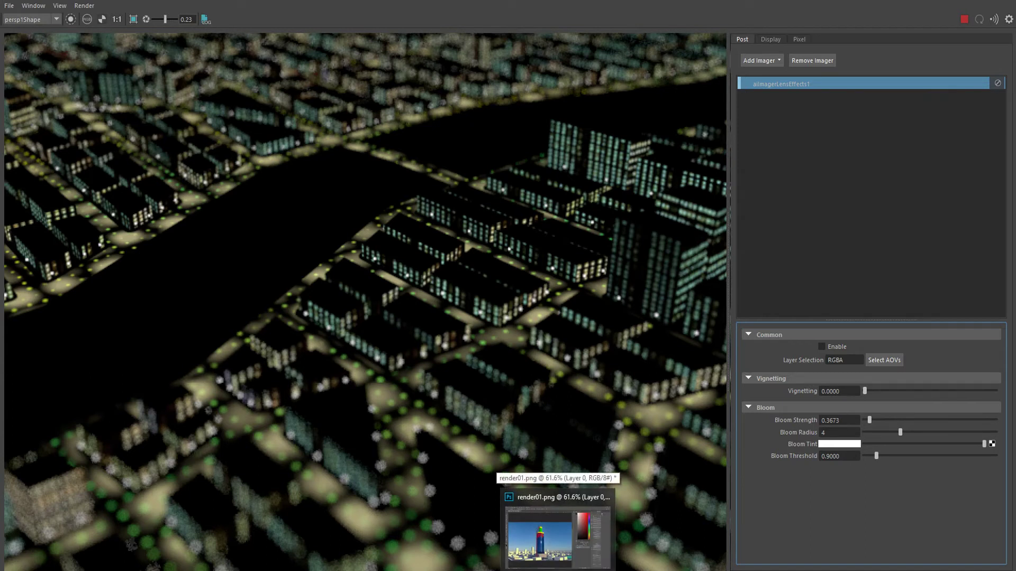
click(558, 534)
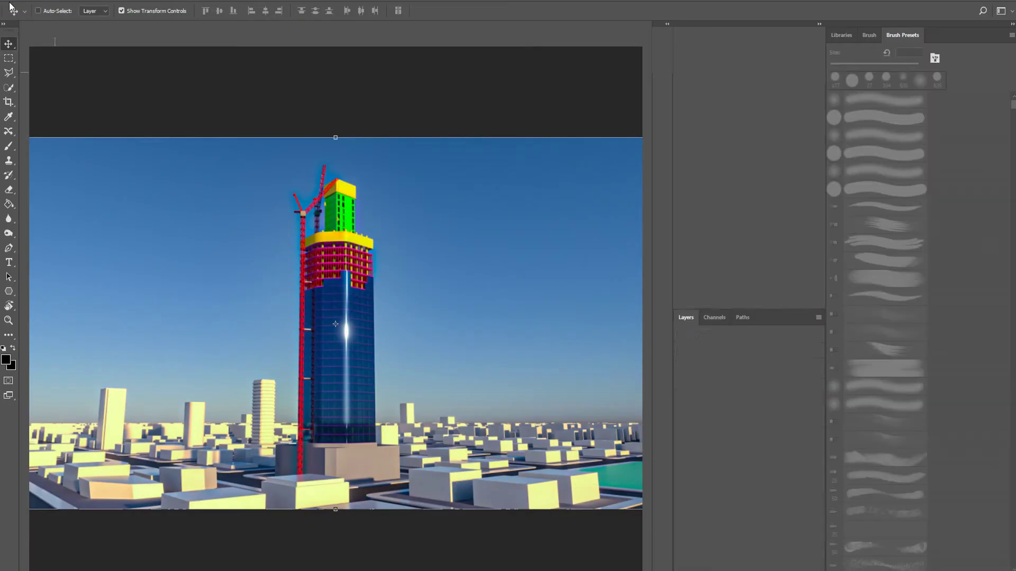
key(alt+f)
click(40, 5)
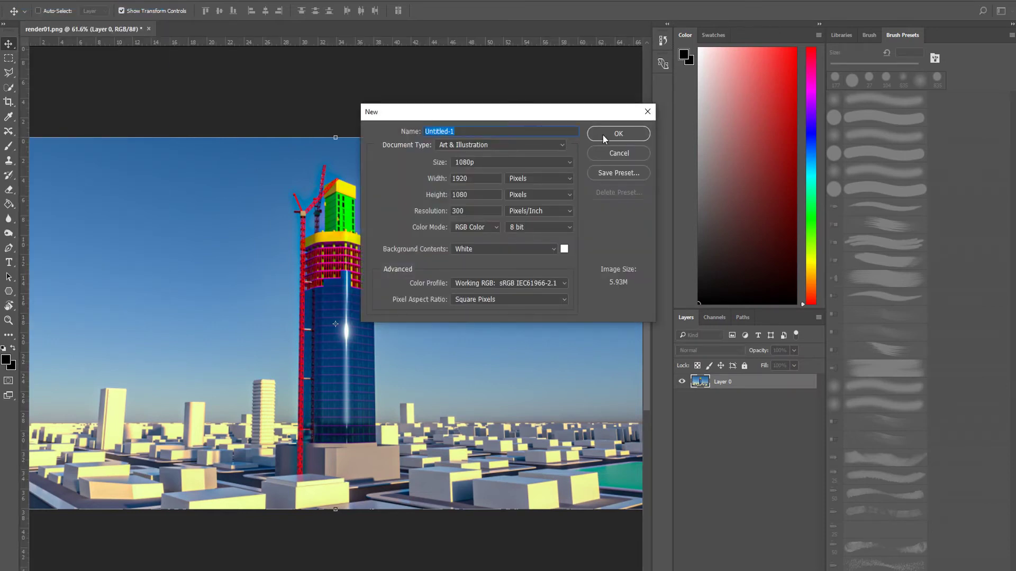
click(603, 135)
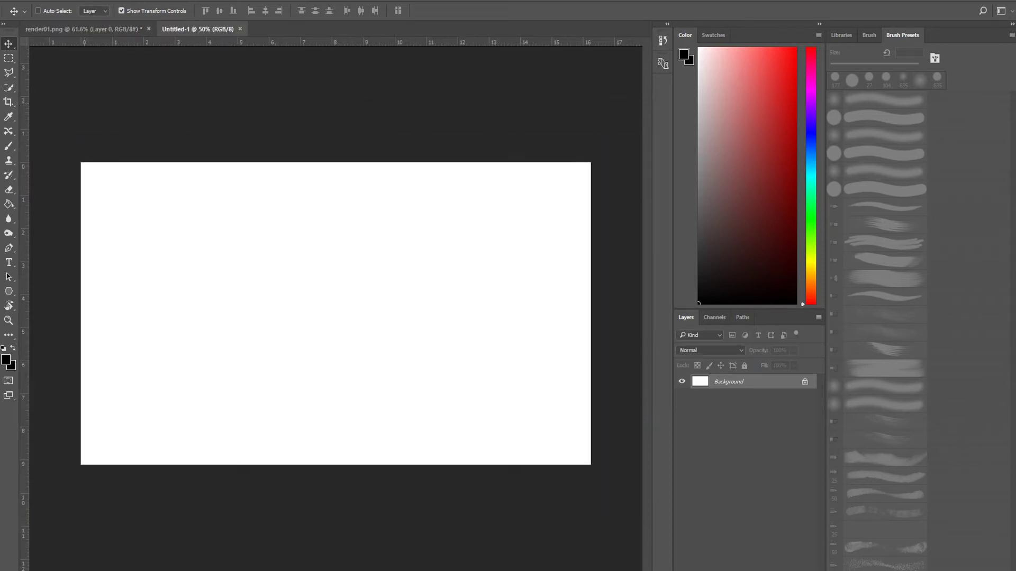
Open beauty.png and emission.png from the Desktop.
click(32, 1)
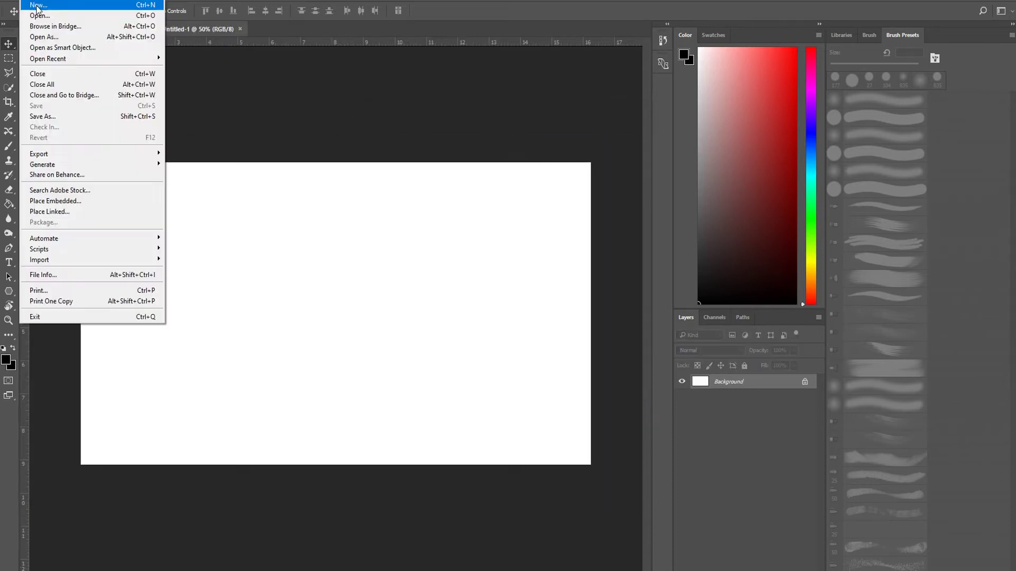
click(52, 17)
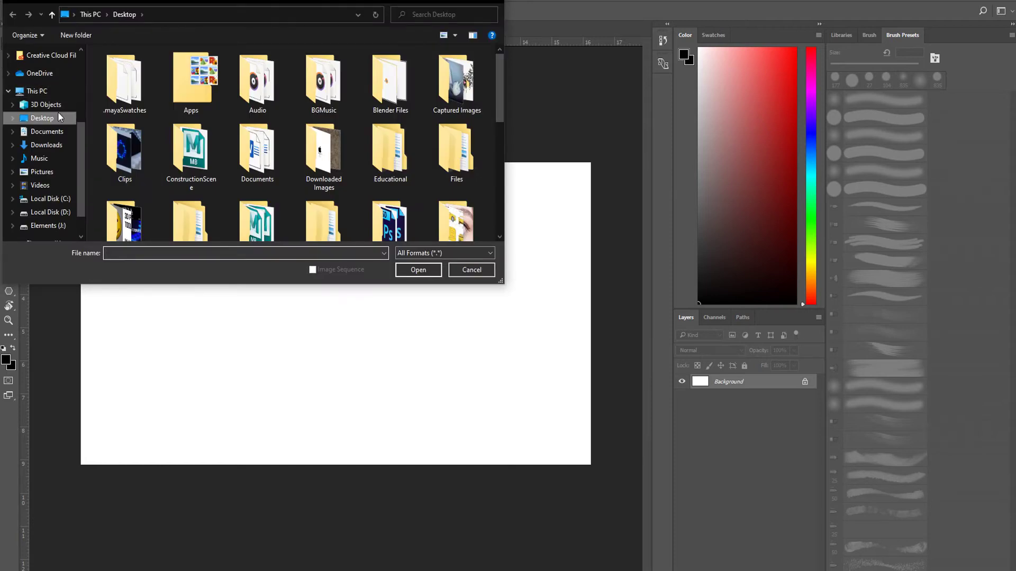
scroll(257, 152, down, 10)
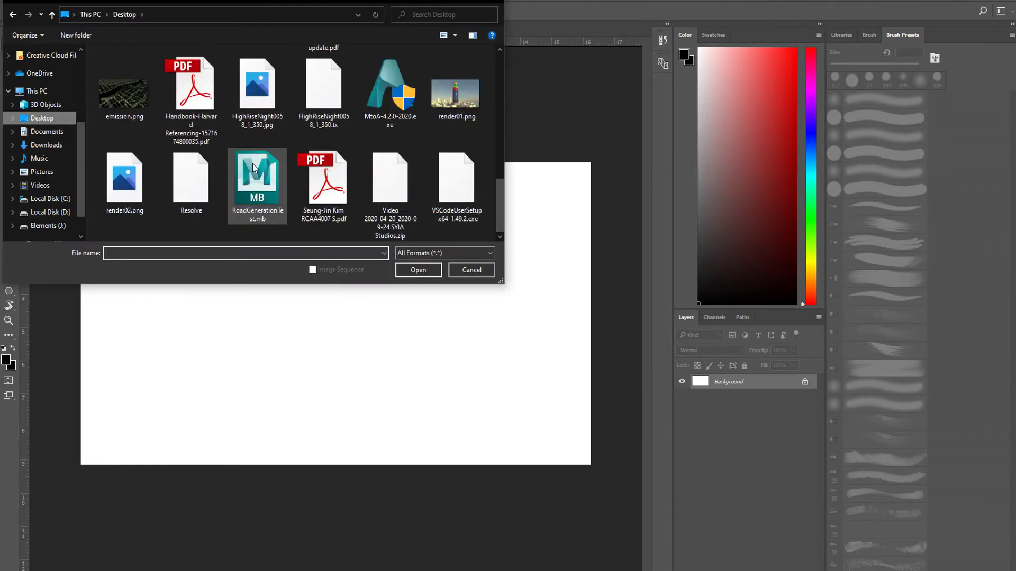
scroll(191, 180, up, 2)
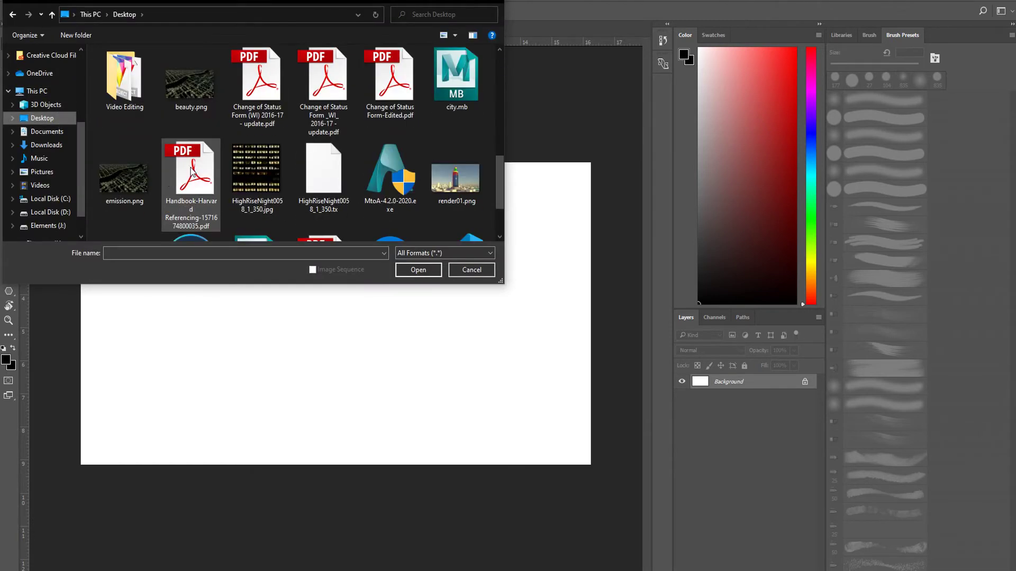
click(124, 176)
ctrl+click(195, 83)
click(415, 269)
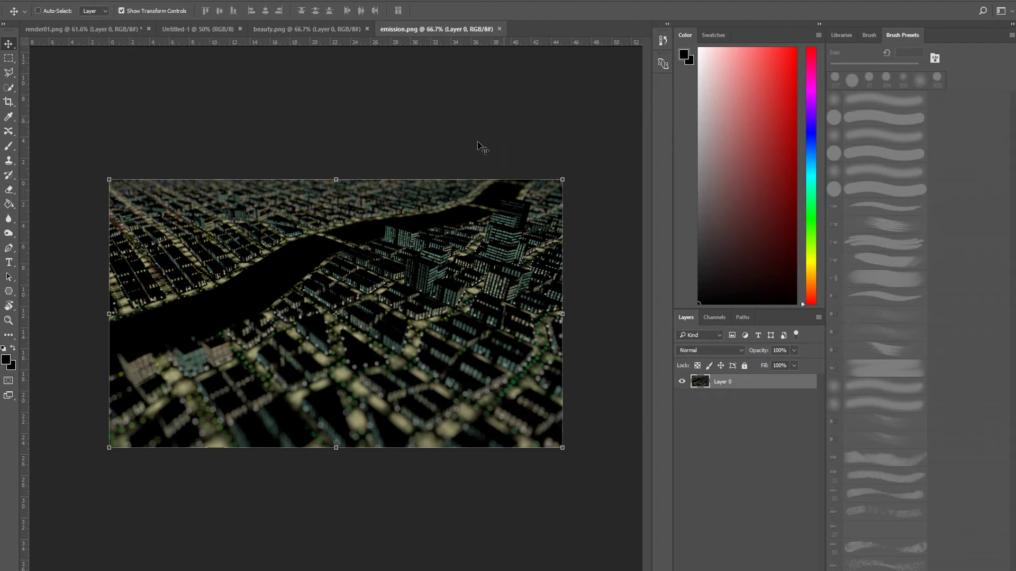
Copy the entire emission.png image and paste it as a new layer into beauty.png.
right_click(306, 238)
key(Escape)
click(8, 58)
drag(82, 141, 615, 517)
key(ctrl+c)
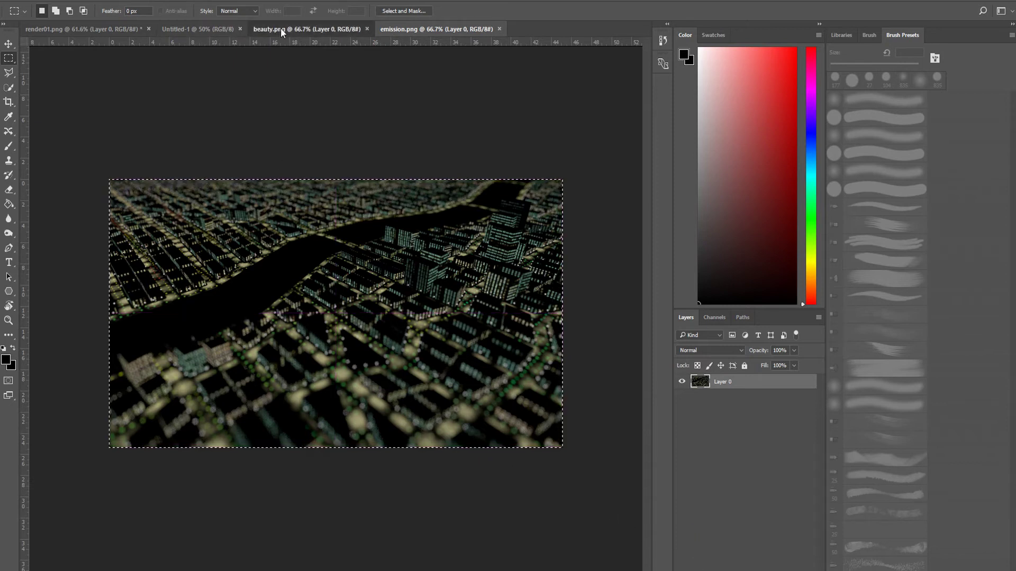
click(281, 28)
key(ctrl+v)
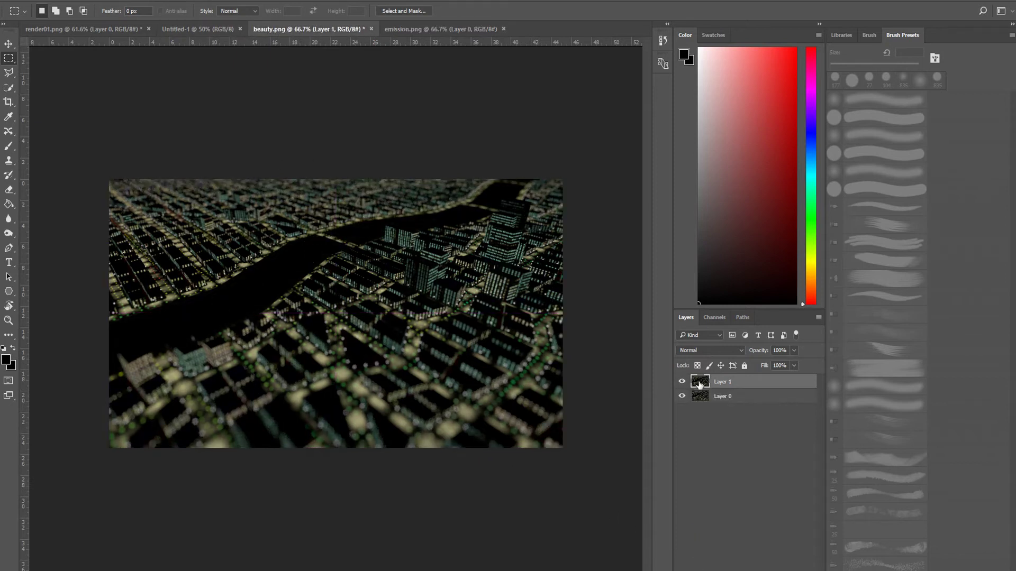
Hide and show the pasted emission layer to compare it with the beauty image up close.
click(683, 382)
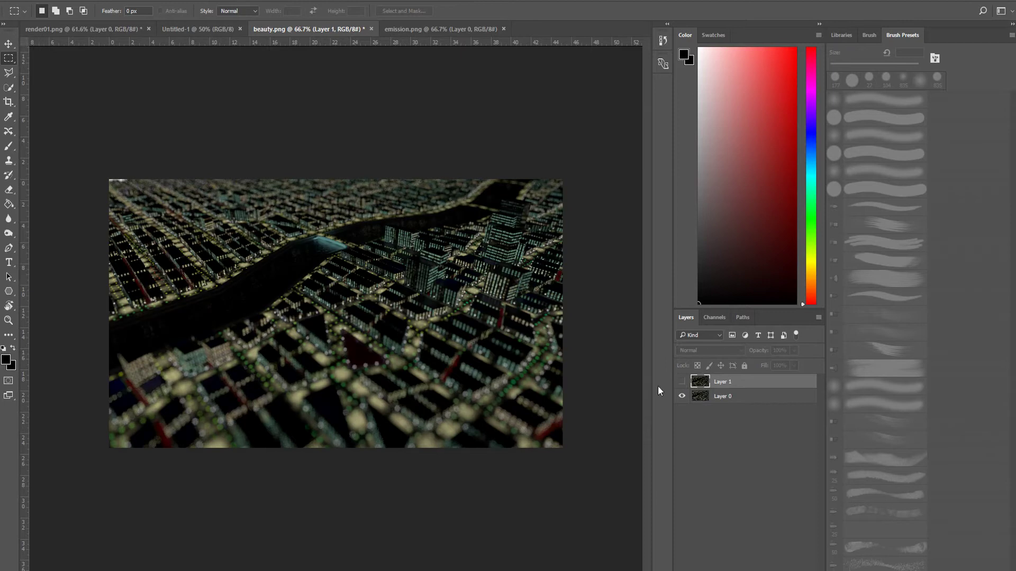
key(ctrl+space)
ctrl+drag(340, 317, 429, 337)
click(682, 381)
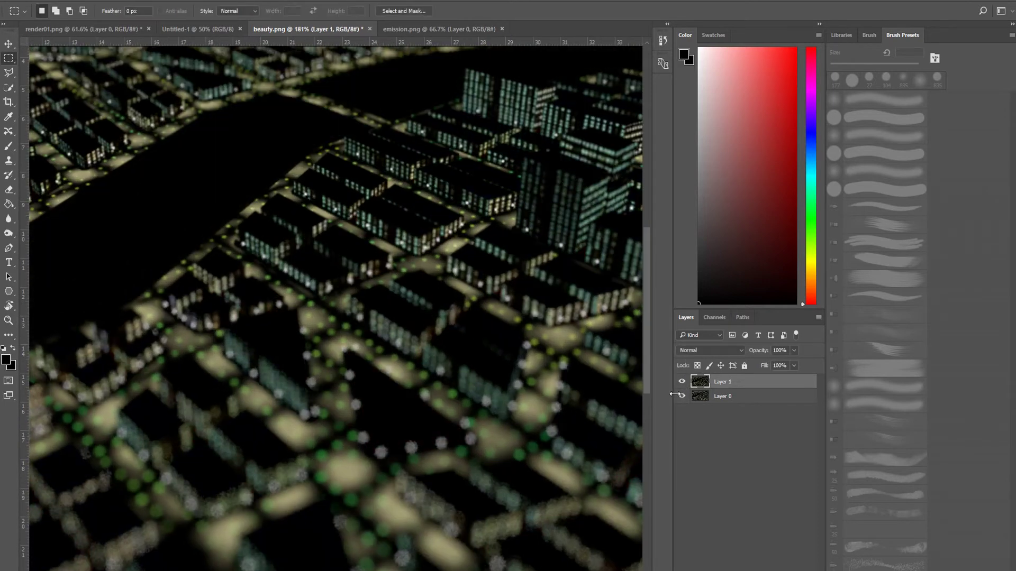
key(ctrl+space)
ctrl+drag(410, 264, 374, 256)
click(718, 350)
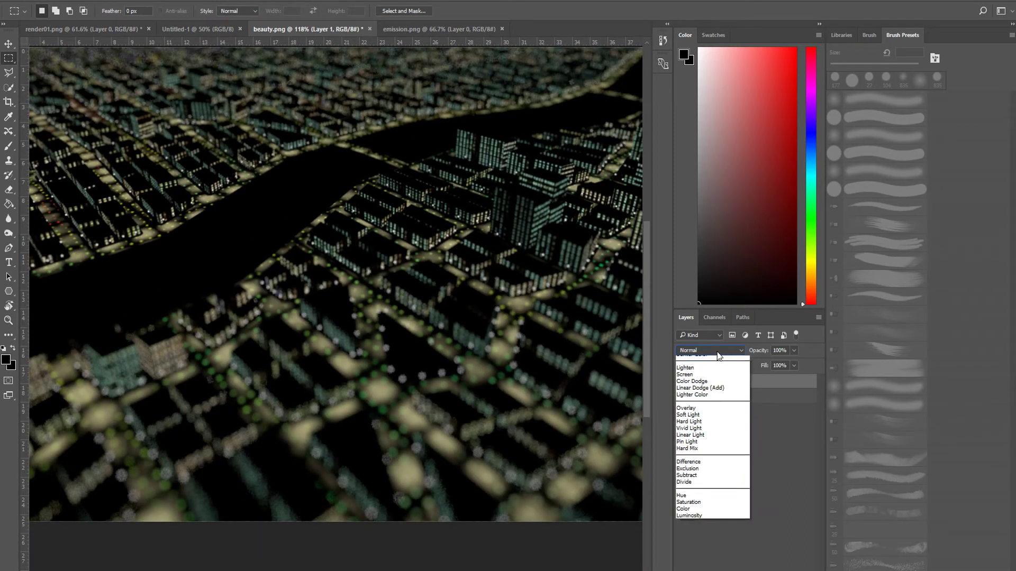
click(721, 353)
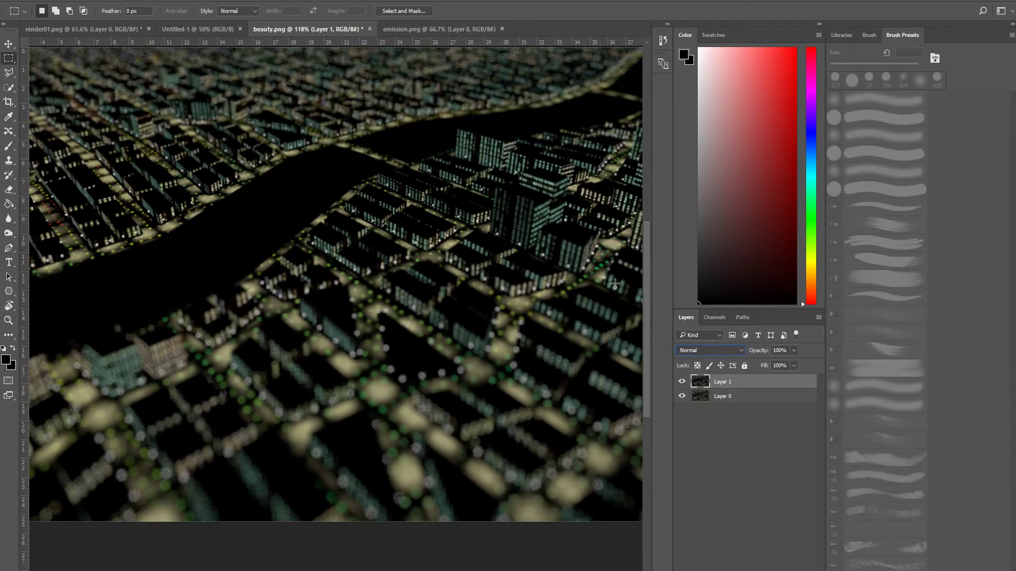
click(146, 2)
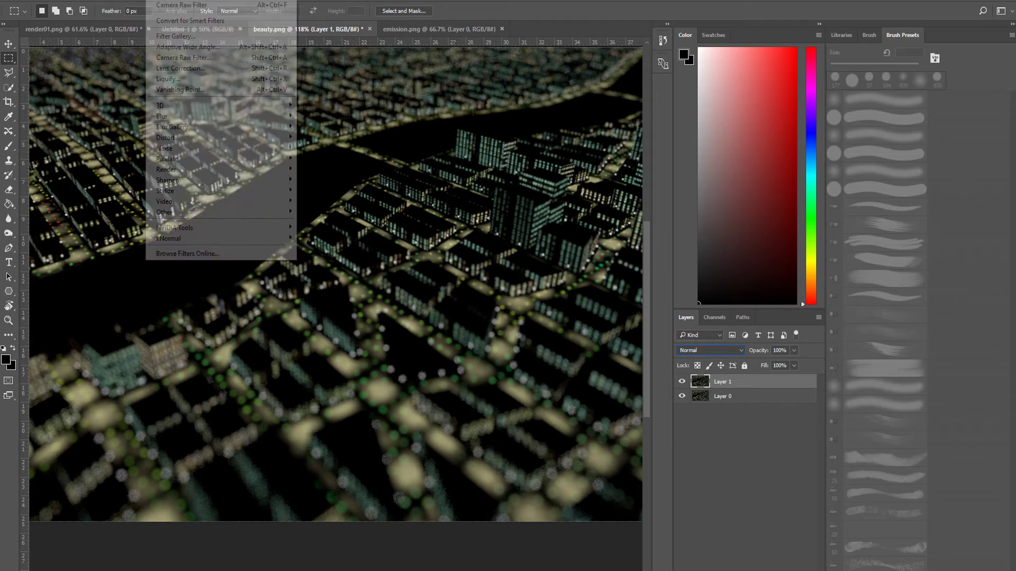
click(734, 386)
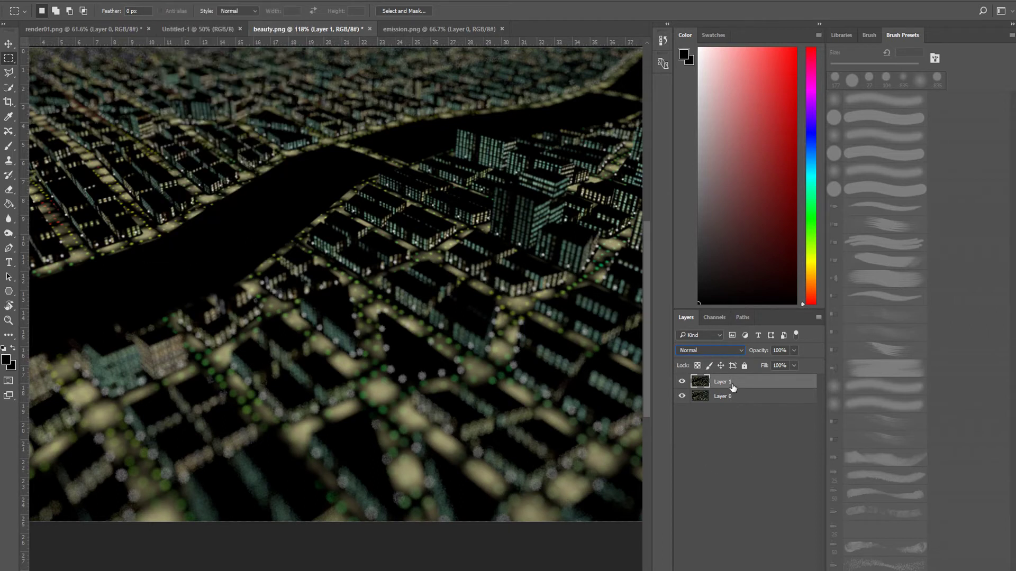
Set the blending mode of the pasted emission layer to Screen.
click(701, 351)
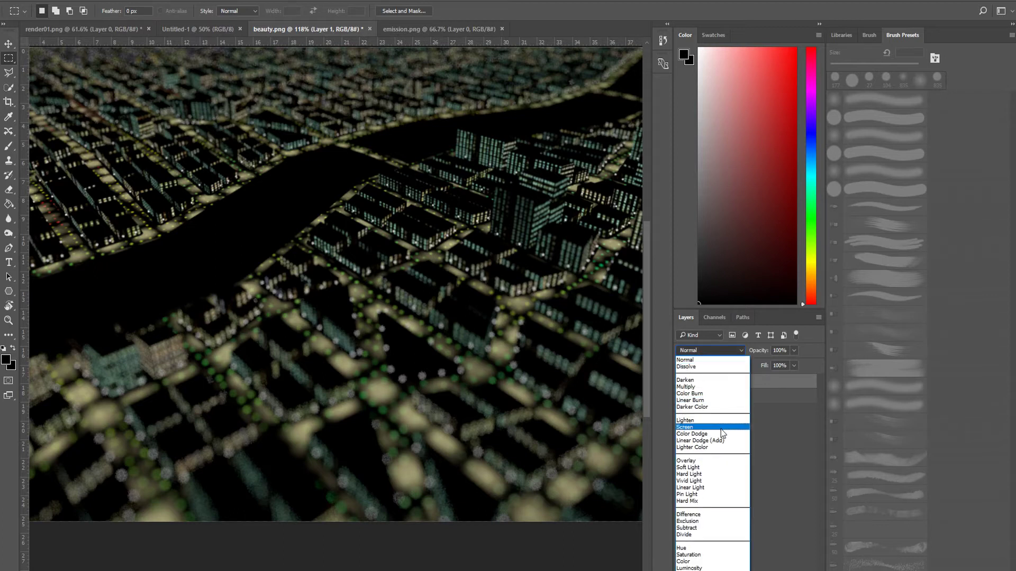
click(686, 427)
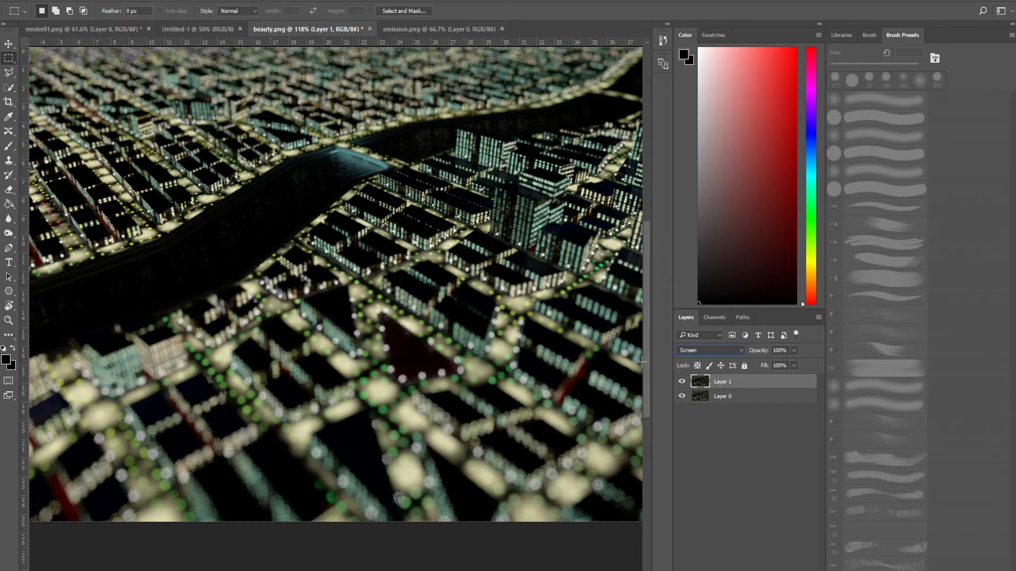
drag(454, 251, 422, 251)
key(z)
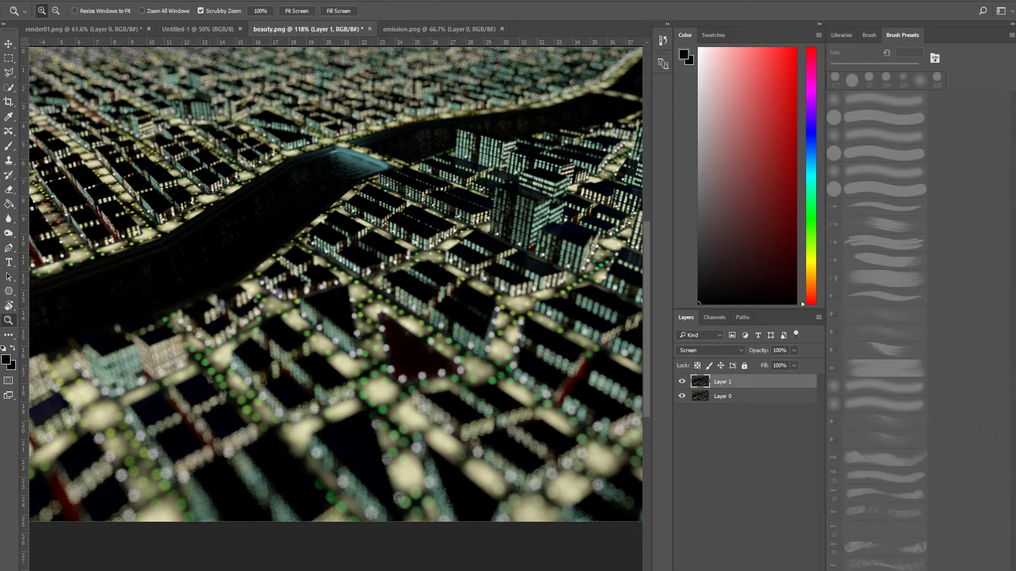
Apply a slight Gaussian Blur to the emission layer and set its opacity to 71%.
click(74, 2)
click(159, 2)
mouse_move(175, 117)
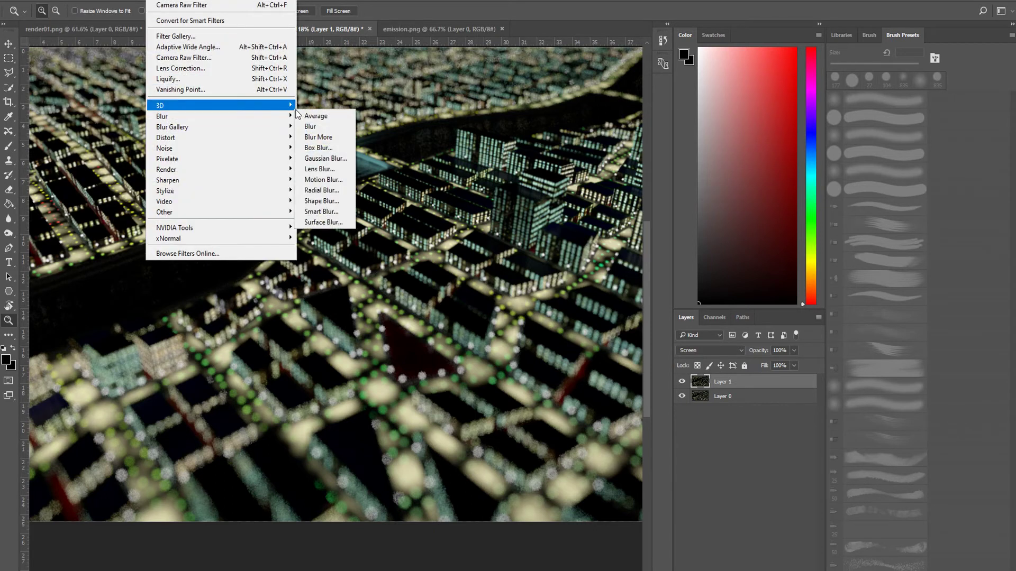
click(325, 159)
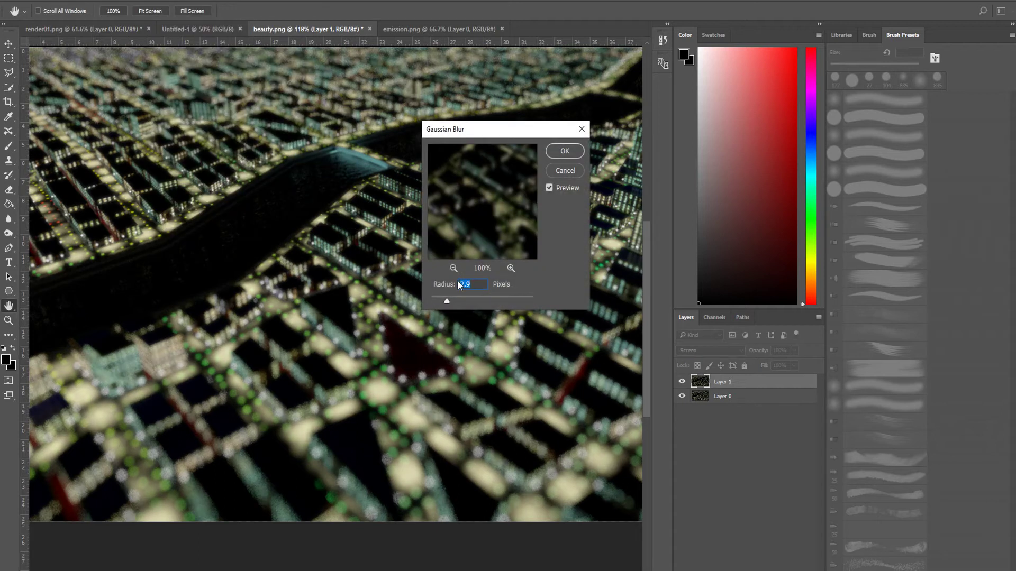
mouse_move(458, 300)
mouse_down()
mouse_move(473, 297)
mouse_move(456, 292)
mouse_move(444, 304)
mouse_move(438, 294)
mouse_move(447, 301)
mouse_up()
drag(443, 299, 445, 298)
click(564, 151)
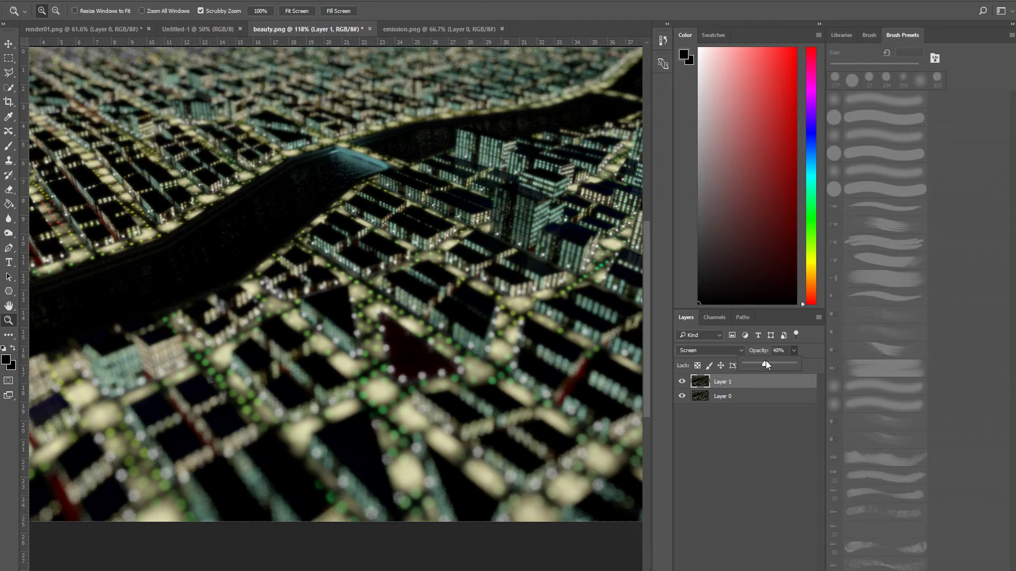
mouse_move(766, 363)
mouse_down()
mouse_move(750, 360)
mouse_move(780, 363)
mouse_up()
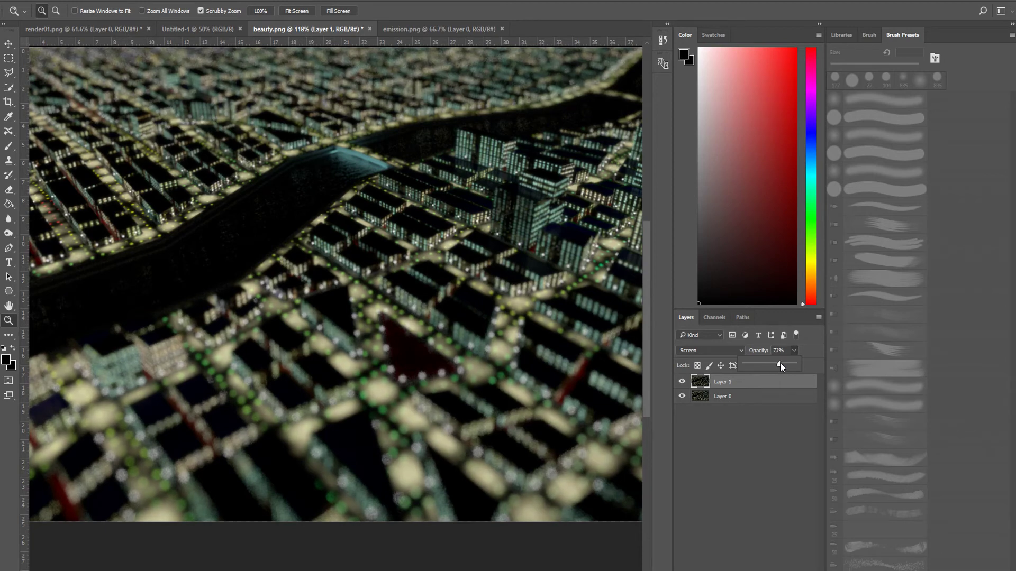
Hide the emission layer and duplicate the beauty layer under its default copy name.
click(534, 266)
drag(533, 255, 534, 276)
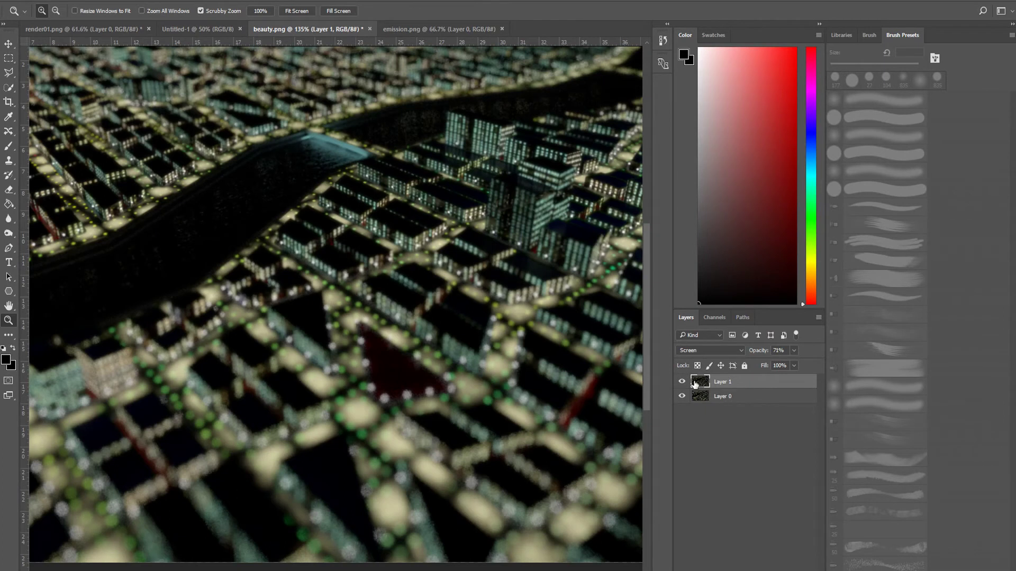
click(682, 381)
click(707, 402)
right_click(743, 401)
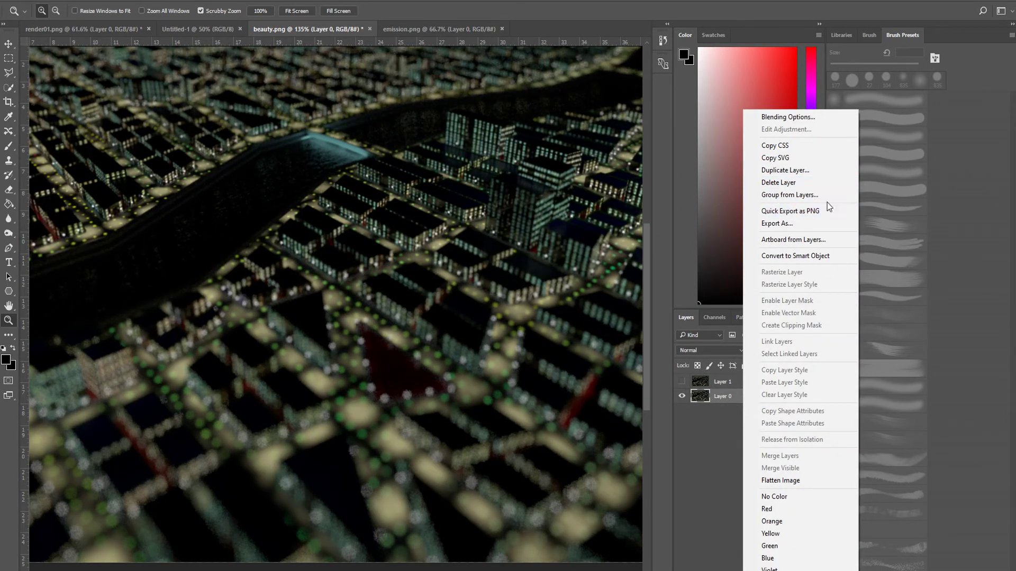
click(789, 170)
click(599, 168)
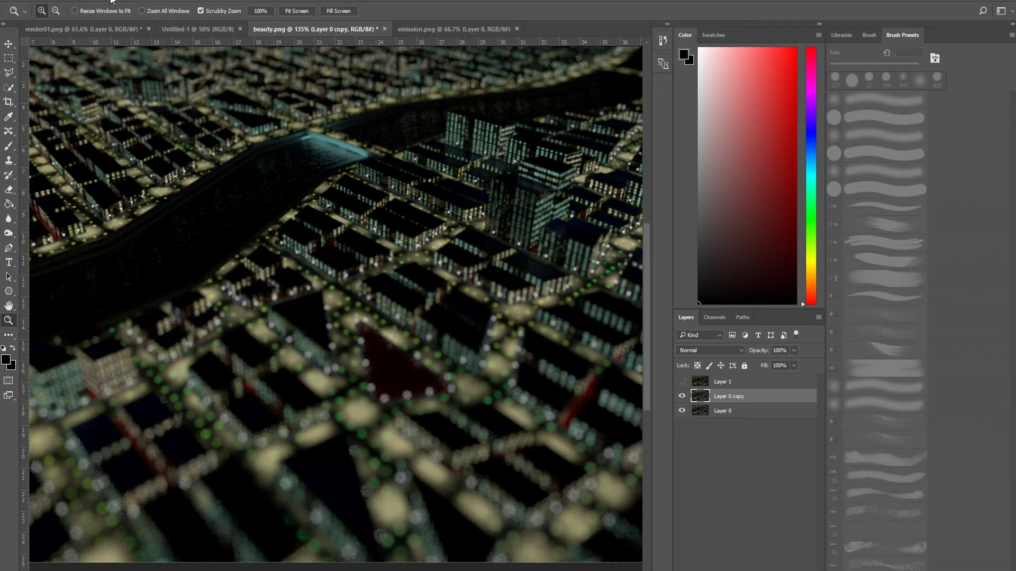
Apply Levels with inputs 88, 1.33 and 207 to the duplicated beauty layer and set its blending mode to Screen.
key(alt+i)
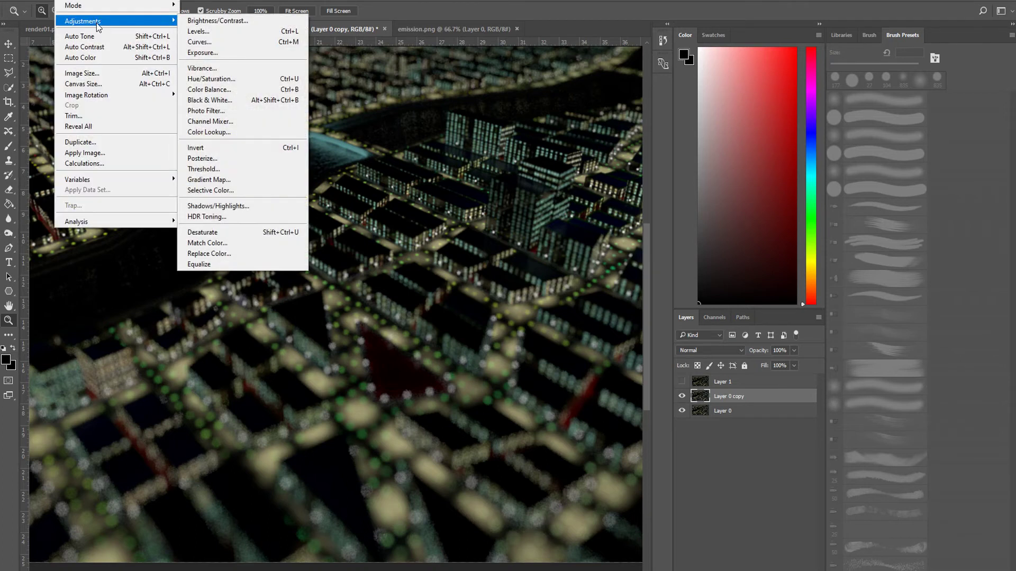
mouse_move(91, 21)
click(214, 31)
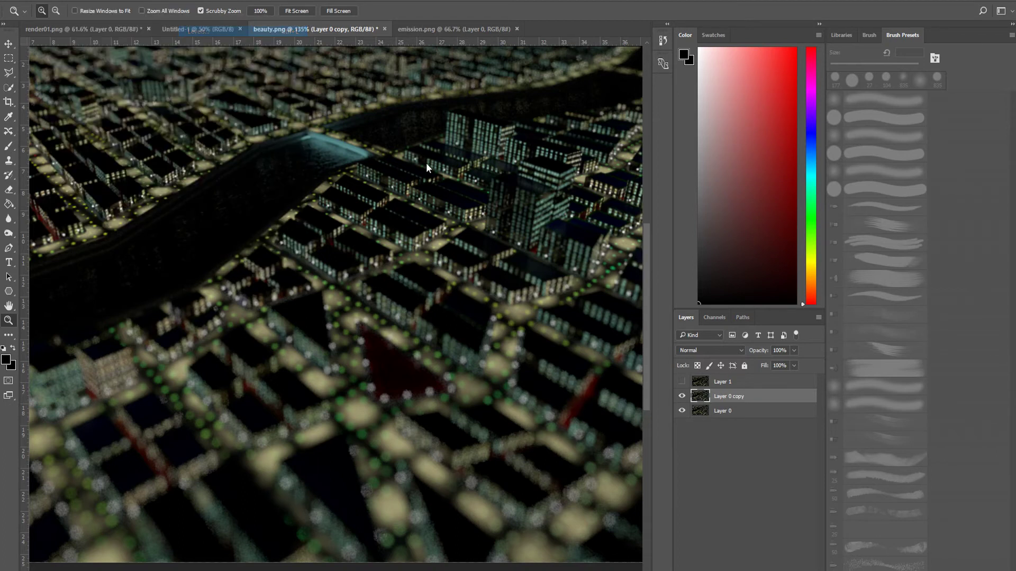
mouse_move(875, 299)
mouse_down()
mouse_move(830, 300)
mouse_move(884, 300)
mouse_up()
drag(803, 299, 844, 301)
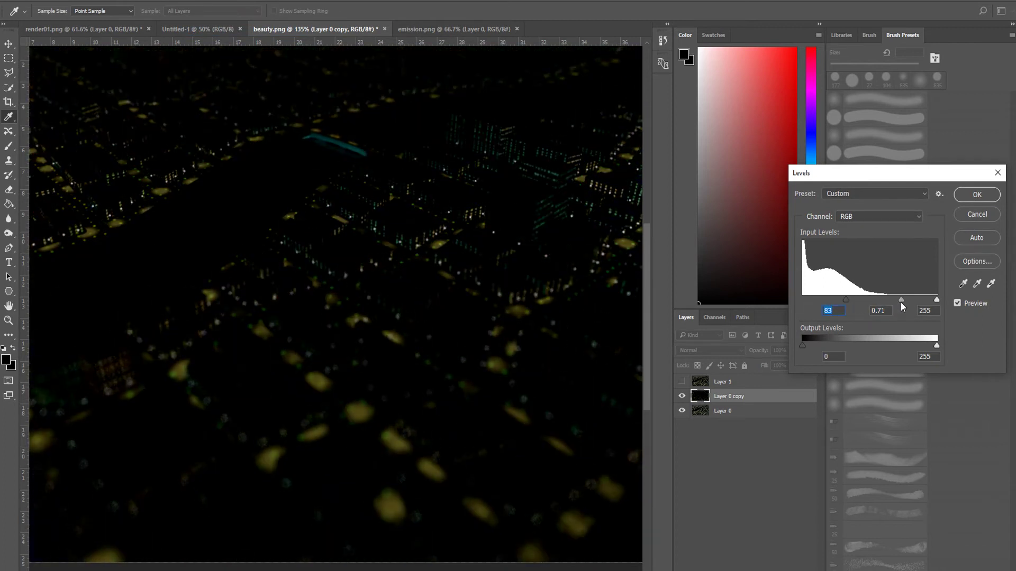
drag(889, 297, 911, 300)
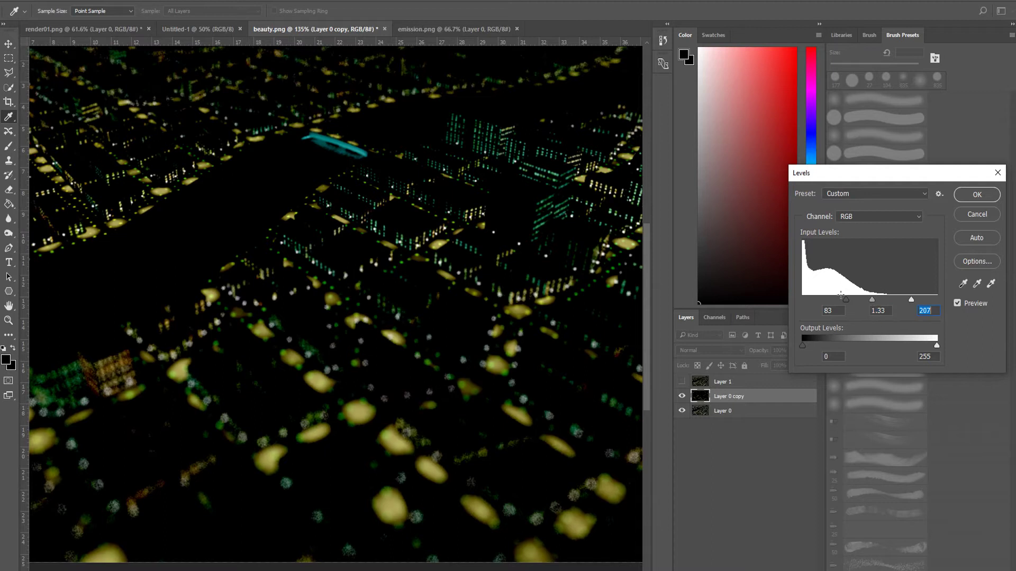
mouse_move(846, 300)
mouse_down()
mouse_move(860, 300)
mouse_move(848, 298)
mouse_up()
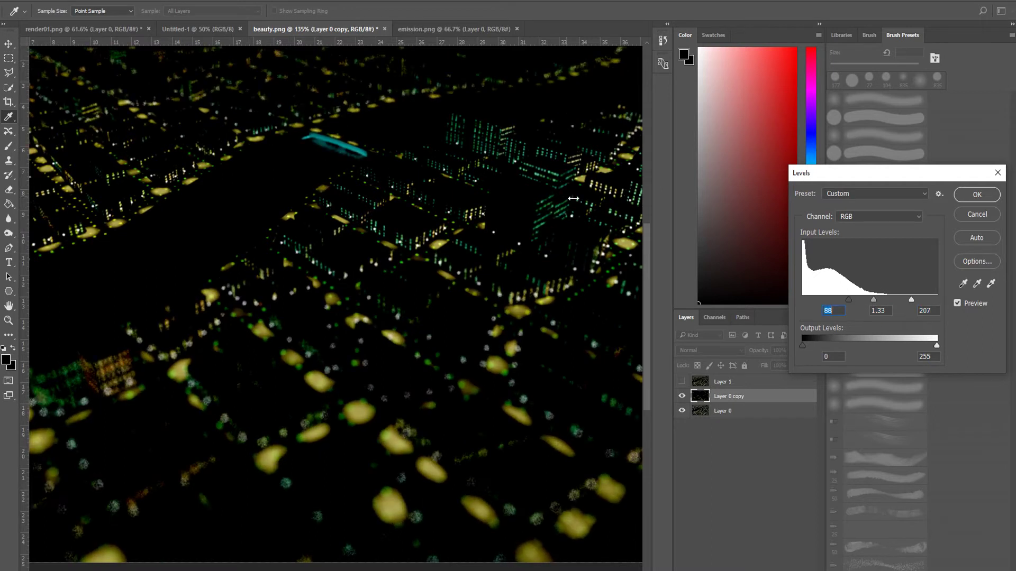
click(977, 194)
key(z)
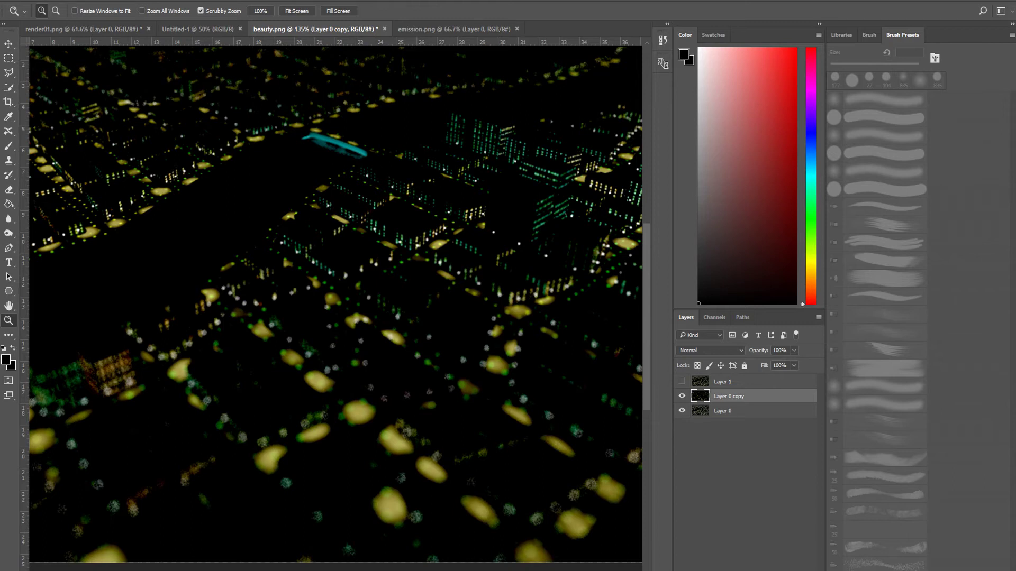
click(698, 352)
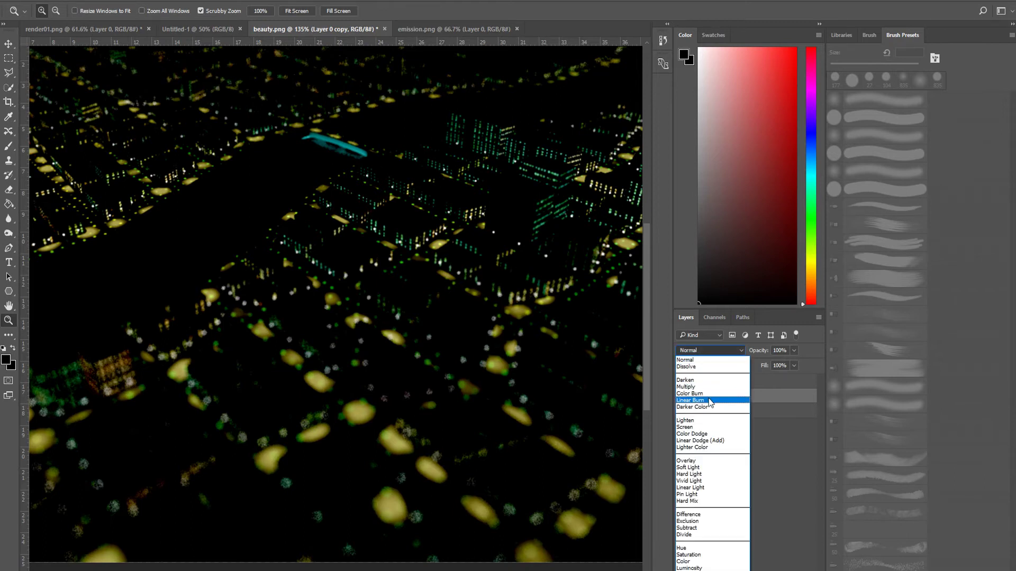
click(688, 428)
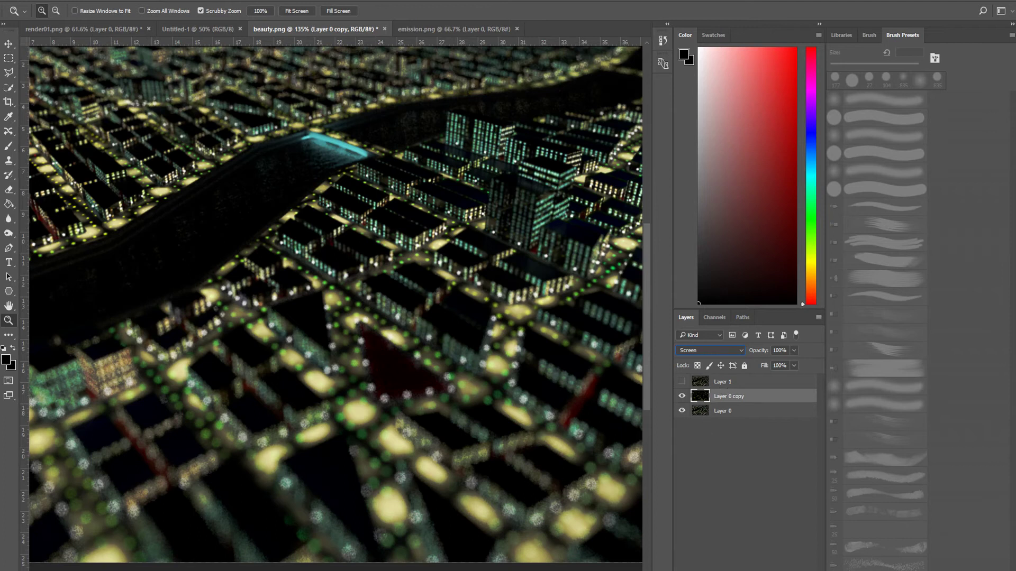
click(64, 0)
mouse_move(89, 23)
click(239, 110)
click(153, 1)
mouse_move(211, 118)
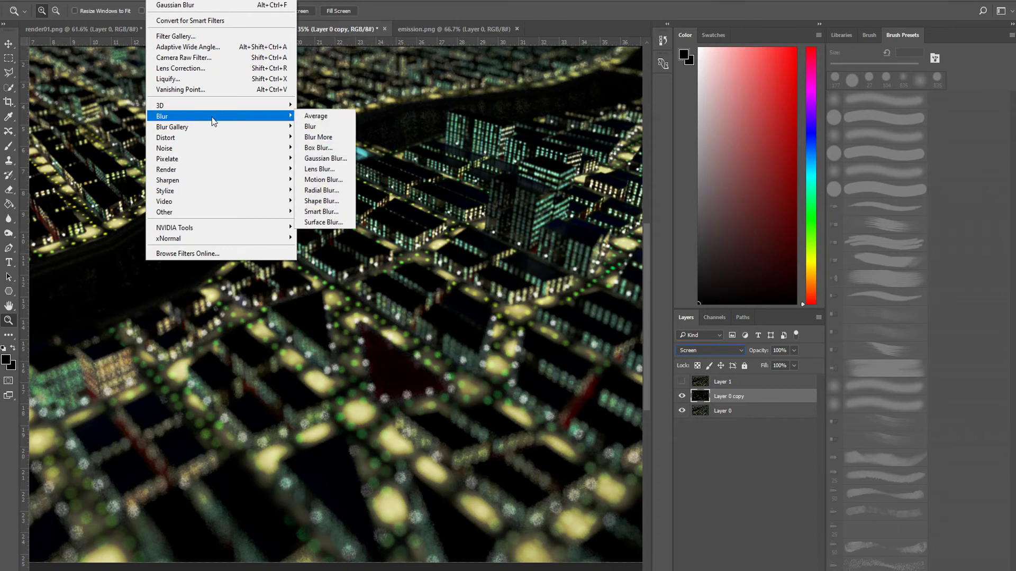
click(322, 159)
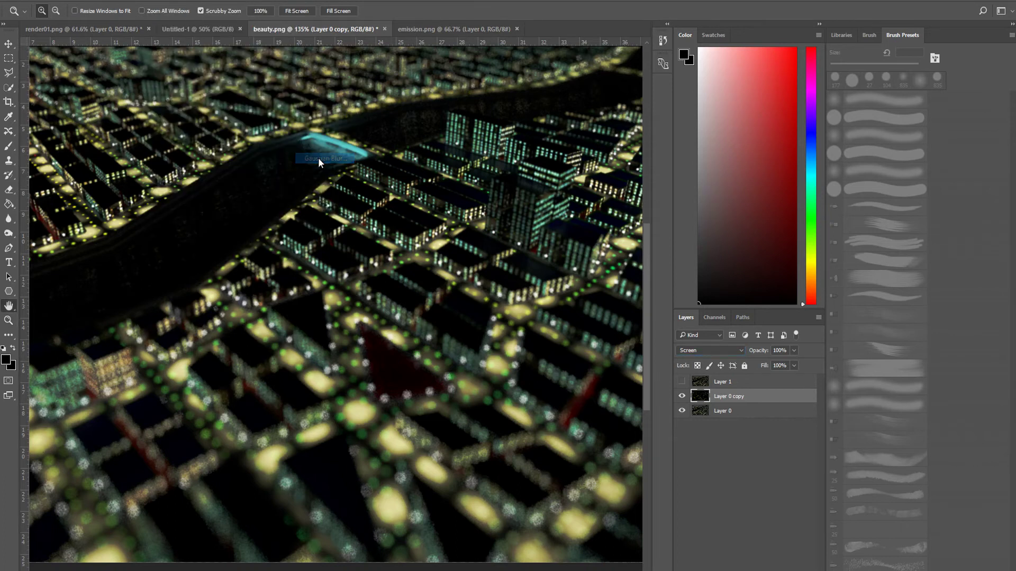
drag(490, 136, 607, 138)
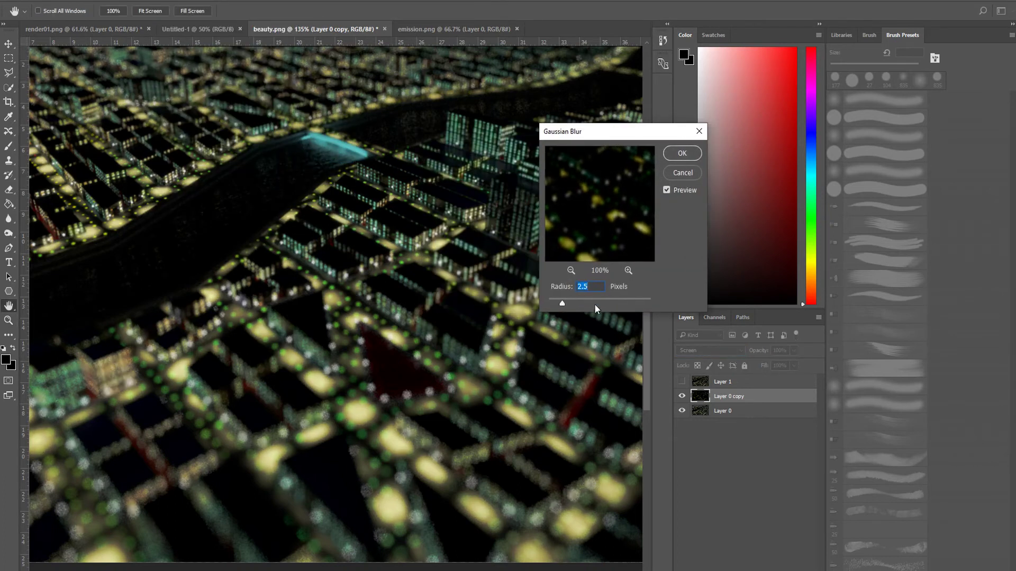
drag(564, 304, 552, 305)
click(685, 173)
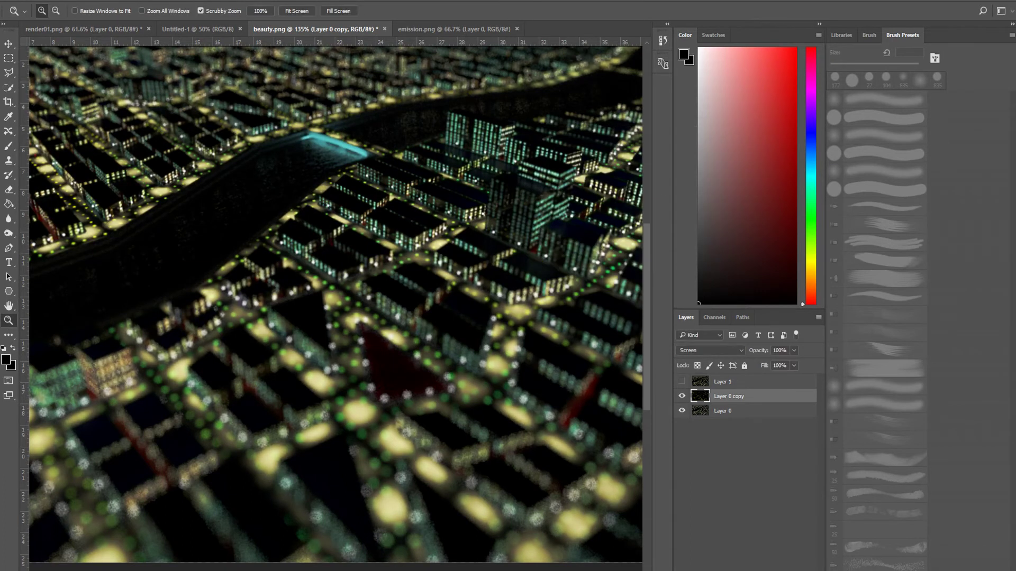
Apply a Motion Blur with angle 0° and distance 18 pixels to the duplicated beauty layer, and show the emission layer again.
click(156, 1)
mouse_move(195, 116)
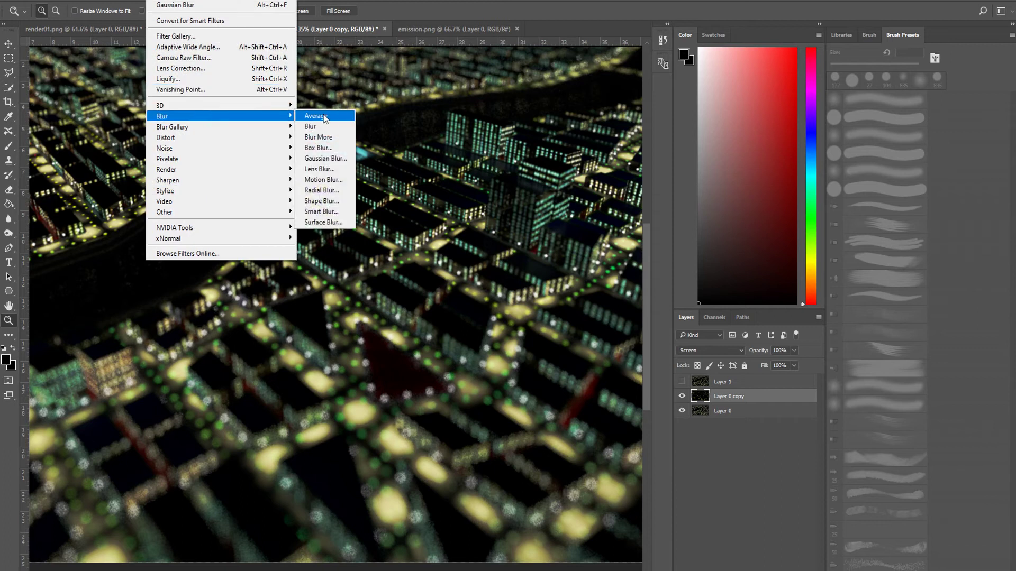
click(324, 180)
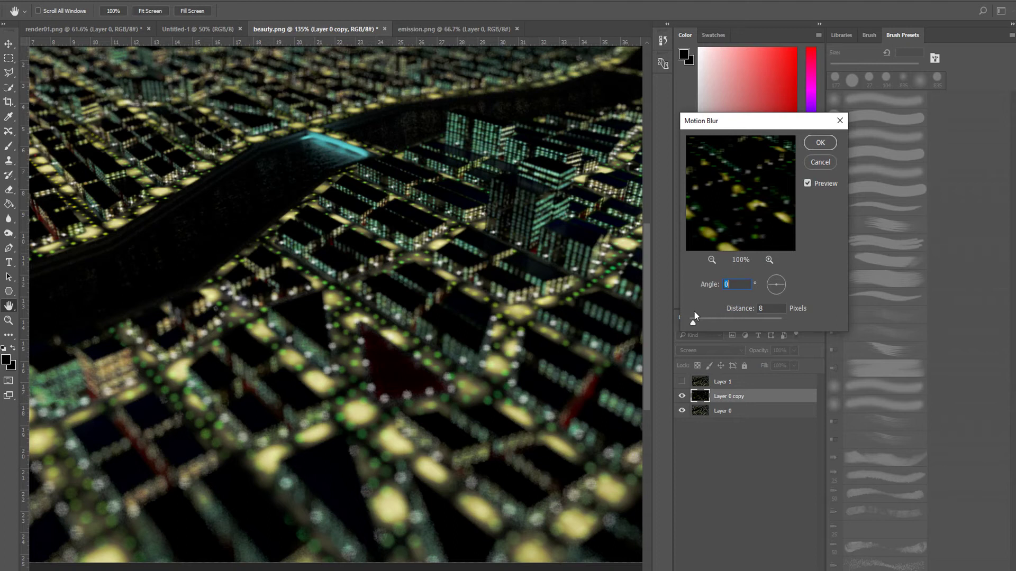
drag(693, 323, 698, 324)
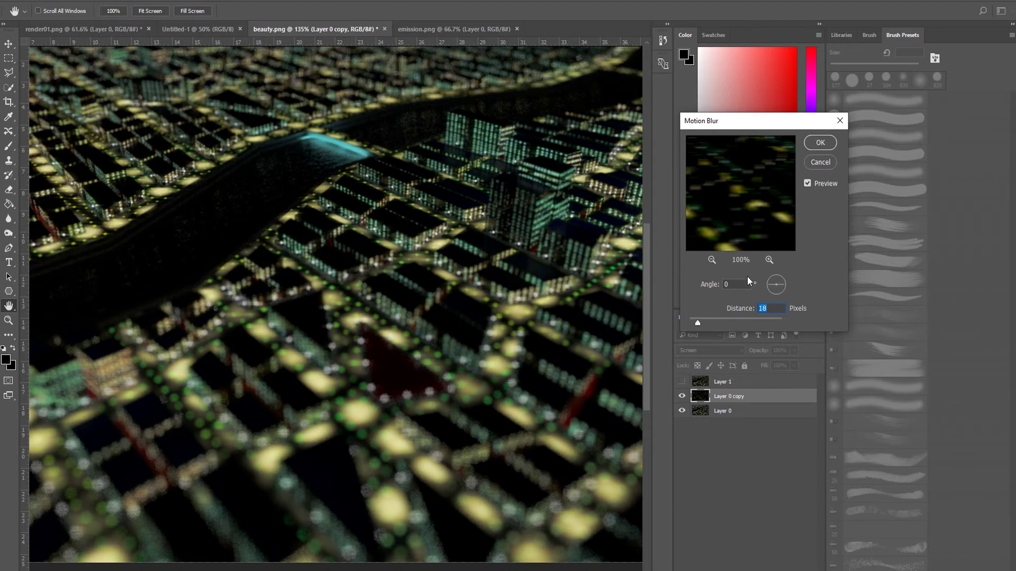
click(820, 147)
drag(528, 256, 560, 276)
drag(370, 258, 337, 320)
drag(336, 356, 374, 303)
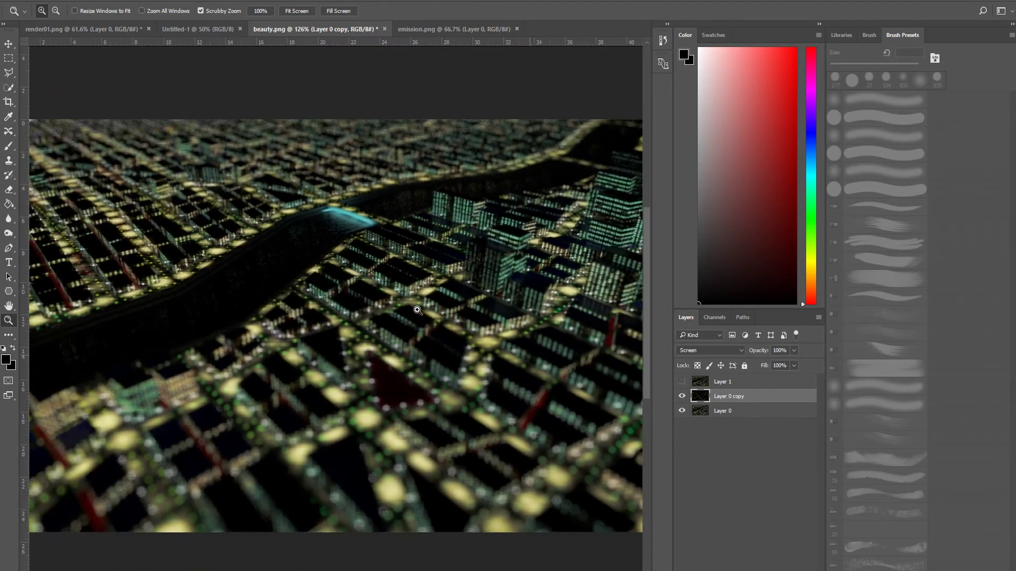
click(681, 382)
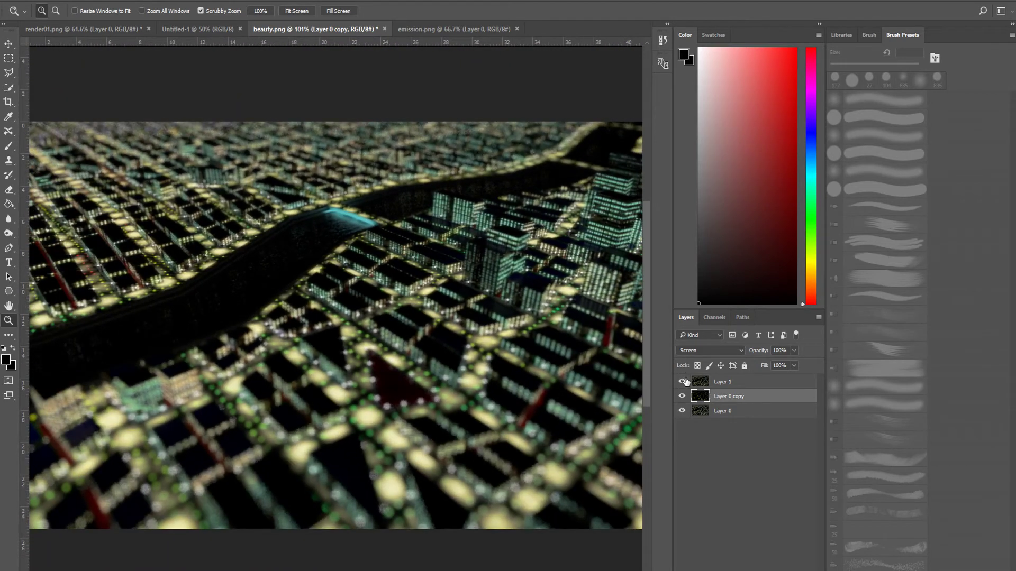
Try an opacity of 12% on the duplicated beauty layer and toggle the emission layer's visibility to compare.
drag(756, 363, 749, 362)
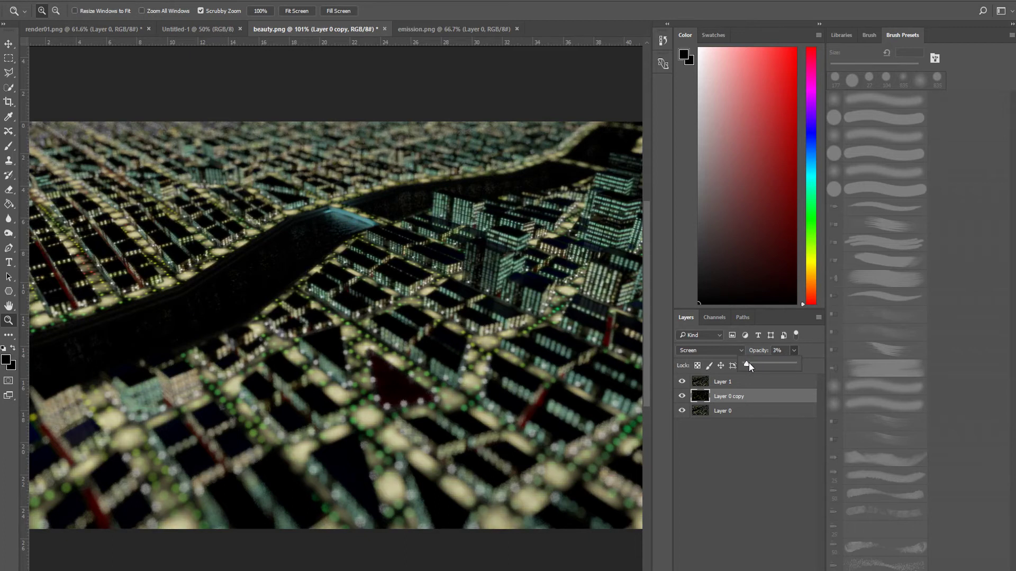
drag(751, 363, 751, 363)
click(681, 383)
click(681, 382)
click(682, 382)
click(682, 382)
click(682, 382)
Try the Lighten blending mode on the duplicated beauty layer and return it to Screen.
click(728, 356)
click(722, 352)
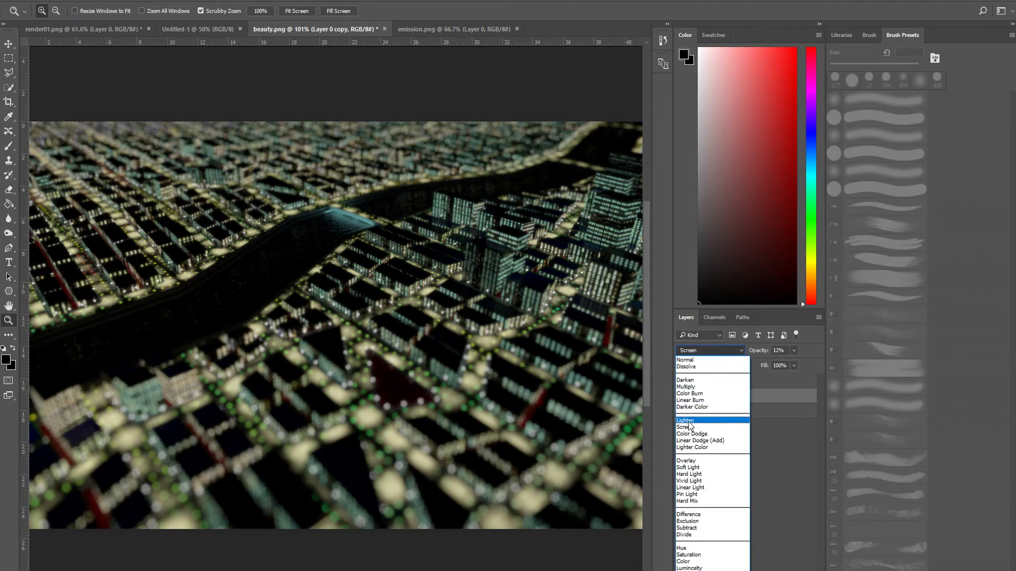
click(689, 421)
click(717, 351)
click(706, 421)
Set the opacity of the duplicated beauty layer to 75% and that of the emission layer to 25%.
click(709, 386)
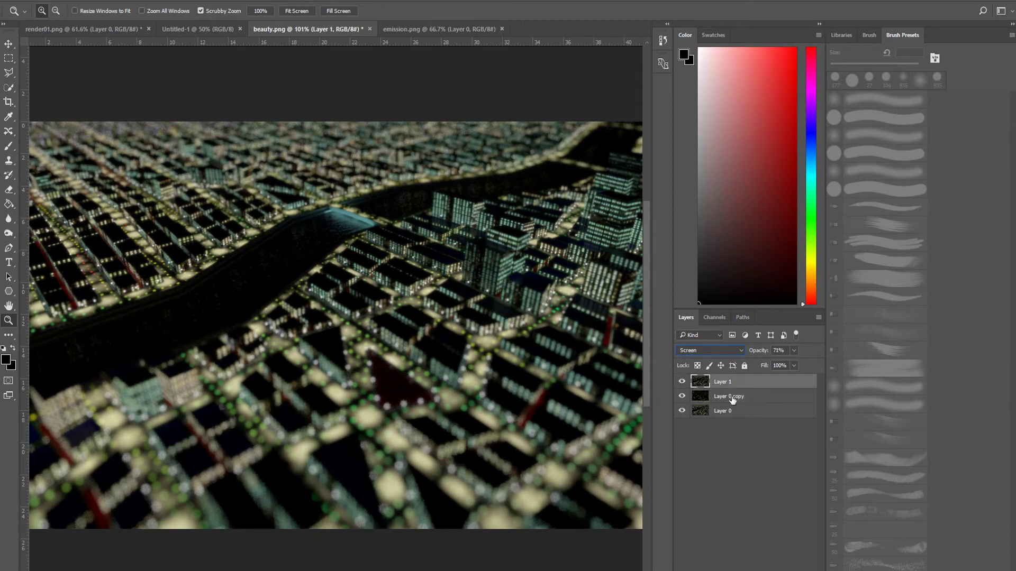
click(733, 398)
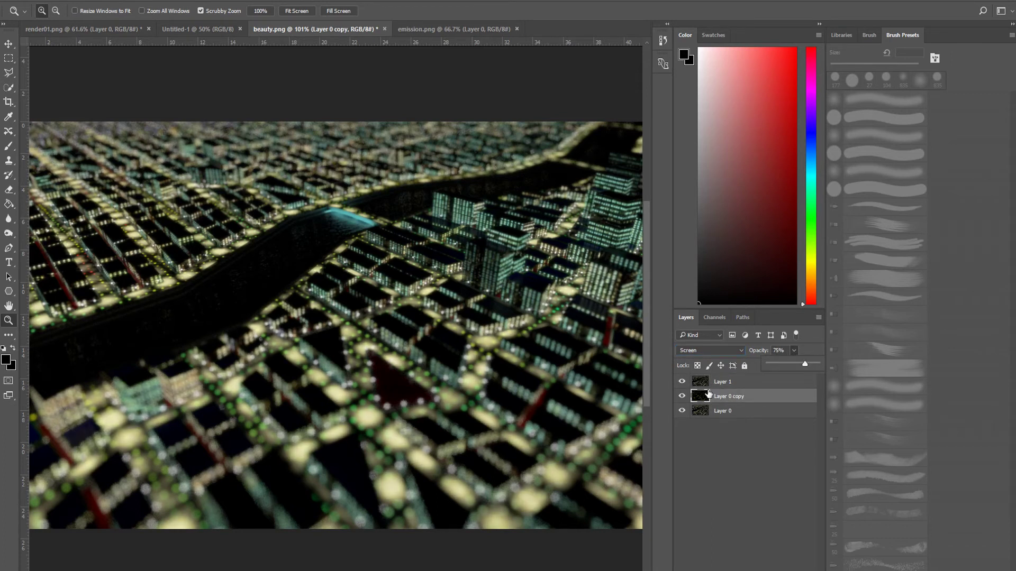
click(736, 381)
drag(785, 366, 767, 366)
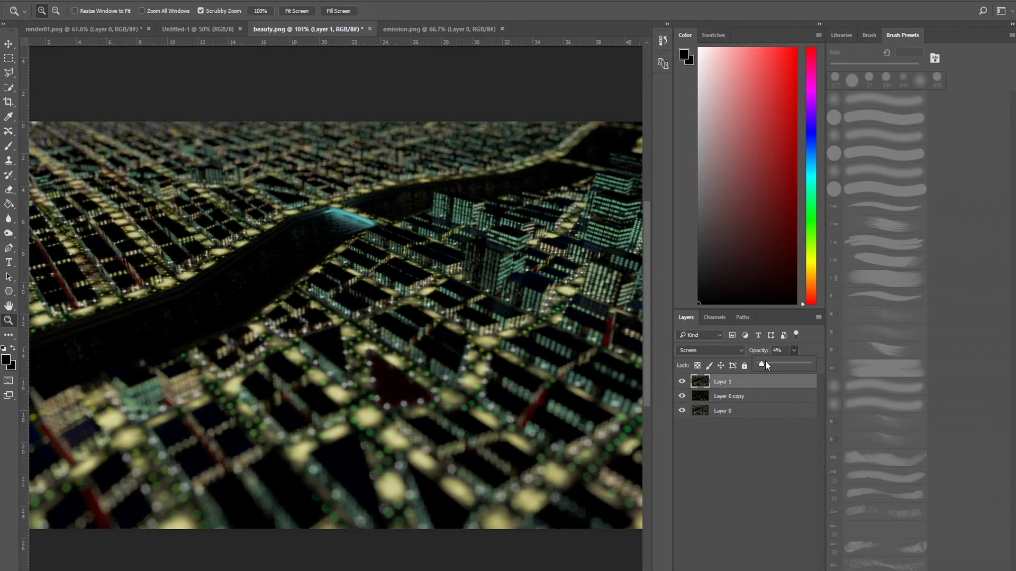
Toggle the visibility of the emission layer and the duplicated beauty layer to compare their glow, close up and in full view.
click(683, 383)
click(682, 383)
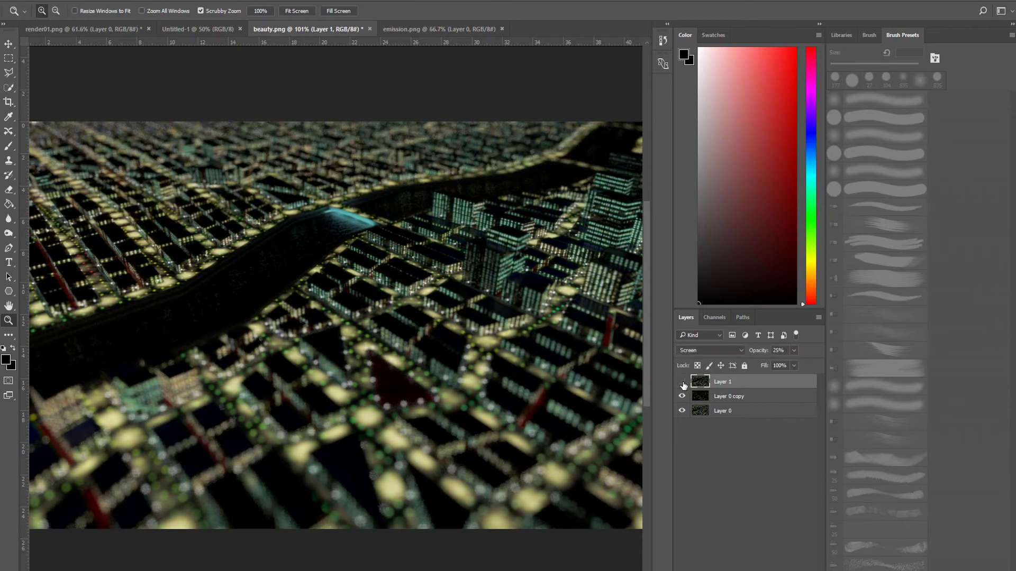
click(683, 384)
click(684, 384)
click(725, 397)
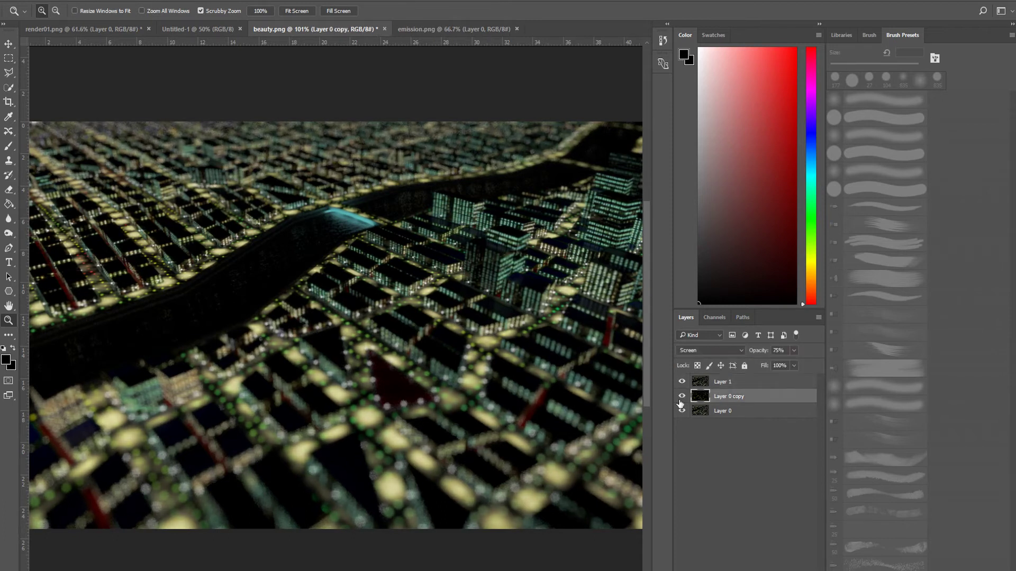
click(682, 396)
mouse_move(377, 341)
mouse_down()
mouse_move(450, 352)
mouse_move(362, 353)
mouse_up()
click(362, 354)
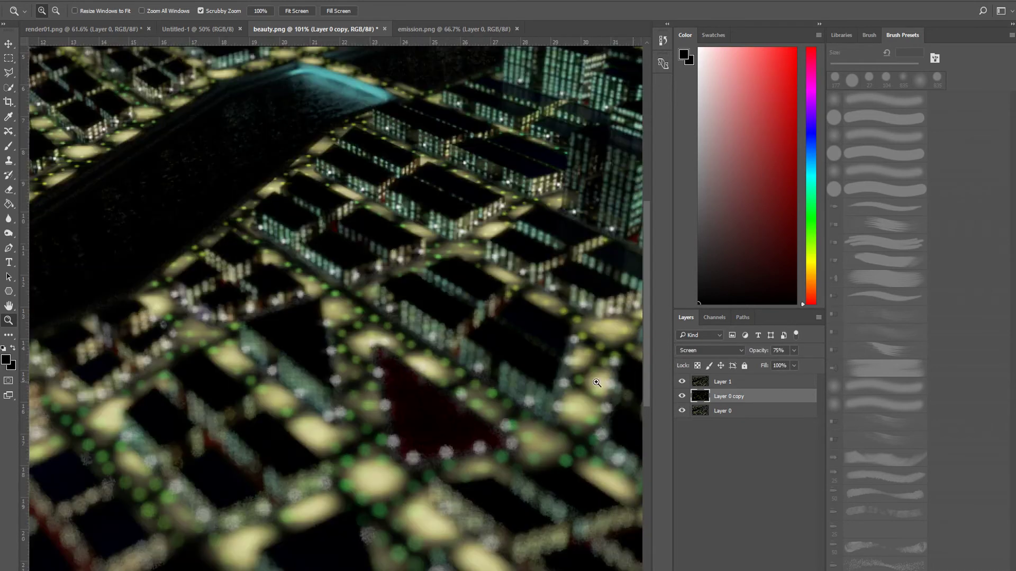
key(ctrl+0)
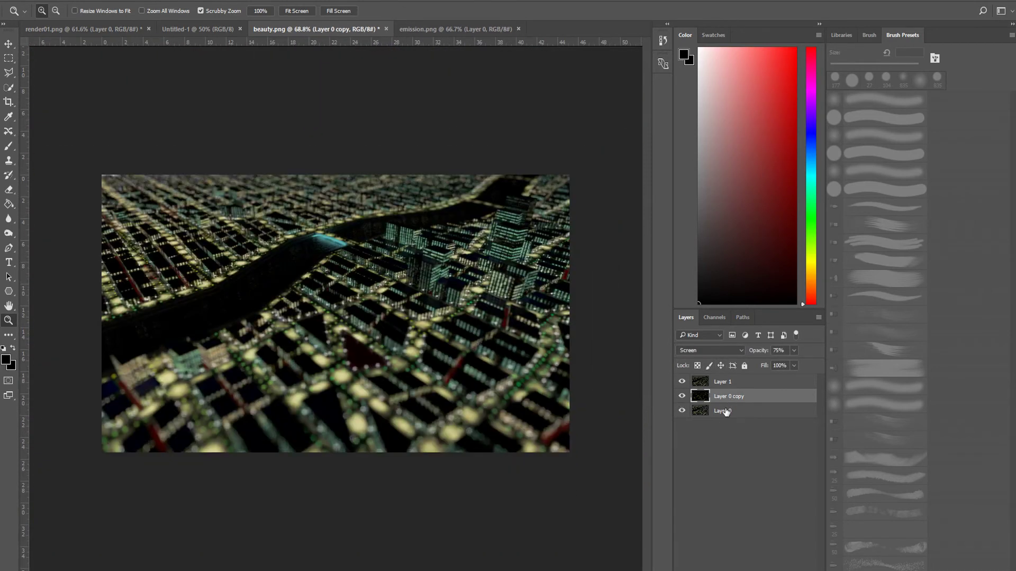
Merge the emission layer, the duplicated beauty layer and the original beauty layer into one.
click(726, 411)
shift+click(725, 381)
right_click(746, 392)
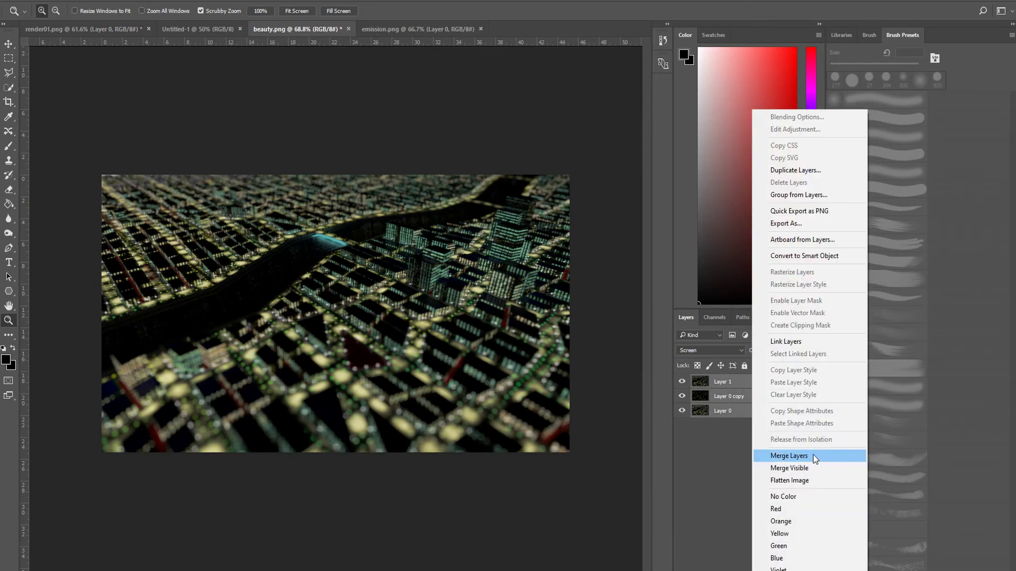
click(811, 457)
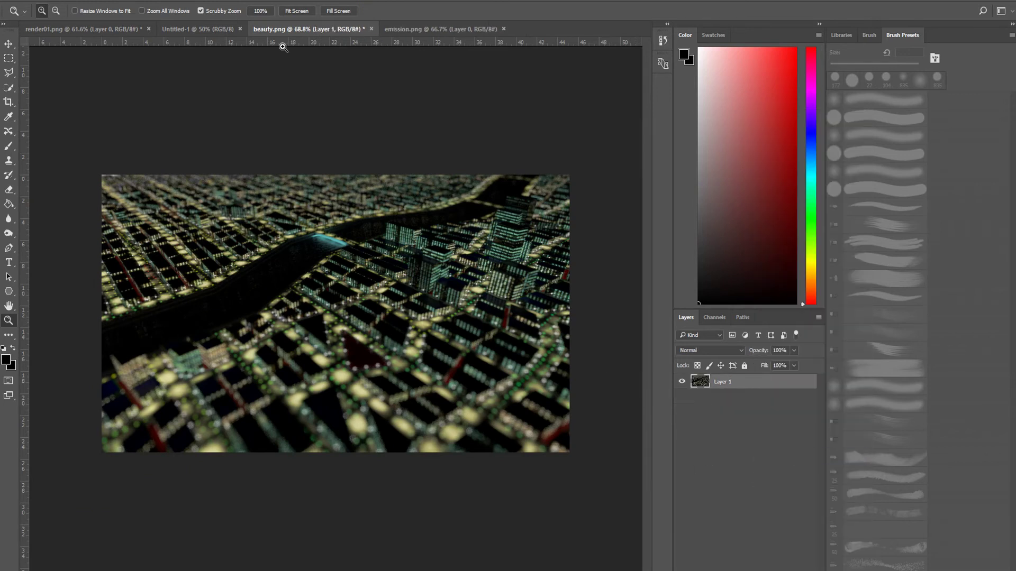
Open the Camera Raw Filter on the merged layer and set Temperature to -4, Tint to +13 and Exposure to +0.25.
click(170, 0)
mouse_move(157, 0)
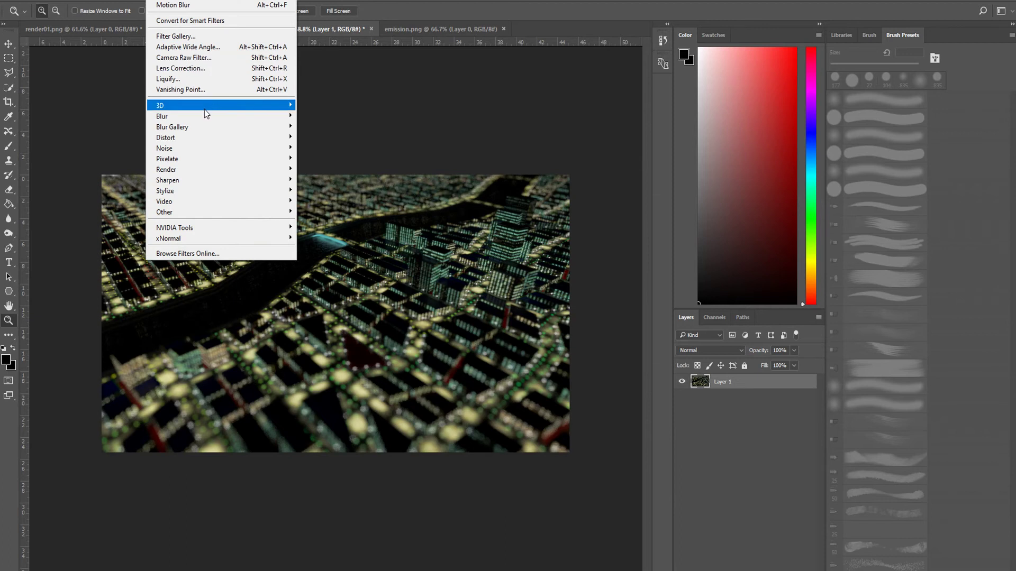
click(197, 58)
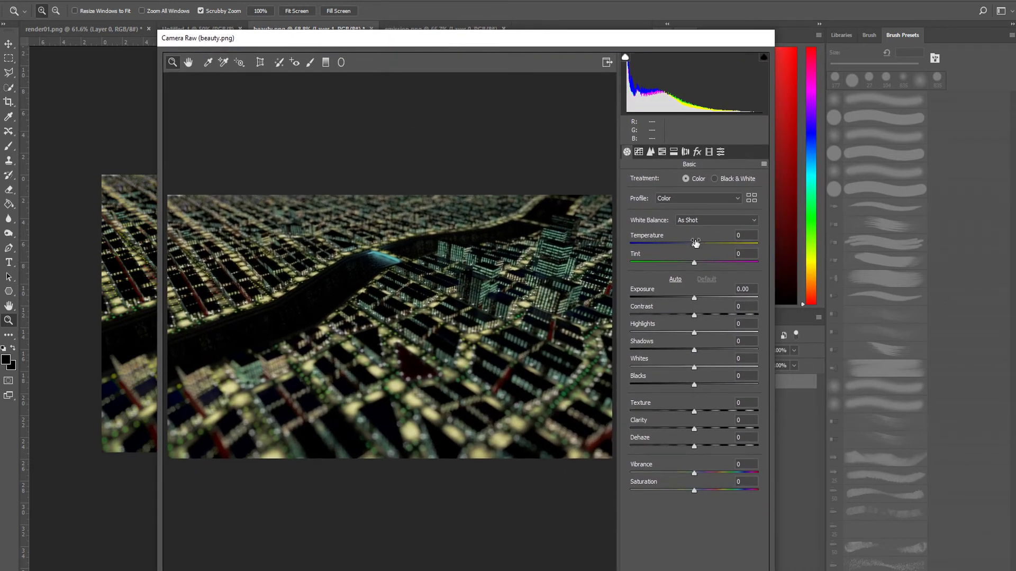
mouse_move(694, 244)
mouse_down()
mouse_move(674, 252)
mouse_move(714, 249)
mouse_move(662, 256)
mouse_move(720, 252)
mouse_move(684, 256)
mouse_move(692, 260)
mouse_up()
drag(694, 263, 711, 269)
mouse_move(694, 299)
mouse_down()
mouse_move(661, 294)
mouse_move(697, 298)
mouse_up()
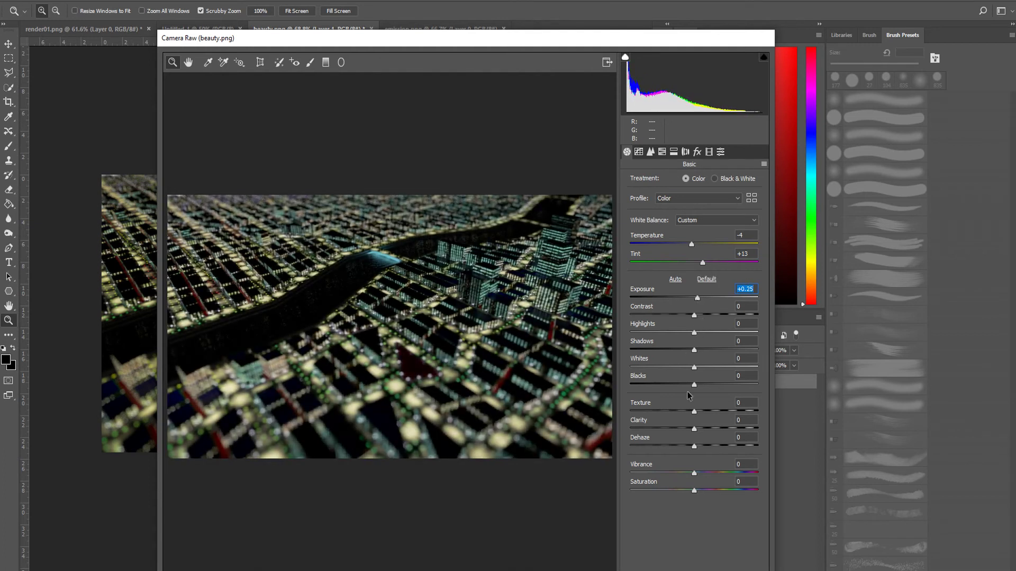
Raise Texture to +66 and Clarity to +60, checking the reflections on the dark river up close.
drag(697, 416, 734, 429)
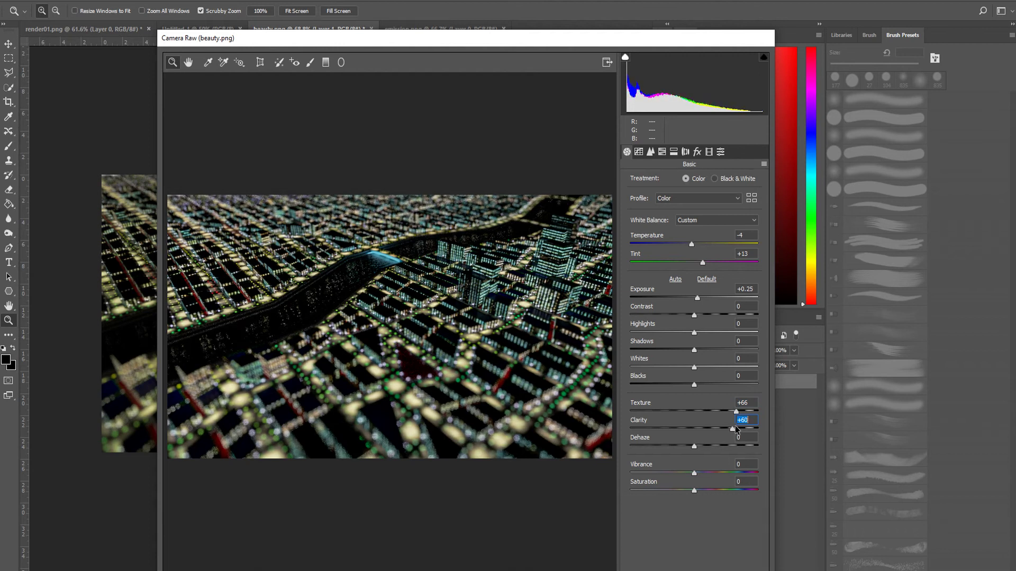
click(298, 300)
click(393, 306)
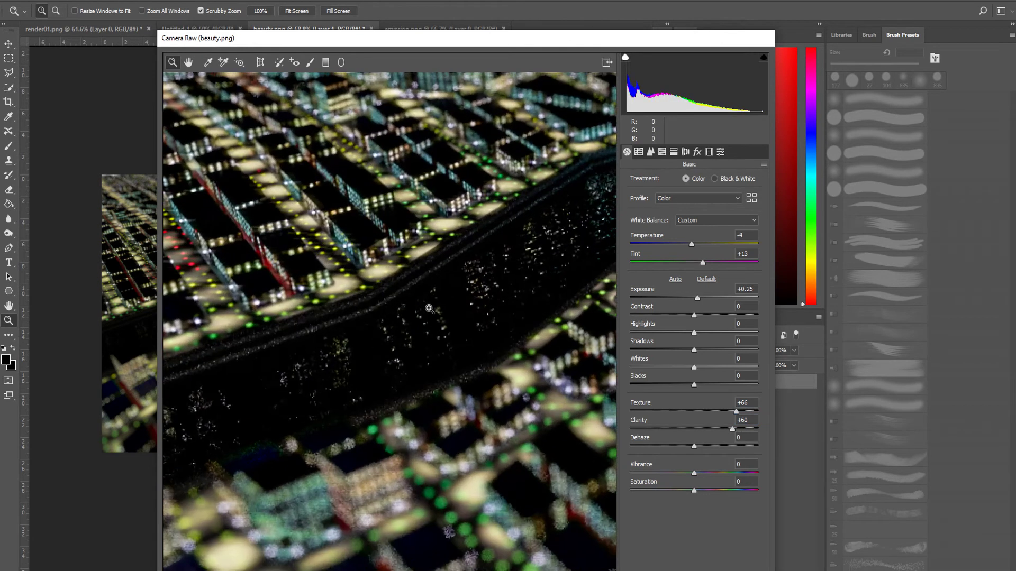
click(459, 321)
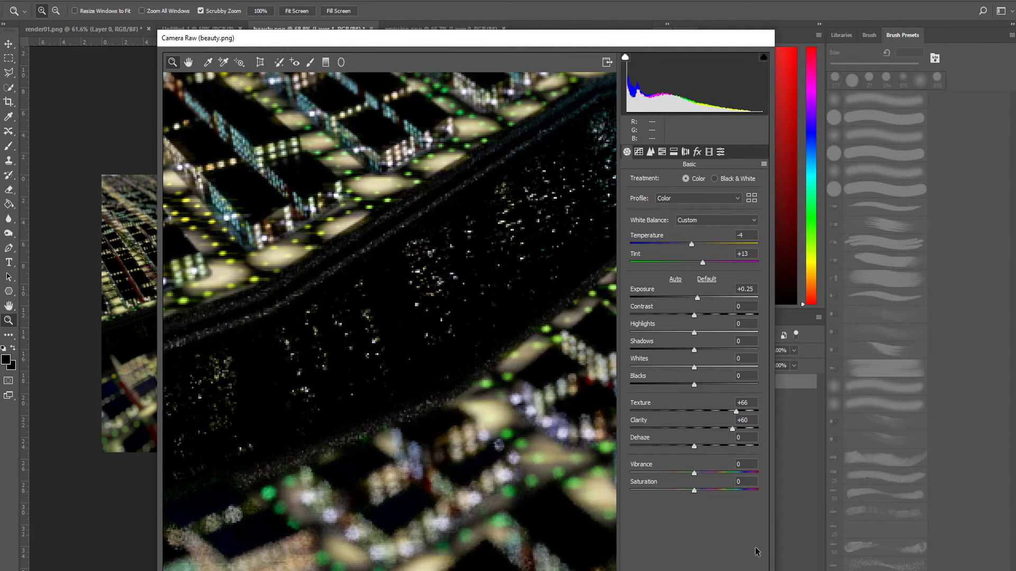
Set Clarity to +63 and lower Dehaze to -53.
drag(733, 429, 717, 430)
drag(700, 448, 672, 453)
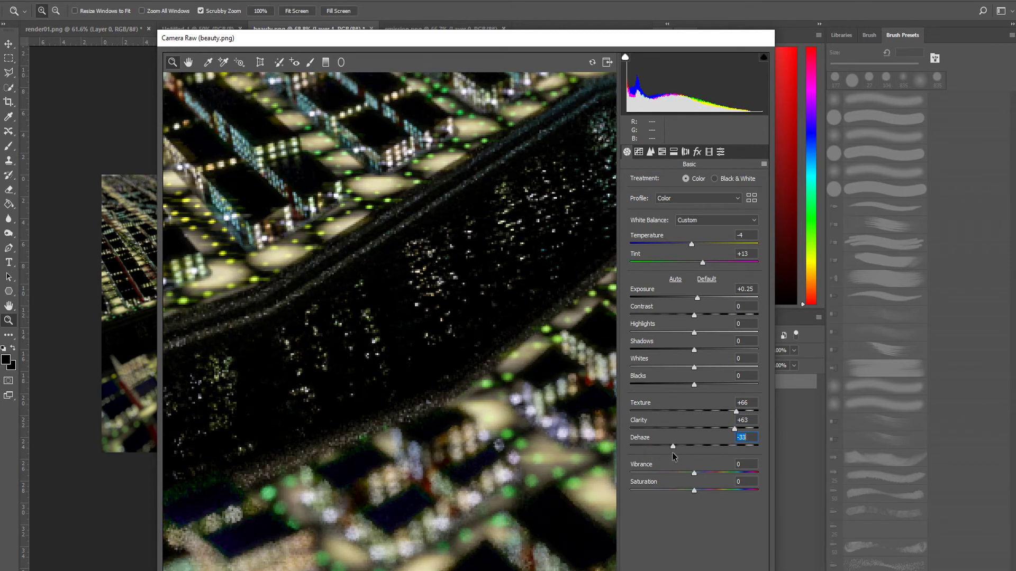
alt+click(437, 387)
alt+click(475, 324)
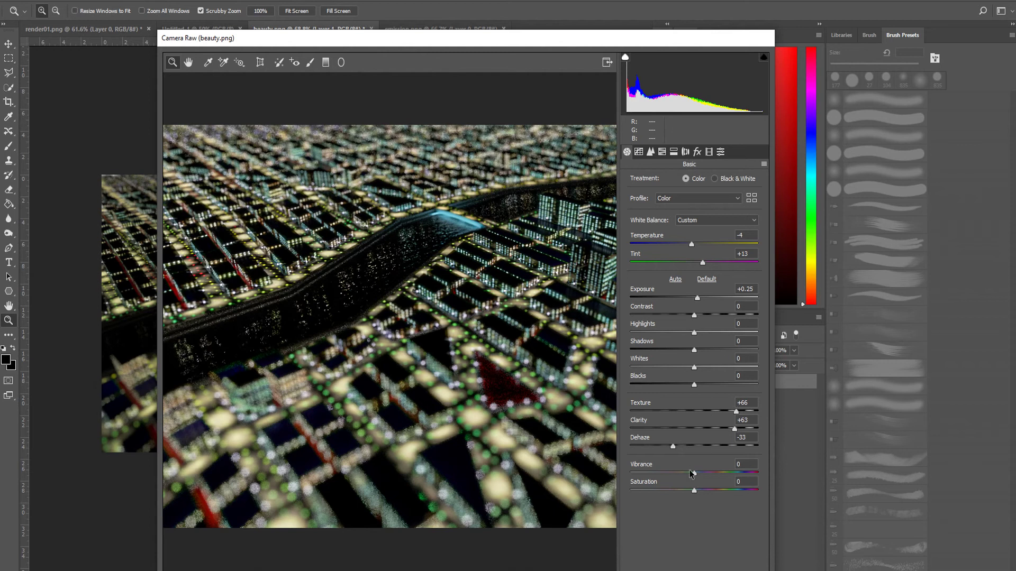
mouse_move(674, 446)
mouse_down()
mouse_move(694, 445)
mouse_move(659, 443)
mouse_move(730, 445)
mouse_move(663, 446)
mouse_up()
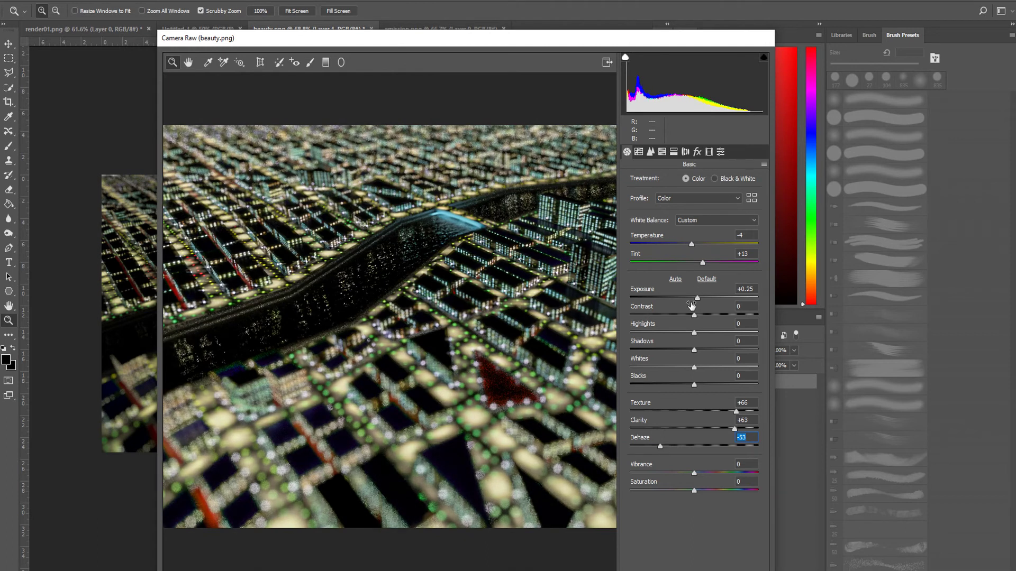
Set Exposure to -0.20, Highlights to -20, Shadows to +39, Whites to -17 and Blacks to -8.
drag(695, 302, 694, 301)
alt+scroll(521, 329, down, 1)
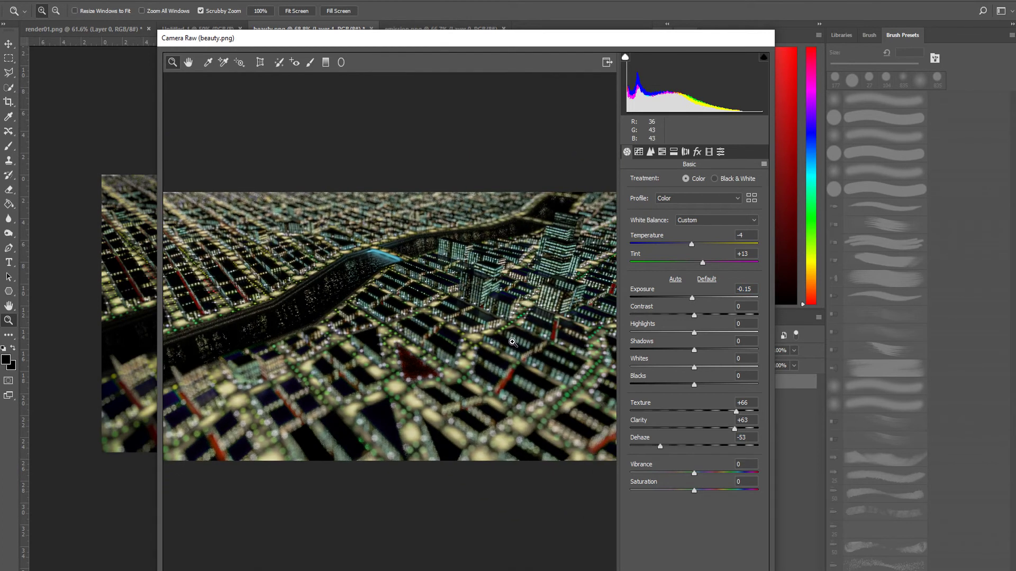
drag(690, 300, 686, 380)
click(693, 368)
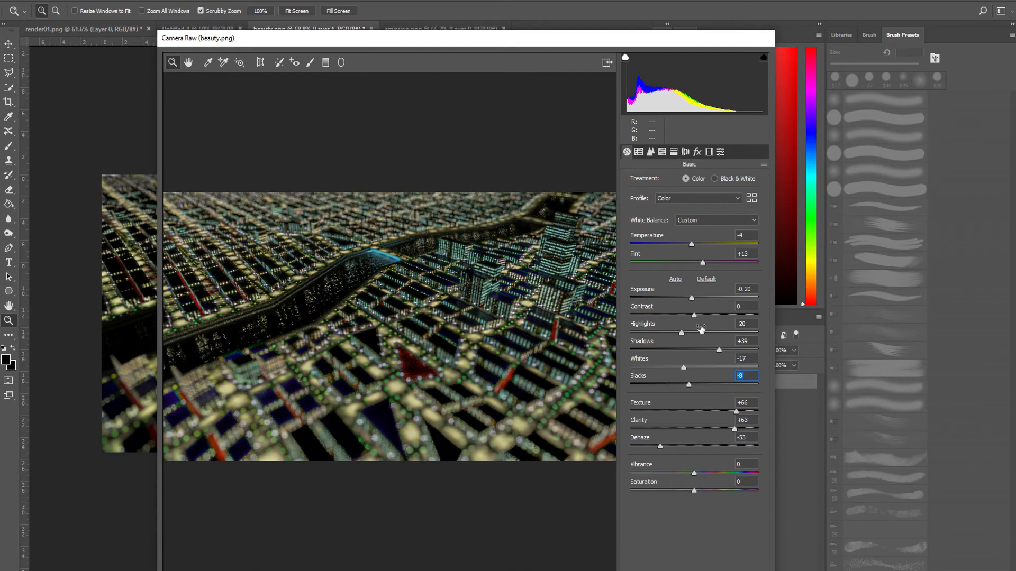
Set Vibrance to -9, Saturation to -1 and Temperature to -10 for a cooler, slightly muted image.
drag(694, 473, 687, 493)
mouse_move(693, 242)
mouse_down()
mouse_move(704, 247)
mouse_move(685, 247)
mouse_up()
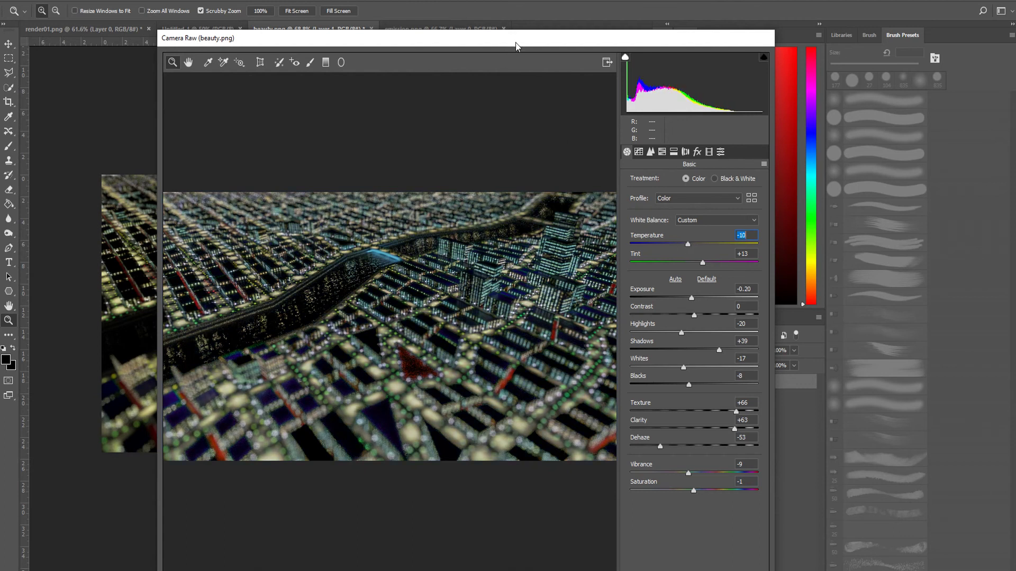
drag(516, 42, 502, 7)
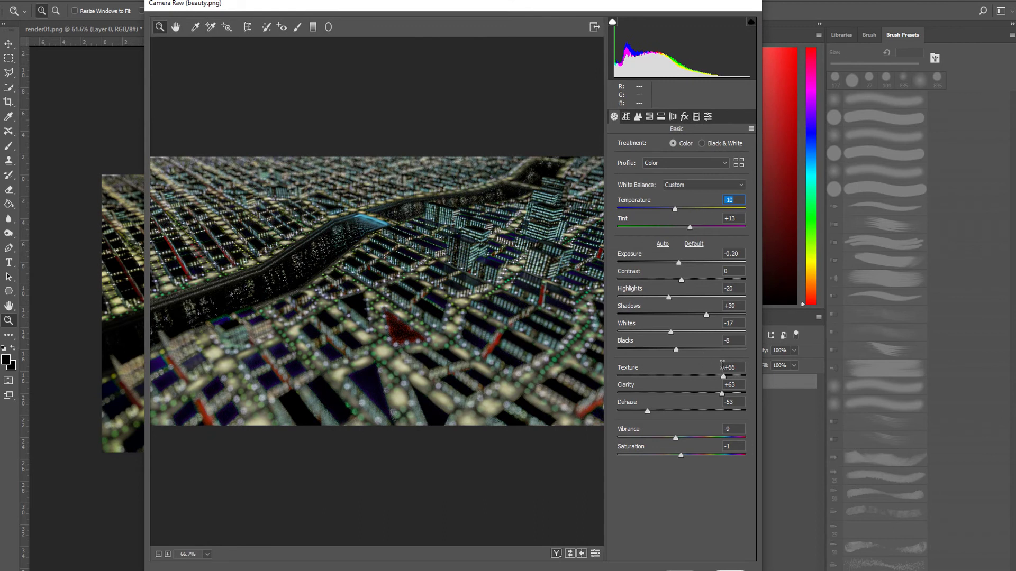
Raise Texture to +98 and Clarity to +71, checking the river and nearby blocks up close.
drag(724, 376, 744, 371)
click(285, 236)
click(319, 281)
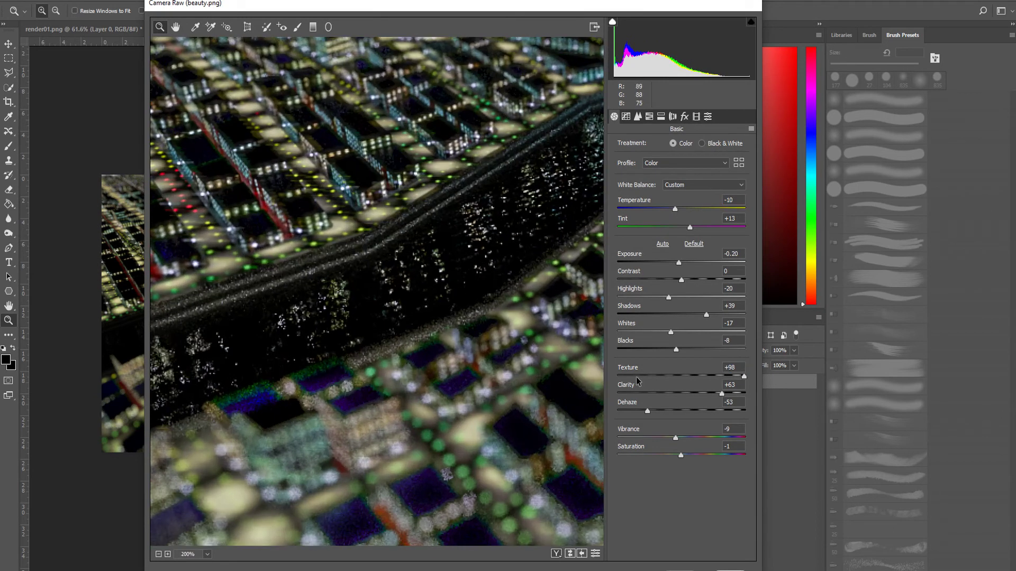
mouse_move(722, 394)
mouse_down()
mouse_move(739, 395)
mouse_move(726, 395)
mouse_up()
alt+click(381, 276)
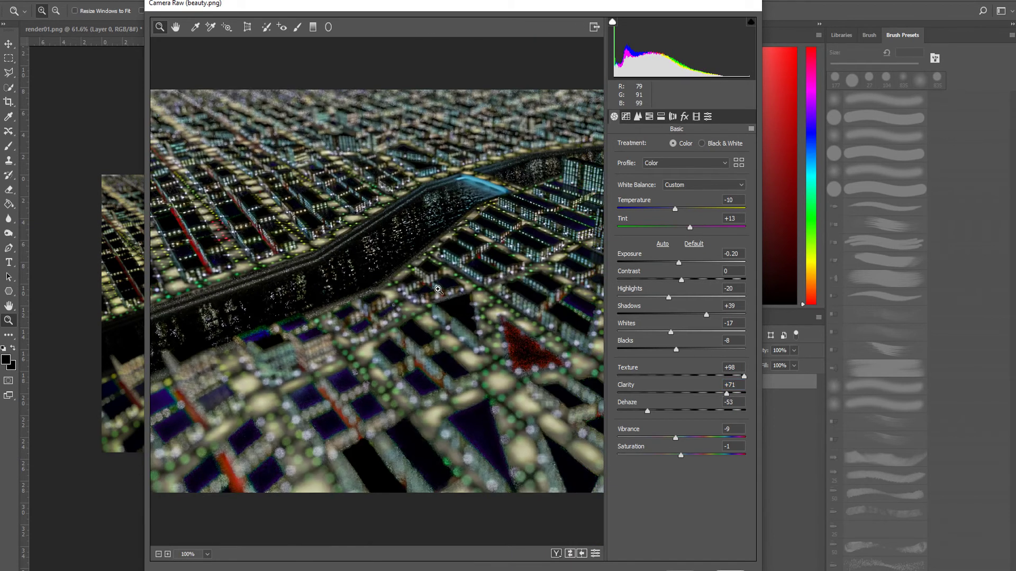
alt+click(381, 276)
Try Clarity at +100, settle on +38, set Dehaze to -41 and apply the Camera Raw grade.
click(730, 386)
text(-53)
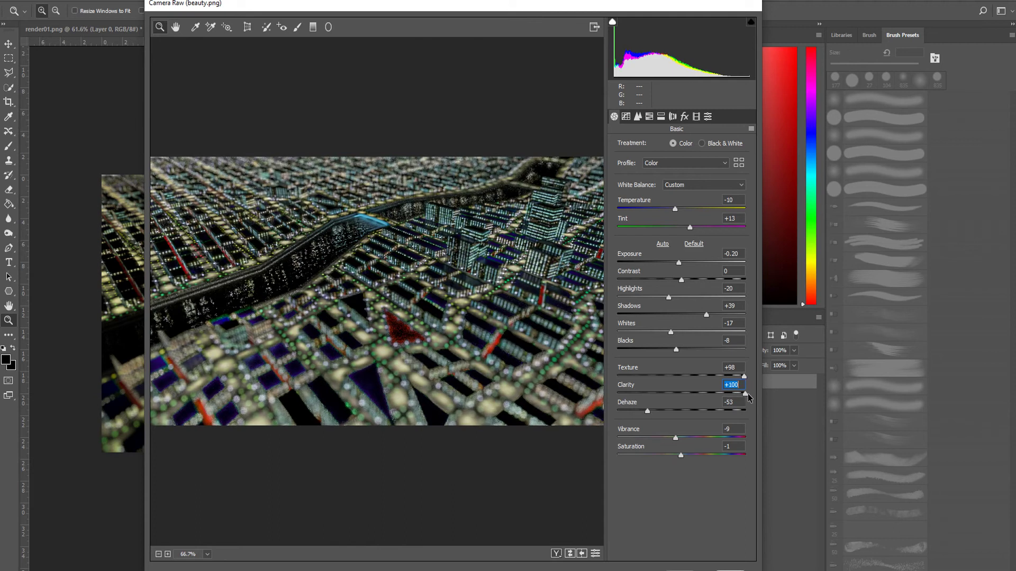
mouse_move(649, 403)
mouse_down()
mouse_move(635, 404)
mouse_move(725, 396)
mouse_move(662, 397)
mouse_move(717, 398)
mouse_move(672, 410)
mouse_move(730, 413)
mouse_move(645, 417)
mouse_move(658, 418)
mouse_up()
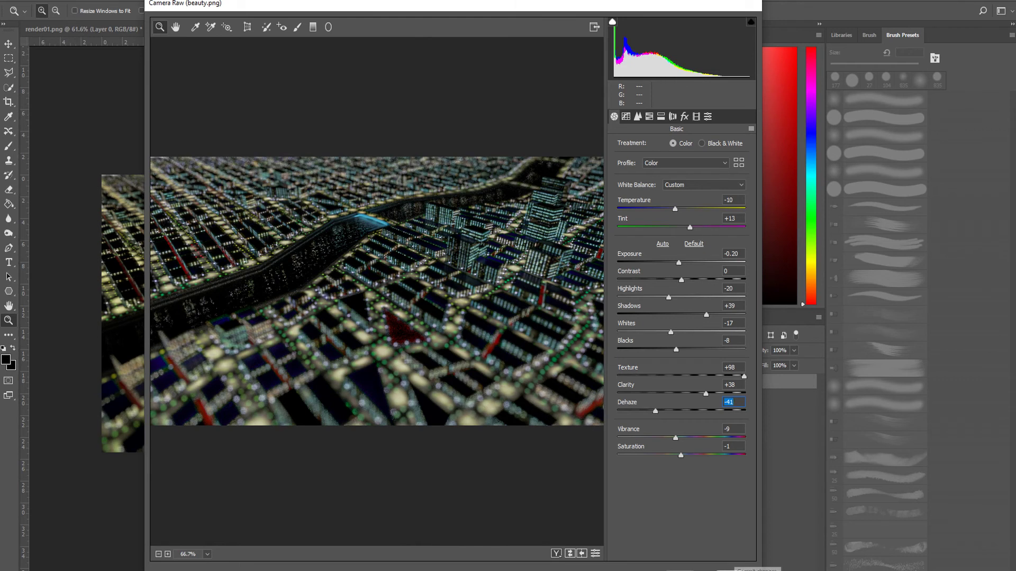
key(Return)
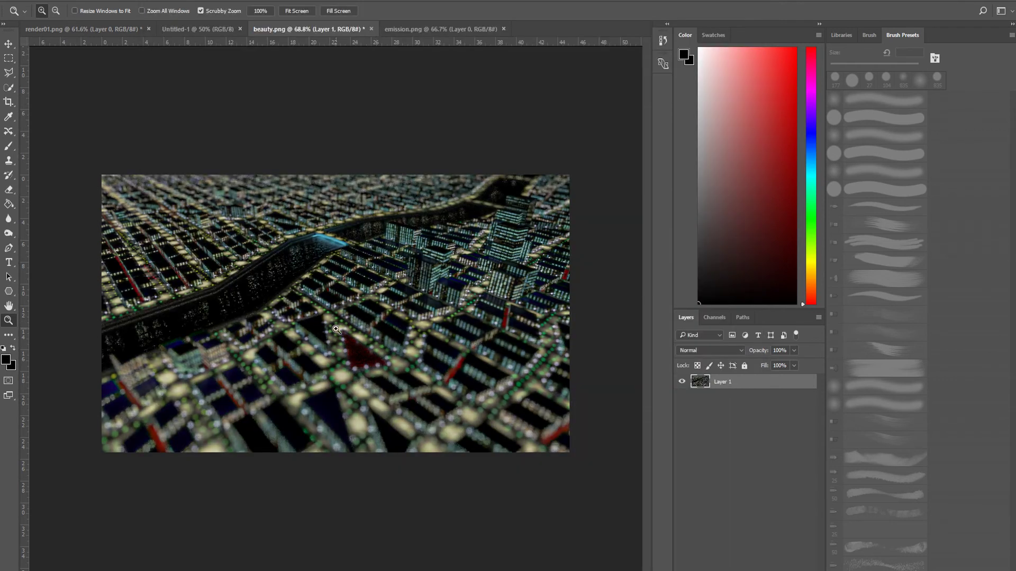
drag(298, 291, 387, 287)
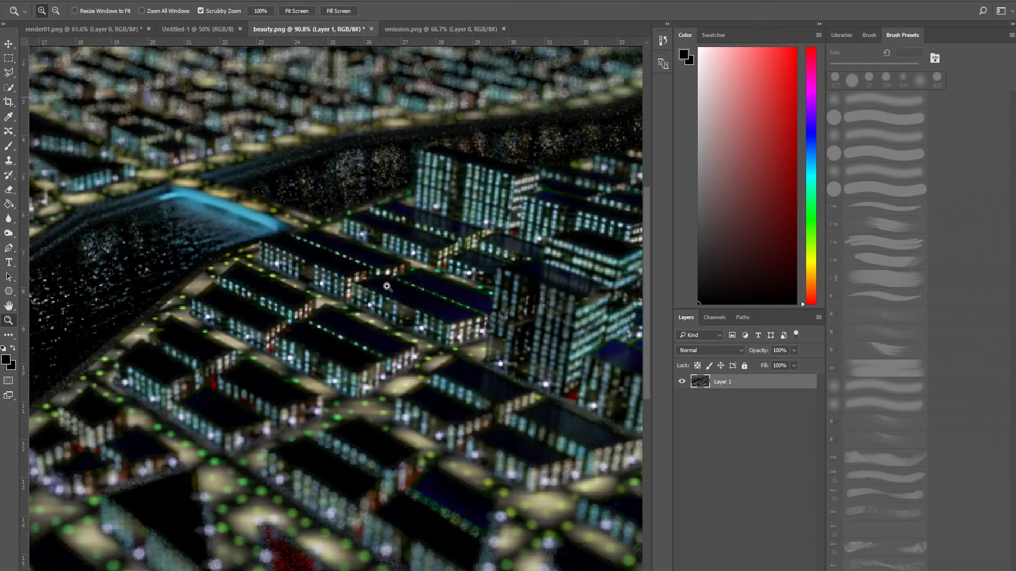
drag(336, 318, 410, 265)
drag(488, 282, 350, 273)
mouse_move(421, 273)
mouse_down()
mouse_move(460, 274)
mouse_move(415, 277)
mouse_up()
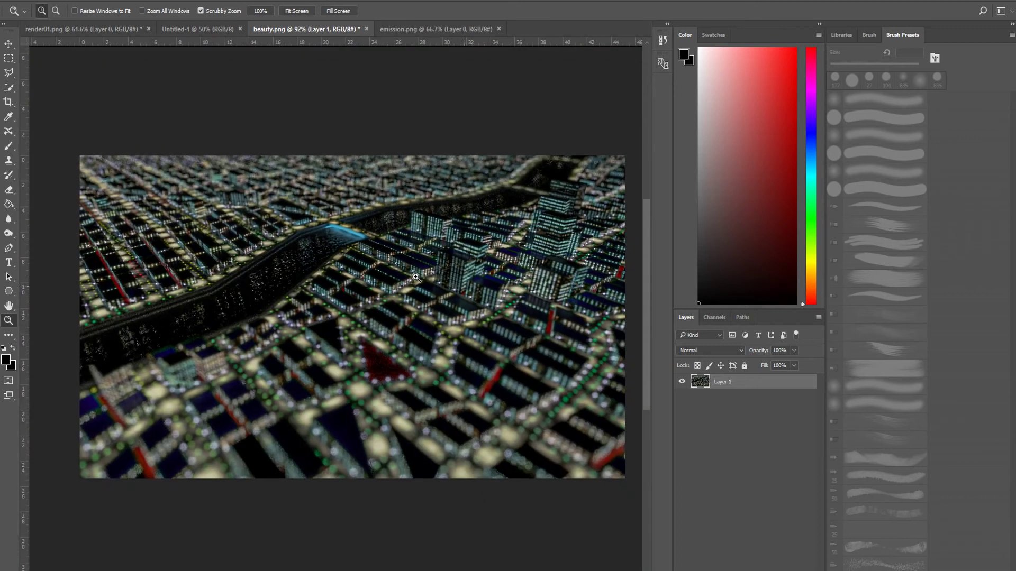
Try a Photo Filter adjustment with Warming Filter (85) at different densities on the graded image.
click(69, 2)
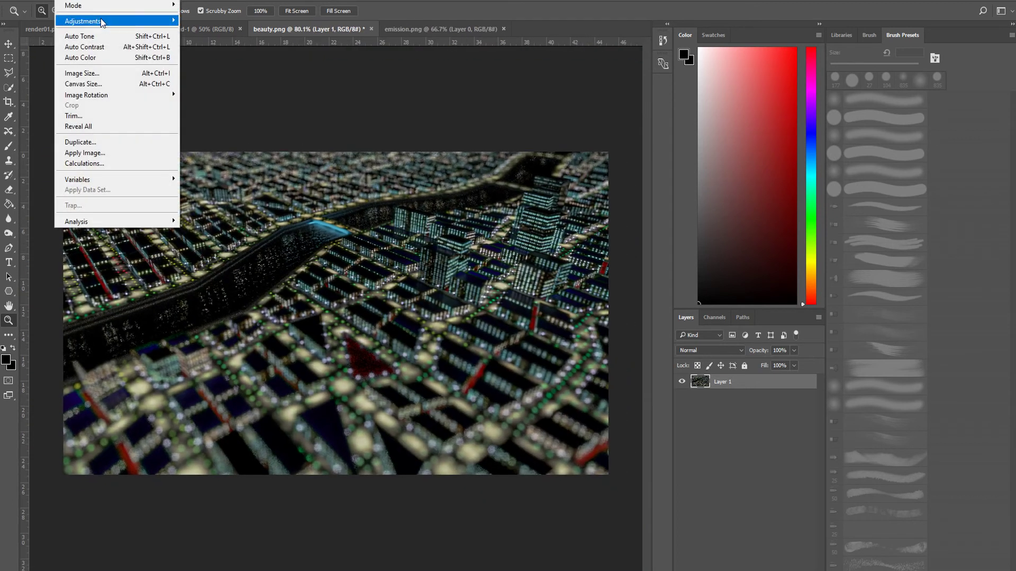
mouse_move(147, 23)
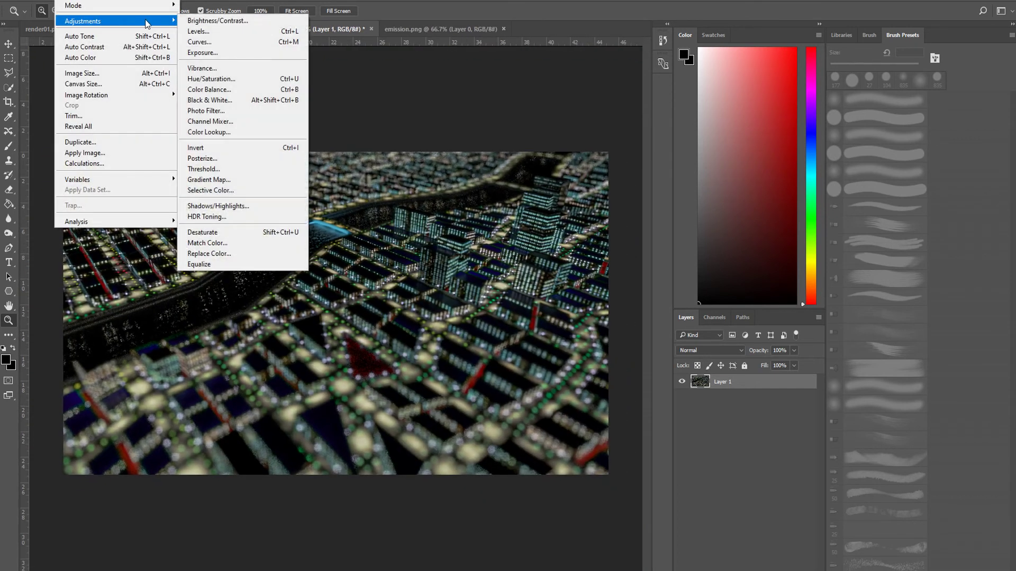
click(237, 112)
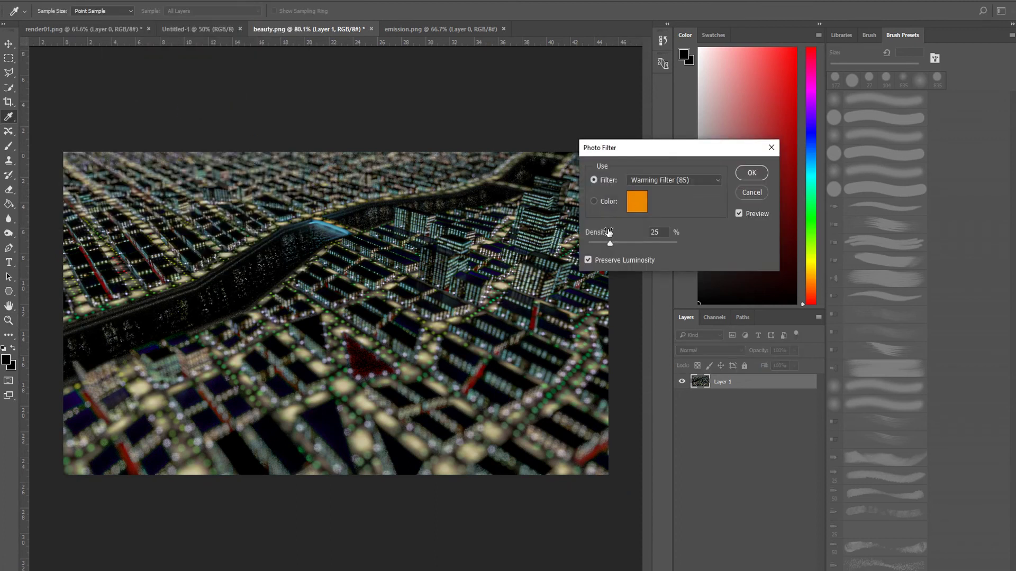
drag(624, 246, 598, 249)
click(747, 192)
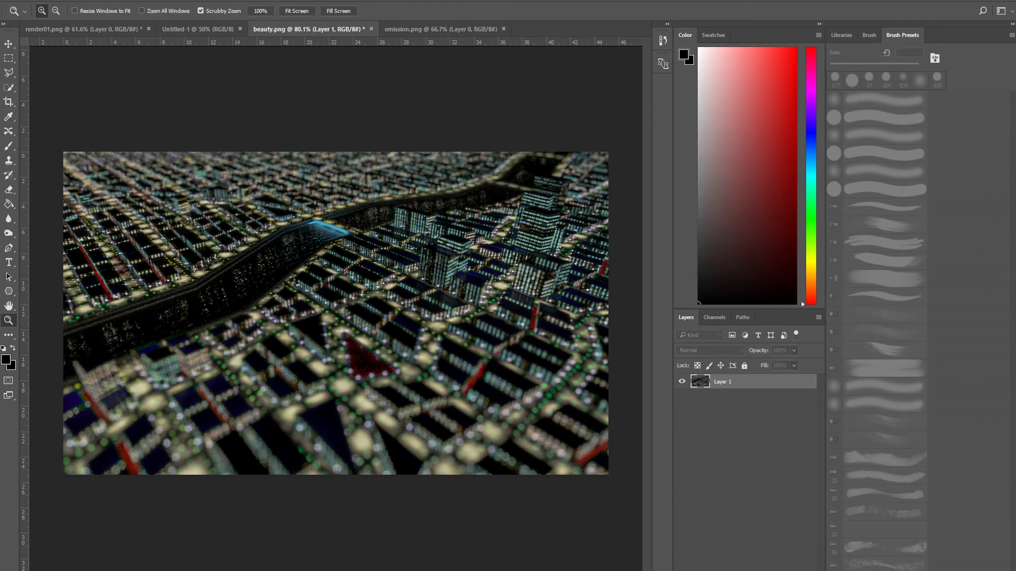
Try shifting the image's overall hue to +12 with the Hue/Saturation adjustment.
click(85, 0)
mouse_move(67, 0)
mouse_move(86, 22)
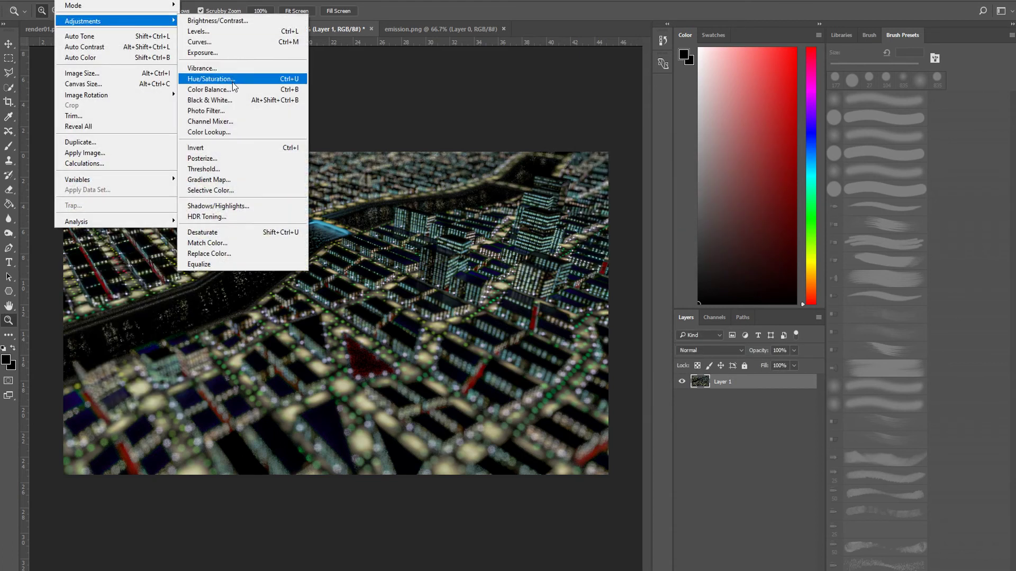
click(222, 79)
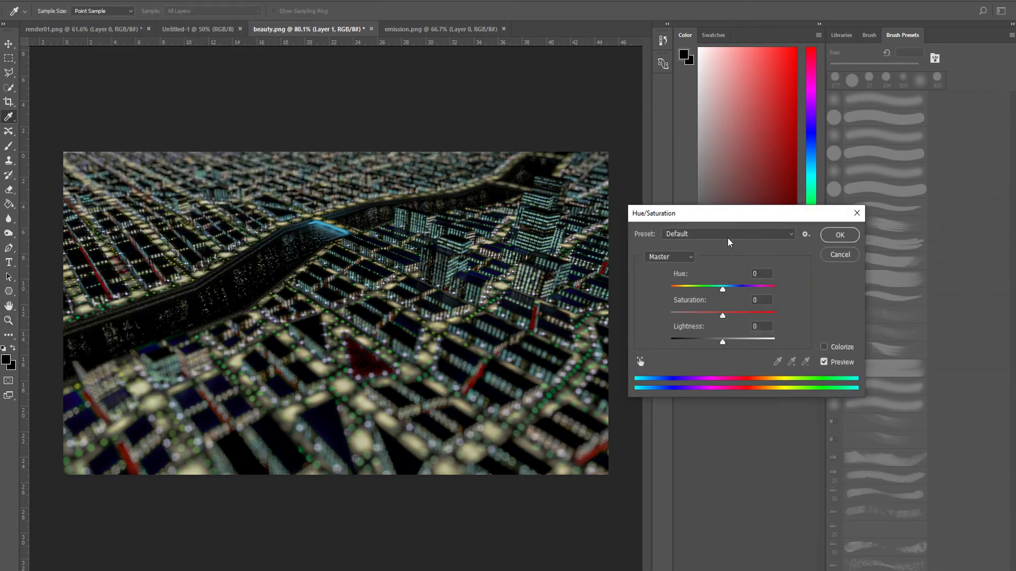
drag(710, 220, 533, 199)
mouse_move(545, 268)
mouse_down()
mouse_move(578, 268)
mouse_move(504, 271)
mouse_move(549, 270)
mouse_up()
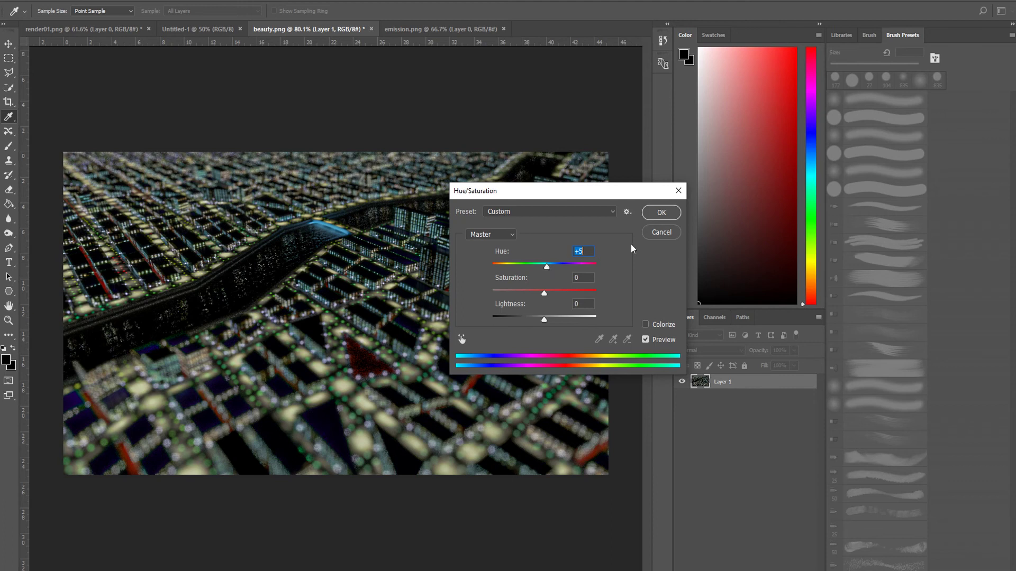
mouse_move(547, 267)
mouse_down()
mouse_move(564, 270)
mouse_move(552, 273)
mouse_up()
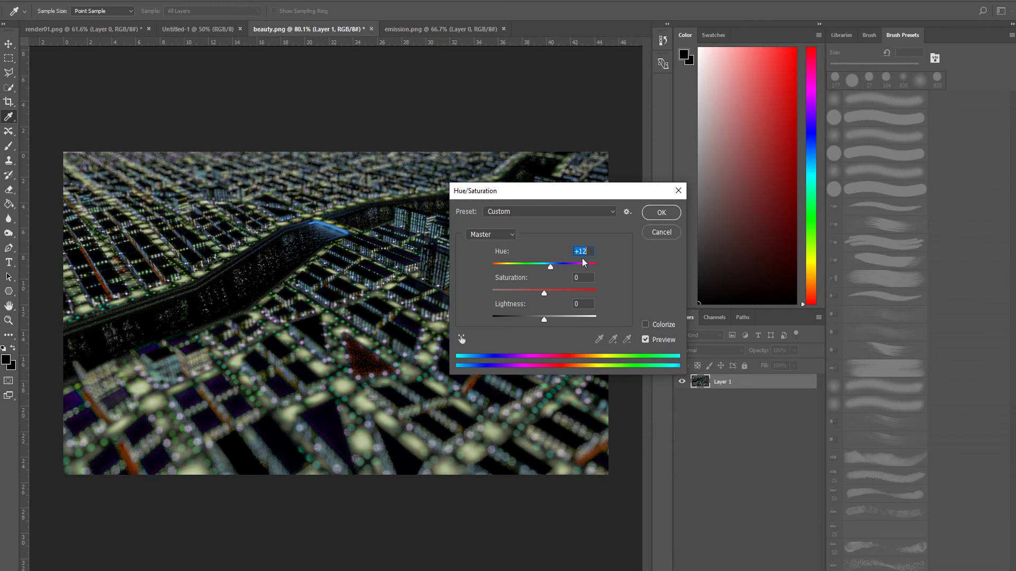
click(659, 238)
Examine the graded night city in full view and close up around the river, the lit buildings and the red triangular block.
key(z)
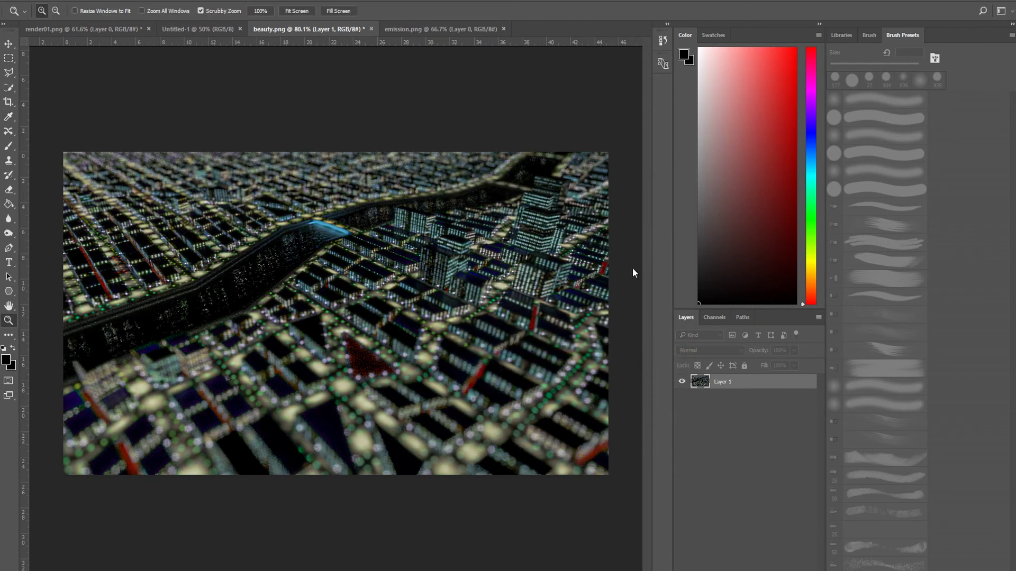
drag(343, 254, 422, 310)
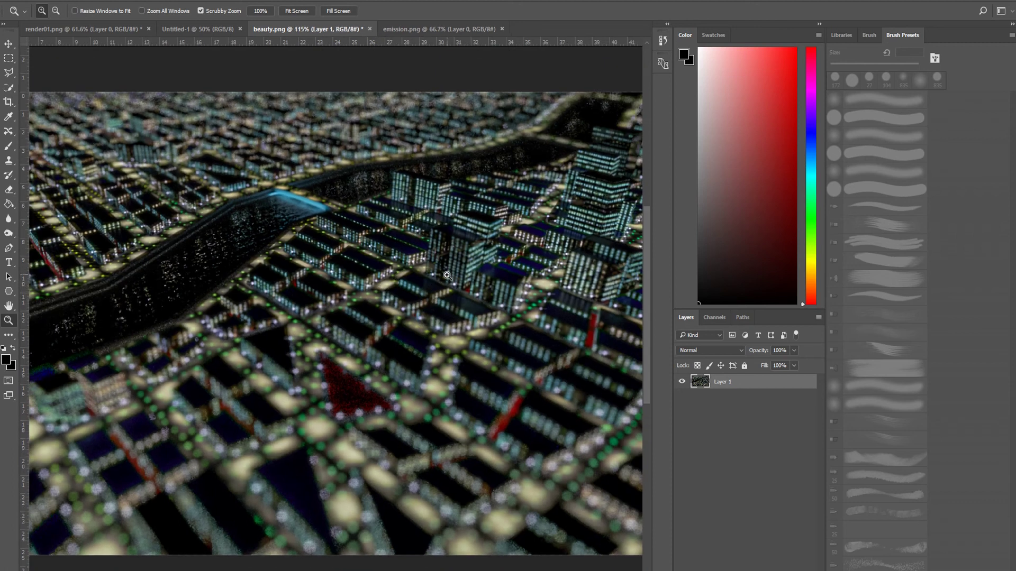
drag(371, 252, 382, 295)
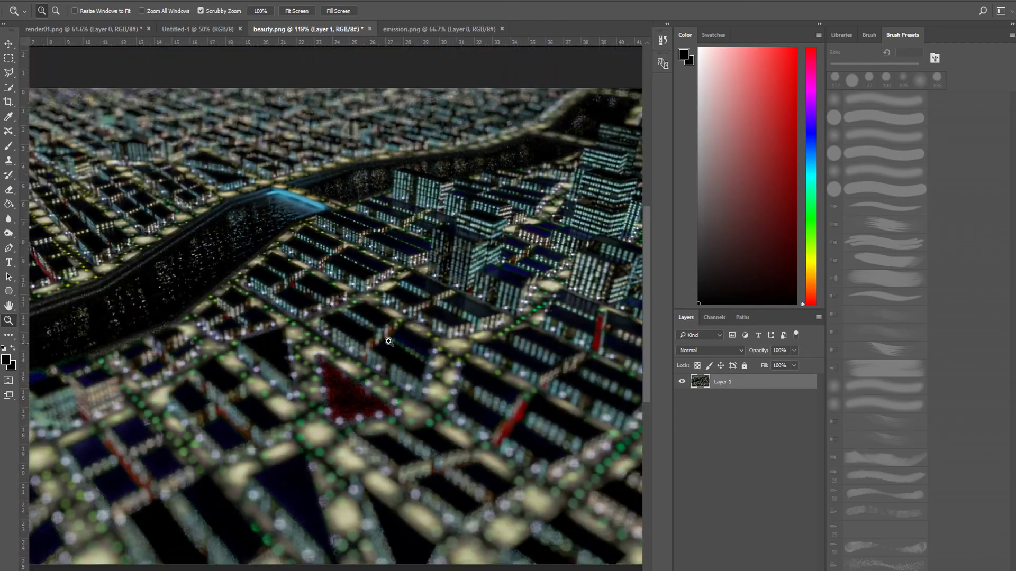
drag(369, 345, 367, 347)
mouse_move(426, 334)
mouse_down()
mouse_move(398, 338)
mouse_move(411, 338)
mouse_up()
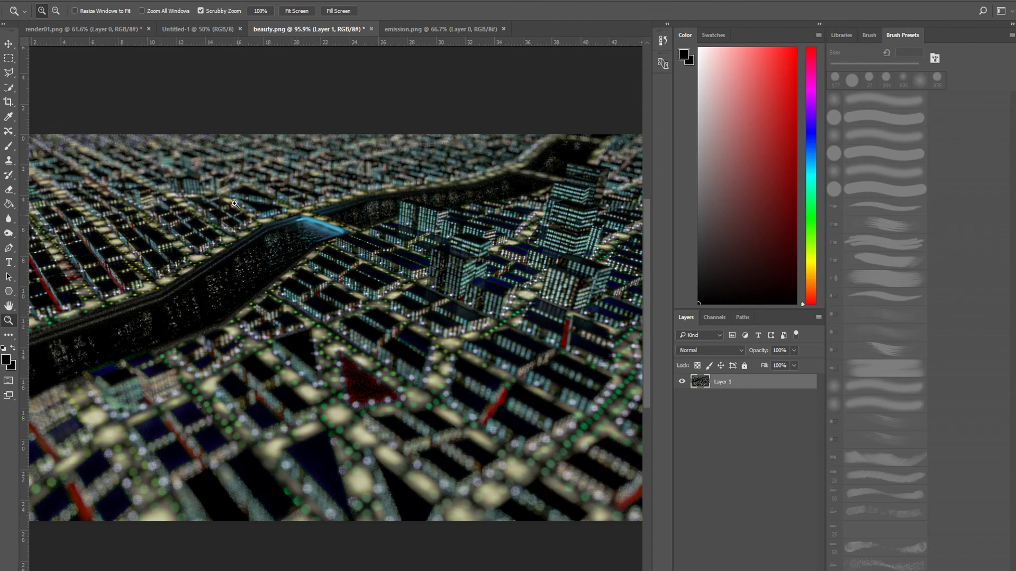
drag(329, 308, 306, 281)
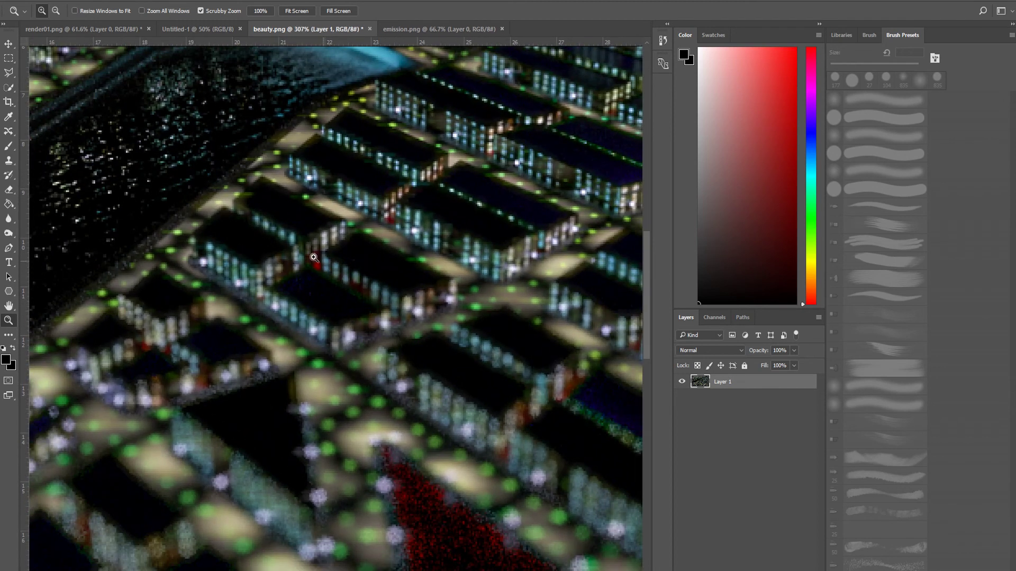
mouse_move(399, 376)
mouse_down()
mouse_move(355, 357)
mouse_move(408, 356)
mouse_move(386, 365)
mouse_move(419, 373)
mouse_move(416, 384)
mouse_up()
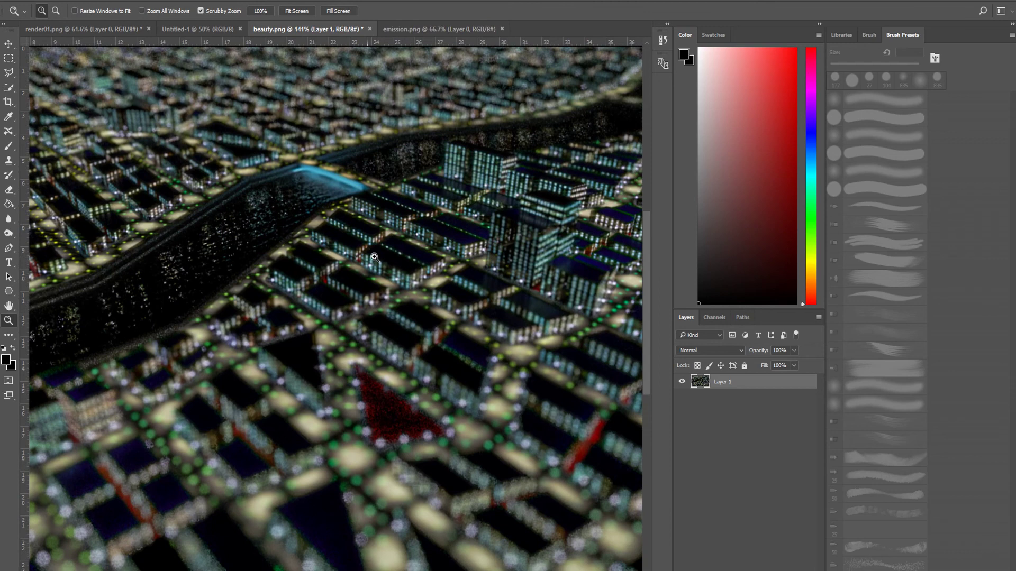
drag(374, 257, 372, 229)
drag(409, 260, 385, 262)
drag(476, 300, 448, 297)
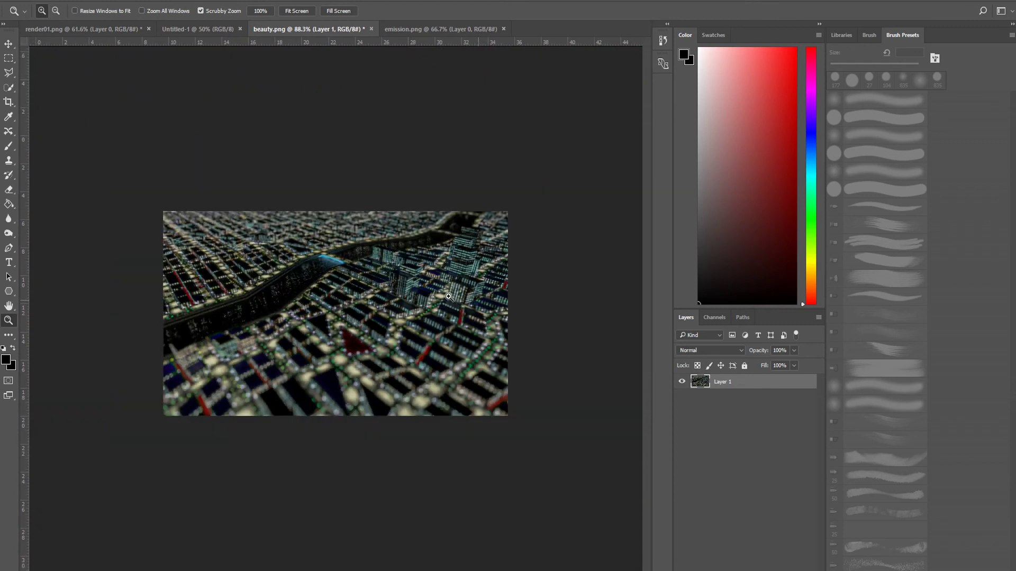
mouse_move(321, 255)
mouse_down()
mouse_move(378, 240)
mouse_move(324, 259)
mouse_up()
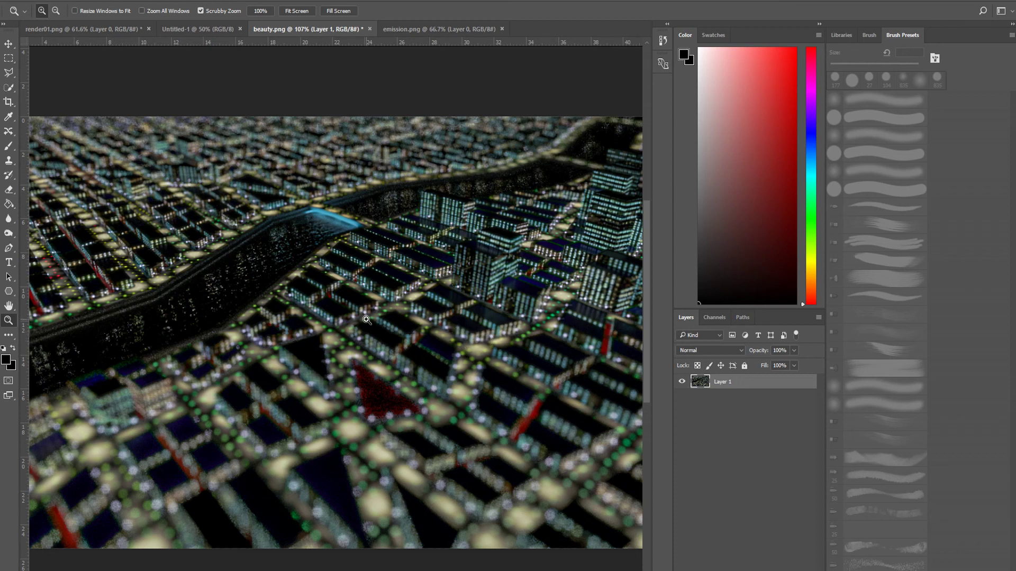
drag(327, 256, 366, 276)
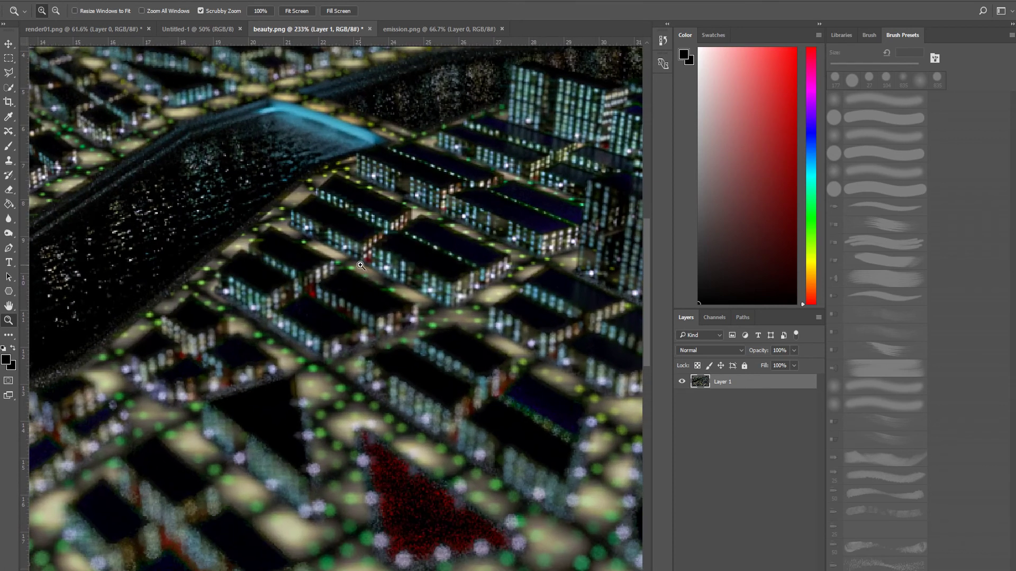